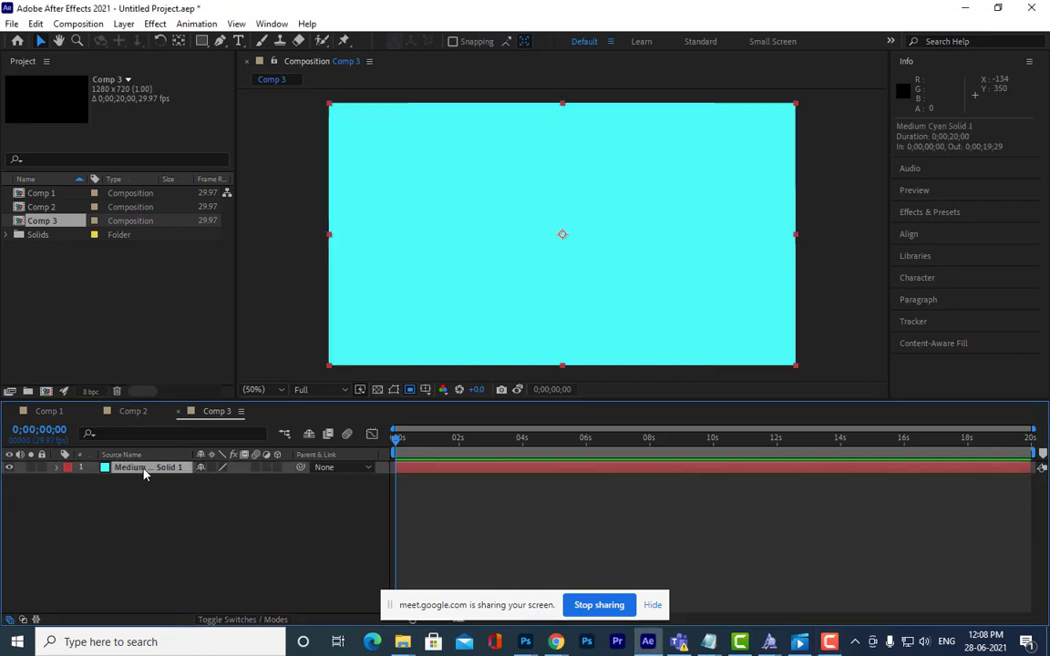
Step: Make the cyan solid a 3D layer and add a white spot light at 100% intensity that casts shadows
right_click(271, 504)
mouse_move(362, 355)
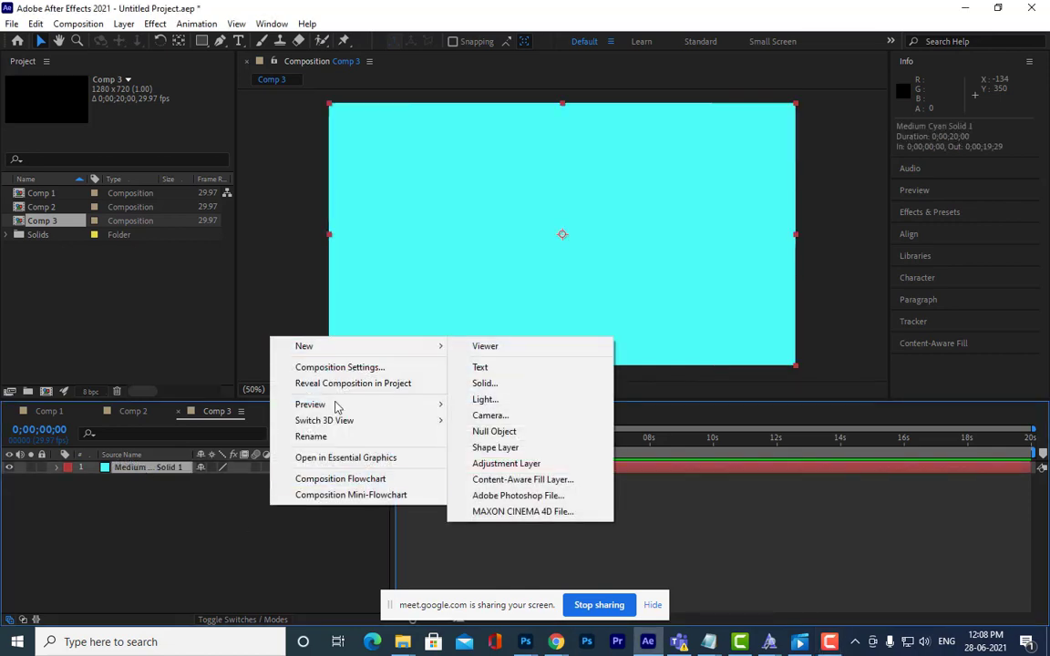
left_click(238, 529)
left_click(278, 468)
right_click(275, 502)
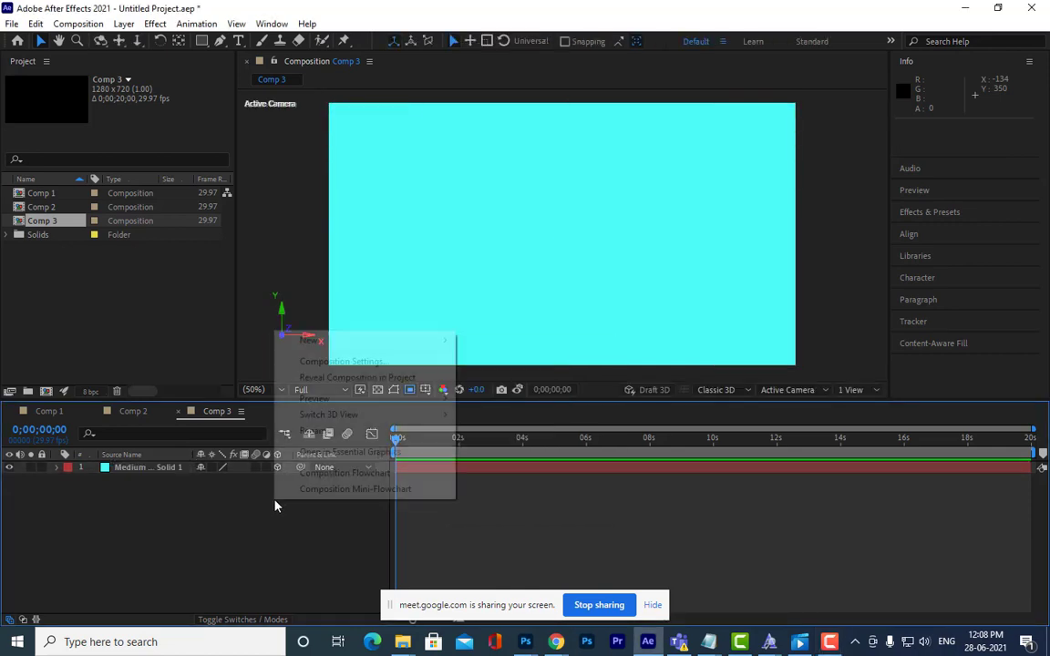
mouse_move(332, 340)
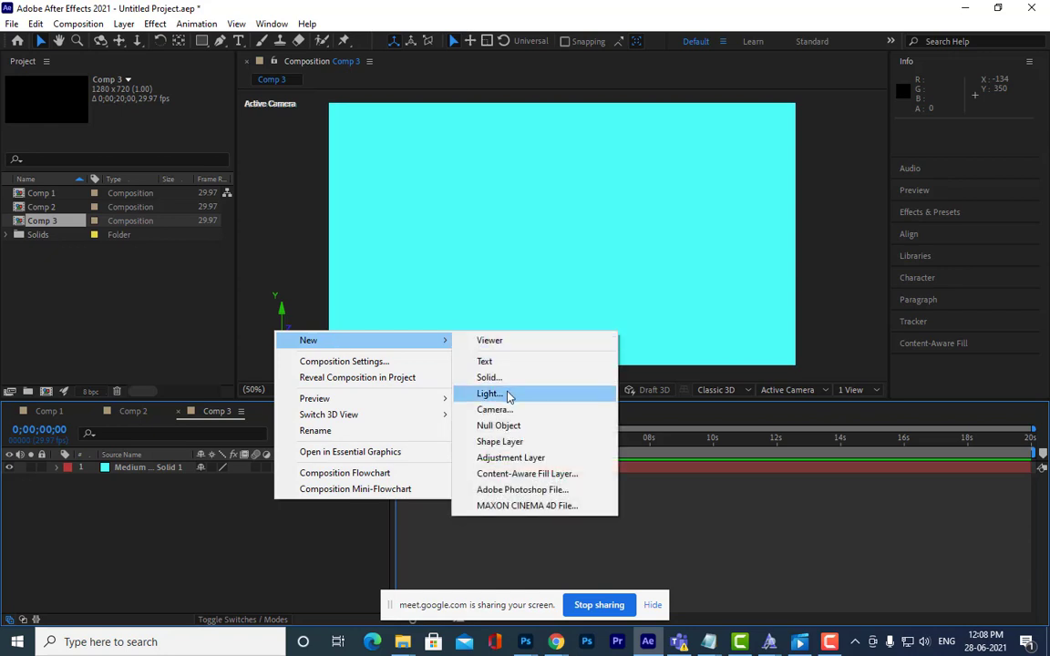
left_click(489, 394)
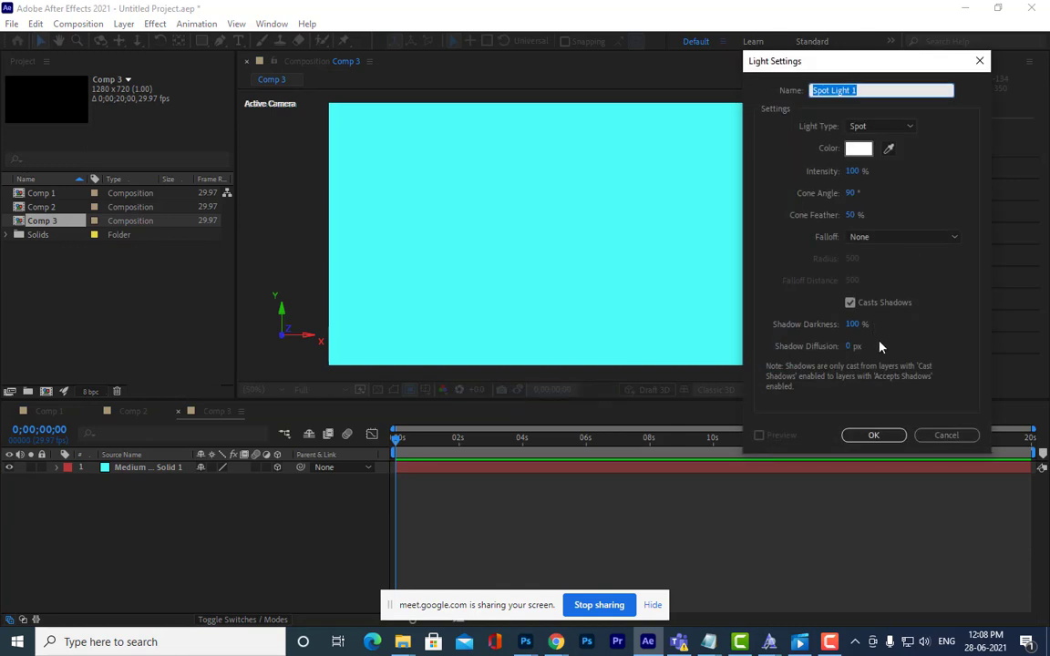
left_click(873, 435)
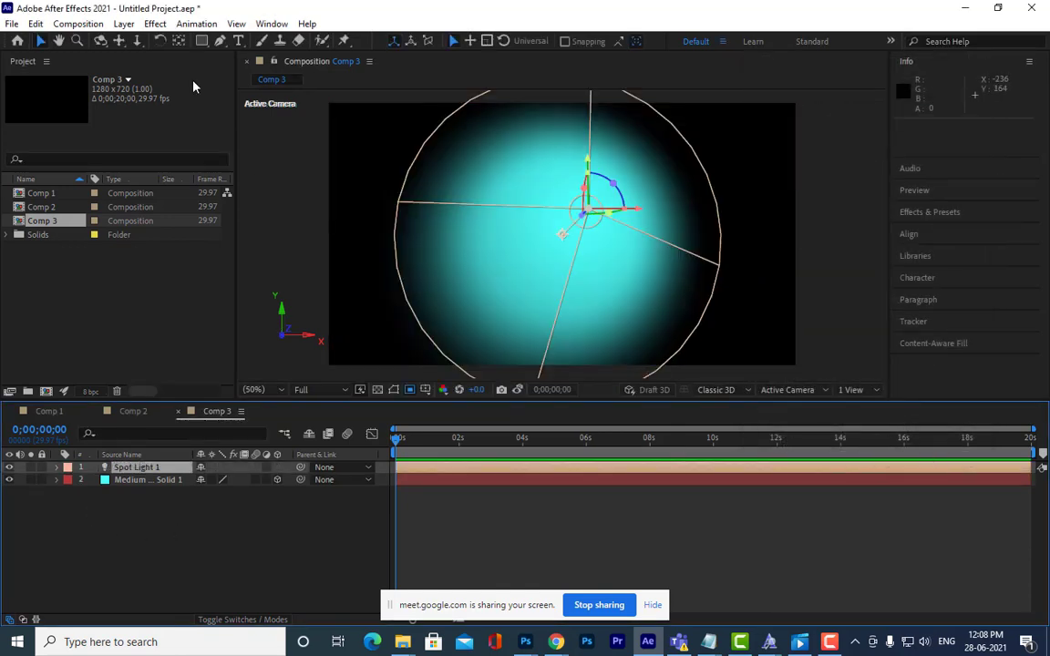
Step: Add a text layer reading SHADOWS over the lit area of the composition
left_click(238, 41)
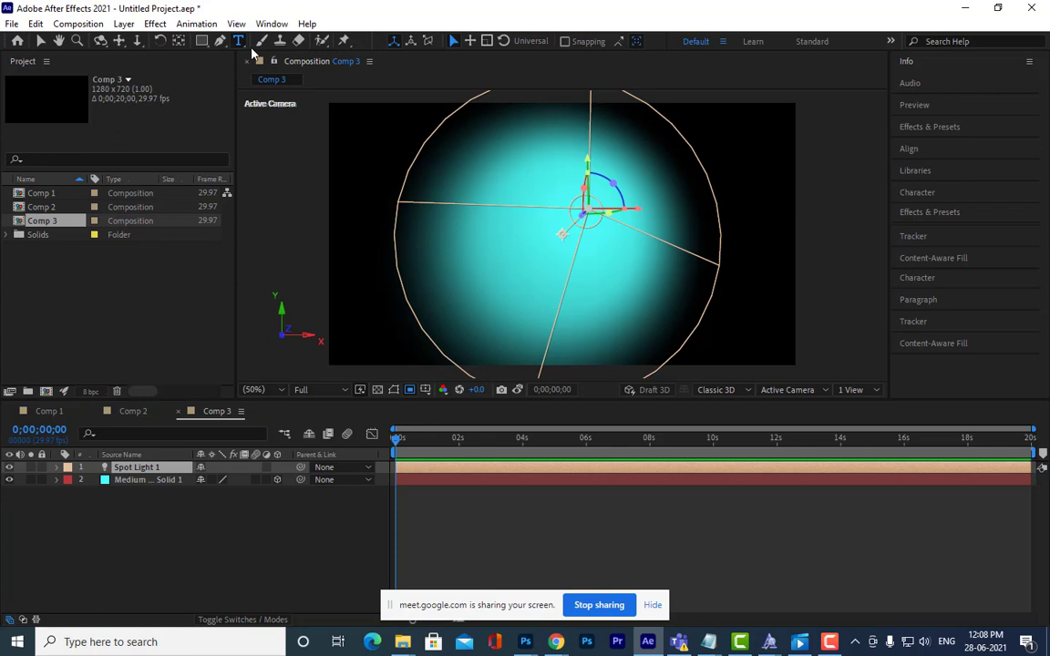
left_click(501, 278)
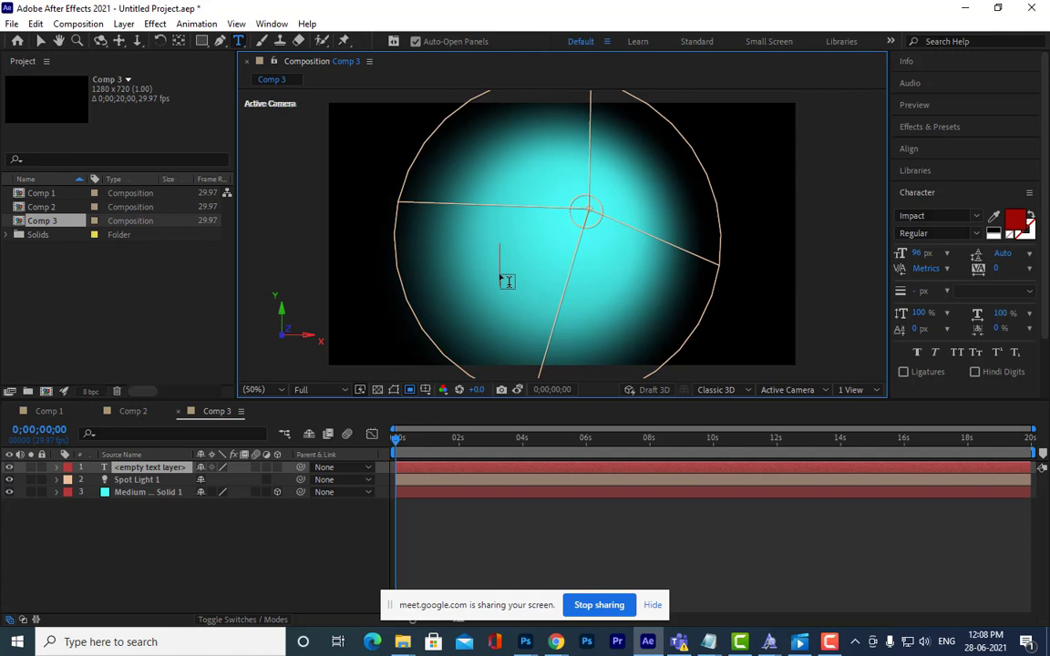
type("sha")
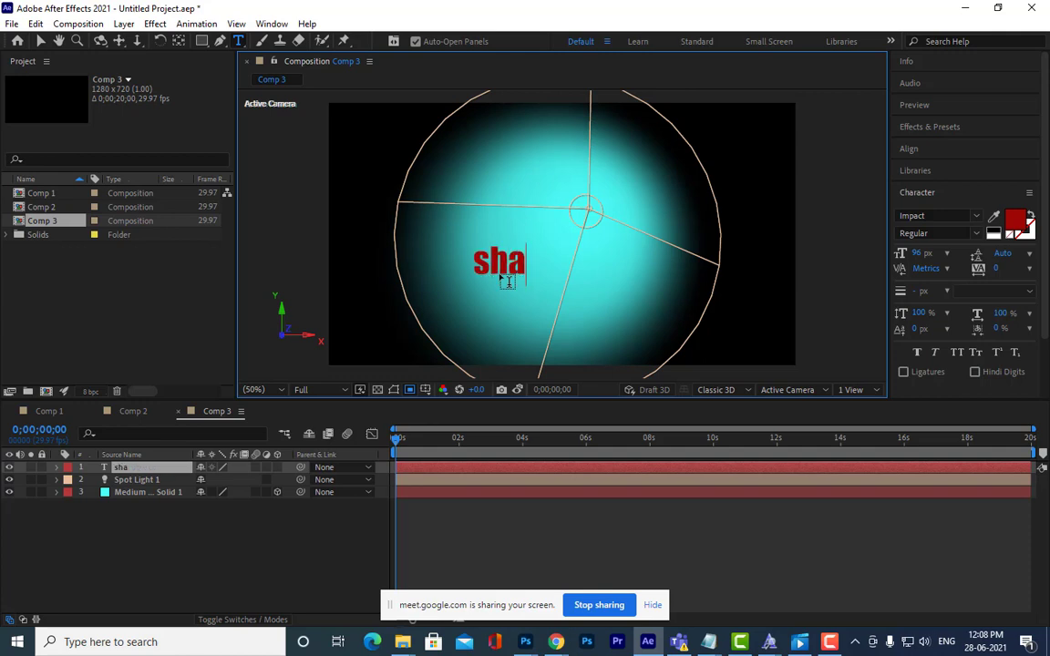
key("BackSpace")
key("BackSpace")
key("BackSpace")
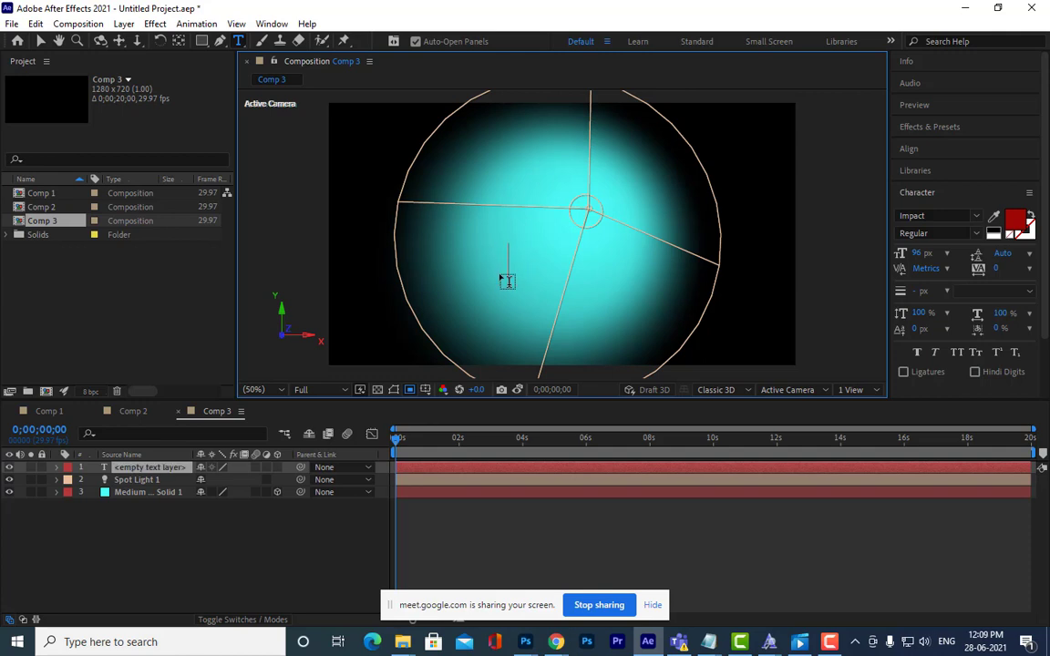
type("SHADOWS")
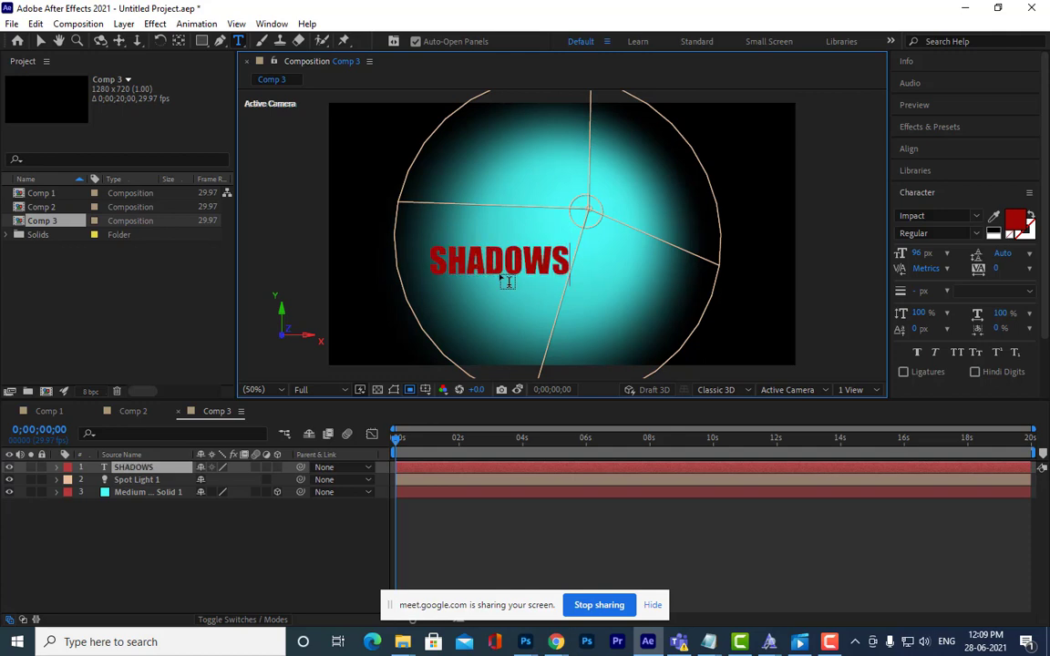
left_click(40, 42)
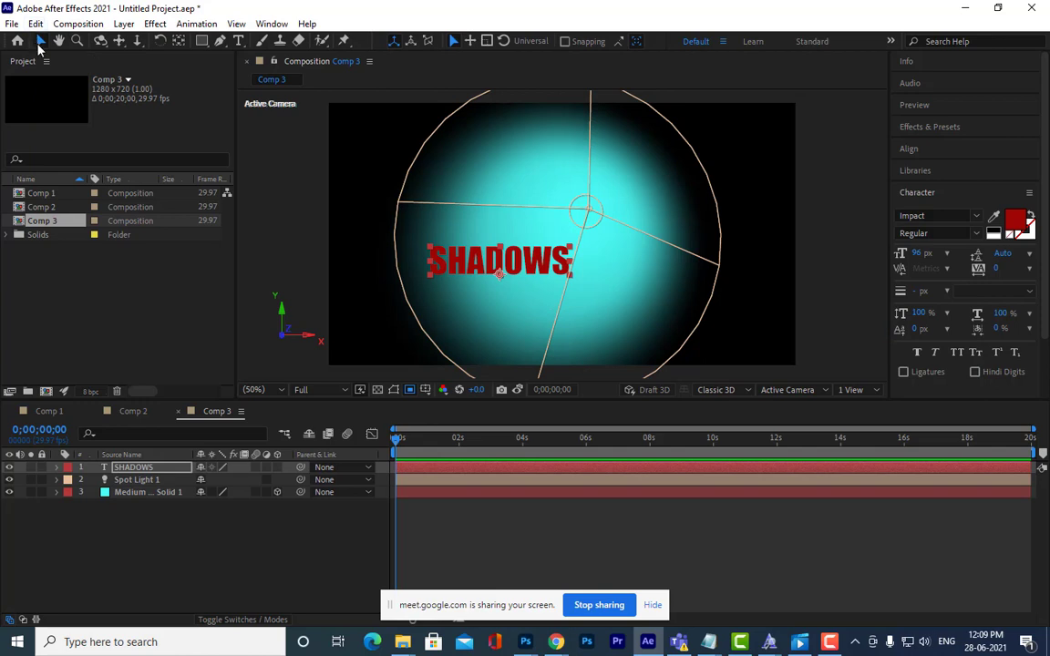
Step: Move the anchor point of the SHADOWS text to the centre of the word
left_click(177, 40)
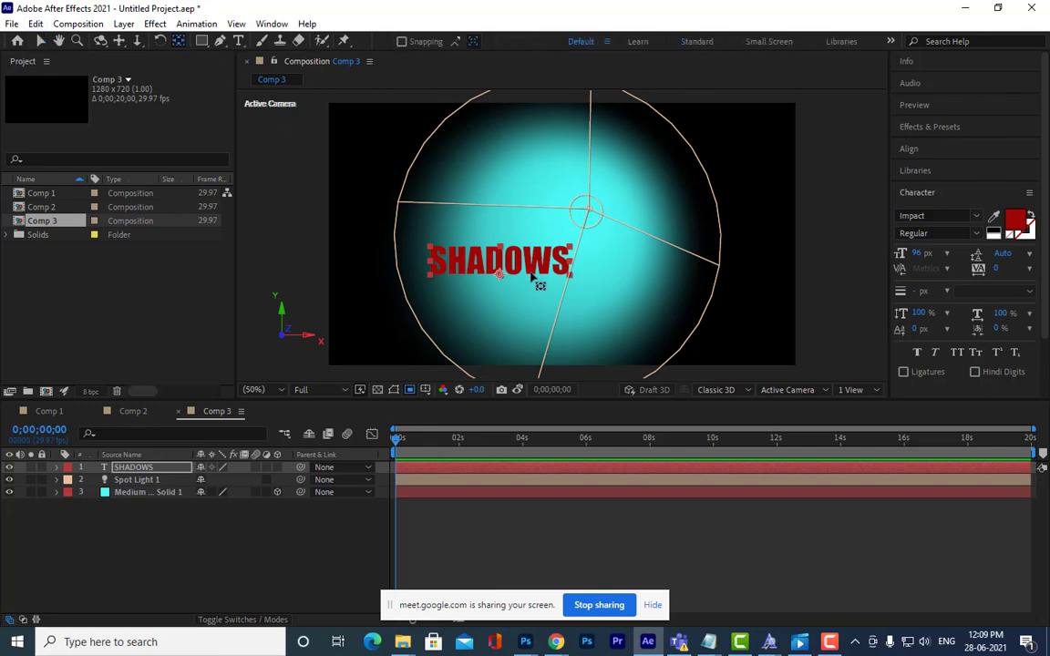
key("Caps_Lock")
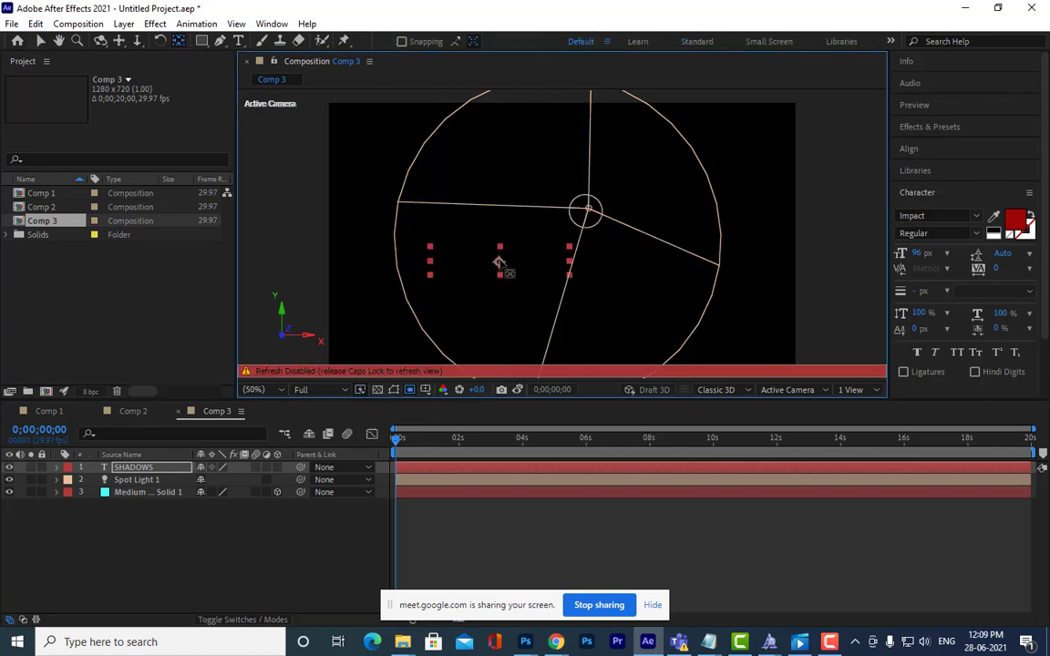
key("Caps_Lock")
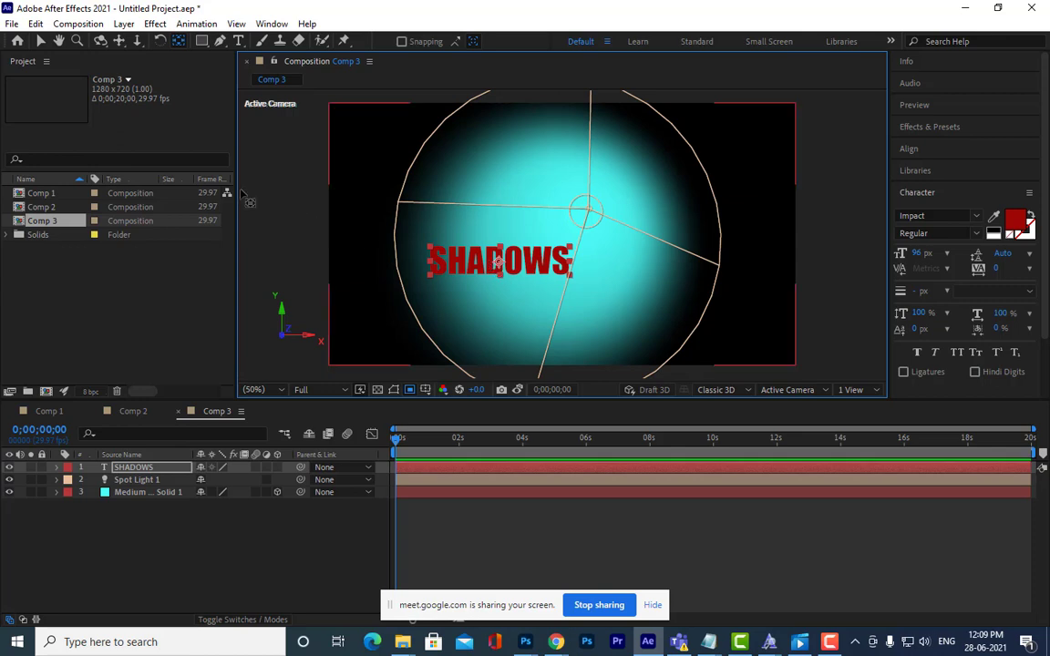
left_click(40, 41)
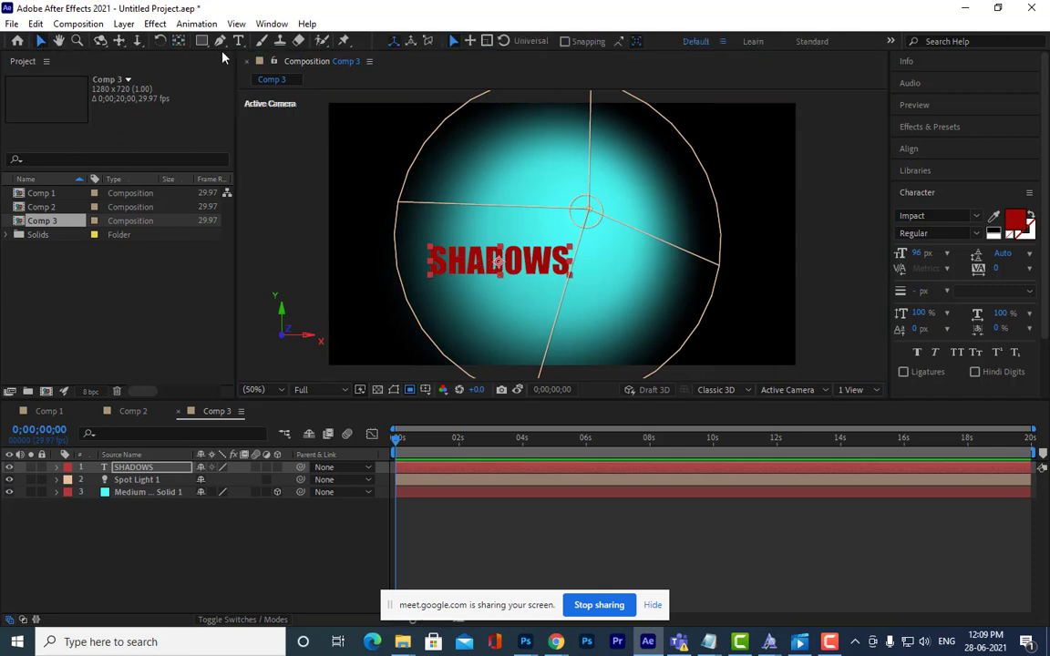
left_click(180, 42)
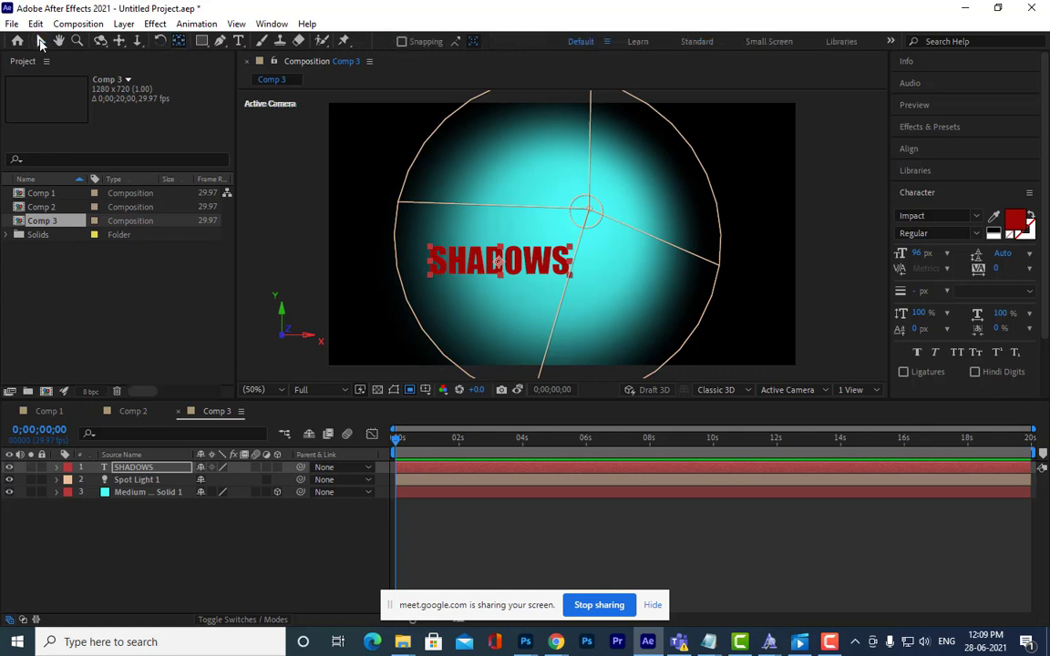
left_click(40, 42)
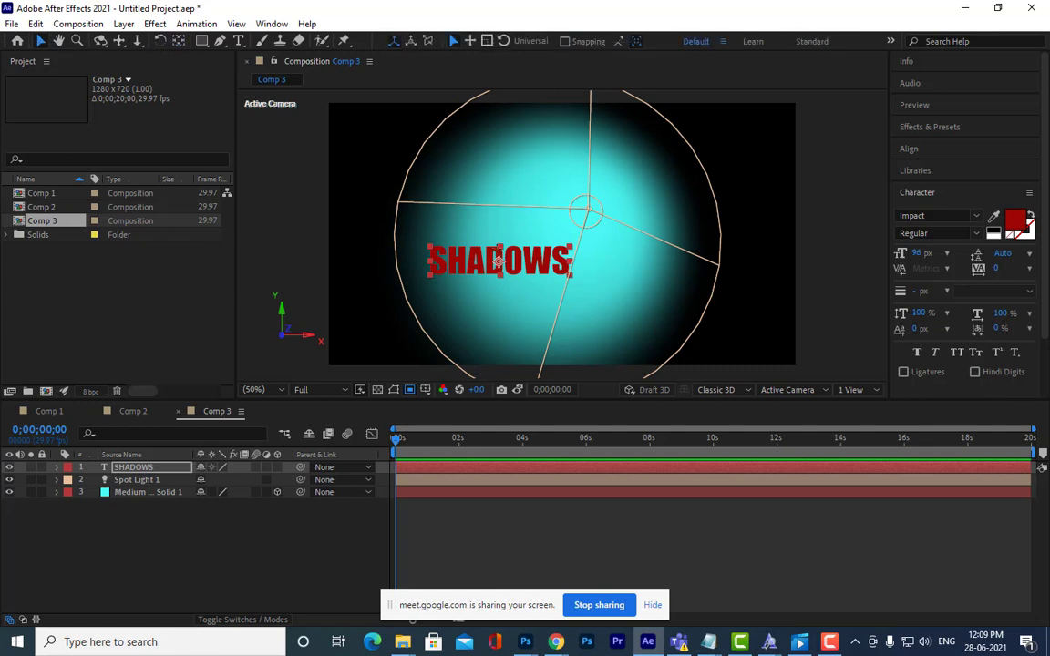
Step: Reveal the Scale property of the SHADOWS text and draw a small region of interest over the word's first letters
left_click(125, 470)
key("s")
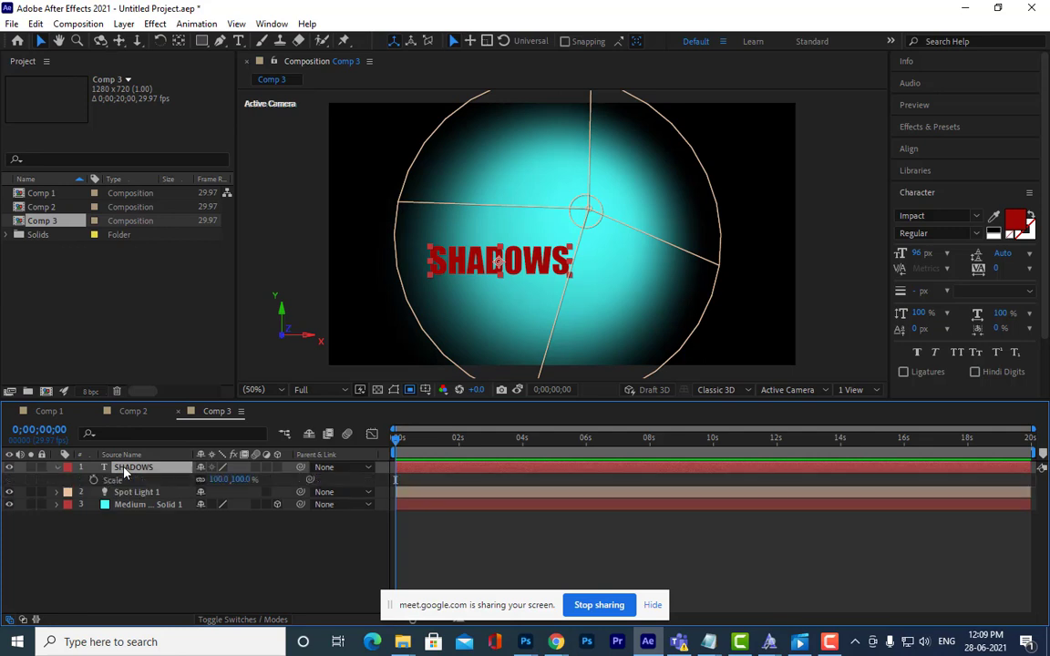
left_click(178, 42)
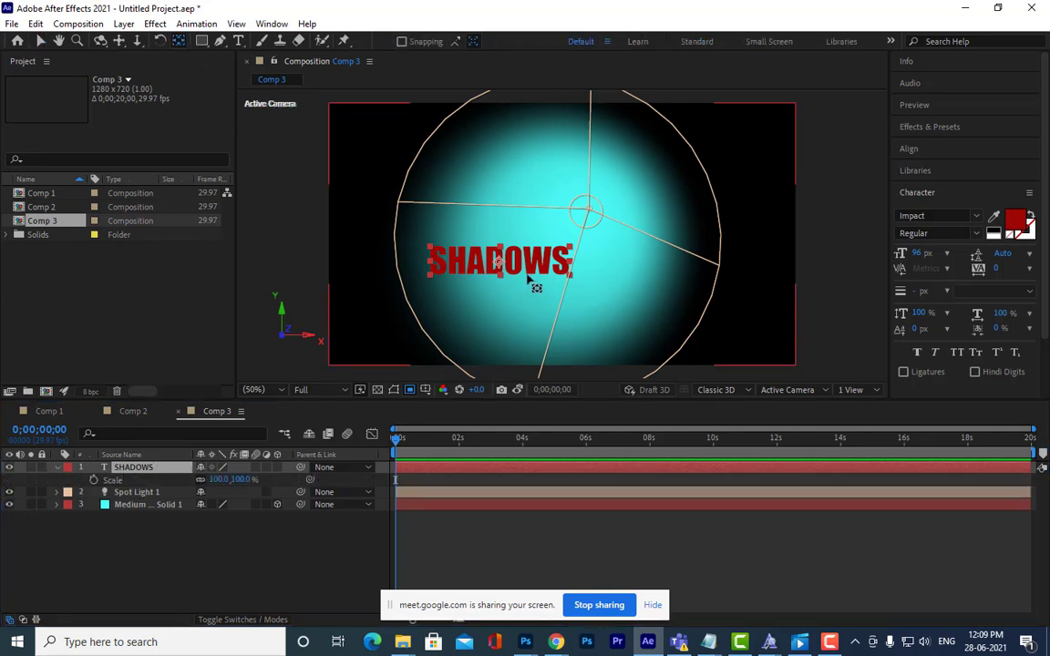
left_click(40, 42)
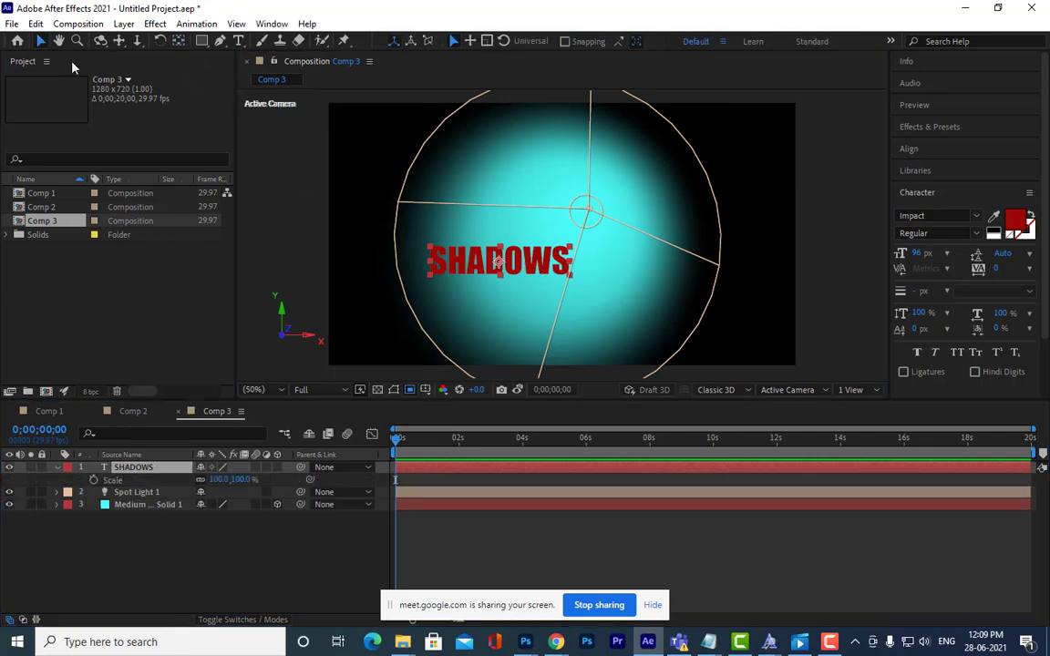
left_click_drag(451, 255, 492, 261)
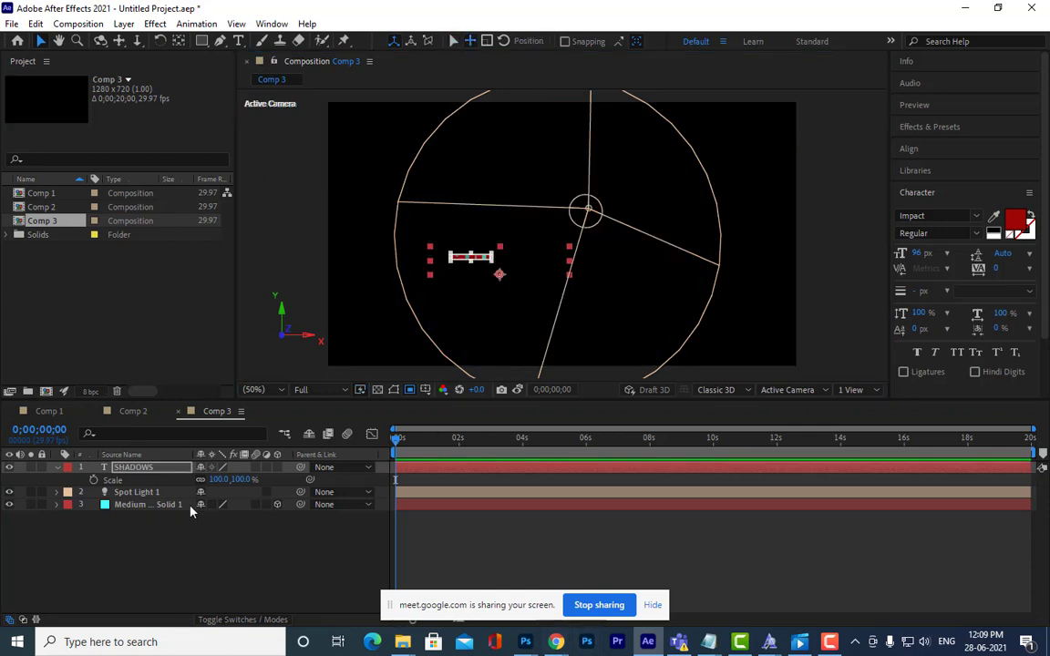
Step: Delete the SHADOWS text layer and set the cyan solid's scale to 80%
left_click(144, 467)
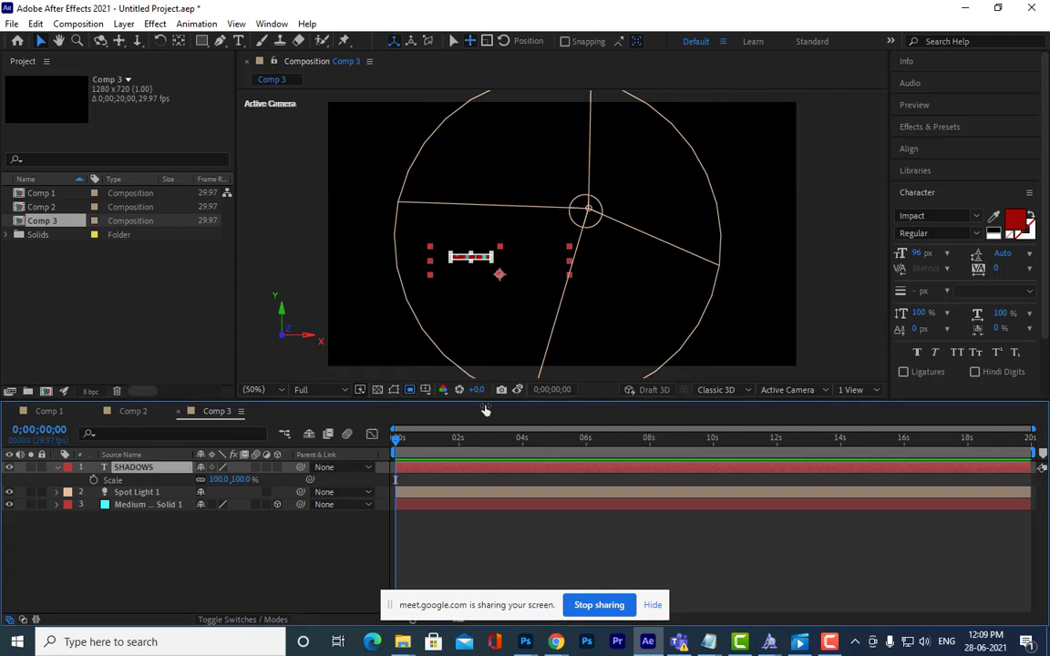
key("Delete")
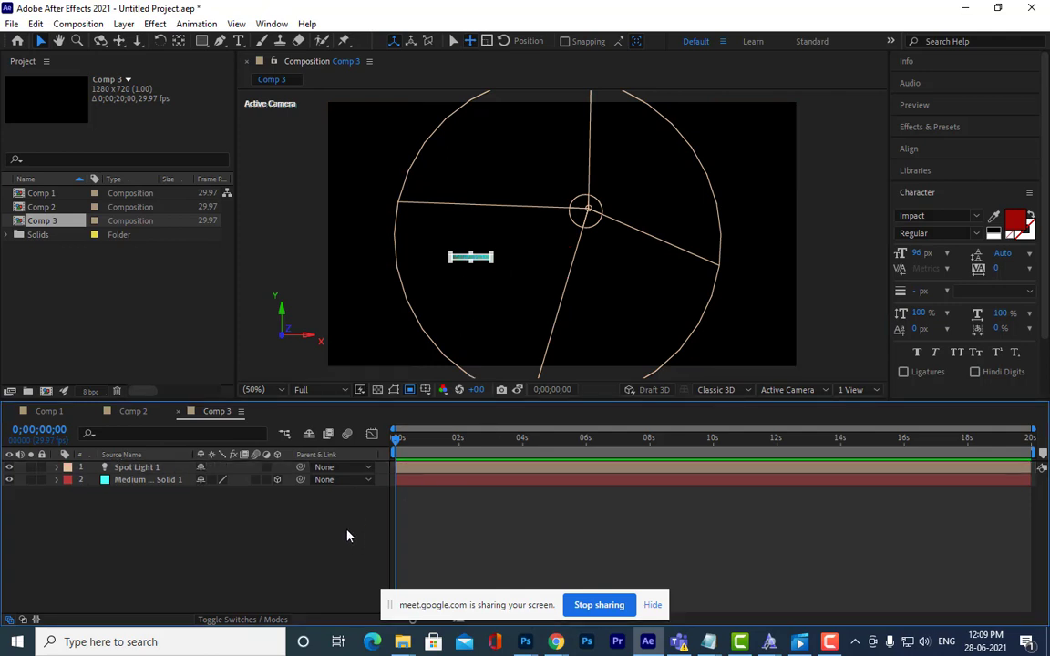
left_click(149, 469)
left_click(156, 520)
left_click(159, 480)
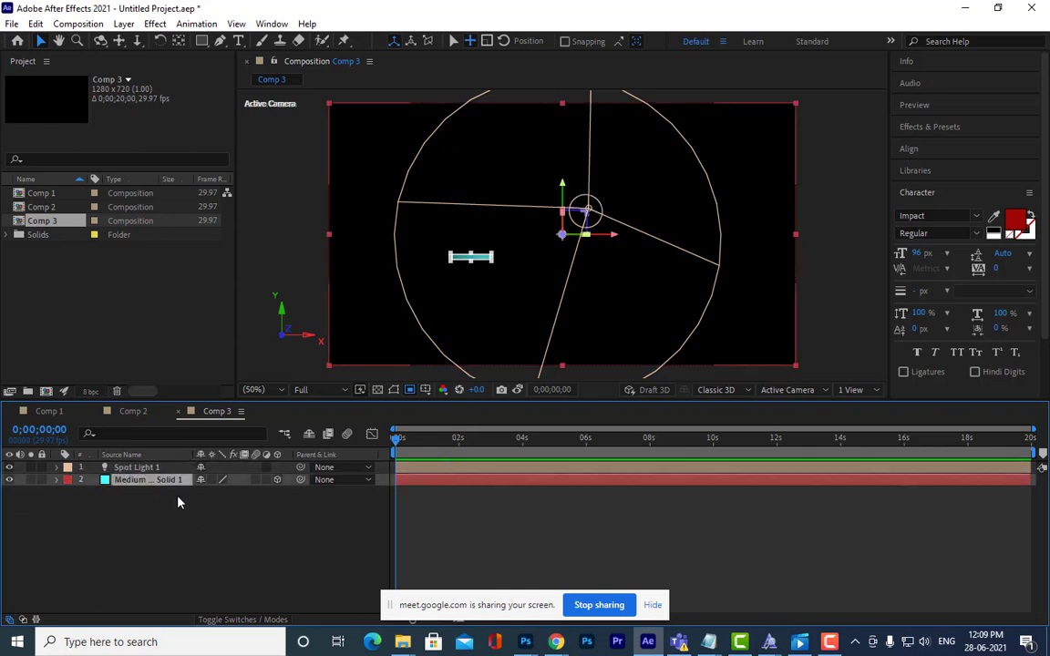
key("s")
left_click(219, 491)
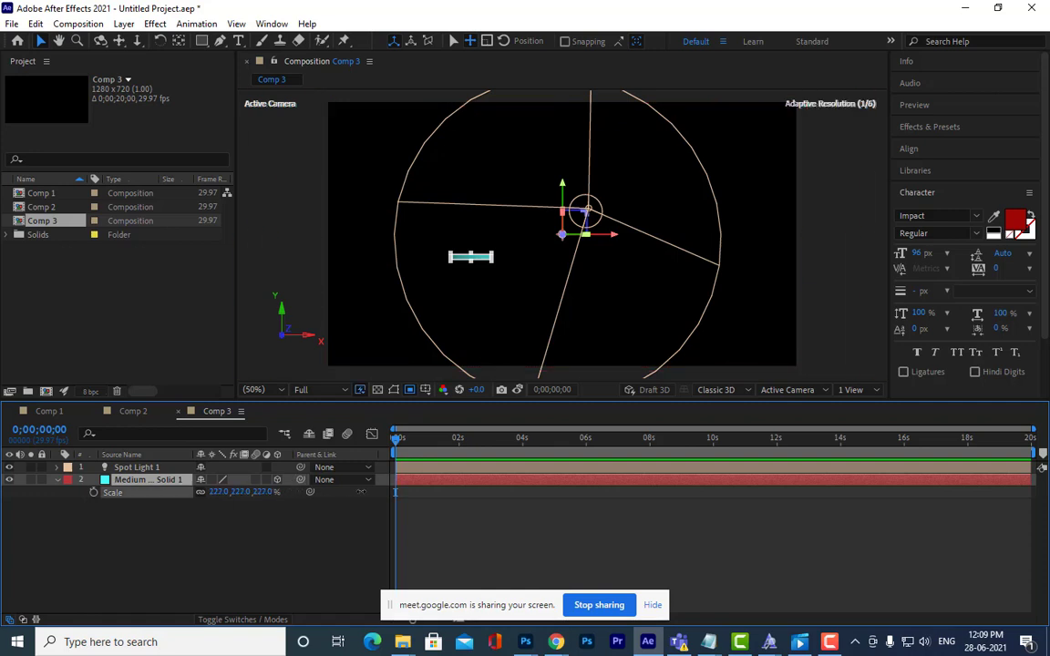
type("80")
key("Return")
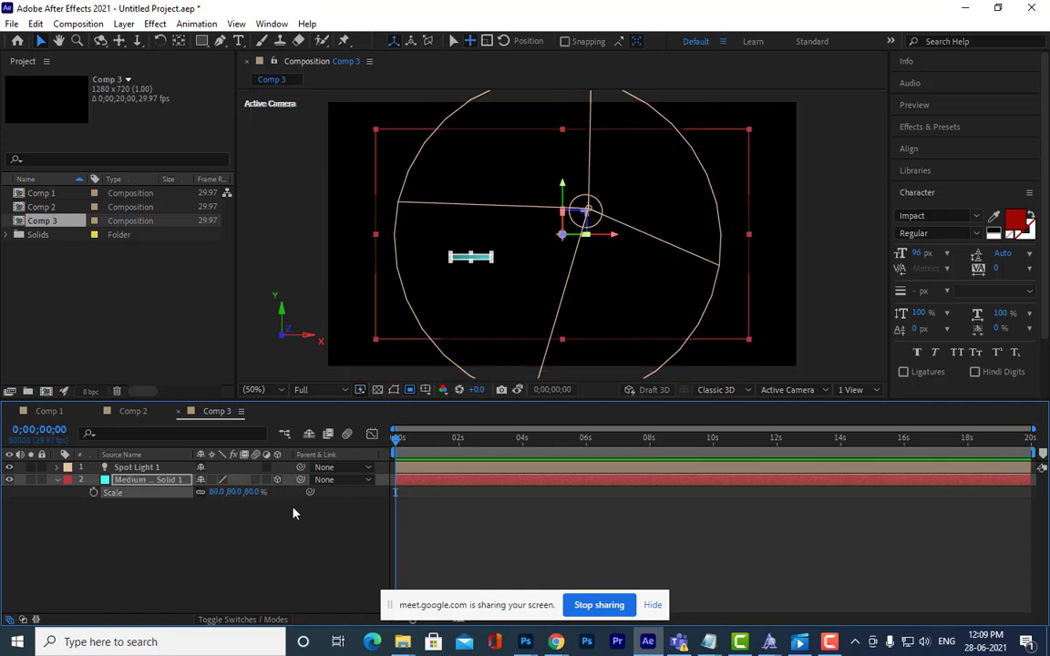
Step: Delete the cyan solid and the spot light to empty Comp 3
left_click(152, 480)
key("Delete")
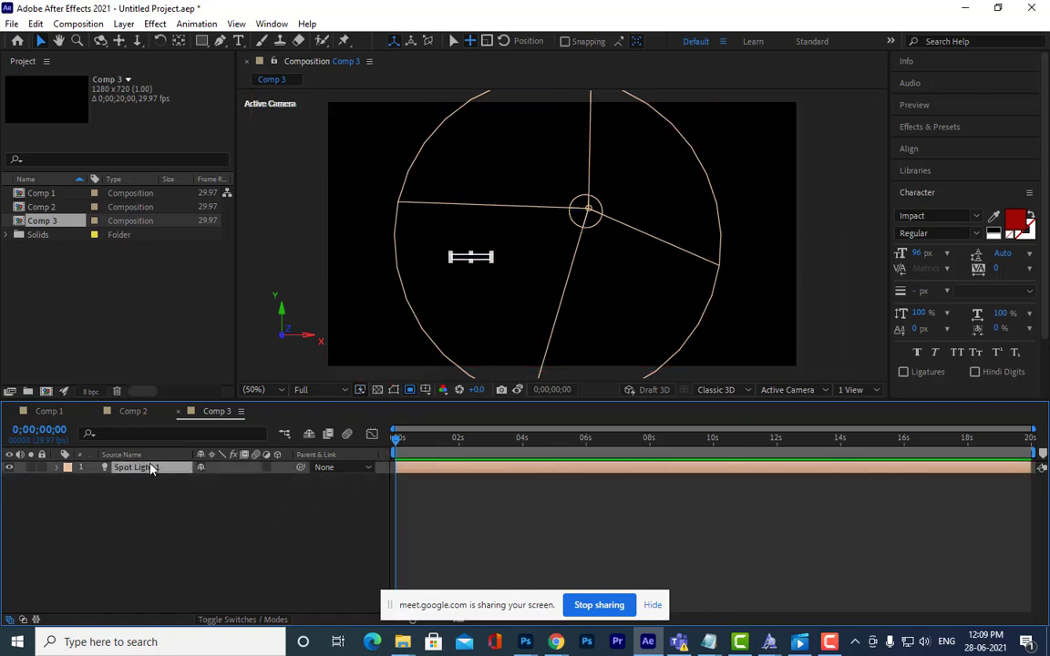
key("Delete")
left_click(438, 238)
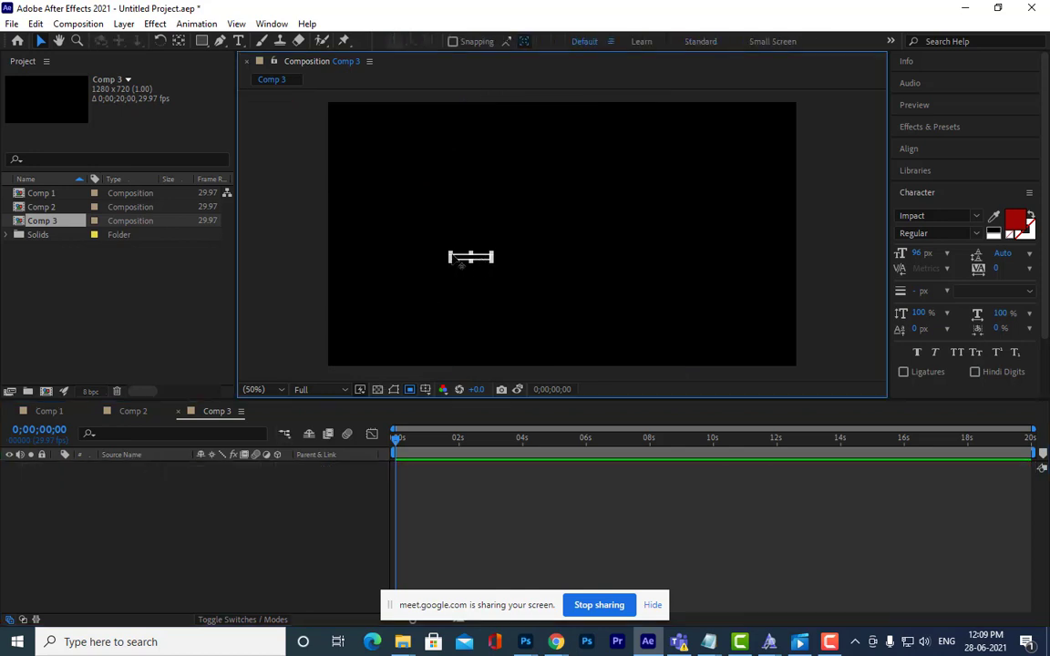
left_click(123, 517)
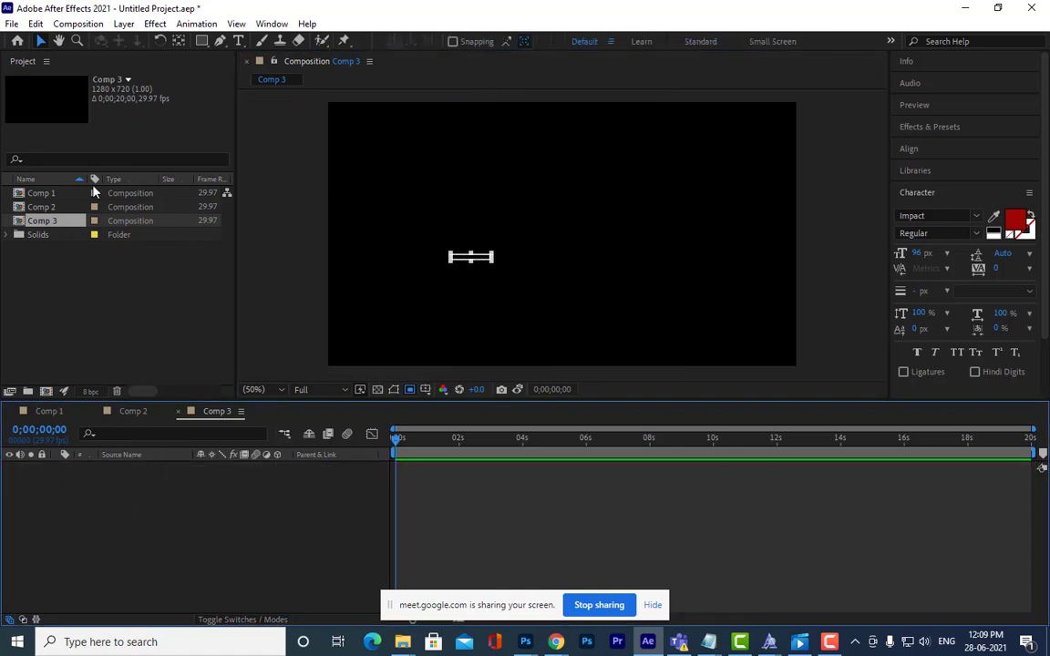
Step: Close the project without saving and create a 20-second composition with the HDV/HDTV 720 29.97 preset
left_click(10, 25)
left_click(52, 126)
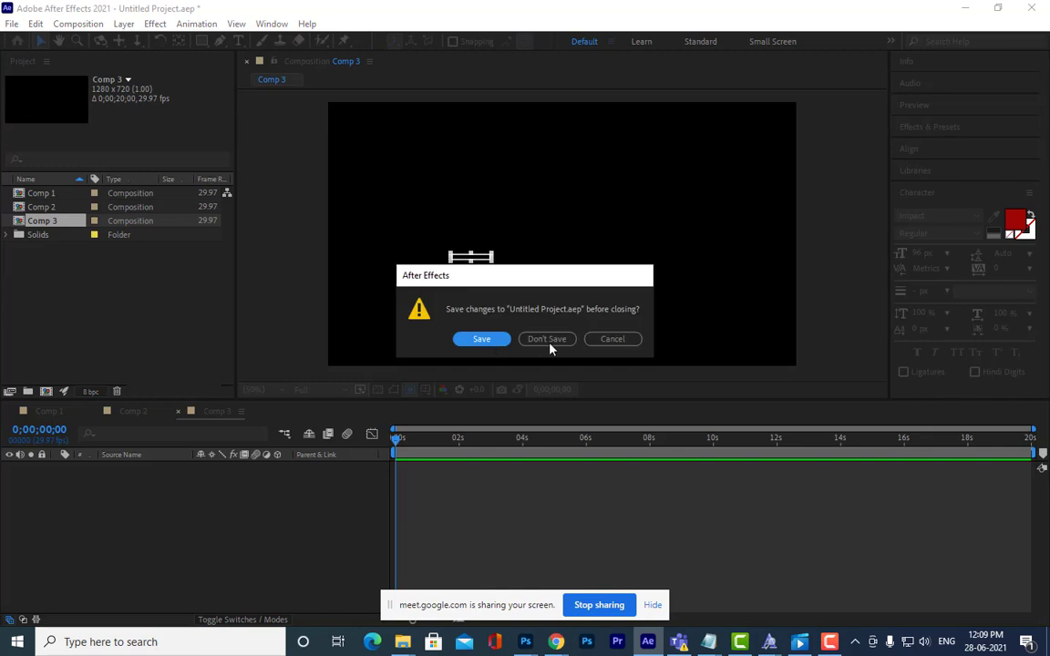
left_click(548, 340)
left_click(446, 222)
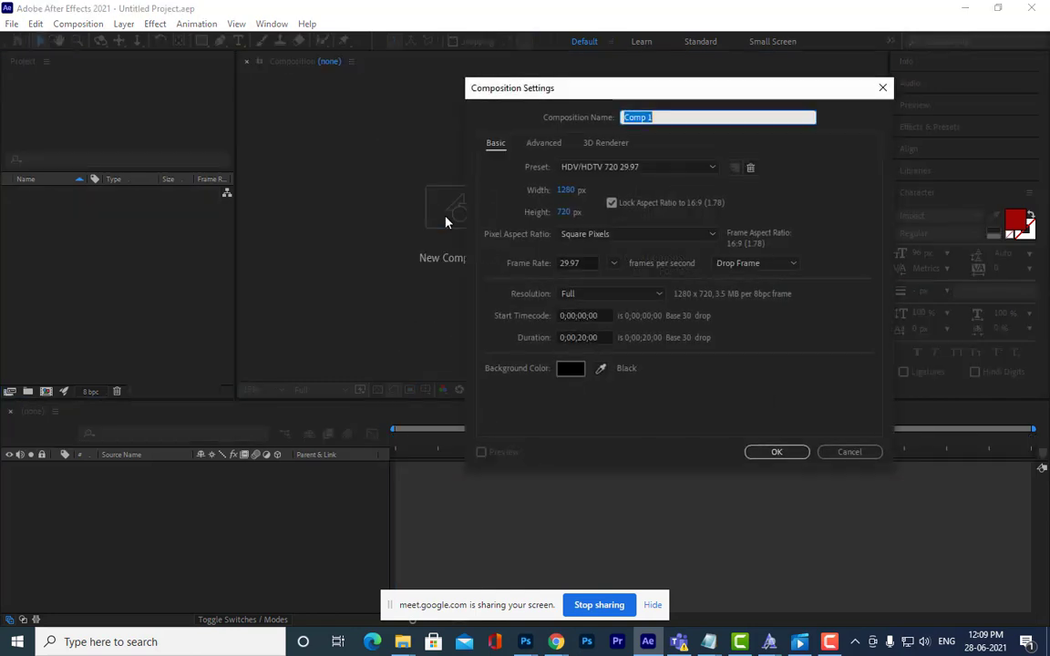
left_click(776, 452)
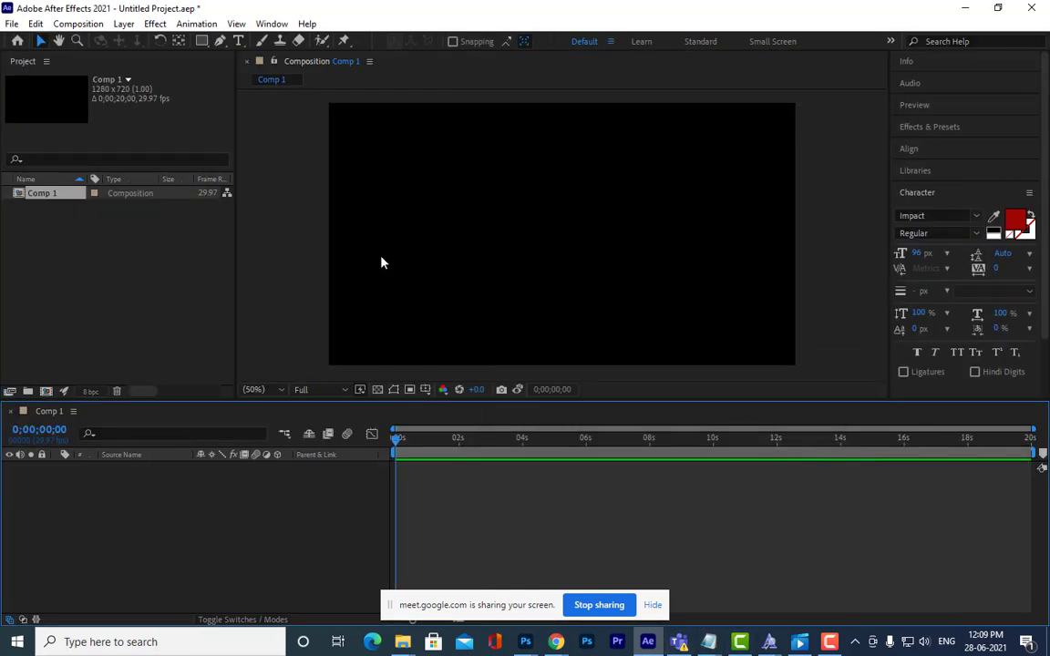
Step: Create a medium cyan solid at the full composition size of 1280 x 720 px
right_click(218, 495)
mouse_move(282, 333)
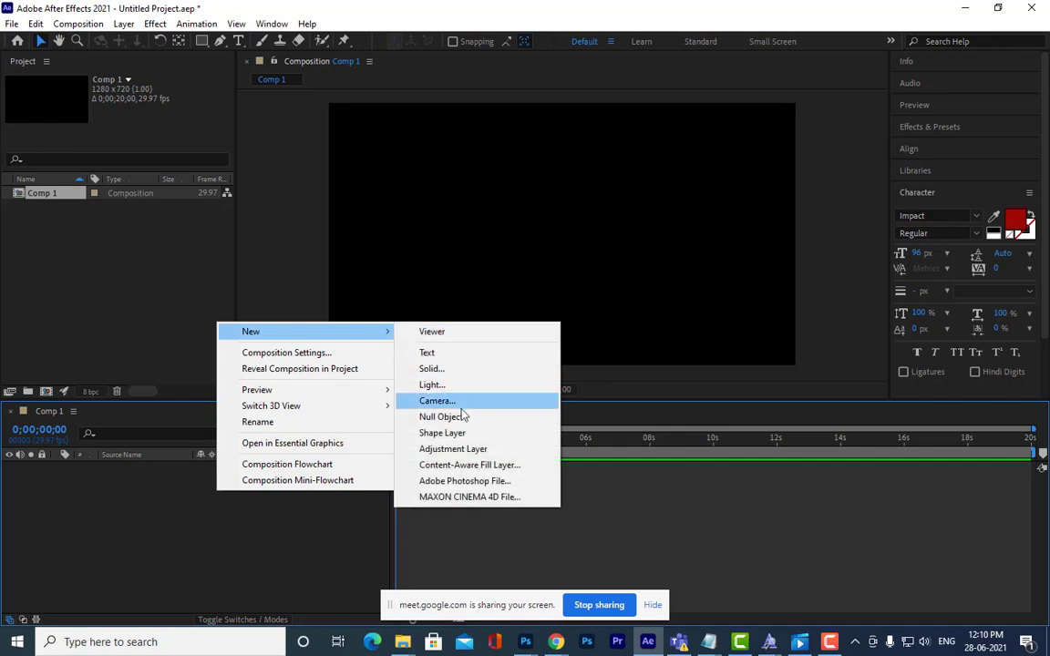
left_click(459, 368)
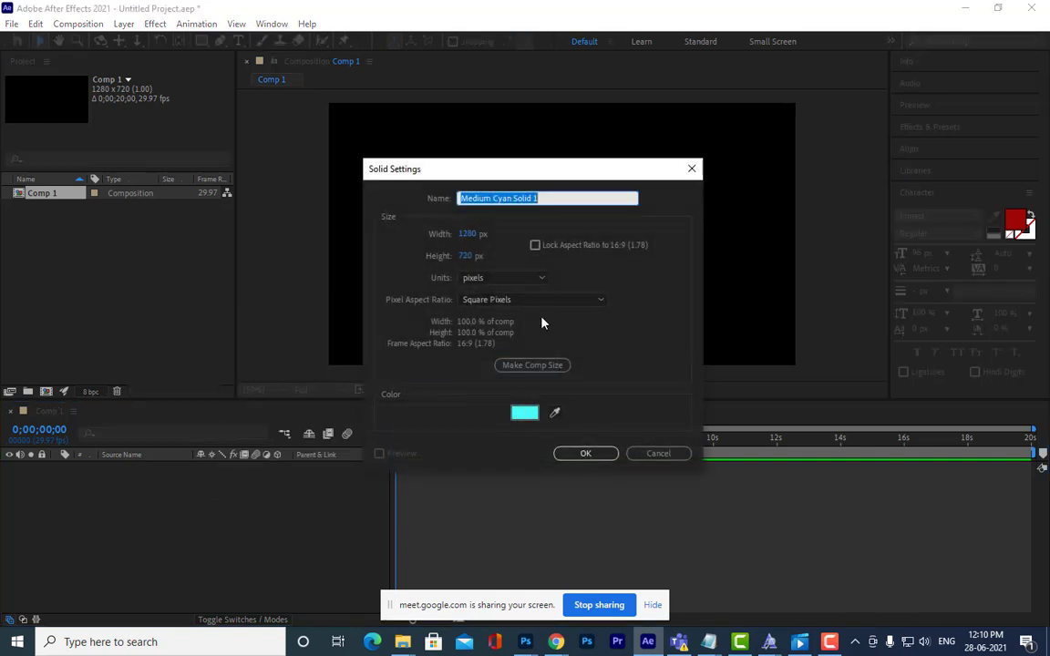
left_click(532, 369)
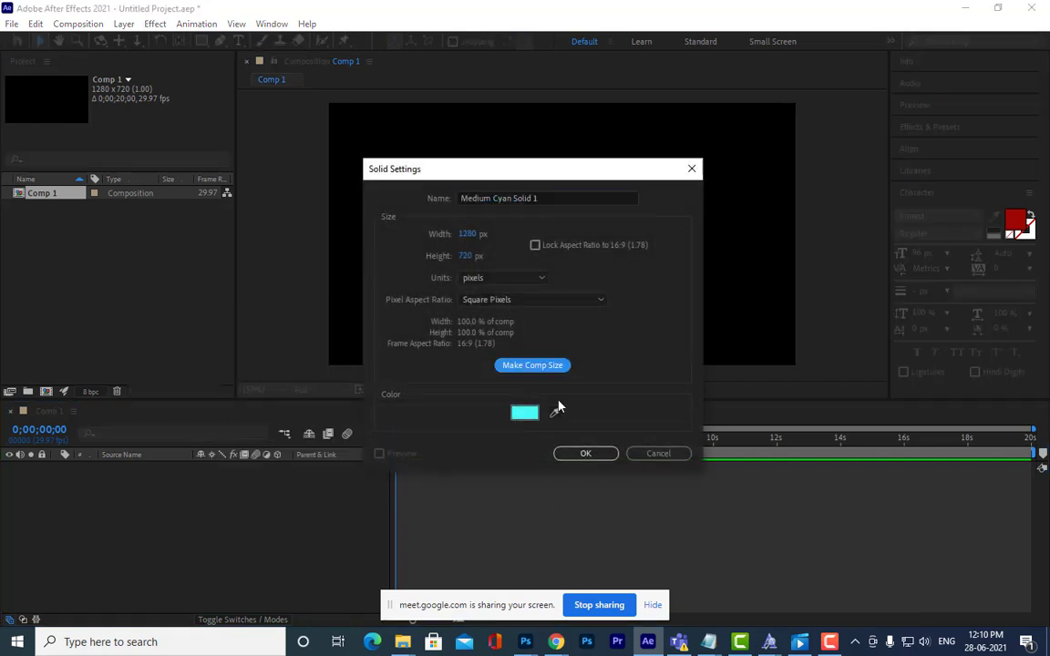
left_click(584, 453)
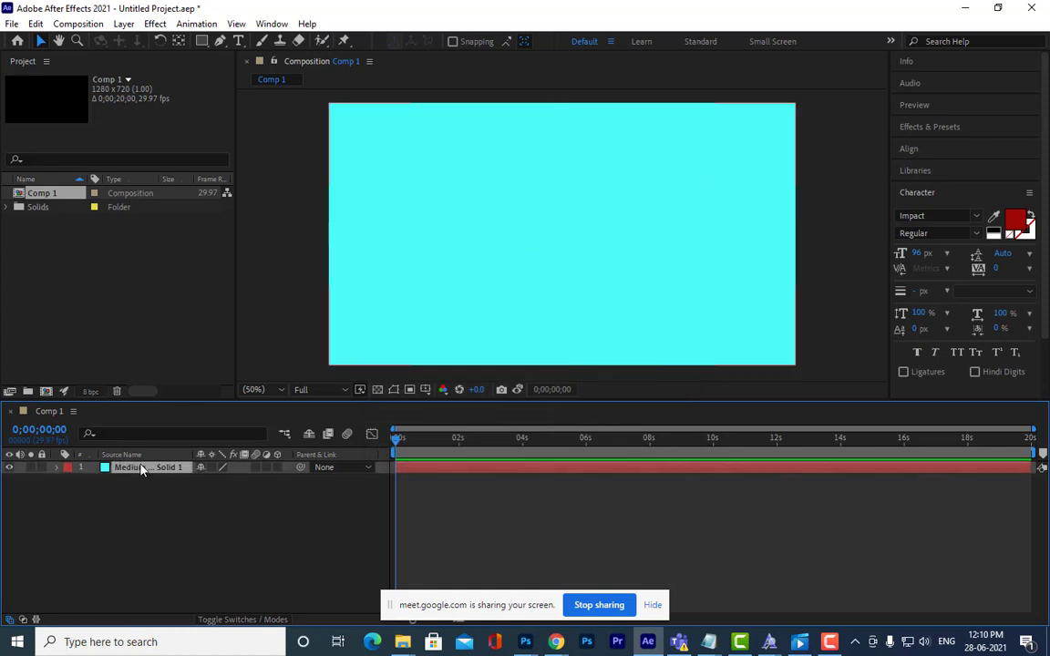
Step: Add the word SHADOW in capitals as a red 96 px Impact text layer over the cyan solid
left_click(238, 40)
left_click(457, 290)
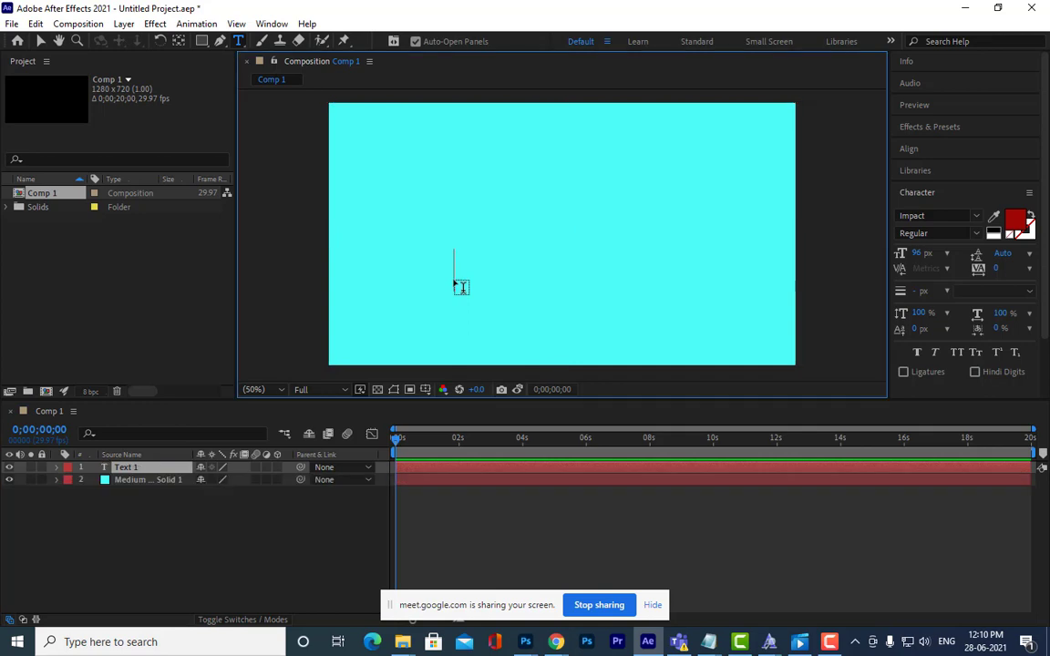
type("sha")
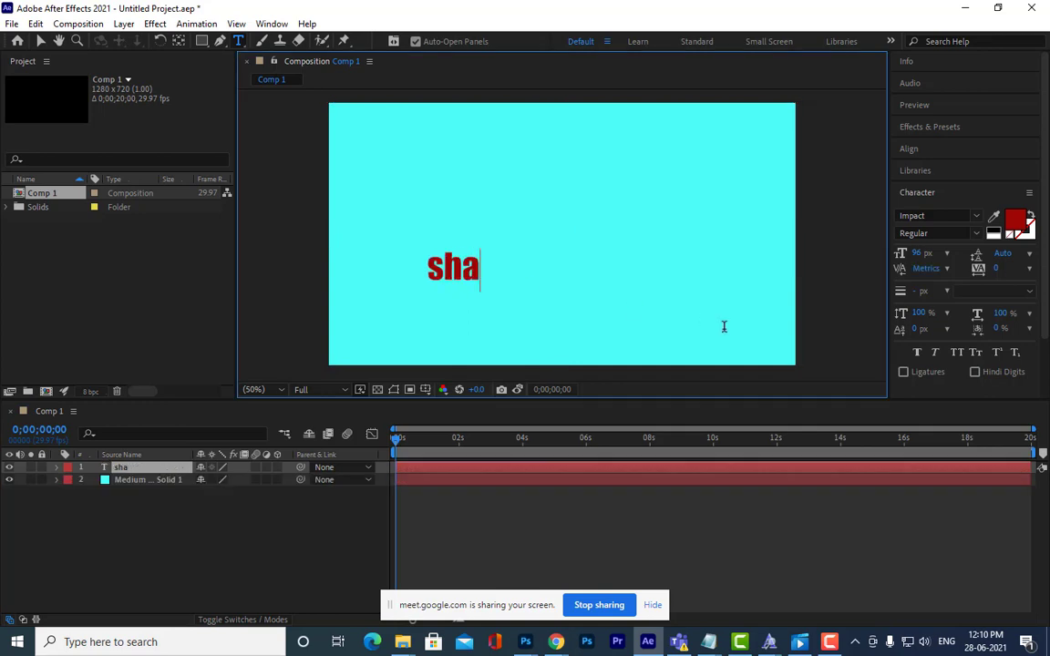
key("BackSpace")
key("BackSpace")
key("BackSpace")
type("SHA")
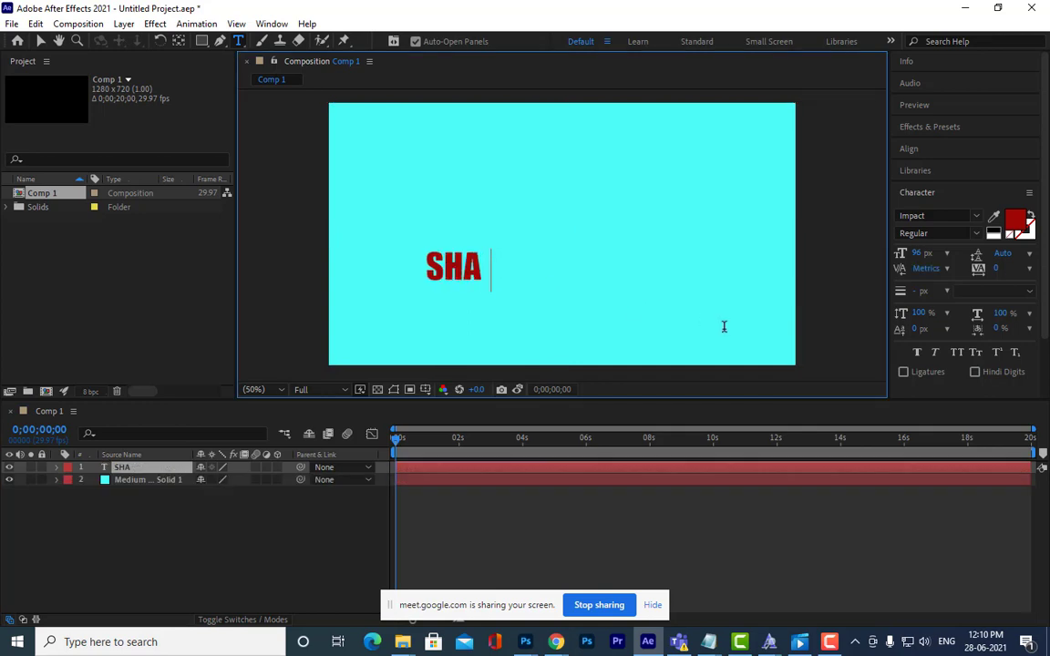
key("BackSpace")
type("DO")
key("BackSpace")
type("W")
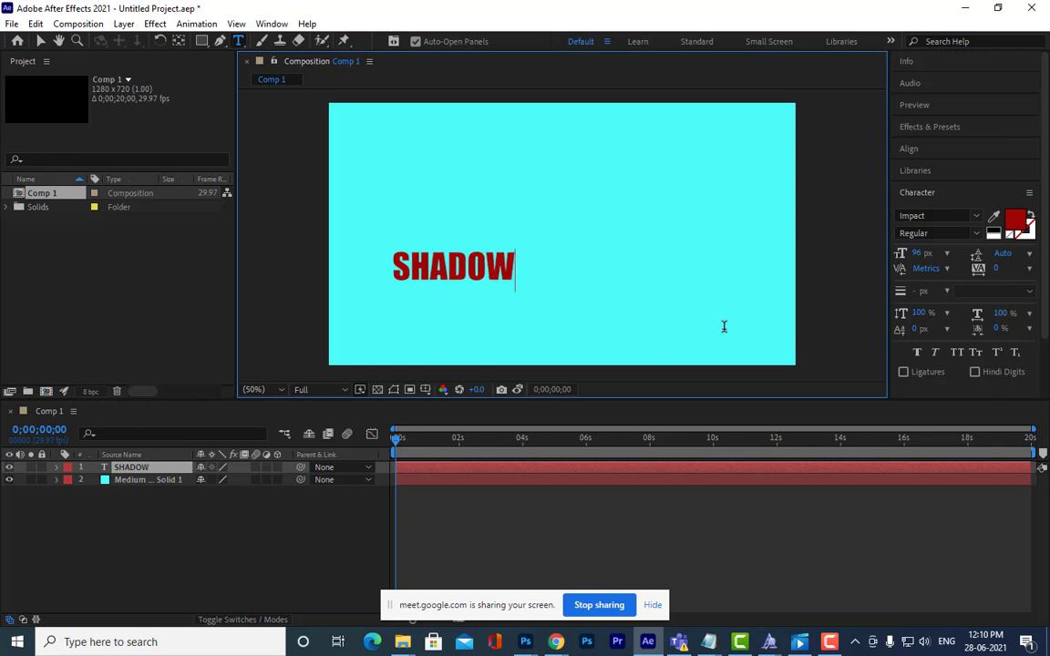
left_click(39, 41)
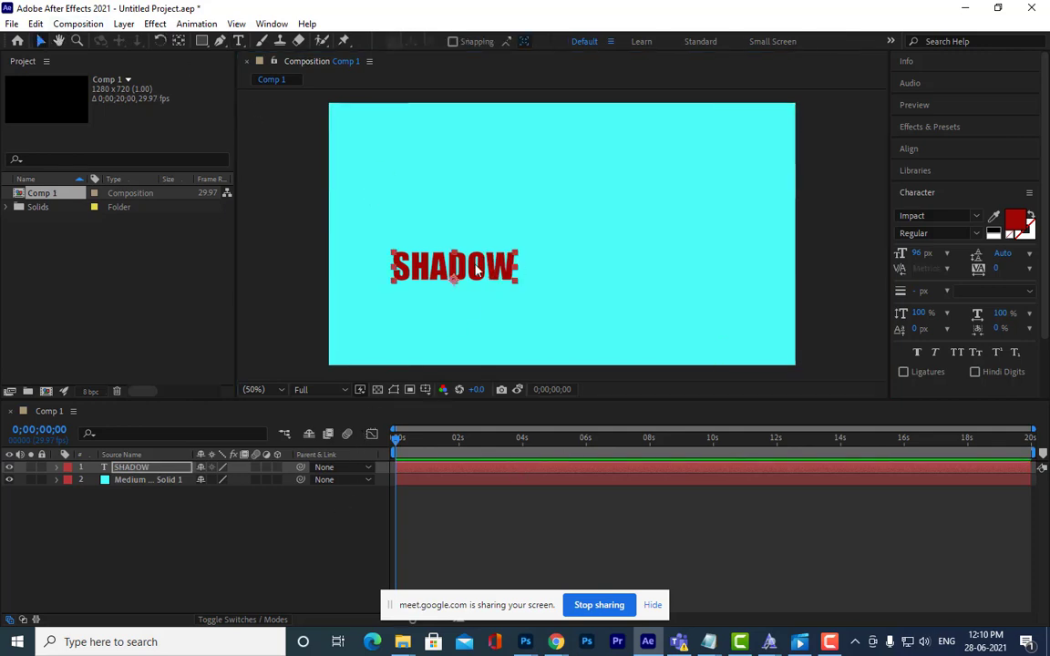
Step: Move the SHADOW text near the middle of the frame and centre its anchor point within the word
left_click_drag(495, 268, 599, 247)
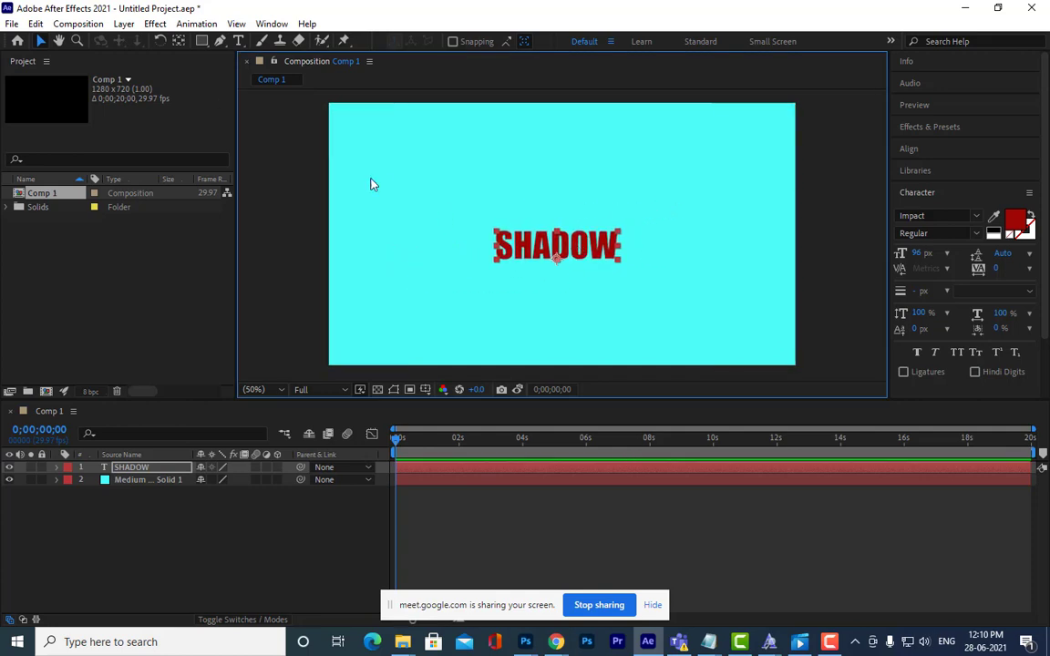
left_click(179, 41)
left_click_drag(555, 259, 558, 244)
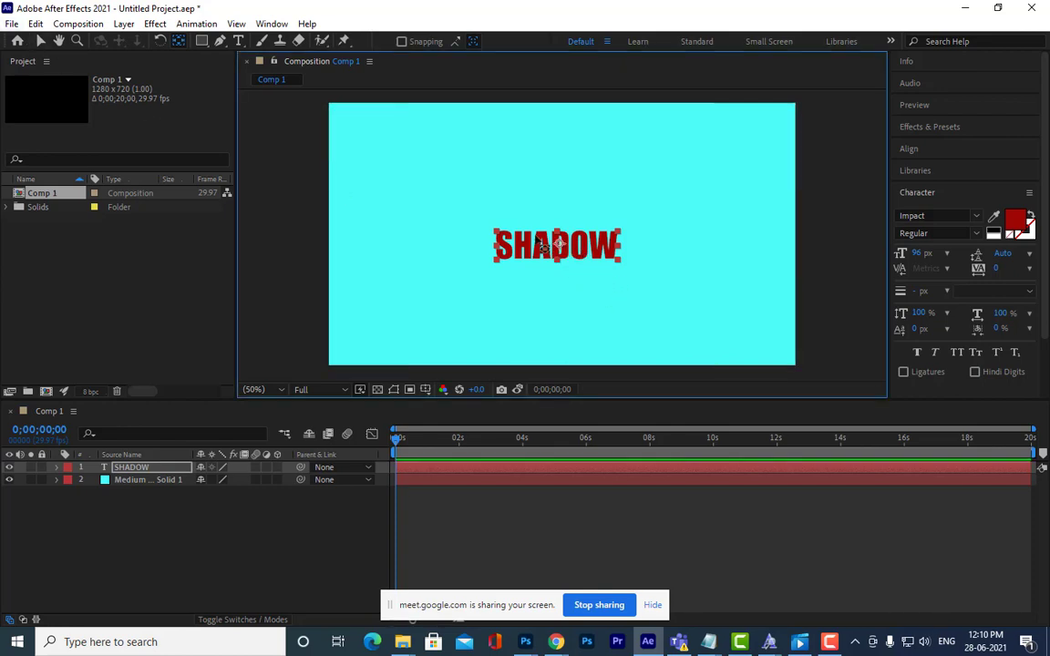
left_click(40, 41)
mouse_move(547, 241)
left_mouse_down()
mouse_move(597, 236)
mouse_move(513, 237)
mouse_move(539, 254)
left_mouse_up()
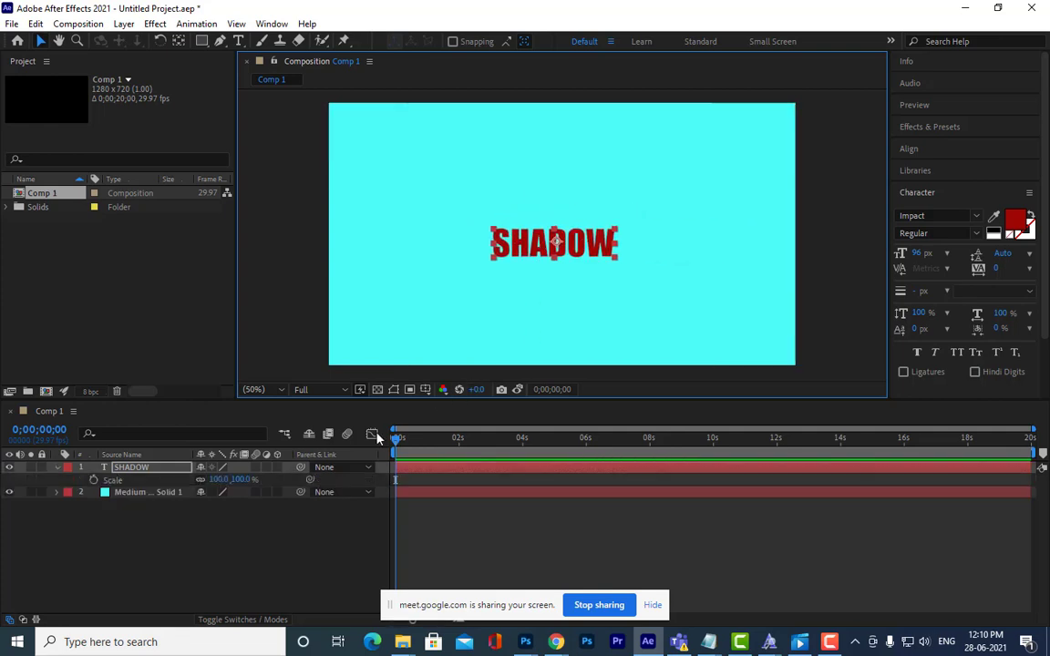
Step: Scale the SHADOW text to 212% and reposition it near the middle of the frame
key("s")
left_click_drag(234, 479, 338, 492)
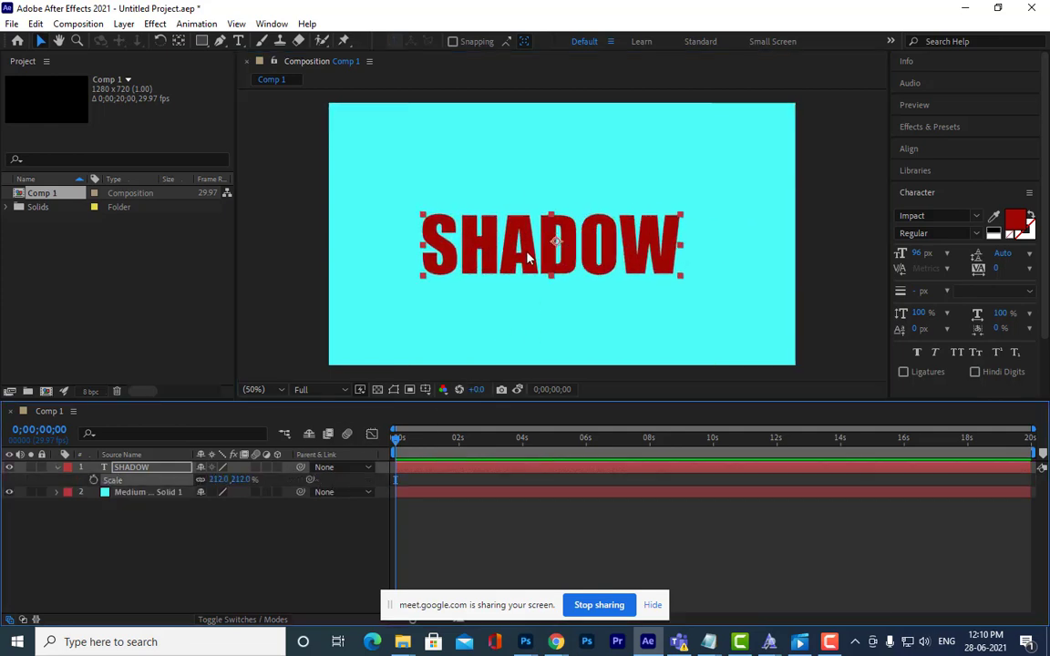
left_click_drag(525, 259, 536, 245)
Step: Turn the SHADOW text and the cyan solid into 3D layers and collapse the text layer's properties
left_click(179, 527)
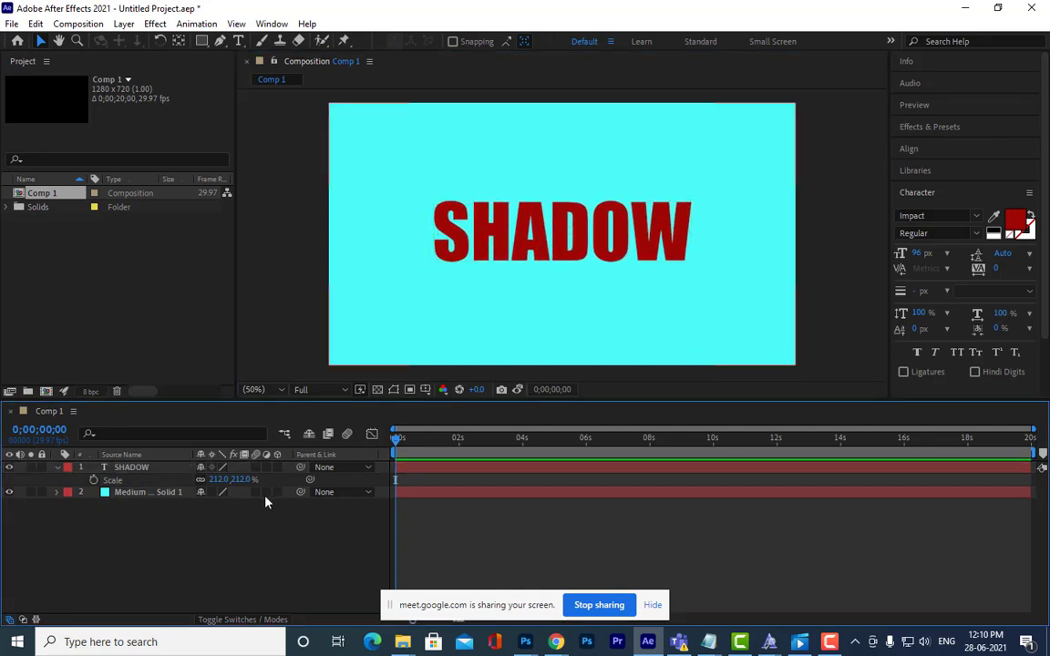
left_click(277, 466)
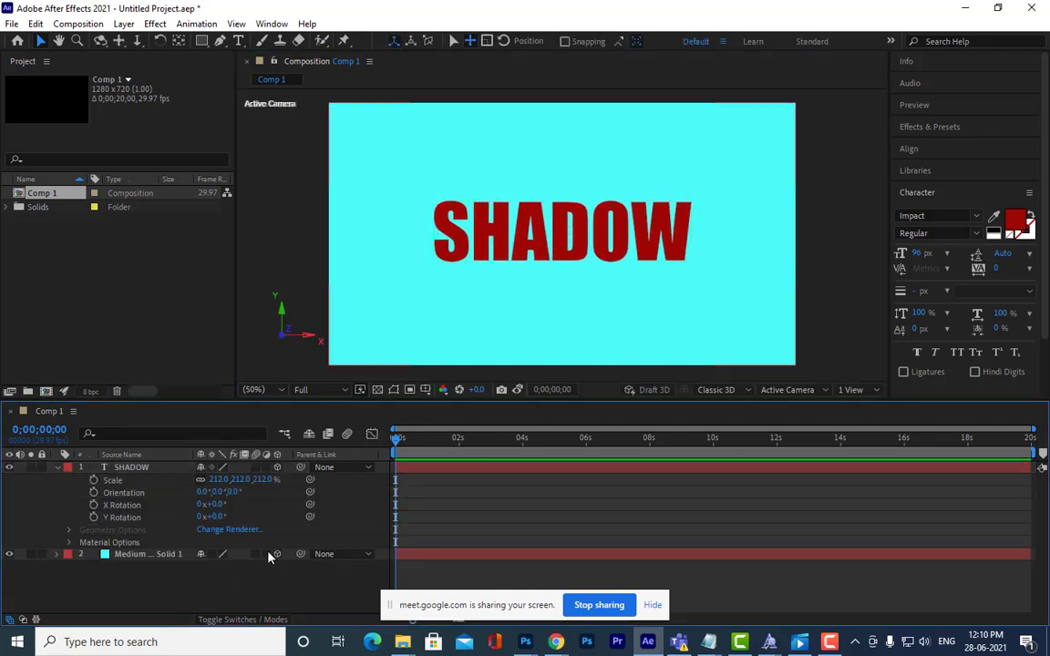
left_click(56, 466)
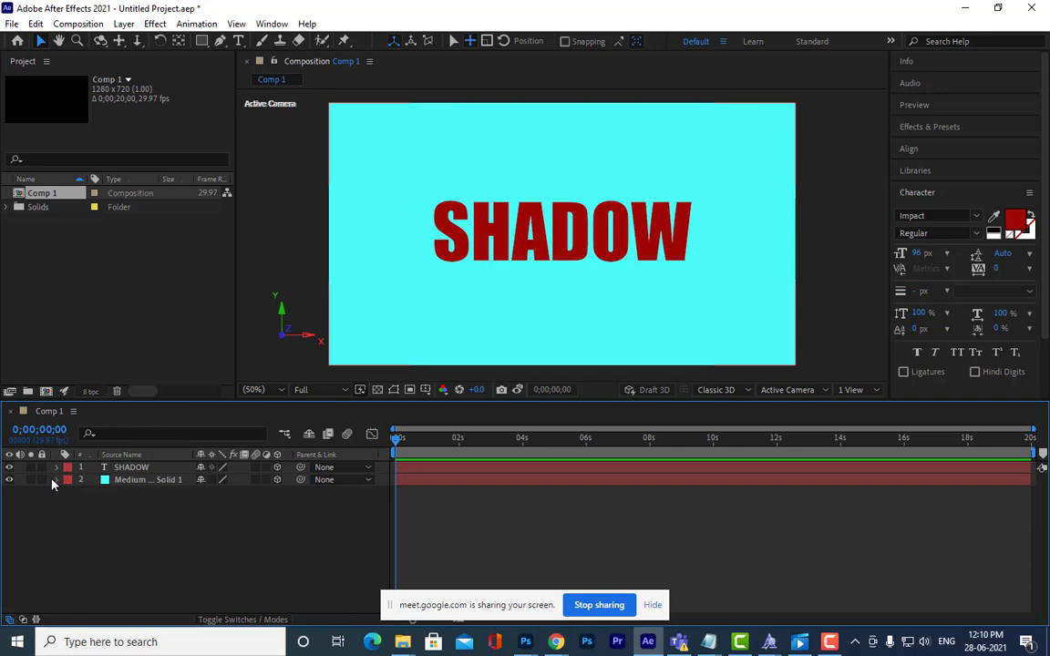
Step: Add a white spot light with 100% intensity, a 90° cone angle, 50% cone feather and shadow casting enabled
right_click(299, 556)
mouse_move(390, 392)
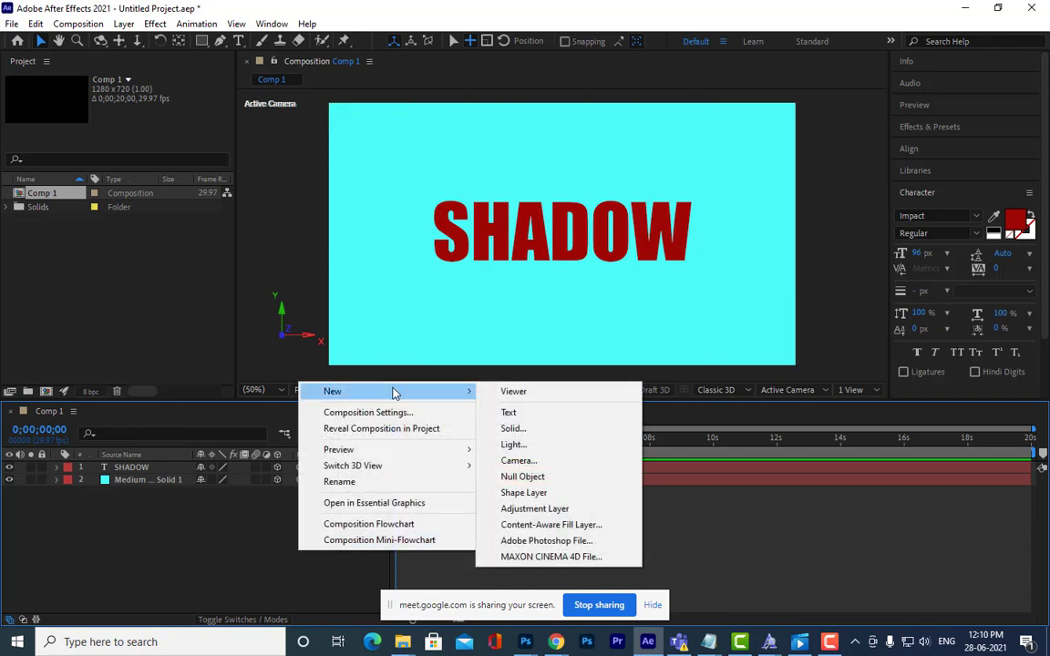
left_click(584, 443)
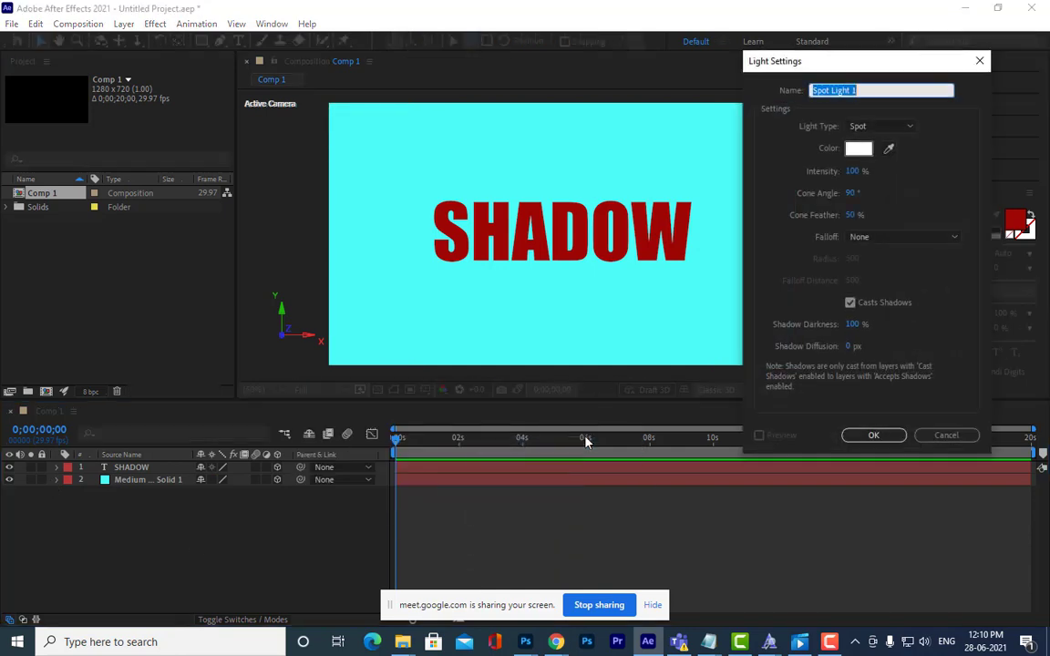
left_click(890, 439)
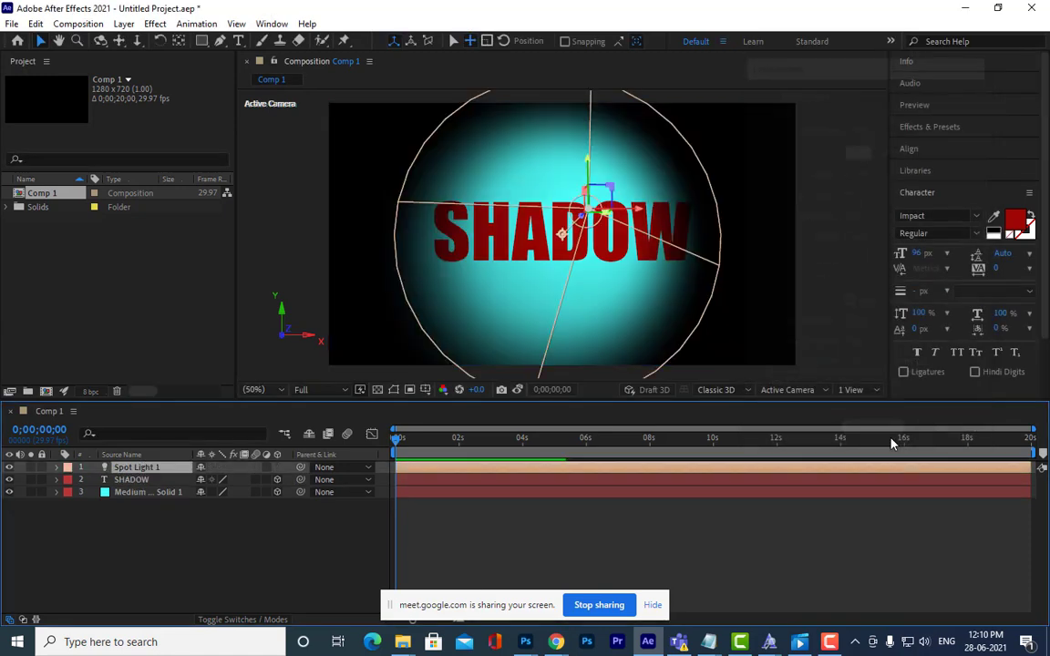
Step: Set Casts Shadows to On in the SHADOW text's material options and collapse the layer
left_click(55, 480)
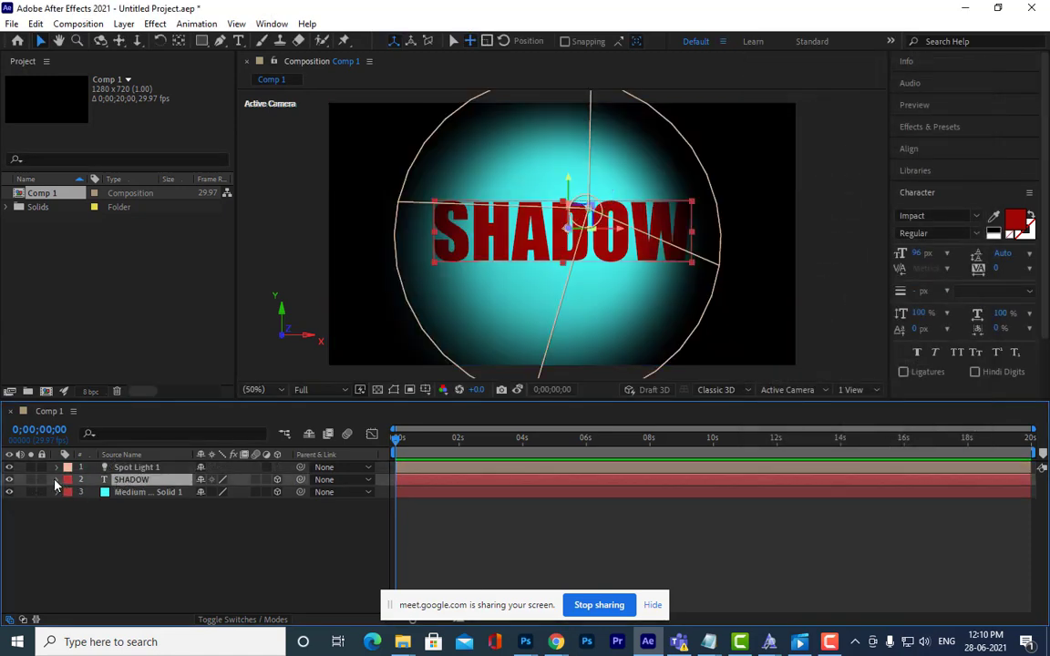
left_click(58, 483)
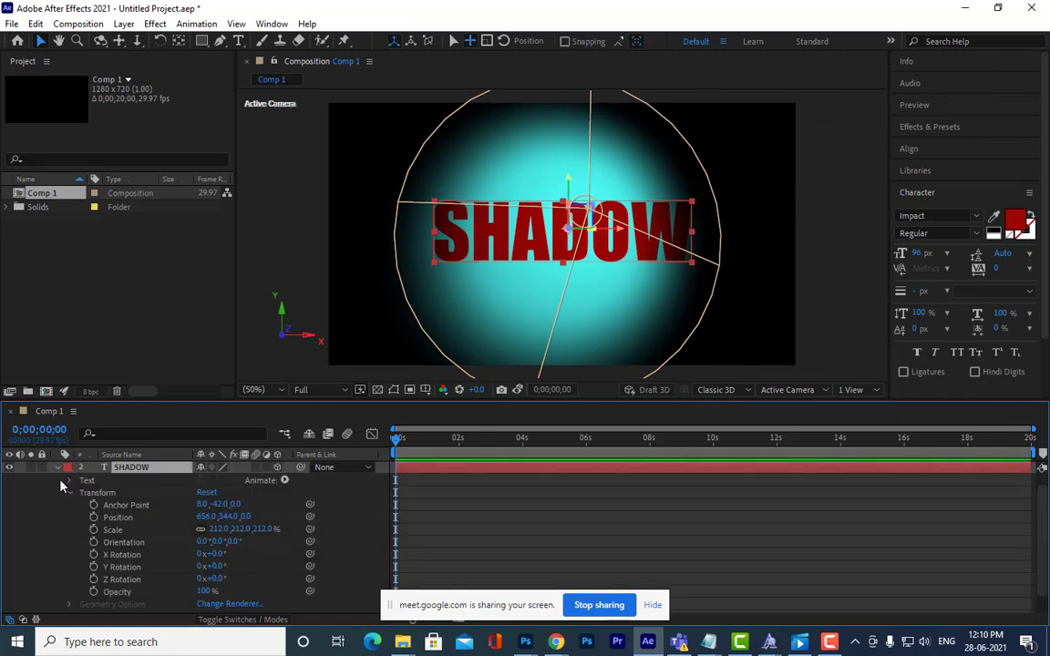
left_click(69, 480)
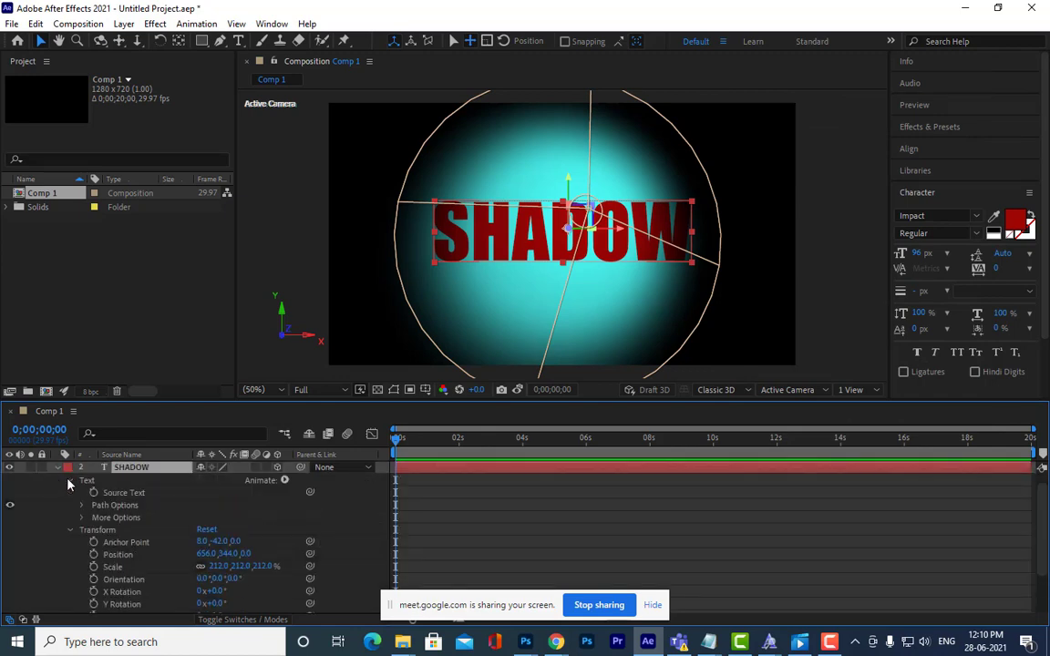
scroll(101, 542, "down", 2)
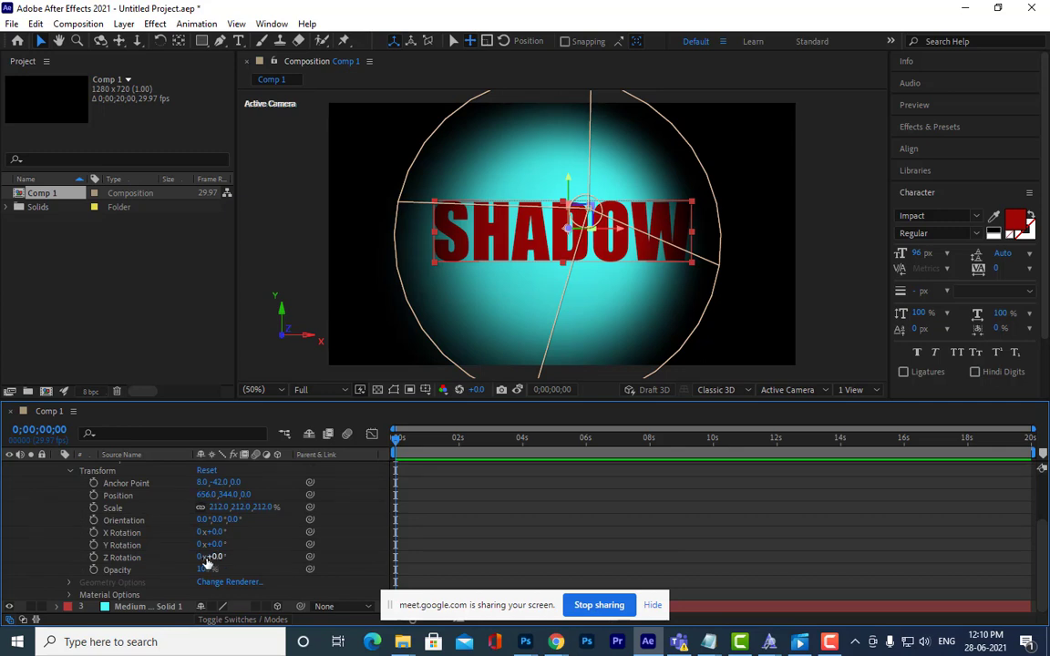
left_click(69, 595)
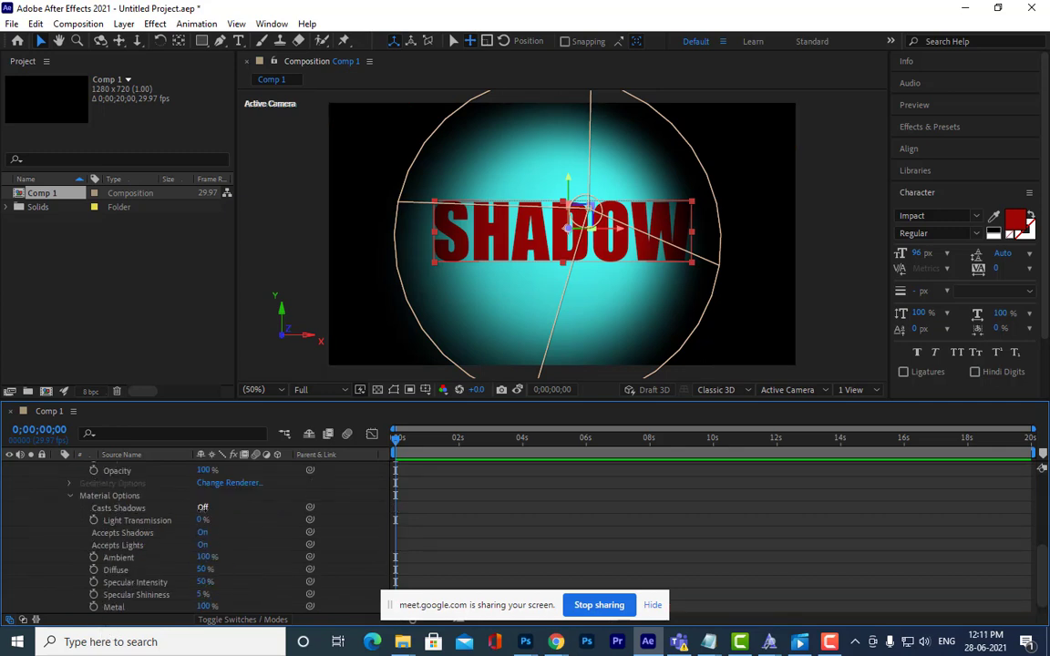
left_click(202, 508)
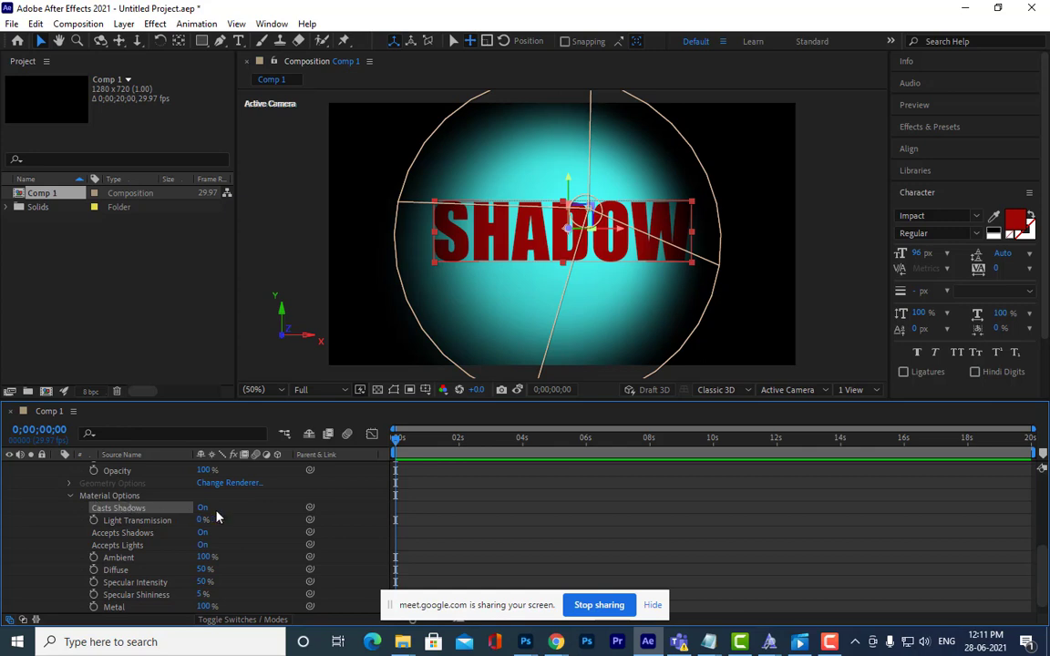
scroll(216, 518, "up", 10)
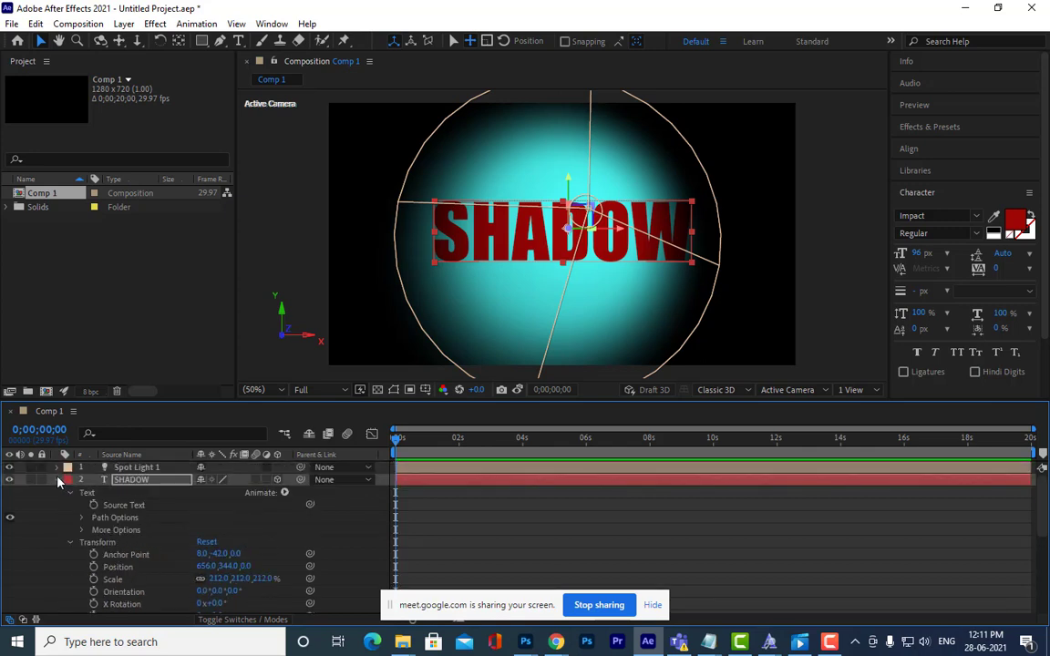
left_click(57, 480)
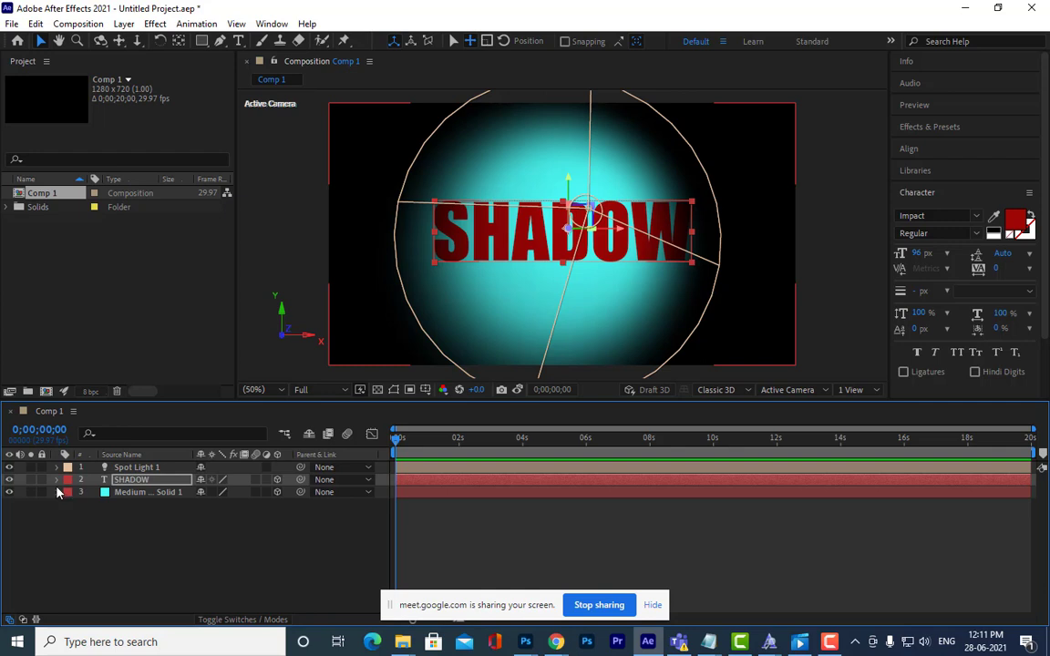
Step: Examine the spot light's light options, including its shadow casting, darkness and diffusion settings
left_click(57, 467)
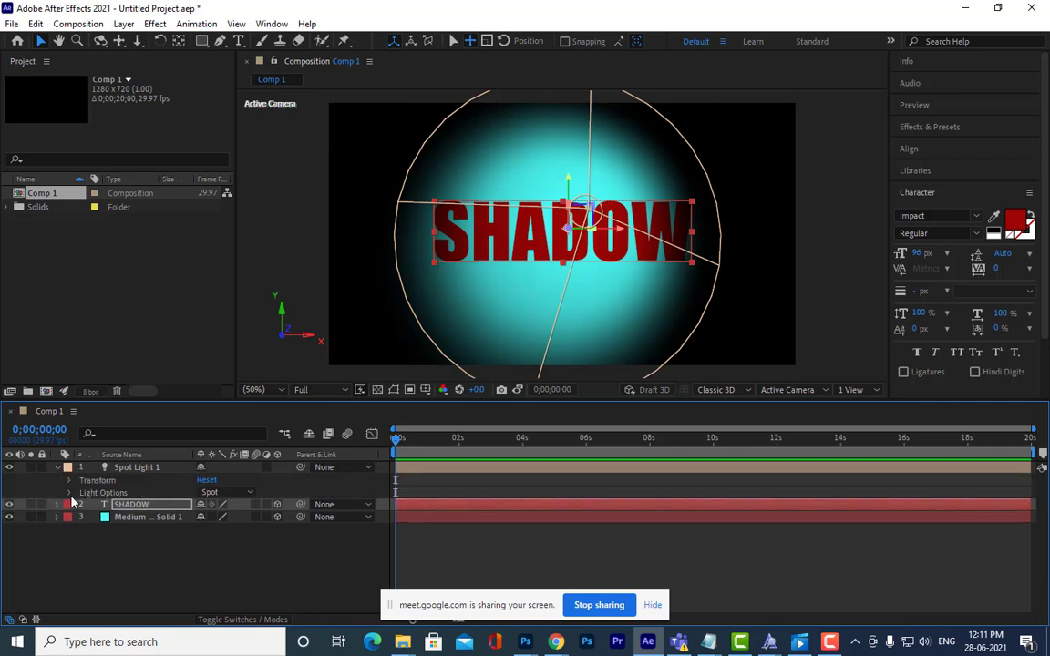
left_click(68, 493)
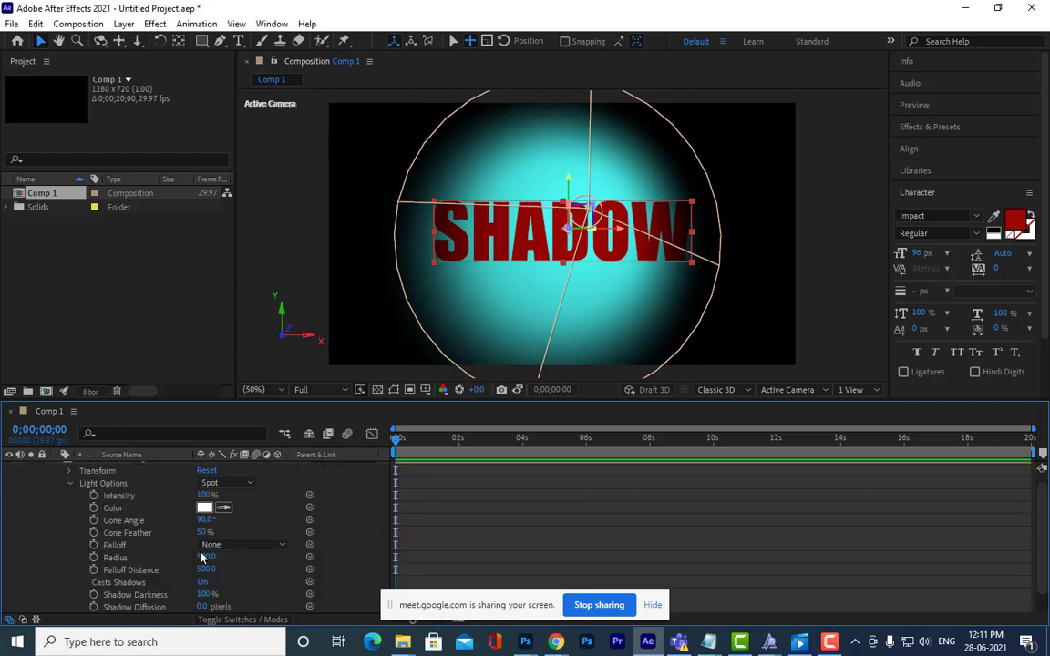
scroll(87, 503, "up", 1)
scroll(124, 517, "down", 2)
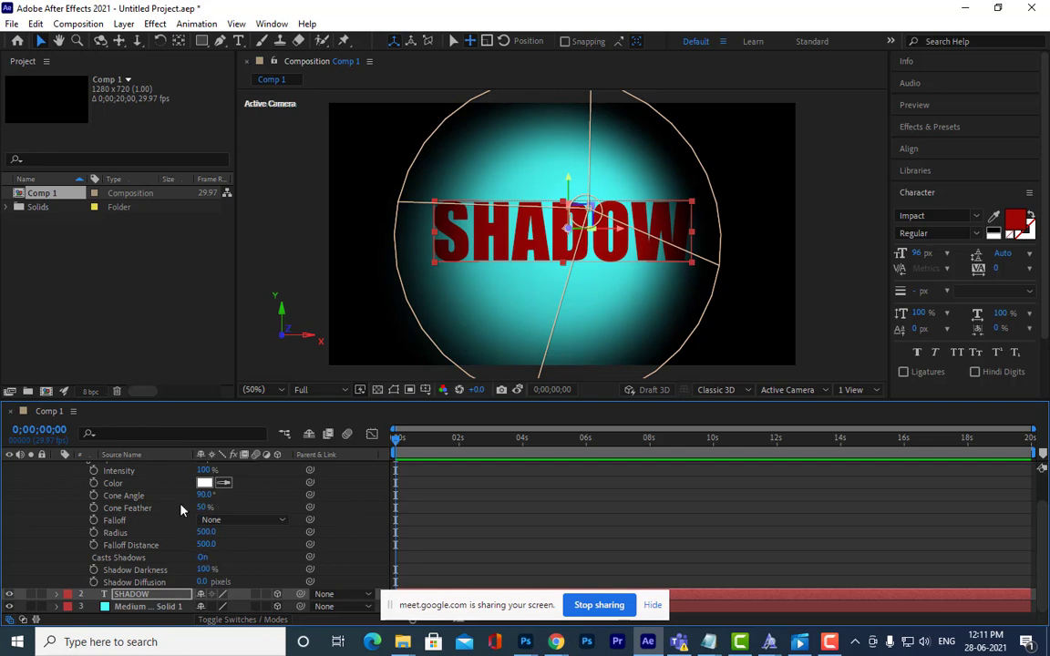
scroll(146, 506, "up", 3)
left_click(57, 468)
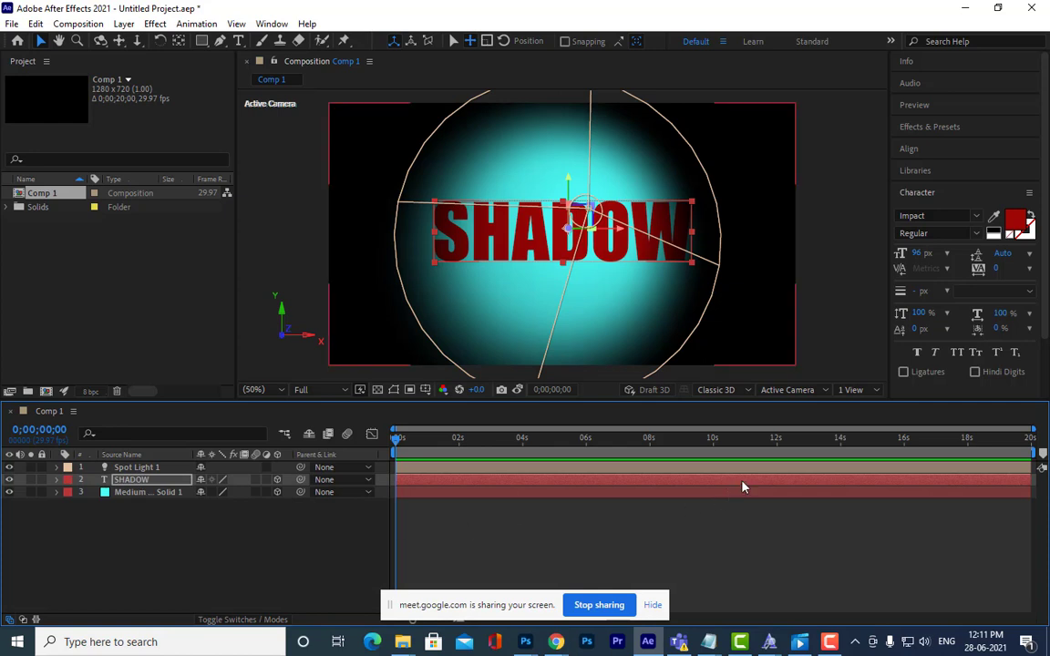
Step: Show the composition in two views and move the SHADOW text forward along its Z axis, away from the solid
left_click(873, 391)
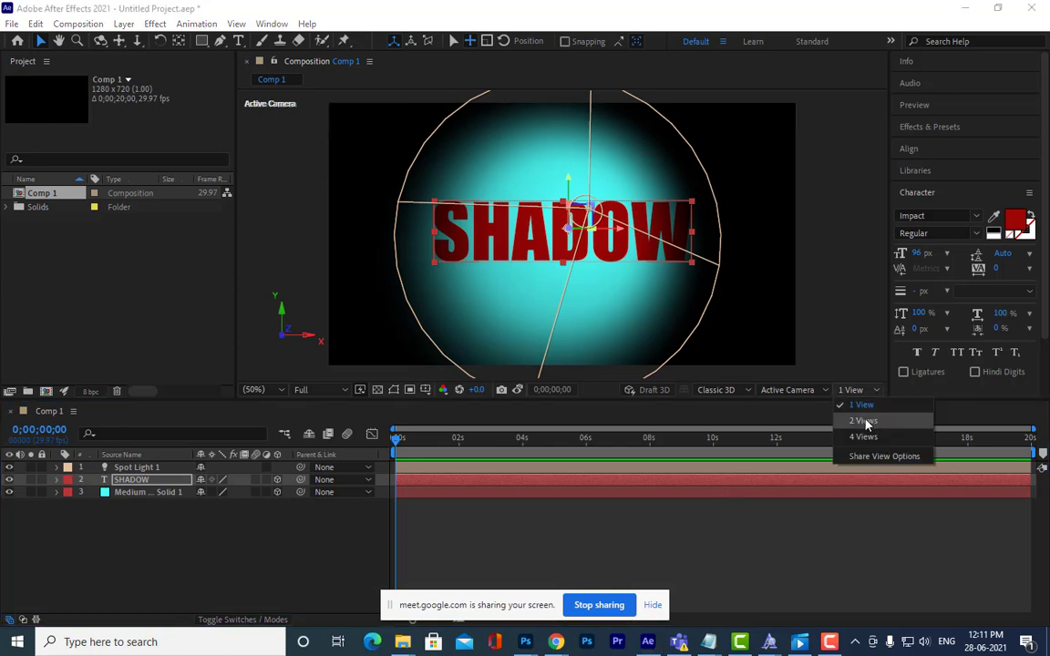
left_click(863, 420)
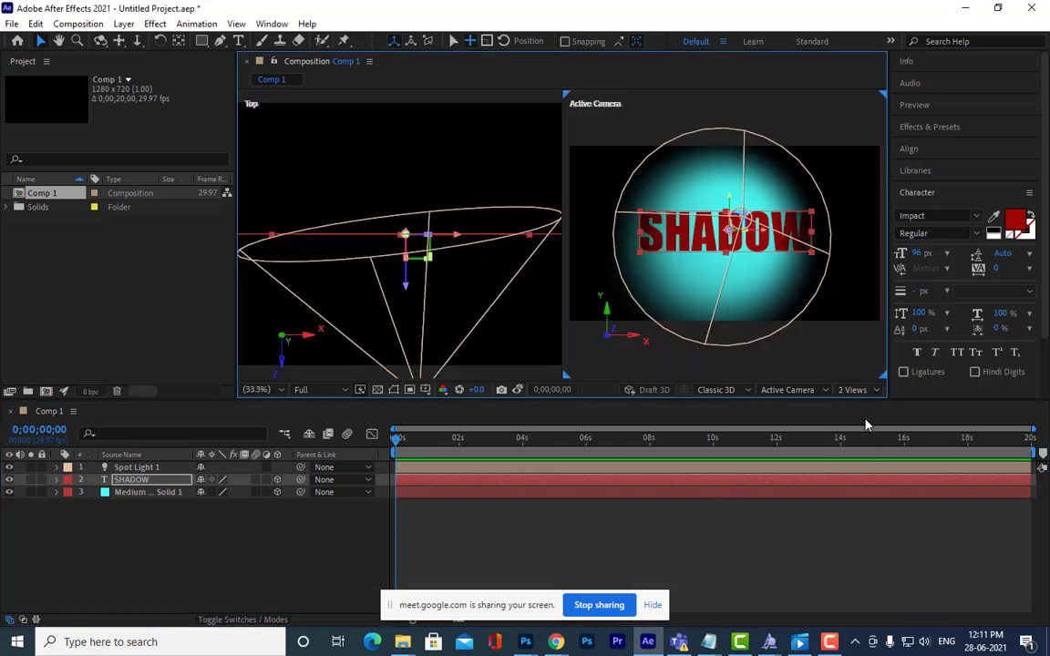
left_click(141, 483)
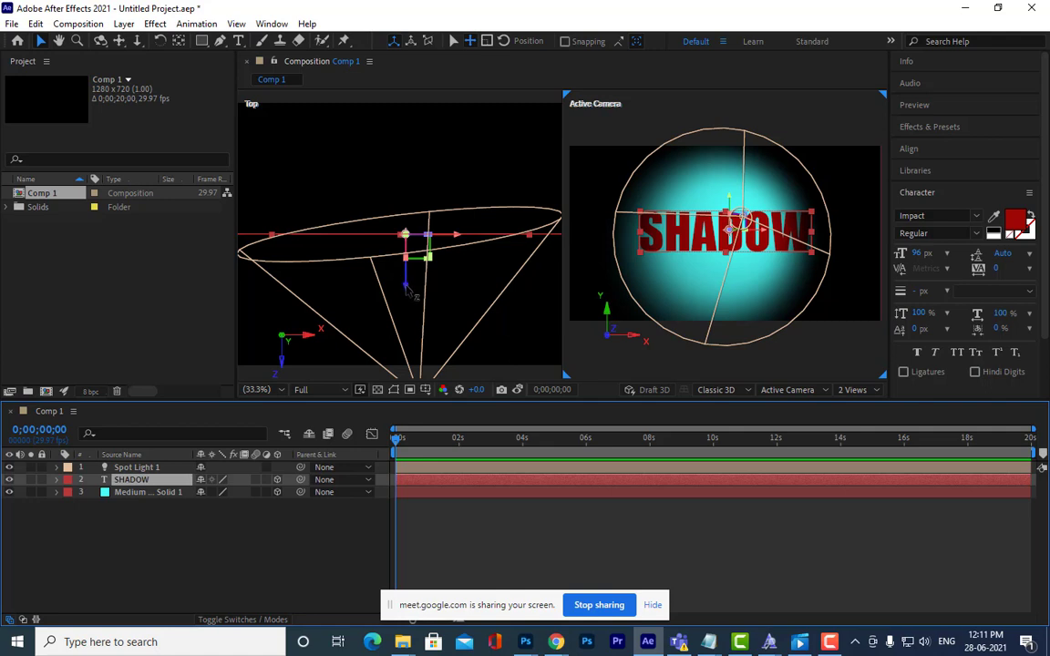
left_click_drag(404, 288, 415, 307)
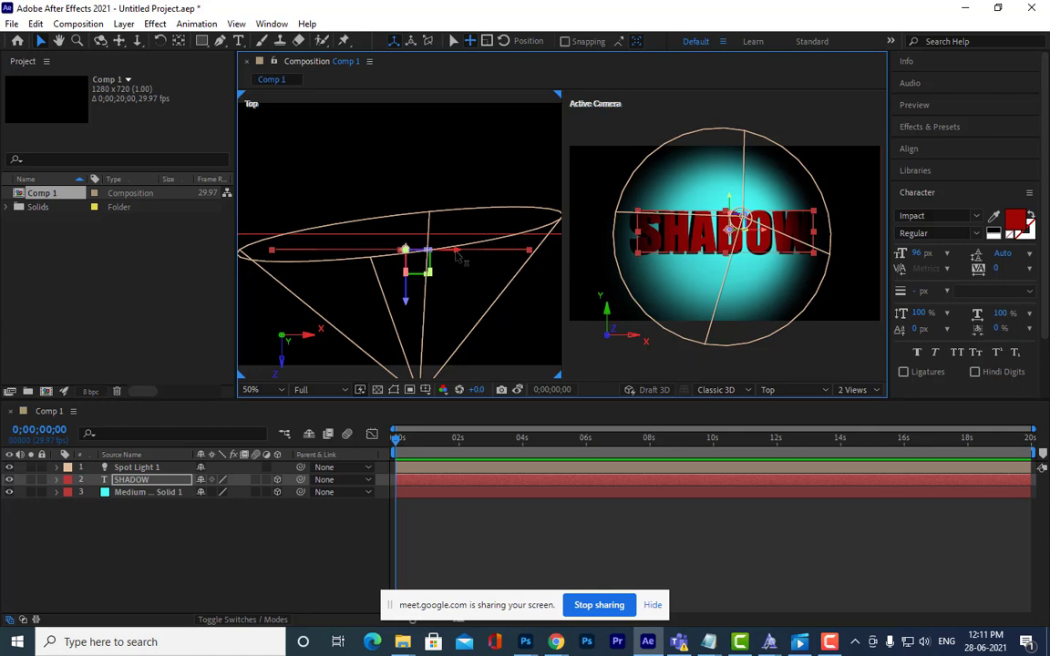
Step: Shift the SHADOW text slightly along its X and Z axes in the top view, to about X 632 and Z -38
left_click_drag(458, 257, 401, 314)
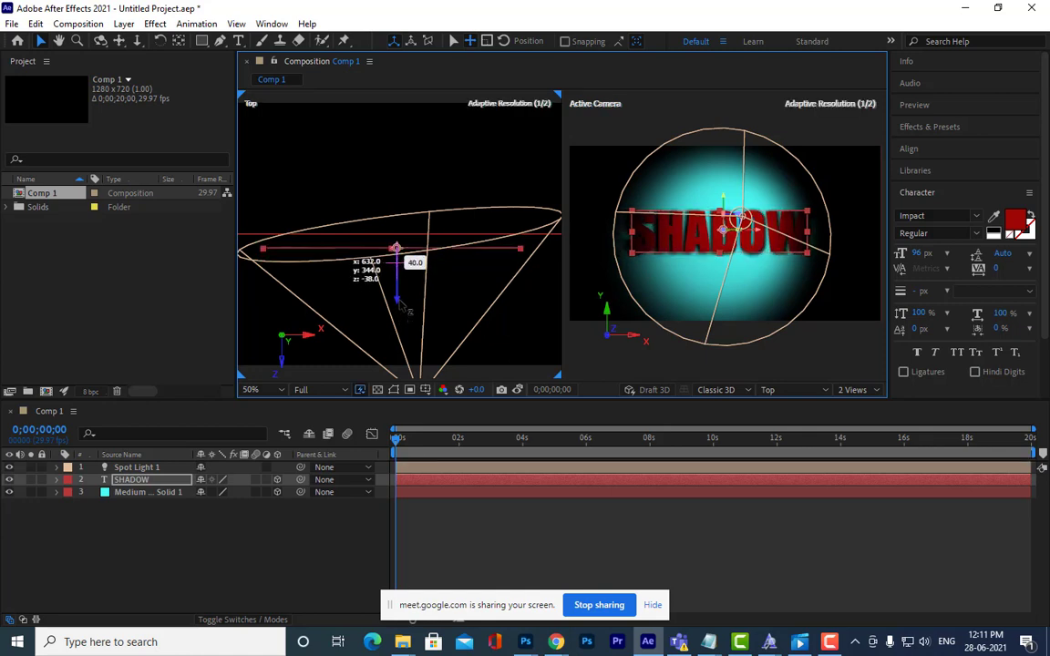
left_click_drag(408, 311, 408, 311)
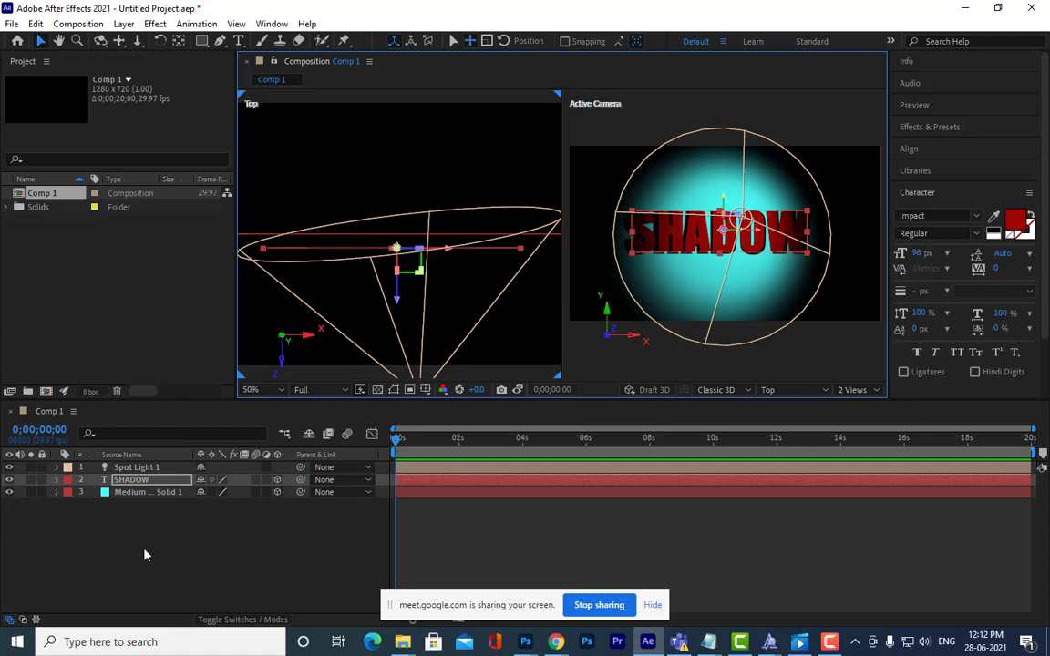
Step: Import the bricks image and add it to the composition as the lowest layer, beneath the cyan solid
right_click(157, 301)
mouse_move(219, 369)
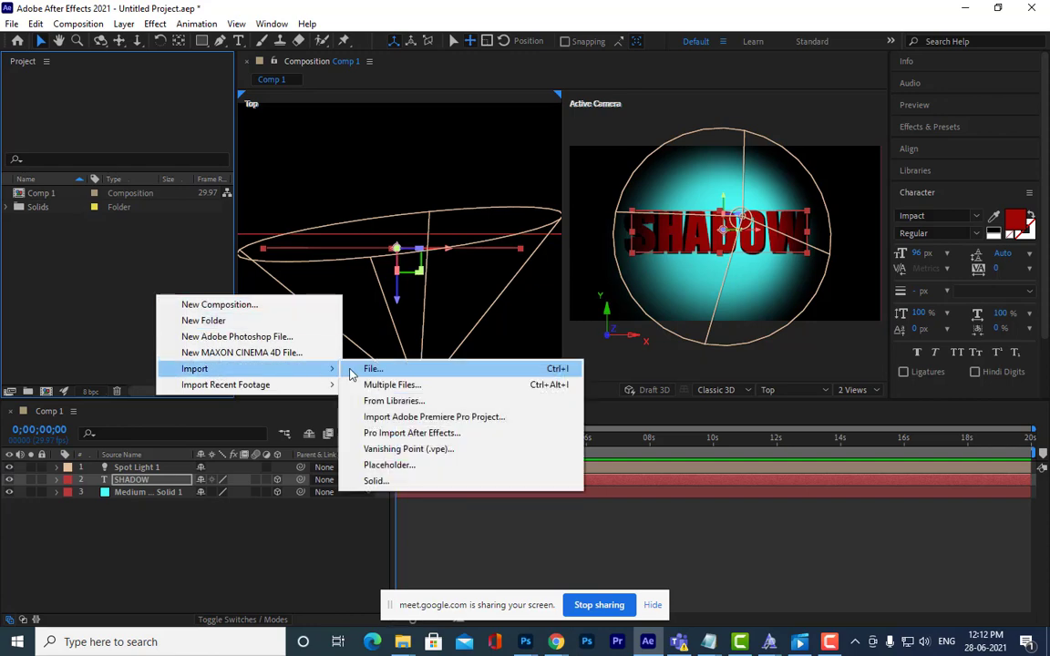
left_click(351, 373)
left_click(466, 197)
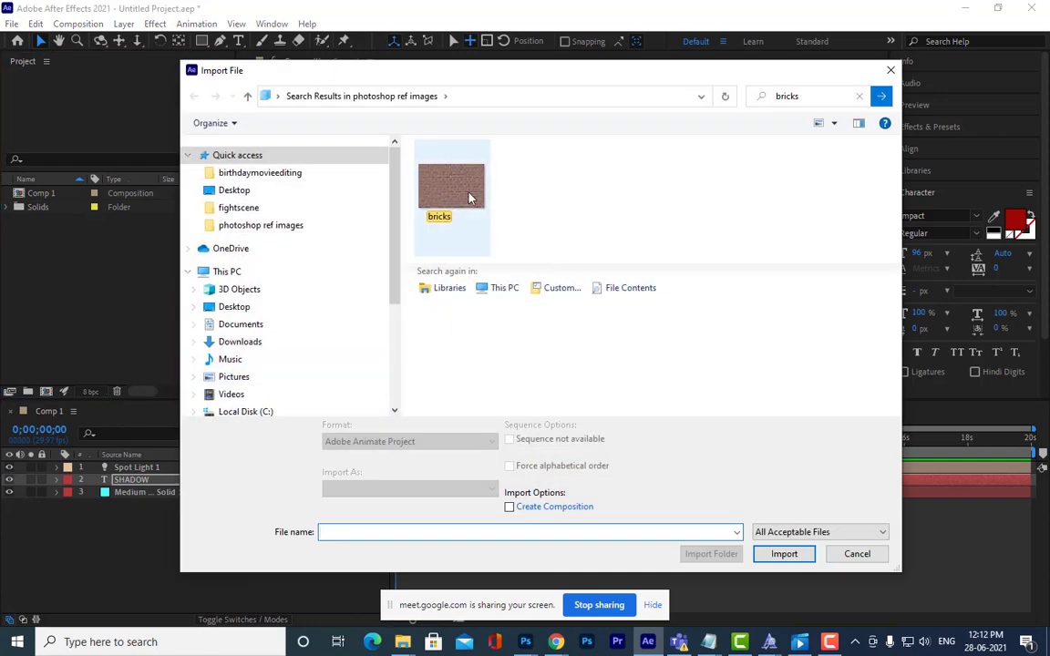
left_click(808, 555)
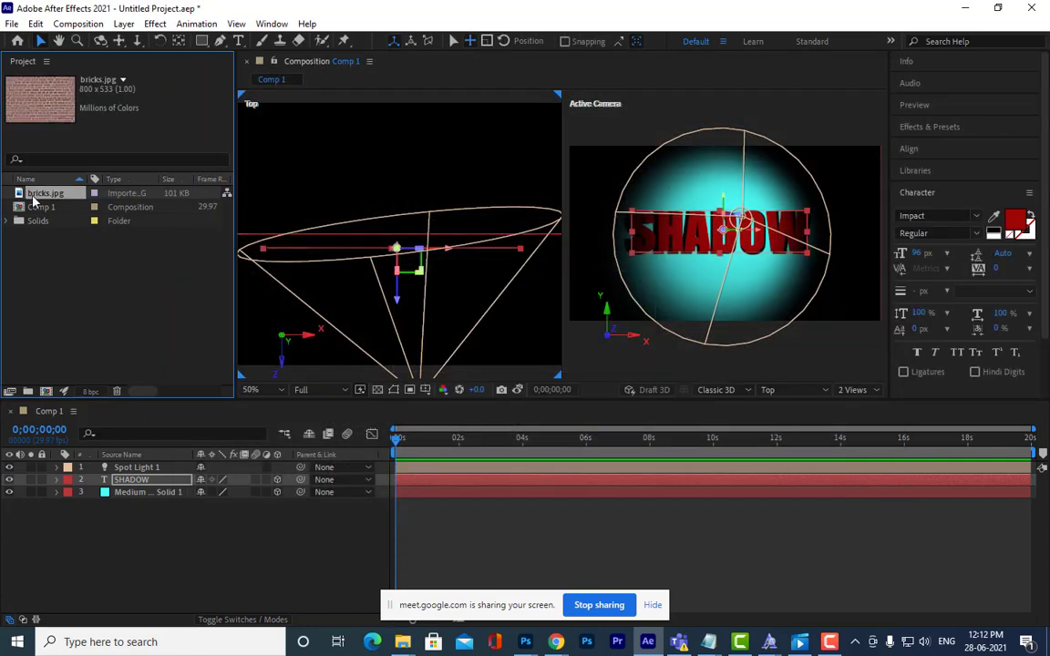
left_click_drag(44, 195, 157, 527)
Step: Set the cyan solid's blending mode to Multiply over the bricks layer
left_click(162, 493)
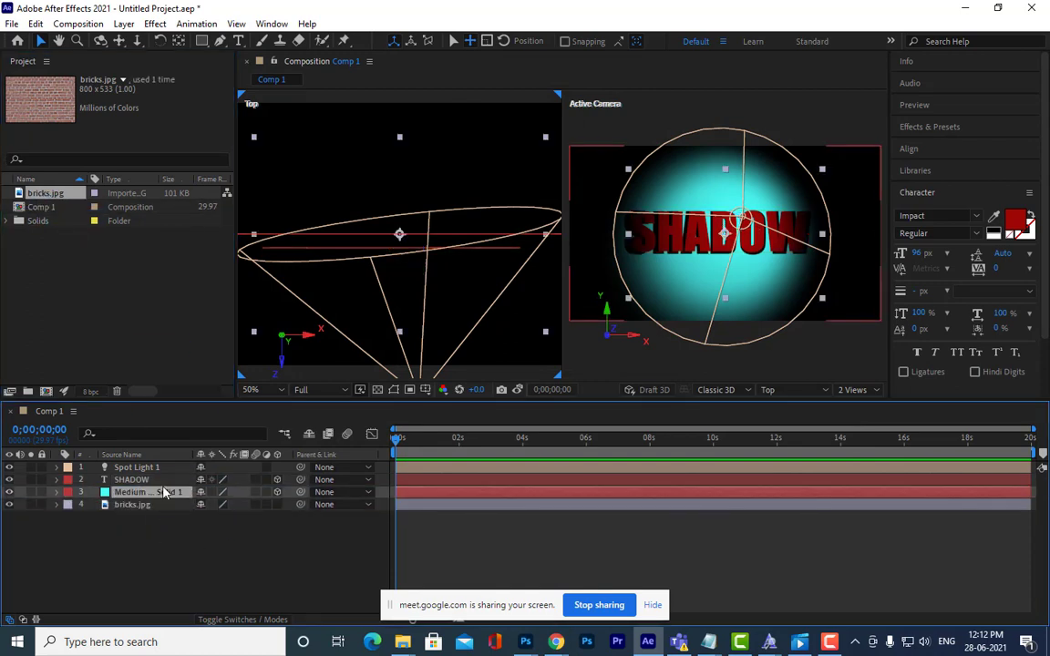
left_click(141, 505)
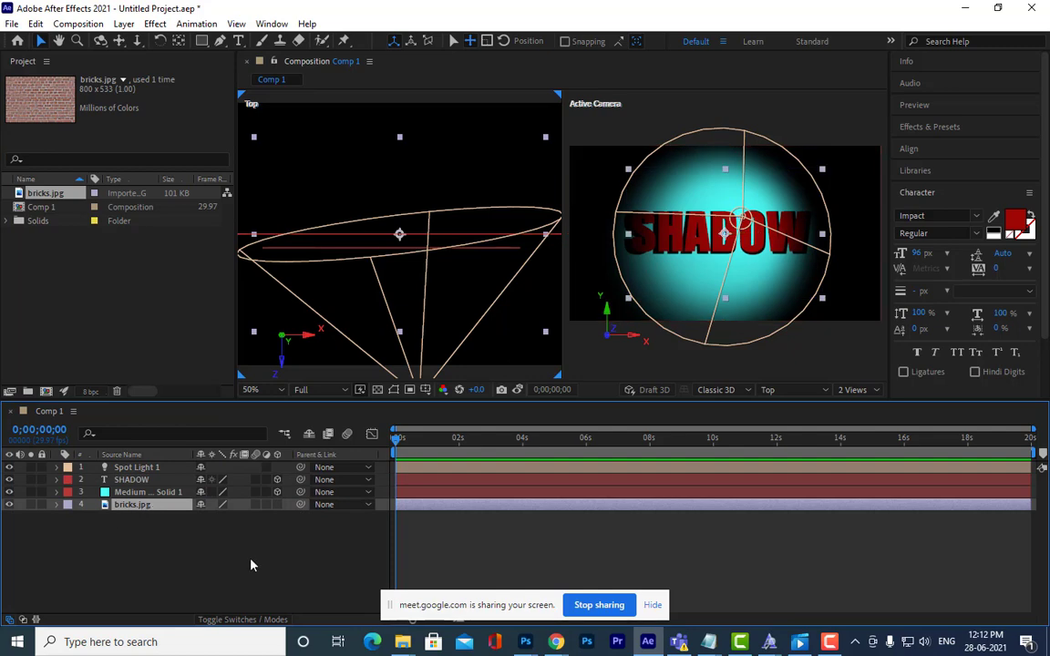
left_click(248, 620)
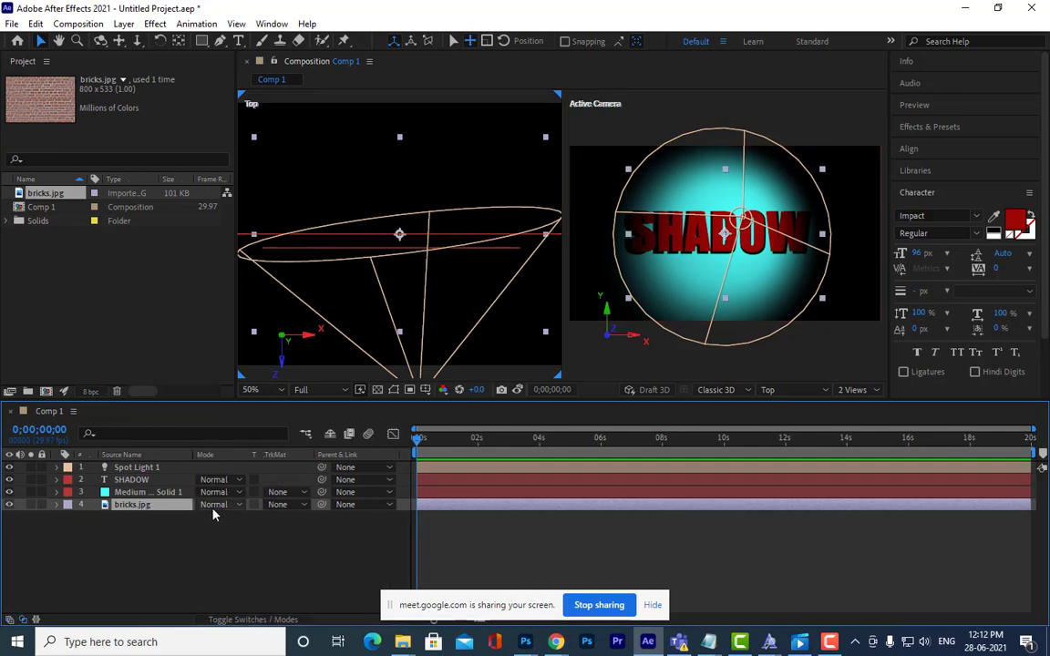
left_click(141, 493)
left_click(218, 492)
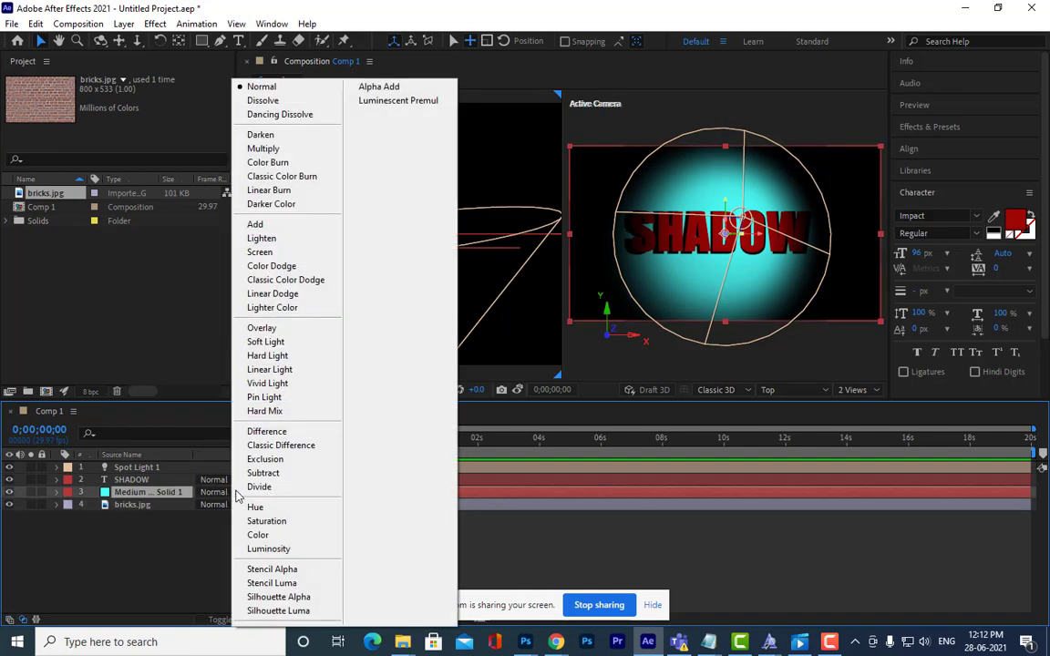
left_click(266, 149)
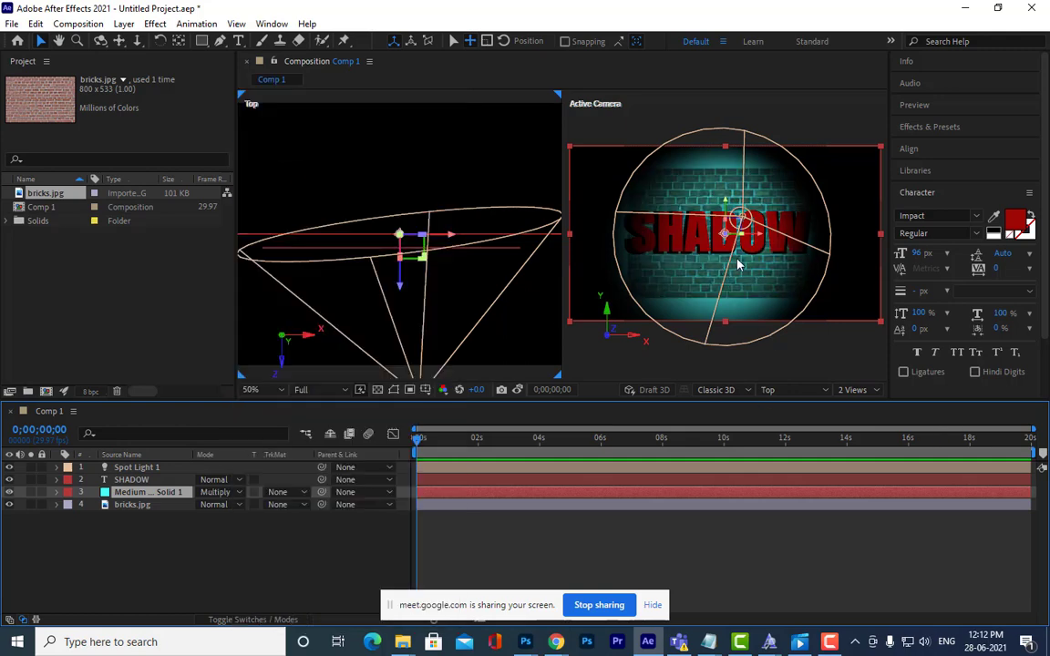
Step: Scale the bricks.jpg layer to 202% so it covers the whole frame
left_click(153, 506)
key("s")
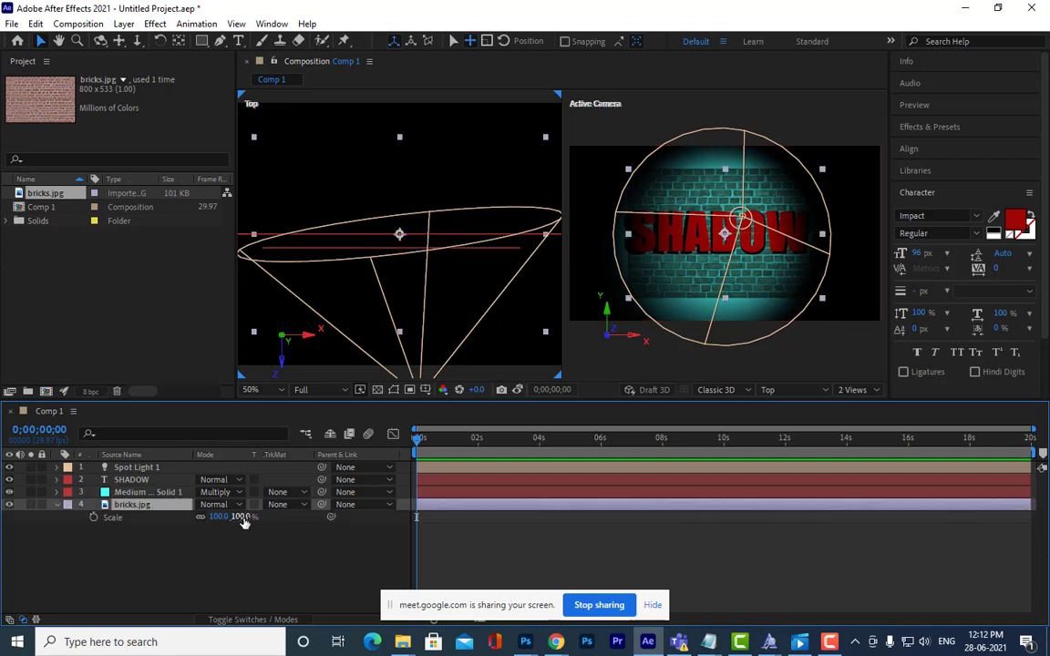
left_click_drag(230, 516, 321, 527)
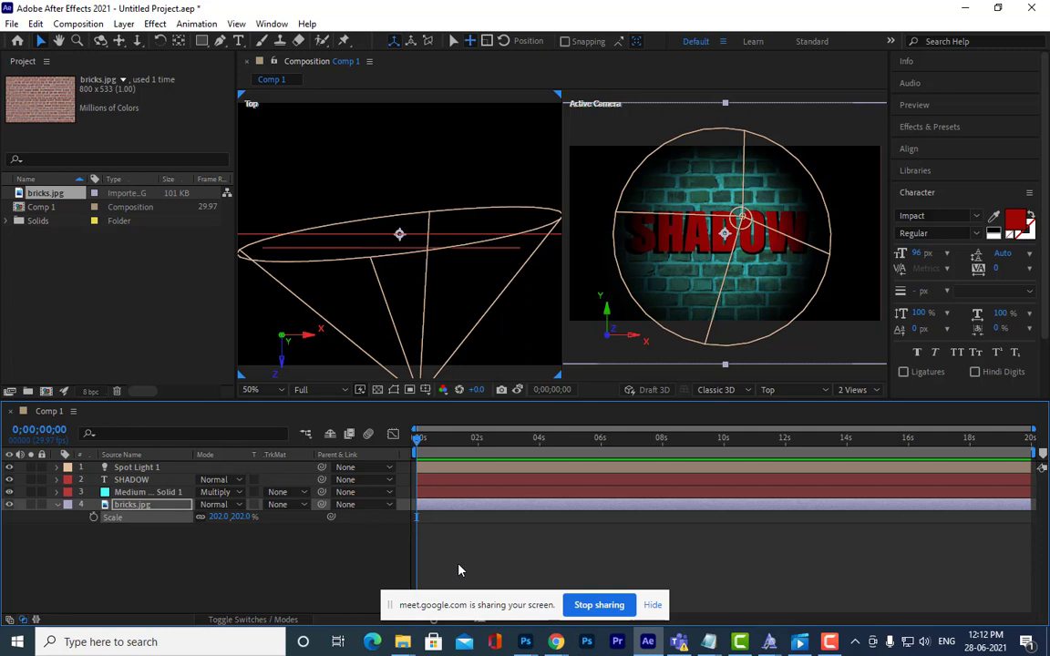
Step: Move the SHADOW text further forward along its Z axis, away from the brick wall
left_click(135, 481)
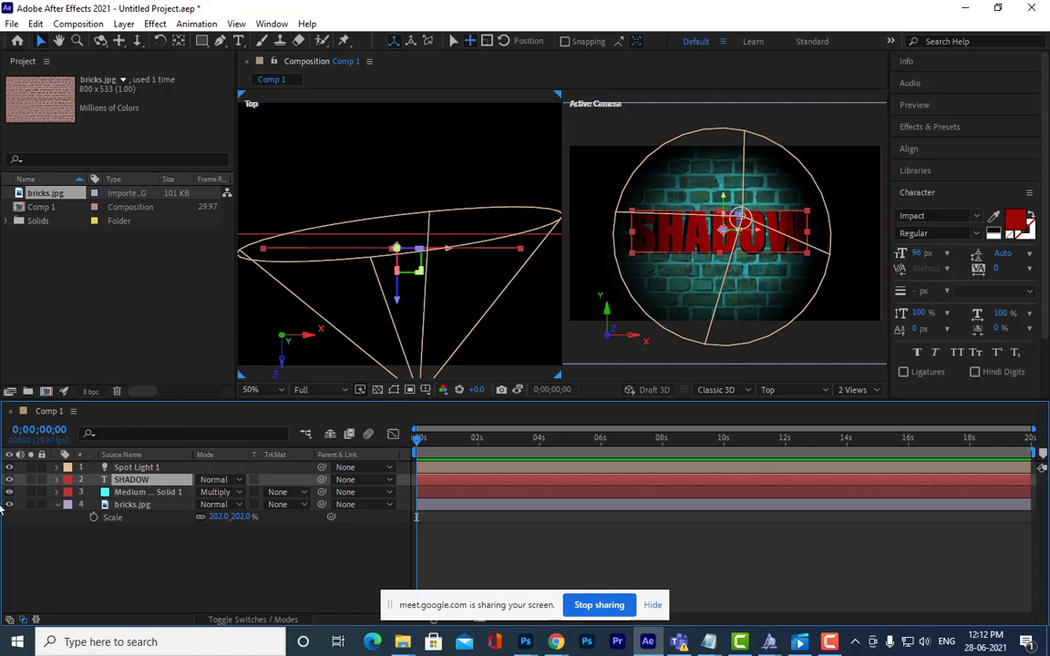
left_click_drag(400, 303, 399, 332)
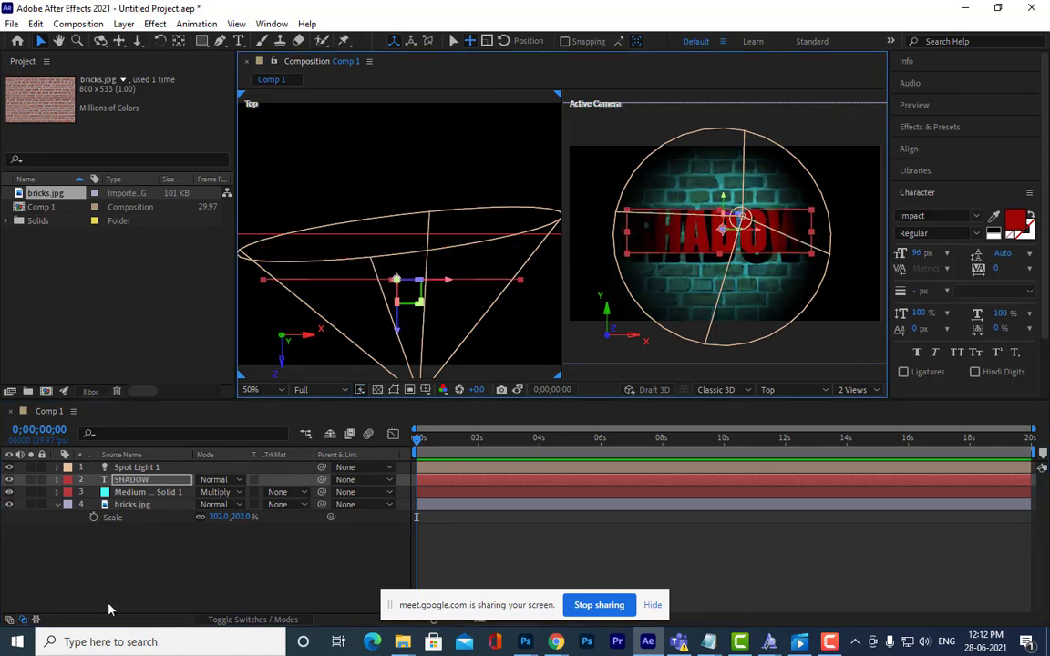
Step: Set the spot light's radius to 512 and its cone angle to 115° in the light options, and collapse the layer
left_click(136, 466)
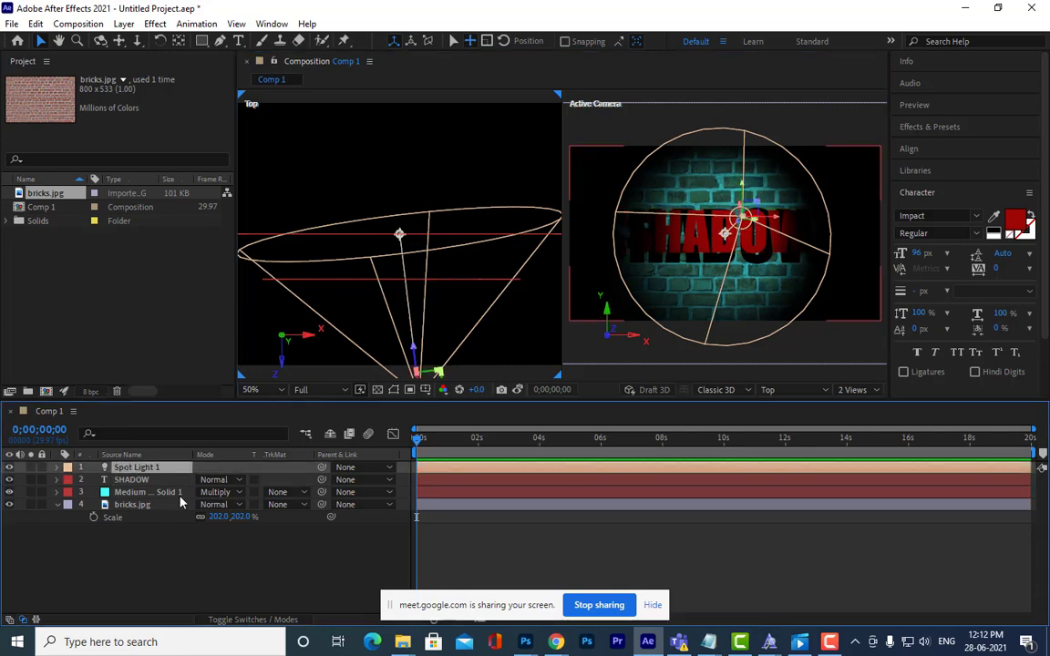
key("alt+shift+c")
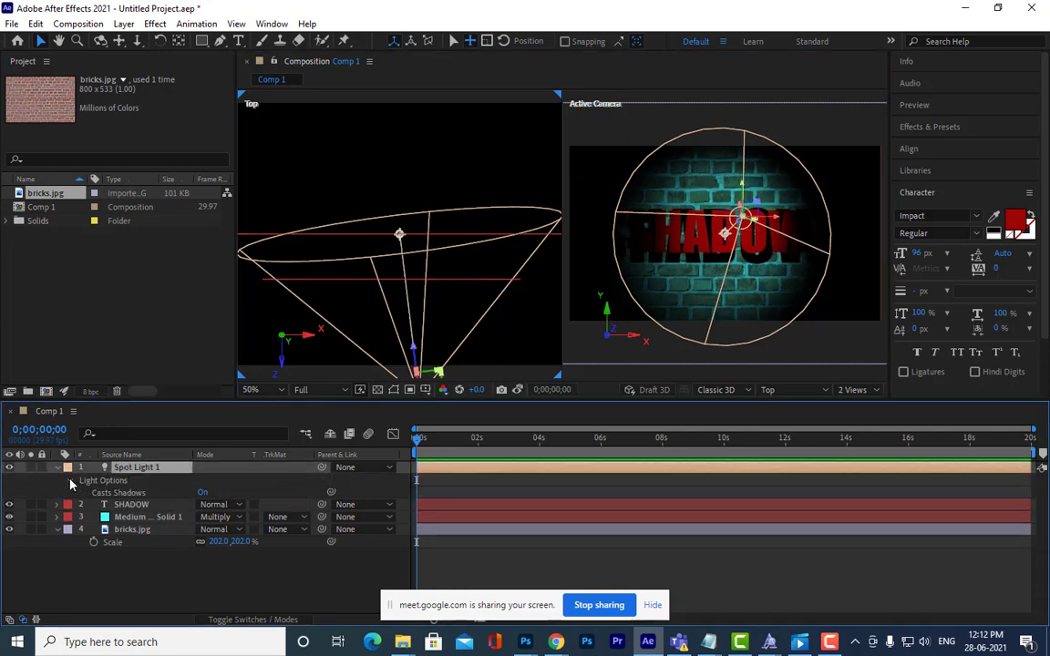
left_click(58, 467)
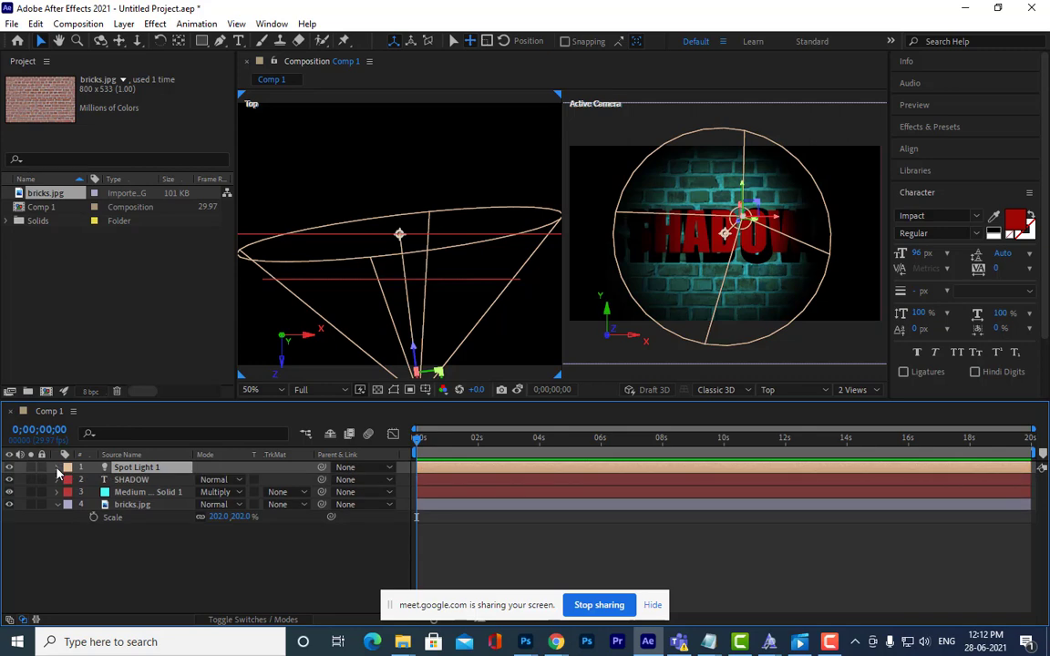
left_click(57, 468)
scroll(197, 527, "down", 1)
scroll(201, 531, "down", 1)
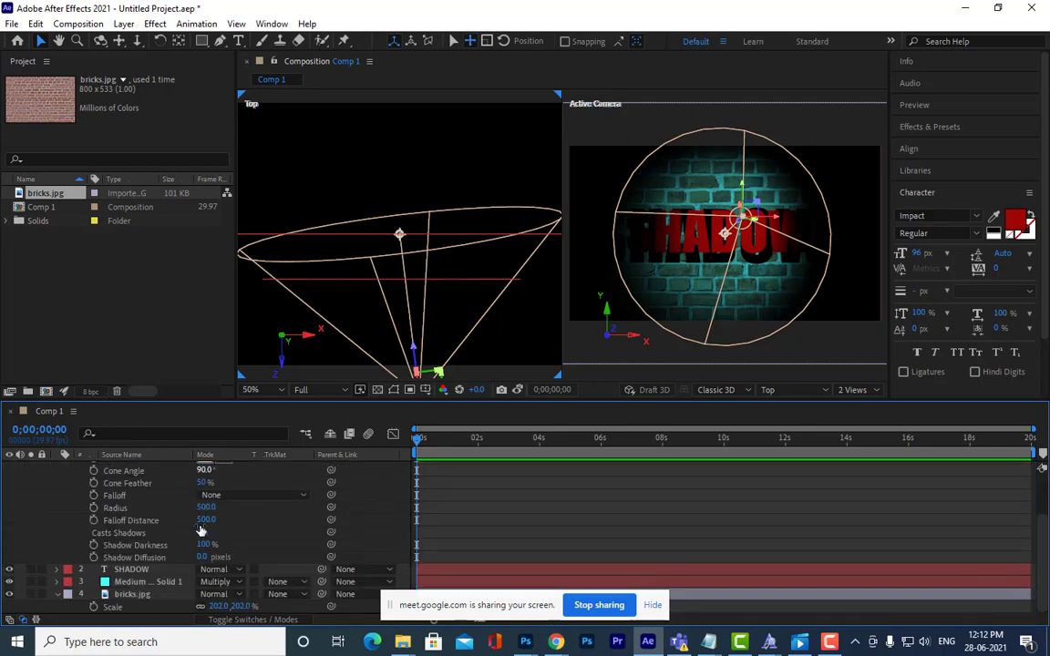
scroll(201, 530, "up", 2)
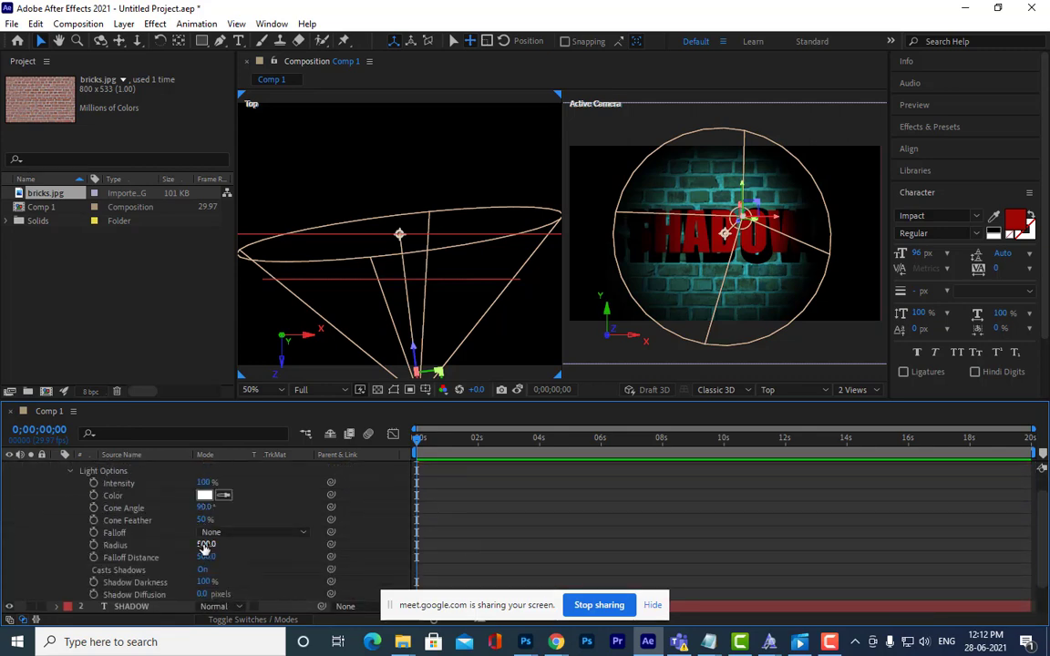
left_click_drag(206, 544, 224, 514)
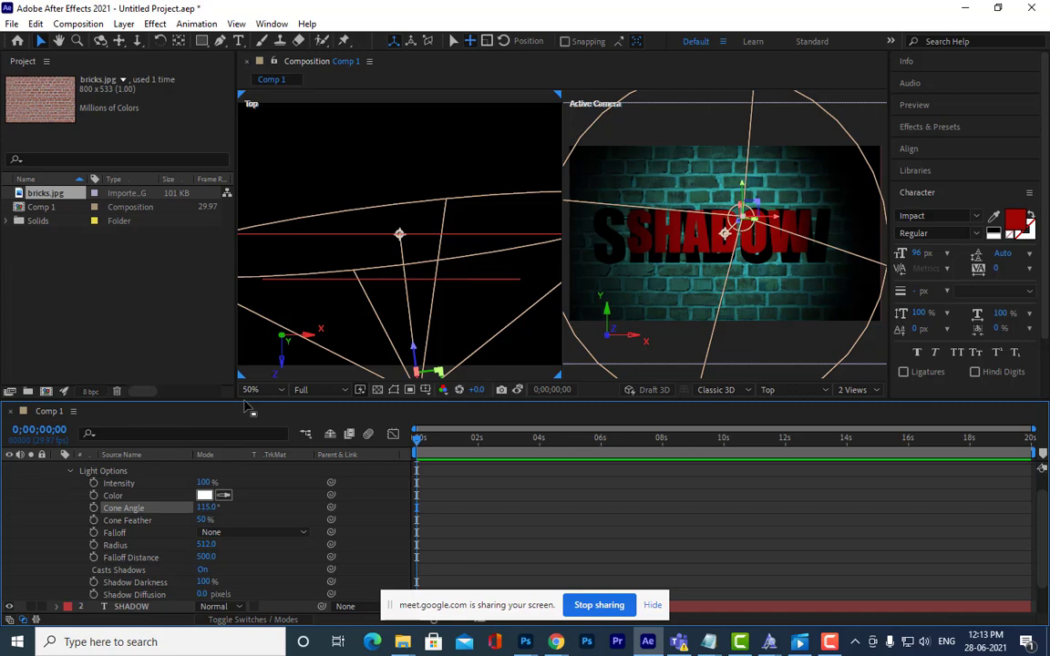
left_click_drag(245, 401, 246, 350)
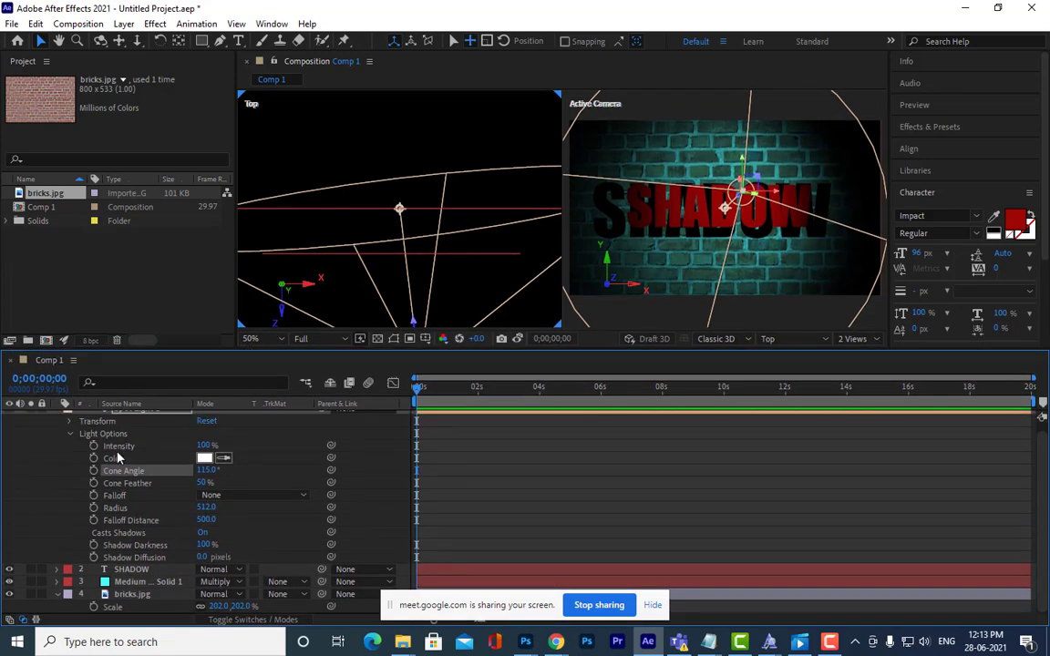
scroll(117, 458, "up", 1)
left_click(59, 419)
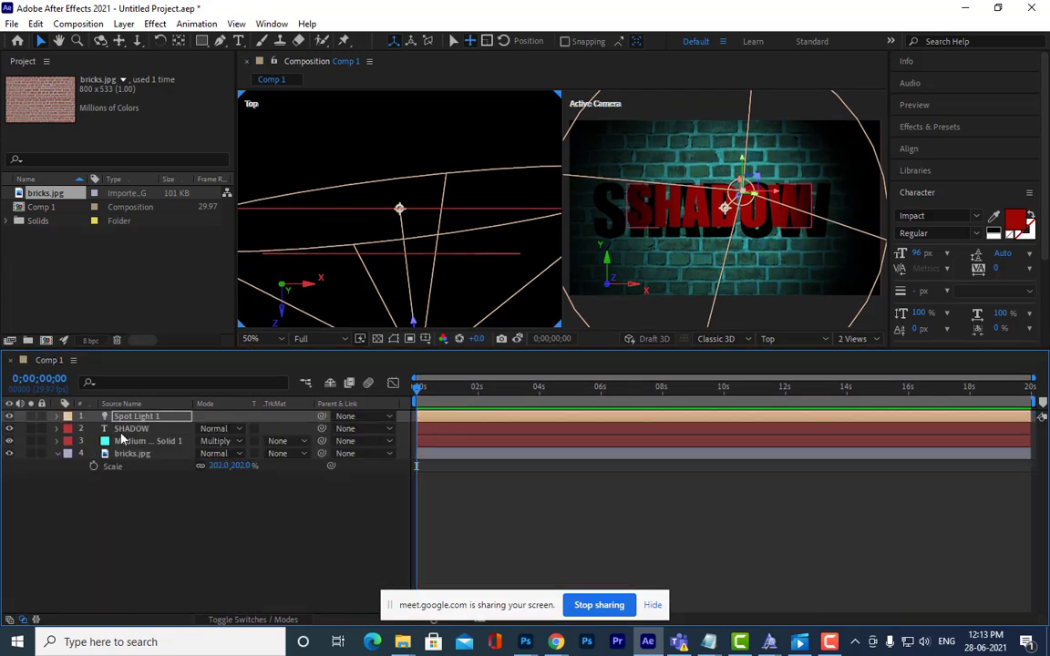
Step: Move the SHADOW text back along its Z axis, closer to the solid
left_click(141, 429)
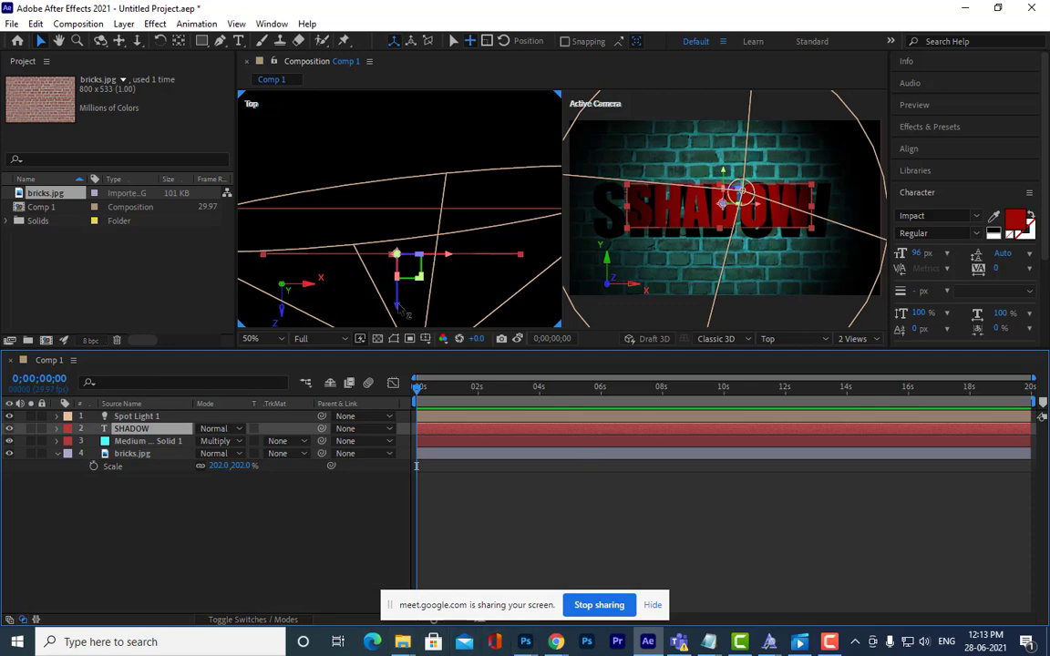
mouse_move(399, 299)
left_mouse_down()
mouse_move(399, 273)
mouse_move(403, 284)
left_mouse_up()
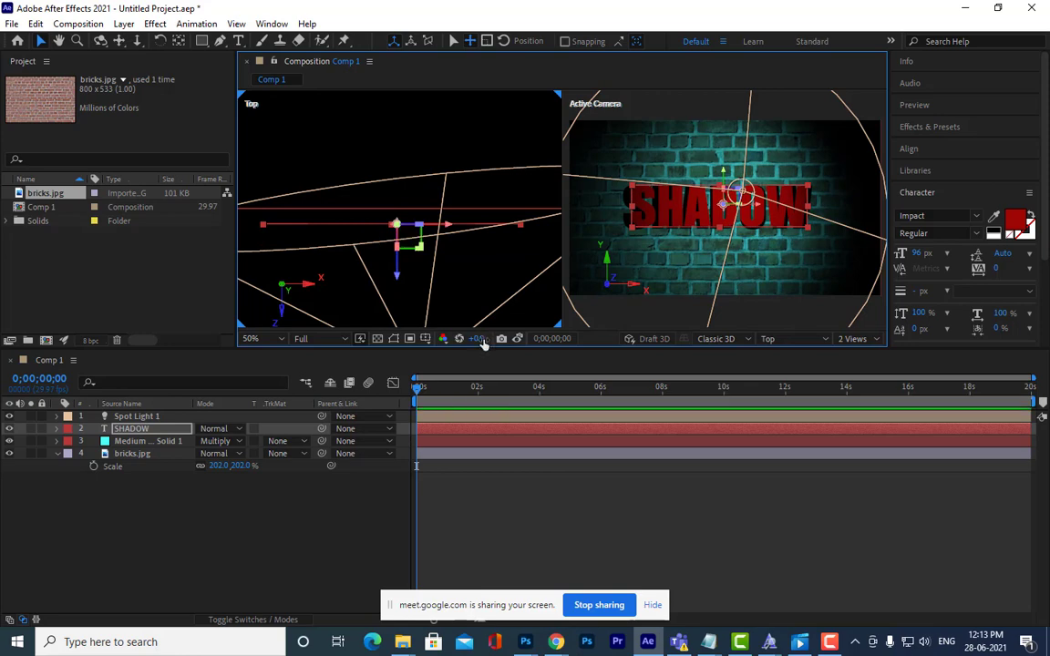
Step: Make the bricks.jpg layer 3D and move it slightly back along Z, behind the cyan solid
left_click(146, 455)
key("comma")
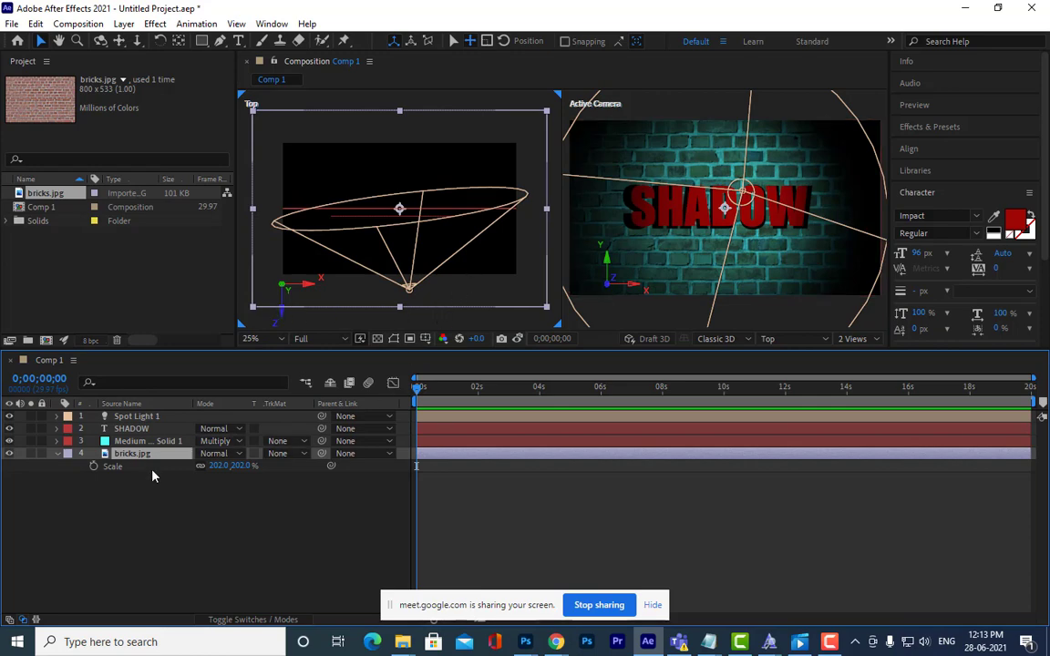
left_click(244, 619)
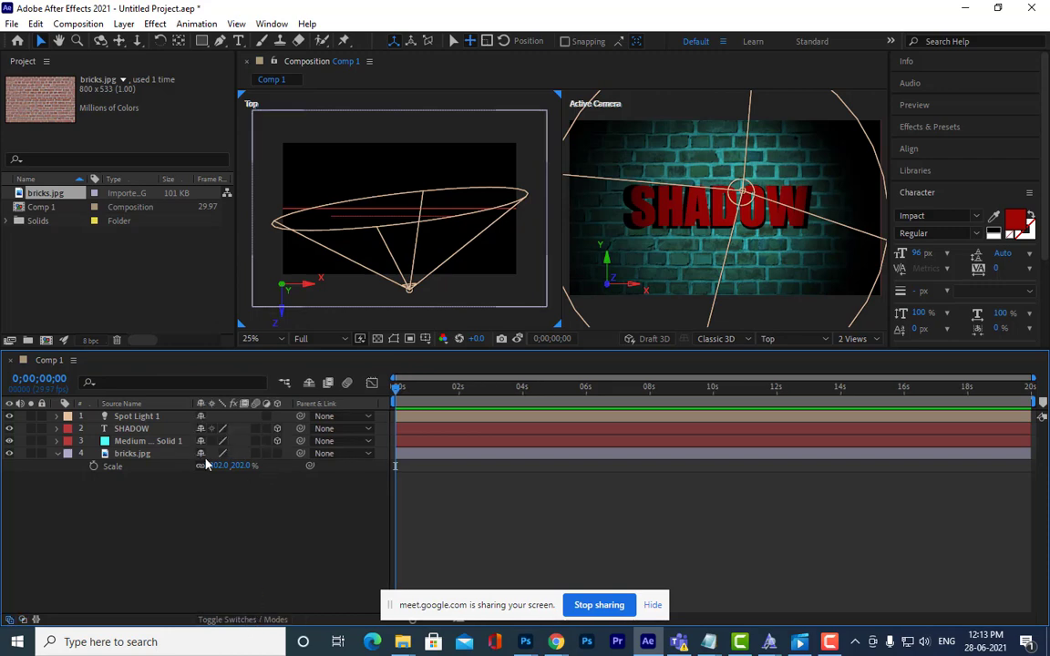
left_click(143, 456)
left_click(277, 454)
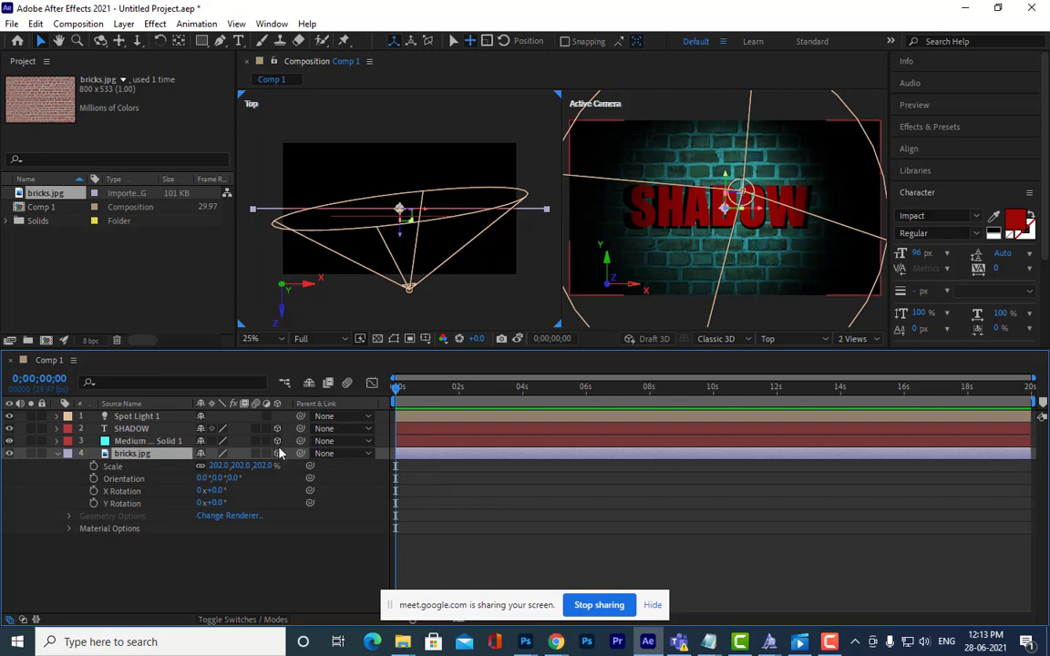
left_click(57, 453)
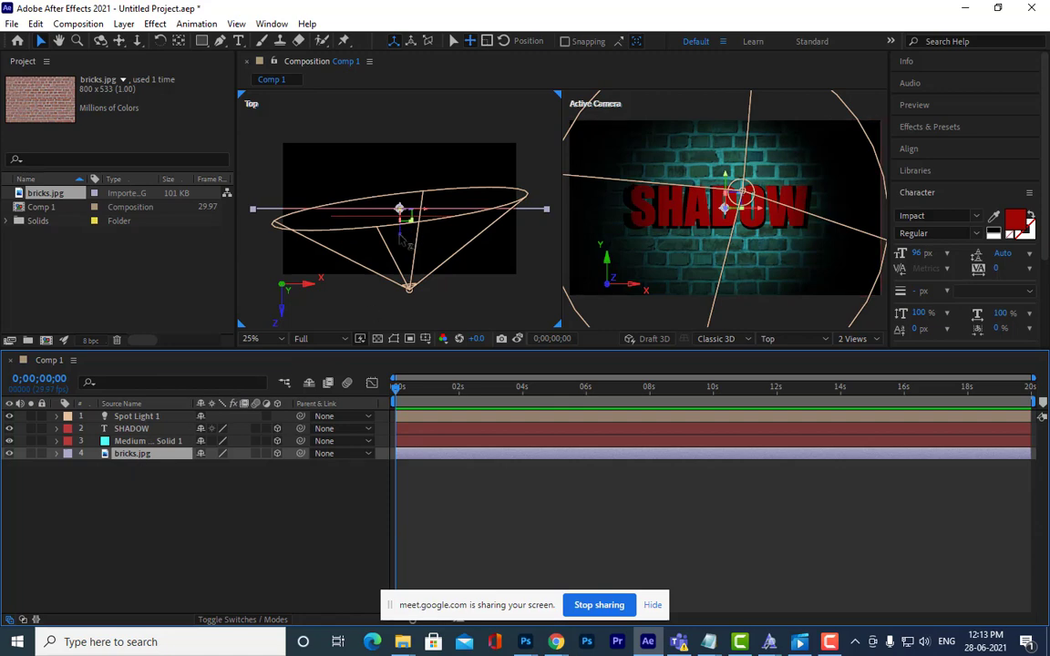
mouse_move(399, 209)
left_mouse_down()
mouse_move(401, 226)
mouse_move(401, 205)
left_mouse_up()
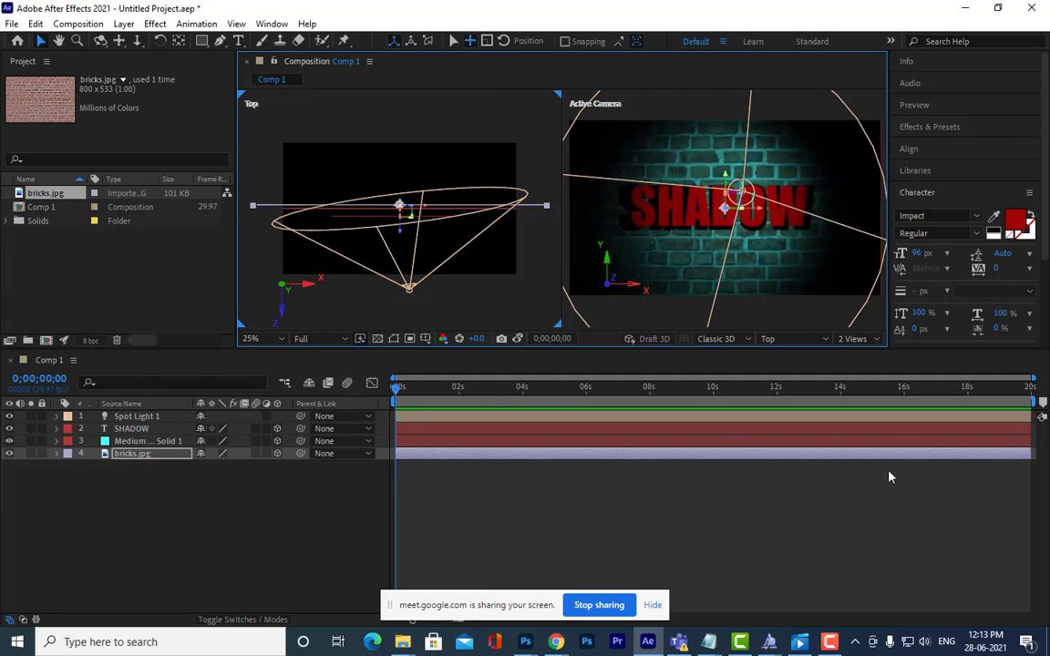
Step: Pull the spot light farther back from the wall and bring the SHADOW text forward along Z
left_click(141, 416)
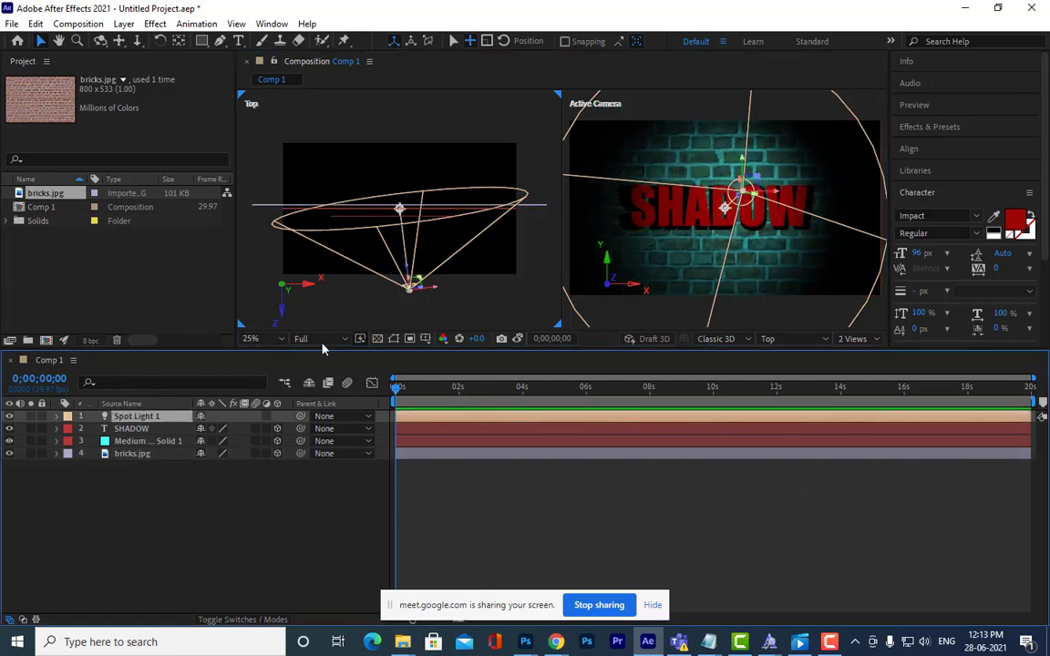
left_click_drag(408, 282, 416, 352)
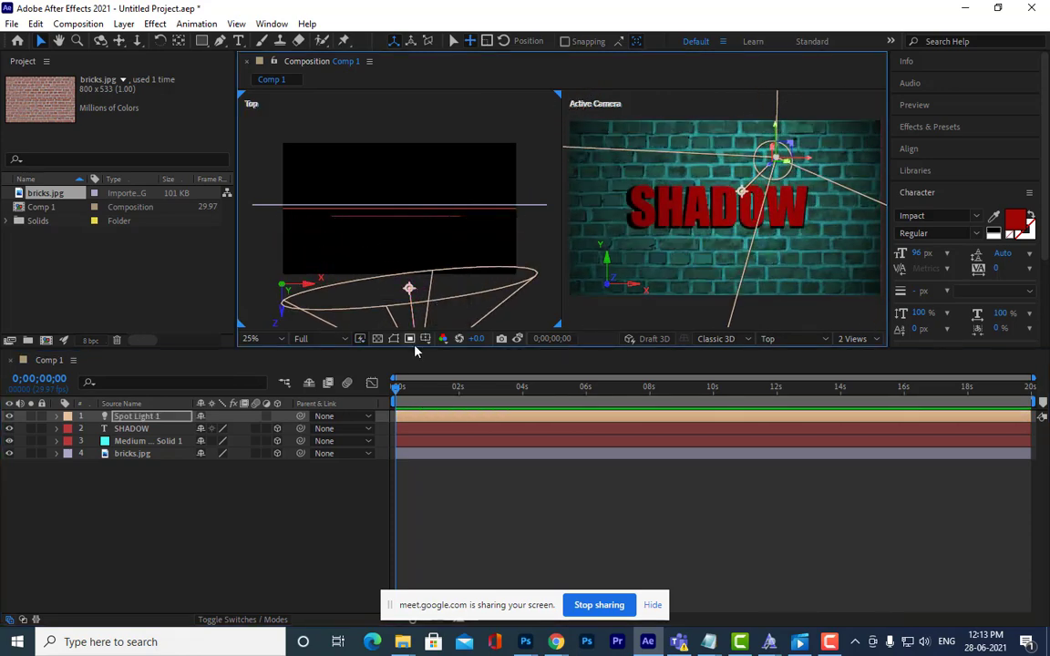
left_click(141, 428)
left_click_drag(402, 245, 404, 279)
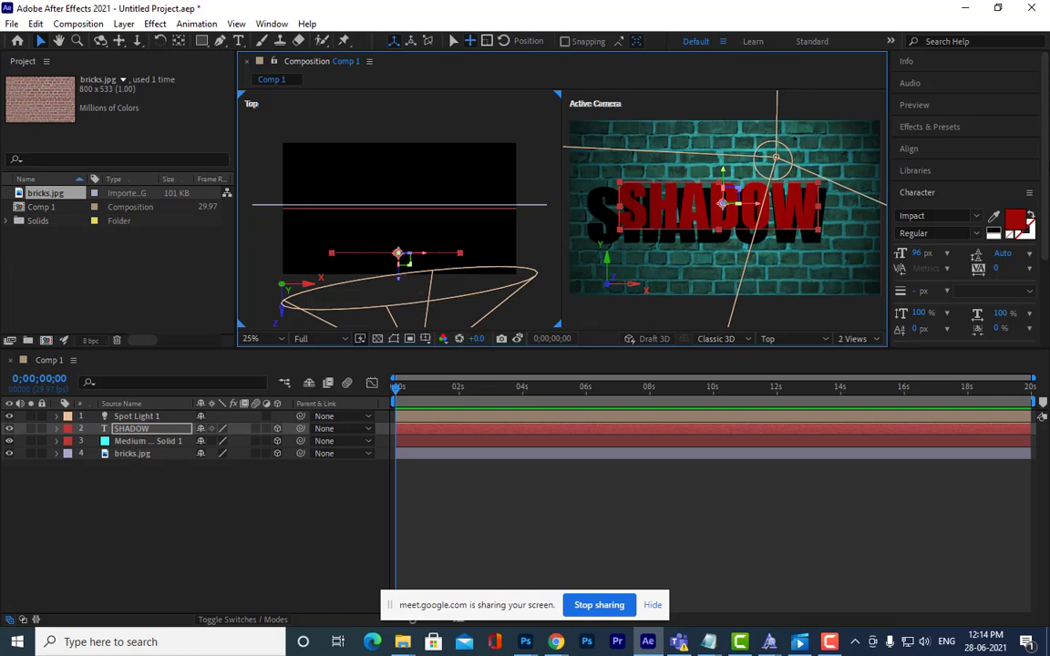
Step: Shift the spot light along its X axis toward the middle of the text in the Active Camera view
scroll(746, 158, "down", 2)
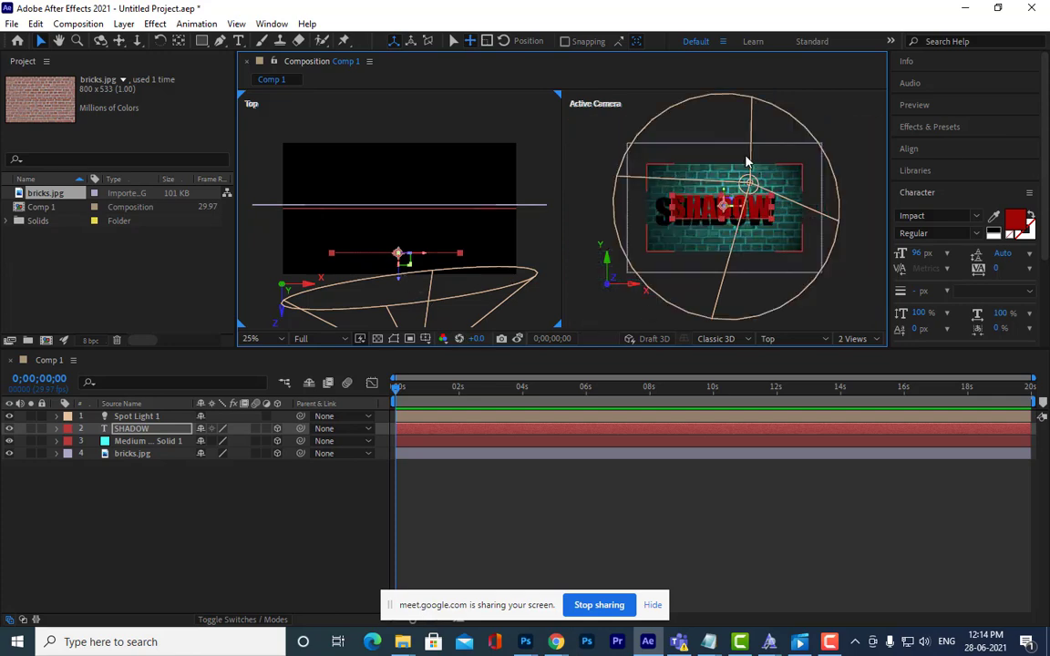
left_click(750, 185)
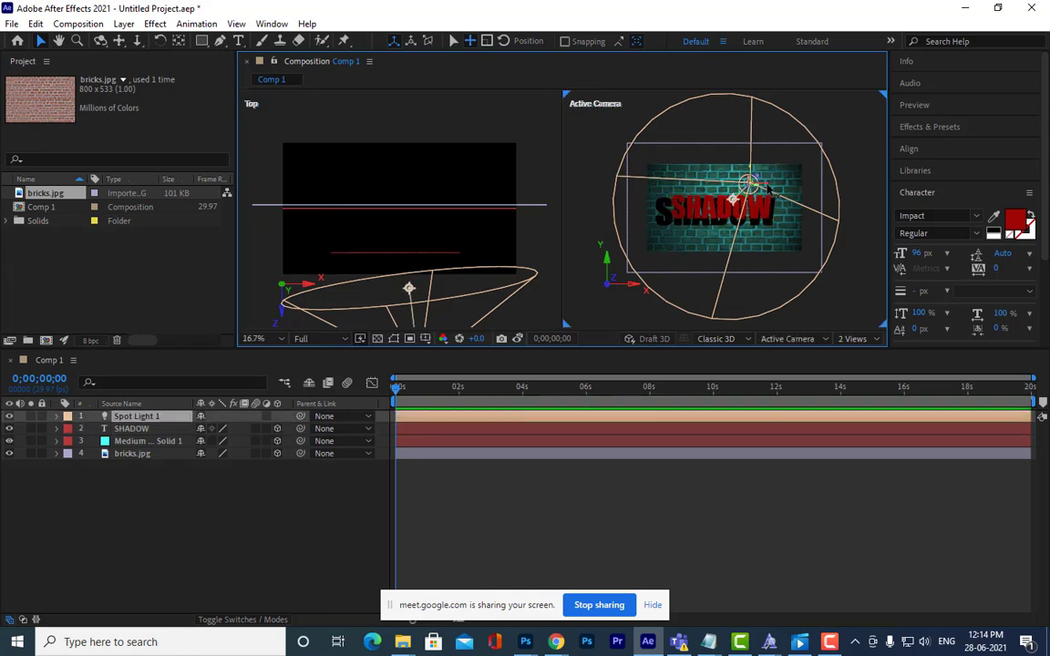
mouse_move(765, 187)
left_mouse_down()
mouse_move(719, 191)
mouse_move(812, 195)
mouse_move(755, 187)
left_mouse_up()
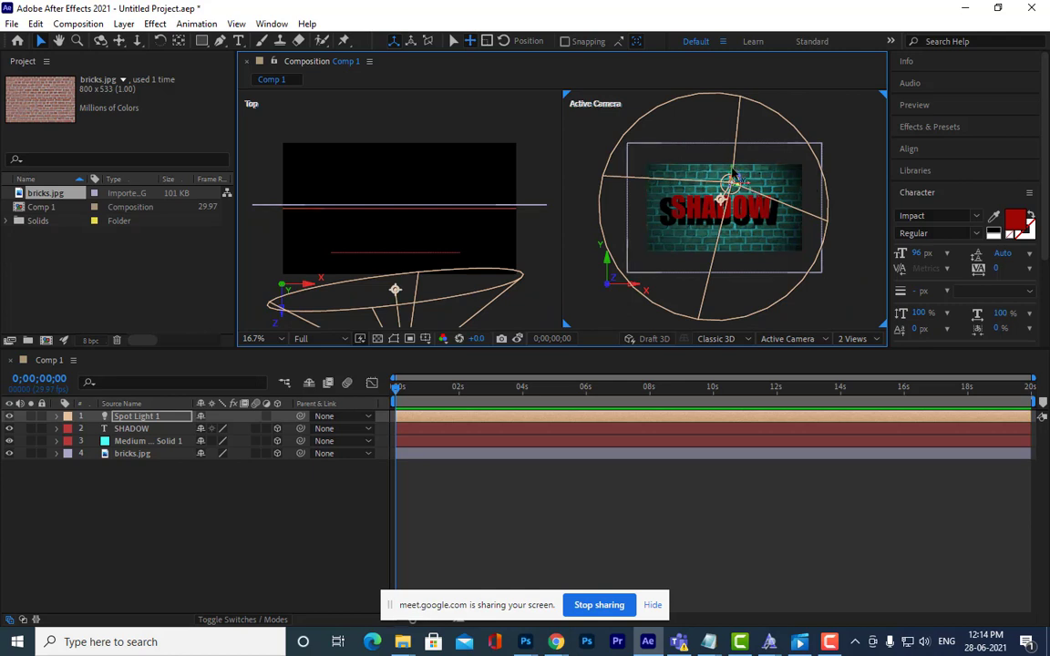
Step: Keyframe the spot light's Position right of the text at 0;00;00;00, then left of it at 0;00;01;28, with X about 455
left_click_drag(732, 173, 804, 209)
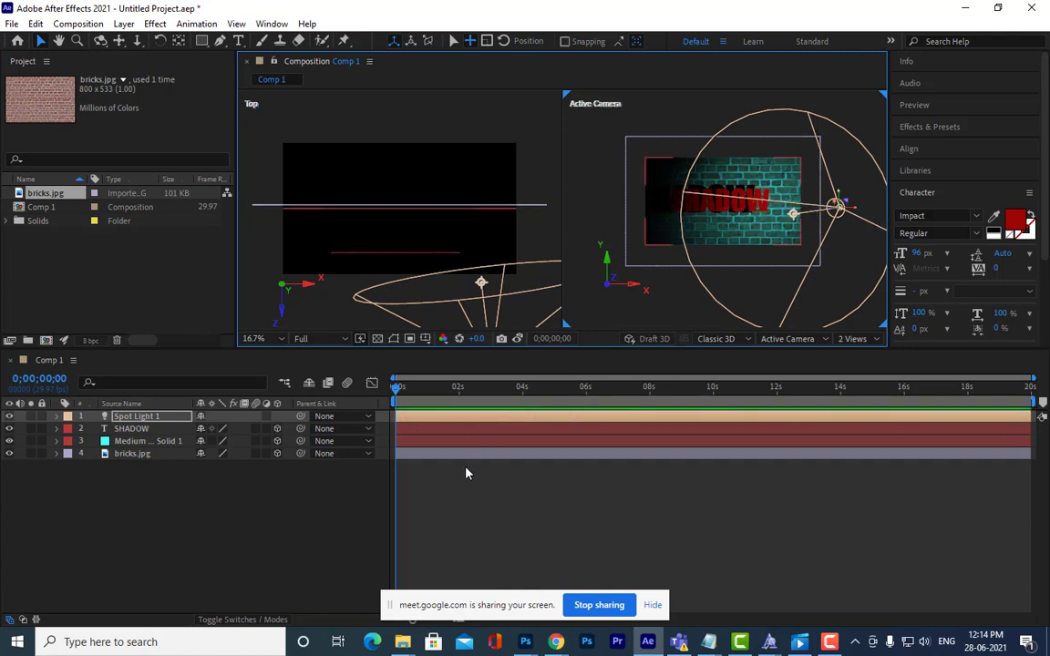
left_click(155, 418)
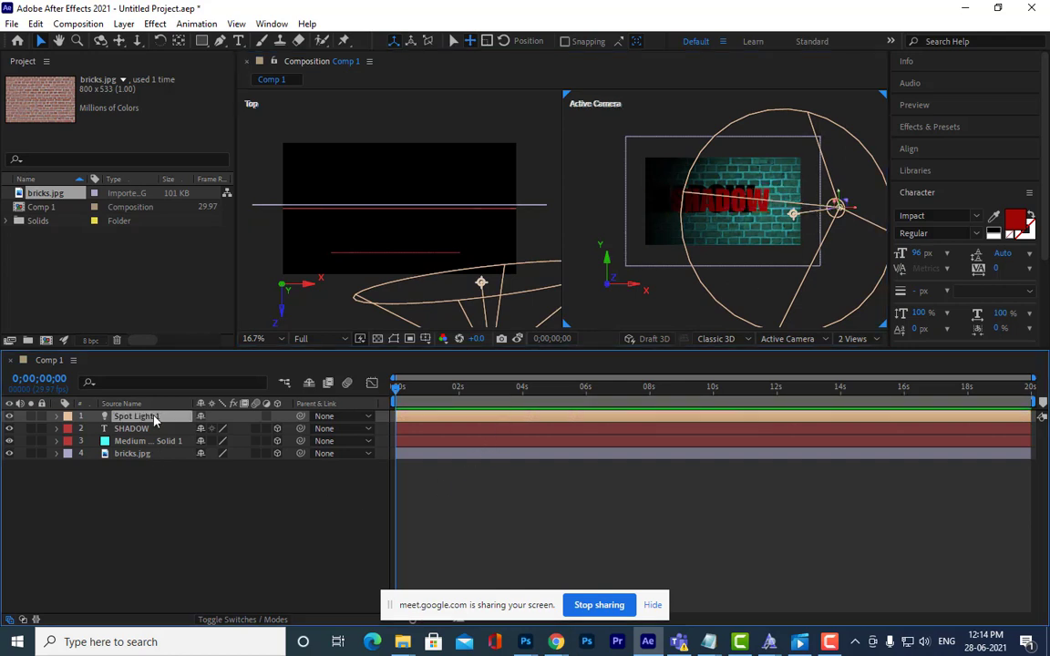
key("p")
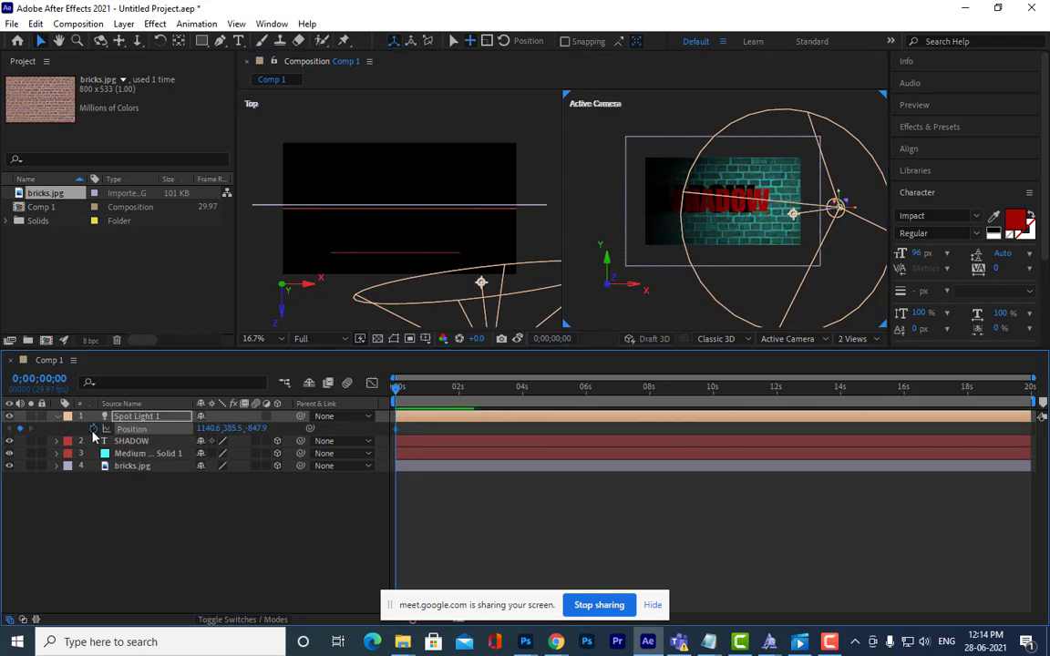
left_click(457, 397)
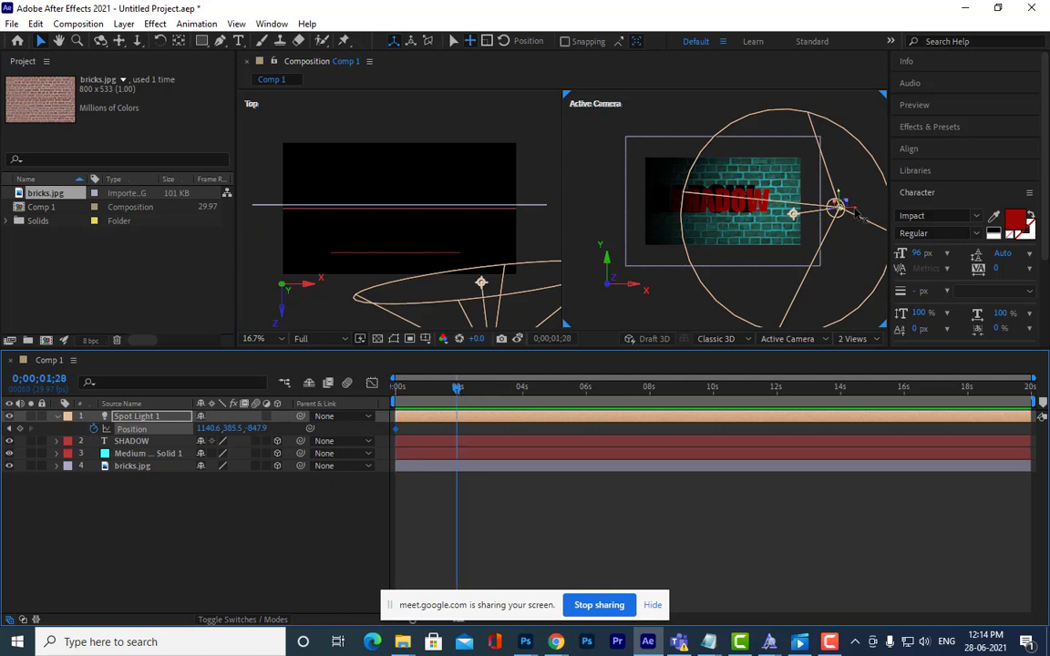
left_click_drag(855, 212, 762, 222)
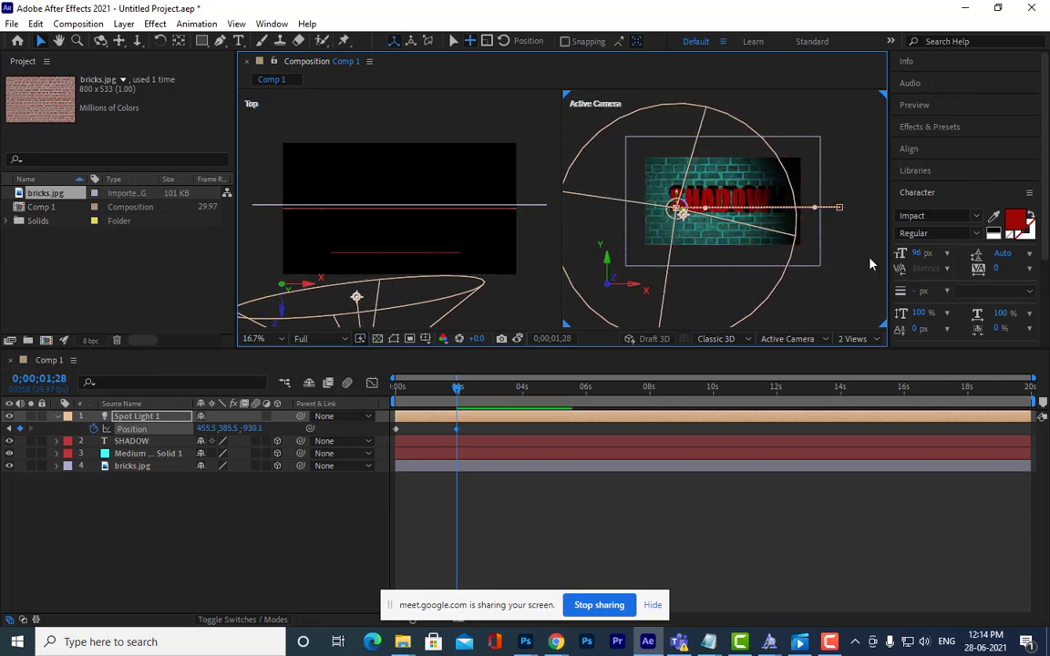
Step: Add a spot light Position keyframe at 0;00;03;24 with the light moved back along X to about 884
left_click(517, 401)
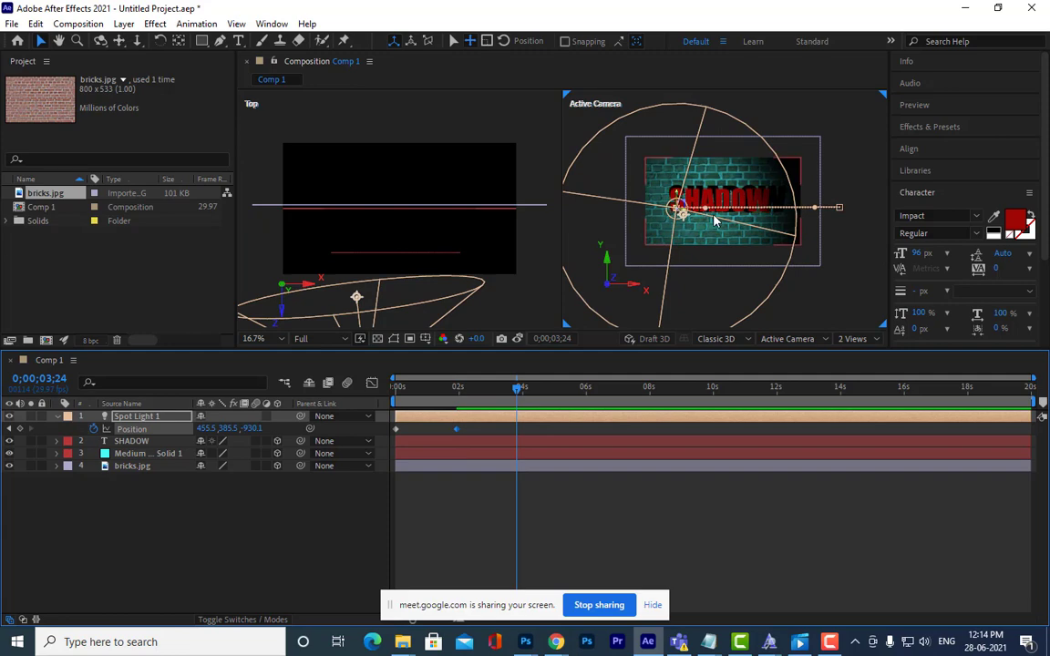
scroll(711, 215, "up", 2)
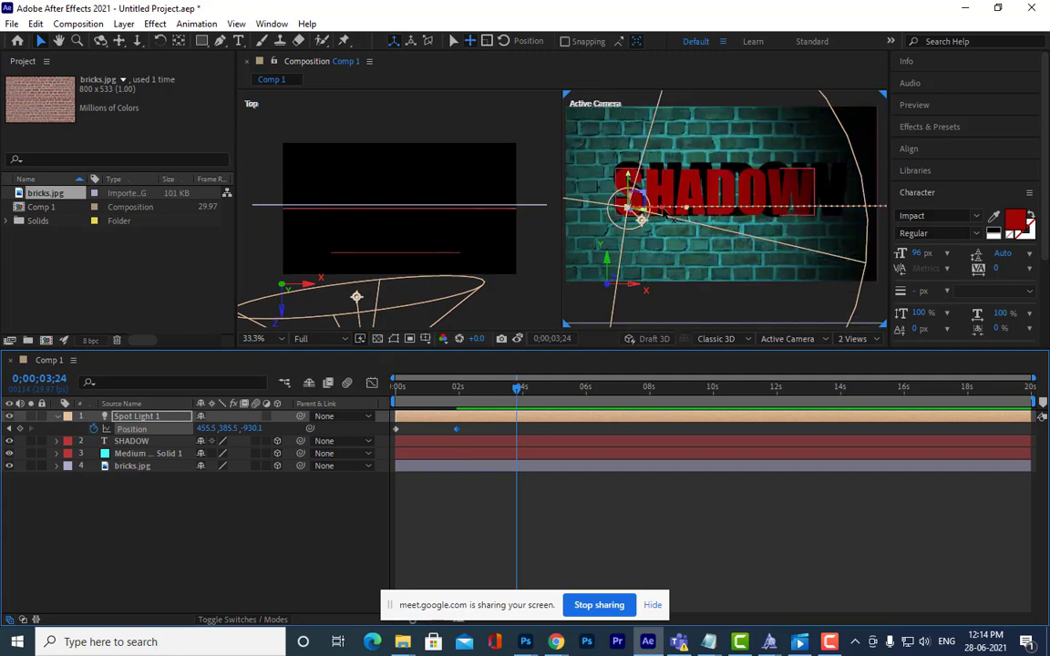
left_click_drag(665, 215, 768, 216)
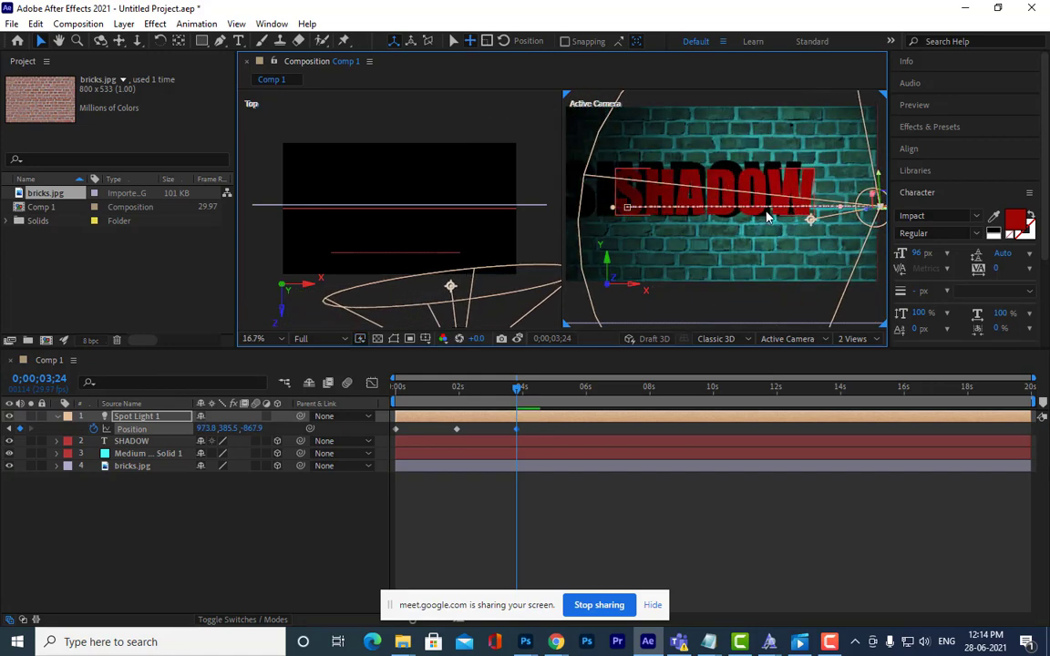
scroll(768, 217, "down", 2)
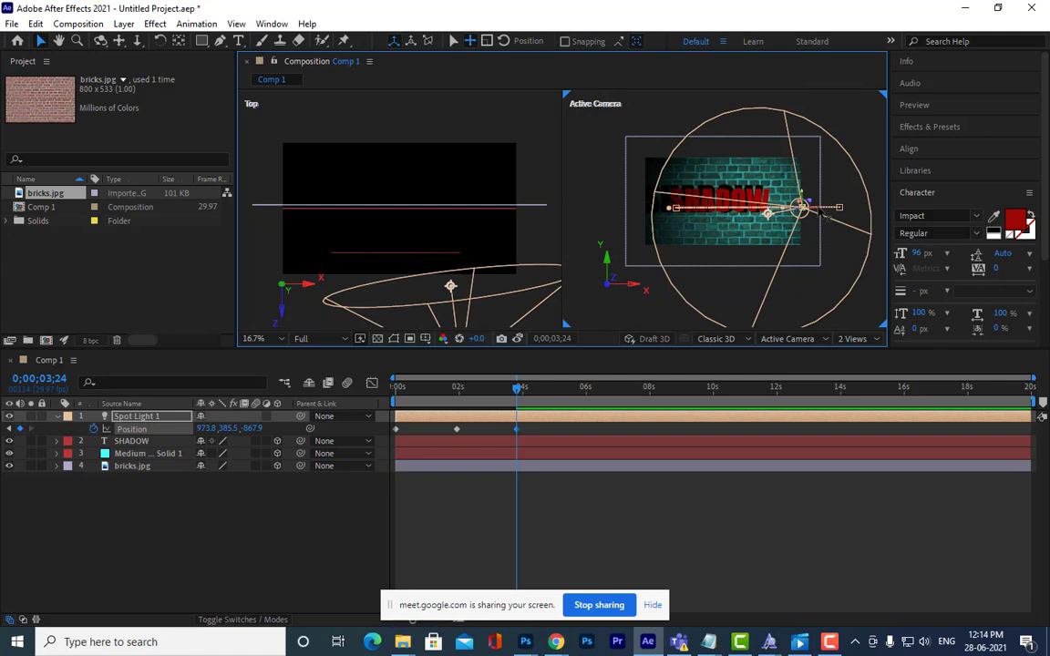
mouse_move(825, 217)
left_mouse_down()
mouse_move(802, 202)
mouse_move(808, 212)
left_mouse_up()
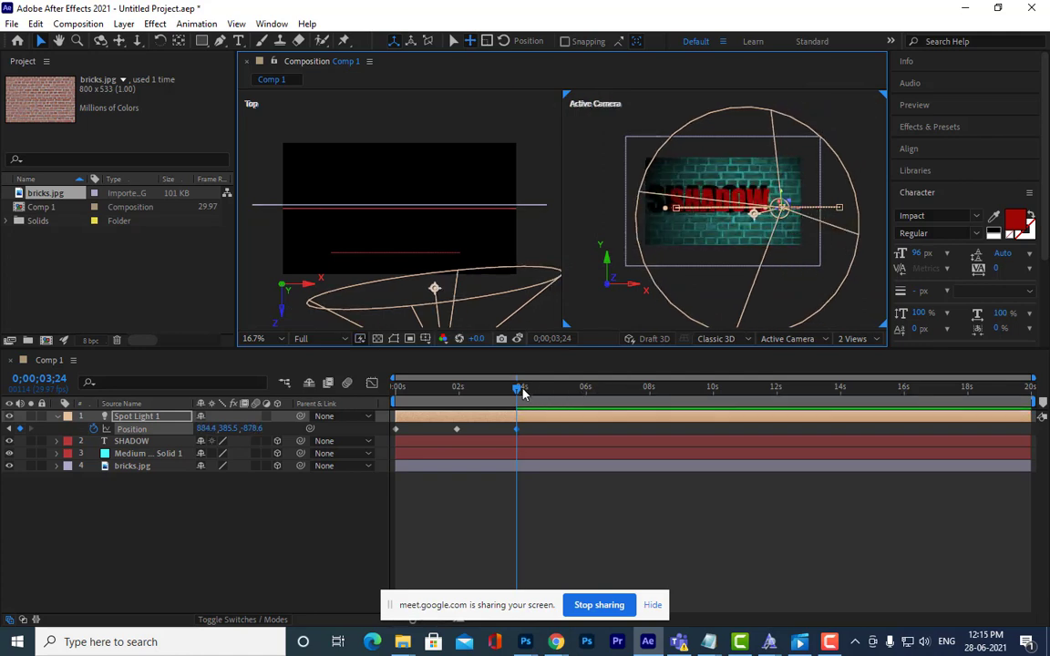
Step: Preview the spot light animation from the start of the composition to about 5 seconds
key("Home")
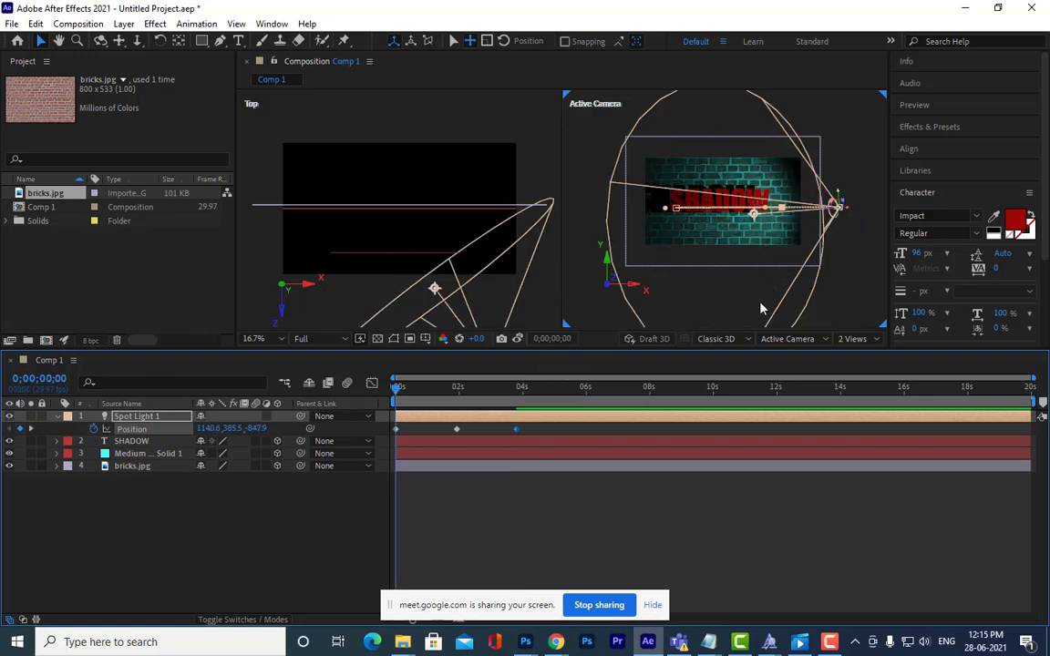
key("space")
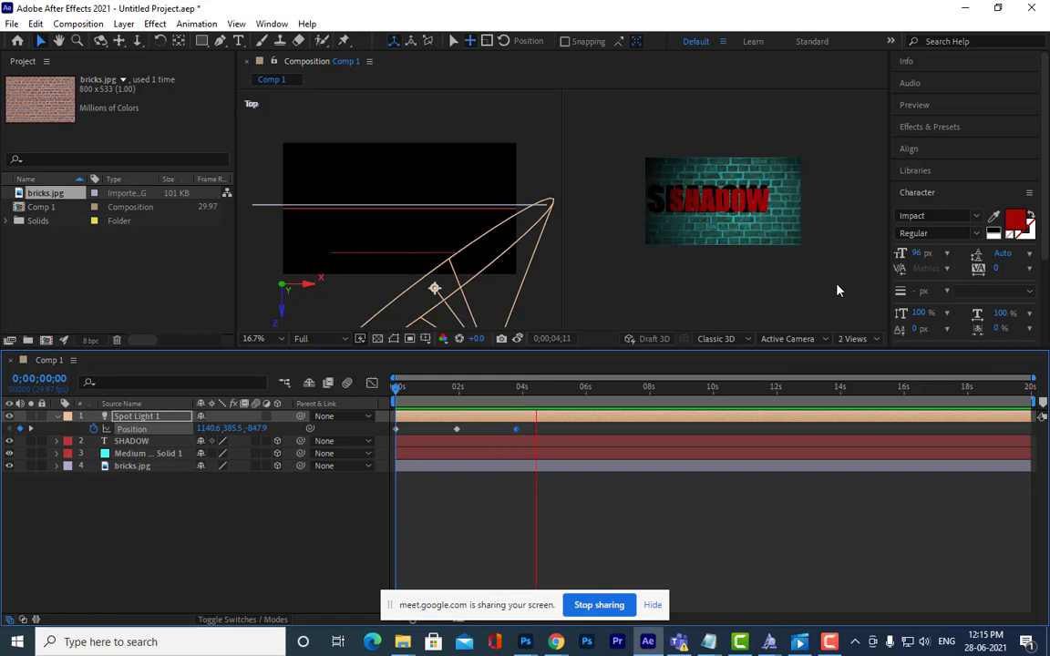
key("space")
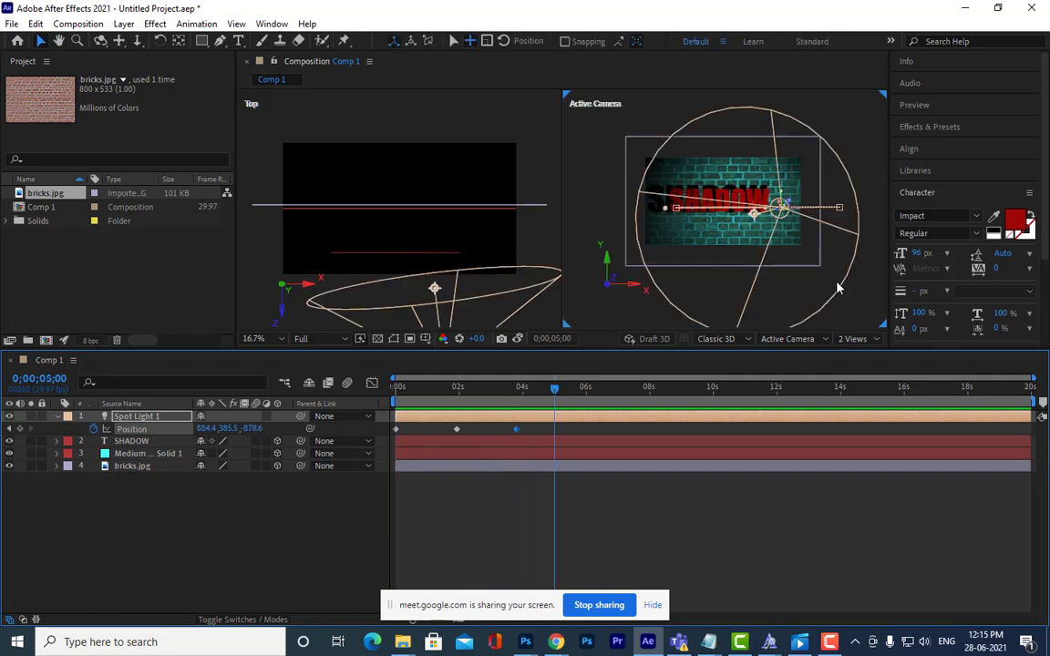
Step: Add a Position keyframe at 0;00;05;00 with the spot light pulled away from the wall in the Top view, to Z about -1162
scroll(737, 201, "up", 2)
left_click_drag(791, 238, 795, 287)
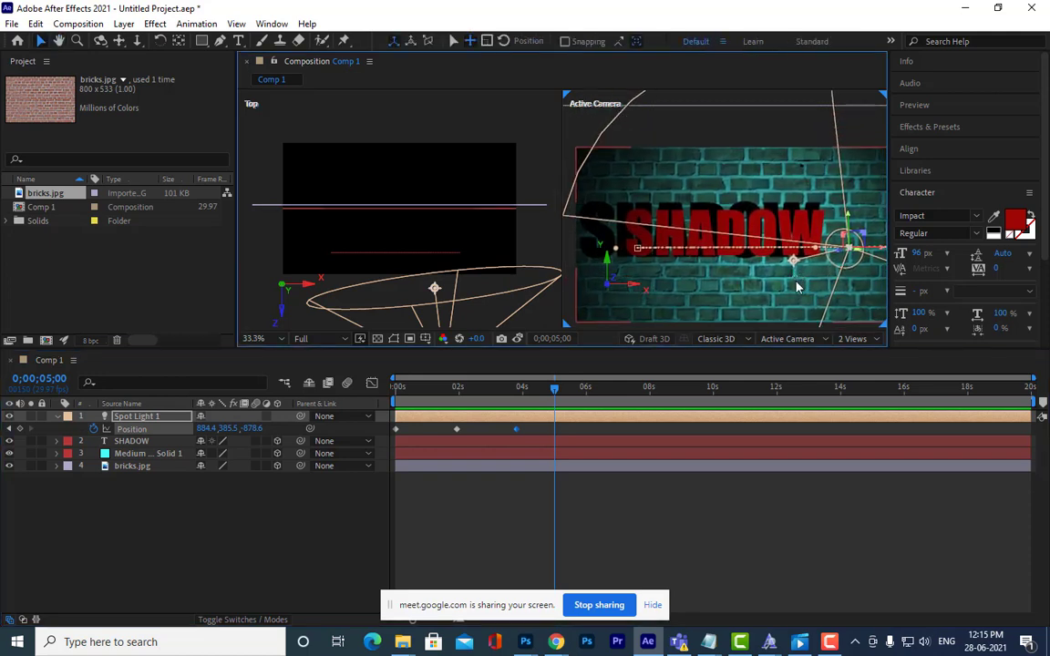
scroll(394, 154, "down", 1)
left_click_drag(441, 206, 440, 179)
scroll(431, 253, "up", 1)
left_click_drag(431, 256, 433, 191)
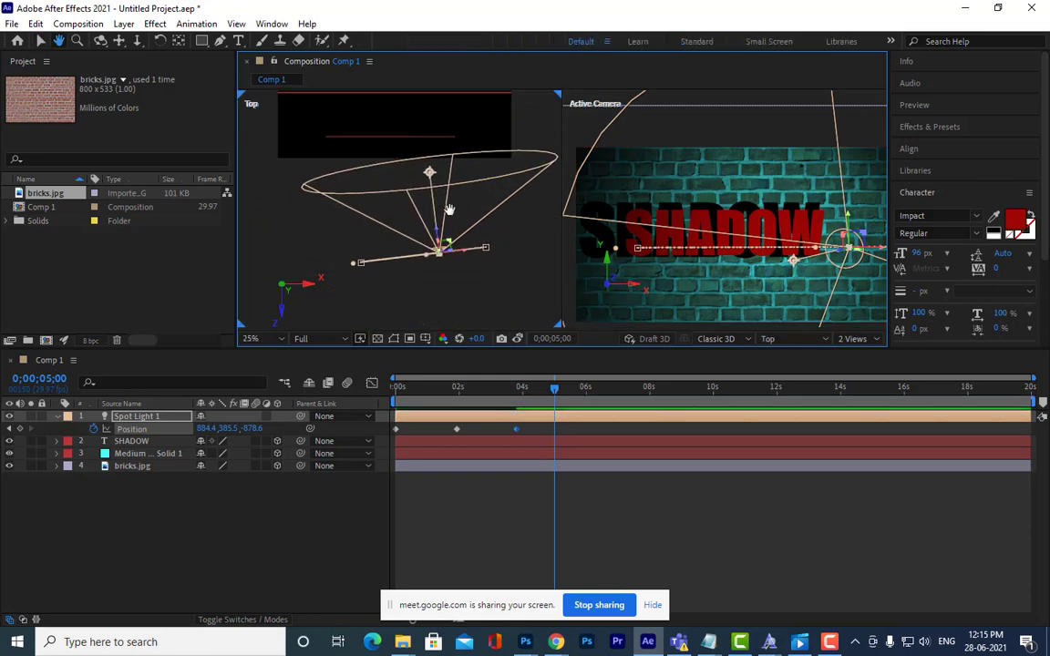
left_click_drag(438, 239, 450, 291)
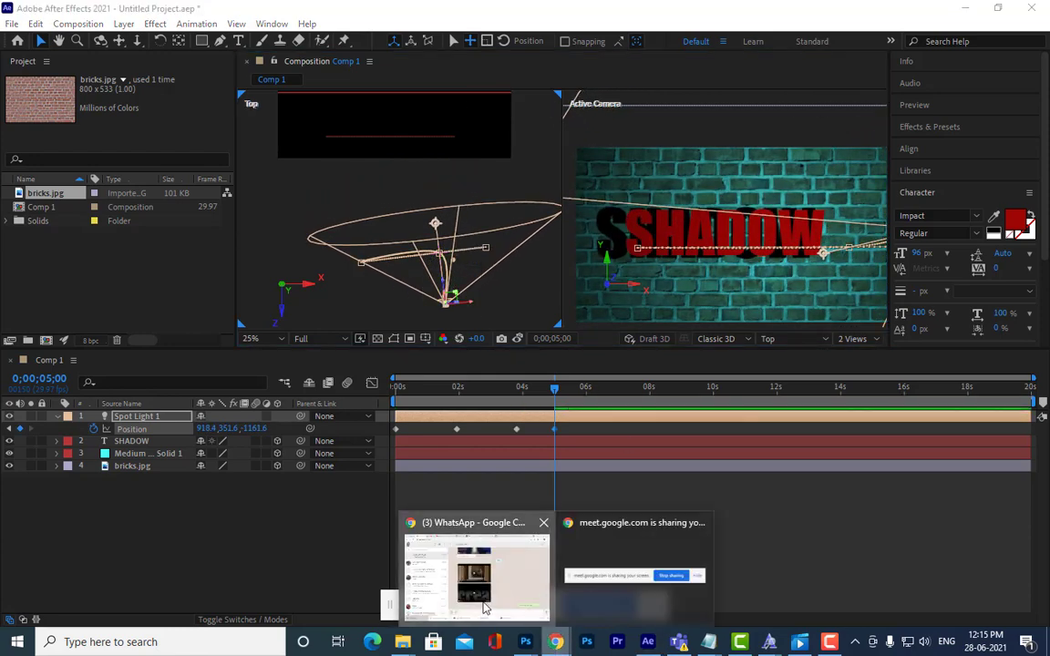
Step: Switch to the Google Meet call in Chrome, admit the waiting participant and return to After Effects
left_click(474, 574)
left_click(179, 9)
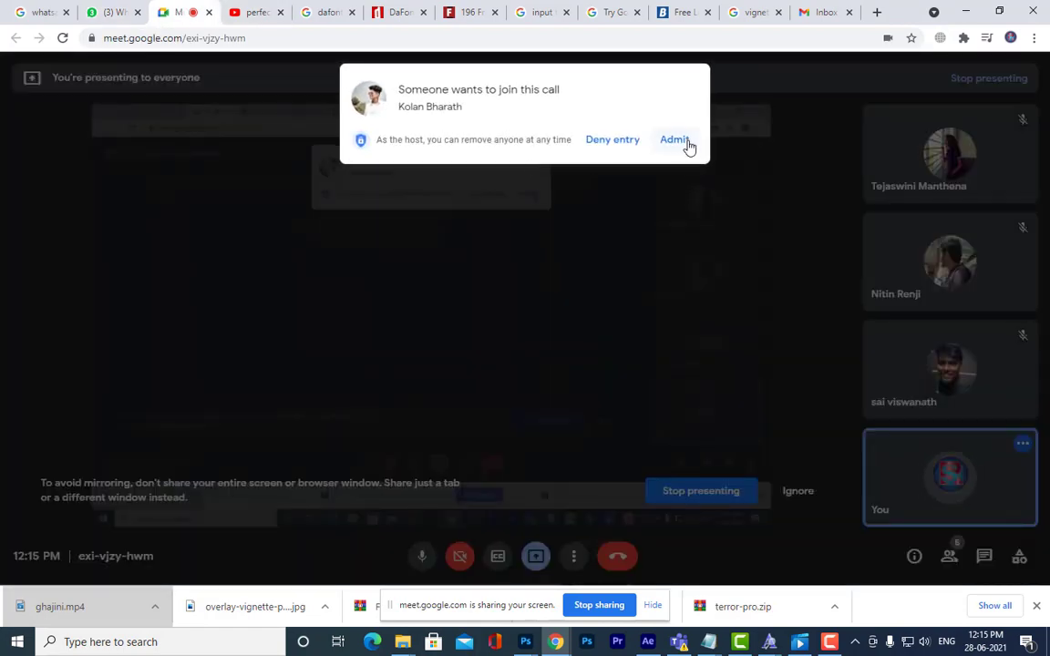
left_click(676, 141)
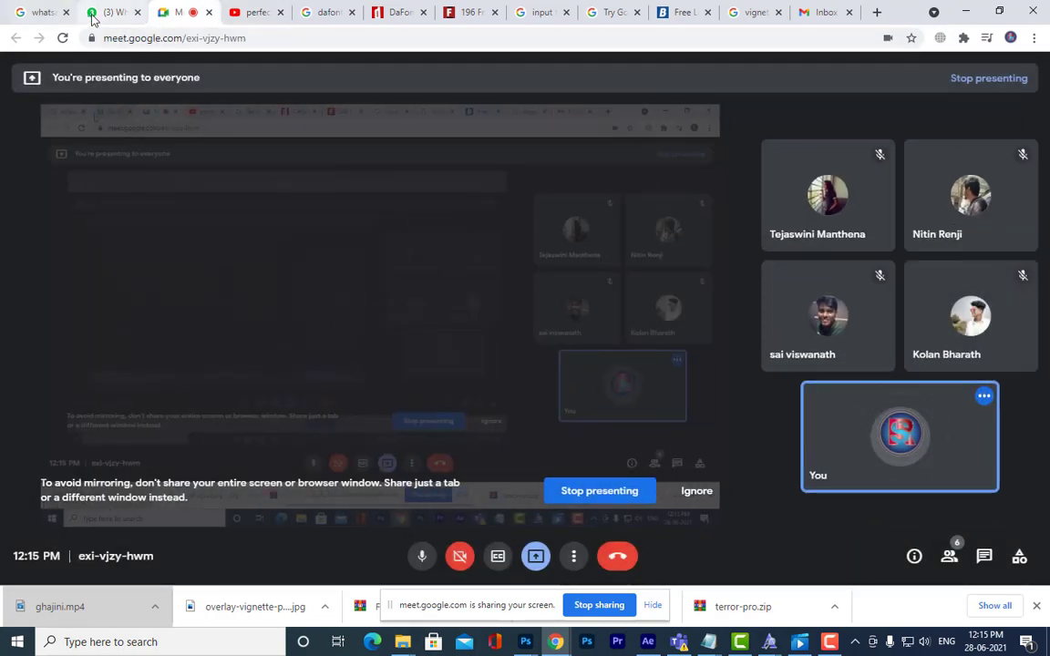
left_click(965, 11)
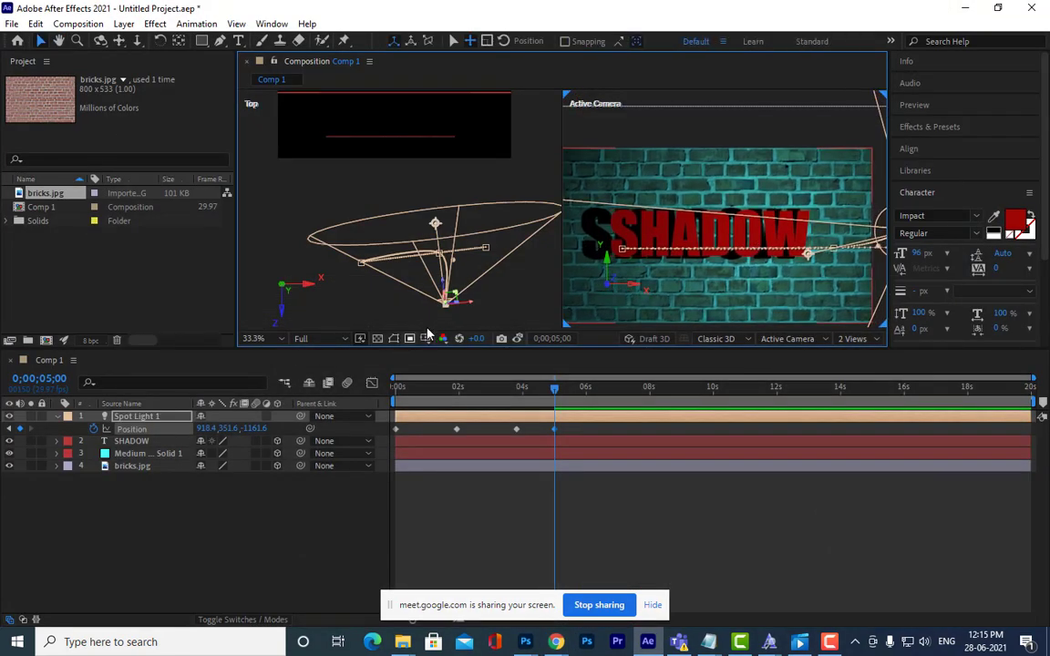
Step: Center the spot light on the text at the 0;00;05;00 keyframe, at X about 644, and pull it back to Z about -1250
left_click_drag(471, 308, 426, 310)
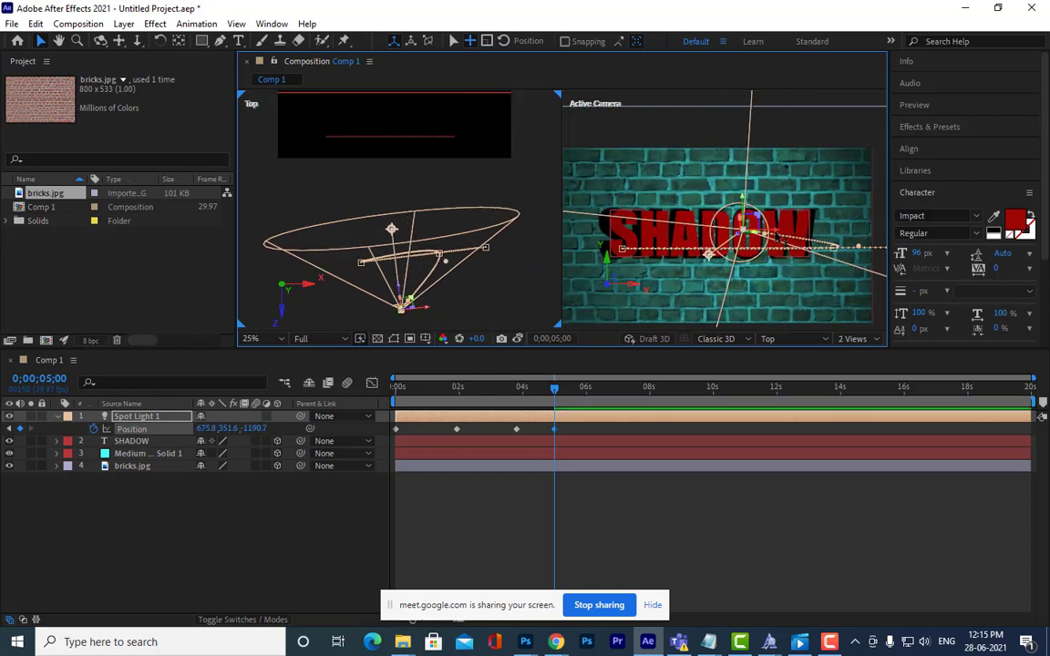
left_click_drag(702, 215, 691, 216)
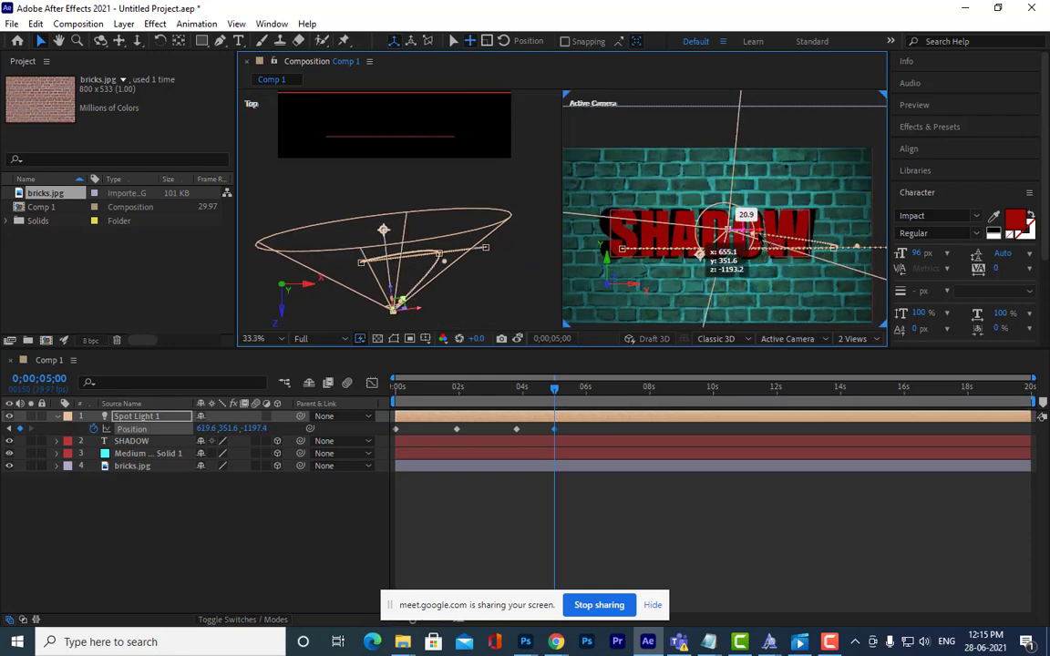
mouse_move(753, 235)
left_mouse_down()
mouse_move(769, 239)
mouse_move(778, 206)
mouse_move(768, 233)
left_mouse_up()
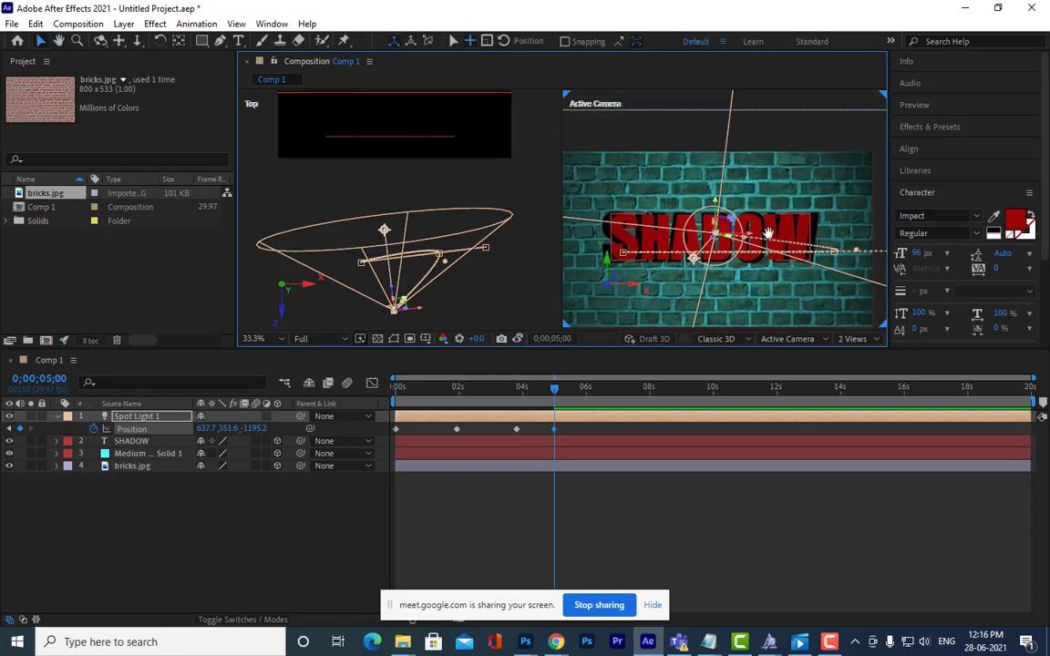
left_click_drag(504, 241, 505, 209)
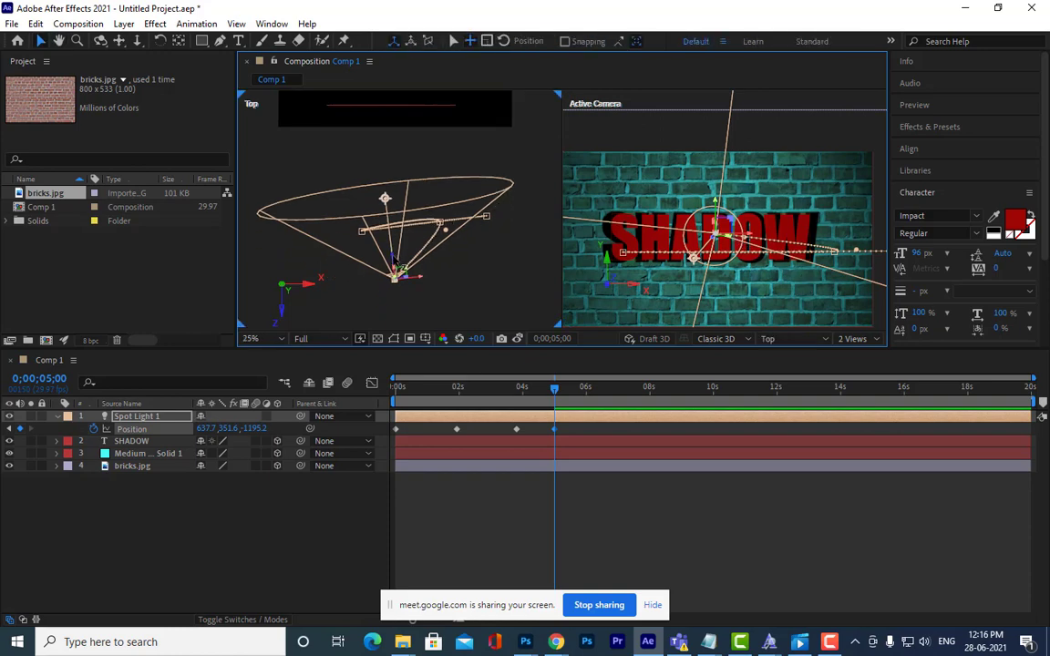
left_click_drag(394, 260, 408, 276)
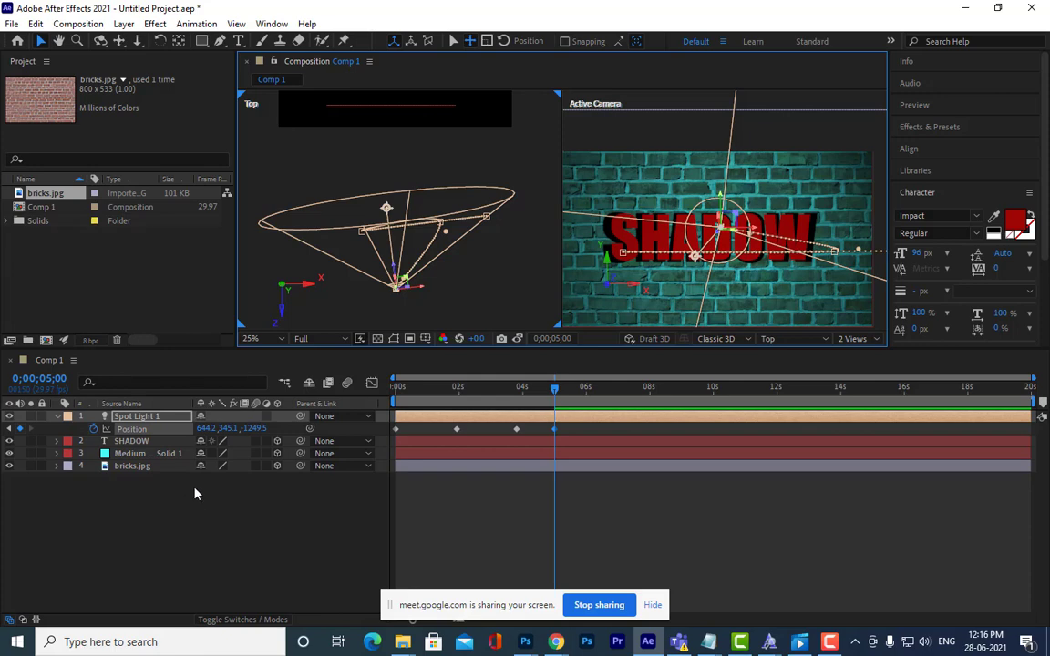
Step: Bring the SHADOW text forward along its Z axis in the Top view, farther from the brick wall
left_click(141, 441)
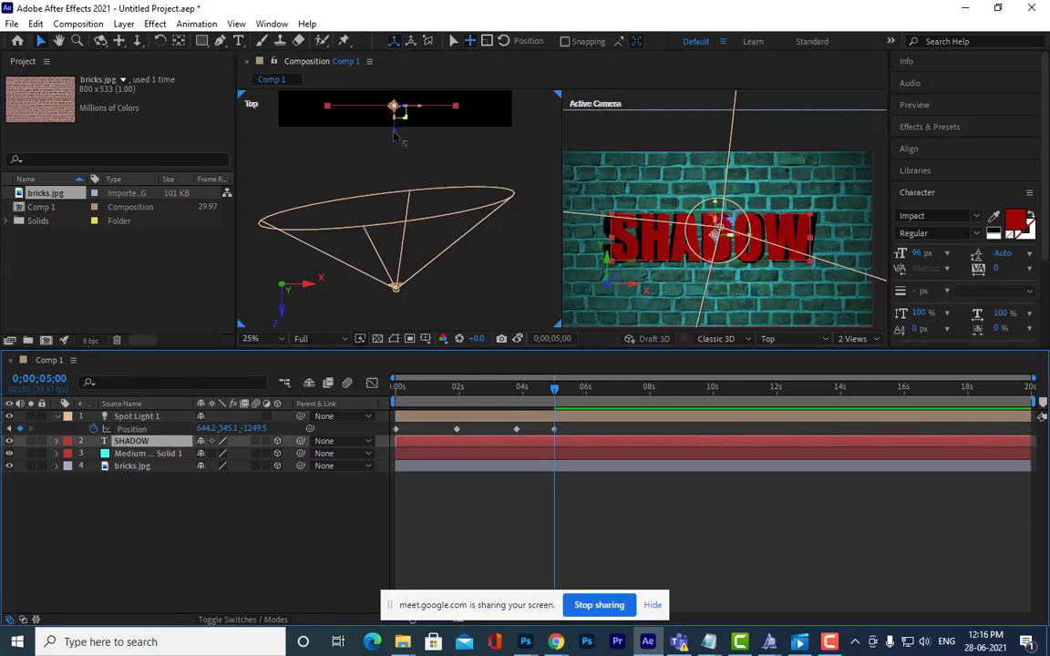
left_click_drag(399, 132, 394, 157)
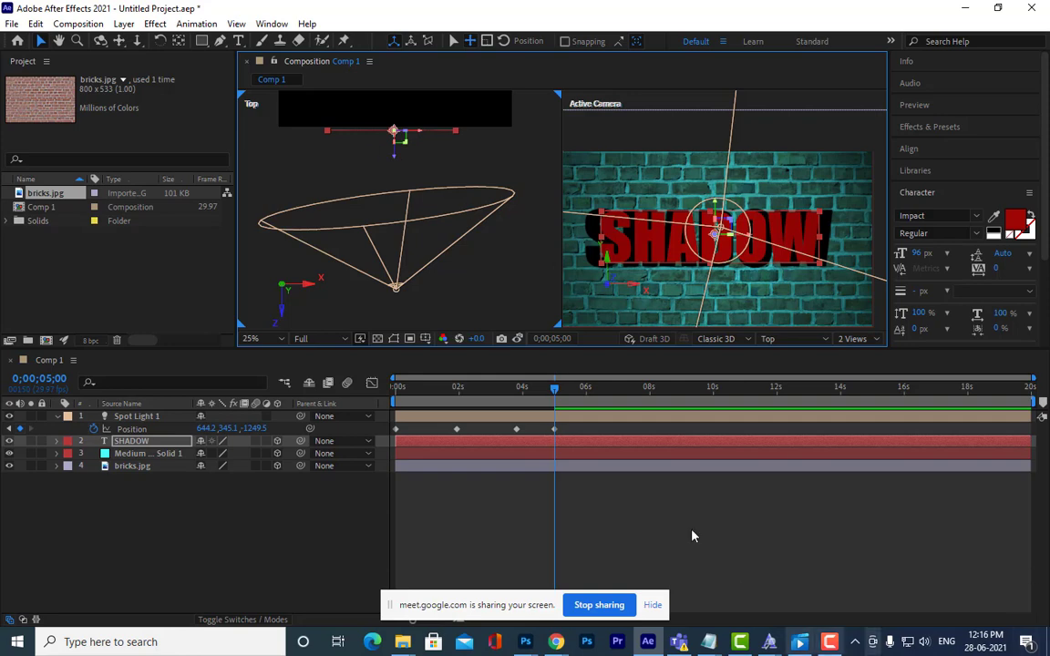
left_click_drag(442, 186, 450, 267)
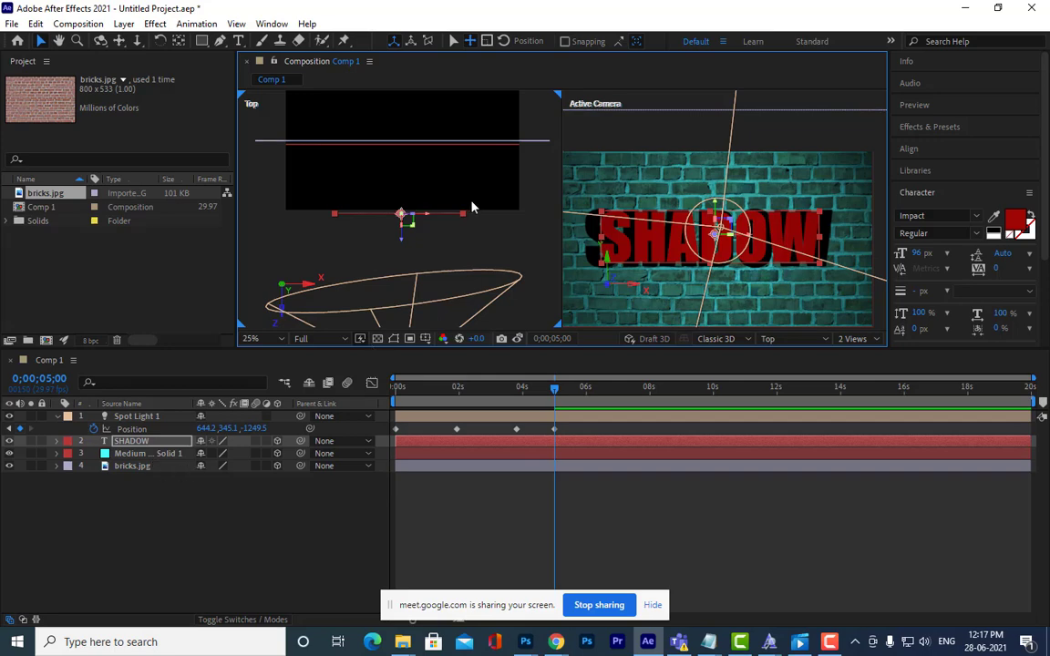
Step: Play the animation from the first frame to check the moving shadow with the text's new depth
left_click_drag(446, 389, 368, 387)
key("space")
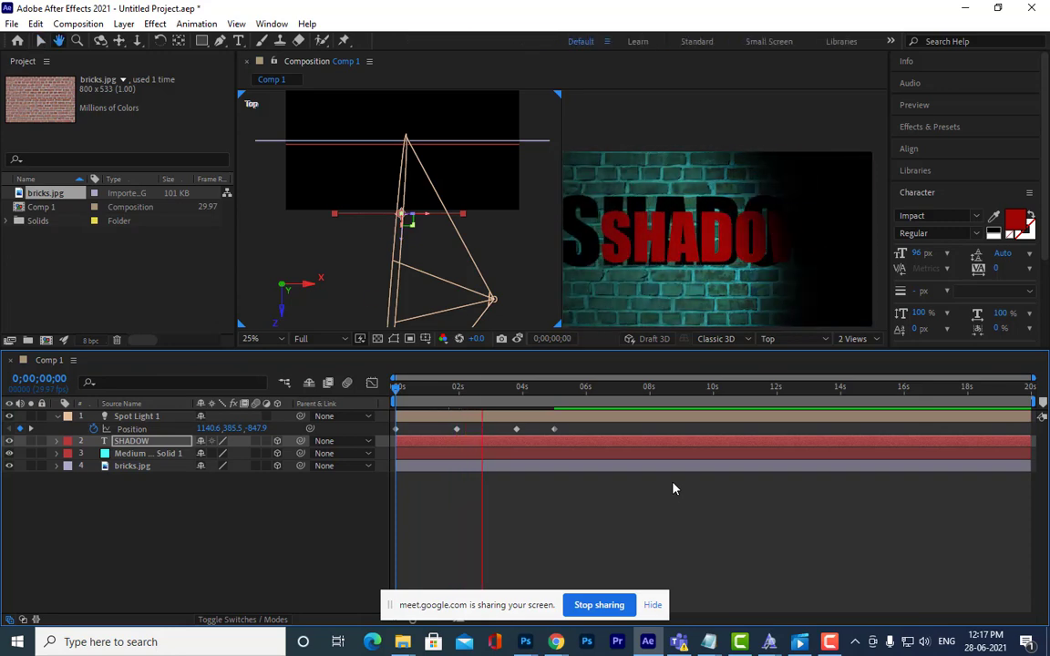
key("space")
Step: Create a new white light of type Point at 100% intensity, with Casts Shadows enabled
right_click(222, 516)
mouse_move(314, 353)
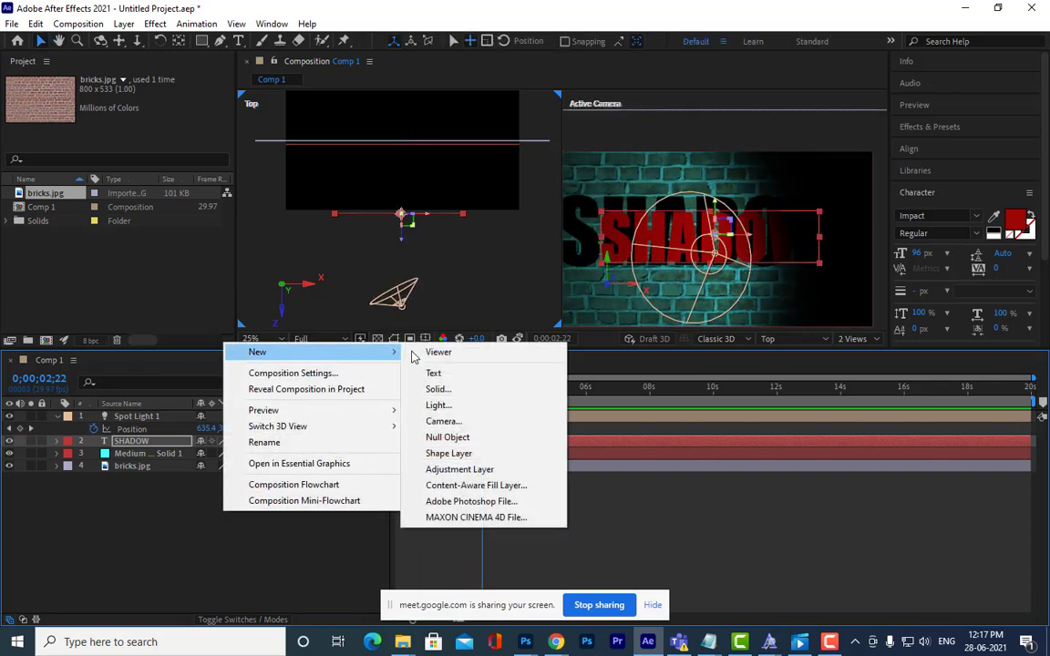
left_click(461, 402)
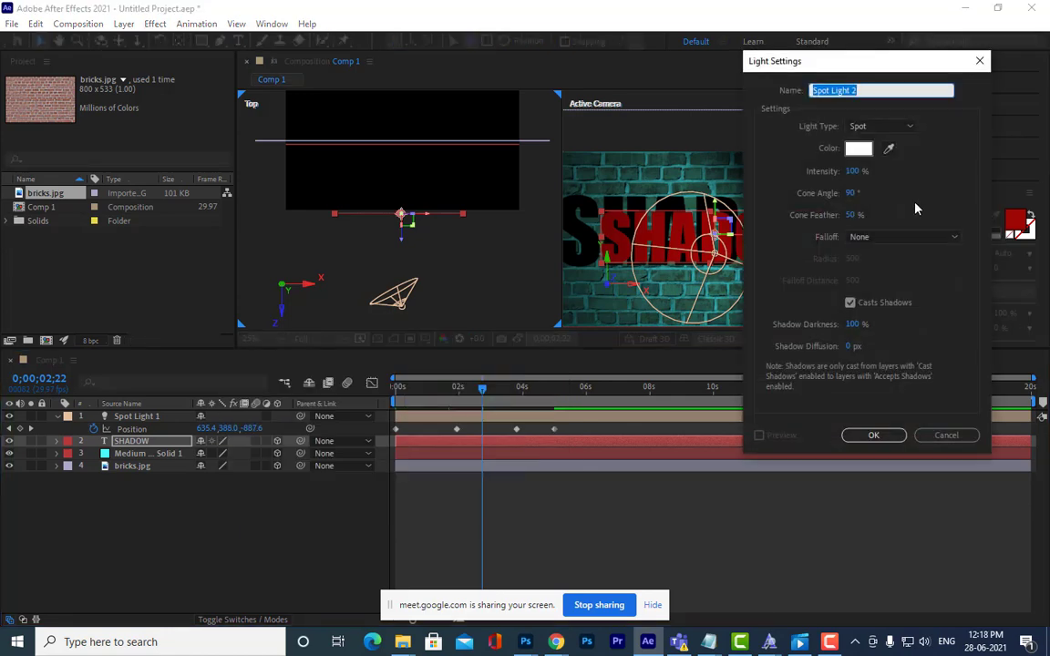
left_click(902, 128)
left_click(886, 174)
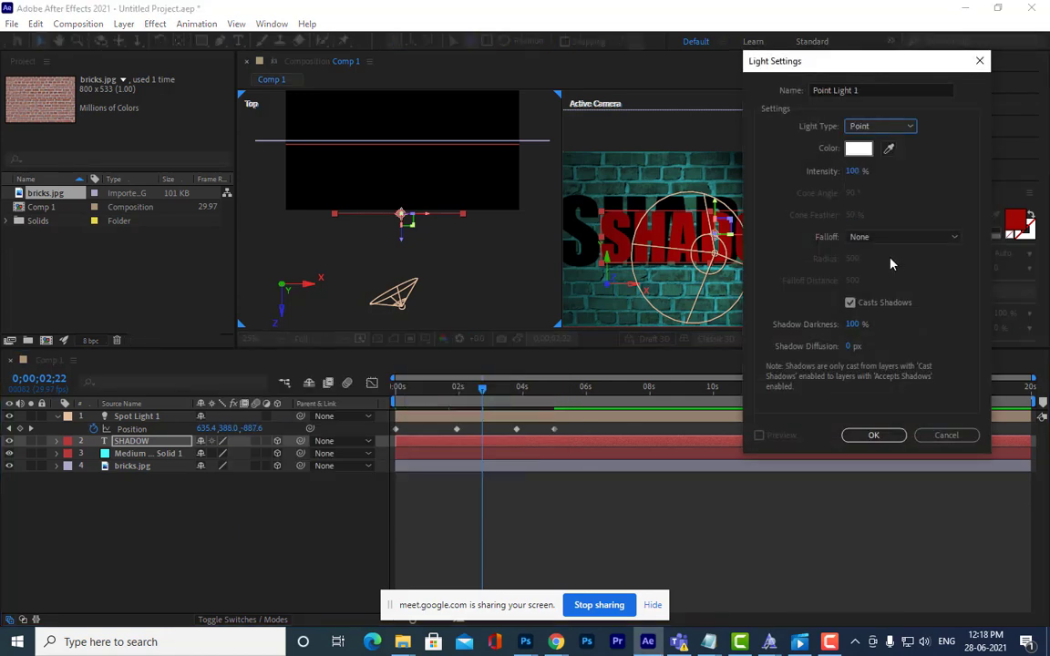
left_click(877, 436)
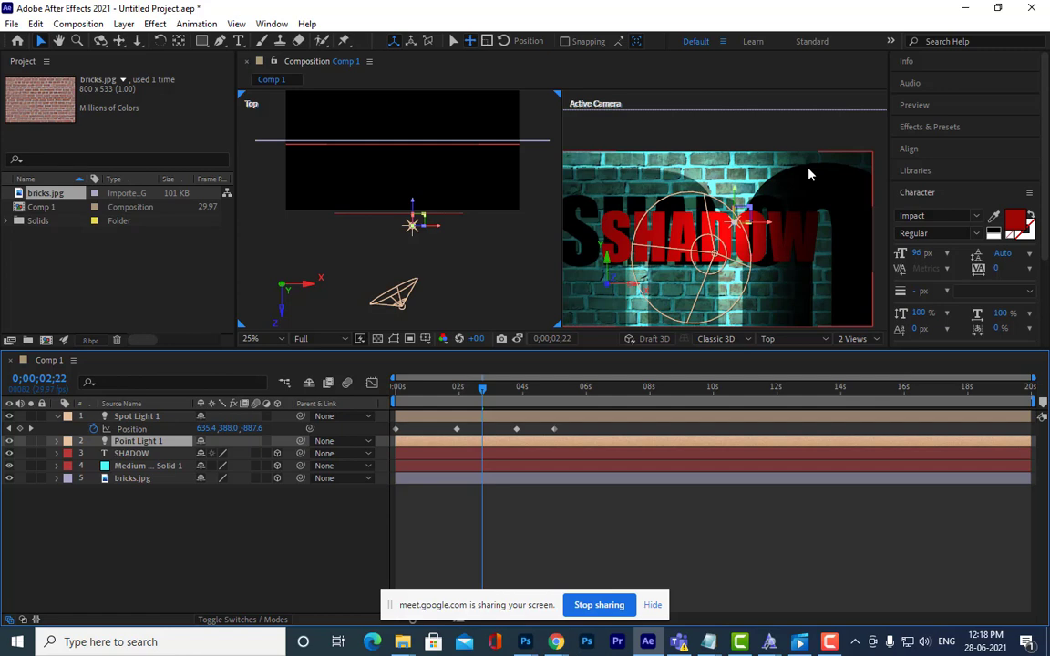
Step: Turn off Casts Shadows in the point light's Light Options
left_click(56, 442)
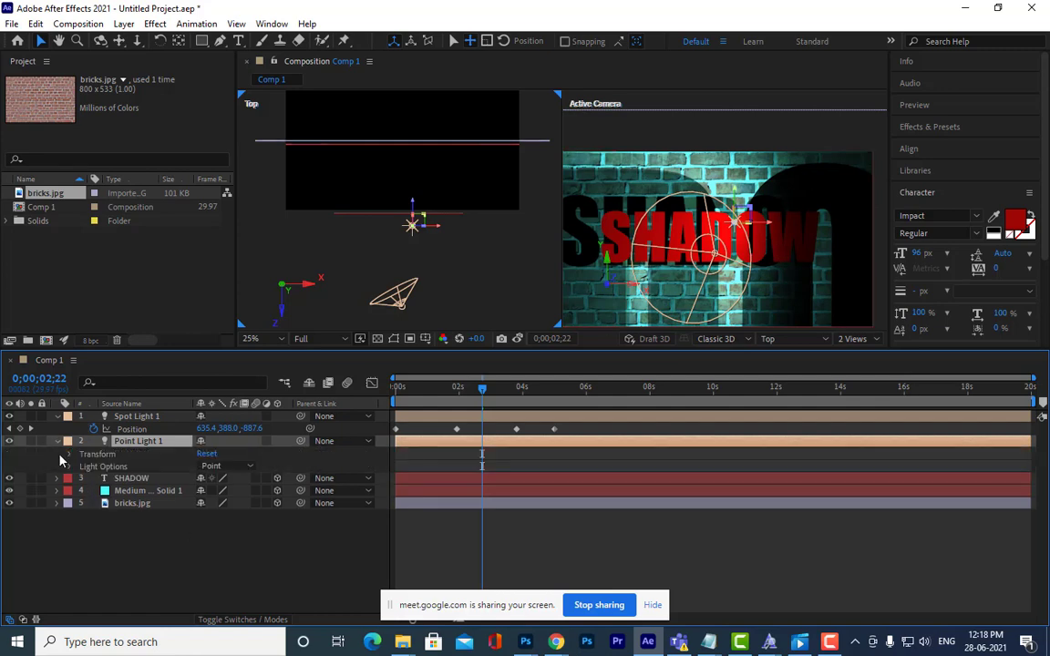
left_click(69, 466)
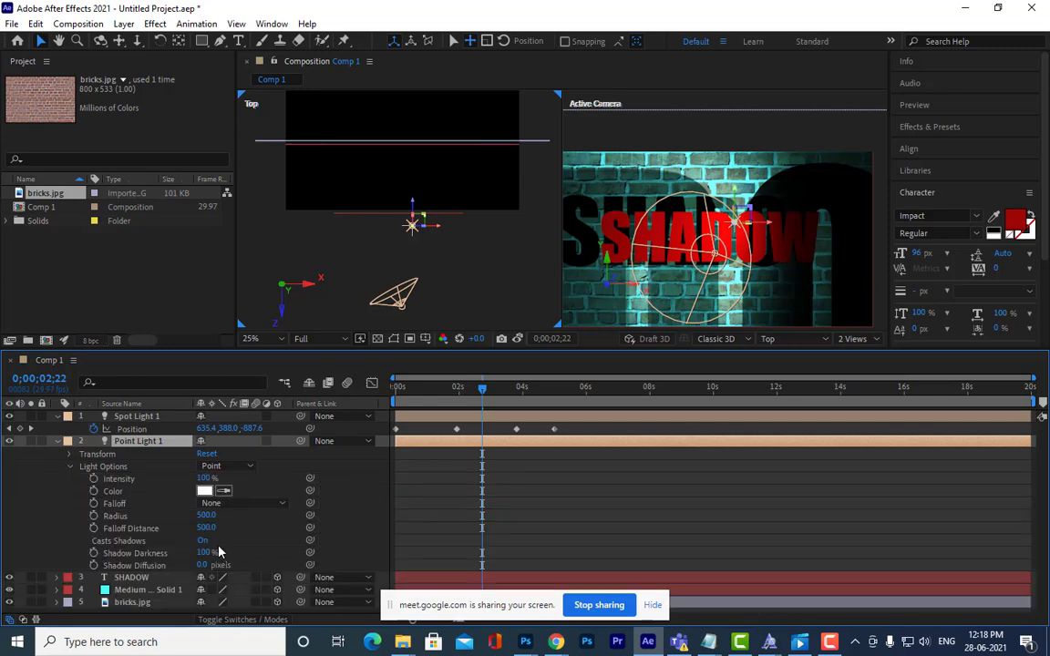
mouse_move(204, 541)
left_mouse_down()
mouse_move(224, 541)
mouse_move(187, 541)
left_mouse_up()
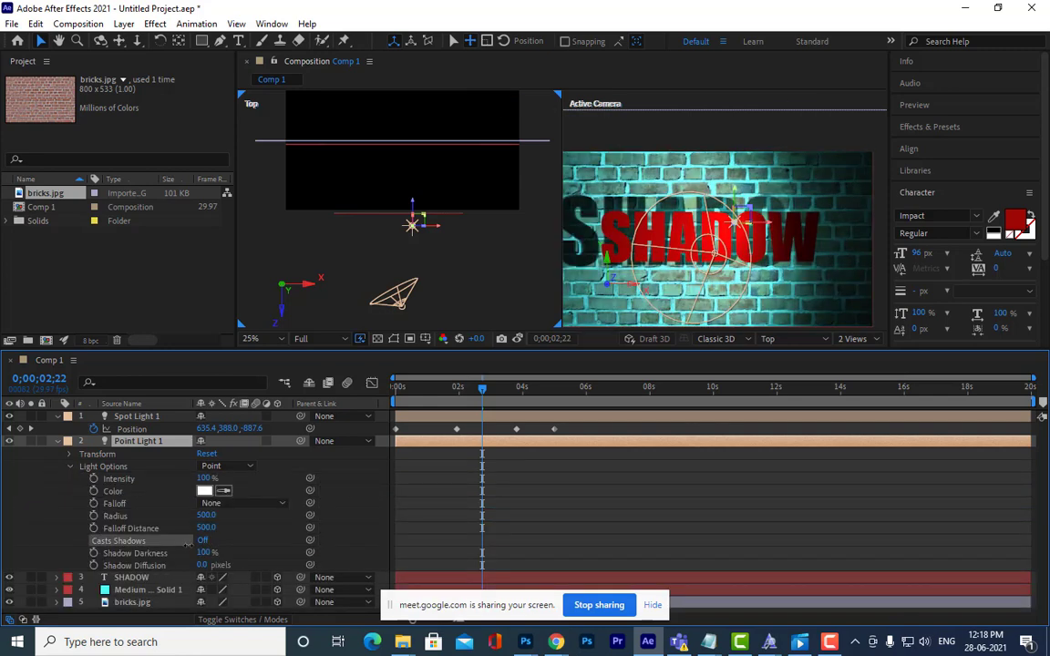
Step: Play the animation from the first frame to check the lighting with the shadowless point light added
key("Return")
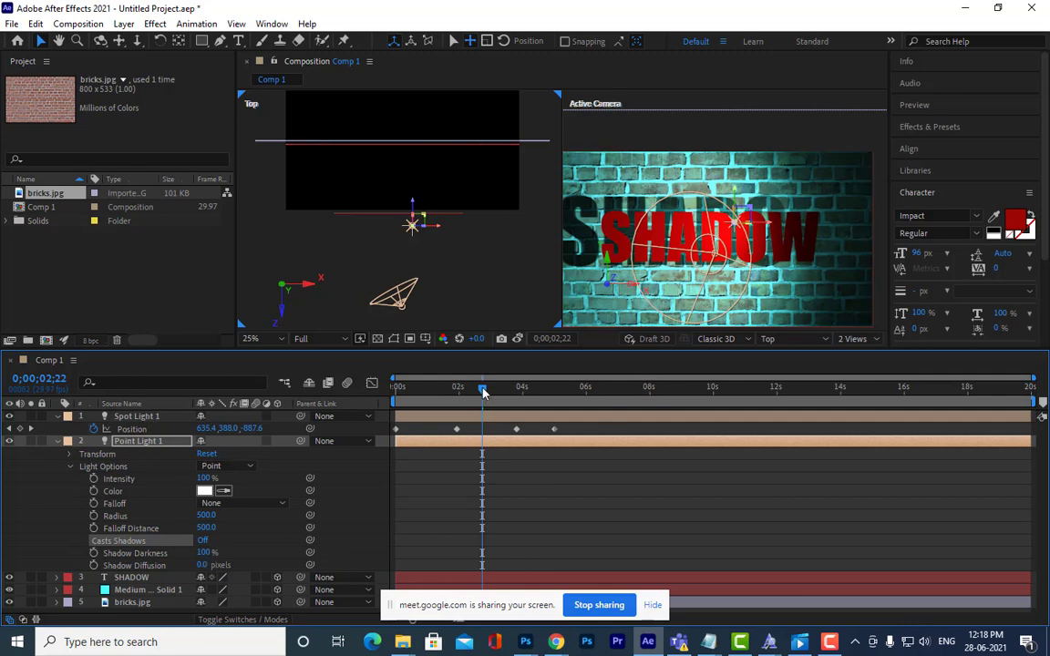
left_click_drag(483, 389, 370, 389)
key("space")
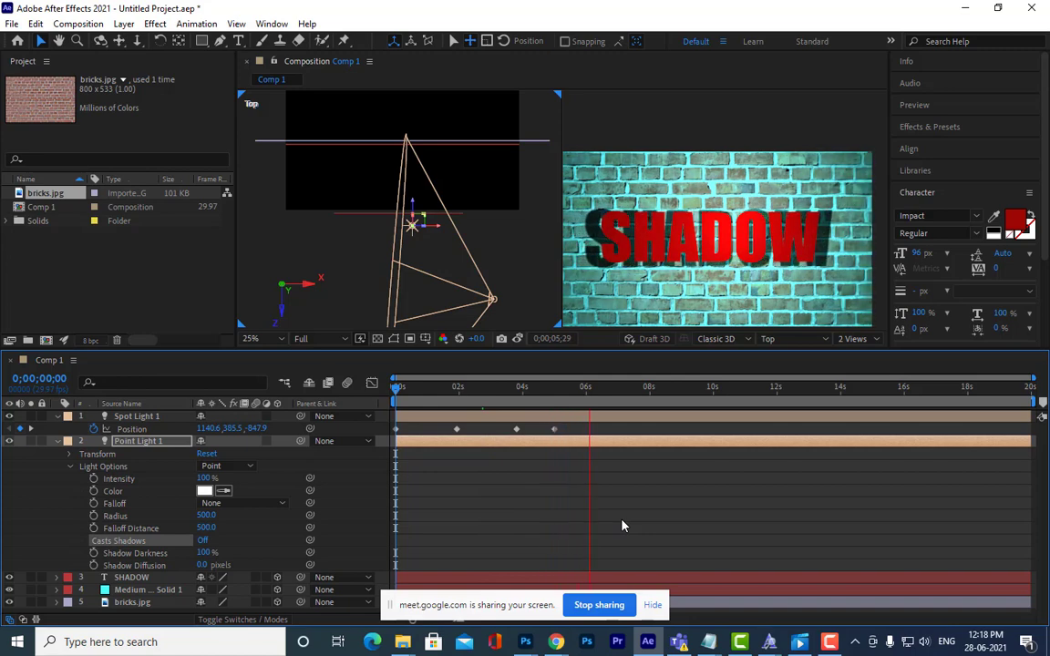
key("space")
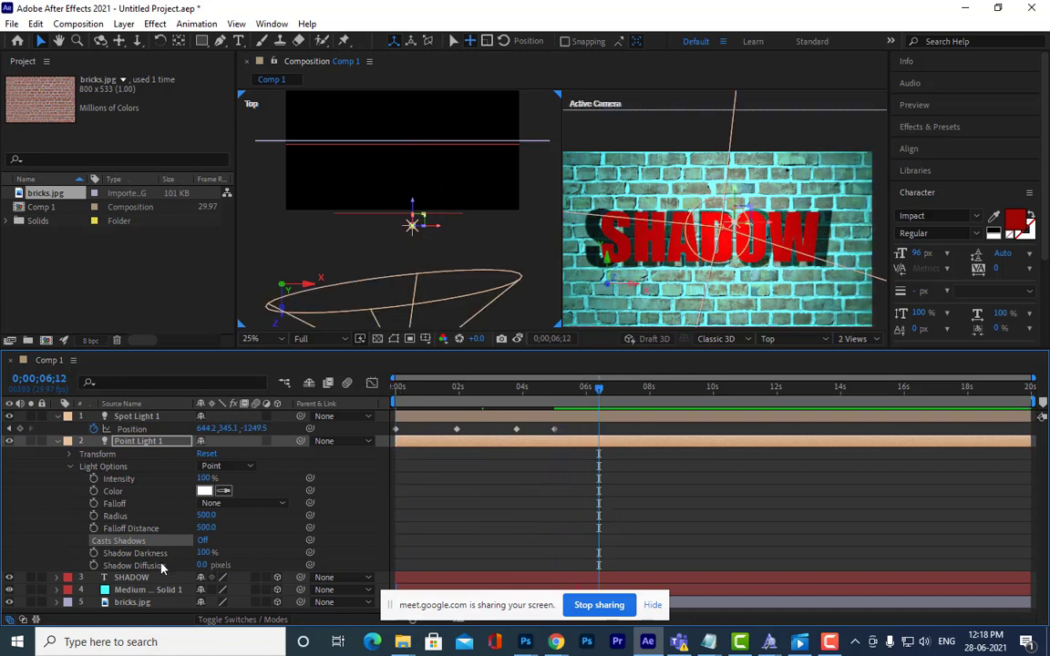
Step: At 0;00;01;18, lower the point light's Intensity to 48%, and collapse its layer properties
mouse_move(453, 399)
left_mouse_down()
mouse_move(403, 401)
mouse_move(446, 405)
left_mouse_up()
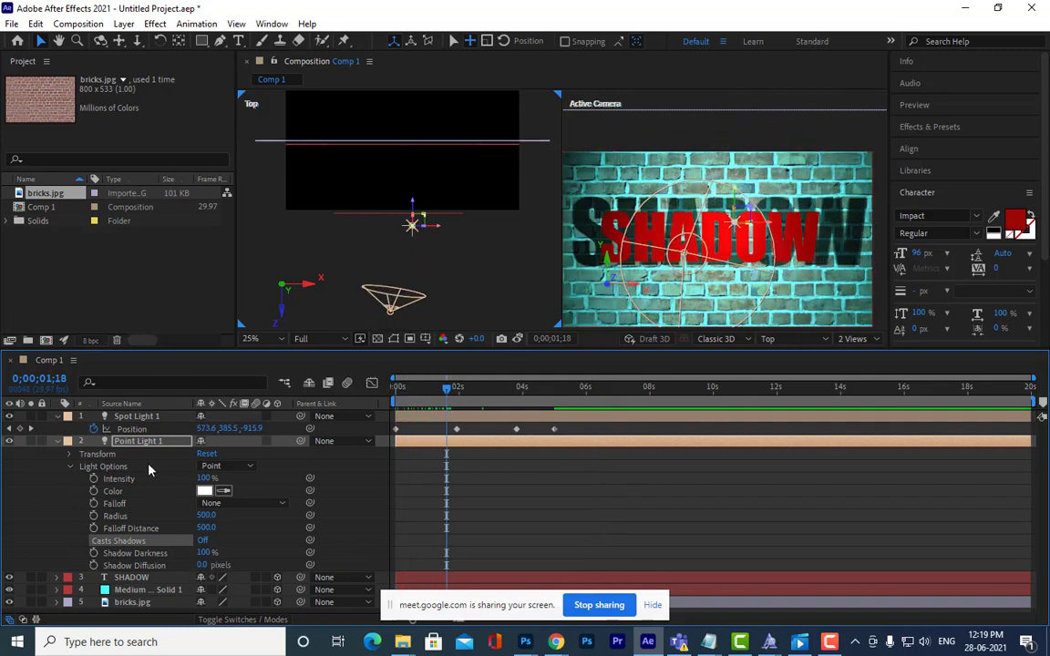
left_click(156, 447)
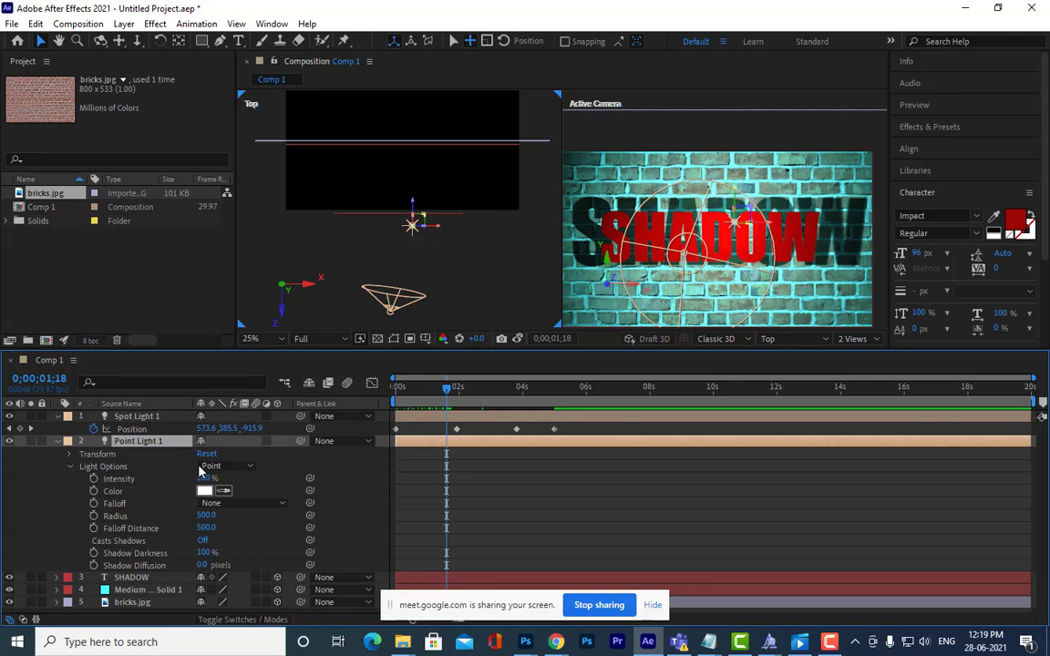
left_click_drag(203, 479, 178, 478)
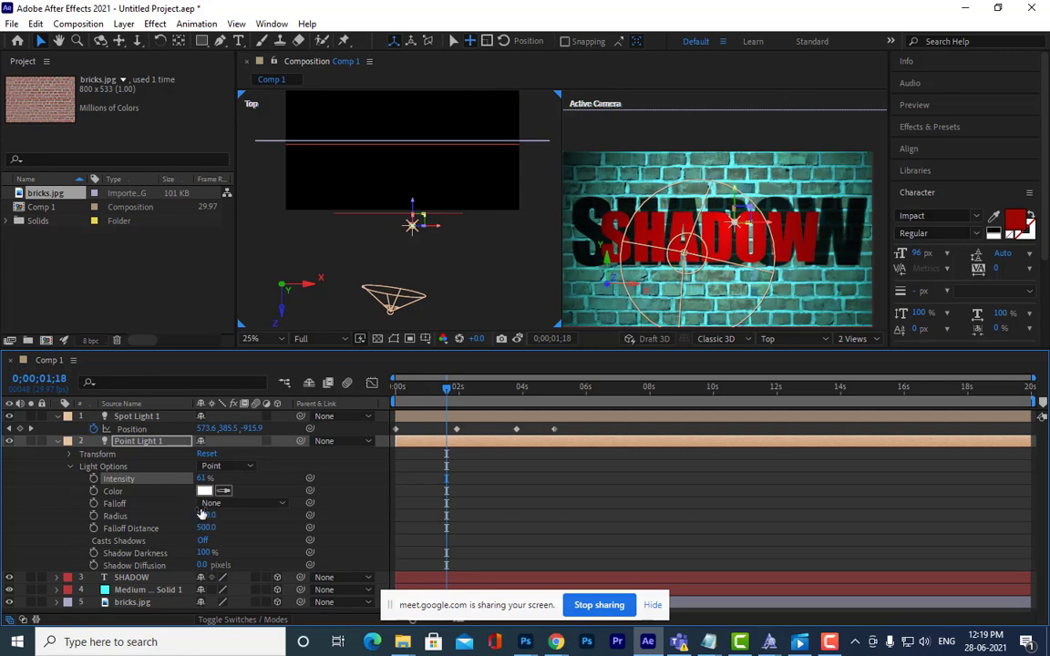
left_click_drag(200, 483, 194, 480)
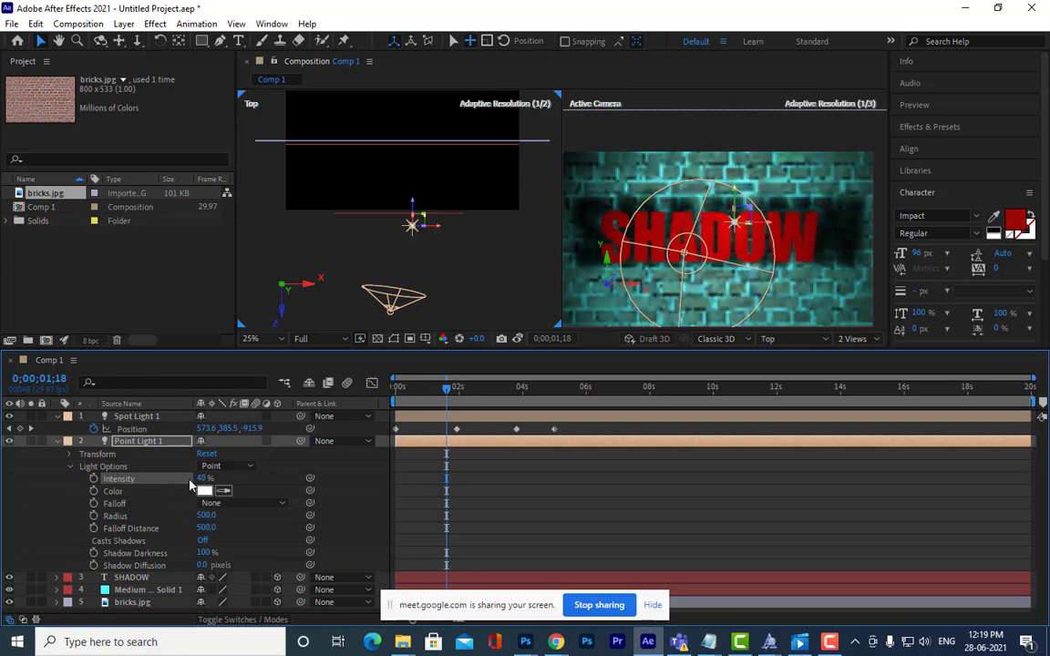
left_click(58, 441)
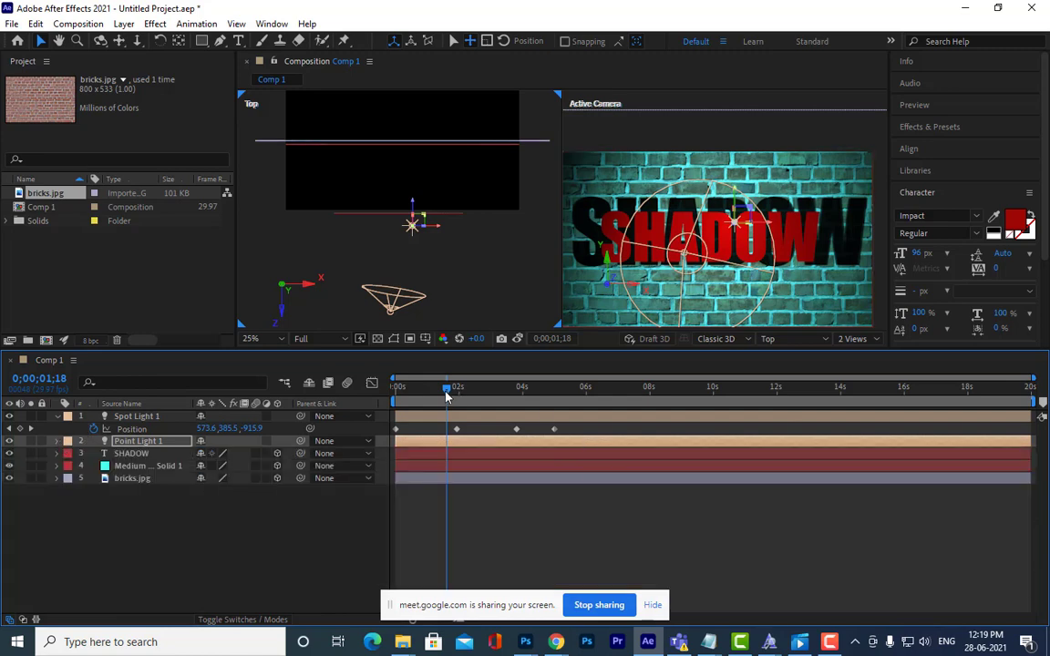
Step: Play the animation from the first frame to check the scene with the dimmed point light
left_click_drag(447, 395, 342, 394)
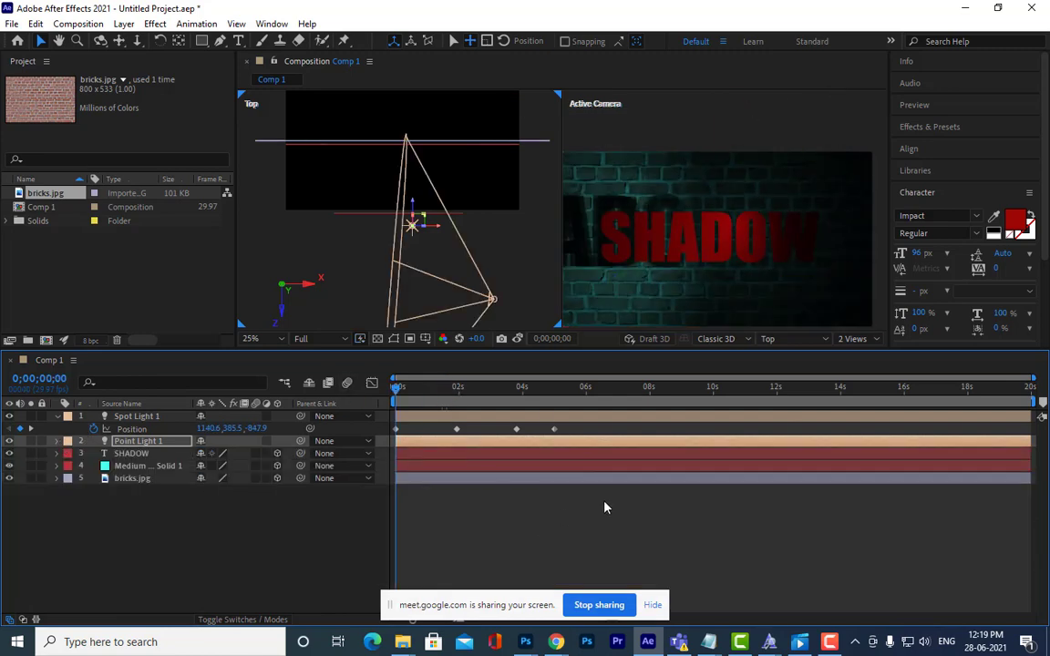
key("space")
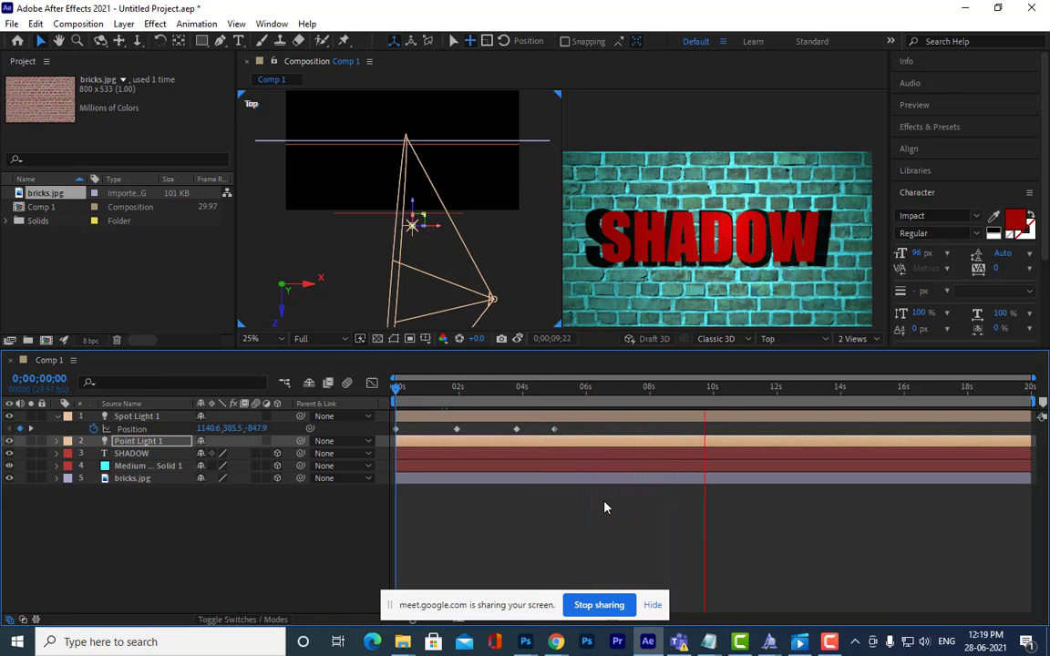
key("space")
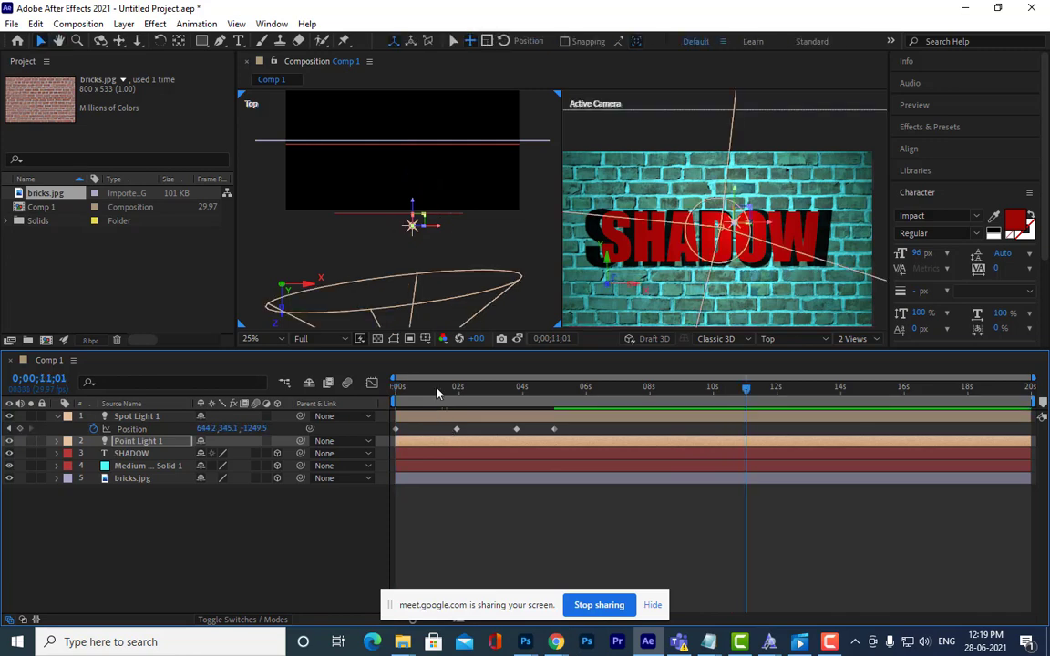
Step: At 0;00;01;14, reopen the point light's properties and set its Shadow Darkness to 15%
mouse_move(436, 393)
left_mouse_down()
mouse_move(399, 393)
mouse_move(442, 397)
left_mouse_up()
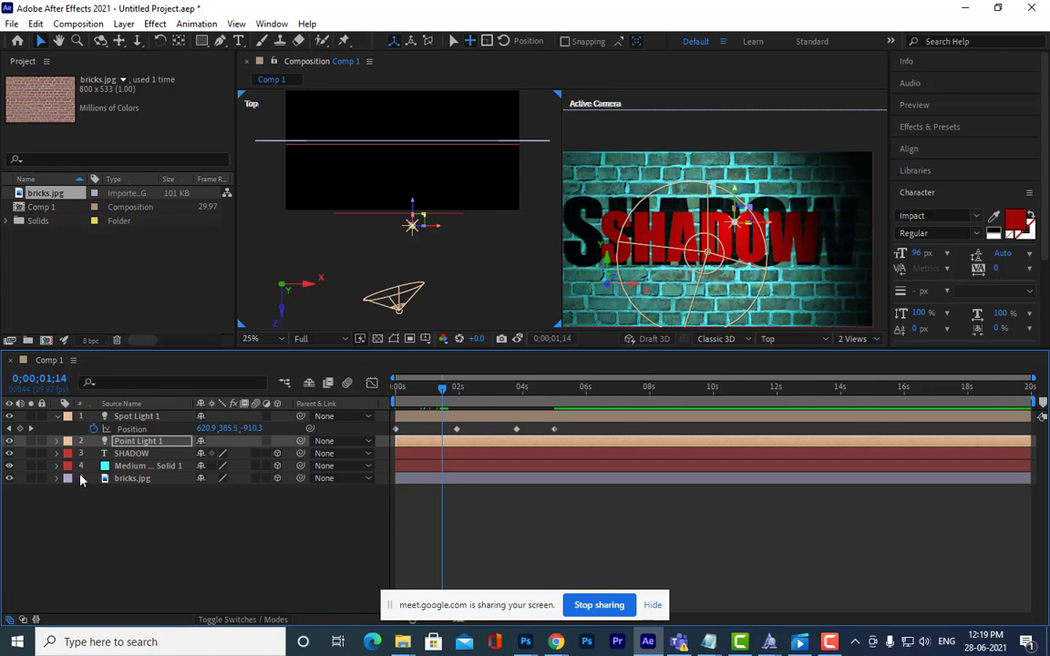
left_click(56, 441)
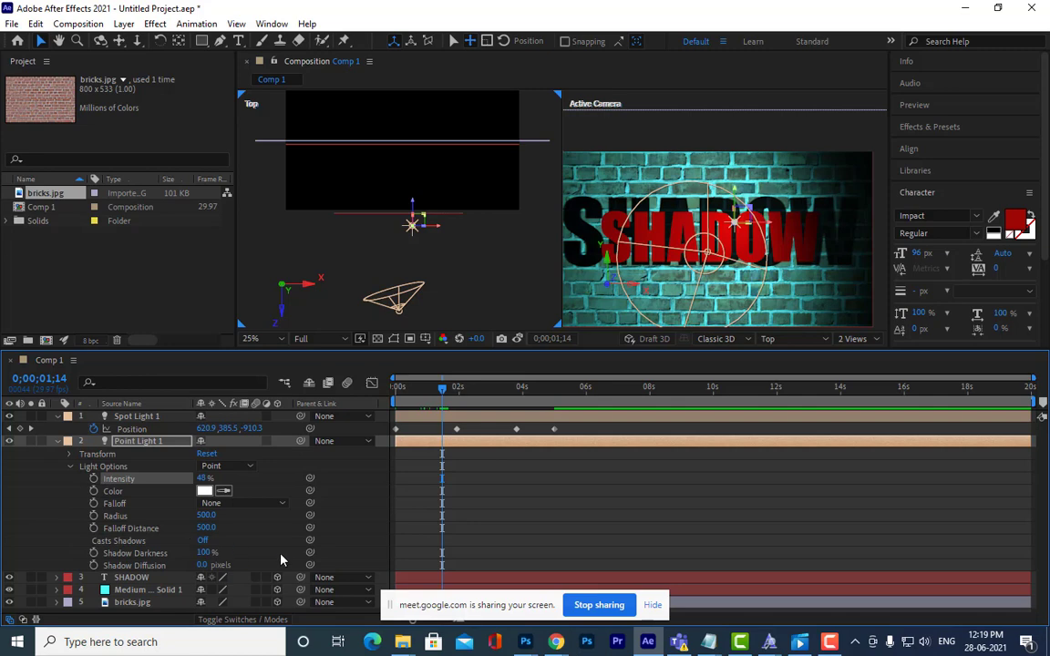
left_click(56, 577)
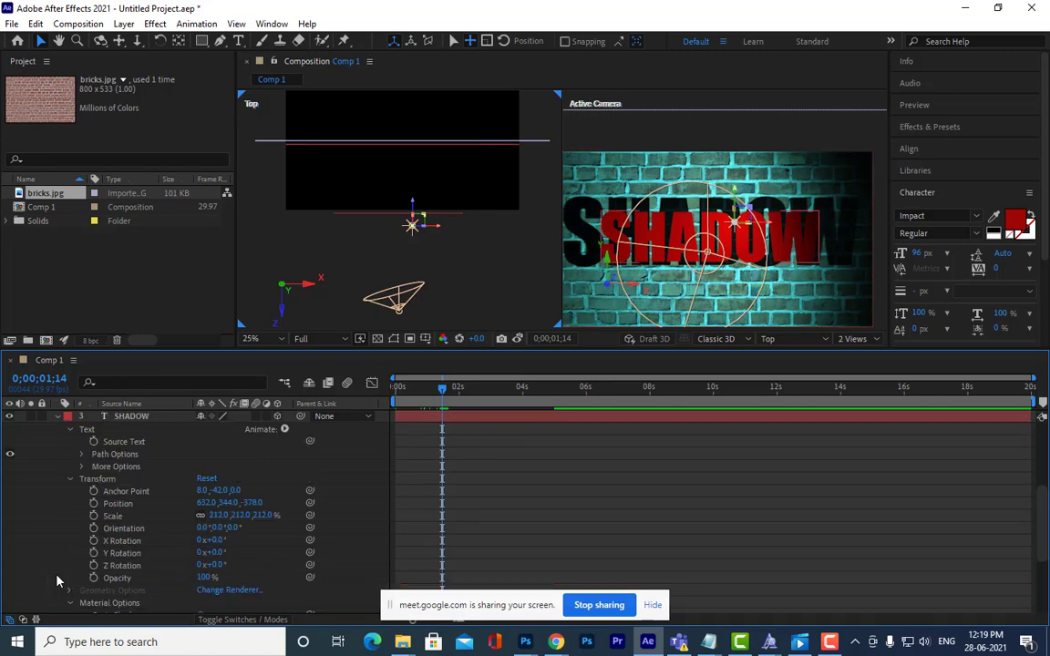
scroll(251, 535, "down", 5)
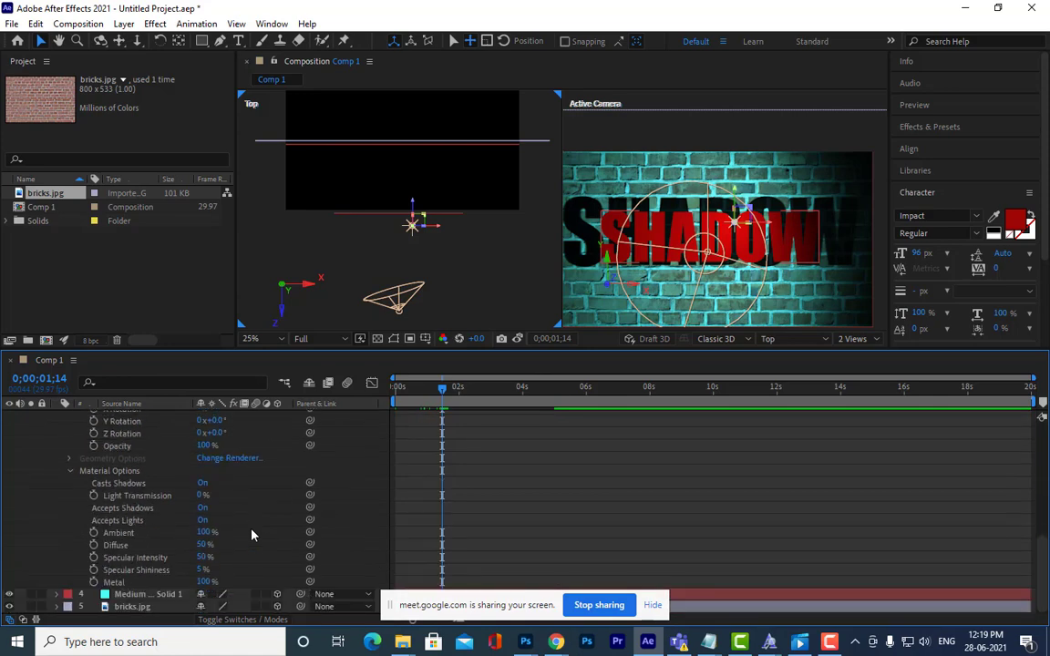
scroll(251, 534, "up", 10)
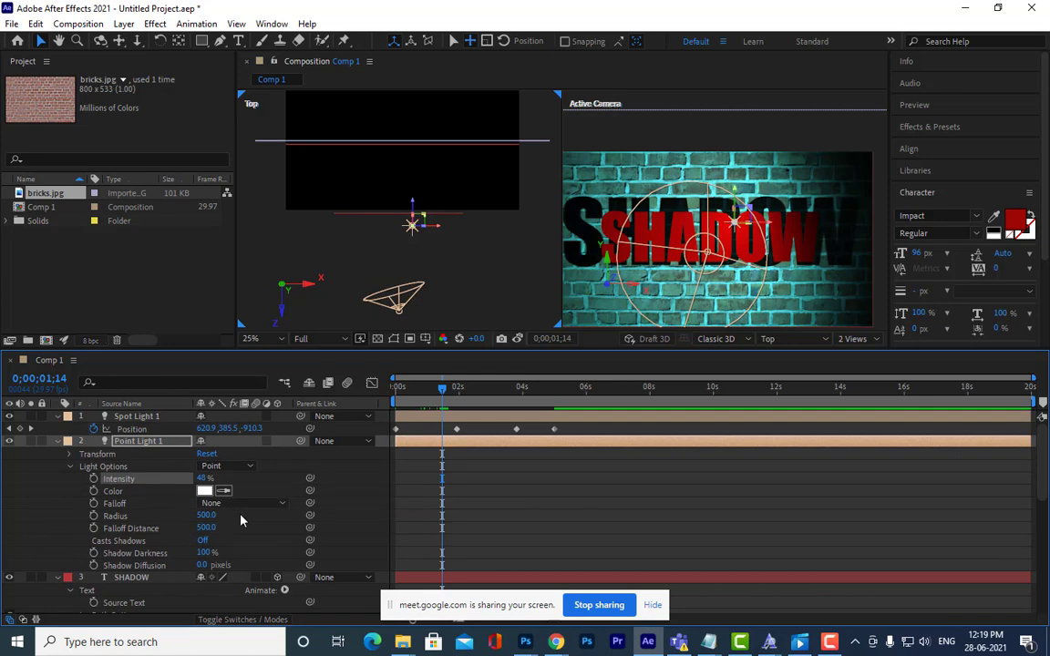
scroll(241, 519, "down", 1)
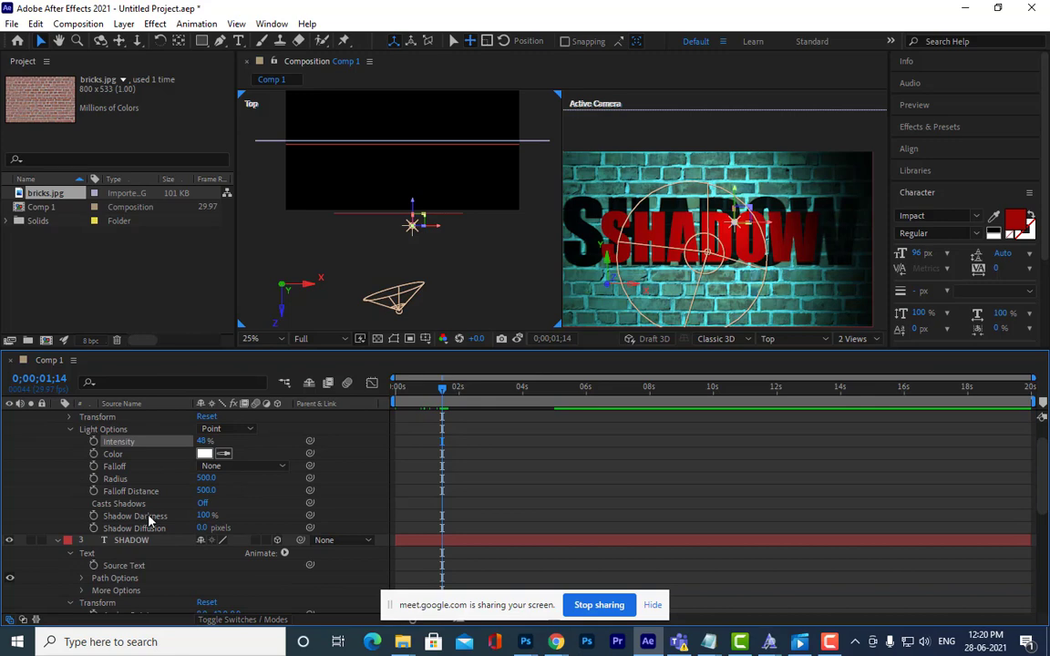
left_click_drag(202, 516, 159, 527)
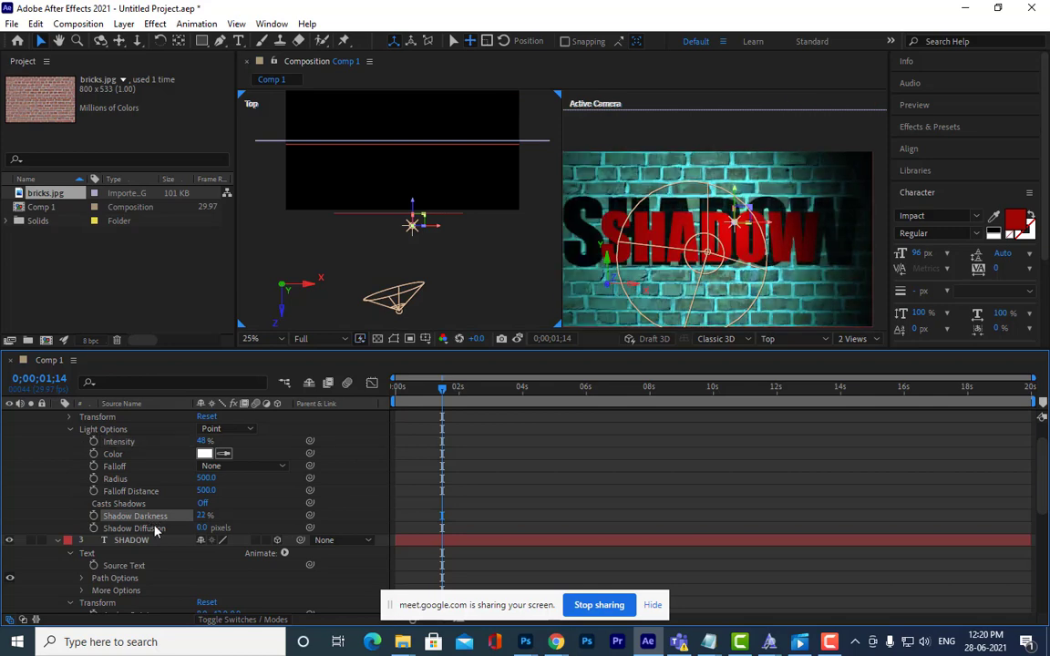
left_click_drag(202, 516, 189, 516)
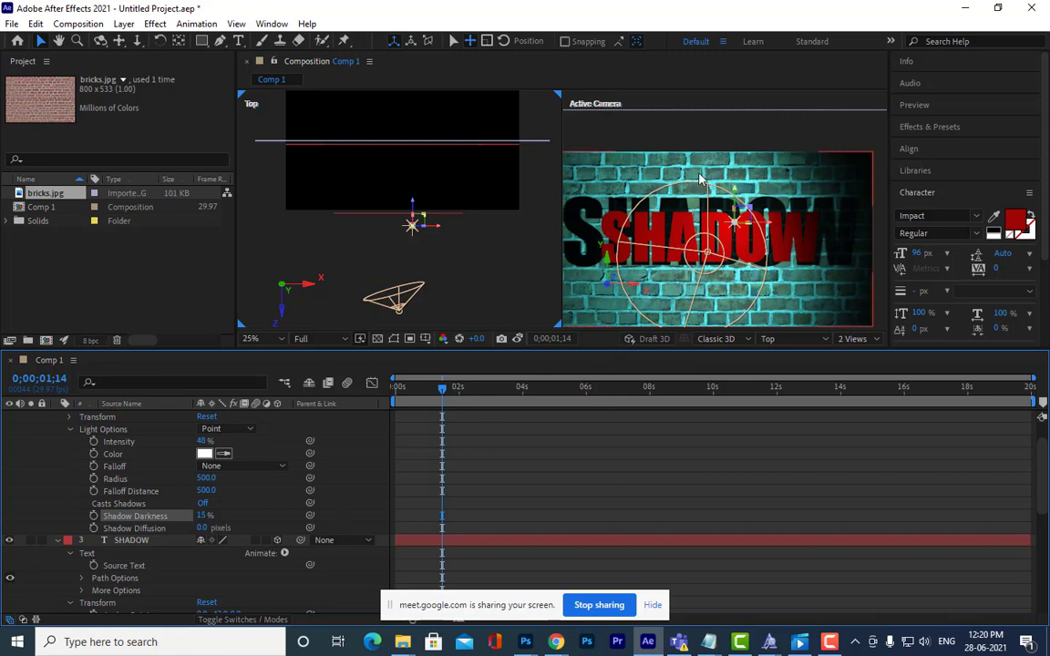
Step: Set the point light's Shadow Diffusion to 82 pixels and collapse its layer properties
left_click(690, 135)
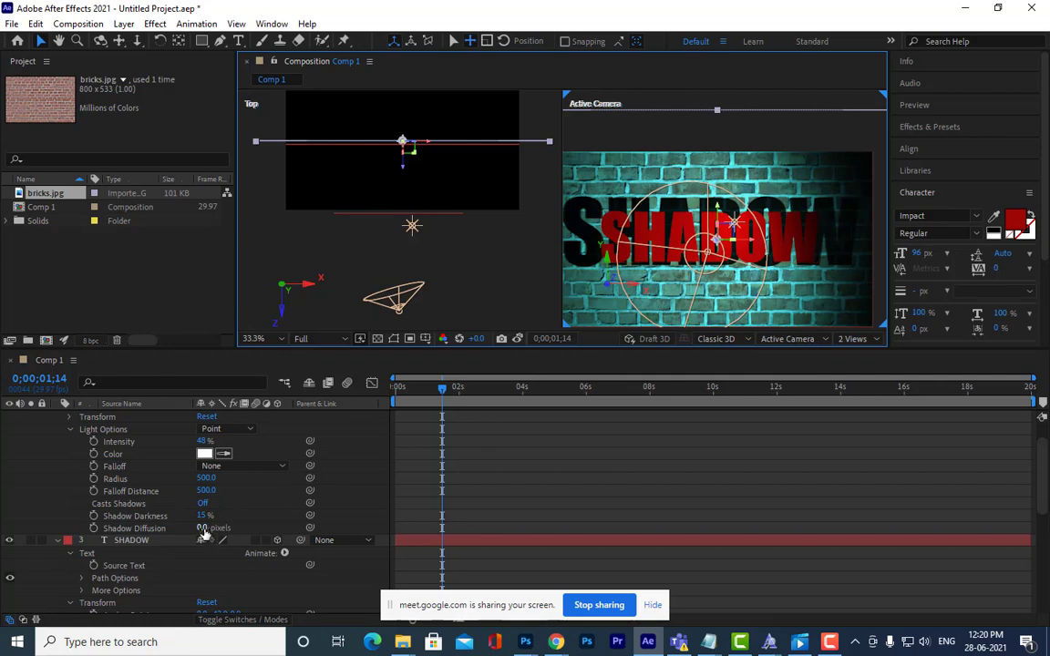
left_click_drag(208, 529, 262, 528)
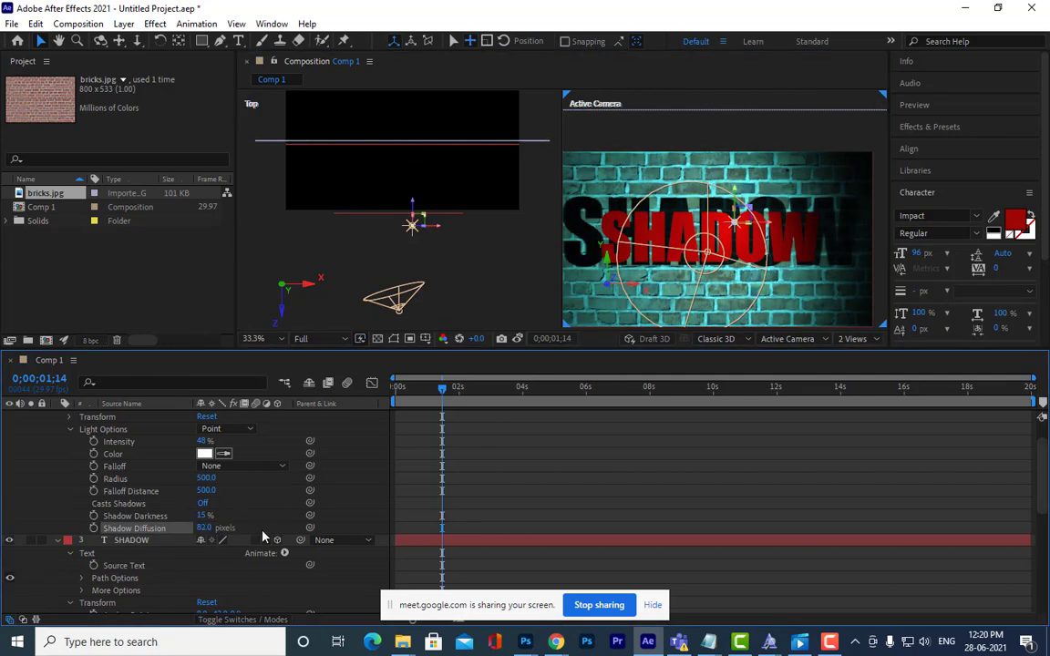
scroll(253, 496, "down", 3)
scroll(253, 497, "up", 3)
scroll(252, 493, "up", 2)
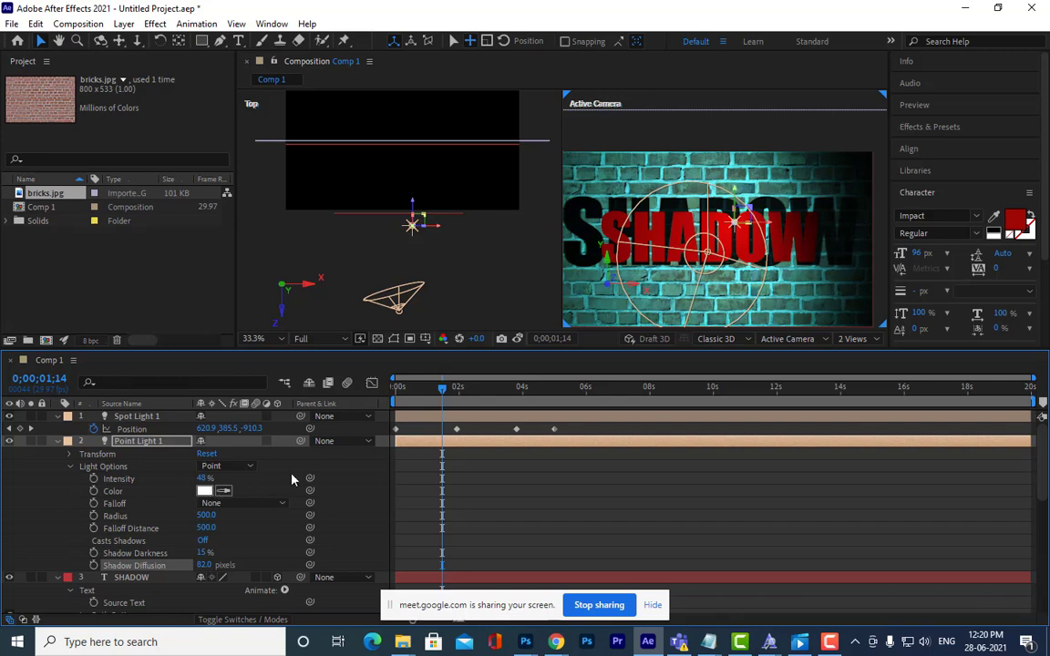
scroll(292, 479, "down", 3)
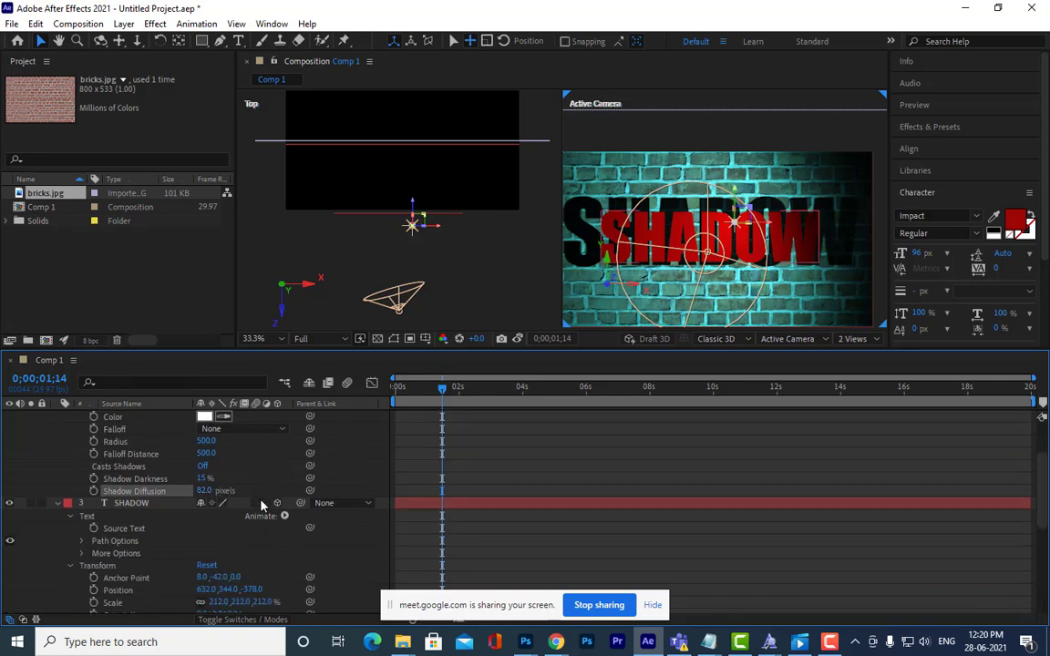
scroll(219, 497, "up", 3)
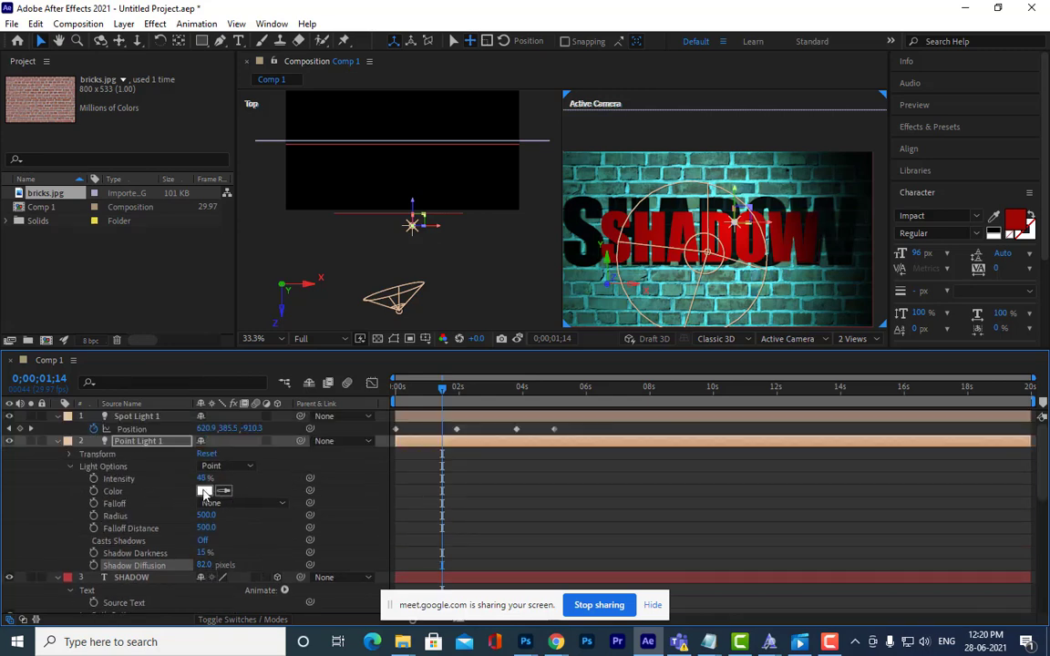
left_click(57, 441)
Step: Expand the spot light's Light Options and adjust its Shadow Darkness, ending at 143%
left_click(58, 418)
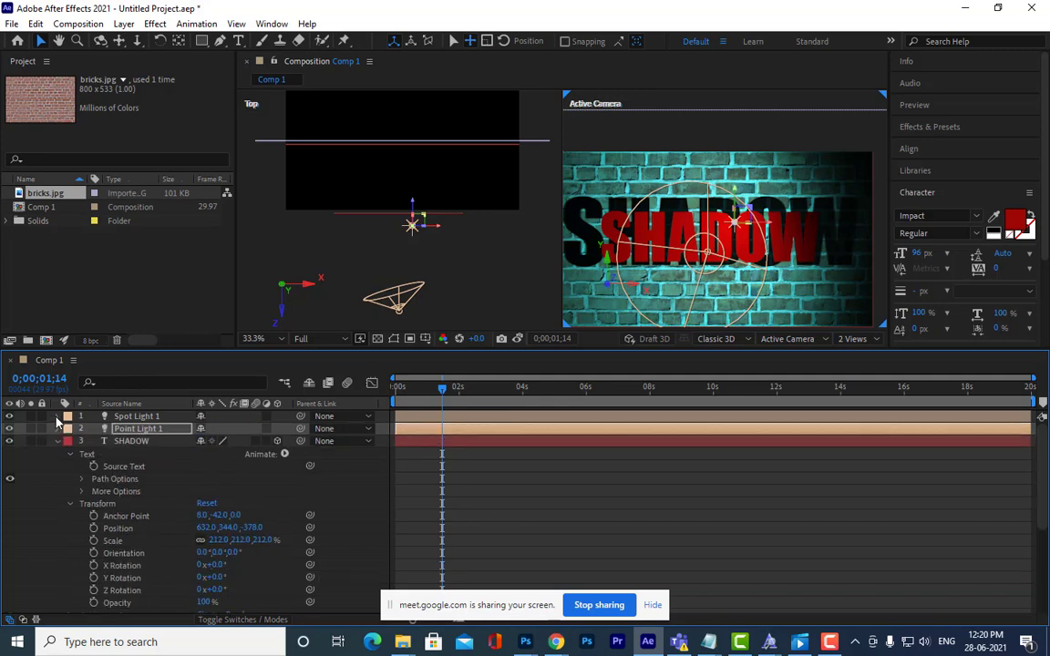
left_click(57, 417)
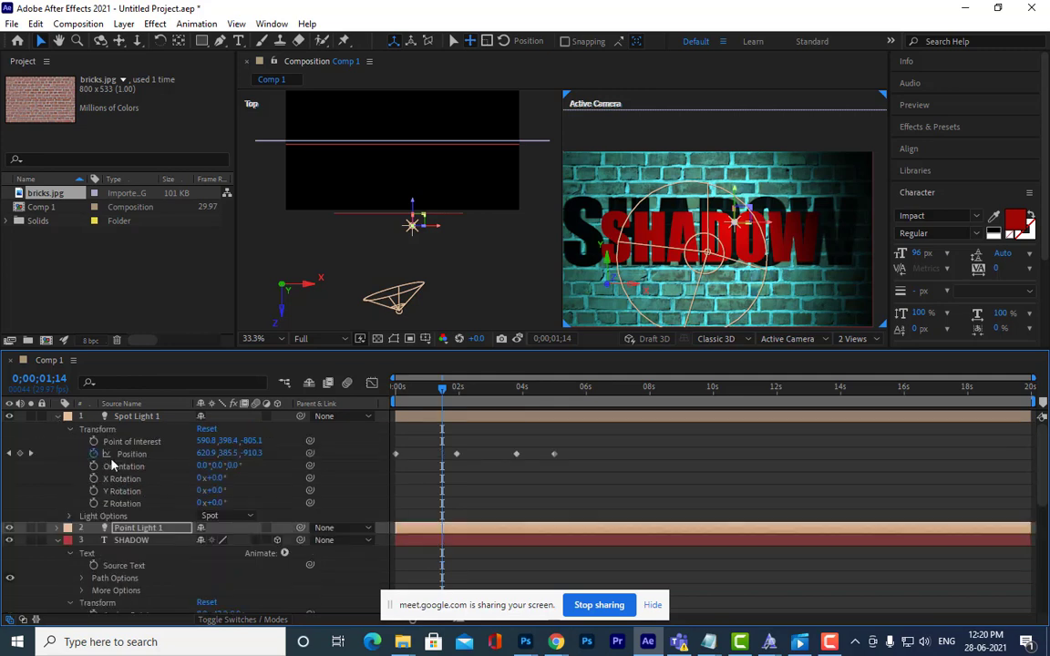
left_click(70, 516)
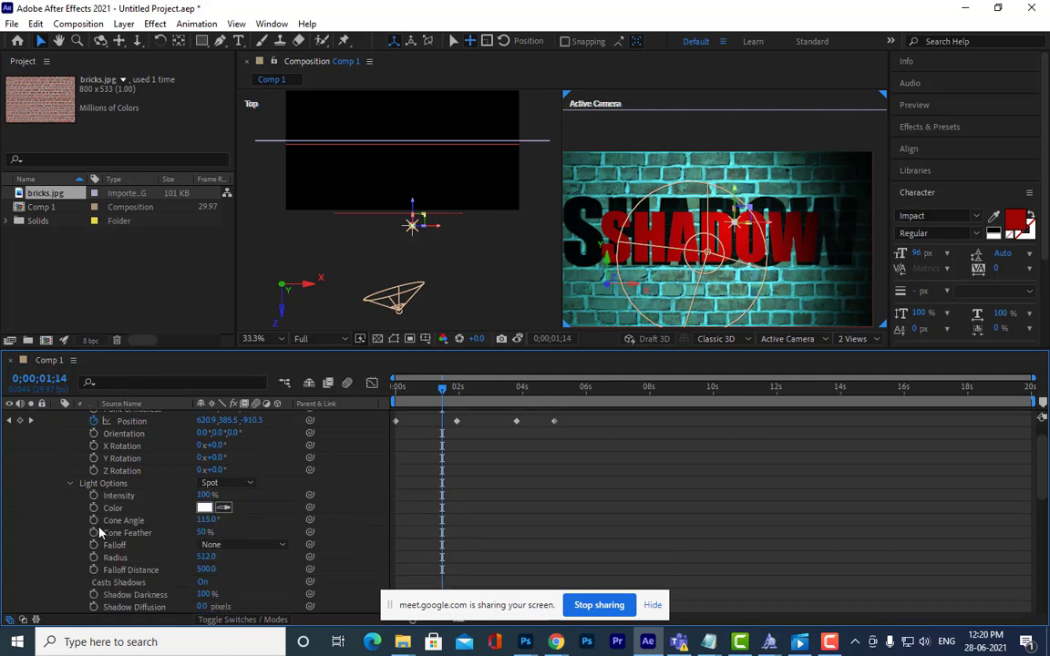
scroll(198, 583, "down", 3)
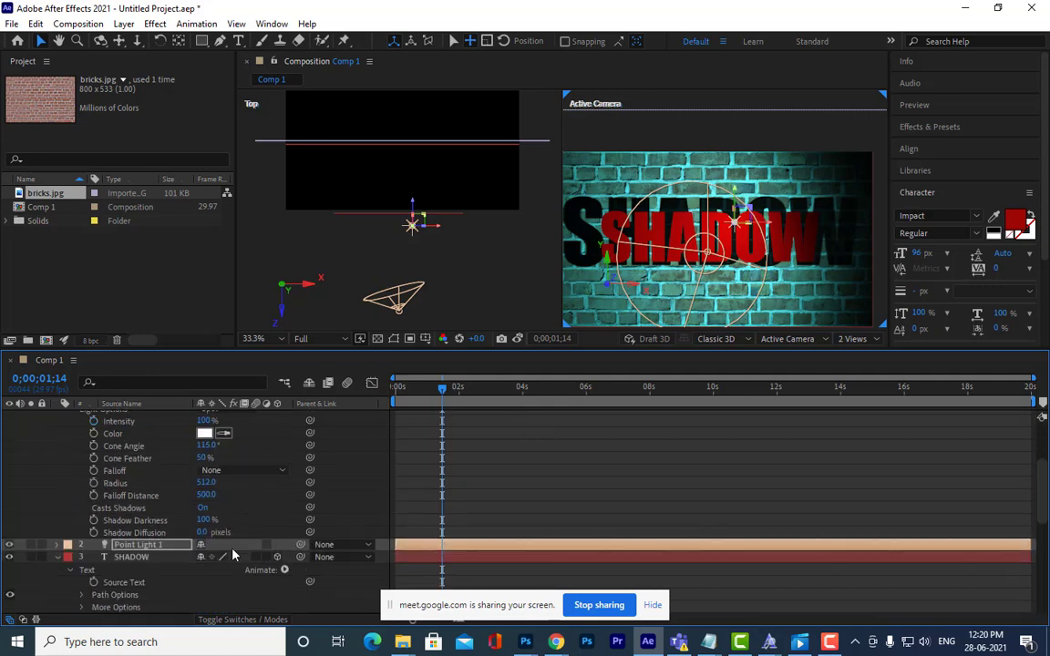
scroll(182, 570, "up", 2)
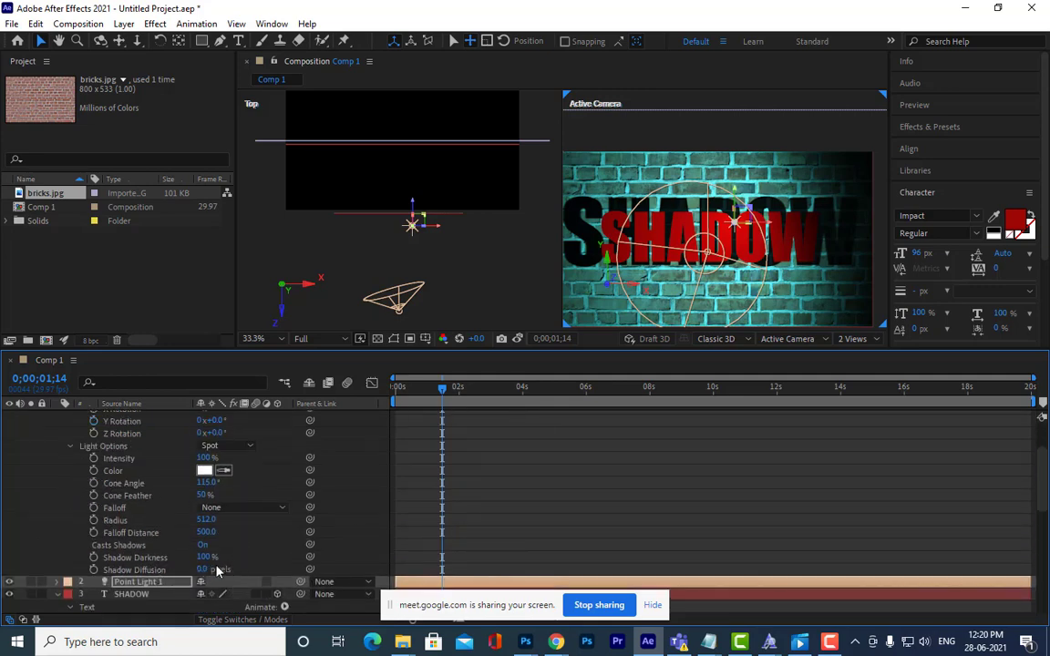
left_click_drag(204, 556, 168, 557)
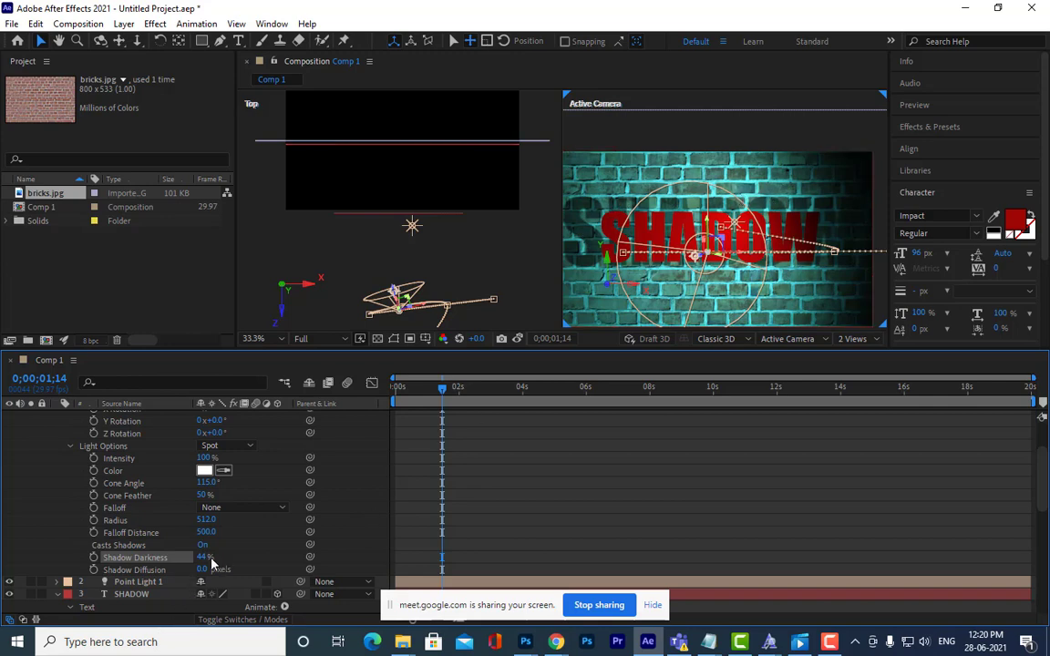
left_click_drag(204, 557, 282, 557)
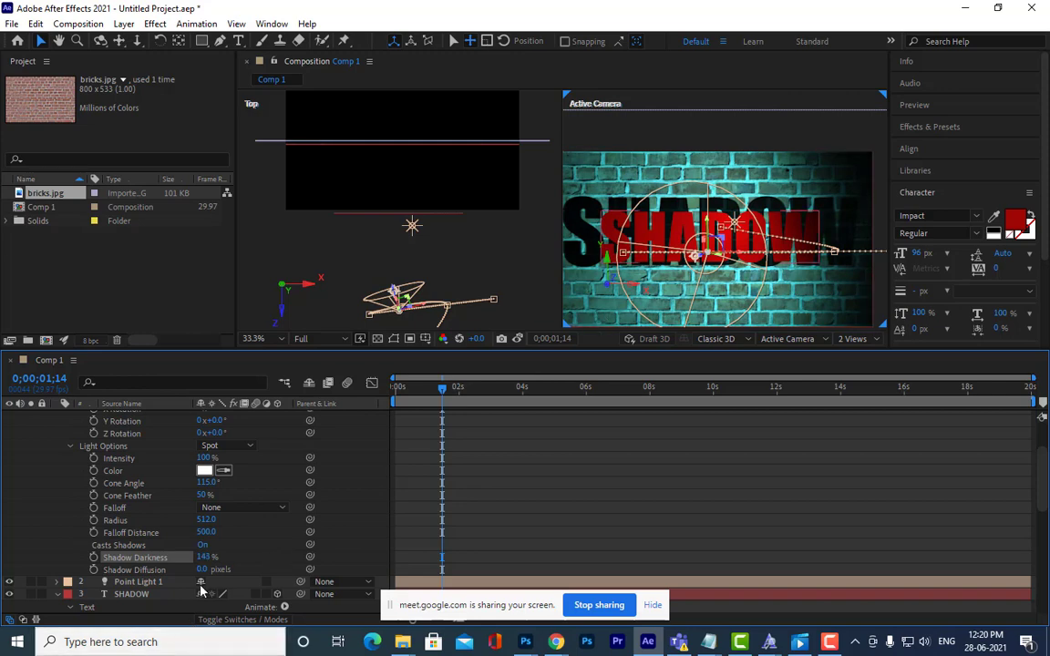
Step: Adjust the spot light's Shadow Diffusion to soften the text's shadow edges, ending at 8 pixels
left_click_drag(202, 569, 239, 568)
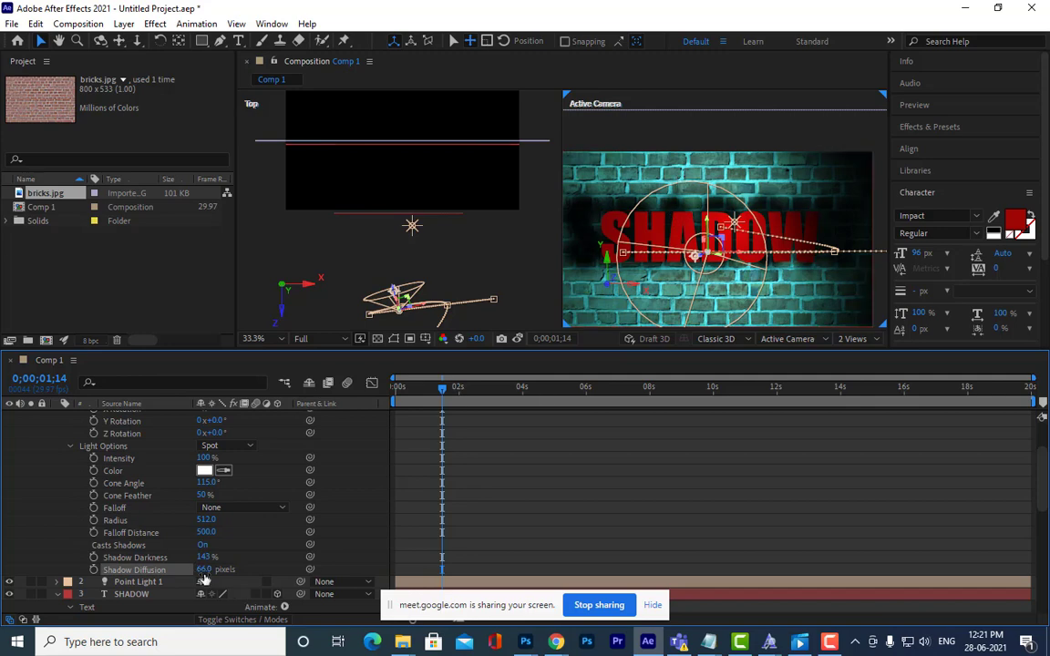
left_click_drag(200, 569, 165, 572)
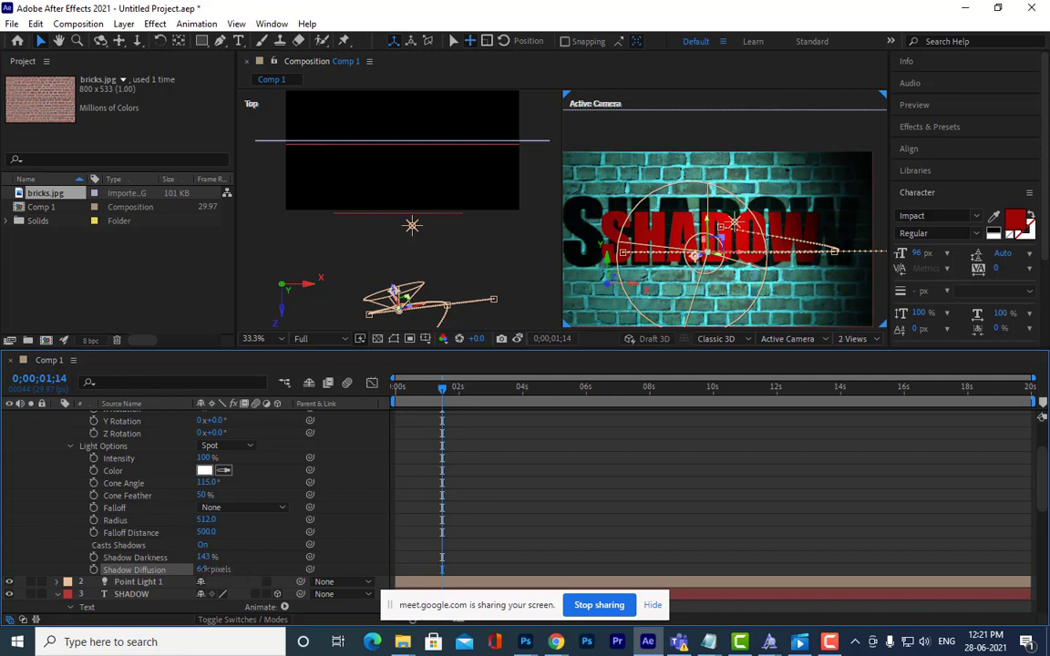
left_click_drag(200, 569, 203, 571)
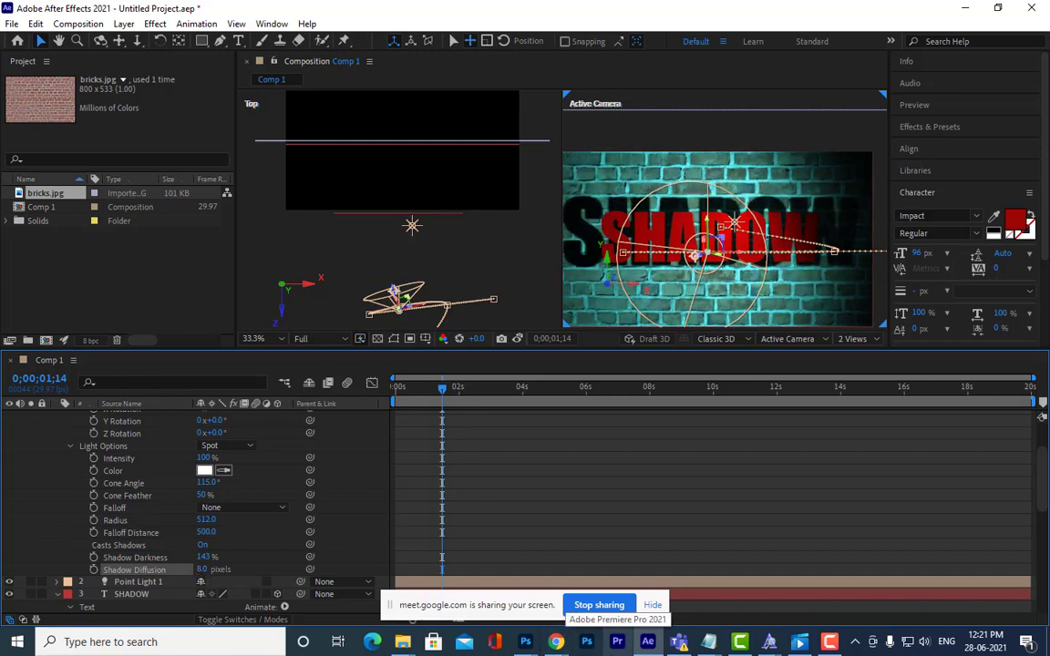
left_click(238, 508)
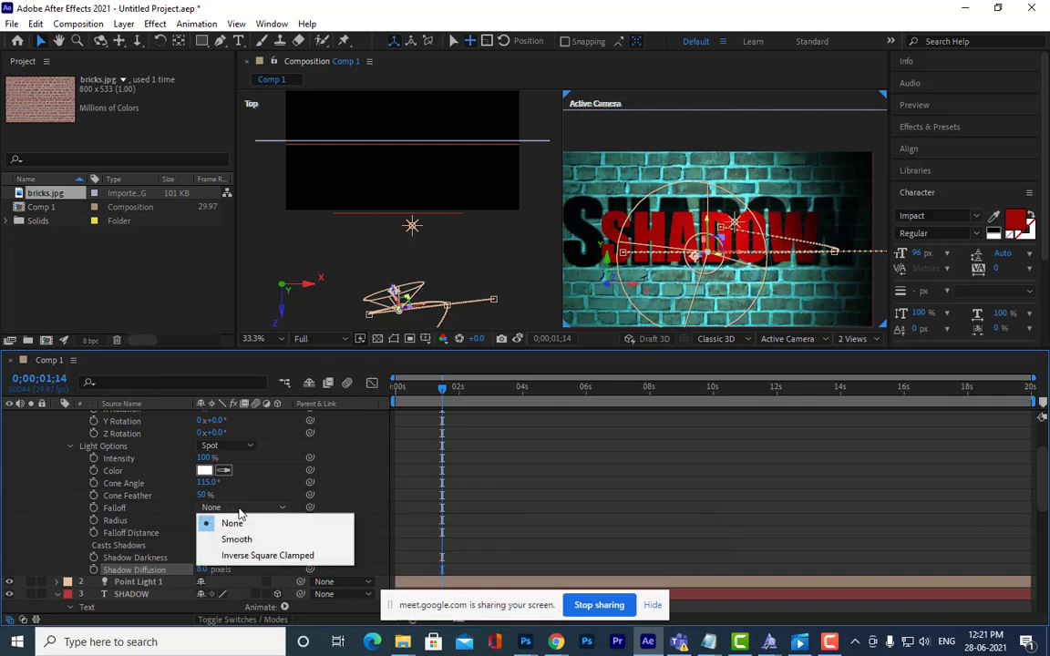
left_click(309, 492)
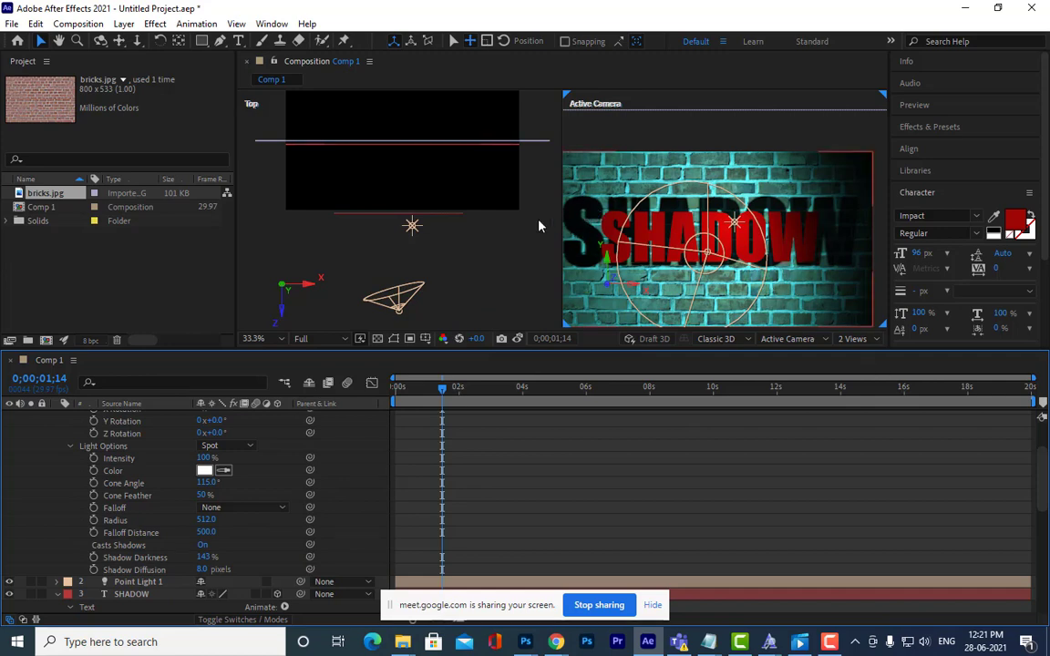
Step: Try a much higher Shadow Diffusion on the spot light, then set it to 0 pixels for hard shadow edges
scroll(215, 545, "down", 2)
scroll(215, 545, "up", 1)
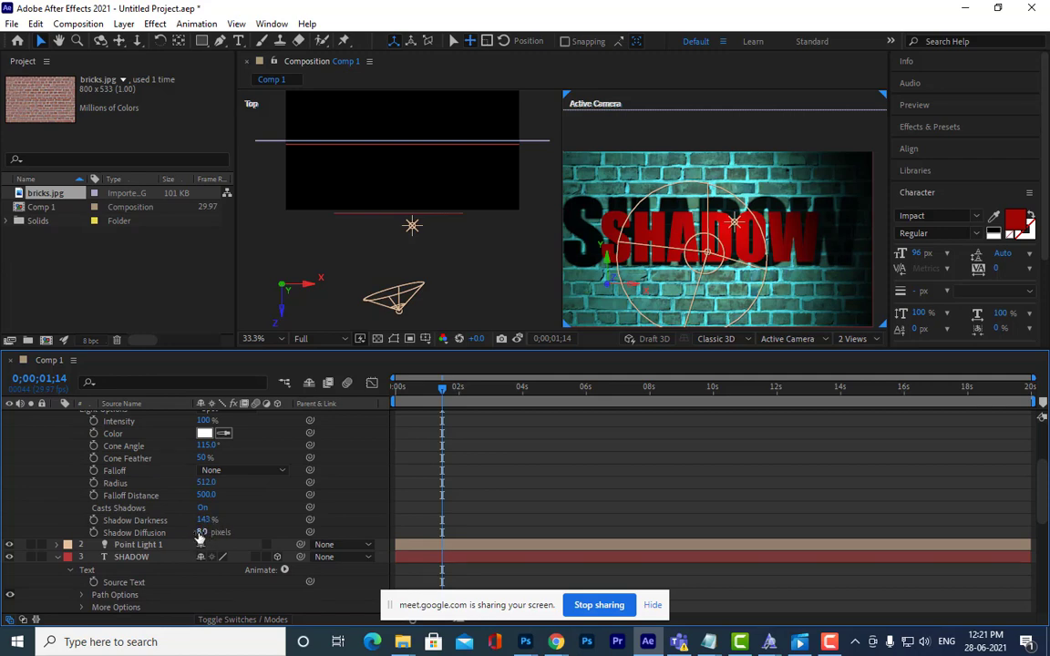
left_click_drag(201, 537, 241, 533)
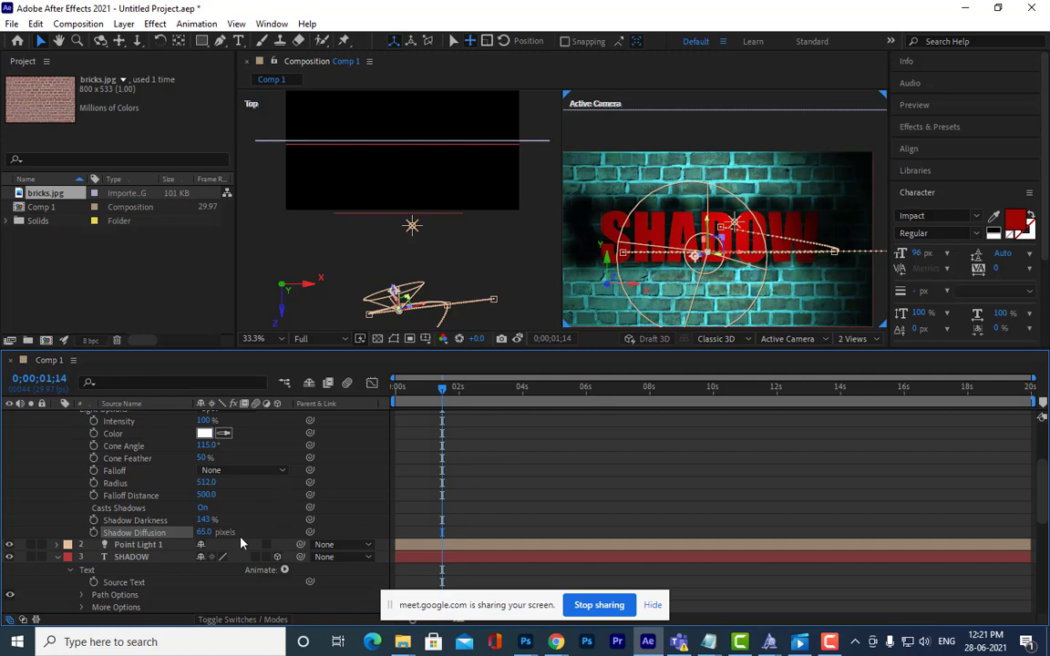
type("0")
key("Return")
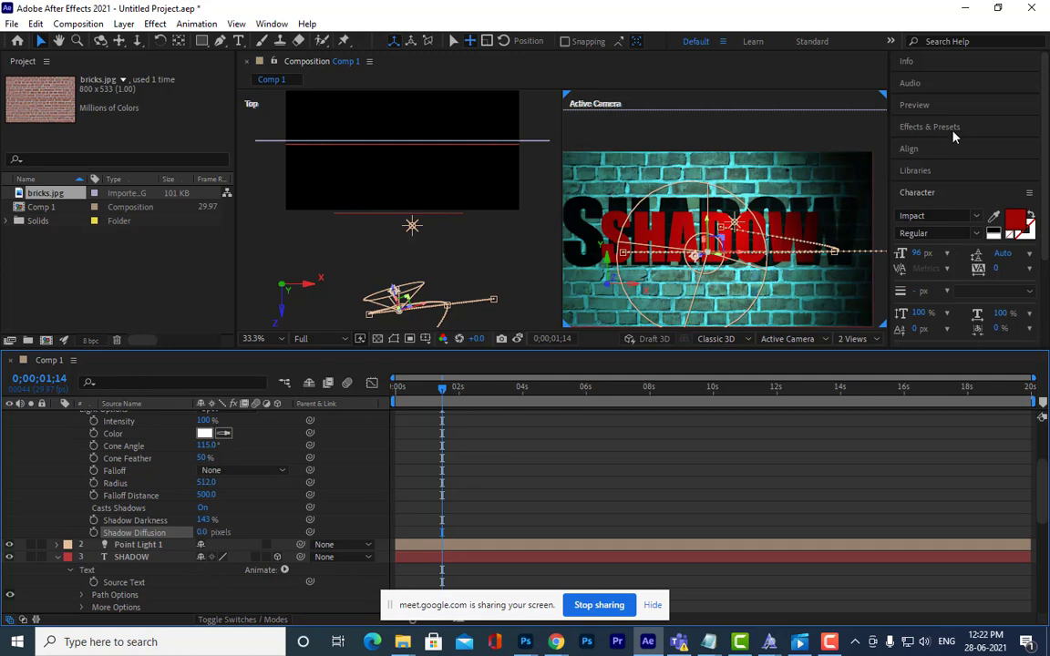
Step: Preview the moving shadow from 0;00;00;00 and collapse the properties of the spot light and the SHADOW text layer
scroll(132, 495, "up", 3)
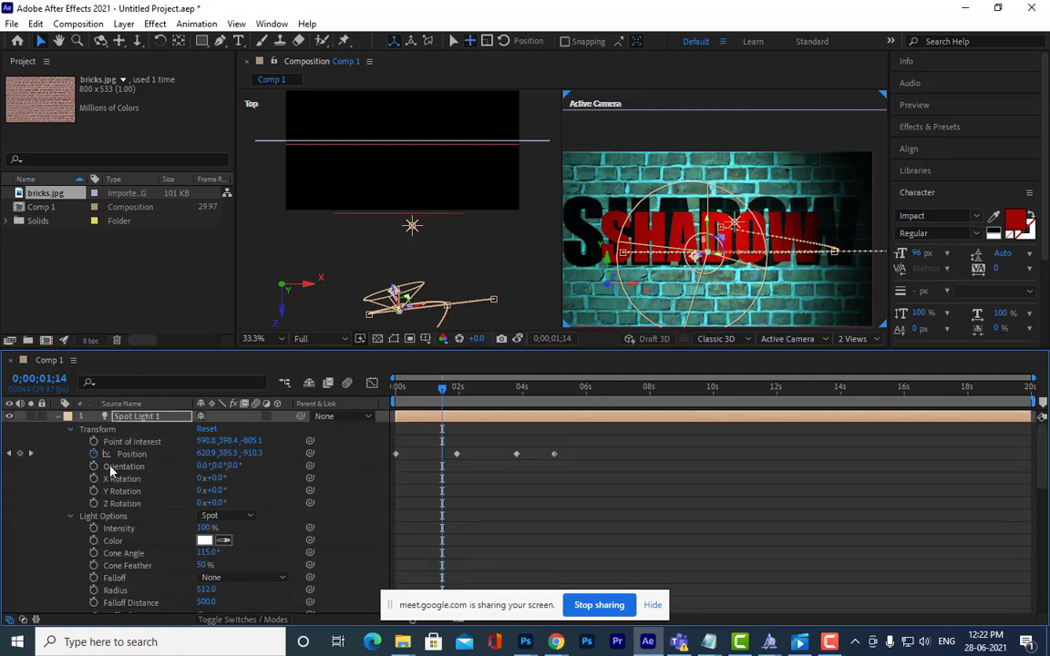
left_click(57, 416)
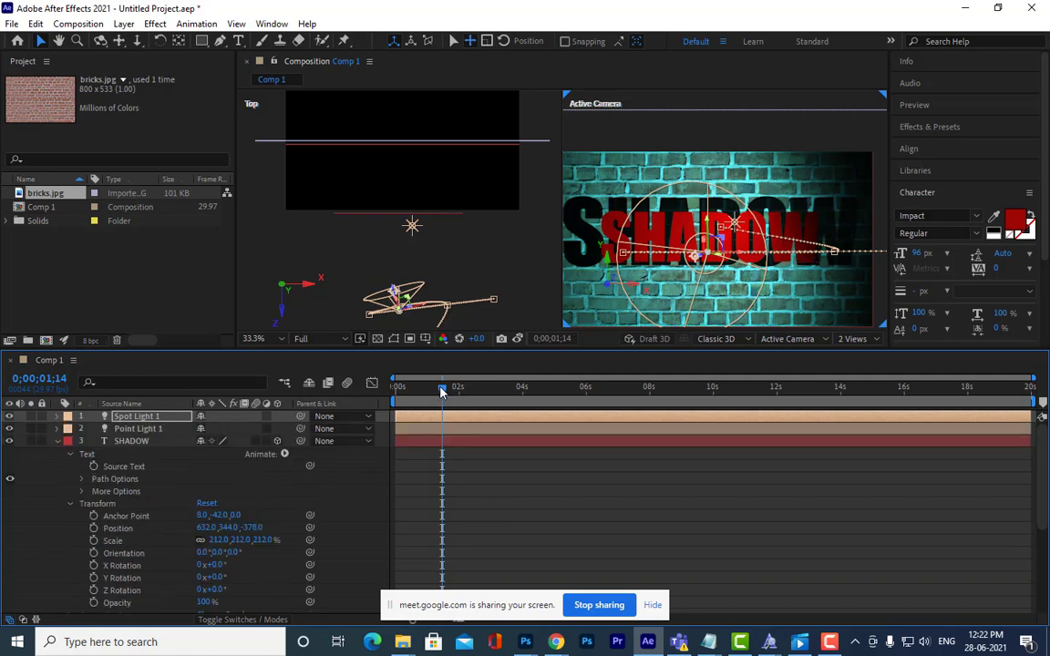
left_click_drag(442, 390, 396, 390)
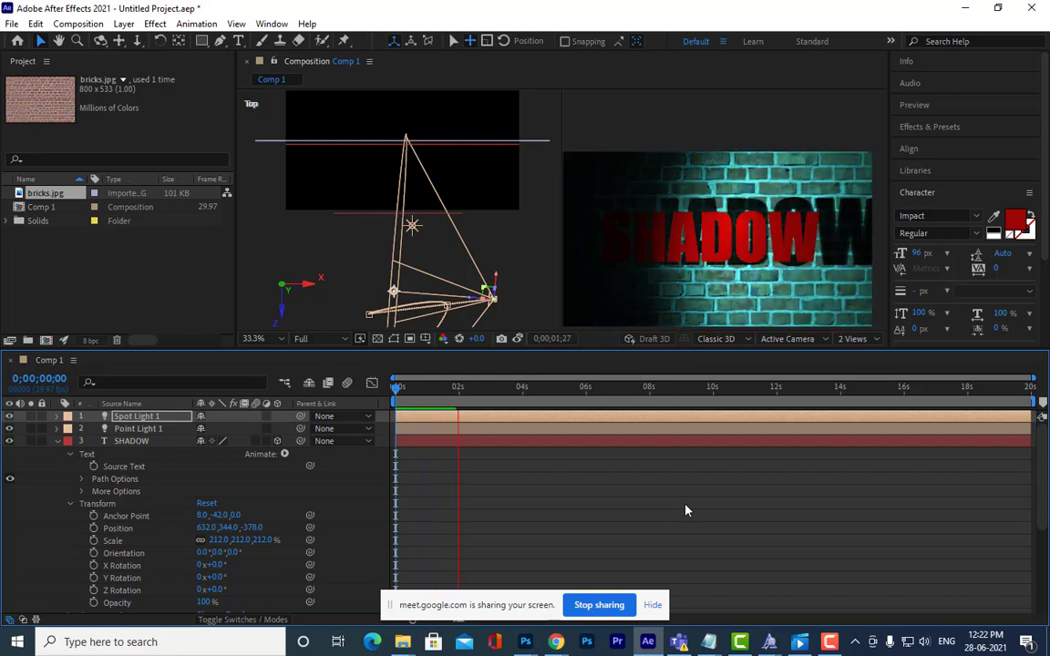
key("space")
left_click_drag(425, 392, 405, 398)
left_click(57, 442)
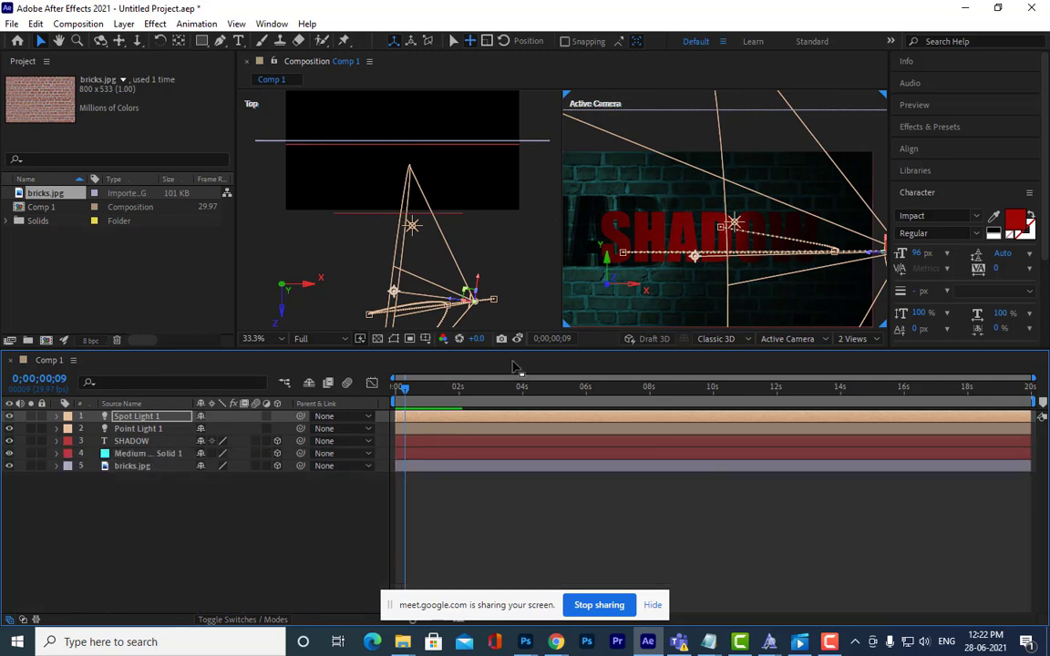
Step: At 0;00;00;00, add a one-node camera named Camera 1 with a 75 mm focal length
left_click_drag(405, 391, 392, 392)
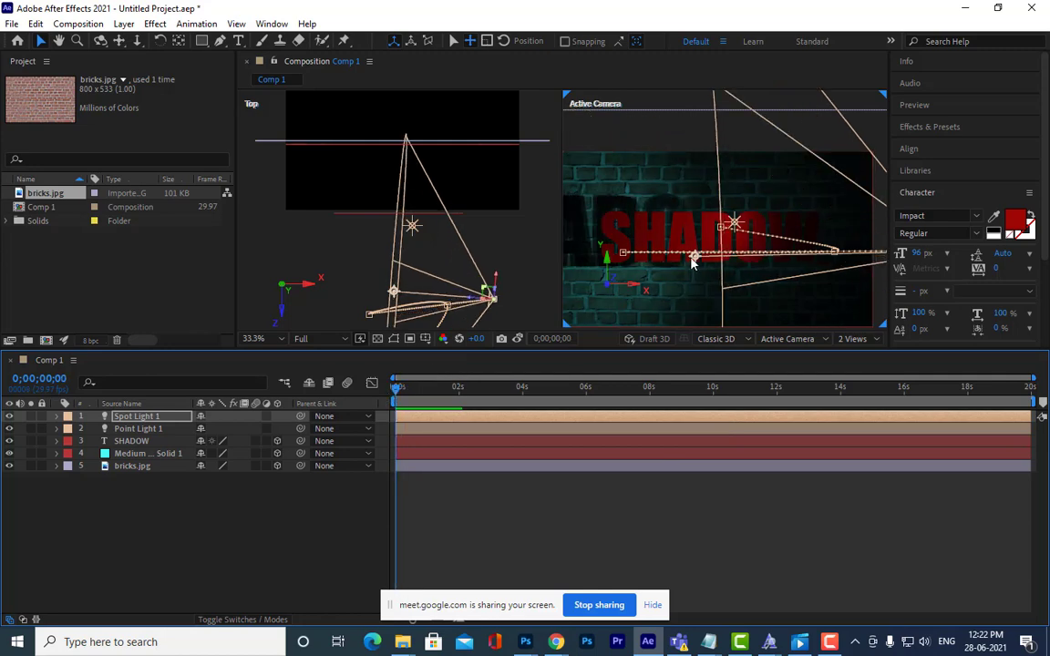
right_click(192, 500)
mouse_move(314, 339)
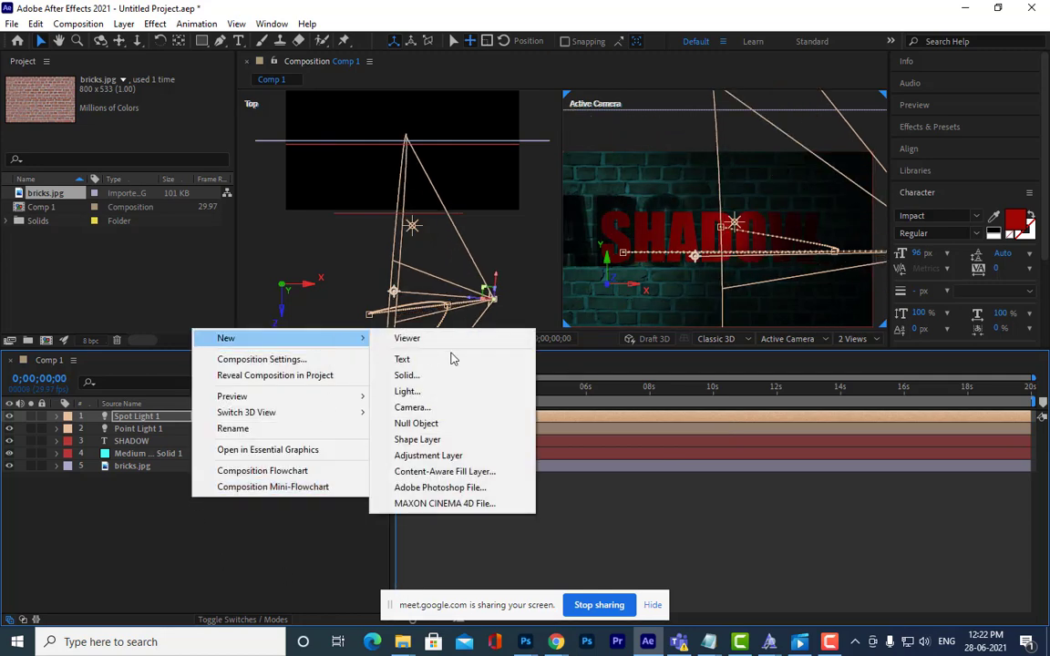
left_click(458, 409)
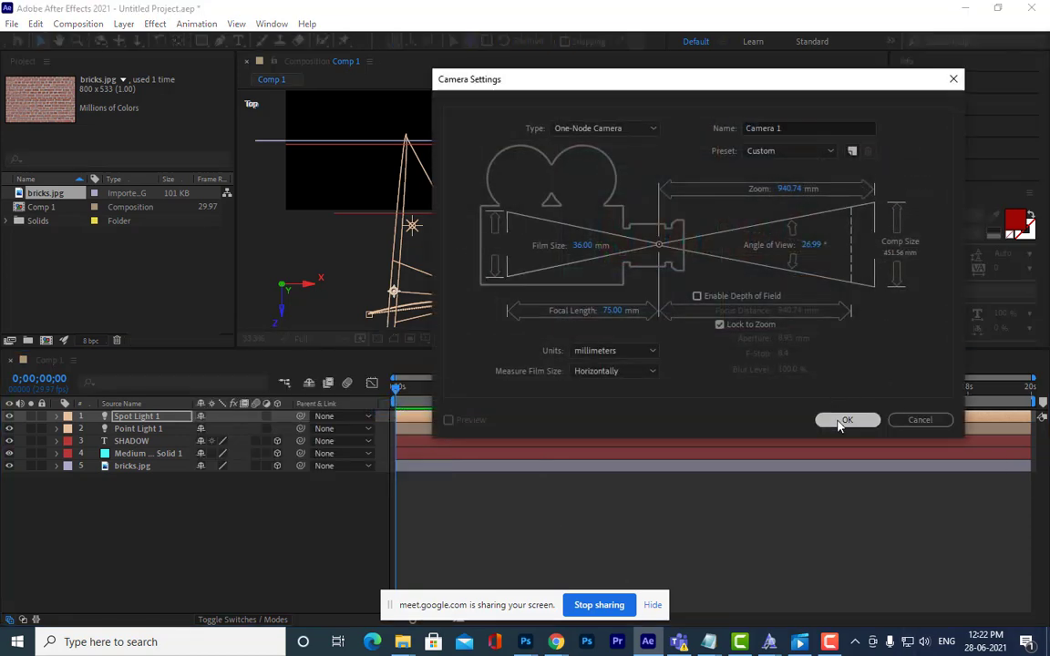
left_click(840, 419)
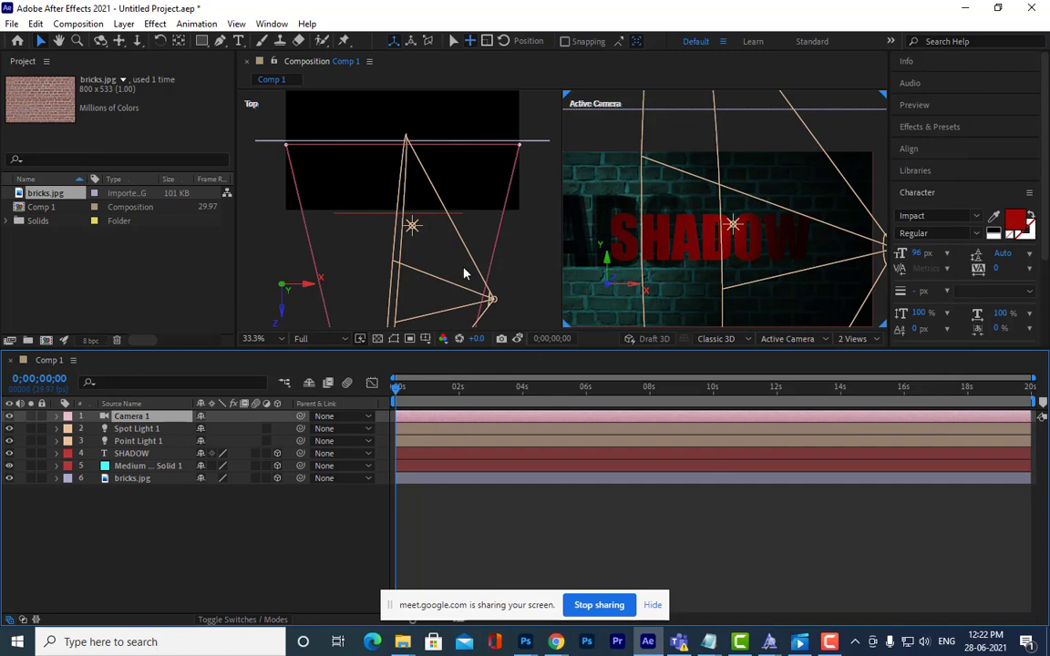
Step: Move Camera 1 forward along its Z axis in the Top view, closer to the SHADOW text
scroll(467, 274, "down", 3)
key("h")
left_click_drag(476, 263, 473, 210)
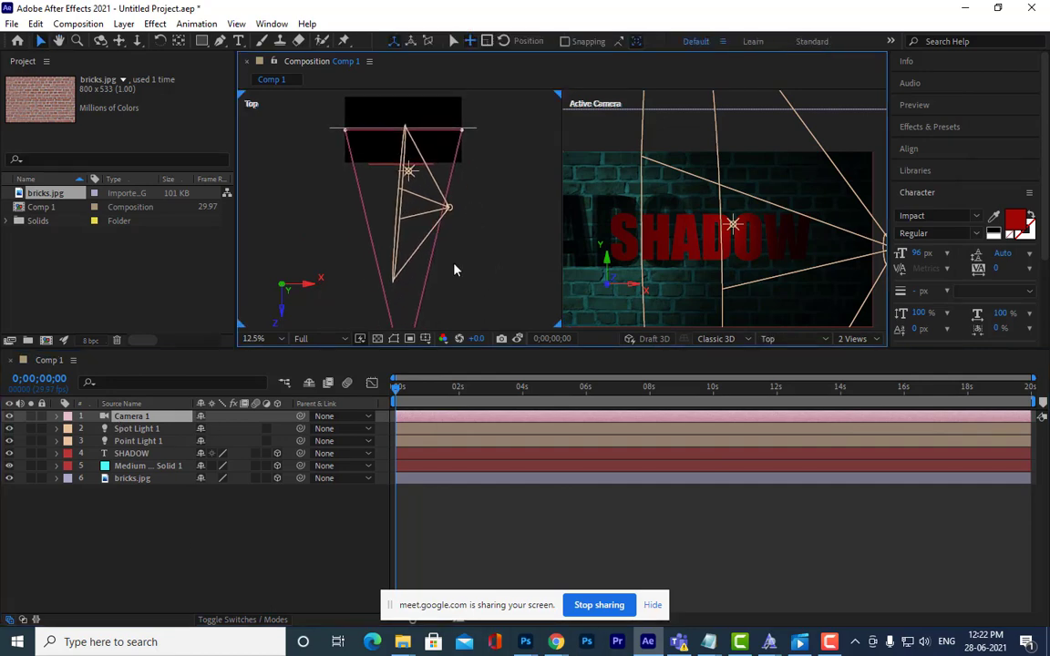
left_click_drag(452, 262, 460, 210)
key("v")
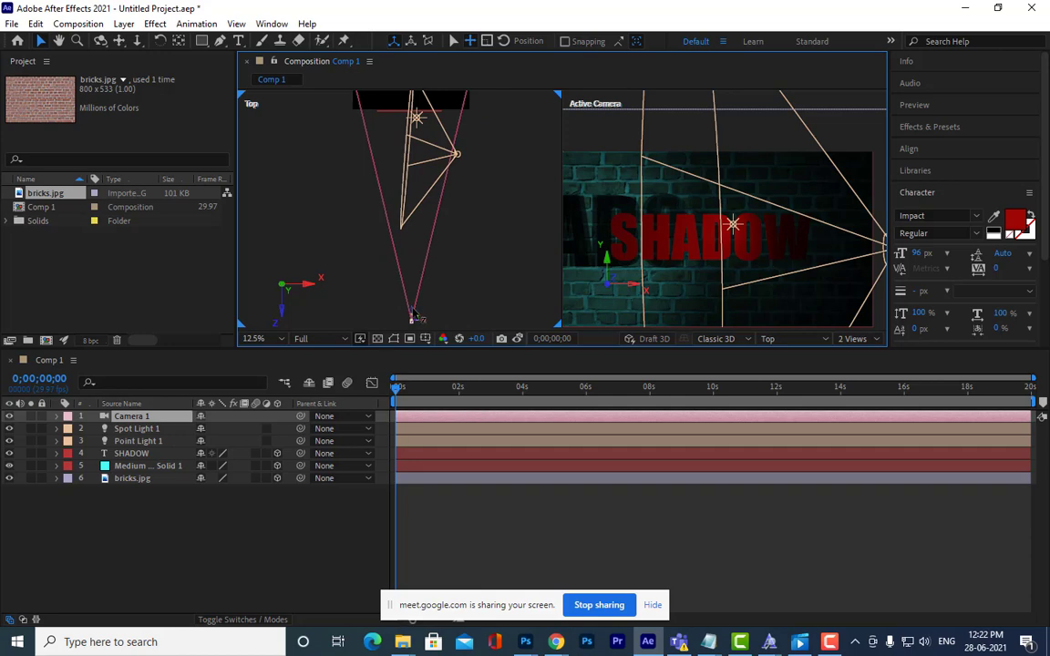
left_click_drag(412, 317, 429, 248)
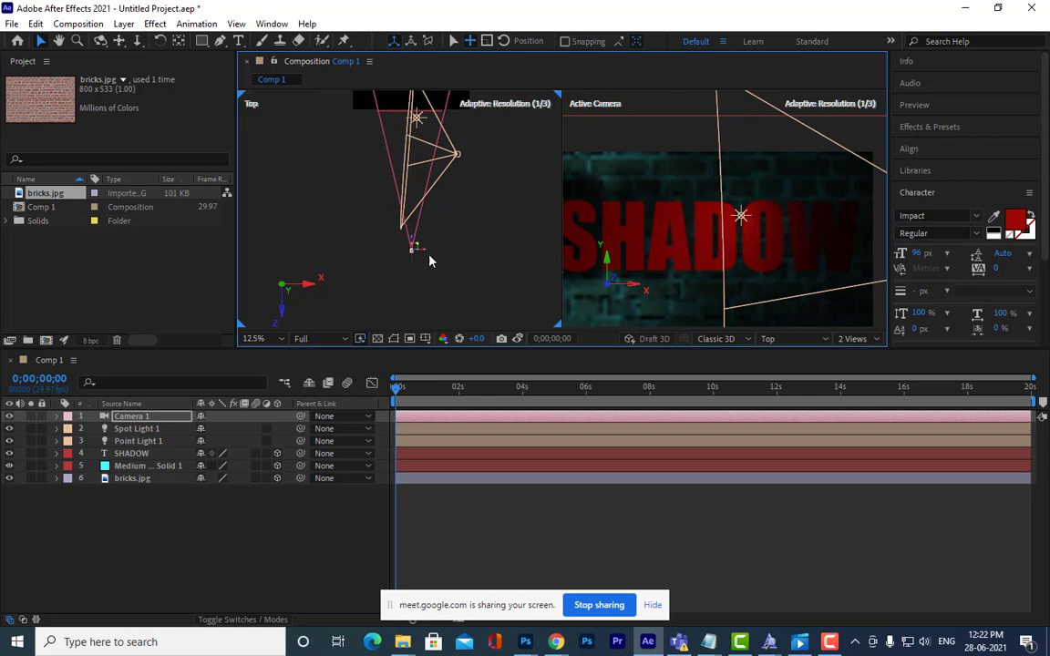
Step: Shift Camera 1 along its X axis to the text's right side and set its Y Rotation to -12°
key("r")
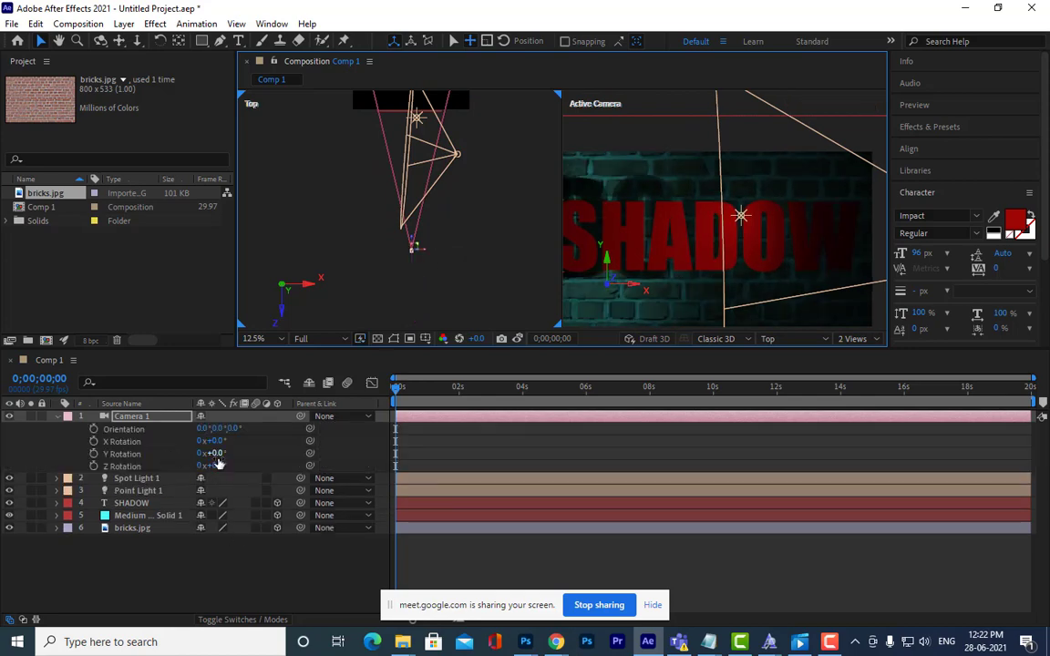
mouse_move(211, 453)
left_mouse_down()
mouse_move(223, 453)
mouse_move(213, 453)
left_mouse_up()
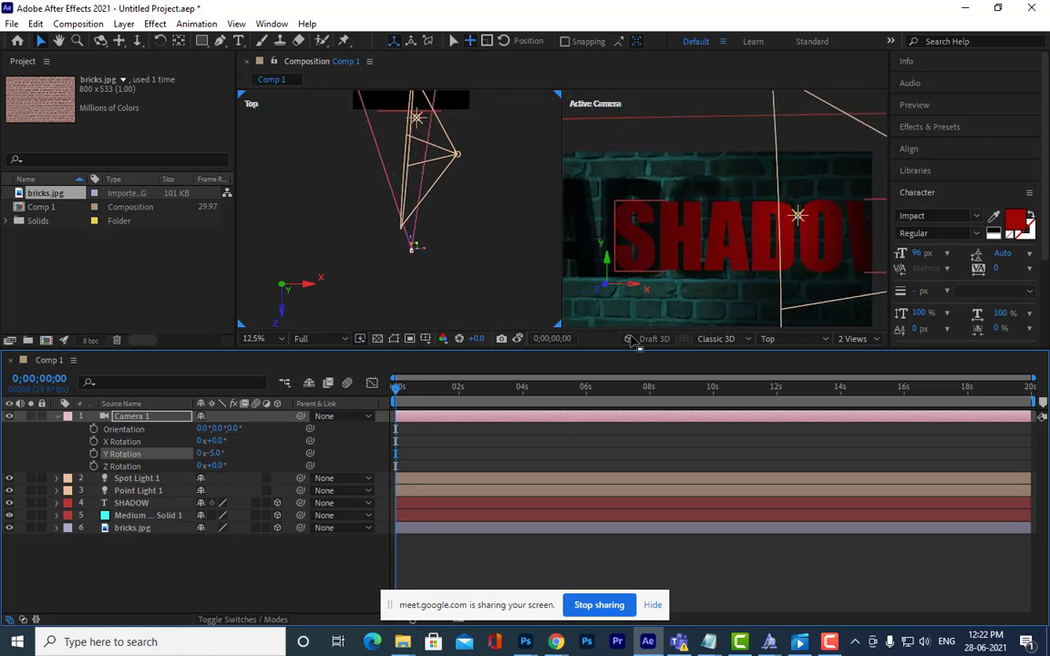
left_click_drag(429, 200, 469, 263)
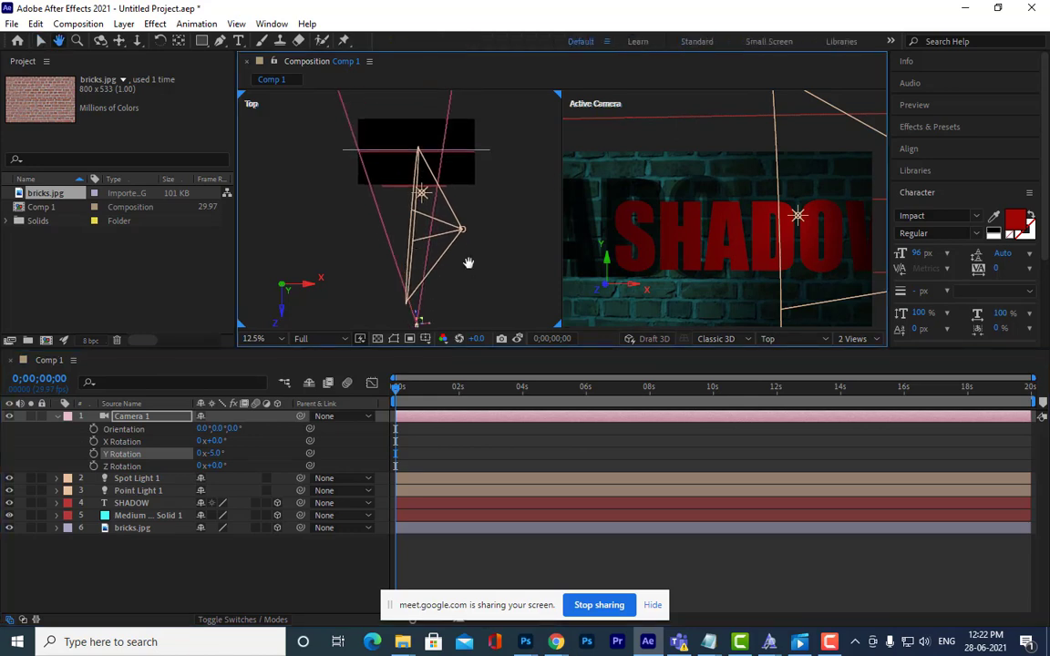
left_click_drag(419, 321, 468, 324)
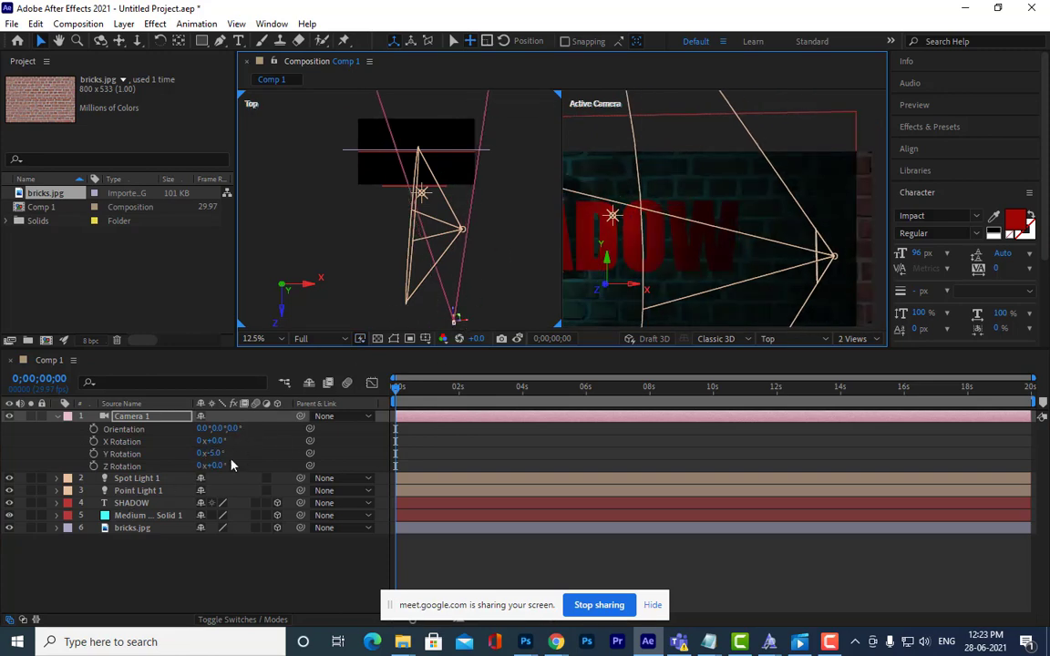
mouse_move(217, 460)
left_mouse_down()
mouse_move(206, 460)
mouse_move(216, 453)
left_mouse_up()
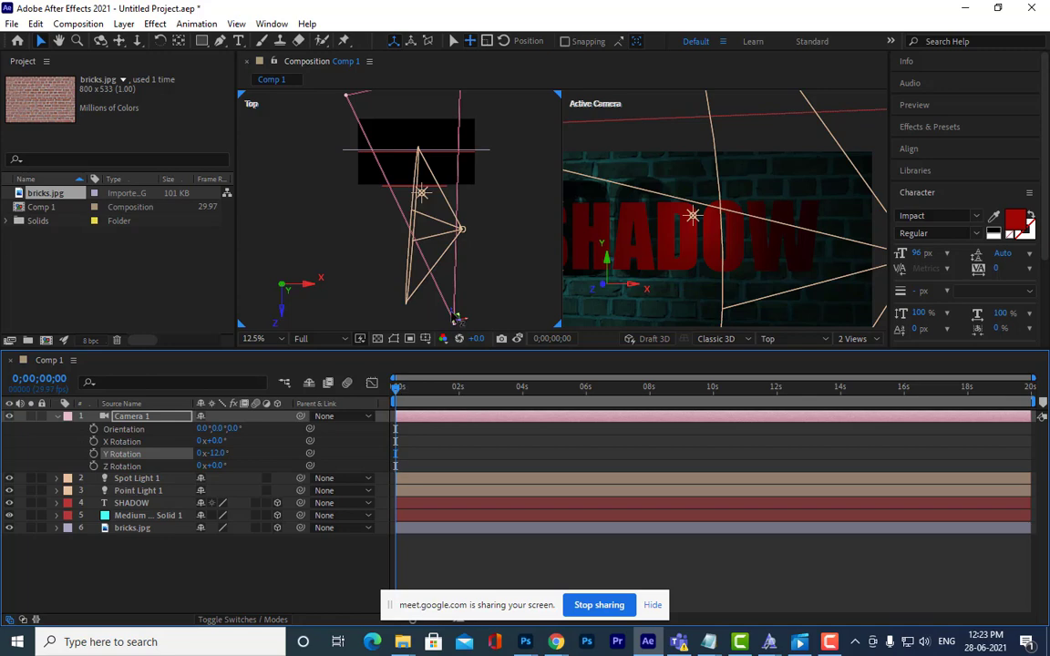
Step: Enable keyframing at 0;00;00;00 for the camera's Orientation, X Rotation, Y Rotation and Z Rotation
left_click(92, 429)
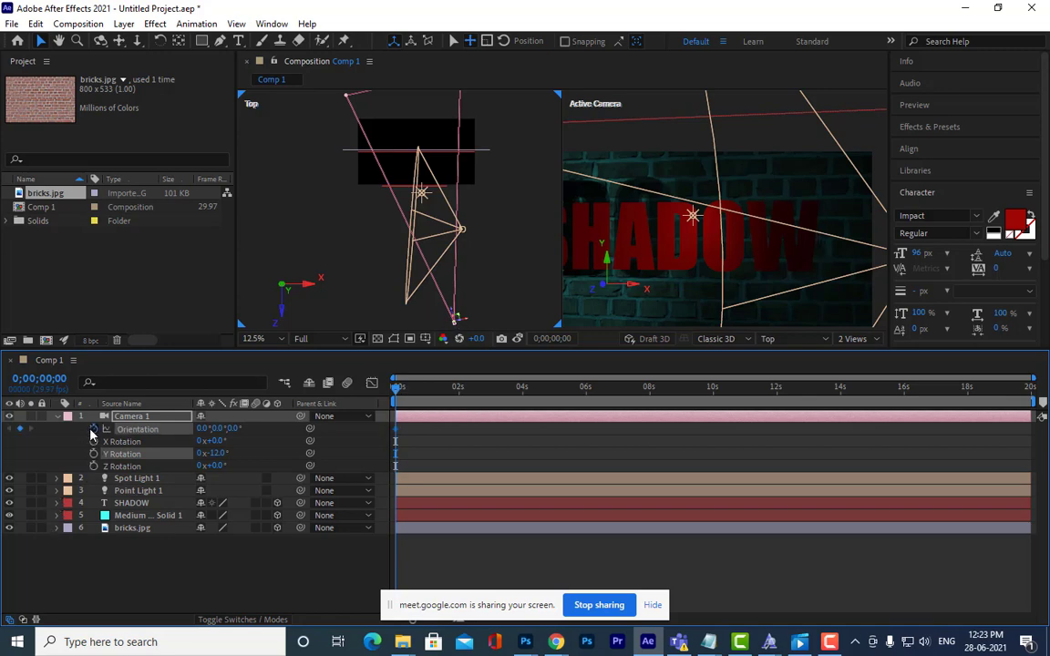
left_click(93, 441)
left_click(93, 453)
left_click(93, 466)
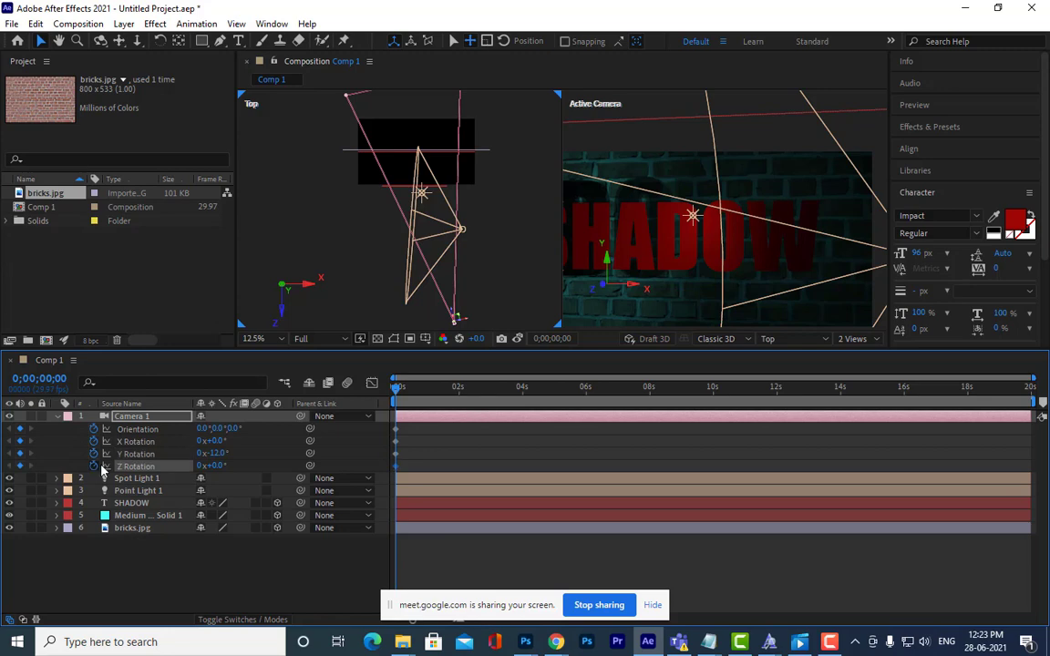
Step: At 0;00;01;15, move the camera closer to the wall and slightly right, and set its Y Rotation keyframe to -3°
left_click(446, 392)
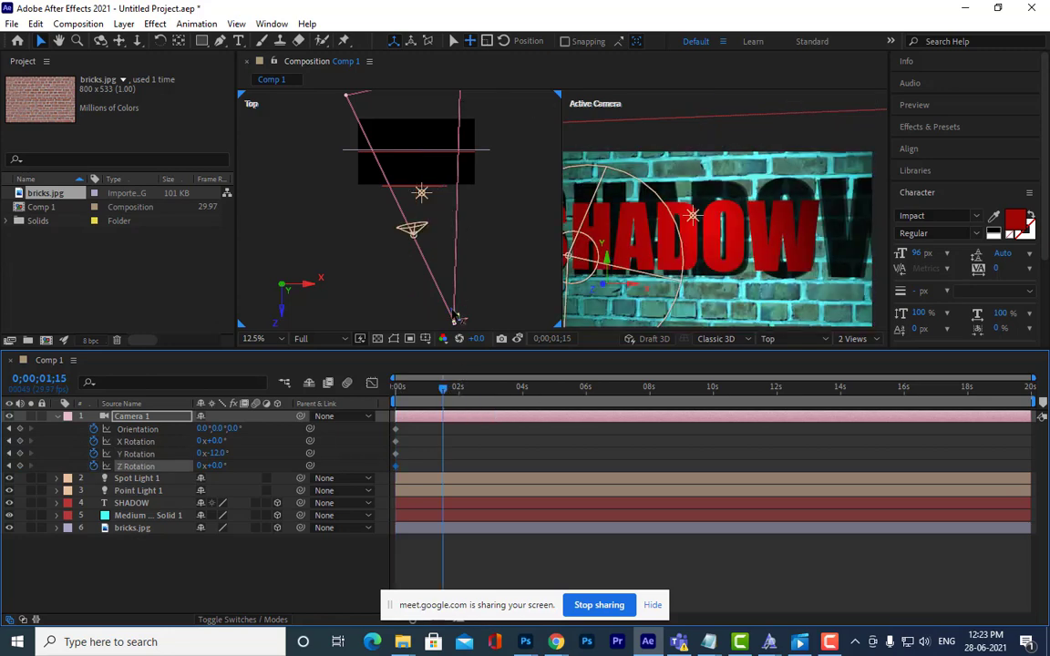
left_click_drag(456, 318, 448, 288)
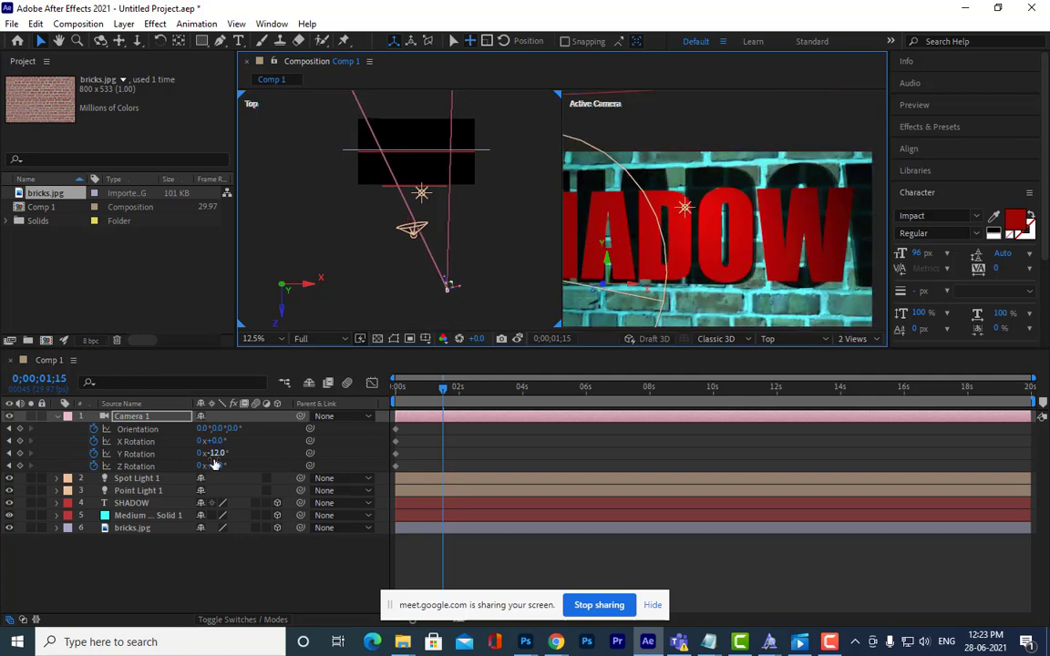
mouse_move(212, 453)
left_mouse_down()
mouse_move(203, 453)
mouse_move(212, 452)
left_mouse_up()
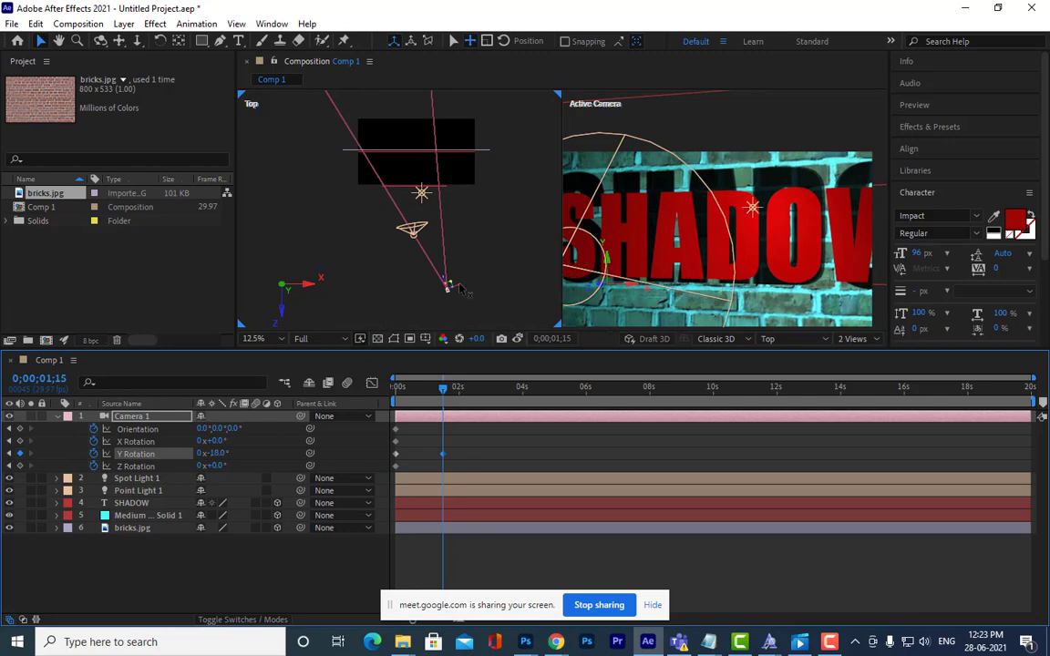
left_click_drag(460, 290, 470, 287)
mouse_move(443, 393)
left_mouse_down()
mouse_move(400, 395)
mouse_move(448, 395)
left_mouse_up()
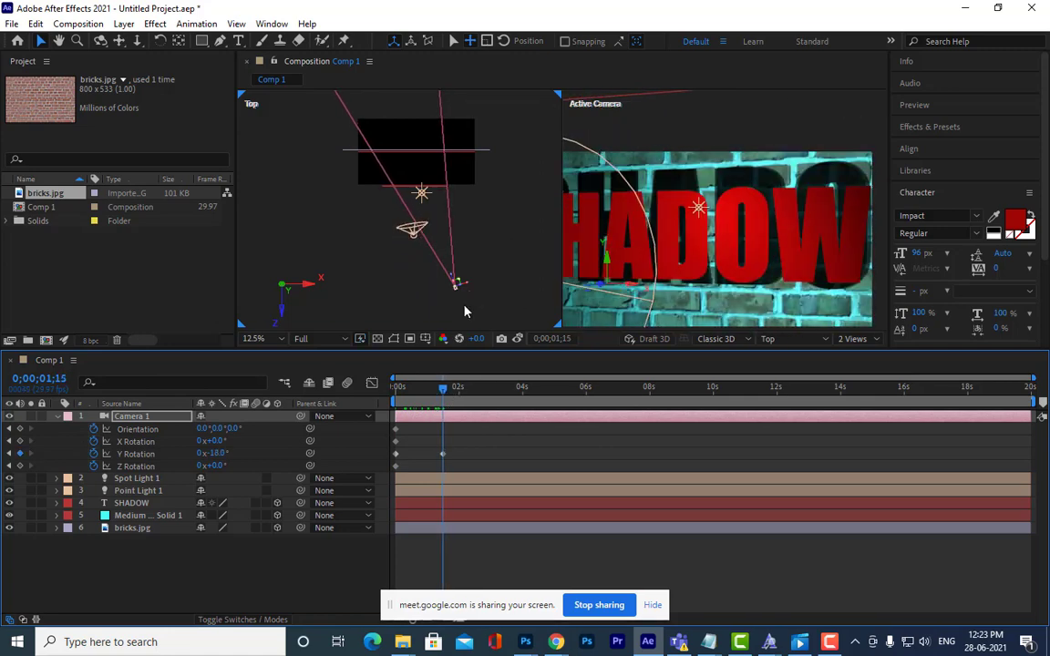
left_click_drag(216, 454, 228, 453)
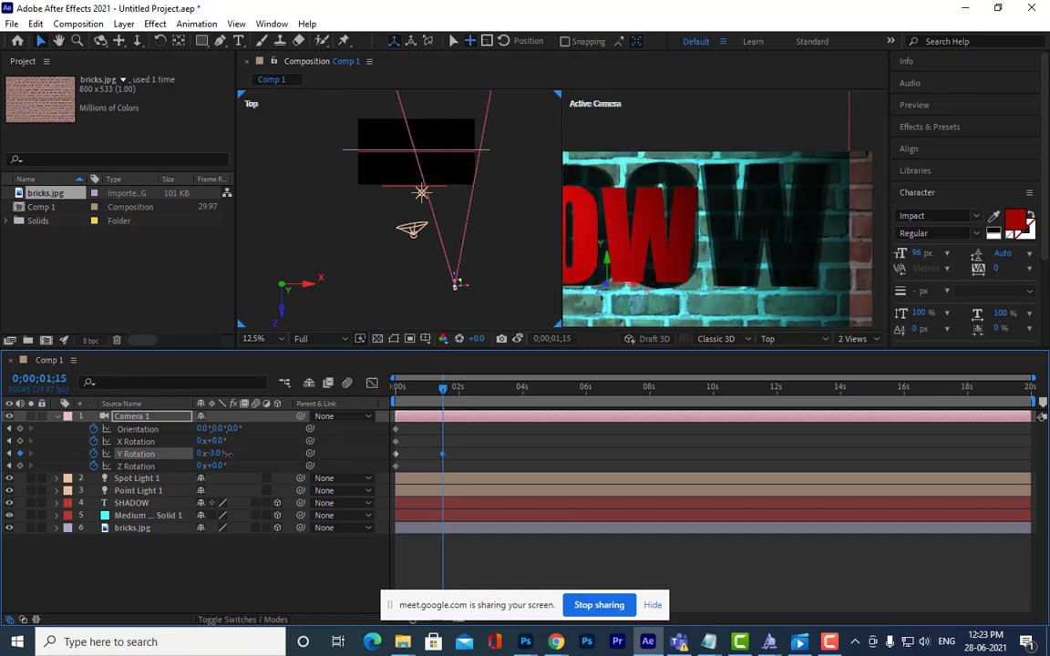
Step: At 0;00;02;15, move the camera back and to the left in the Top view to frame the whole SHADOW text
left_click(475, 399)
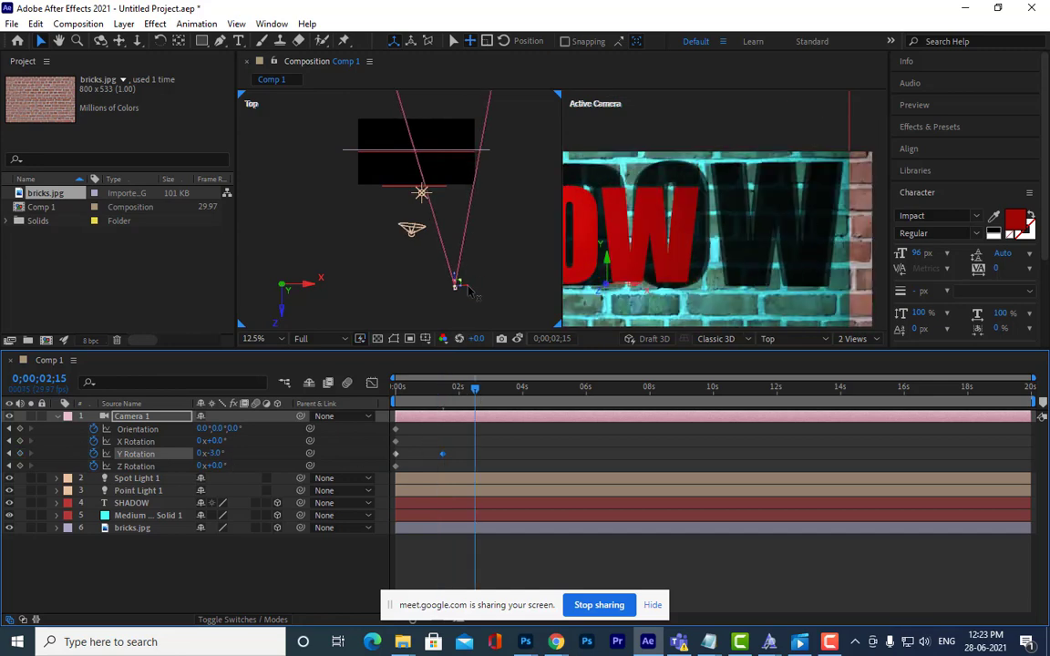
left_click_drag(465, 289, 443, 333)
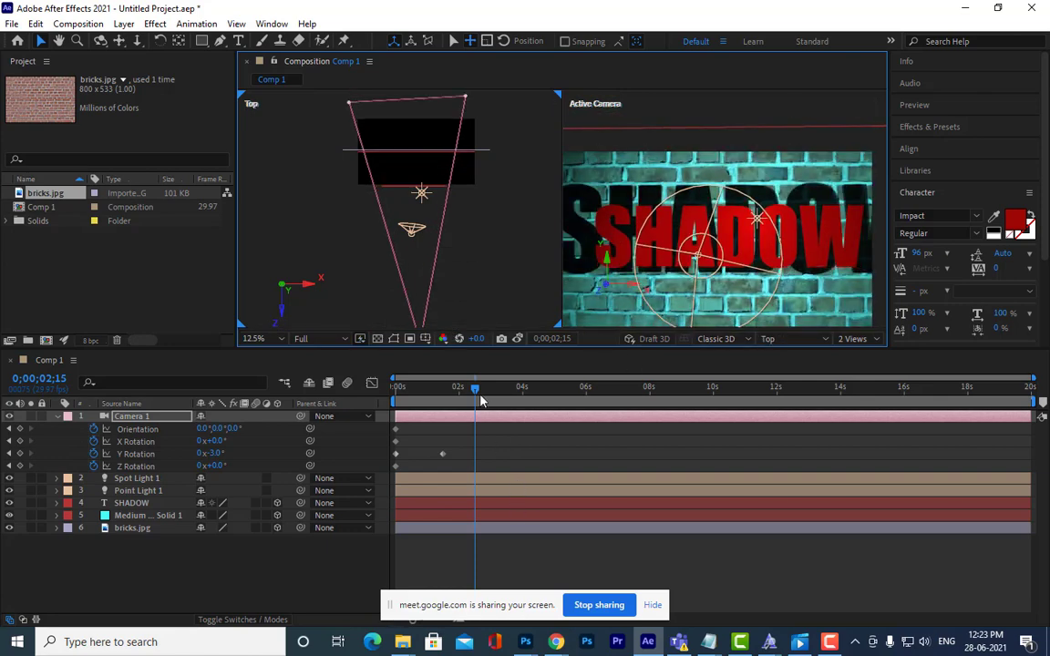
Step: Preview the camera rotation and moving shadow from the start, collapse the camera's properties and select the bricks.jpg layer
key("Home")
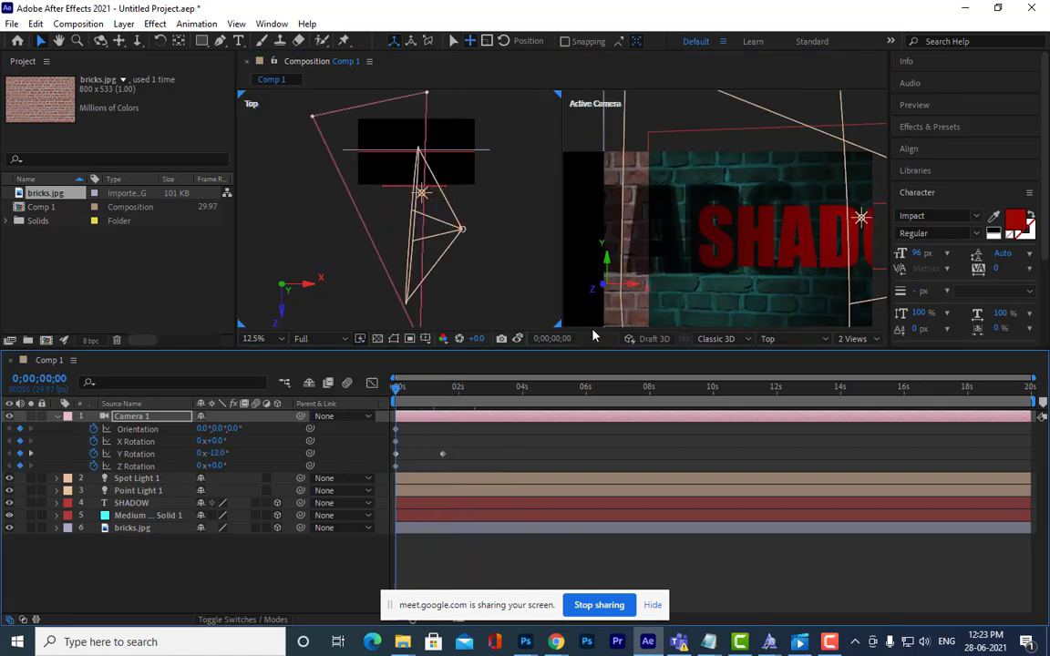
key("space")
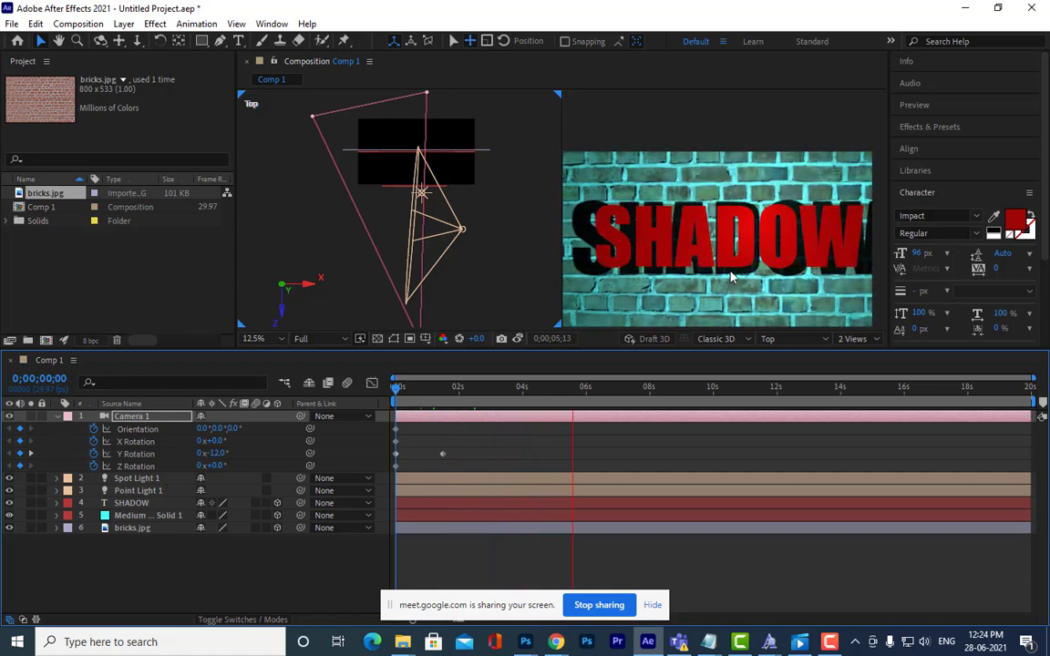
key("space")
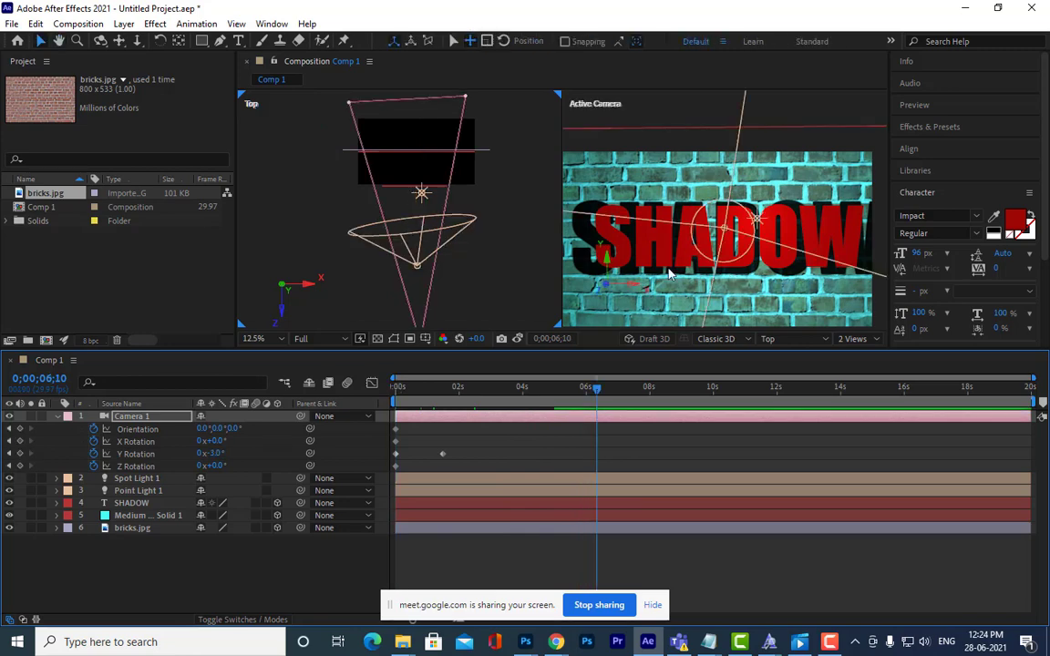
left_click(57, 421)
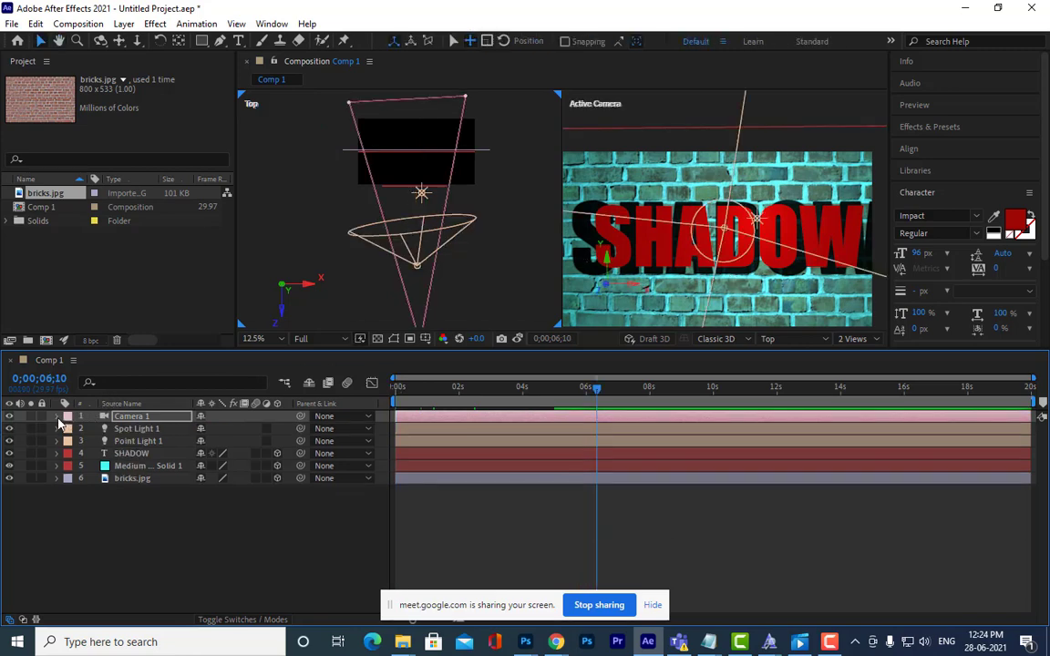
left_click(716, 112)
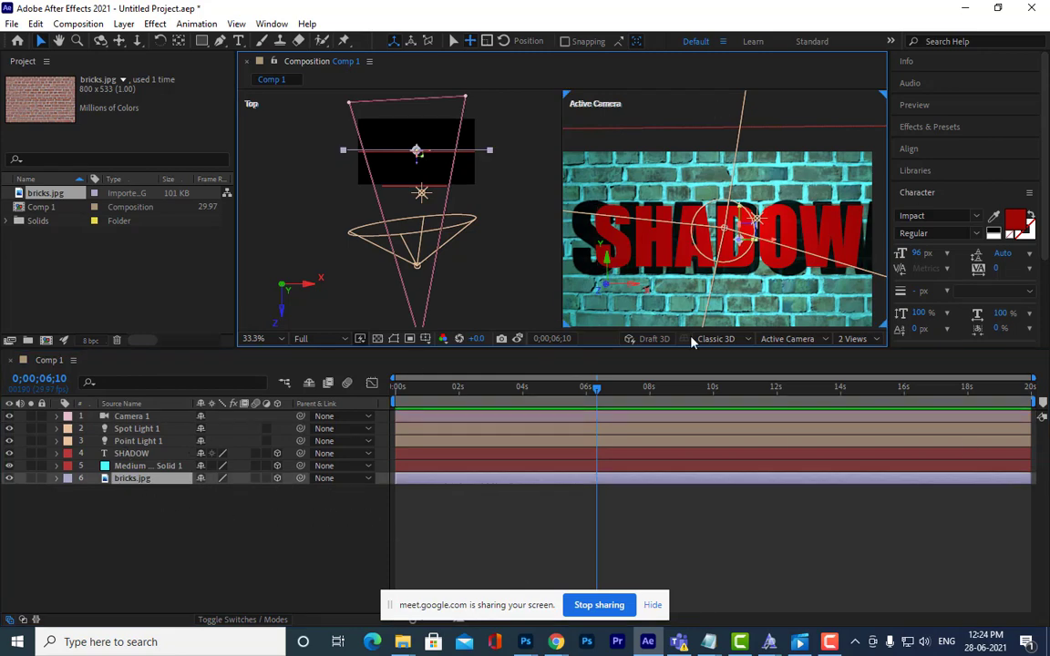
Step: Switch the composition to a single Active Camera view and highlight the cyan solid and the bricks.jpg layer in turn
left_click(863, 339)
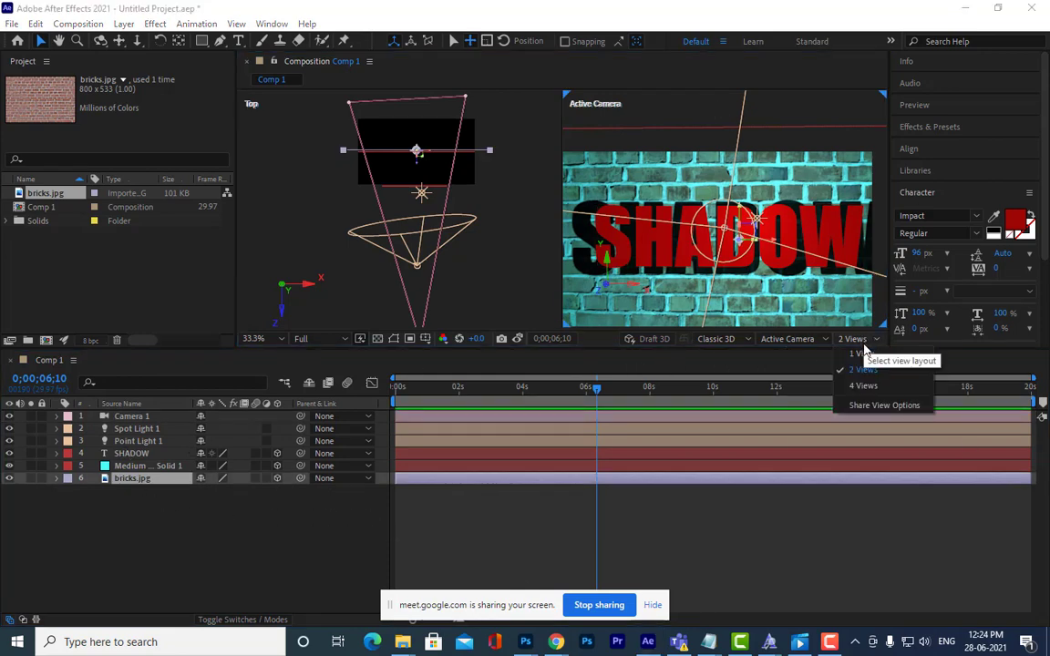
left_click(858, 432)
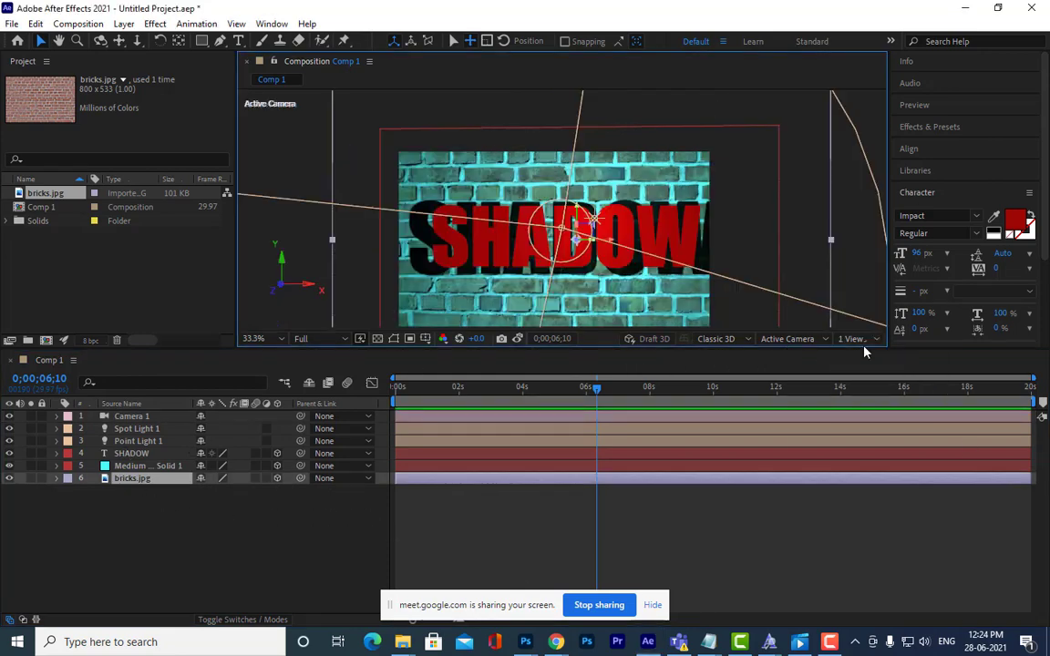
left_click(162, 504)
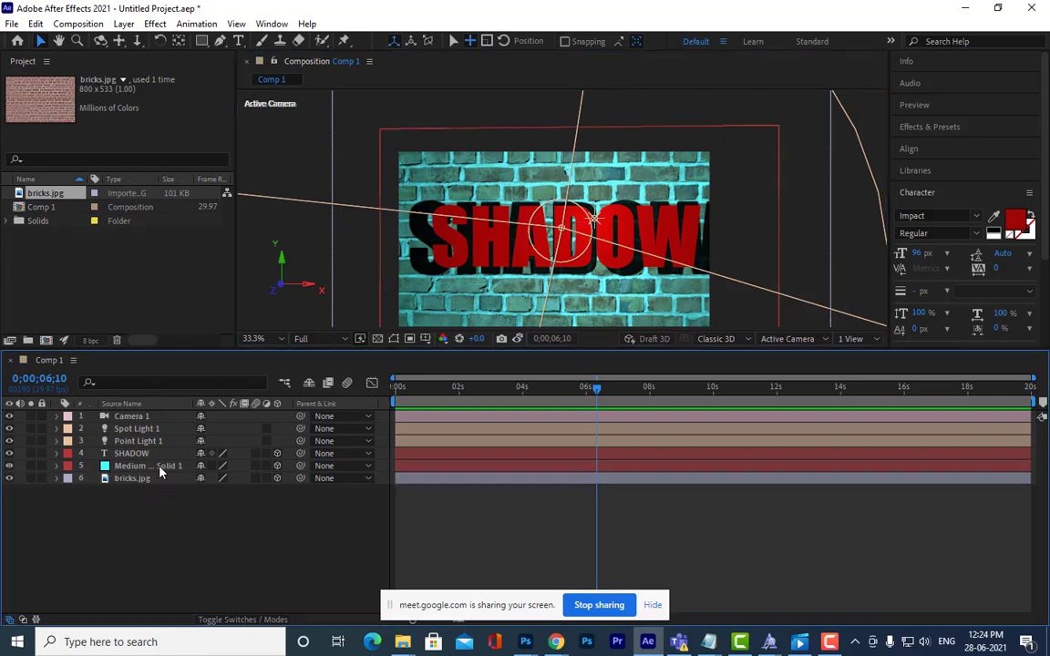
left_click(160, 467)
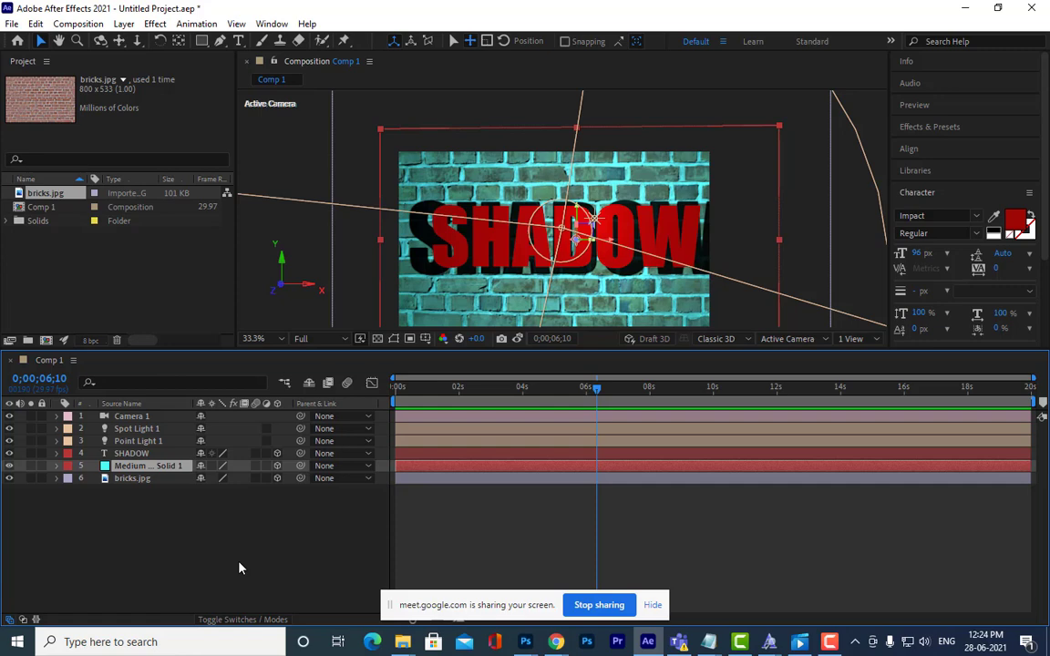
left_click(136, 480)
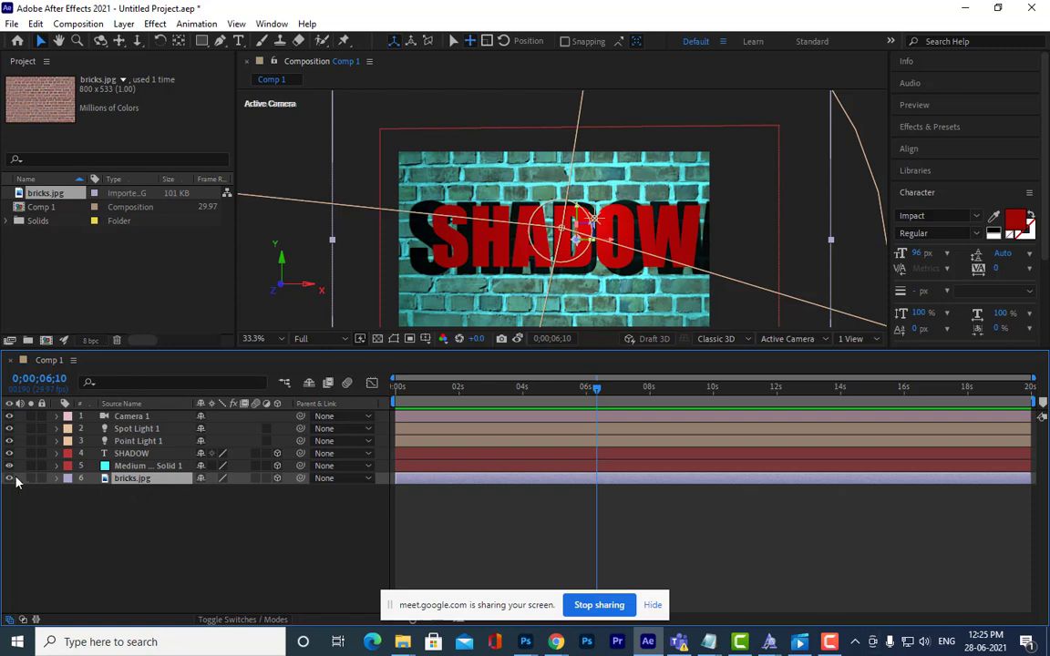
Step: Review the SHADOW text layer's material options, in particular Casts Shadows, and collapse the layer
left_click(56, 454)
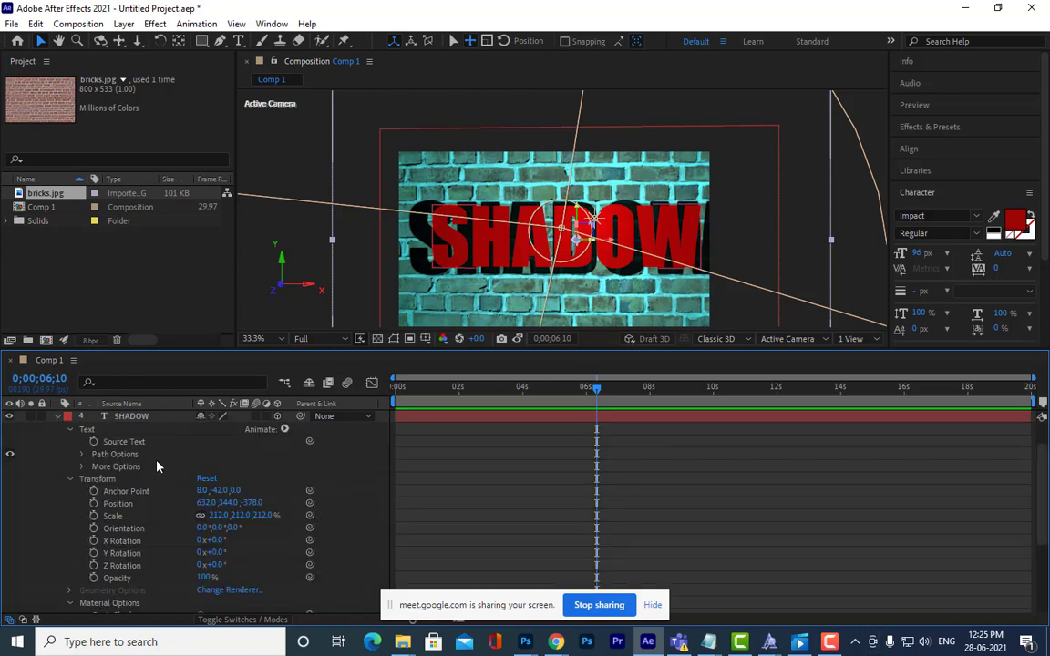
left_click(140, 416)
scroll(192, 531, "down", 2)
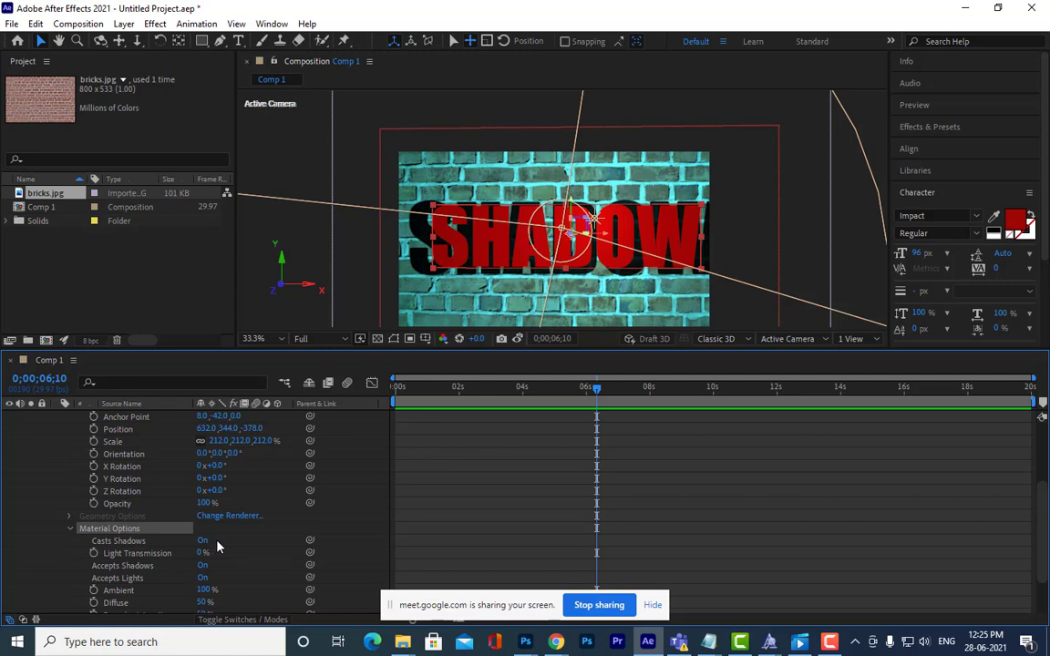
left_click(122, 542)
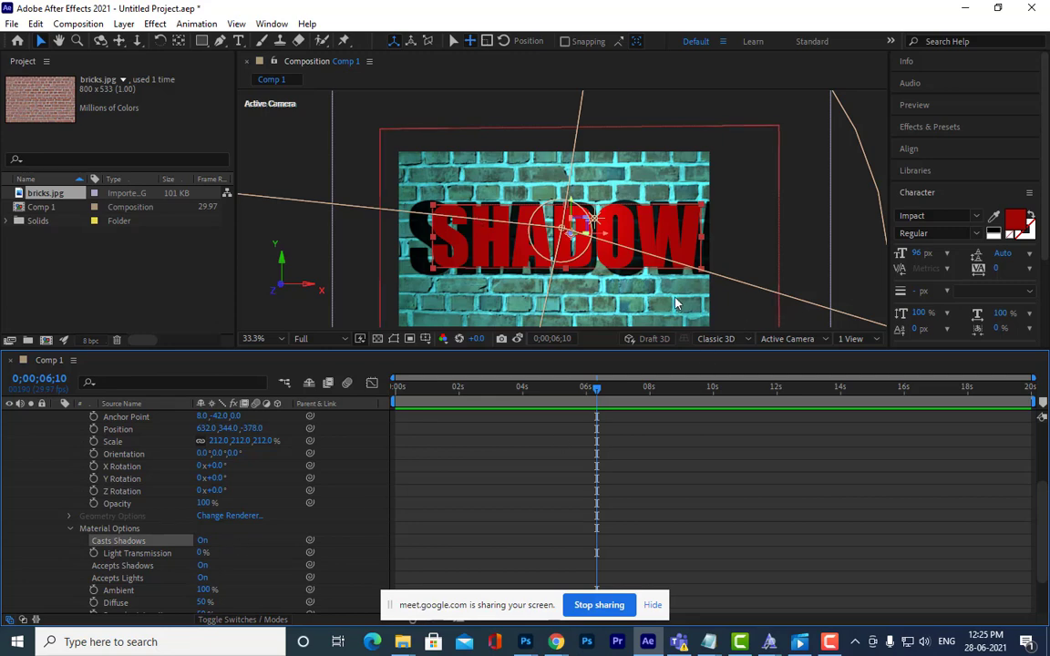
scroll(85, 467, "up", 3)
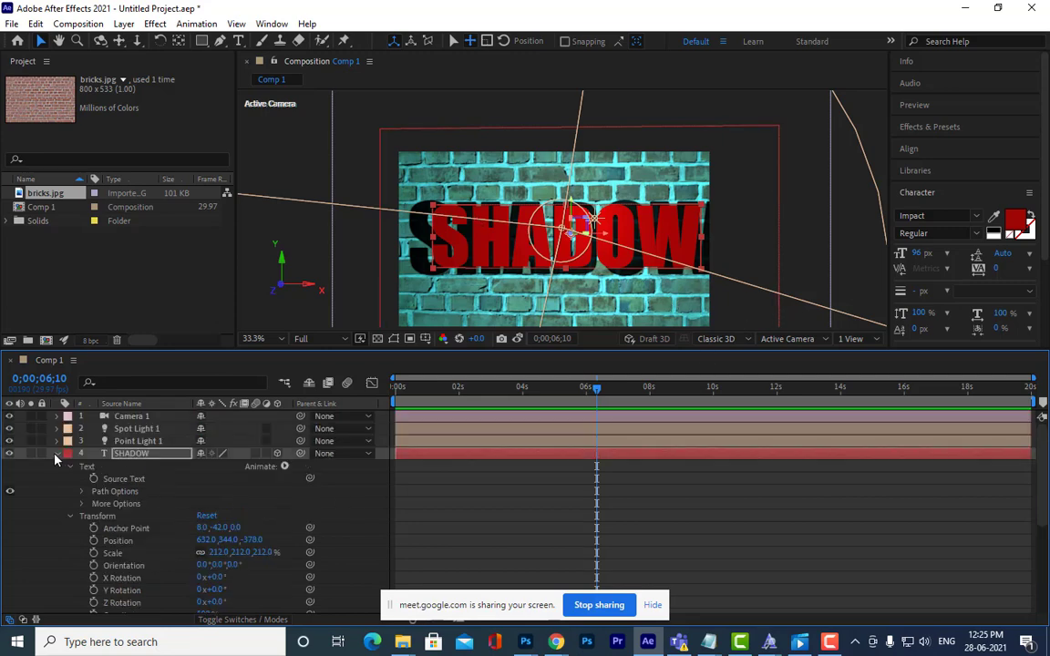
left_click(58, 455)
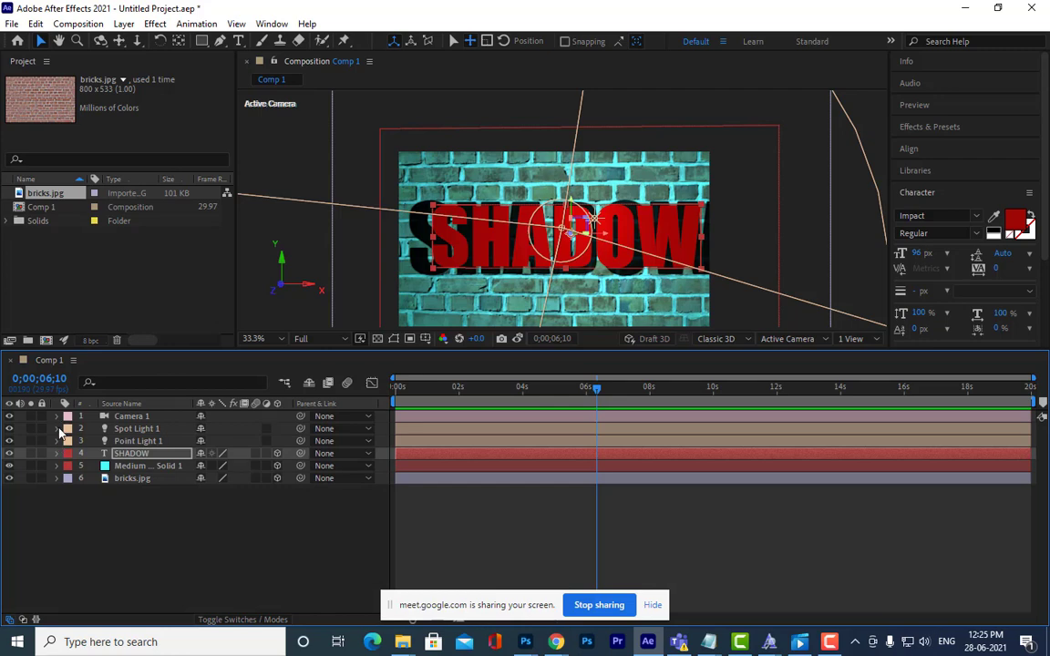
Step: Review Spot Light 1's light options, including its shadow settings, then collapse the layer and clear the selection
left_click(57, 428)
scroll(208, 492, "down", 5)
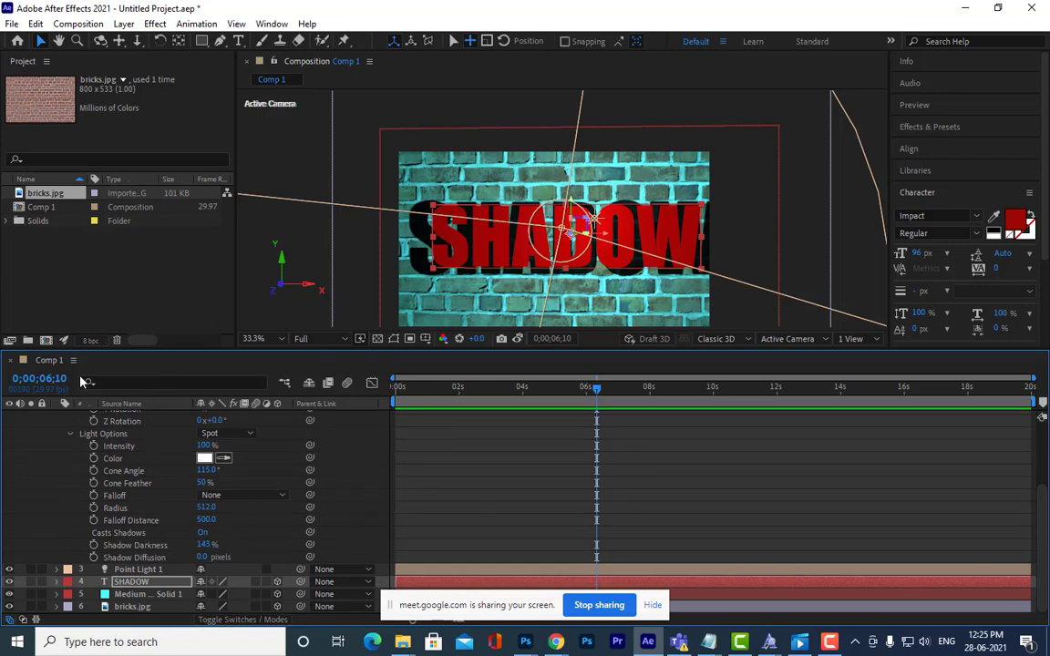
scroll(100, 484, "up", 4)
left_click(57, 430)
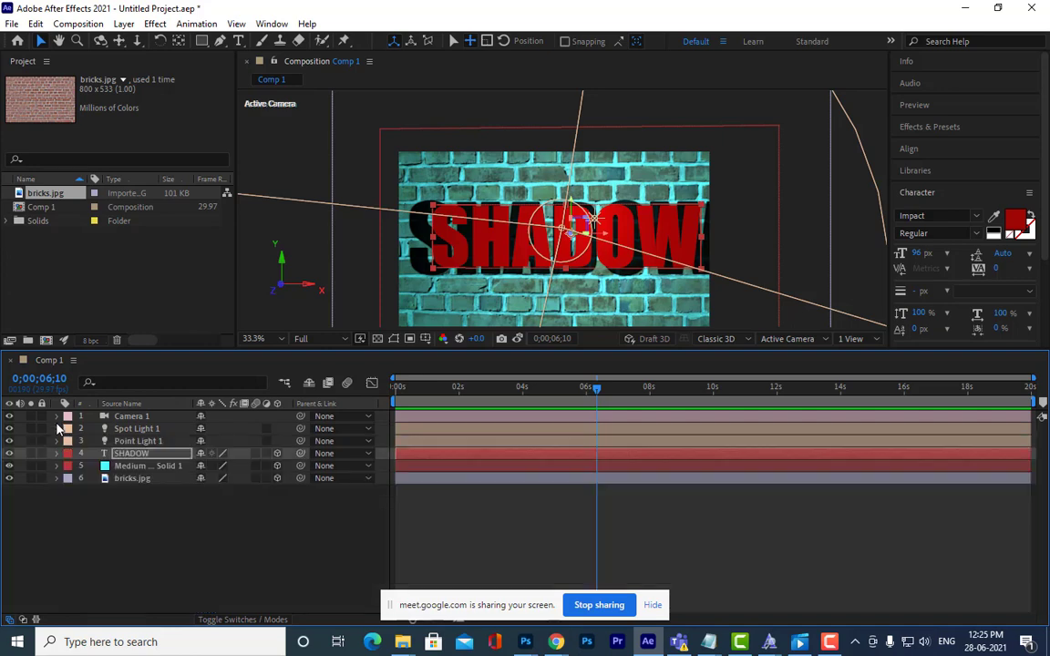
left_click(109, 537)
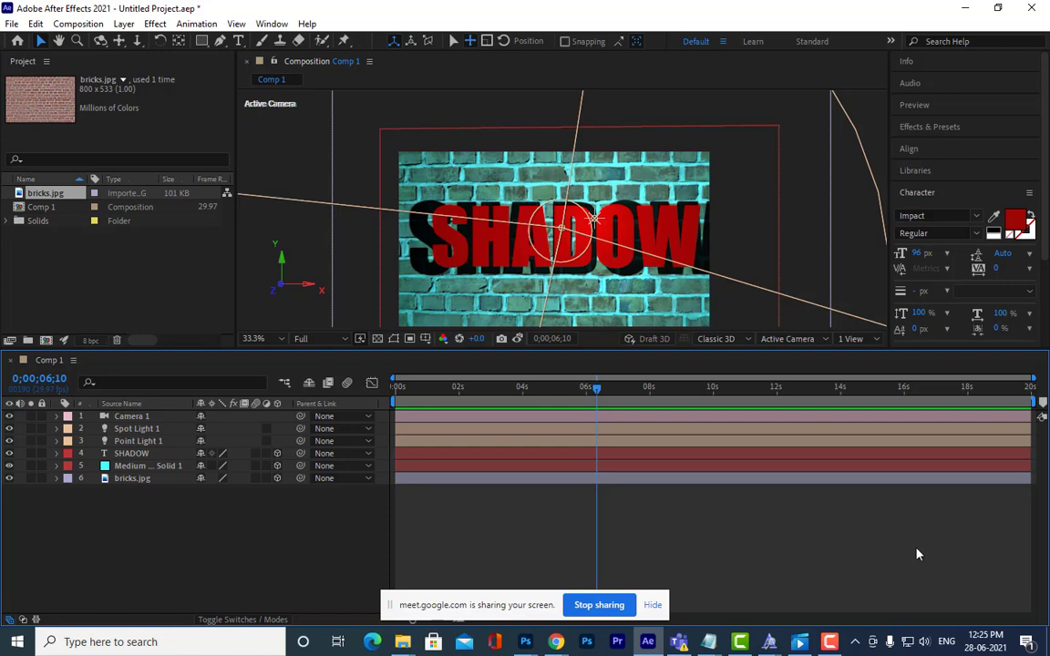
Step: Show the scene in the two-view layout and return to the single view
left_click(862, 340)
left_click(868, 370)
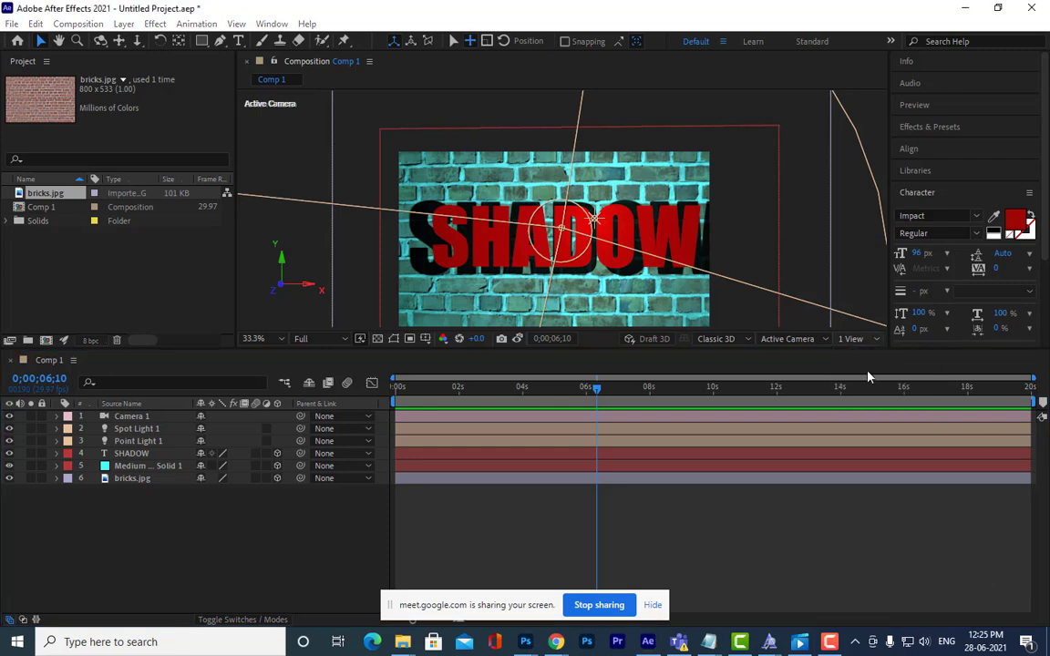
left_click(852, 338)
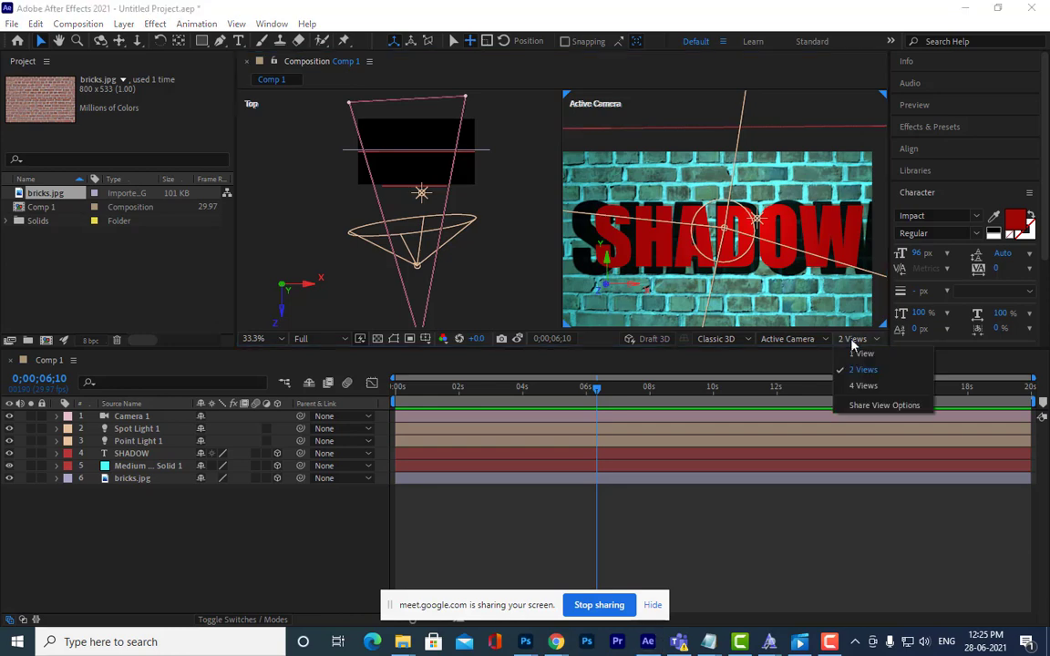
left_click(861, 353)
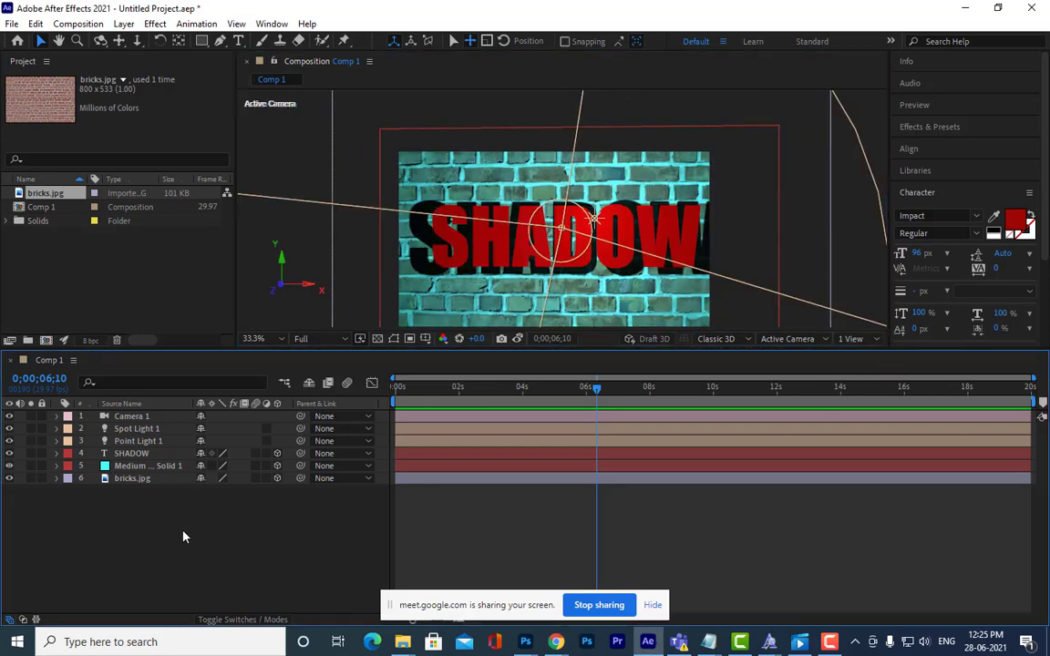
Step: Close the shadow project without saving its changes
left_click_drag(182, 532, 162, 518)
left_click(11, 24)
left_click(78, 135)
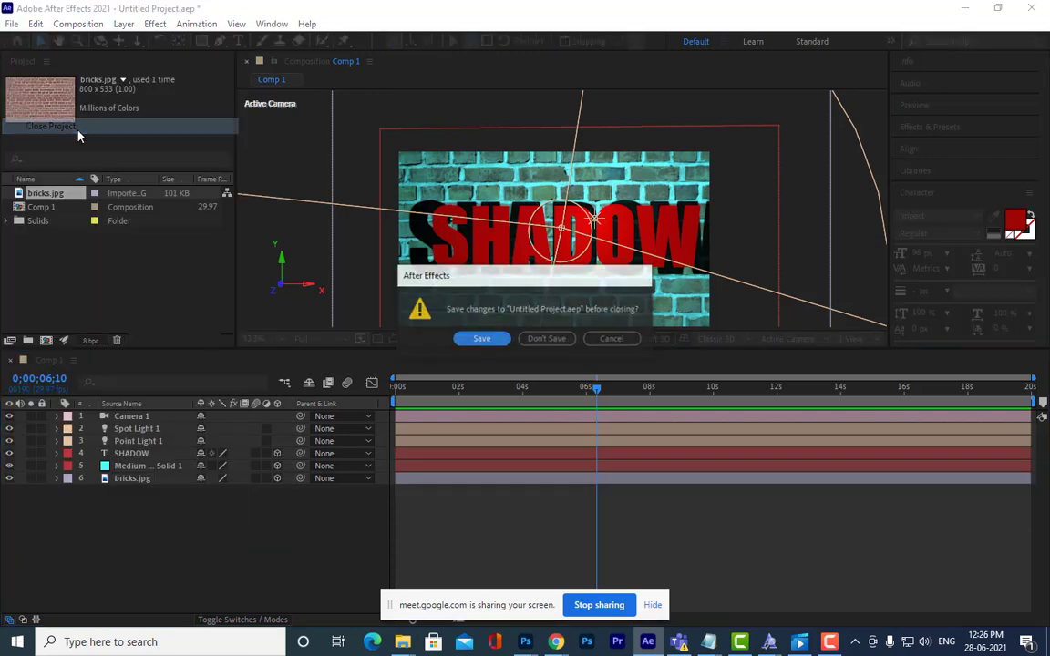
left_click(548, 339)
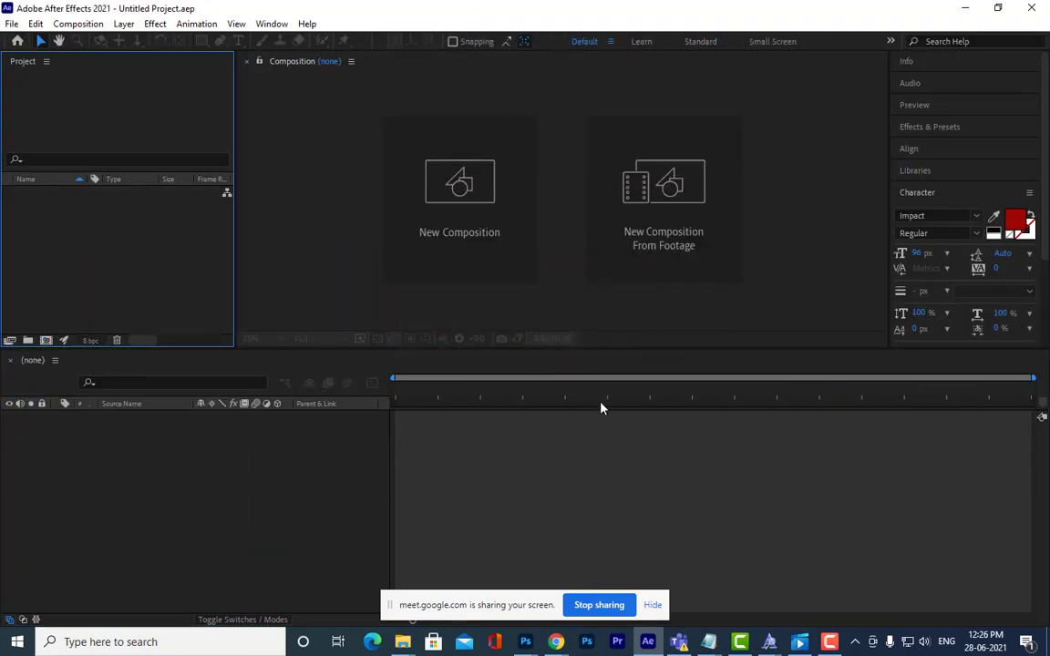
Step: Create a new composition named Comp 1 with the HDV/HDTV 720 29.97 preset, 1280 x 720 px, lasting 0;00;20;00
left_click(455, 213)
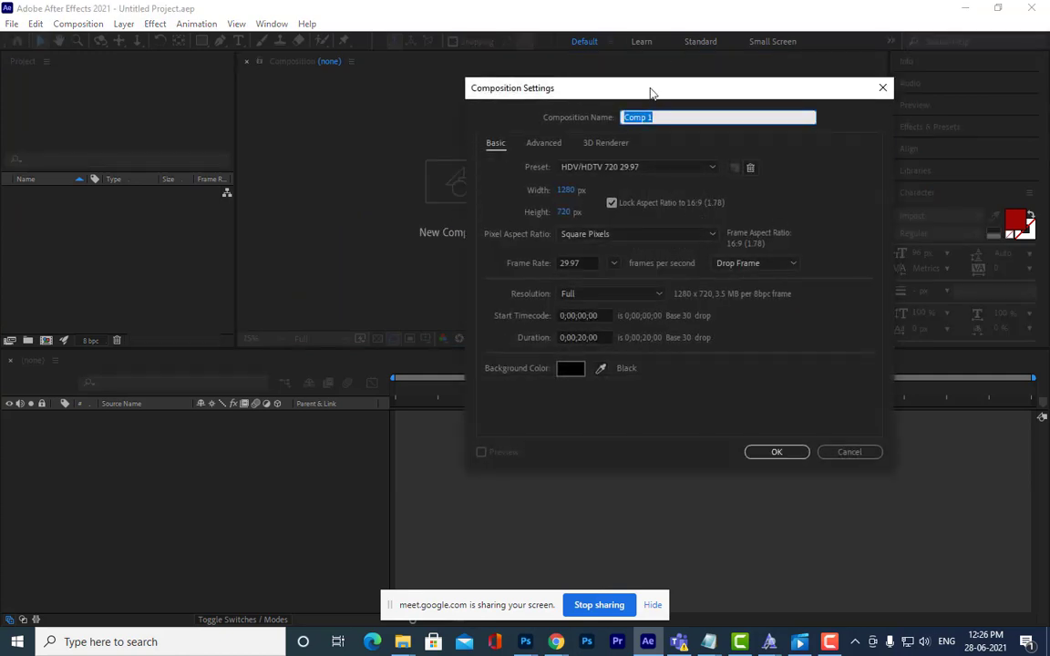
left_click_drag(652, 94, 542, 109)
left_click(673, 475)
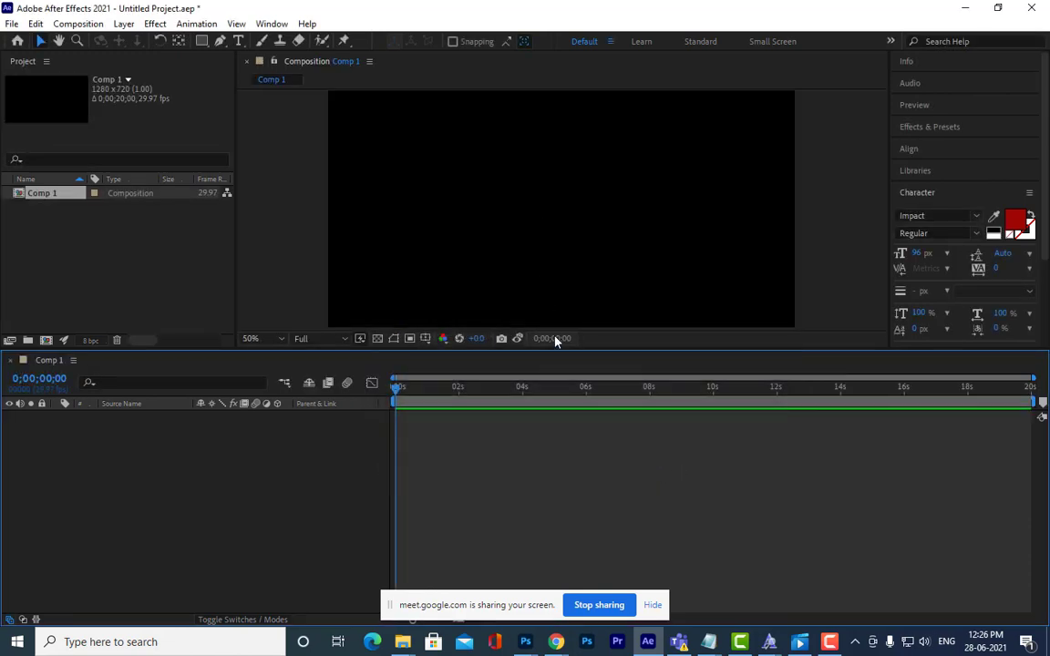
Step: Make the Composition panel taller and the Project panel slightly wider, keeping the empty frame centred in the viewer
left_click_drag(554, 349, 554, 437)
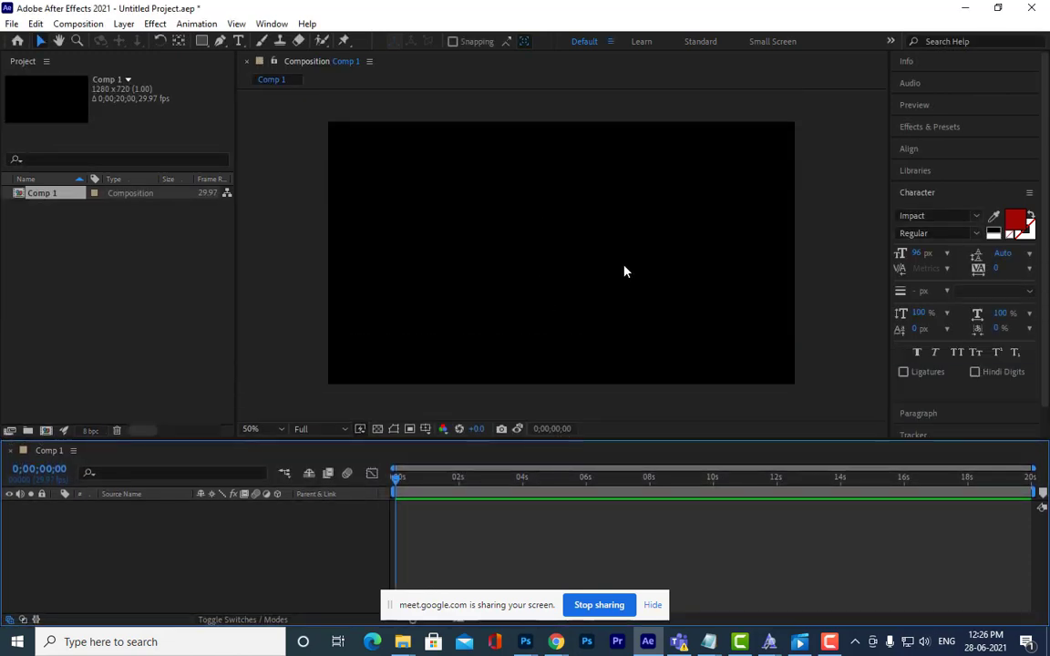
key("h")
mouse_move(623, 270)
left_mouse_down()
mouse_move(628, 254)
mouse_move(628, 267)
left_mouse_up()
key("v")
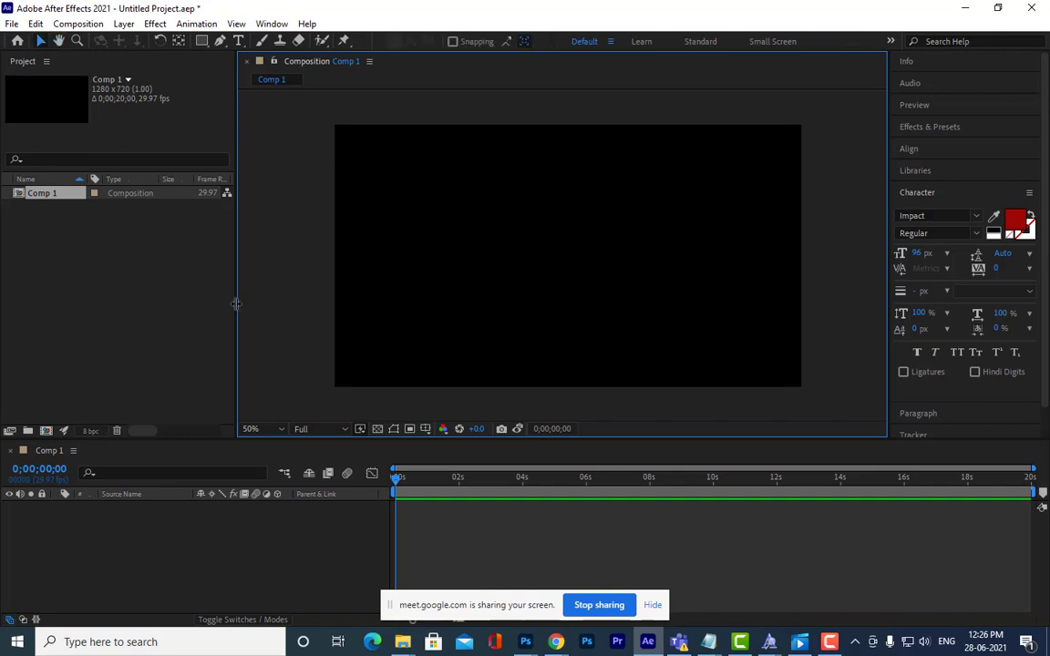
left_click_drag(249, 303, 263, 305)
key("h")
mouse_move(726, 249)
left_mouse_down()
mouse_move(738, 242)
mouse_move(726, 243)
left_mouse_up()
key("v")
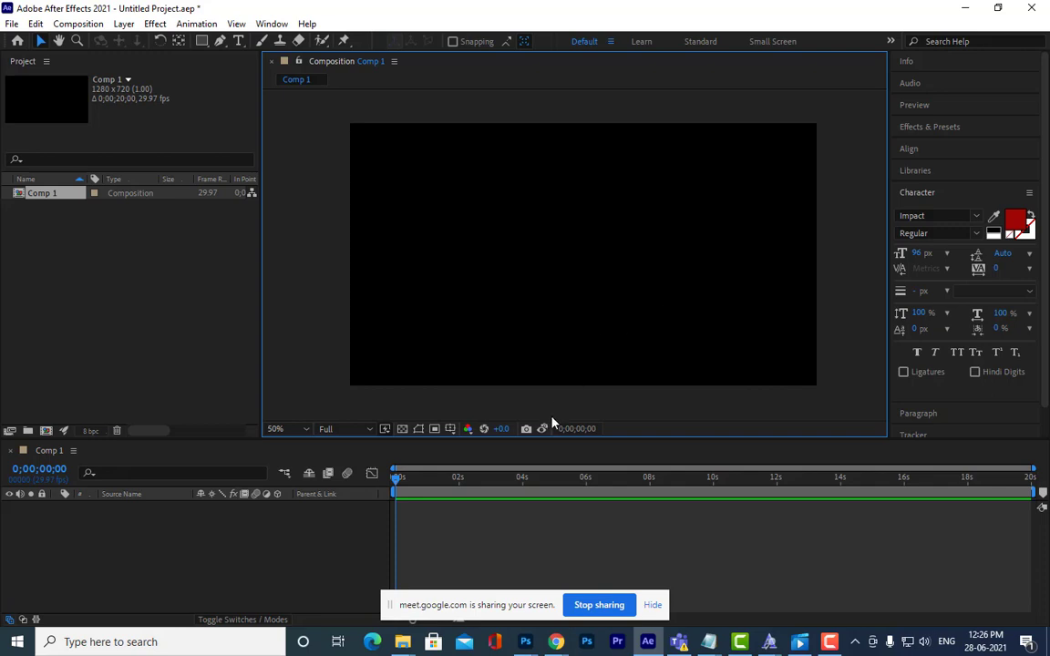
Step: Enlarge the Timeline panel's height again and centre the composition frame in the viewer
left_click_drag(551, 440, 555, 405)
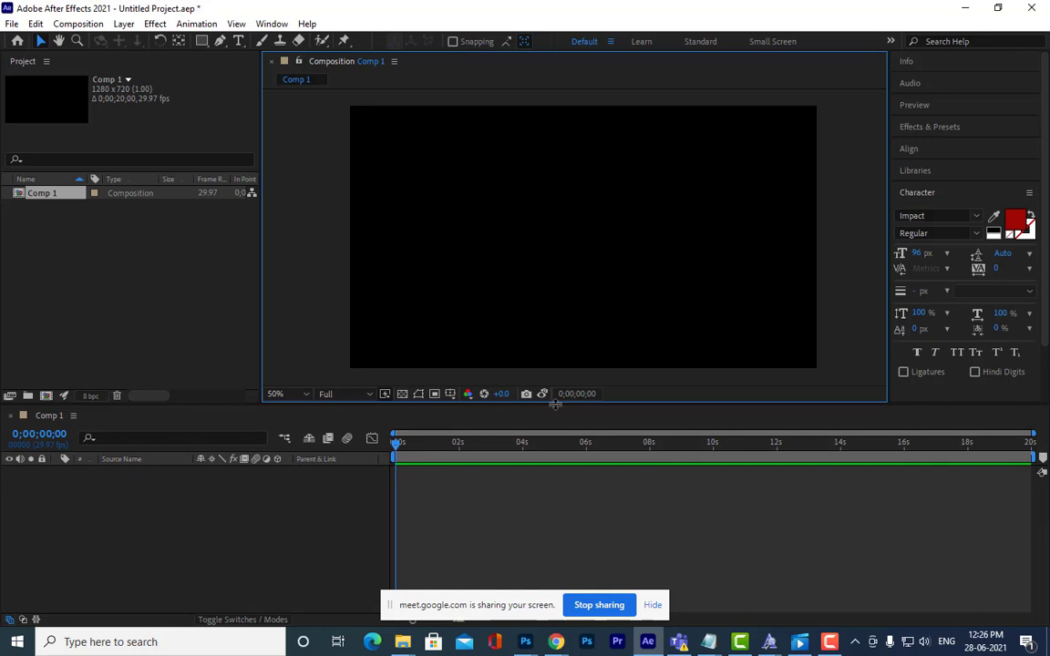
left_click(225, 509)
left_click(203, 363)
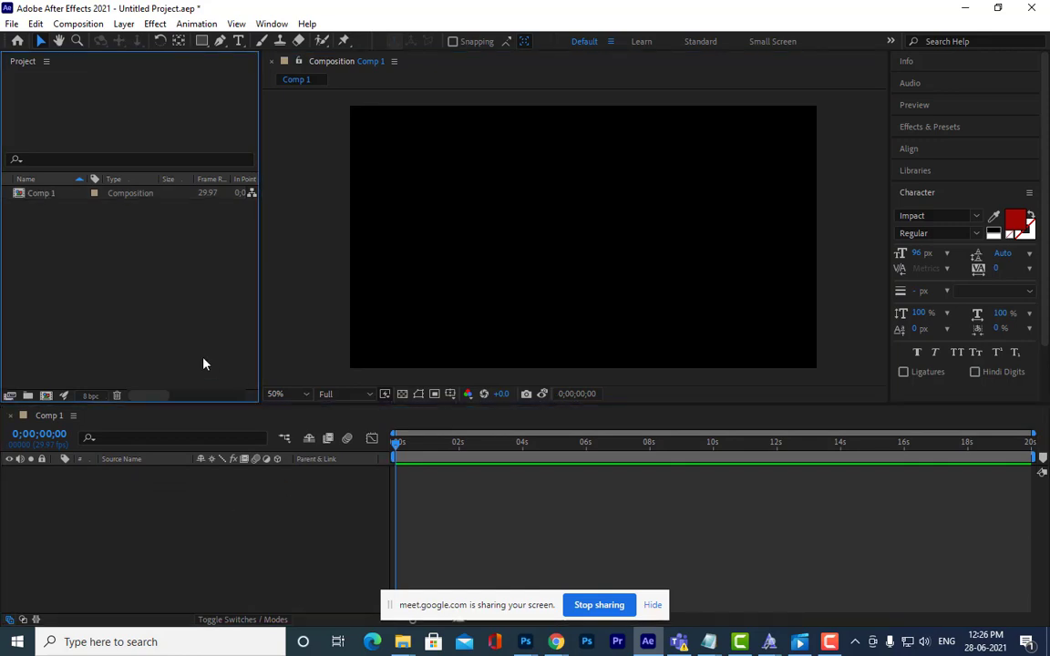
left_click(346, 299)
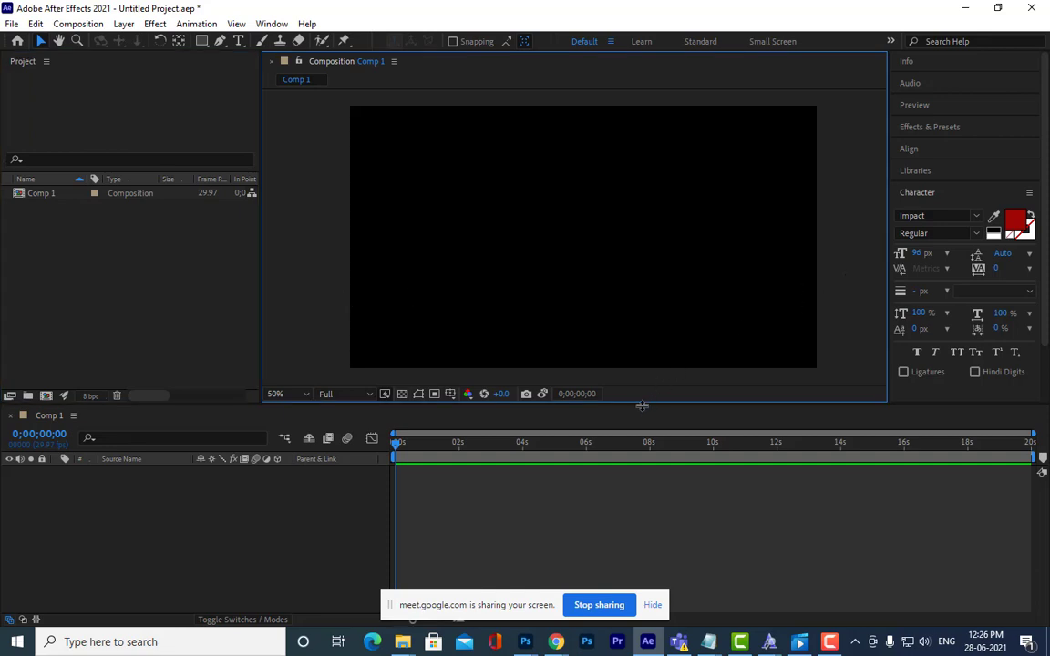
left_click_drag(646, 406, 644, 380)
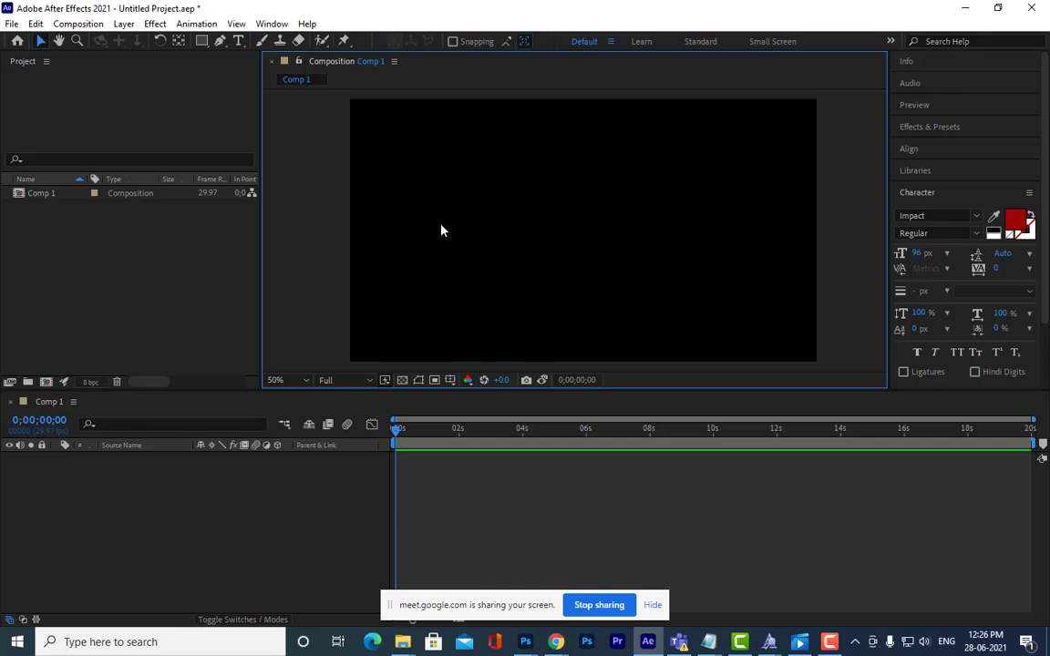
left_click_drag(594, 231, 598, 232)
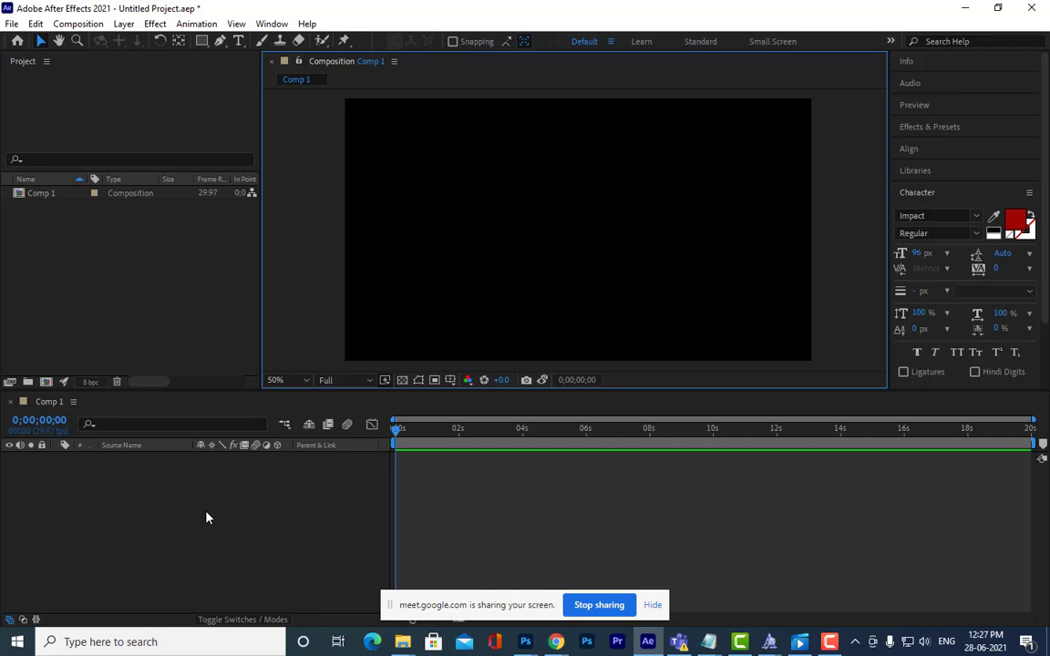
Step: Add a horizontal text layer reading "shatter" in dark red Impact at 96 px near the middle of the frame
left_click(237, 42)
left_click(511, 258)
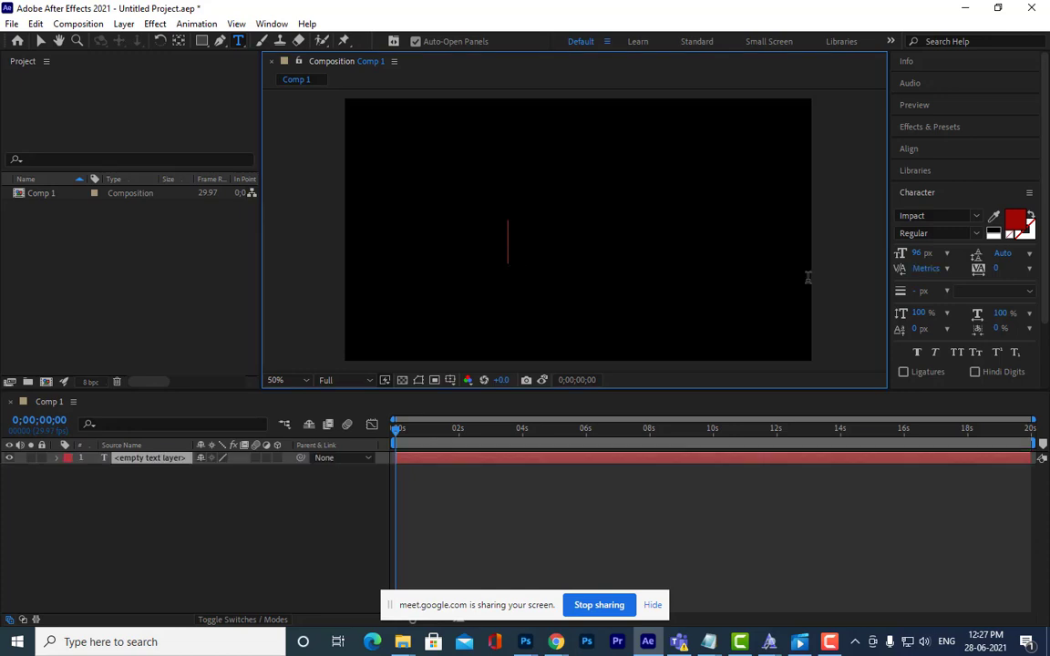
type("sha")
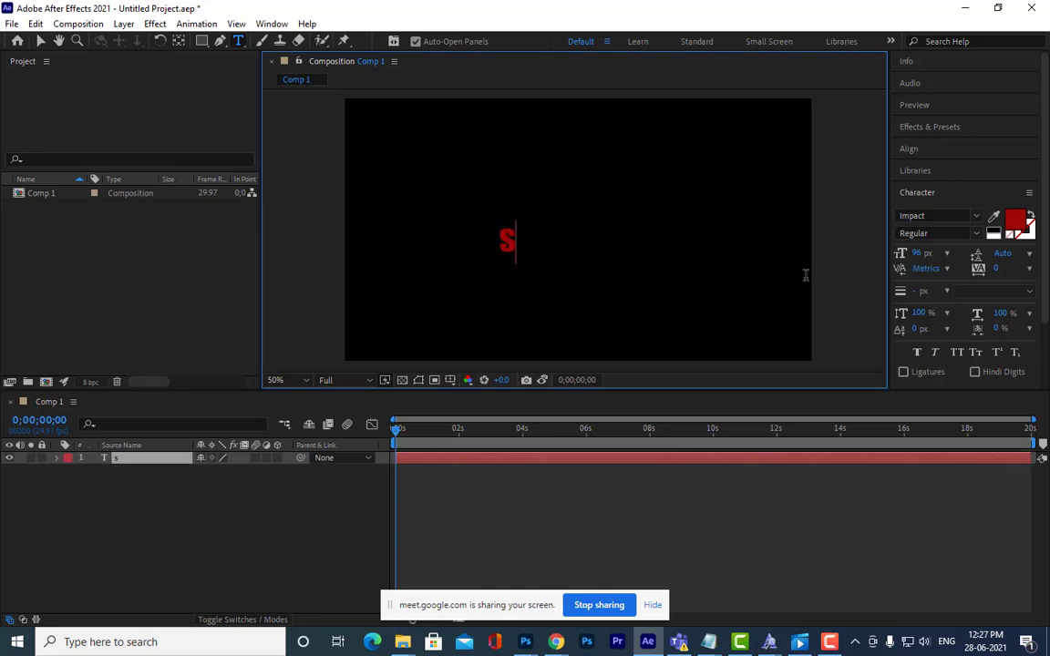
type("tter")
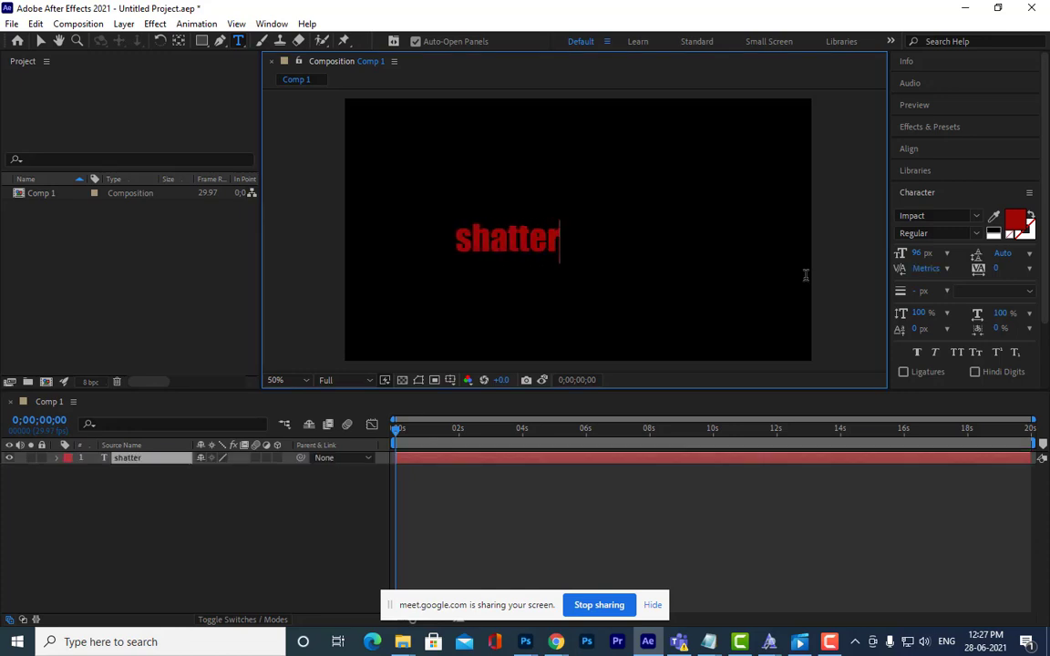
Step: Capitalize the text's first letter so the layer reads "Shatter"
key("Left")
key("Left")
key("Left")
key("Left")
key("Left")
key("Left")
key("BackSpace")
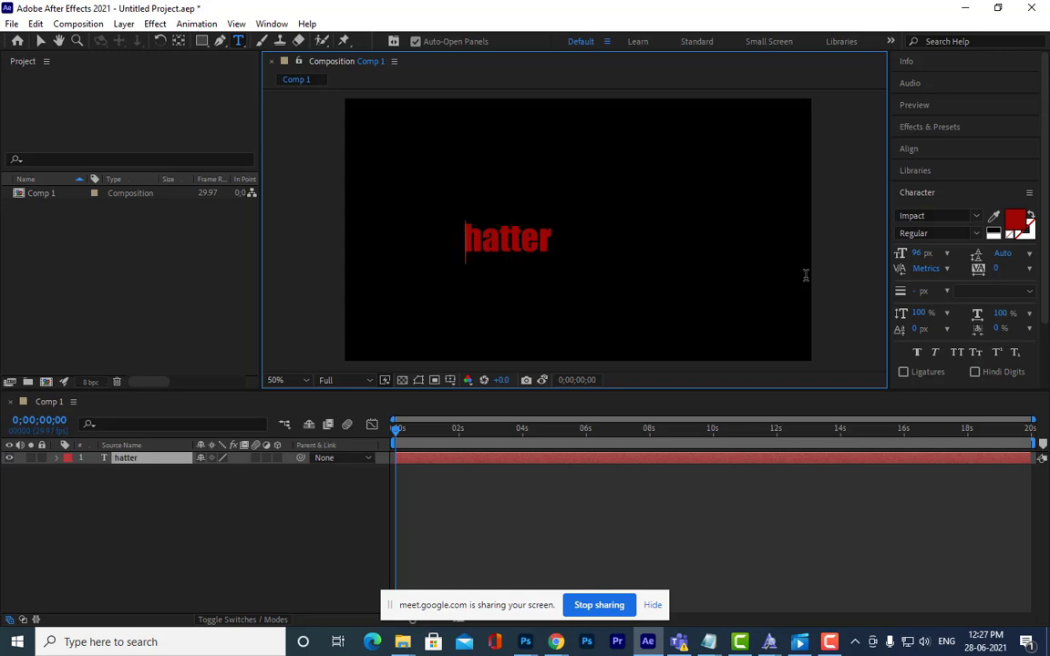
type("S")
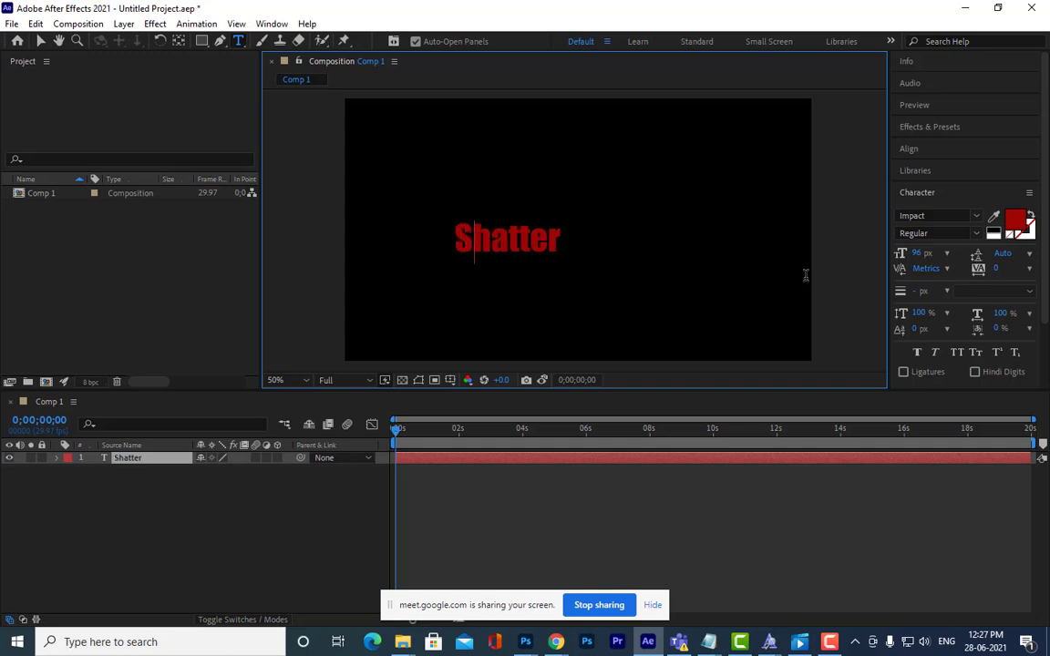
Step: Replace the lowercase letters after the S with "HATTER" so the text reads SHATTER
key("Right")
key("Right")
key("Right")
key("Right")
key("Right")
key("Right")
key("BackSpace")
key("BackSpace")
key("BackSpace")
key("BackSpace")
key("BackSpace")
key("BackSpace")
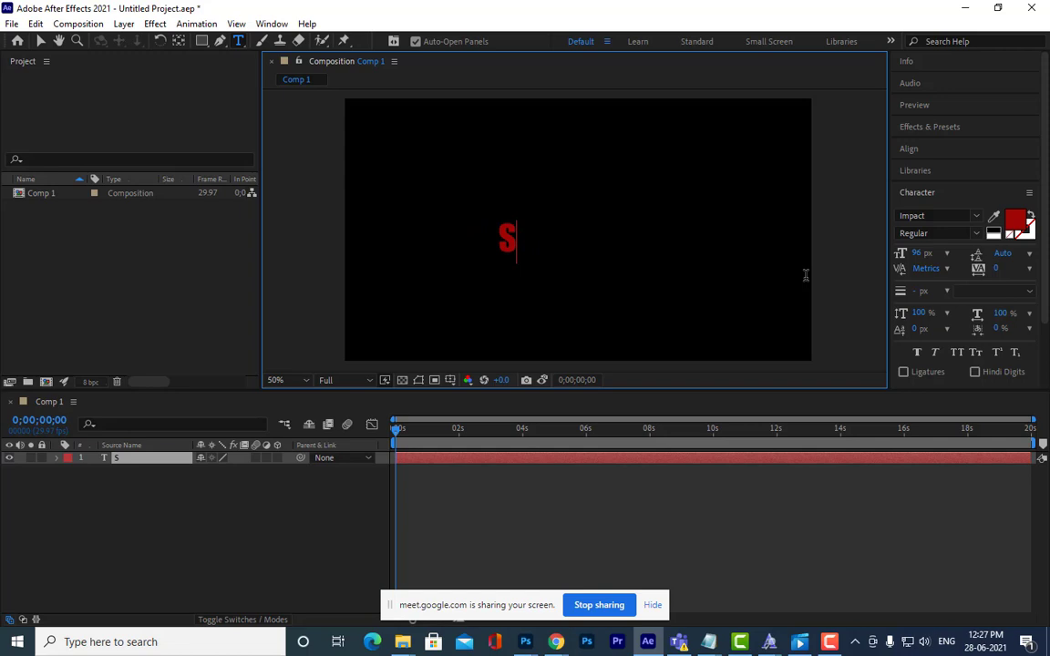
type("HATTER")
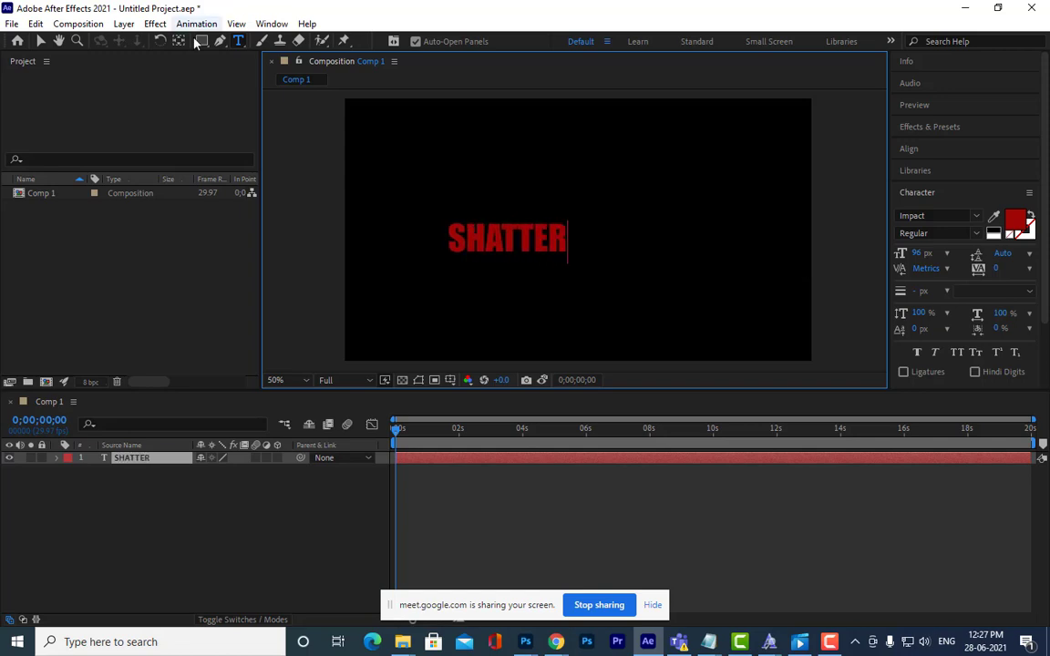
Step: Move the SHATTER text to about the middle of the frame and scale it up to 229%
left_click(41, 41)
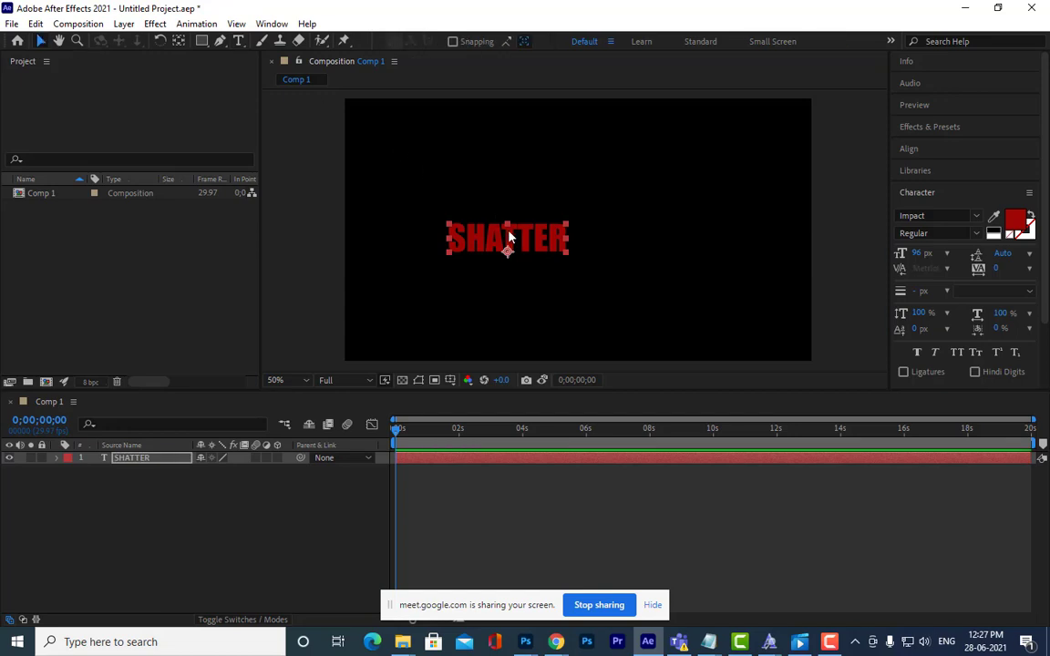
left_click_drag(508, 244, 588, 226)
key("Caps_Lock")
key("Caps_Lock")
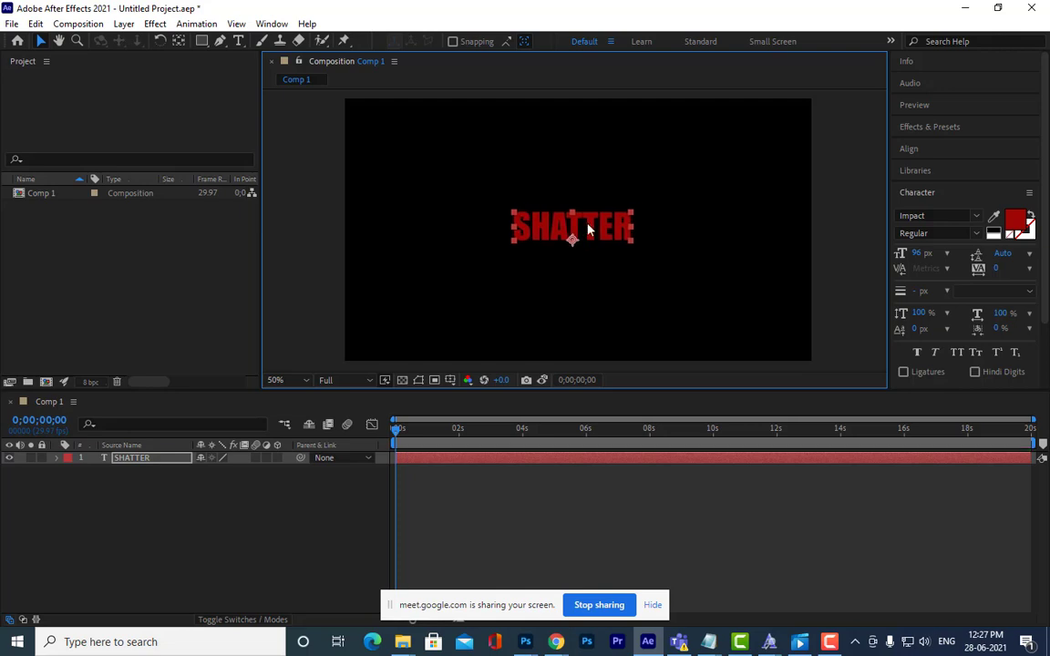
key("s")
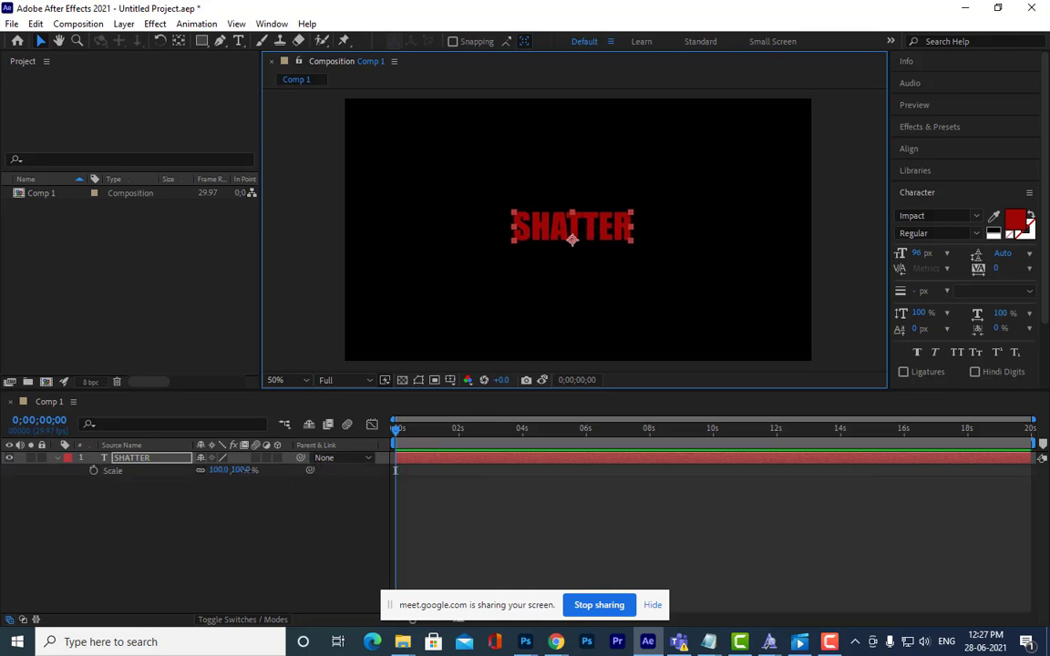
left_click_drag(244, 471, 522, 217)
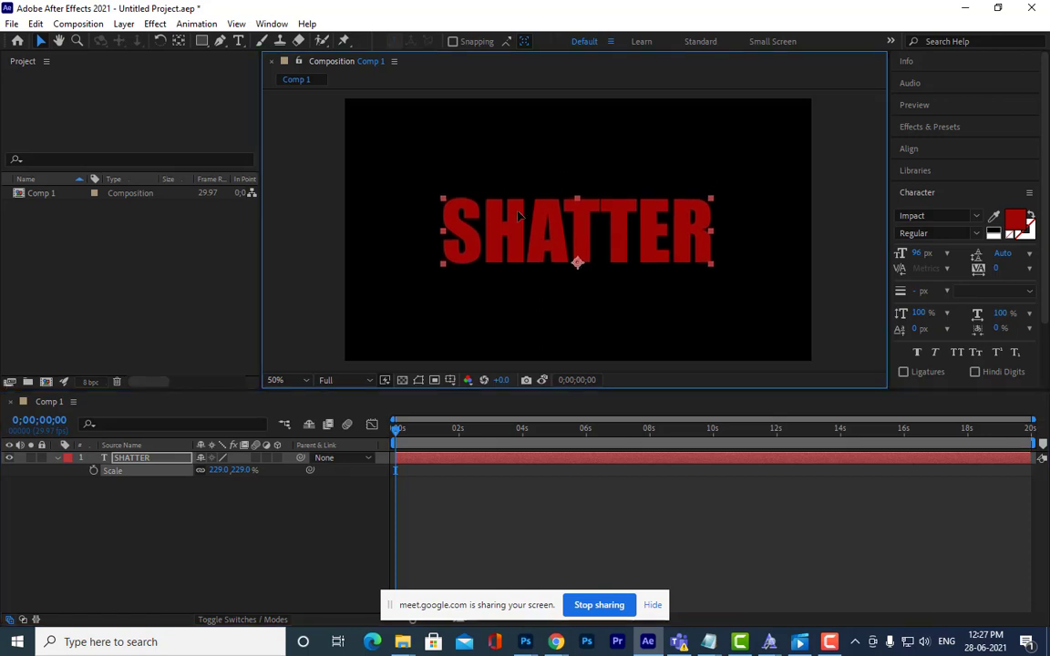
Step: Enlarge the SHATTER text to 271% scale and nudge it slightly downward to centre it vertically
left_click(56, 461)
left_click(130, 459)
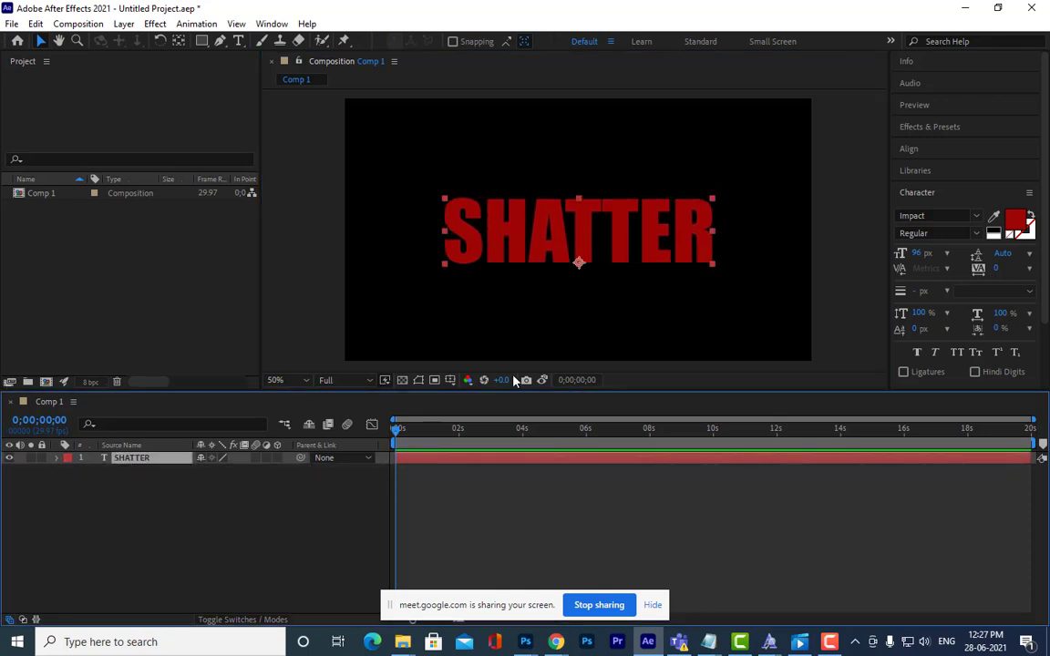
key("s")
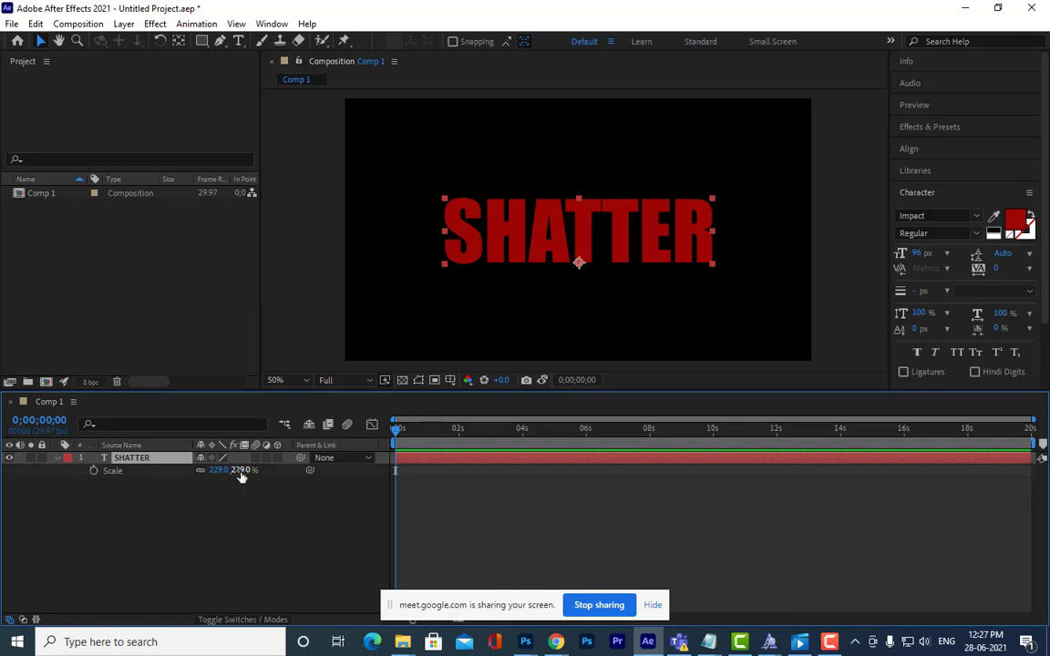
left_click_drag(239, 470, 301, 470)
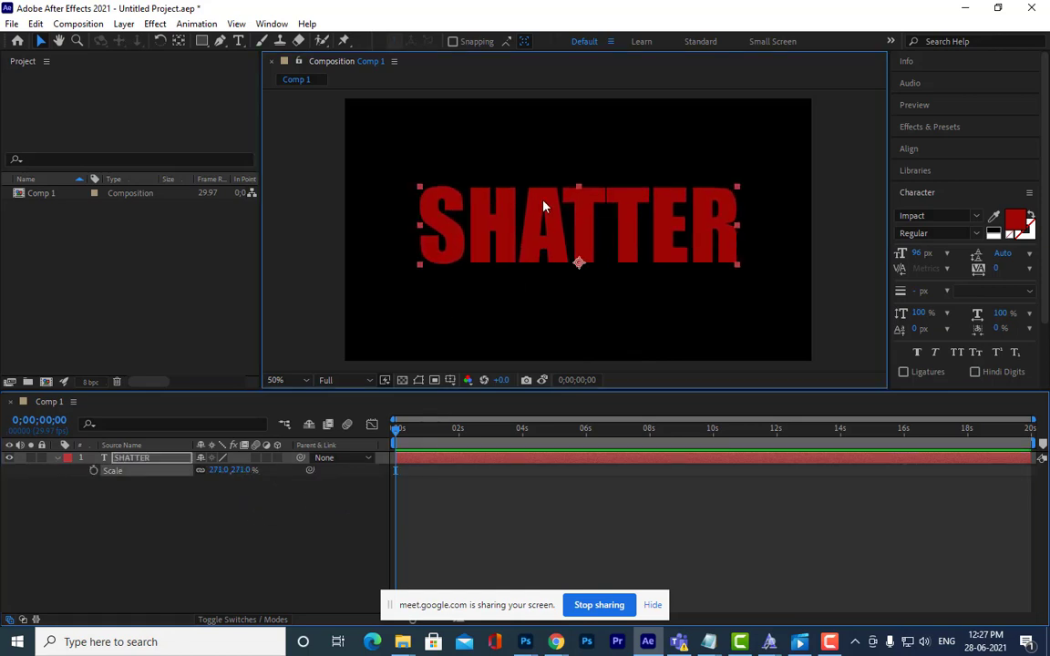
left_click_drag(488, 178, 486, 188)
left_click(242, 534)
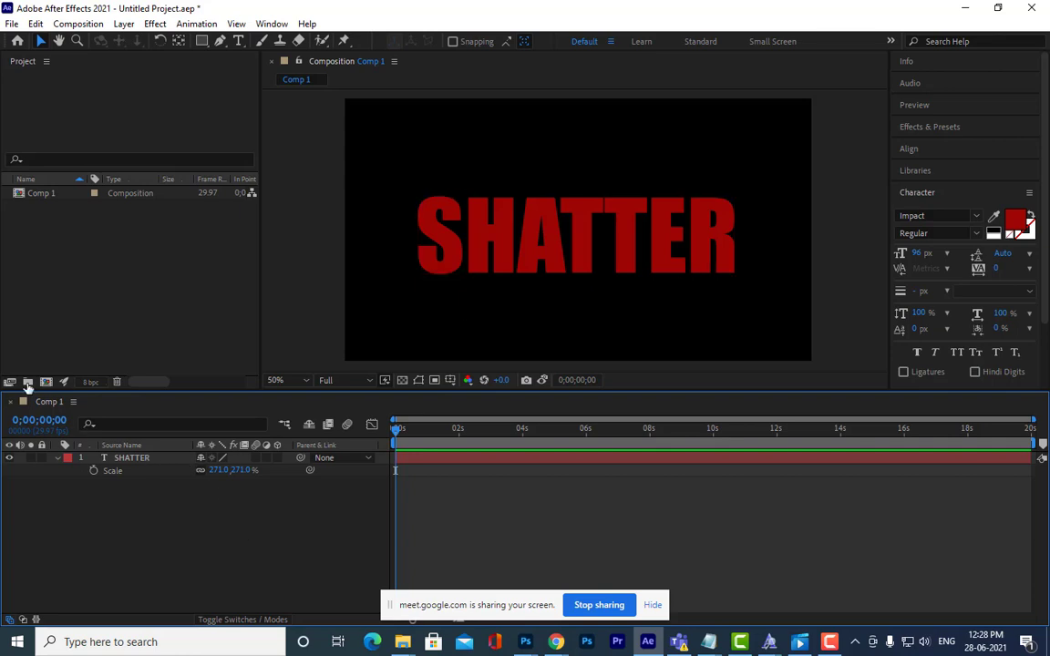
Step: Collapse the SHATTER layer's displayed Scale property in the timeline
left_click(52, 469)
left_click(57, 460)
left_click(73, 467)
left_click(73, 460)
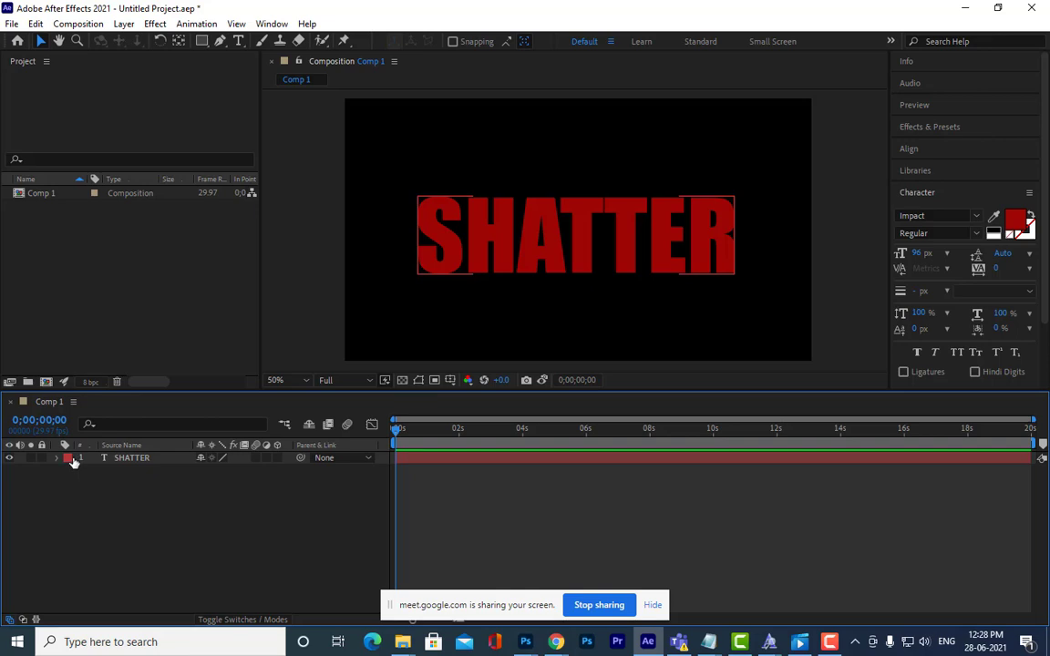
left_click(139, 459)
right_click(142, 462)
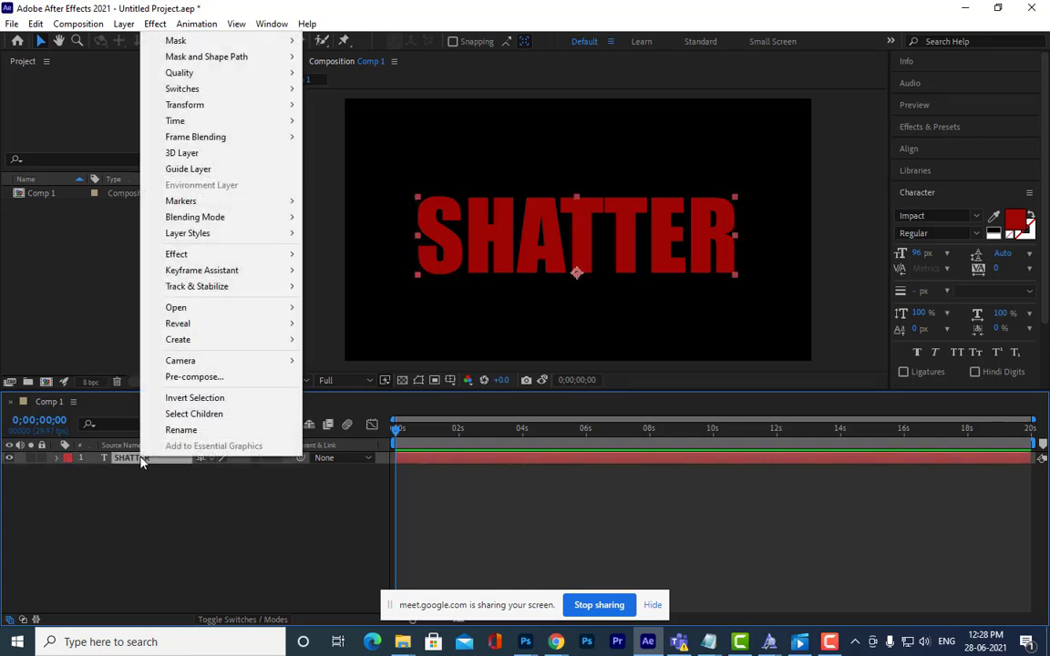
mouse_move(209, 256)
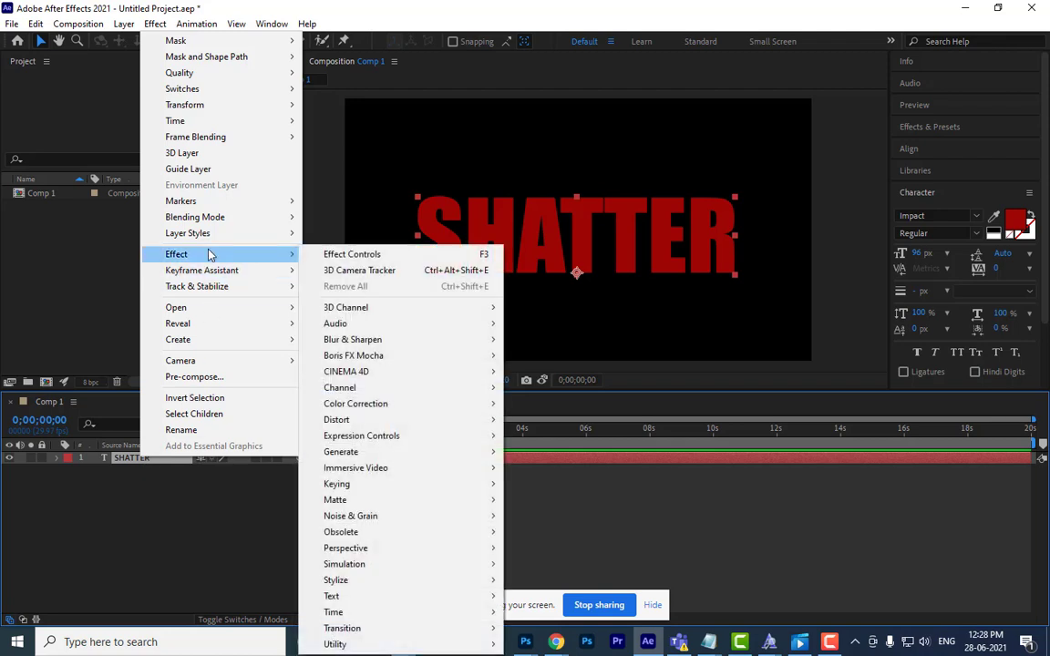
mouse_move(341, 454)
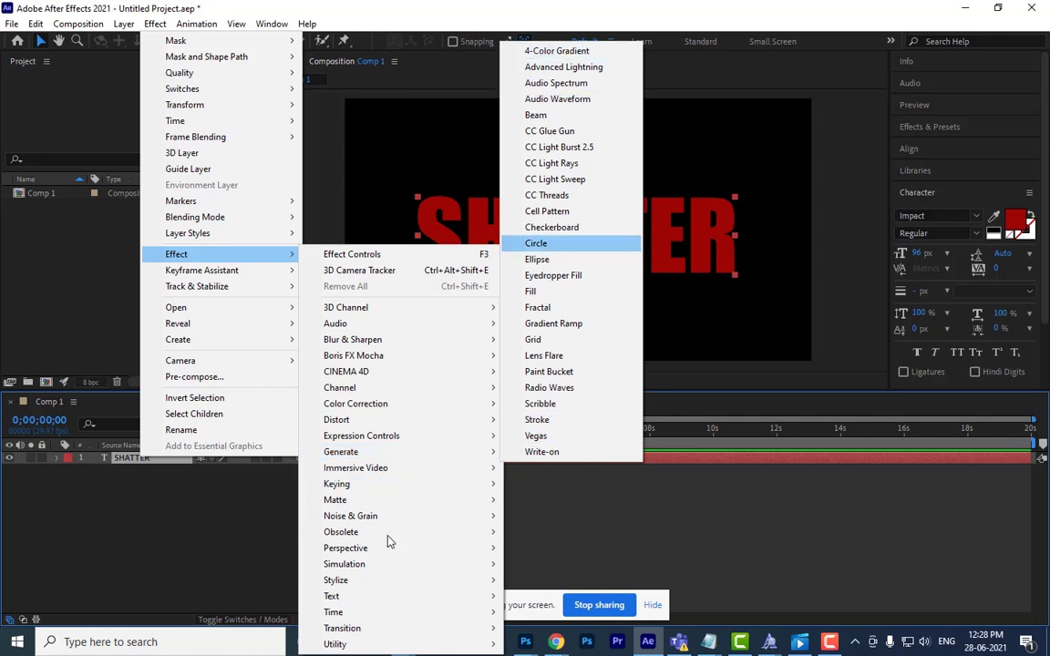
mouse_move(407, 568)
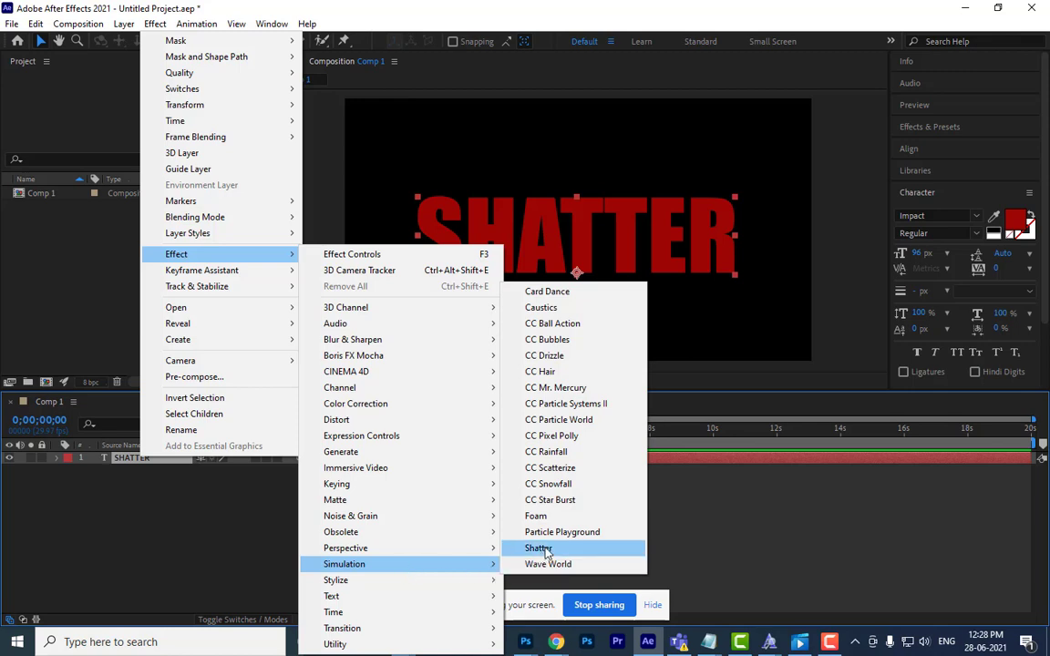
left_click(222, 568)
Step: Search the effects for "shatt" and apply the Shatter simulation effect to the SHATTER text layer
left_click(146, 460)
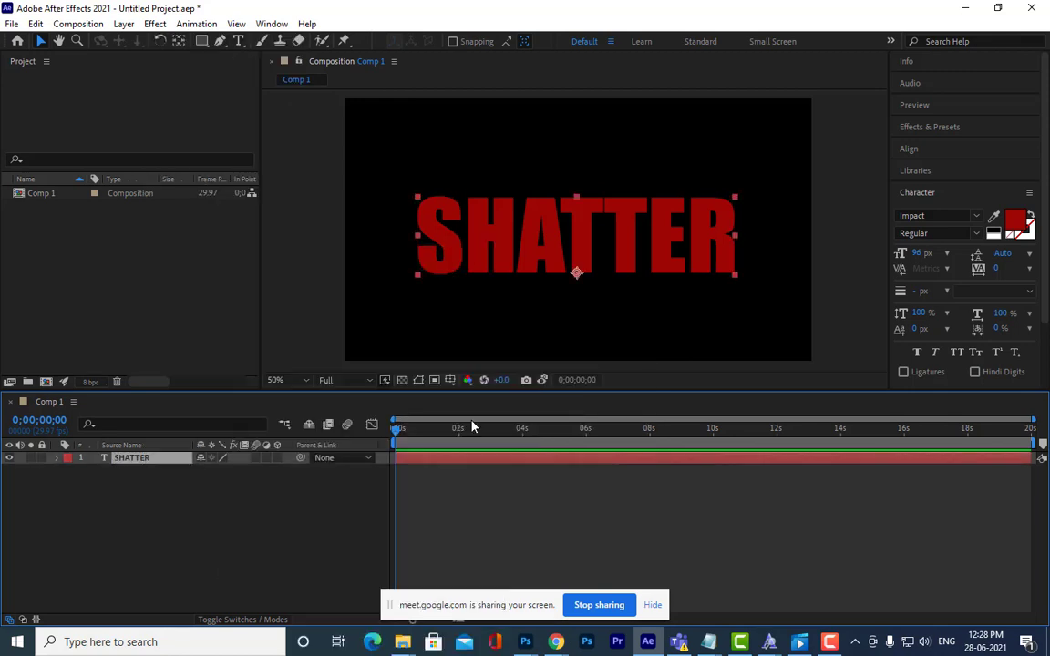
left_click(944, 127)
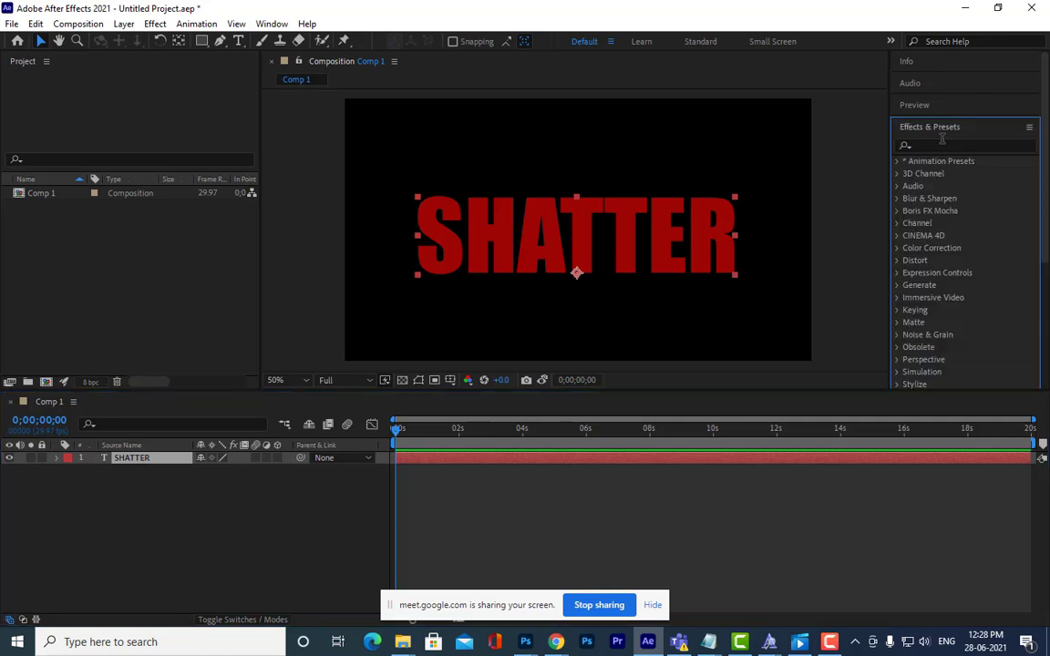
left_click(940, 144)
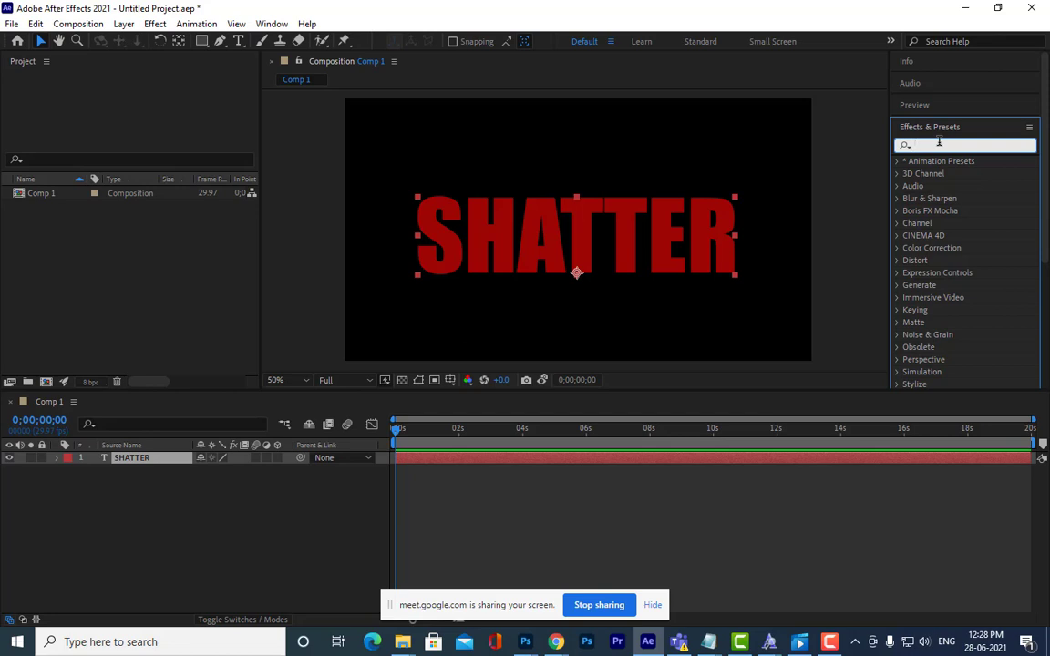
type("shatt")
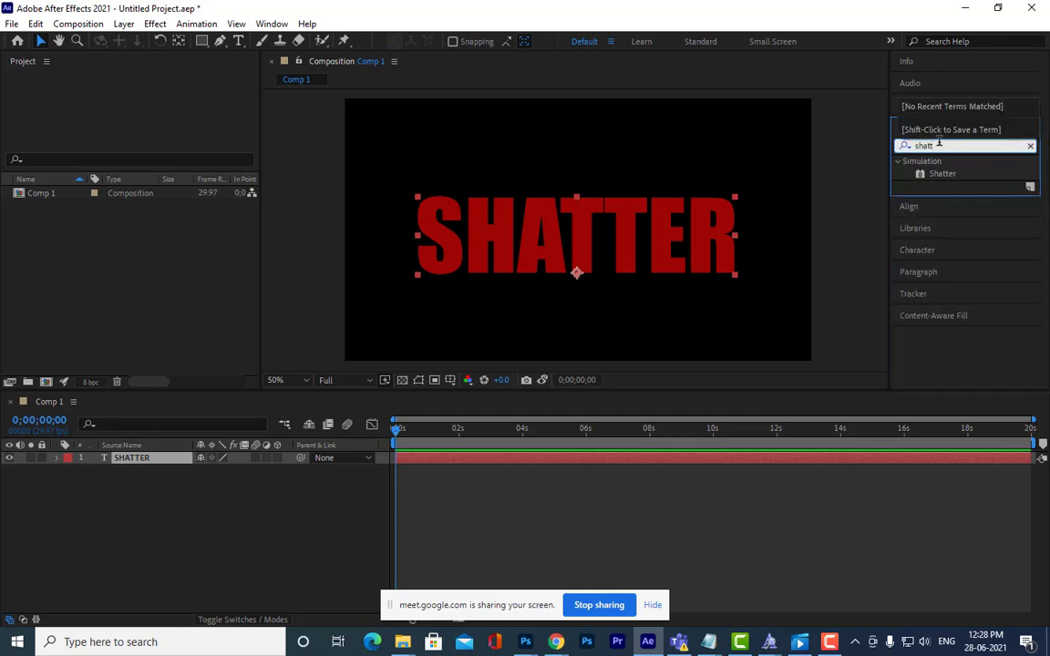
left_click(946, 175)
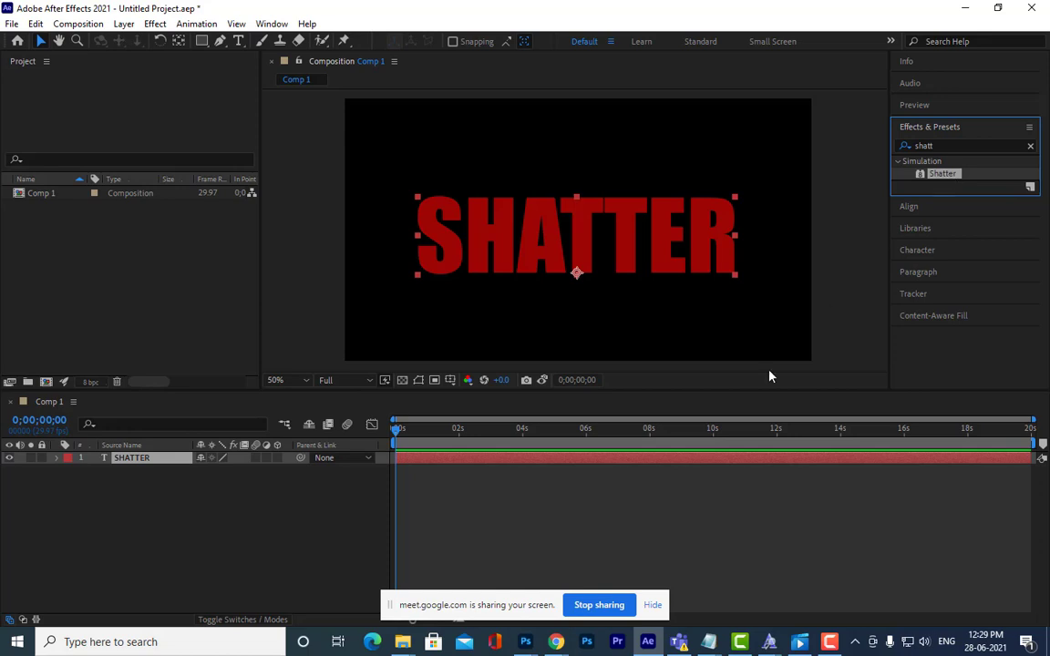
left_click(653, 605)
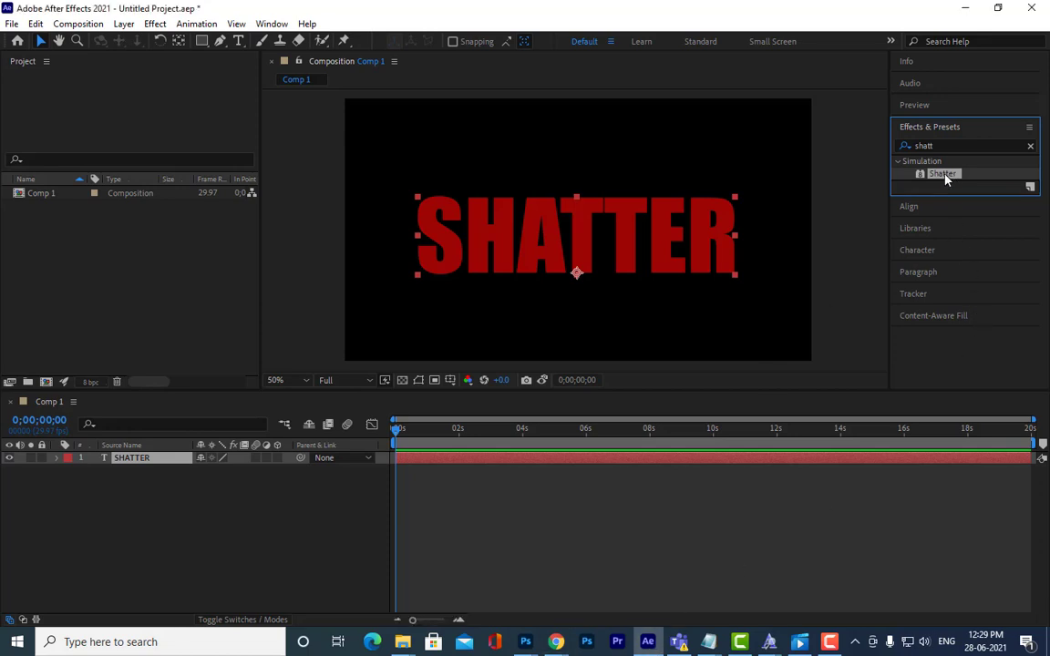
left_click_drag(945, 179, 126, 464)
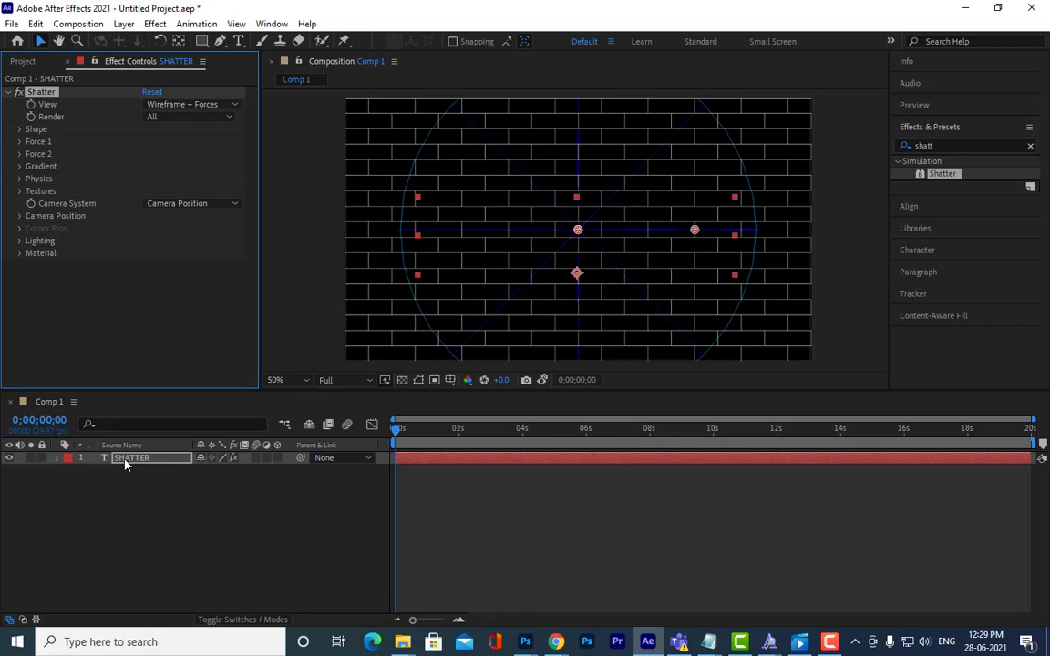
Step: Play the composition repeatedly to examine the Shatter effect's wireframe brick breakup
key("space")
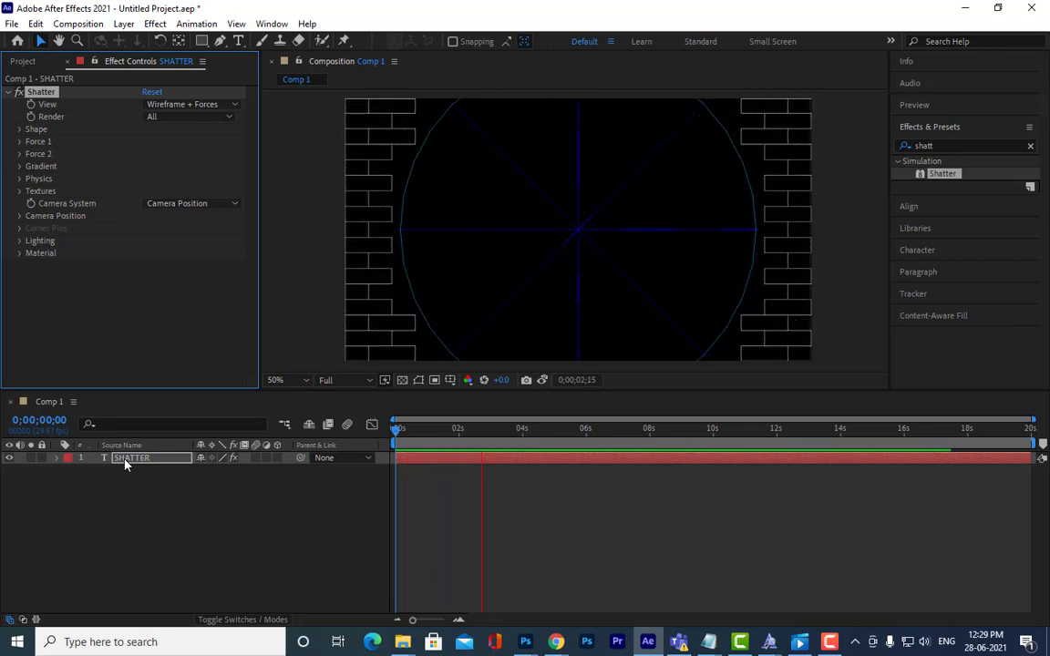
key("space")
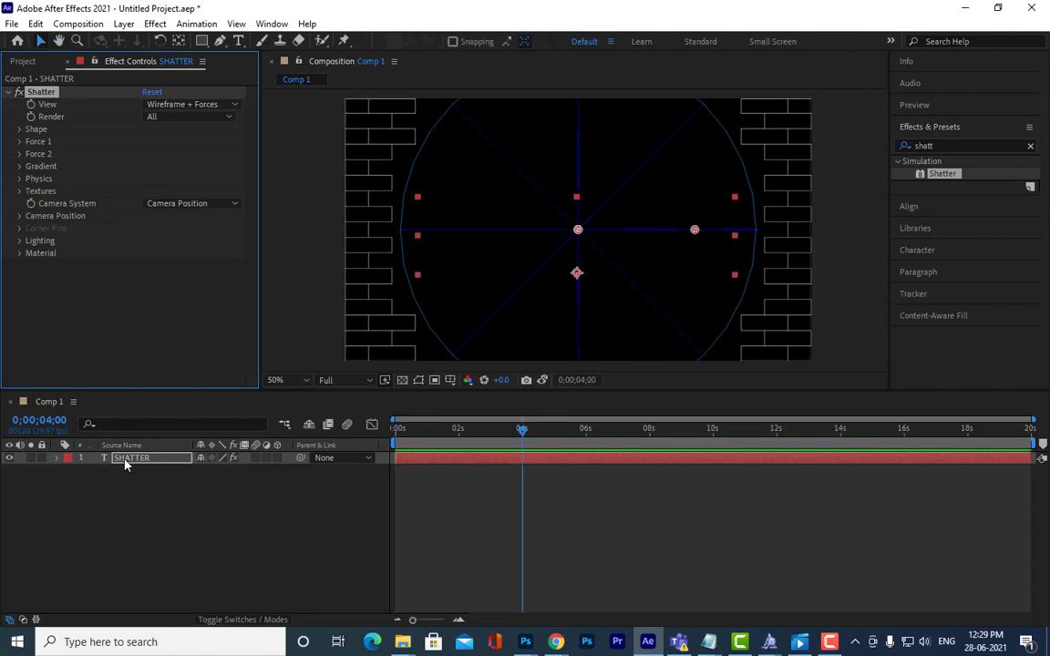
key("space")
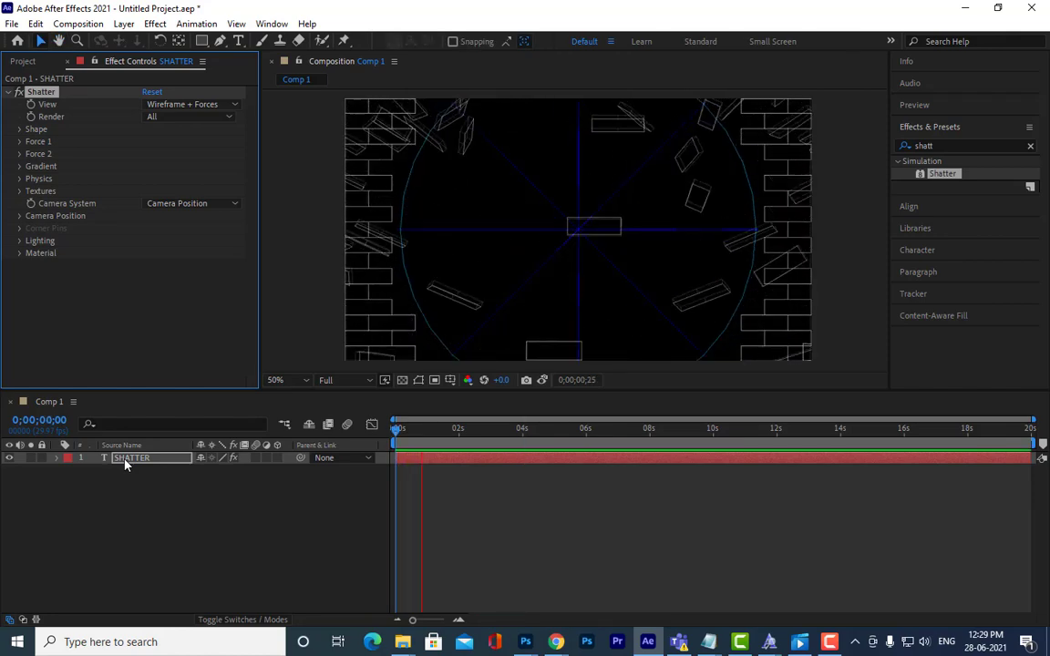
key("space")
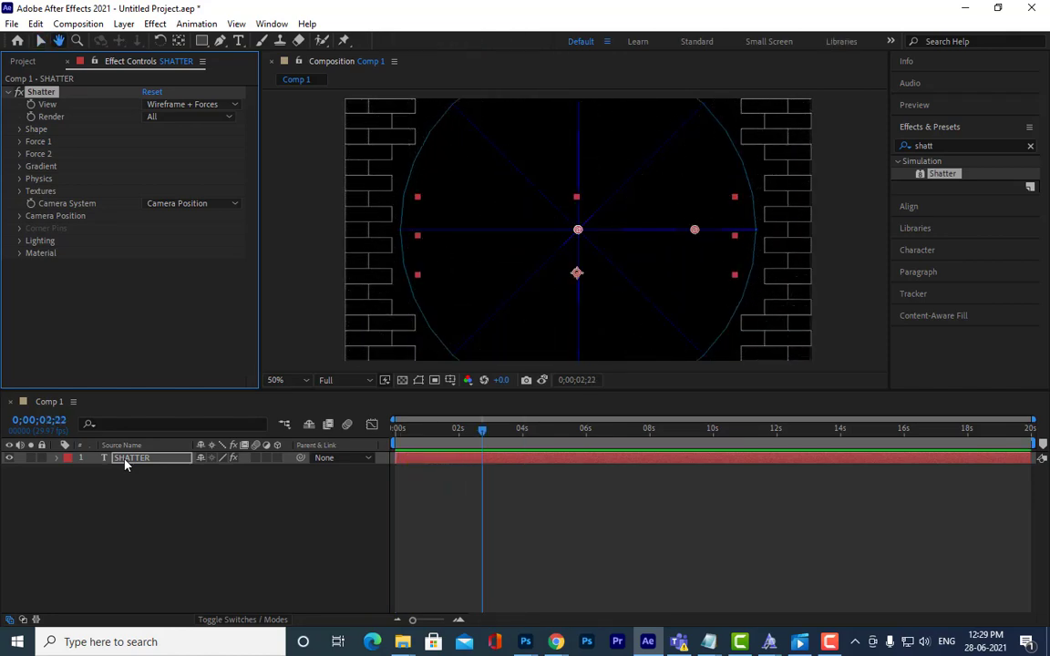
key("space")
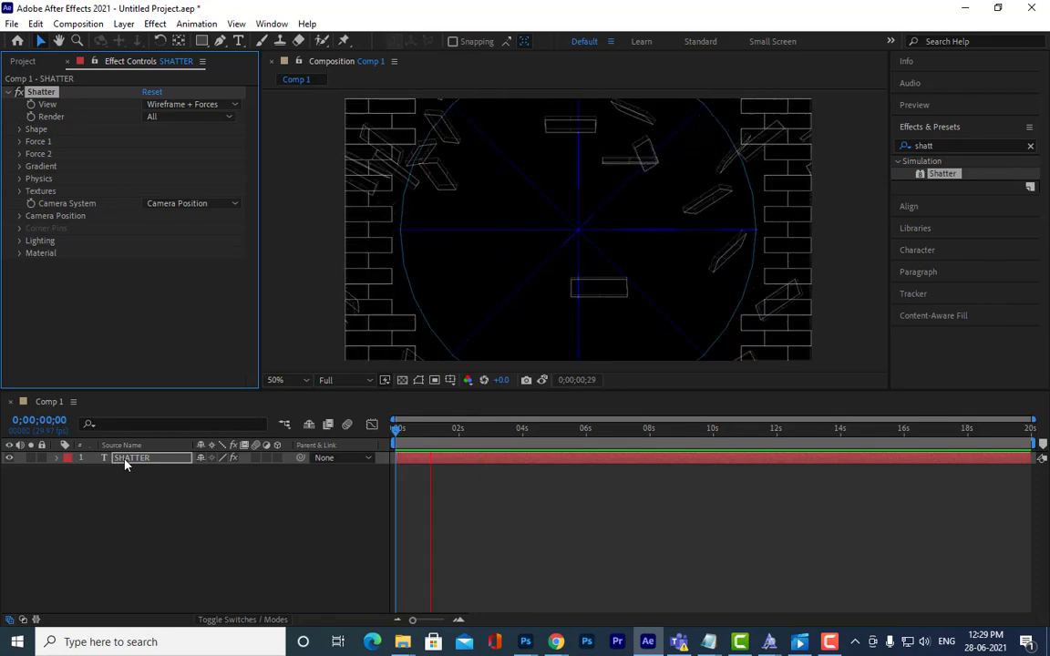
key("space")
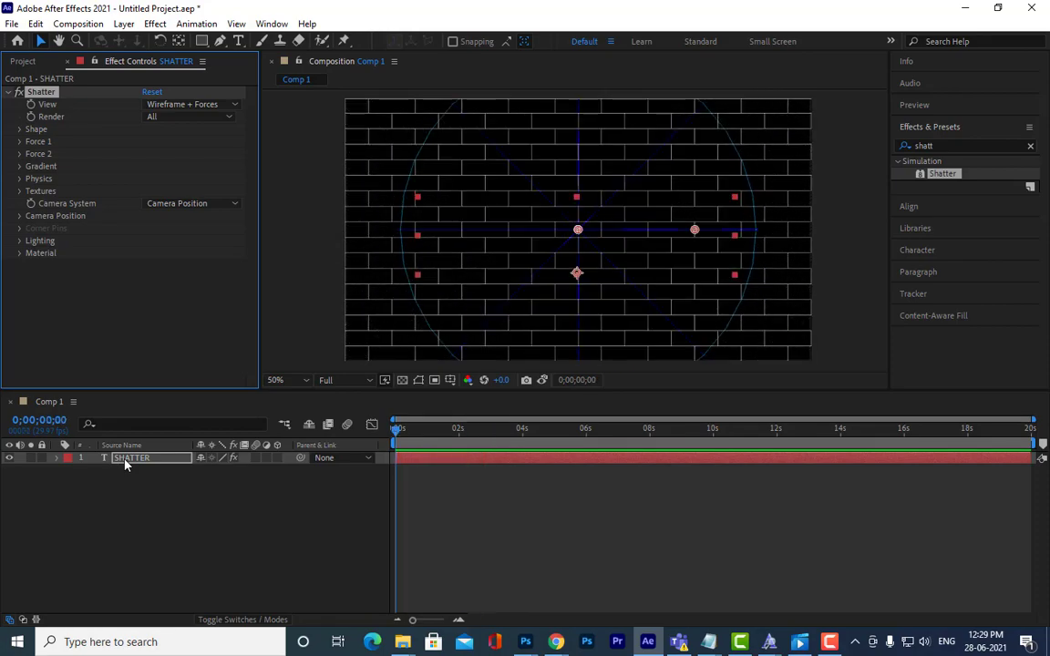
key("space")
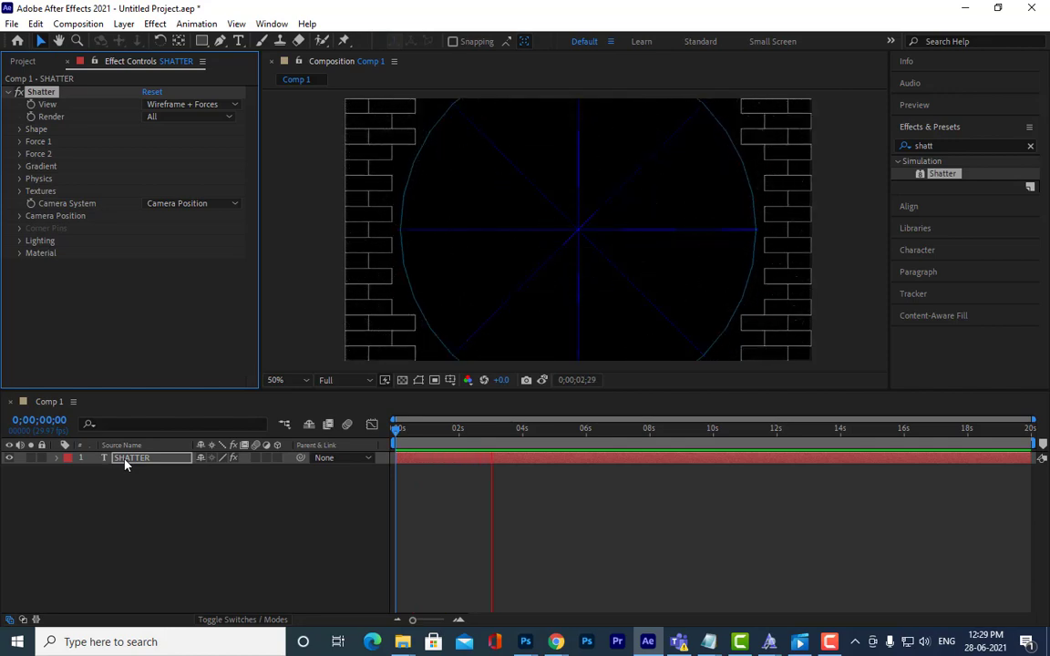
key("space")
key("space")
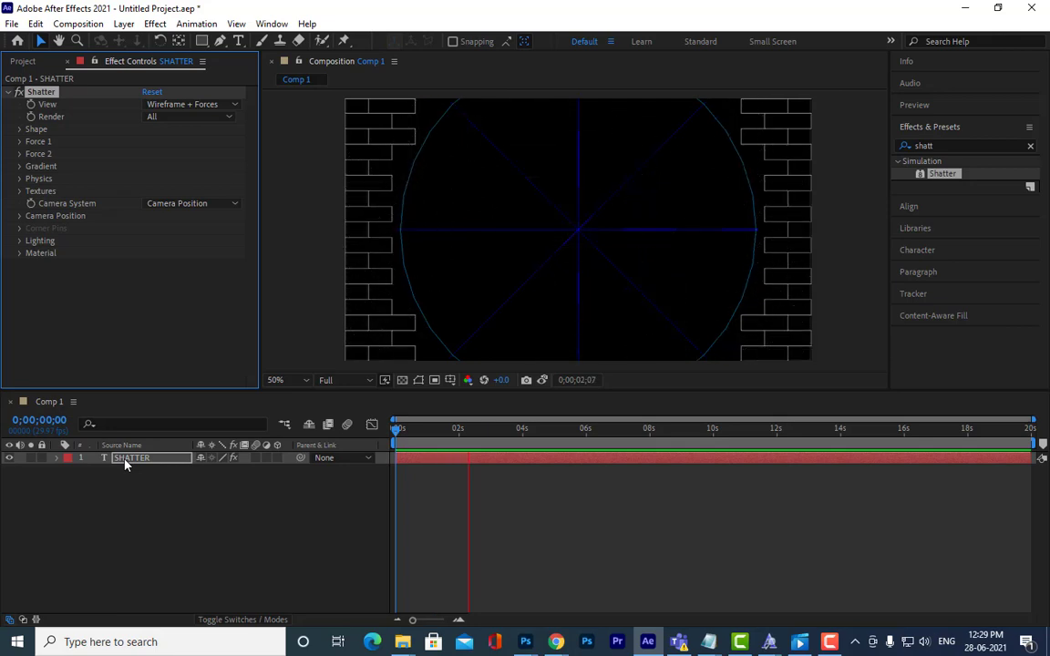
key("space")
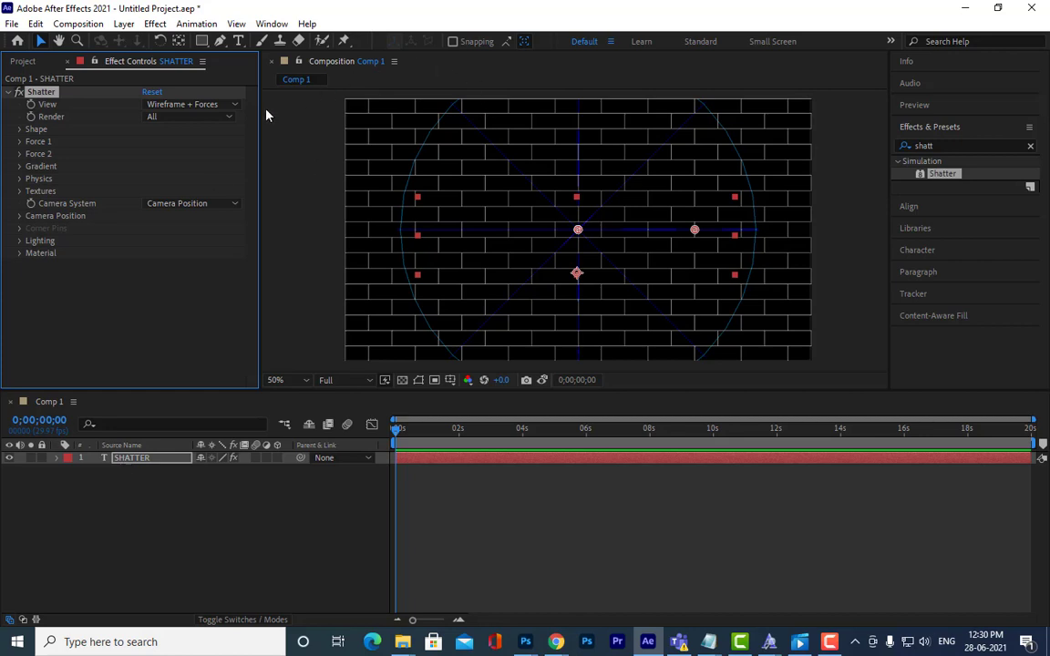
Step: Widen the Effect Controls panel and check the whole composition frame at 25% and 50% magnification
left_click_drag(260, 110, 300, 110)
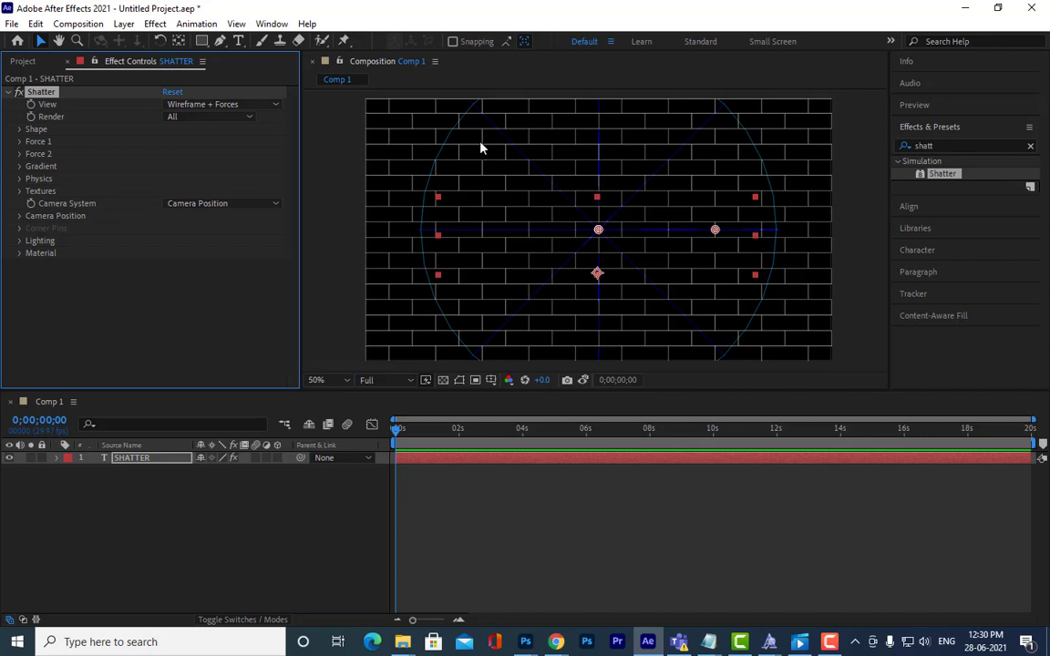
key("comma")
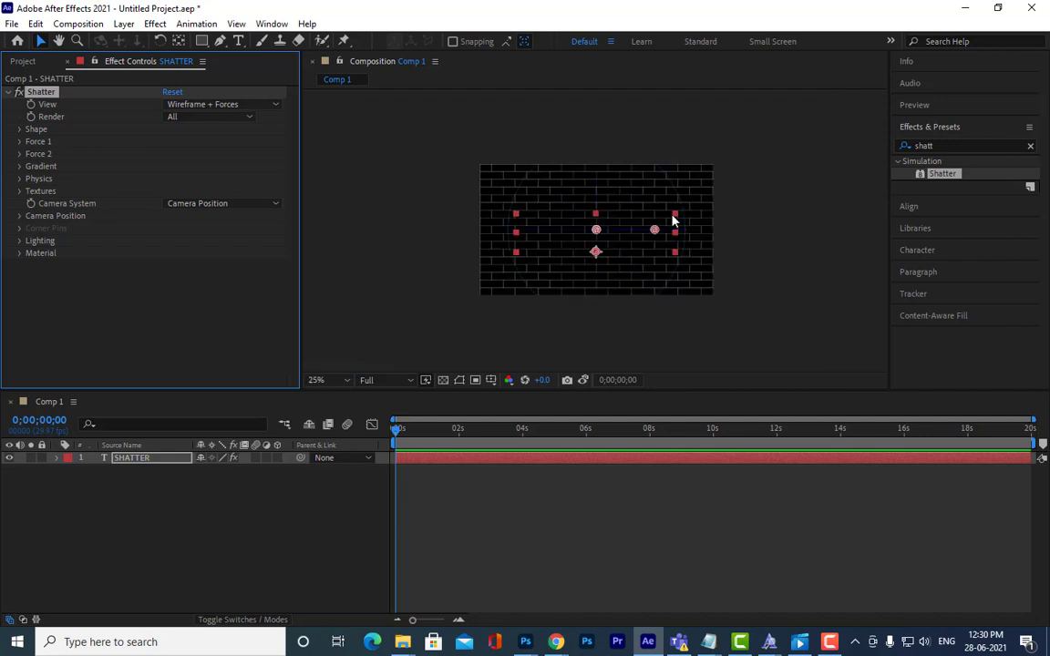
key("period")
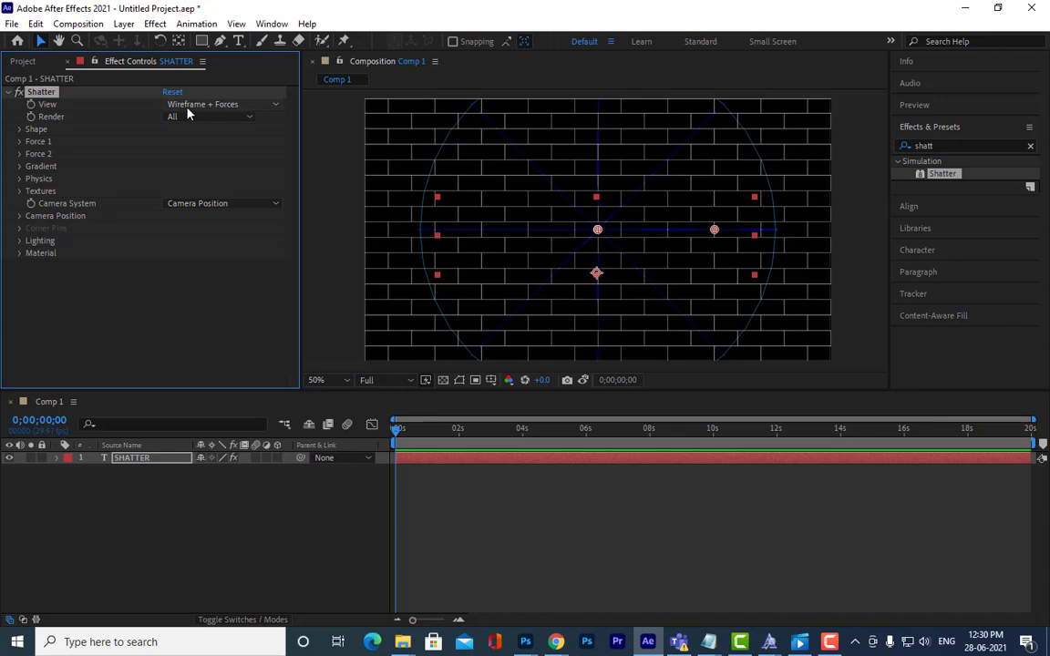
Step: Set the Shatter effect's View to Rendered and preview the text breaking apart
left_click(275, 105)
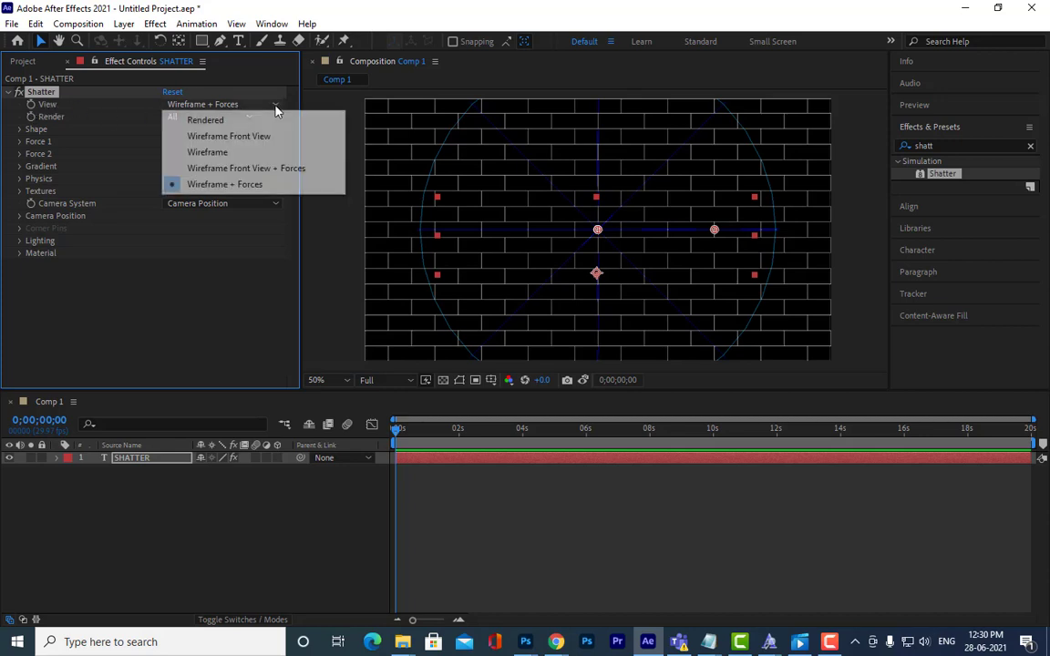
left_click(230, 121)
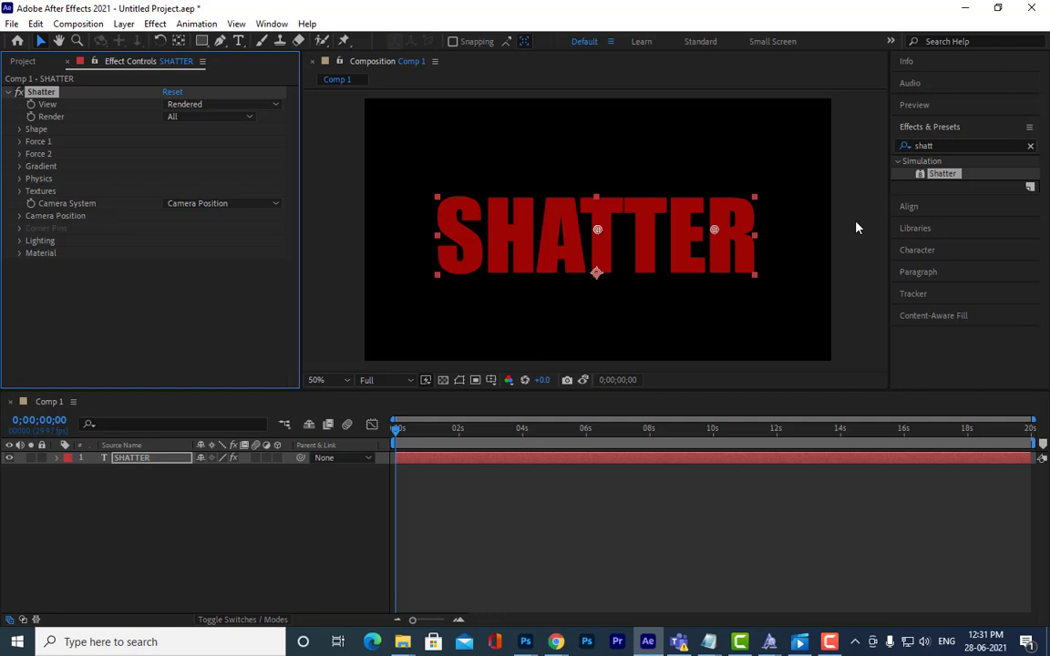
key("space")
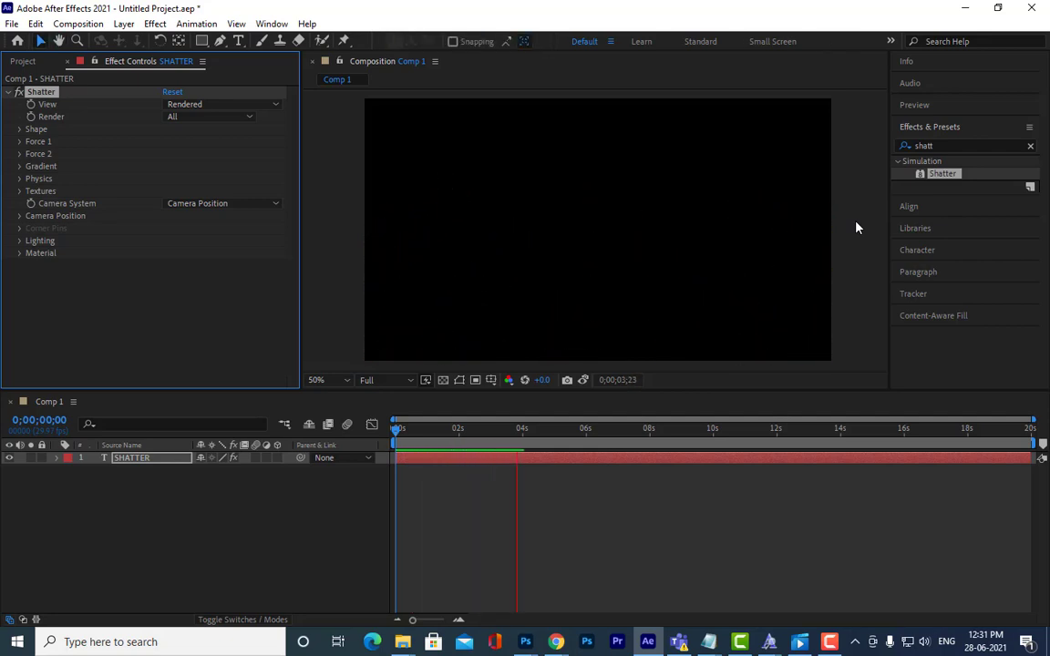
Step: Replay the rendered Shatter animation from the start and scrub to 0;00;00;04 to examine the text breaking into bricks
key("space")
key("Home")
key("space")
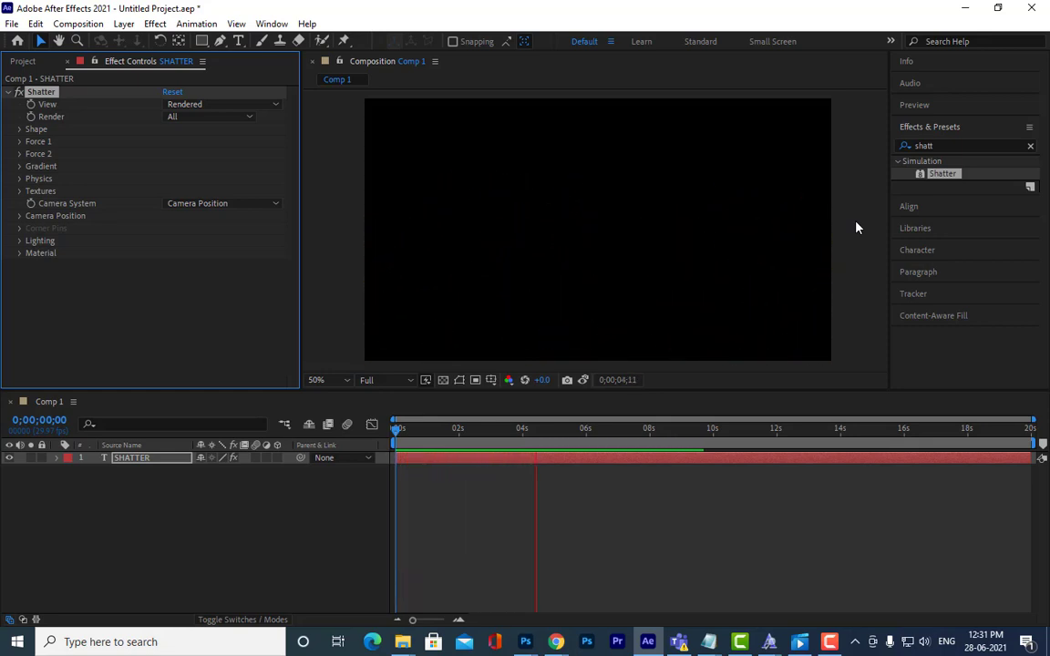
key("space")
key("Home")
key("space")
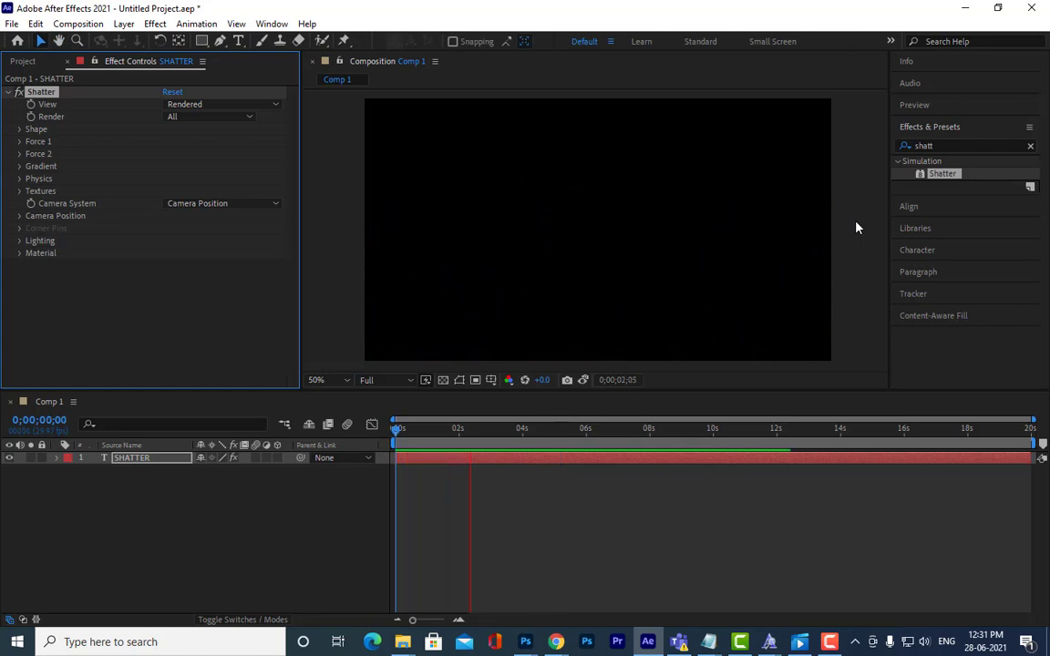
key("space")
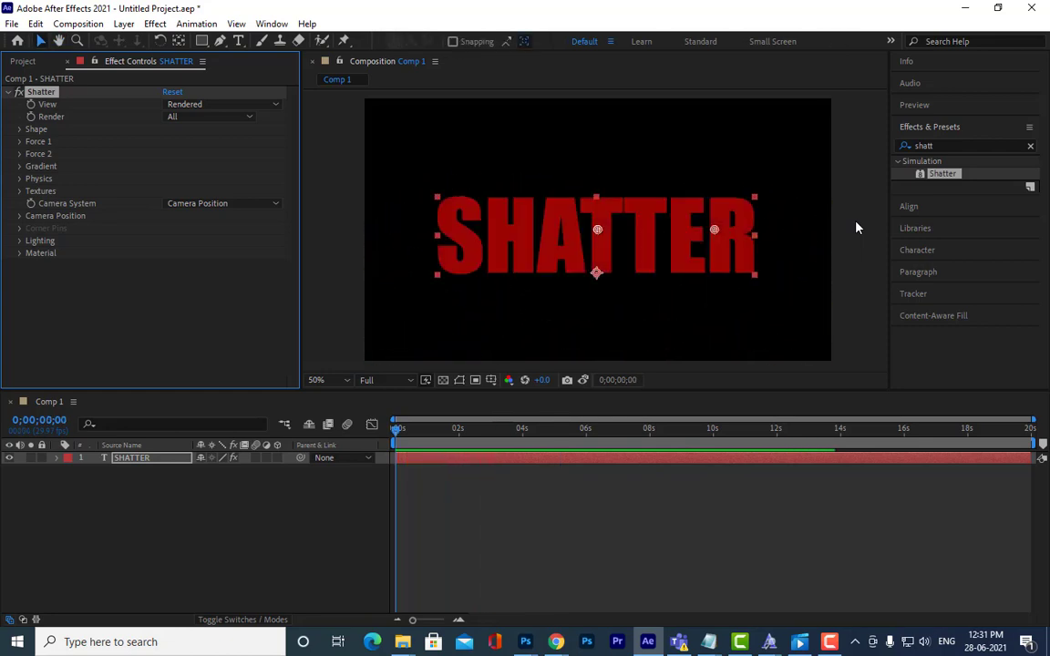
key("space")
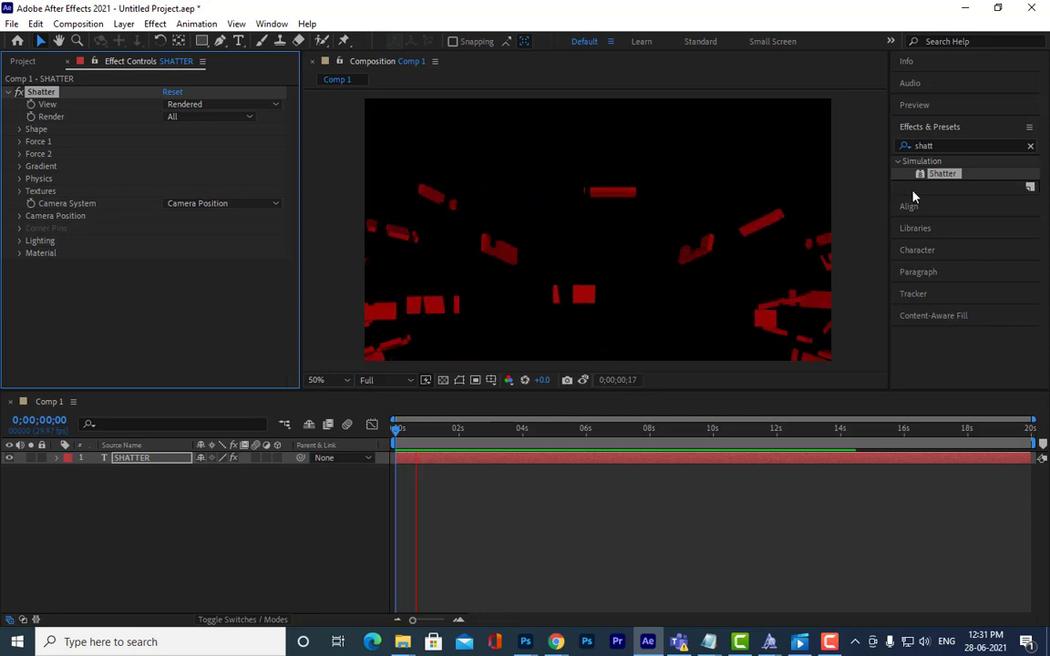
left_click(440, 431)
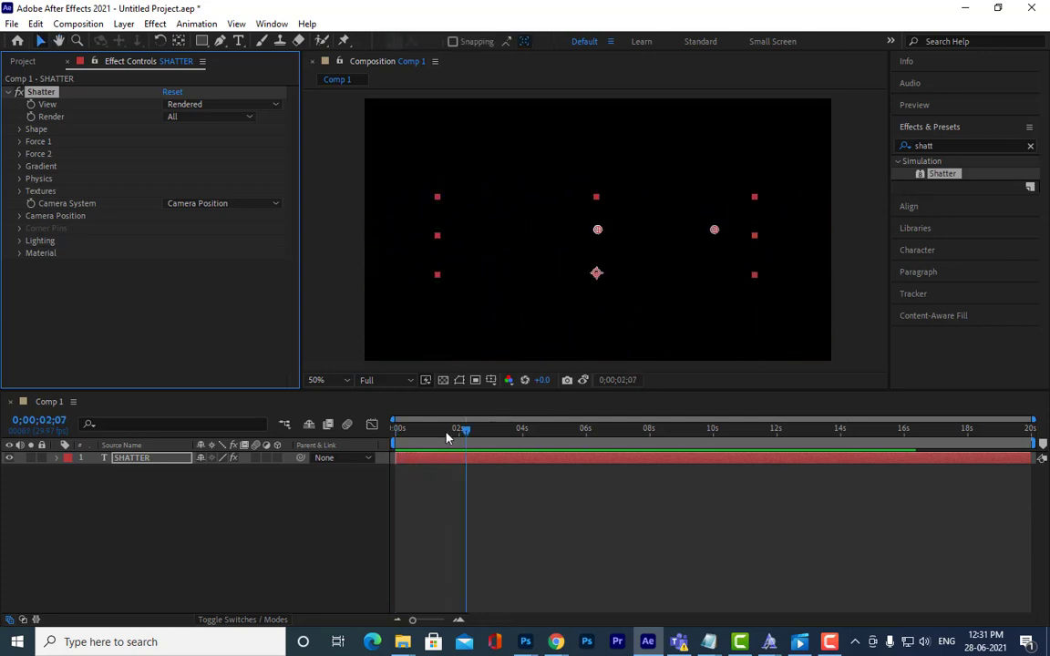
left_click(394, 432)
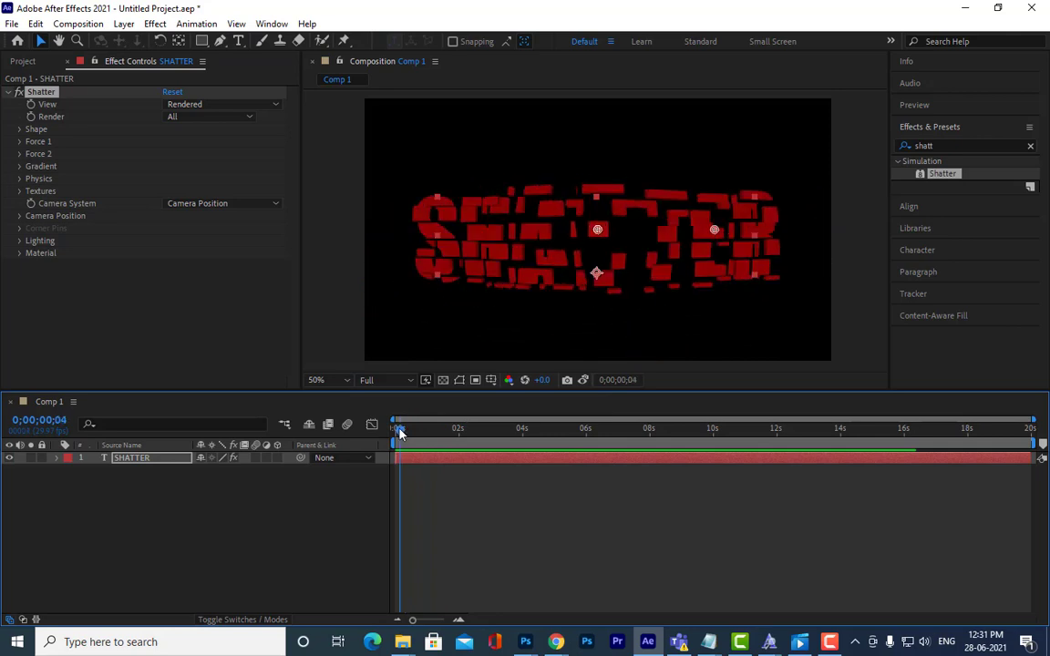
left_click_drag(394, 430, 399, 432)
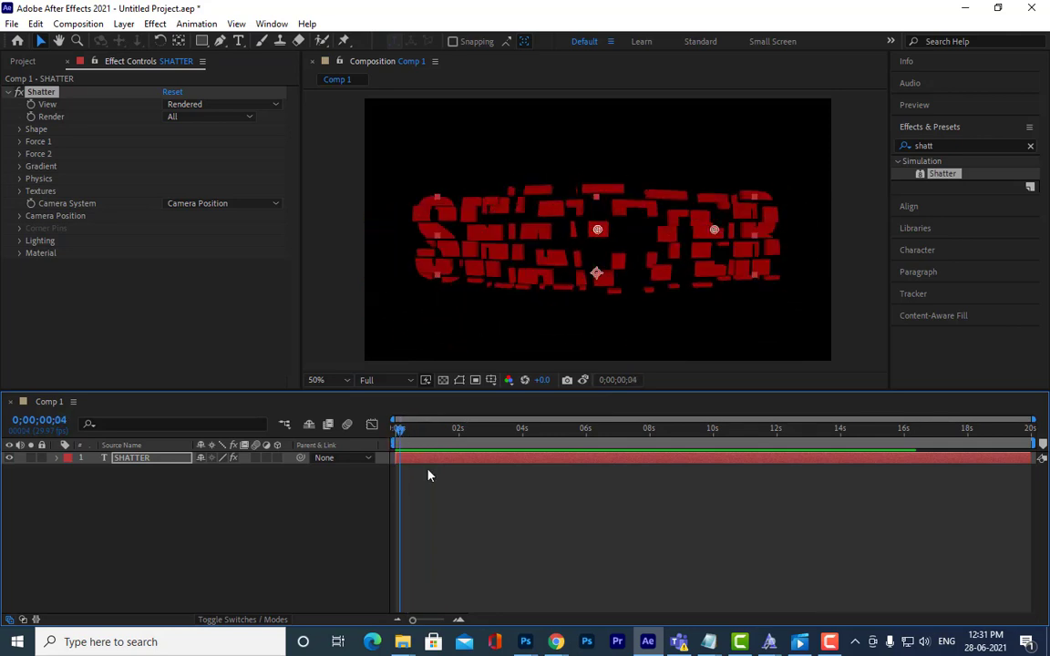
Step: Set the composition preview resolution to Half, replay the animation and return to the first frame
left_click(398, 380)
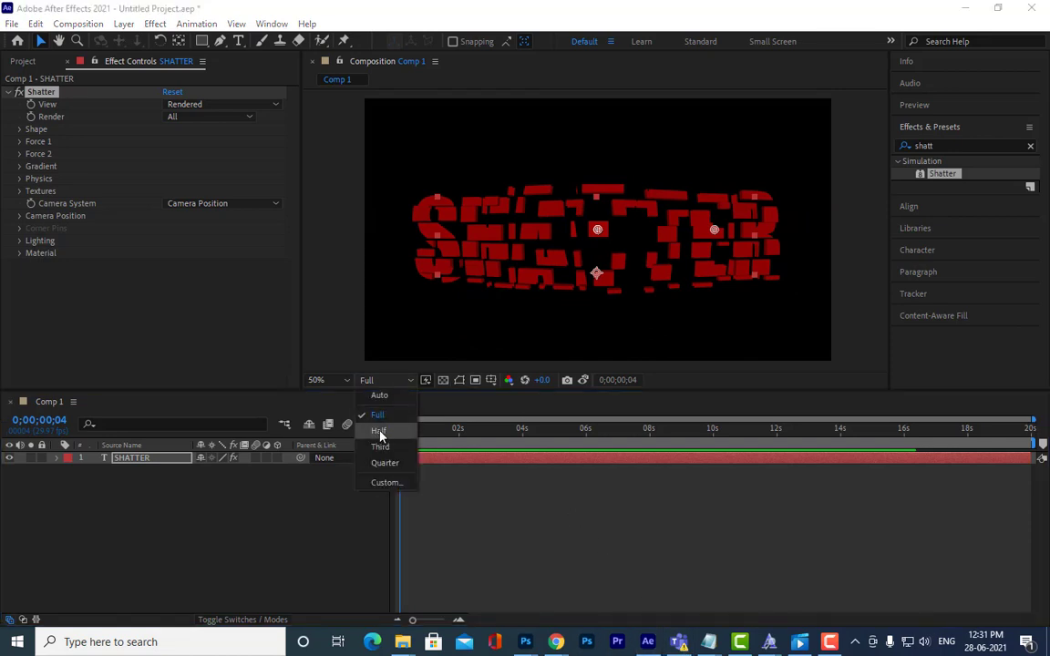
left_click(381, 434)
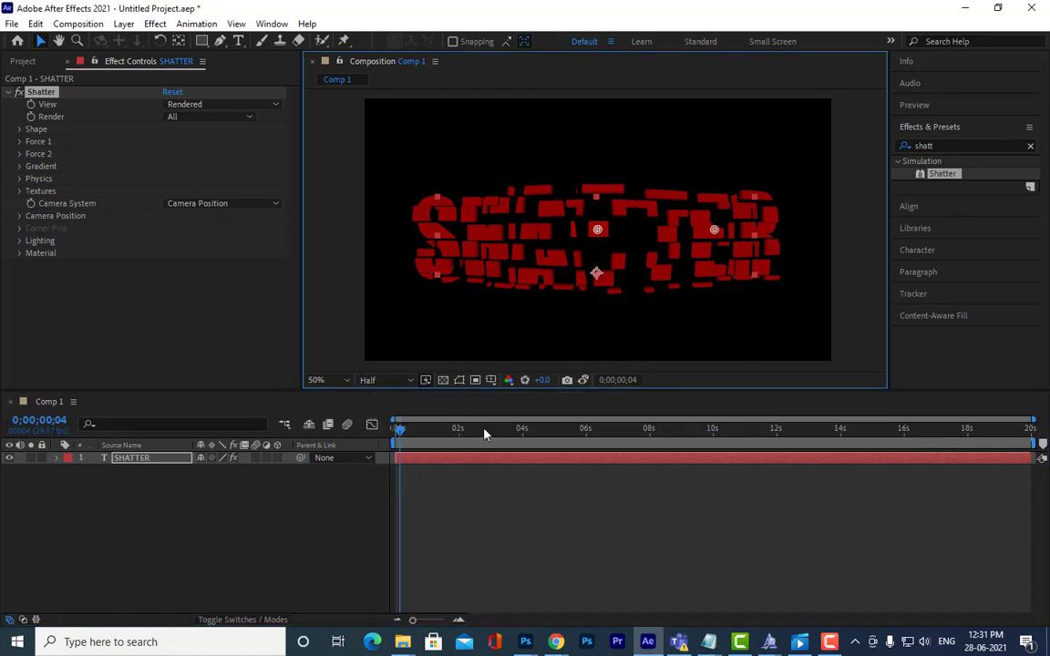
left_click_drag(398, 438, 396, 430)
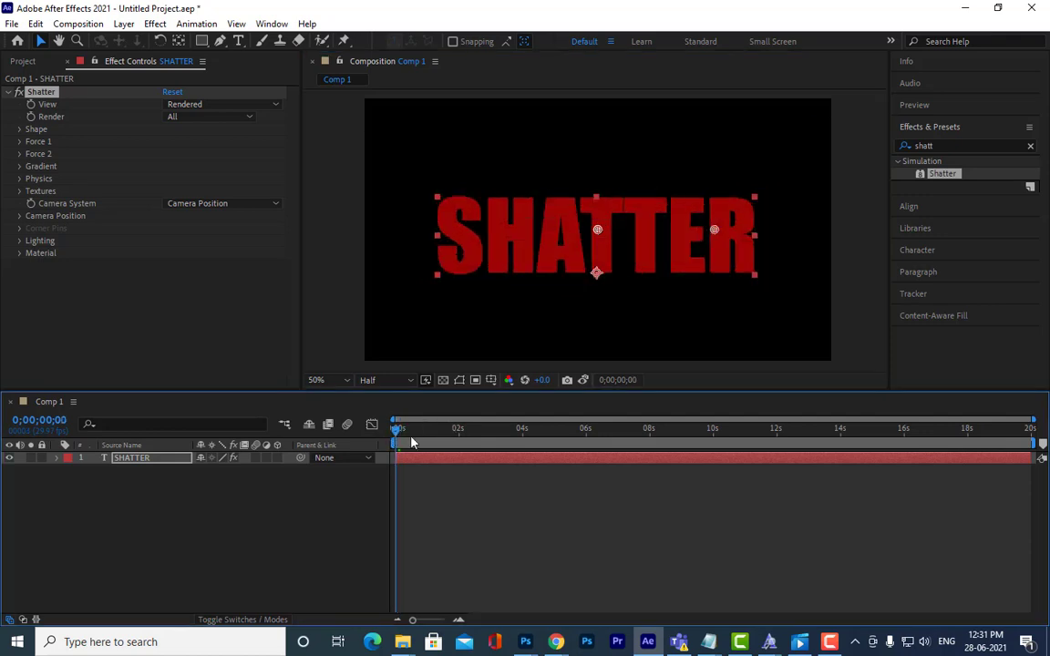
key("space")
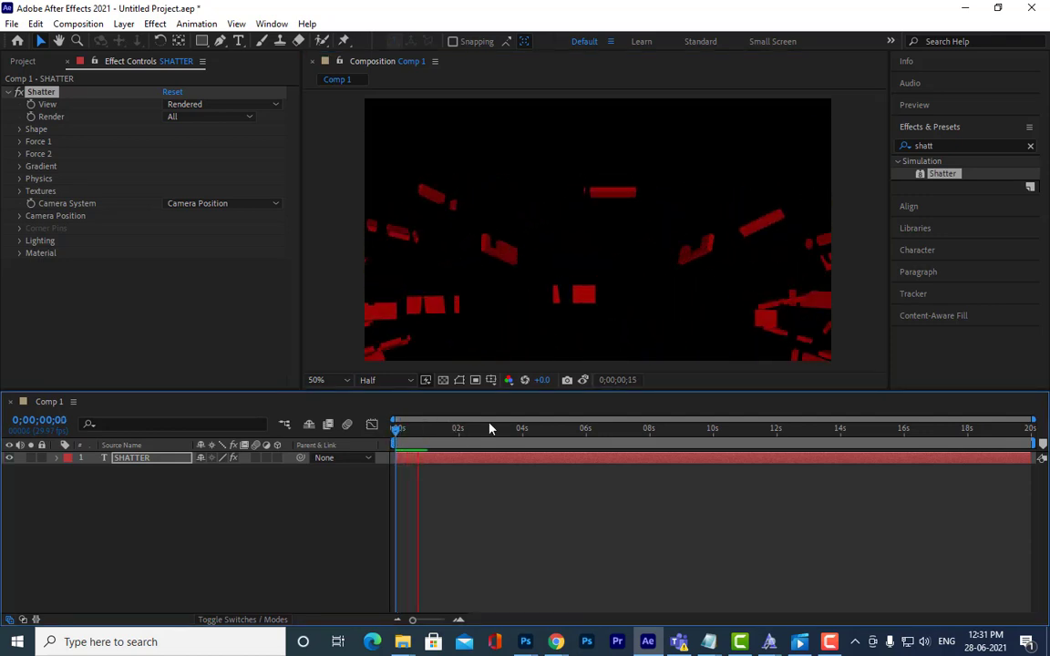
key("space")
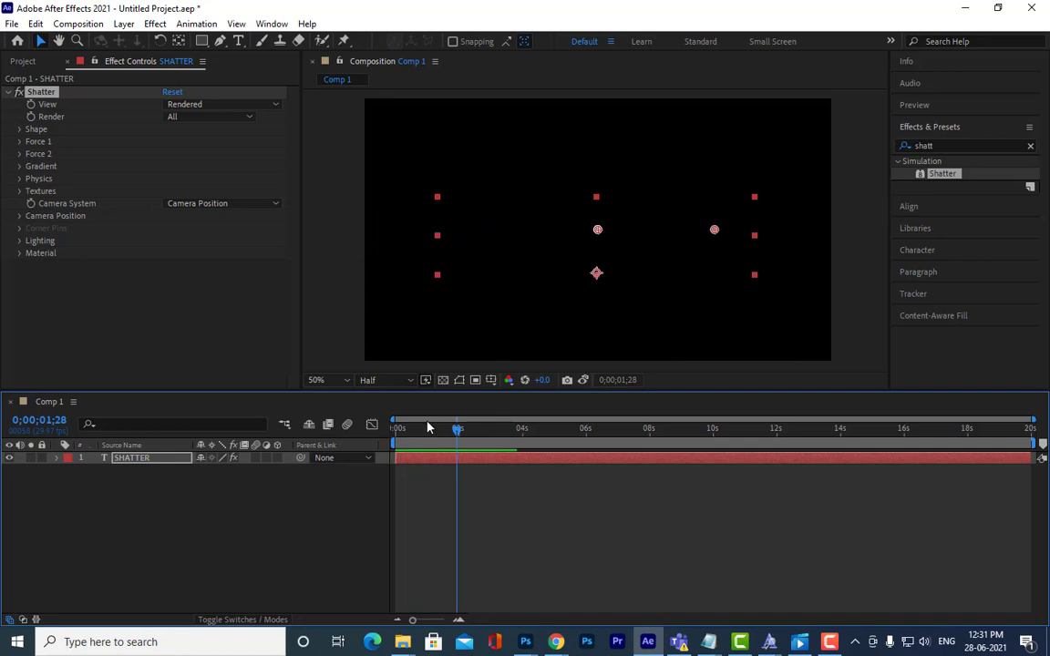
left_click_drag(414, 430, 397, 432)
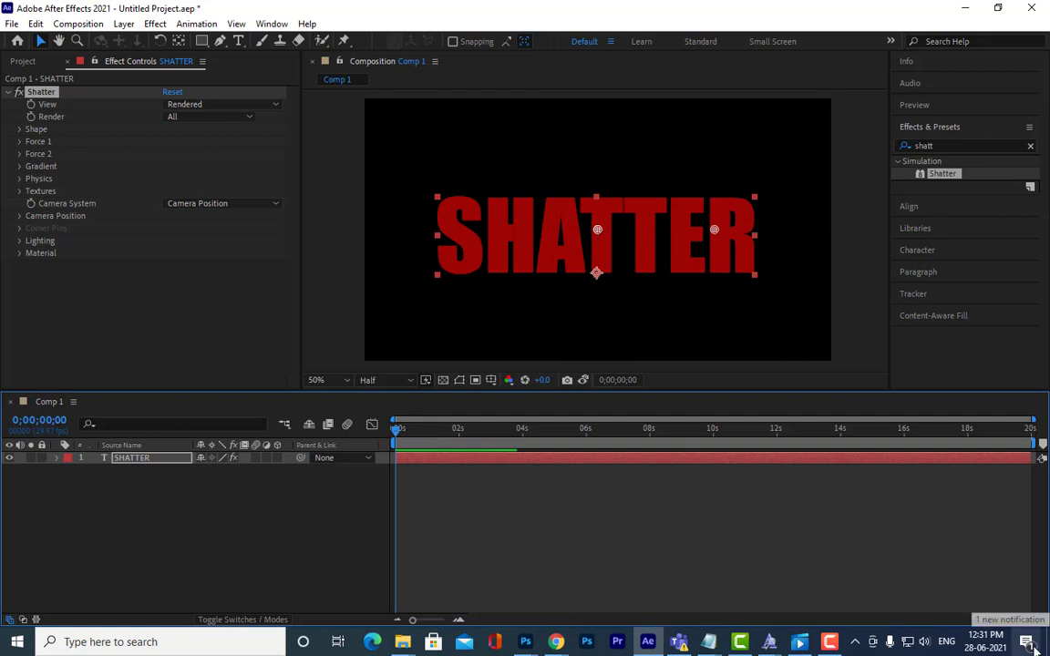
Step: Set the Shatter effect's View to Wireframe + Forces and check its Render options
left_click(252, 106)
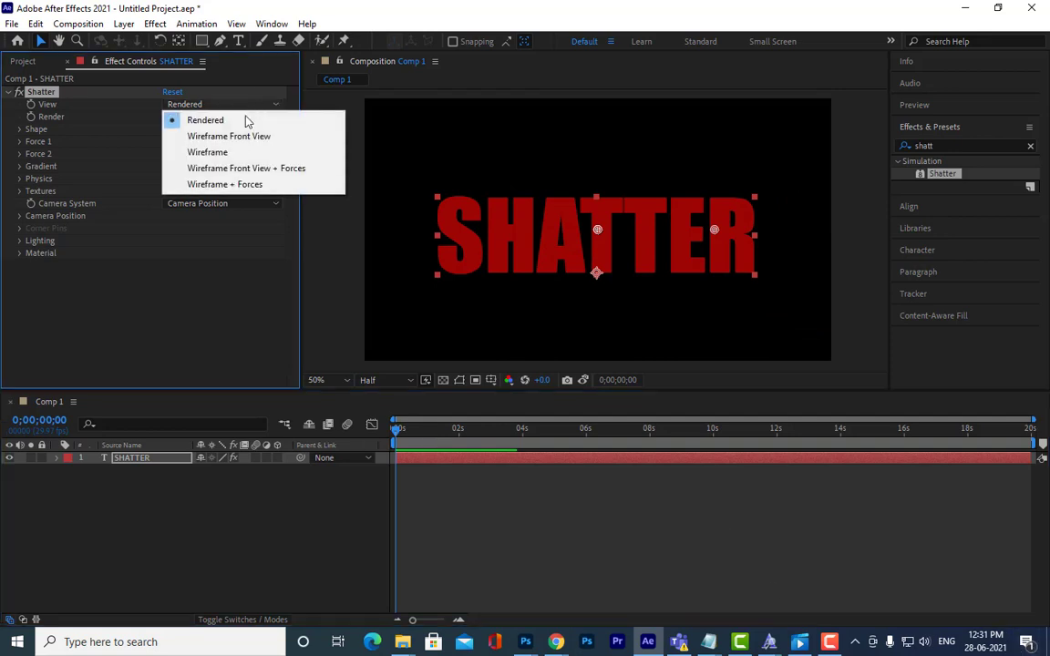
left_click(225, 185)
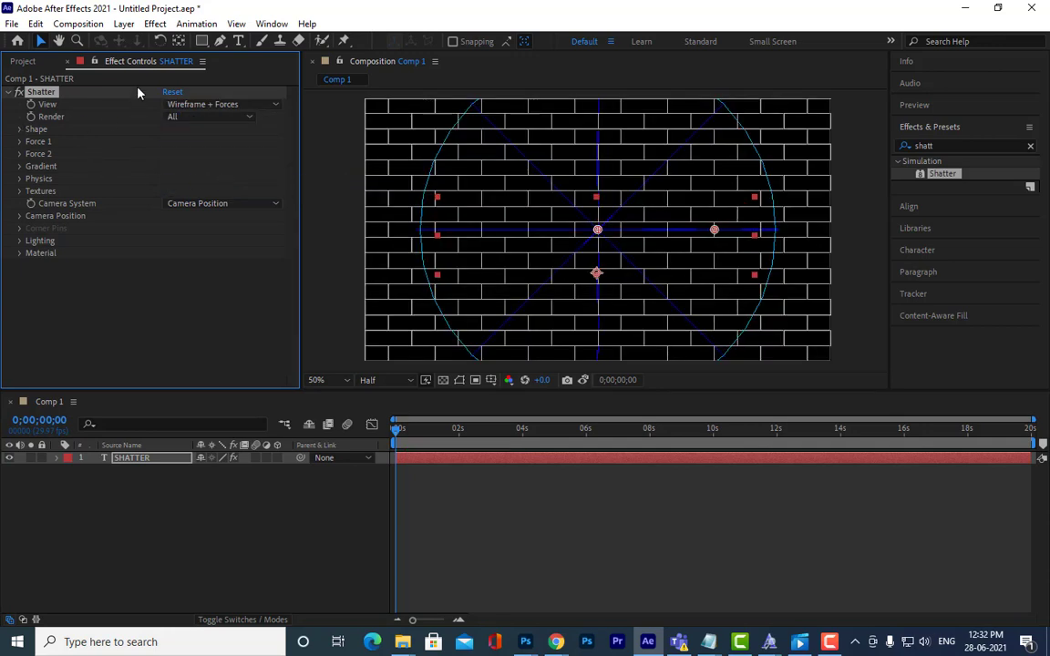
left_click(225, 115)
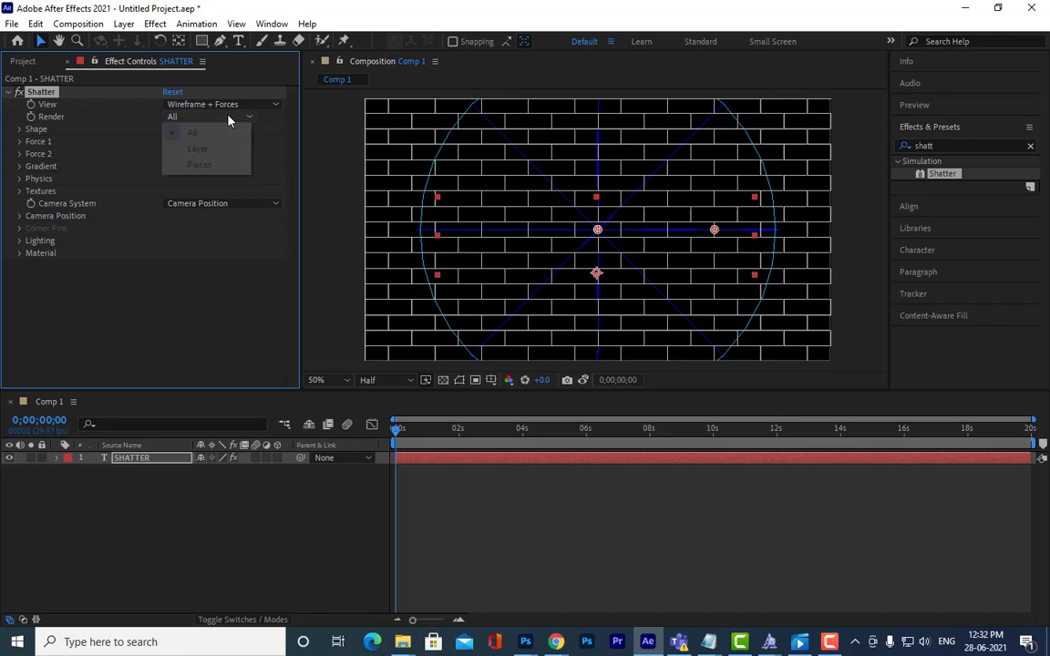
Step: Set the Shatter Shape pattern to Octagons & Squares and preview the breakup in the wireframe view
left_click(33, 132)
left_click(19, 130)
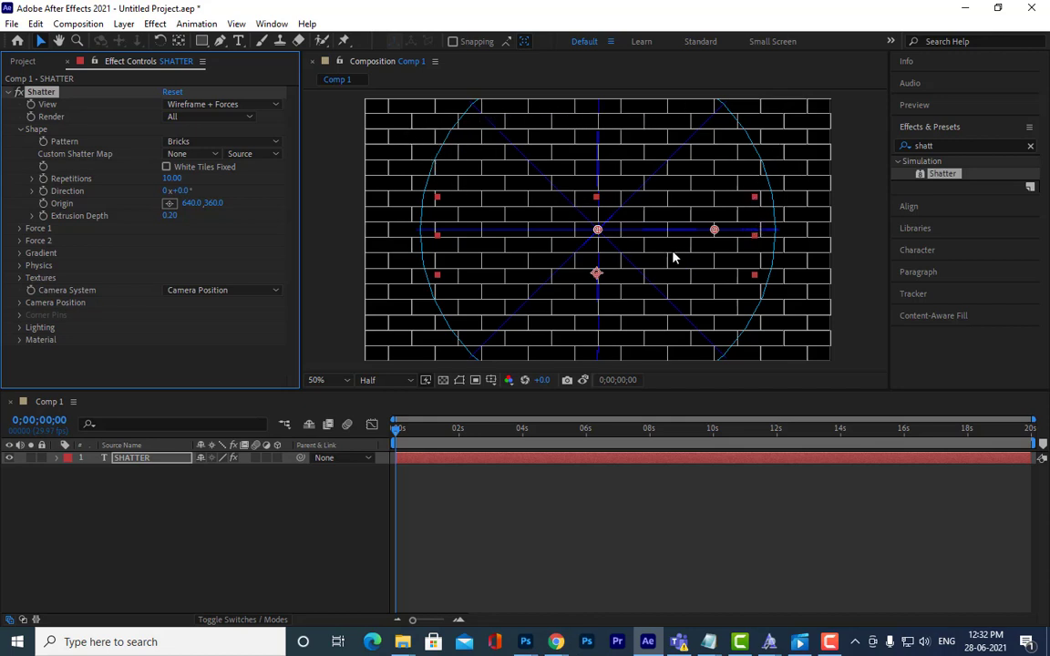
left_click(276, 143)
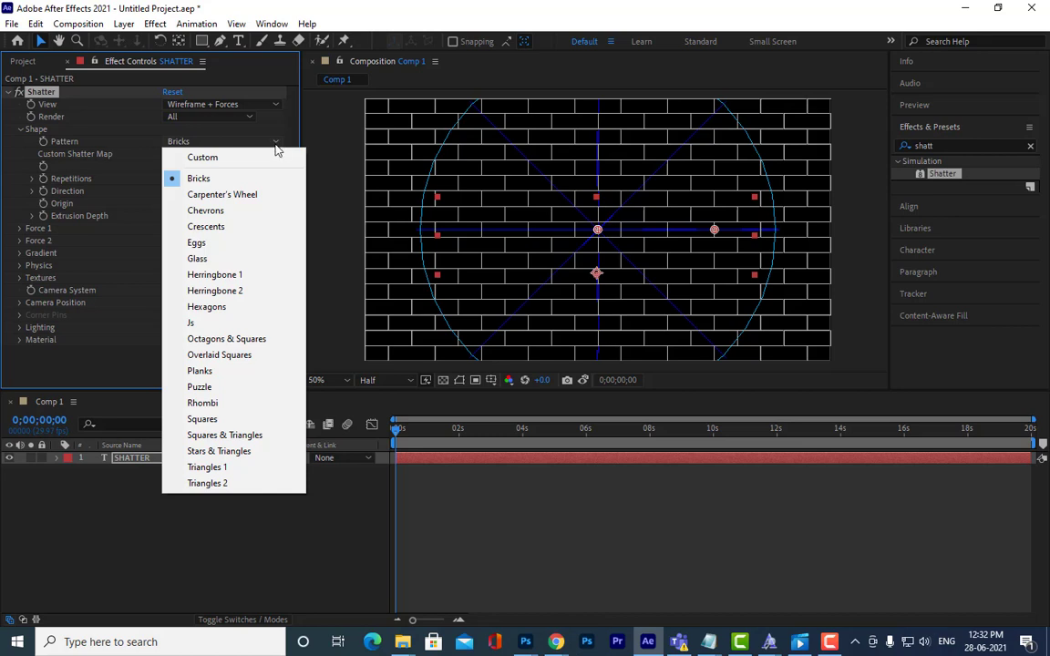
left_click(231, 344)
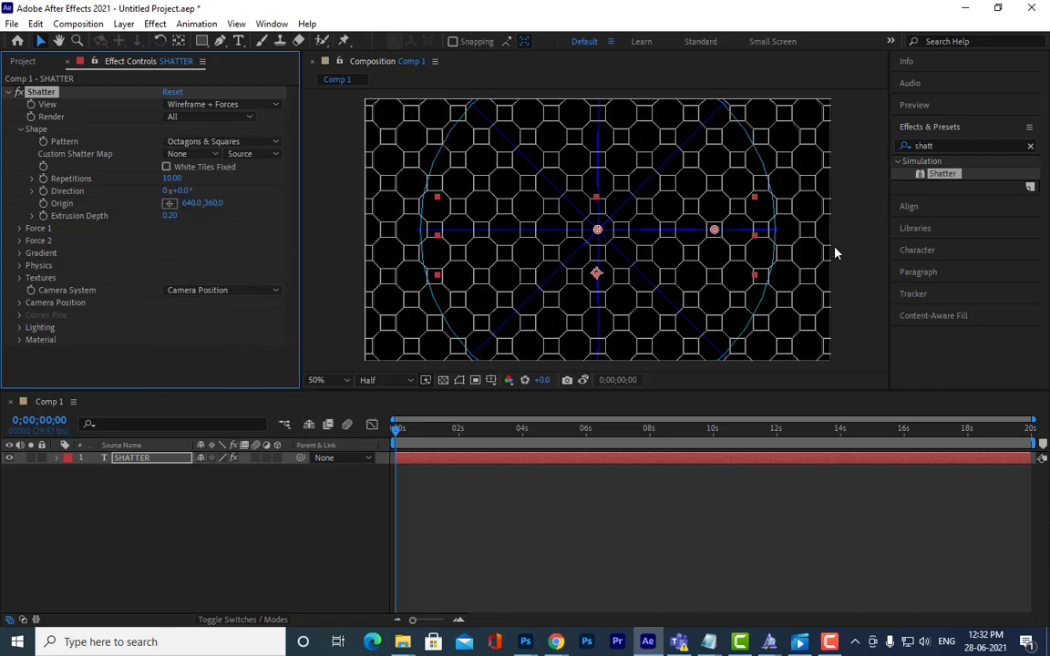
key("space")
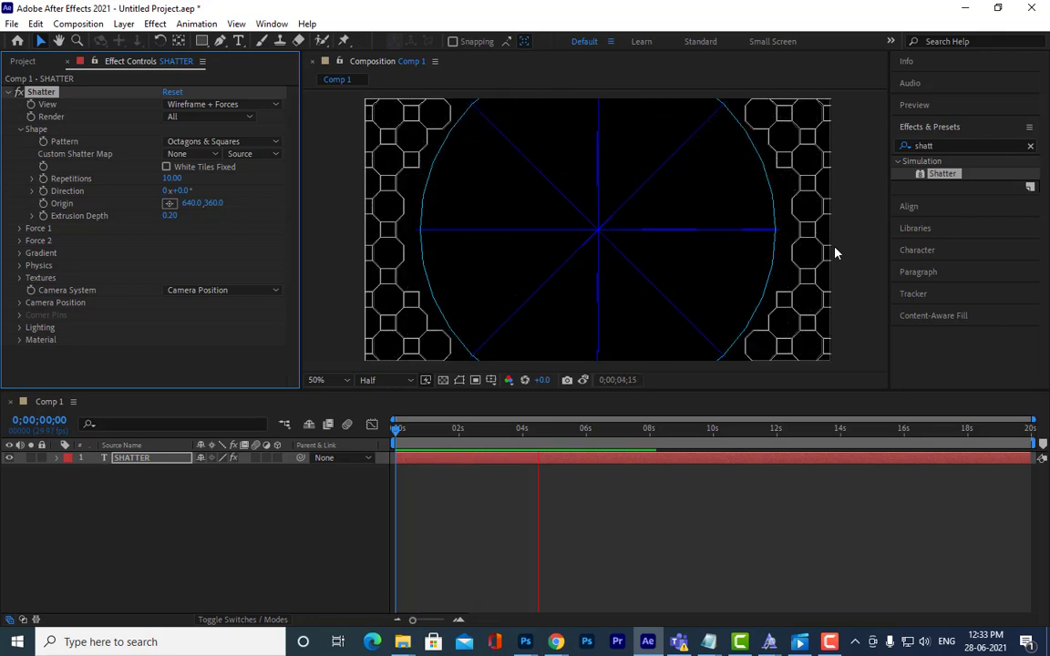
key("space")
key("space")
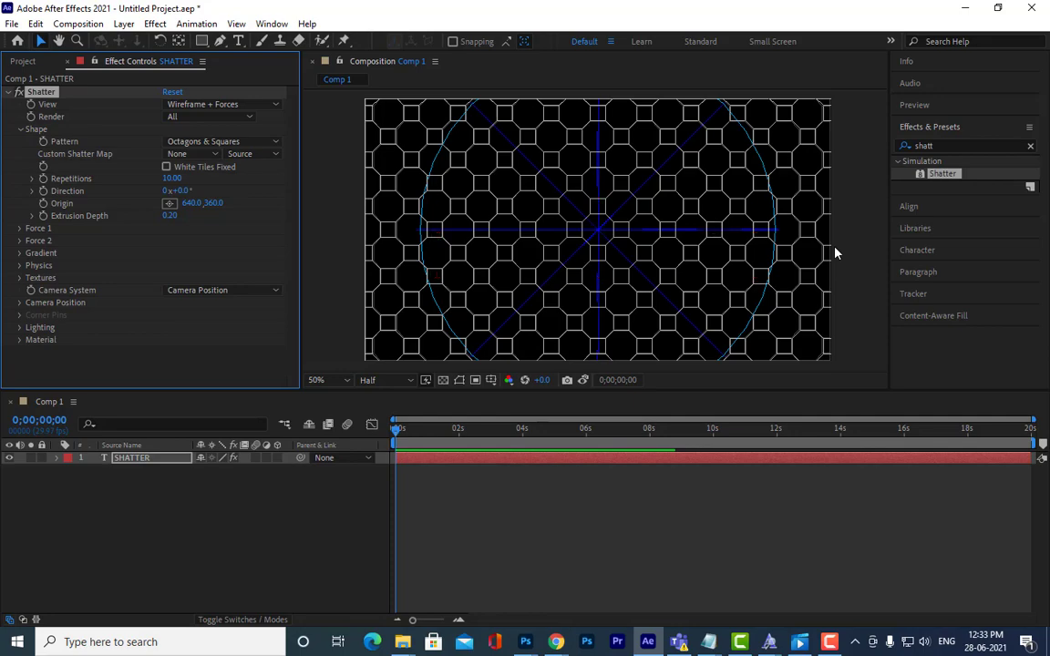
key("space")
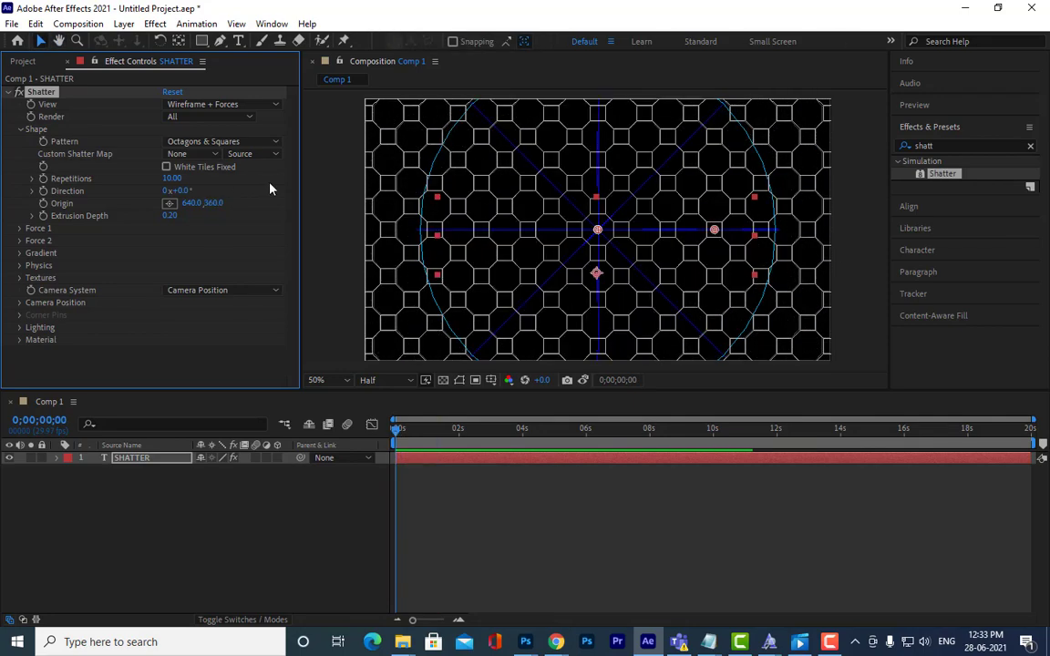
Step: Set the Shatter effect's View to Rendered and repeatedly preview the text breaking into octagons and squares
left_click(276, 107)
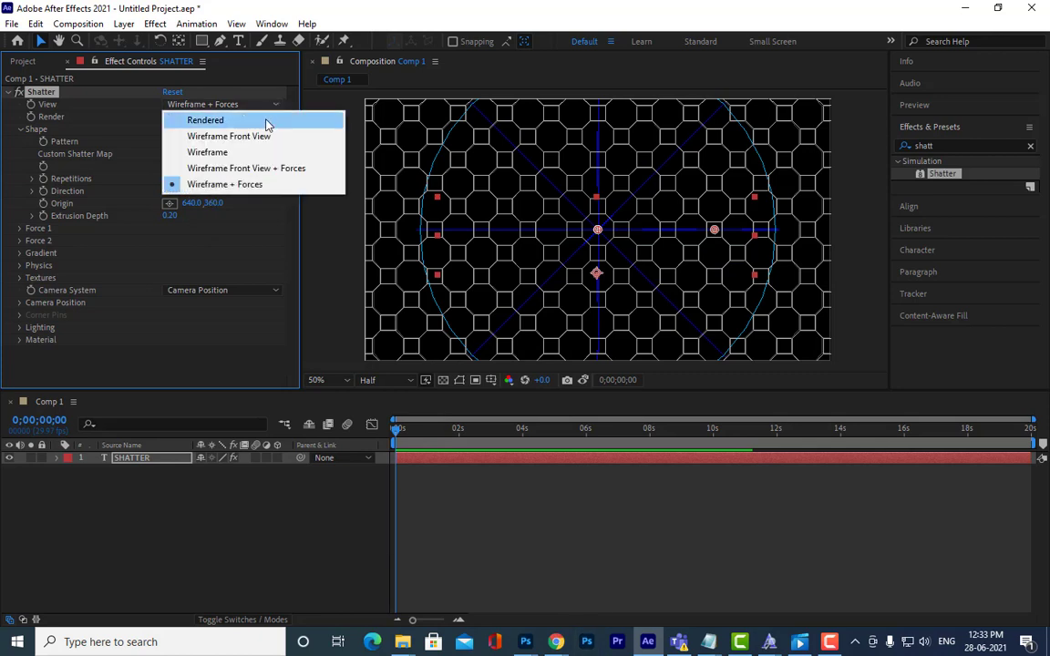
left_click(266, 122)
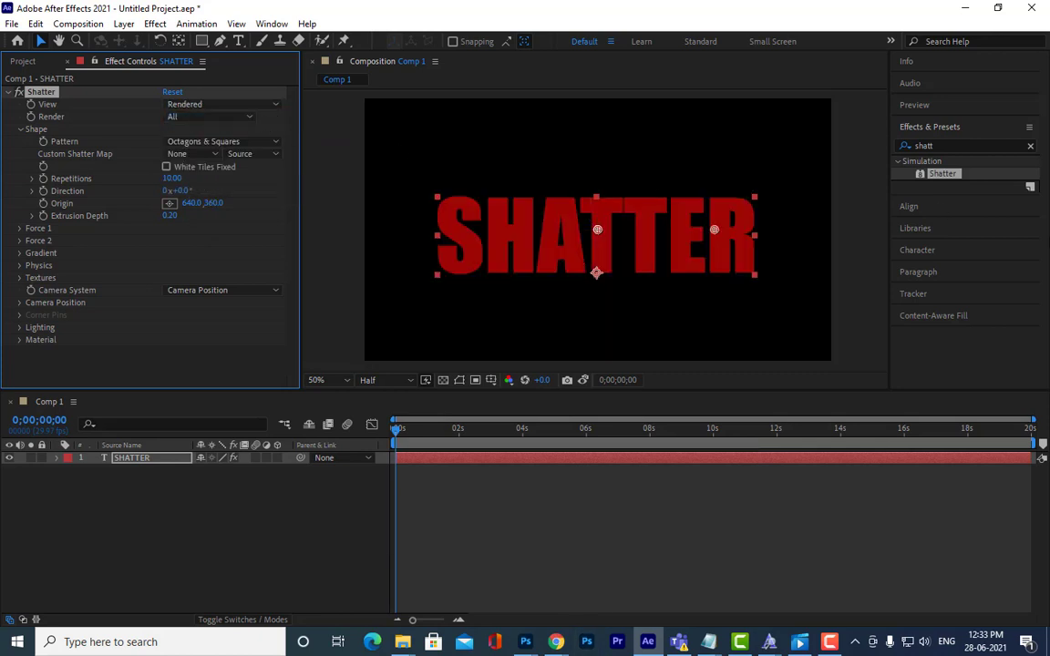
key("space")
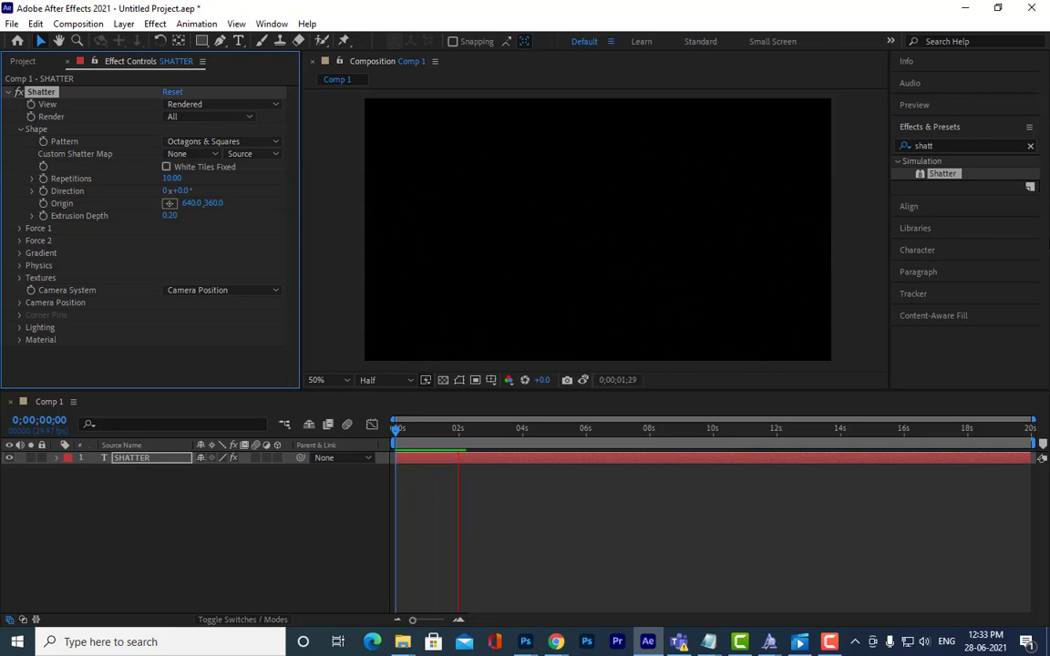
key("space")
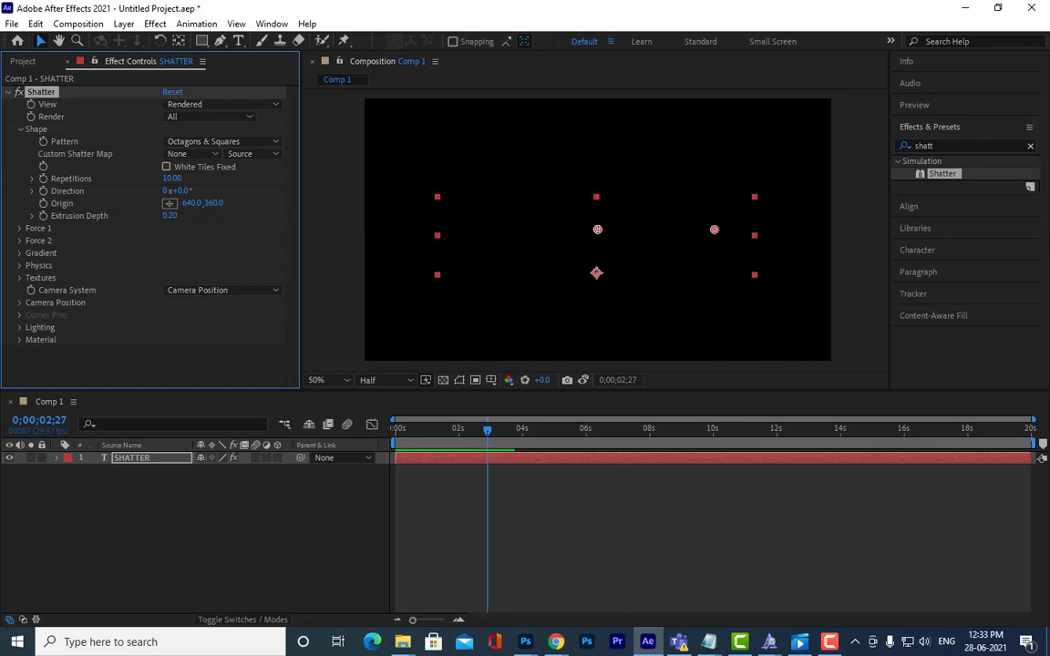
key("space")
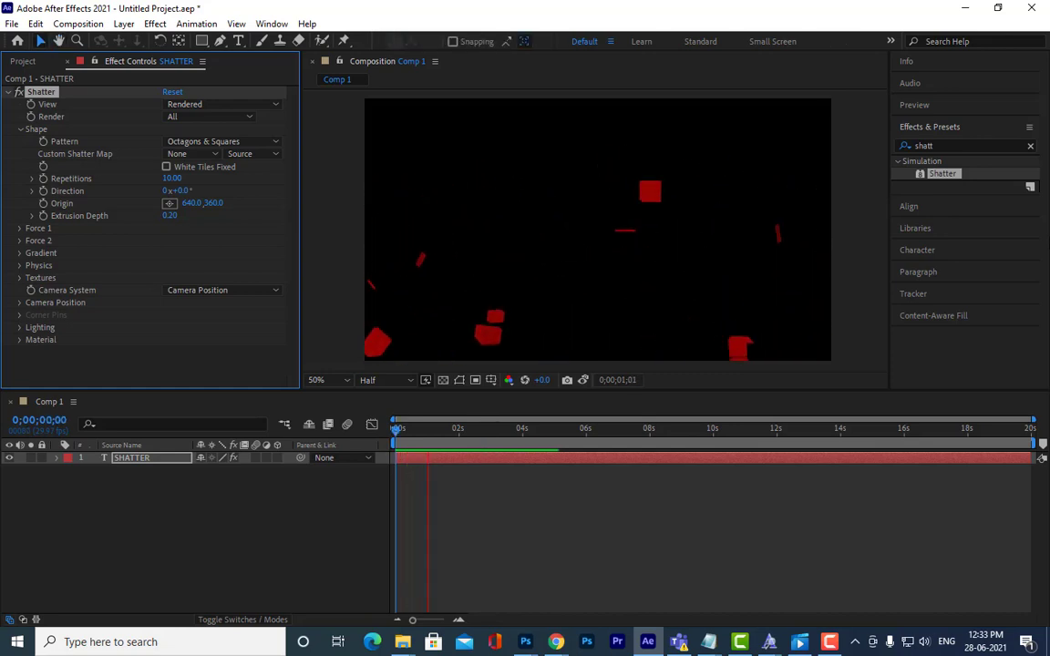
key("space")
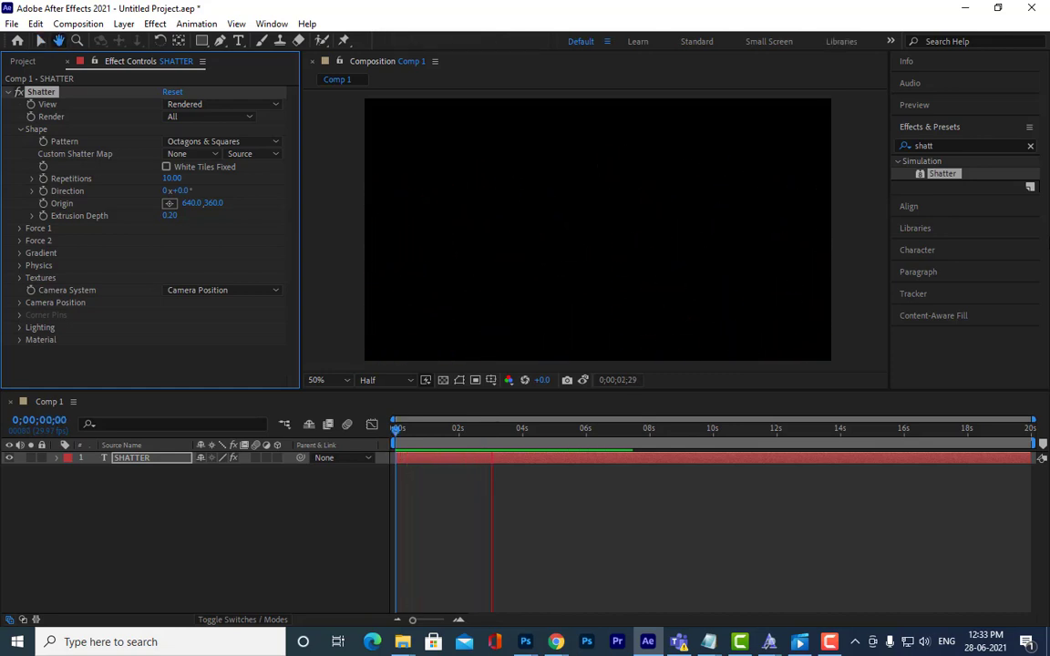
key("space")
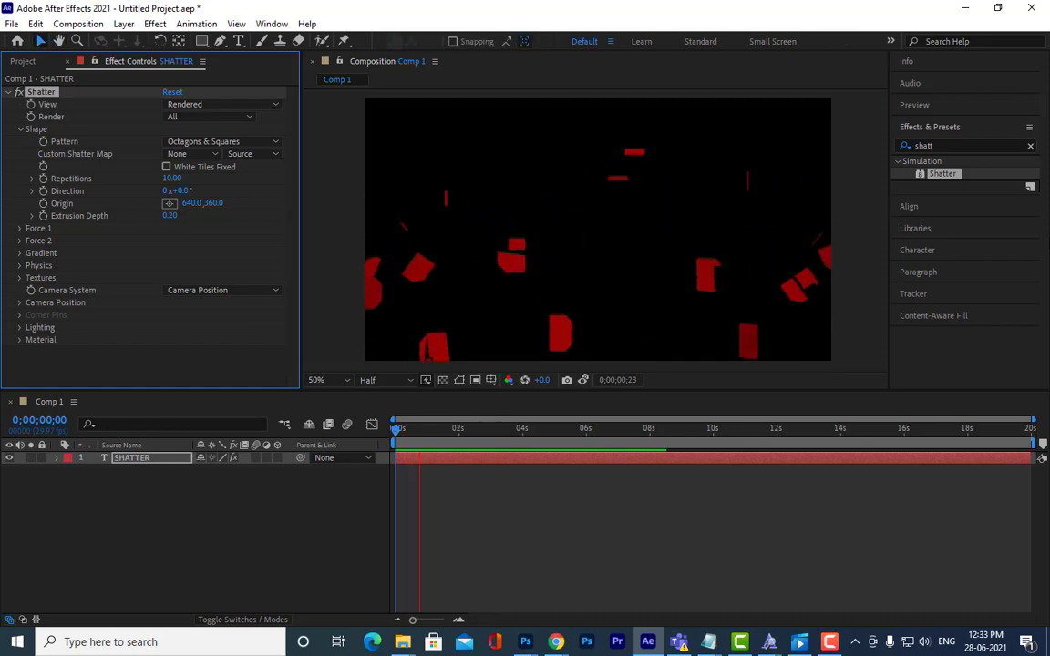
key("space")
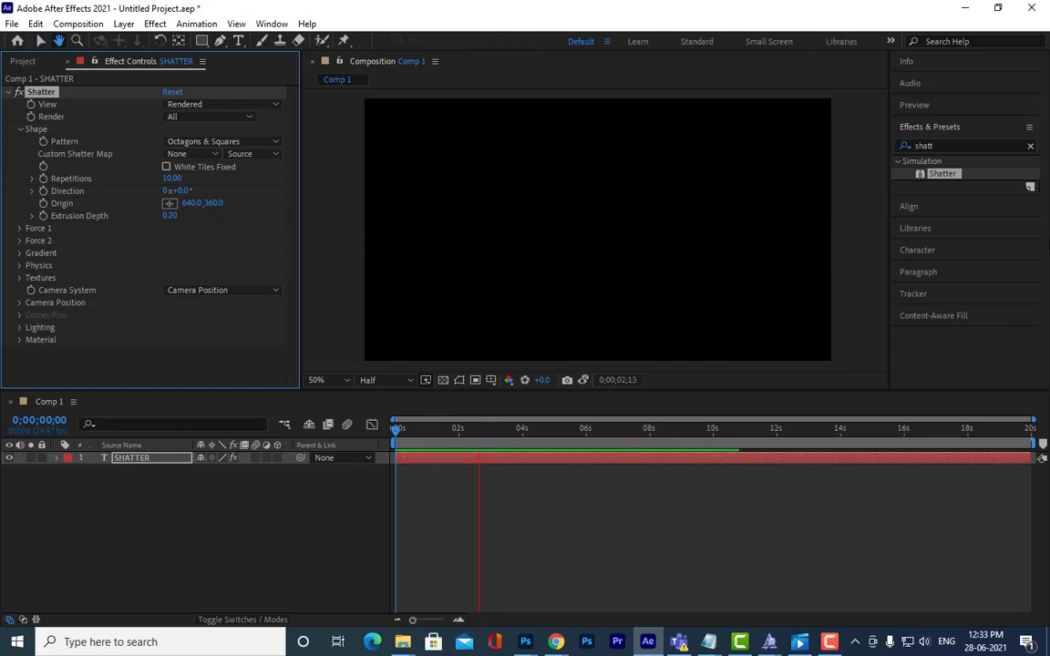
key("space")
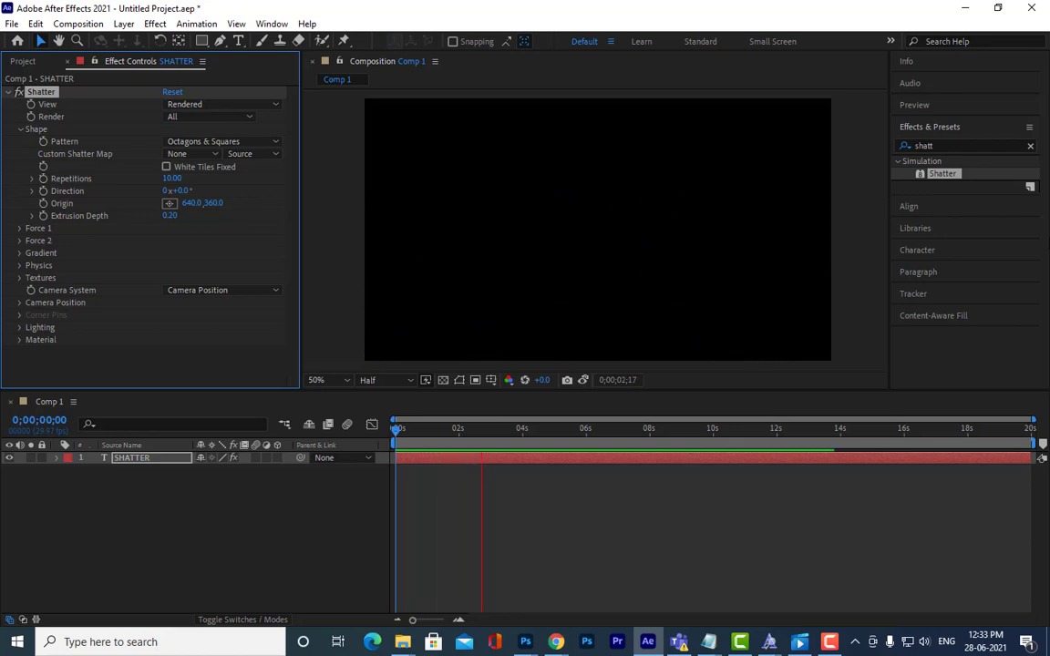
key("space")
key("space")
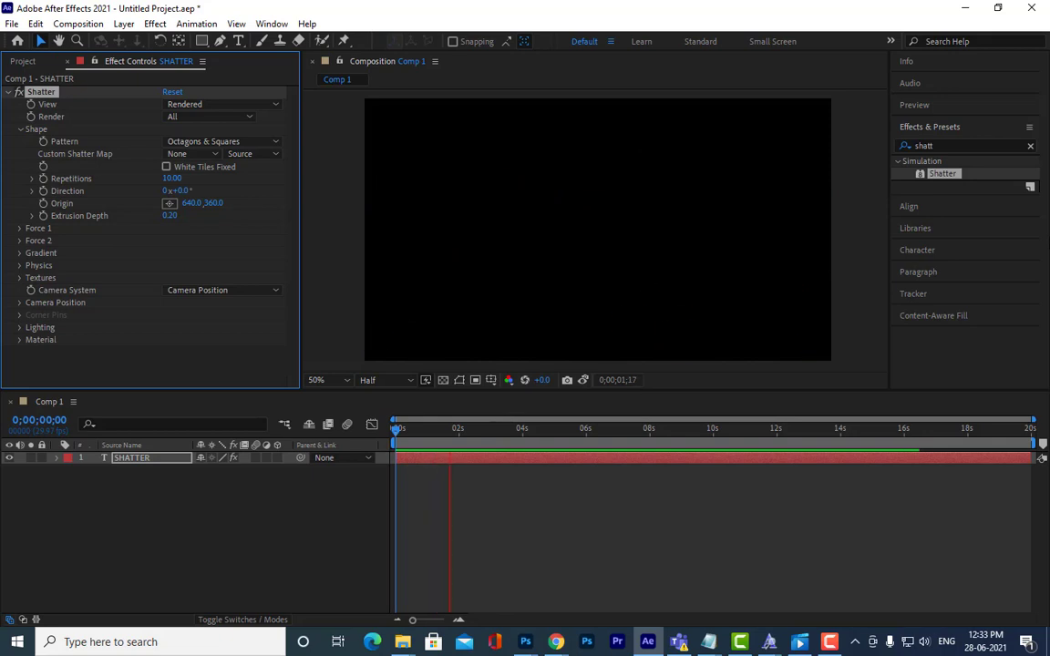
key("space")
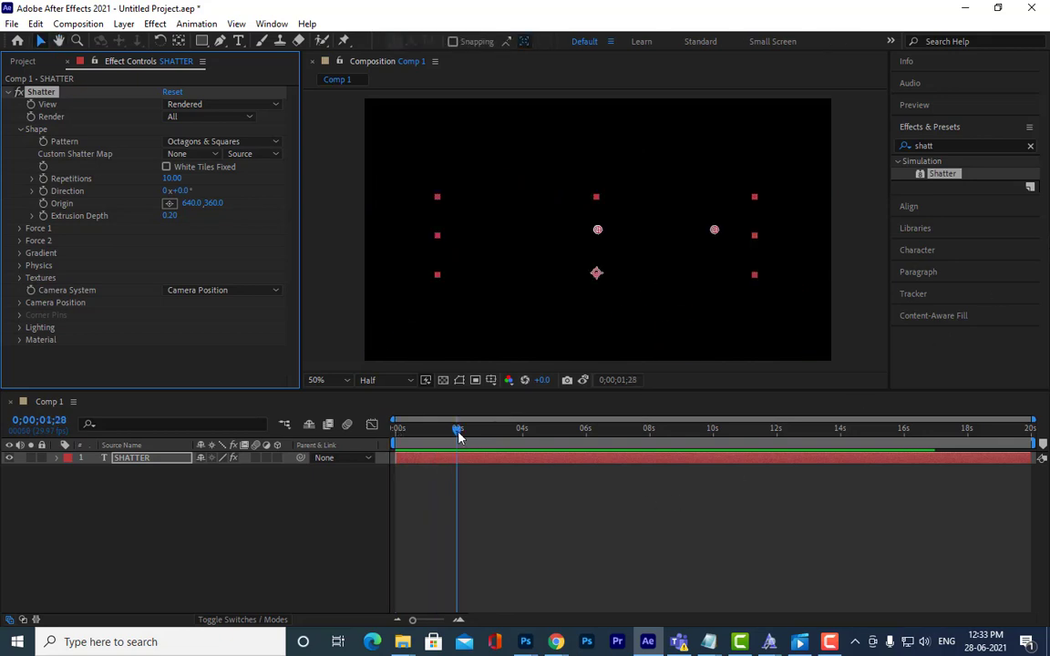
Step: Try the Eggs pattern for the Shatter shape and preview the text breakup from the first frame
left_click(390, 426)
left_click_drag(391, 426, 402, 428)
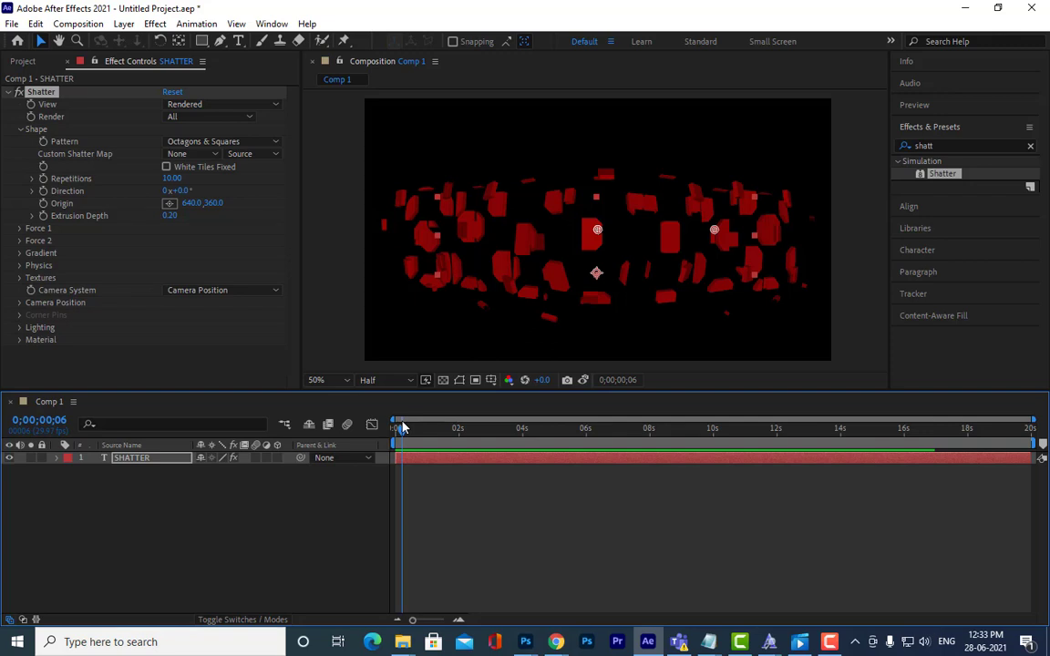
left_click(268, 143)
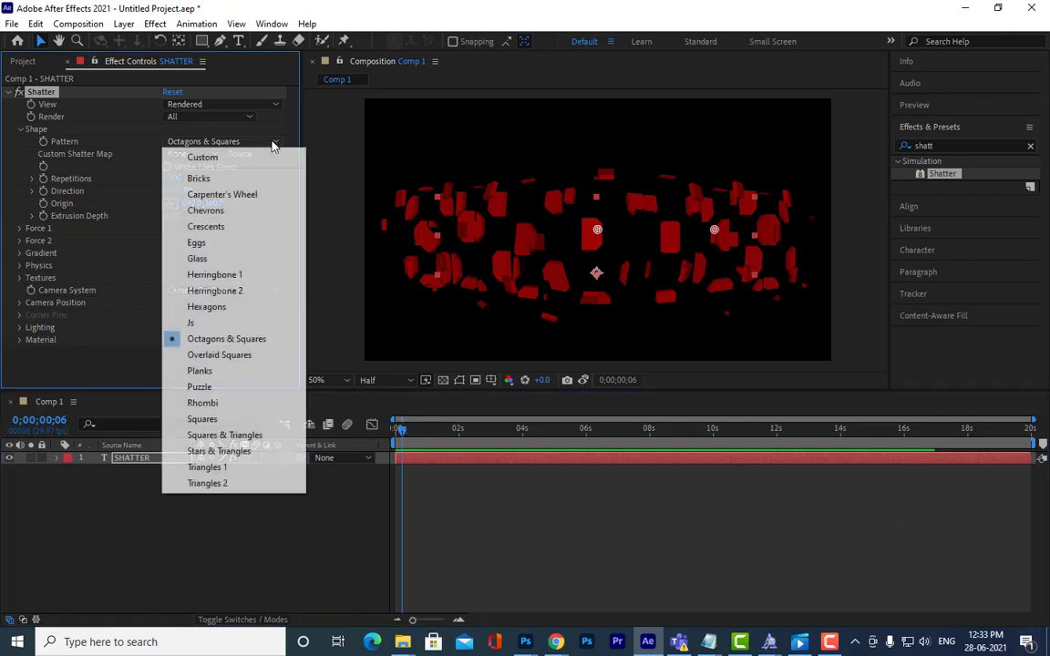
left_click(232, 242)
left_click_drag(406, 436, 395, 430)
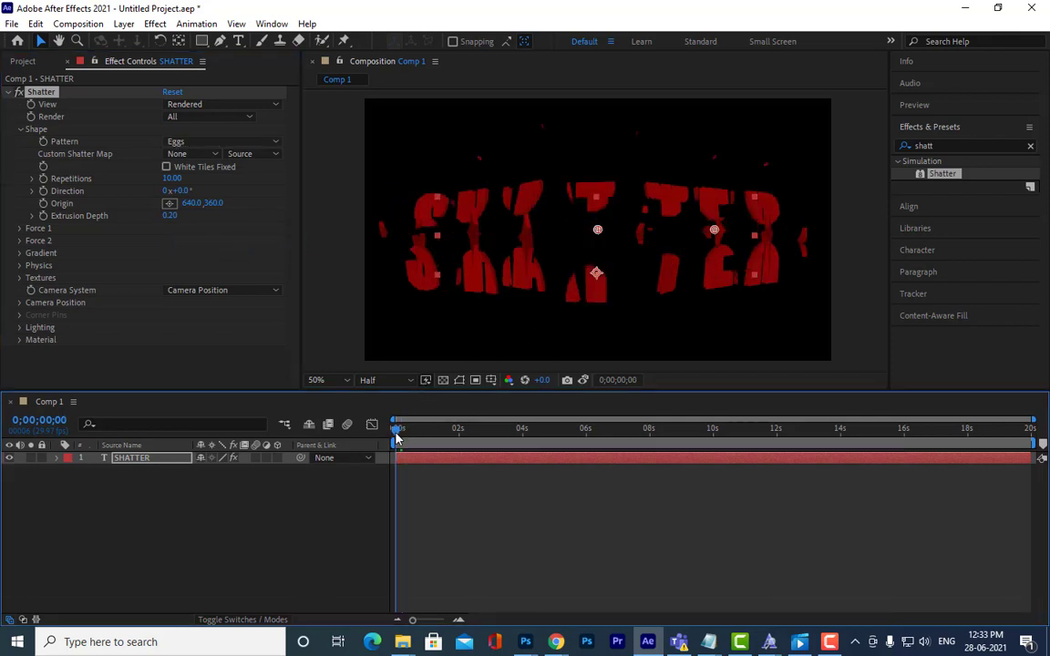
key("space")
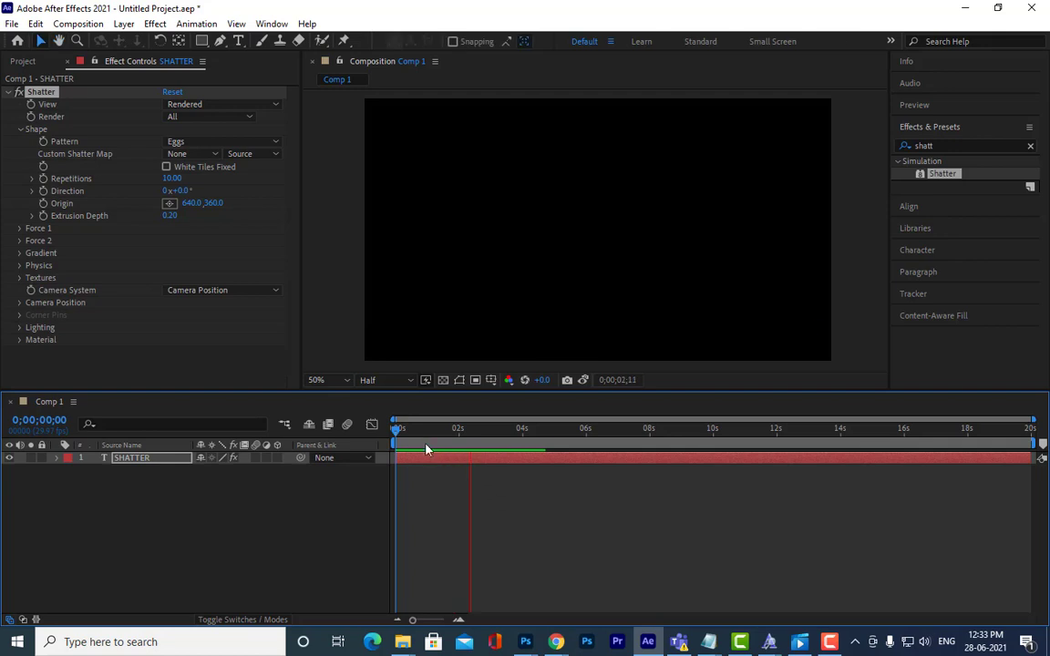
key("space")
left_click_drag(423, 439, 384, 397)
Step: Set the Shatter Shape pattern to Glass and preview the animation from the first frame
left_click(241, 143)
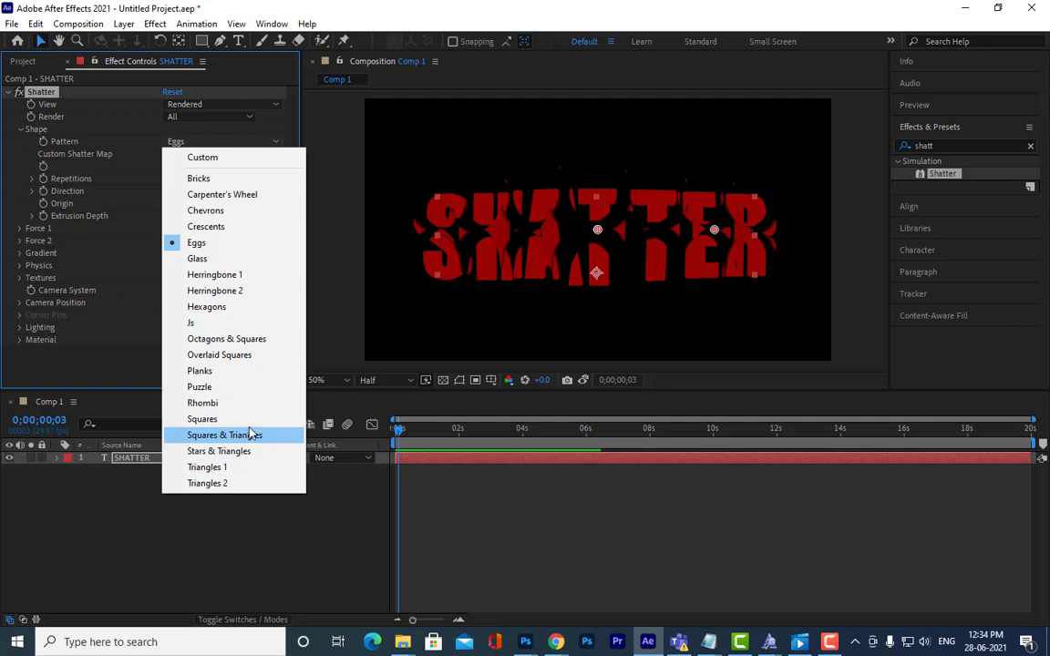
left_click(197, 258)
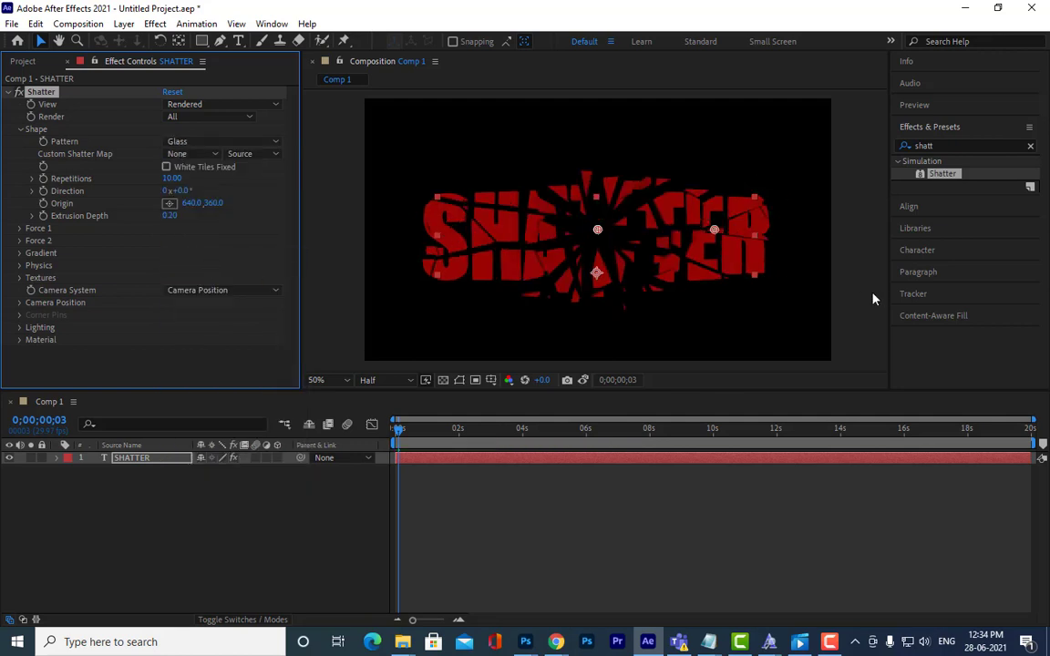
left_click(393, 429)
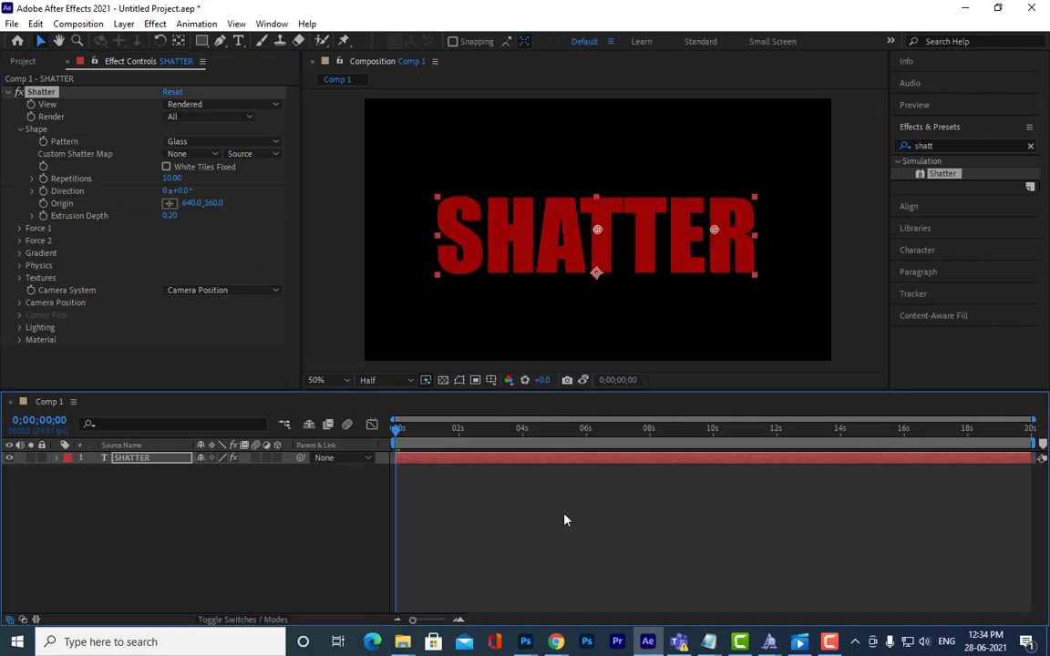
key("space")
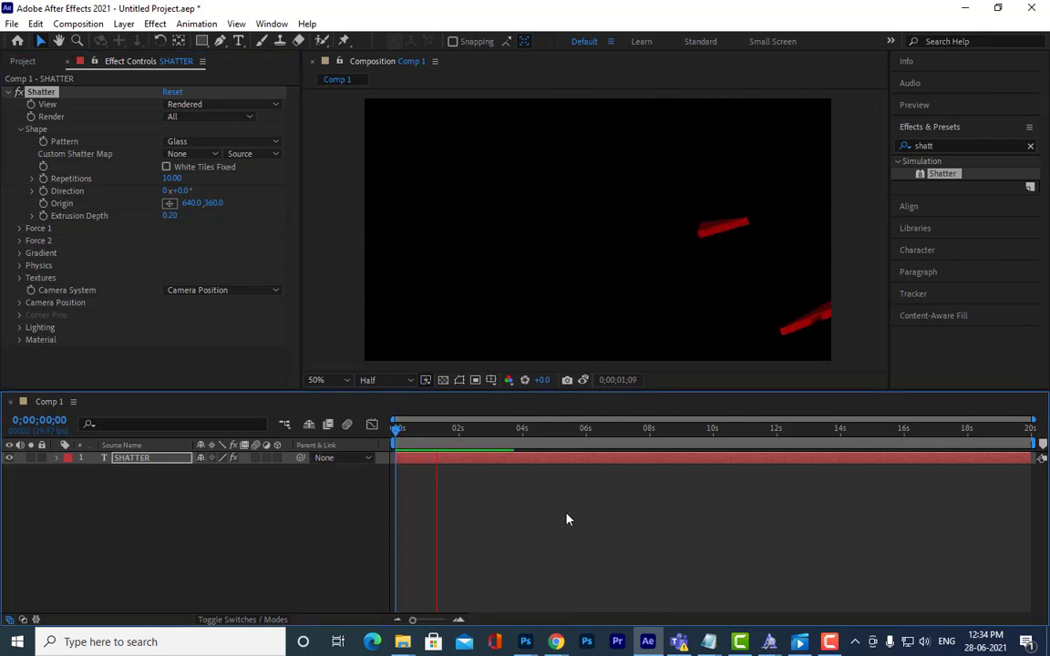
key("space")
Step: Replay the glass breakup from the start, then park the playhead at 0;00;00;01
left_click_drag(427, 433, 381, 438)
key("space")
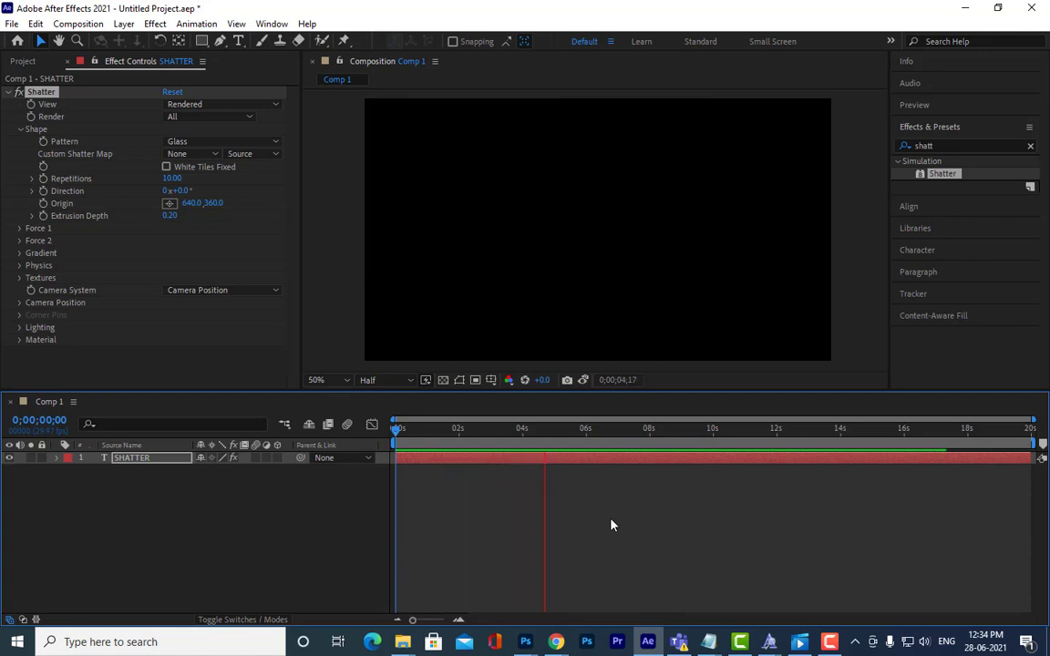
key("space")
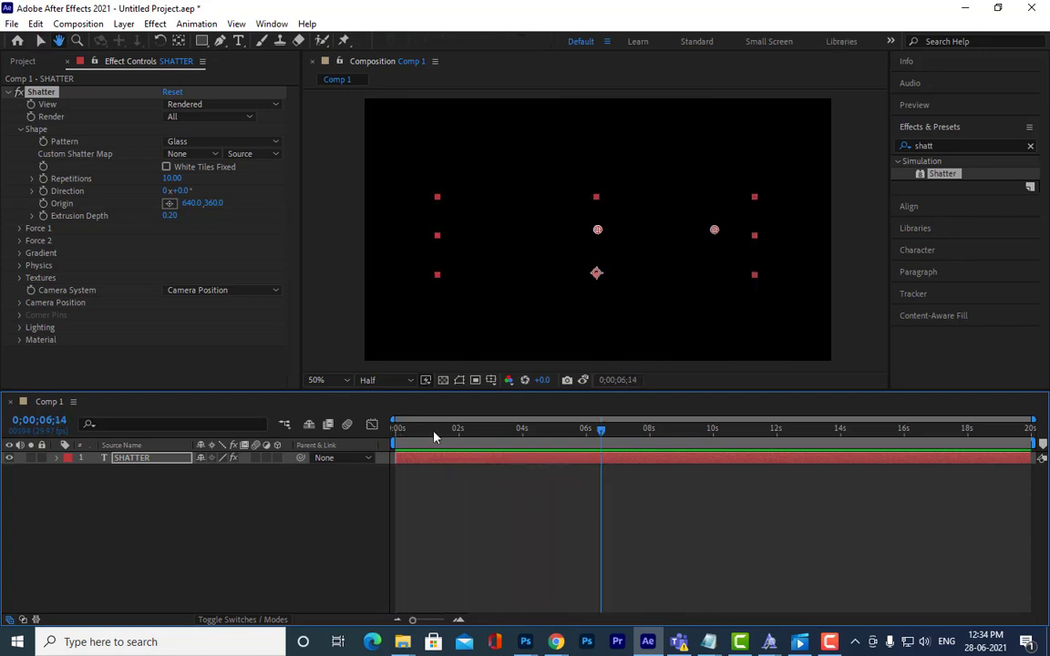
key("Home")
key("space")
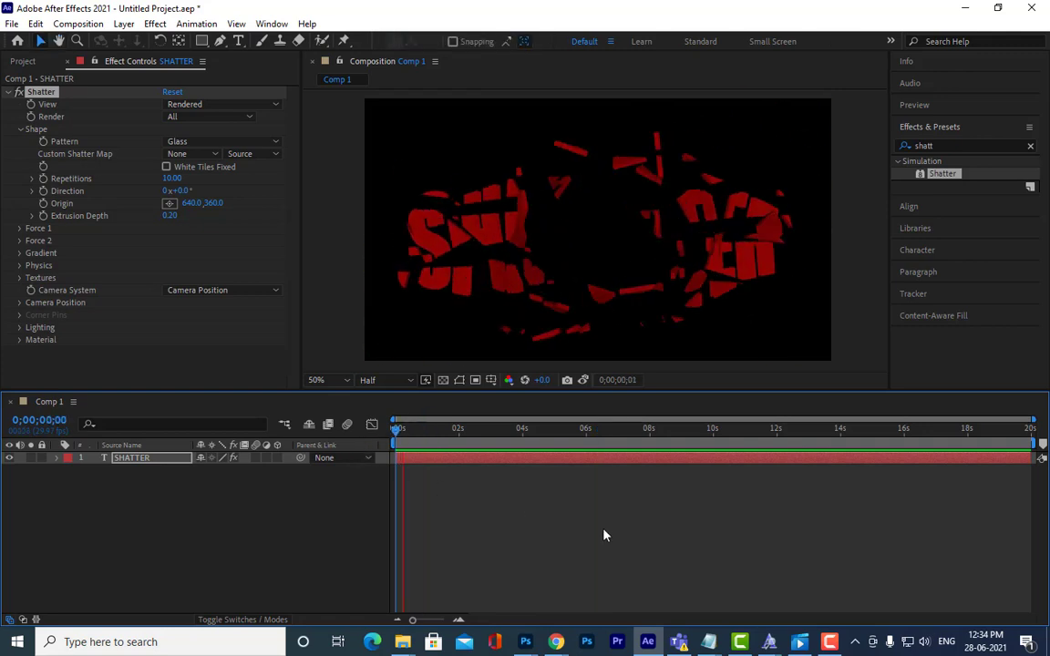
key("space")
left_click_drag(448, 431, 398, 443)
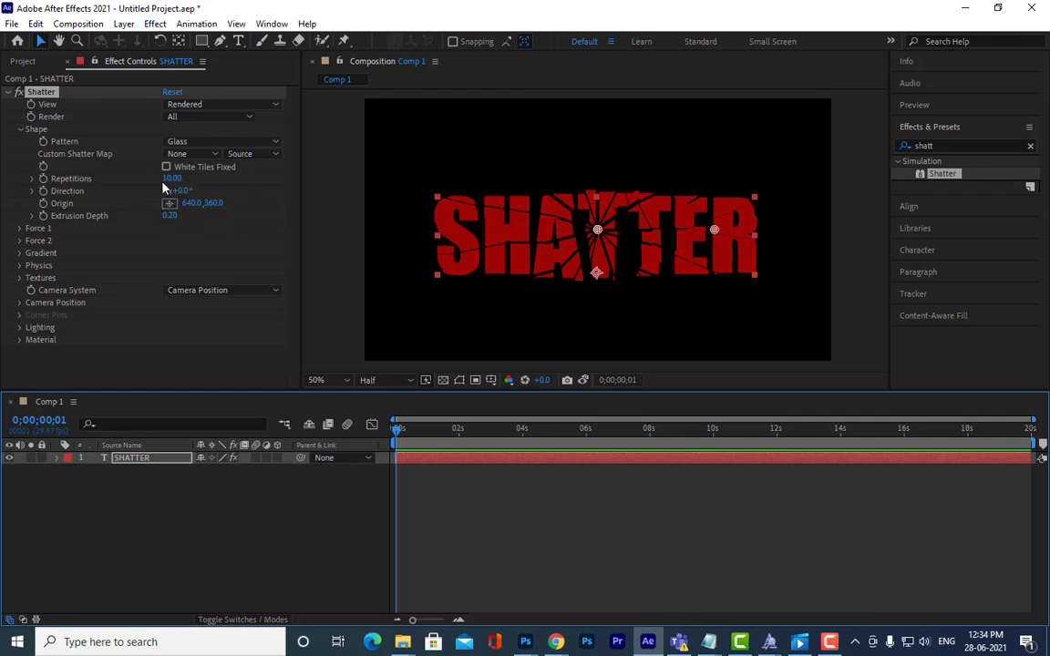
Step: Raise the Shatter shape's Repetitions to 100.80 for finer glass fragments
left_click_drag(171, 178, 301, 195)
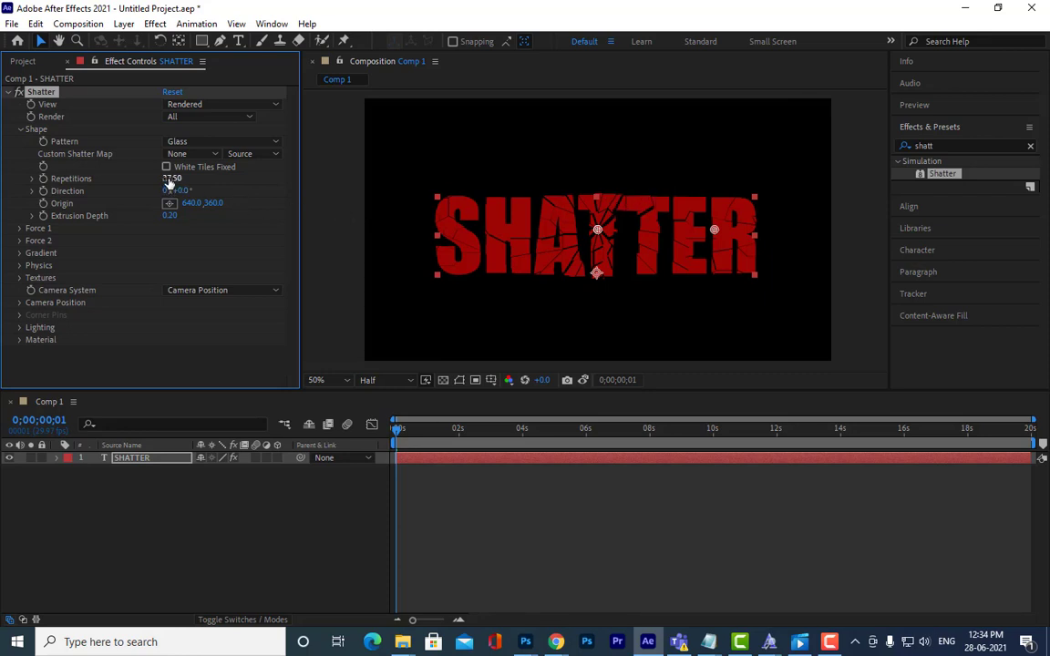
left_click_drag(171, 178, 391, 206)
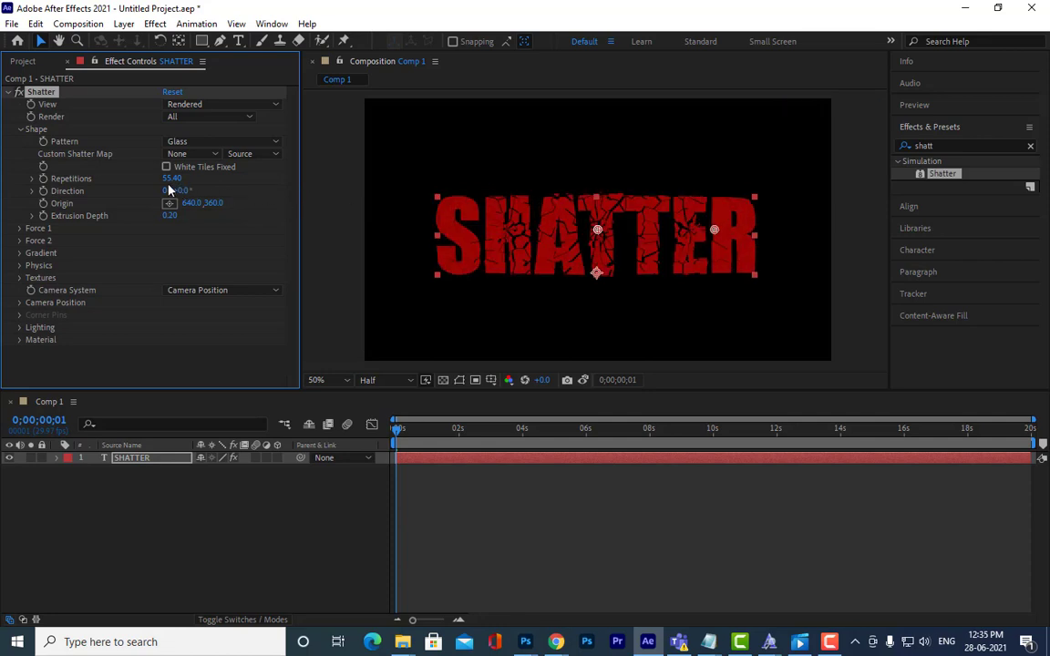
left_click_drag(171, 177, 522, 204)
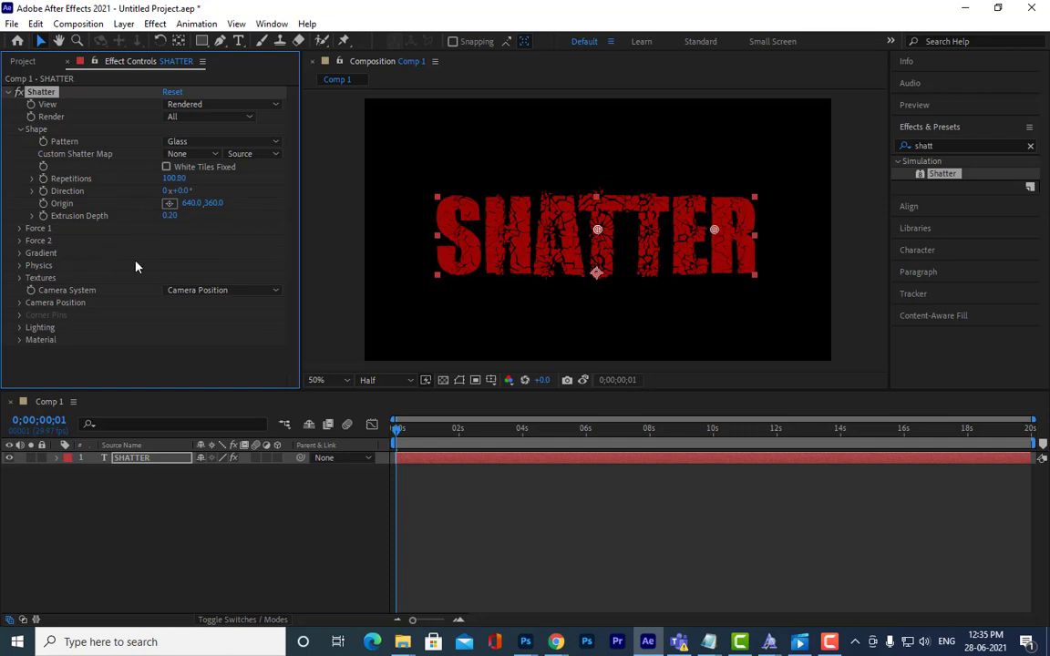
Step: Show the Force 1 settings and examine the crack pattern across the SHATTER text up close
left_click(20, 229)
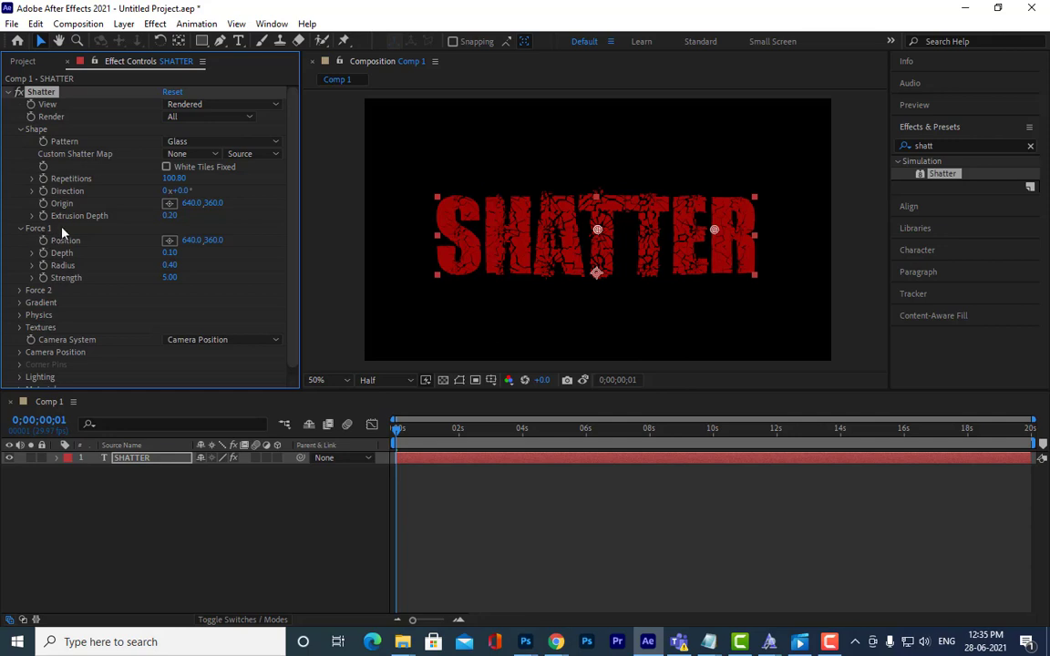
scroll(571, 250, "up", 3)
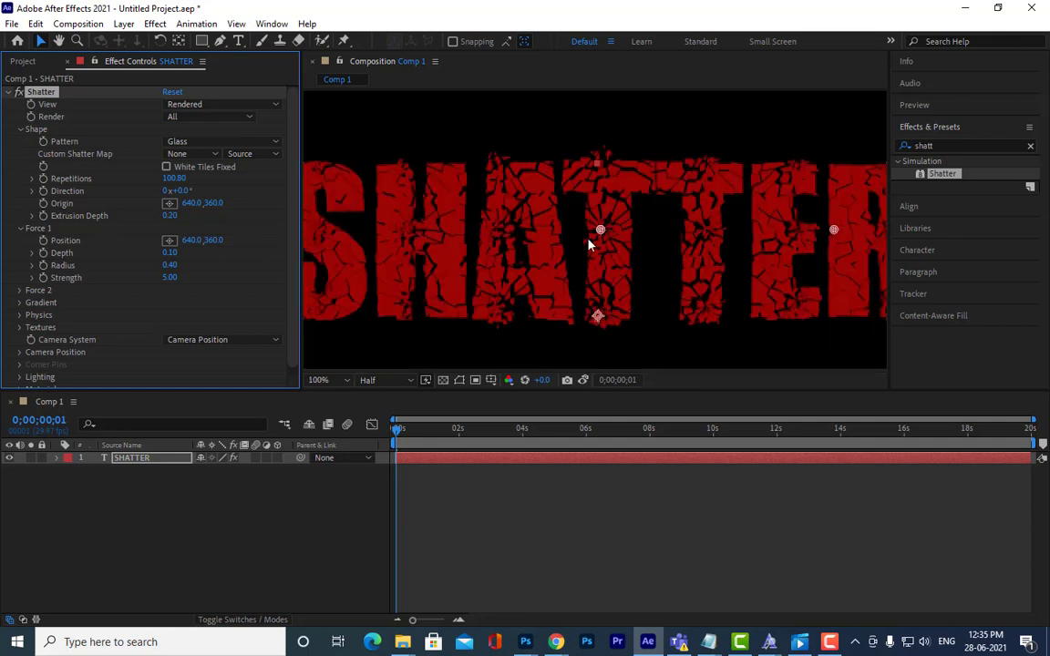
scroll(597, 241, "up", 1)
scroll(610, 231, "down", 4)
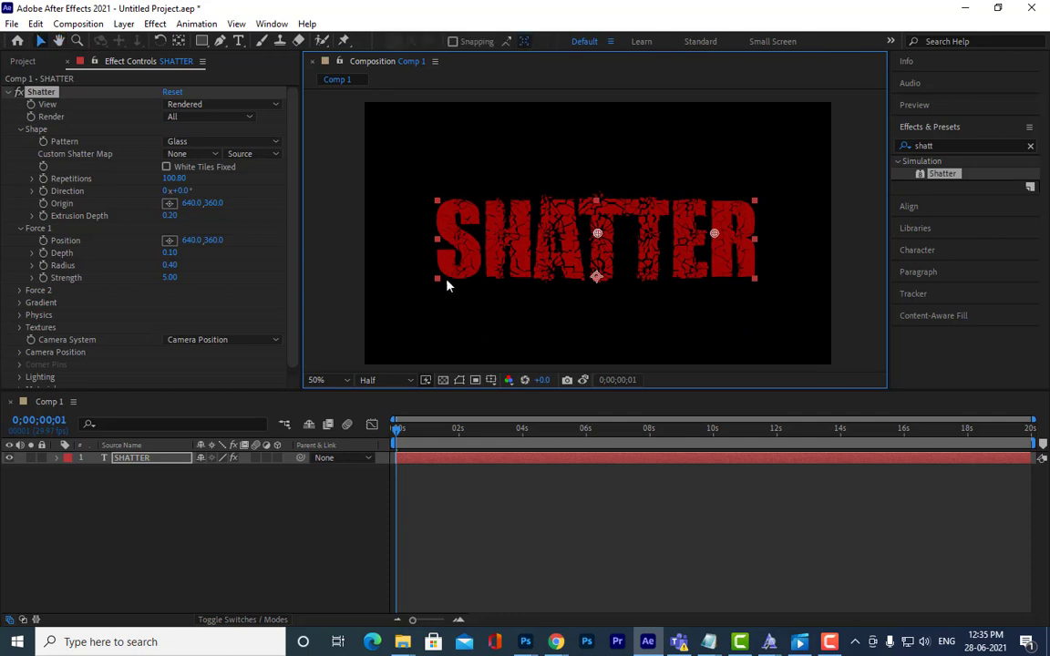
left_click_drag(624, 246, 647, 229)
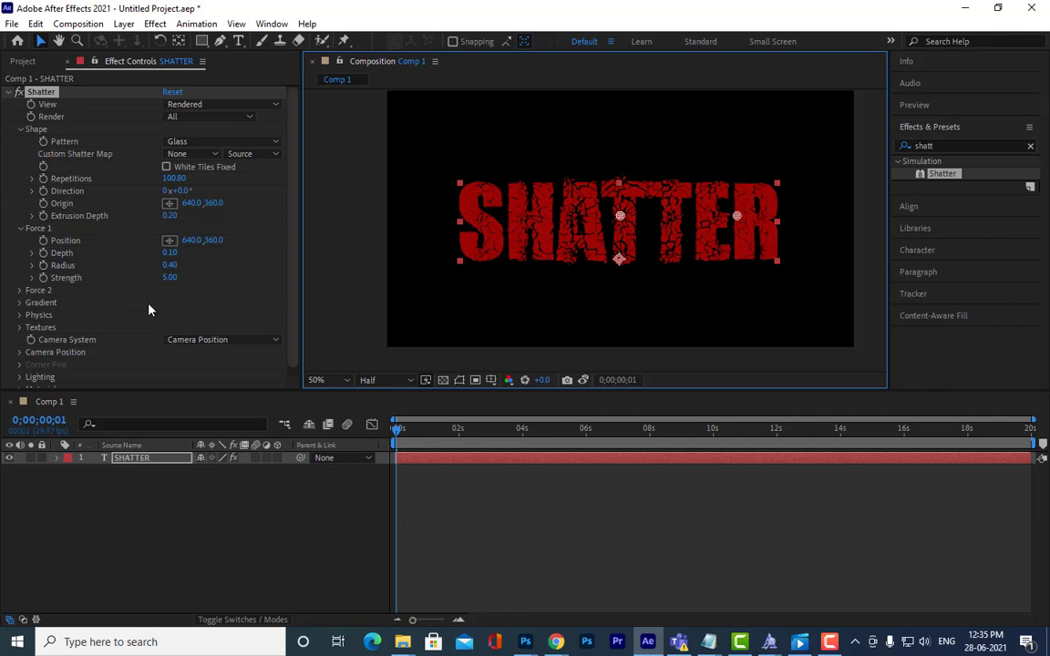
scroll(626, 175, "up", 1)
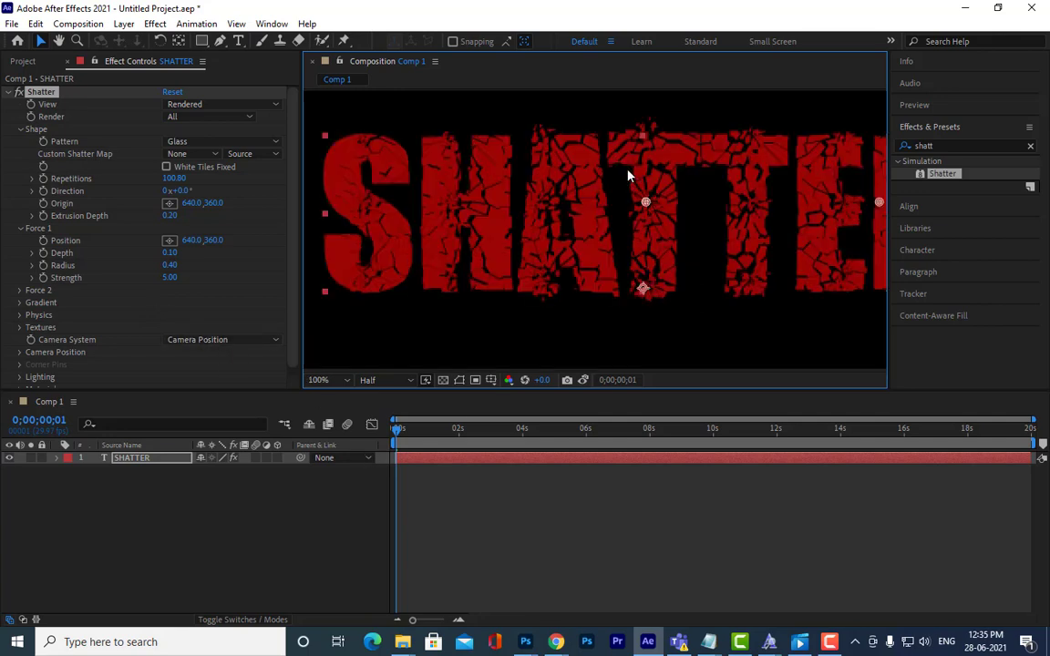
left_click_drag(659, 222, 596, 285)
scroll(671, 230, "down", 1)
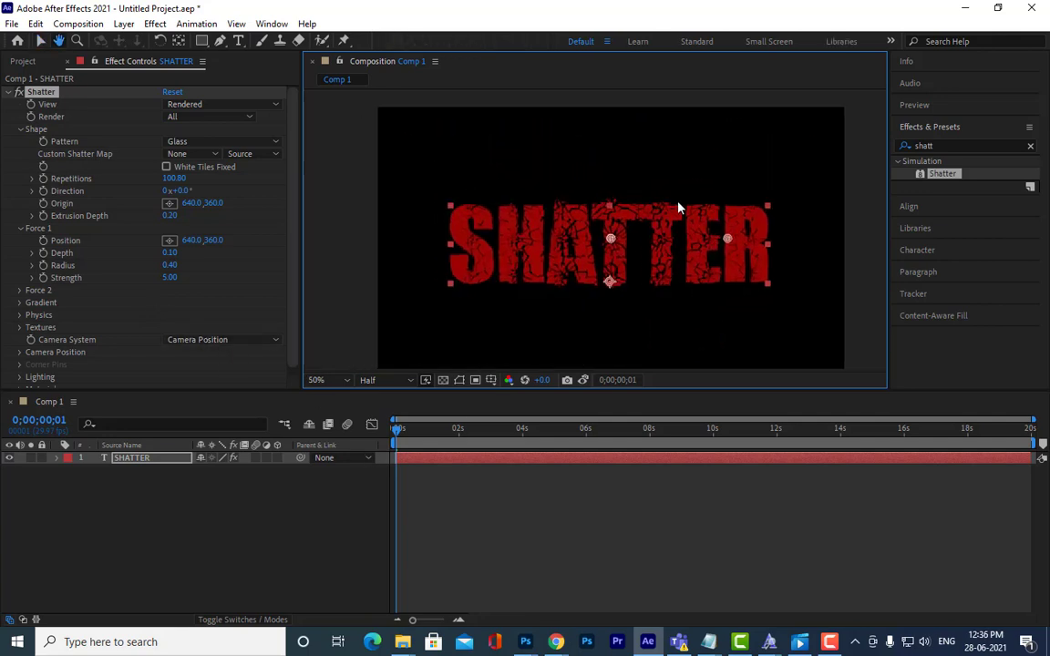
scroll(677, 206, "up", 1)
left_click_drag(688, 236, 686, 236)
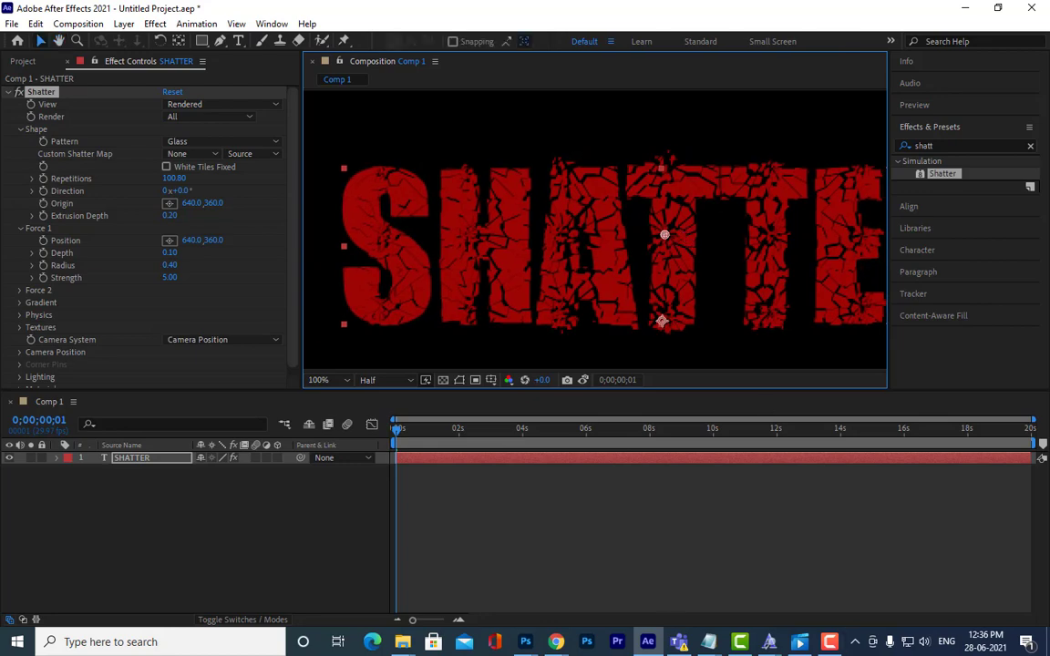
left_click_drag(641, 162, 616, 148)
Step: Set the Shatter View to Wireframe + Forces and reduce the Force 1 Radius to 0.08
left_click(233, 106)
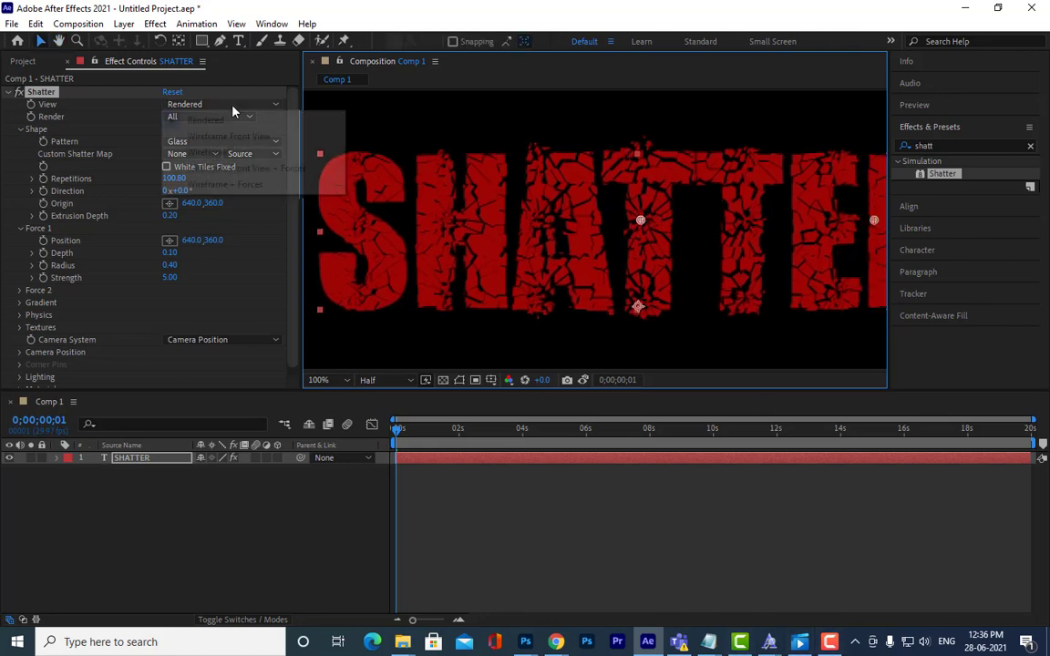
left_click(227, 185)
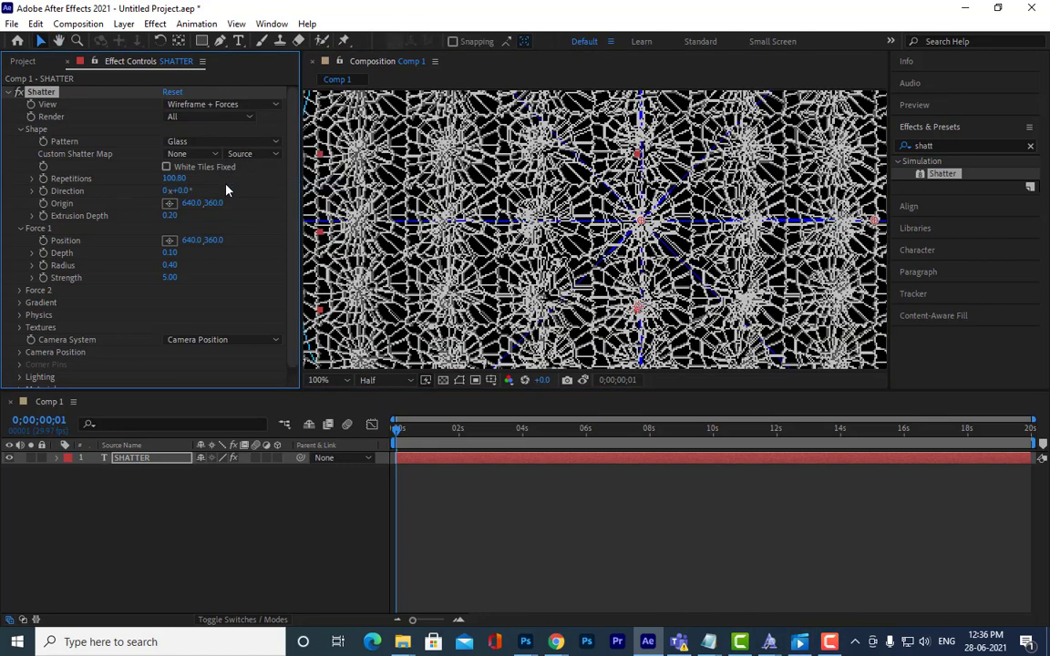
scroll(493, 210, "down", 1)
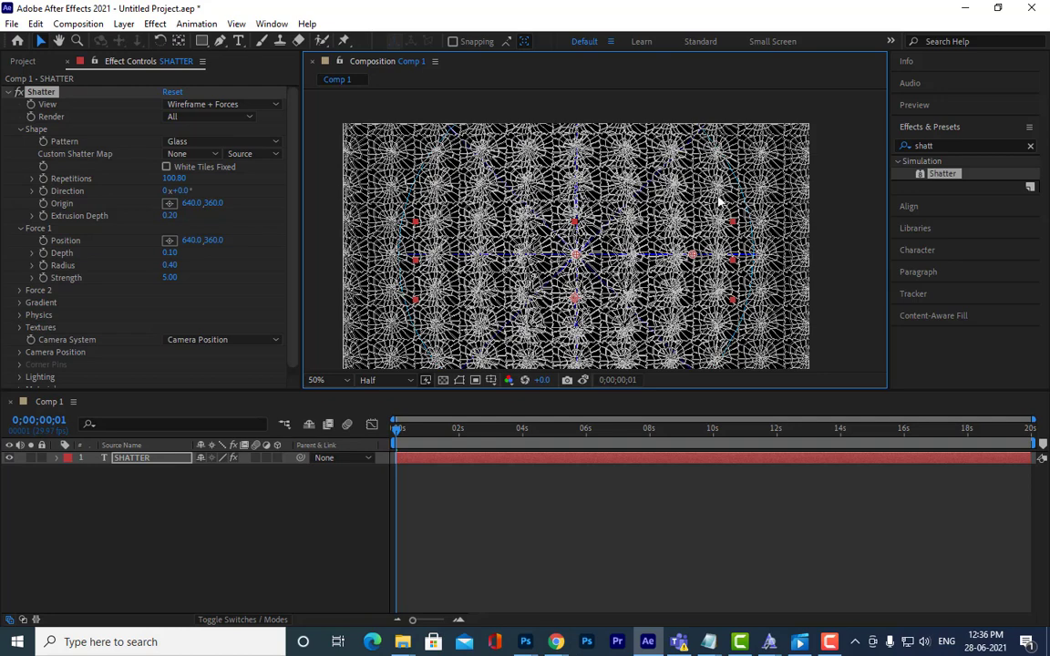
mouse_move(721, 232)
left_mouse_down()
mouse_move(722, 200)
mouse_move(723, 212)
left_mouse_up()
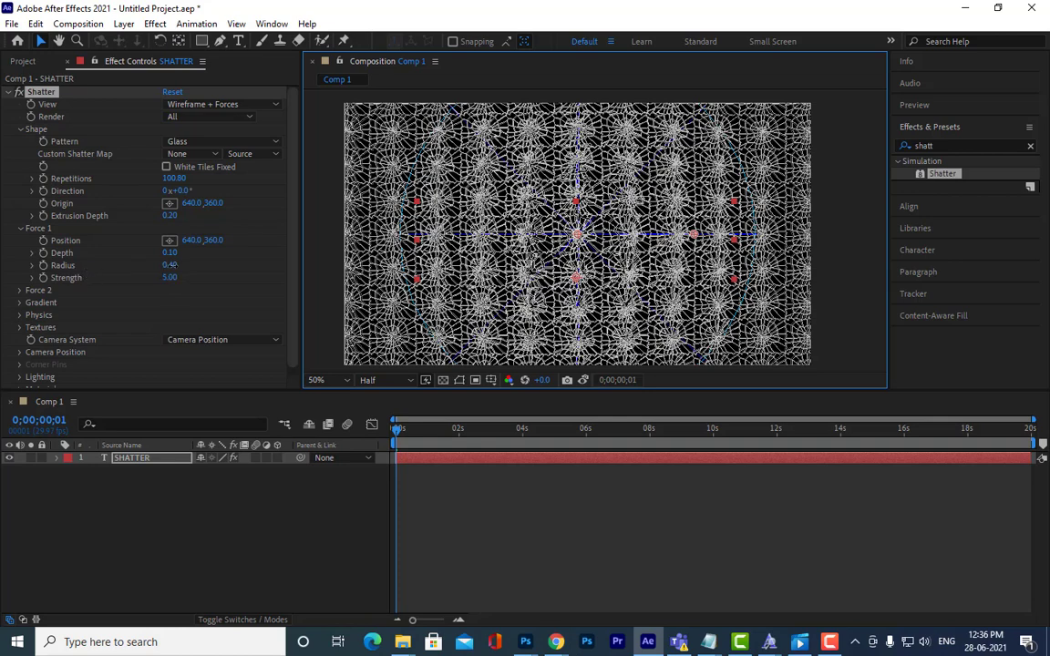
left_click_drag(169, 265, 160, 264)
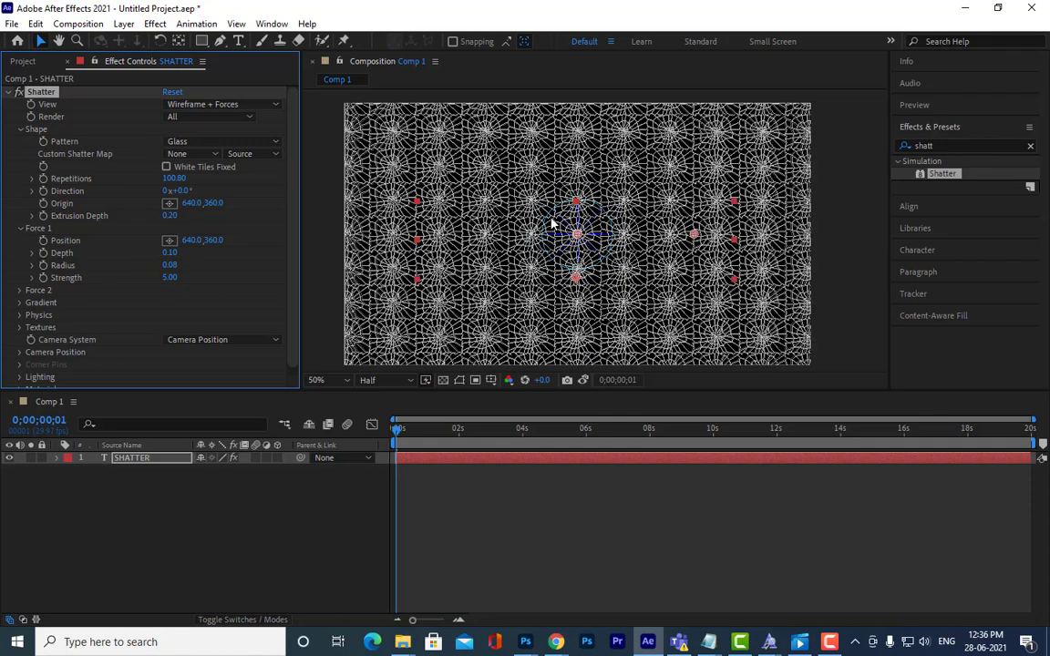
scroll(555, 222, "up", 2)
scroll(579, 225, "down", 2)
Step: Set the Shatter View back to Rendered and preview the animation with the small force radius
left_click(228, 104)
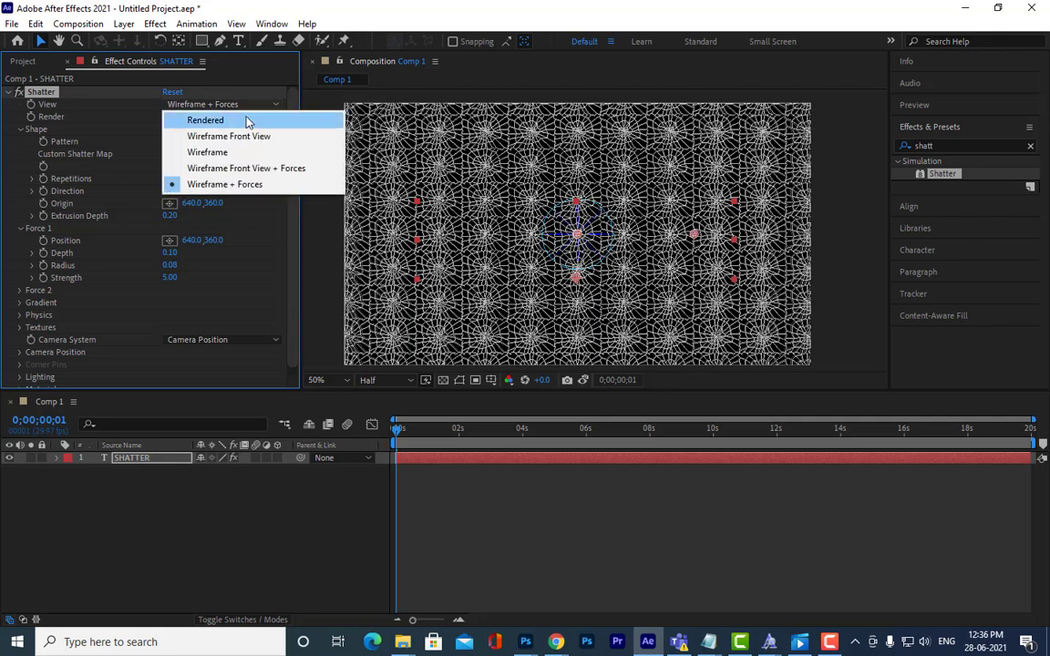
left_click(243, 121)
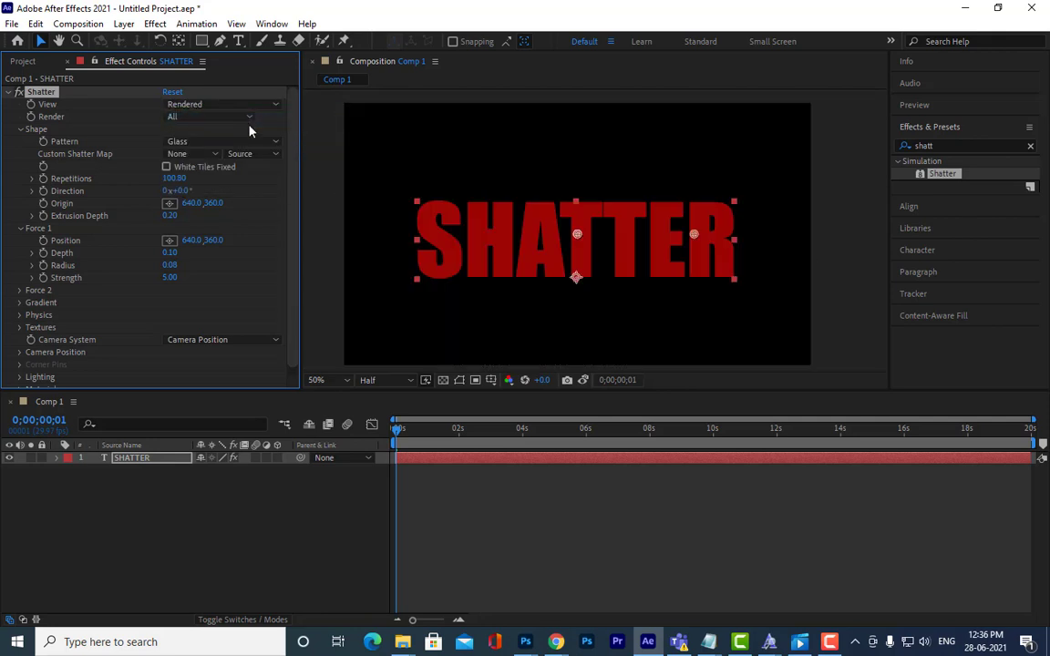
key("space")
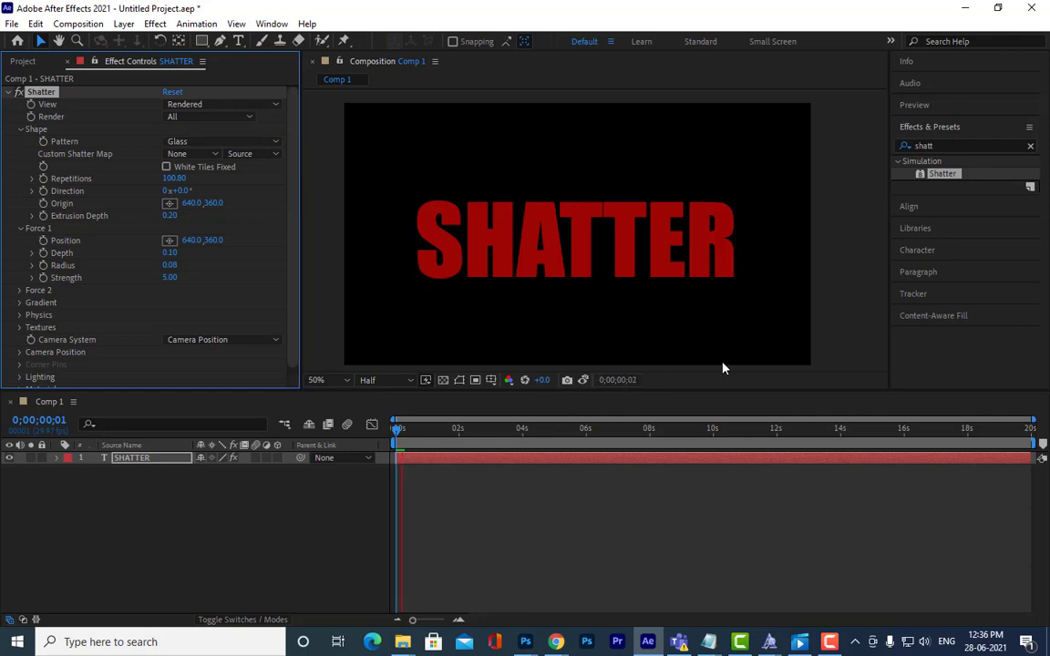
key("space")
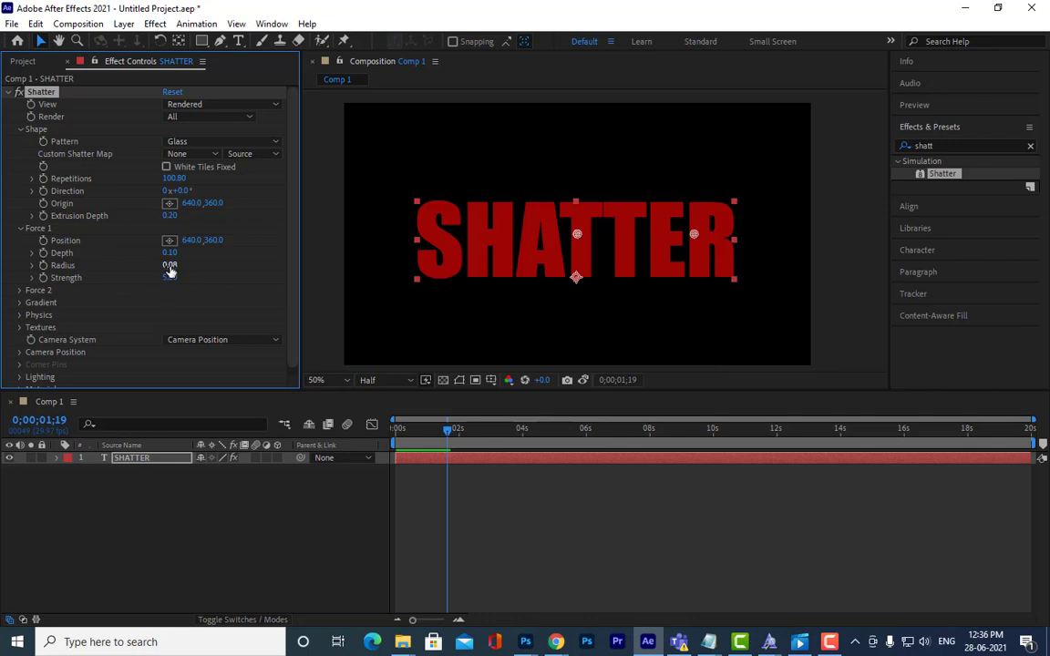
Step: Set the Force 1 Radius to 0.15 and preview the breakup from the first frame
left_click_drag(170, 264, 175, 264)
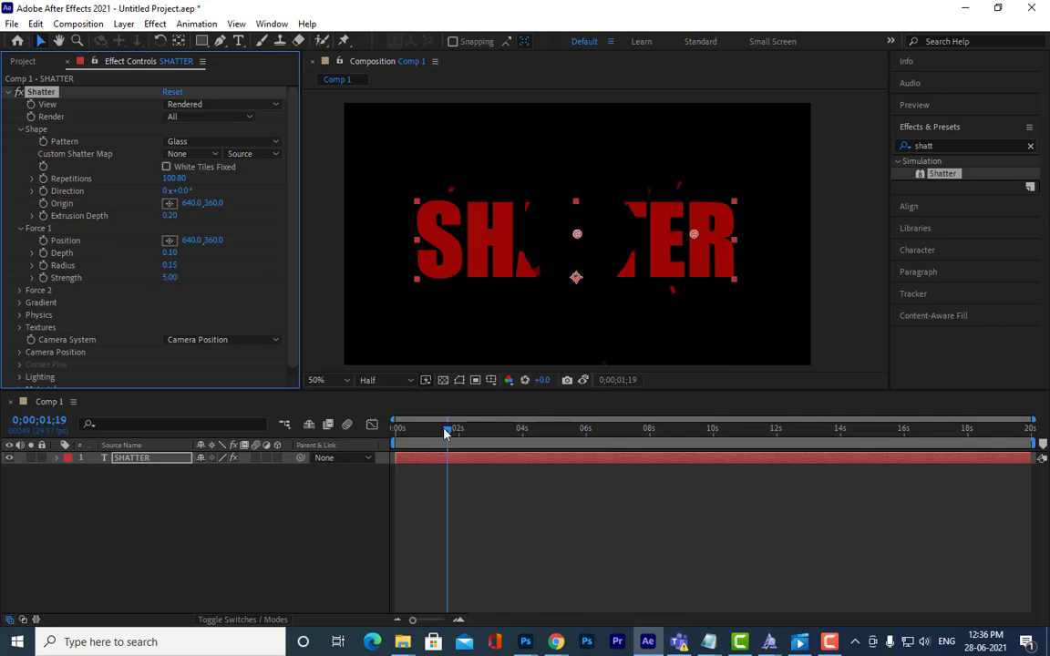
left_click_drag(447, 429, 385, 431)
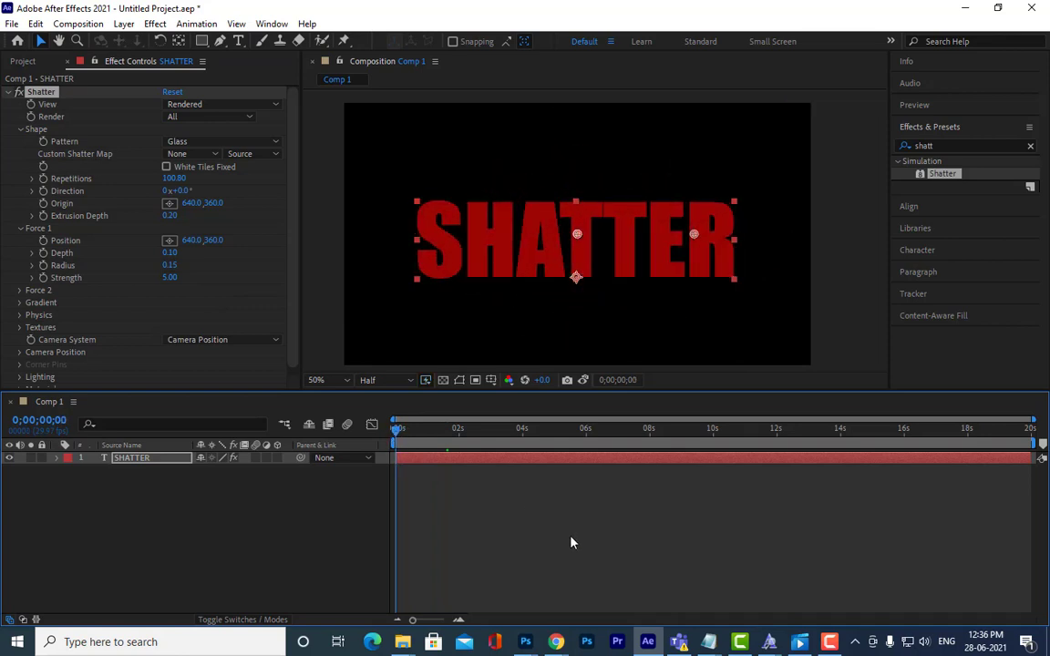
key("space")
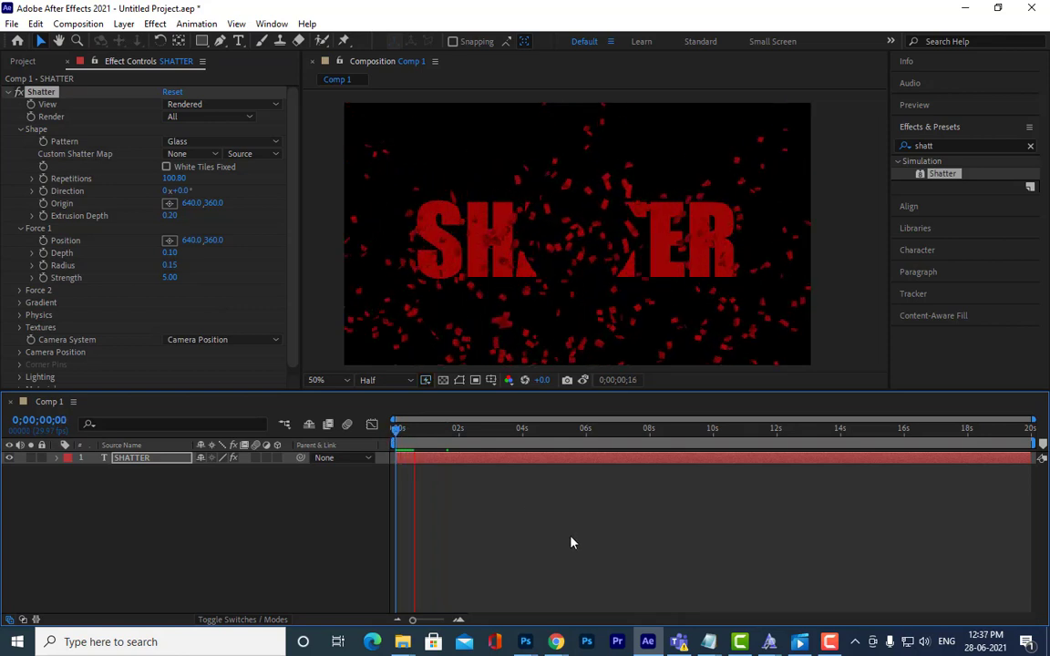
key("space")
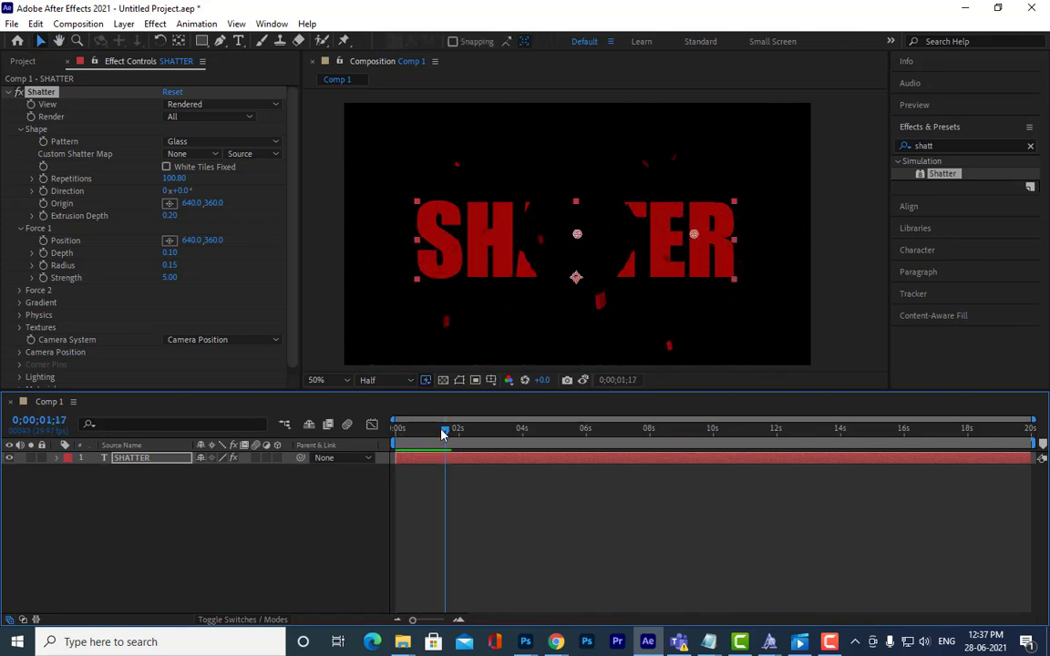
Step: Replay the SHATTER breakup several times from the first frame to examine how the fragments scatter
key("Home")
key("space")
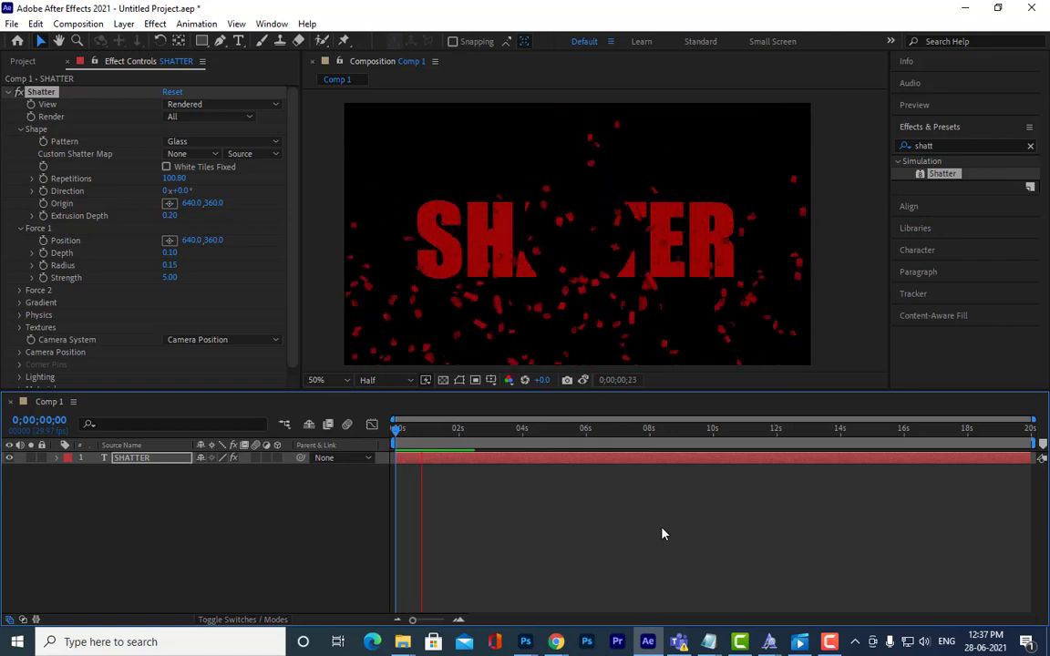
key("space")
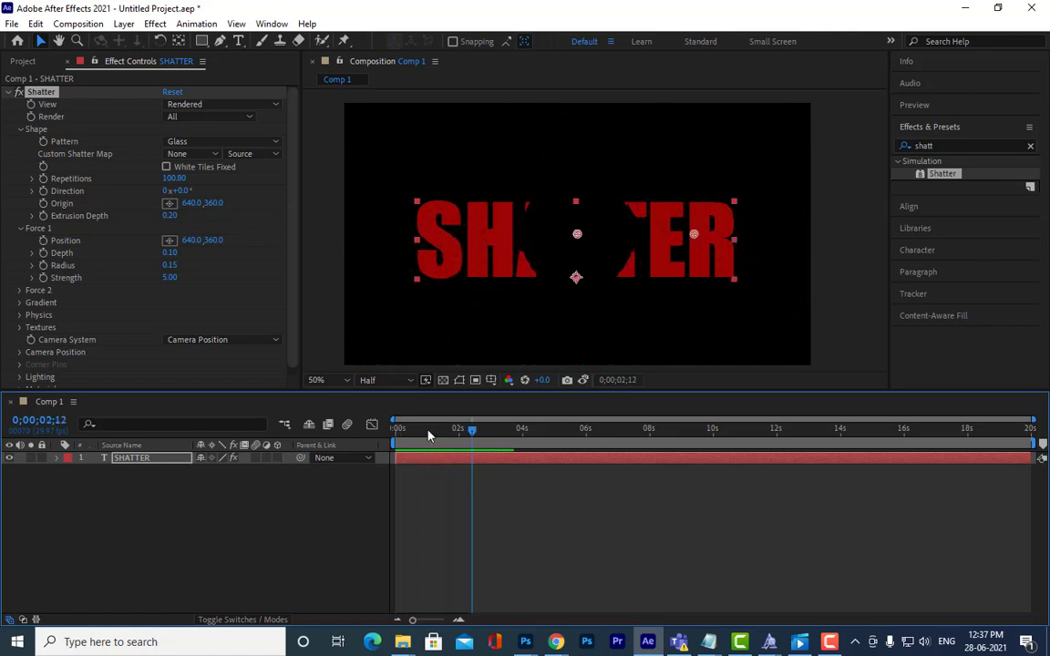
key("Home")
key("space")
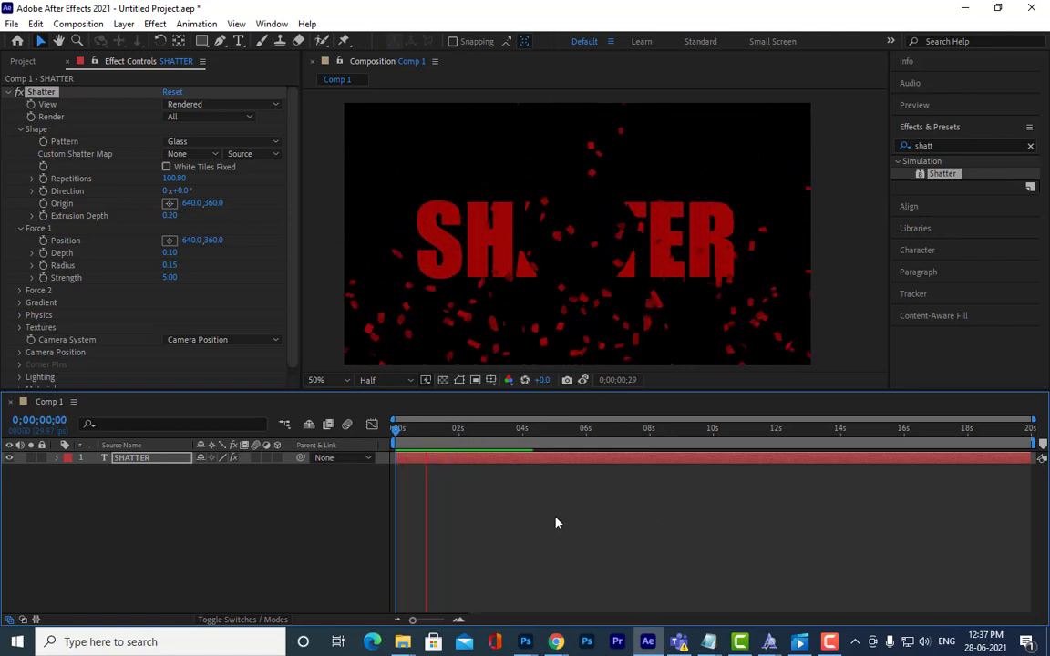
key("space")
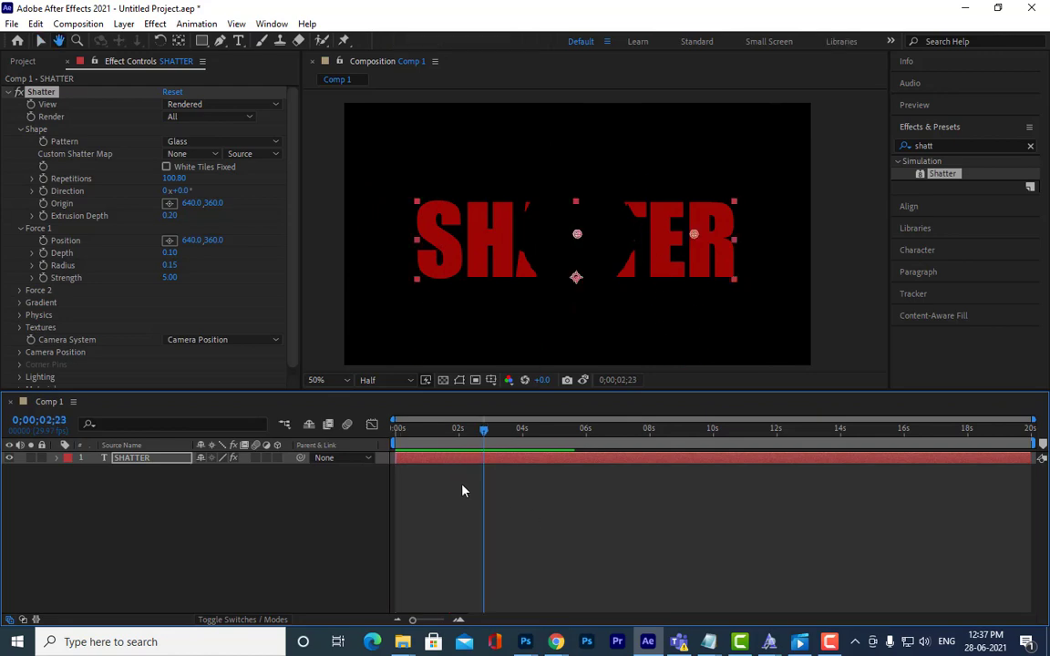
left_click(407, 428)
left_click(394, 432)
key("space")
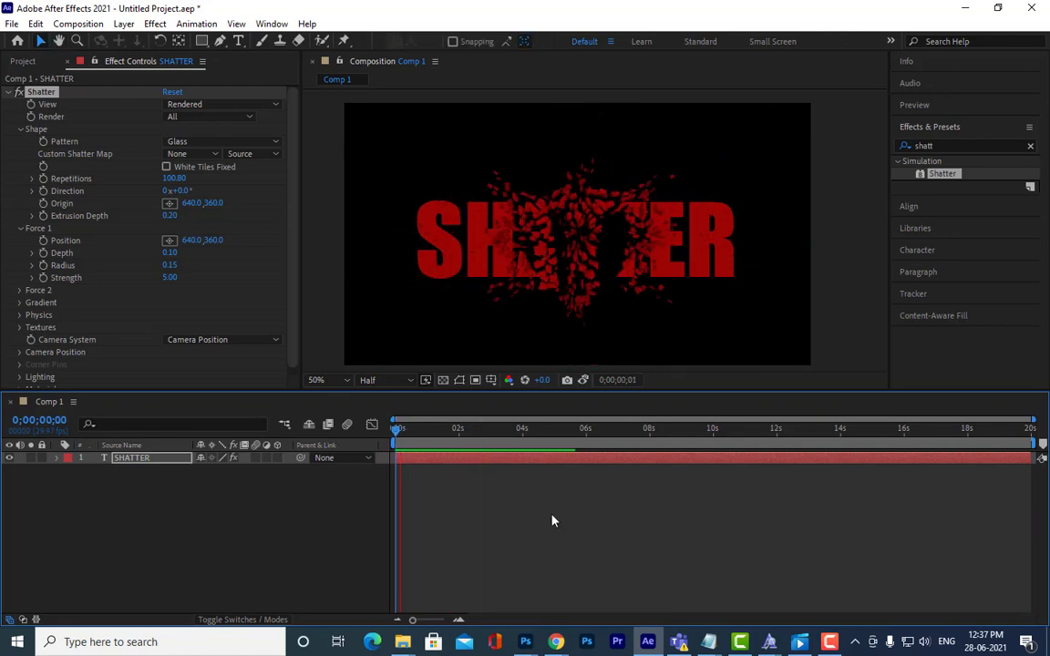
key("space")
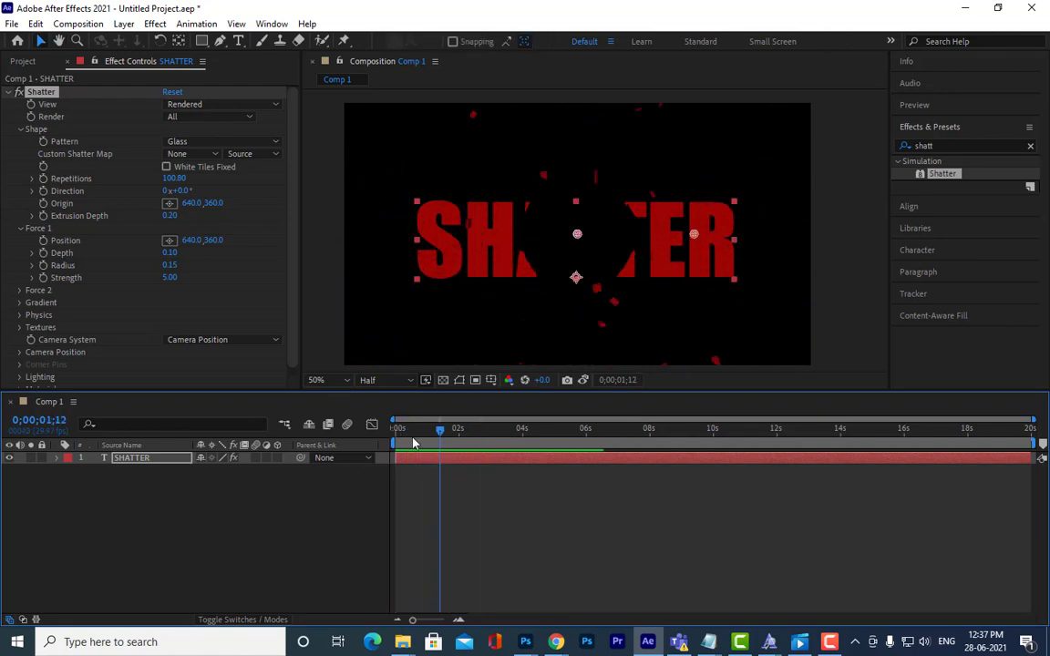
Step: Go to about frame 0;00;00;06 and examine the flying fragments around the middle letters at 100% magnification
left_click(401, 434)
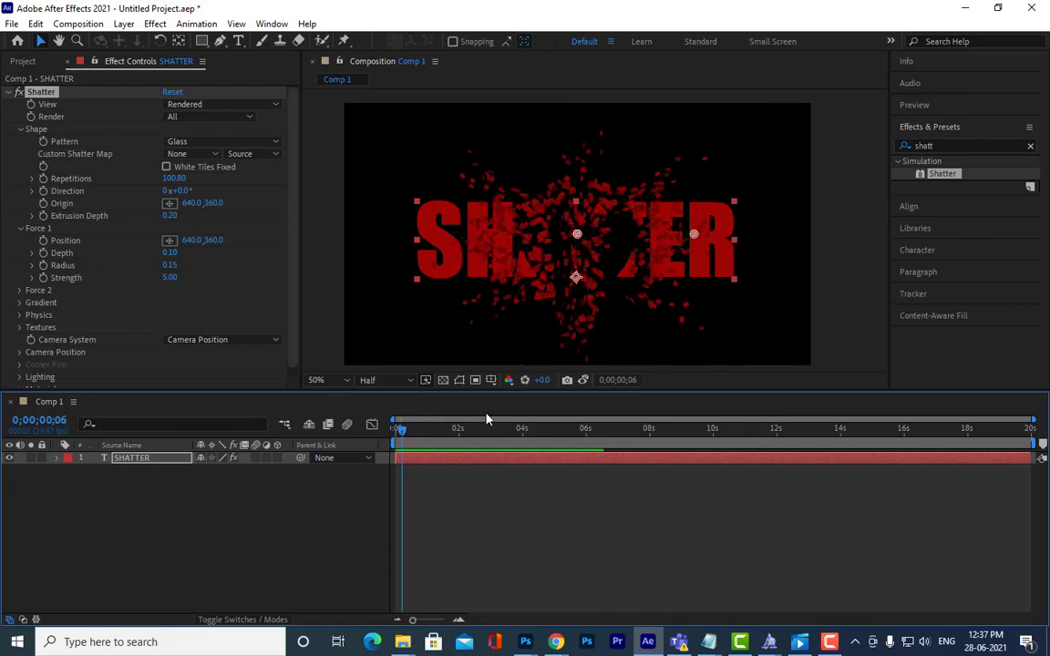
scroll(544, 259, "up", 1)
scroll(544, 259, "down", 1)
left_click_drag(544, 258, 580, 270)
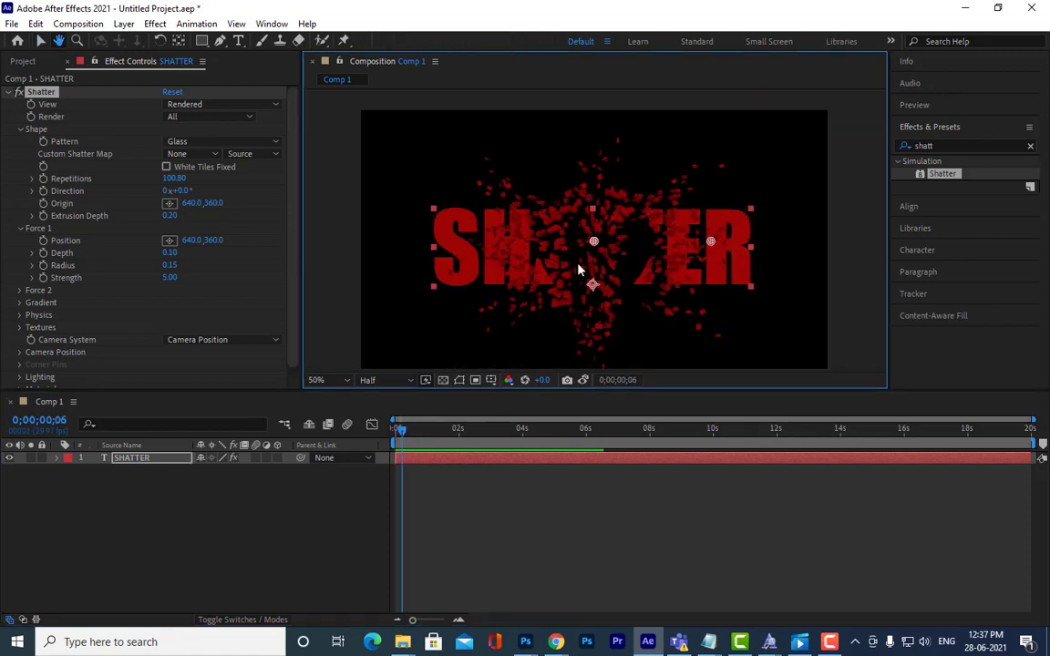
scroll(593, 308, "up", 1)
left_click_drag(592, 310, 603, 317)
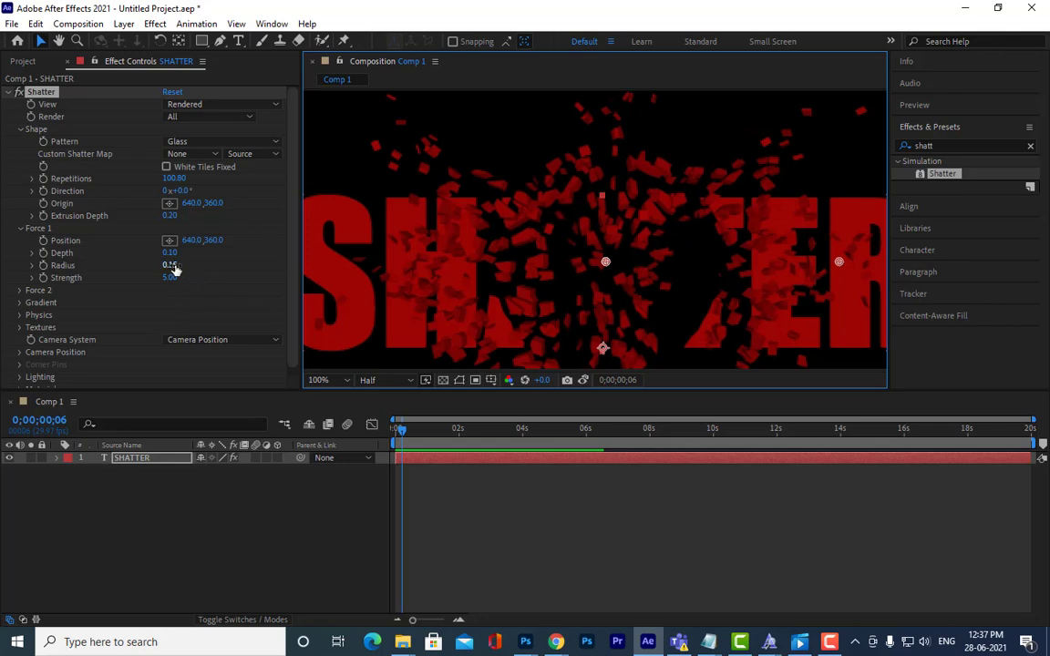
Step: Reduce the Force 1 Radius to 0.09 and preview the small breakup repeatedly from the first frame
left_click_drag(175, 268, 171, 265)
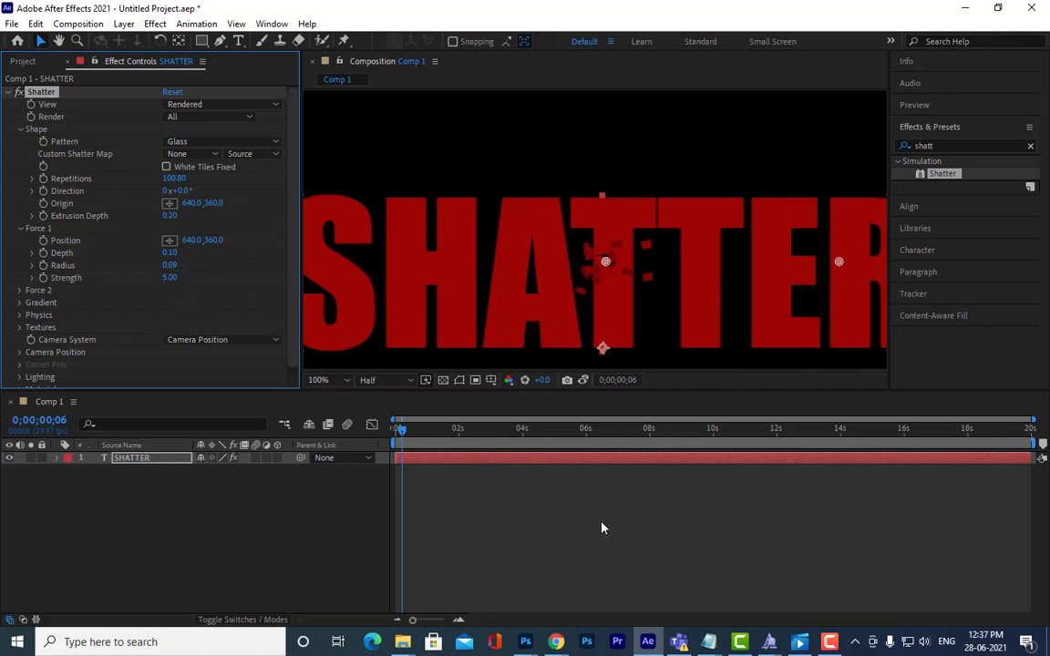
key("space")
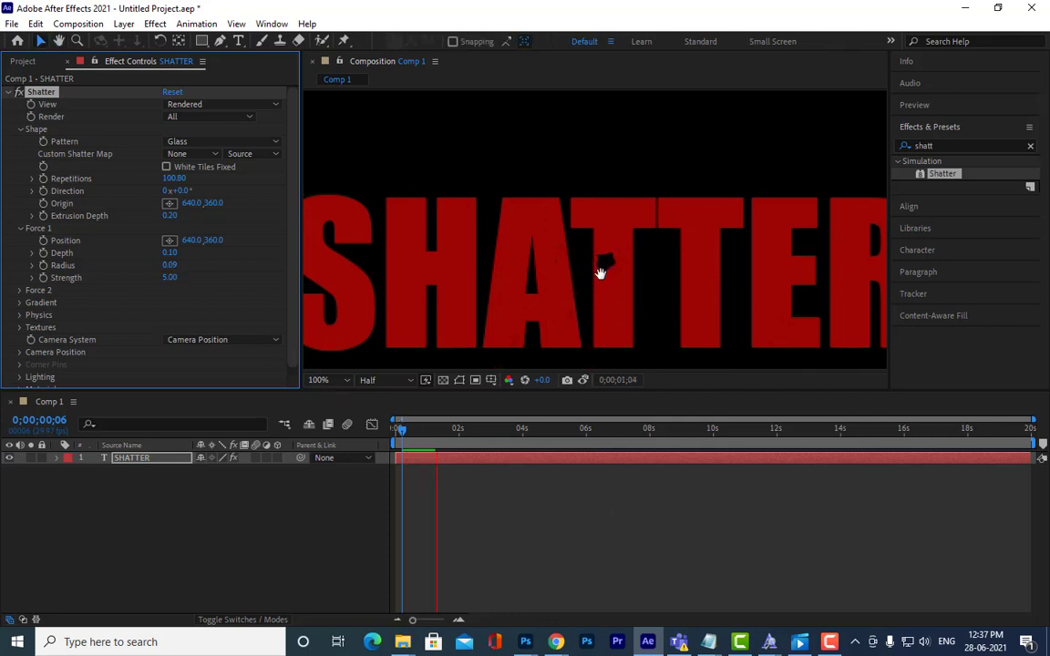
left_click_drag(409, 435, 392, 436)
key("space")
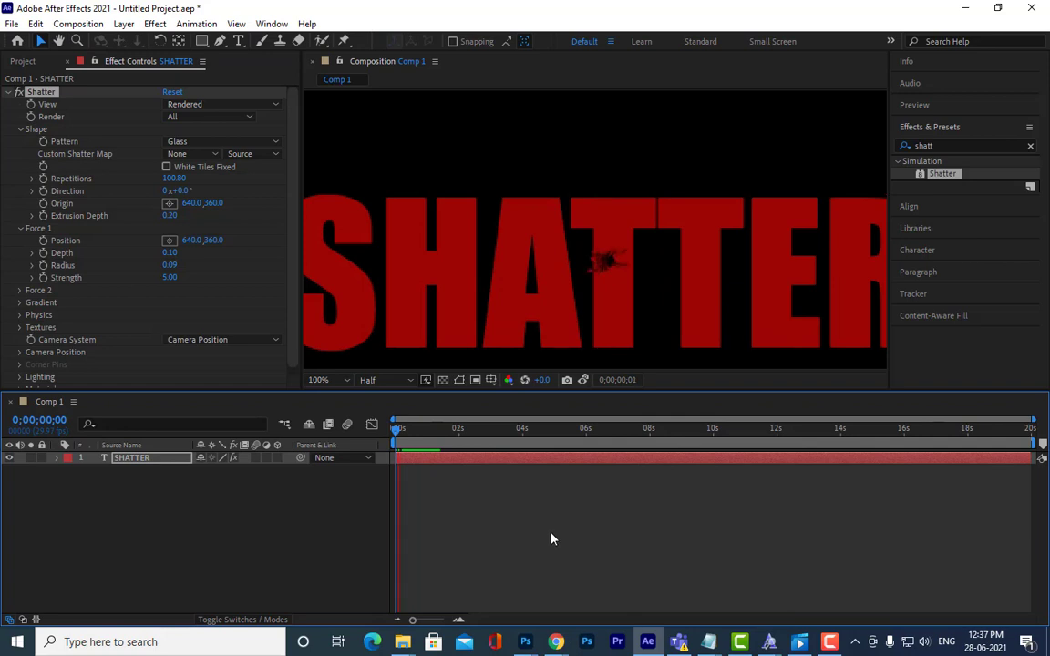
key("space")
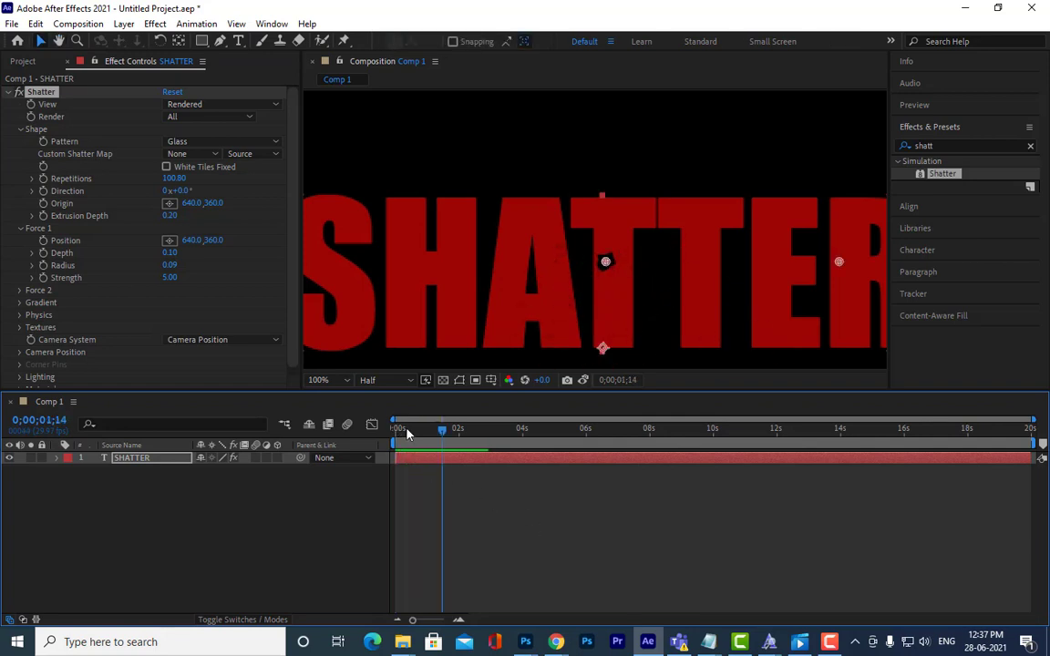
left_click_drag(405, 431, 387, 434)
key("space")
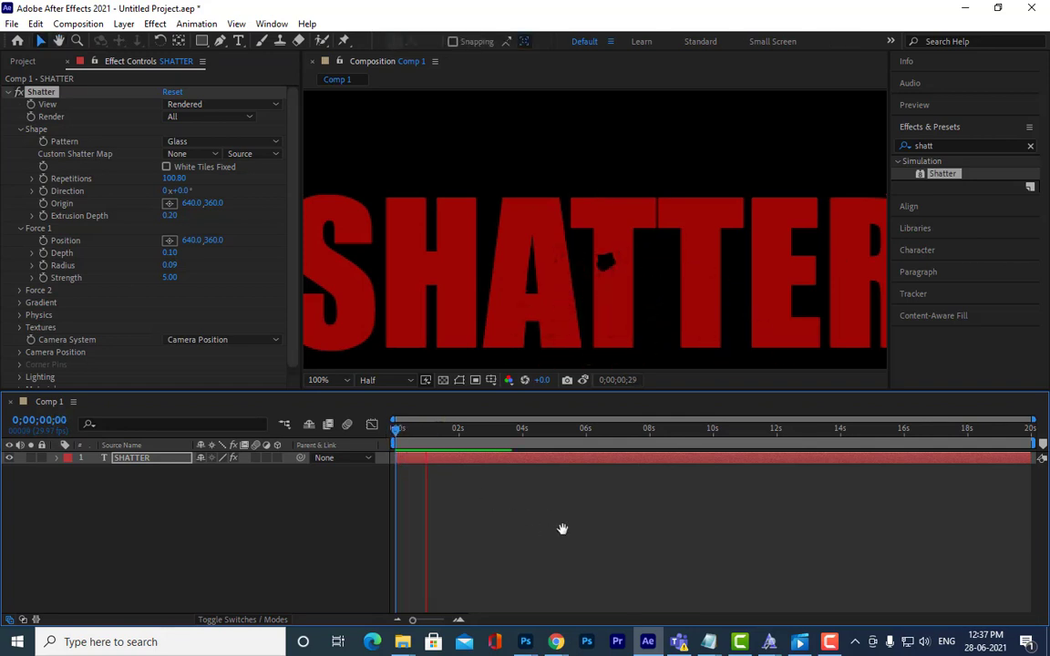
key("space")
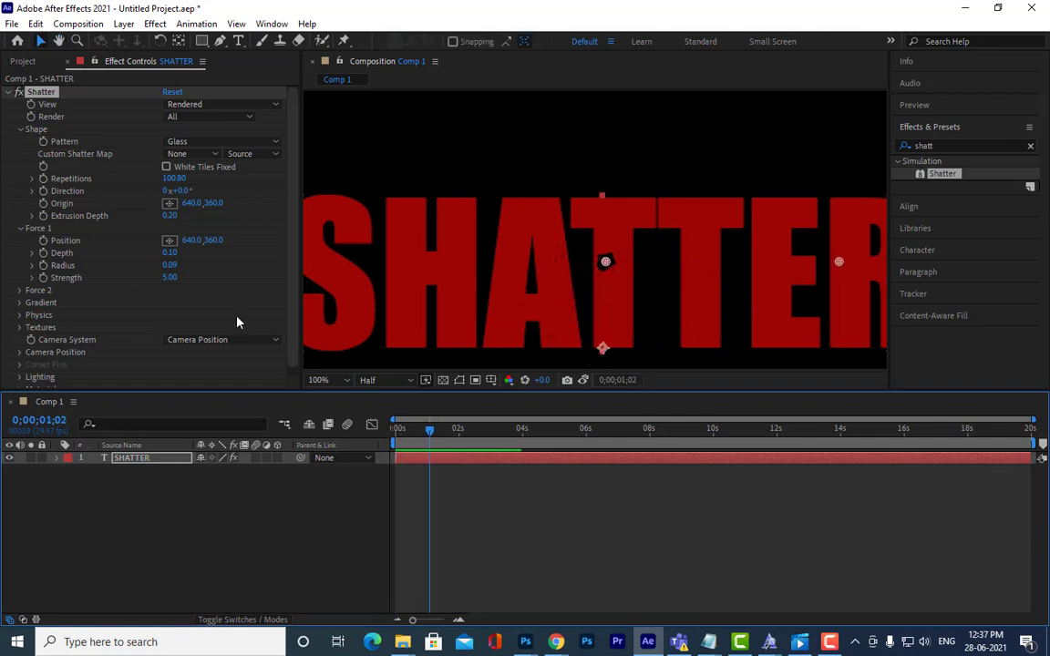
Step: Try a Force 1 Radius of 0.12 on the SHATTER text
left_click(171, 265)
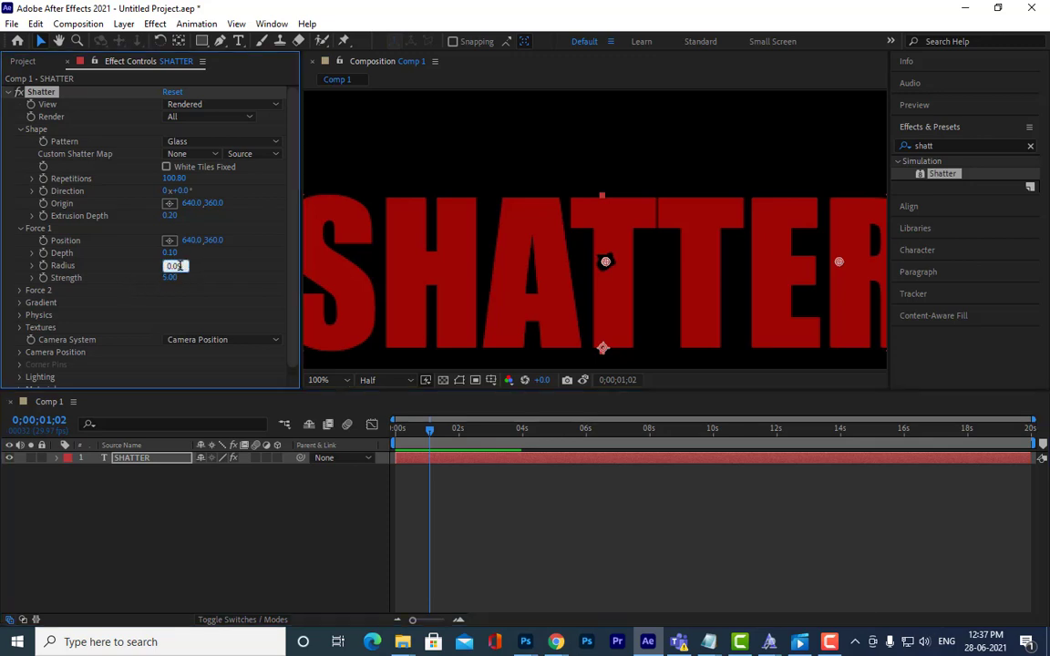
type("0.12")
key("Return")
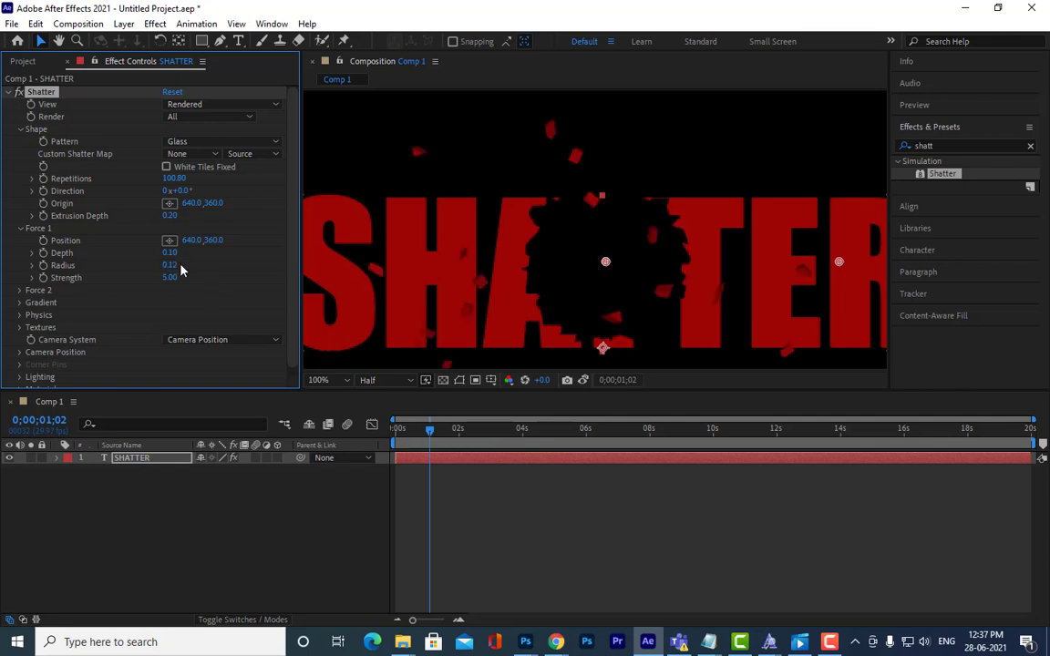
Step: Set the Force 1 Radius to 0.10 and preview the breakup from the first frame
left_click(171, 265)
type("0.10")
key("Return")
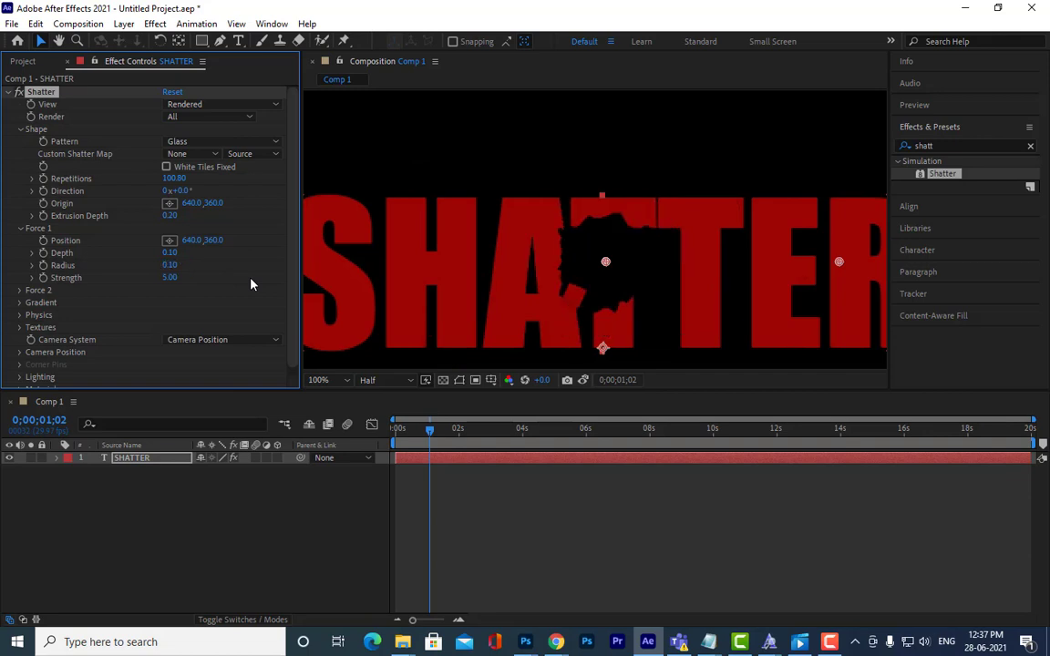
left_click_drag(399, 433, 374, 433)
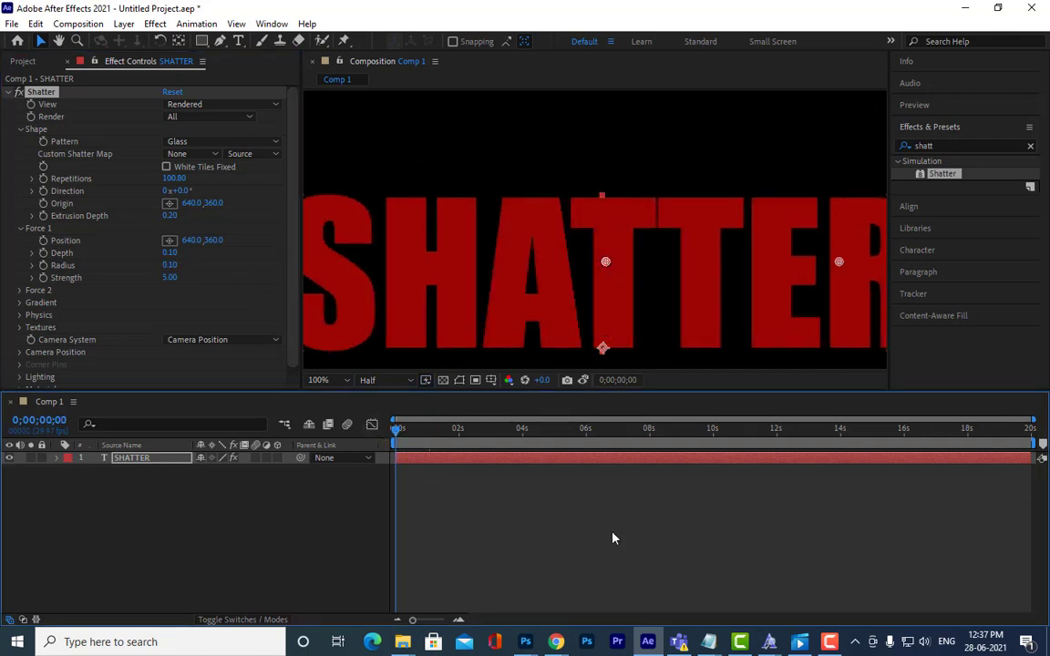
key("space")
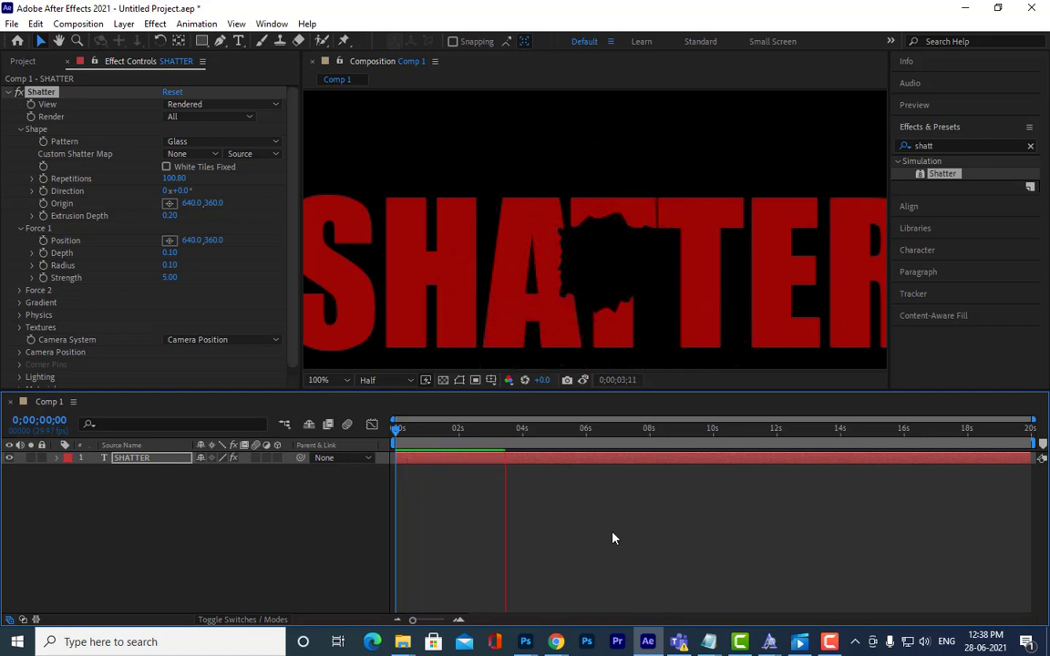
Step: Stop the preview, move the current time to 0;00;00;06 and widen the effect settings area
key("space")
left_click_drag(516, 428, 403, 446)
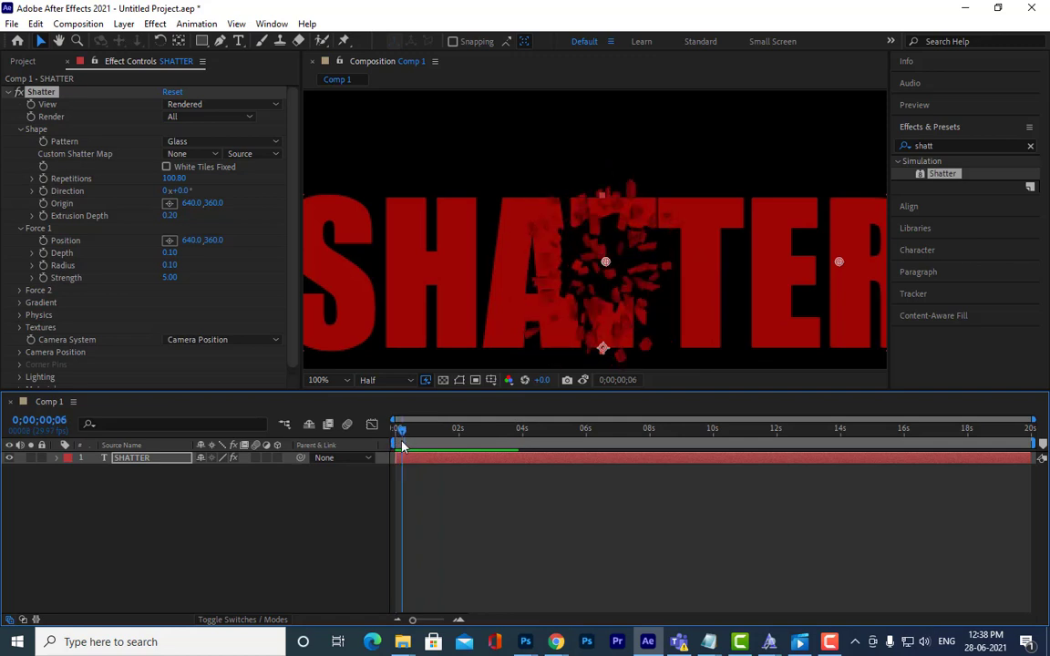
scroll(625, 303, "up", 1)
left_click_drag(627, 302, 594, 226)
scroll(628, 267, "down", 1)
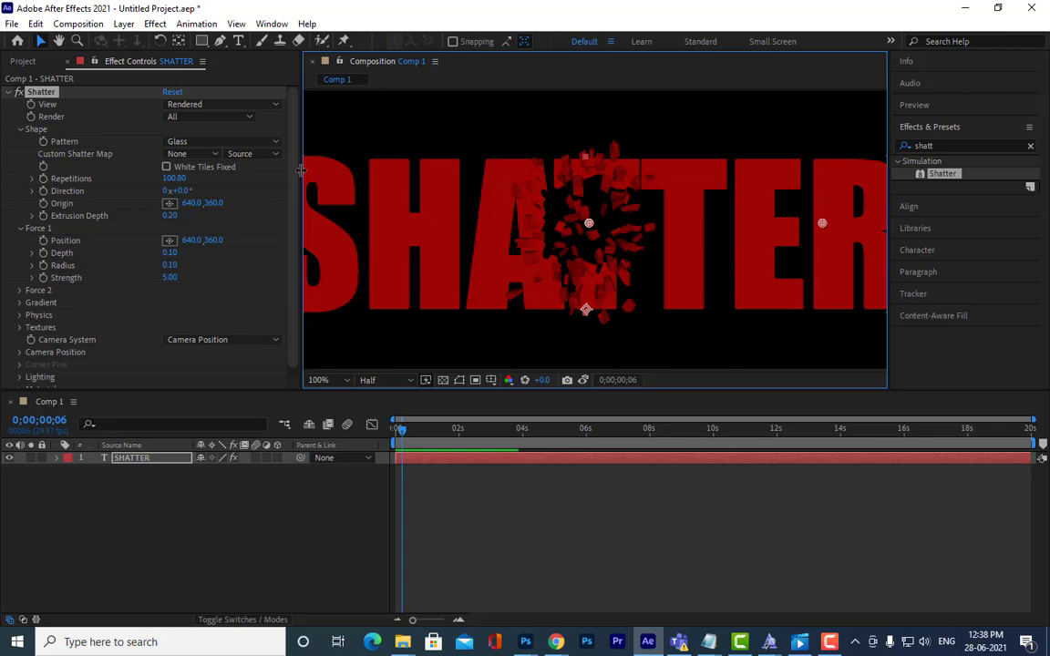
left_click_drag(301, 171, 330, 170)
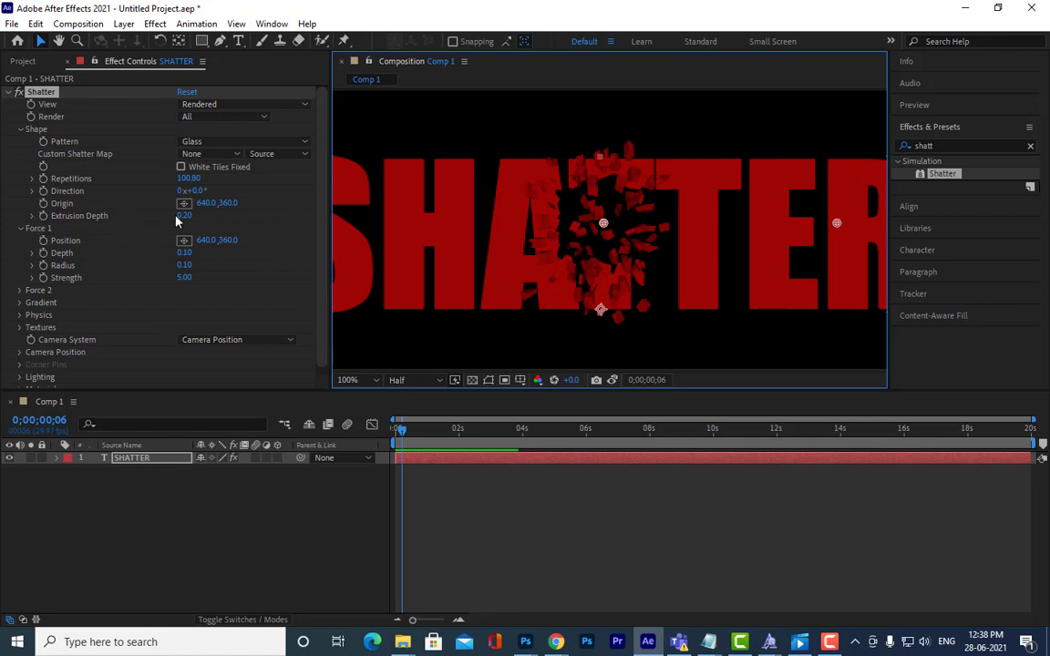
Step: Set the Shatter effect's Extrusion Depth to 0.44 and inspect the thicker fragments in the composition
left_click_drag(182, 221, 202, 220)
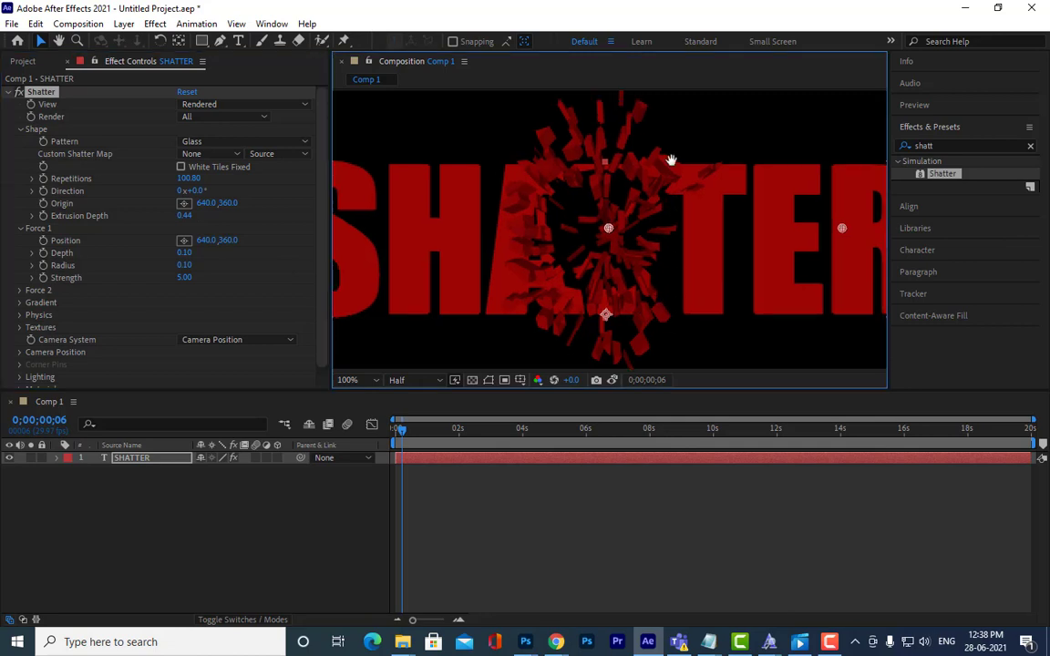
scroll(666, 200, "up", 2)
scroll(638, 219, "down", 4)
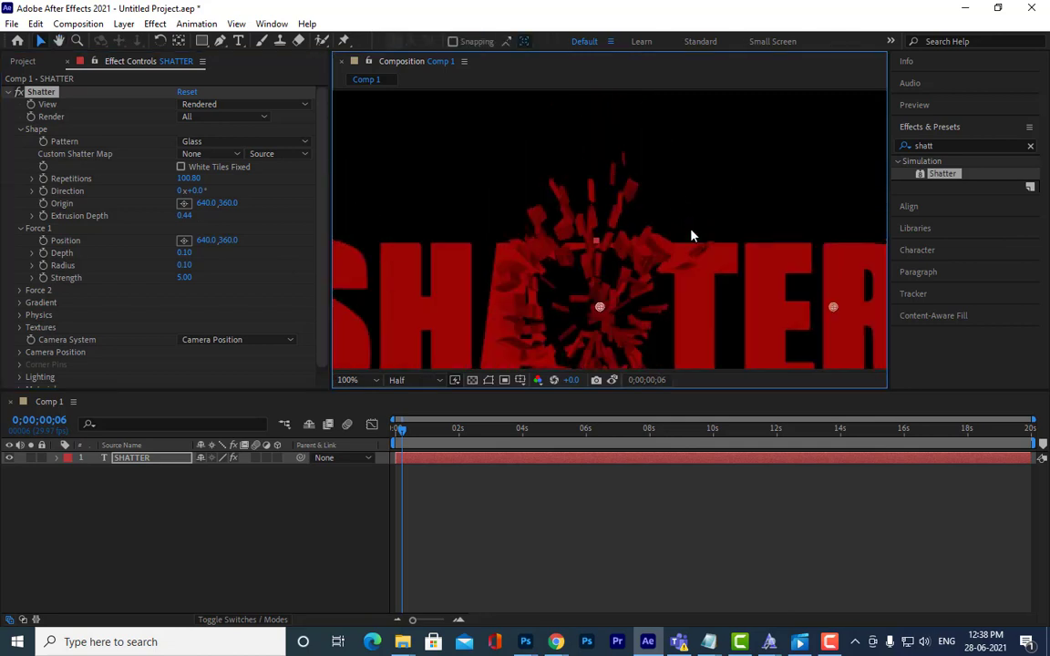
scroll(611, 232, "up", 2)
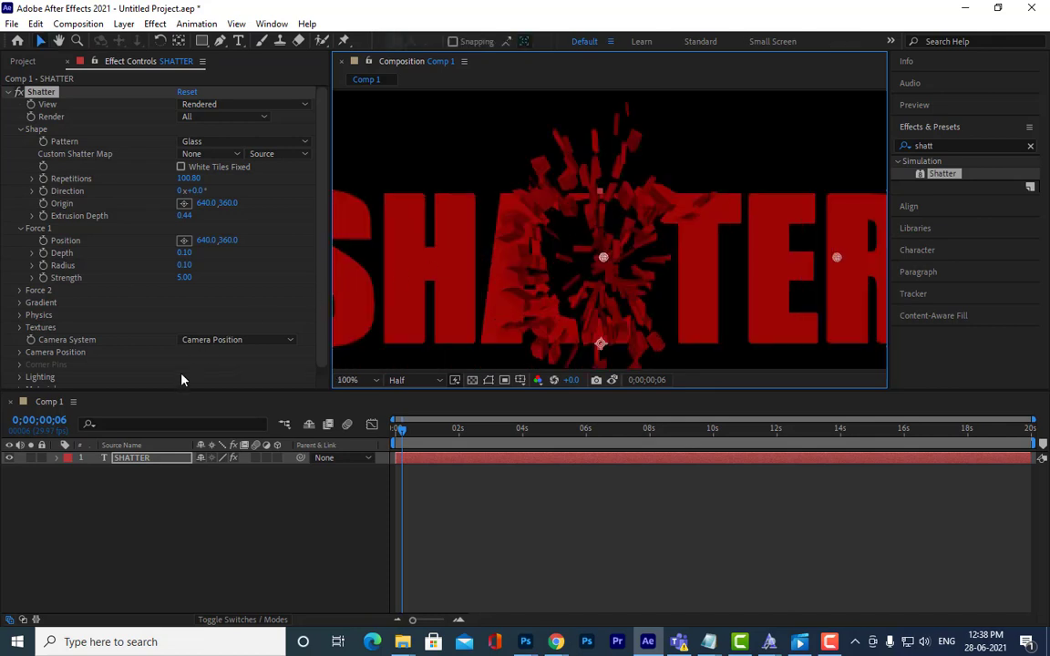
left_click_drag(532, 236, 524, 238)
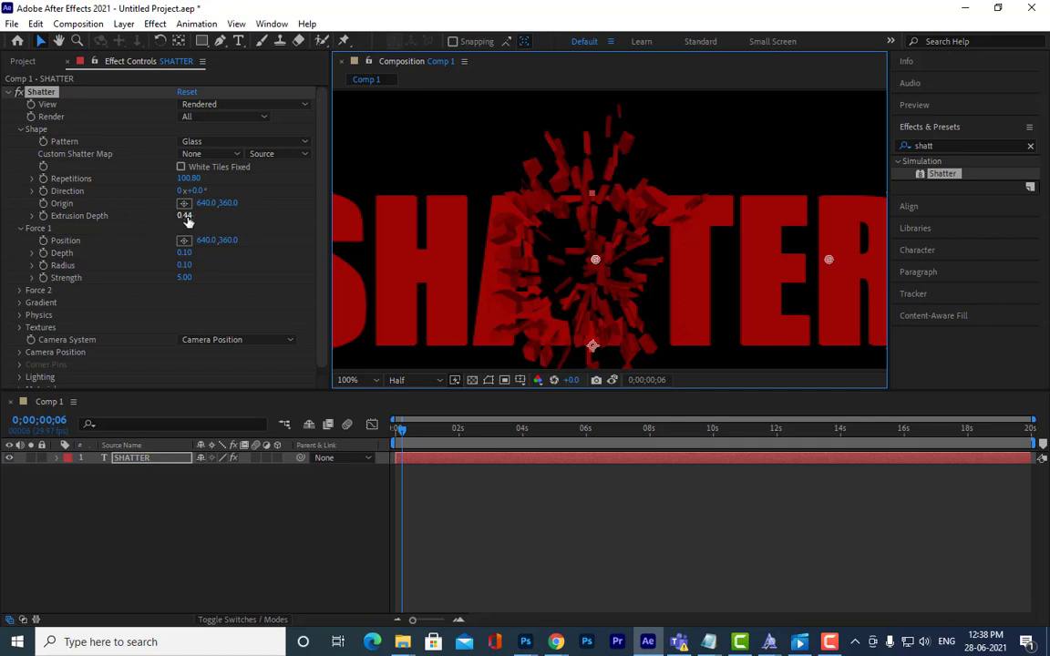
left_click(299, 153)
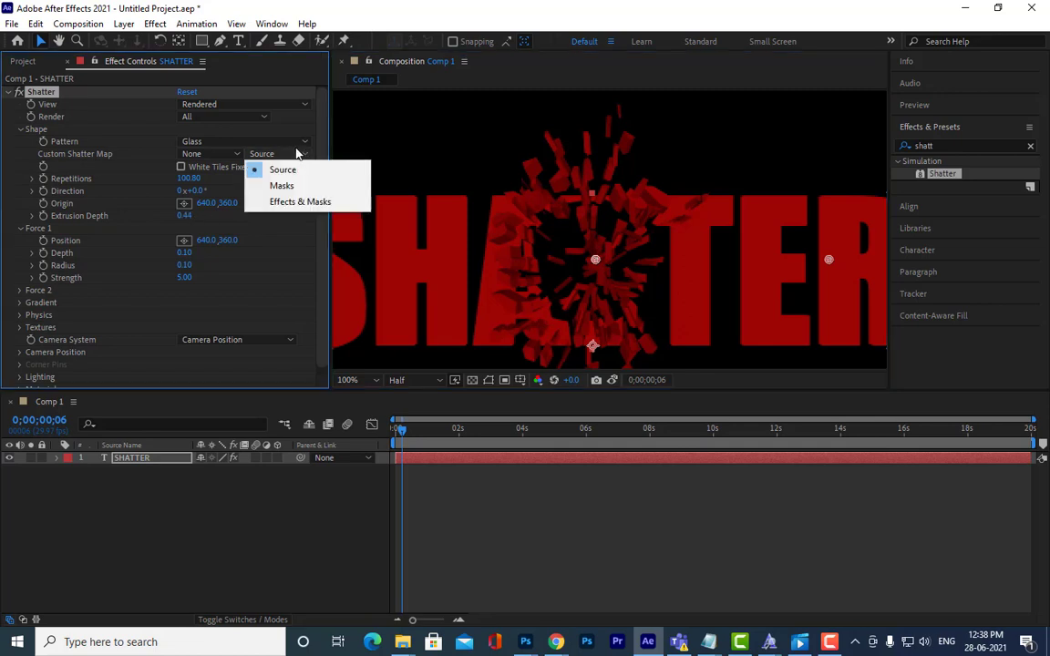
left_click(314, 137)
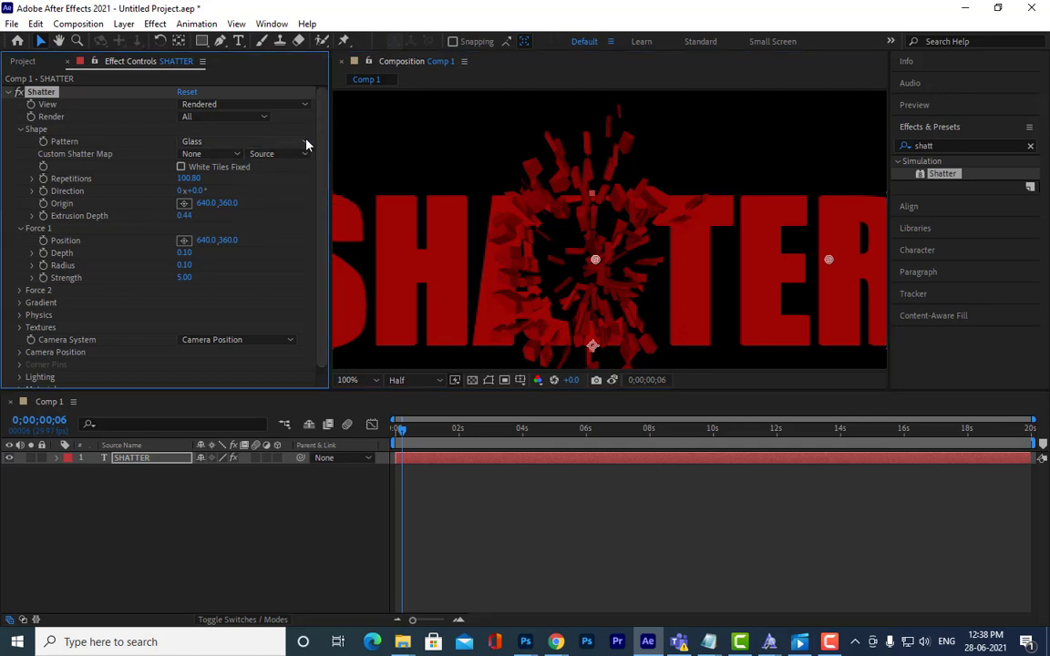
Step: Reduce the Shatter effect's Extrusion Depth to 0.24 and check the fragments against the whole text
scroll(571, 181, "down", 4)
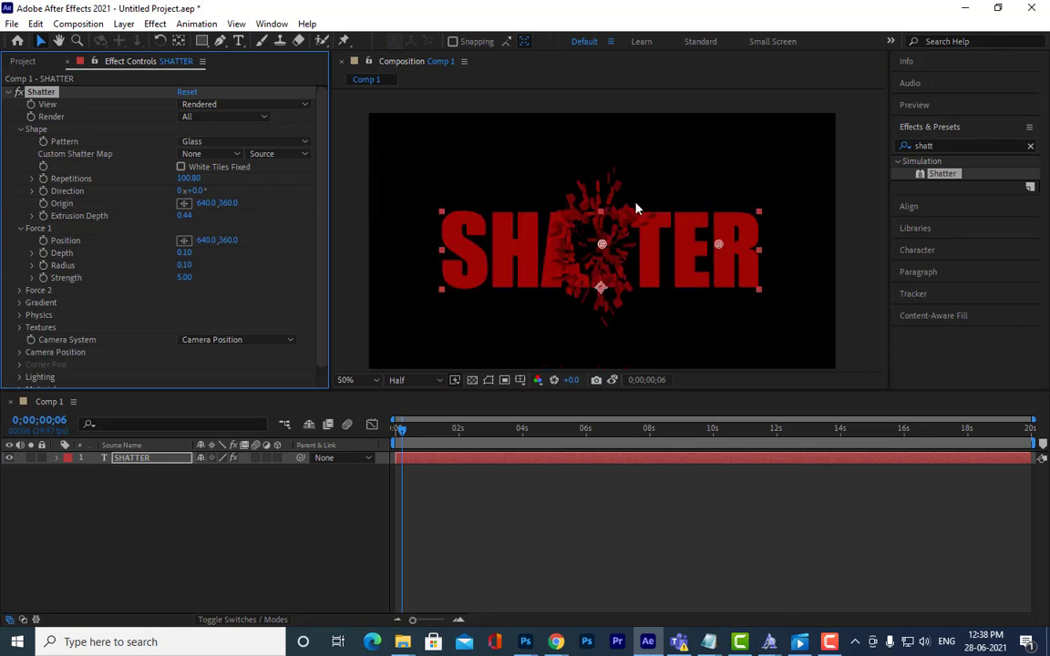
scroll(622, 239, "up", 2)
left_click_drag(623, 234, 641, 226)
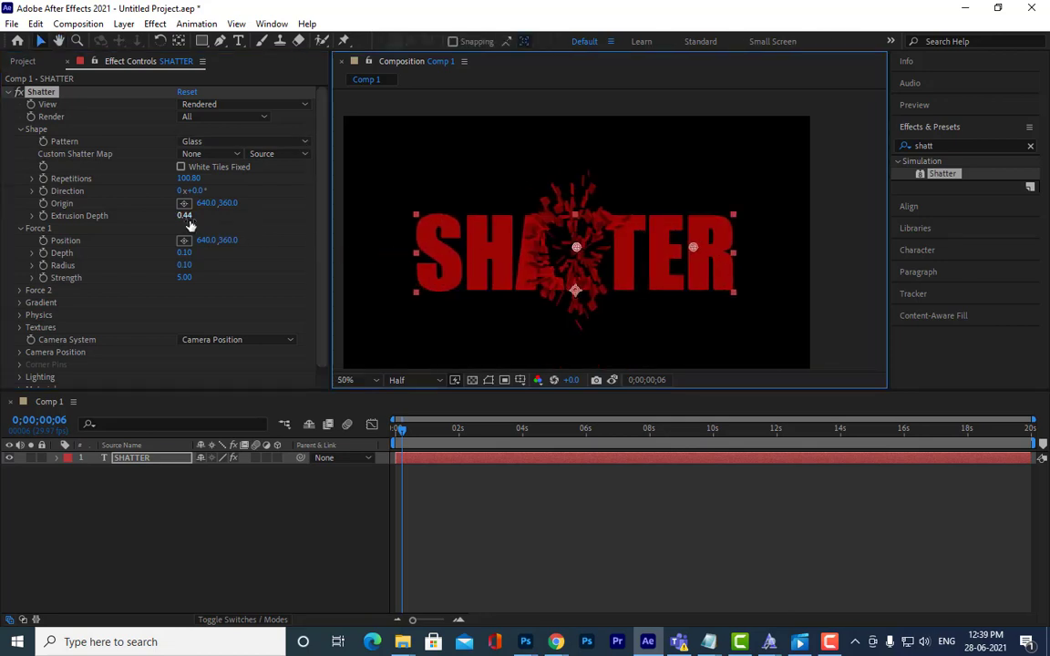
mouse_move(184, 215)
left_mouse_down()
mouse_move(170, 215)
mouse_move(184, 227)
left_mouse_up()
scroll(650, 264, "up", 2)
scroll(619, 257, "down", 2)
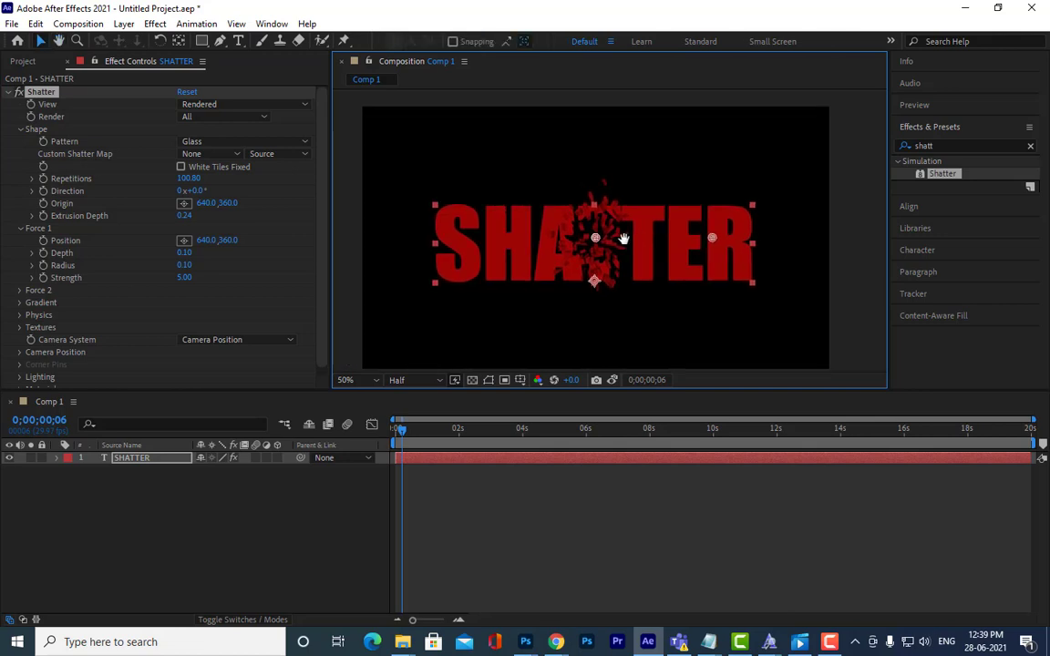
left_click_drag(628, 237, 618, 247)
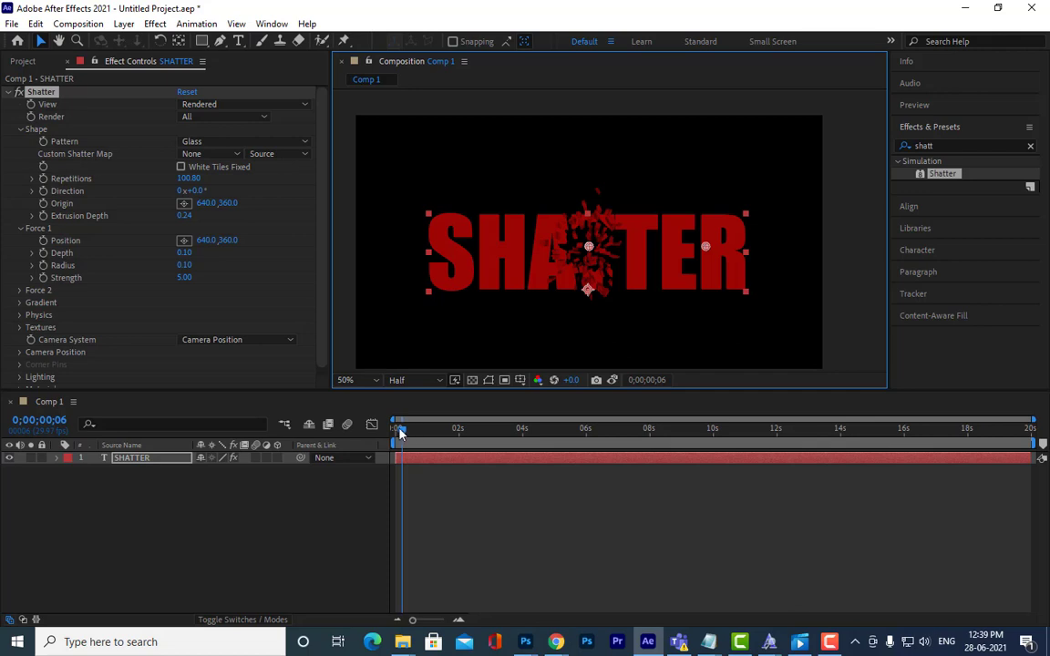
Step: At 0;00;00;03, place the Force 1 Position on the upper-left corner of the S at 212, 300 and enable its keyframing
mouse_move(398, 433)
left_mouse_down()
mouse_move(421, 439)
mouse_move(397, 443)
left_mouse_up()
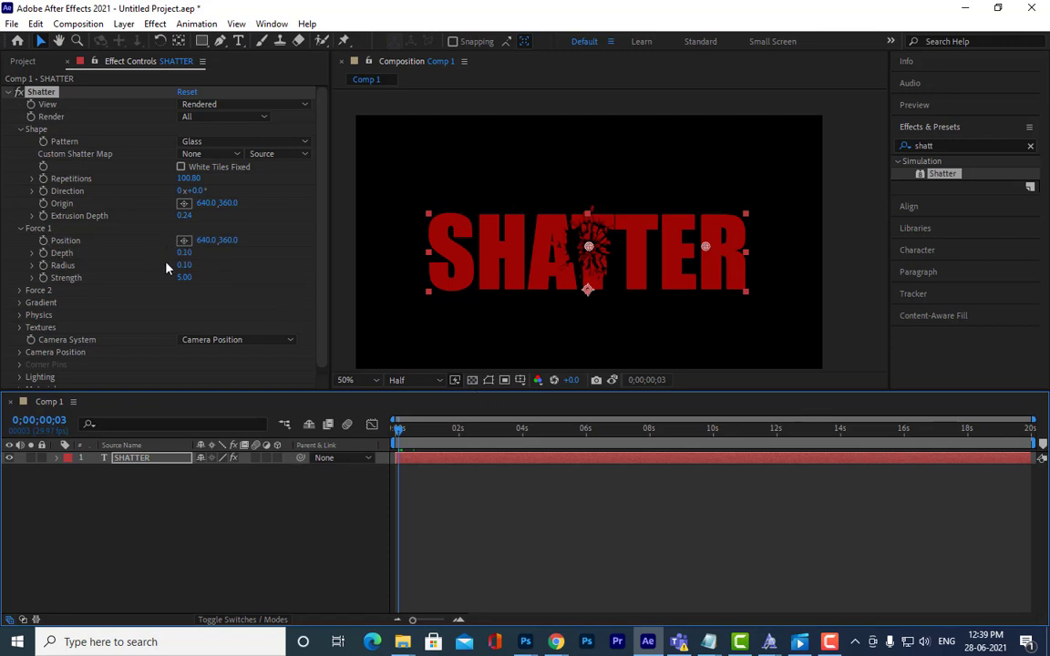
left_click(182, 243)
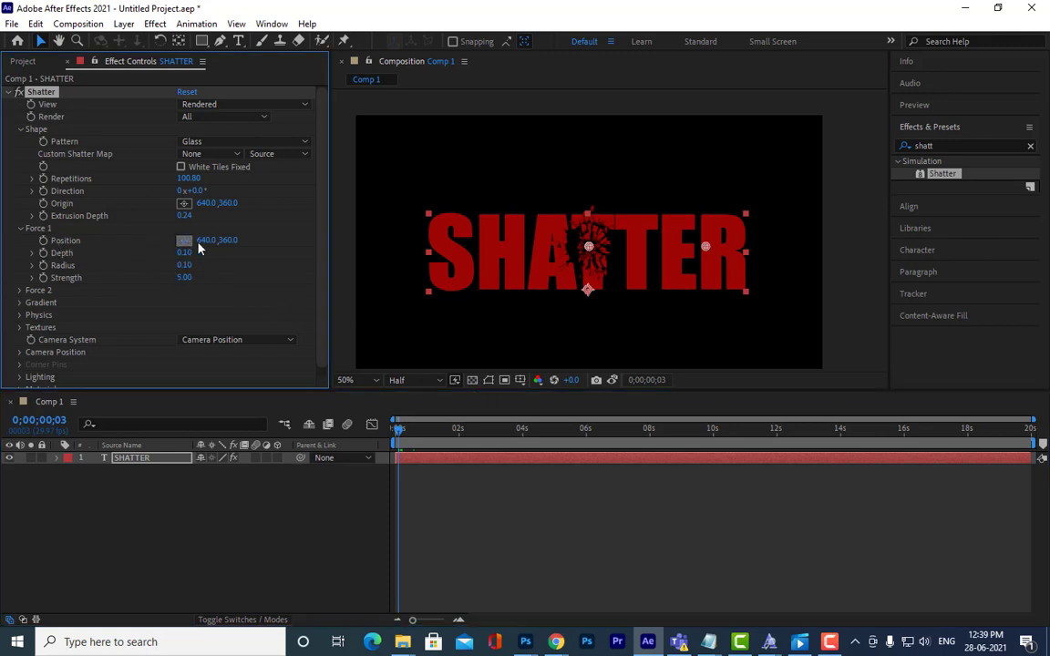
left_click(433, 223)
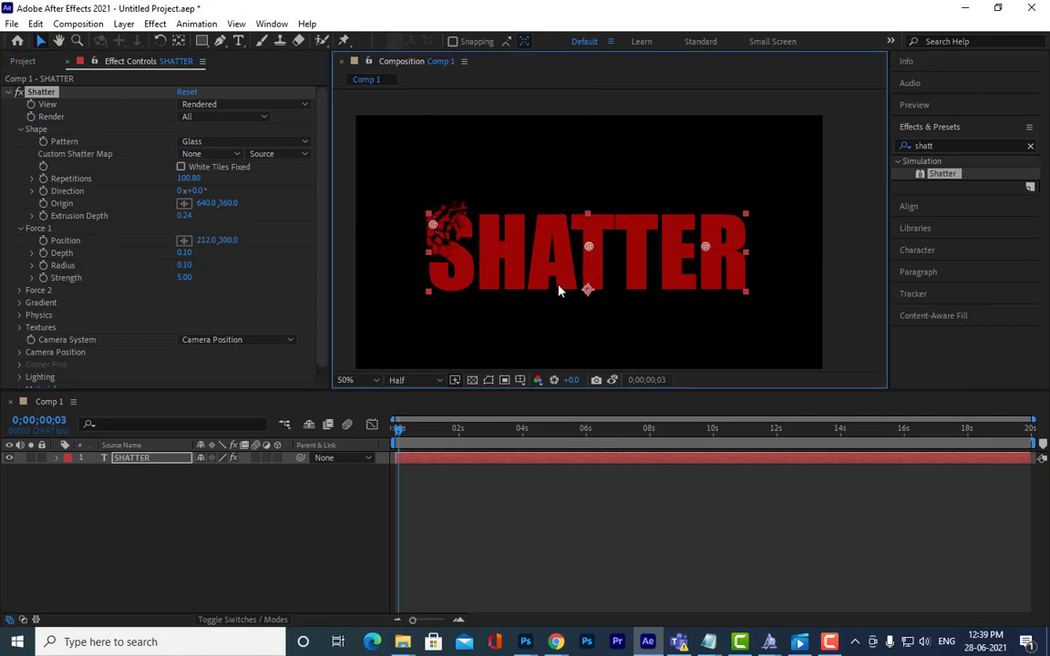
left_click(41, 243)
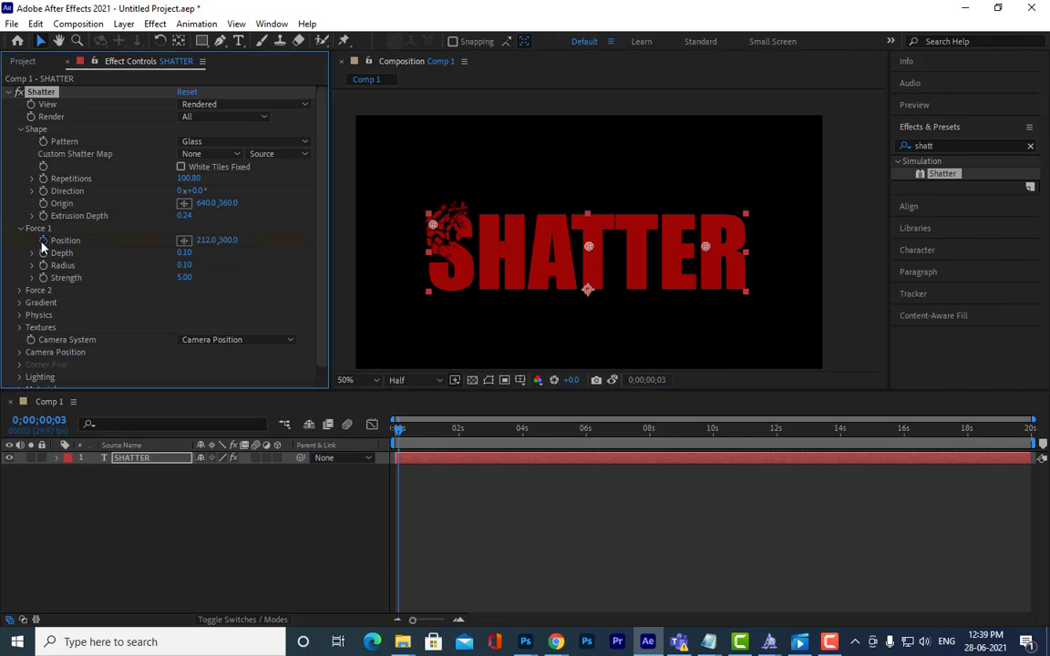
Step: Go to 0;00;03;00 and keyframe the Force 1 Position at the lower-right corner of the R, at 1068, 478
left_click(649, 380)
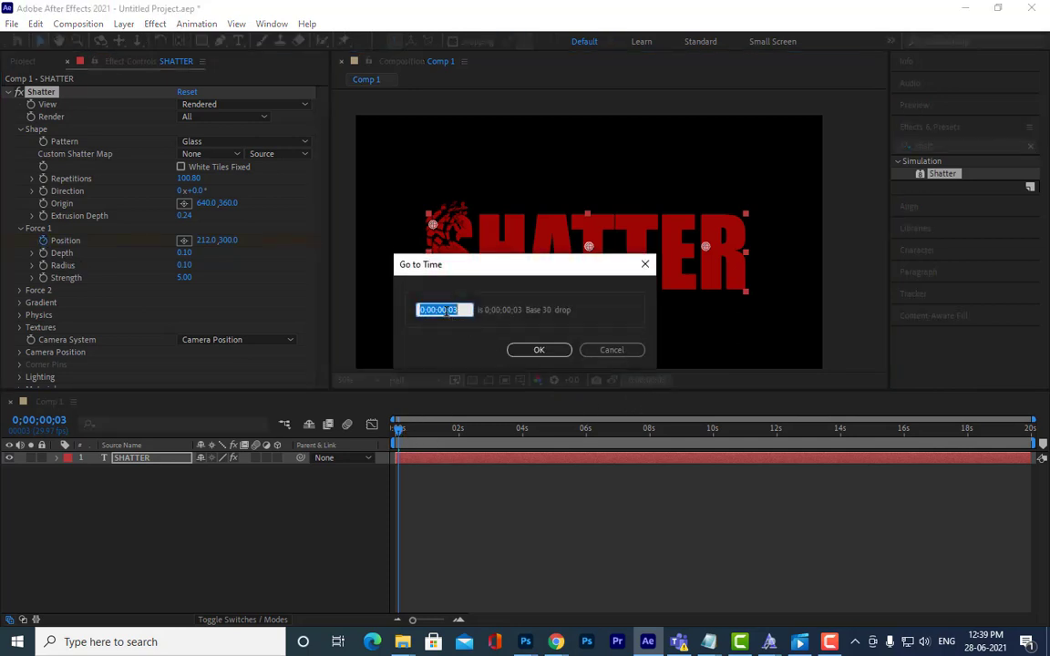
left_click(445, 310)
type("3")
left_click(538, 352)
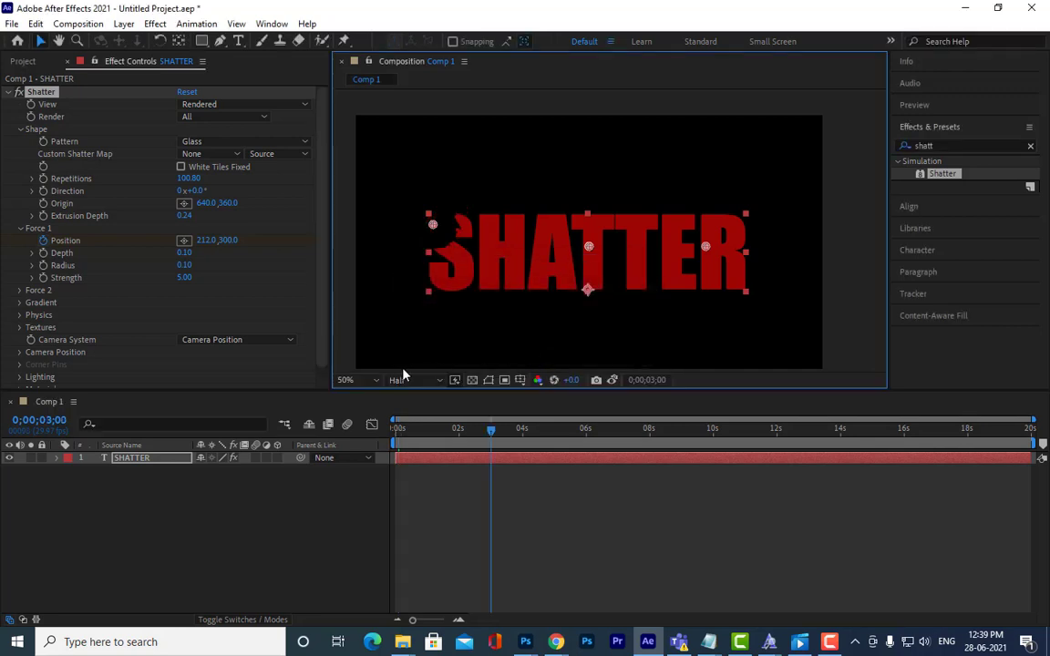
left_click(184, 242)
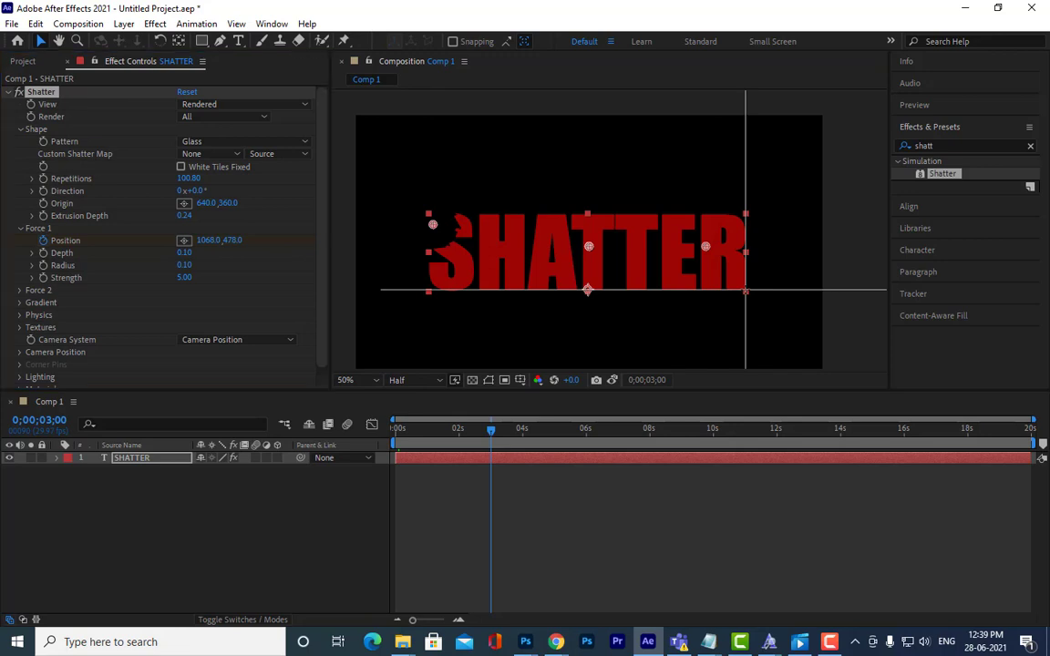
left_click(746, 291)
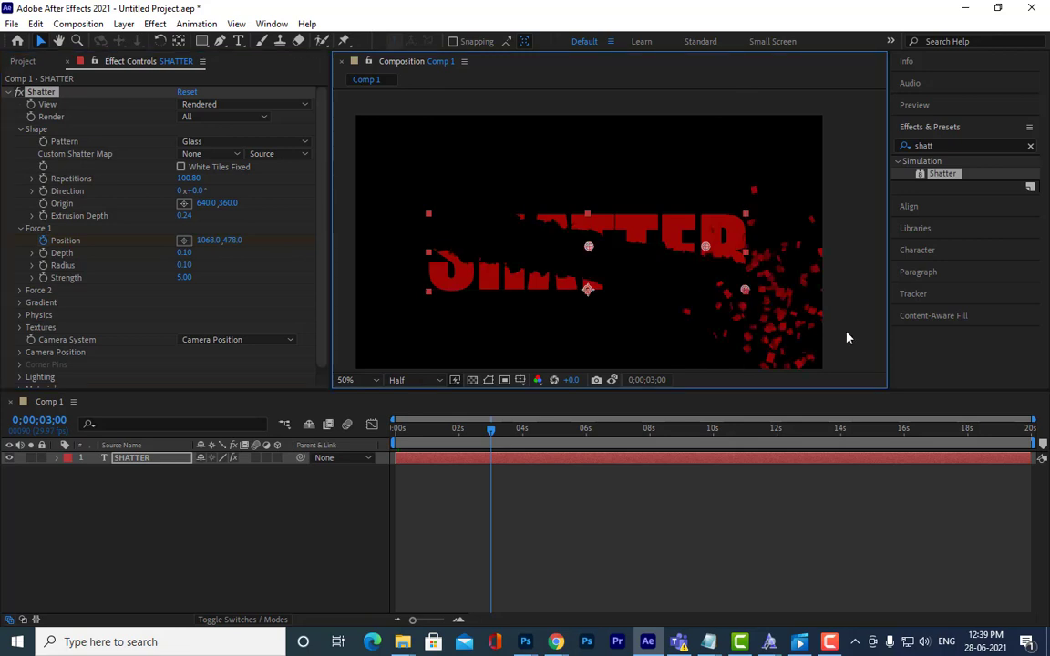
Step: Preview the shatter animation repeatedly from the start of the composition to check how the force travels across the text
left_click_drag(491, 435, 362, 453)
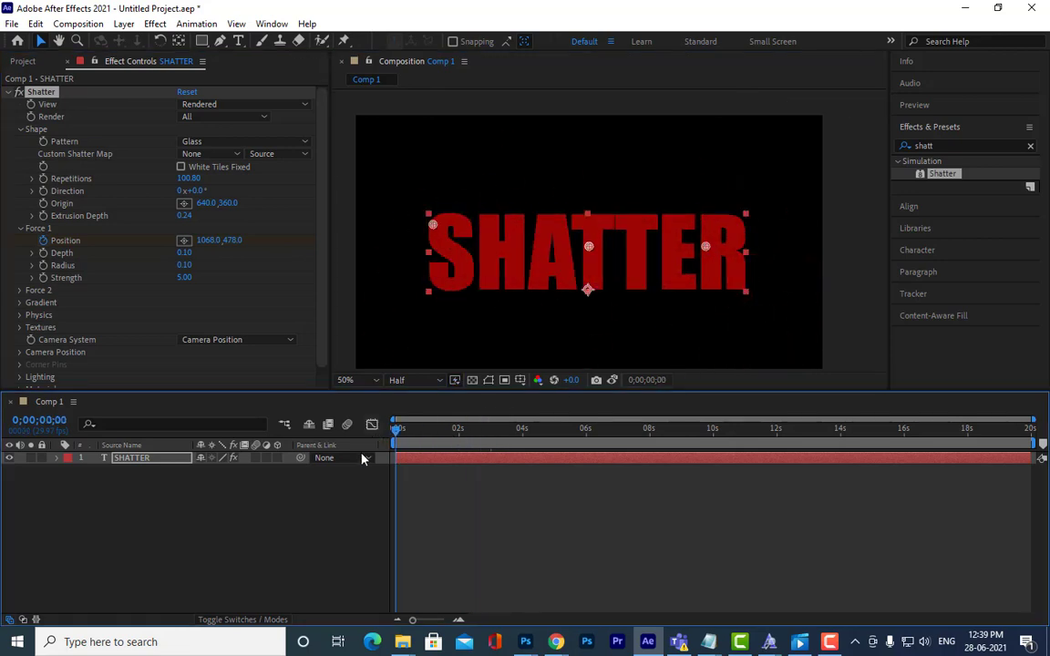
left_click(300, 509)
key("space")
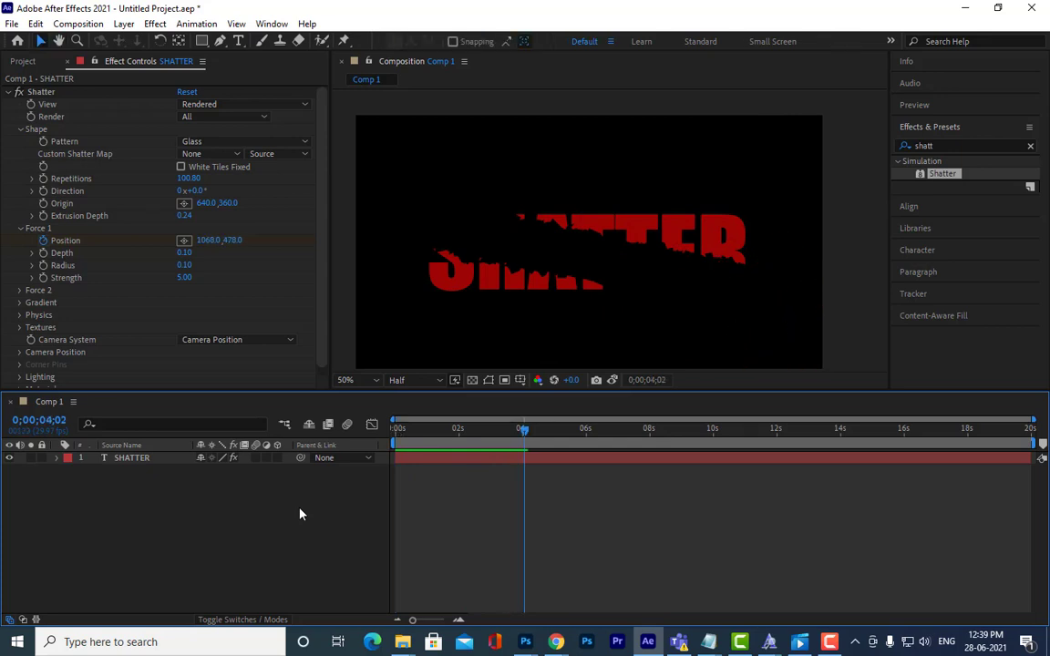
key("space")
key("space")
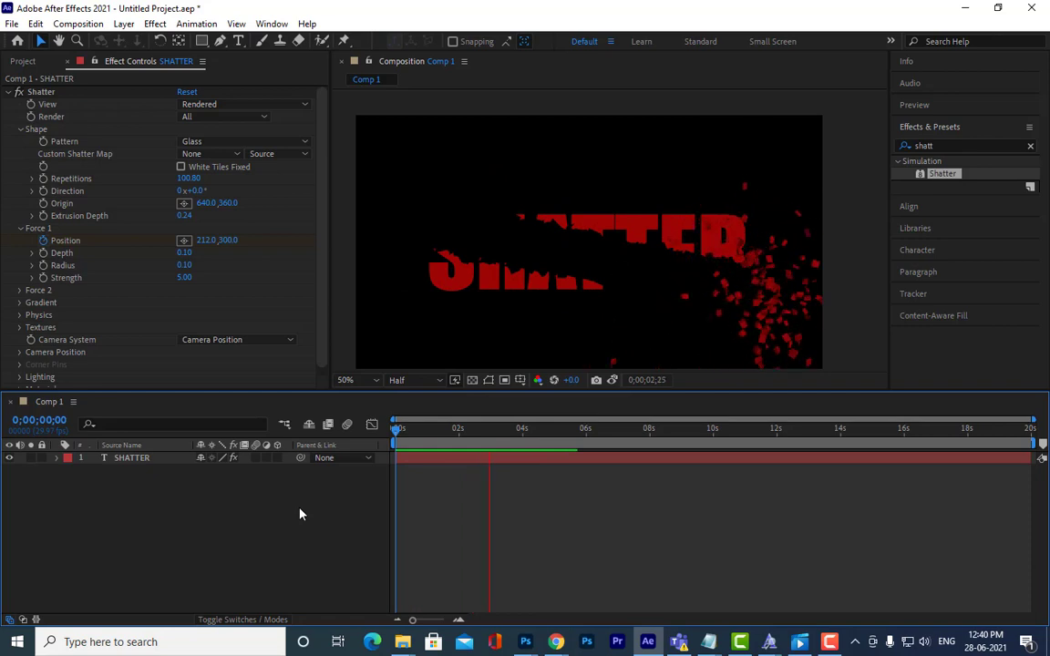
key("space")
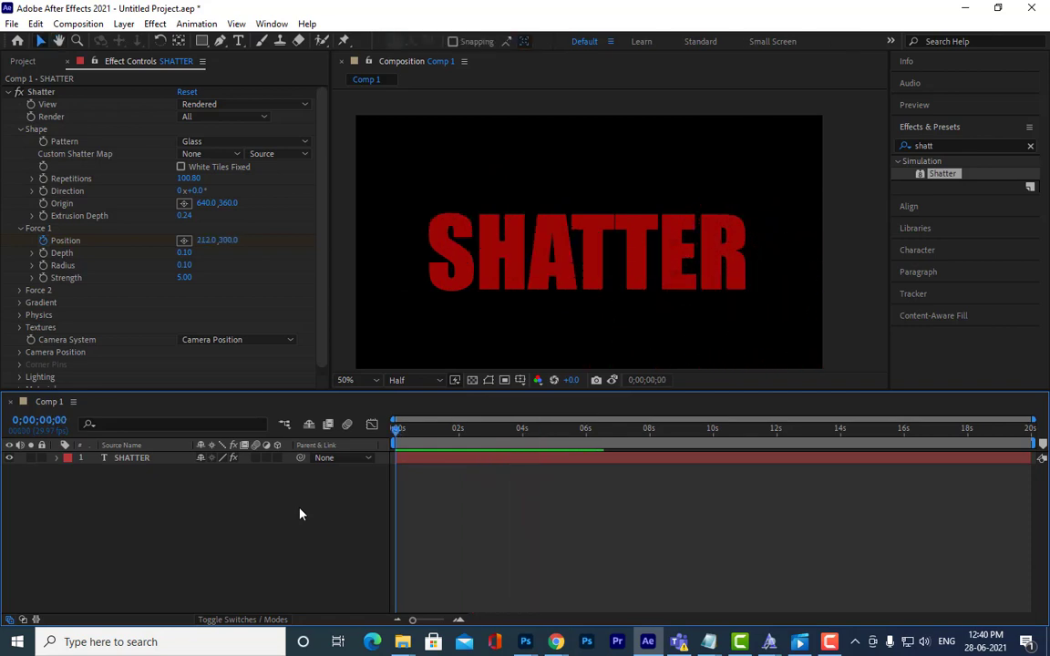
key("space")
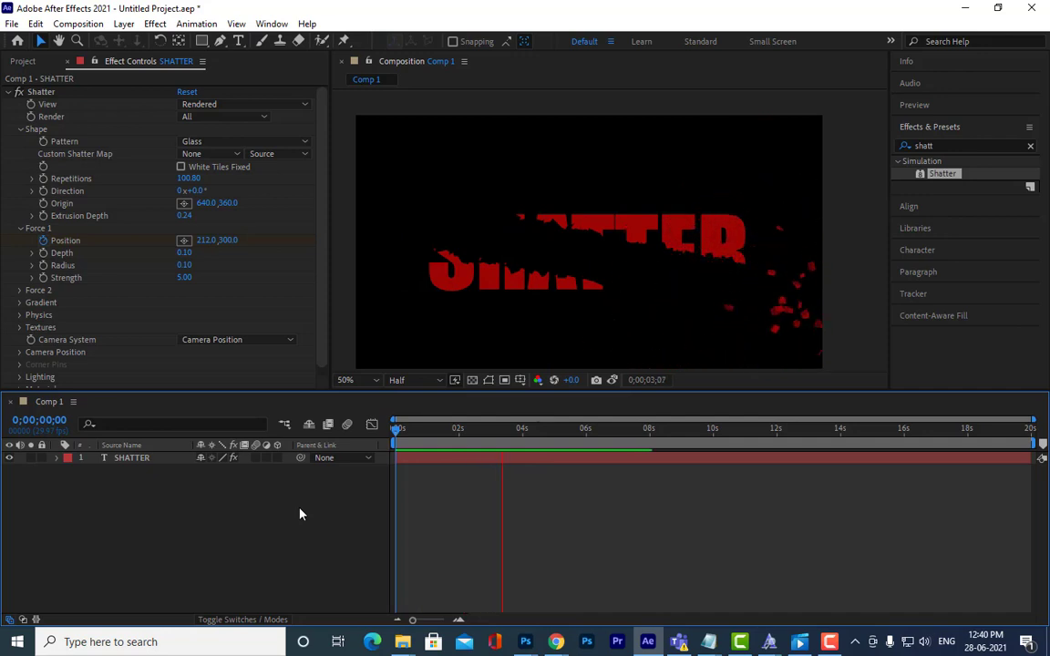
key("space")
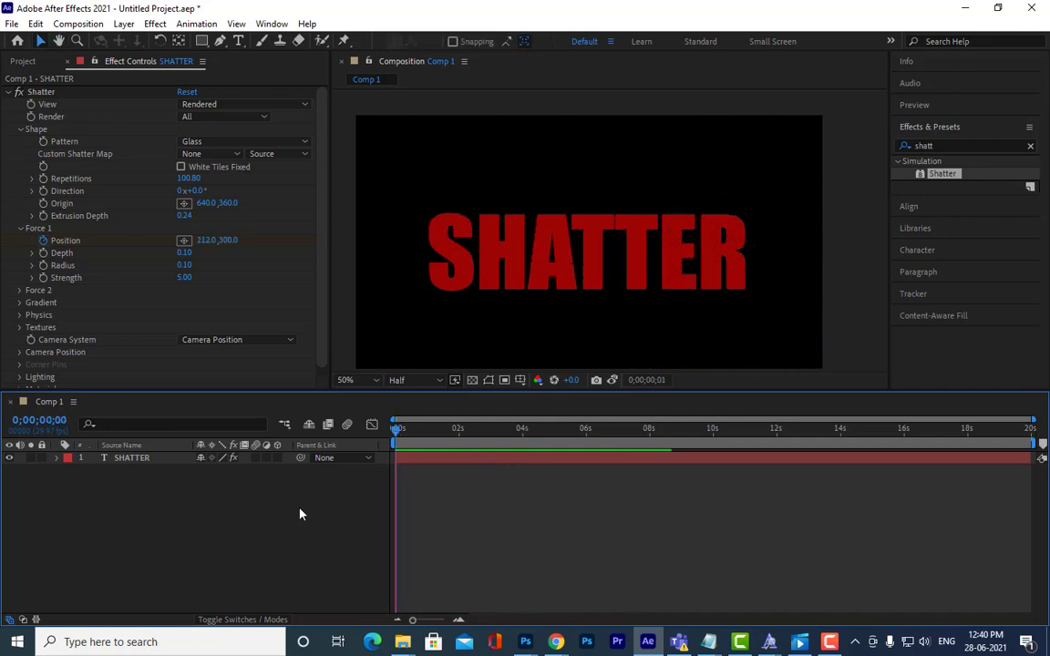
key("space")
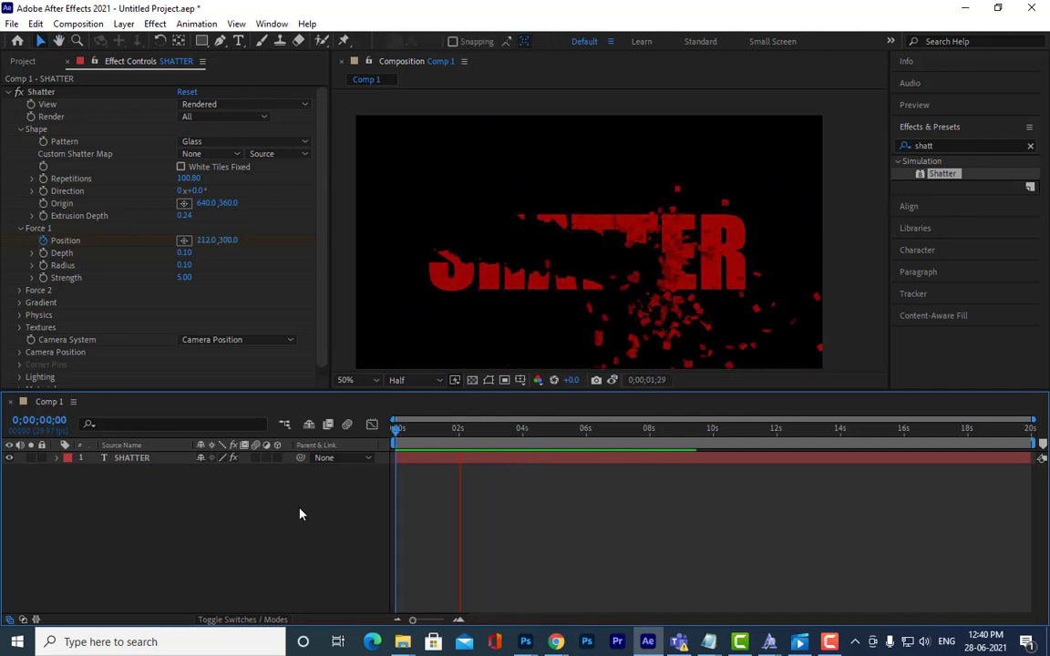
key("space")
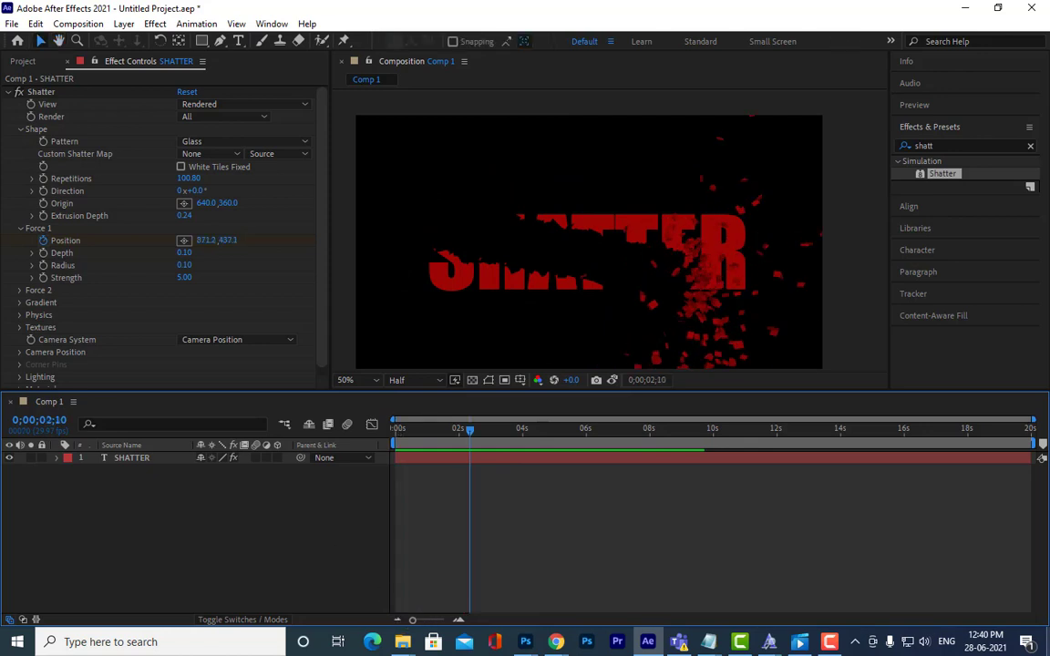
Step: Set the Force 1 Radius to 0.06 and preview the animation from the start
left_click_drag(406, 429, 399, 432)
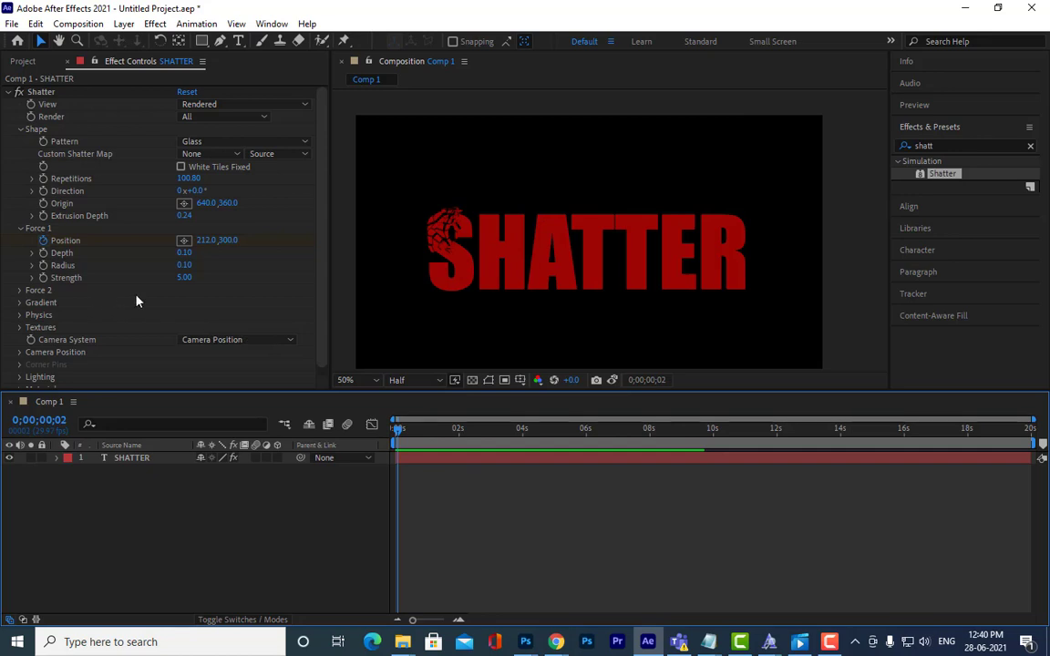
left_click(184, 265)
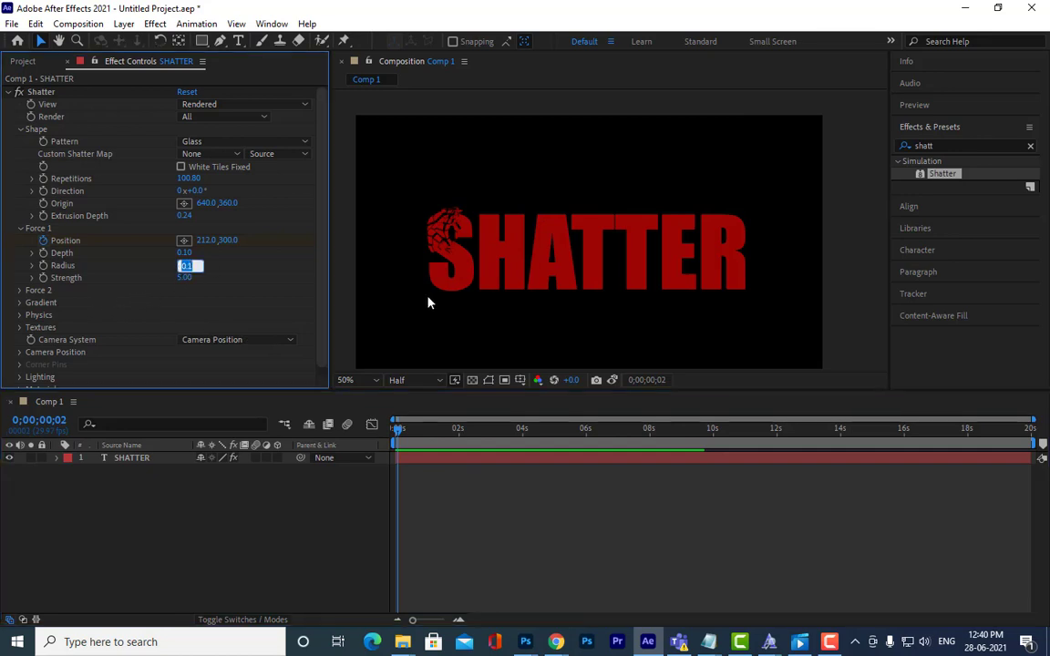
type("06")
key("Return")
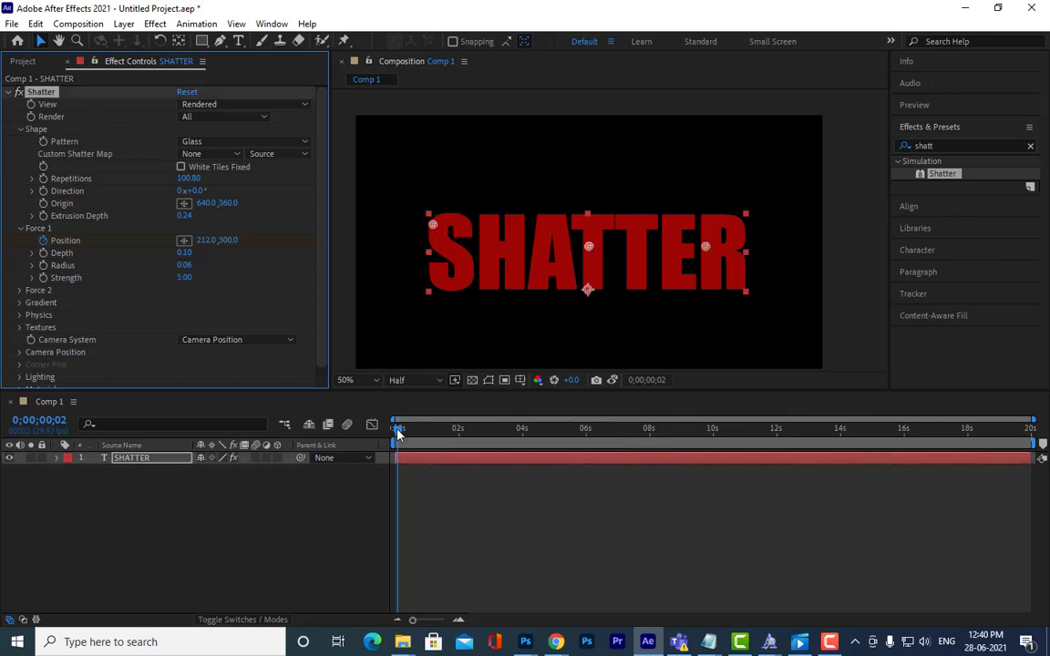
left_click(397, 435)
key("space")
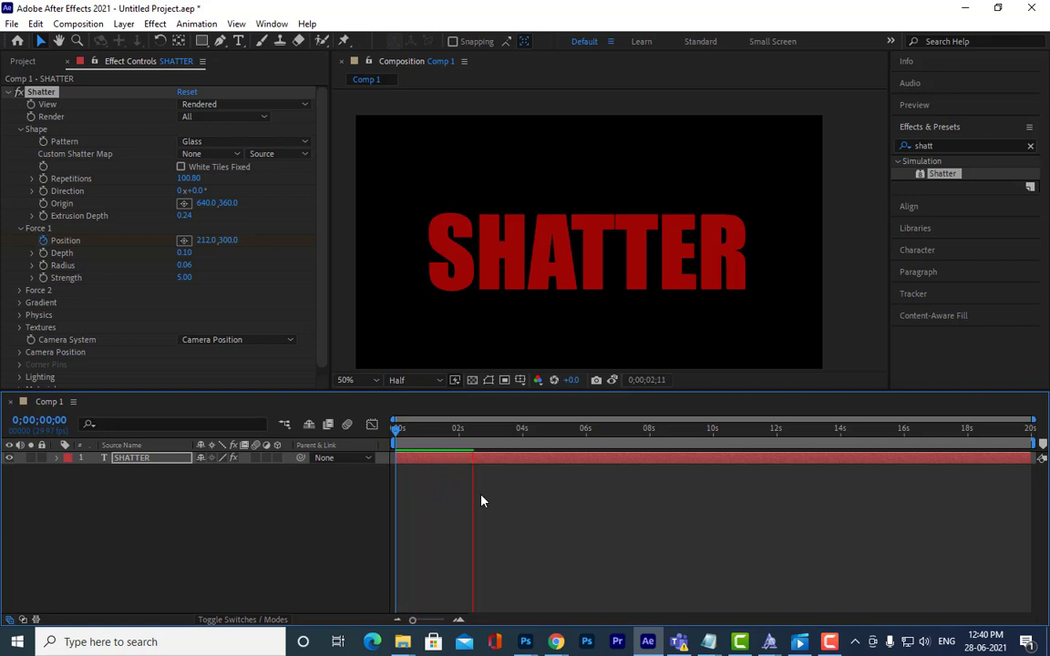
key("space")
Step: Set the Force 1 Radius of the Shatter effect to 0.09
left_click(185, 266)
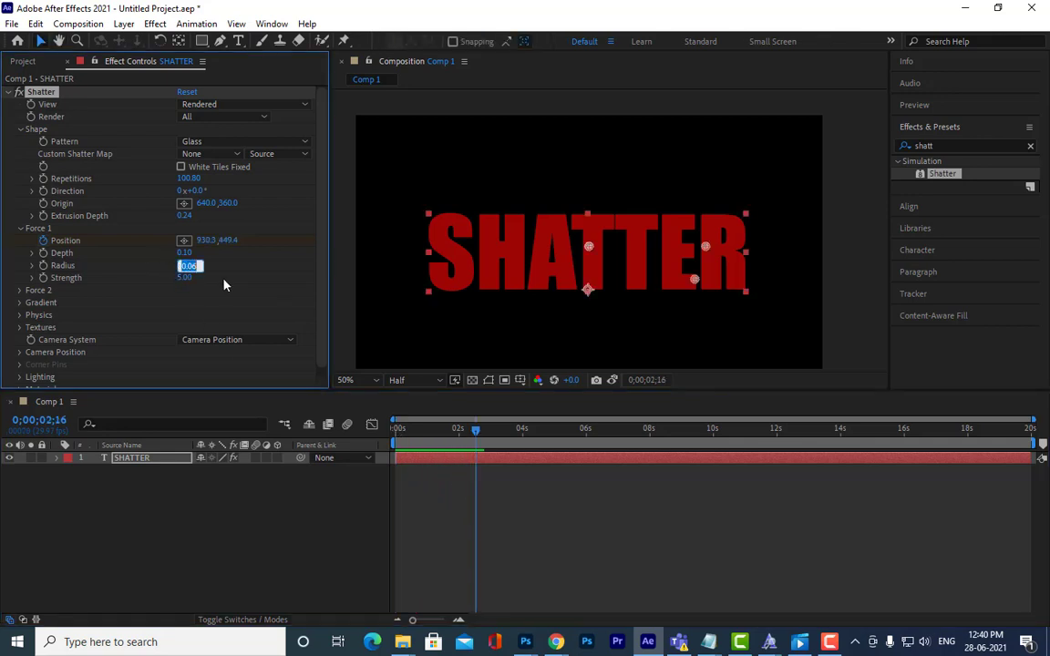
left_click(195, 266)
type("9")
key("Return")
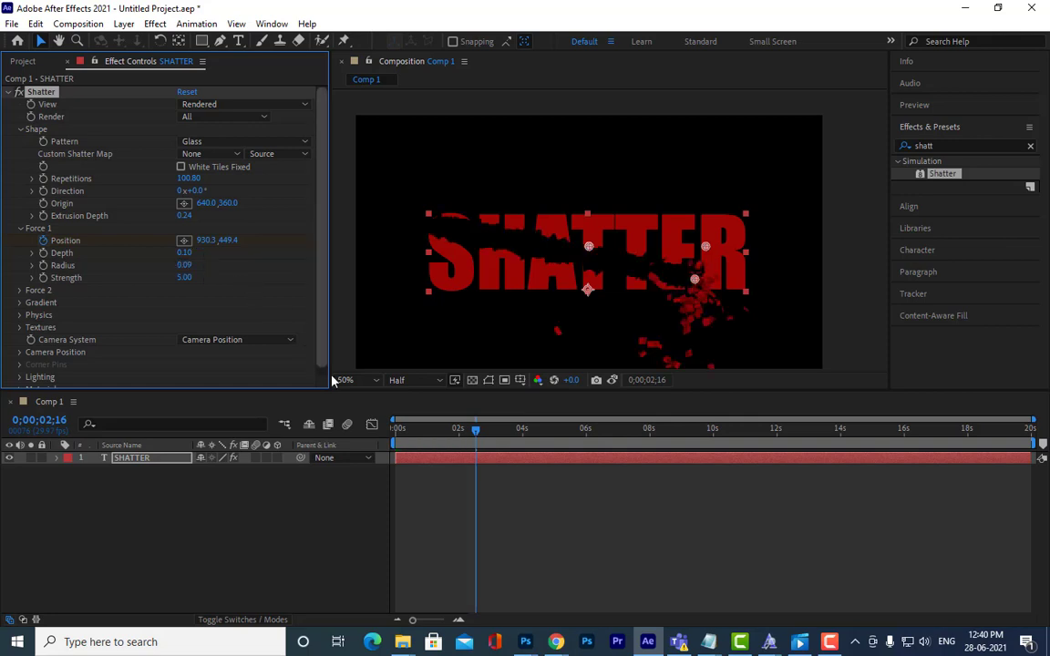
Step: Replay the shatter animation several times from the start of the composition to examine the diagonal break at Radius 0.09
left_click_drag(417, 436, 398, 436)
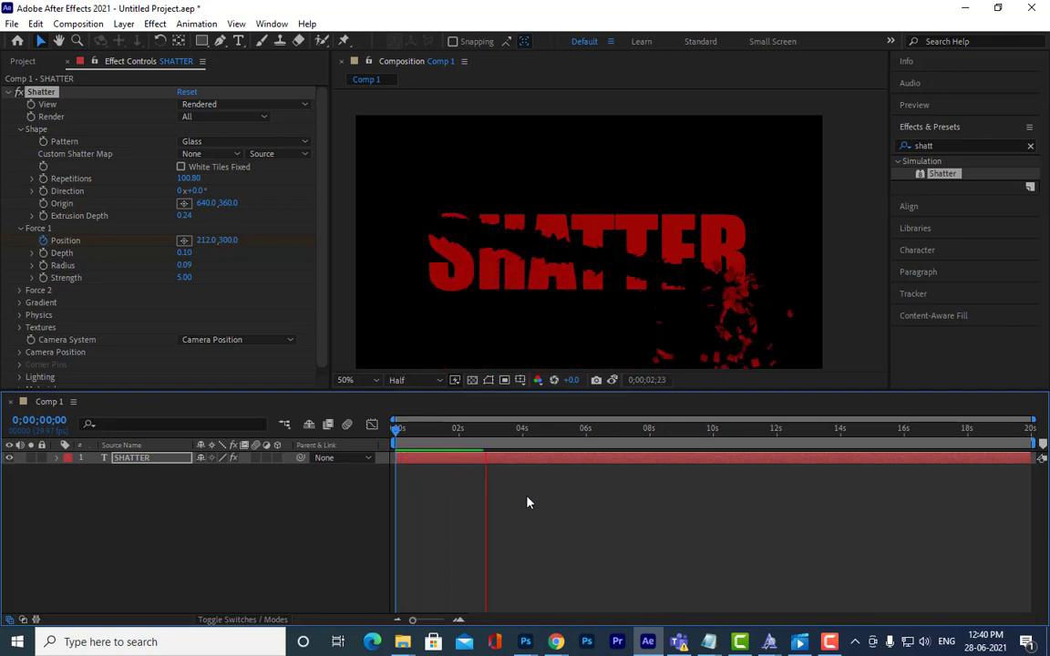
key("space")
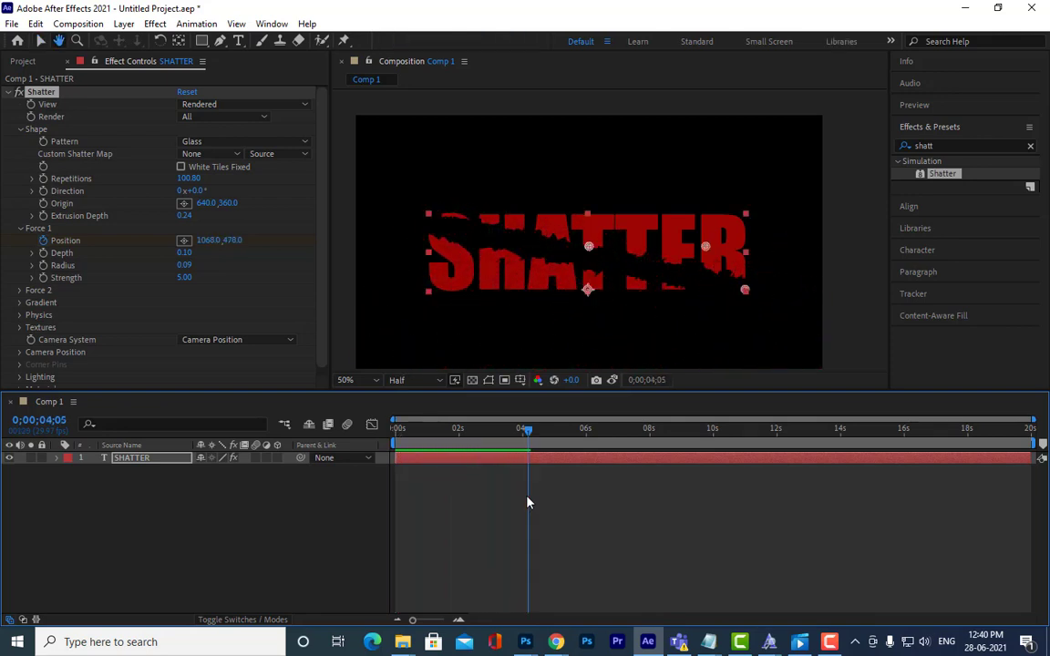
key("Home")
key("space")
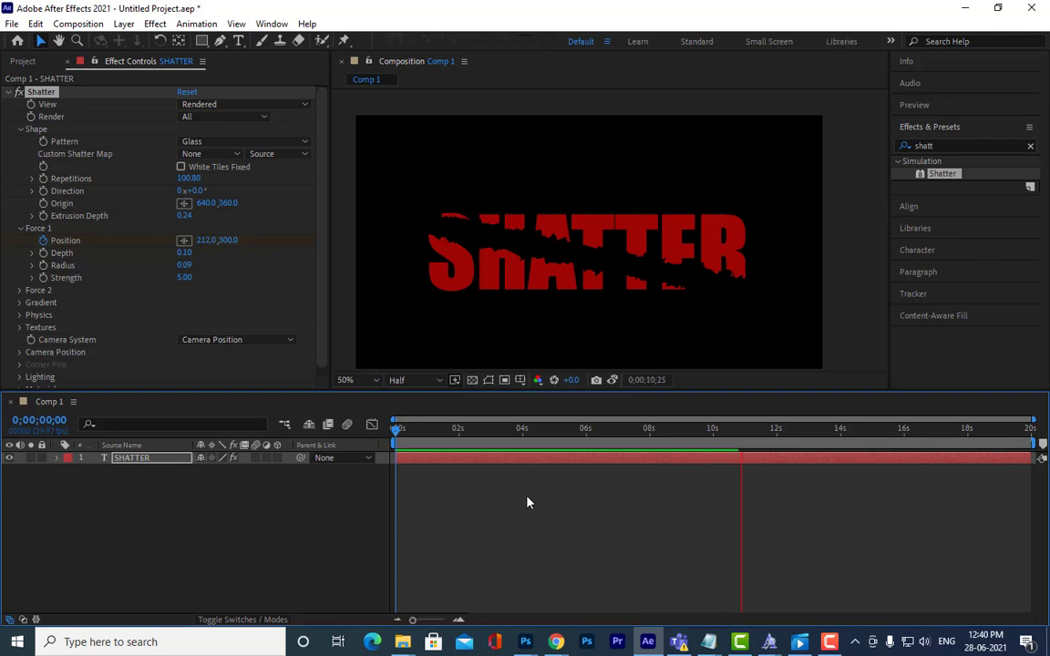
key("space")
key("Home")
key("space")
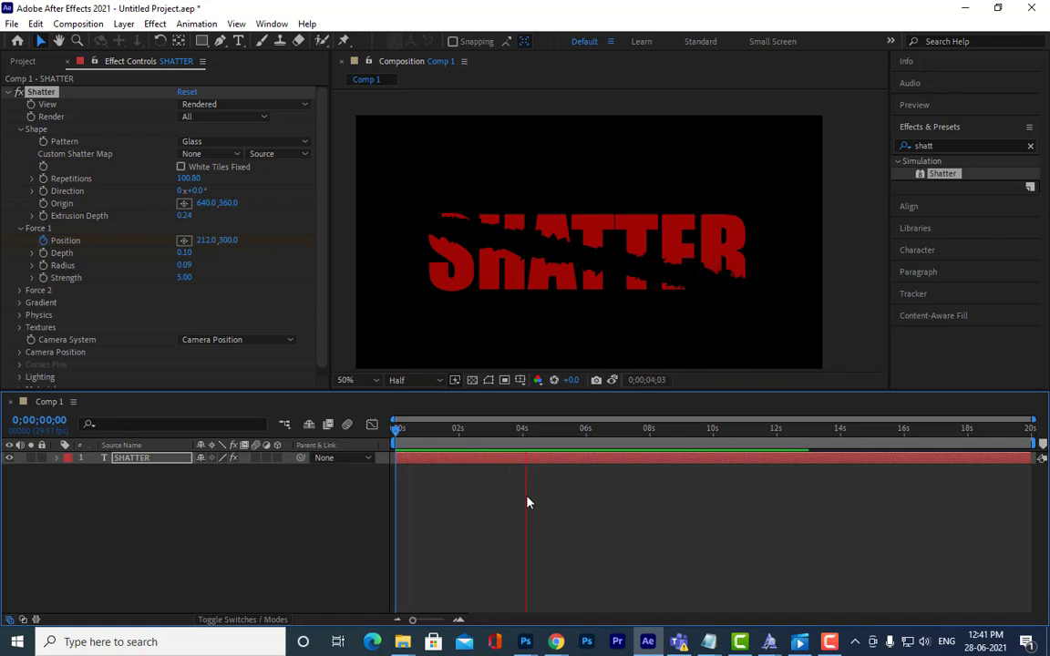
key("space")
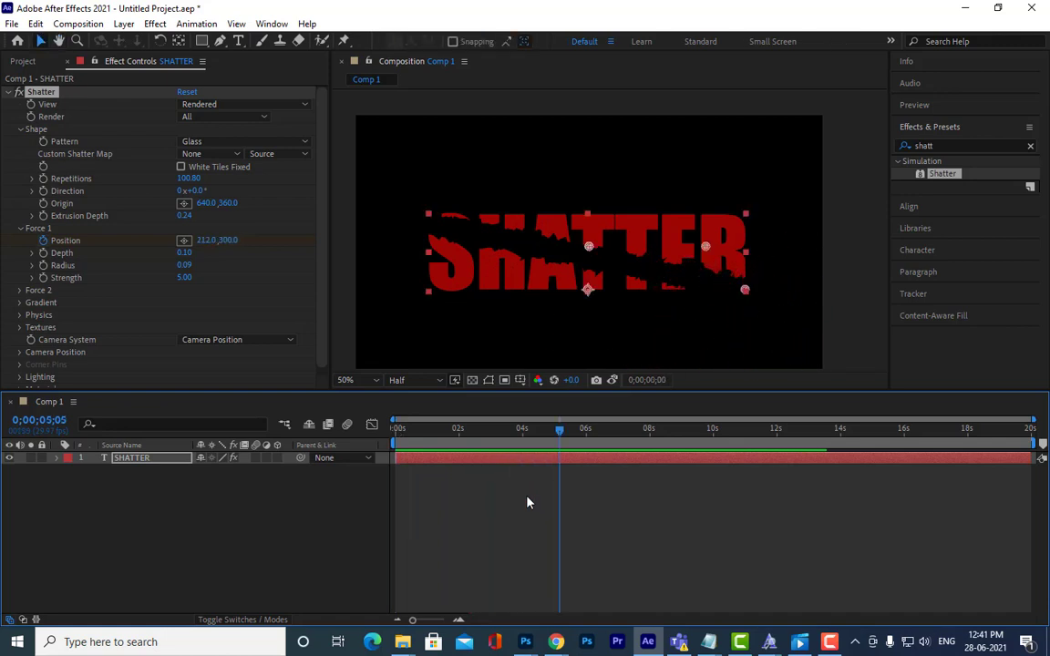
key("space")
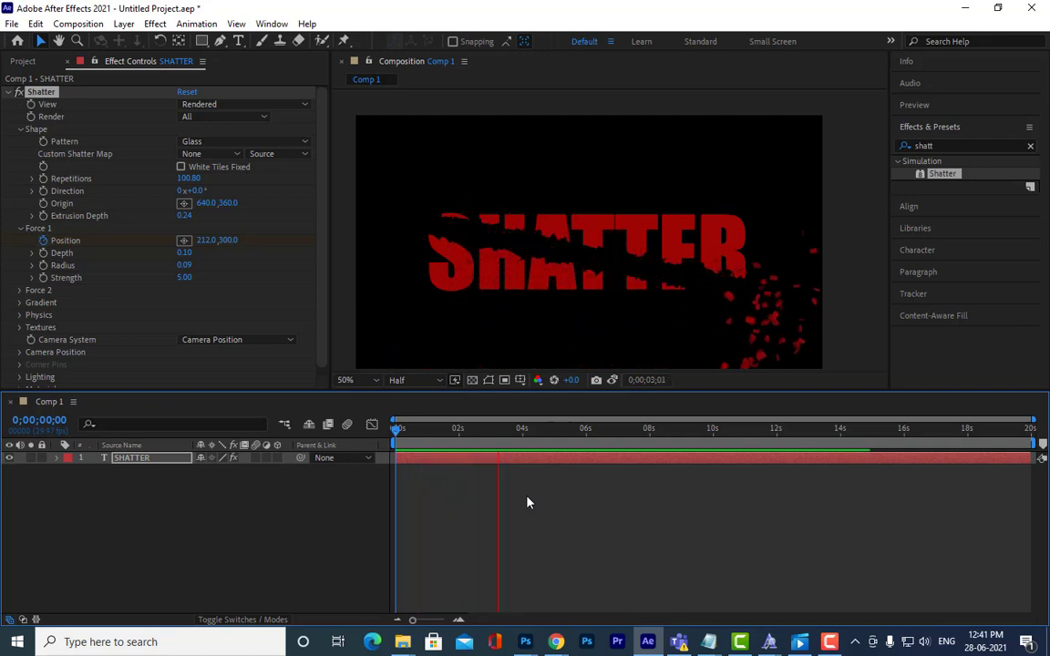
key("space")
key("space")
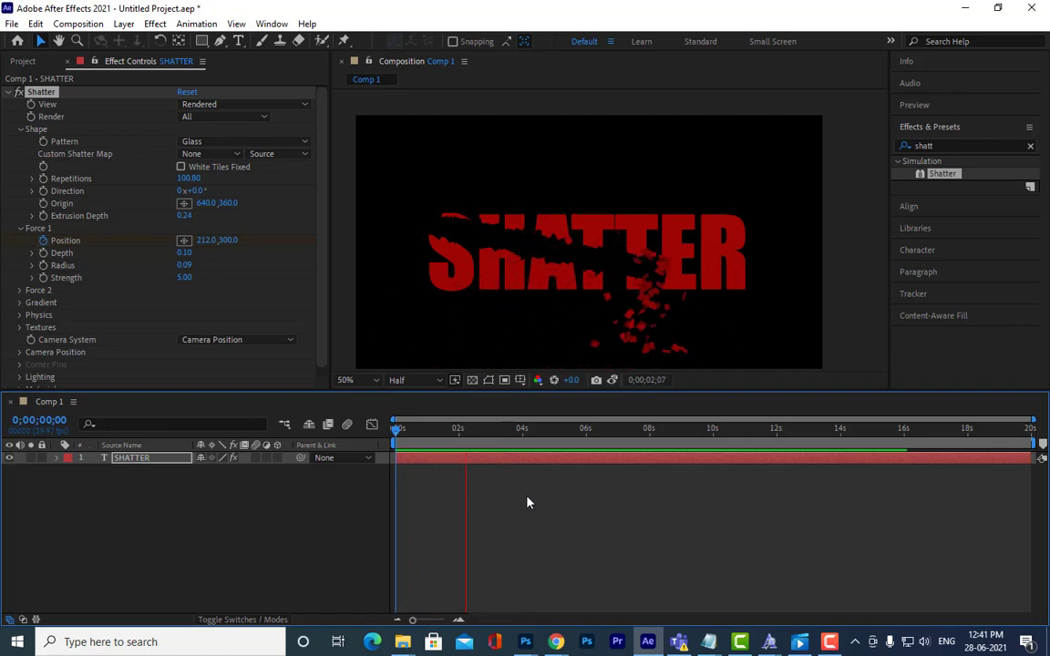
key("space")
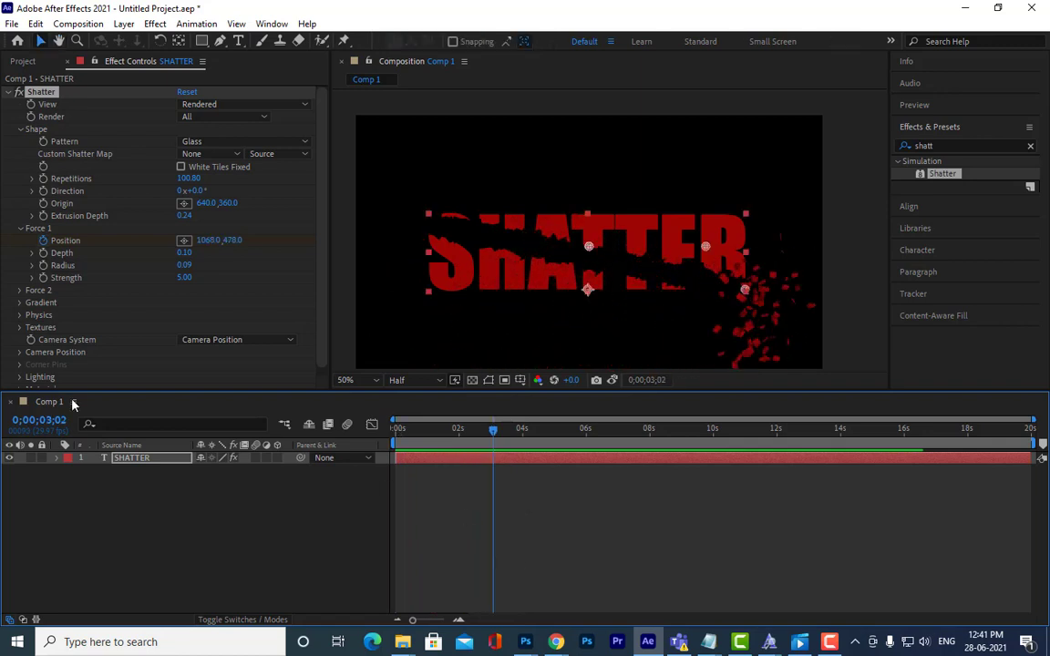
Step: Set the Force 1 Radius to 0.07 and preview the animation from the start of the composition
left_click(184, 266)
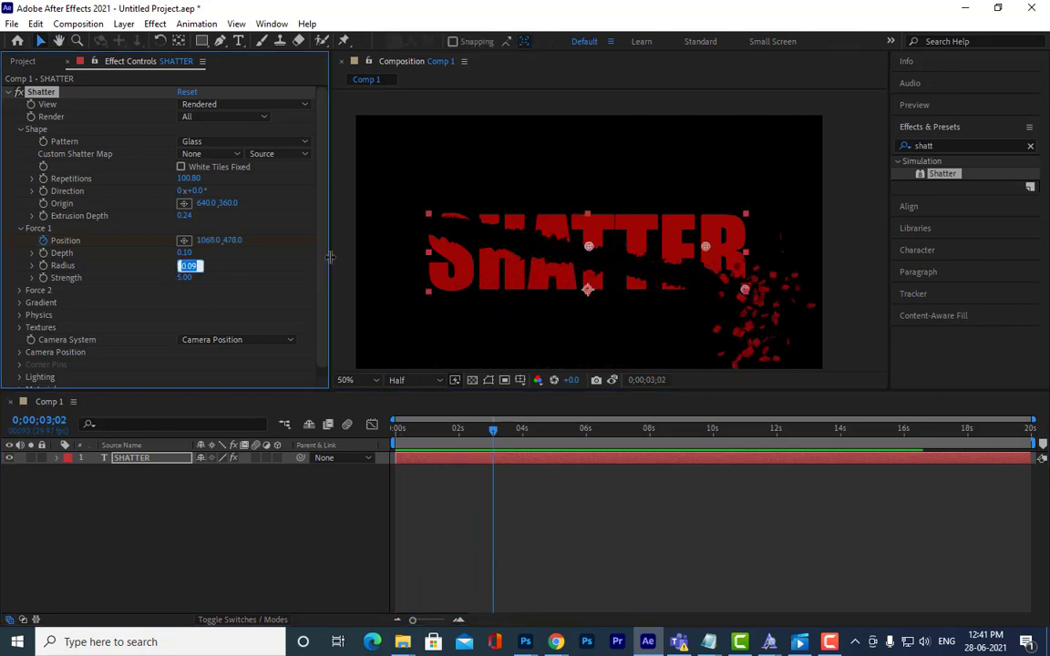
type("0")
key("Return")
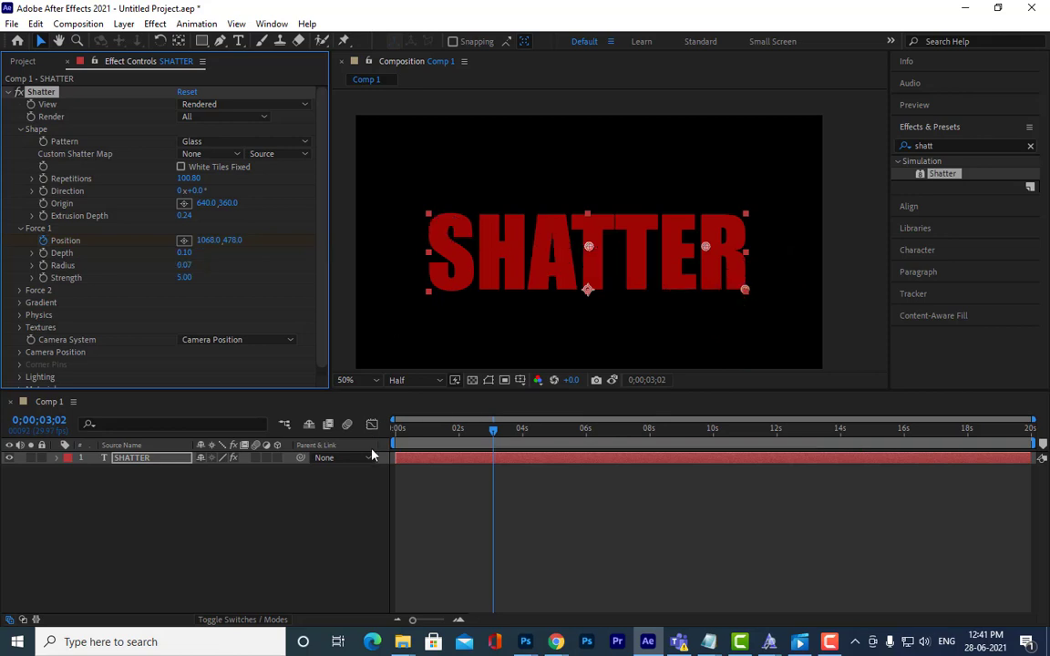
left_click_drag(406, 429, 314, 412)
key("space")
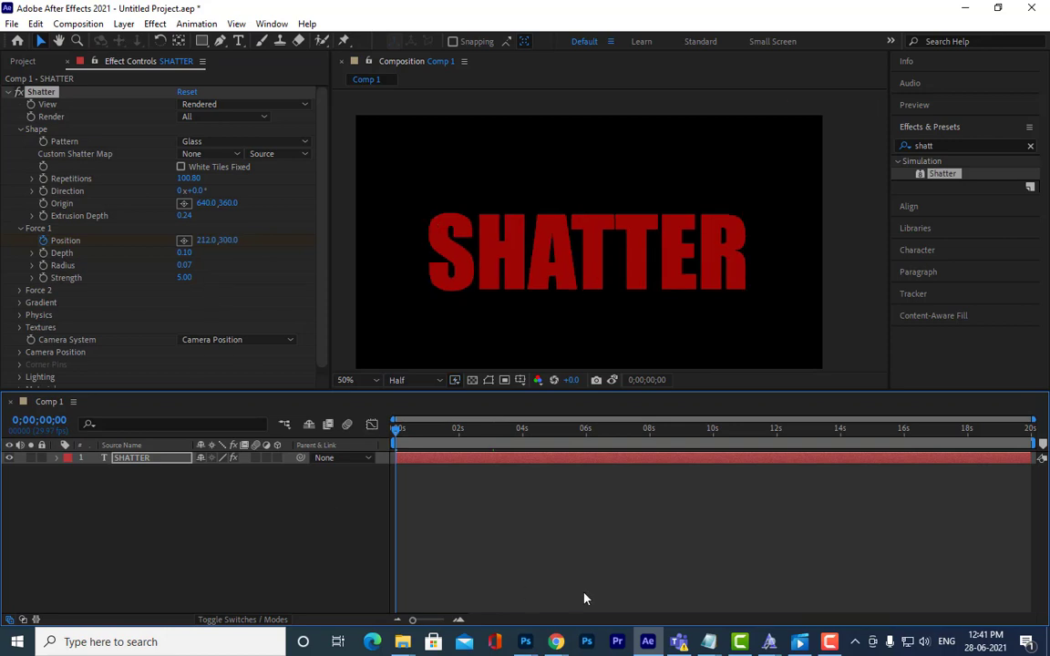
key("space")
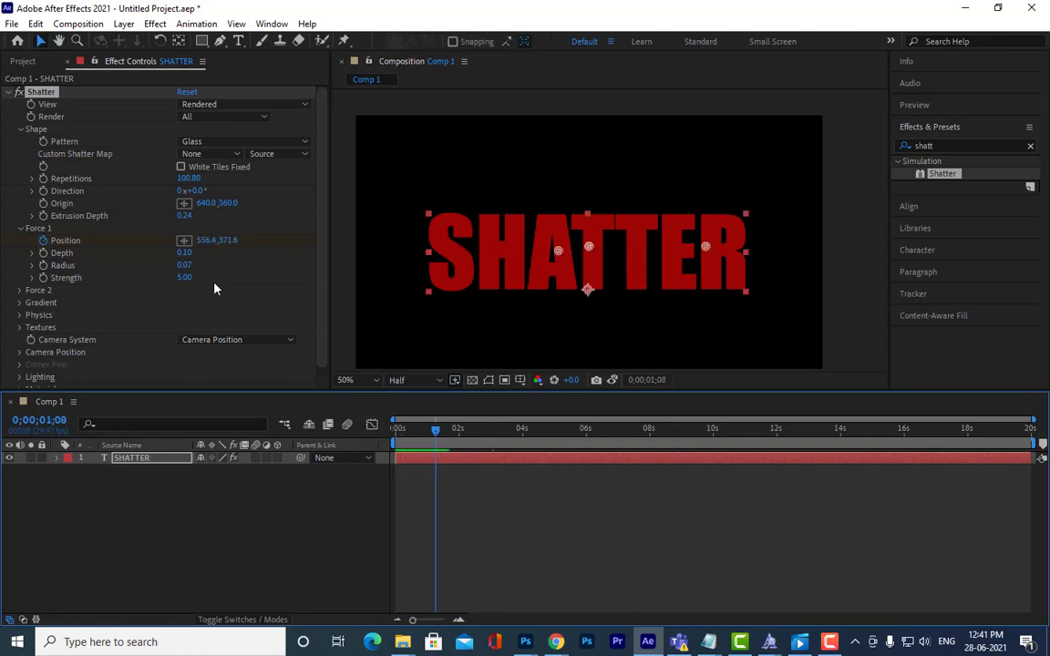
Step: Change the Force 1 Radius to 0.08 and play the composition from the first frame
left_click(185, 265)
type("0.0")
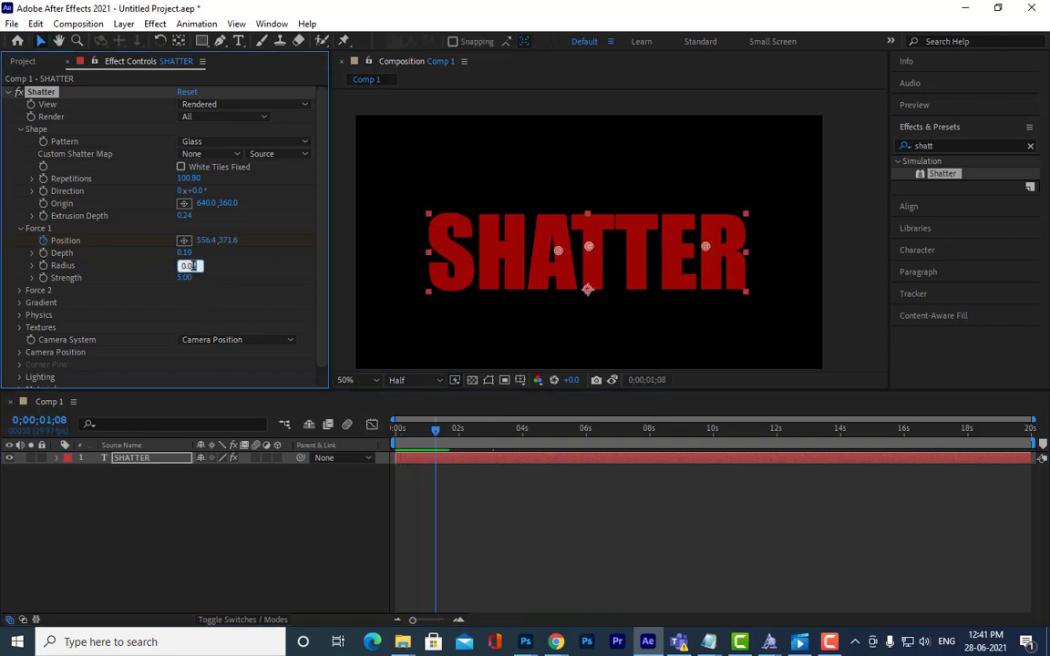
type("8")
key("Return")
left_click_drag(435, 432, 395, 429)
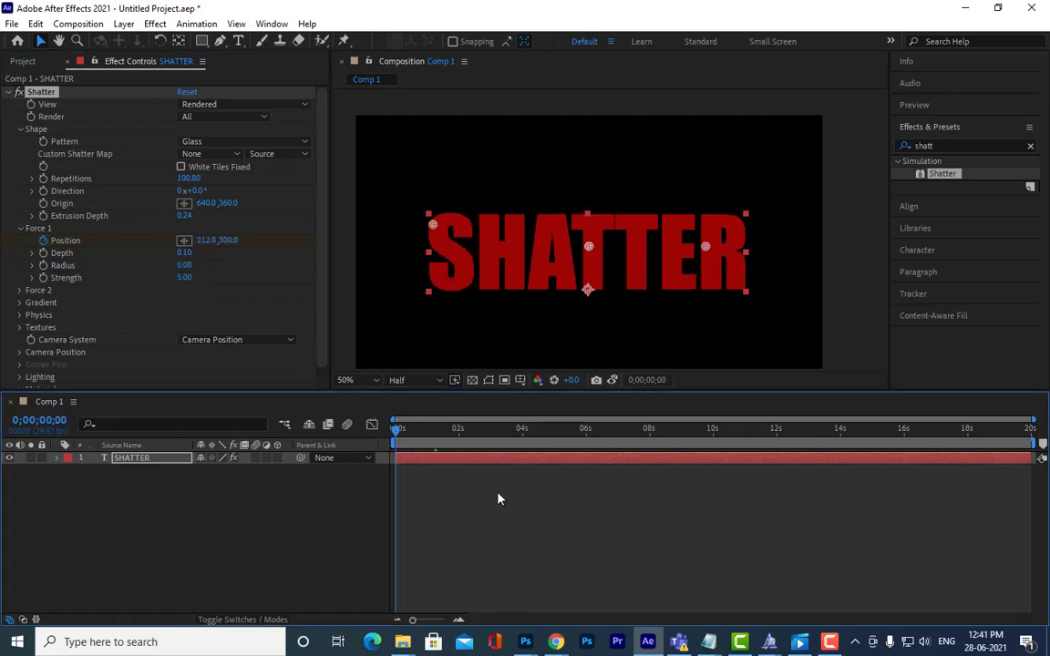
key("space")
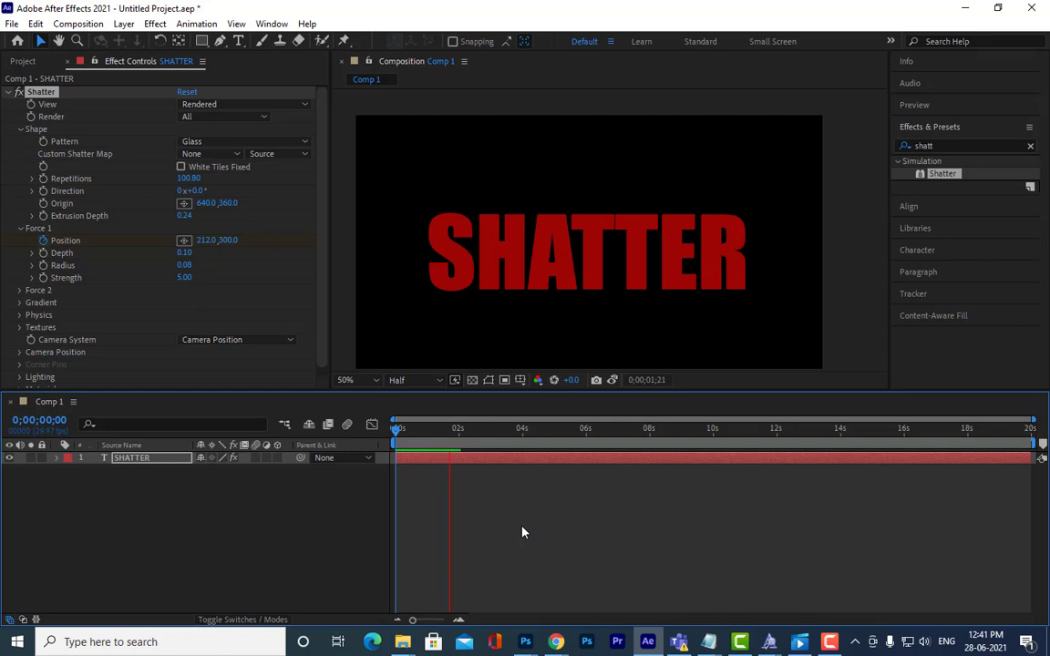
key("space")
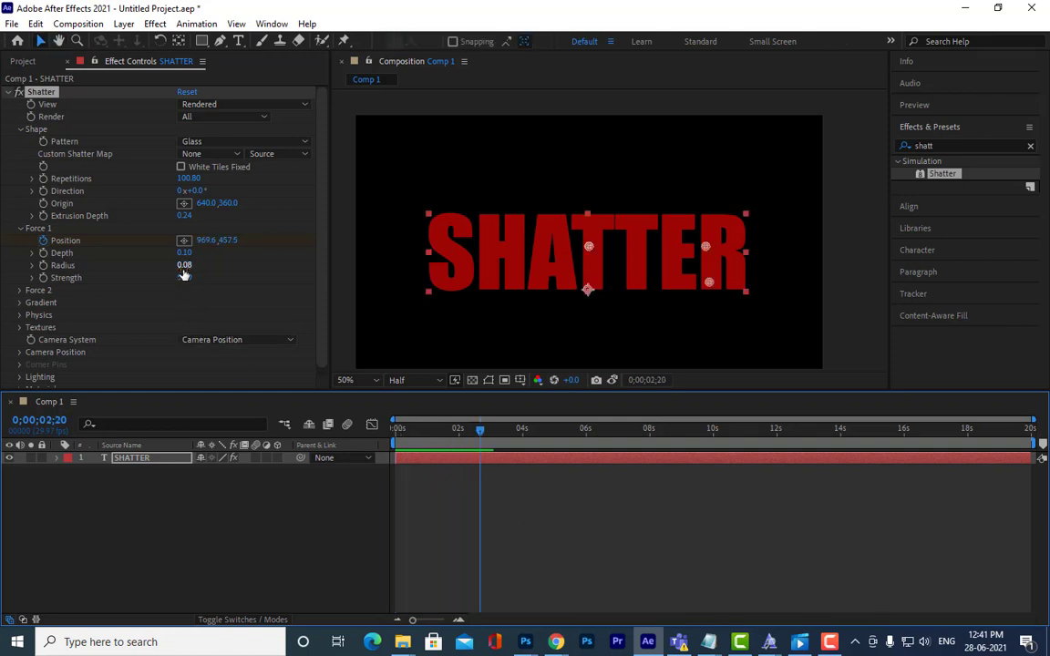
Step: Set the Force 1 Radius of the Shatter effect back to 0.09
left_click(185, 265)
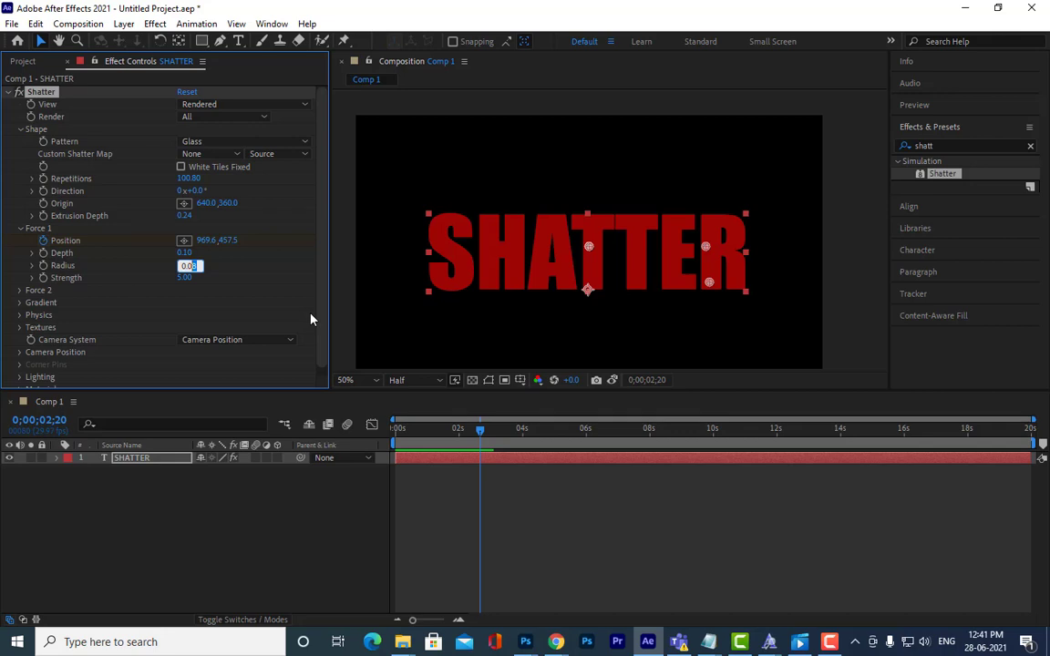
type("0.09")
key("Return")
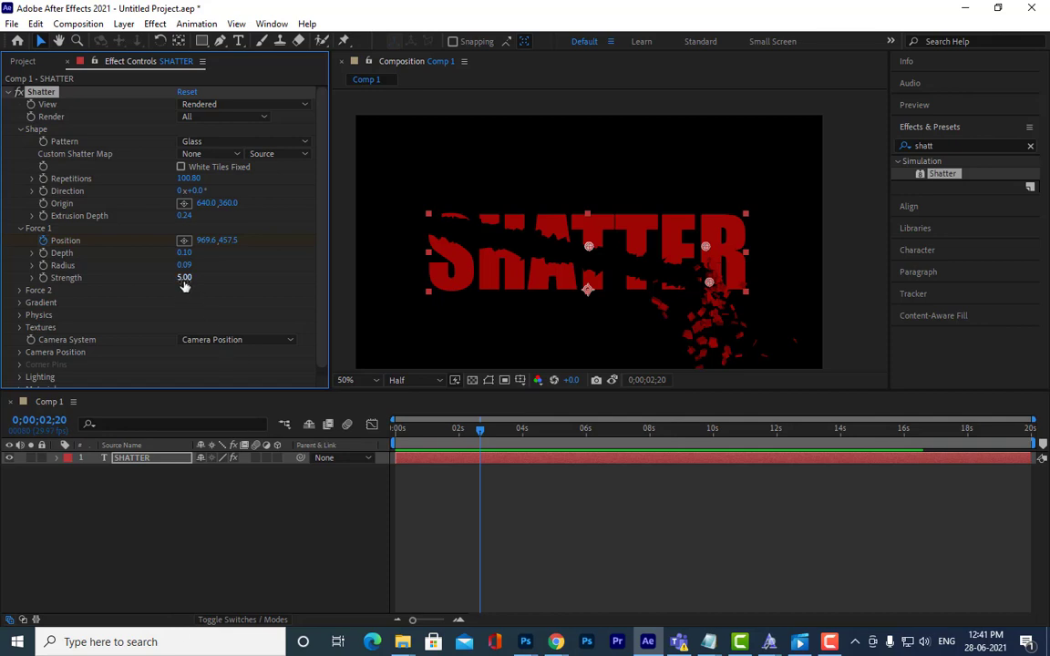
Step: Raise the Force 1 Strength to 16.50 and preview the shatter animation from the start
left_click_drag(184, 277, 236, 281)
left_click_drag(251, 280, 266, 281)
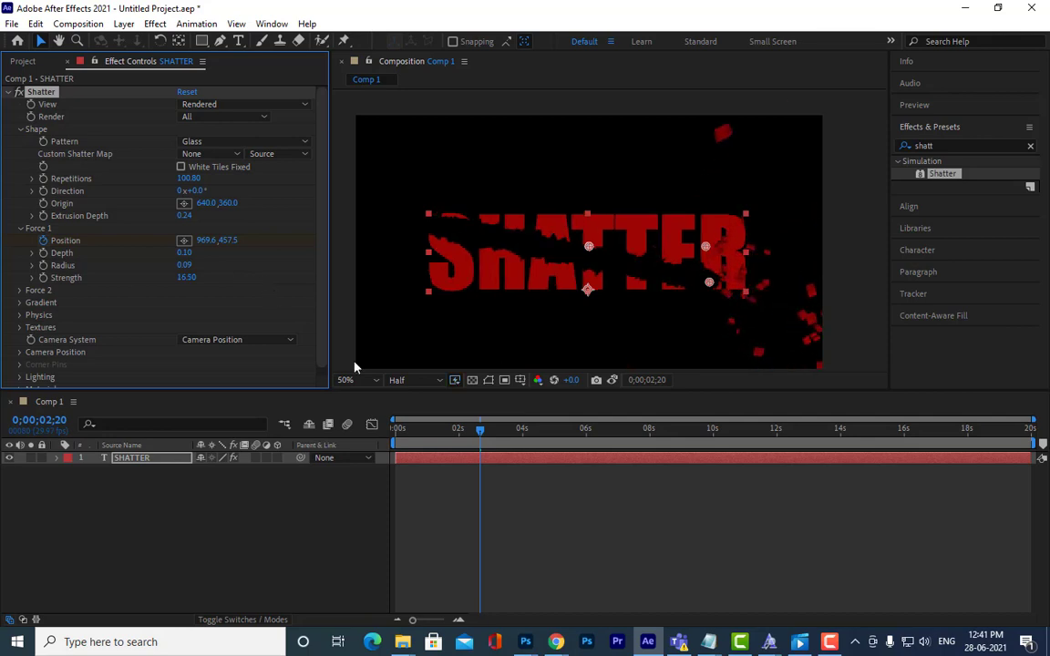
left_click(394, 430)
left_click(516, 498)
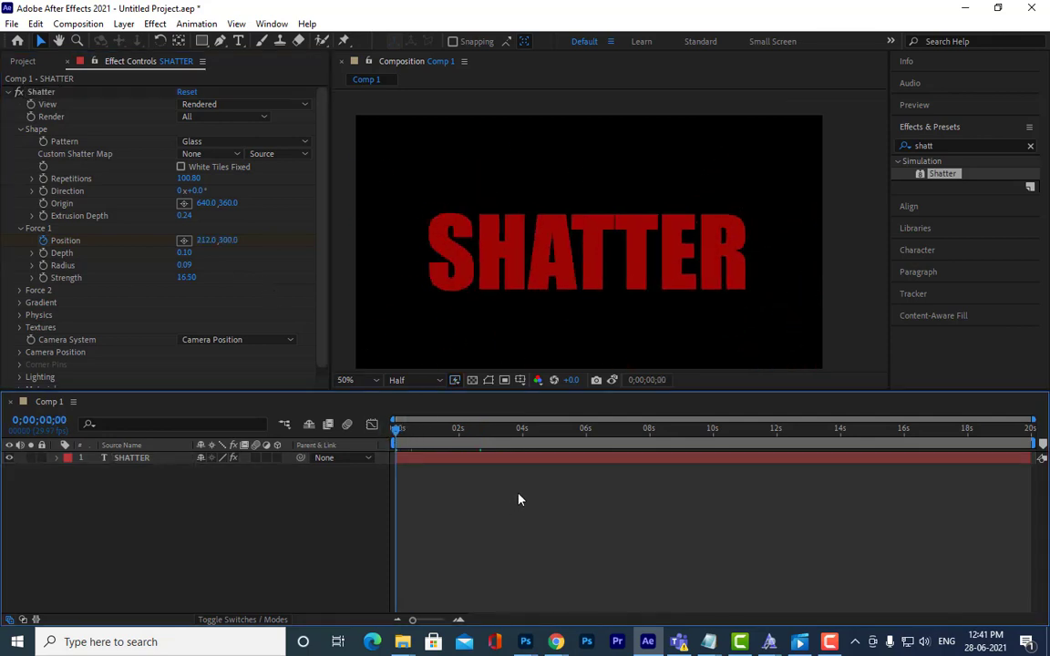
key("space")
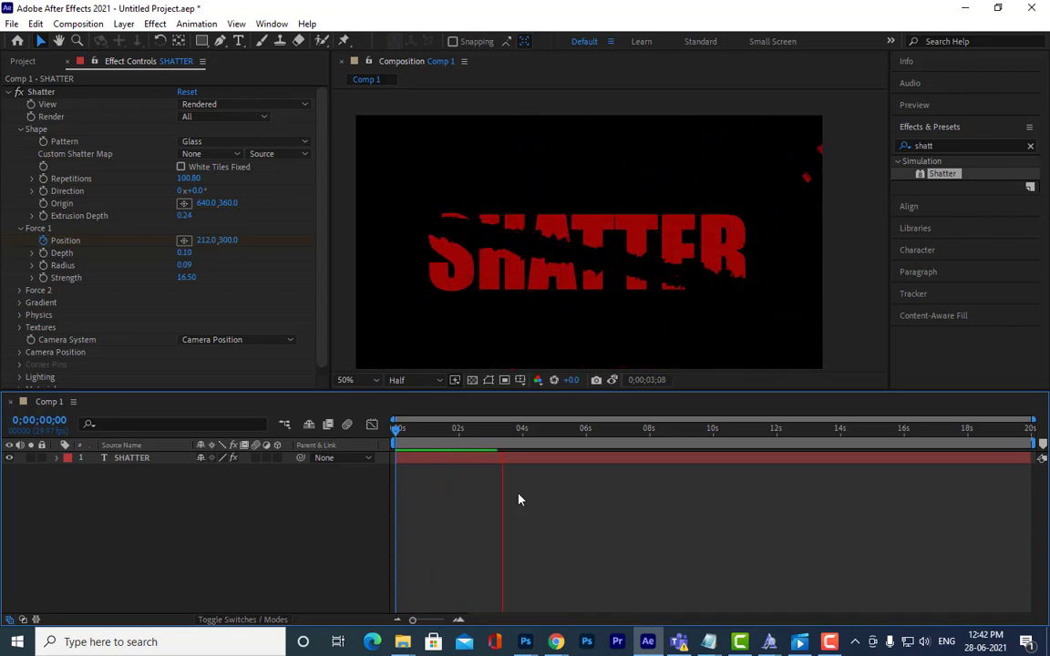
key("space")
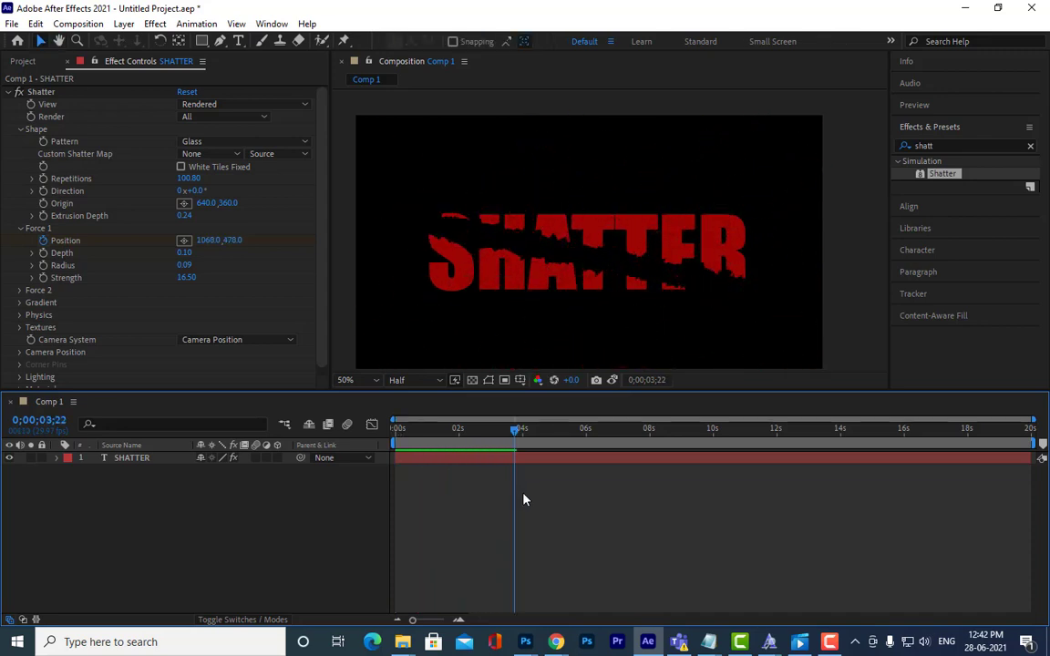
Step: Replay the animation from the first frame to examine how the fragments scatter at the higher Strength, ending back at 0;00;00;00
left_click_drag(431, 428, 363, 440)
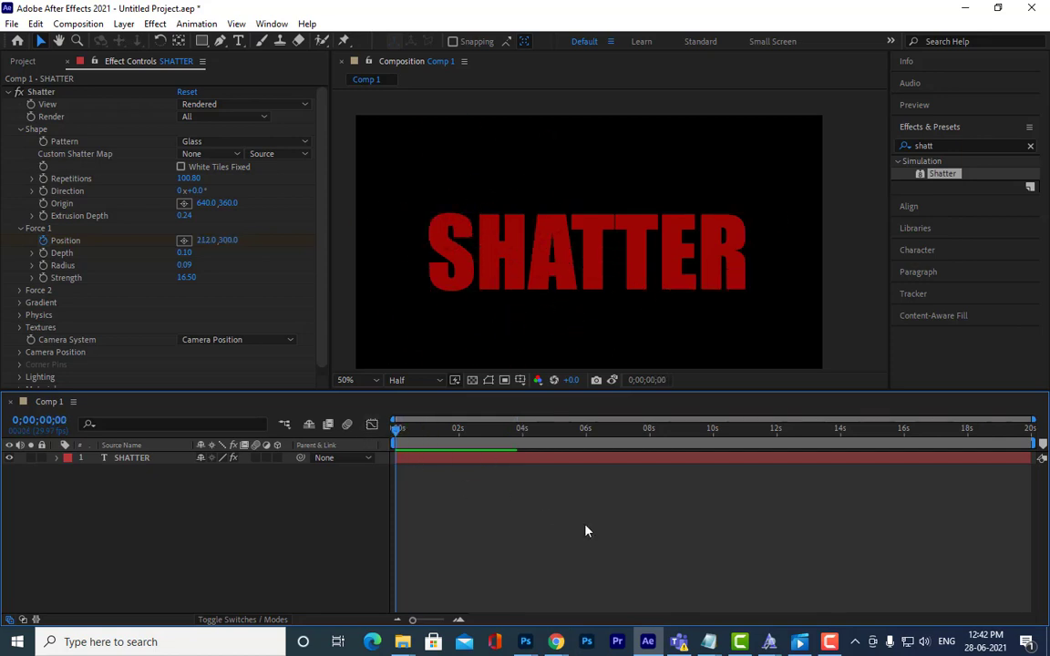
key("space")
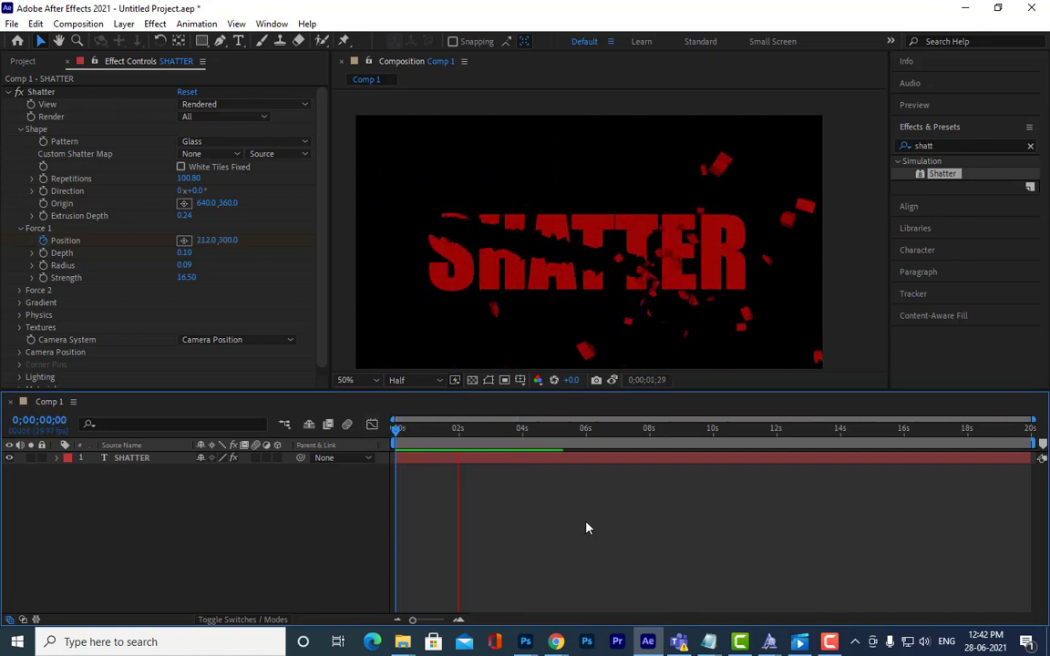
key("space")
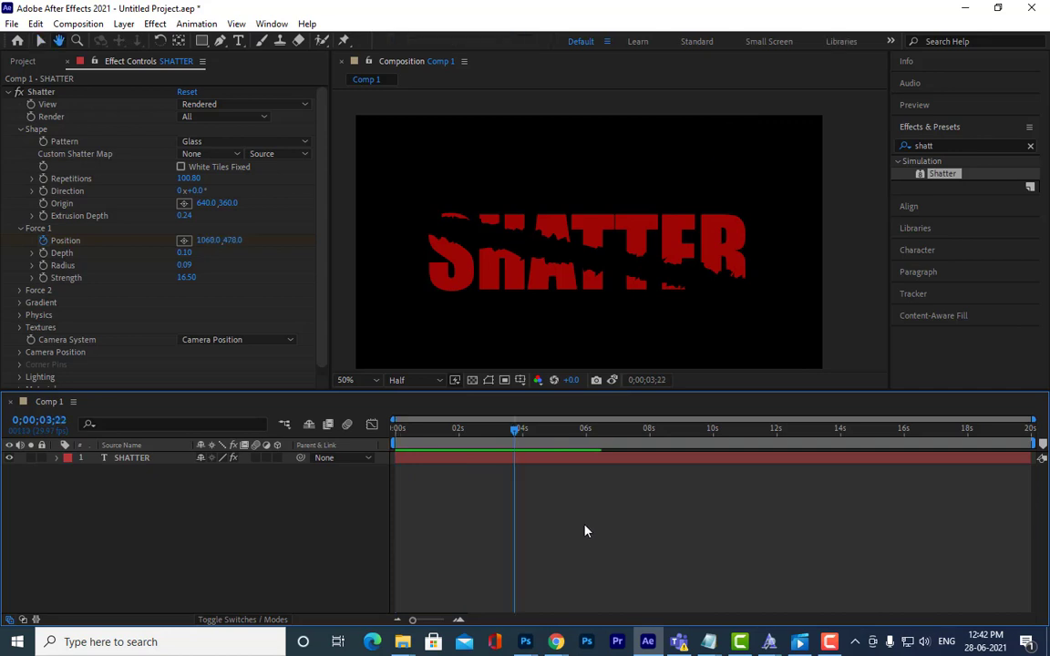
left_click_drag(413, 428, 370, 446)
key("space")
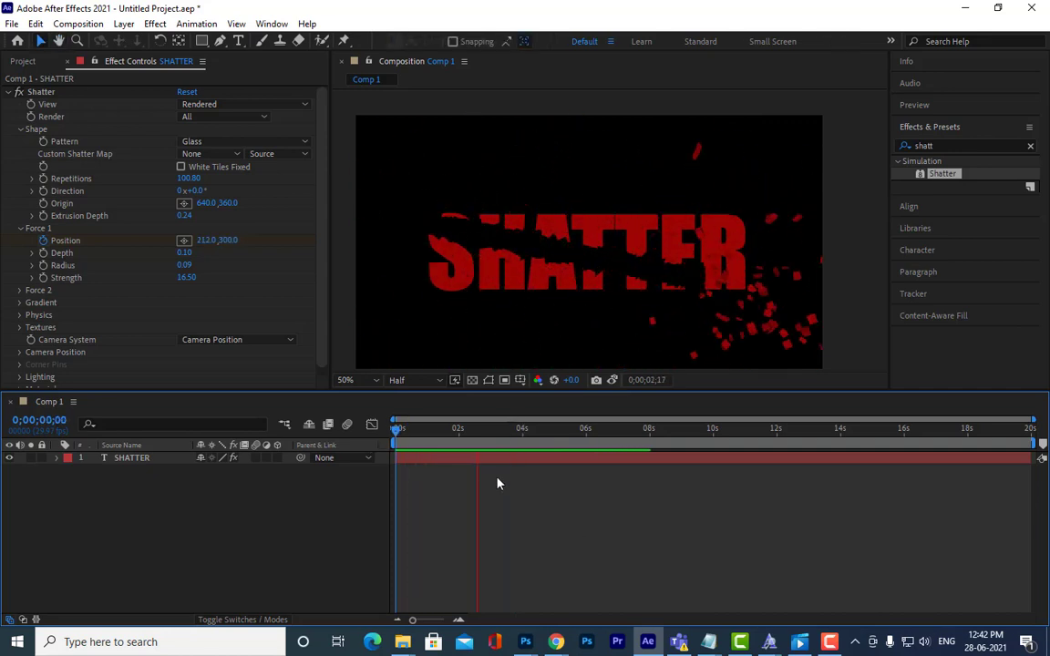
key("space")
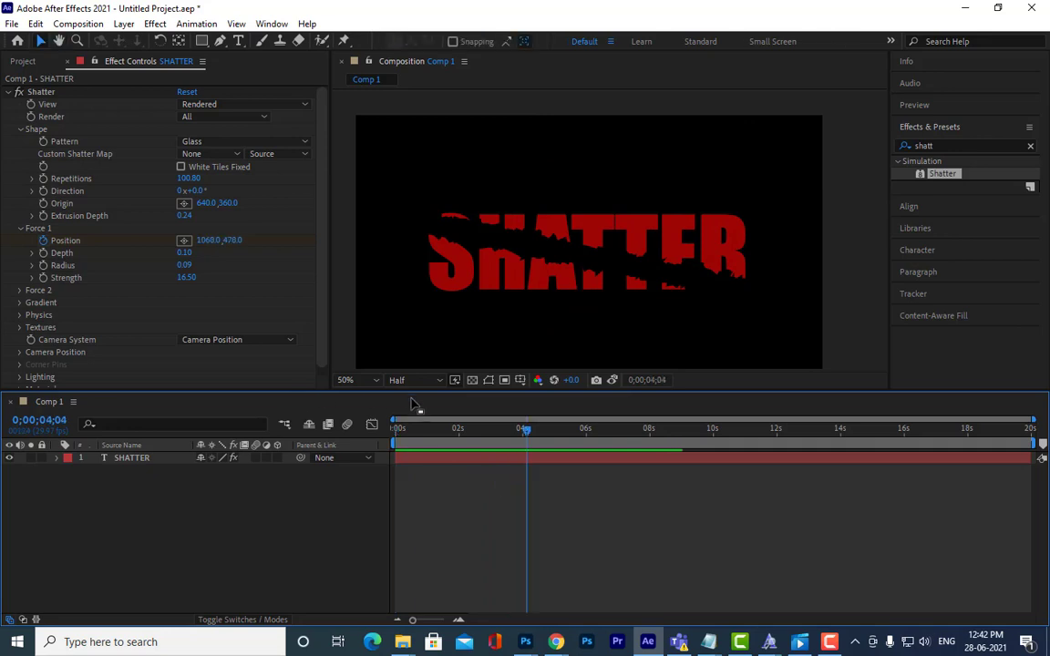
mouse_move(415, 434)
left_mouse_down()
mouse_move(398, 435)
mouse_move(495, 437)
mouse_move(397, 440)
left_mouse_up()
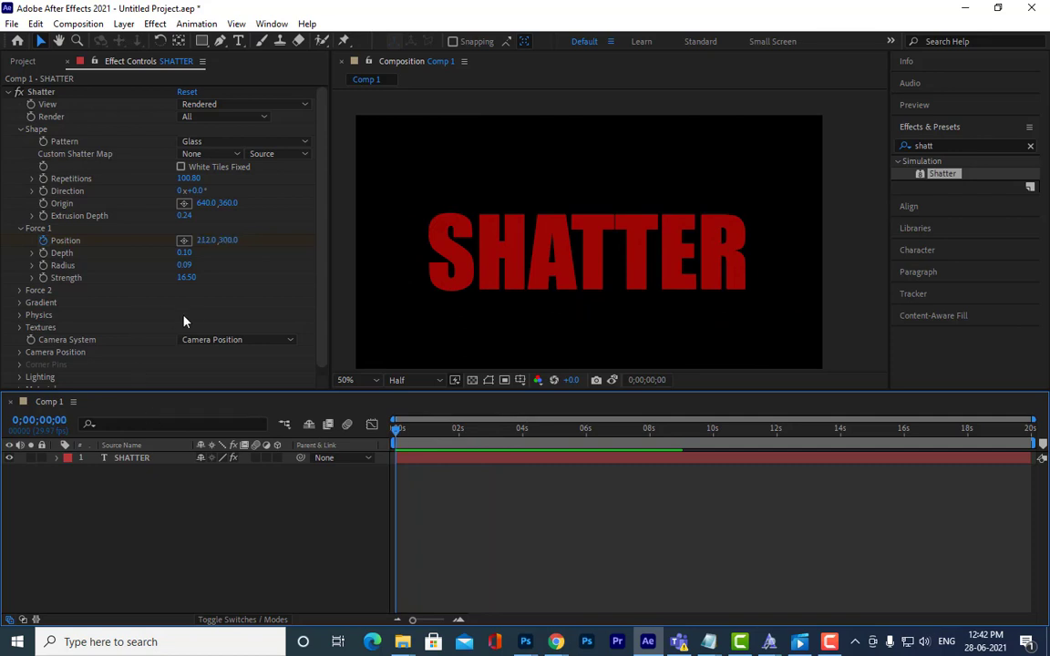
Step: Set the Force 1 Strength to 1.00 and preview the animation repeatedly from the start of the composition
left_click(186, 278)
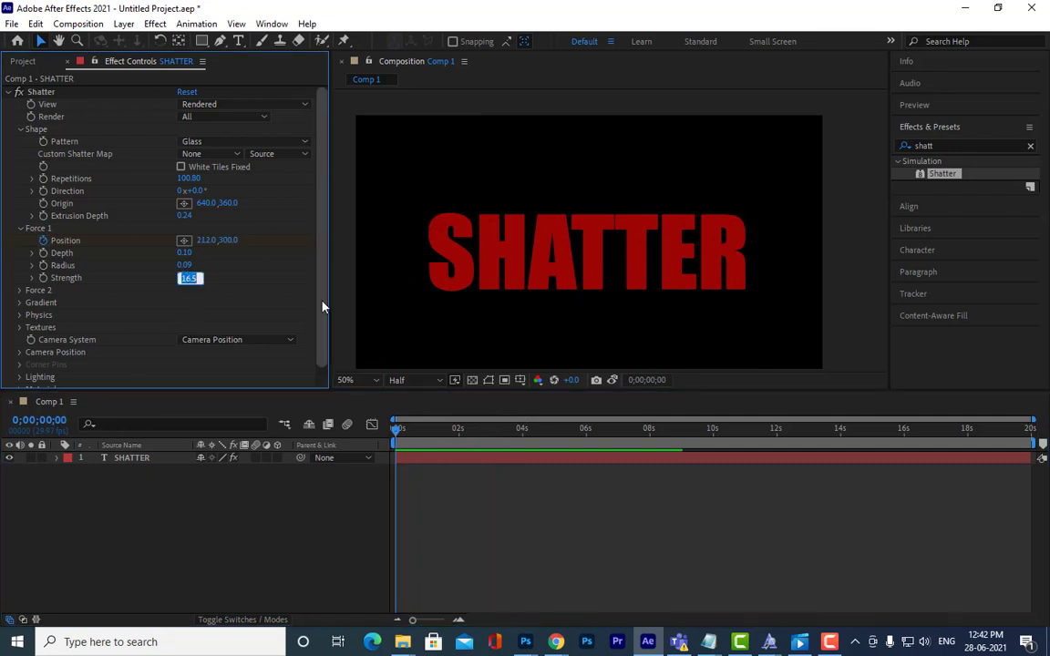
type("1")
key("Return")
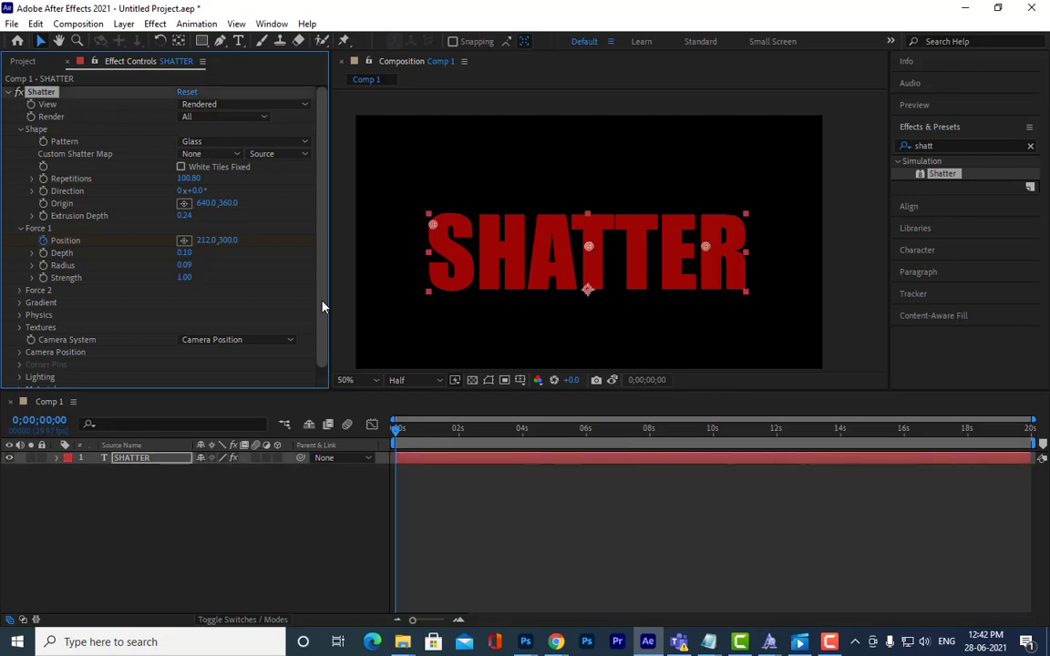
key("space")
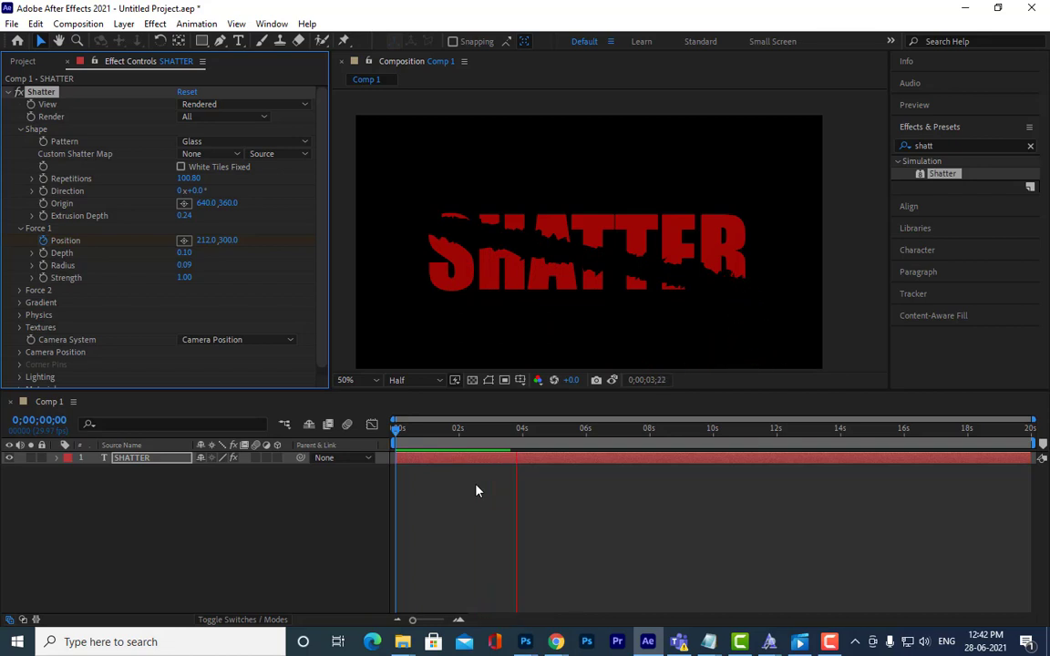
key("space")
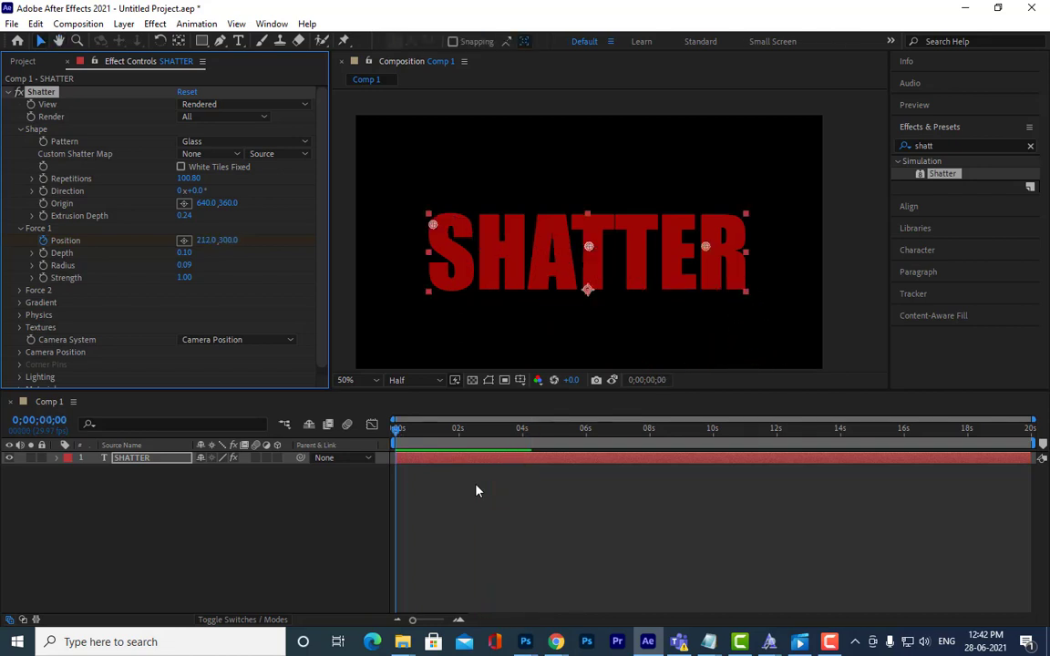
key("space")
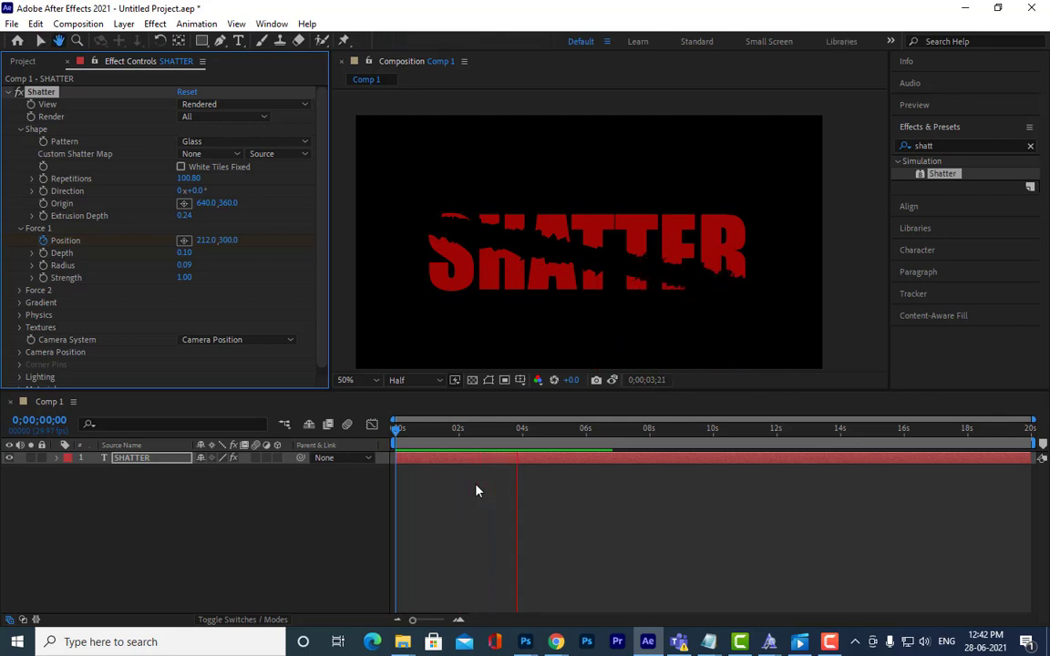
key("space")
key("space")
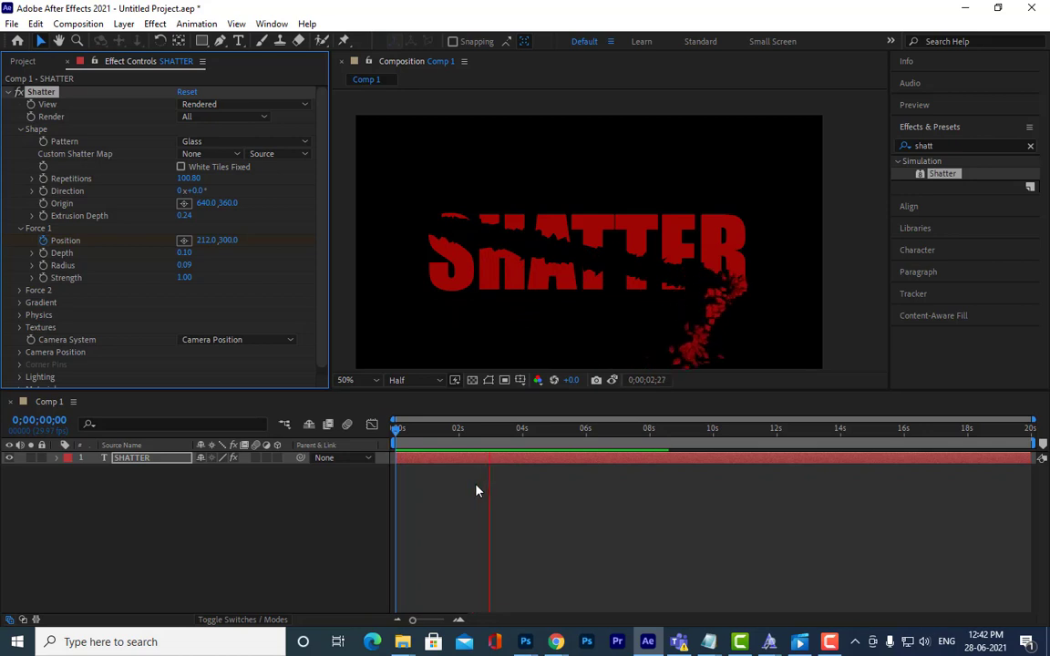
key("space")
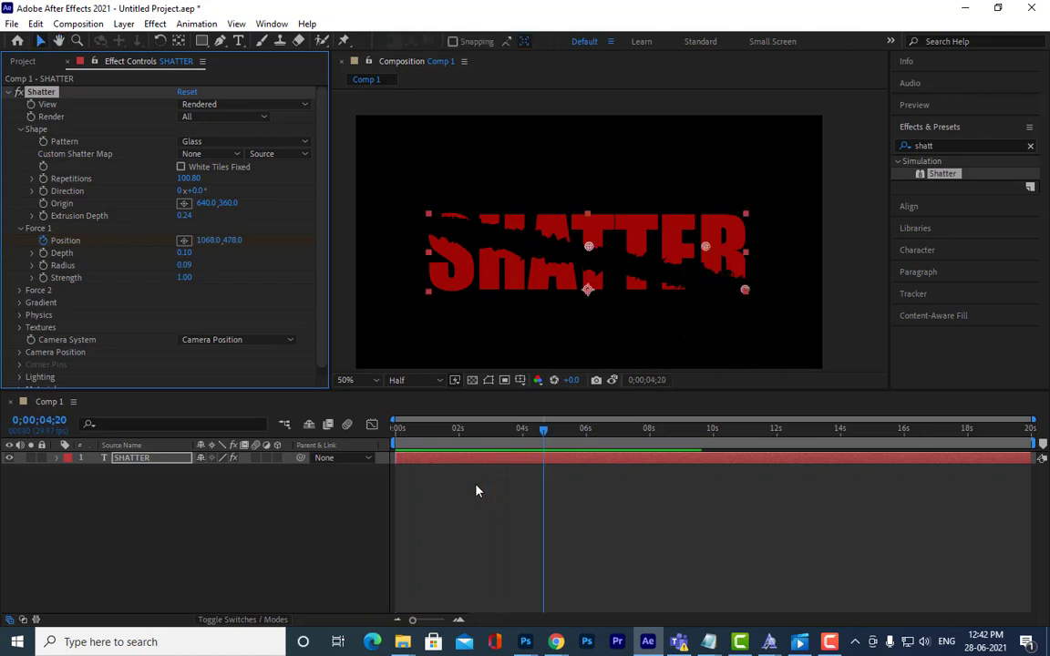
Step: Preview the shatter animation from the start, then scrub back to about 0;00;00;23
key("space")
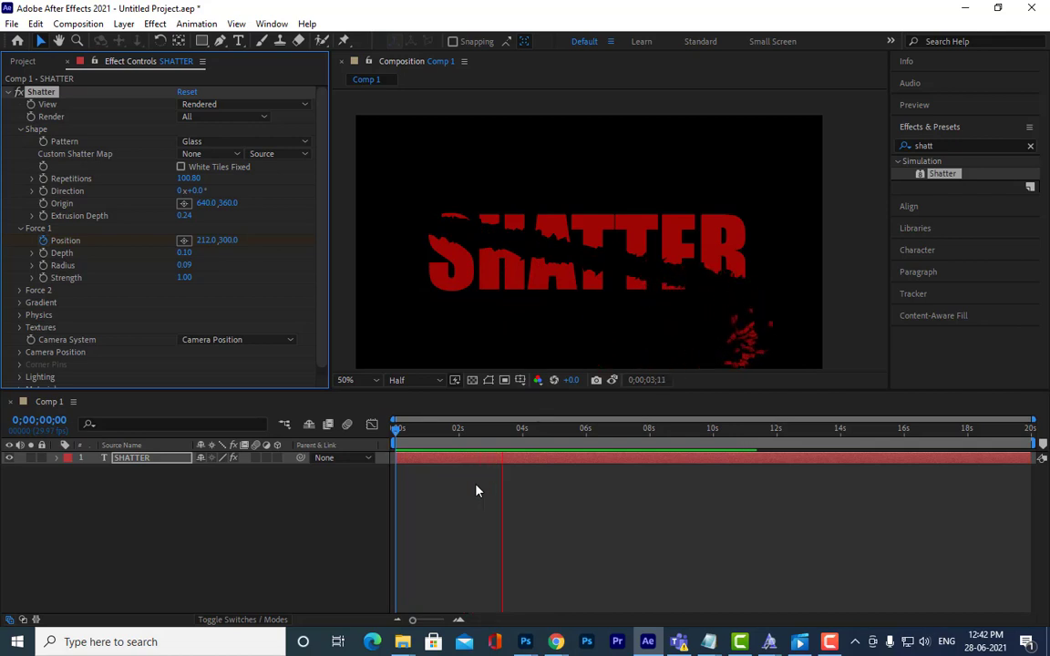
key("space")
left_click(419, 428)
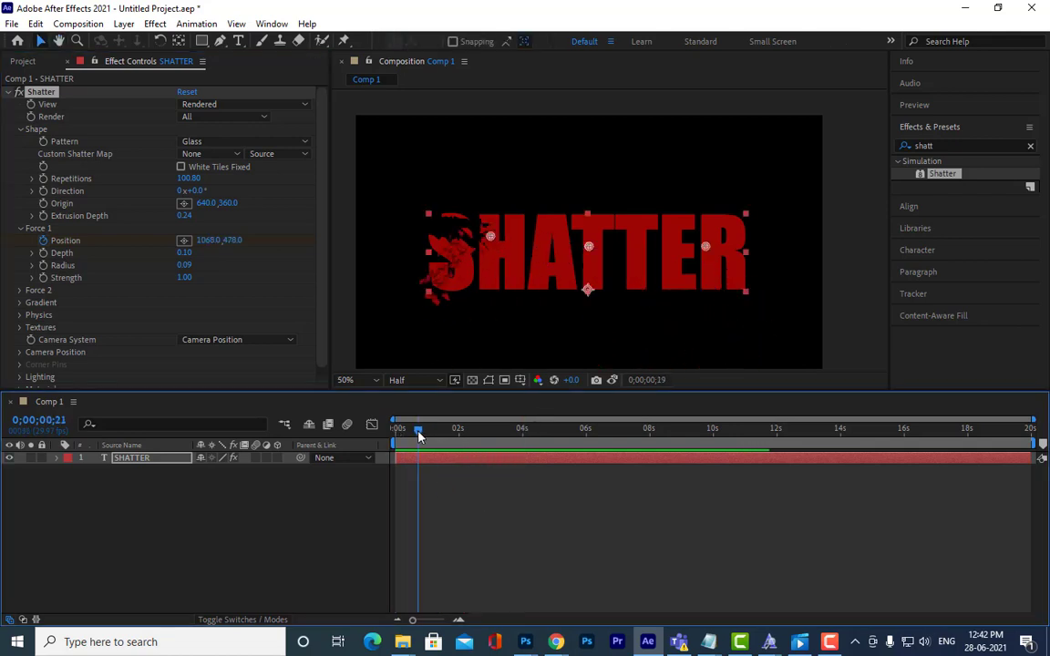
Step: Expand the Shatter effect's Physics settings, set Gravity to 0.00 and preview the animation from the first frame
left_click(19, 314)
scroll(107, 307, "down", 1)
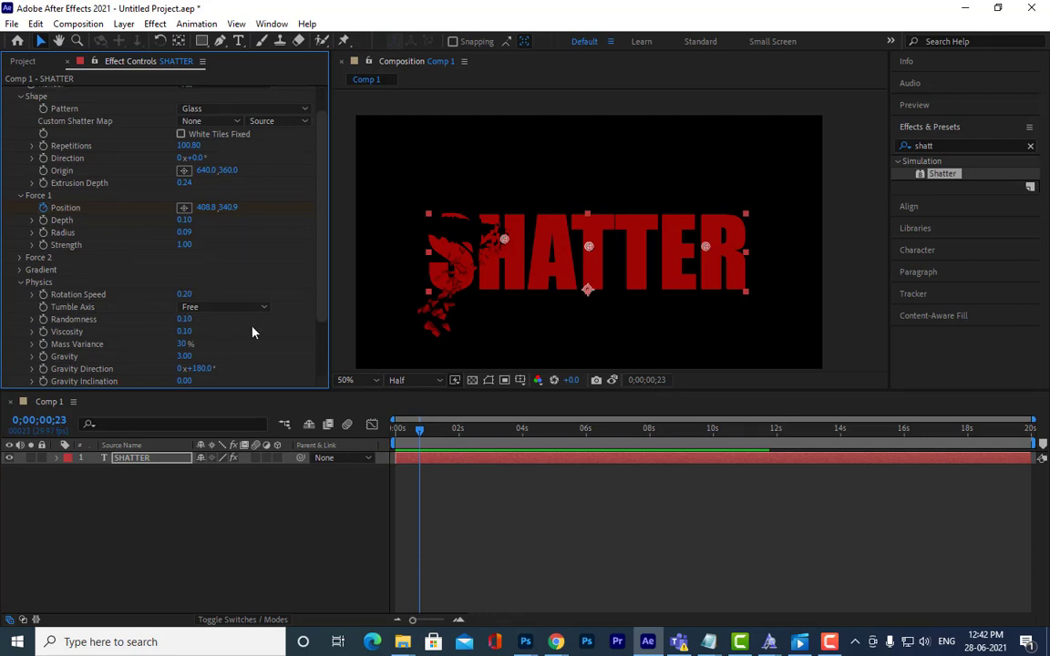
left_click_drag(420, 437, 438, 451)
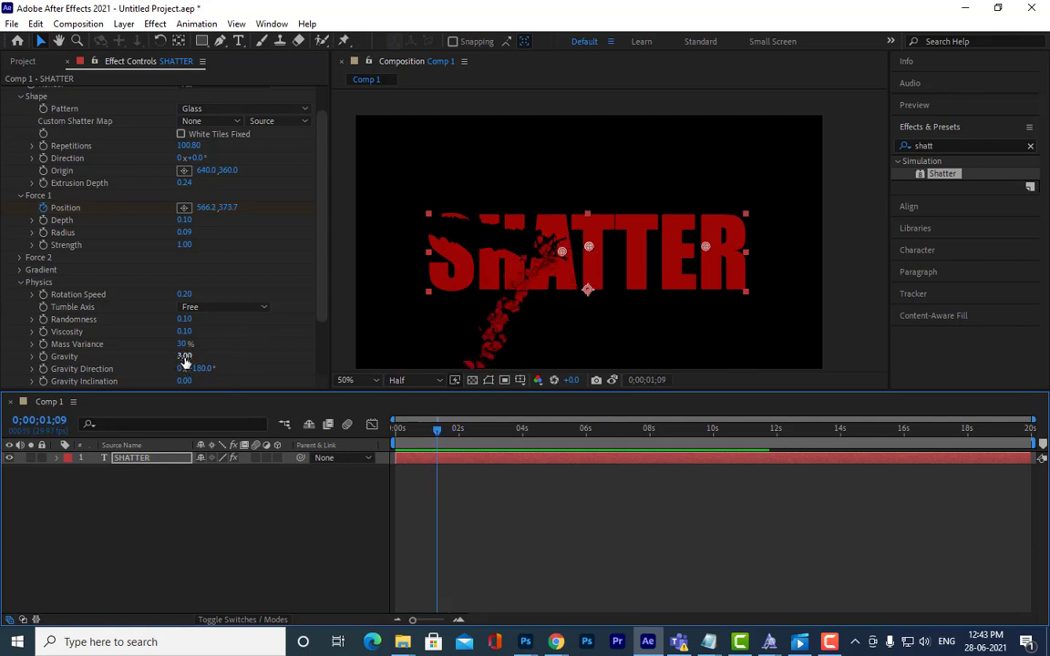
left_click_drag(184, 357, 131, 356)
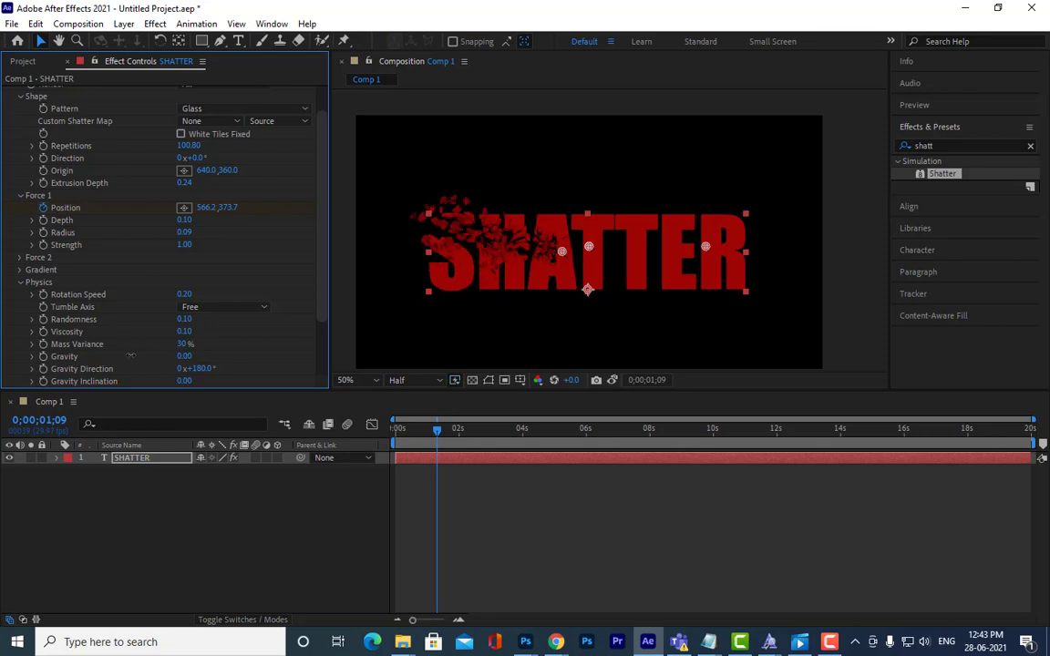
left_click_drag(435, 433, 395, 428)
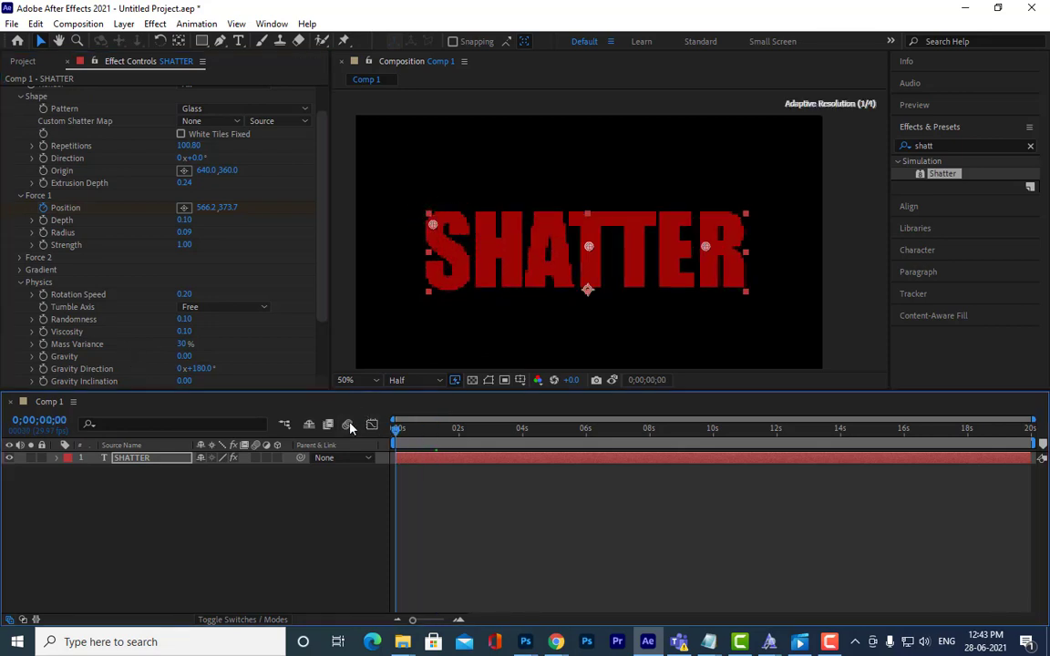
key("space")
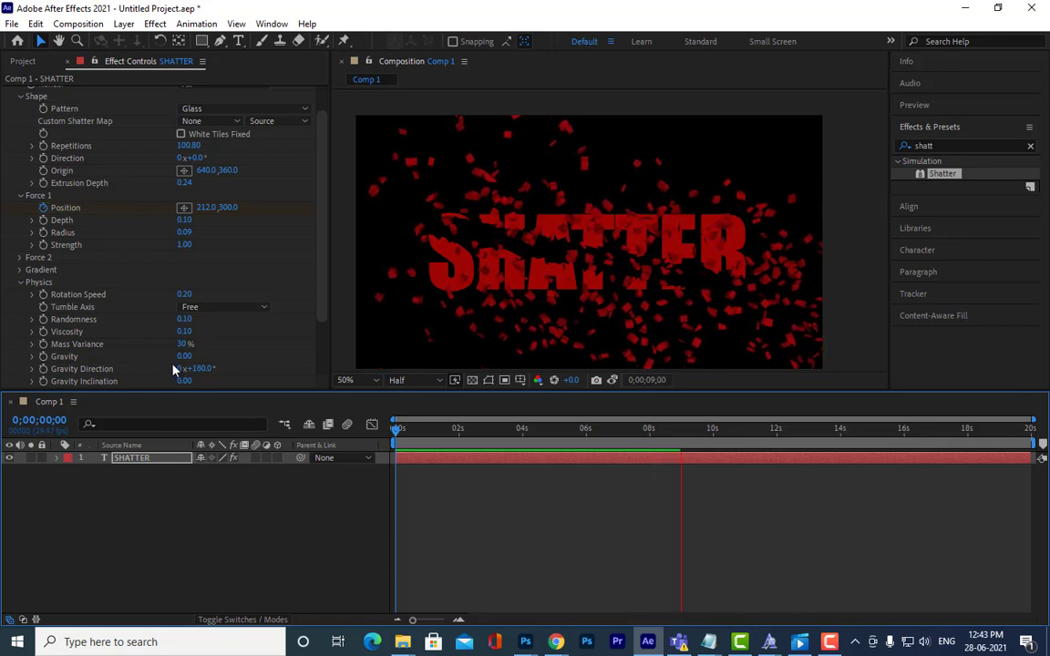
key("space")
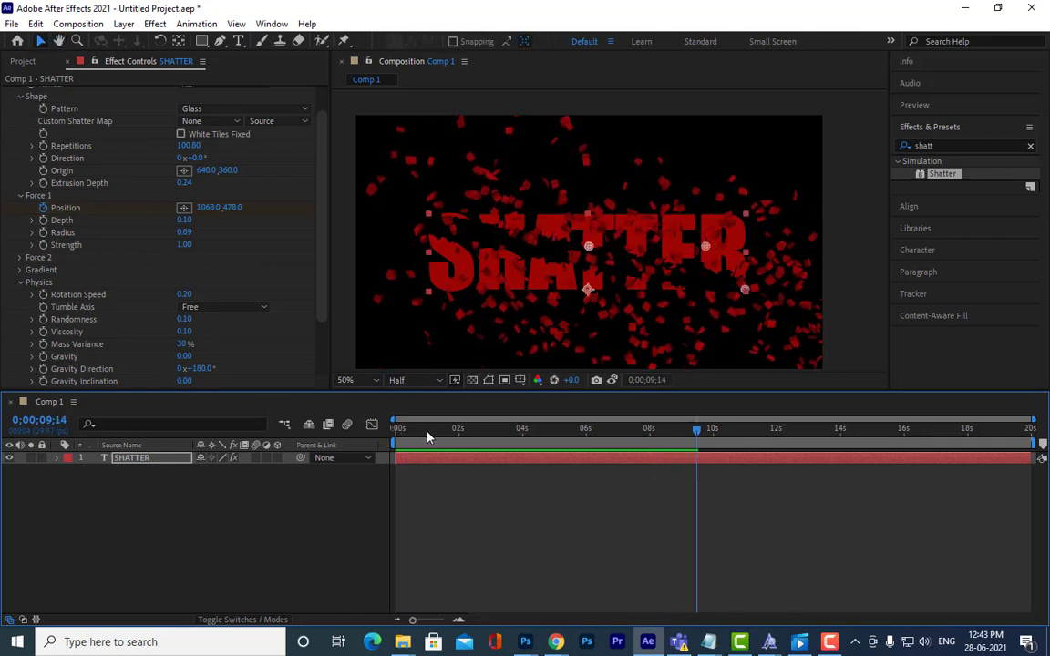
Step: Replay the animation twice from the first frame to examine how the fragments drift without gravity
key("Home")
key("space")
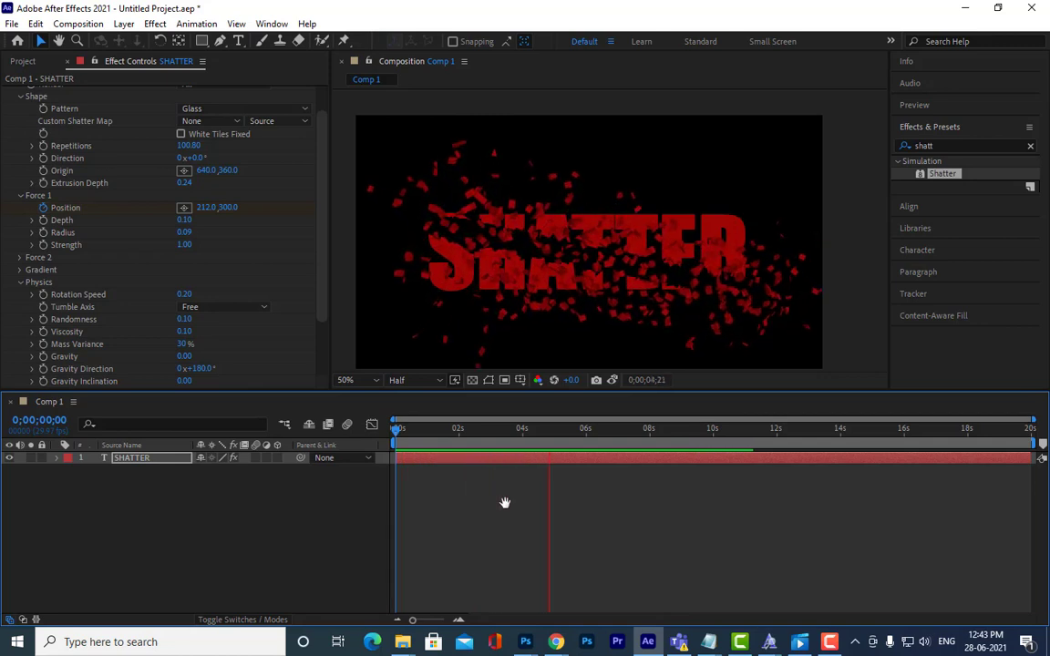
left_click(394, 429)
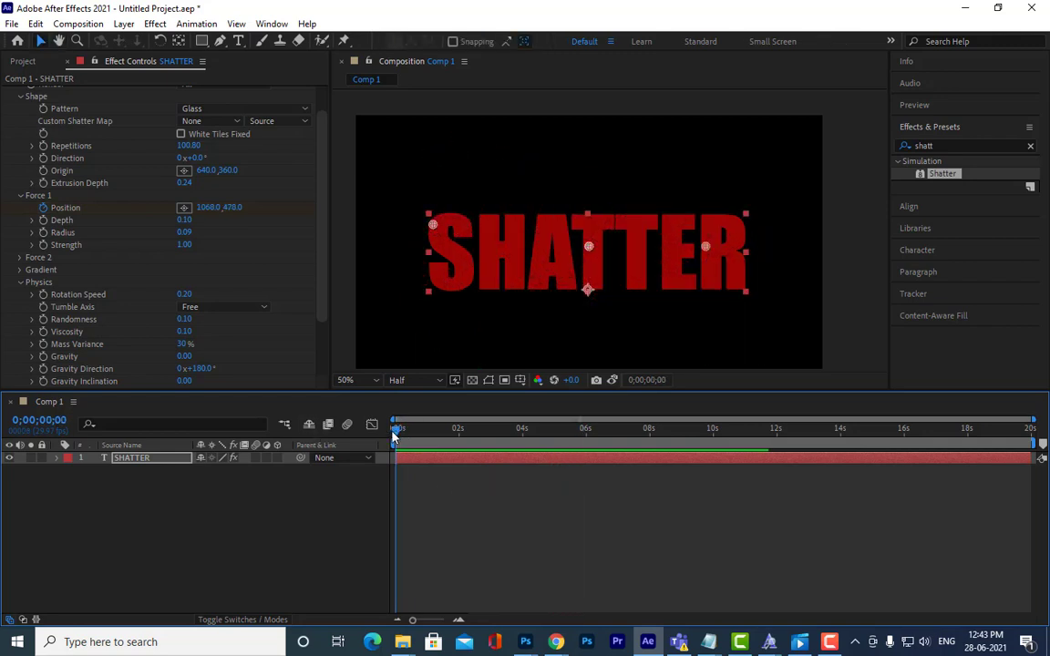
key("space")
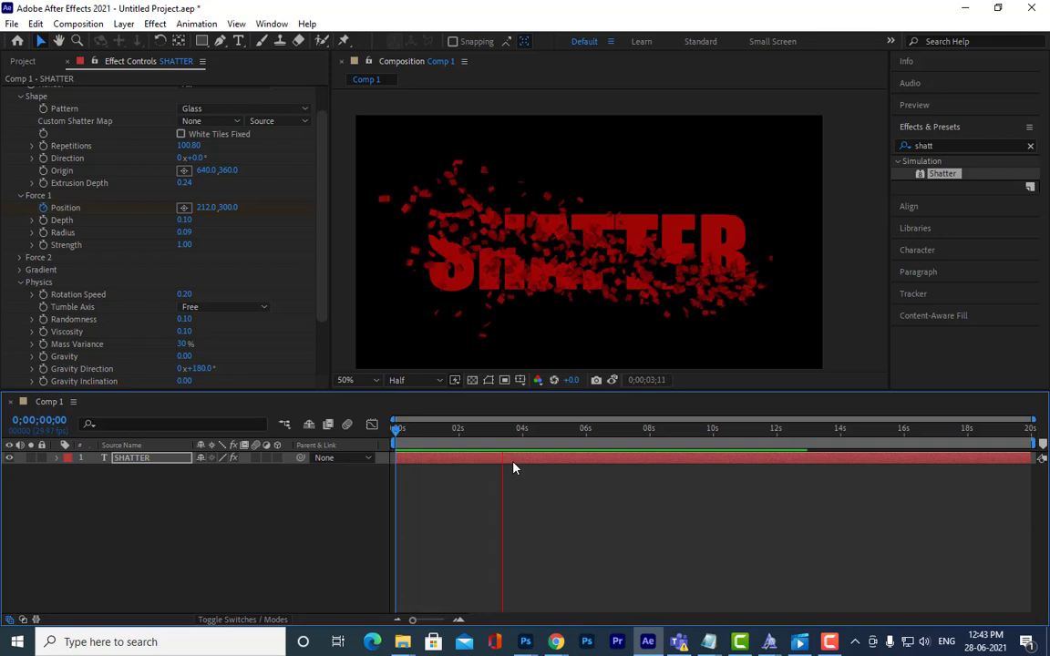
key("space")
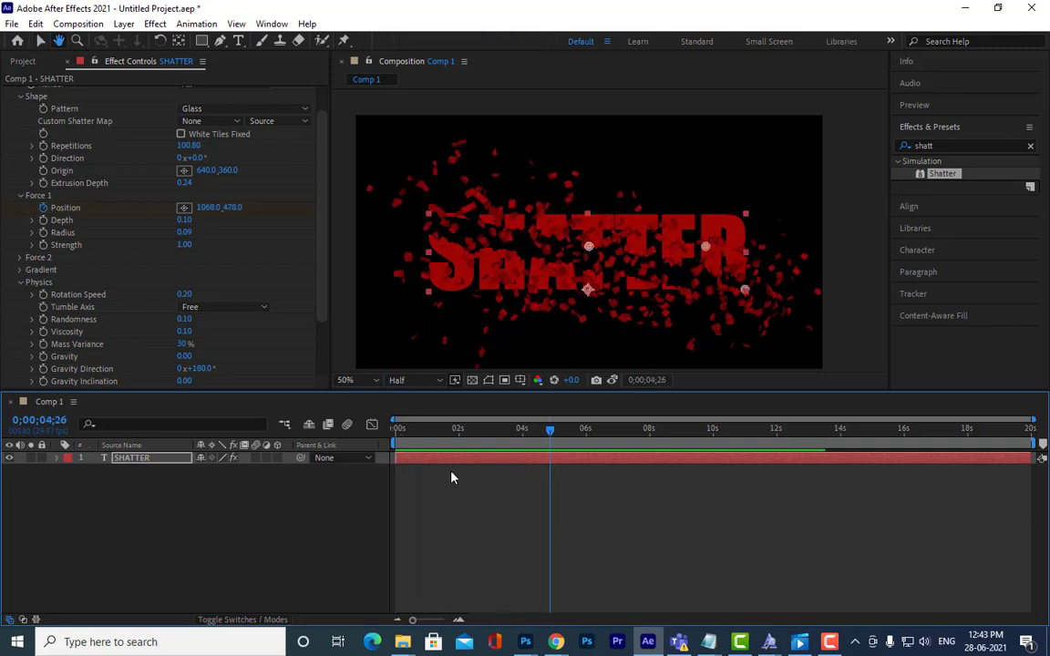
Step: Set the Physics Gravity Direction to 90° and return to the first frame of the composition
left_click(199, 369)
type("90")
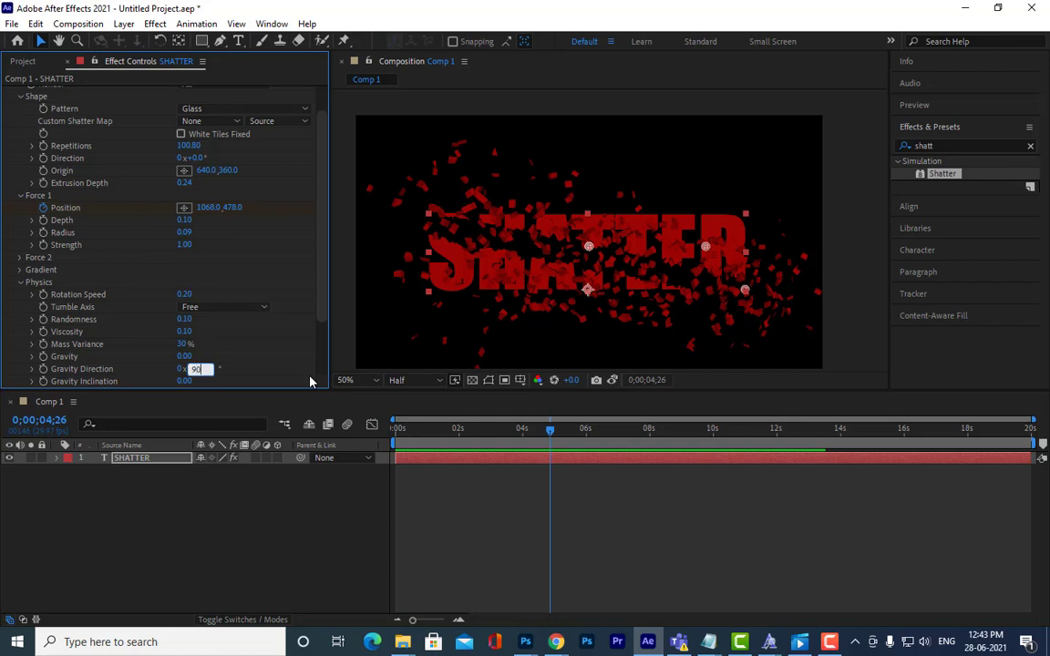
key("Return")
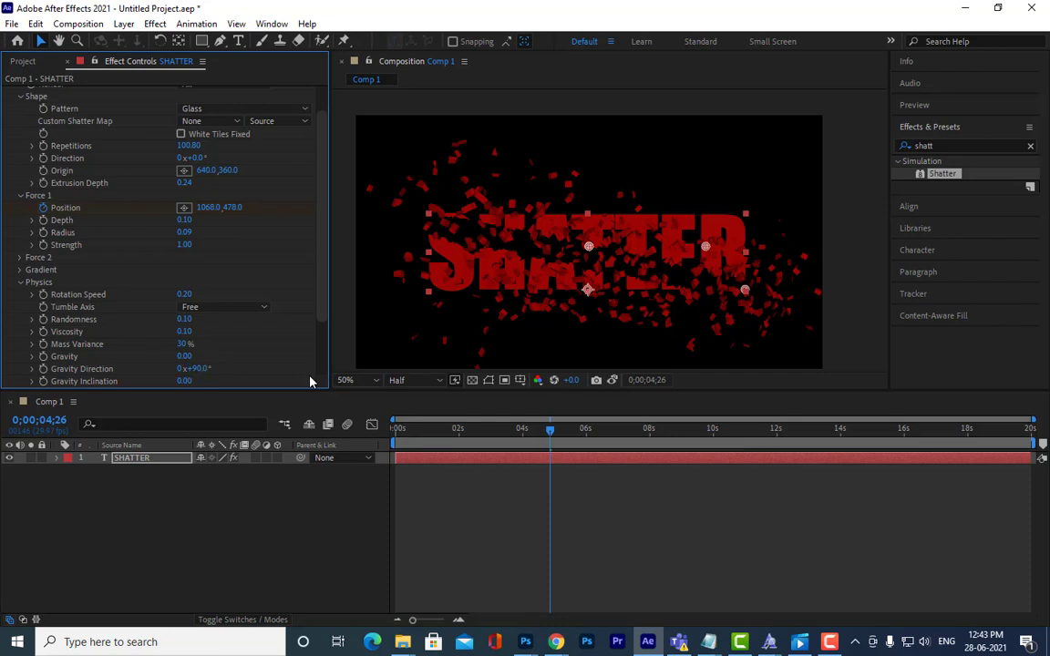
left_click(398, 435)
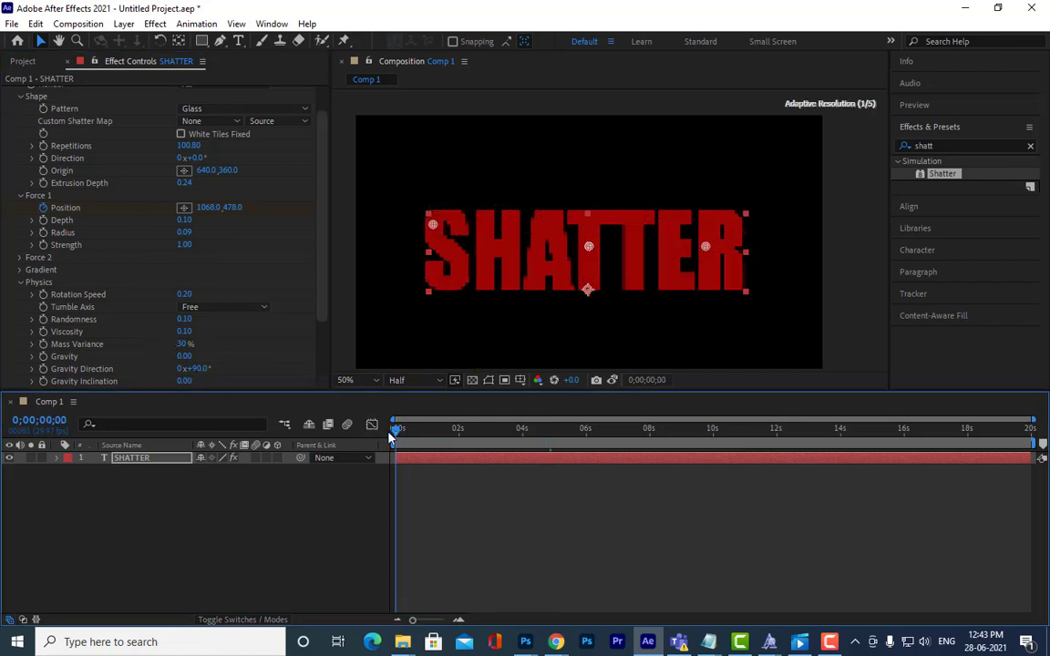
Step: Set the Gravity Direction to 0° and Gravity to 0.40, then preview the animation twice from the first frame
left_click(200, 369)
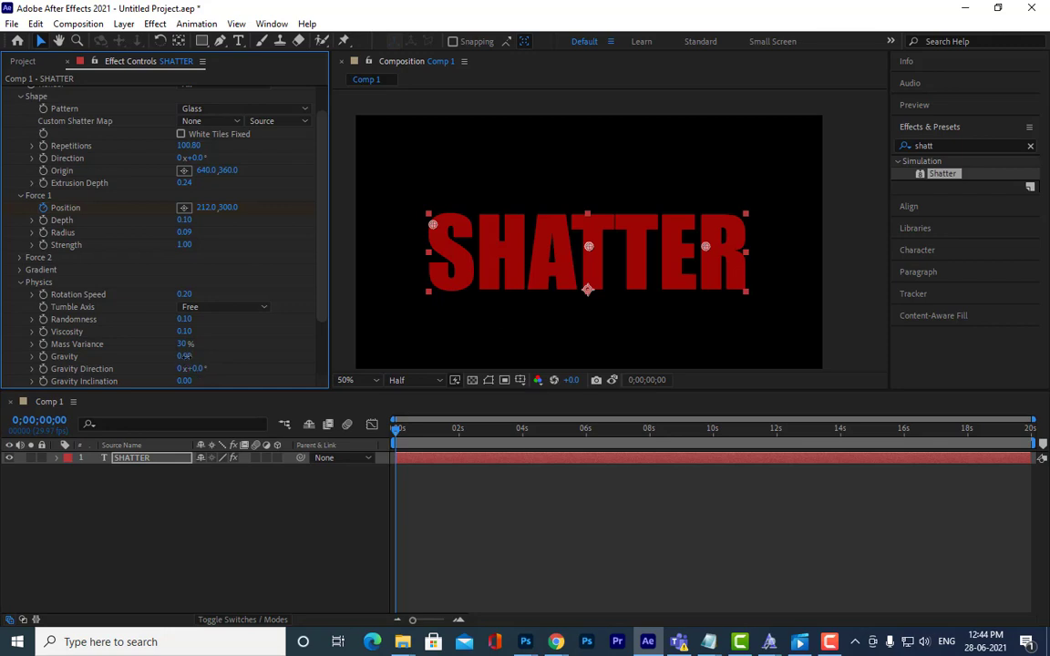
left_click_drag(187, 356, 166, 321)
key("space")
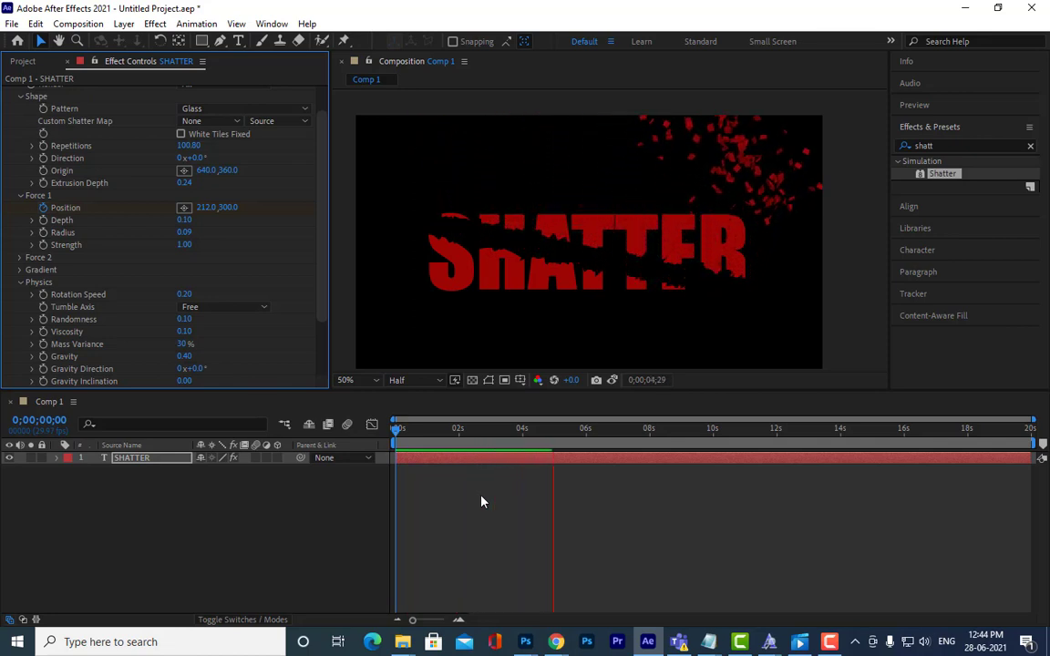
key("space")
left_click_drag(409, 437, 374, 436)
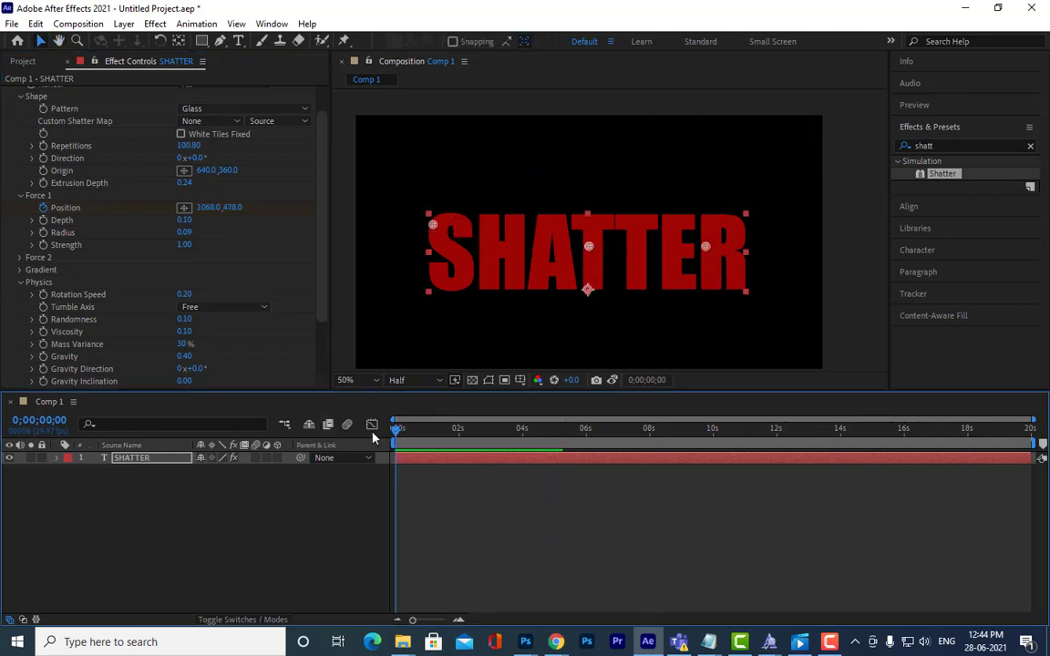
key("space")
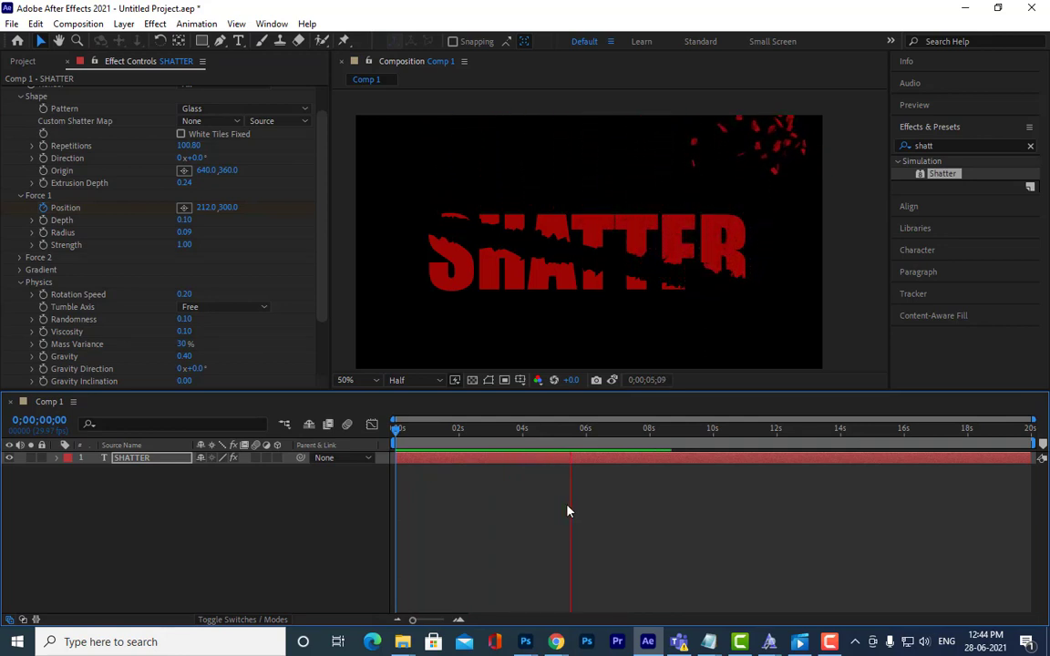
key("space")
Step: Raise the Physics Viscosity to 0.95 at 0;00;00;28 and preview the animation from the first frame
mouse_move(431, 432)
left_mouse_down()
mouse_move(398, 432)
mouse_move(424, 440)
left_mouse_up()
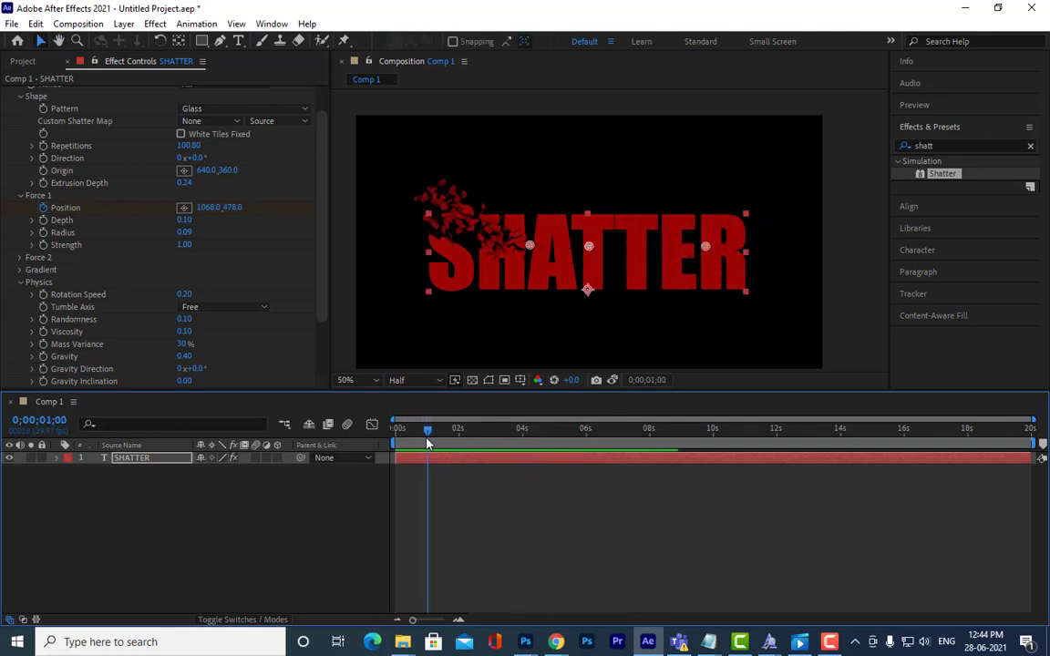
left_click_drag(182, 337, 248, 337)
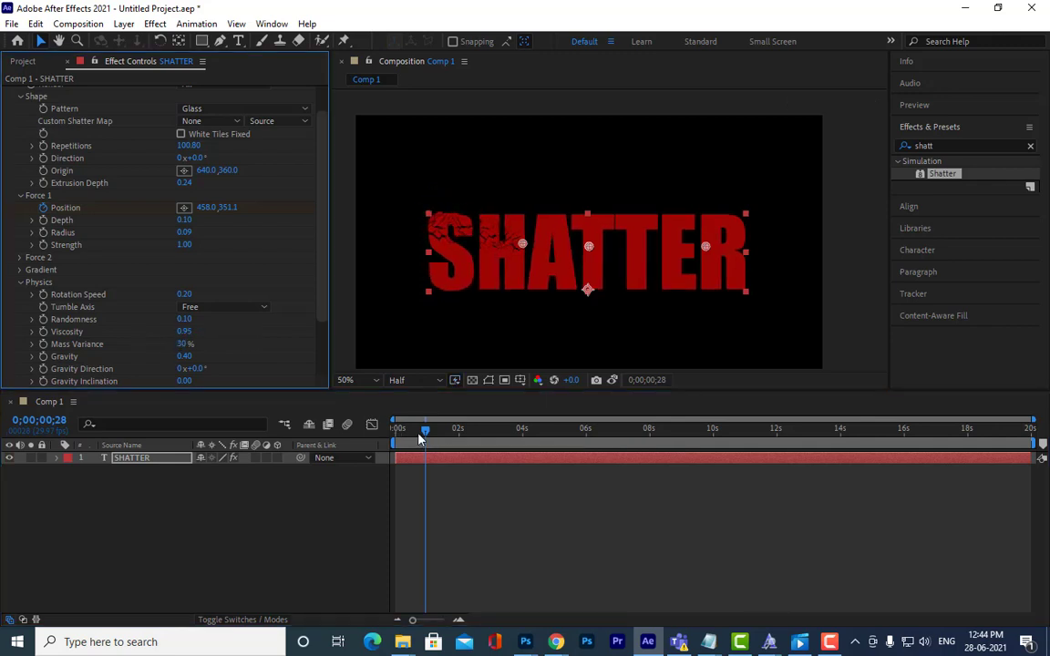
left_click_drag(421, 435, 389, 440)
key("space")
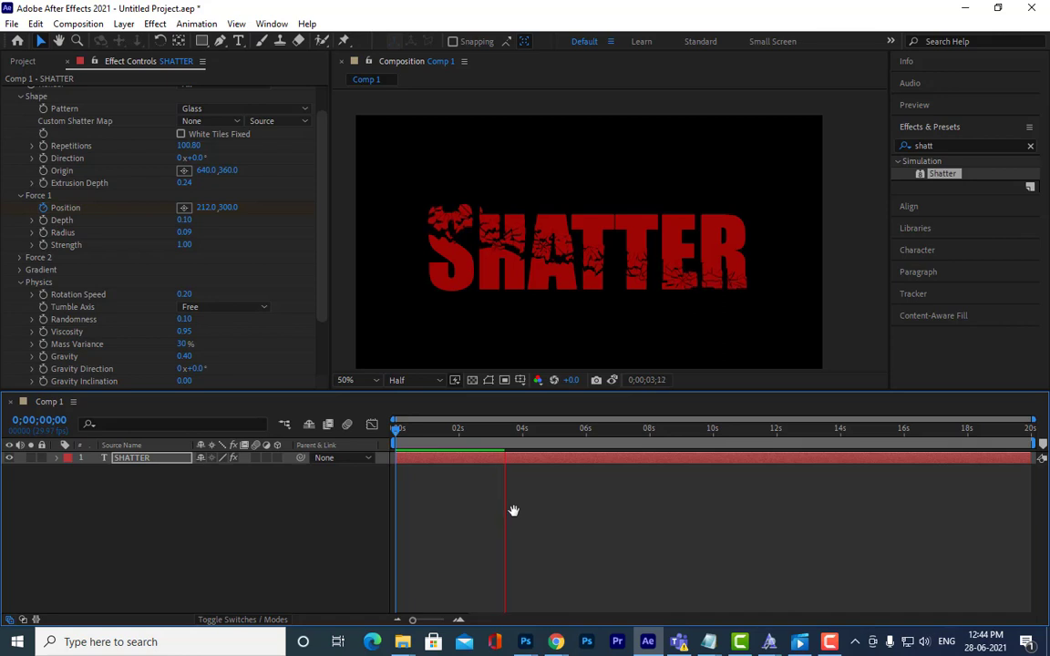
key("space")
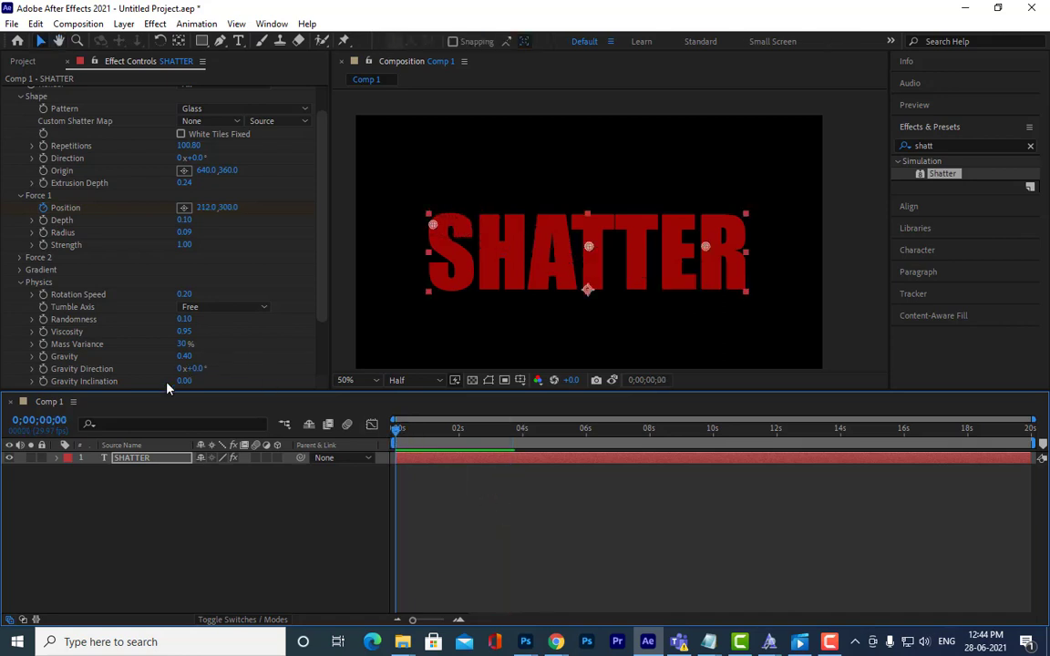
Step: Set the Physics Viscosity to 1.00 and preview the animation from the start
left_click_drag(189, 334, 214, 338)
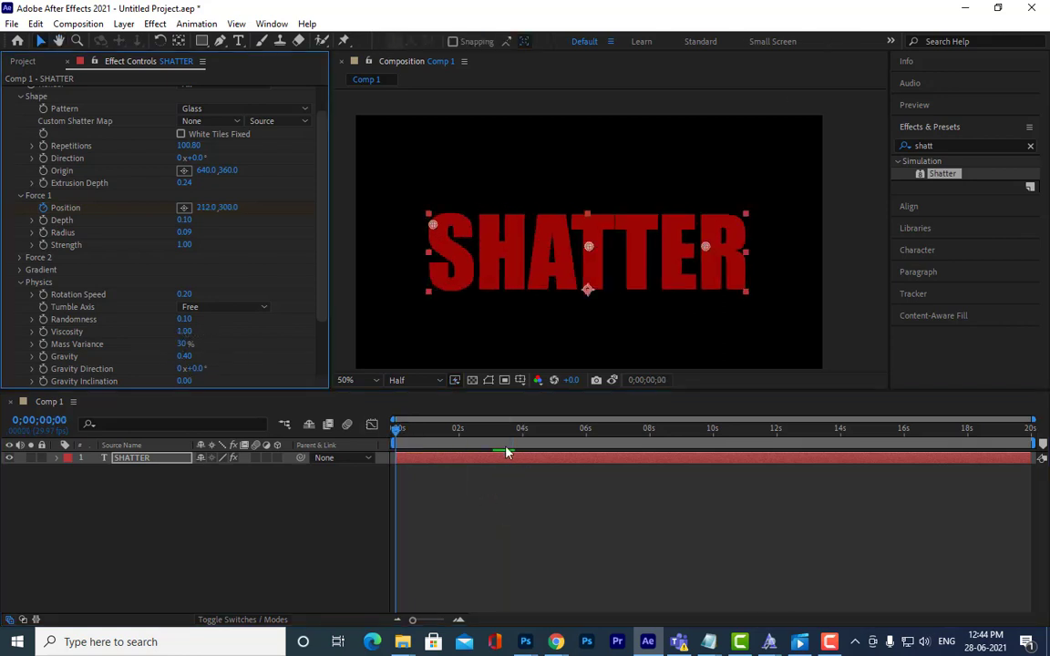
key("space")
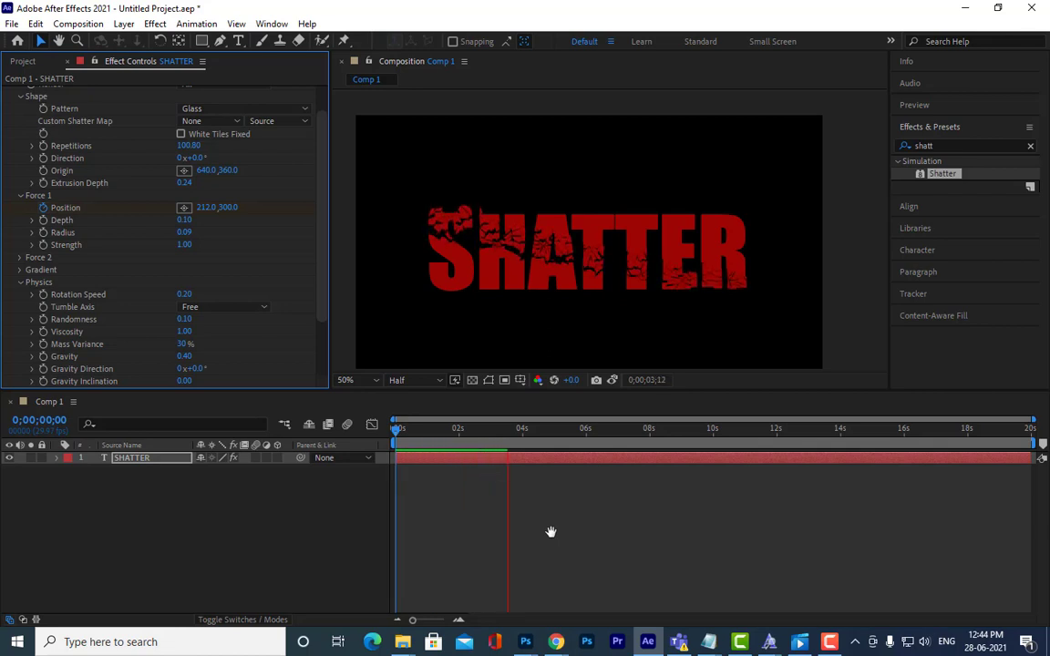
key("space")
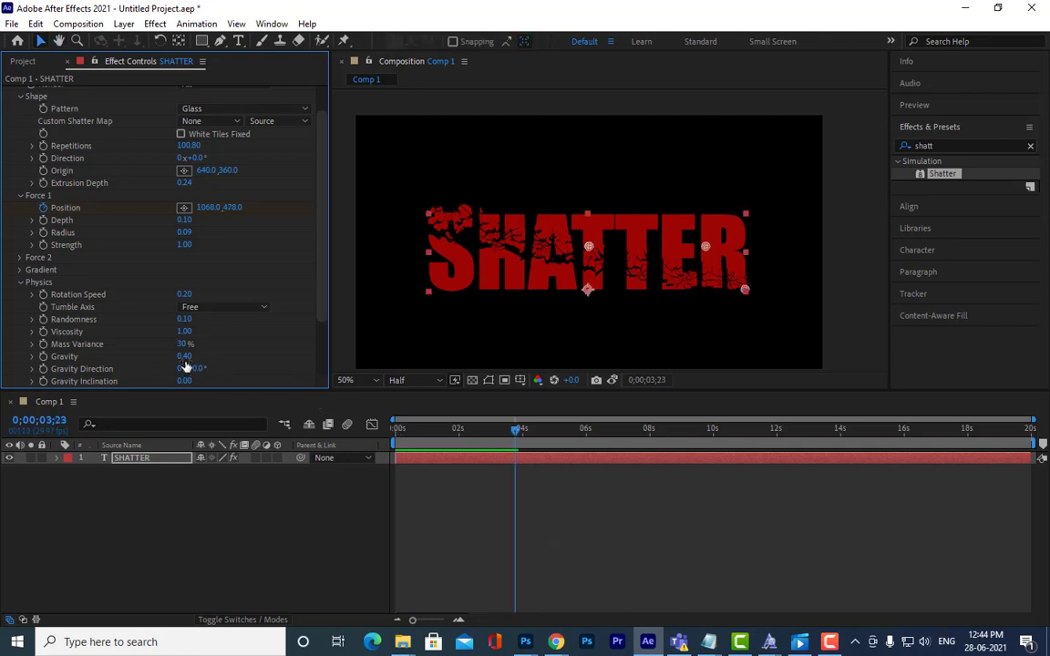
Step: Reduce Gravity to 0.00 with the Viscosity at 1.00, preview the animation twice and return to the first frame
left_click_drag(184, 357, 180, 358)
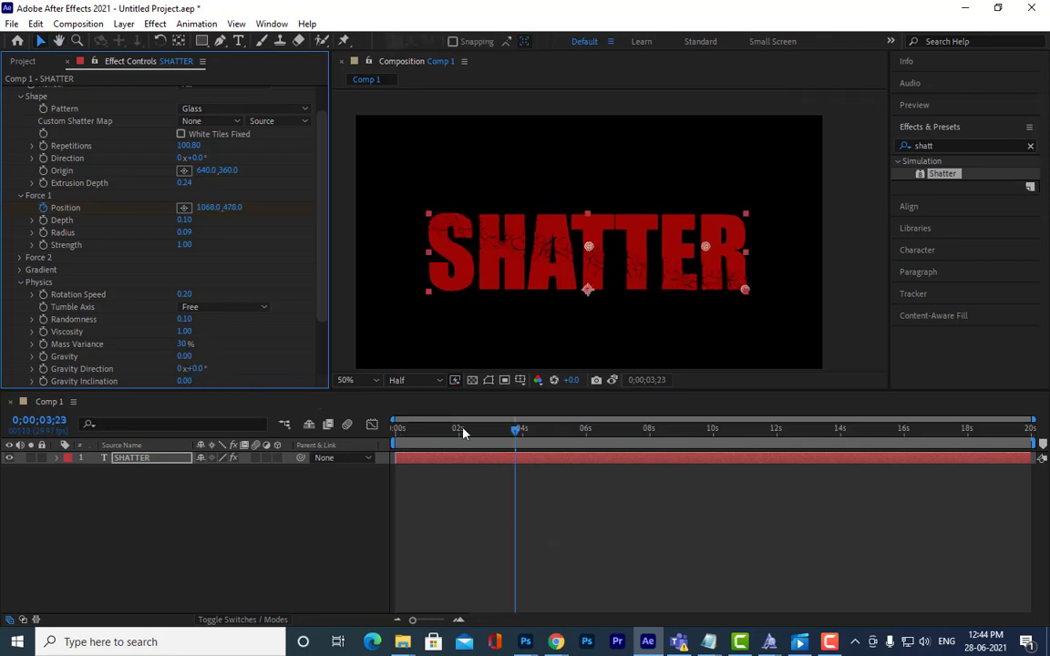
left_click_drag(421, 428, 360, 438)
key("space")
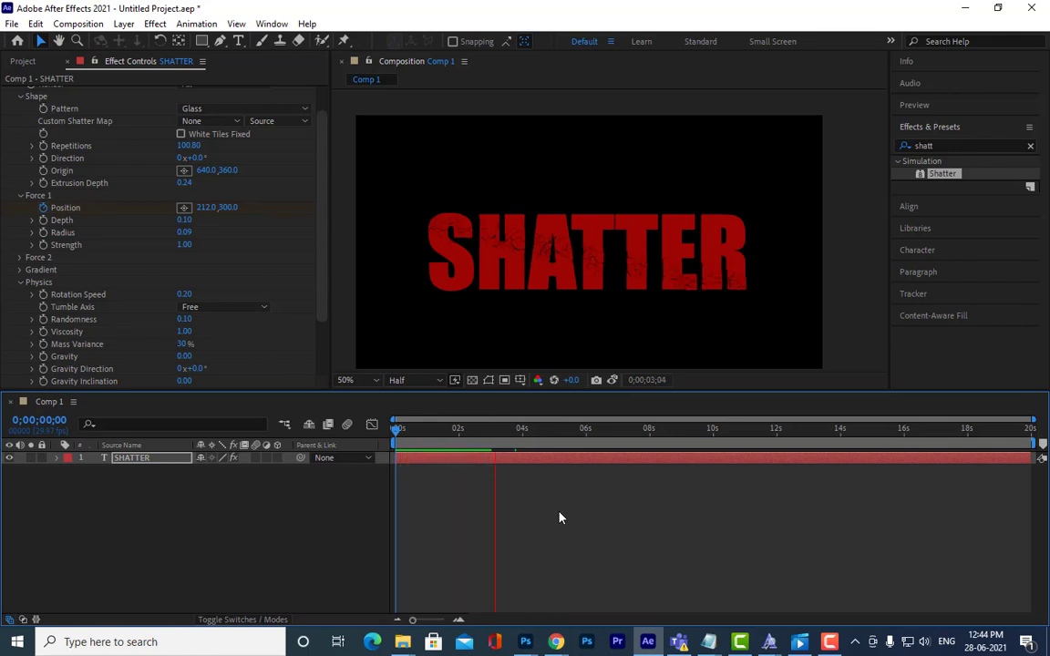
key("space")
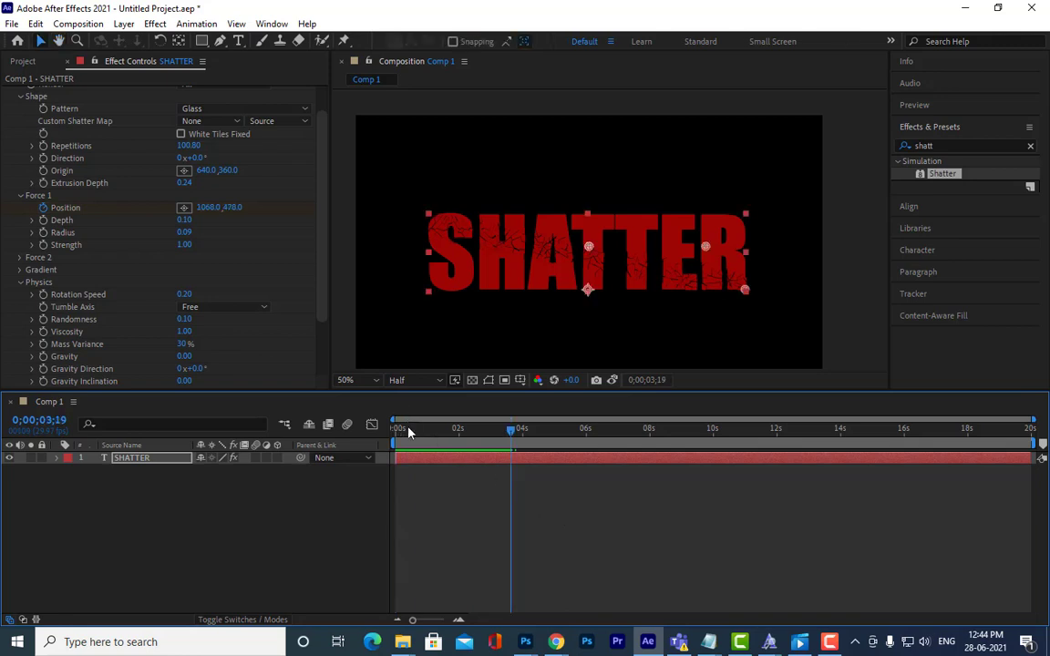
left_click_drag(407, 427, 379, 432)
key("space")
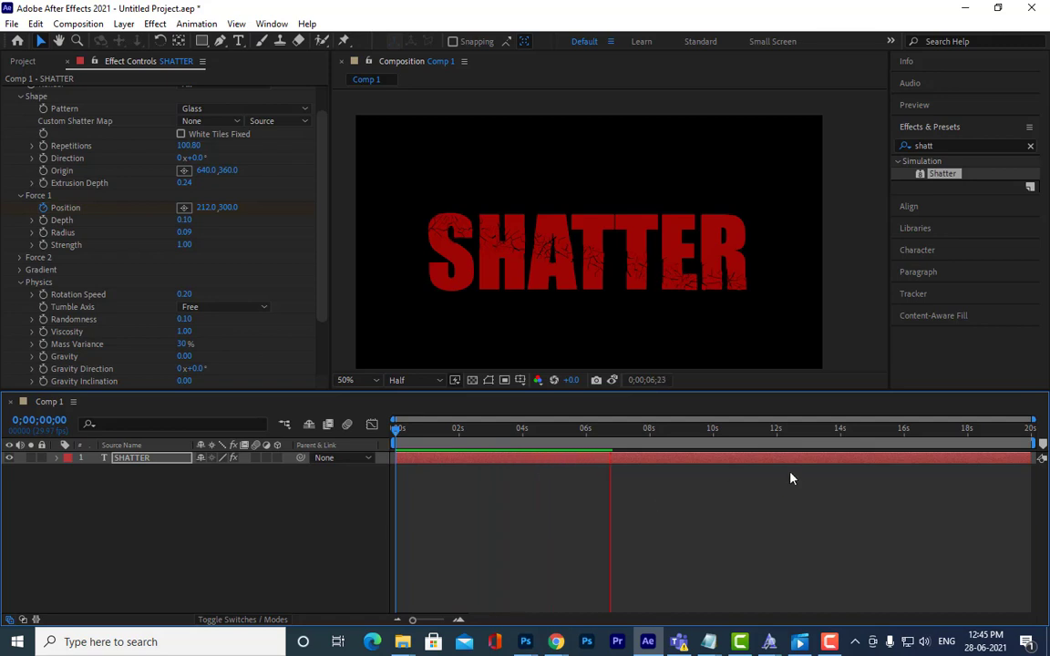
mouse_move(397, 430)
left_mouse_down()
mouse_move(414, 435)
mouse_move(390, 438)
left_mouse_up()
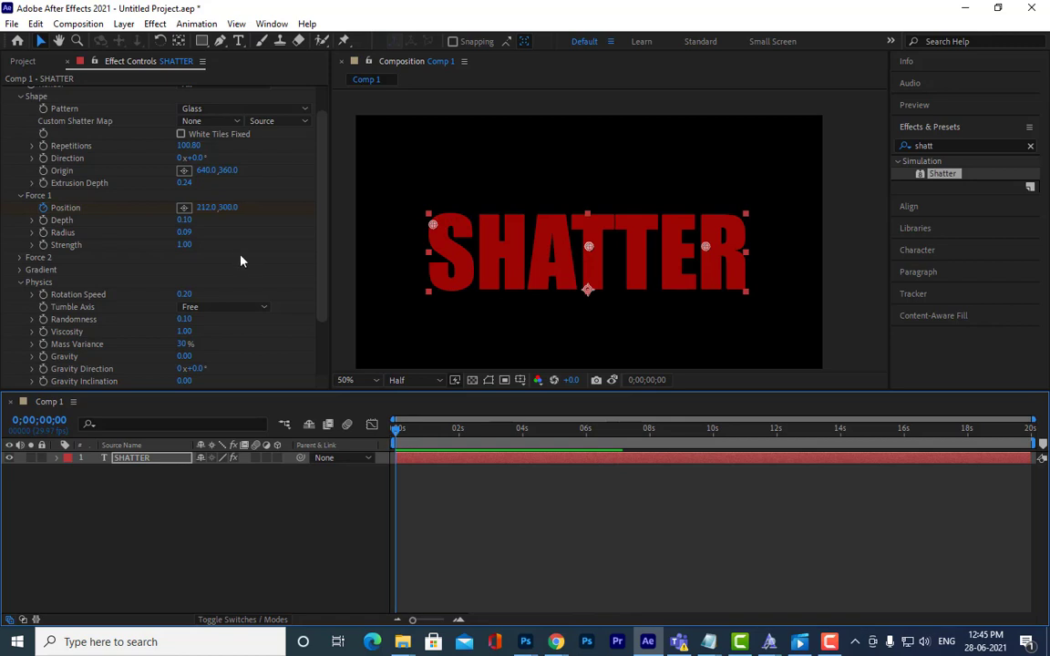
Step: Raise the Force 1 Strength to 12.50, preview the animation repeatedly and return to the first frame
left_click_drag(184, 244, 232, 249)
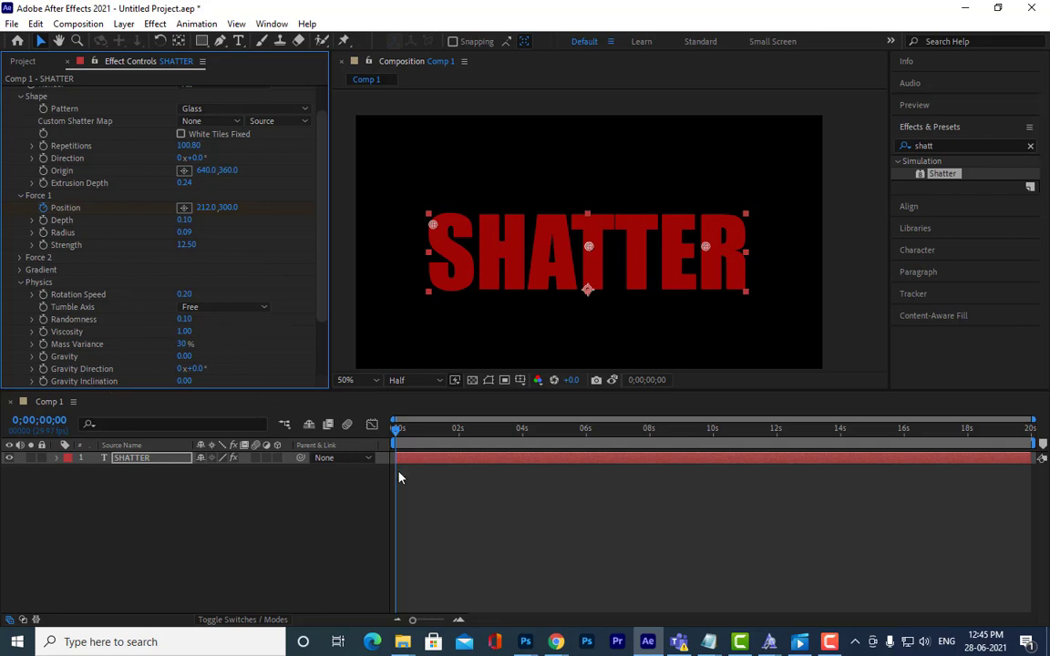
key("space")
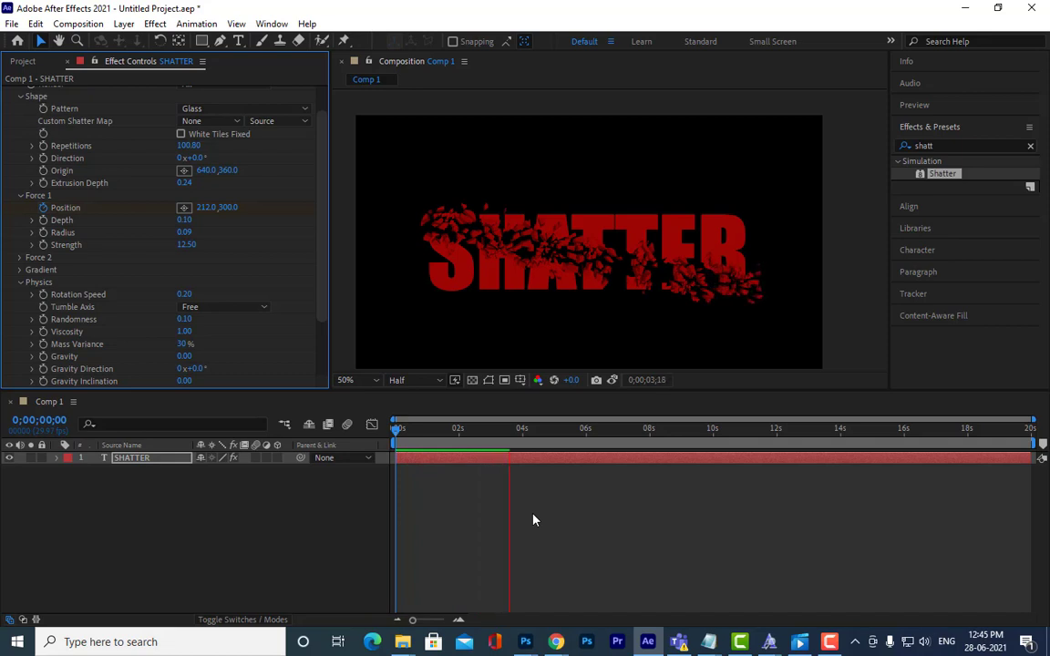
key("space")
key("space")
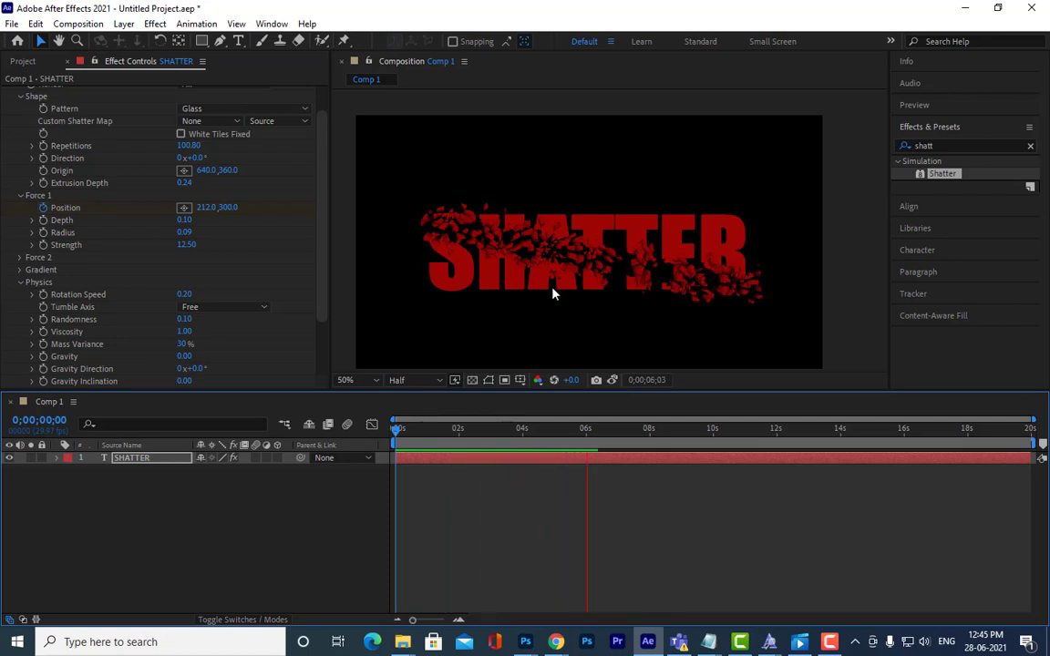
key("space")
left_click(399, 428)
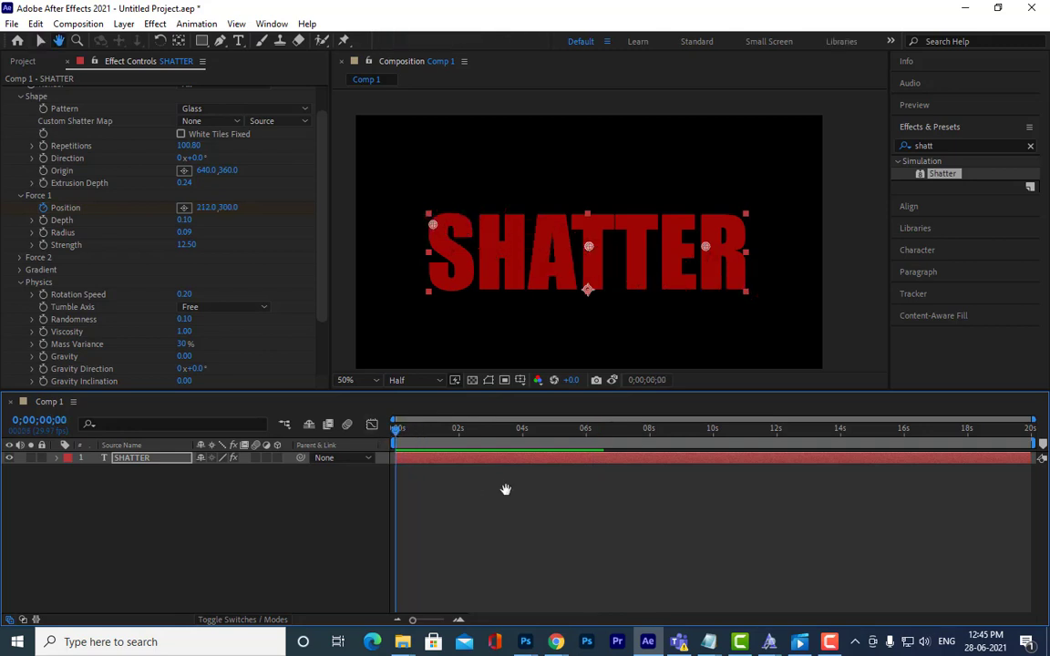
Step: Preview the animation, reduce the Force 1 Strength to 3.40 and preview it again
key("space")
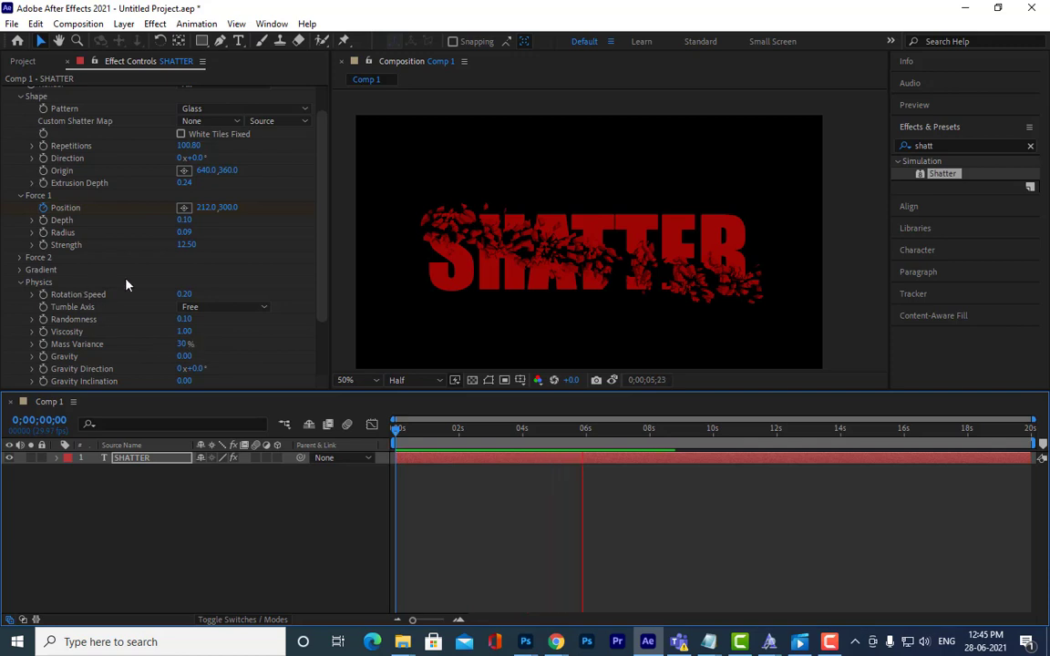
key("space")
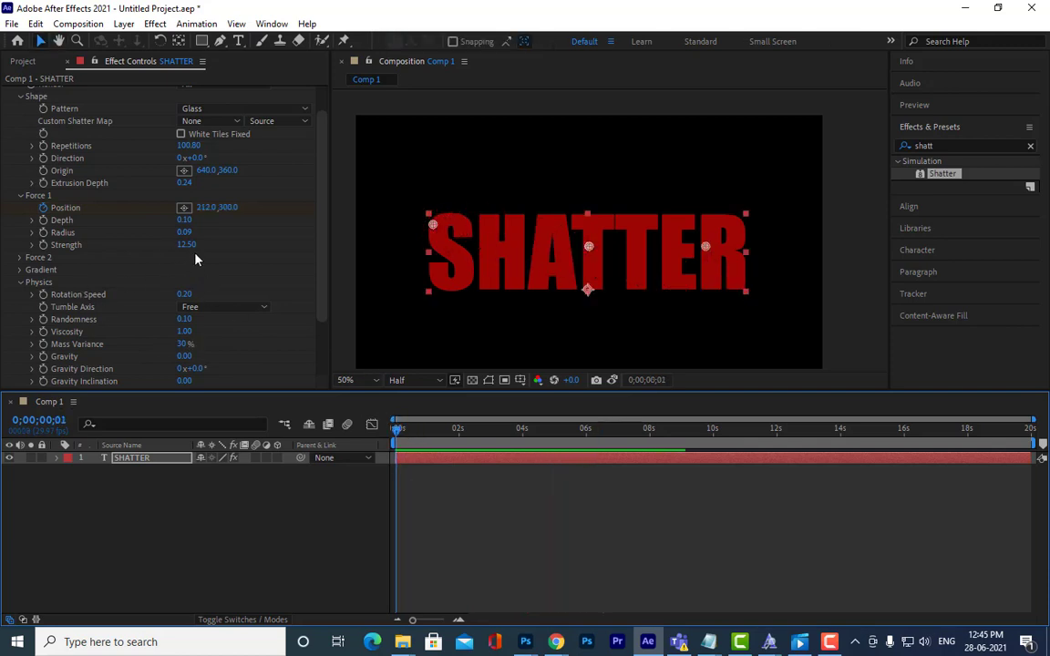
left_click_drag(187, 245, 133, 257)
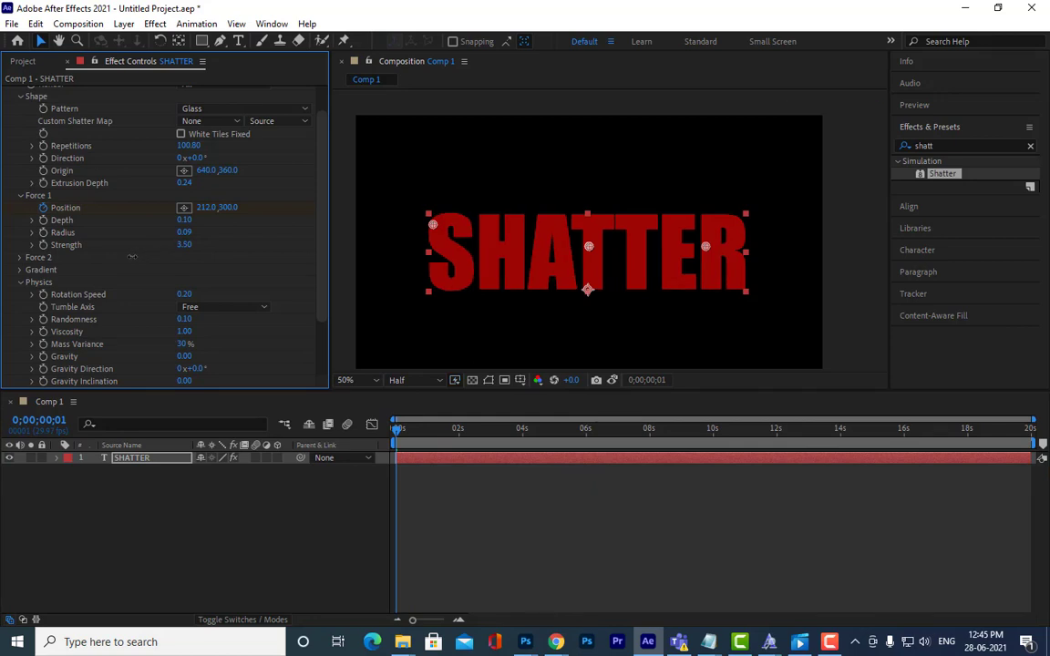
key("space")
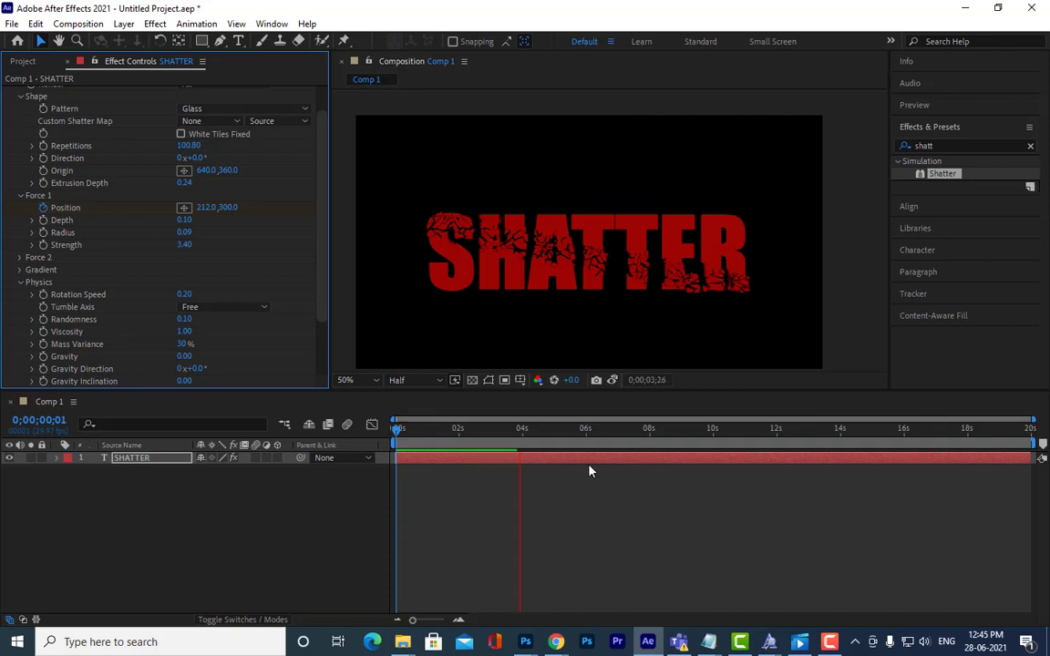
key("space")
Step: Lower the Shape Repetitions to 67.80 at 0;00;00;23 and preview the animation again from the first frame
left_click_drag(408, 432, 419, 433)
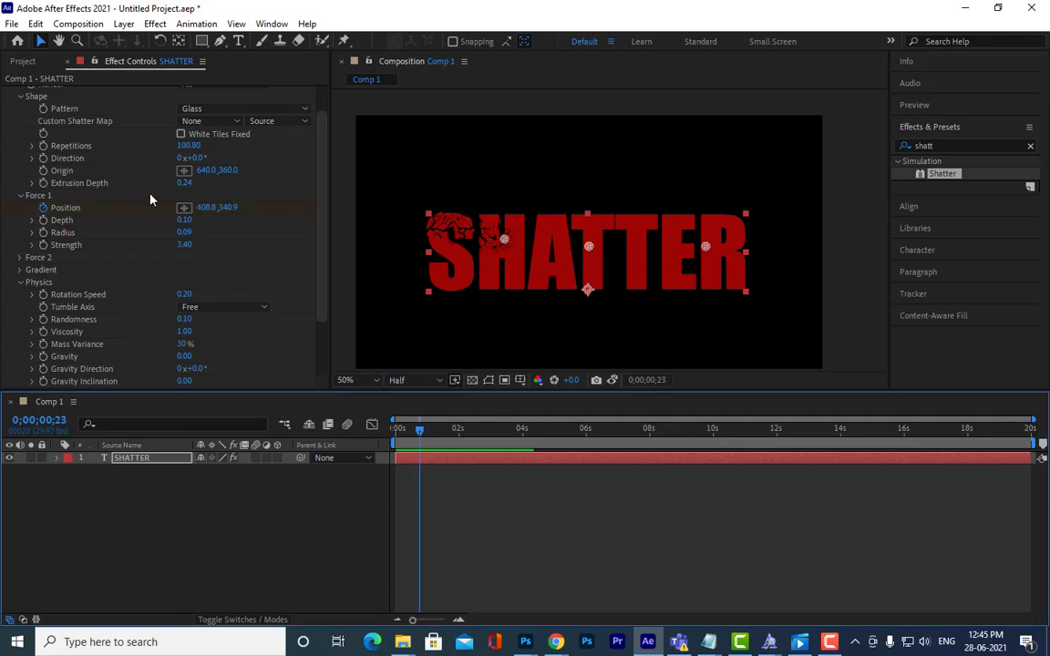
left_click_drag(188, 145, 5, 195)
key("space")
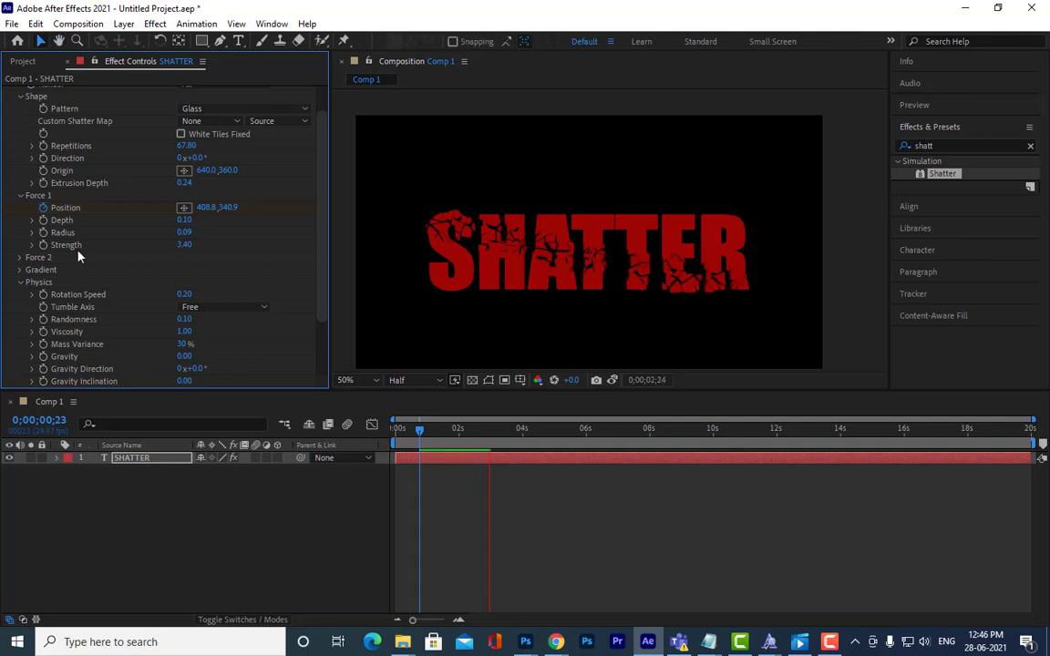
key("space")
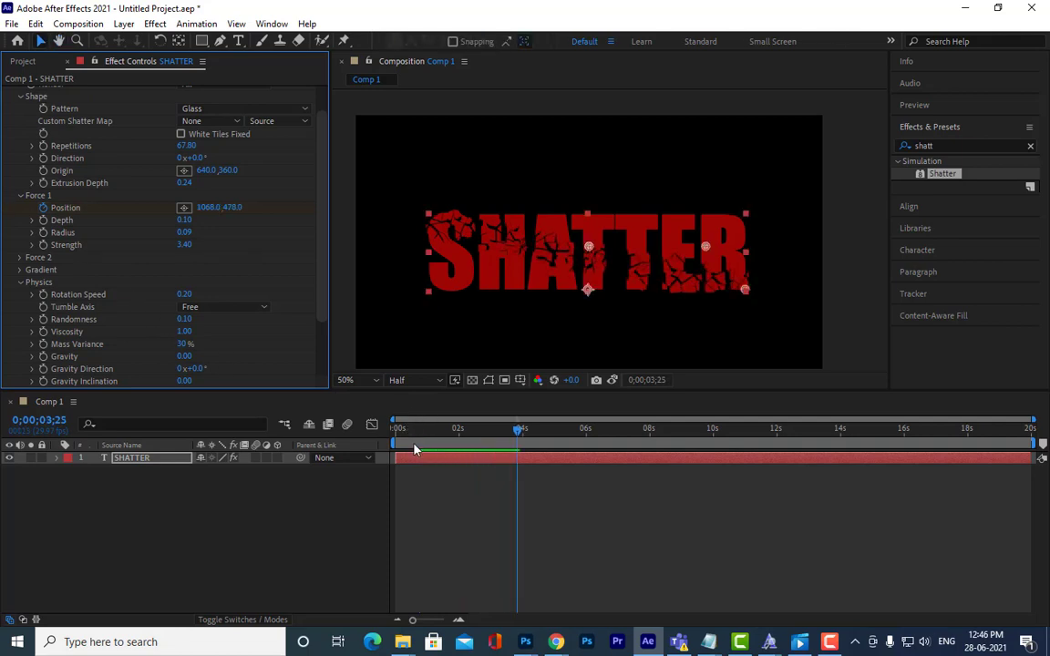
key("Home")
key("space")
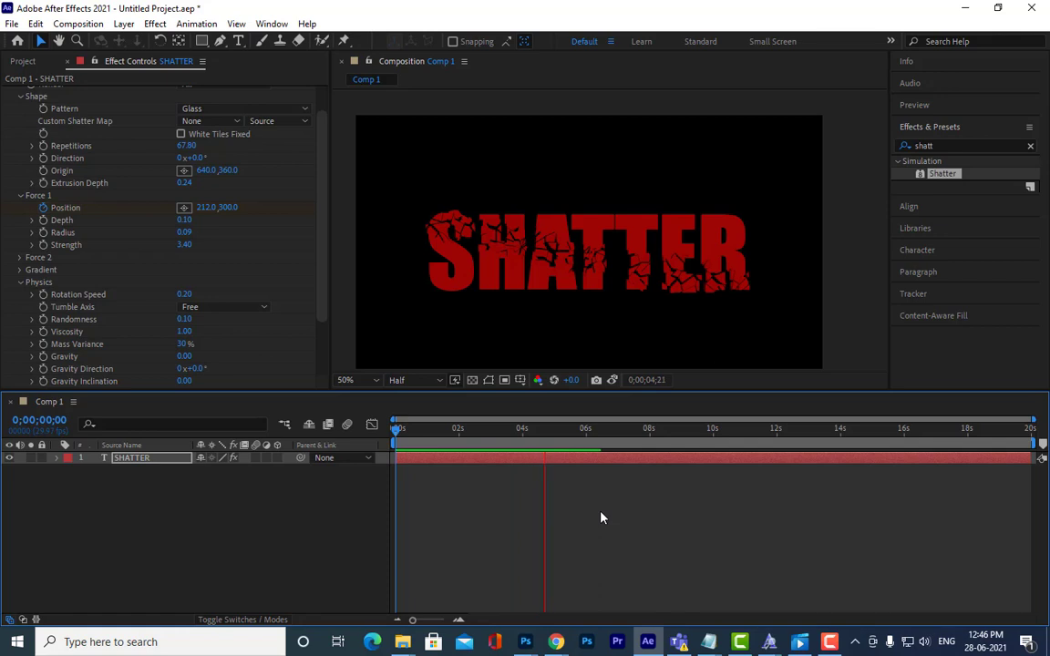
key("space")
Step: Replay the animation several times to examine how the larger glass pieces crack across the text
left_click(398, 429)
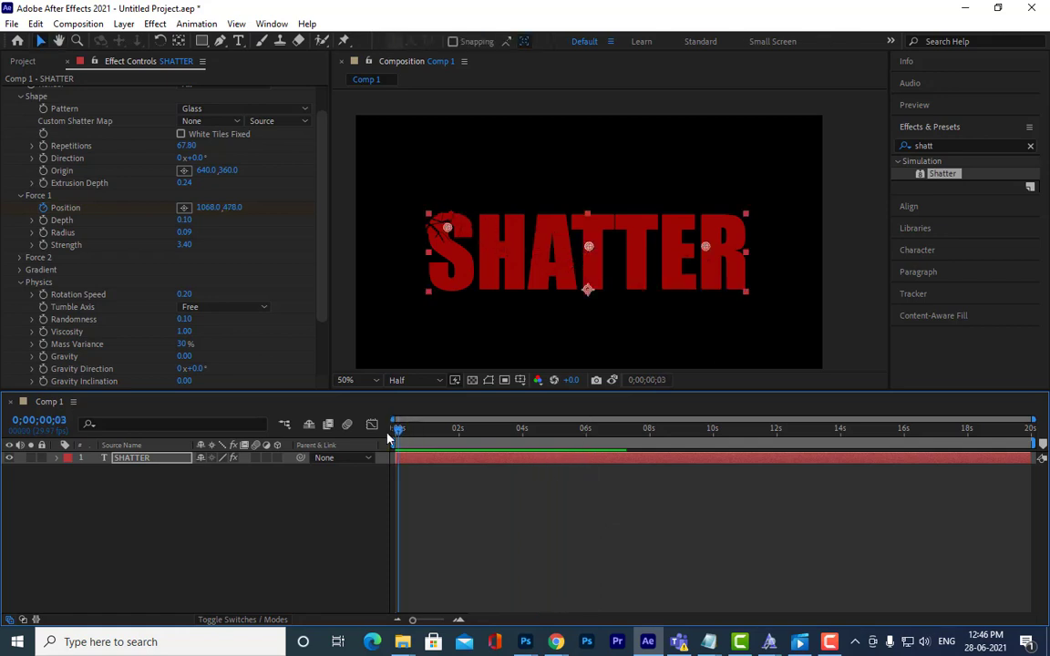
key("space")
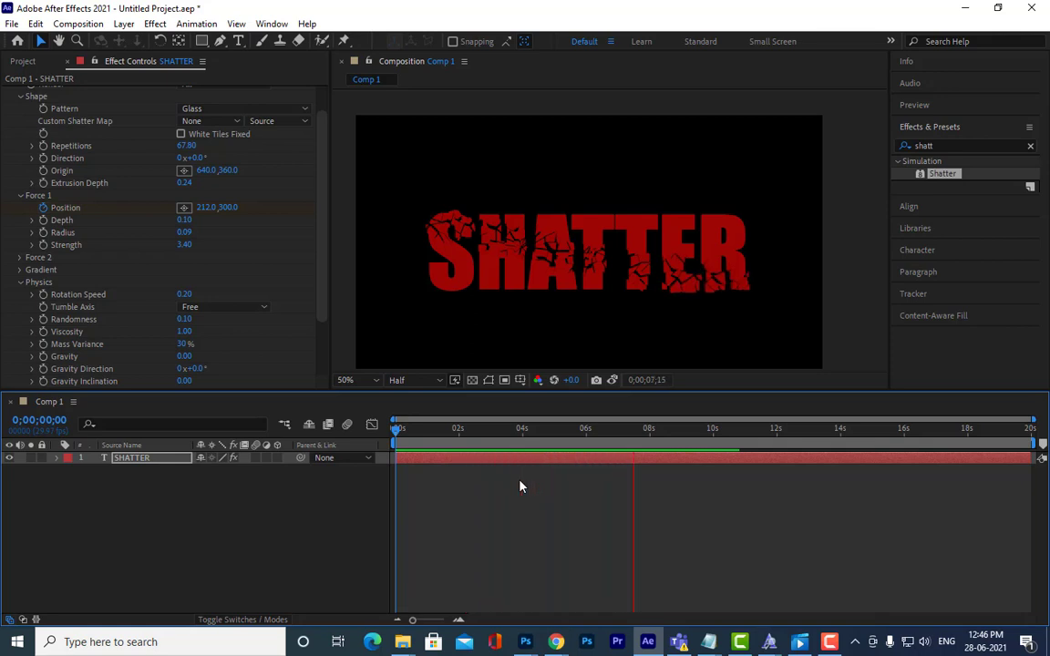
left_click(432, 429)
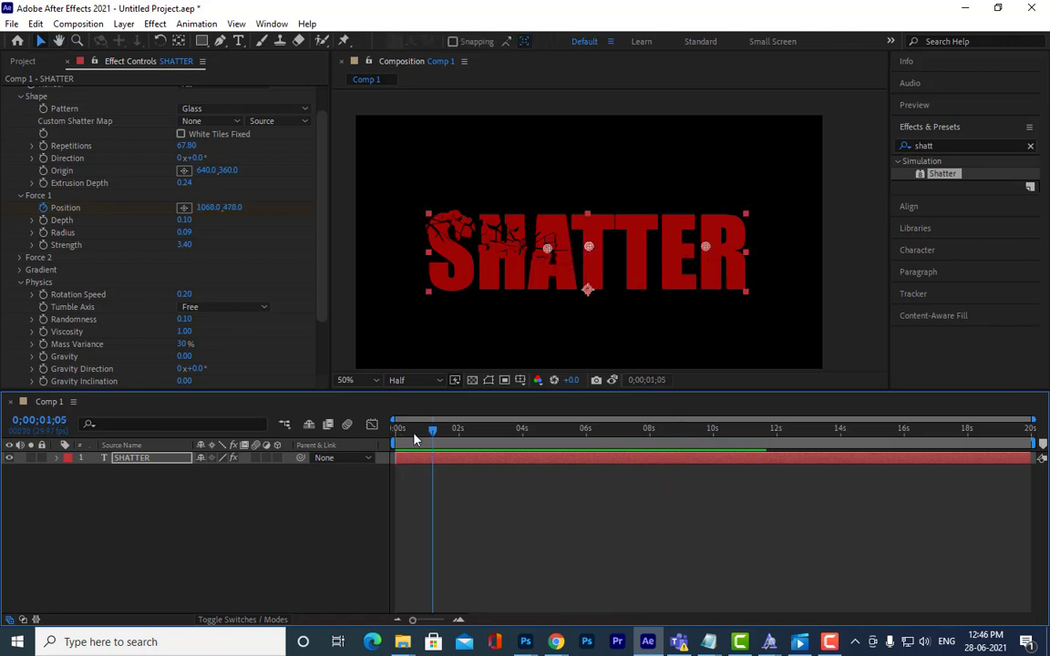
key("Home")
key("space")
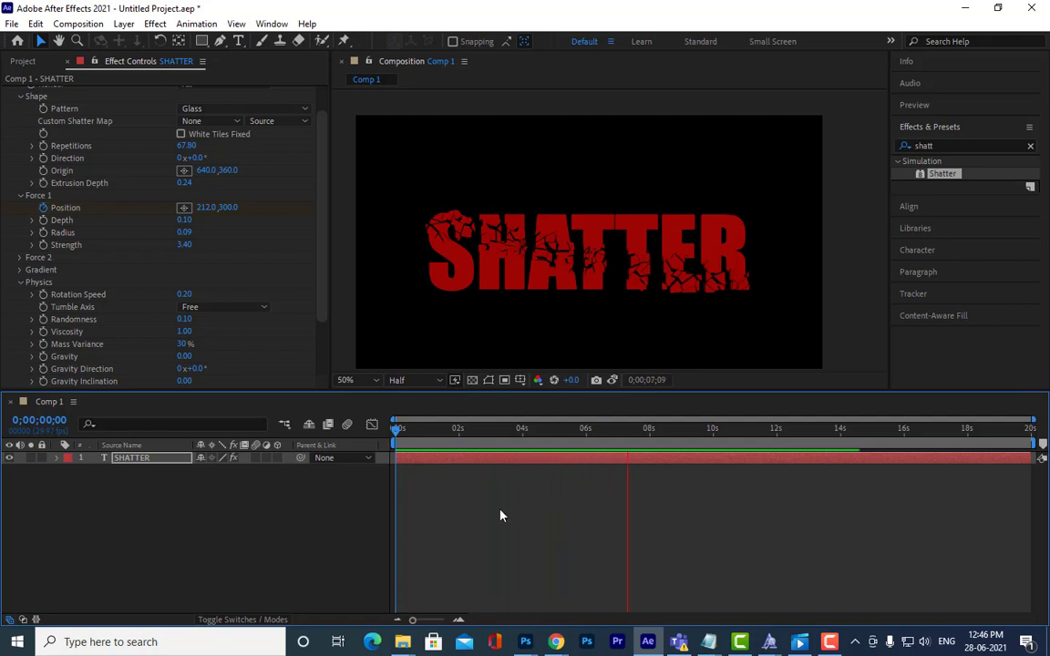
key("space")
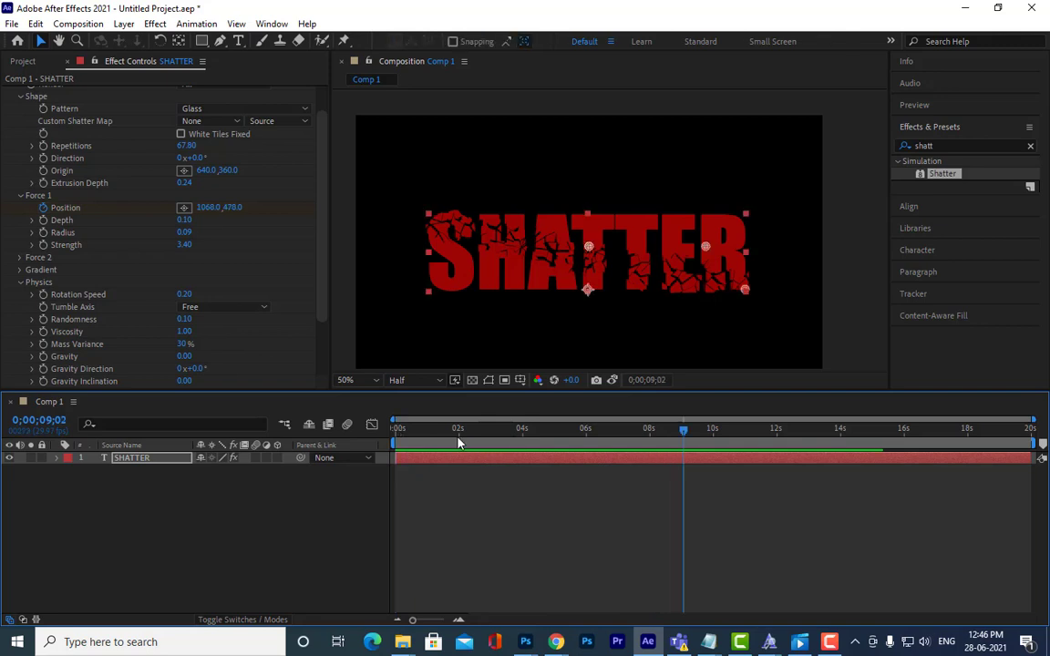
left_click_drag(456, 430, 416, 443)
key("space")
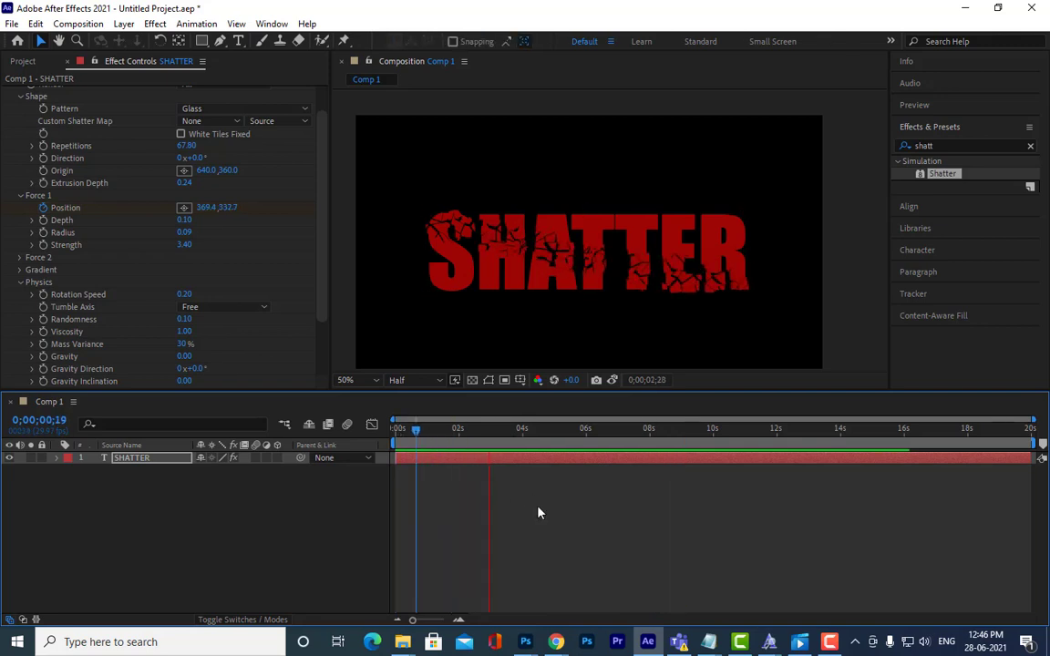
key("space")
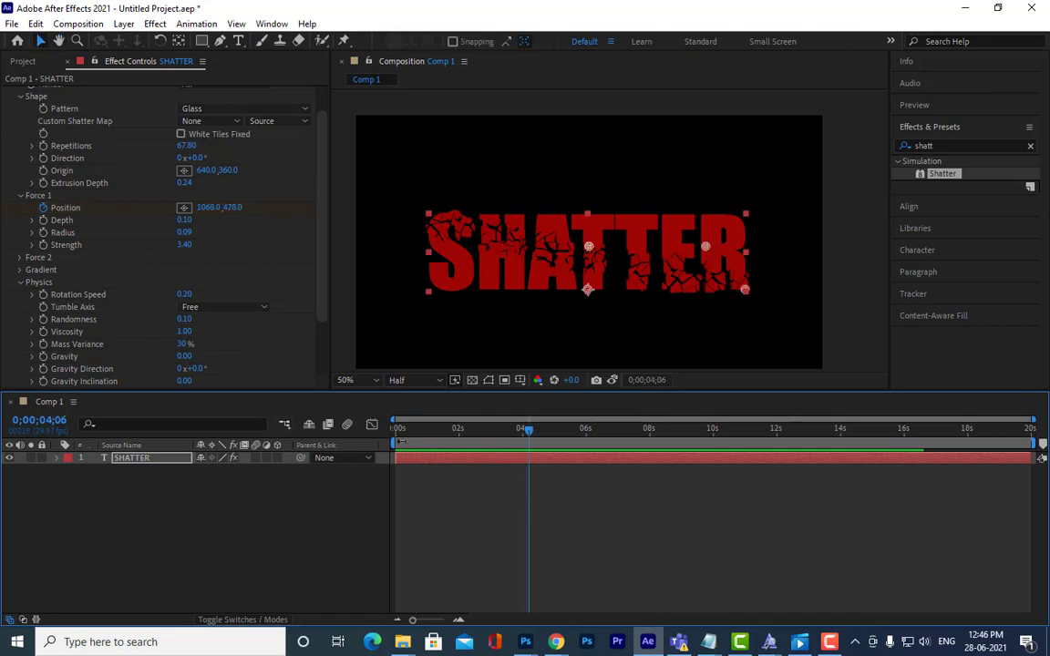
Step: At 0;00;03;06, set Gravity to 0.90 and Gravity Direction to 48°, and preview the animation from the start
left_click_drag(531, 435, 497, 433)
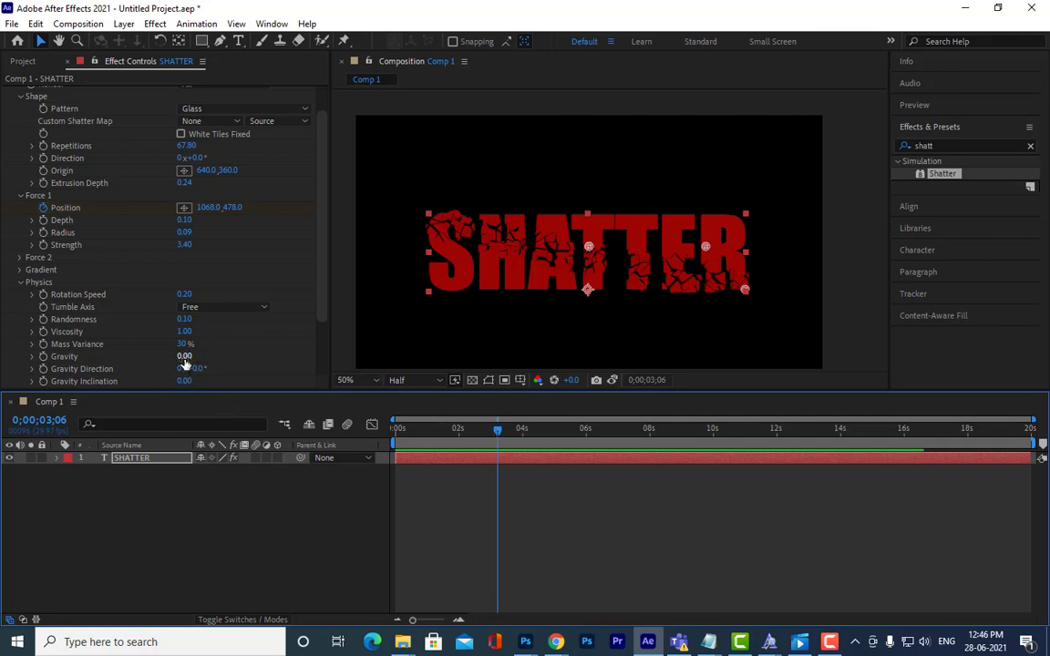
left_click_drag(185, 357, 190, 355)
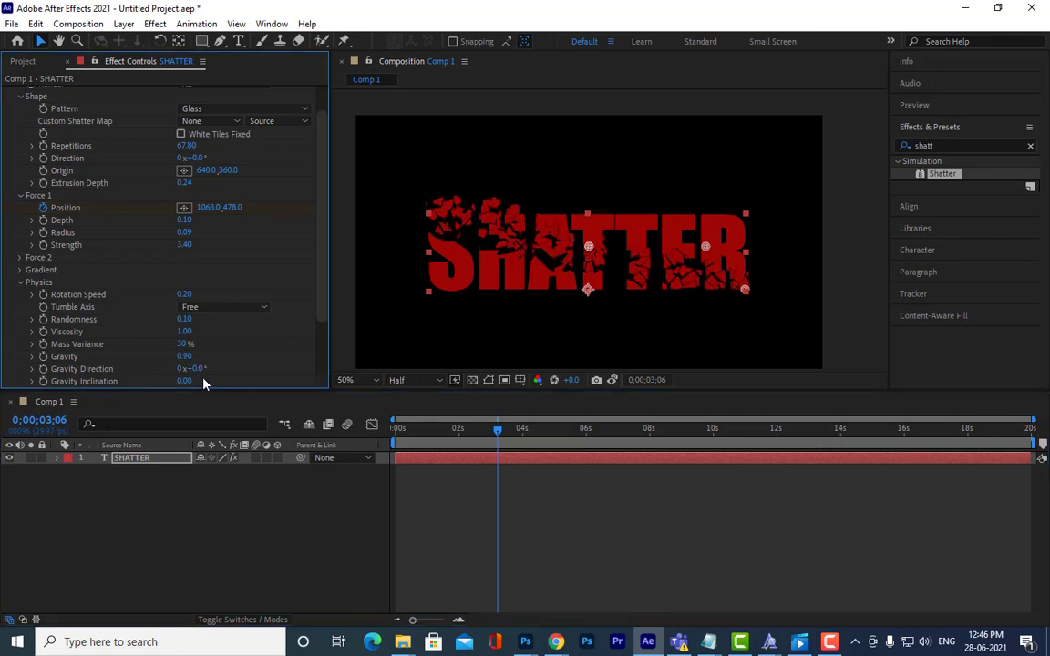
left_click_drag(191, 368, 233, 373)
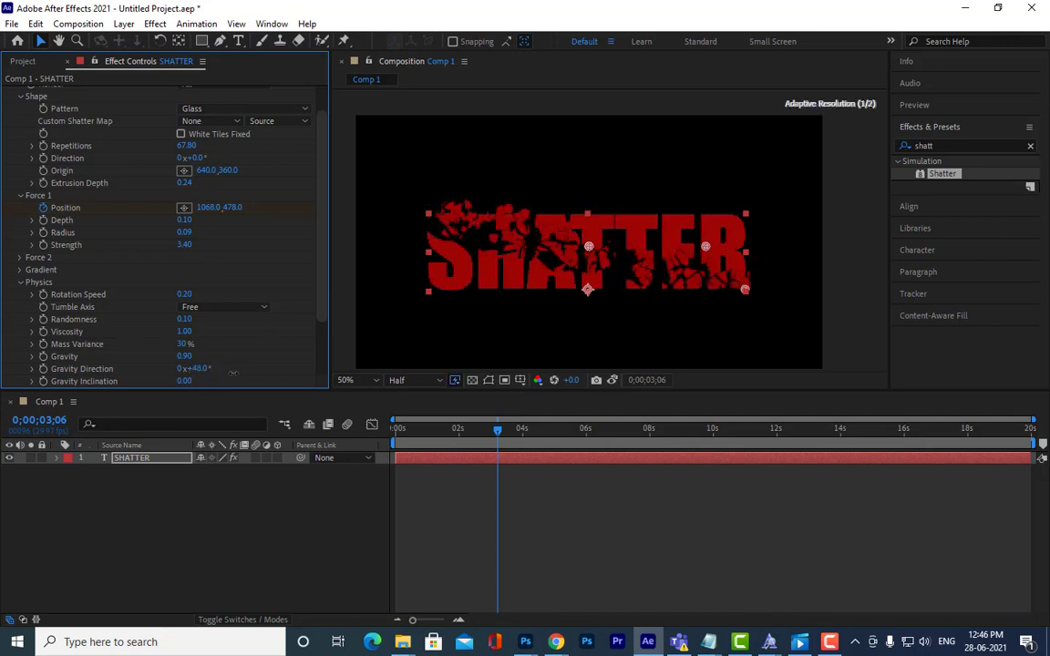
left_click_drag(427, 433, 364, 437)
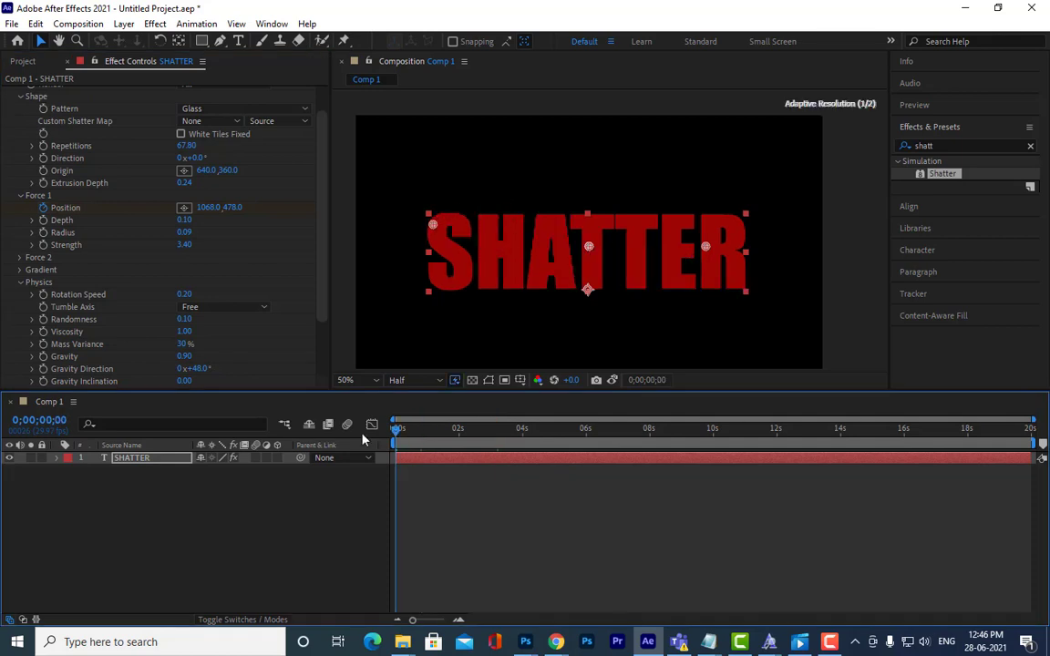
key("space")
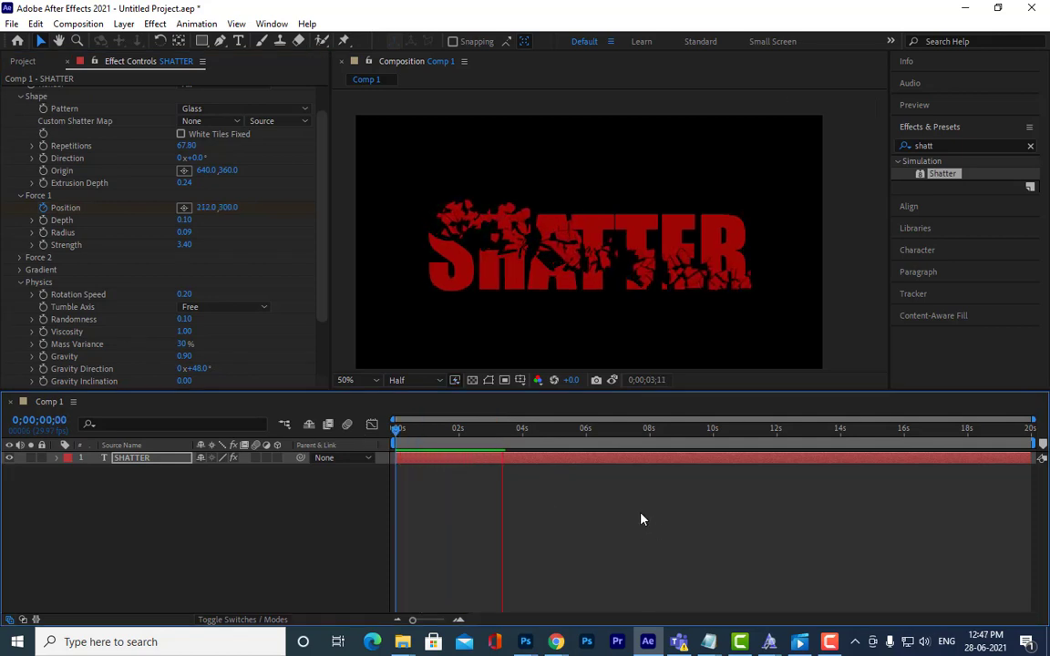
key("space")
Step: Lower the Physics Viscosity to 0.01, preview the animation from the start and return to the first frame
left_click_drag(184, 334, 131, 344)
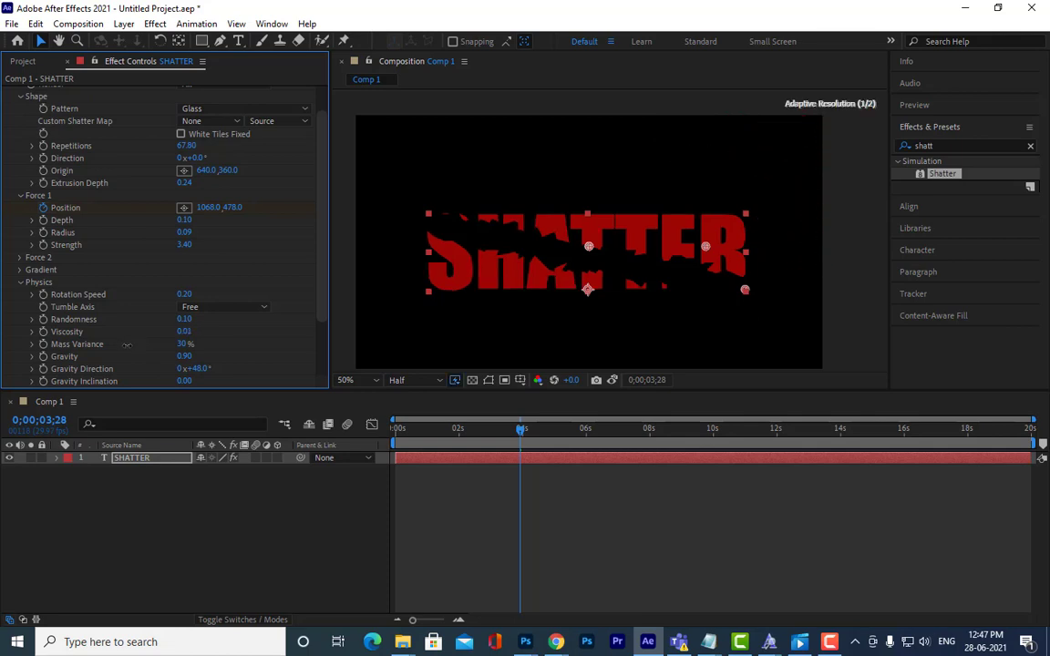
left_click_drag(414, 435, 398, 435)
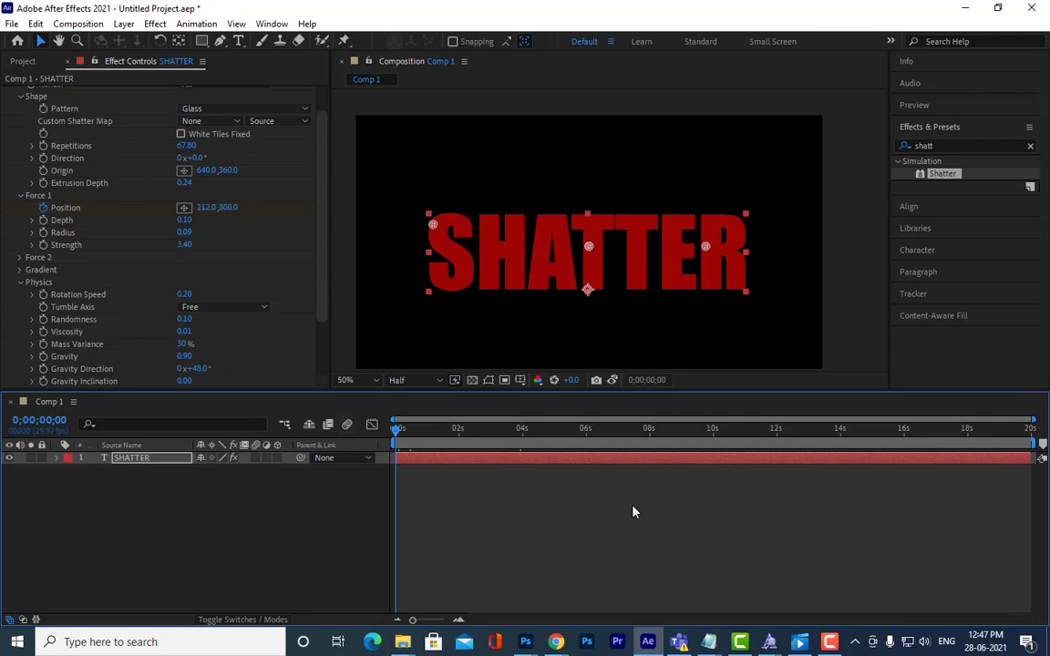
key("space")
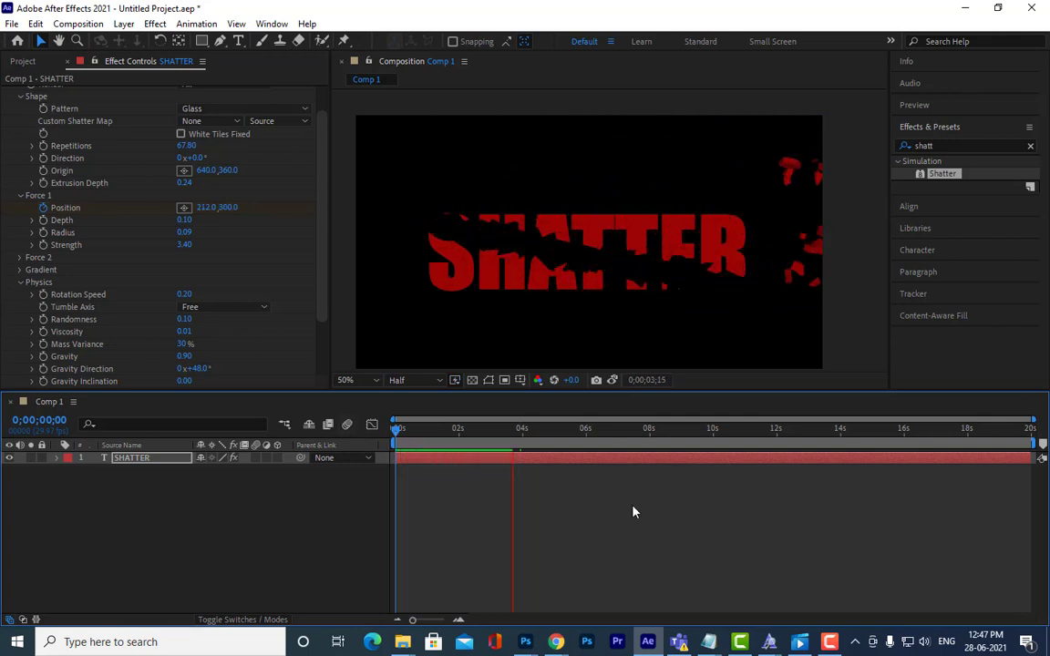
left_click(398, 429)
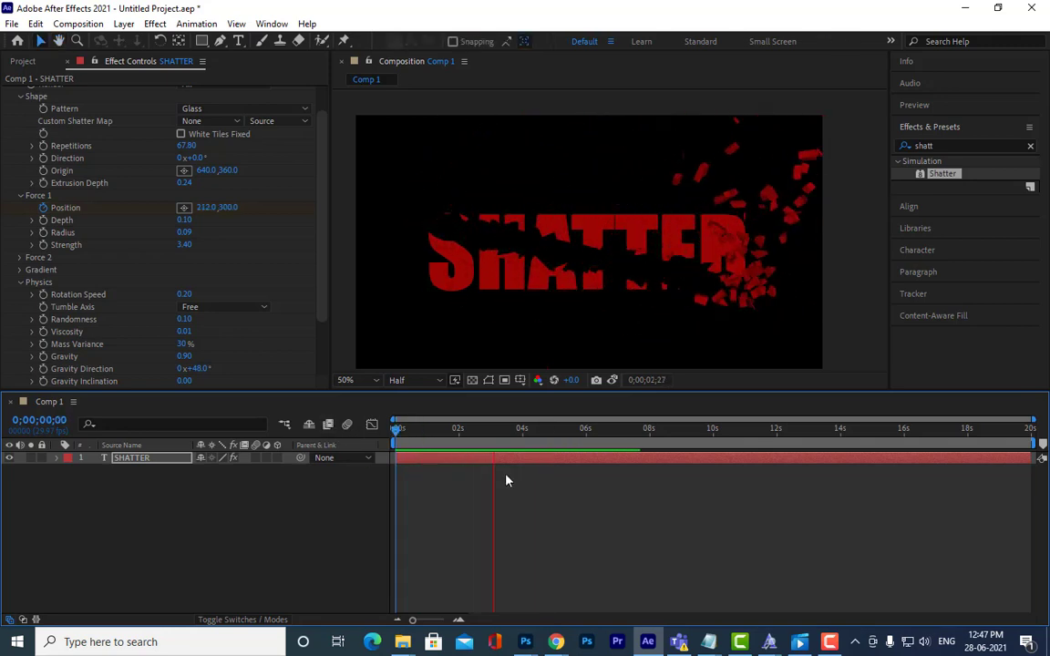
key("space")
left_click(398, 430)
Step: Raise the Force 1 Strength to 12.80 and preview the animation twice
left_click_drag(188, 247, 257, 253)
key("space")
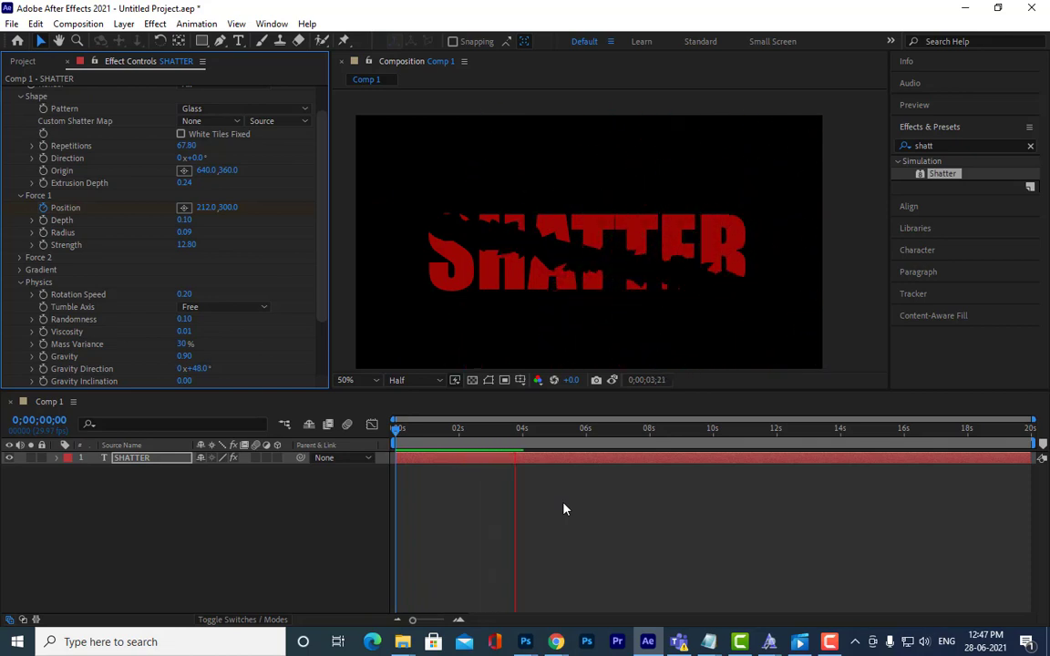
key("space")
key("space")
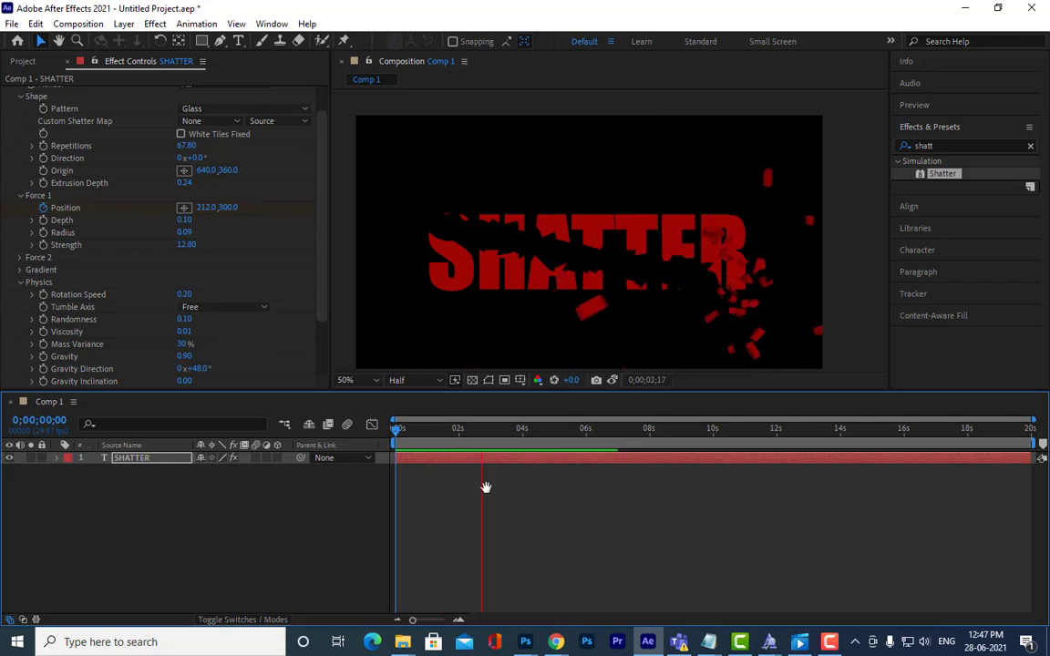
key("space")
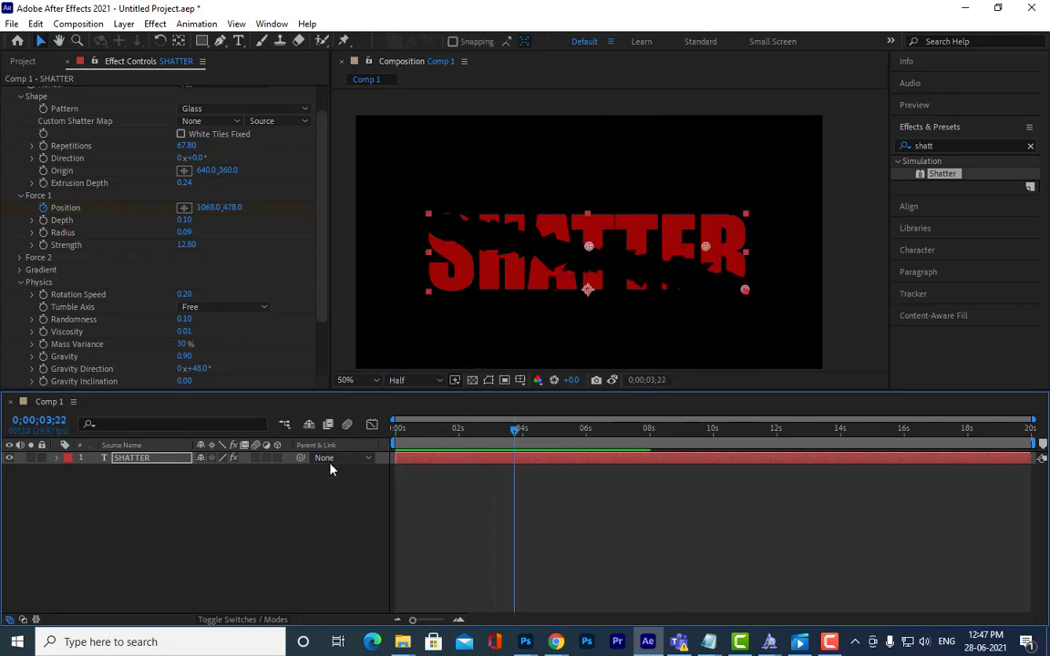
left_click(209, 502)
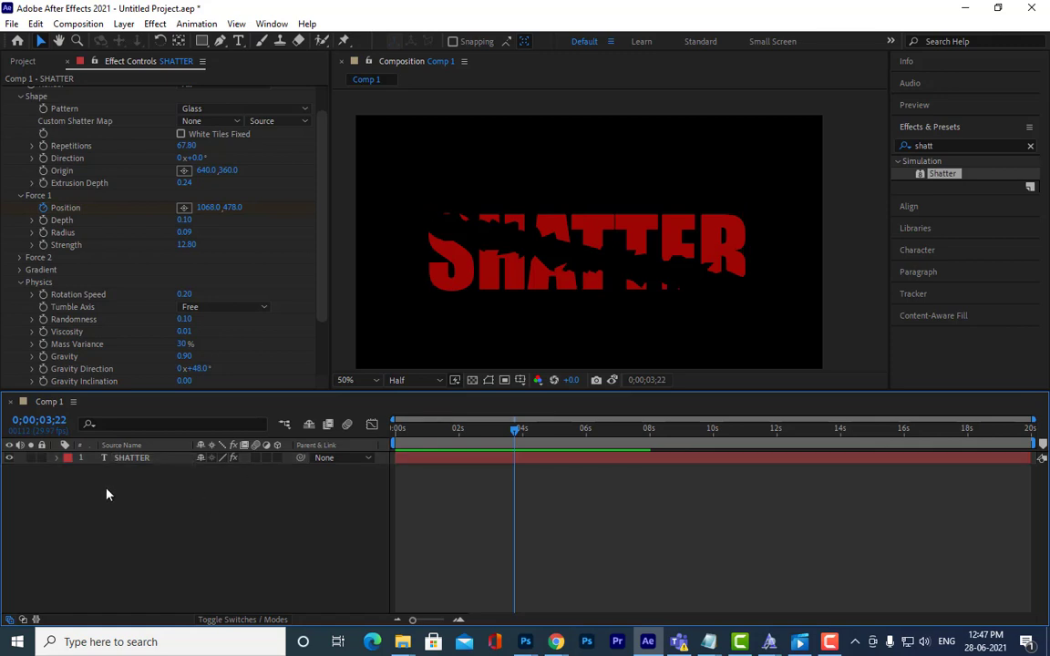
left_click(130, 460)
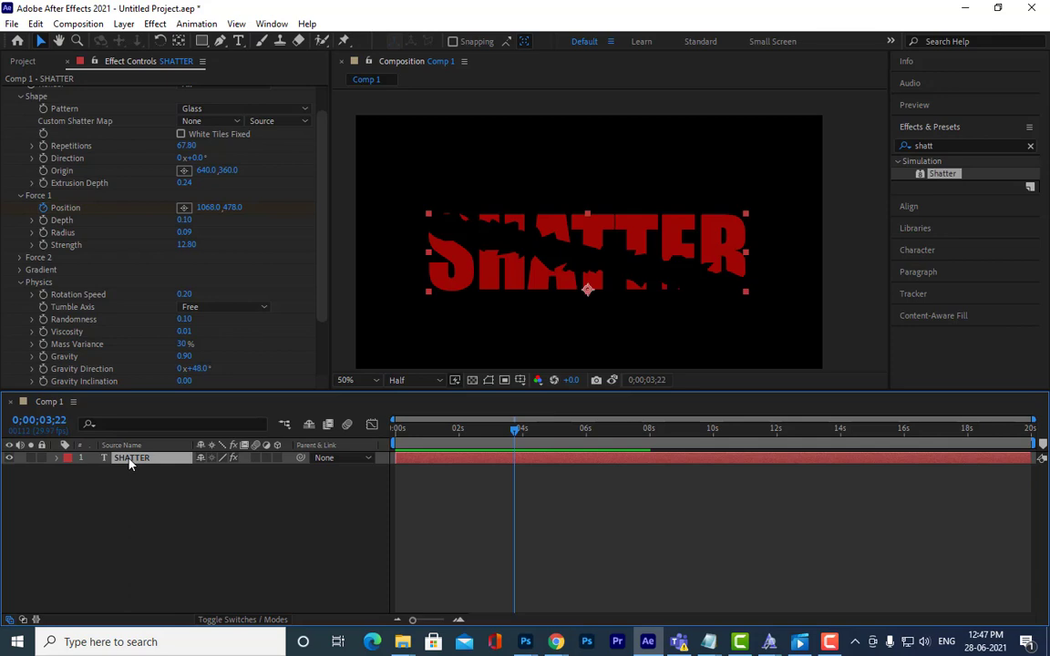
left_click(23, 61)
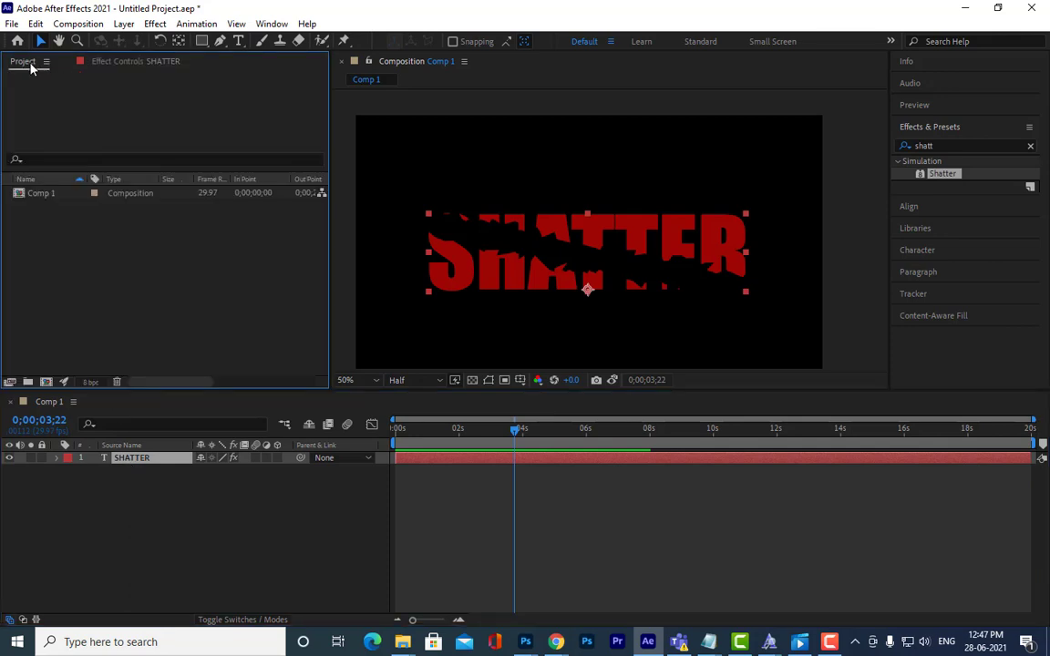
mouse_move(708, 641)
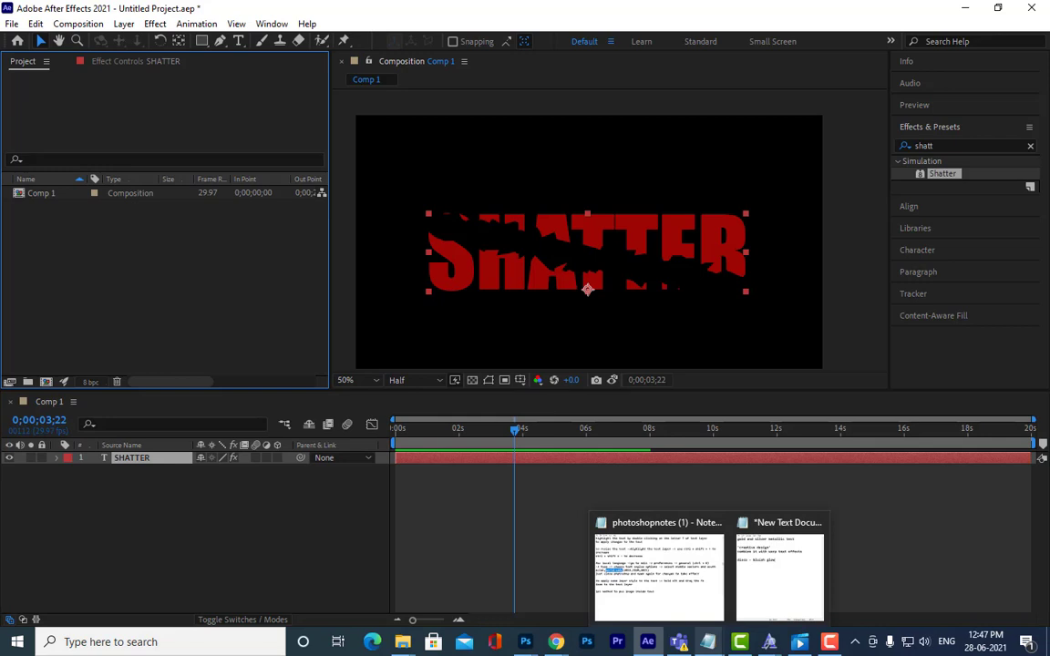
mouse_move(402, 642)
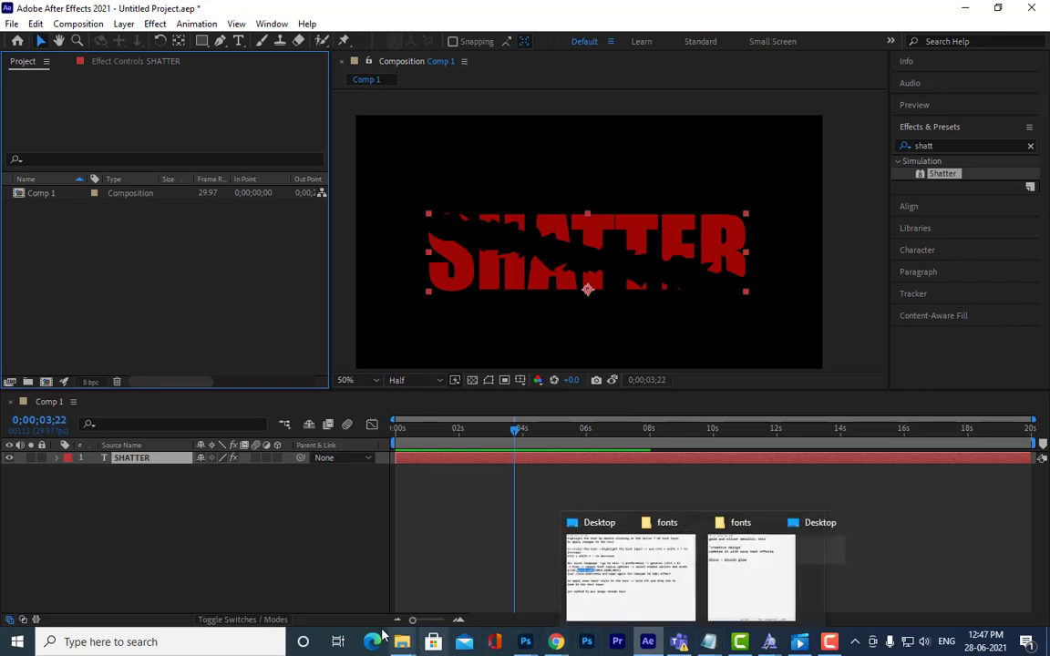
Step: Duplicate the SHATTER text layer and select the original layer beneath the copy
left_click(164, 462)
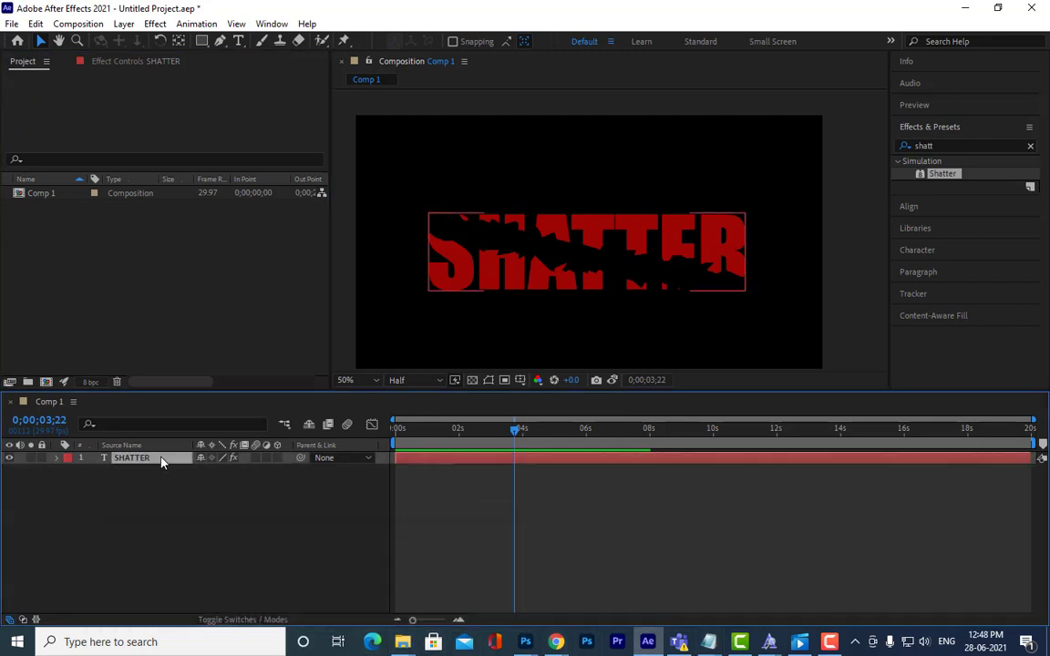
key("ctrl+d")
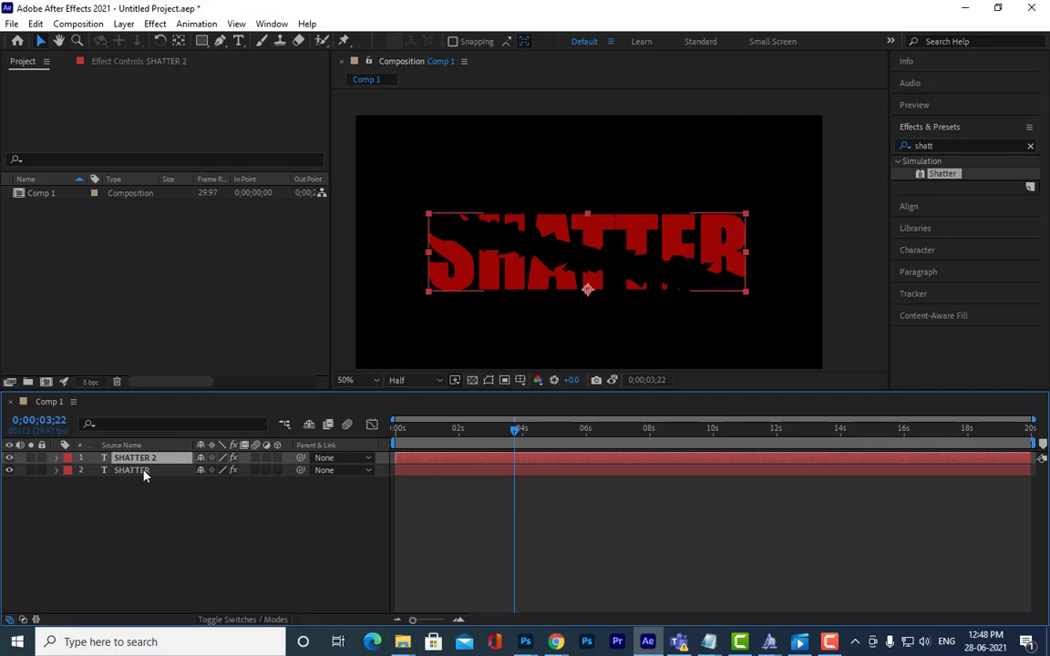
left_click(143, 470)
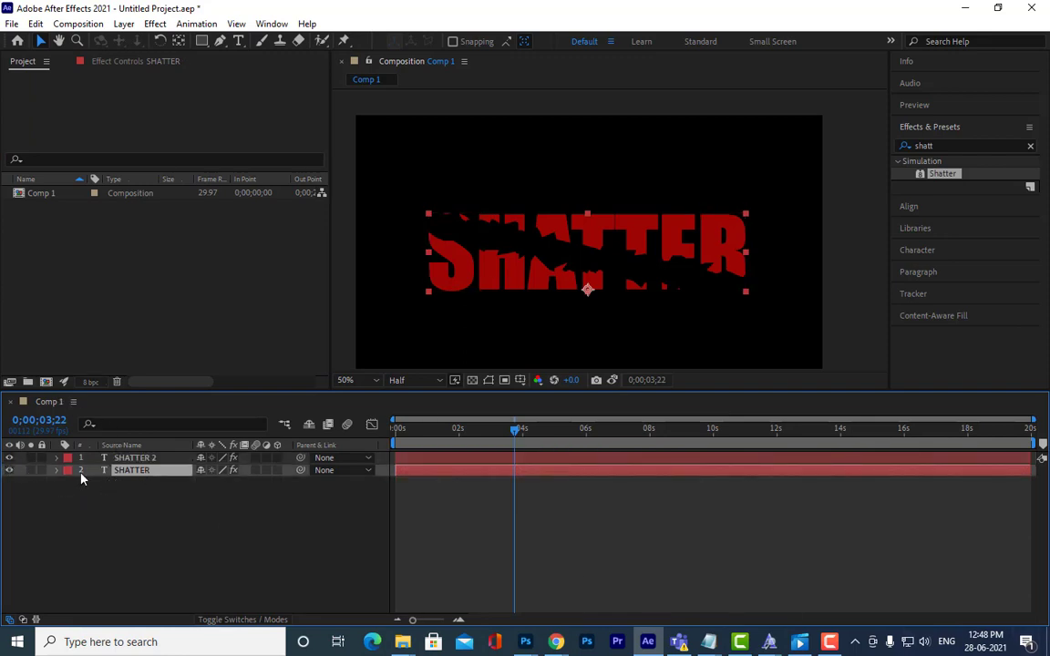
Step: Remove the Shatter effect from the original SHATTER layer and recolour its text bright yellow
key("u")
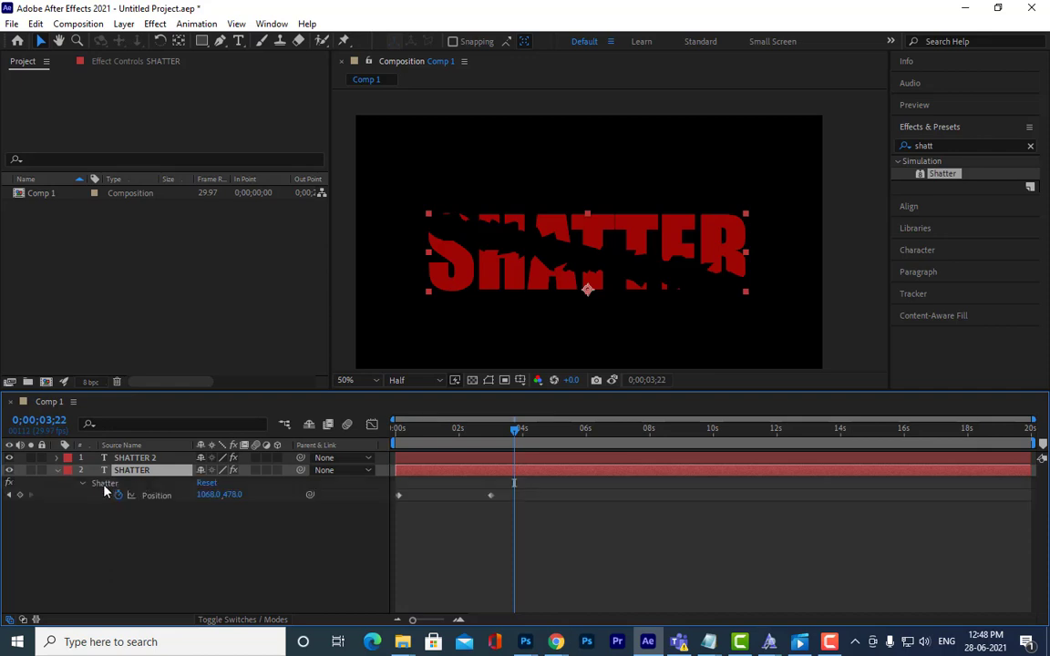
key("Delete")
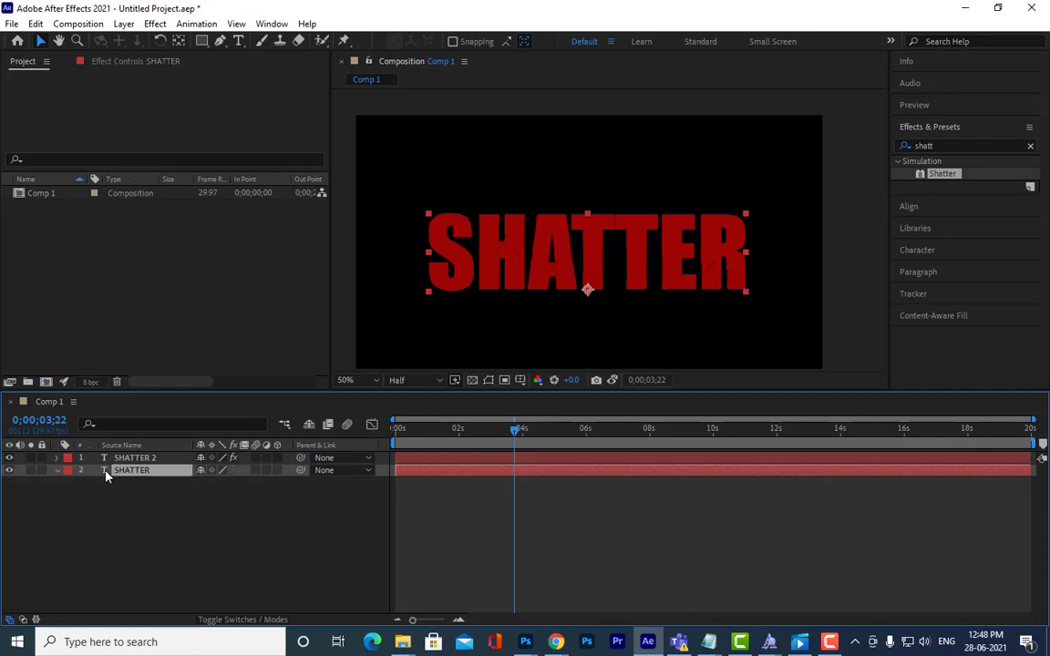
double_click(105, 471)
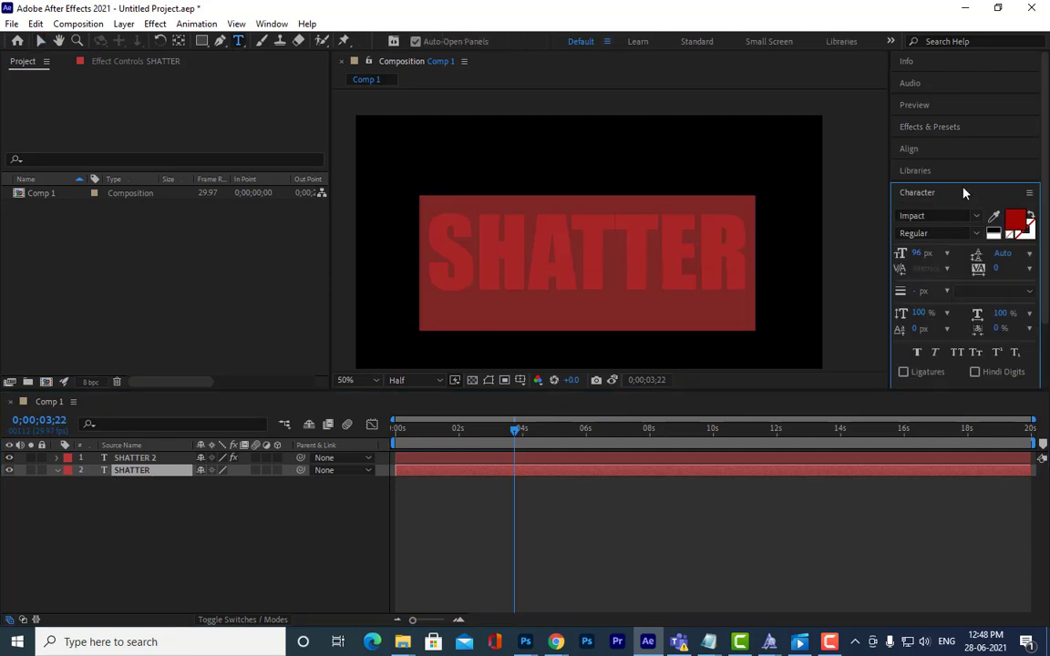
left_click(1018, 226)
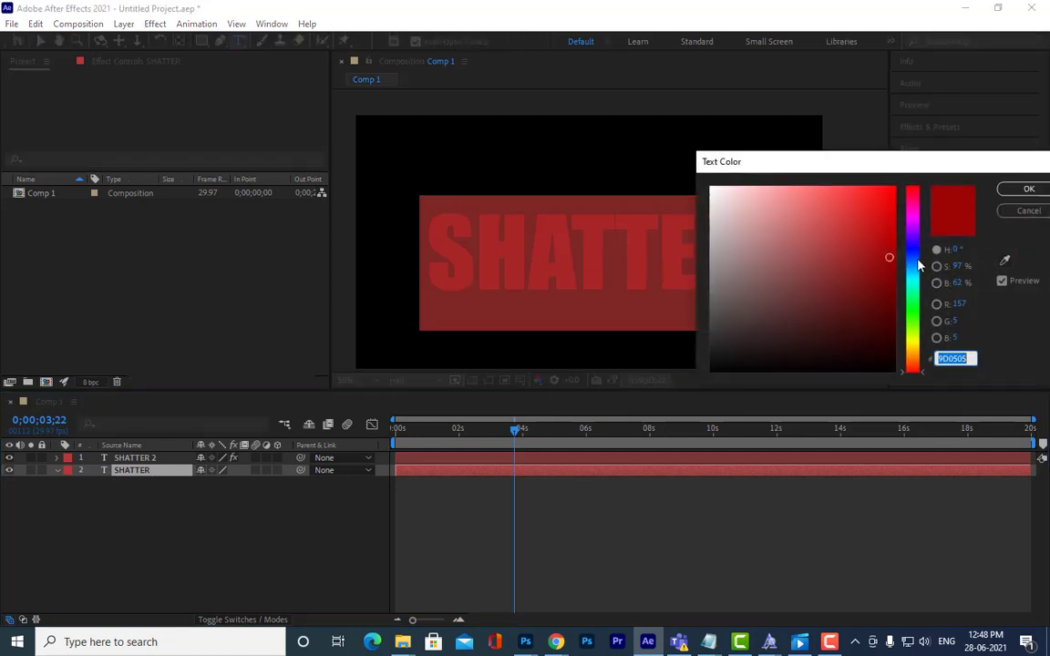
left_click(914, 337)
left_click_drag(885, 199, 898, 185)
left_click(1029, 190)
left_click(237, 534)
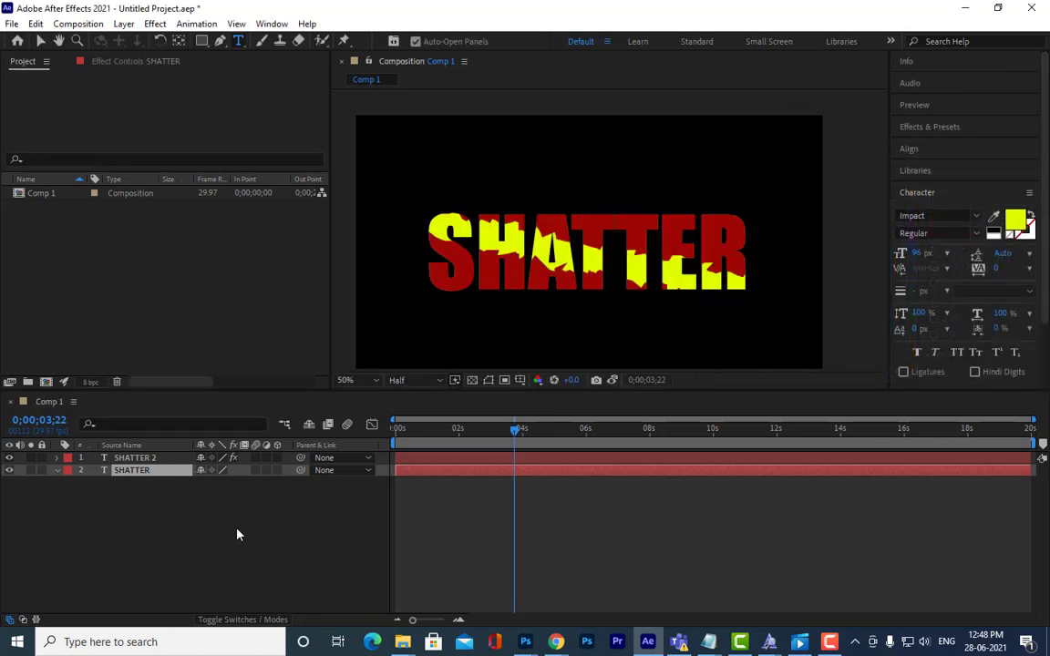
Step: Preview the shatter animation several times from the first frame with the yellow text beneath the red copy
key("Home")
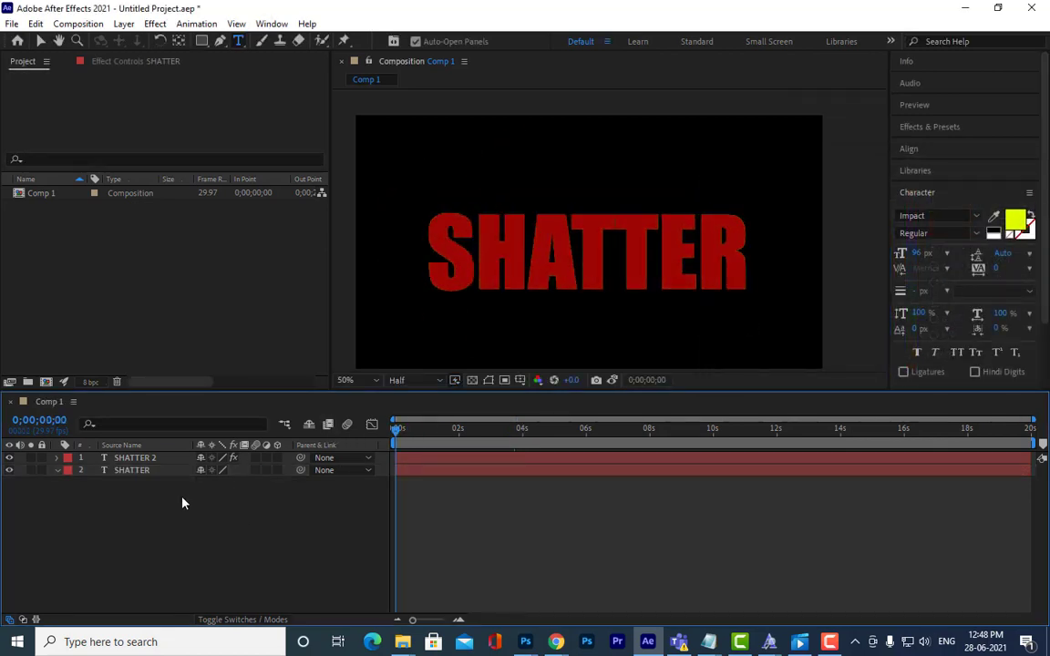
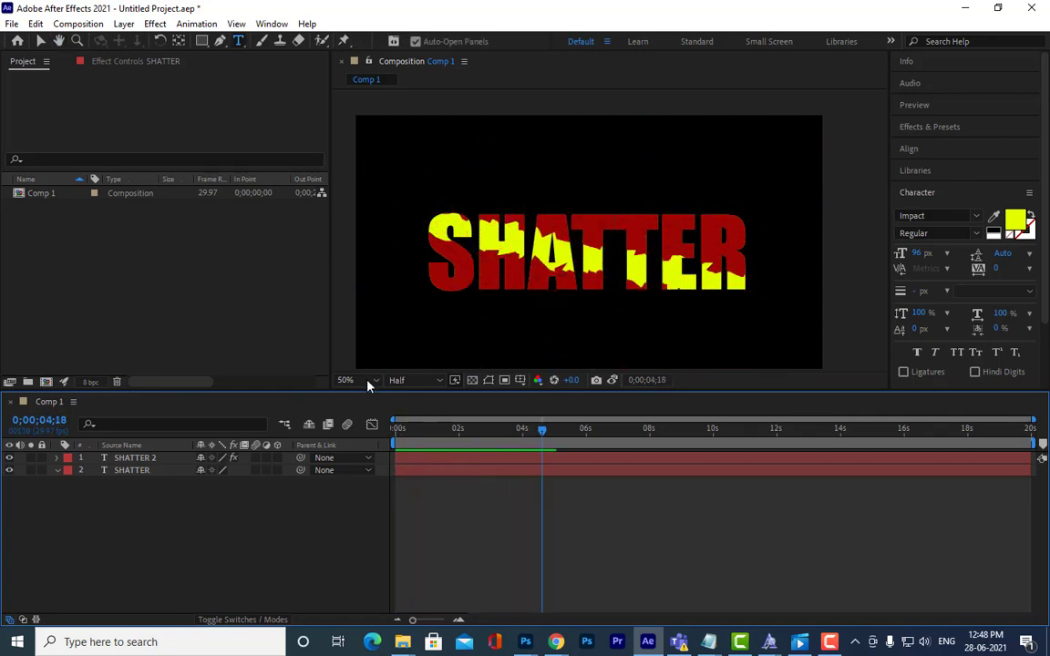
key("space")
key("space")
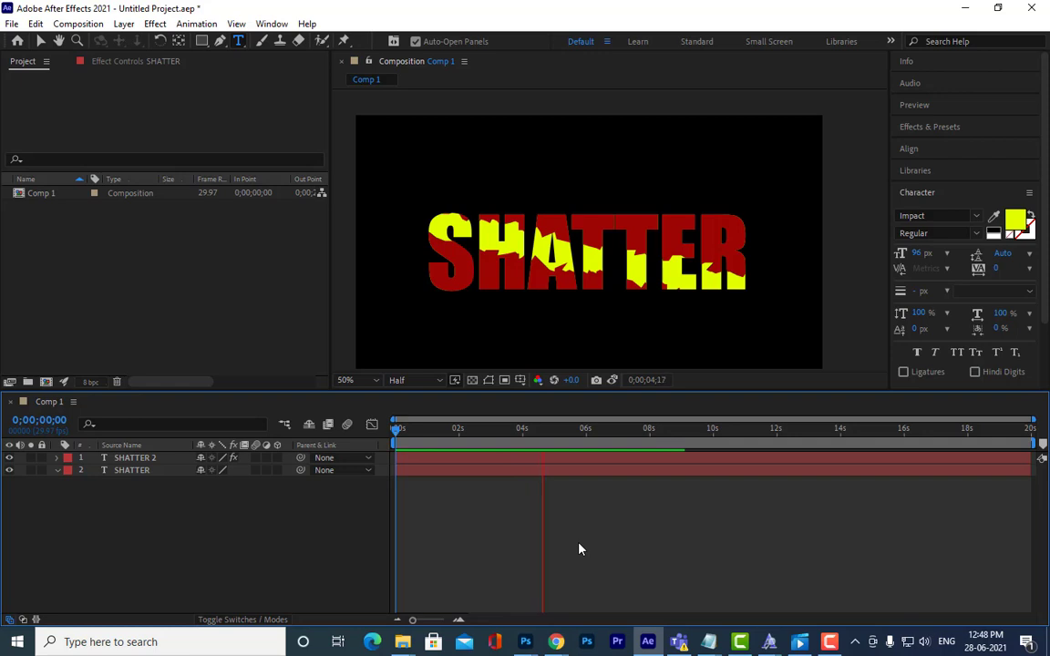
key("space")
left_click_drag(417, 432, 355, 437)
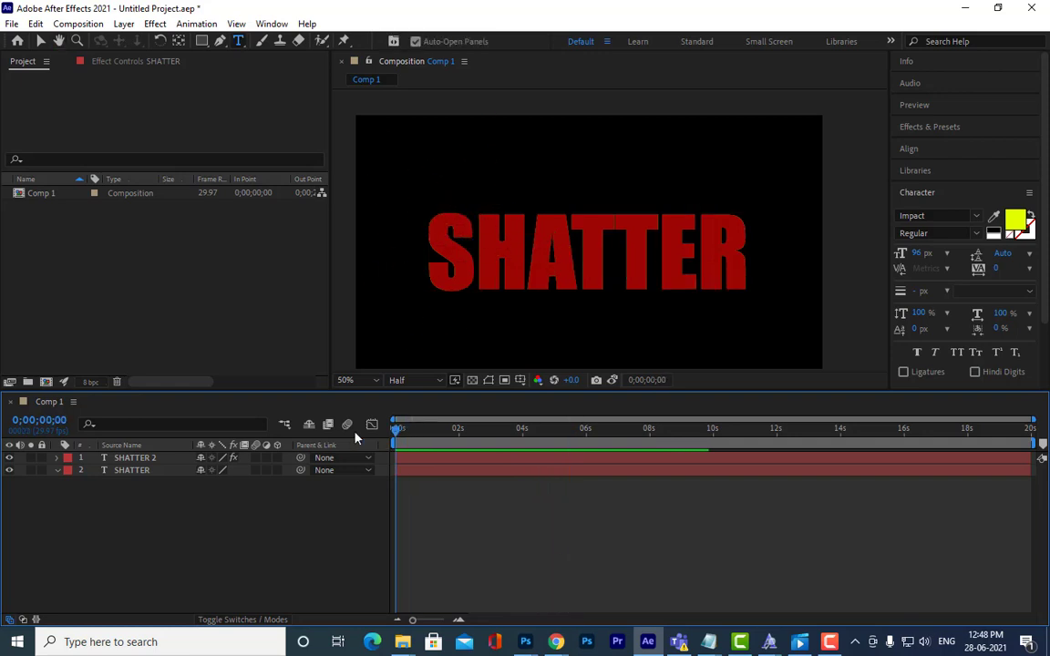
key("space")
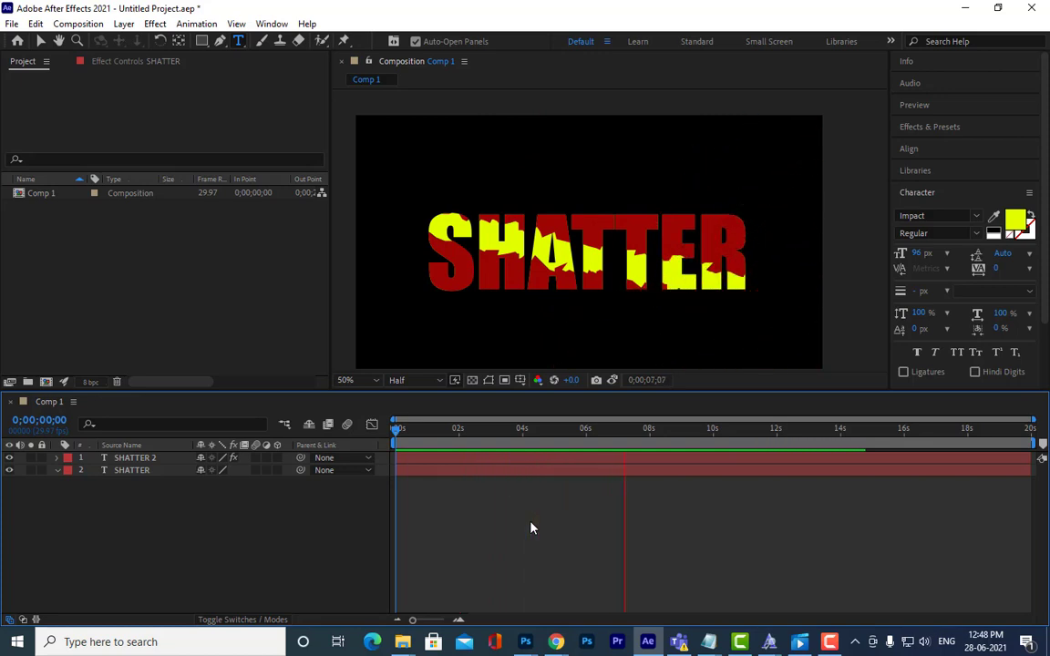
key("space")
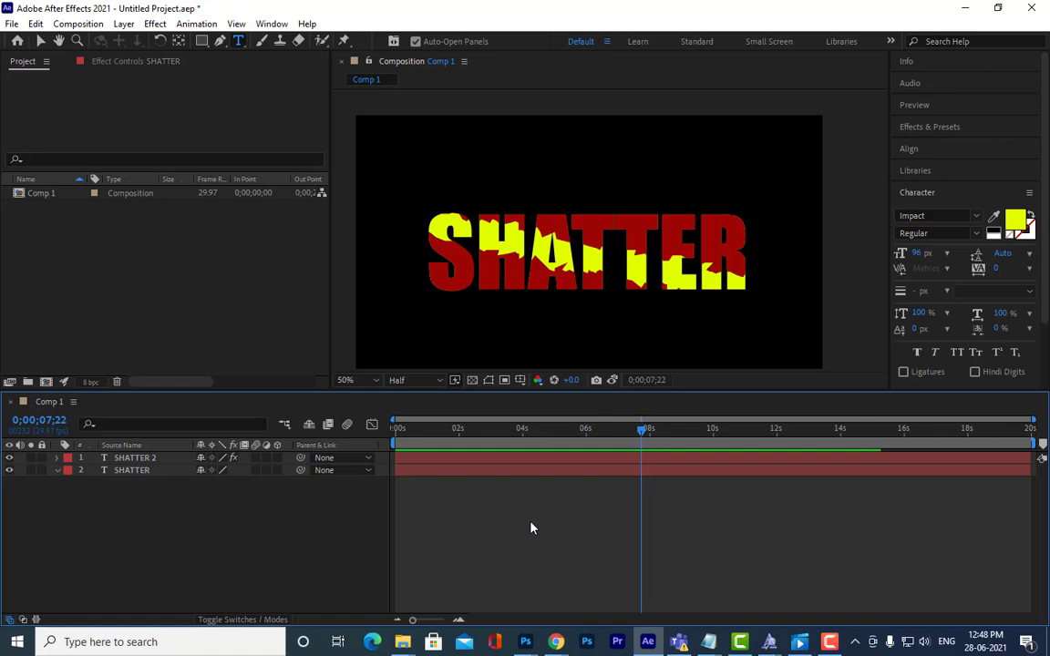
Step: Import the bricks image as footage and place it in Comp 1 beneath both text layers
right_click(152, 300)
mouse_move(178, 374)
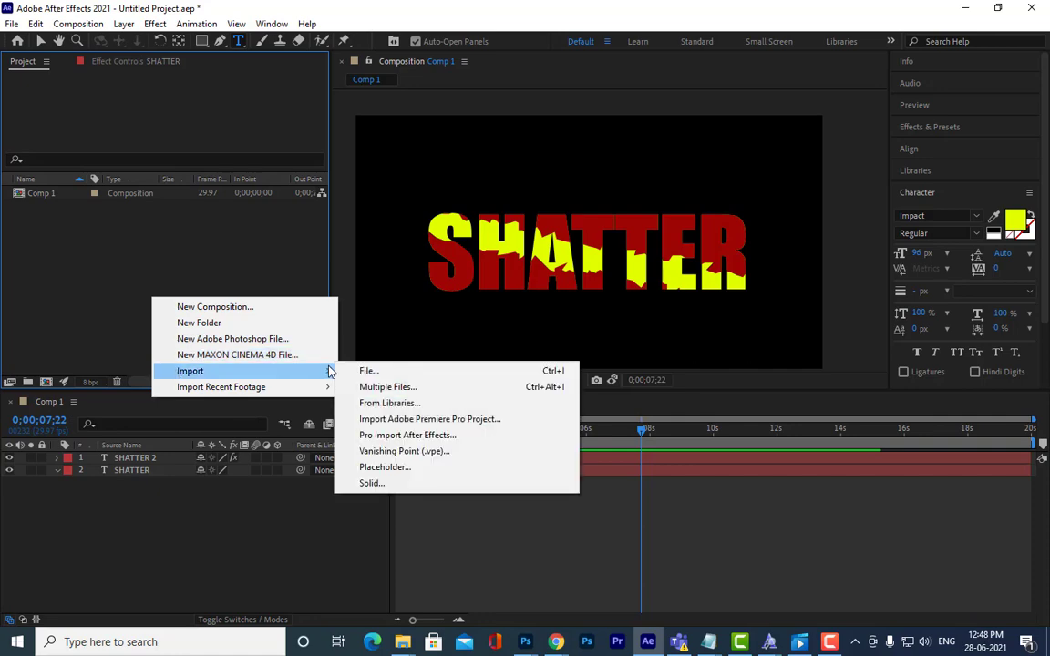
left_click(370, 372)
left_click(451, 187)
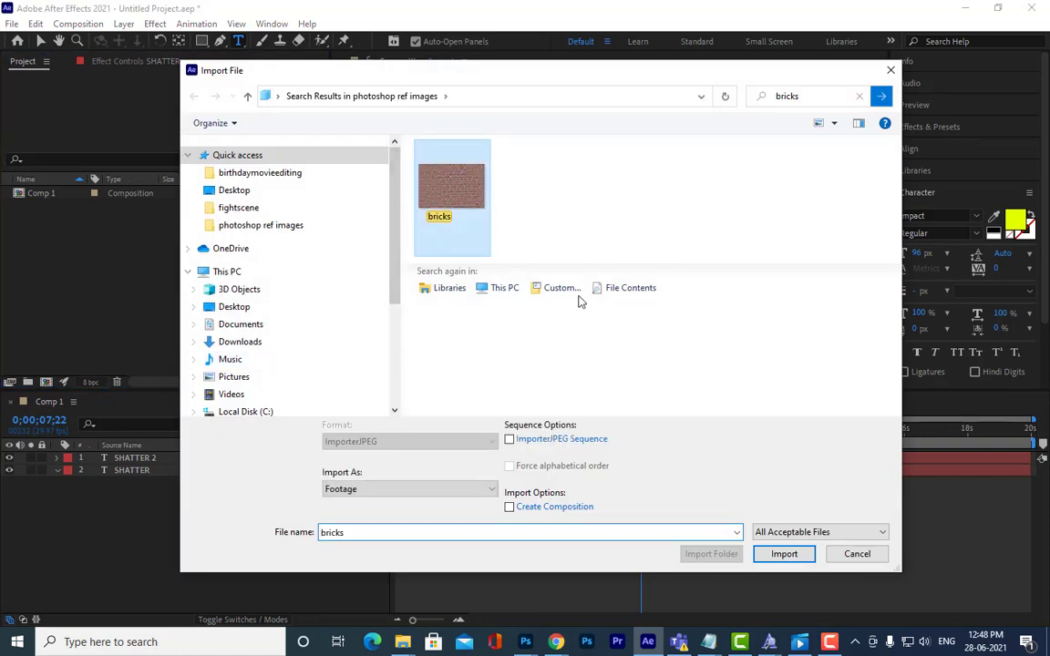
left_click(784, 554)
left_click_drag(56, 201, 129, 507)
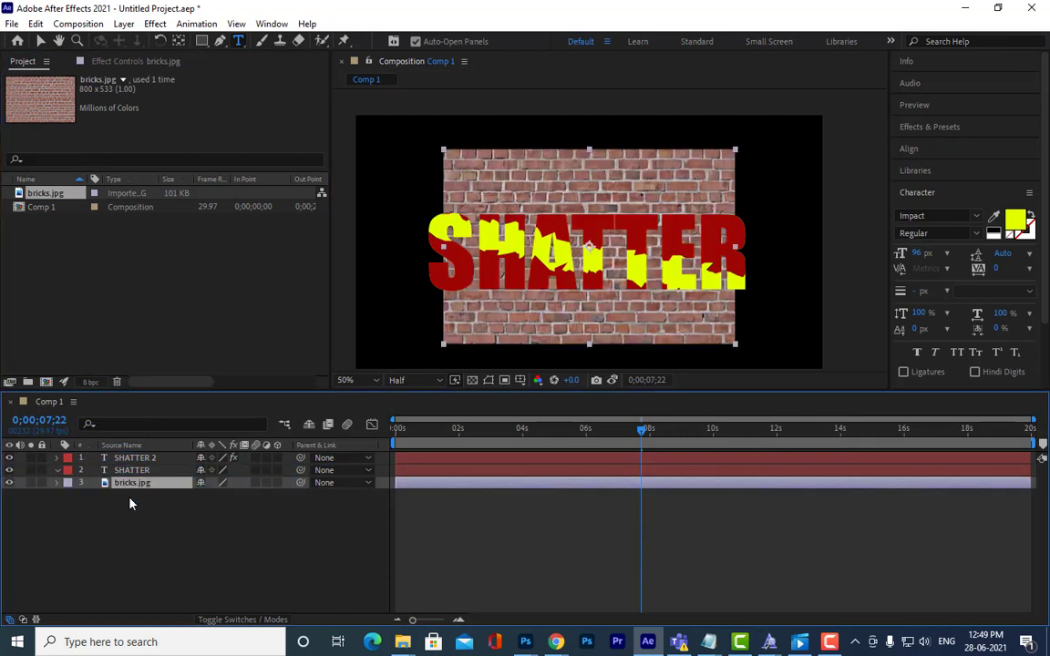
Step: Move the bricks.jpg layer above the original SHATTER layer and pre-compose these two layers
left_click_drag(142, 485, 146, 465)
left_click(149, 486, "shift")
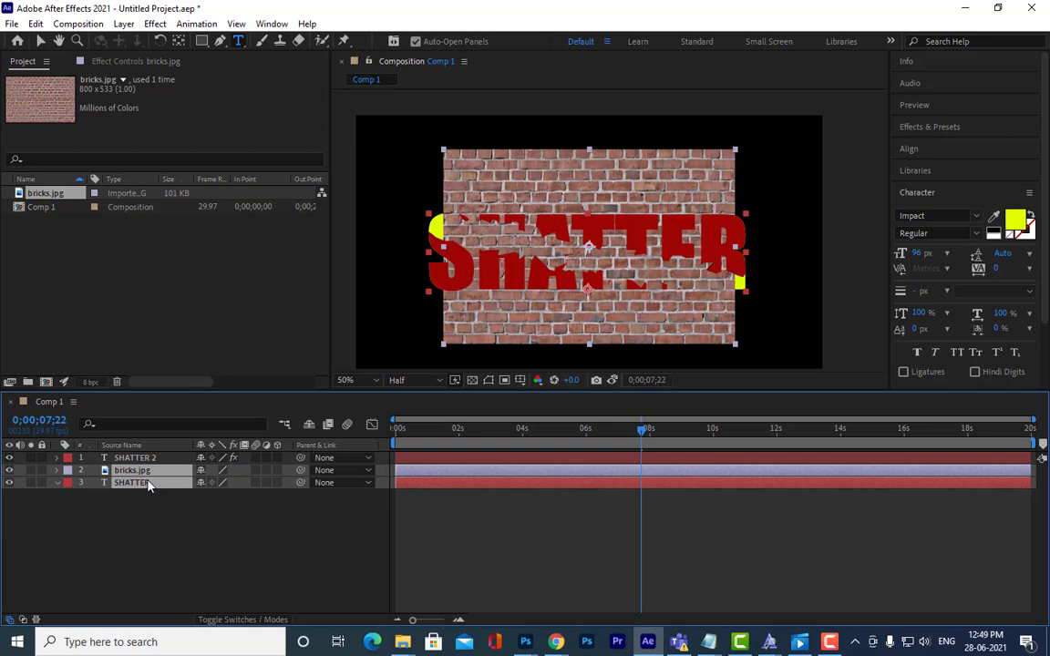
right_click(150, 472)
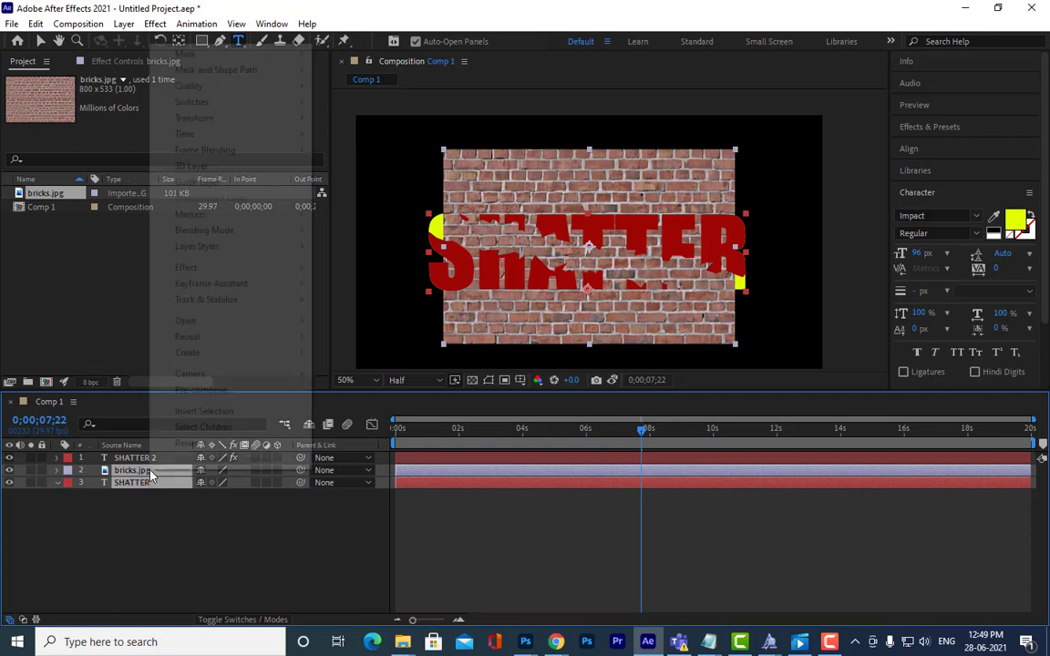
left_click(244, 391)
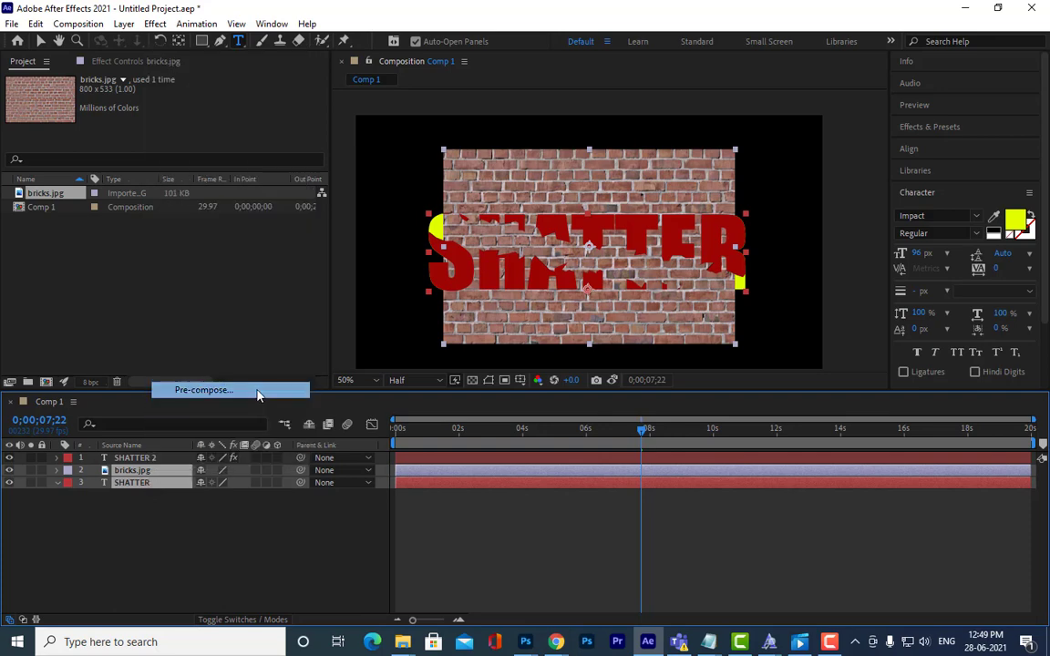
left_click(559, 412)
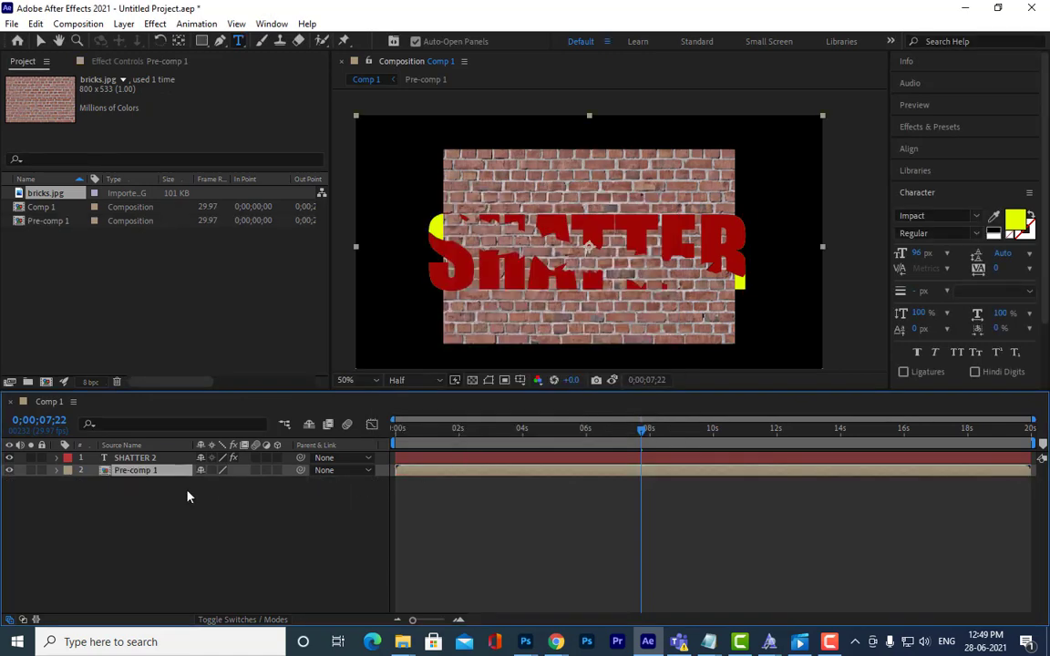
Step: Inside the new pre-composition, scale bricks.jpg to 135% and return to Comp 1
double_click(155, 474)
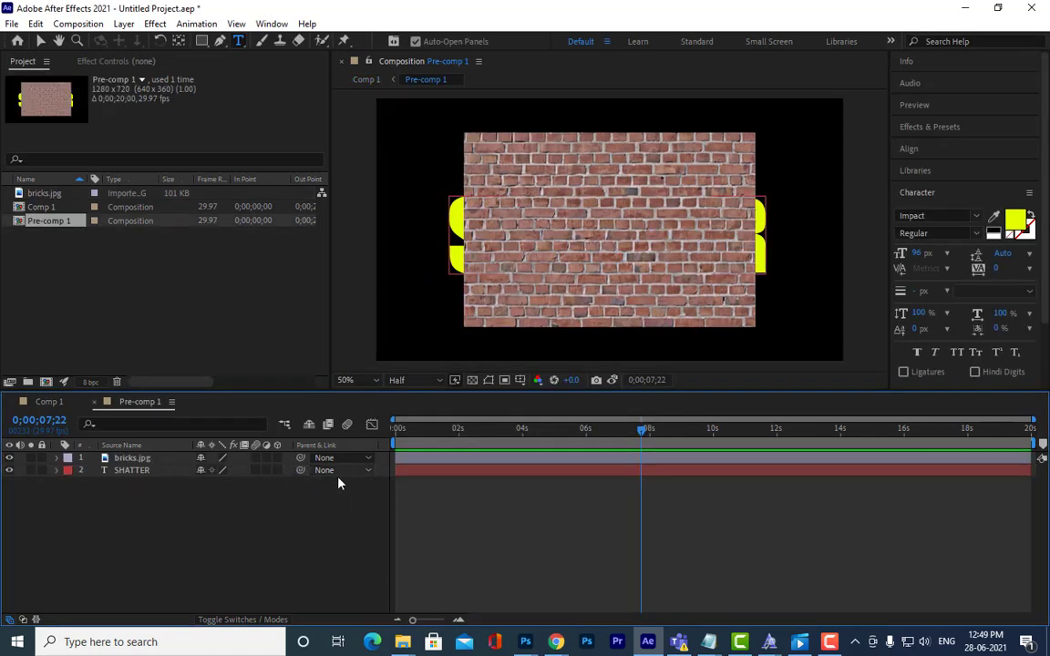
left_click(143, 458)
key("s")
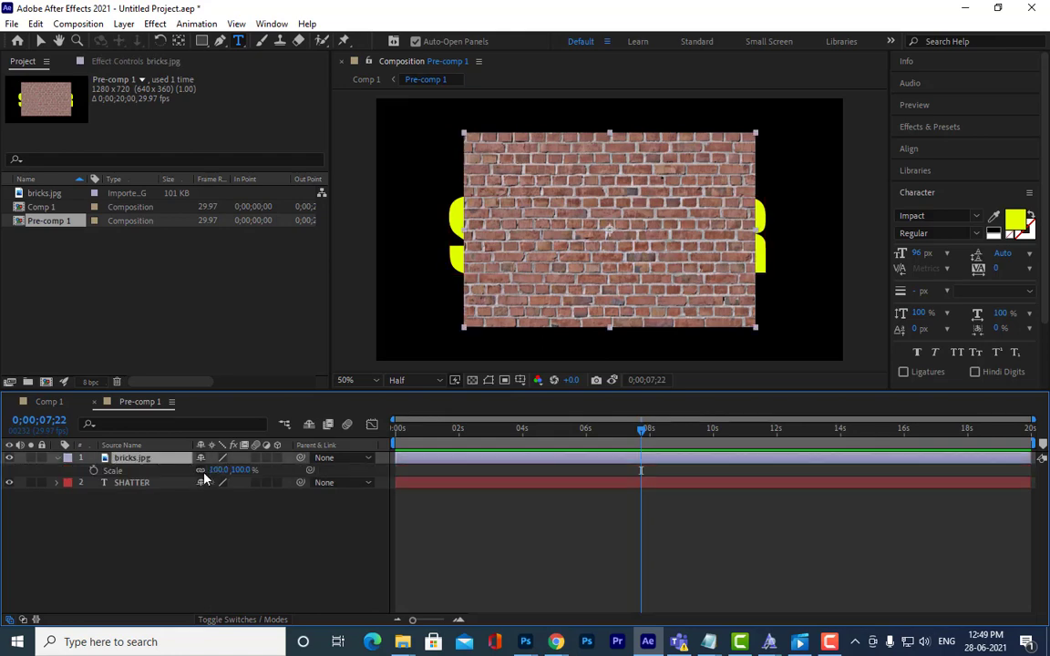
left_click_drag(240, 472, 271, 472)
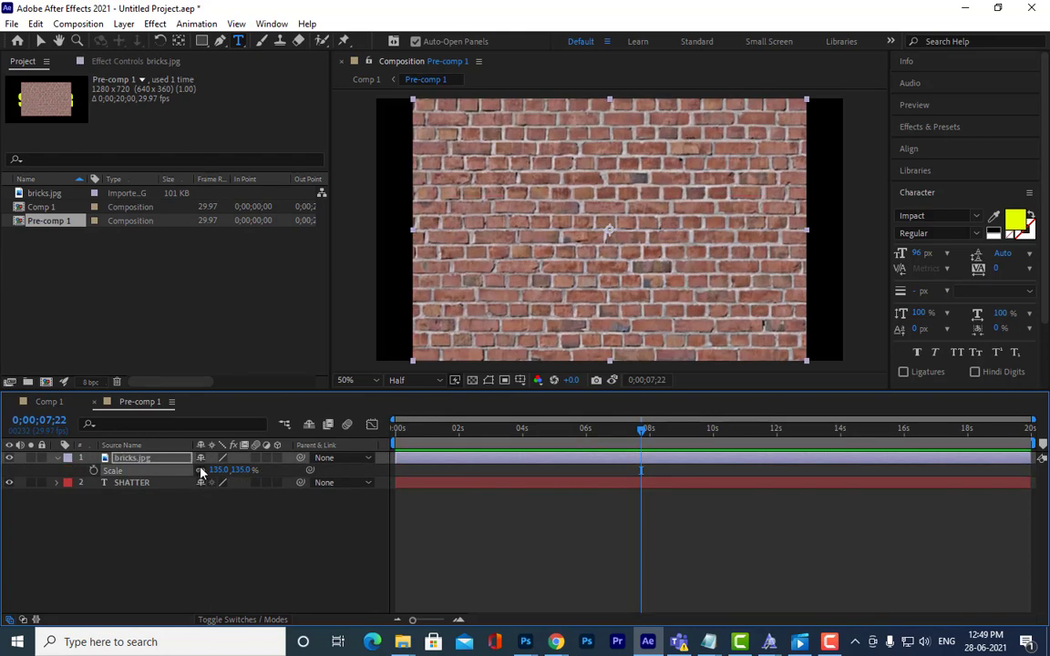
left_click(50, 402)
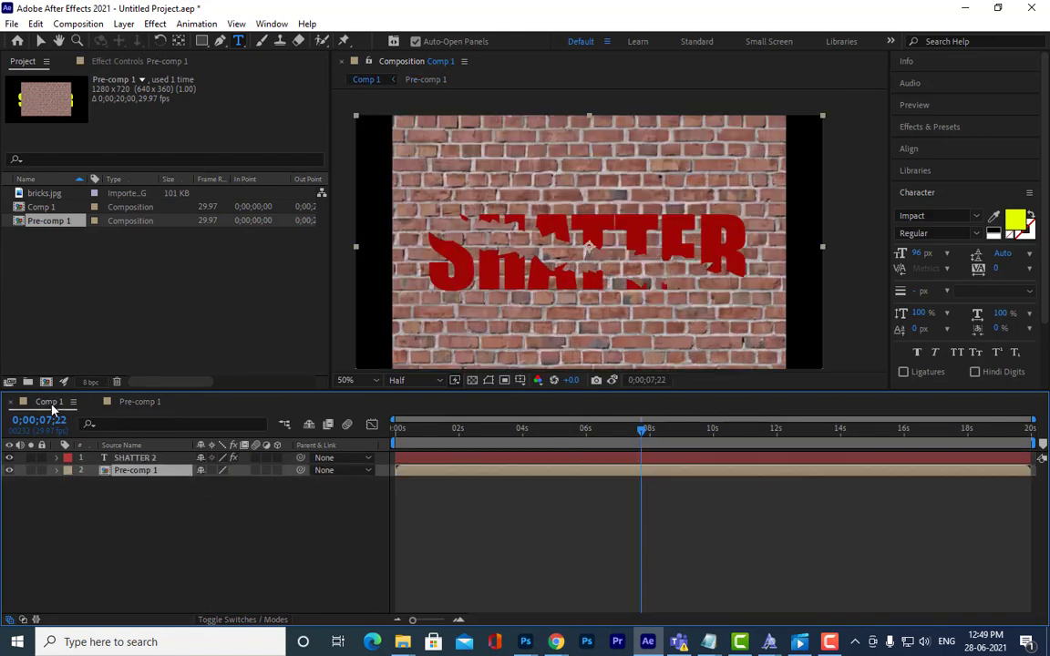
Step: Undo the bricks scaling, the pre-composition and the placement of bricks.jpg in Comp 1
left_click(136, 515)
left_click(128, 477)
key("ctrl+z")
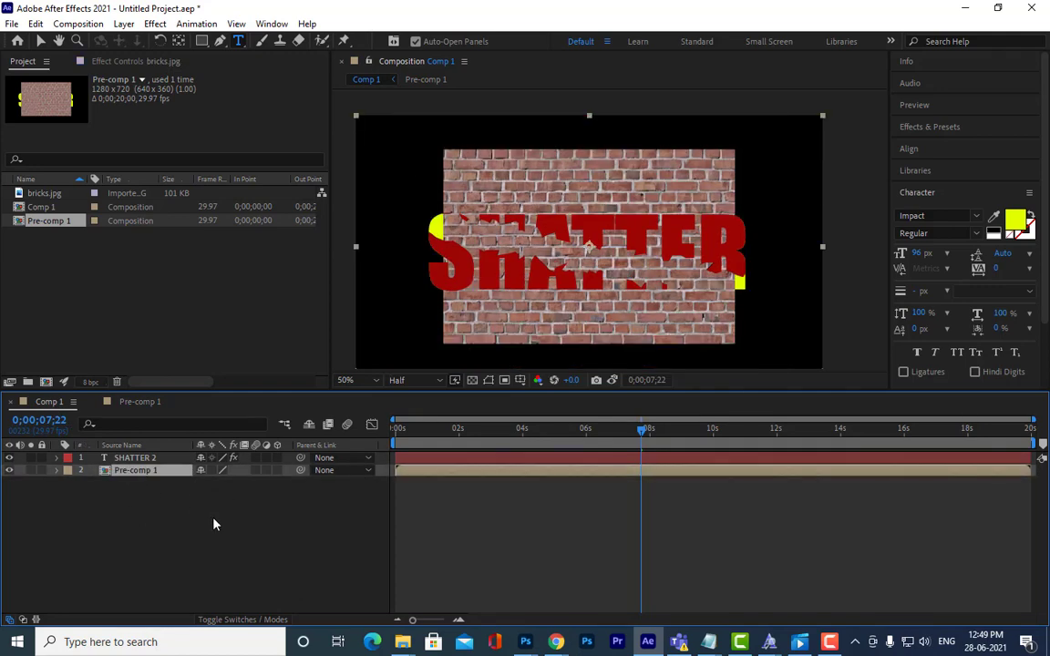
key("Delete")
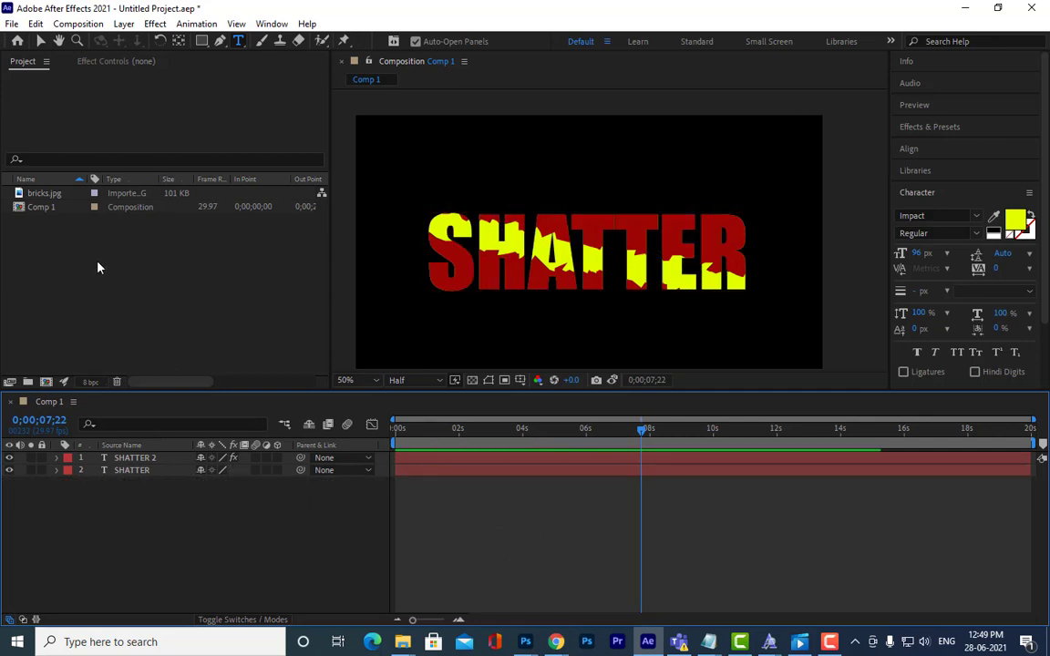
Step: Place bricks.jpg in Comp 1 beneath both text layers and scale it to 162%
left_click_drag(40, 193, 143, 502)
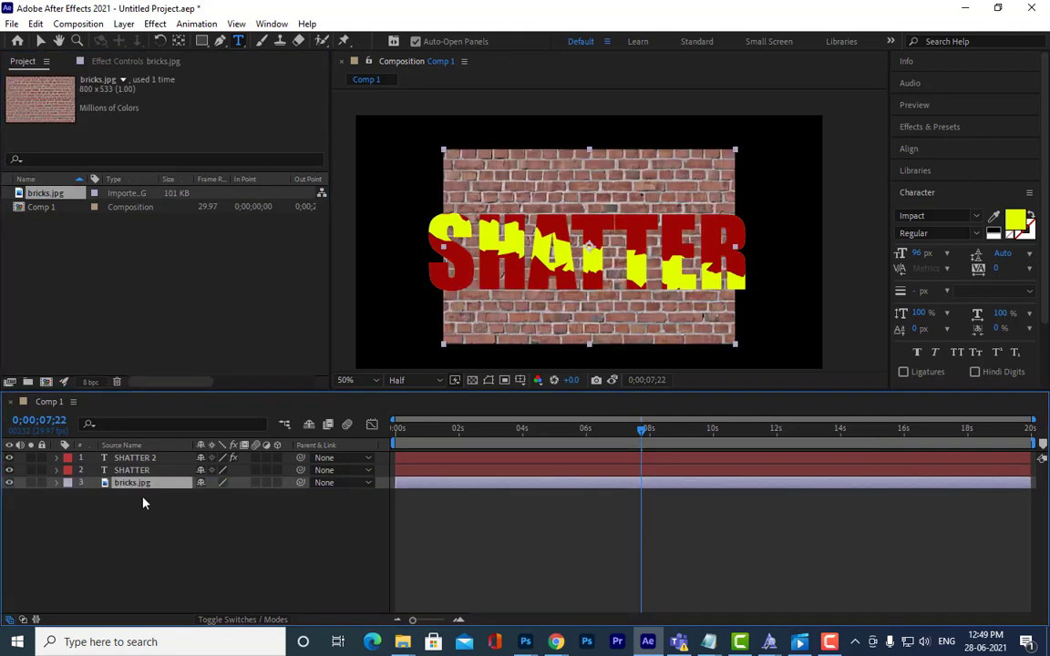
key("s")
left_click_drag(241, 495, 286, 502)
Step: Pre-compose the original SHATTER layer with the bricks.jpg layer beneath it, and undo this along with the bricks scaling
left_click(144, 470)
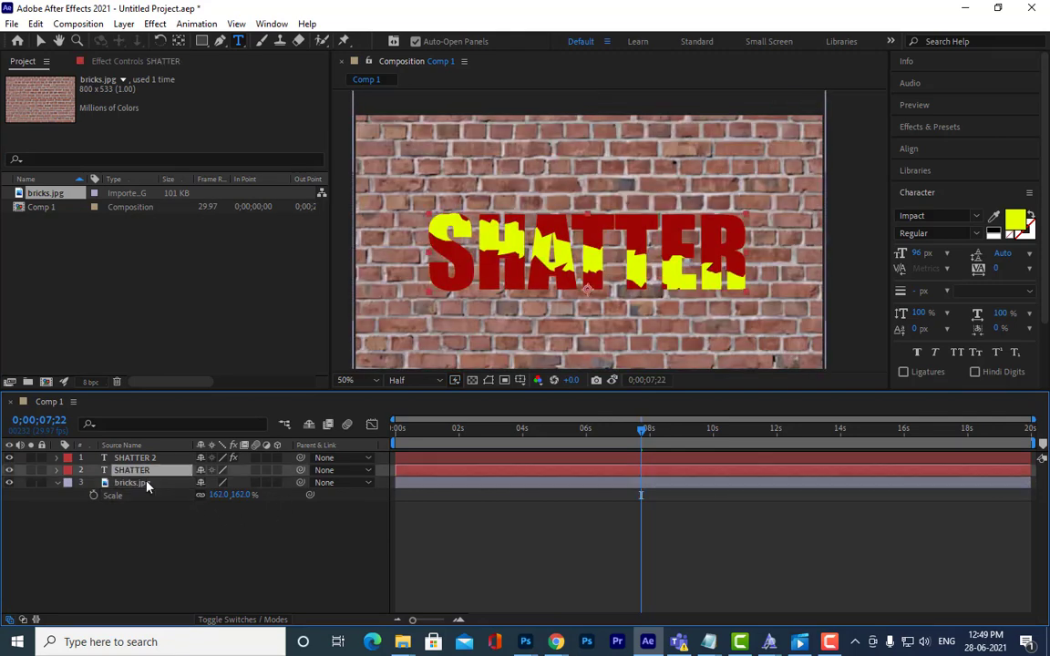
right_click(144, 470)
left_click(200, 400)
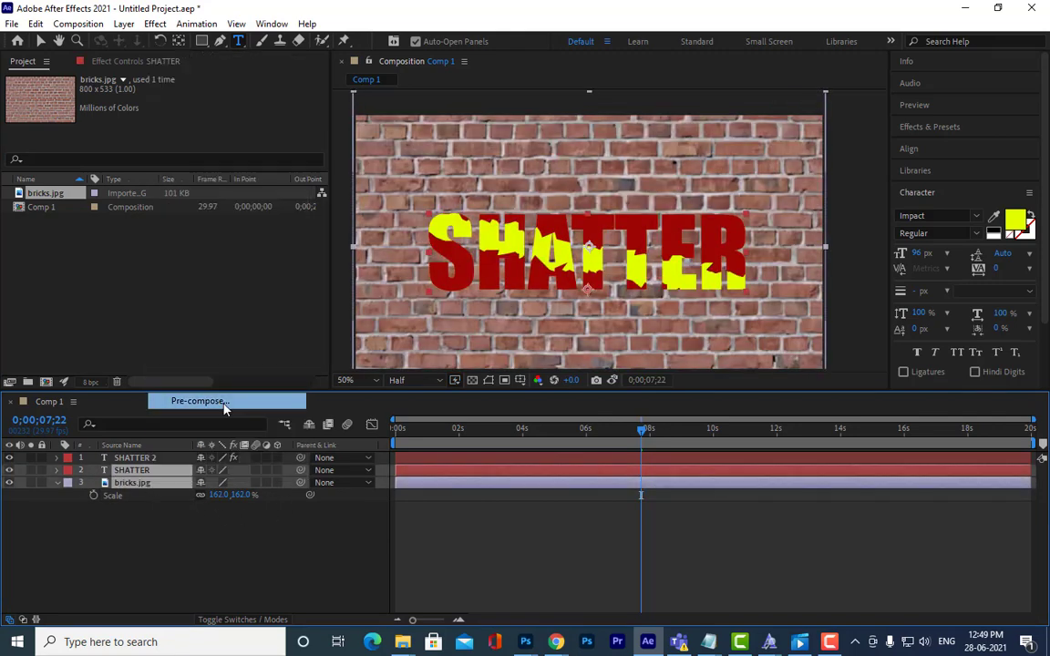
left_click(561, 415)
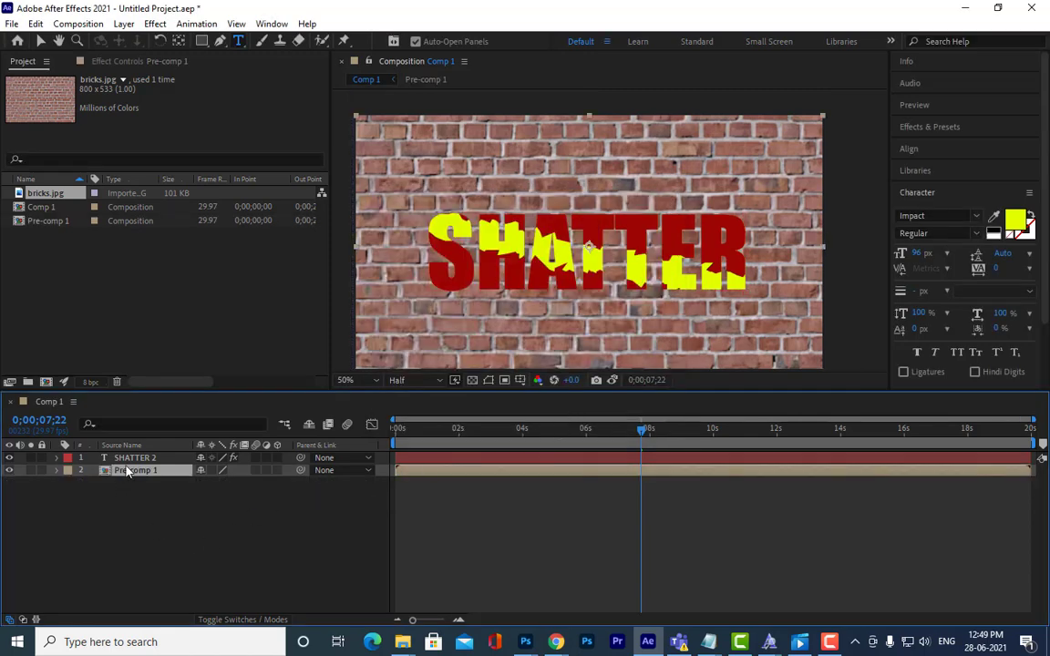
key("ctrl+z")
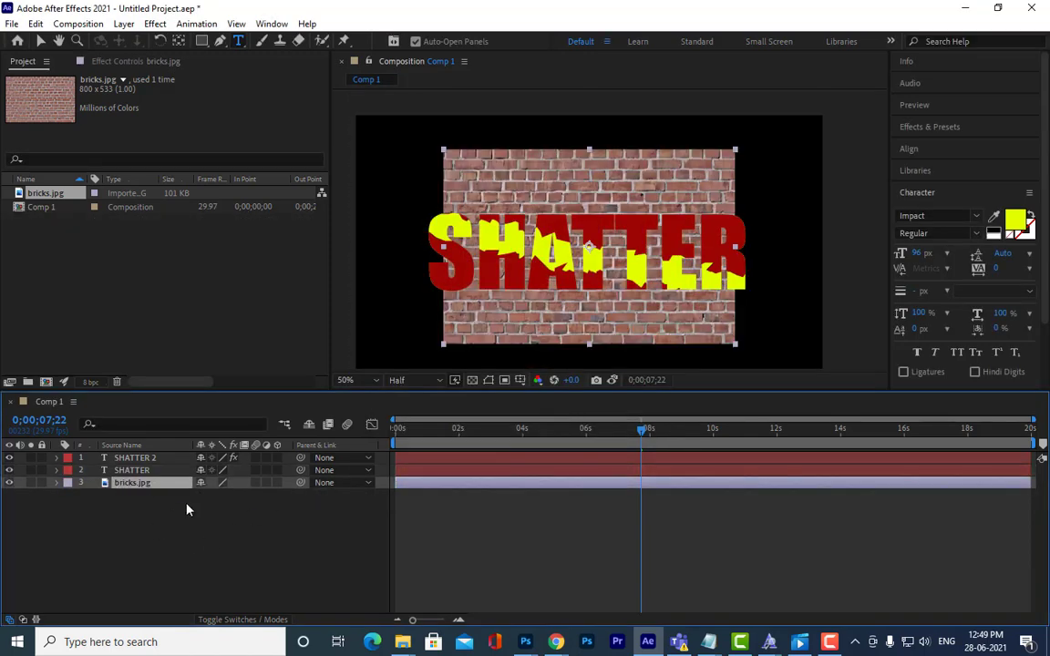
Step: Move bricks.jpg between the two text layers and scale it together with the original SHATTER layer, to 124% and 295%
key("ctrl+Up")
left_click(139, 486)
left_click_drag(138, 486, 139, 473)
left_click(135, 486)
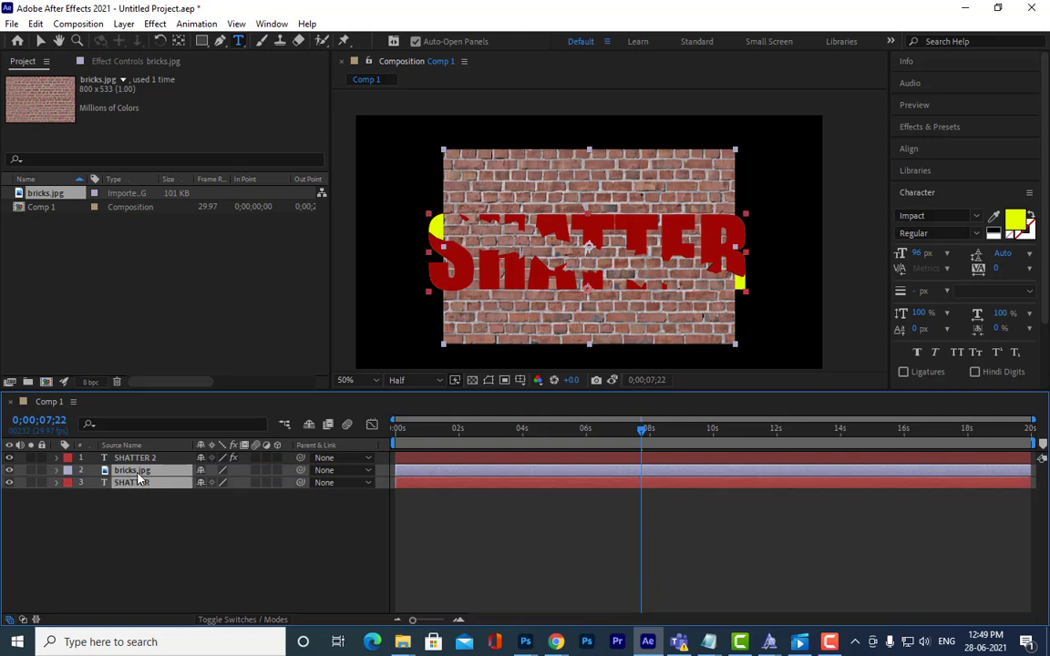
key("s")
left_click_drag(219, 482, 245, 482)
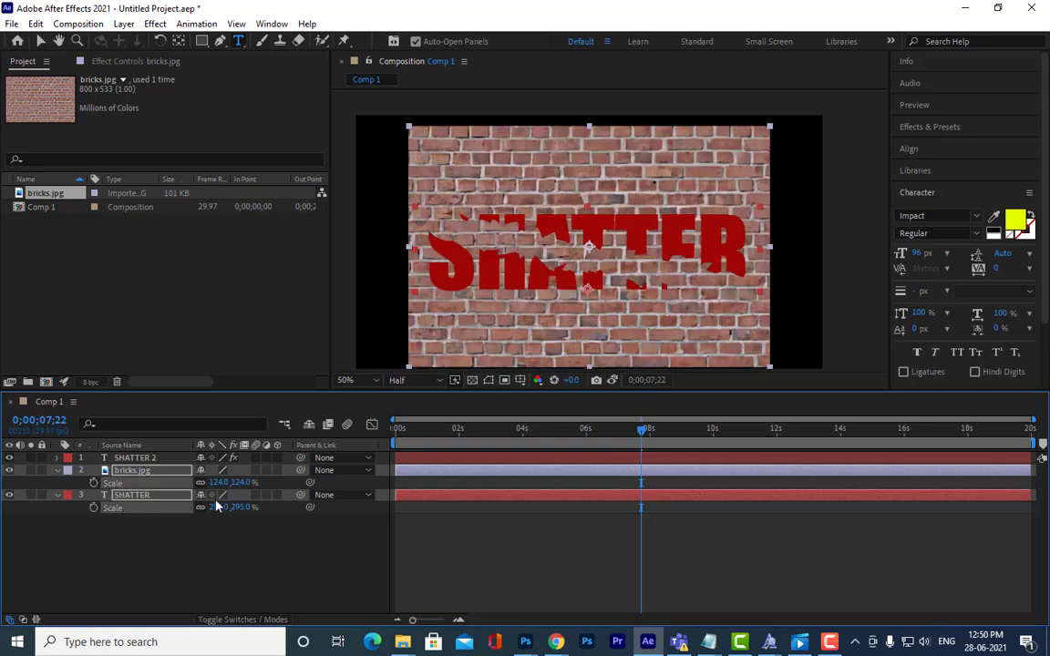
left_click(181, 546)
Step: Pre-compose the bricks.jpg and original SHATTER layers, moving all attributes into the new composition
left_click(139, 472)
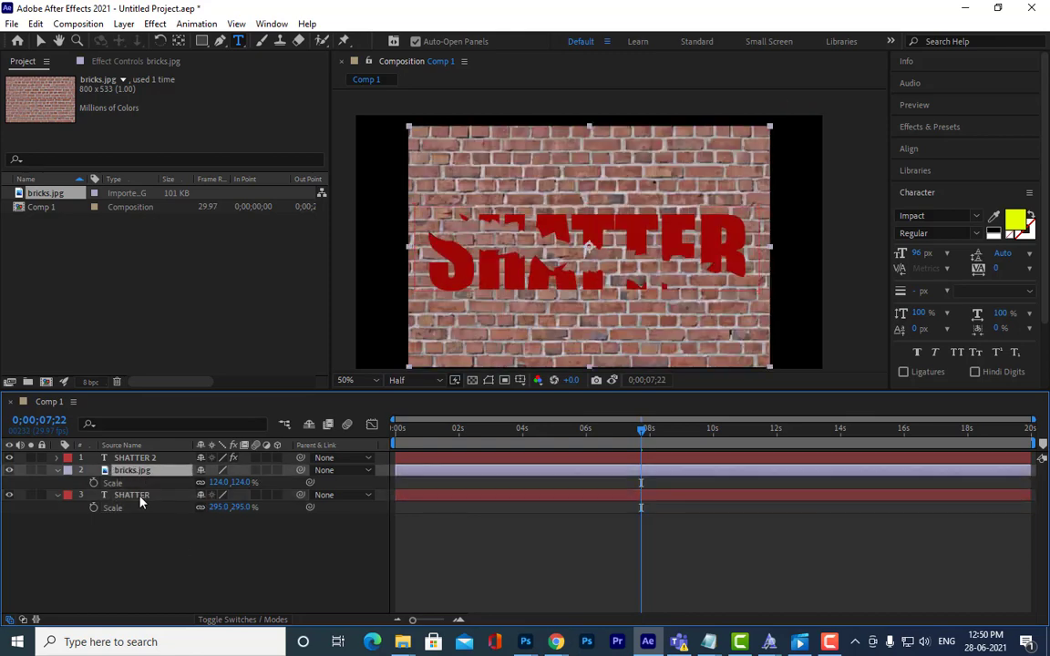
left_click(132, 494, "shift")
right_click(139, 500)
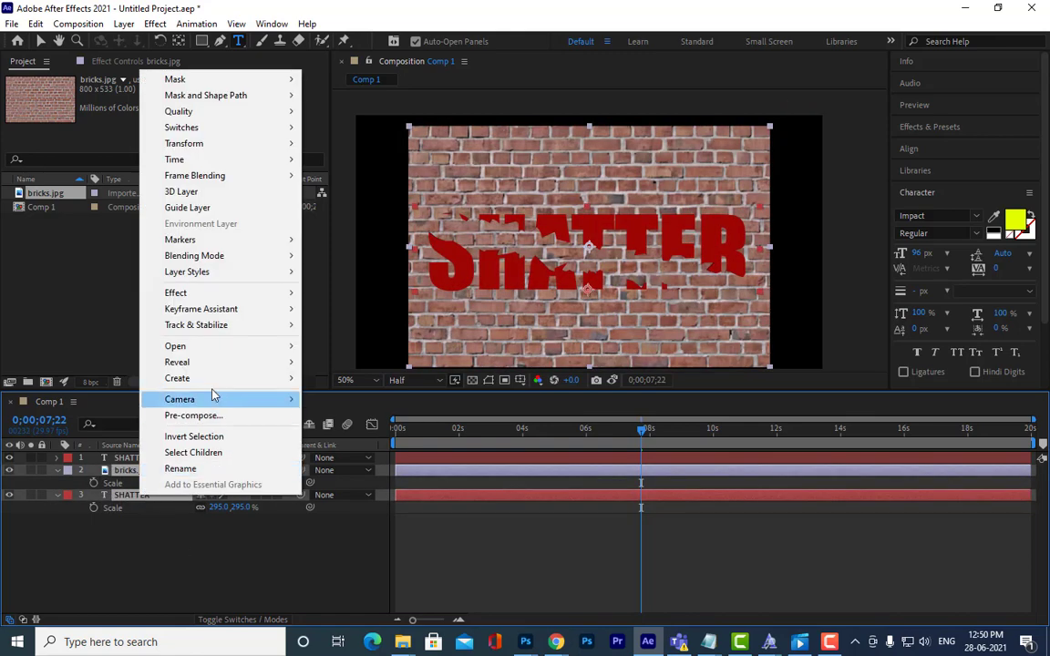
left_click(194, 416)
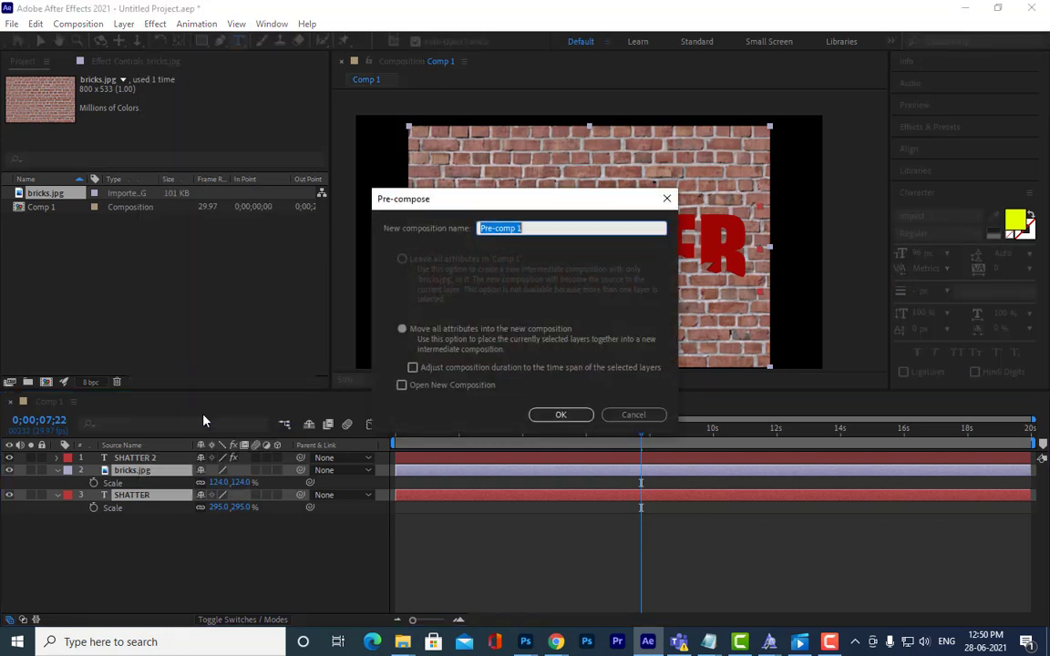
left_click(553, 417)
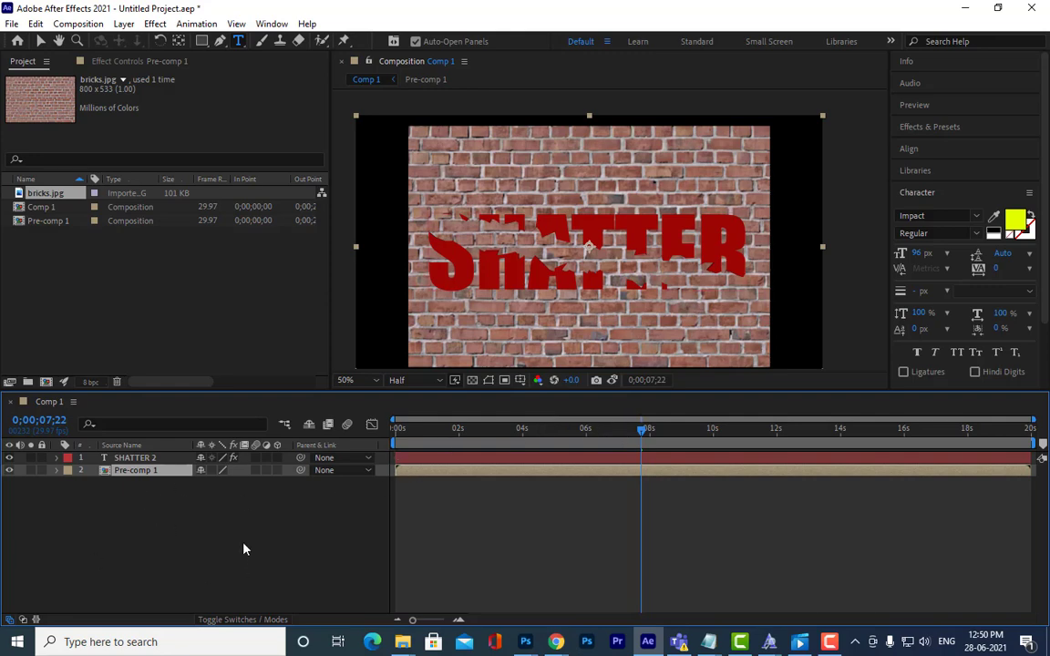
Step: Undo the pre-composition and the preceding layer changes, and delete bricks.jpg from Comp 1
key("ctrl+z")
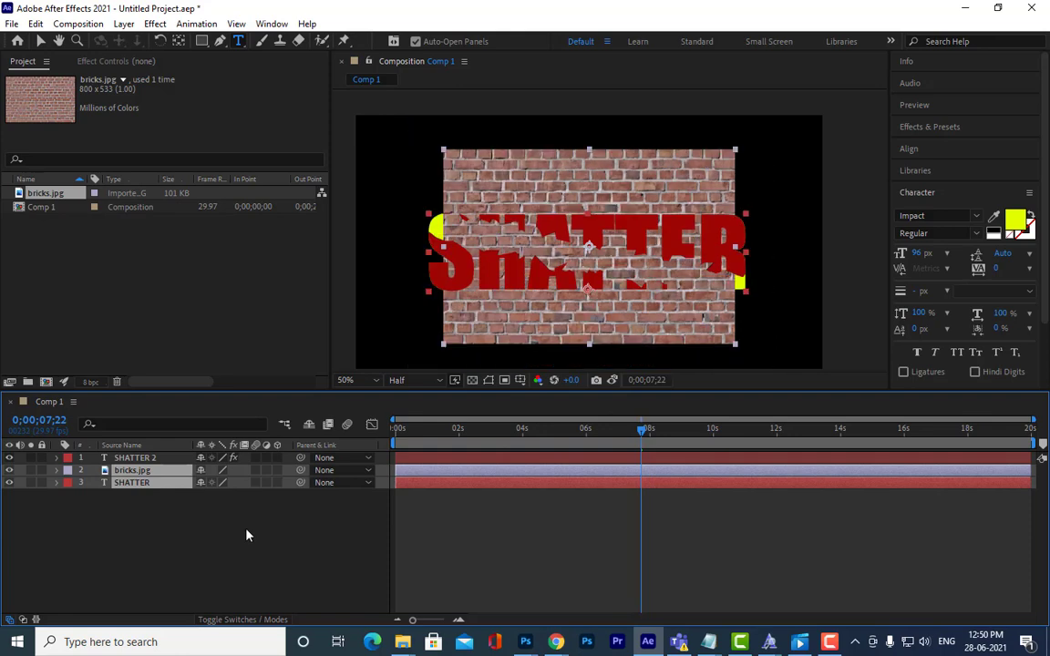
key("ctrl+z")
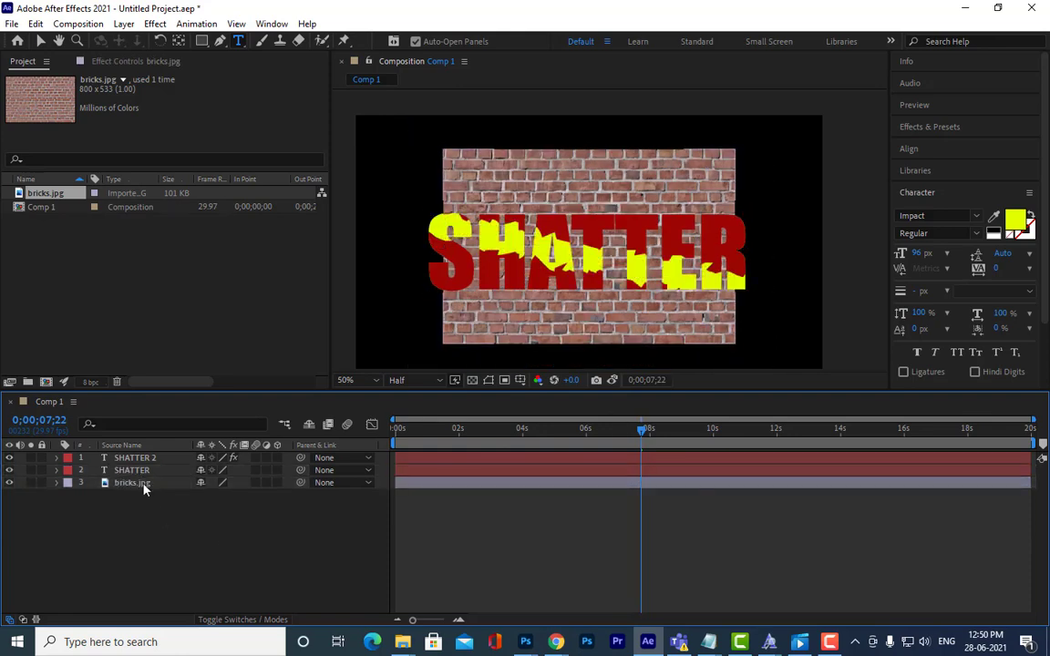
left_click(137, 483)
key("Delete")
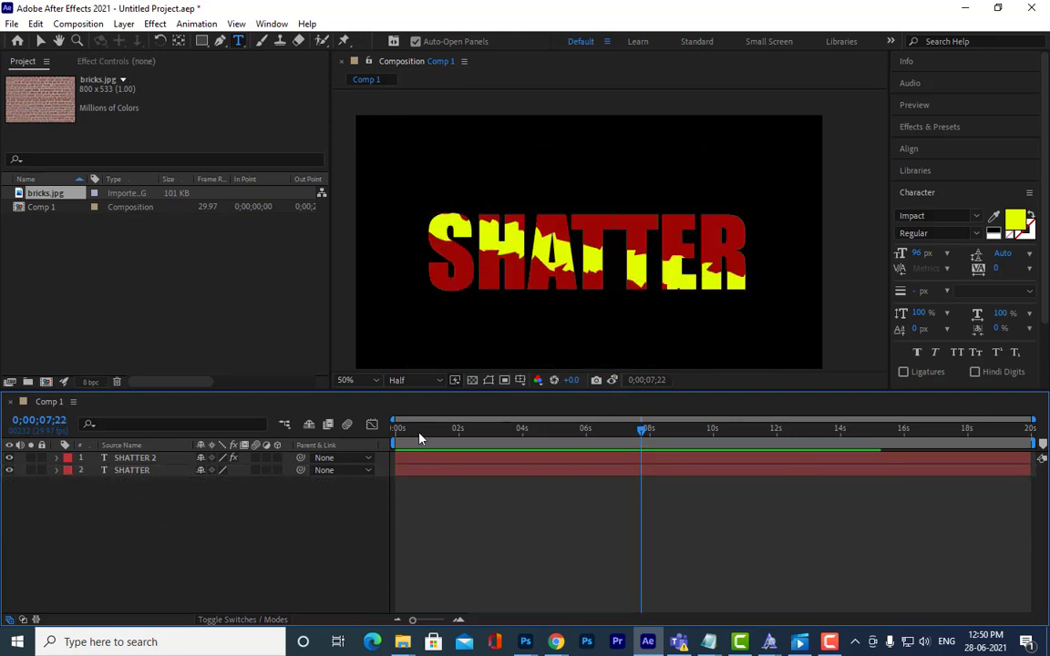
Step: Preview the shatter animation from the start of Comp 1 without the brick texture
left_click_drag(419, 438, 374, 435)
key("space")
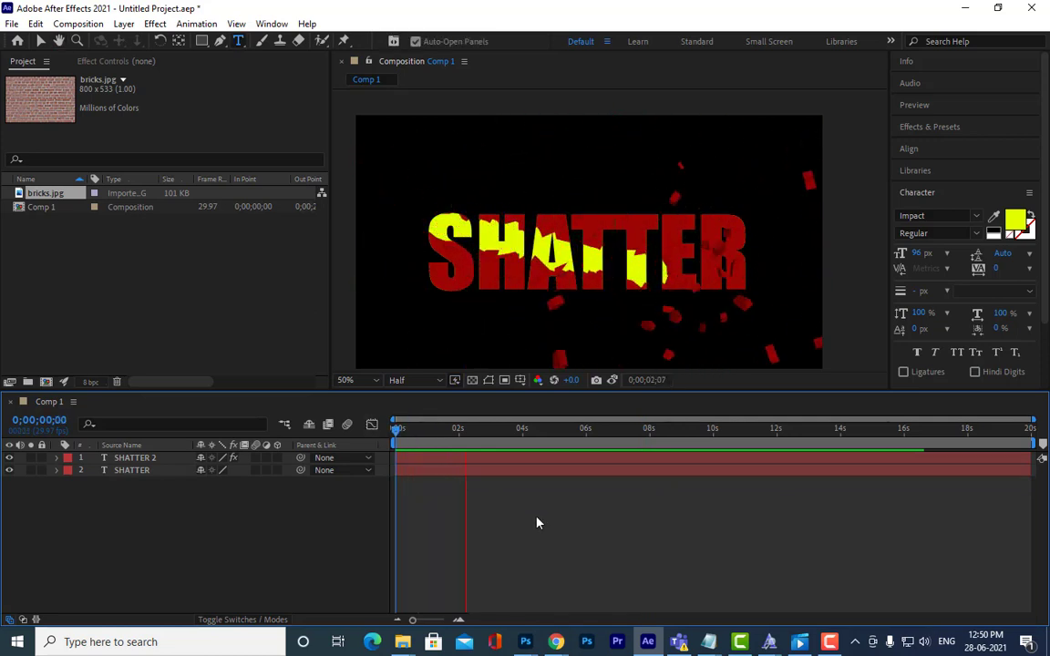
key("space")
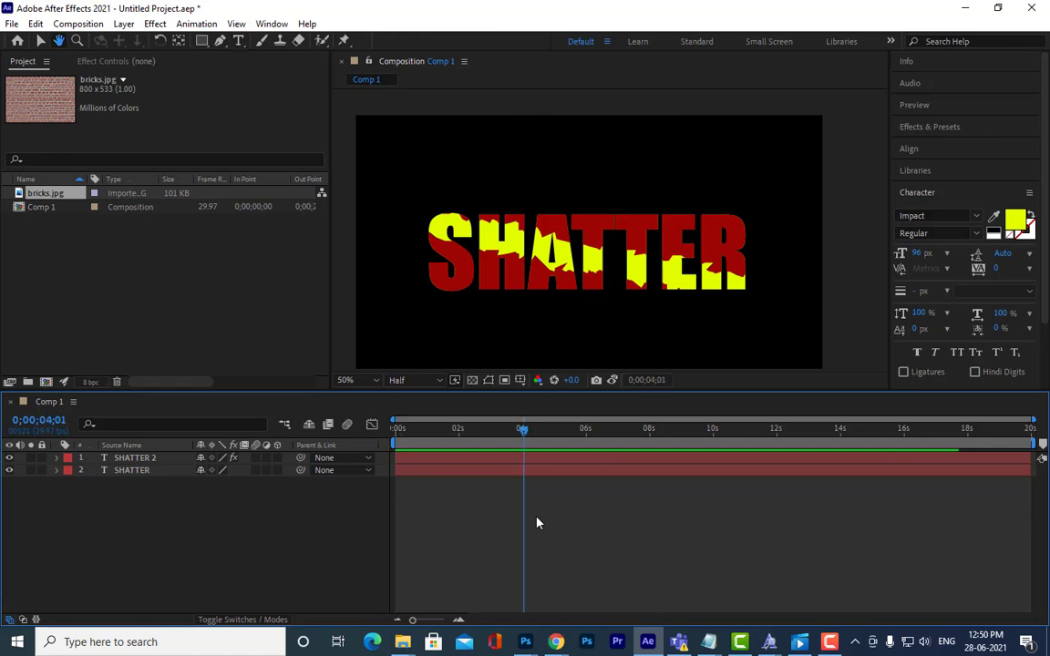
Step: Examine the thickness of the flying red fragments up close at 0;00;01;01
scroll(639, 228, "up", 2)
scroll(639, 229, "down", 2)
scroll(638, 229, "up", 1)
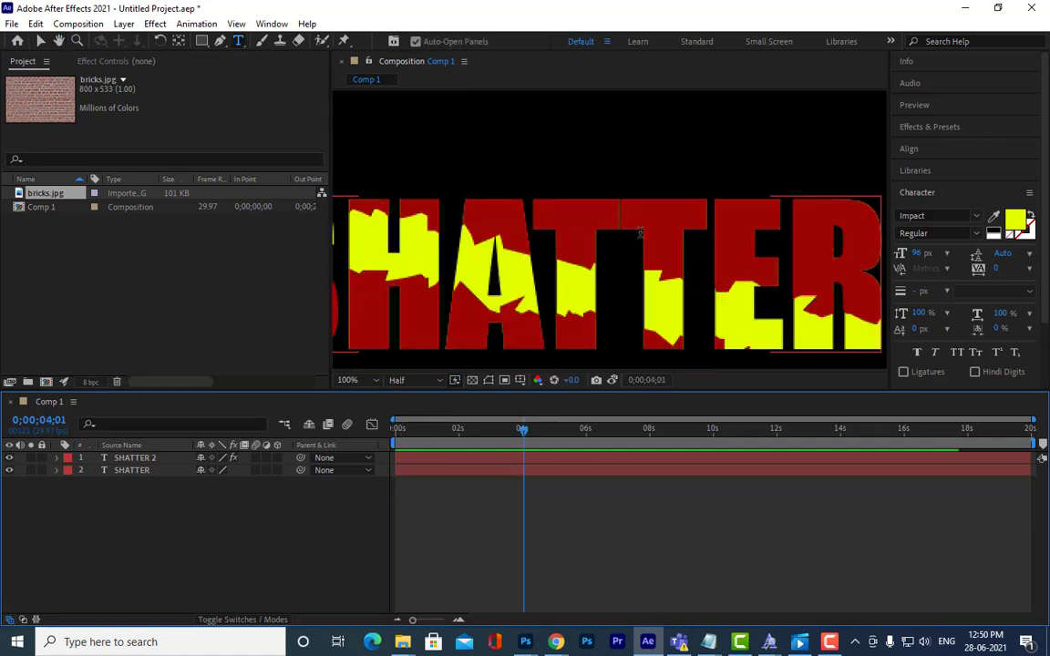
left_click(419, 431)
left_click_drag(419, 436, 429, 436)
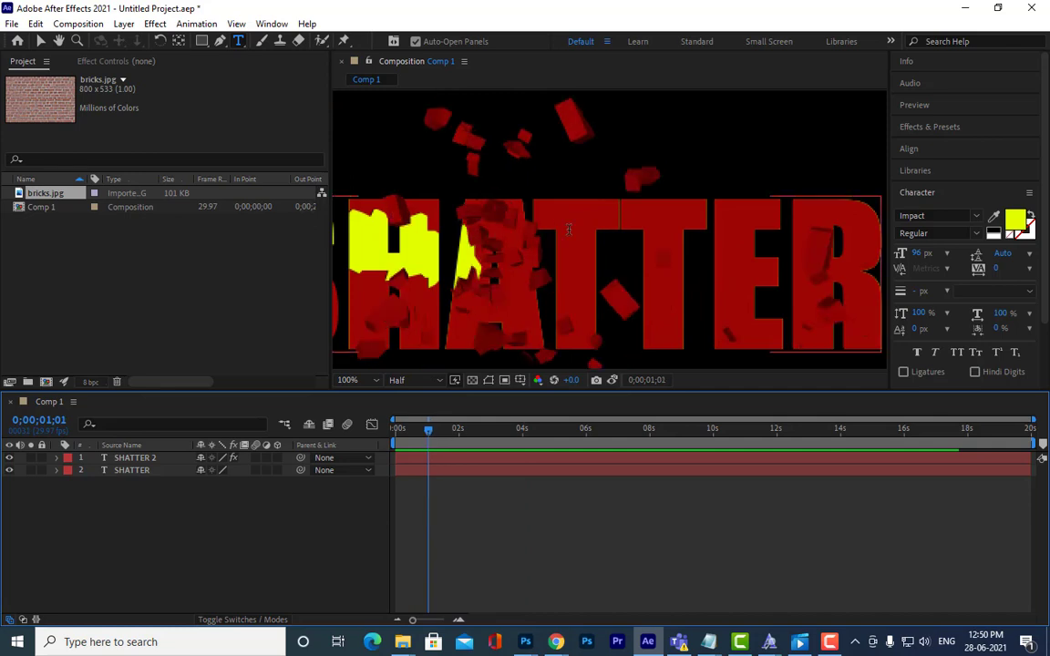
left_click_drag(586, 224, 621, 246)
left_click_drag(611, 288, 664, 330)
left_click_drag(663, 153, 684, 188)
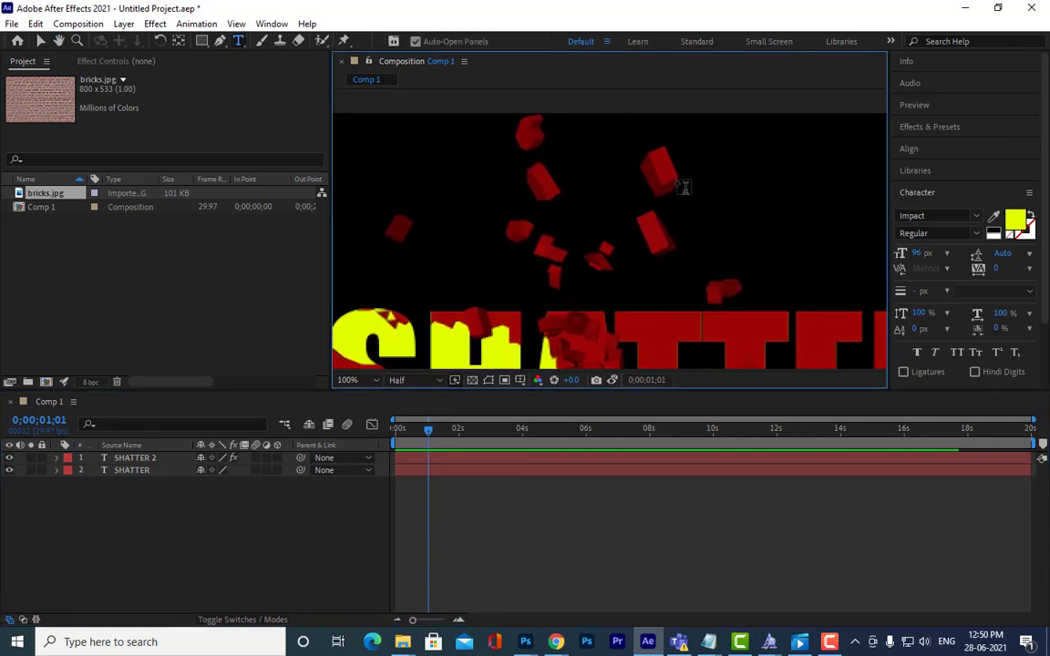
scroll(683, 207, "down", 1)
left_click_drag(719, 253, 716, 200)
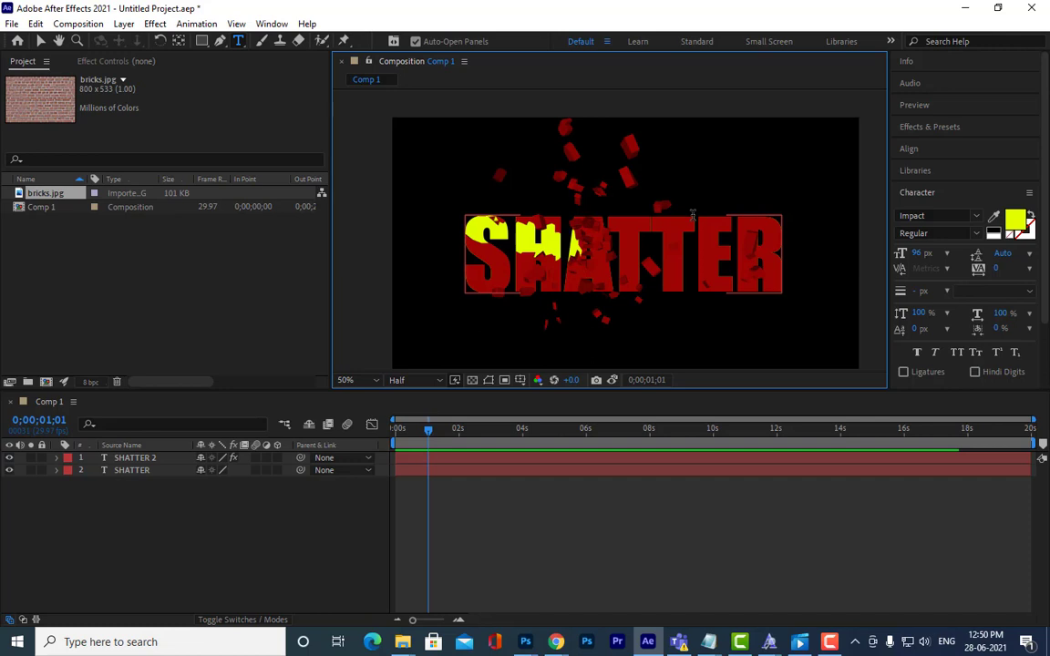
scroll(660, 212, "up", 2)
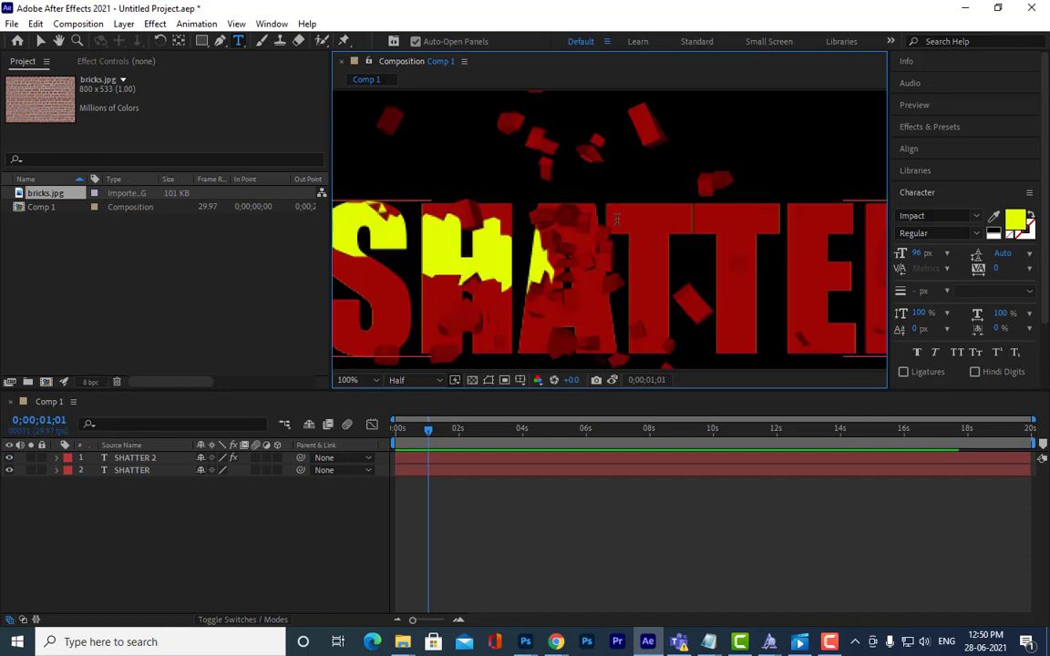
Step: Reveal the Shatter effect's parameters on the SHATTER 2 layer
left_click(137, 458)
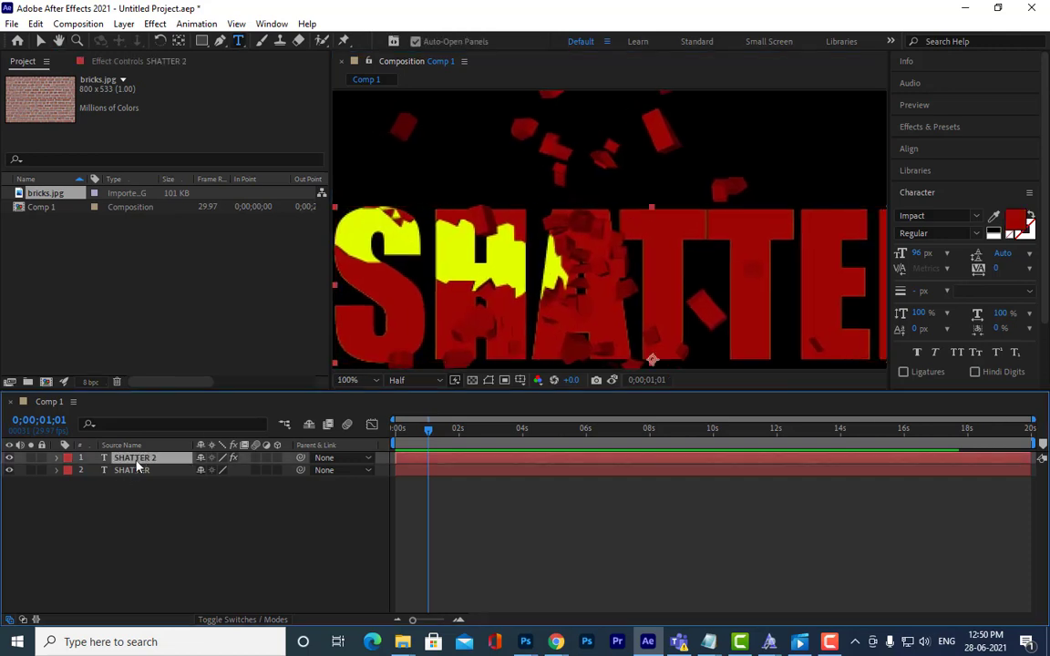
left_click(134, 472)
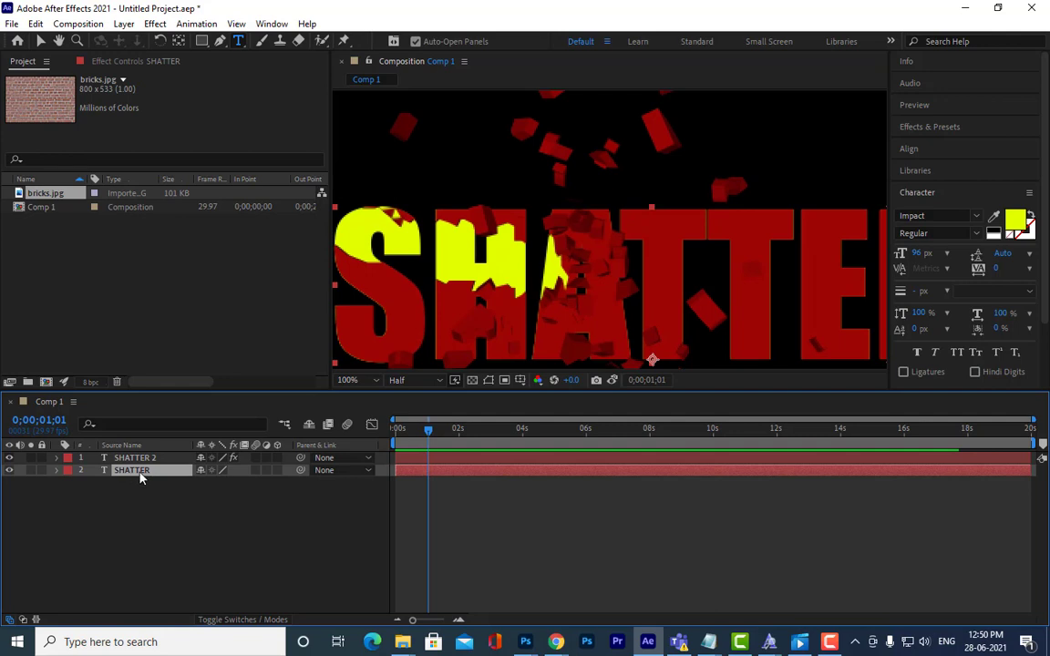
key("u")
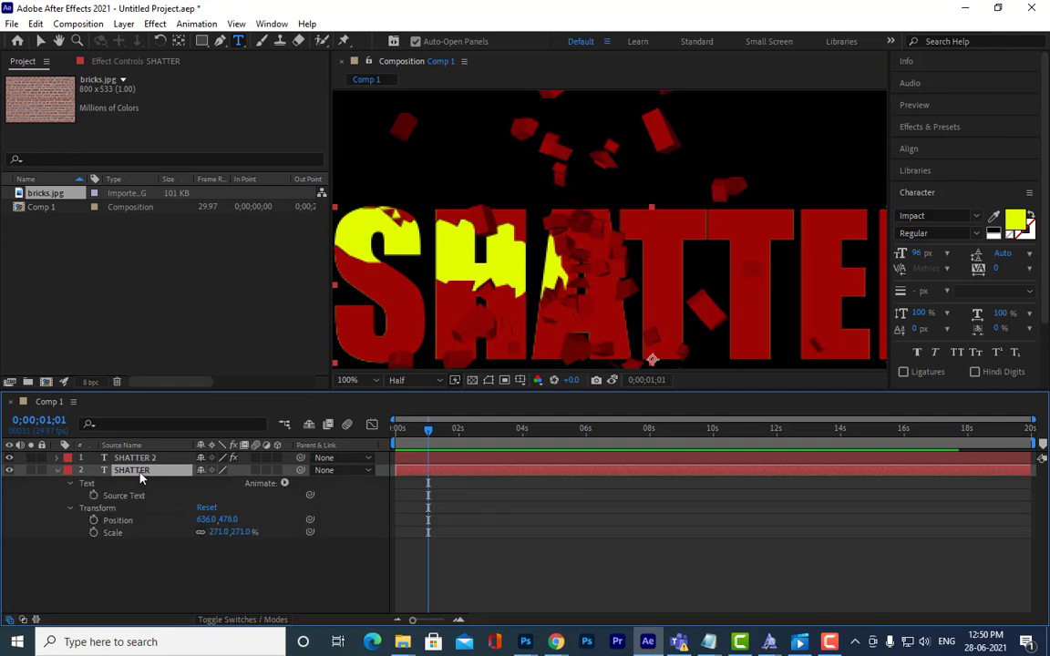
left_click(59, 470)
left_click(57, 458)
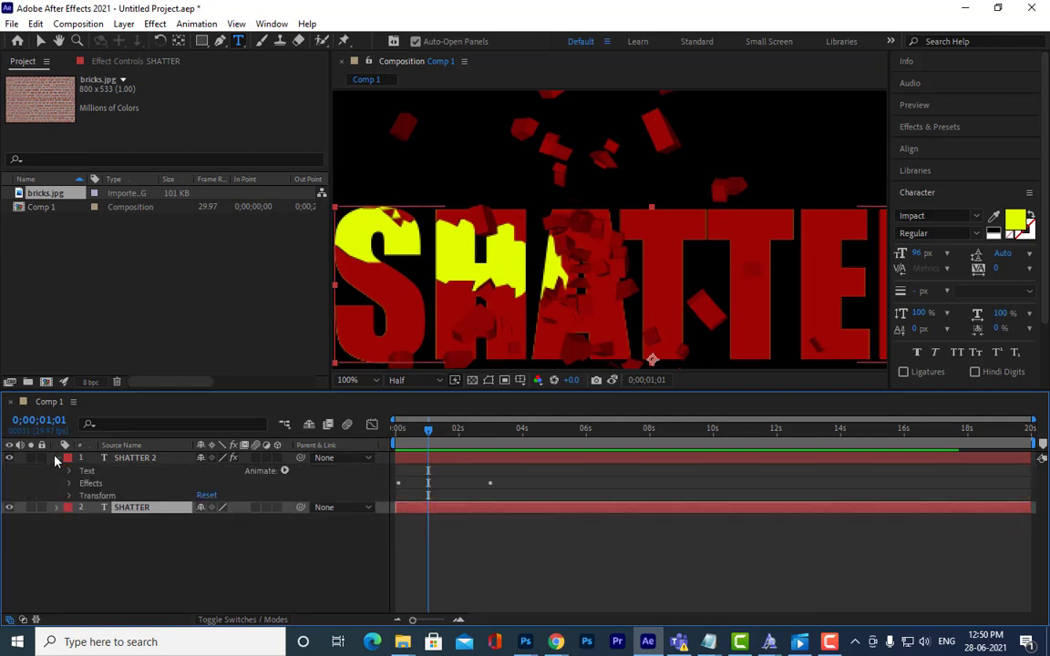
left_click(70, 483)
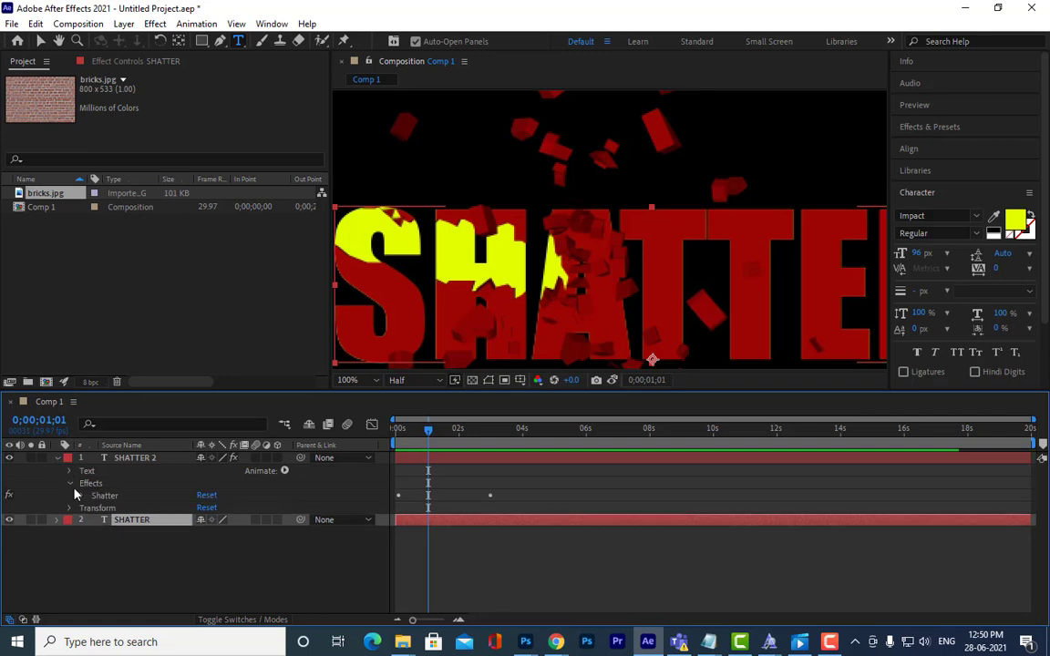
left_click(81, 496)
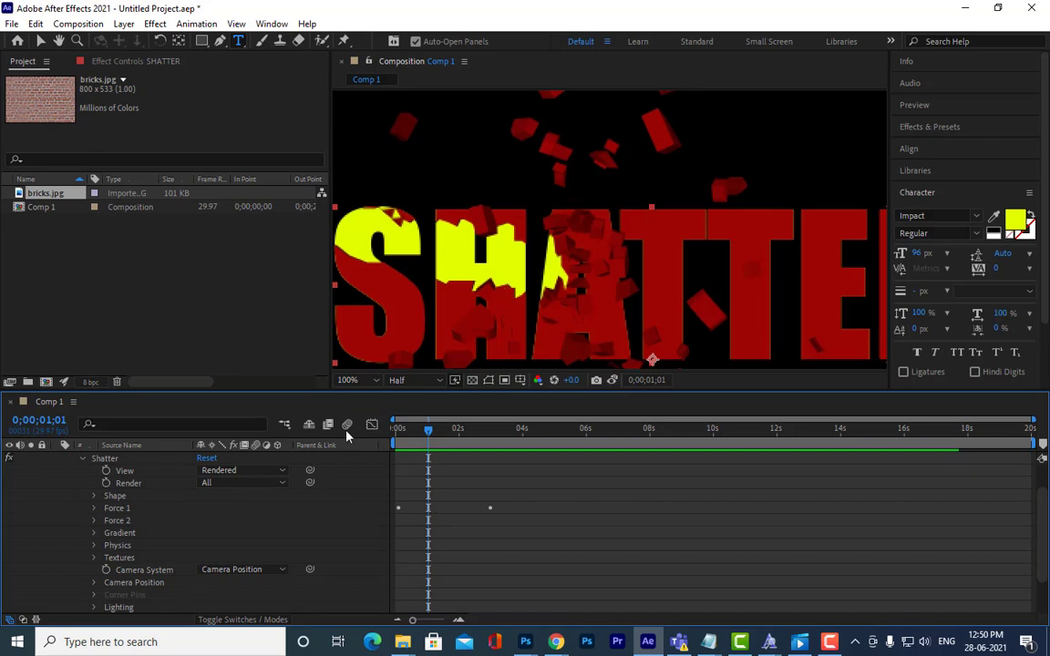
scroll(128, 509, "up", 1)
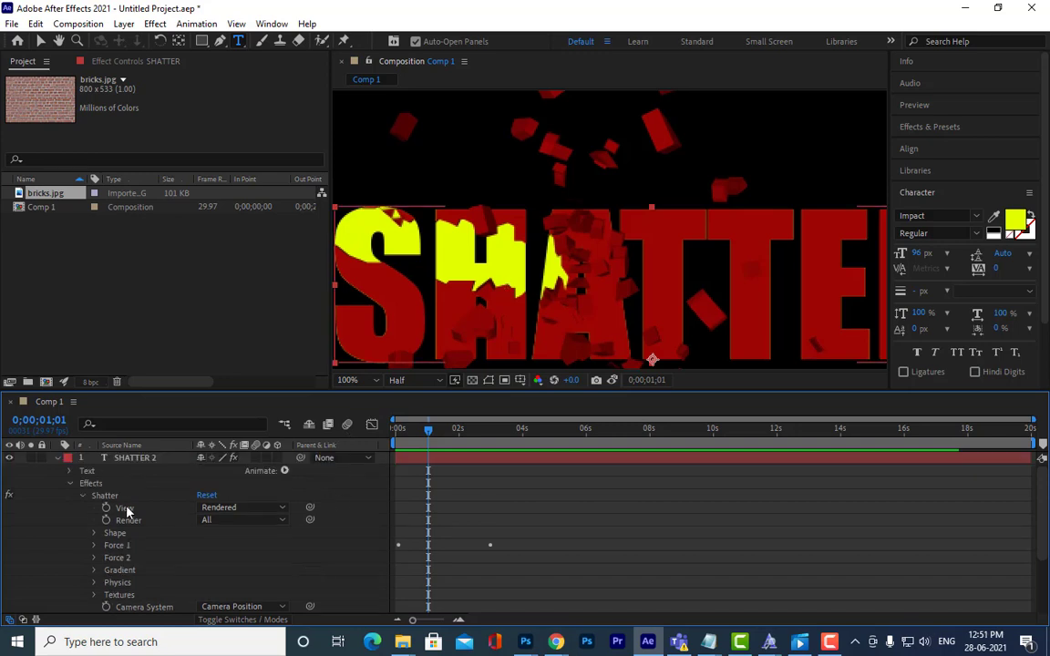
scroll(139, 517, "down", 1)
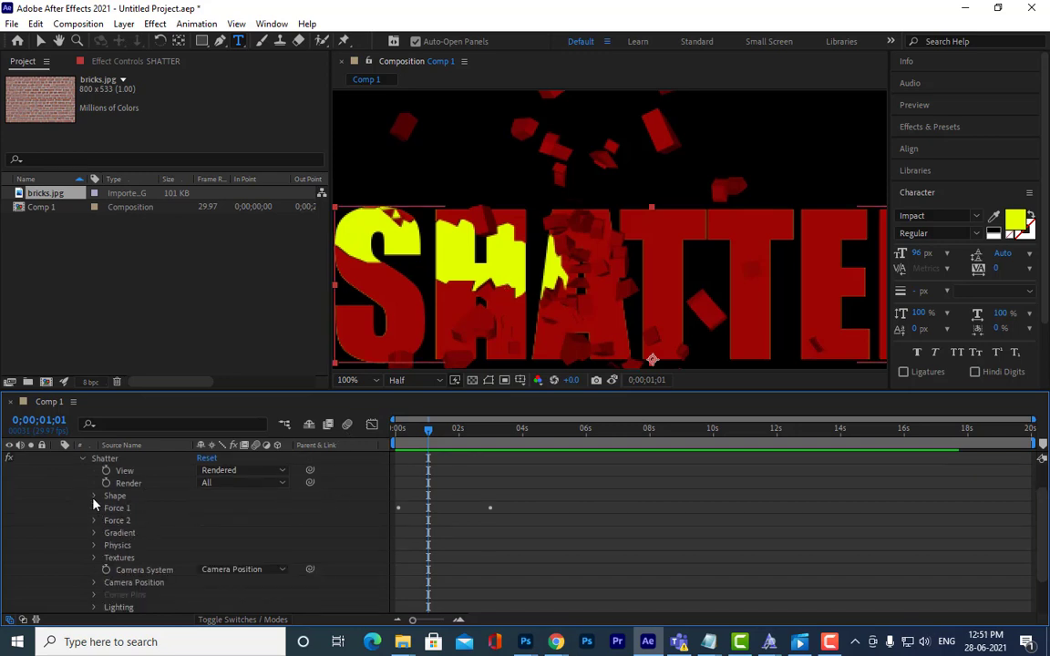
Step: Set the Extrusion Depth in the Shatter effect's Shape settings on SHATTER 2 to 1.04
left_click(94, 508)
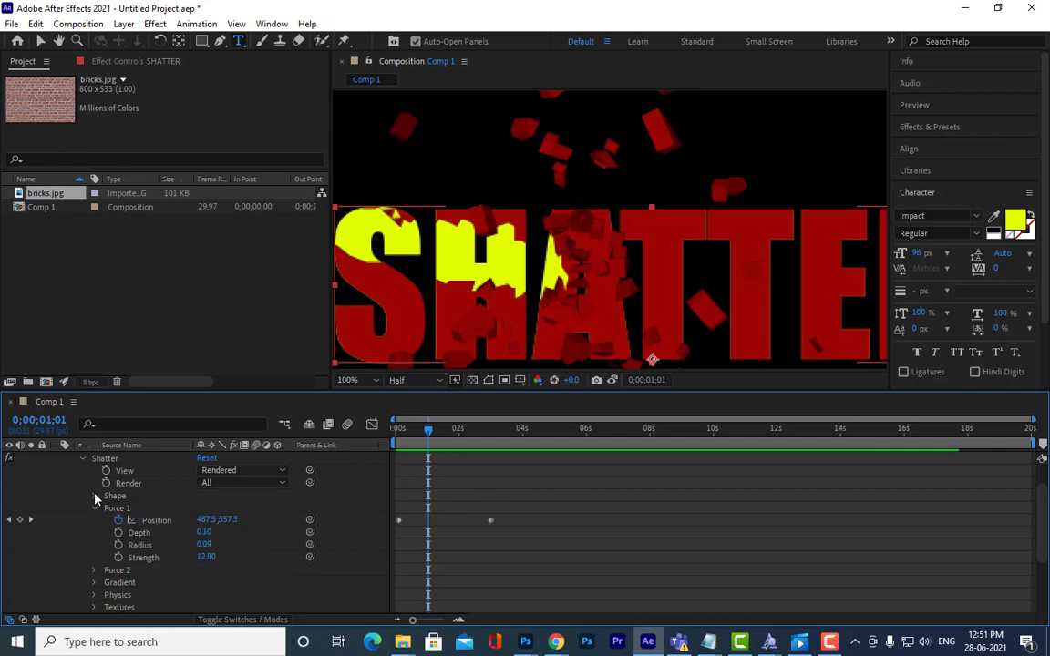
left_click(94, 496)
scroll(223, 524, "down", 1)
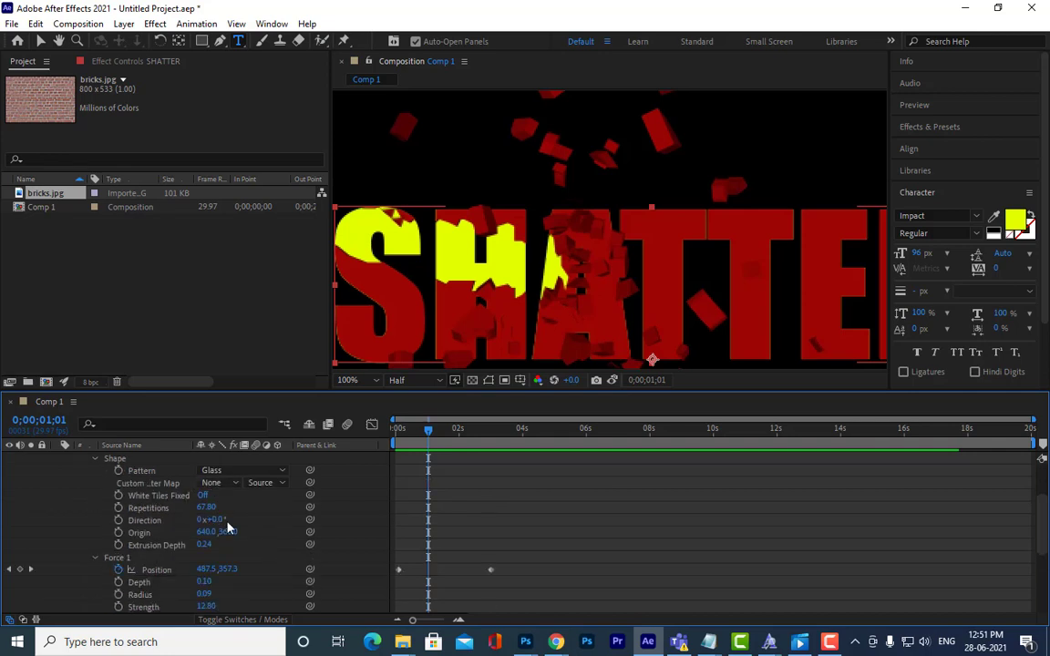
left_click_drag(206, 545, 247, 551)
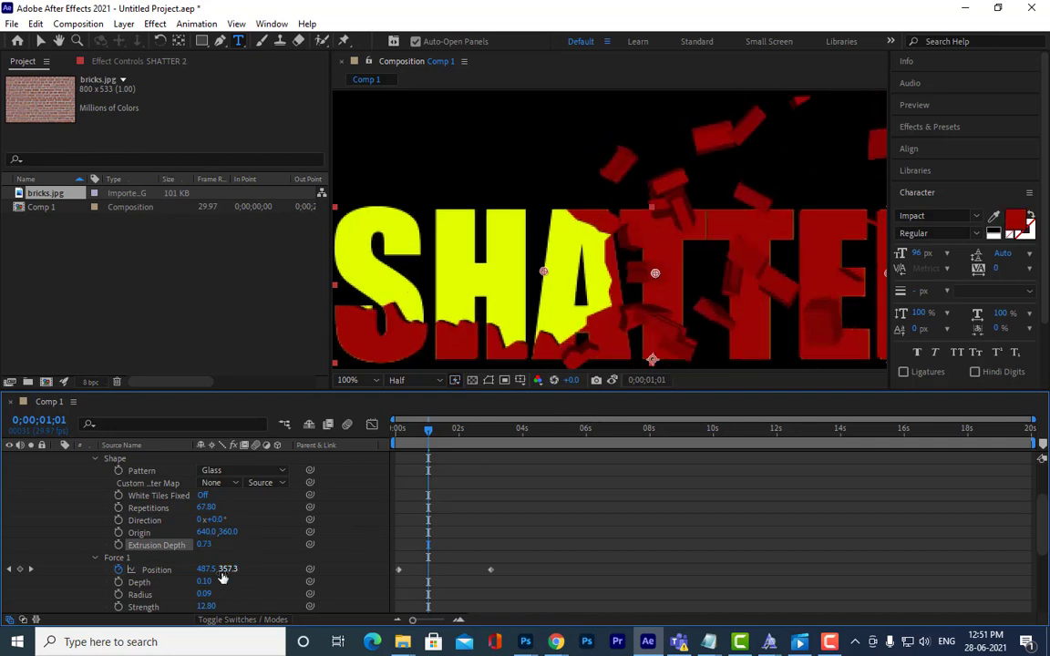
left_click_drag(204, 545, 233, 549)
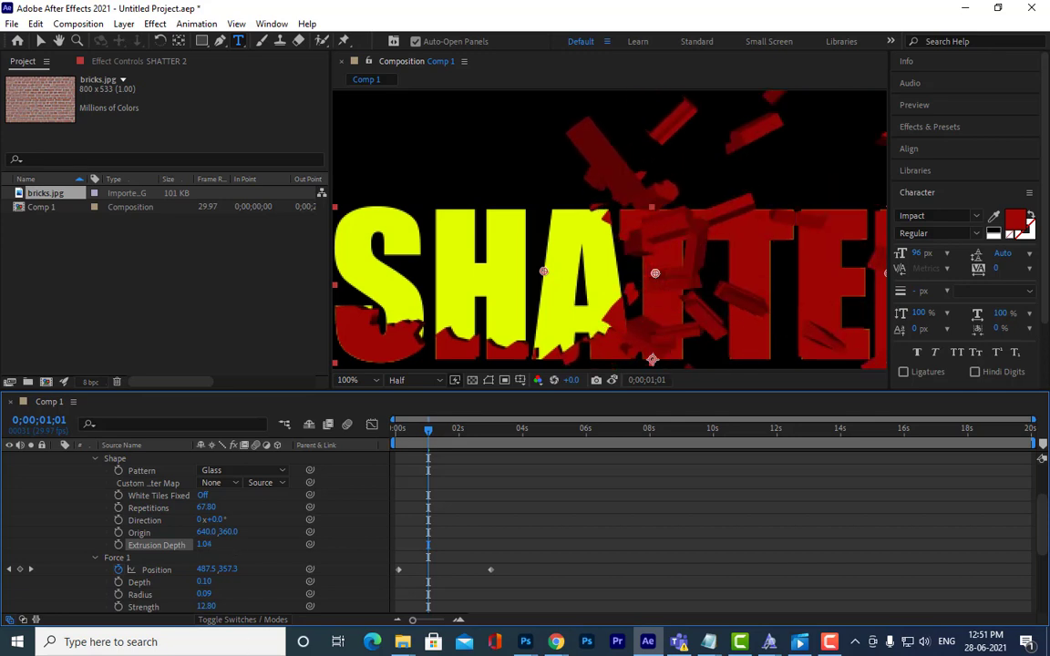
scroll(501, 143, "down", 1)
scroll(571, 308, "up", 1)
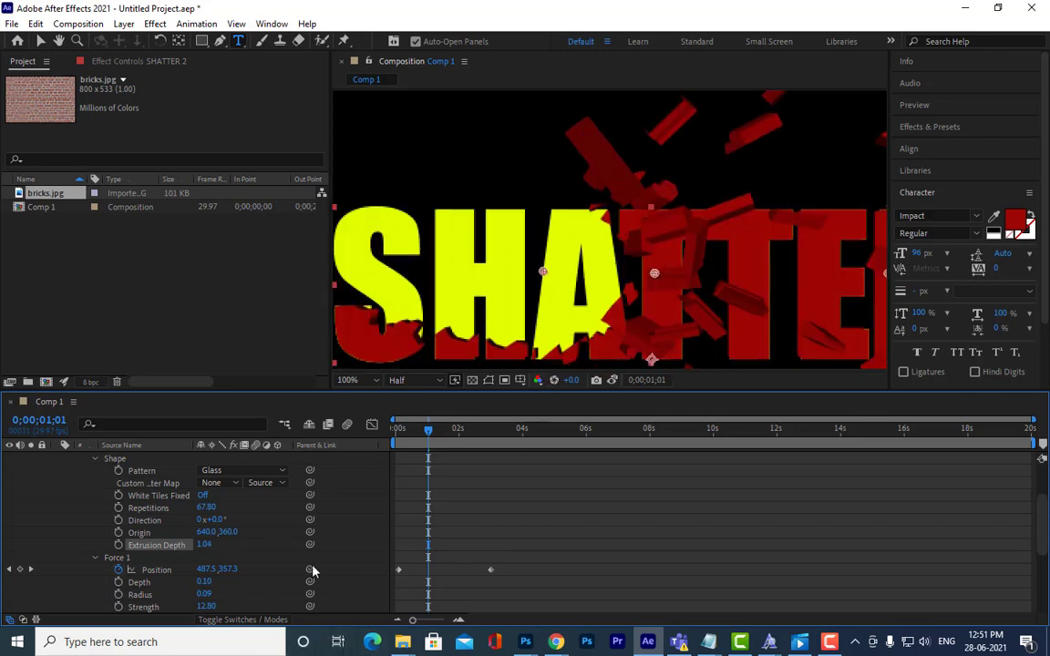
Step: Preview the thicker fragments from the start of Comp 1, and collapse the SHATTER 2 layer's properties
left_click_drag(430, 429, 378, 434)
scroll(549, 168, "down", 2)
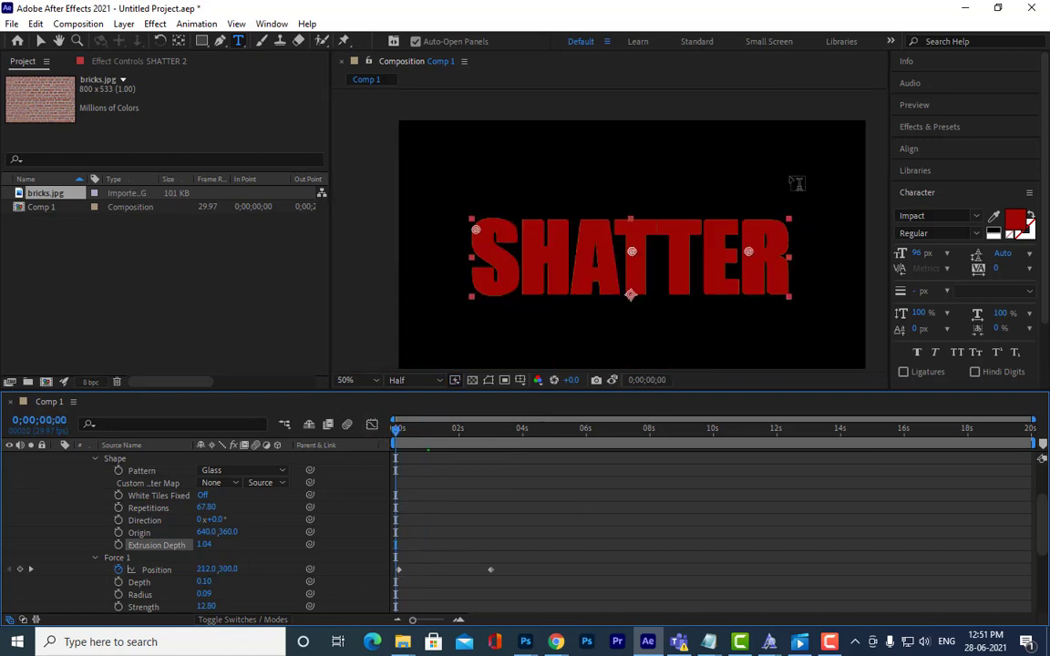
key("space")
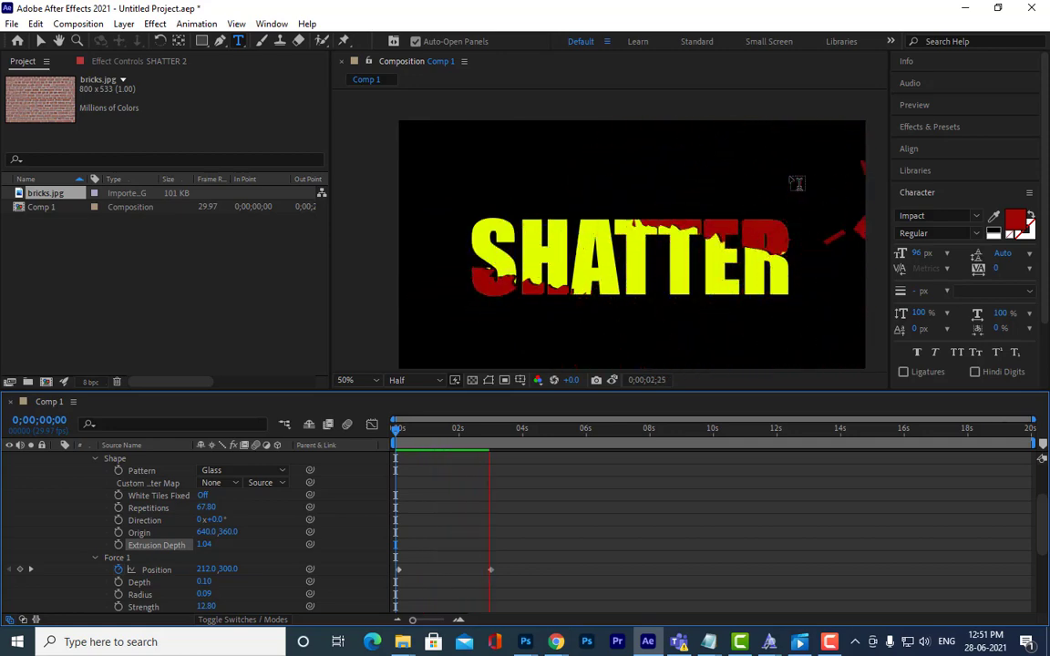
key("space")
scroll(106, 503, "up", 2)
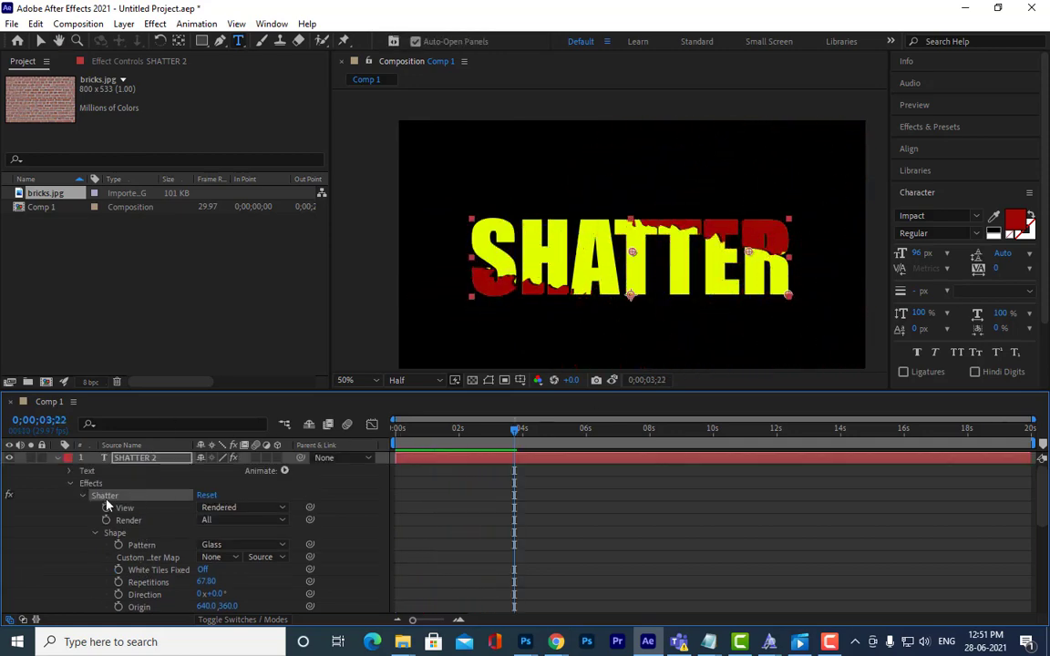
left_click(57, 459)
left_click(98, 518)
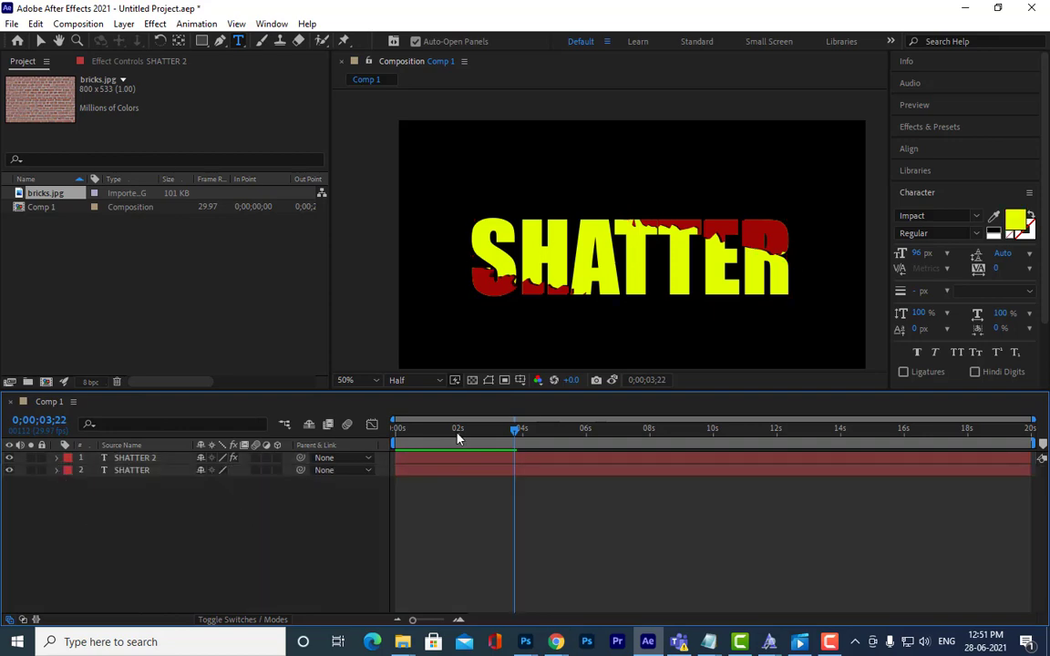
Step: Replay the shatter animation twice from the start, and scrub through it to 0;00;04;12
left_click_drag(514, 430, 330, 436)
key("space")
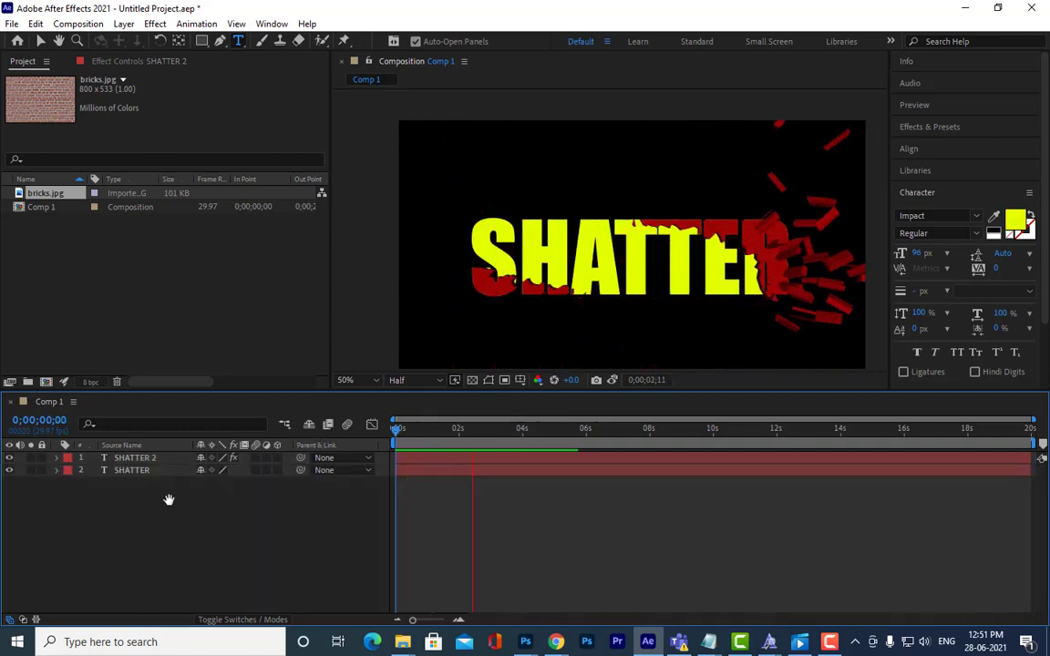
key("space")
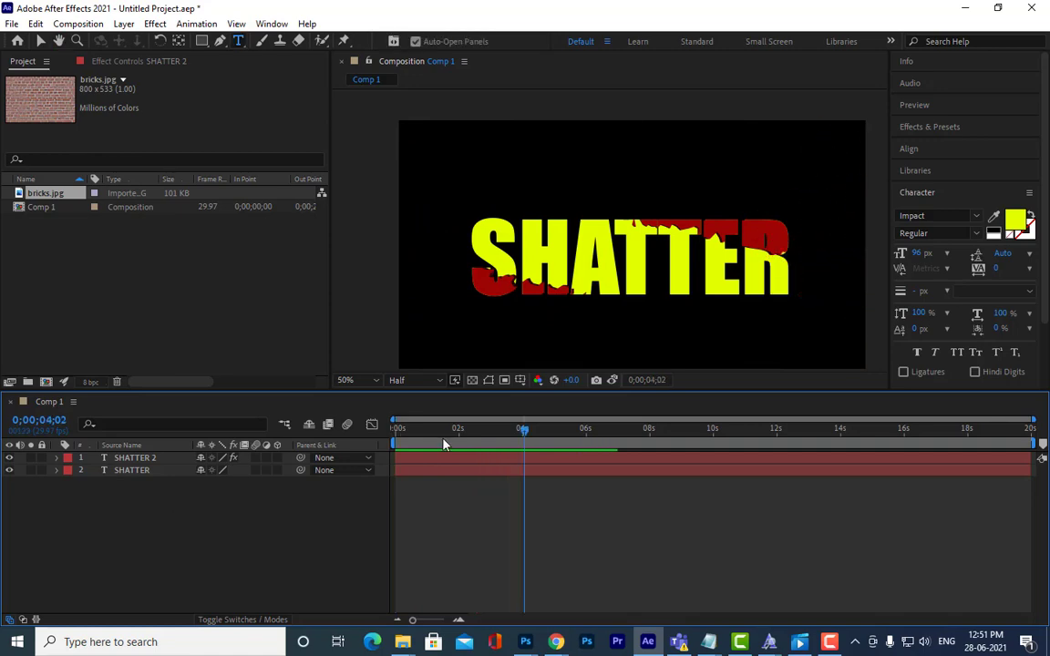
left_click_drag(523, 431, 379, 439)
key("space")
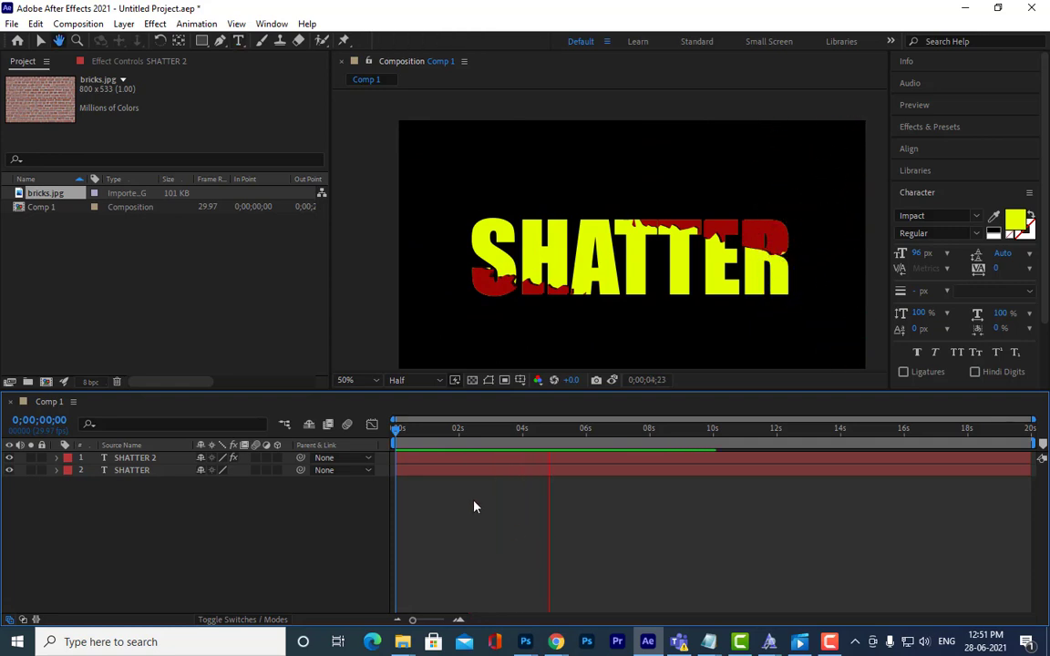
key("space")
left_click_drag(421, 435, 536, 447)
Step: Time-reverse the two Shatter Position keyframes on the SHATTER 2 layer
left_click(137, 457)
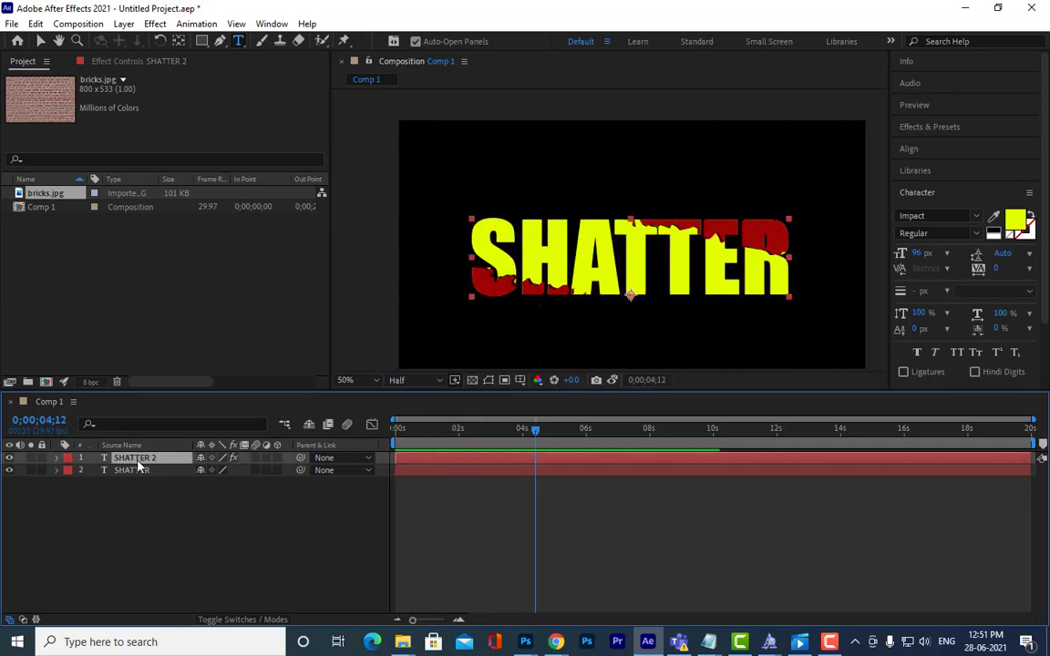
key("u")
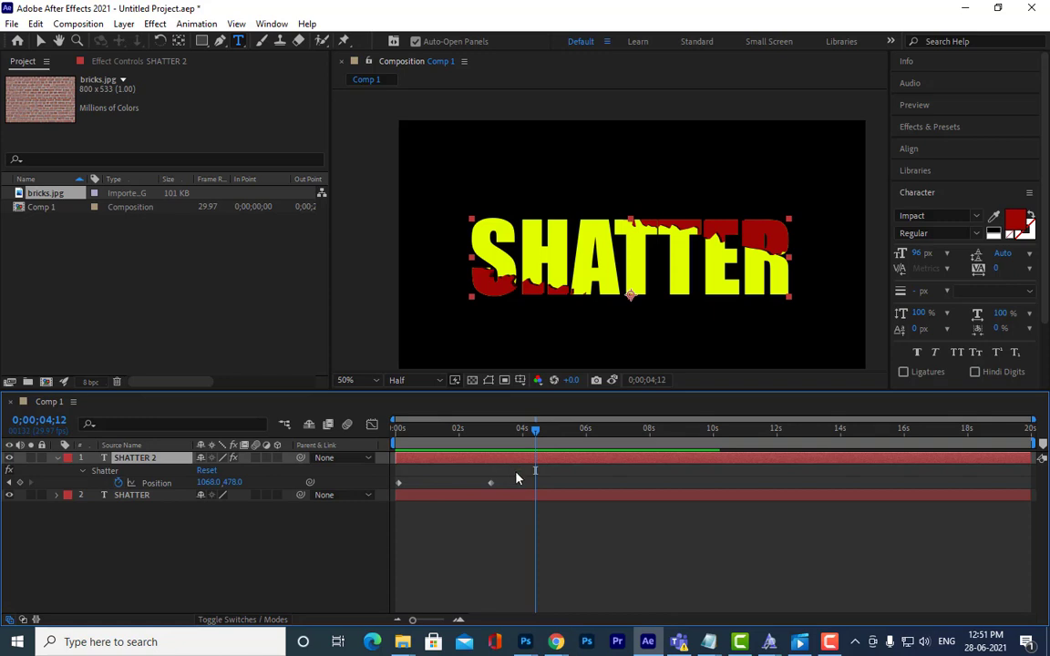
left_click_drag(516, 477, 395, 494)
right_click(398, 486)
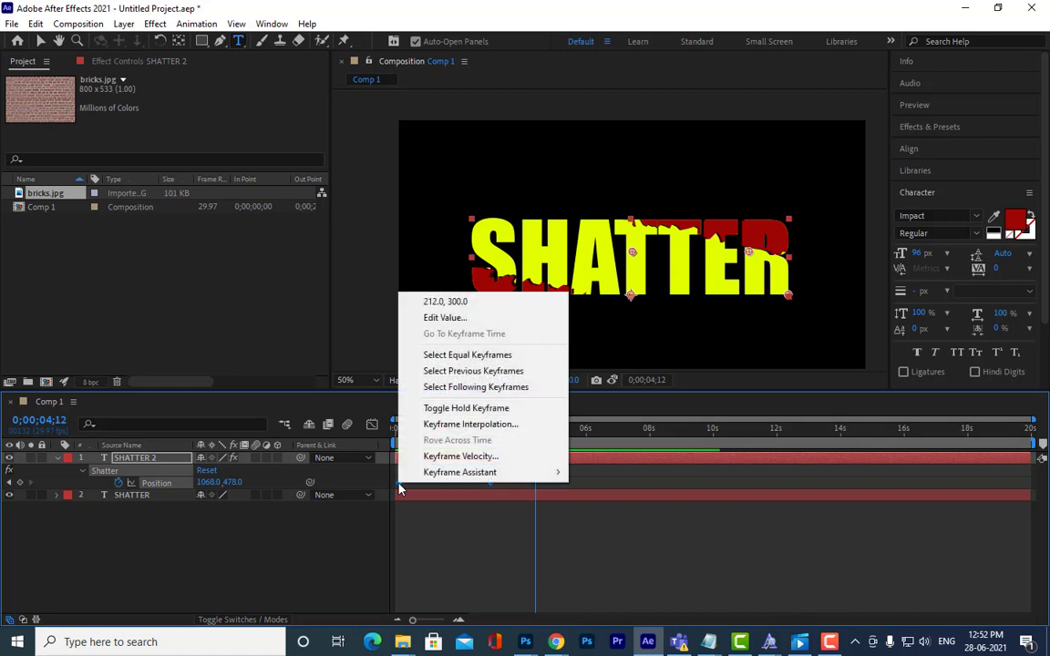
mouse_move(440, 476)
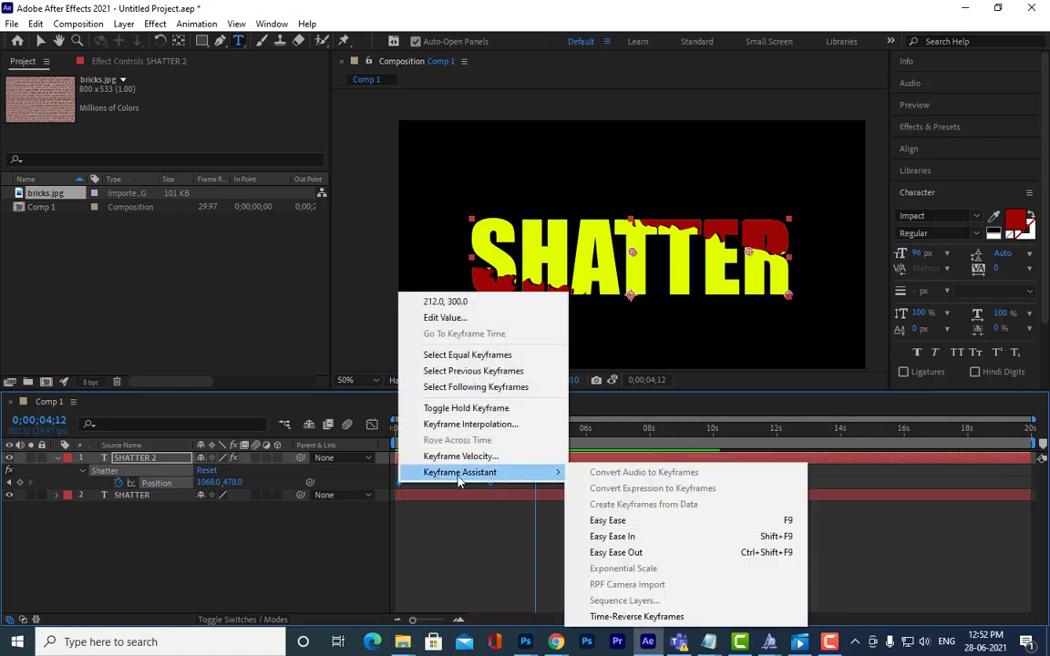
left_click(637, 616)
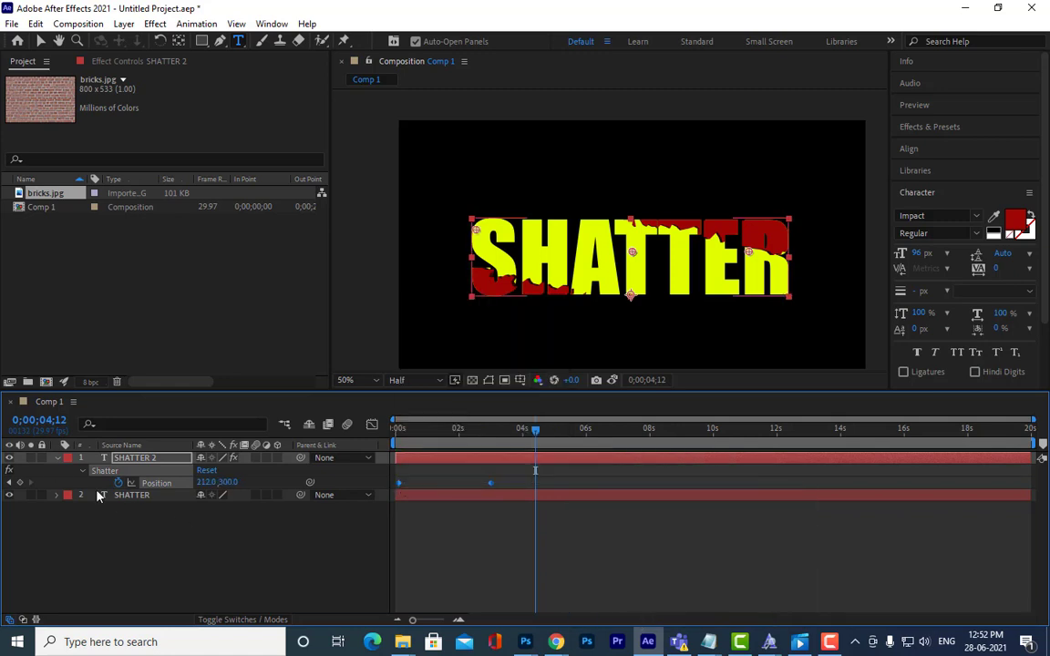
Step: Collapse the SHATTER 2 layer's properties and replay the reversed shatter animation from the start of Comp 1 several times
left_click(57, 459)
left_click(398, 428)
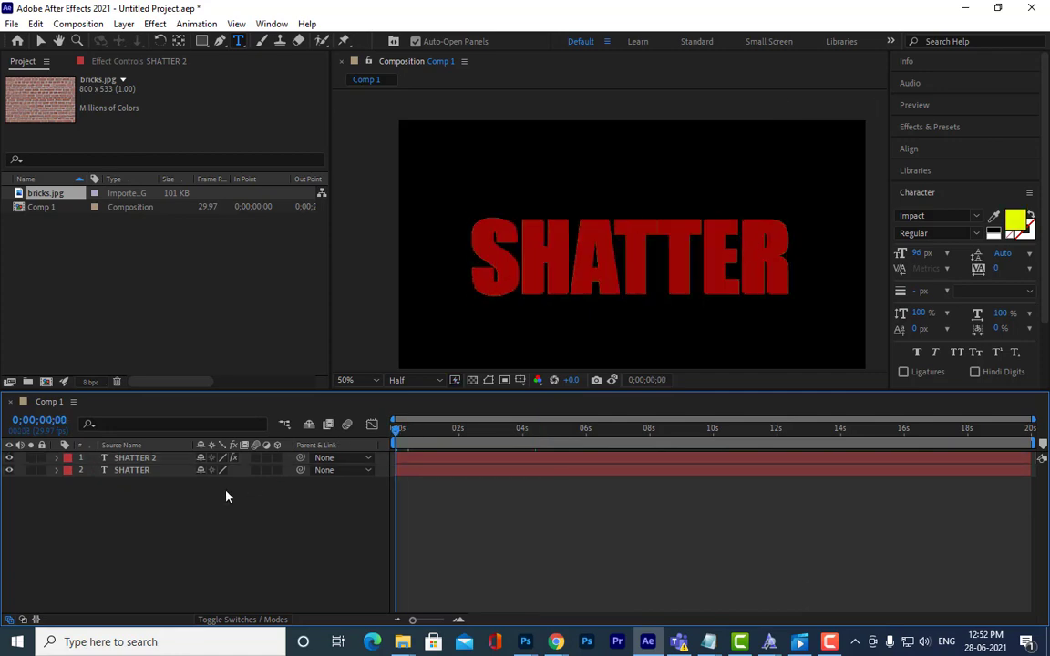
key("space")
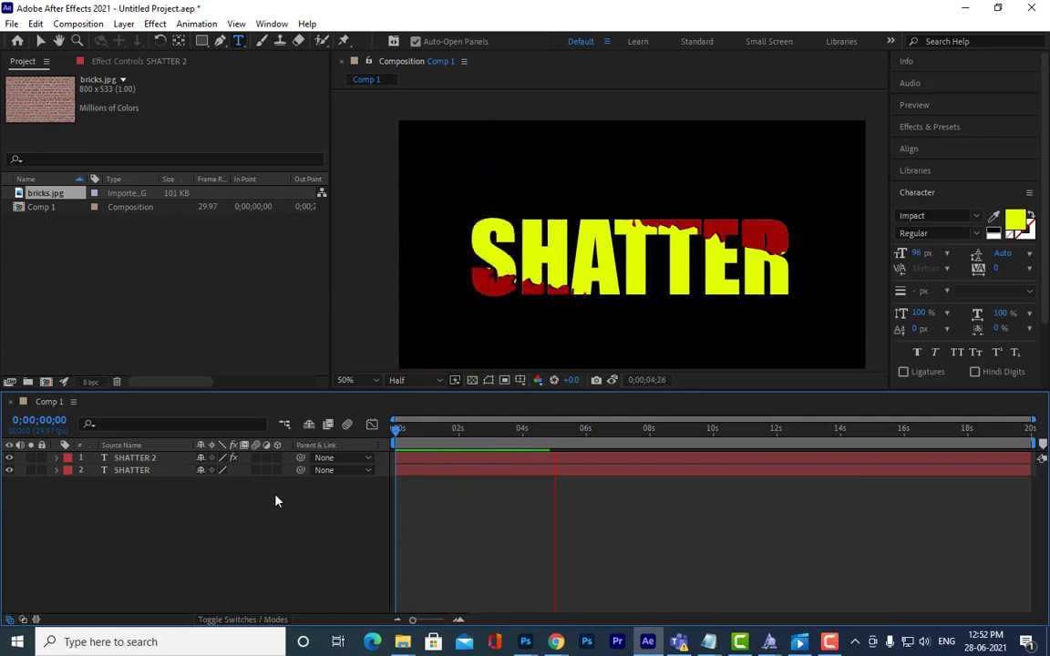
key("space")
key("space")
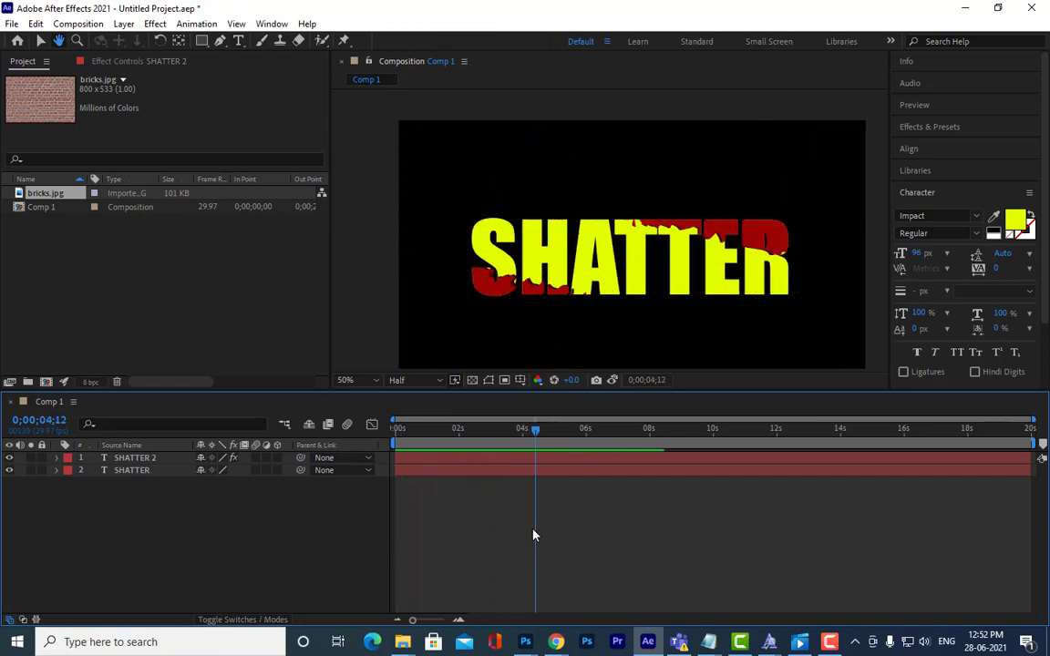
key("space")
key("space")
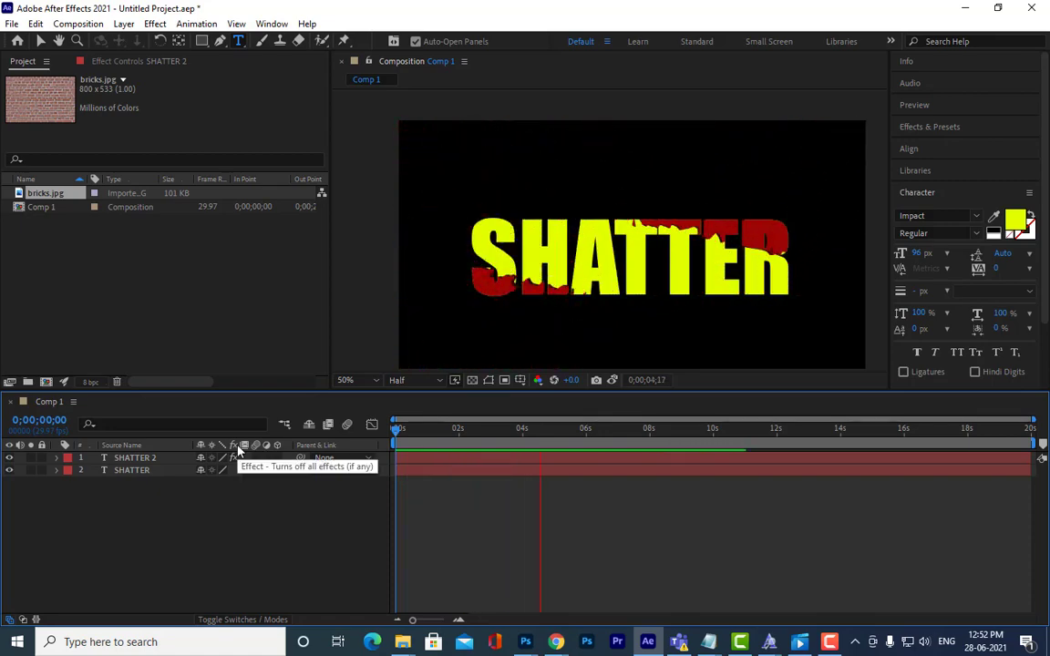
key("space")
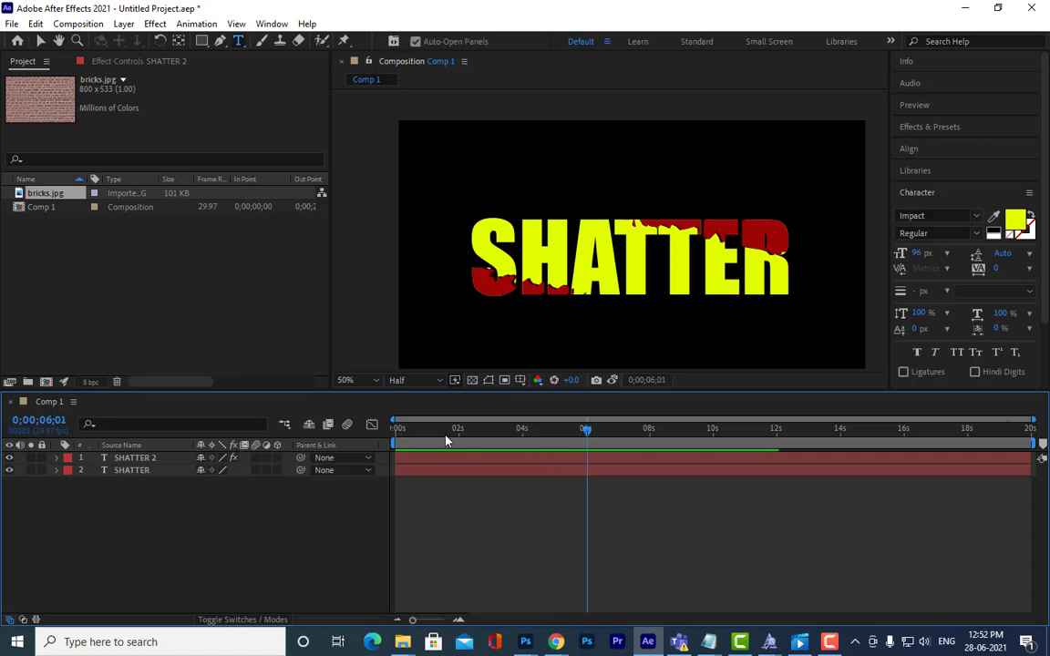
left_click_drag(447, 434, 392, 439)
key("space")
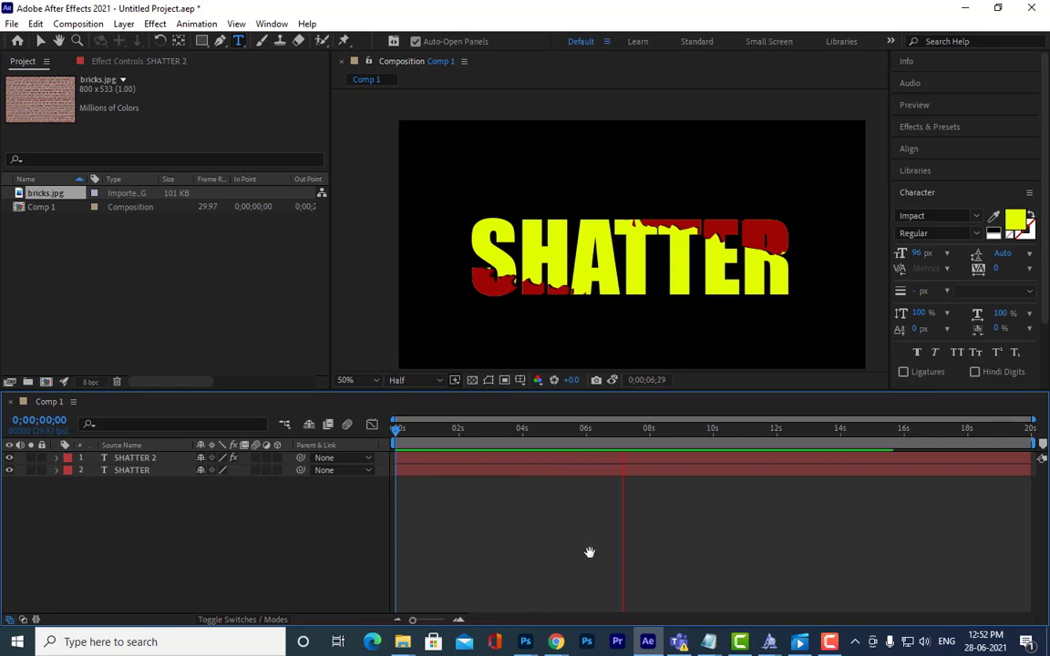
key("space")
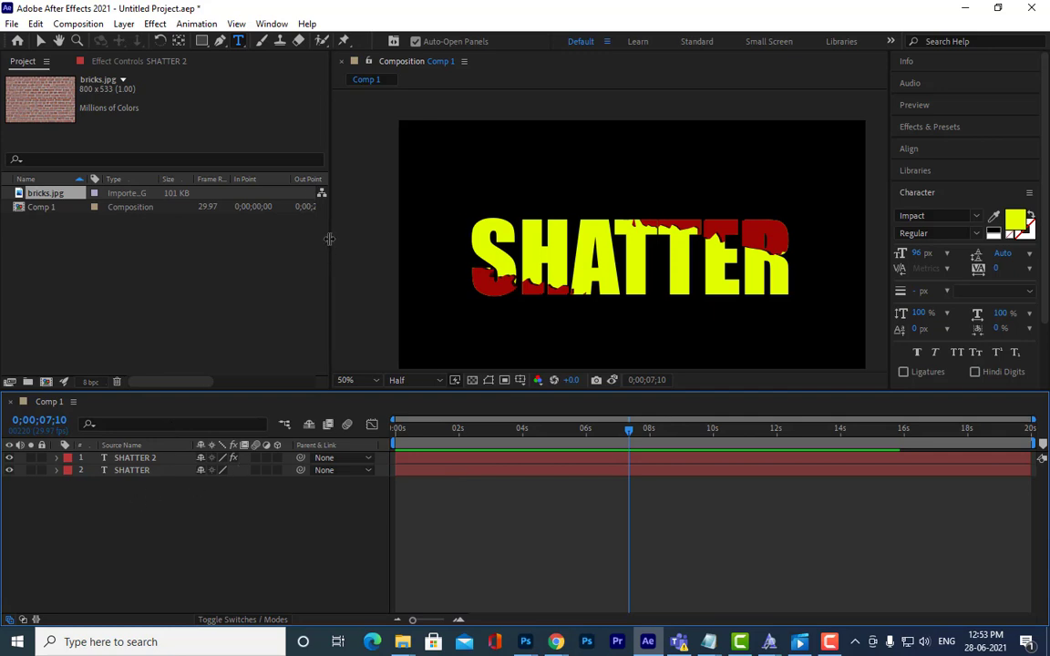
Step: Narrow the project area slightly and delete both the SHATTER 2 and SHATTER text layers from Comp 1
left_click_drag(329, 239, 304, 239)
left_click(155, 459)
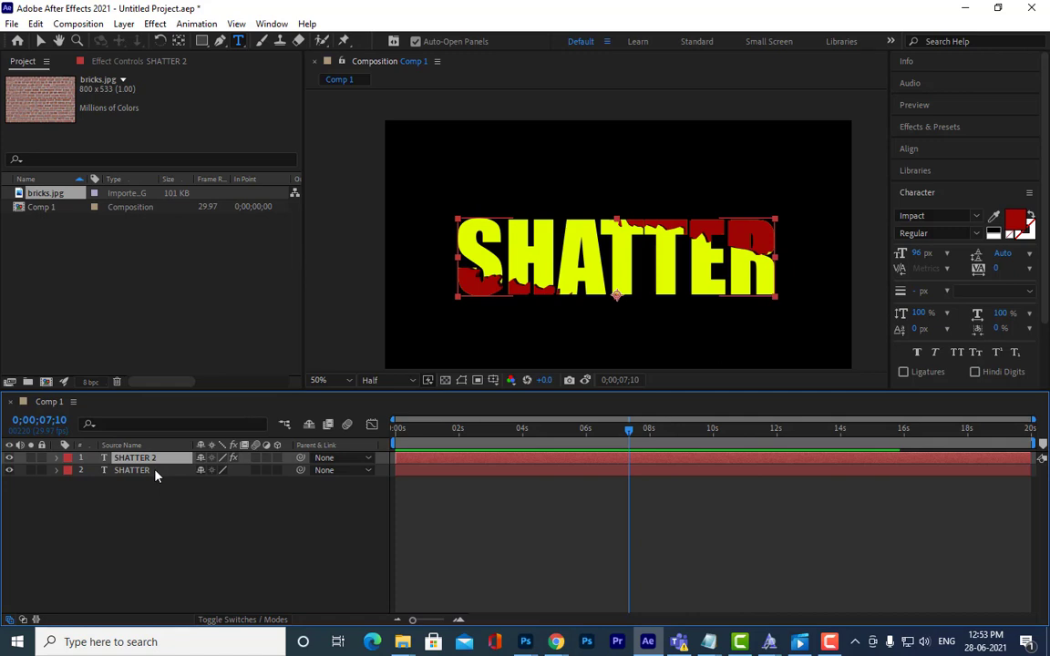
key("Delete")
left_click(146, 460)
key("Delete")
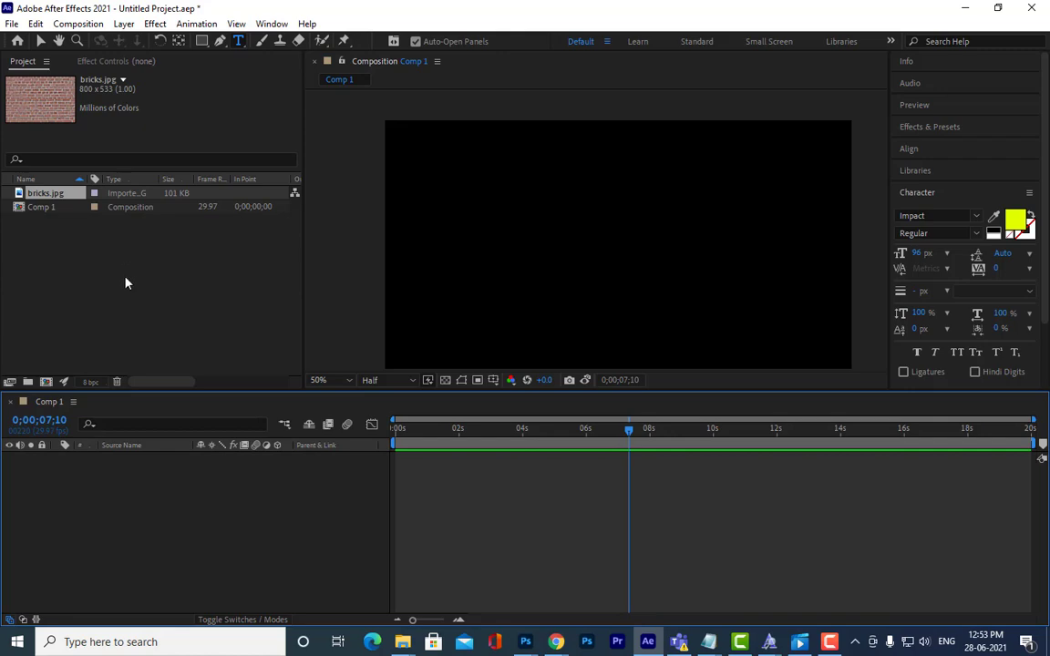
left_click(197, 279)
double_click(197, 279)
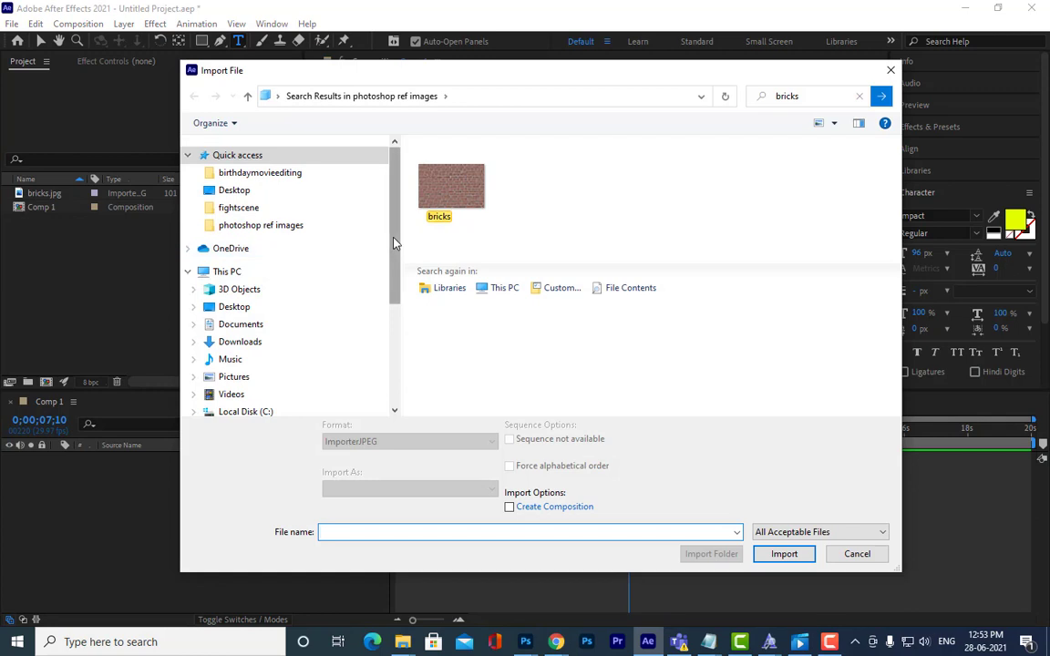
left_click_drag(394, 234, 384, 342)
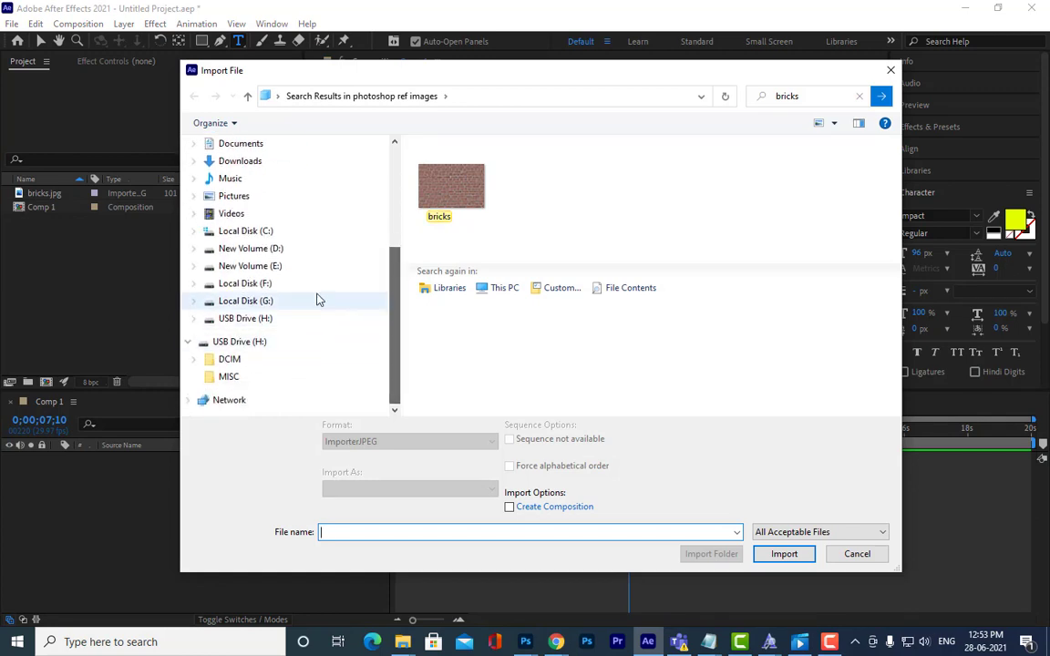
left_click(278, 249)
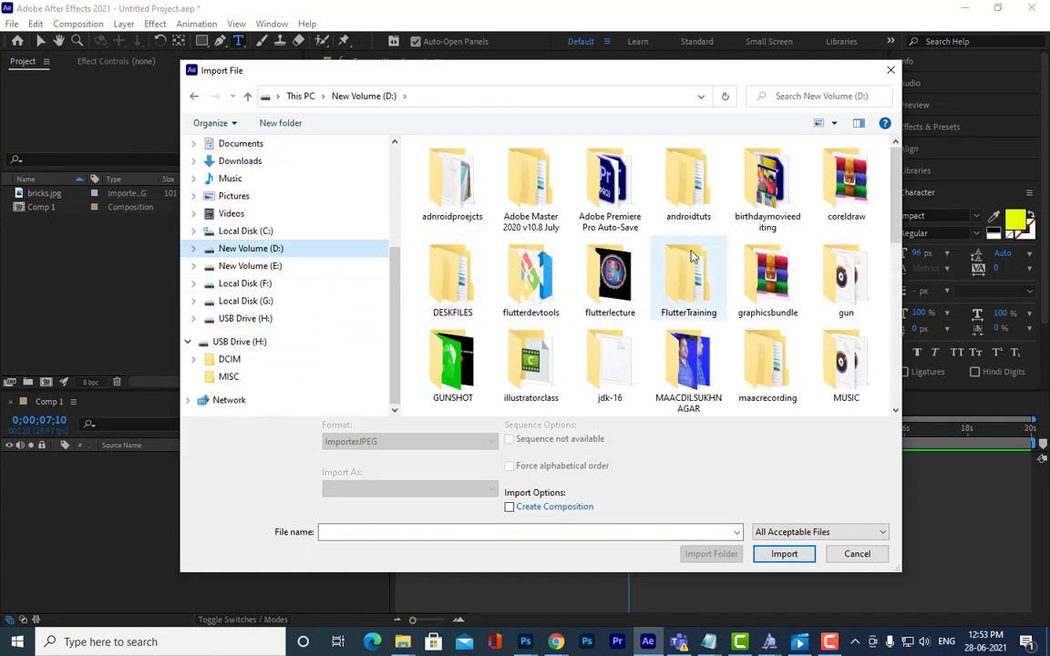
double_click(765, 196)
scroll(766, 205, "down", 1)
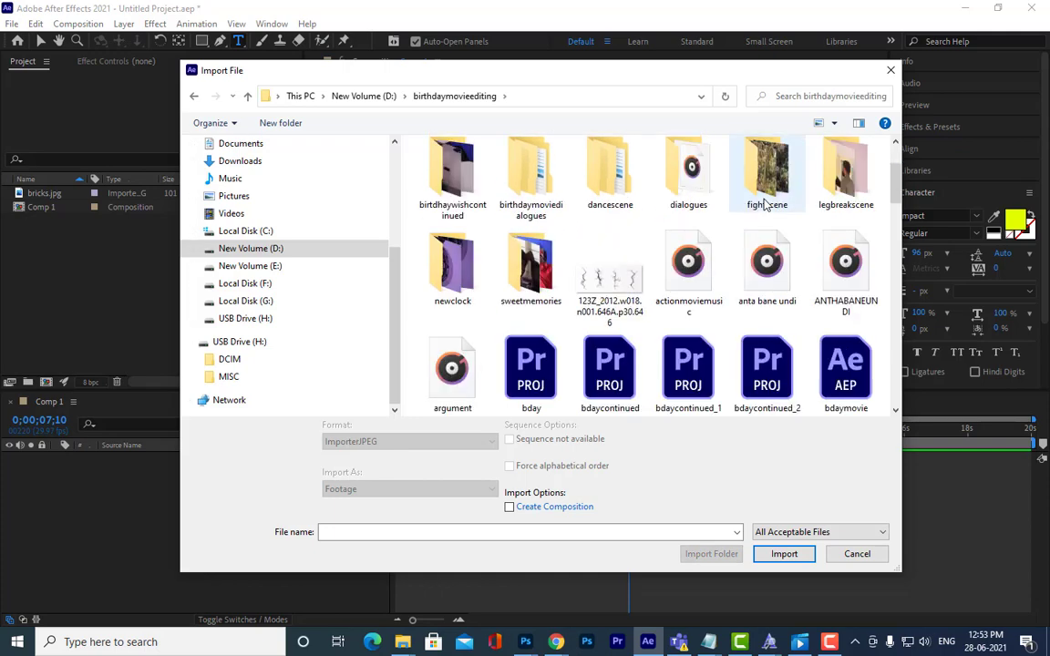
scroll(766, 205, "down", 5)
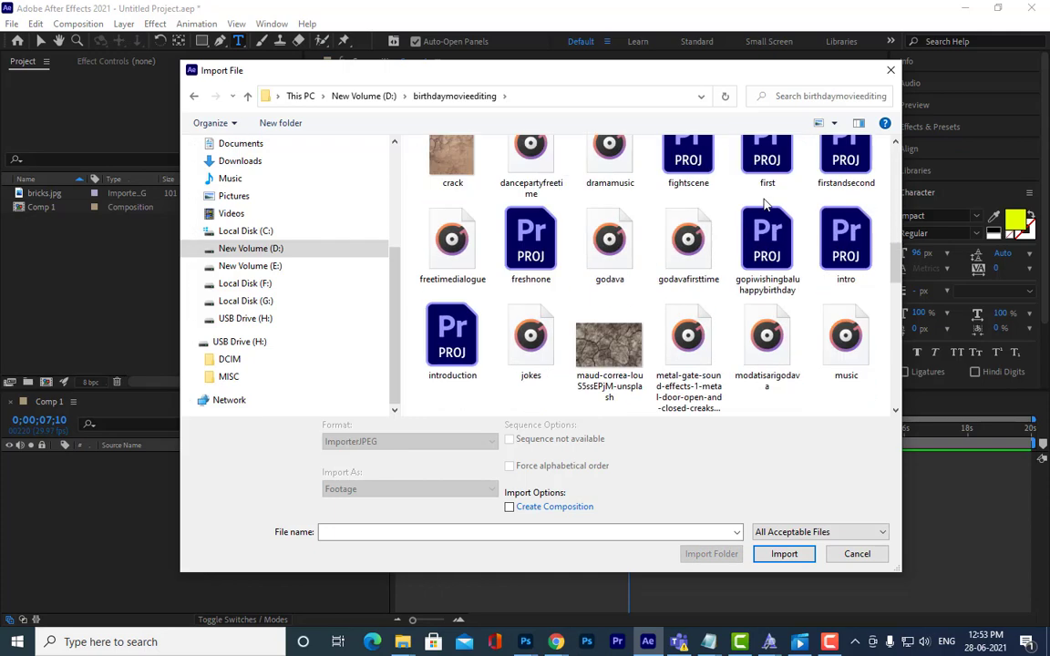
scroll(765, 203, "up", 4)
scroll(765, 205, "up", 2)
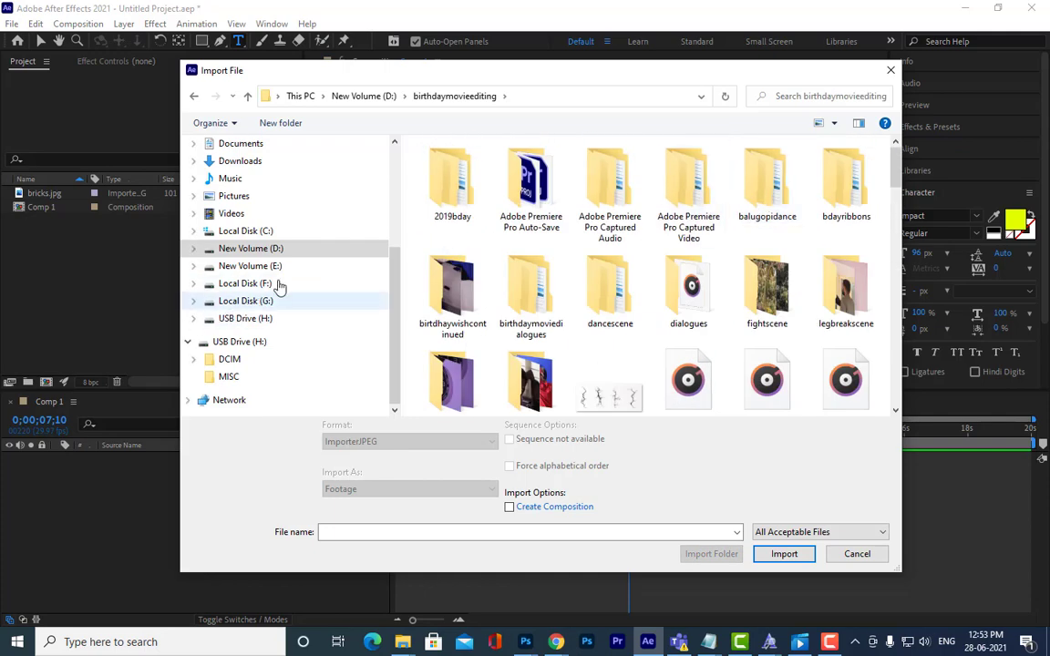
left_click(861, 552)
Step: Minimize After Effects and Photoshop, switch to Chrome, and load the youtube.com home page in the existing YouTube tab
left_click(967, 8)
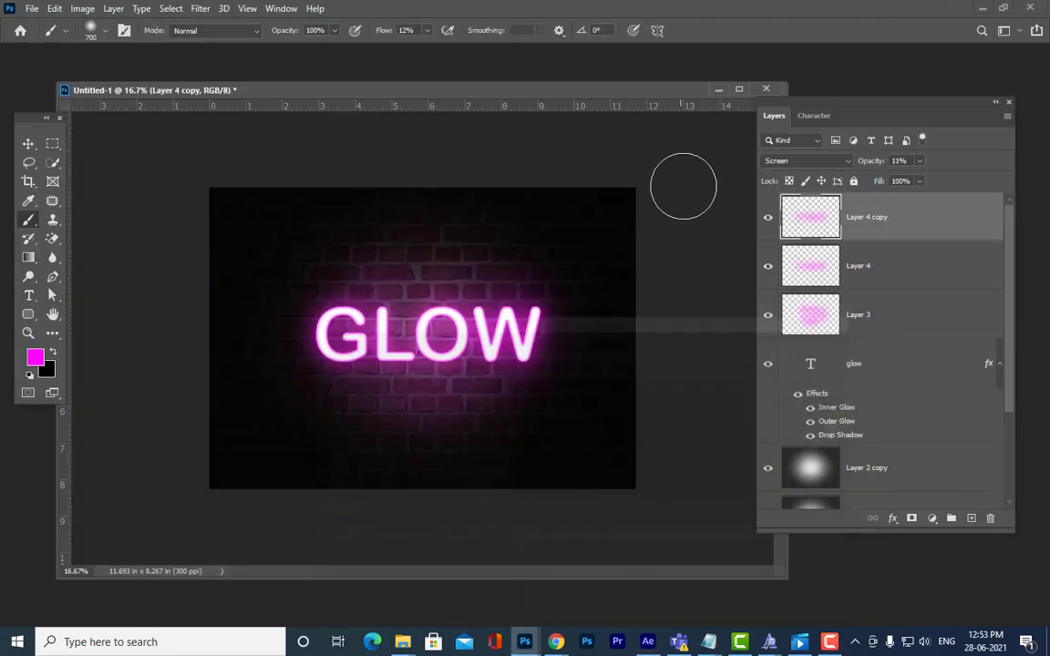
left_click(984, 7)
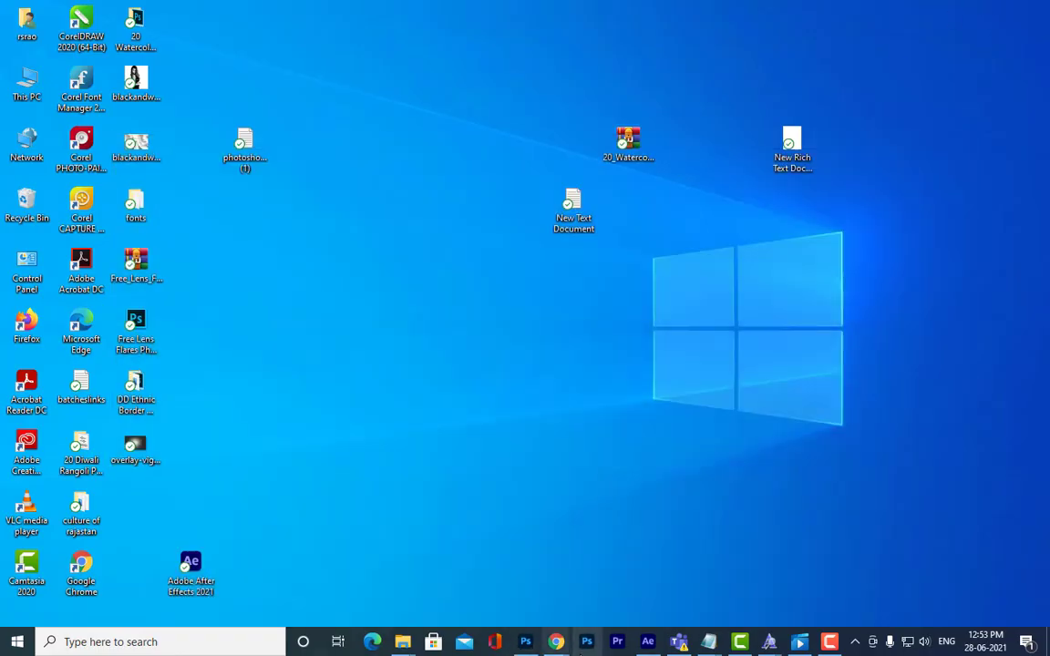
mouse_move(561, 645)
left_click(444, 532)
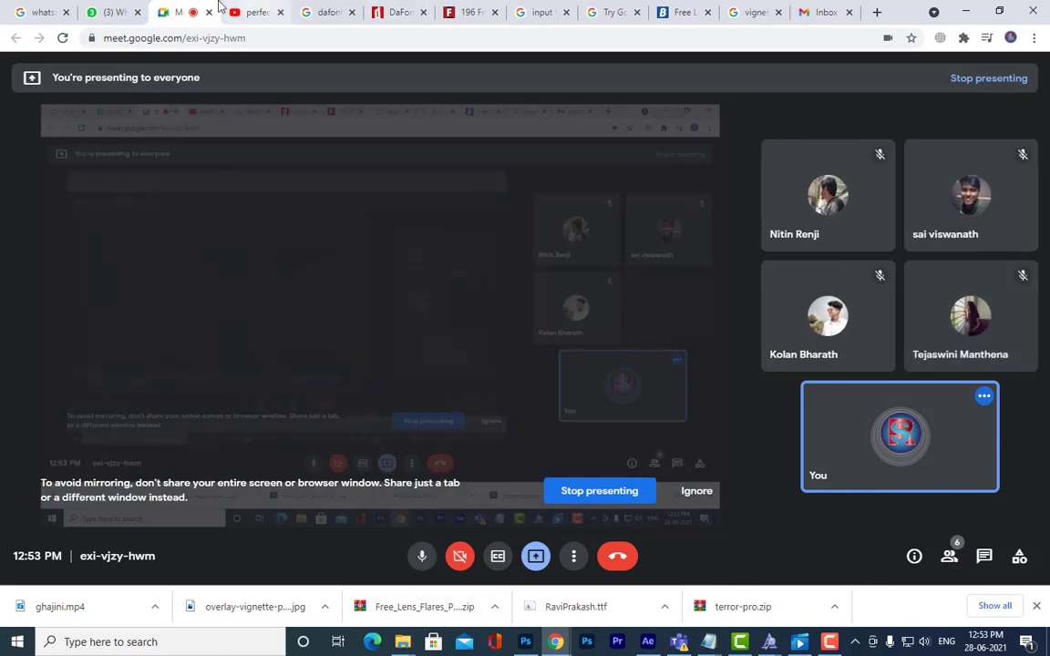
left_click(261, 11)
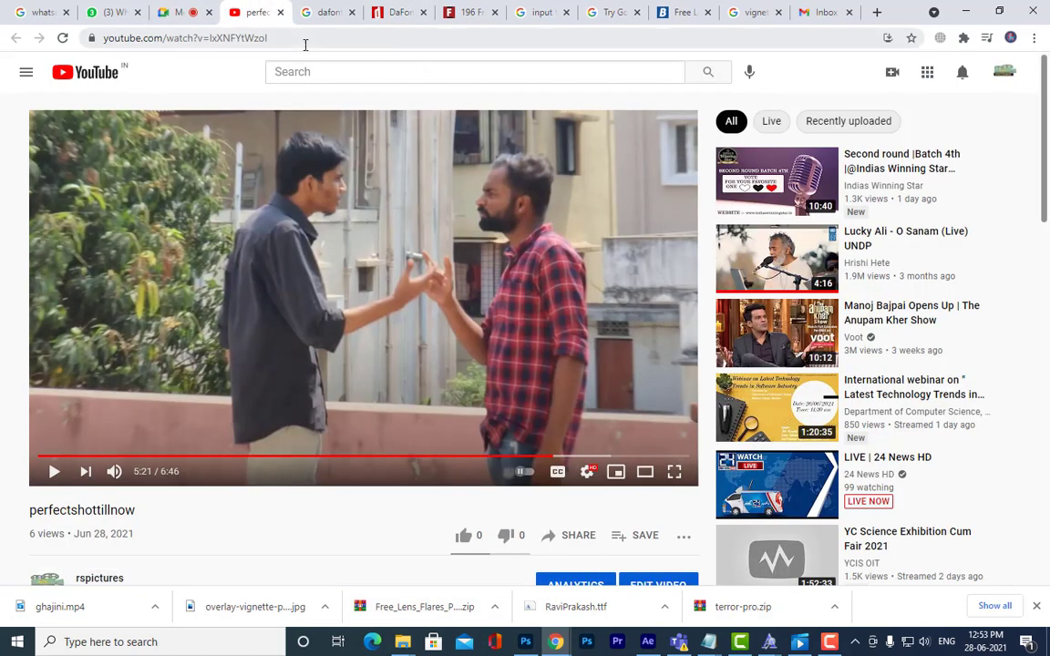
left_click(304, 38)
type("youtube.com/")
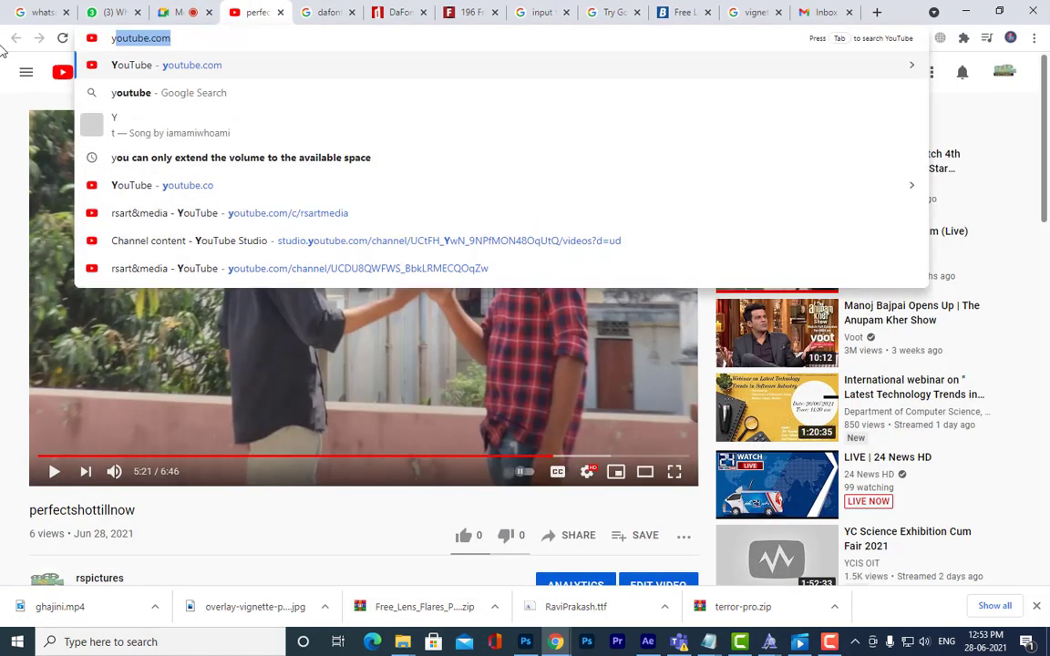
key("Return")
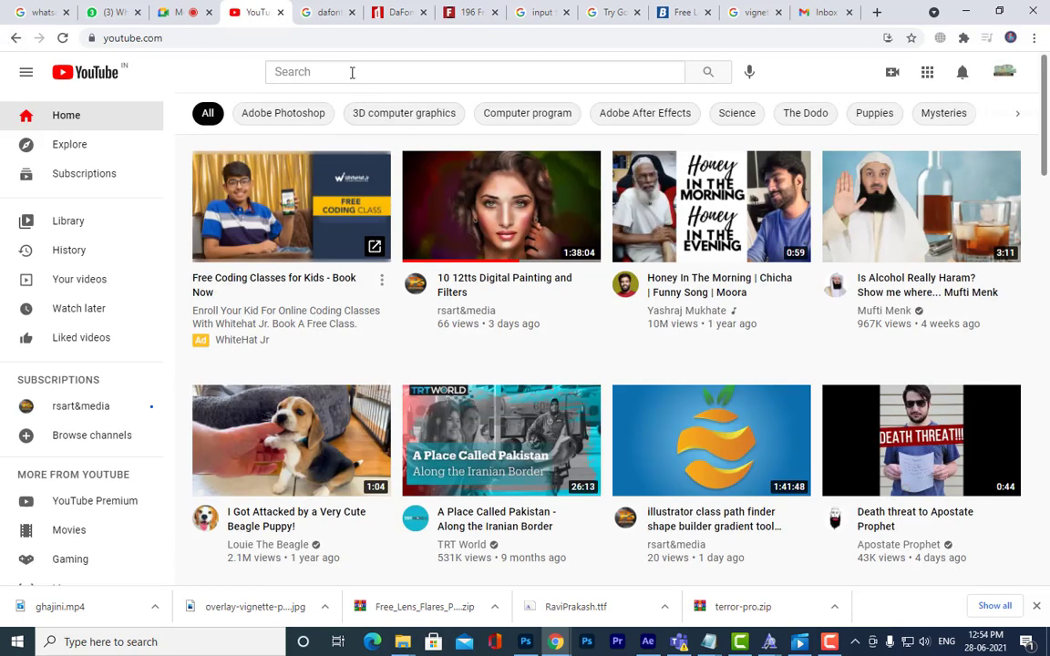
Step: Search YouTube for "green screen vfx"
left_click(352, 72)
type("gre")
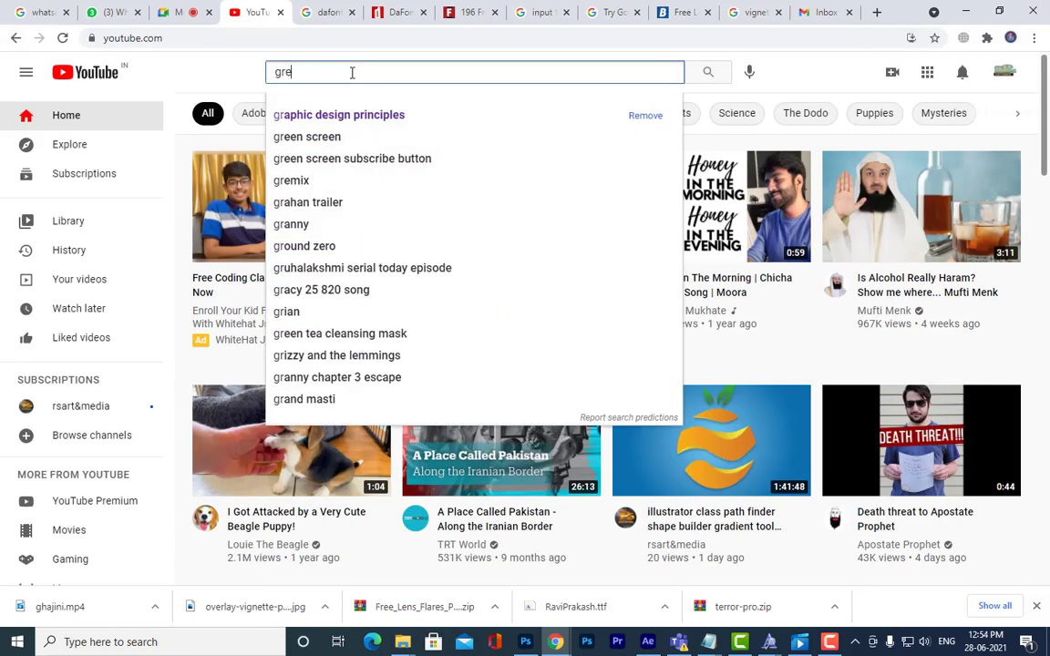
type("en sc")
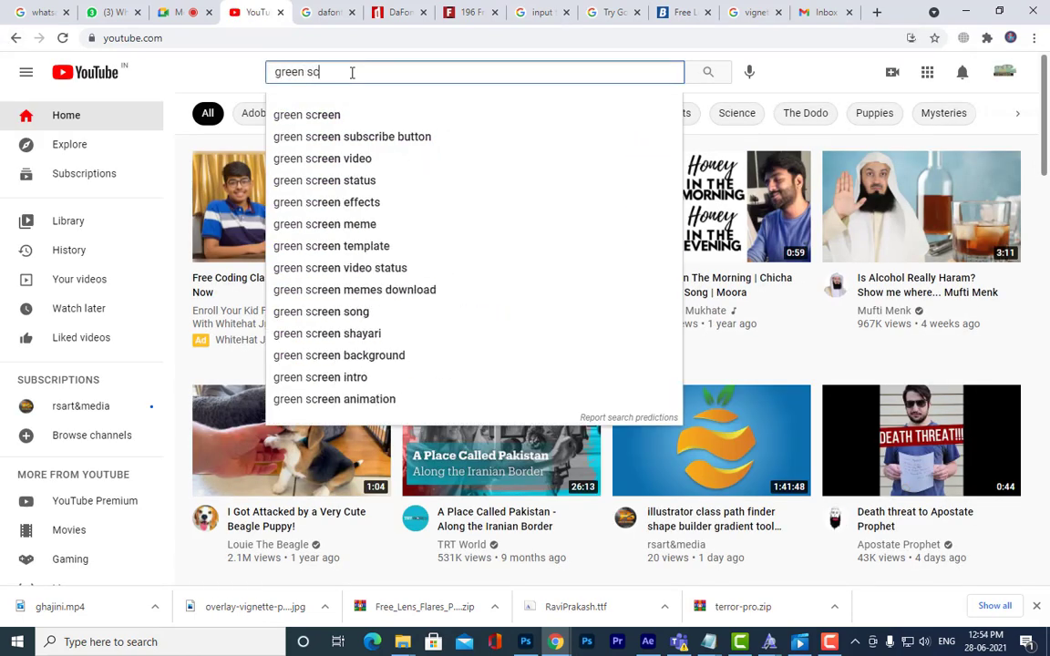
type("reen vfx")
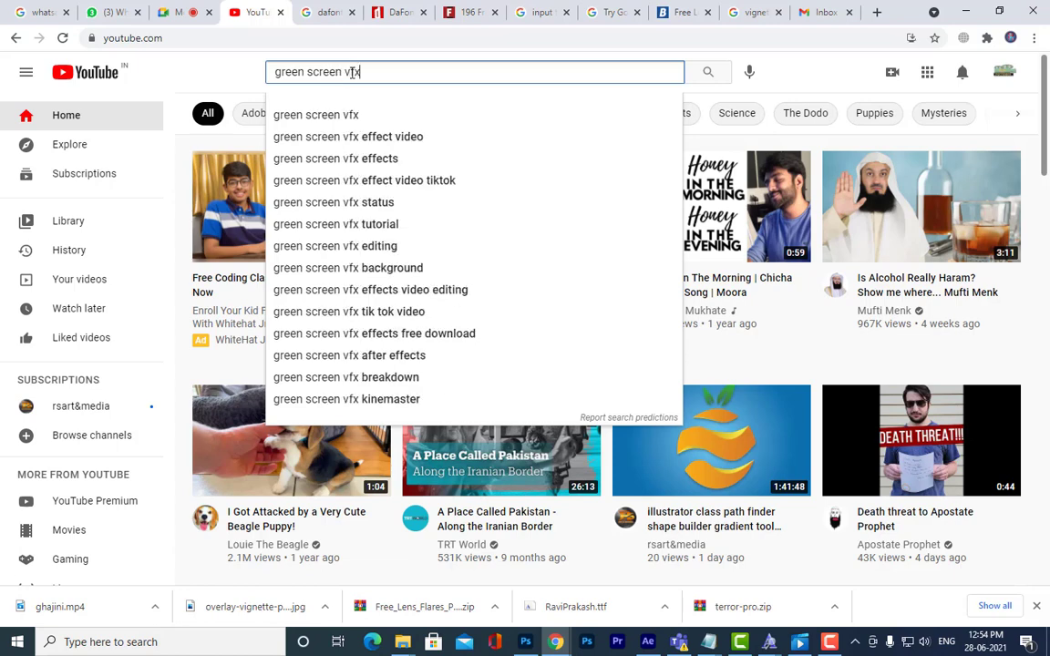
key("Return")
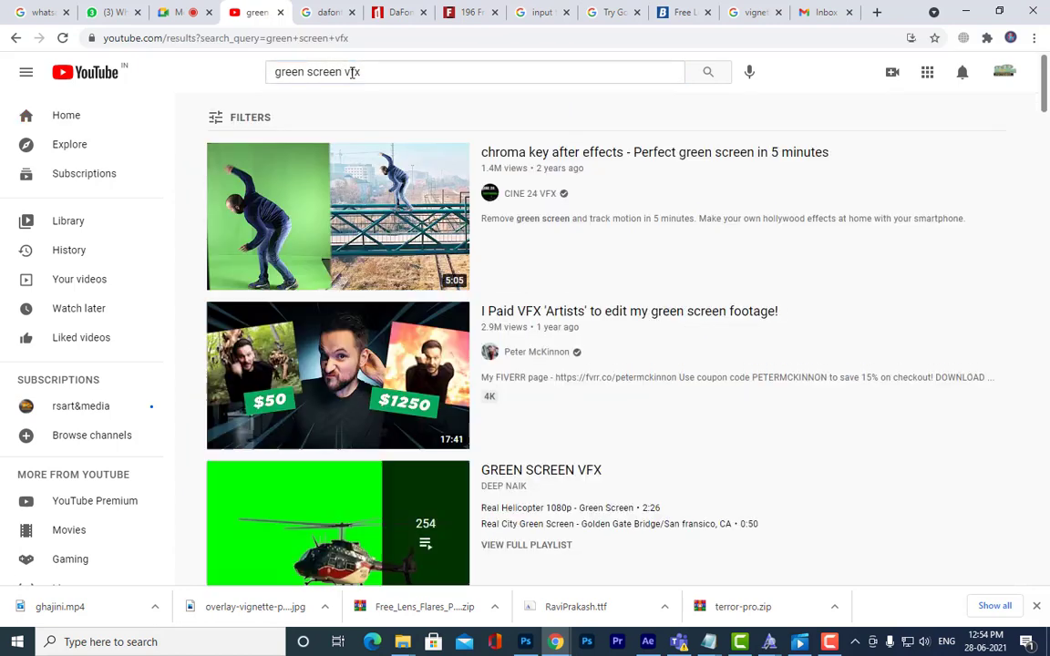
Step: Look through the green screen results and filter them to videos with a duration under 4 minutes
scroll(594, 340, "down", 8)
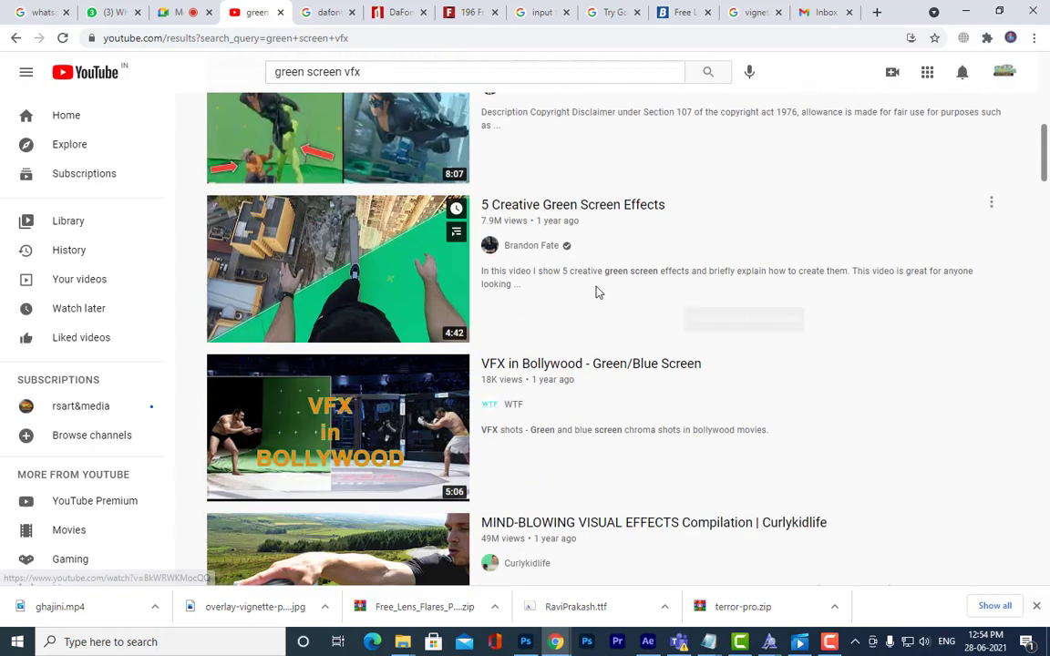
scroll(597, 294, "down", 4)
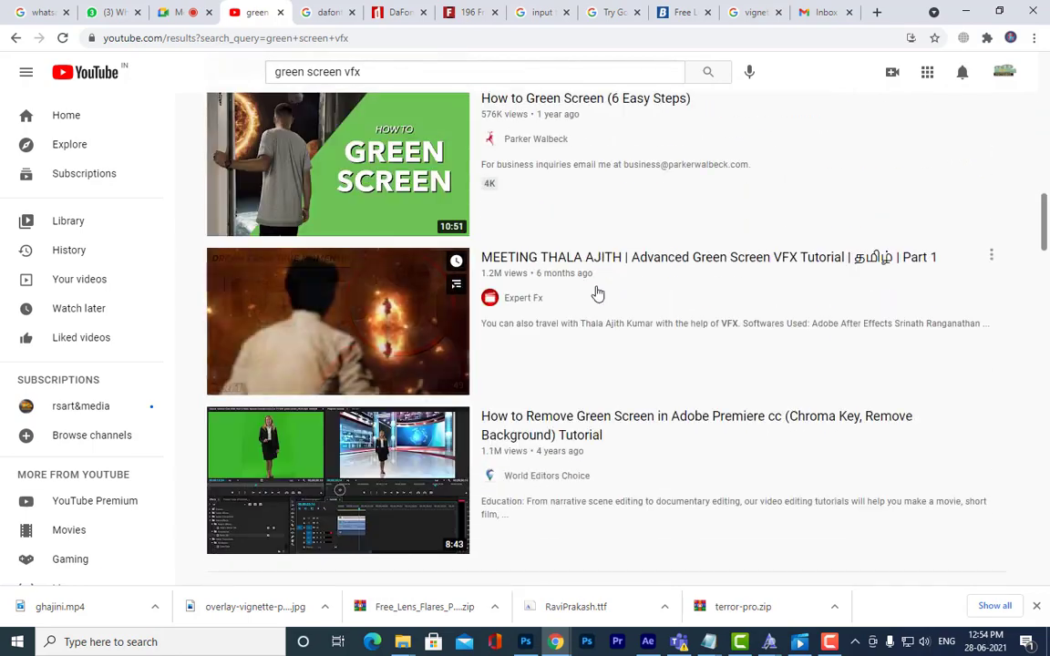
scroll(597, 293, "up", 12)
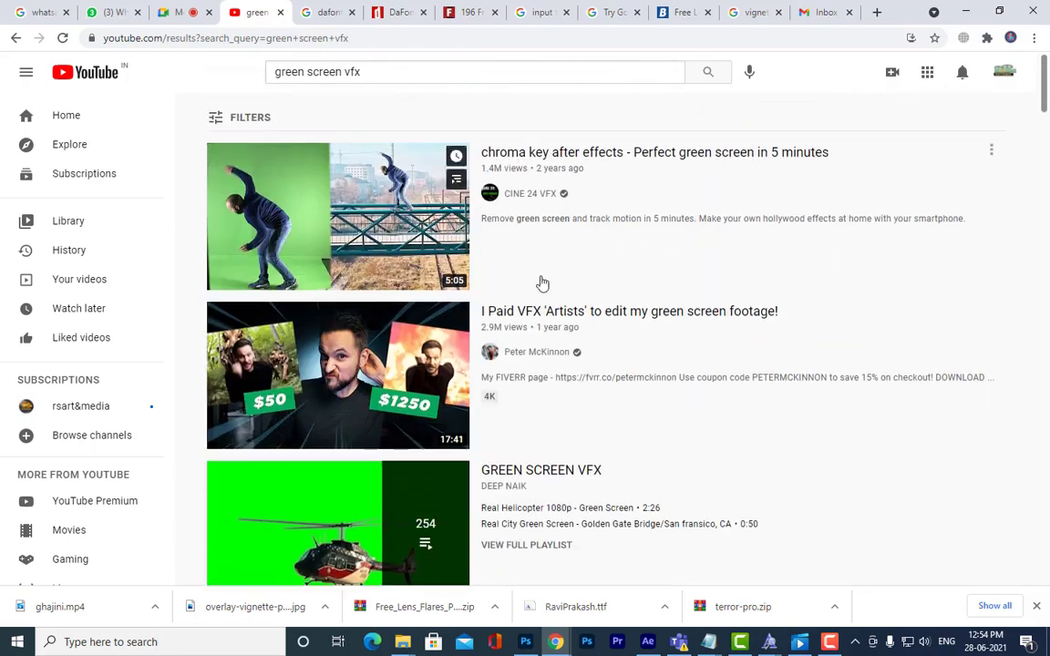
left_click(219, 117)
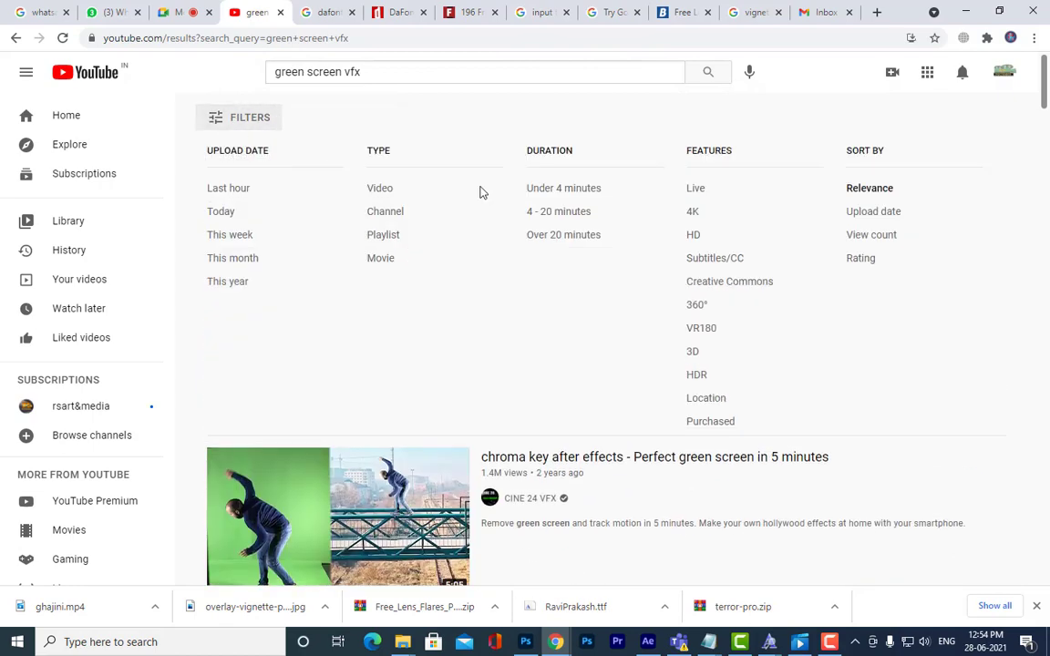
left_click(563, 190)
Step: Open the "Green screen background Lion" video from the filtered results, then pause and resume its playback
scroll(641, 269, "down", 2)
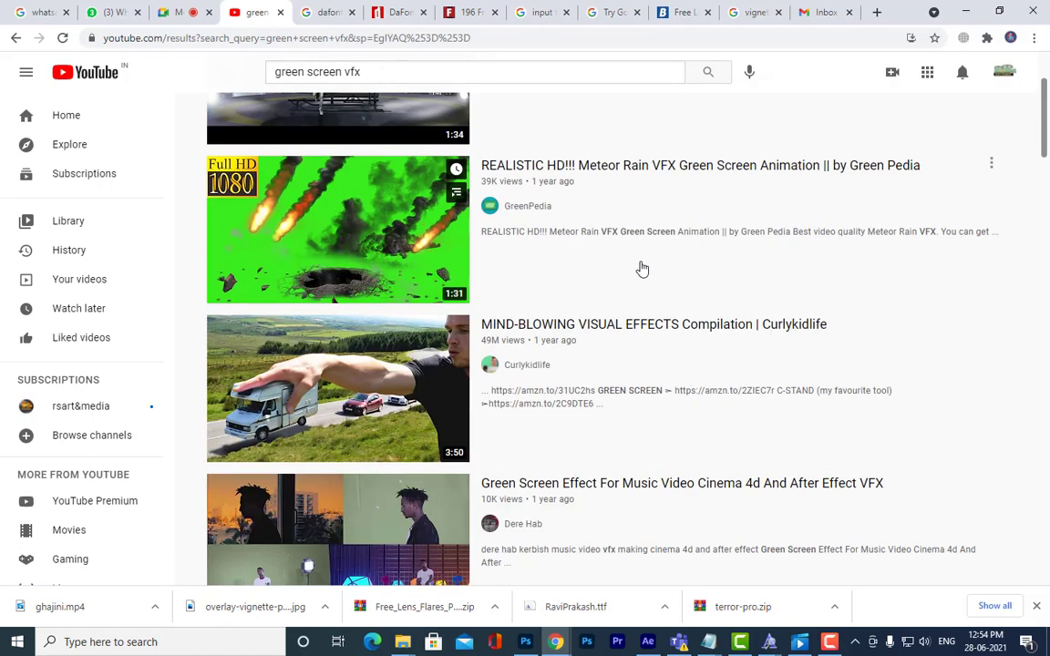
scroll(641, 269, "down", 12)
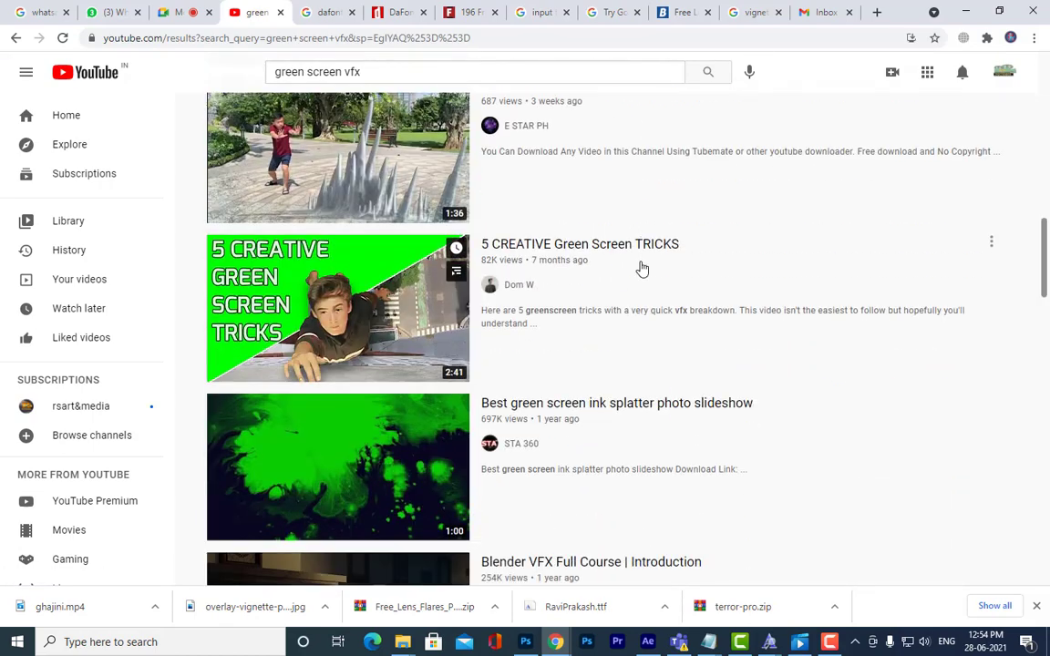
scroll(641, 269, "down", 2)
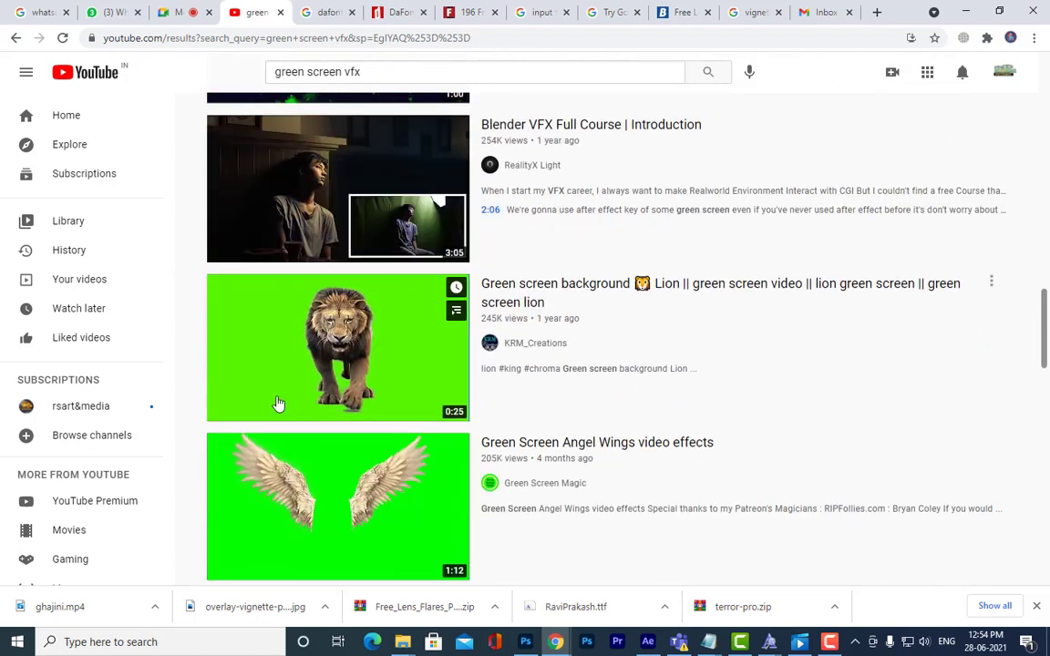
left_click(353, 372)
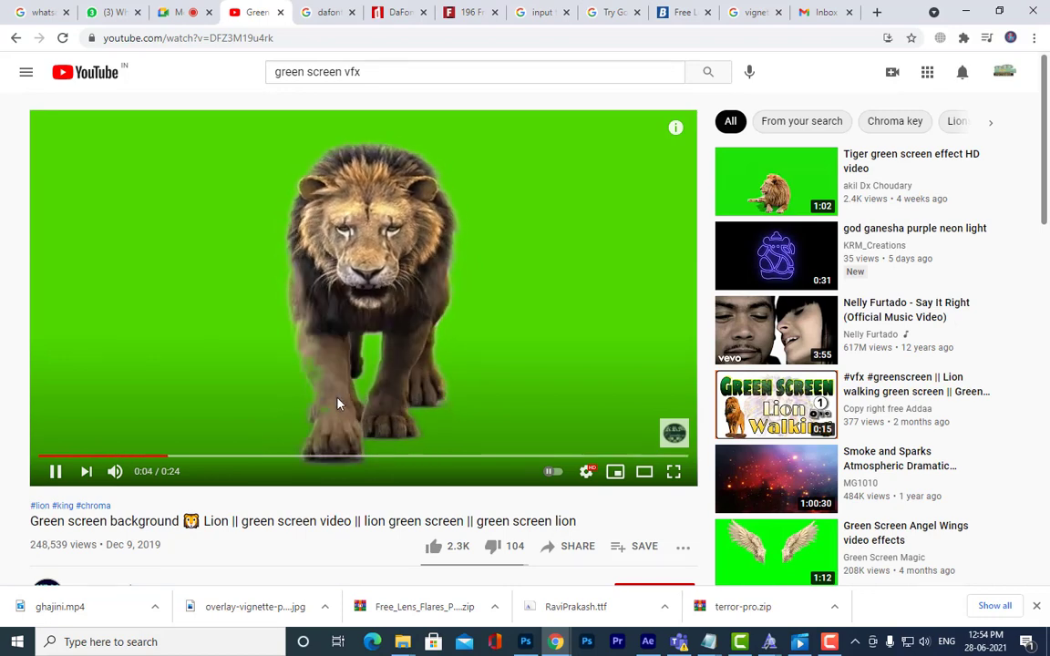
left_click(54, 472)
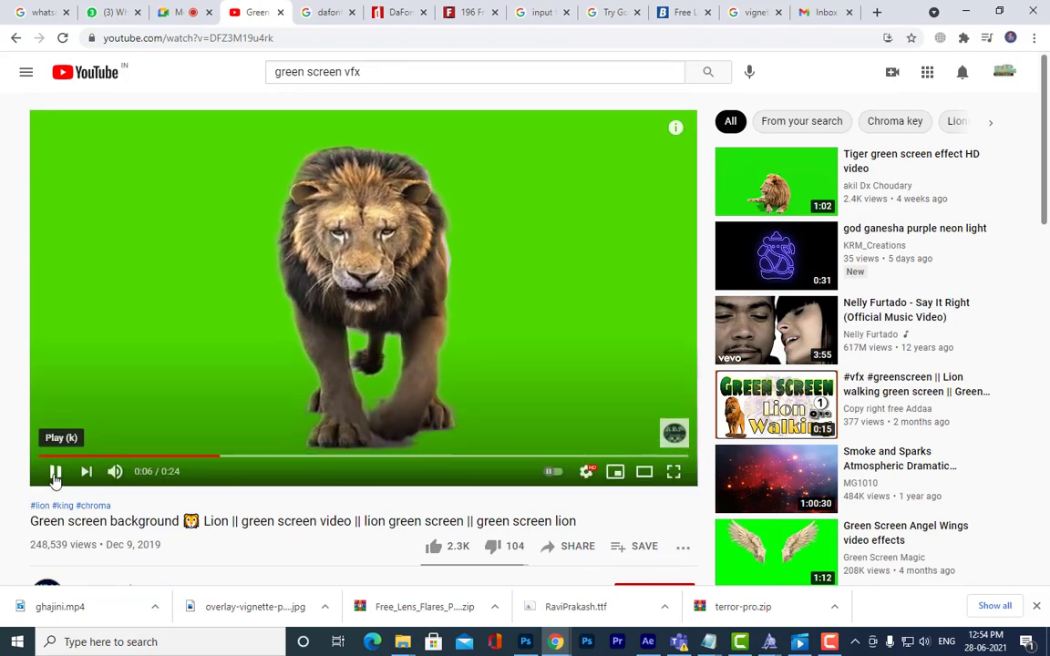
left_click(55, 473)
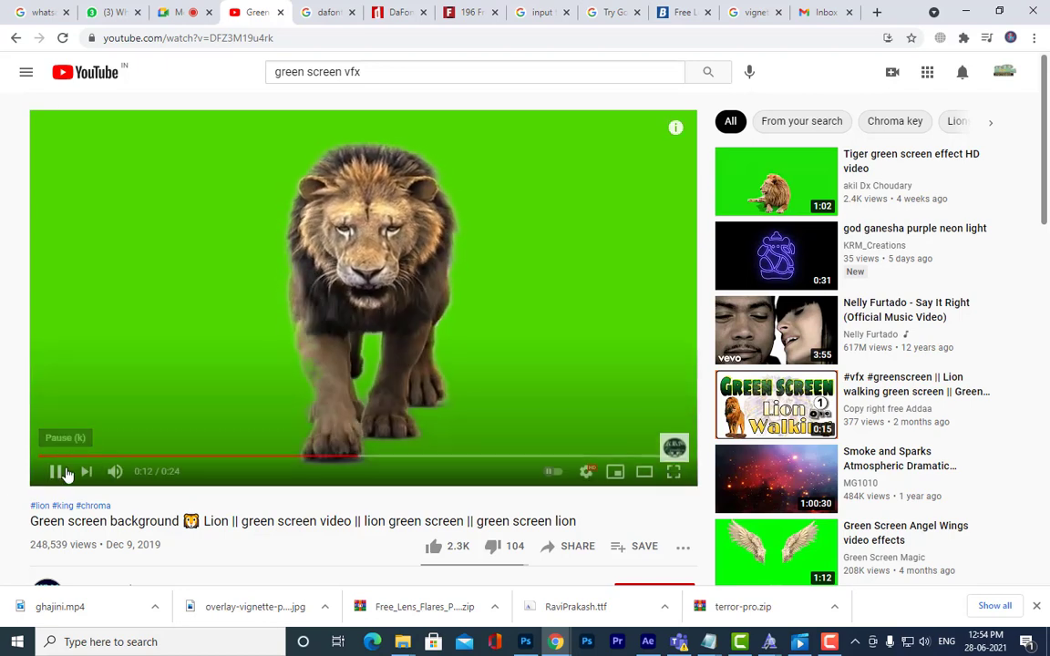
Step: Pause the lion video and load it on yout.com by changing "youtube" to "yout" in its web address
left_click(55, 473)
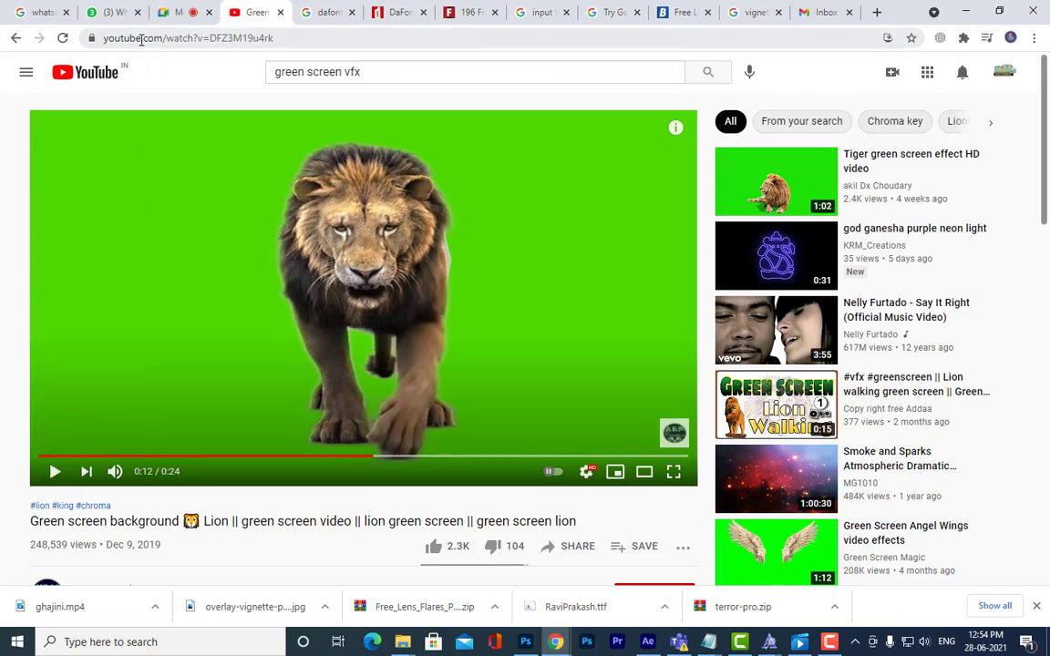
left_click(139, 38)
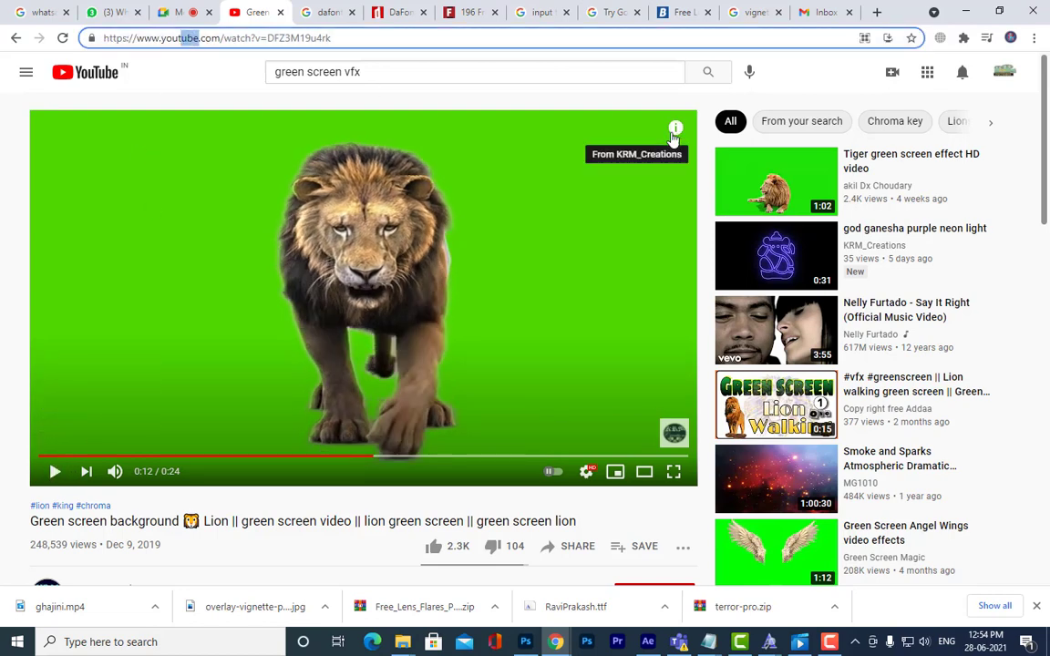
type("t")
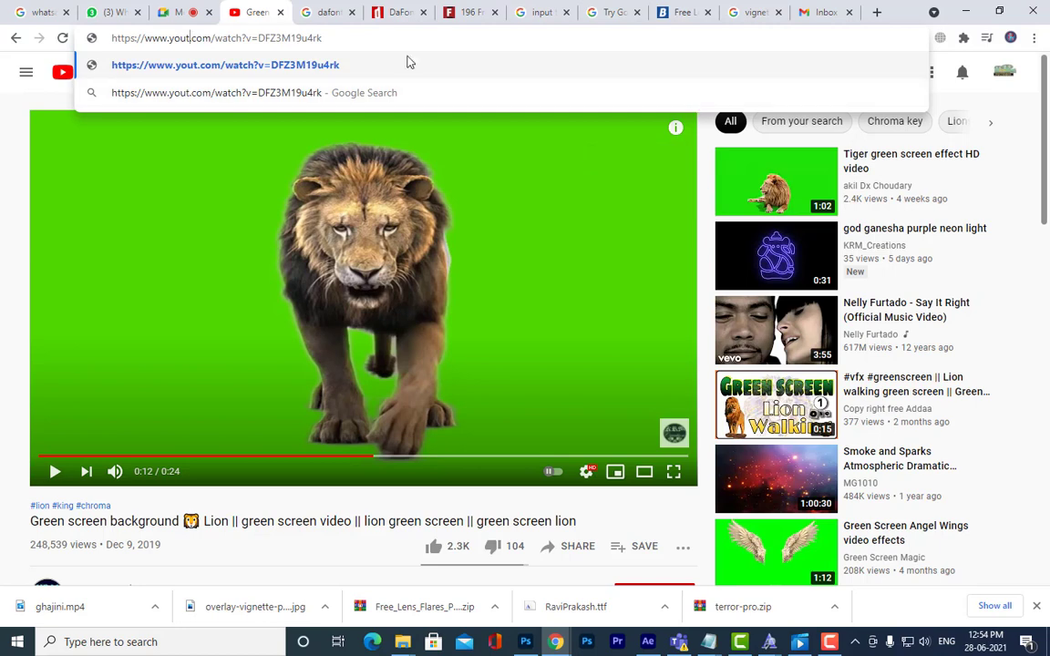
key("Return")
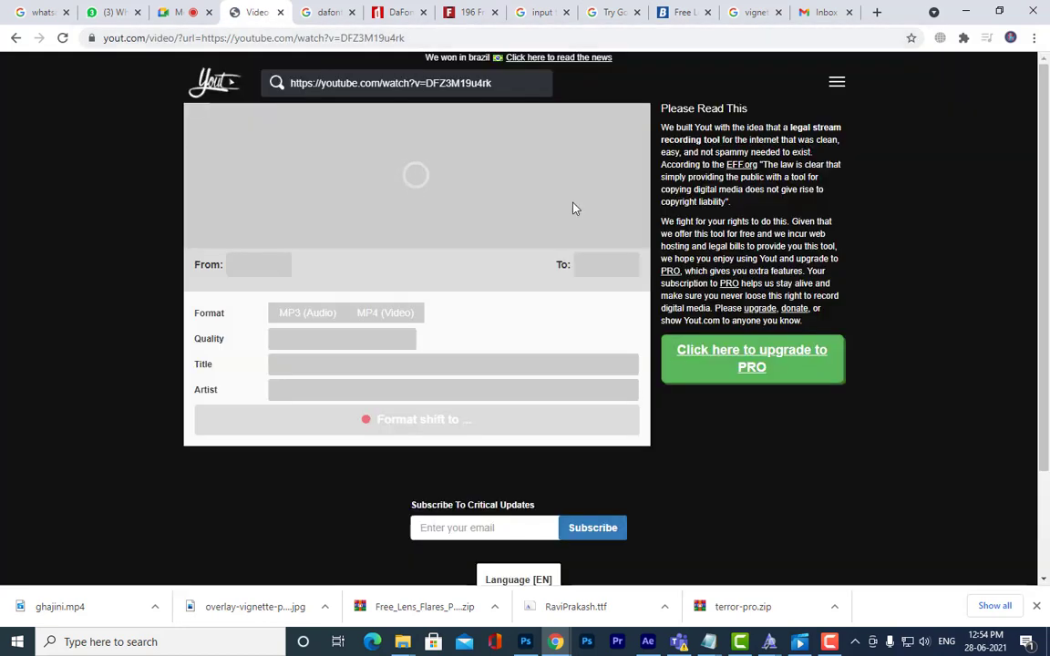
Step: Convert the lion video to MP4, download it, and check title-artist.mp4 in the Downloads folder
left_click(383, 275)
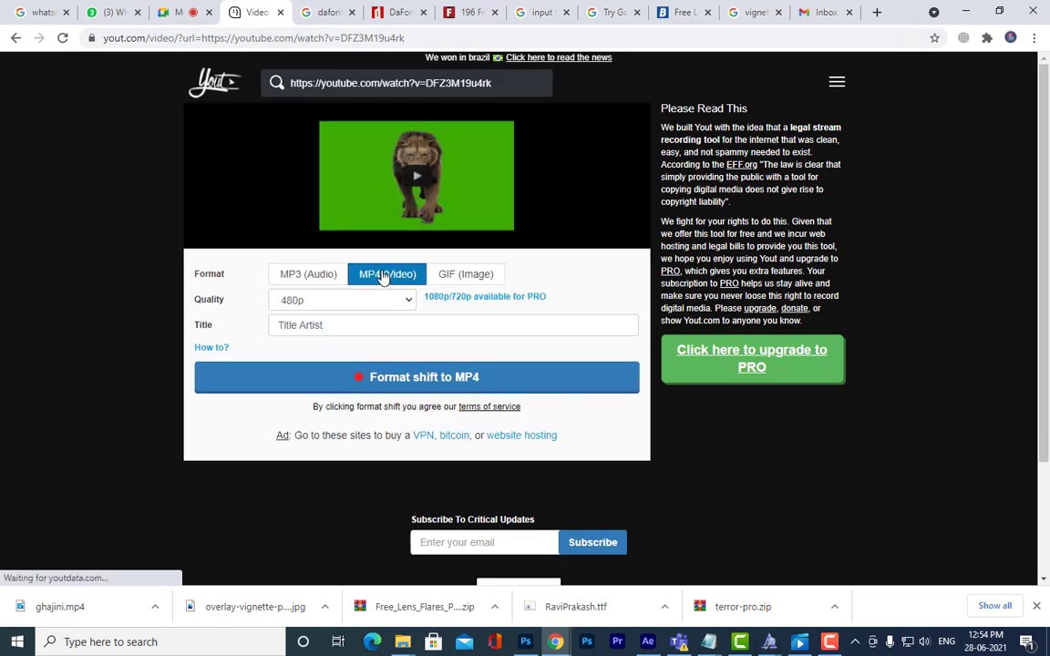
left_click(386, 380)
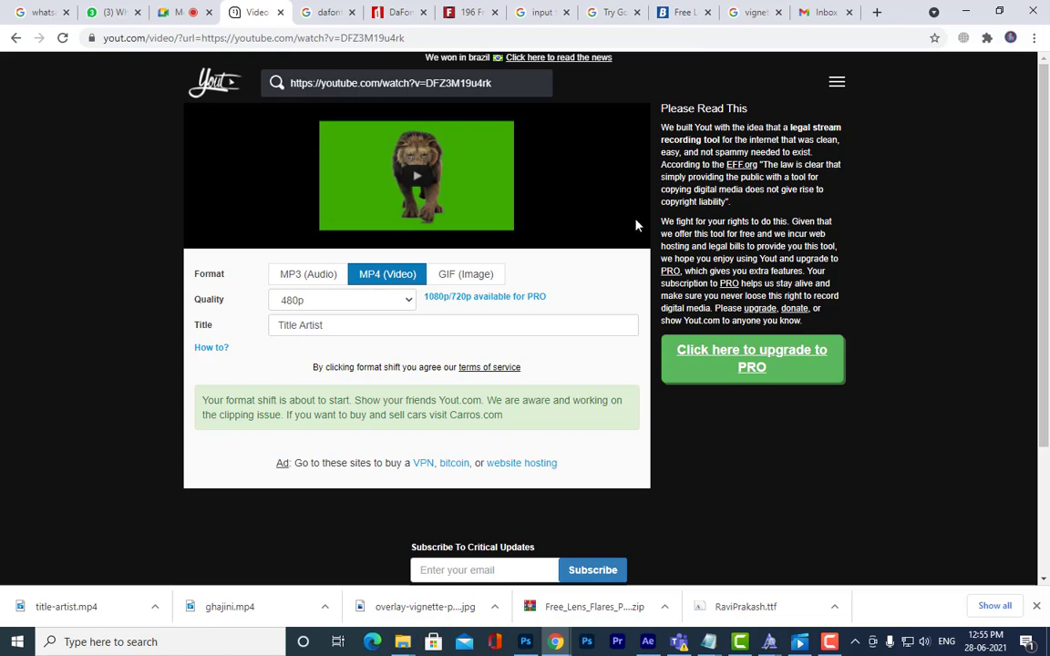
left_click(158, 610)
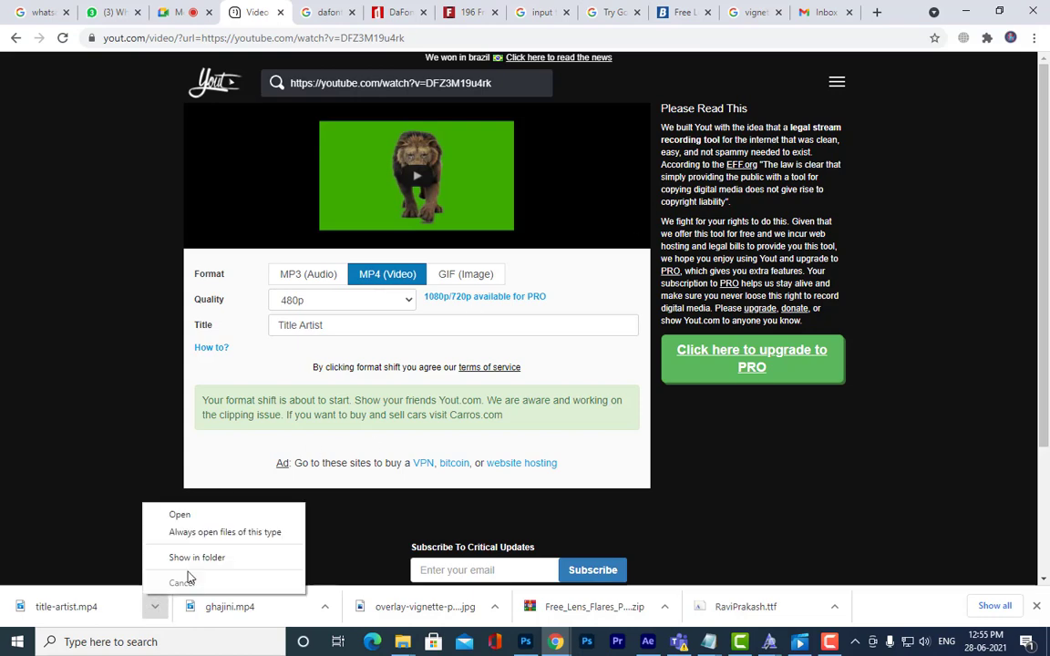
left_click(202, 561)
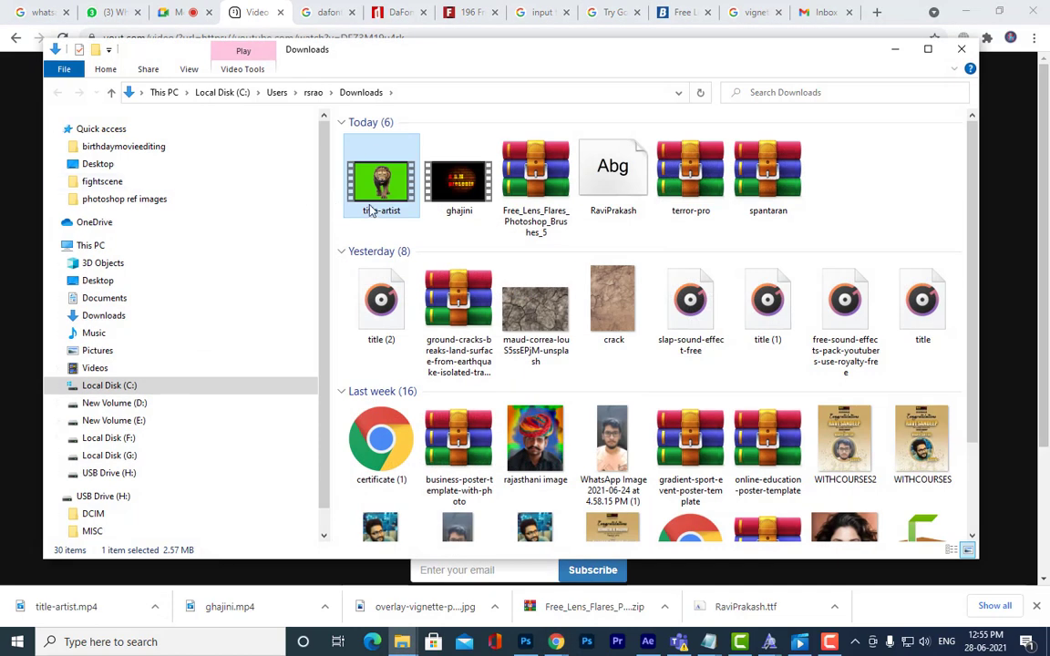
left_click(896, 51)
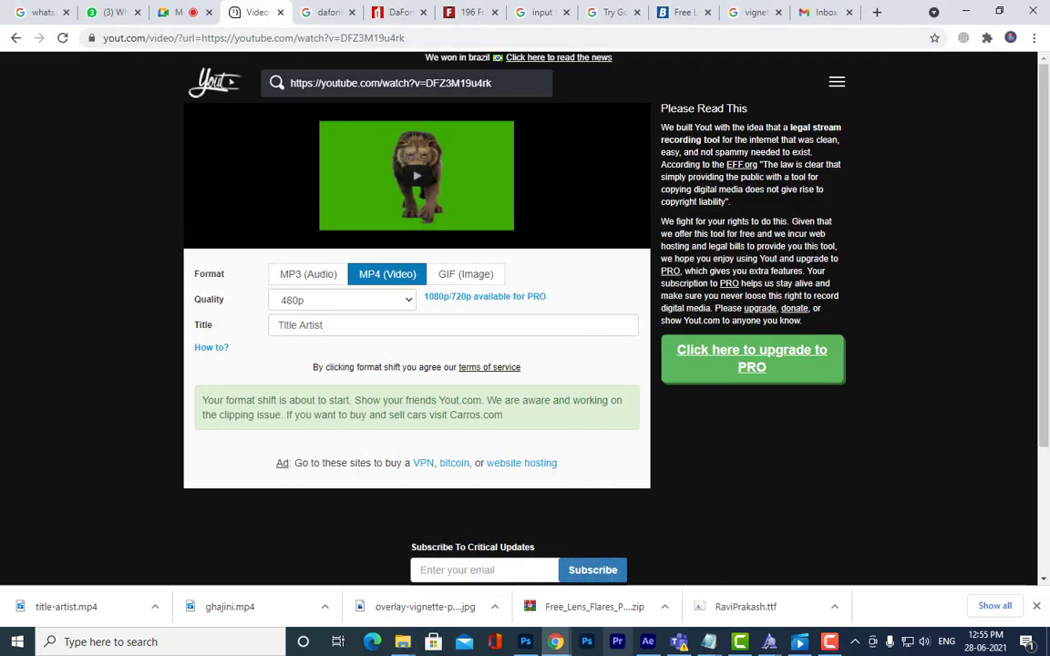
Step: Switch to After Effects and import title-artist.mp4 from the Downloads folder as footage
mouse_move(645, 643)
left_click(651, 583)
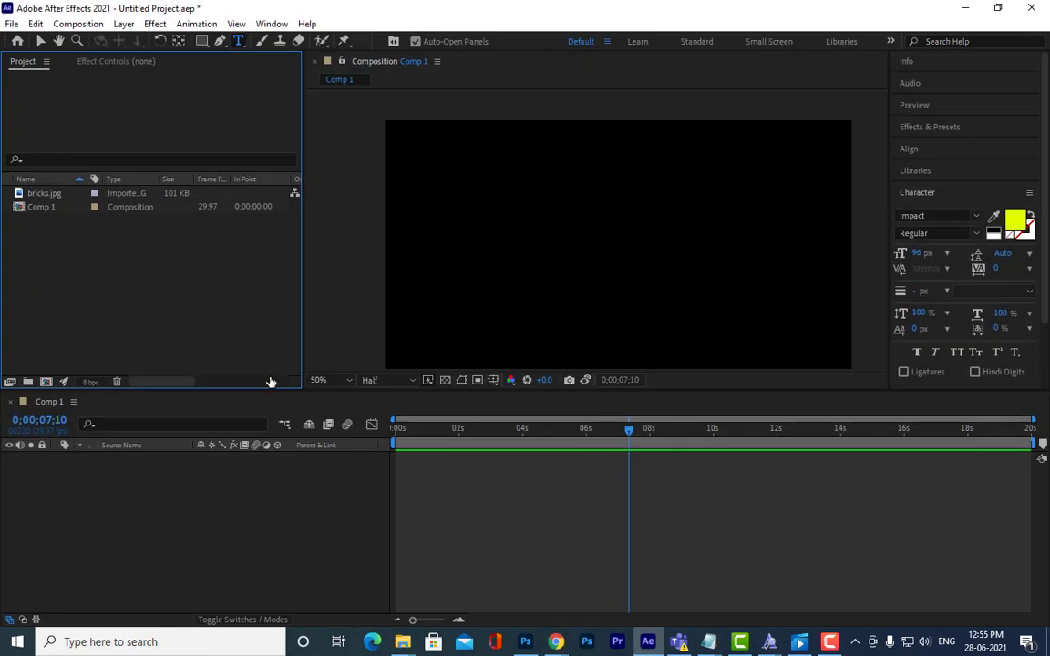
right_click(185, 283)
mouse_move(218, 349)
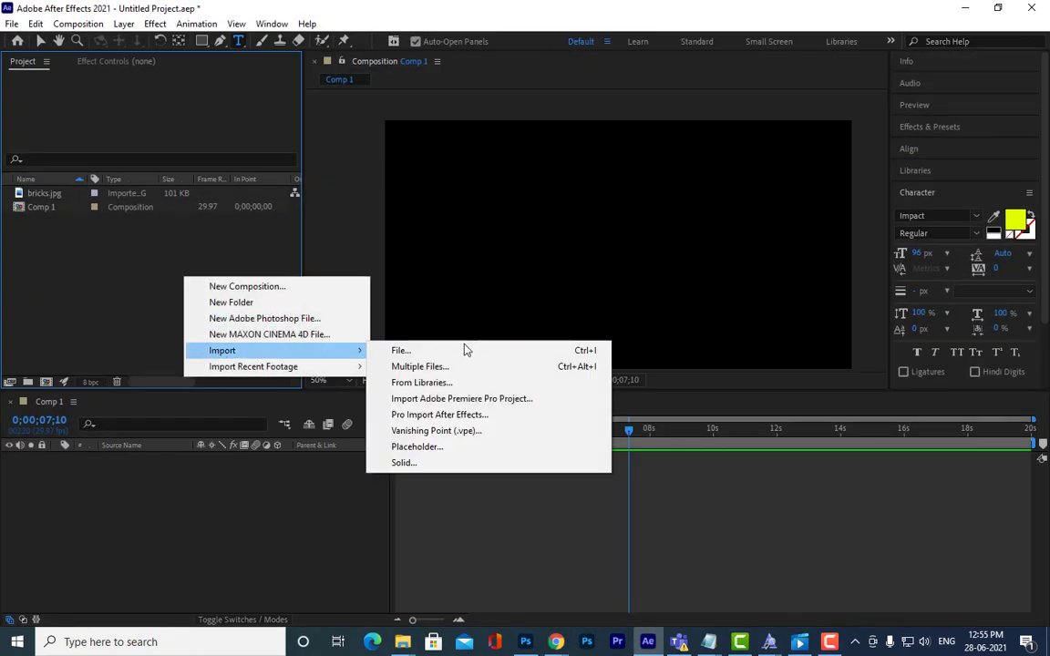
left_click(445, 353)
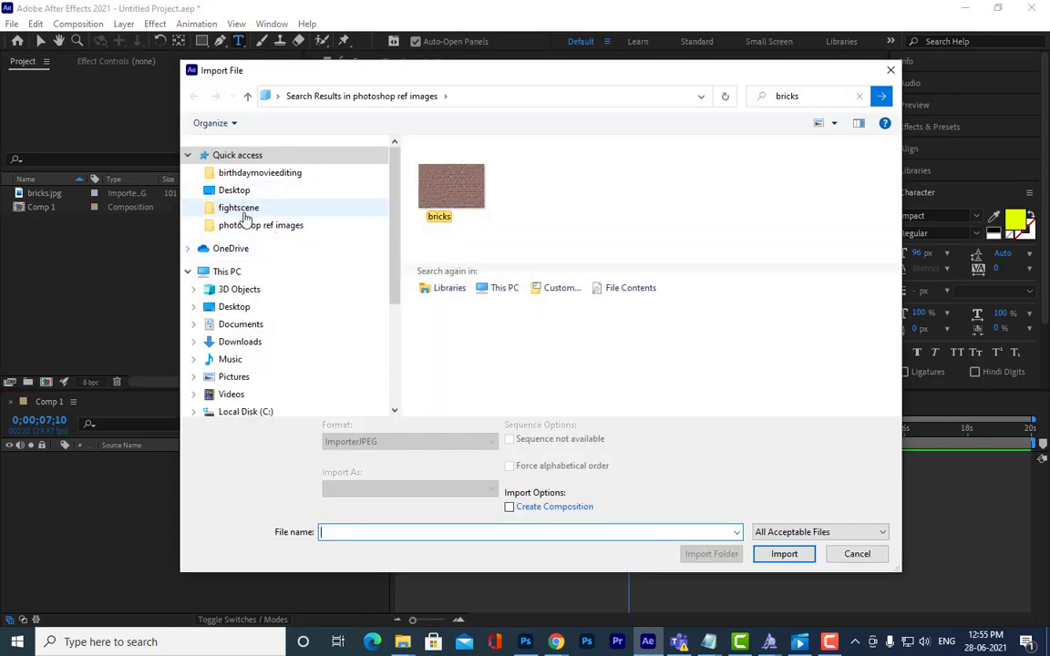
left_click(240, 344)
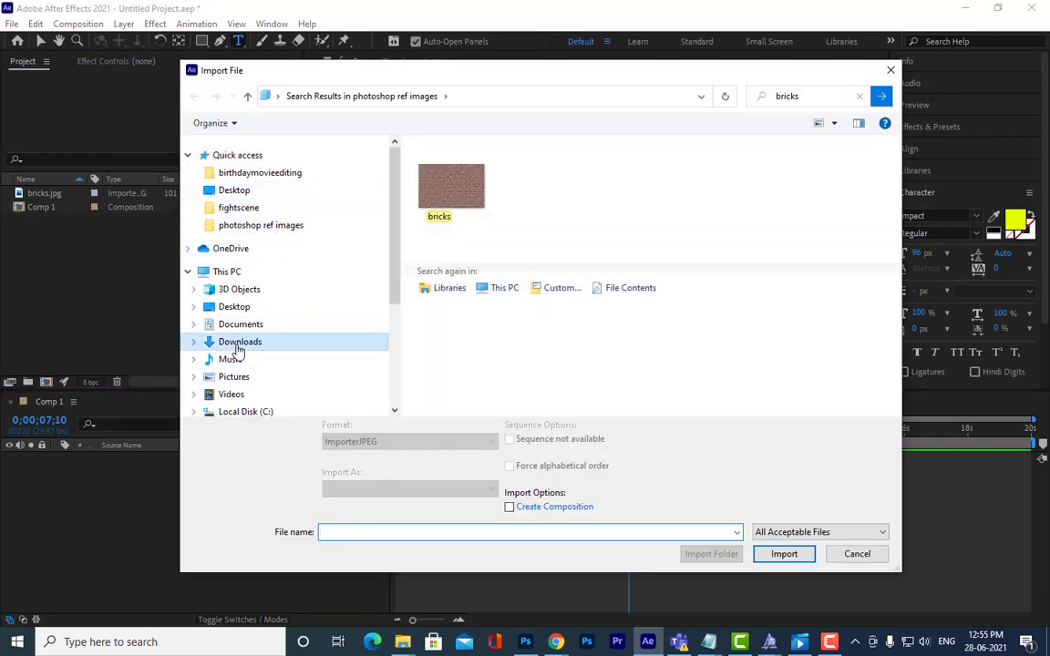
left_click(454, 211)
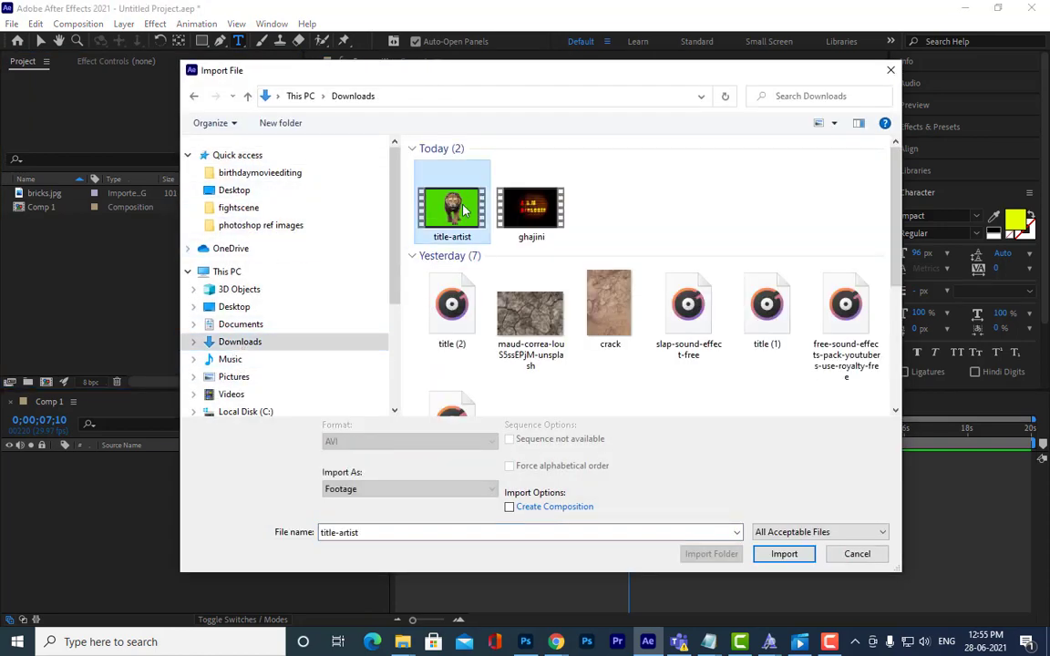
left_click(784, 553)
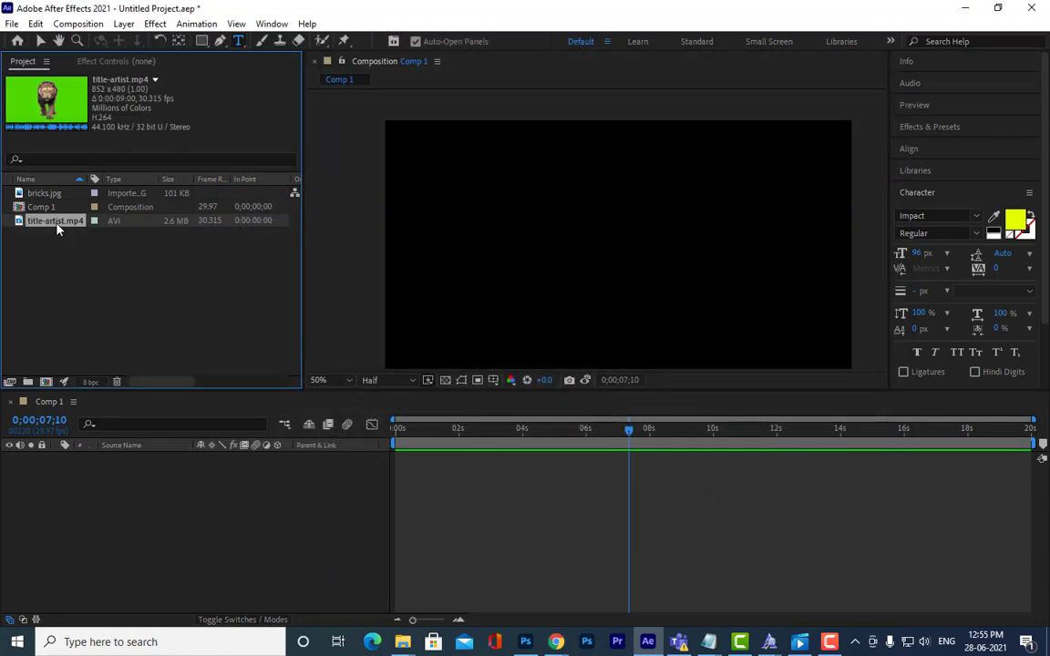
Step: Create a new composition from the title-artist.mp4 footage and switch to the Selection tool
left_click_drag(52, 228, 45, 383)
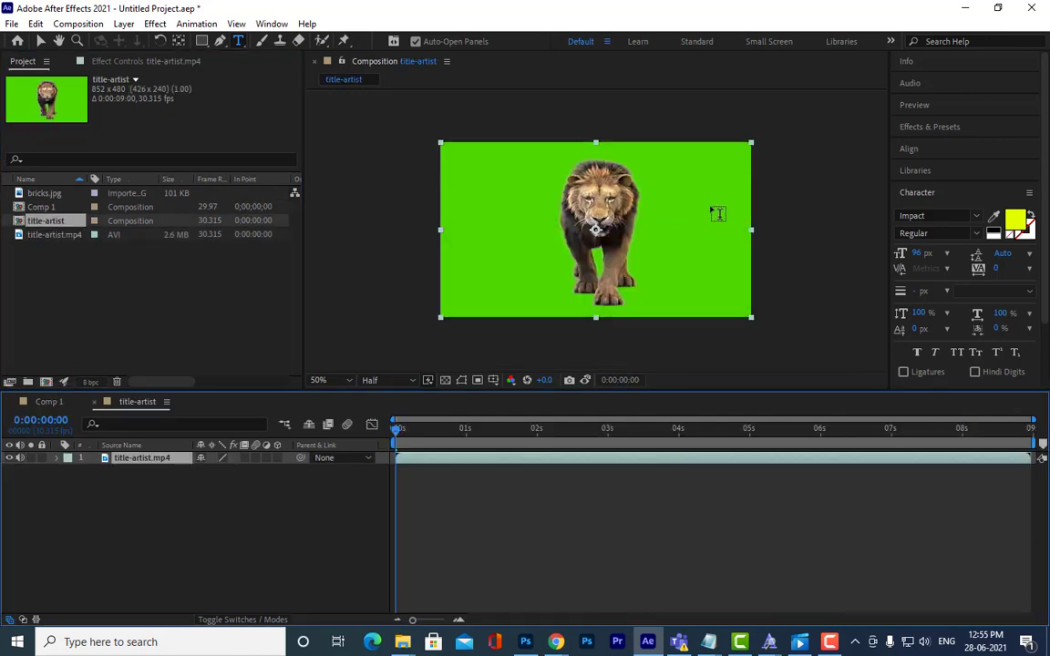
scroll(719, 214, "up", 1)
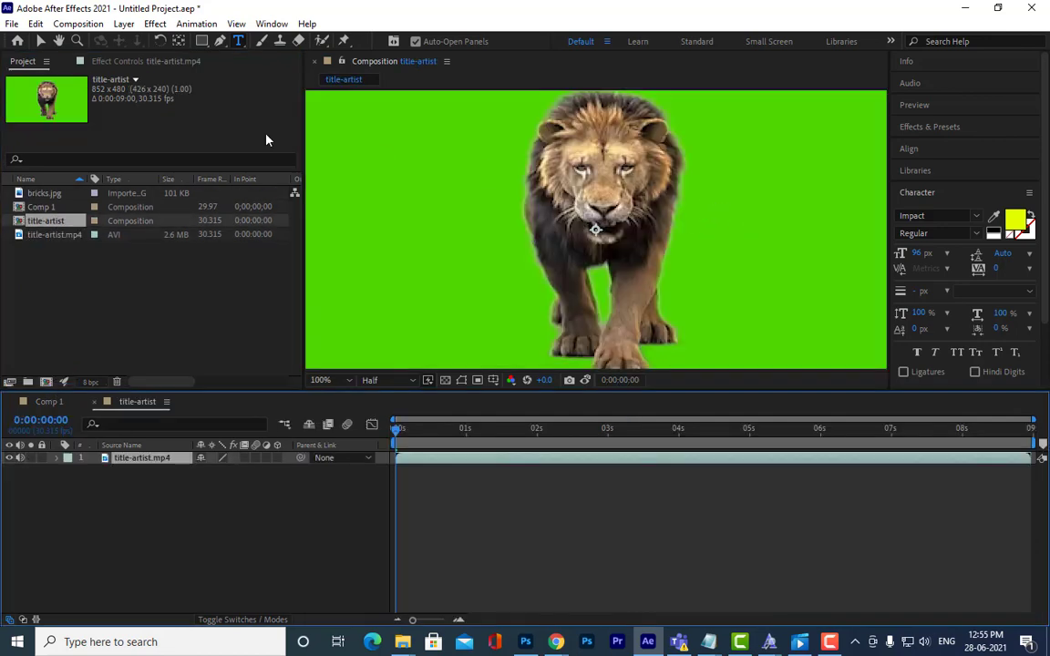
left_click(40, 41)
scroll(568, 135, "down", 1)
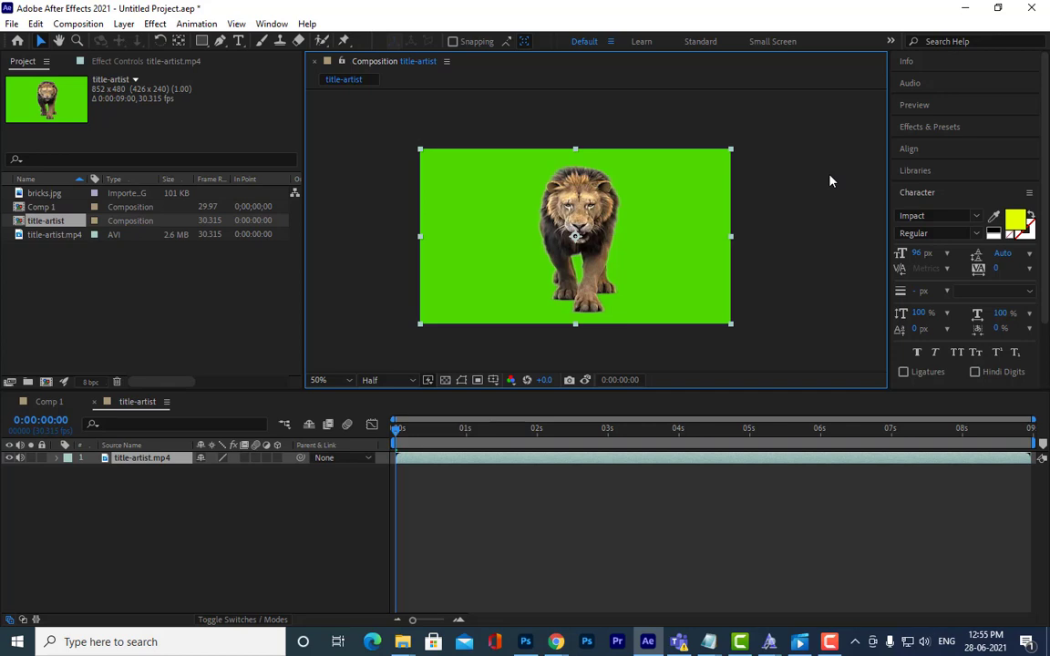
Step: Search the effects for "keyl" and apply the Keylight, Key Cleaner and Advanced Spill Suppressor preset to the title-artist.mp4 layer
left_click(934, 126)
type("shatt")
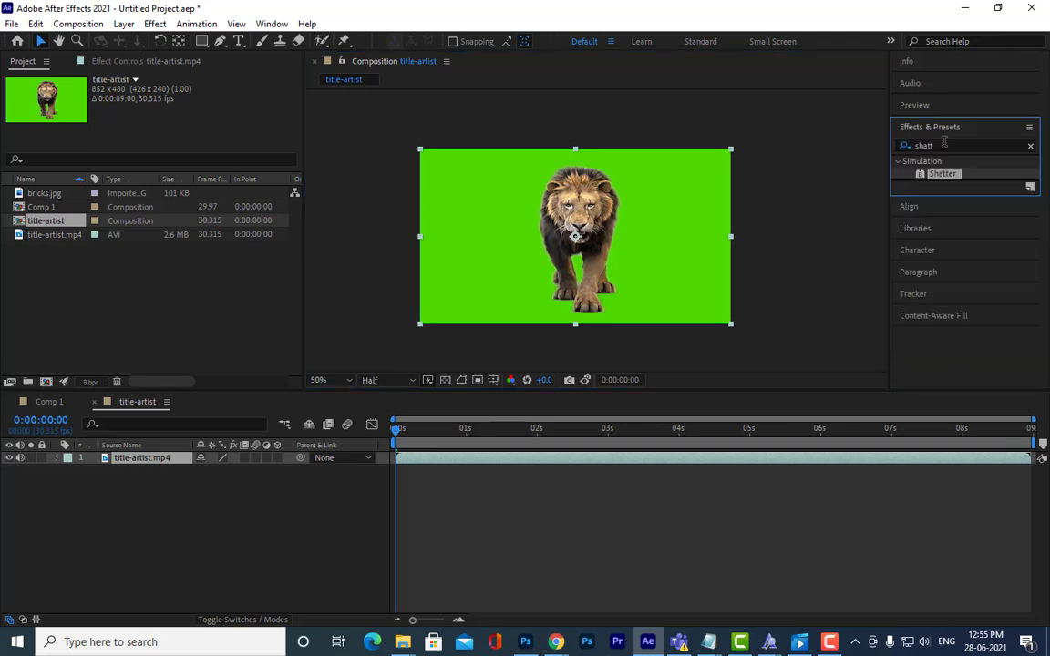
left_click_drag(944, 145, 898, 145)
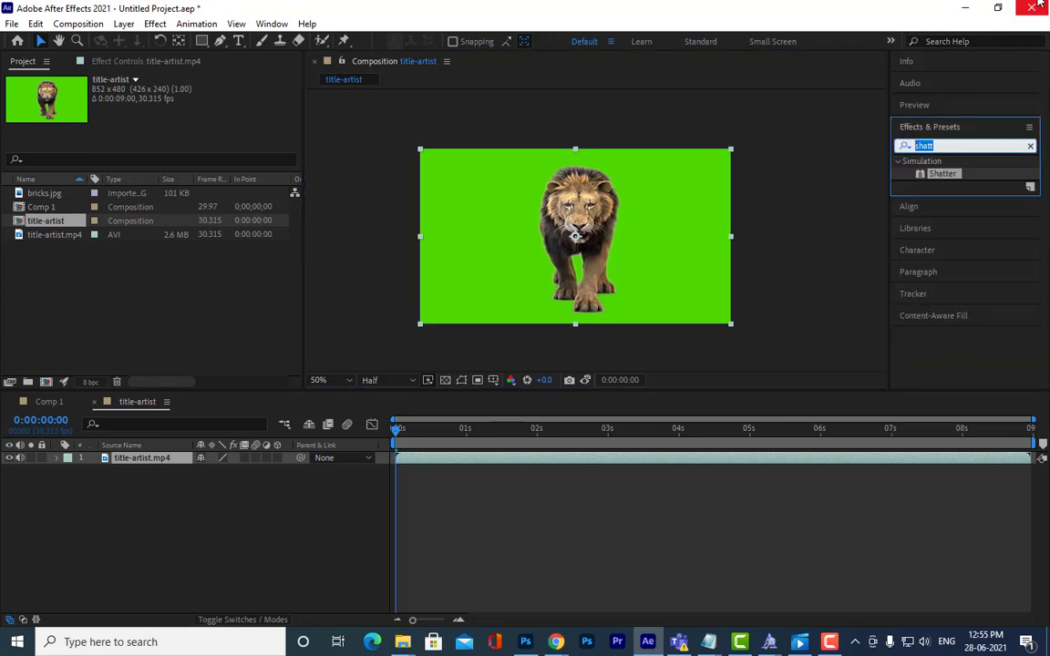
type("keyl")
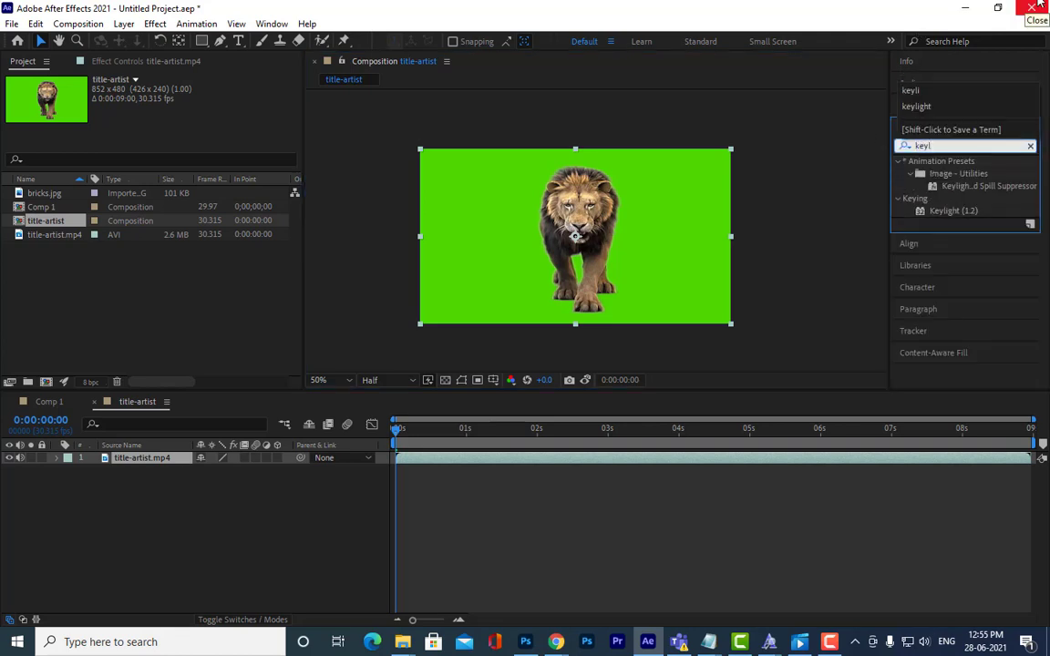
left_click(1008, 187)
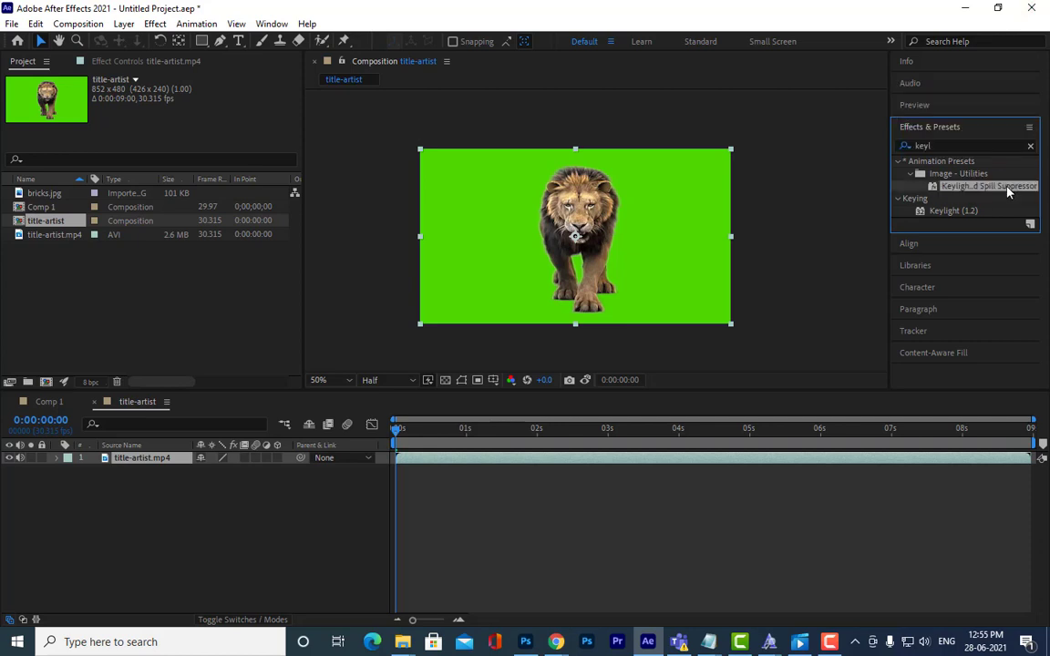
left_click_drag(1008, 189, 154, 458)
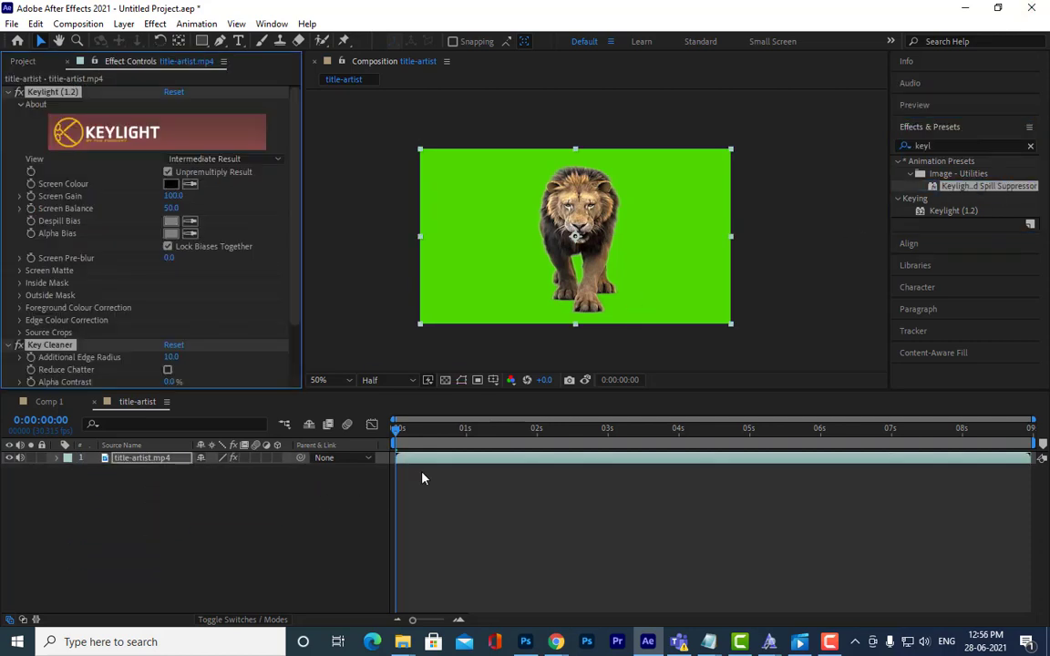
Step: Sample the green background as Keylight's Screen Colour and set its View to Final Result
left_click(190, 183)
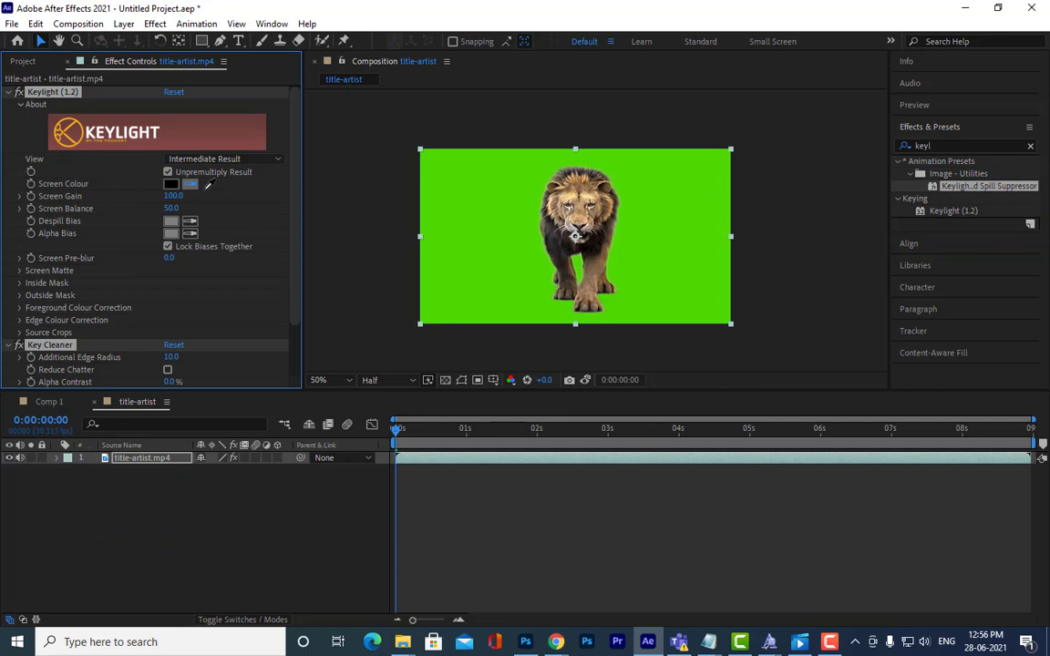
left_click(678, 189)
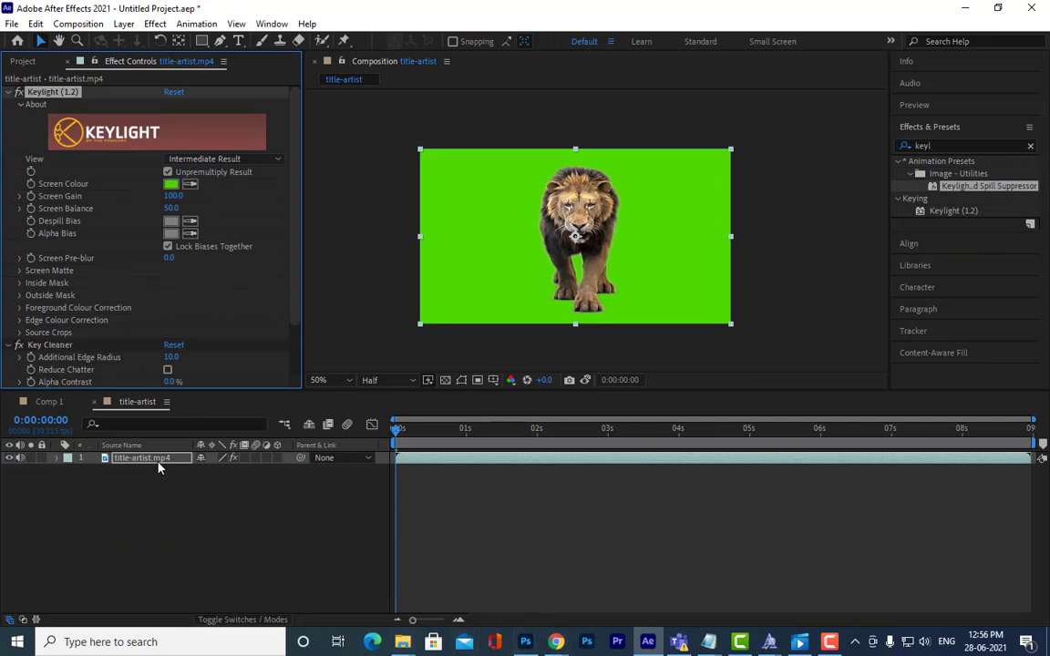
left_click(156, 459)
left_click(189, 183)
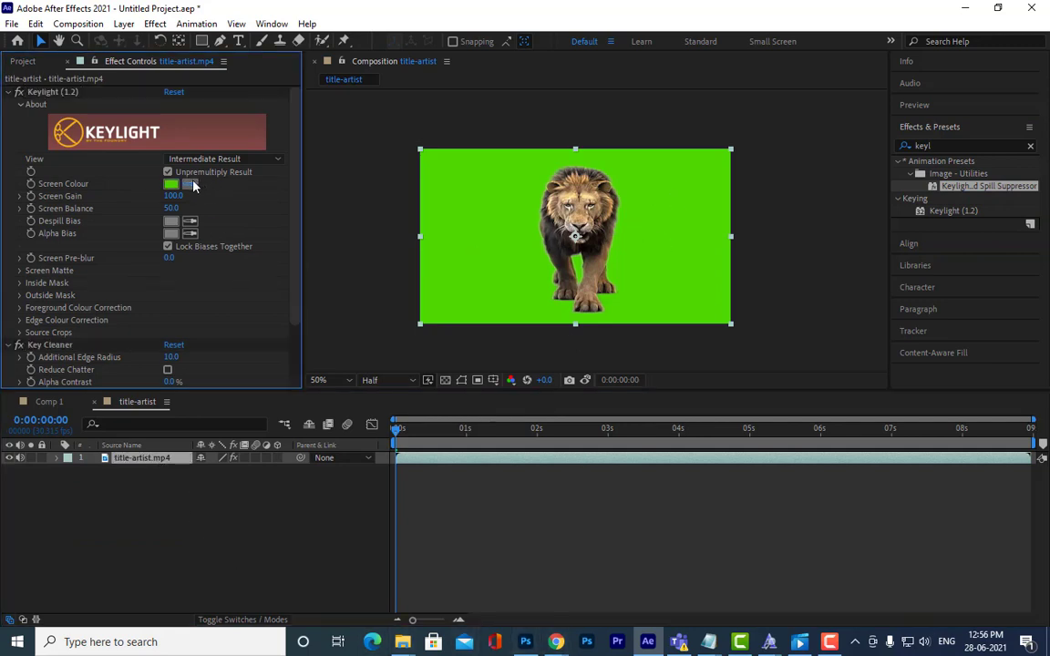
left_click(484, 215)
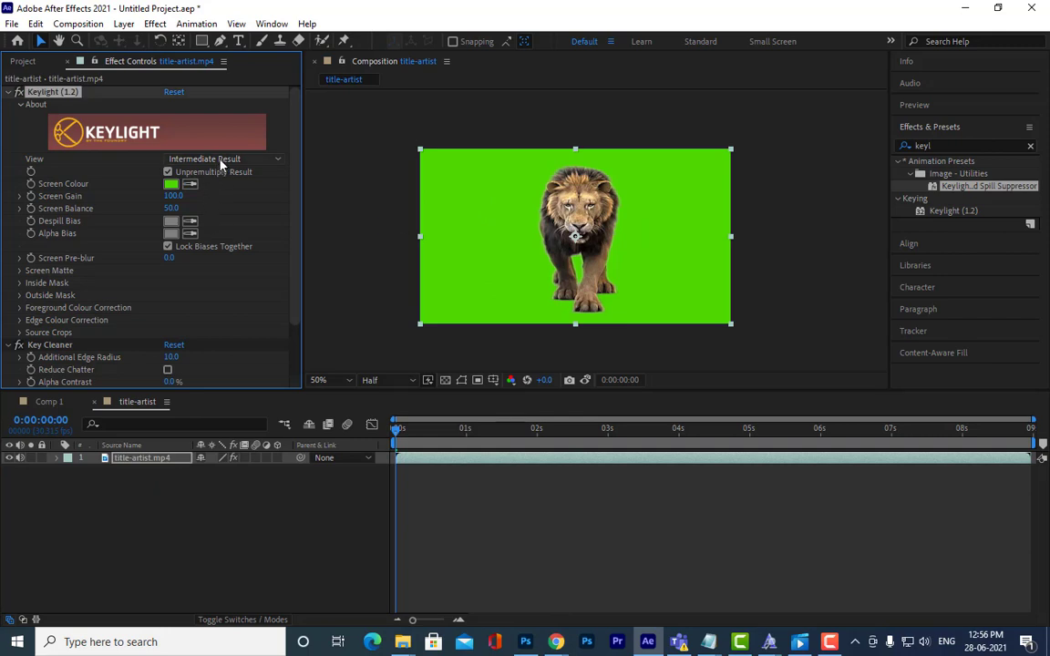
left_click(219, 159)
left_click(205, 335)
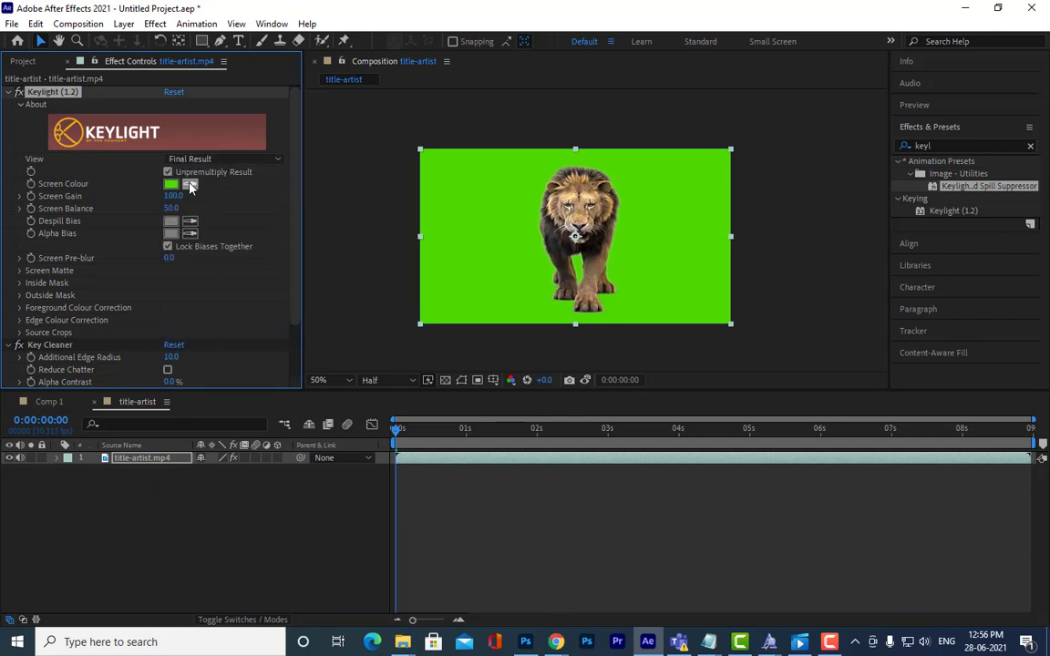
left_click(189, 186)
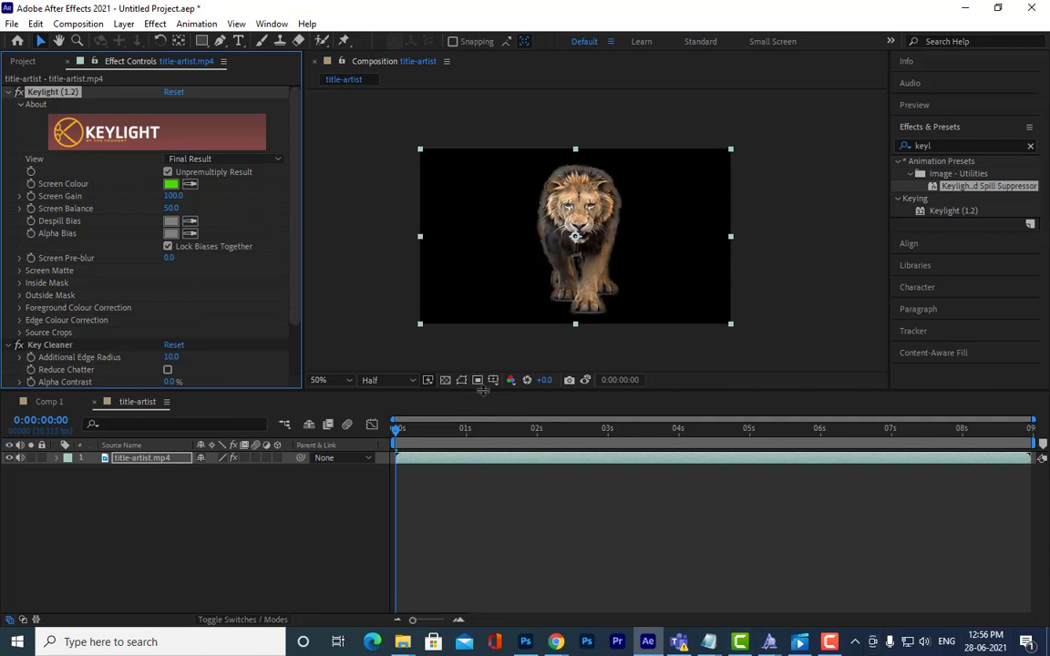
Step: Enlarge the composition viewer, then set Keylight's View to Screen Matte and its Screen Gain to 116
left_click_drag(483, 401, 483, 435)
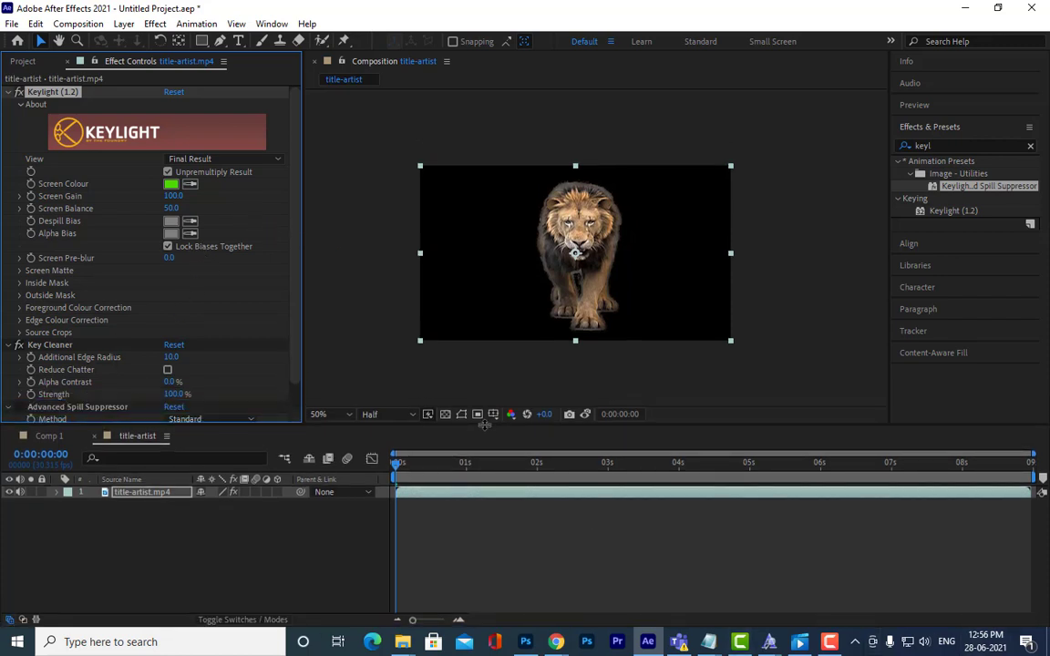
left_click(227, 160)
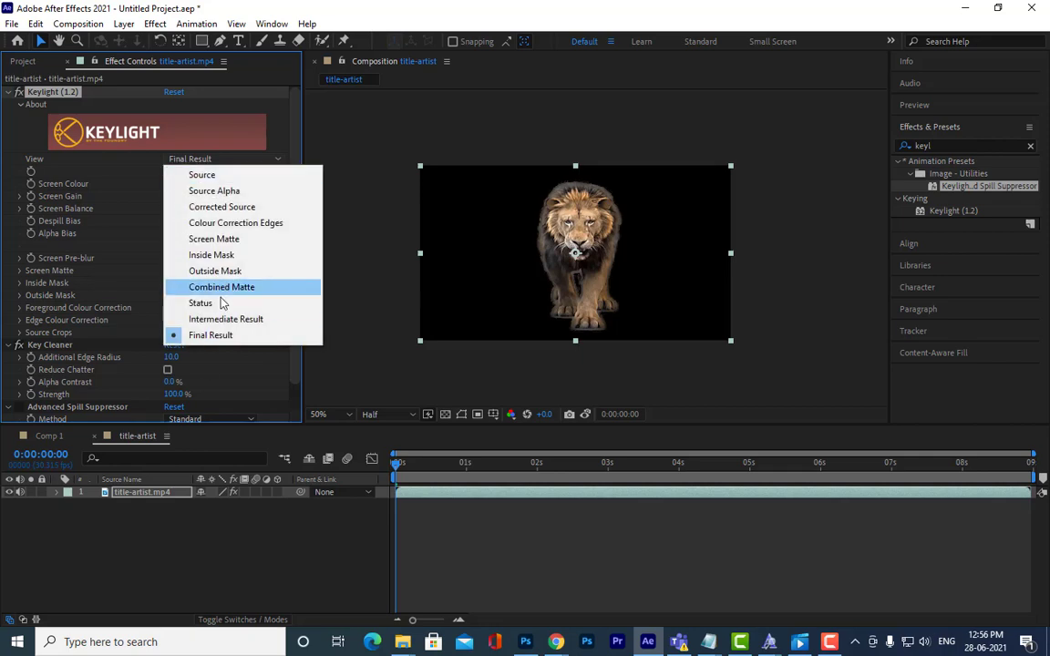
left_click(226, 239)
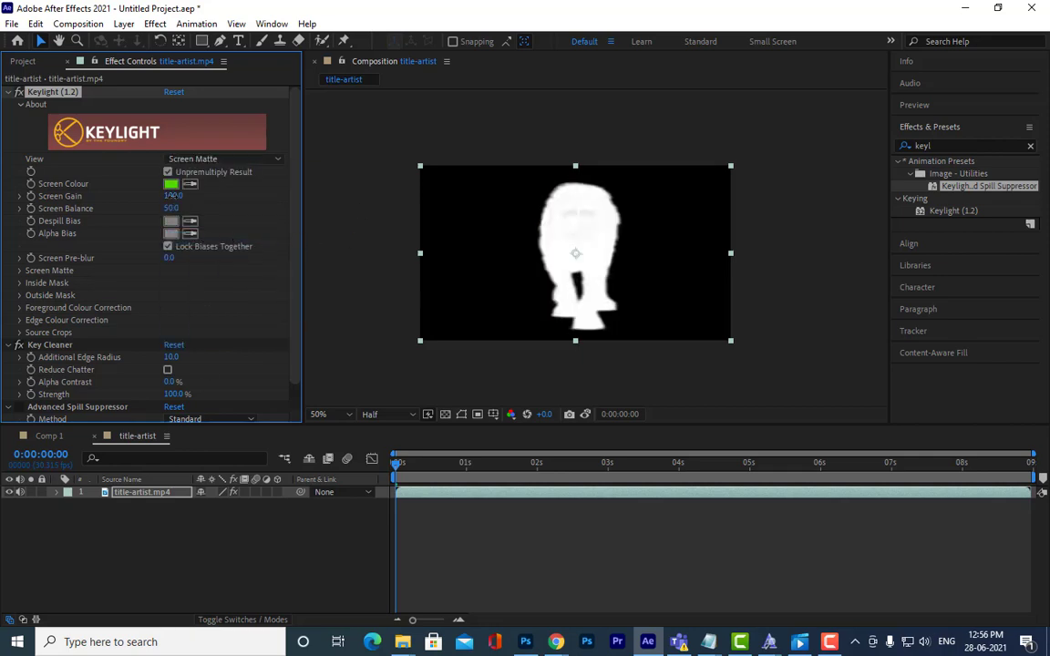
left_click_drag(171, 195, 179, 196)
scroll(574, 248, "up", 2)
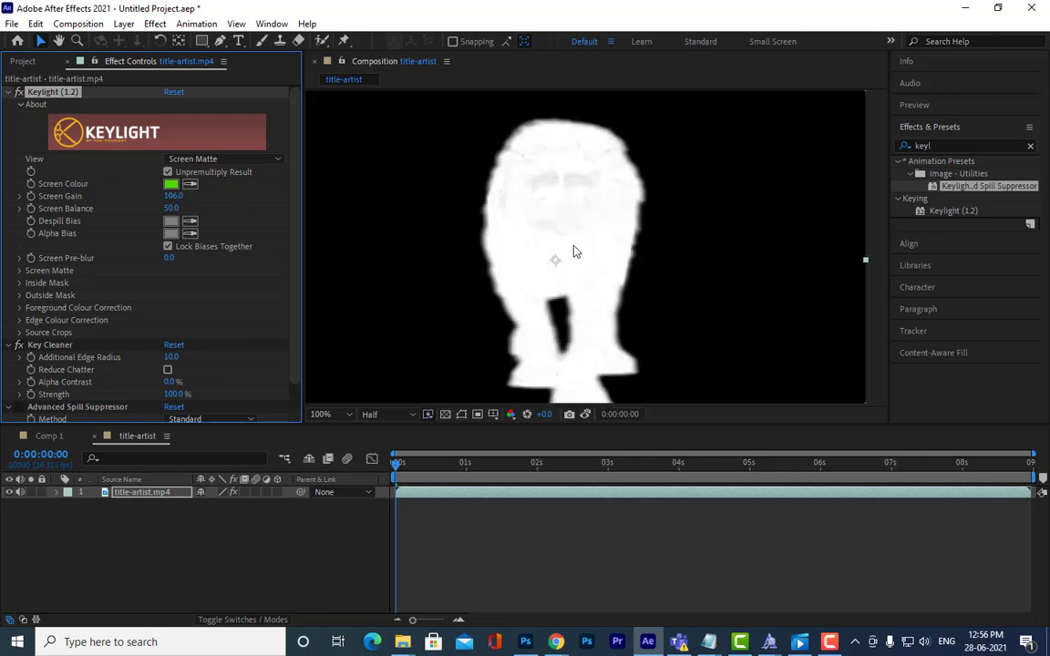
scroll(583, 269, "down", 2)
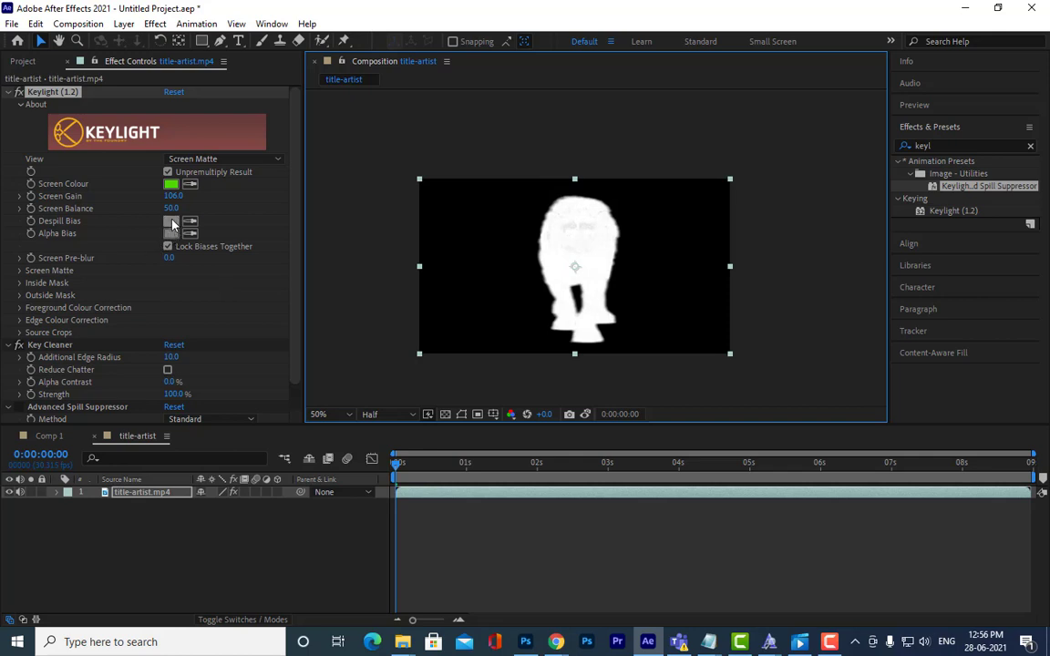
left_click_drag(171, 195, 178, 195)
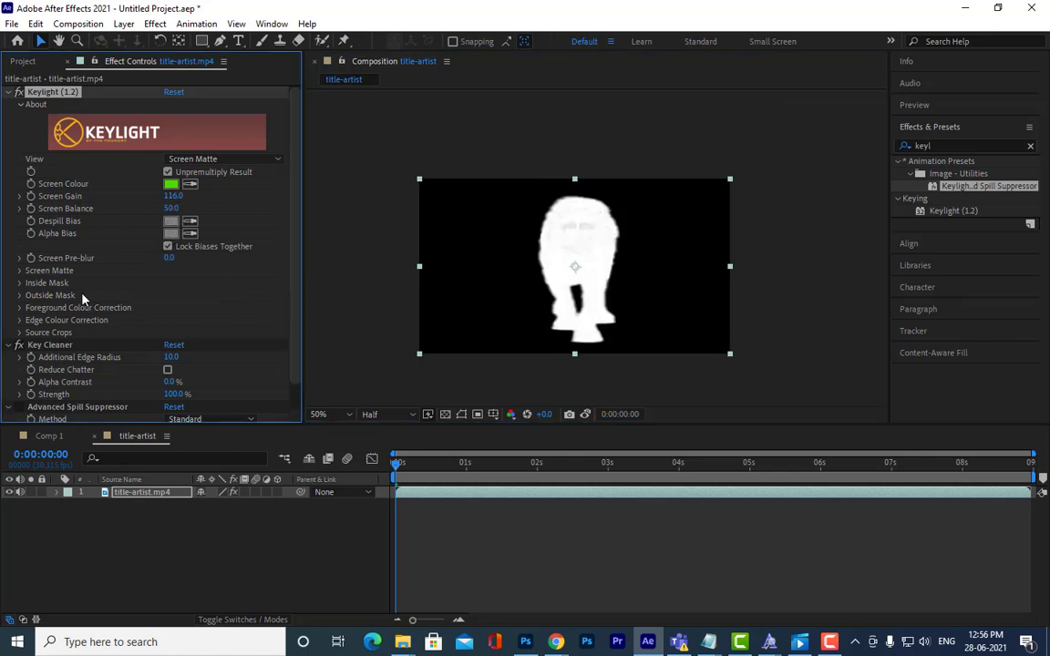
Step: In Keylight's Screen Matte settings, try Clip Black at 24, return it to 0, and set Clip White to 82
left_click(20, 271)
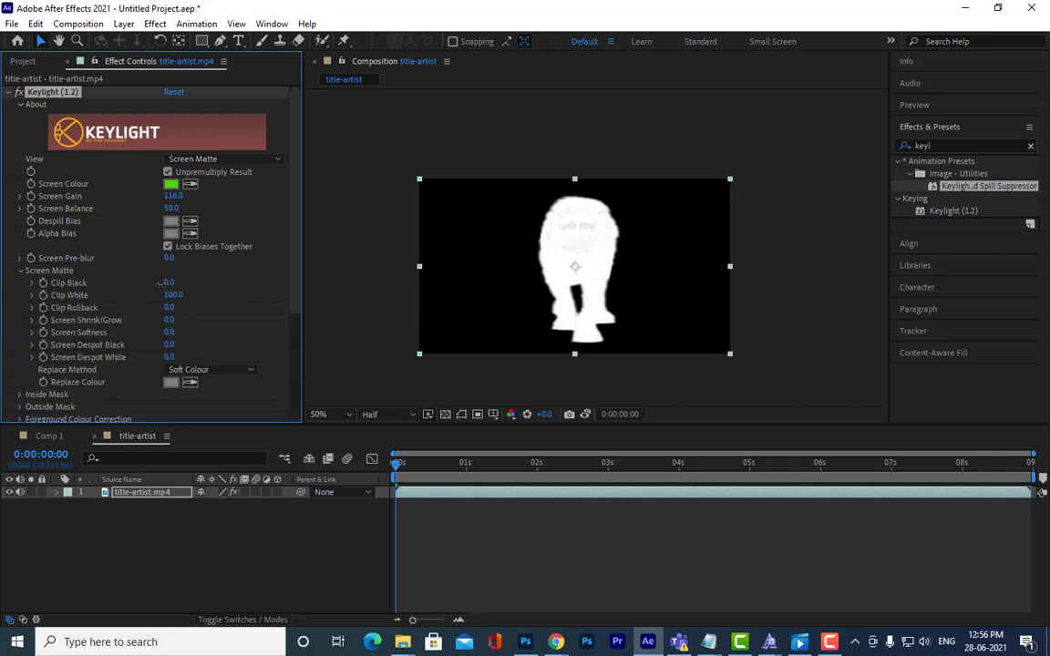
left_click_drag(157, 283, 171, 283)
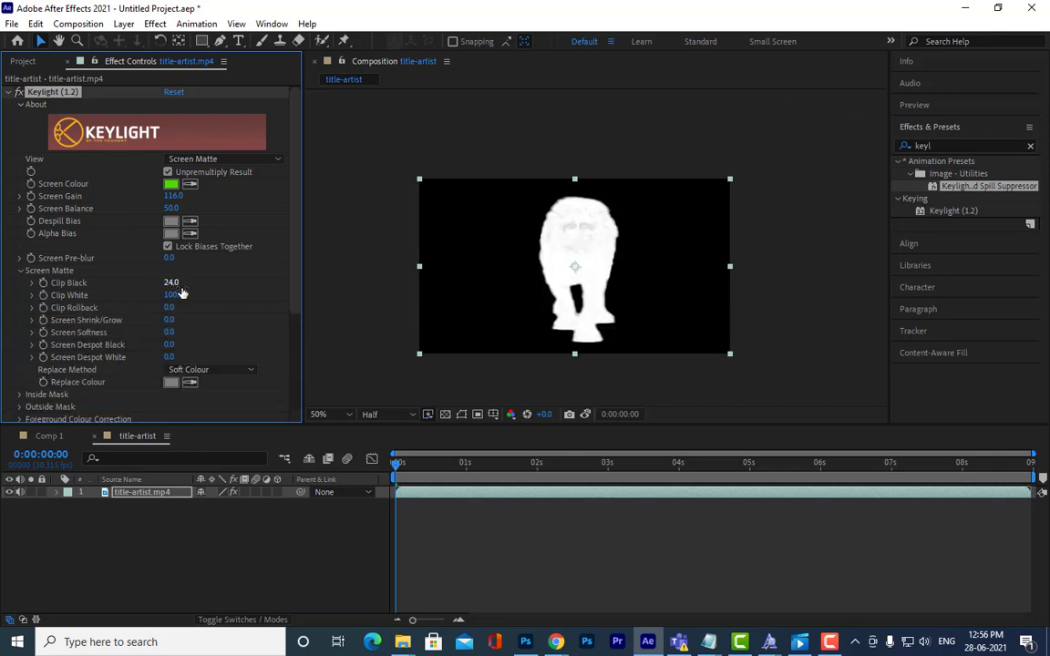
scroll(560, 257, "up", 1)
left_click_drag(560, 259, 564, 296)
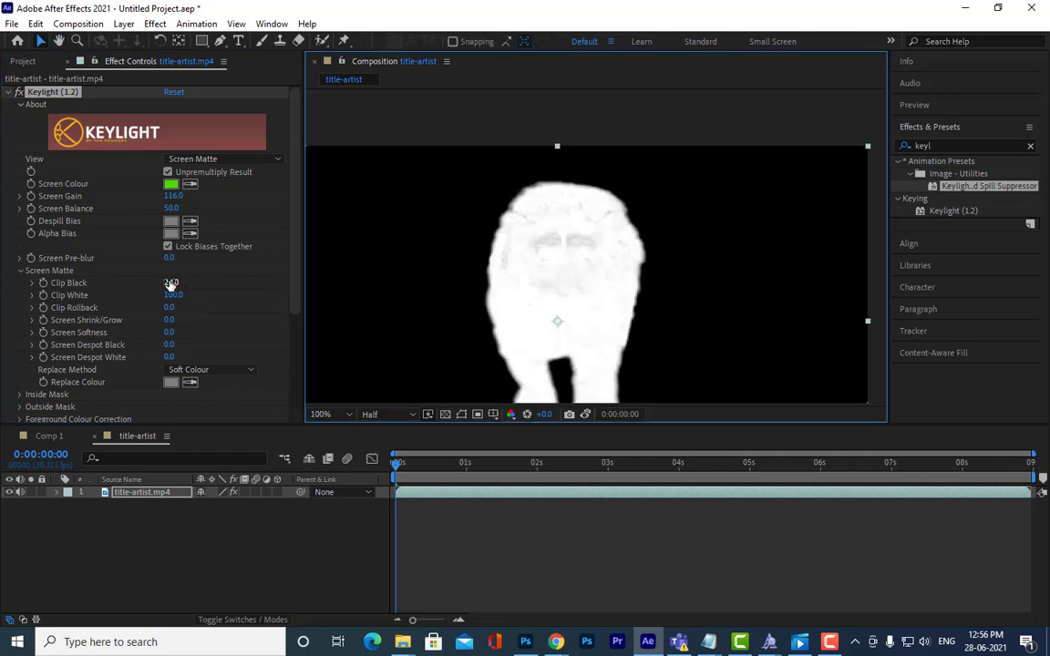
mouse_move(168, 283)
left_mouse_down()
mouse_move(145, 283)
mouse_move(159, 295)
left_mouse_up()
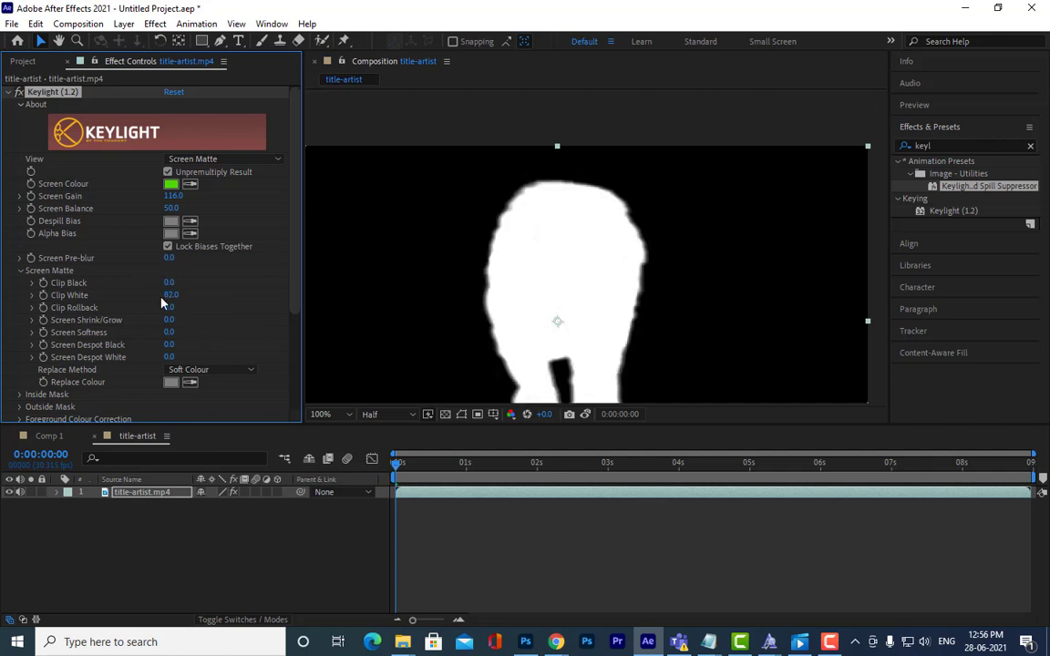
scroll(560, 221, "down", 2)
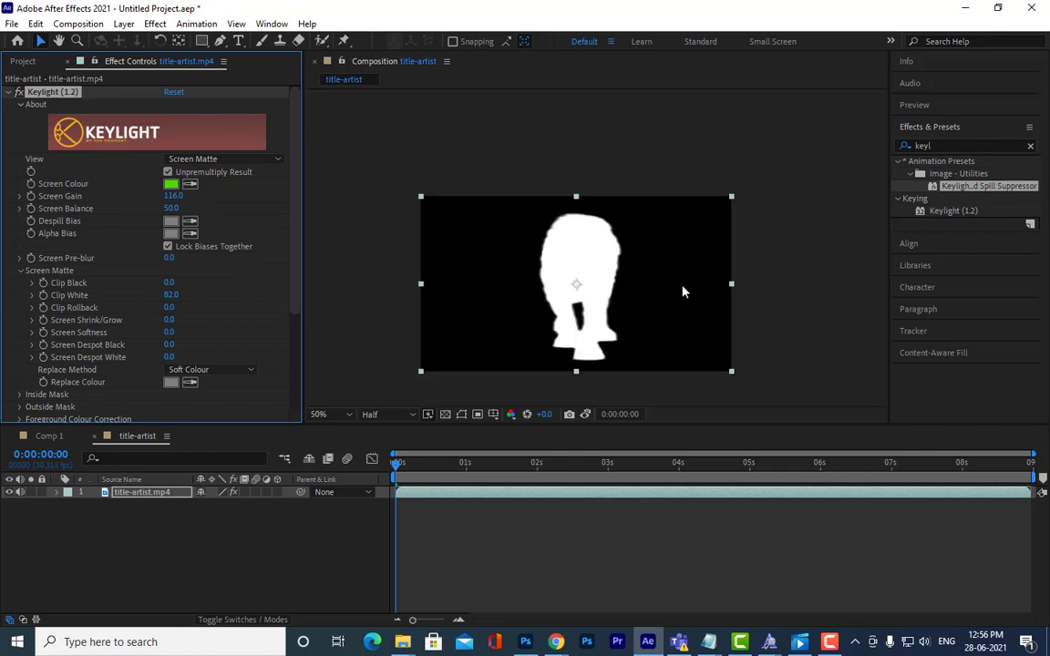
Step: Set Keylight's View to Final Result and inspect the keyed lion's edges up close
left_click(212, 158)
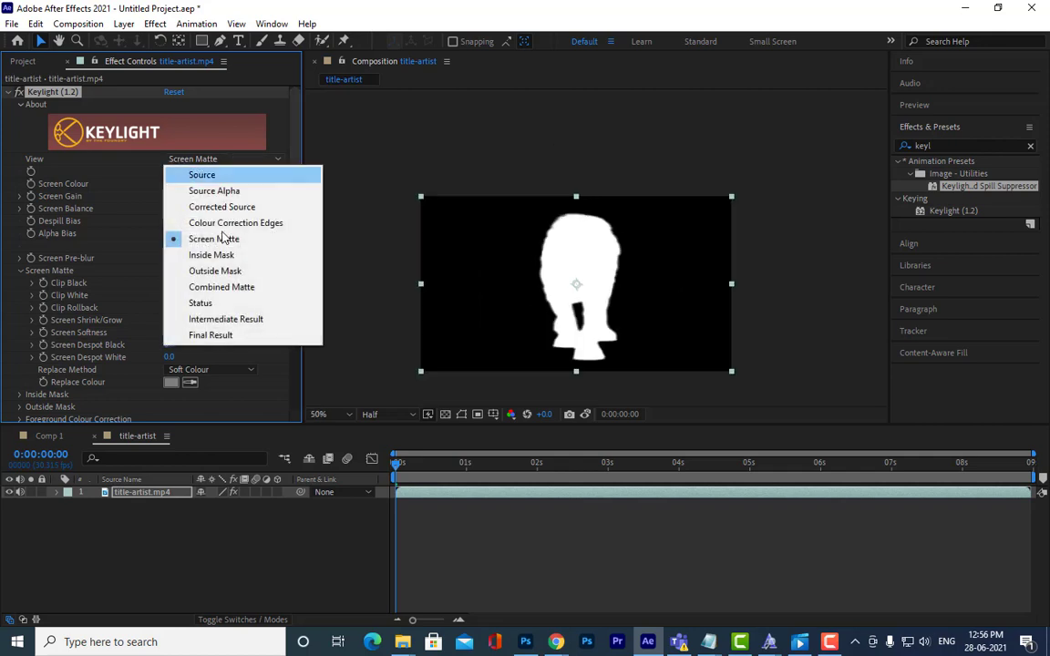
left_click(212, 335)
left_click_drag(771, 327, 759, 327)
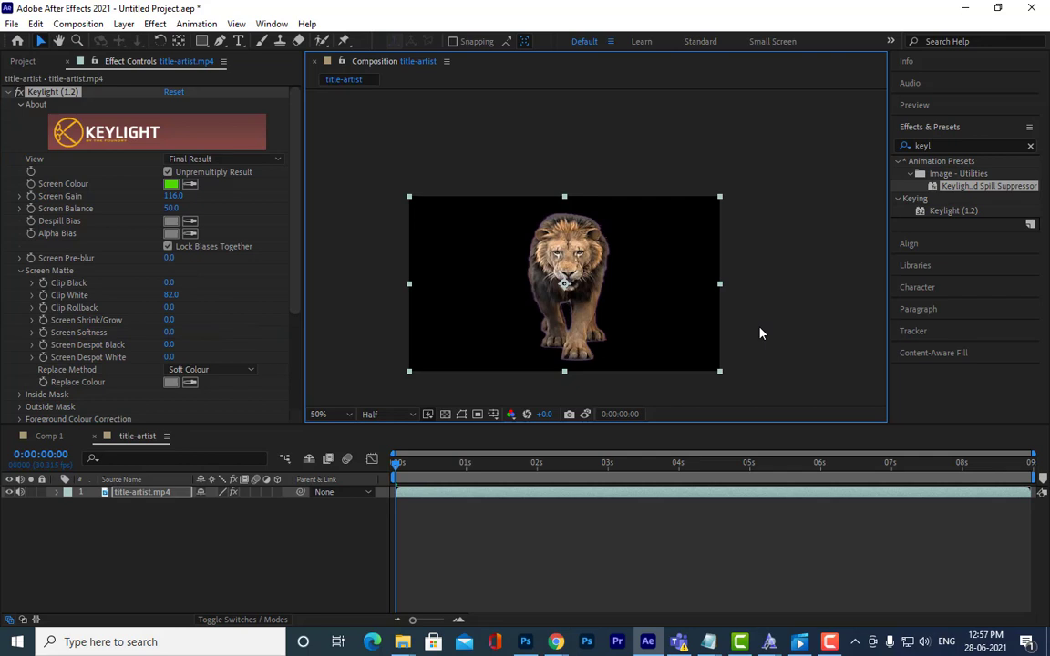
scroll(662, 276, "up", 2)
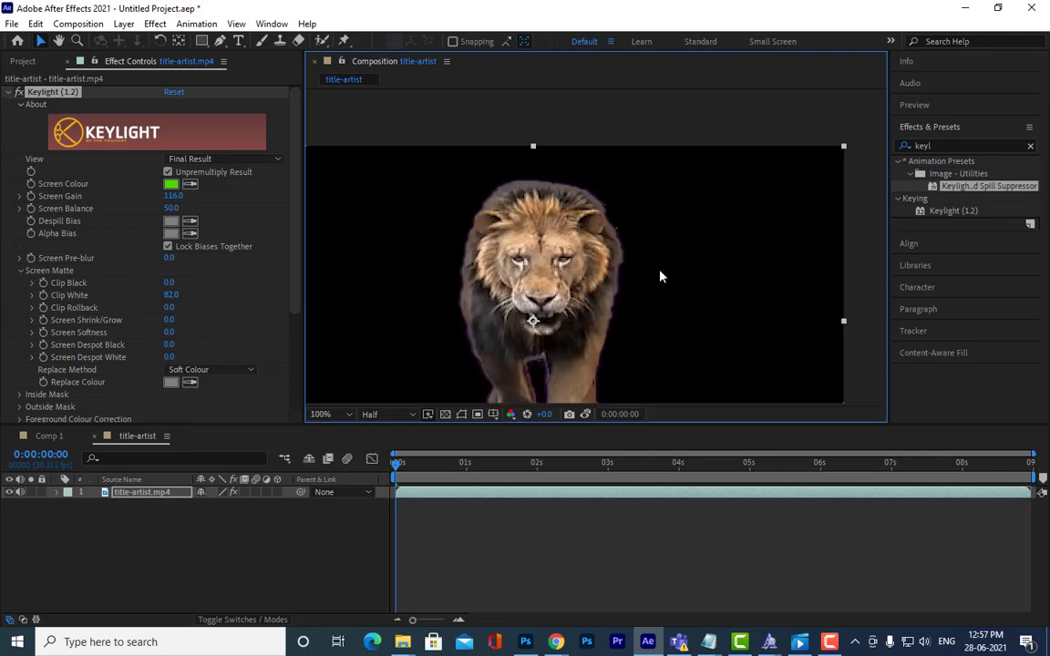
scroll(661, 276, "down", 2)
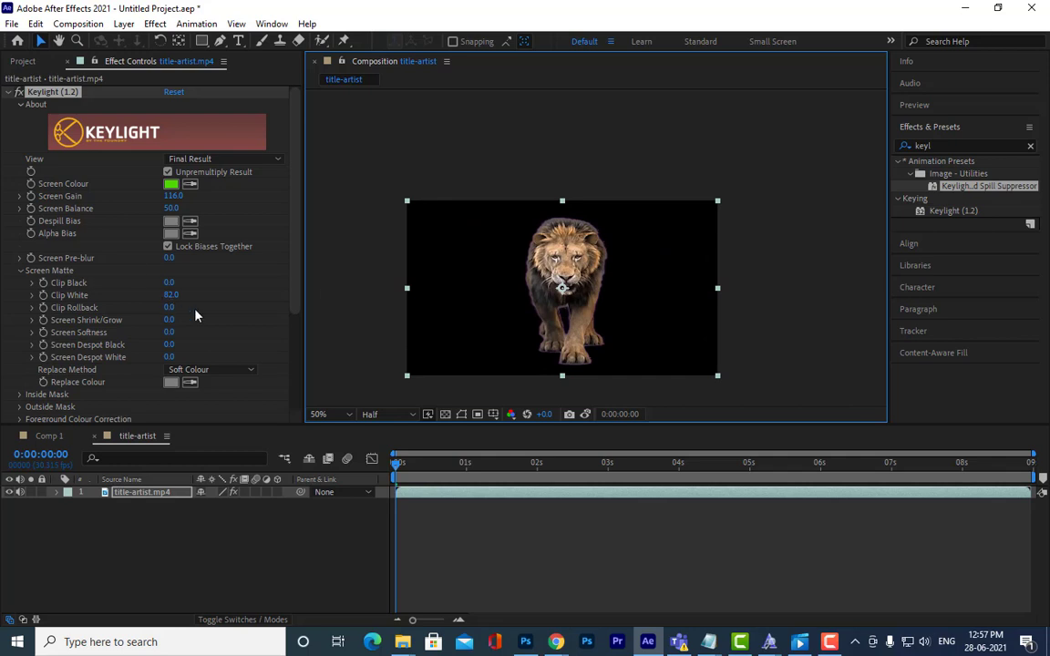
Step: Enable the Advanced Spill Suppressor effect on the title-artist.mp4 layer
scroll(195, 315, "down", 3)
scroll(143, 367, "down", 1)
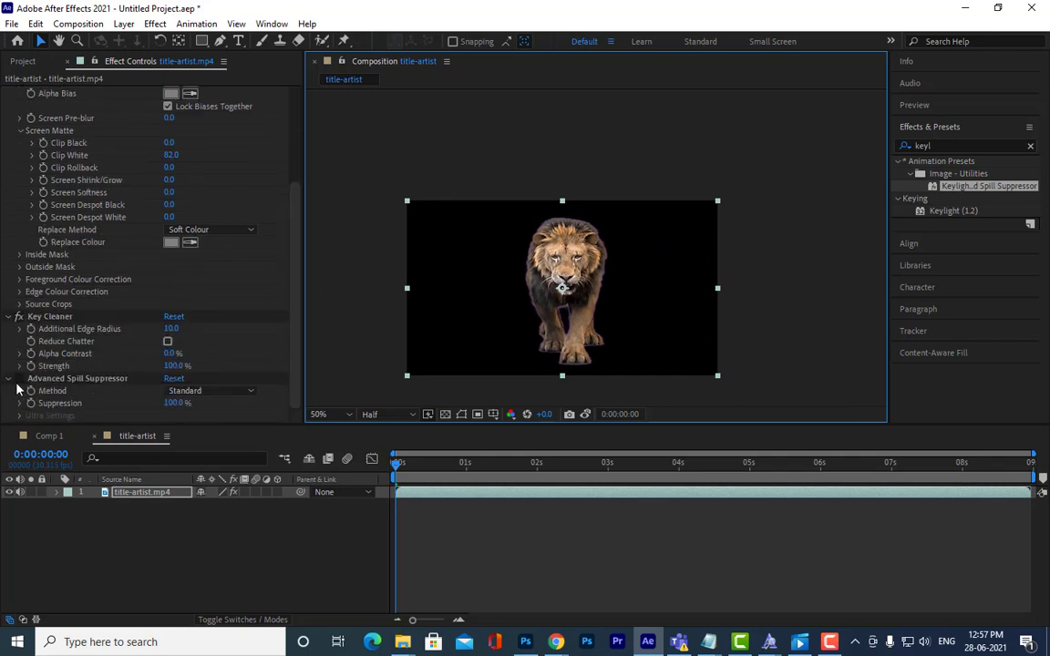
left_click(16, 387)
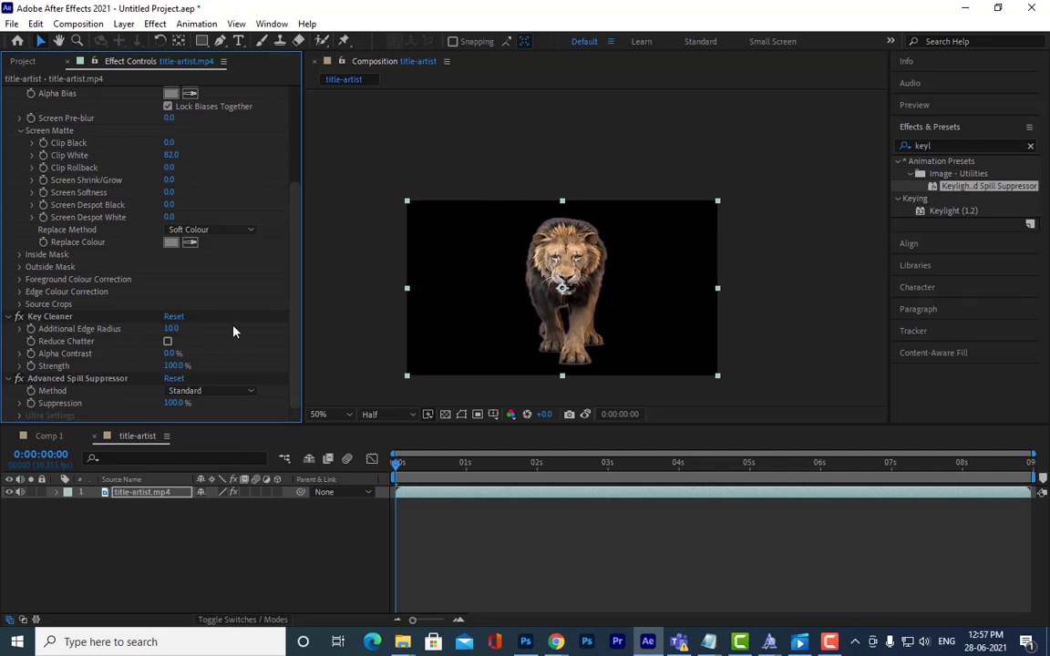
Step: Set Keylight's Screen Shrink/Grow to -5.1 and Screen Softness to 4.9 to trim and soften the lion's edges
scroll(234, 331, "up", 2)
scroll(233, 331, "up", 1)
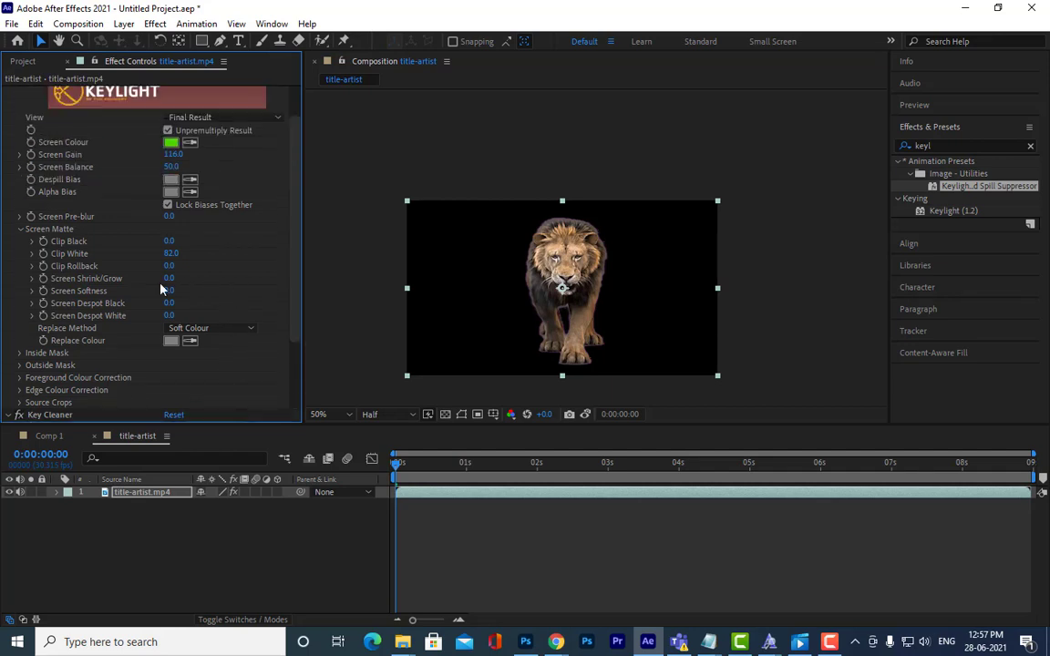
mouse_move(169, 279)
left_mouse_down()
mouse_move(190, 280)
mouse_move(173, 279)
left_mouse_up()
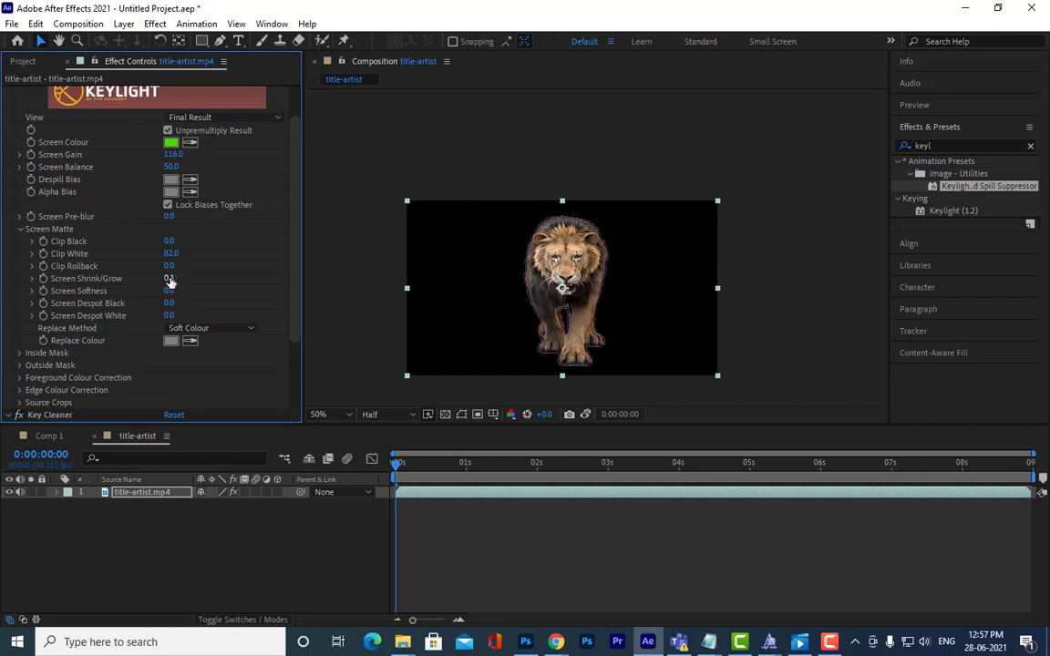
left_click_drag(172, 278, 211, 277)
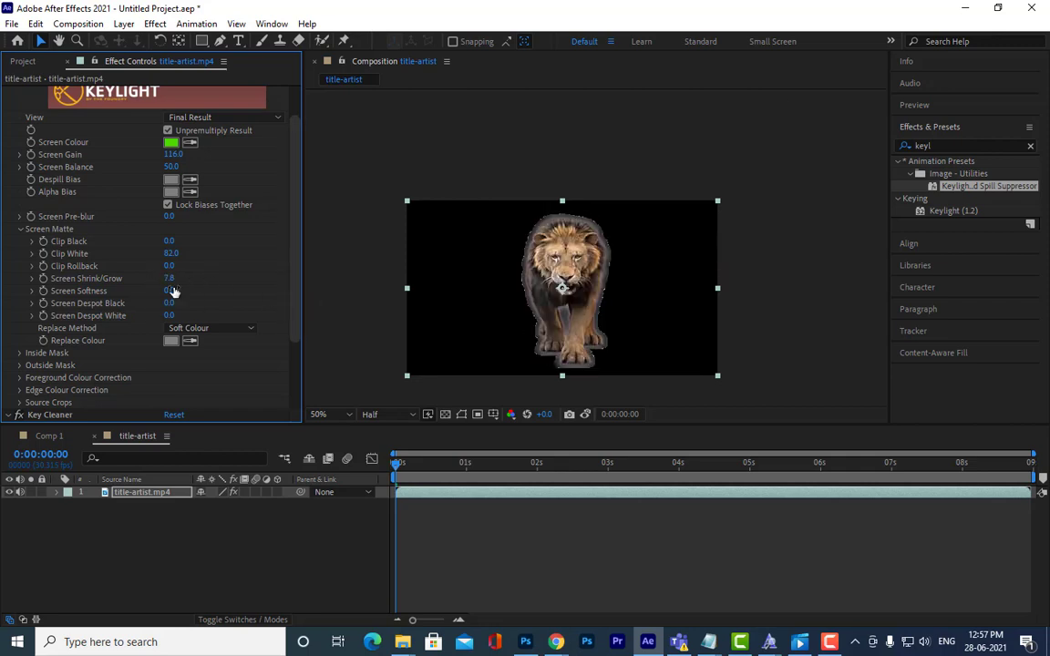
left_click_drag(171, 286, 113, 289)
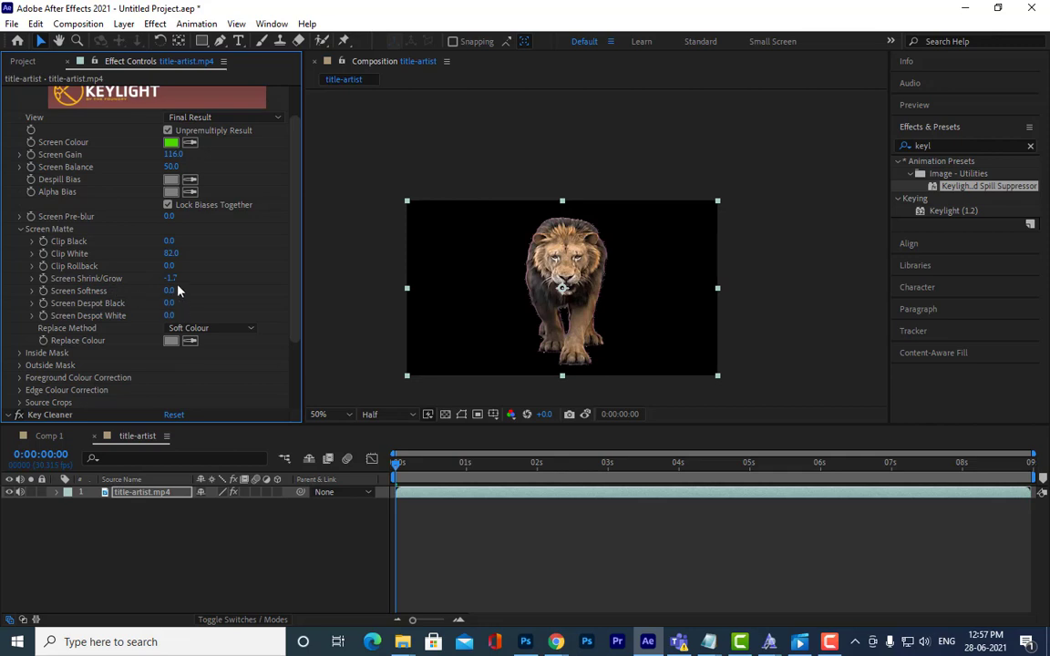
left_click_drag(172, 280, 170, 282)
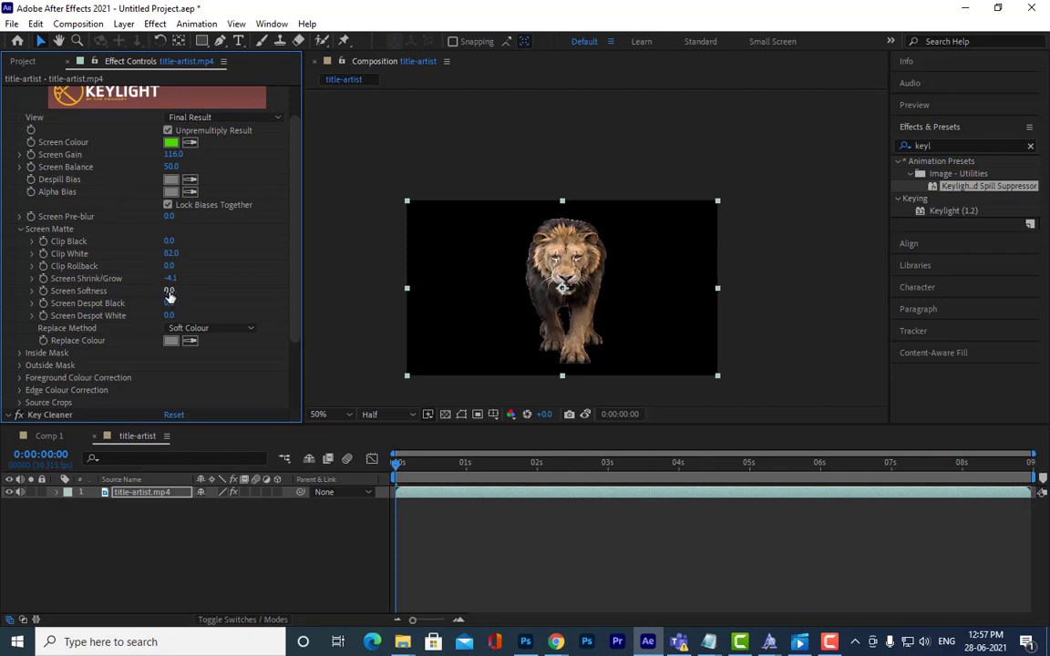
left_click_drag(169, 291, 182, 291)
left_click_drag(169, 294, 178, 291)
left_click_drag(167, 279, 151, 279)
Step: Deselect the layer, preview the keyed lion's walk, and scrub through the first frames to 0:00:00:08
left_click(567, 142)
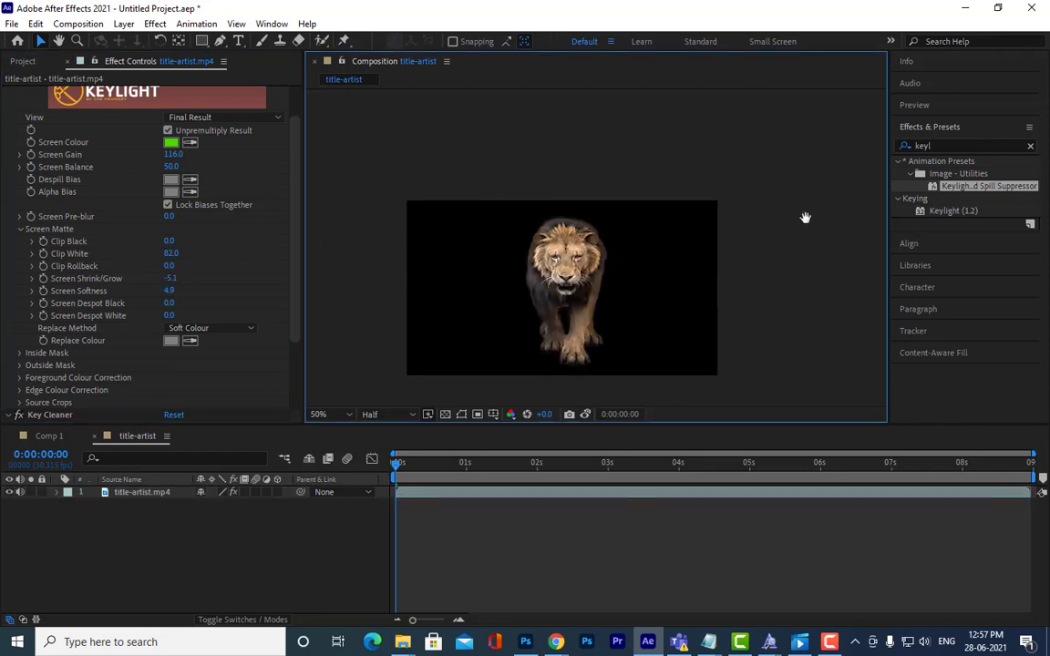
key("space")
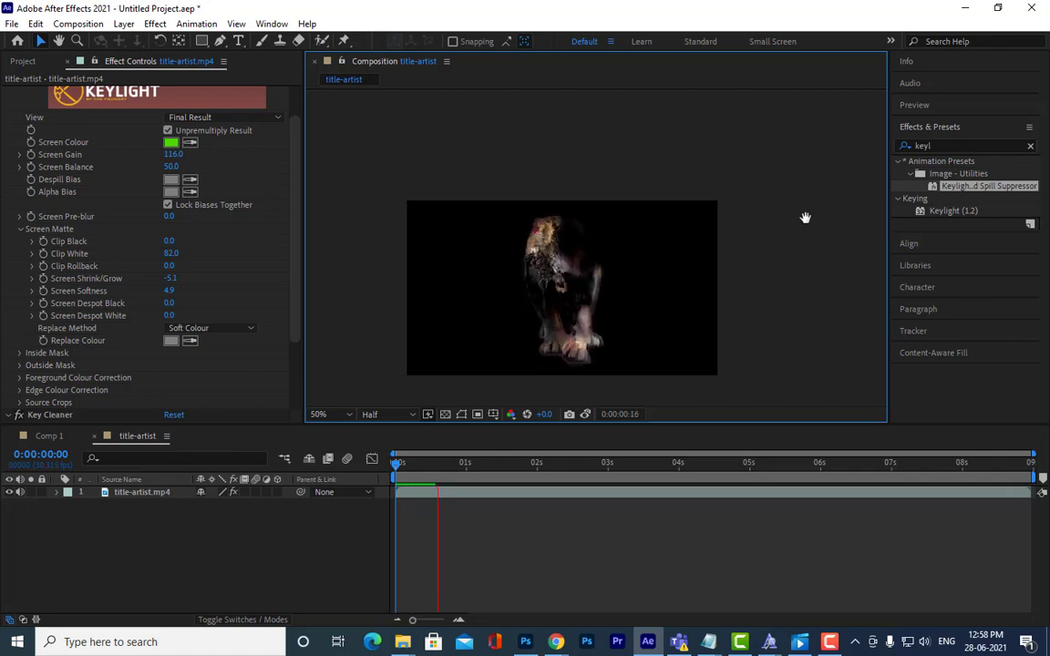
left_click_drag(434, 467, 399, 467)
scroll(596, 248, "up", 2)
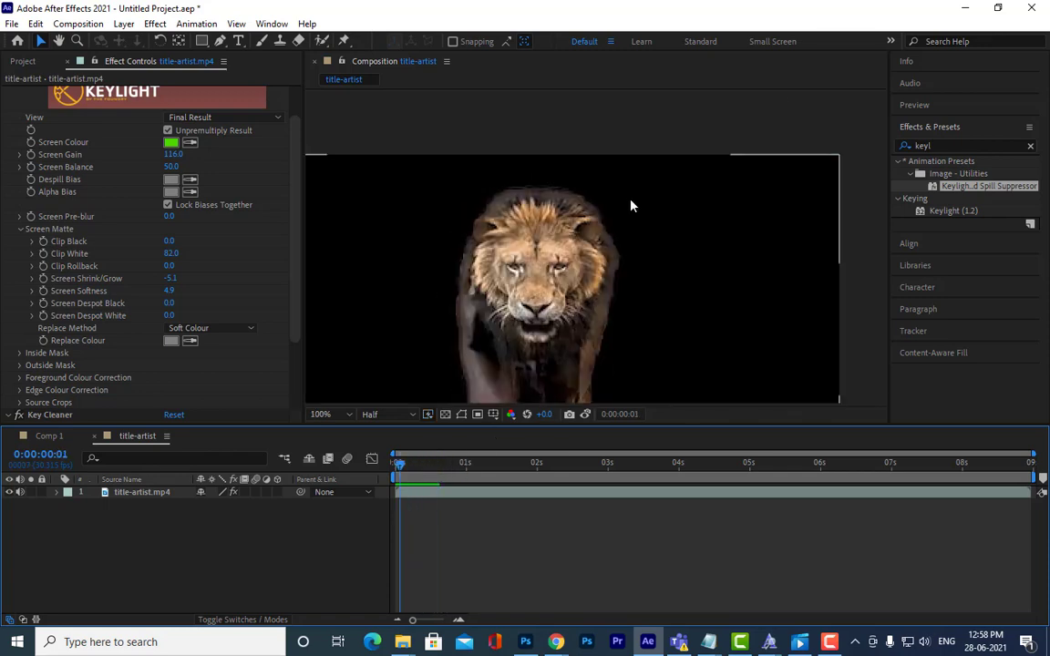
scroll(630, 205, "down", 2)
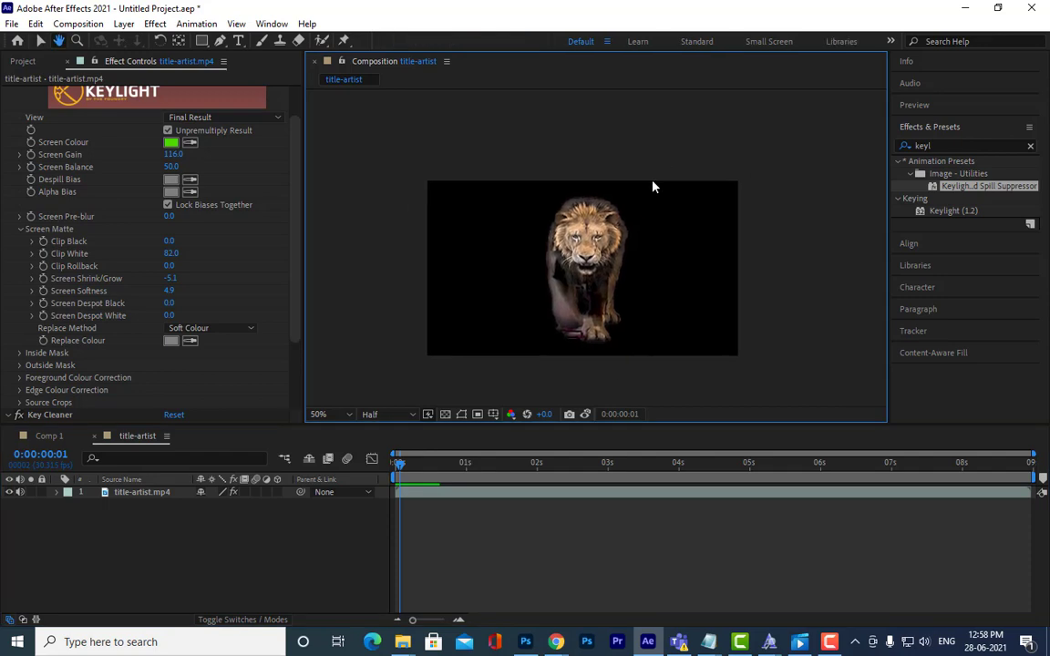
left_click_drag(397, 463, 417, 467)
Step: Switch to Chrome, return to the YouTube lion green screen video to check the original footage, and switch back to After Effects
mouse_move(555, 642)
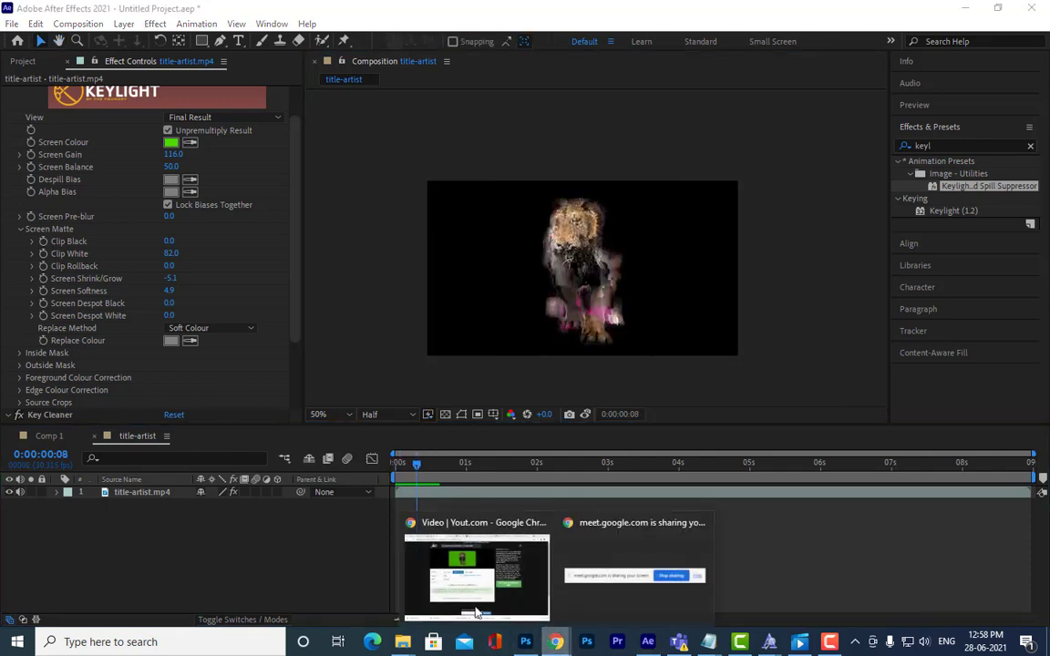
left_click(407, 532)
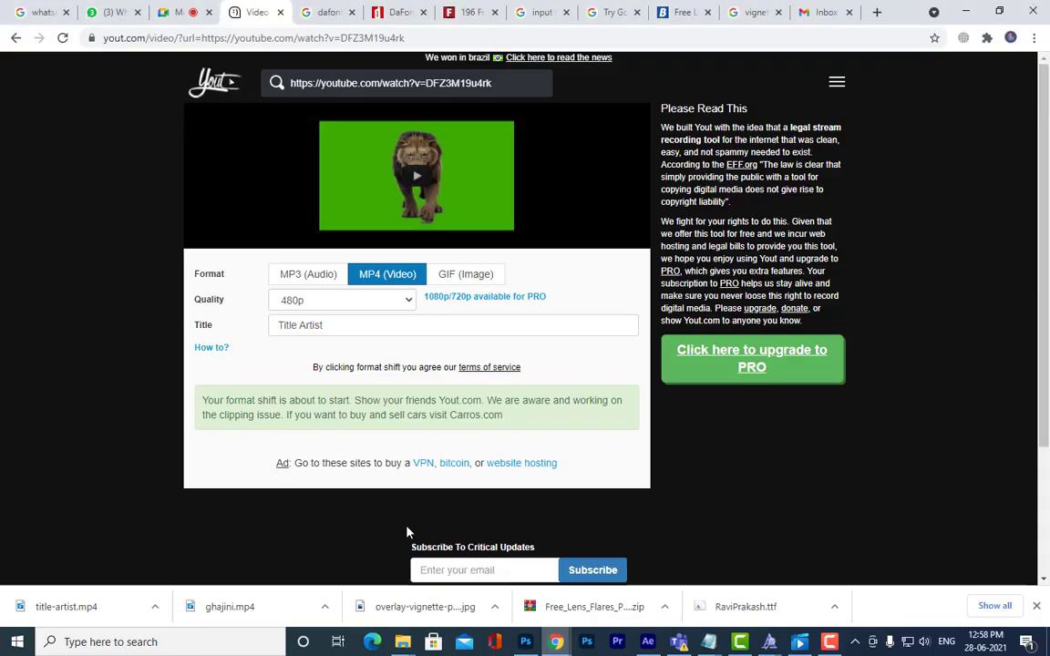
left_click(15, 40)
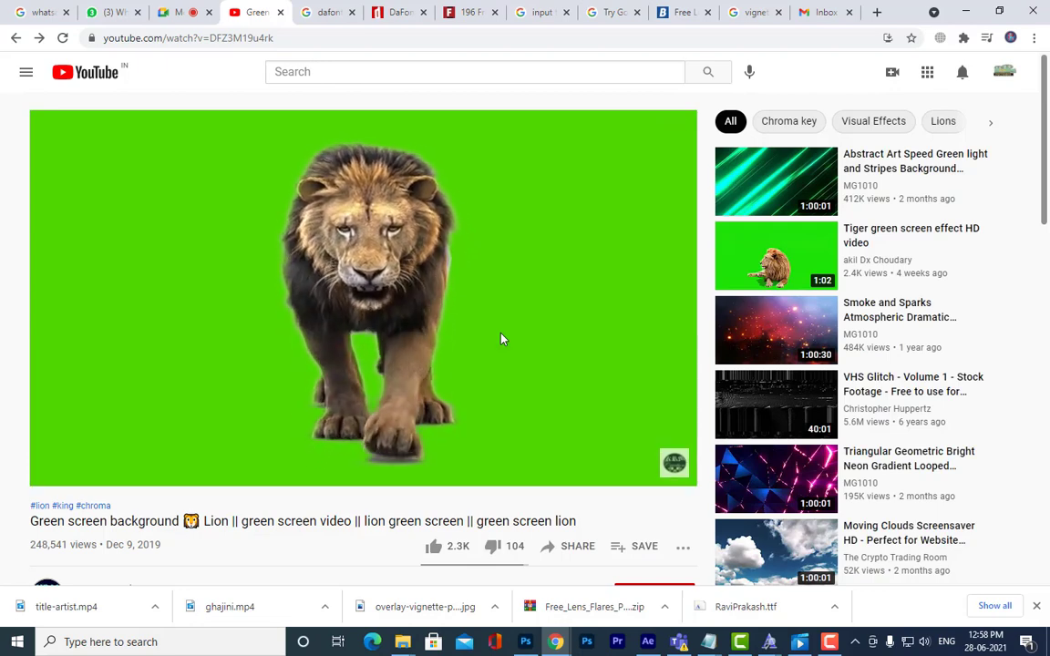
left_click(500, 339)
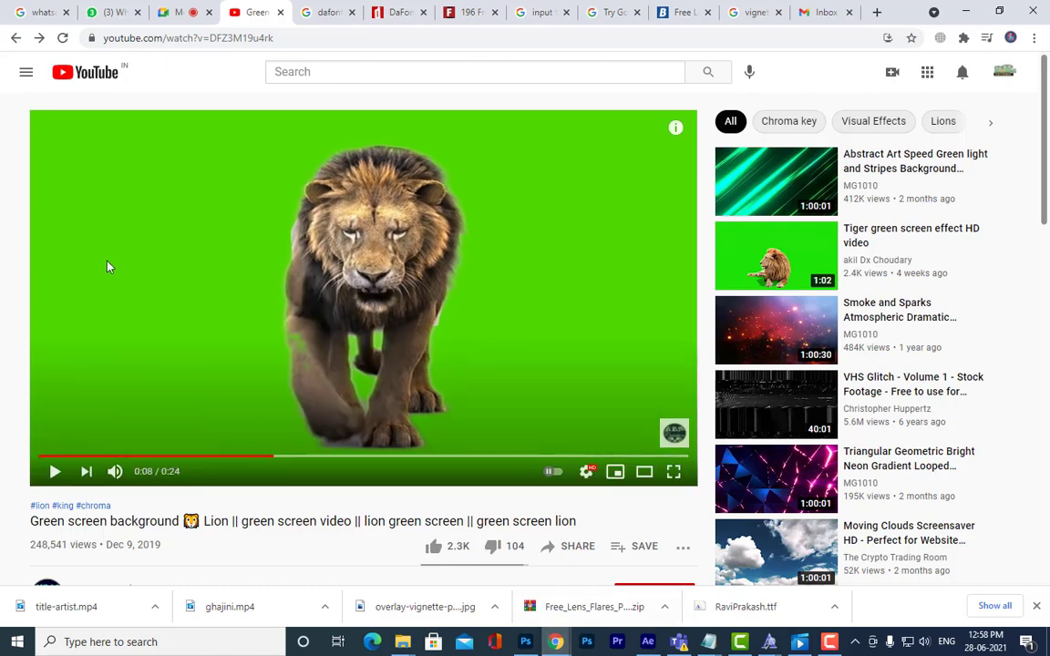
left_click(965, 11)
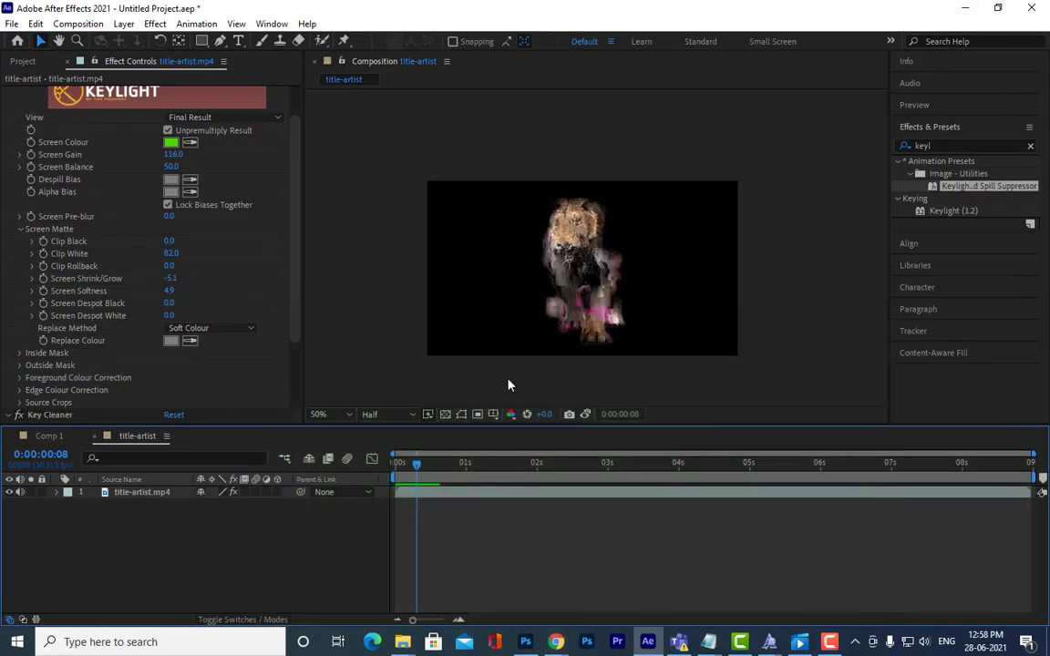
Step: Set Keylight's View to Screen Matte, and try Clip Black at 16 and Clip White at 0
mouse_move(417, 467)
left_mouse_down()
mouse_move(405, 469)
mouse_move(415, 473)
left_mouse_up()
scroll(228, 282, "up", 2)
left_click(253, 159)
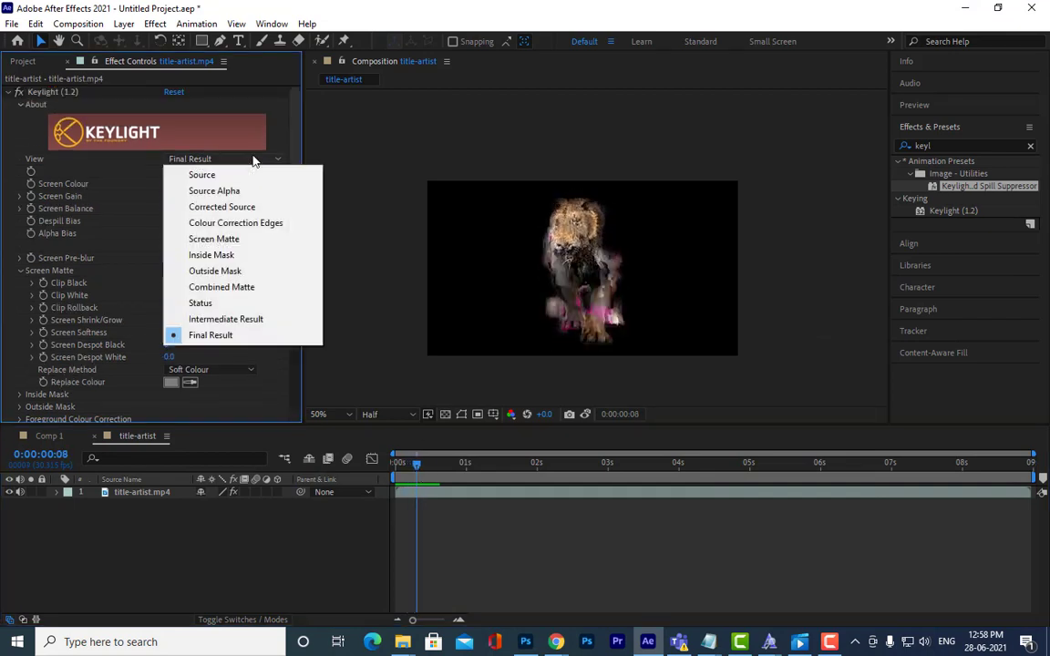
left_click(233, 240)
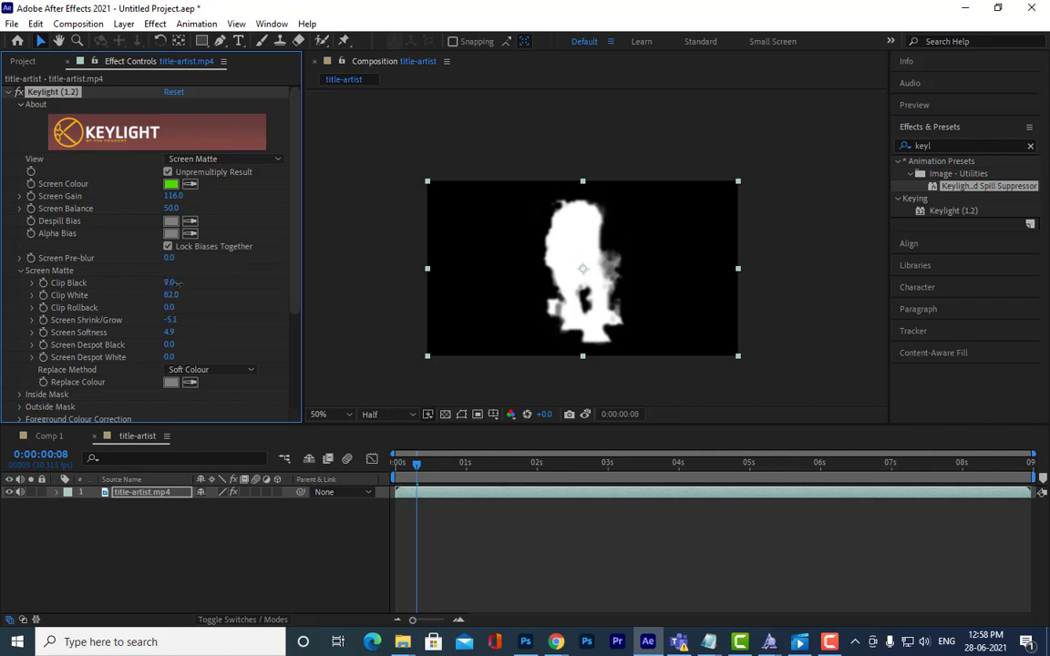
left_click_drag(173, 283, 92, 308)
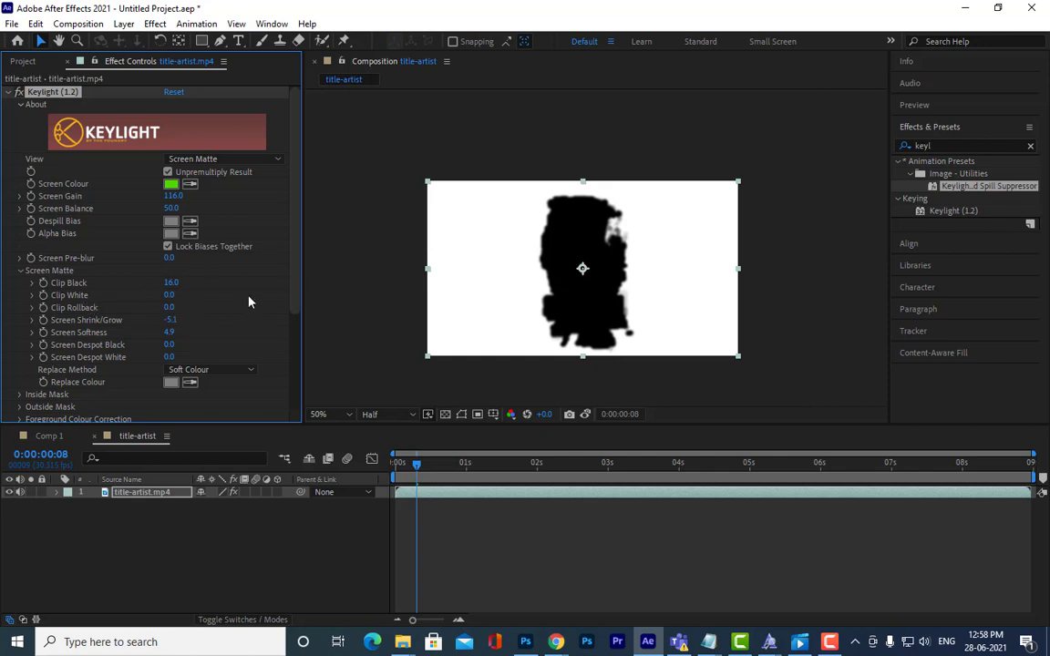
Step: Reset all of Keylight's settings to their defaults
scroll(249, 300, "down", 3)
scroll(249, 300, "up", 3)
left_click(173, 93)
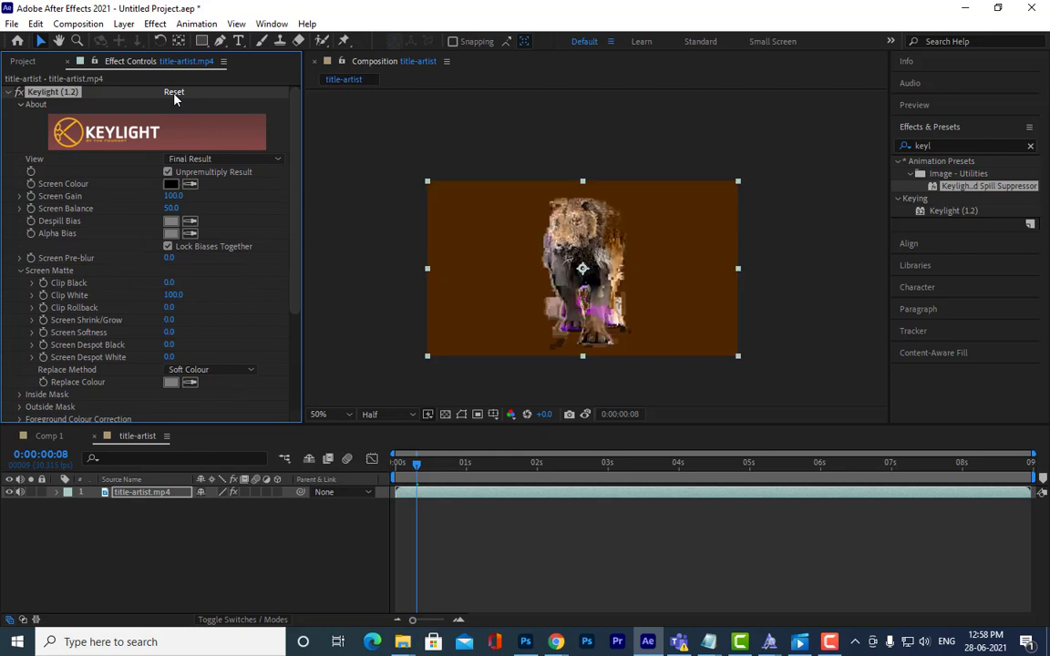
Step: Move the current time to 0:00:00:01 and set the composition's preview resolution to Full
left_click(790, 264)
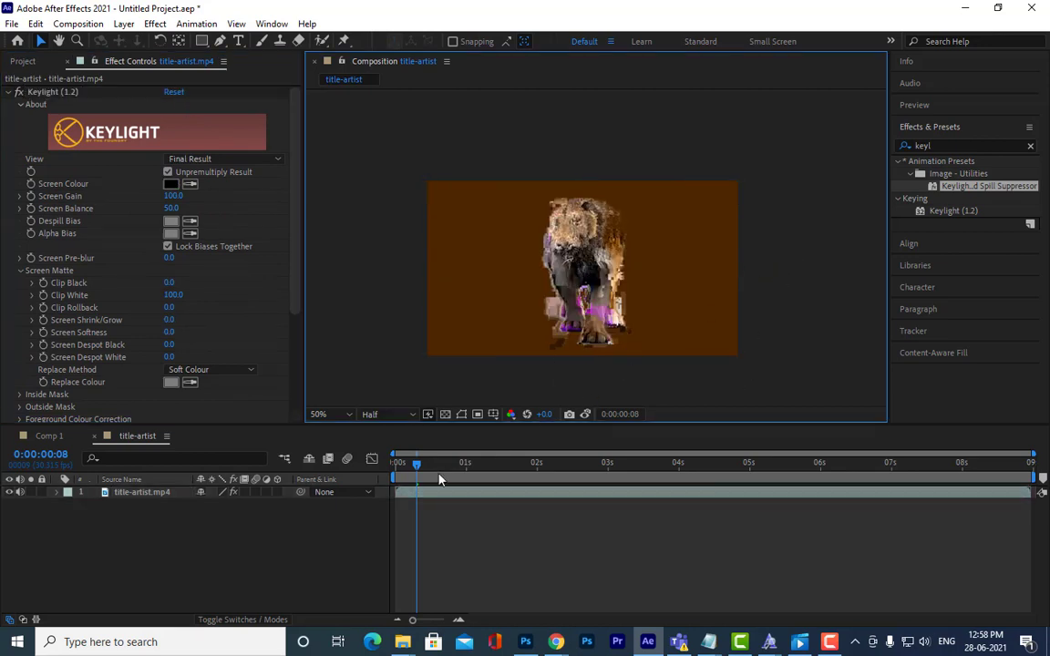
left_click_drag(421, 465, 398, 468)
left_click(384, 415)
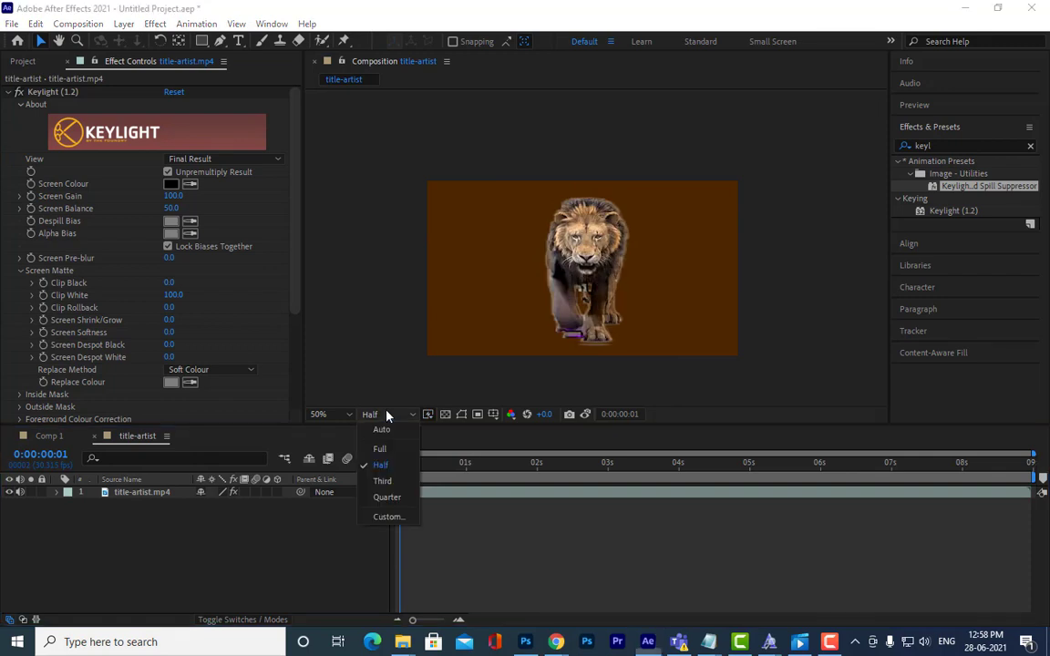
left_click(381, 450)
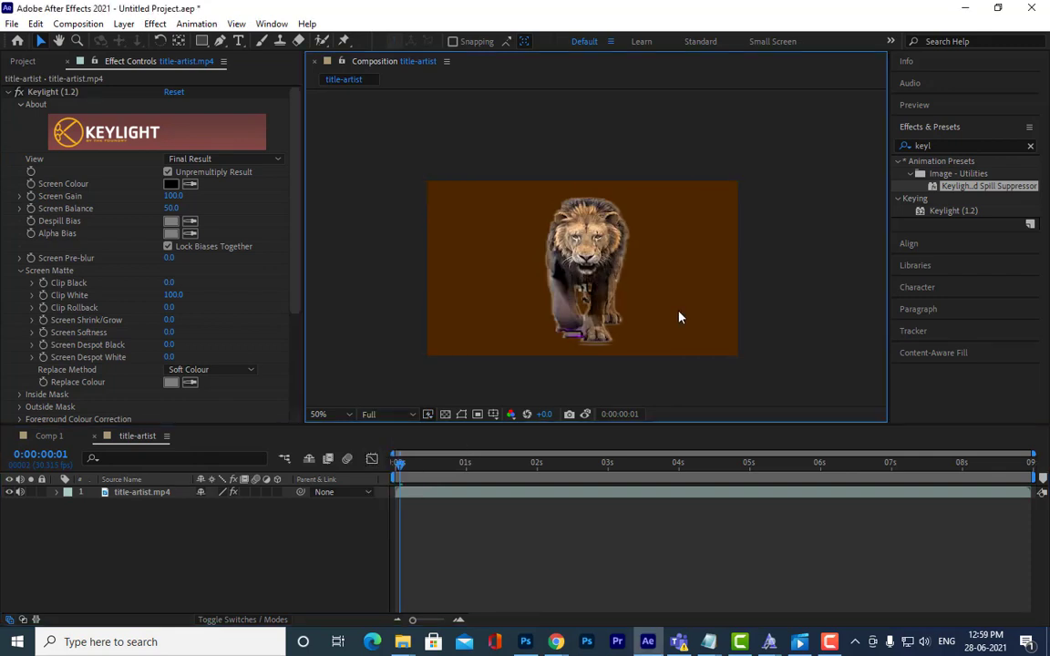
Step: Preview the first second and a half of the title-artist composition, scrubbing back to 0:00:00:12 between playbacks
key("space")
key("space")
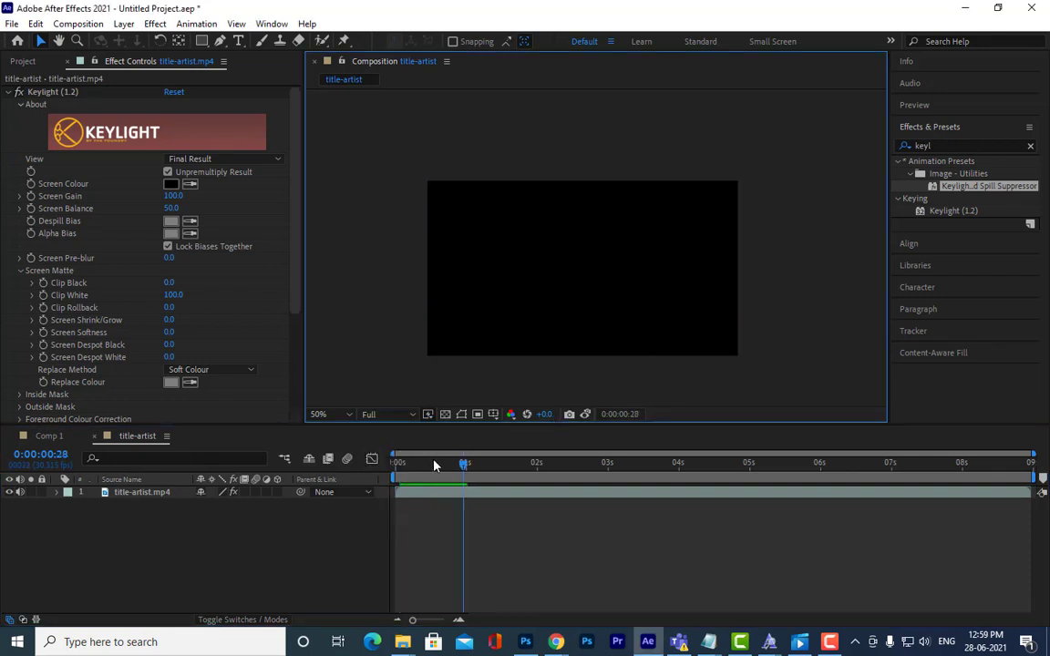
left_click(422, 465)
left_click_drag(421, 465, 427, 465)
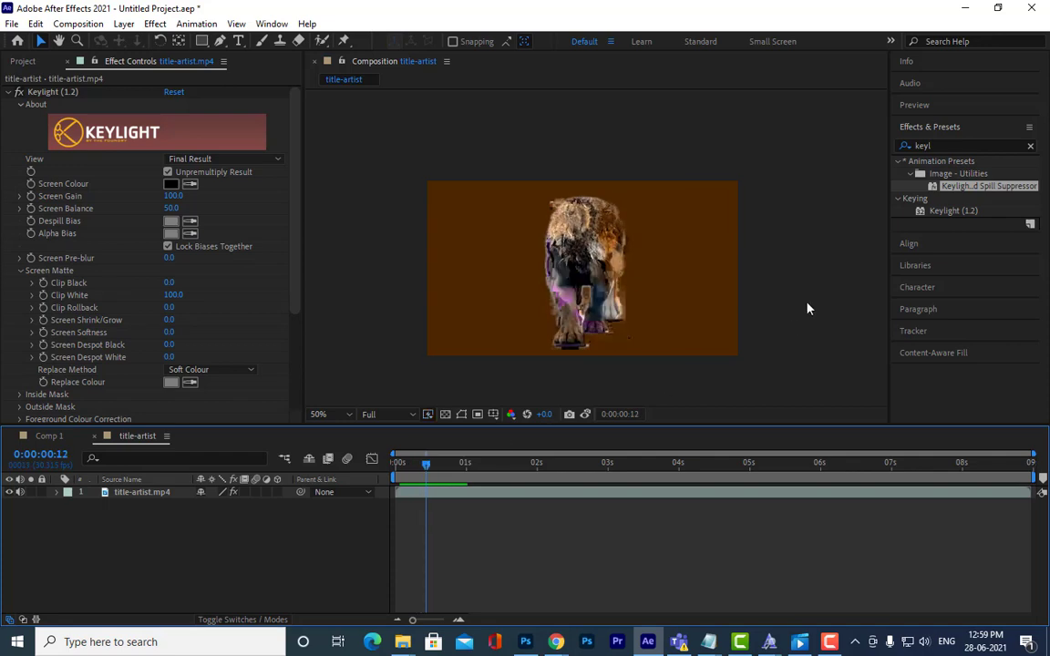
key("space")
key("space")
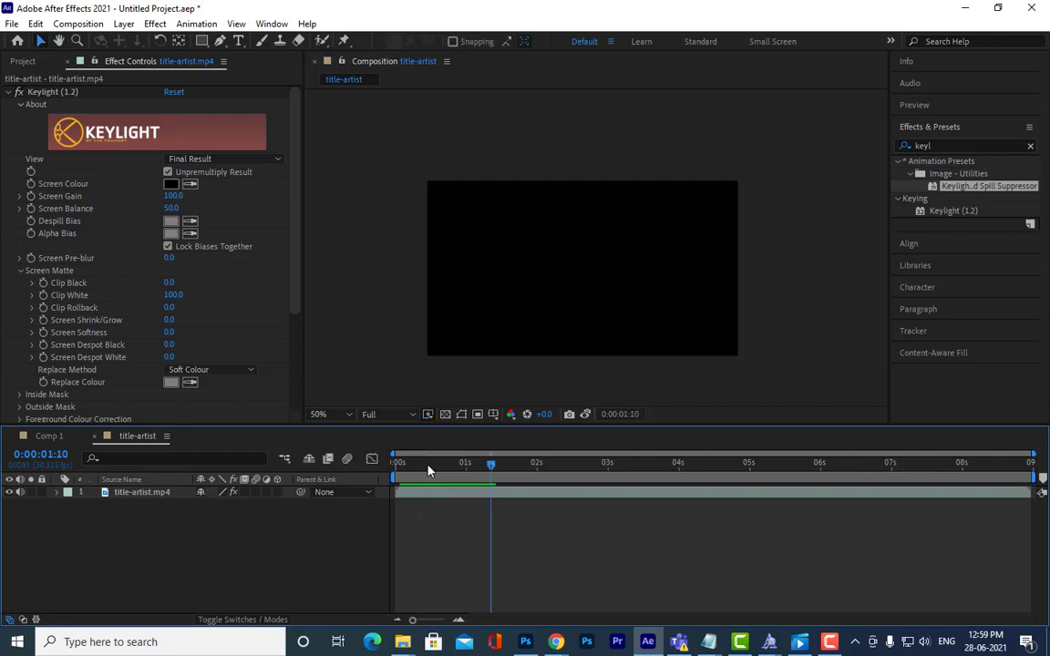
Step: Play the title-artist composition from the start and scrub through its first second to examine the keyed lion for distortion
left_click_drag(426, 465, 393, 466)
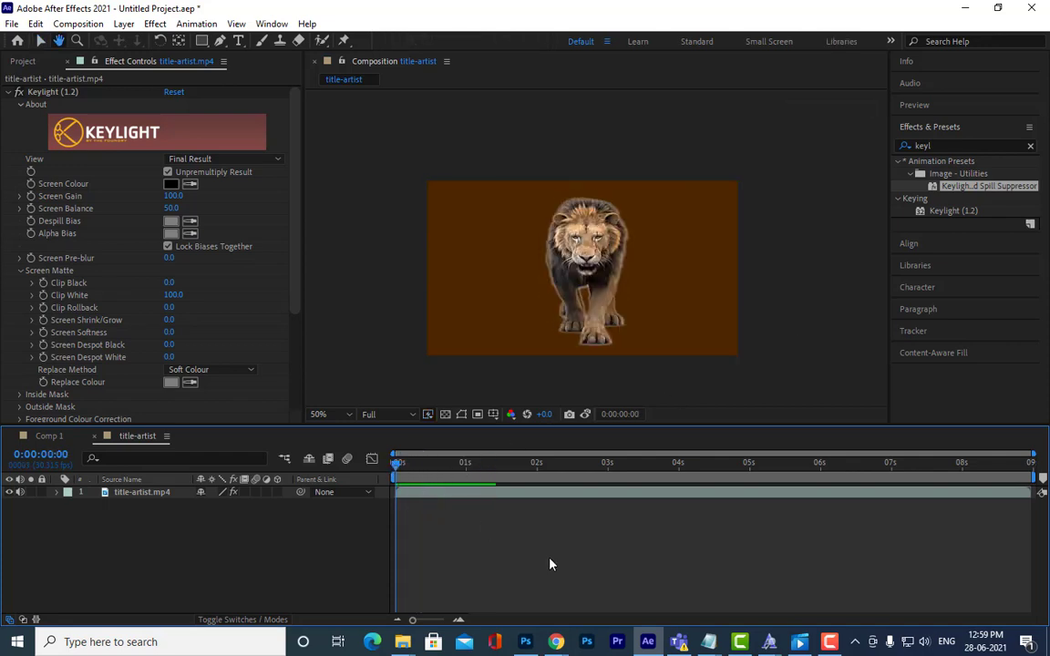
key("space")
key("space")
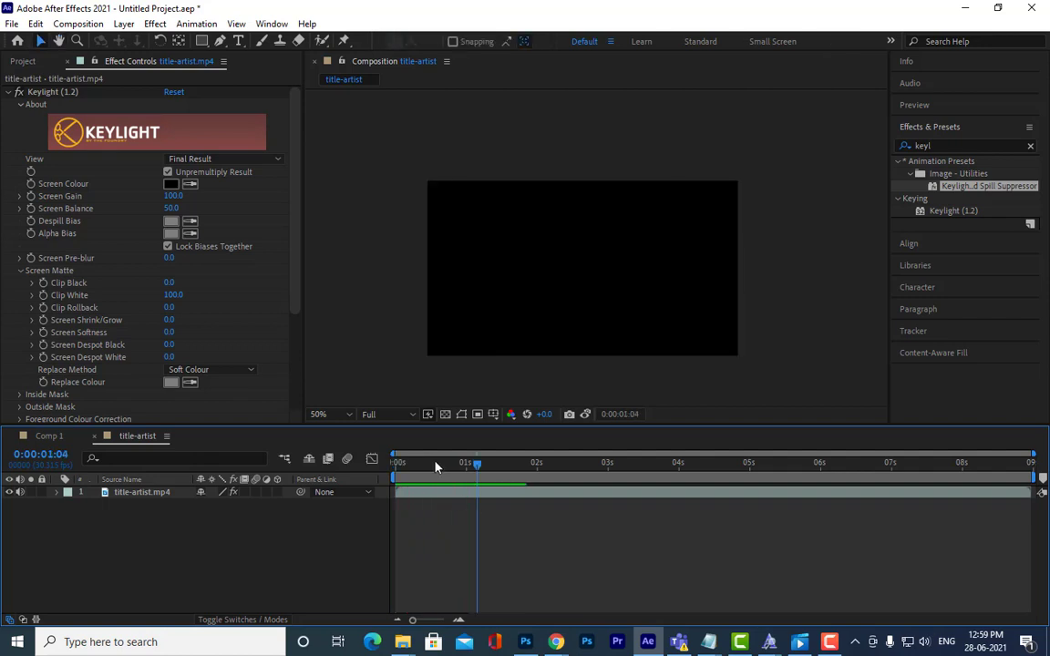
left_click(428, 465)
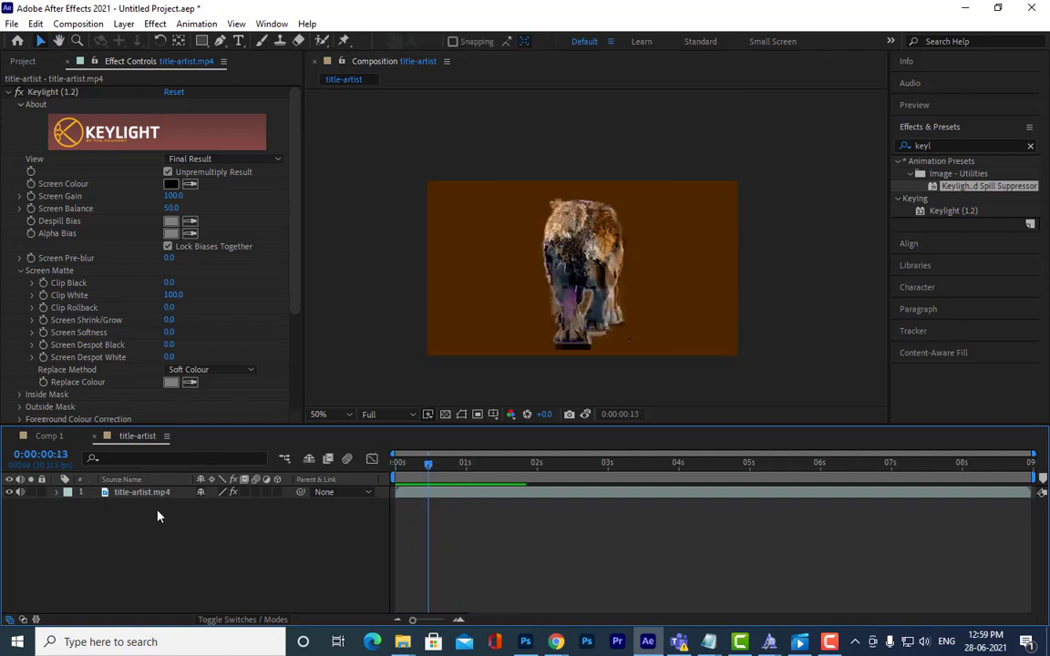
left_click(610, 289)
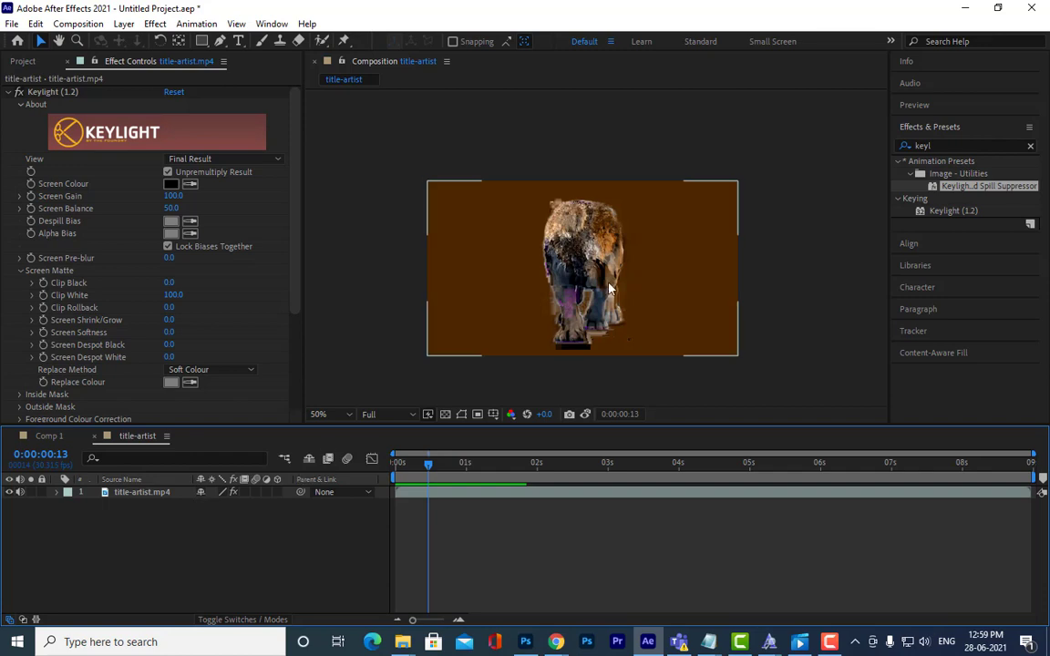
left_click_drag(647, 280, 658, 282)
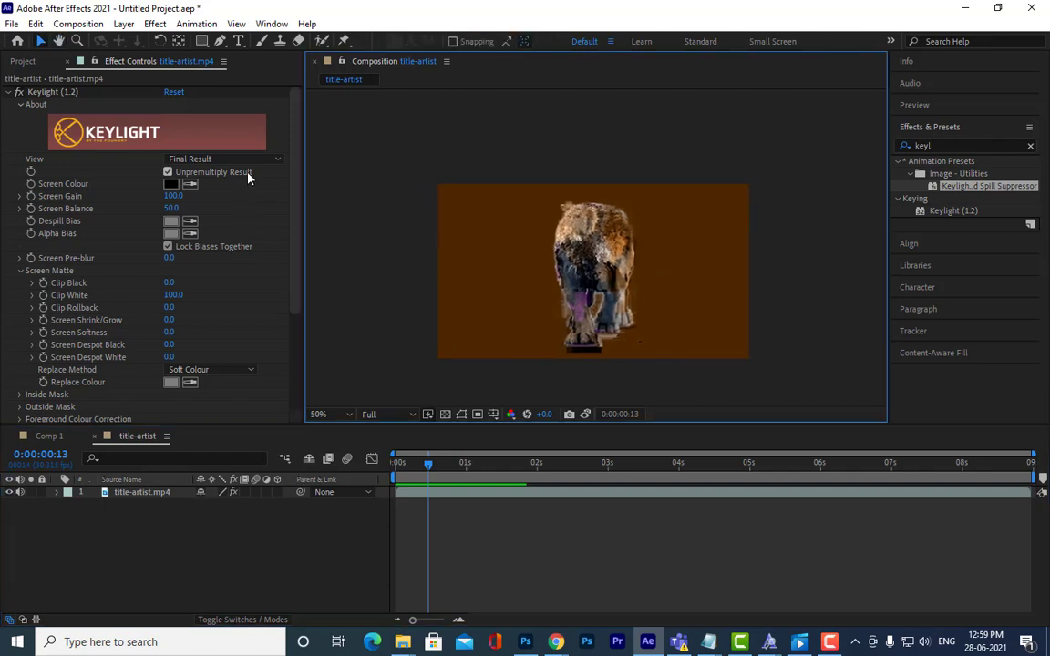
scroll(297, 271, "down", 2)
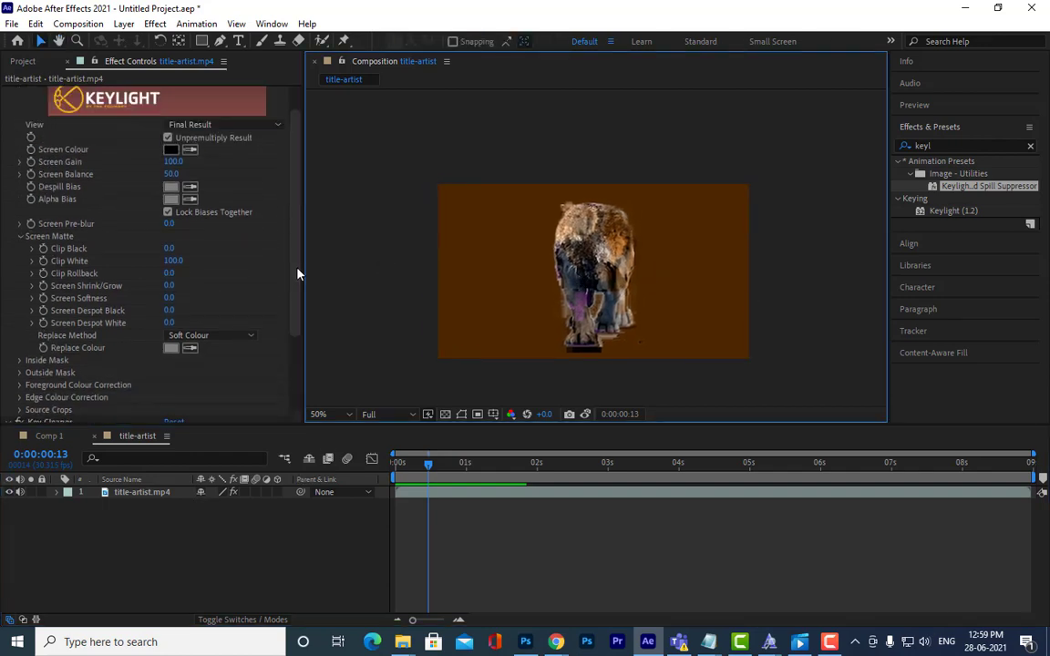
scroll(219, 177, "up", 2)
left_click(221, 160)
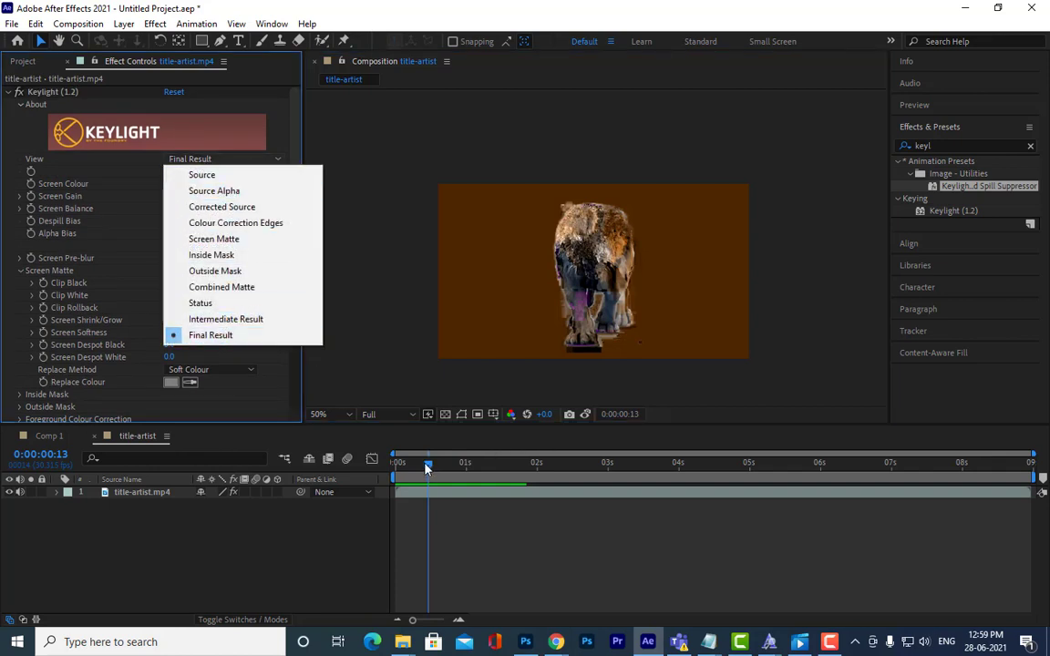
mouse_move(426, 465)
left_mouse_down()
mouse_move(456, 465)
mouse_move(444, 465)
left_mouse_up()
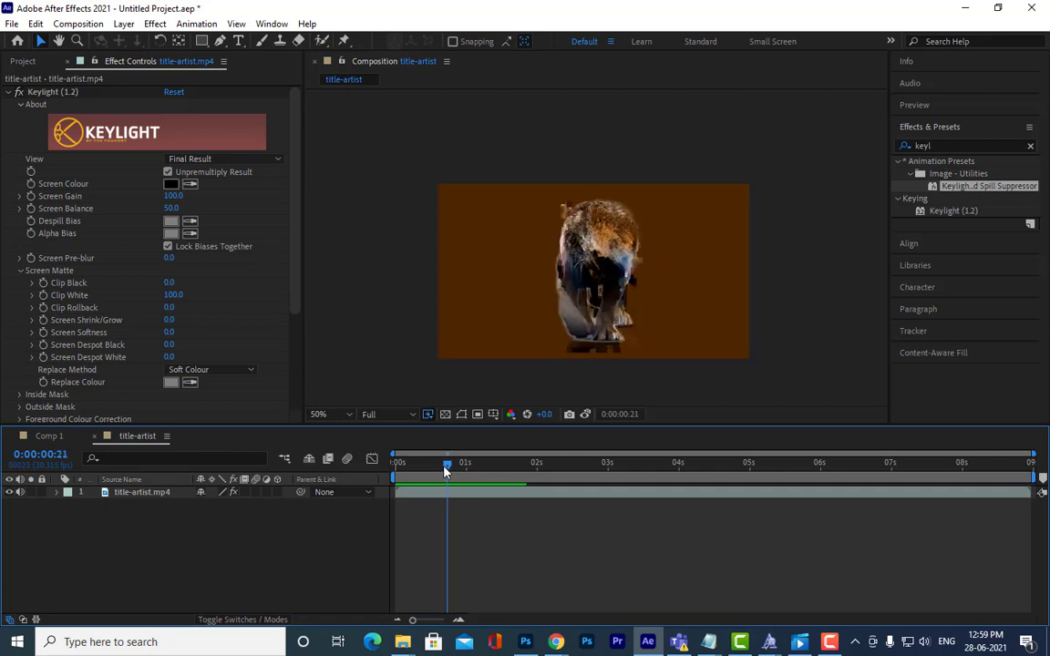
left_click_drag(445, 466, 411, 471)
Step: Switch to File Explorer and play the original title-artist video from the Downloads folder to examine its unkeyed frames, closing both windows
left_click(146, 493)
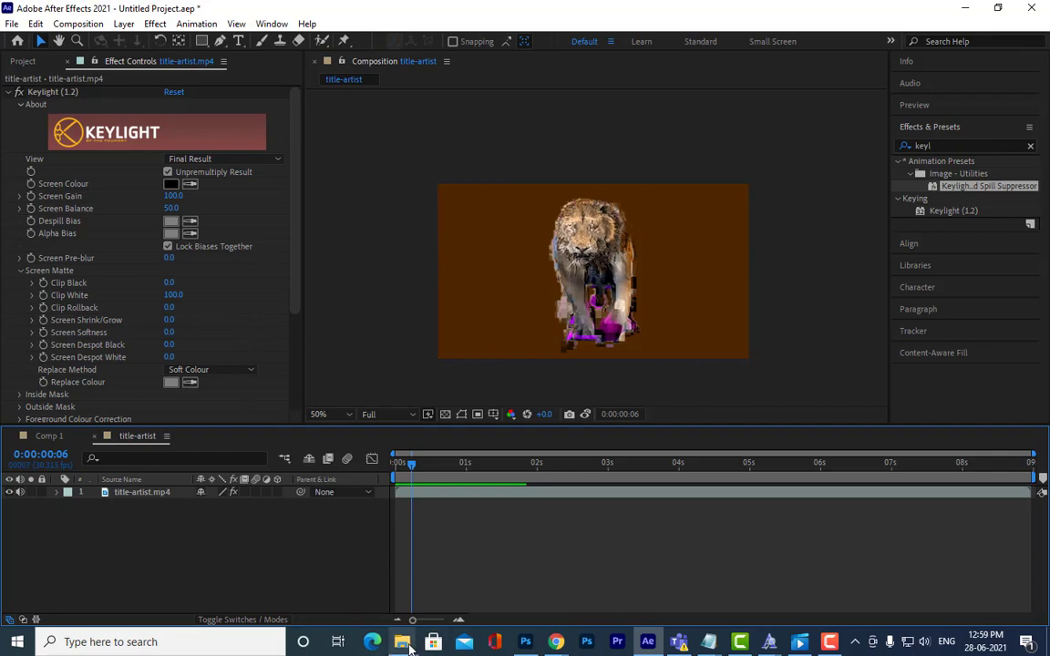
mouse_move(402, 641)
left_click(738, 602)
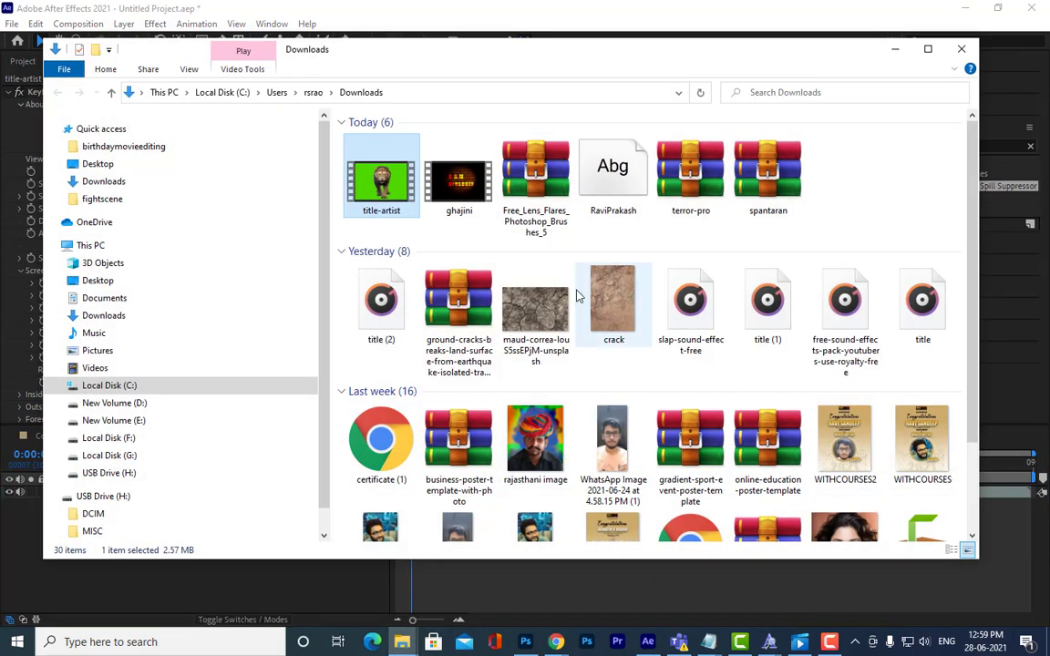
double_click(387, 192)
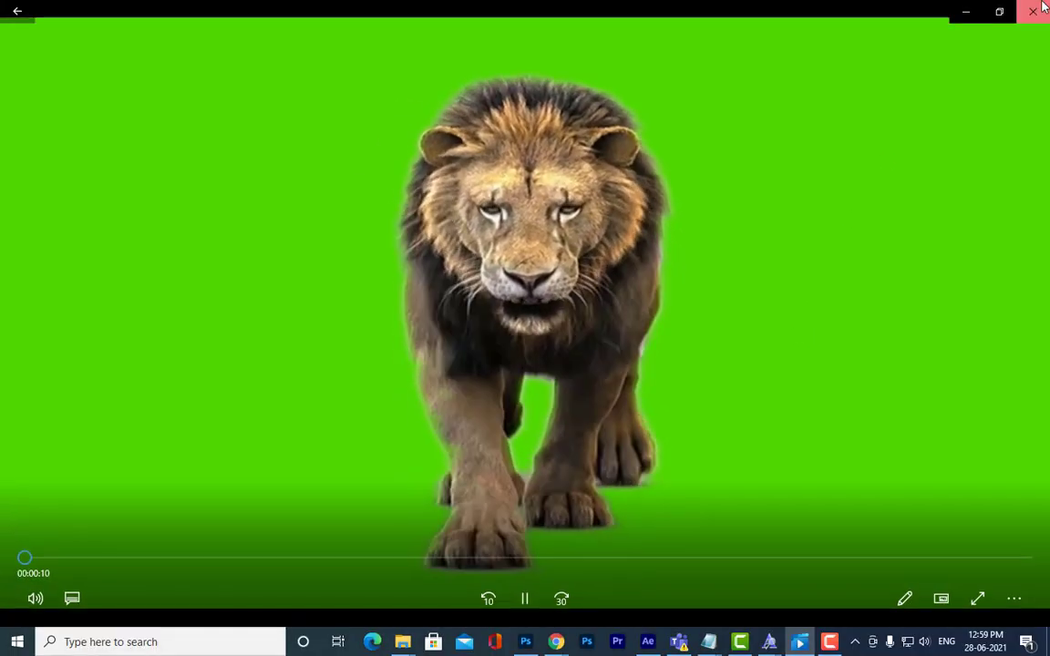
left_click(1032, 10)
left_click(896, 52)
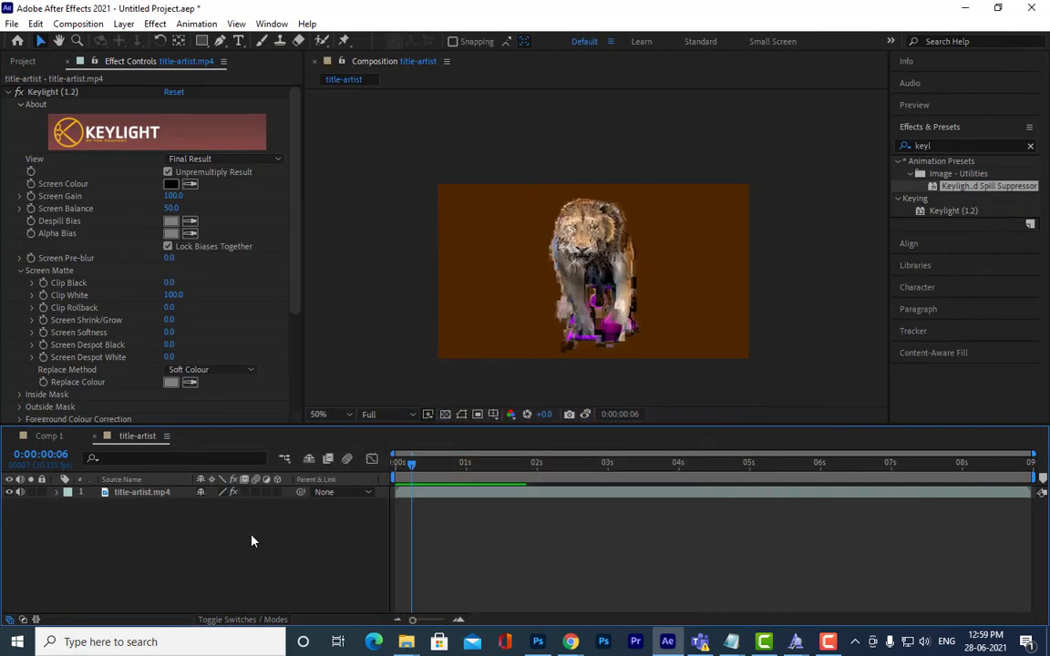
Step: Back in After Effects, delete the title-artist.mp4 layer from the title-artist composition and import title-artist.mp4 into the project again
left_click(148, 495)
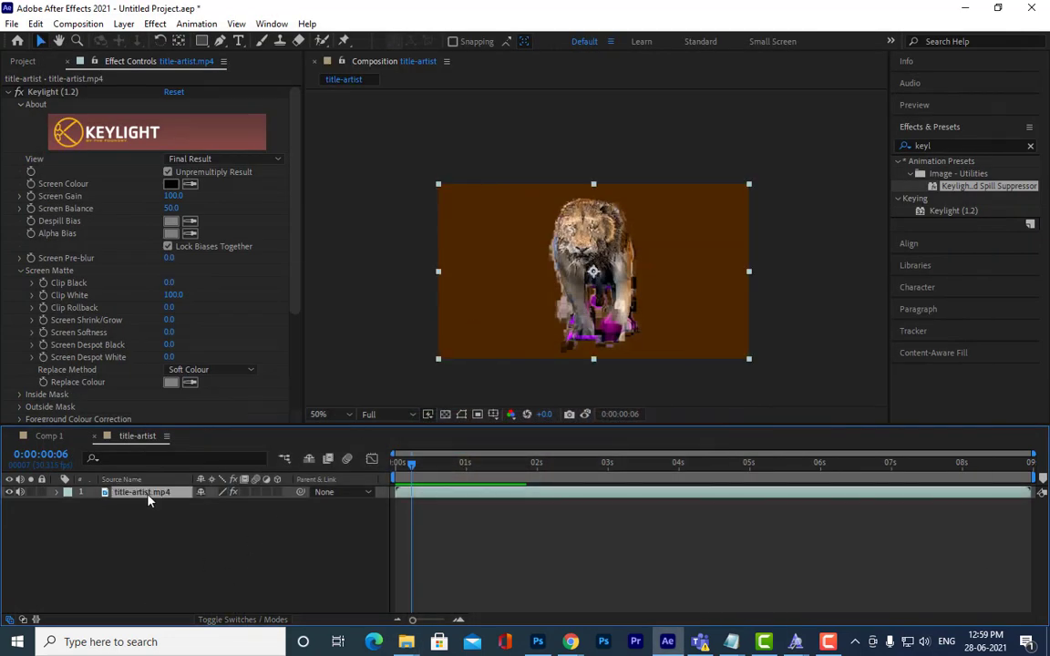
key("Delete")
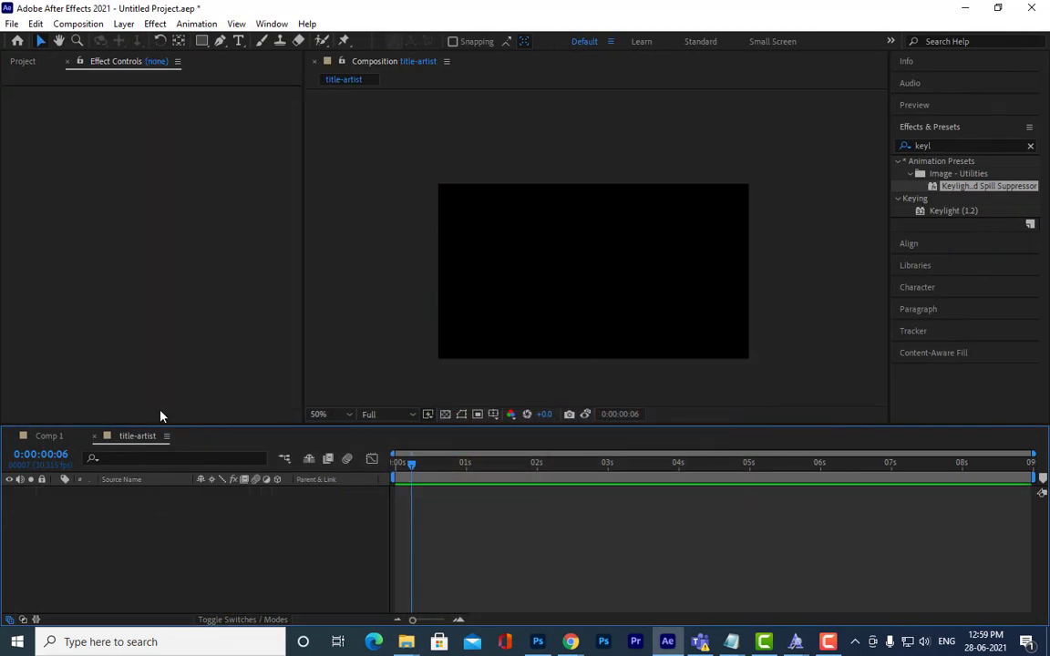
left_click(23, 61)
right_click(122, 290)
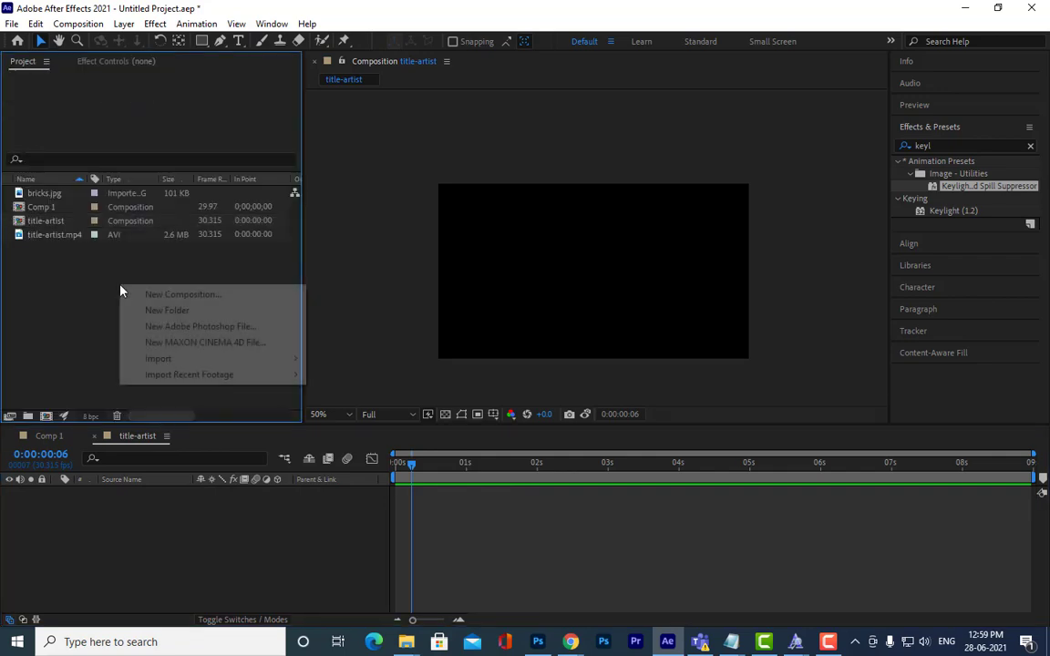
mouse_move(292, 361)
left_click(433, 361)
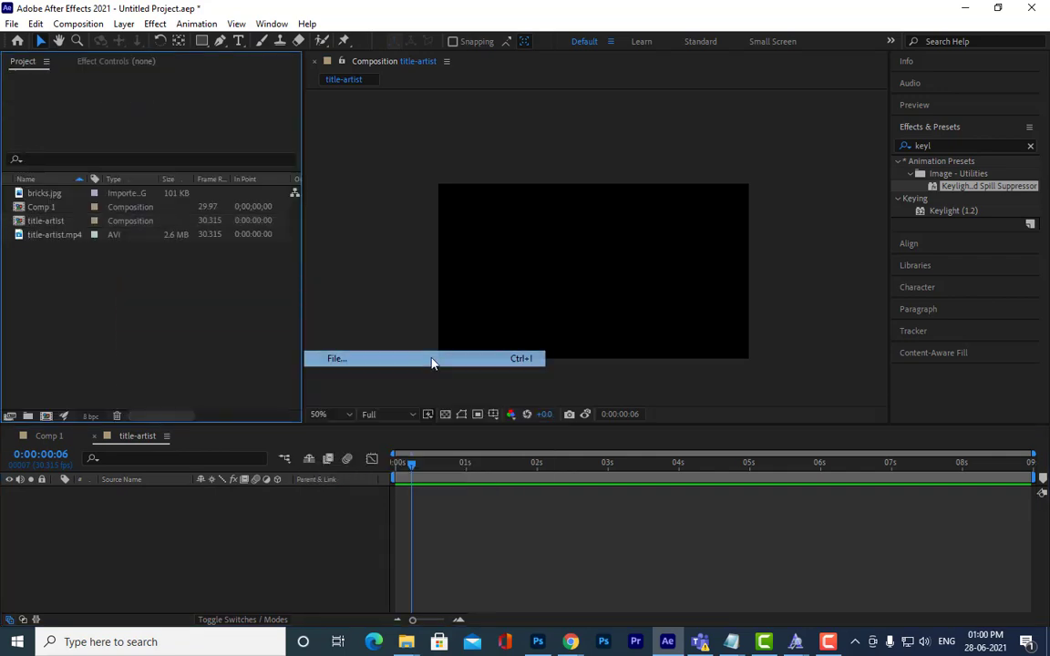
left_click(451, 210)
left_click(783, 554)
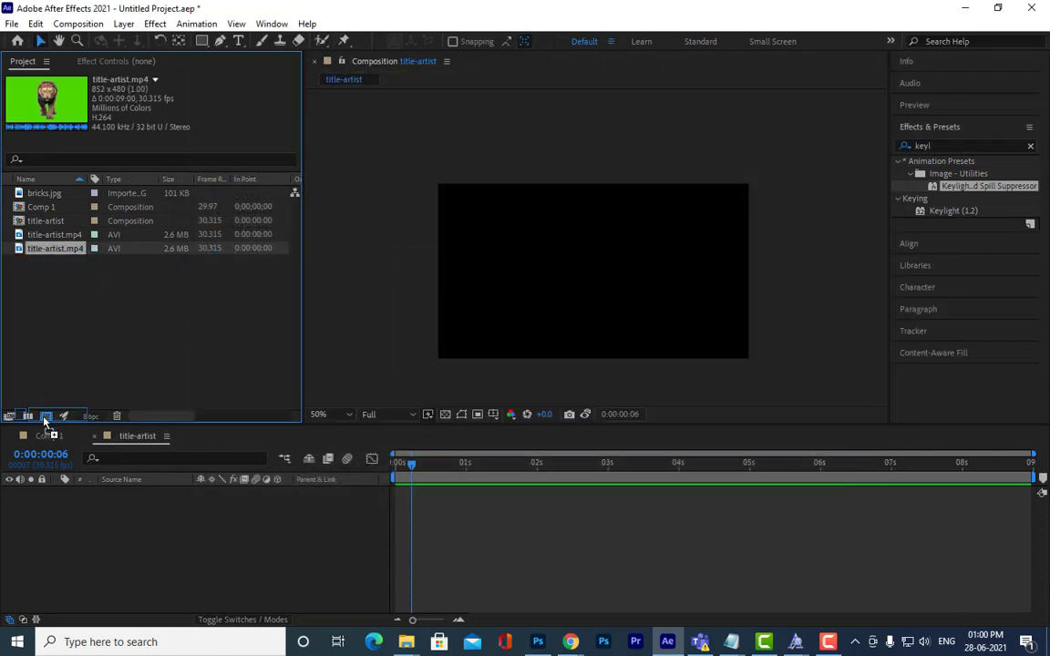
Step: Create a new composition from the reimported title-artist.mp4 and apply Keylight (1.2), sampling the green background as the Screen Colour
left_click_drag(44, 420, 45, 417)
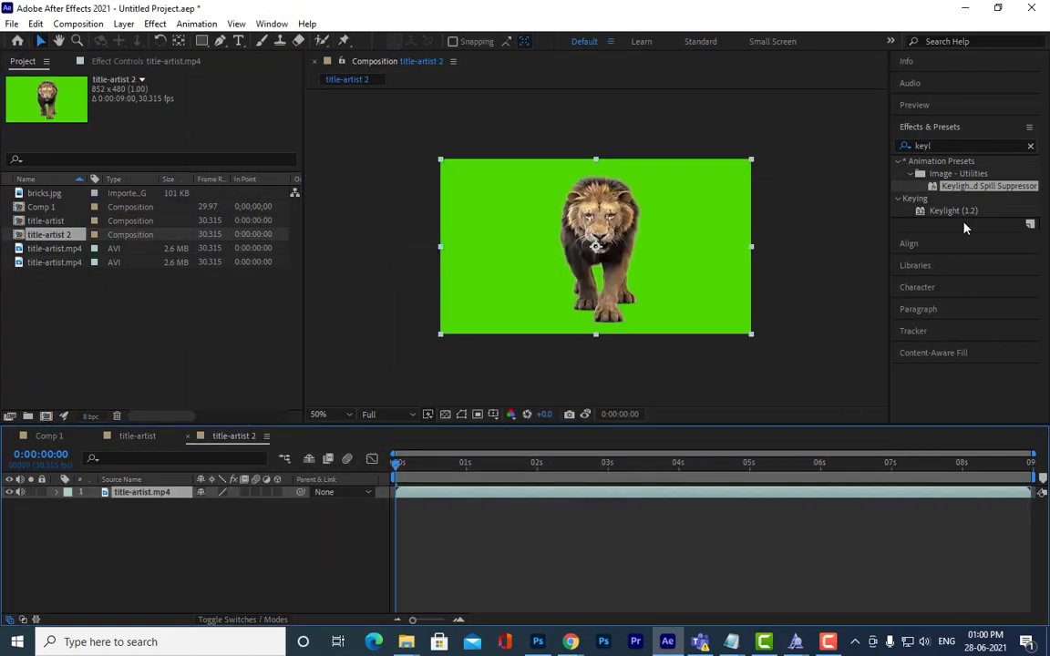
left_click_drag(953, 211, 158, 502)
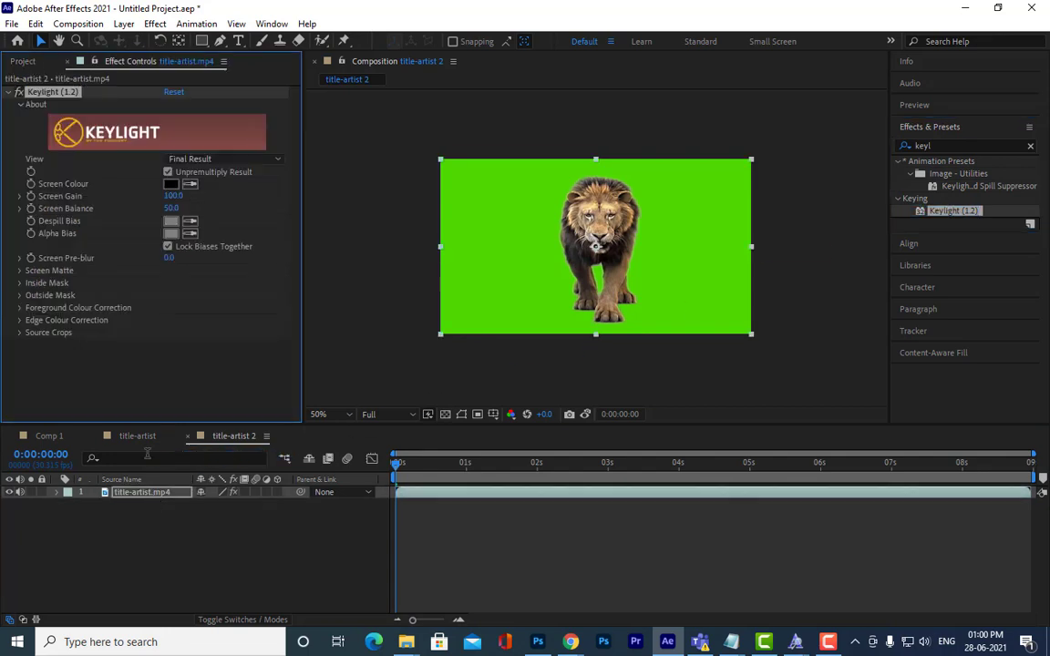
left_click(503, 204)
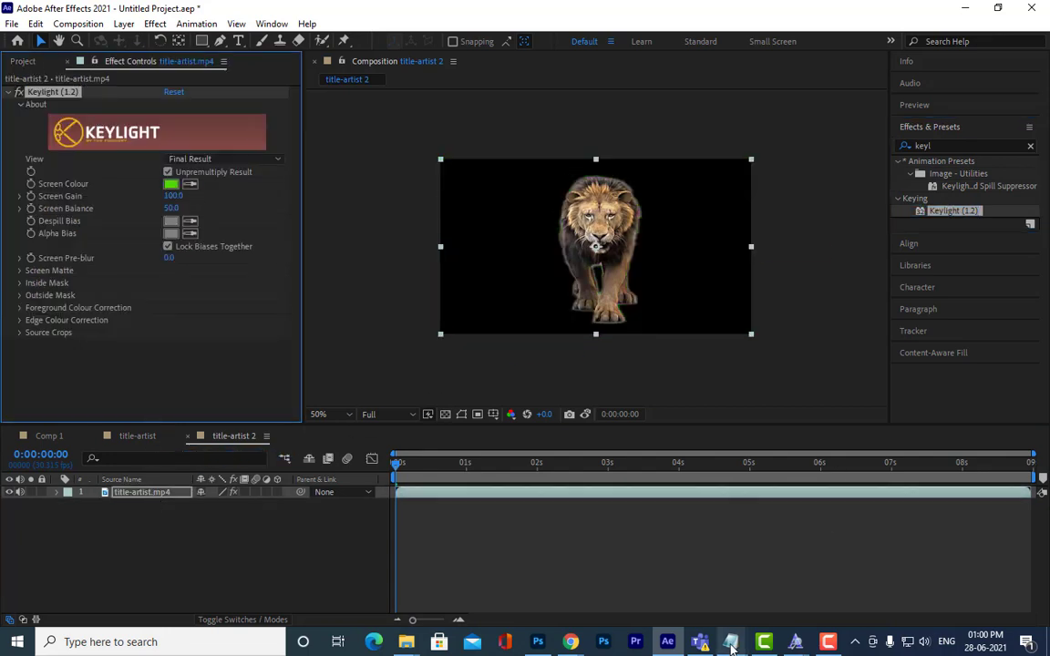
Step: Preview the opening of the title-artist 2 composition twice to check the keyed lion, and return to 0:00:00:00
key("space")
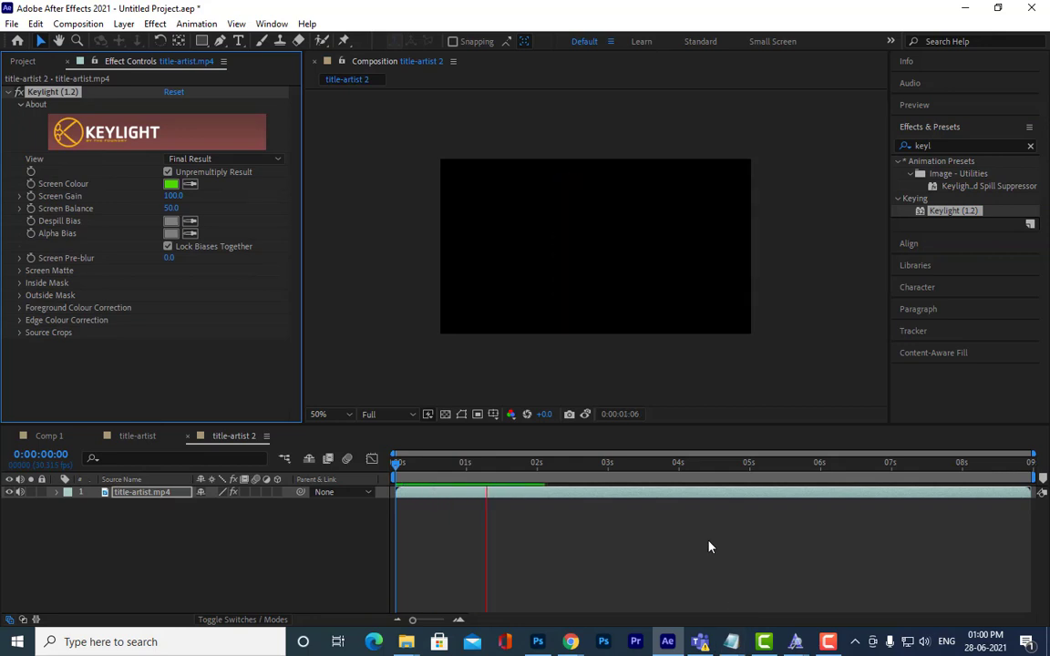
key("space")
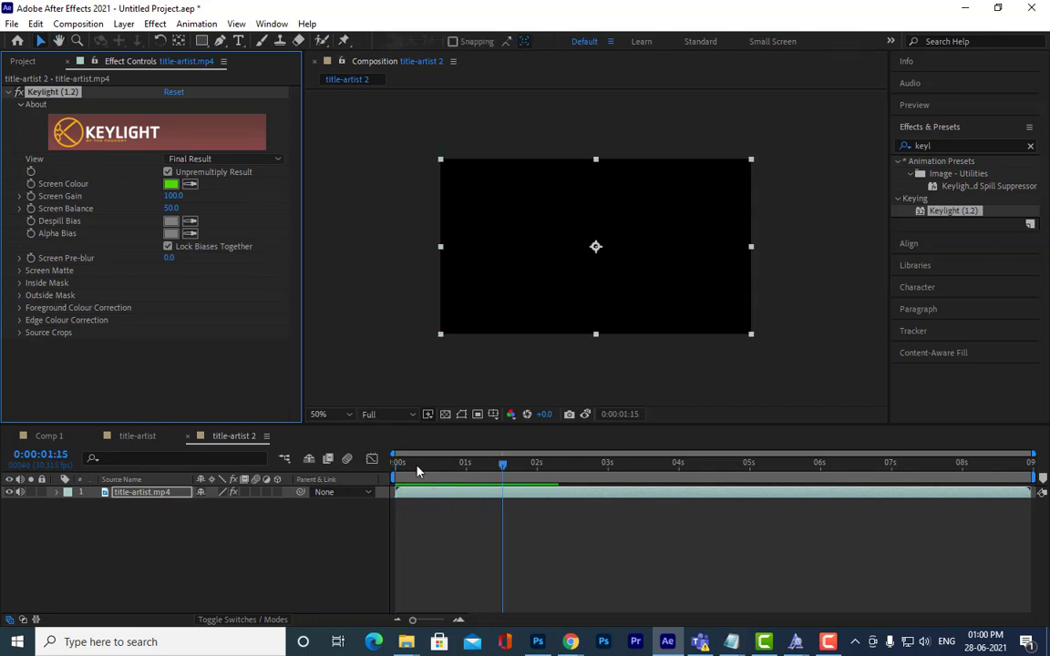
key("Home")
key("space")
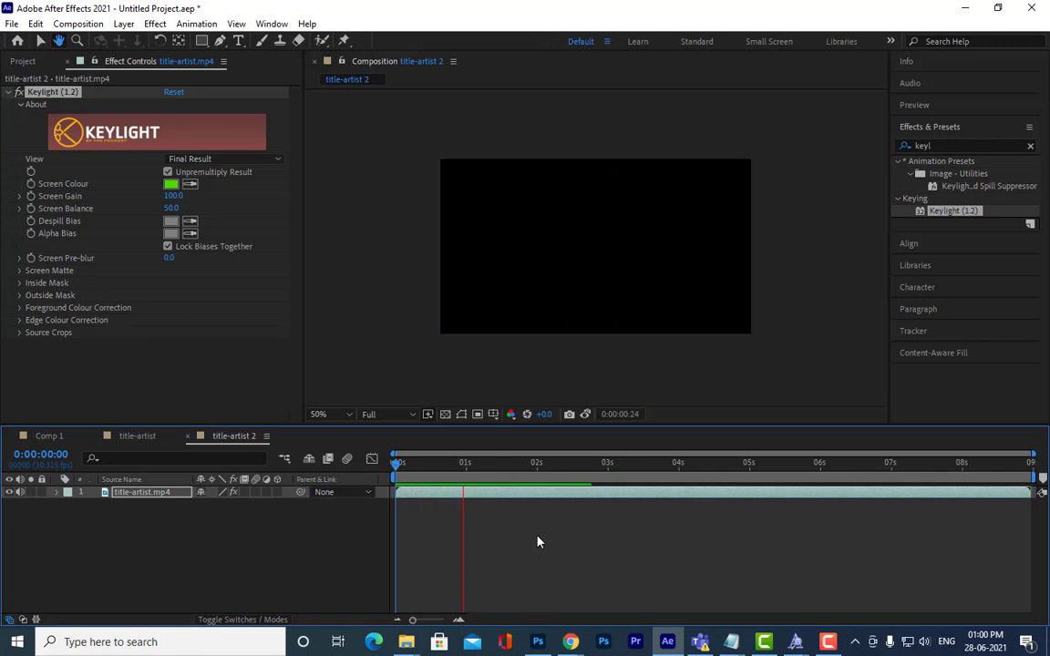
key("space")
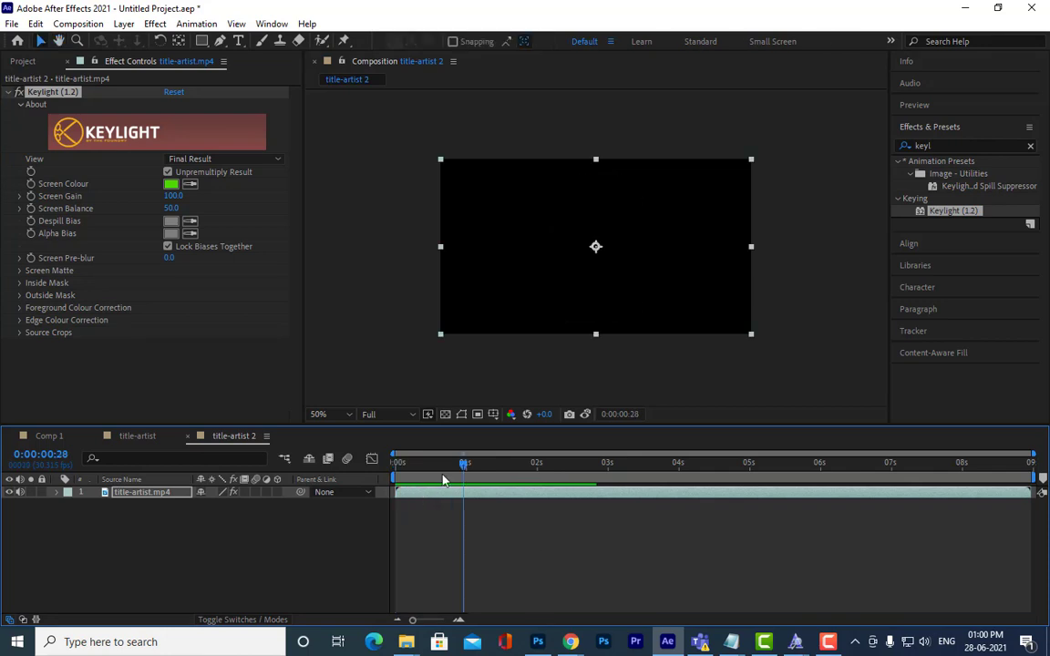
left_click_drag(461, 466, 362, 480)
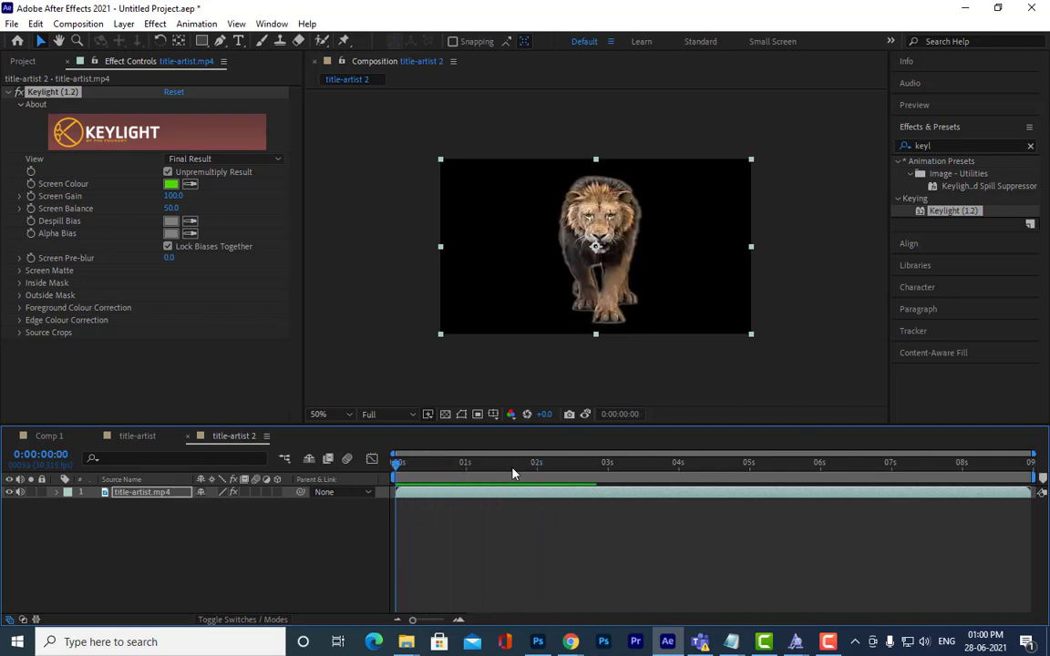
Step: Switch to Chrome, open the YouTube video "Tiger green screen effect HD video" and pause its playback
left_click(570, 643)
left_click(467, 585)
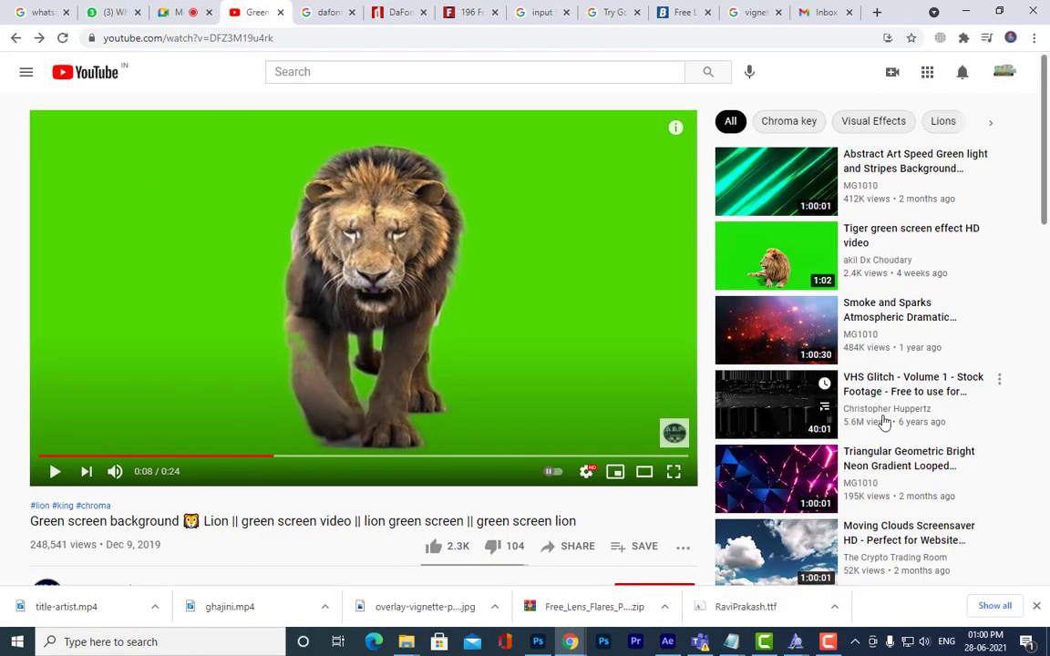
left_click(911, 235)
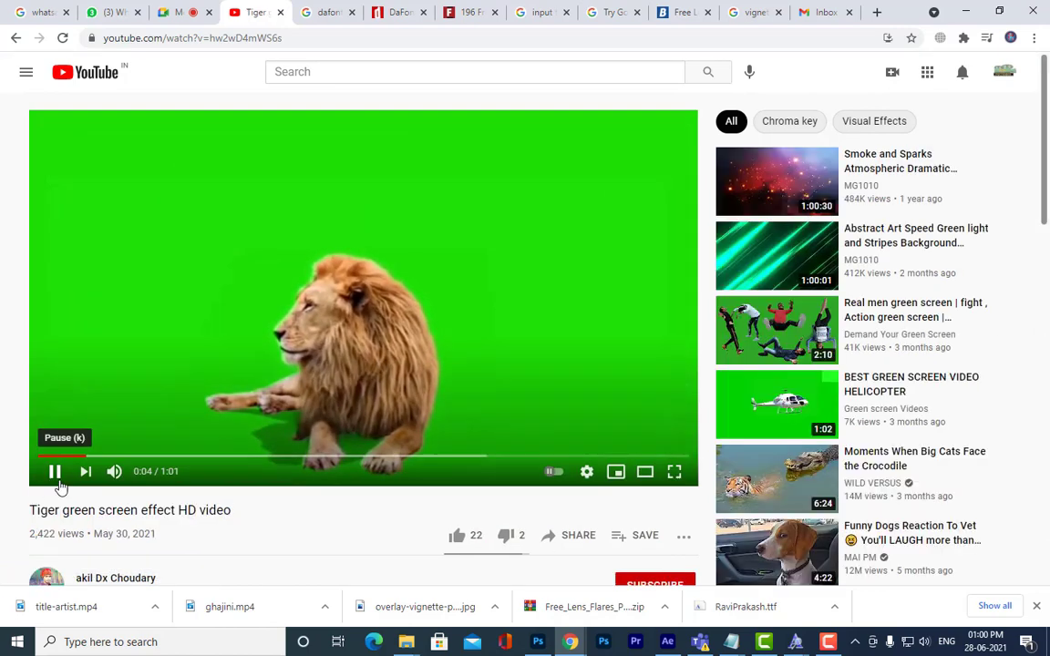
left_click(54, 472)
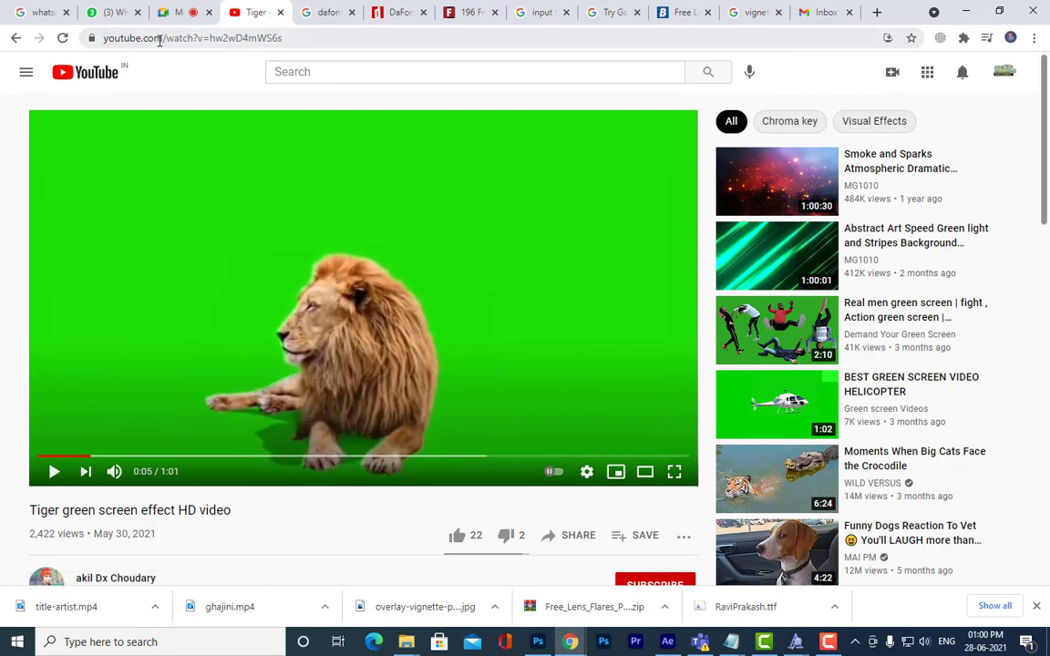
Step: Change the video address's domain from youtube.com to yout.com and download the clip as a 480p MP4
left_click_drag(140, 39, 125, 41)
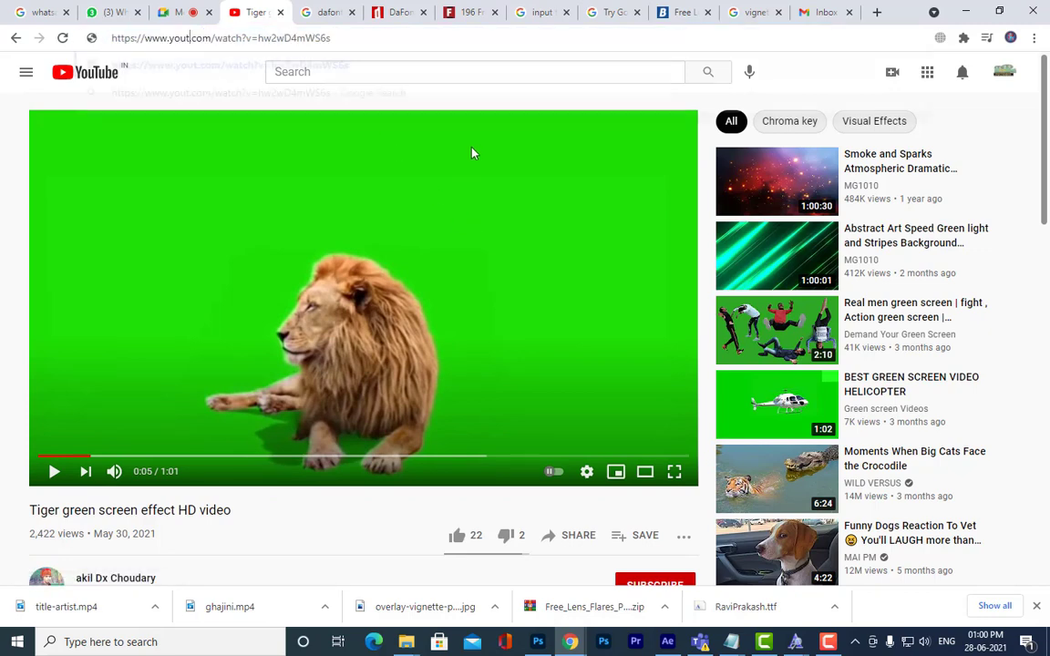
key("BackSpace")
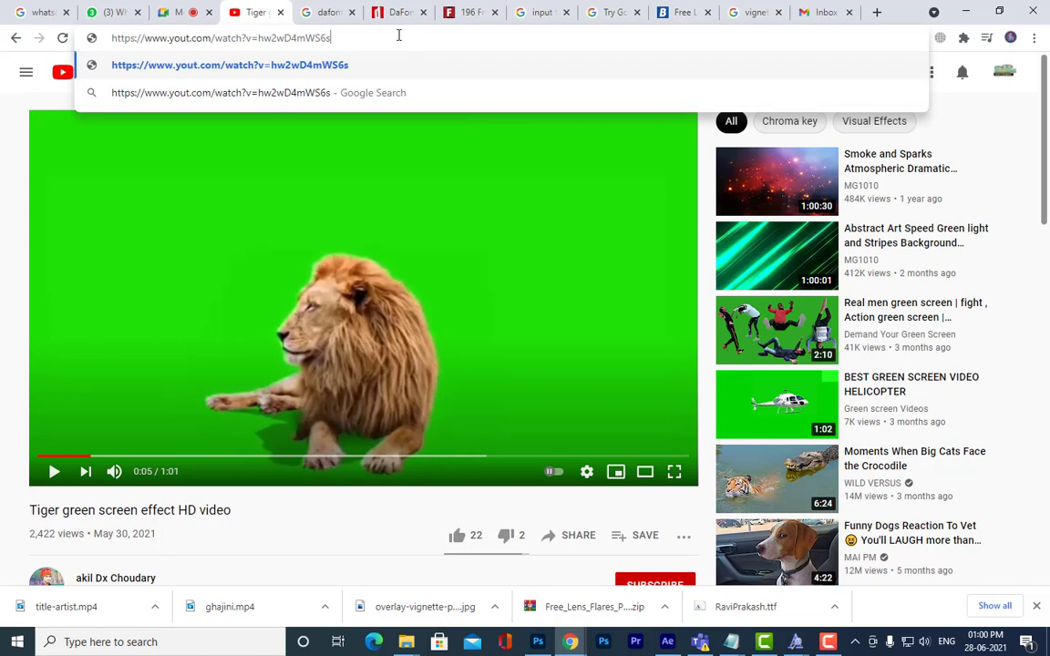
key("Return")
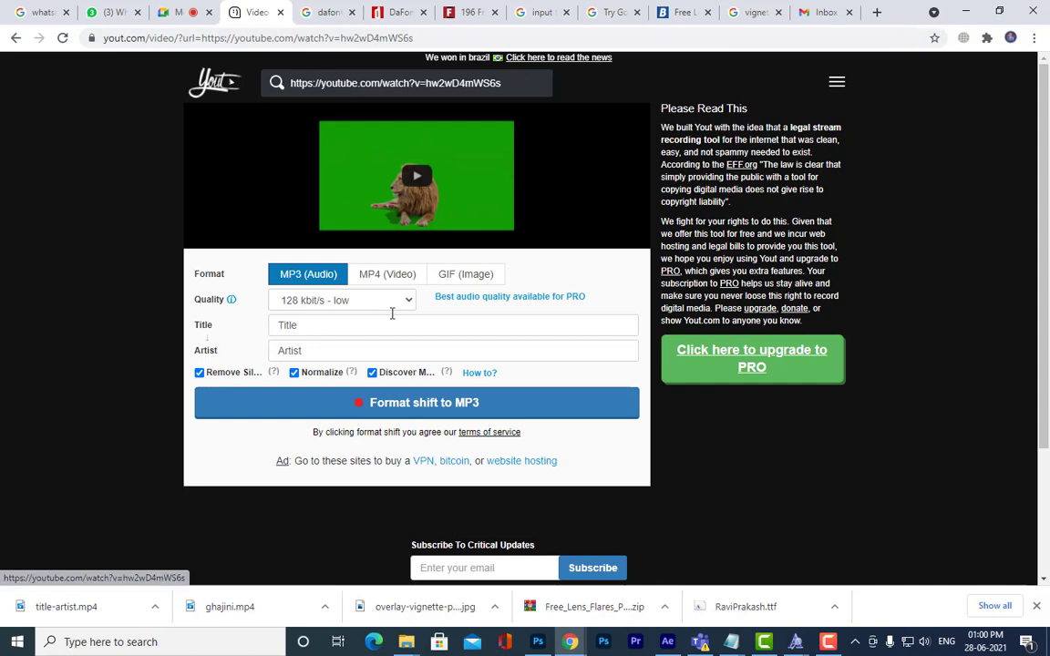
left_click(387, 276)
left_click(382, 378)
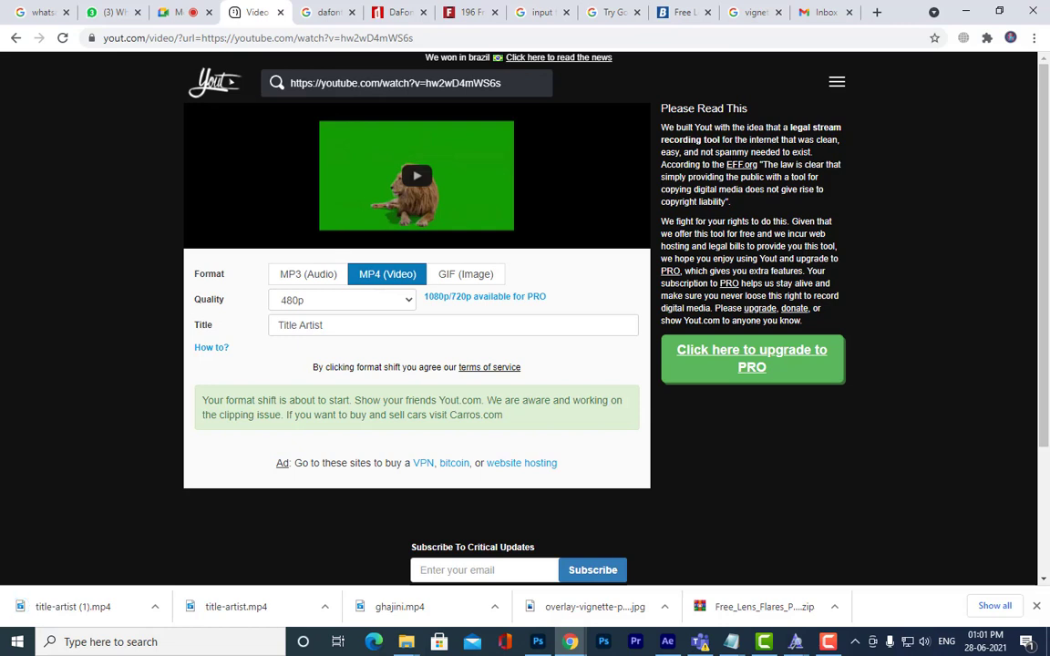
Step: Show the downloaded title-artist (1).mp4 in its folder and play it to check the sitting lion footage, closing the player
left_click(155, 606)
left_click(178, 558)
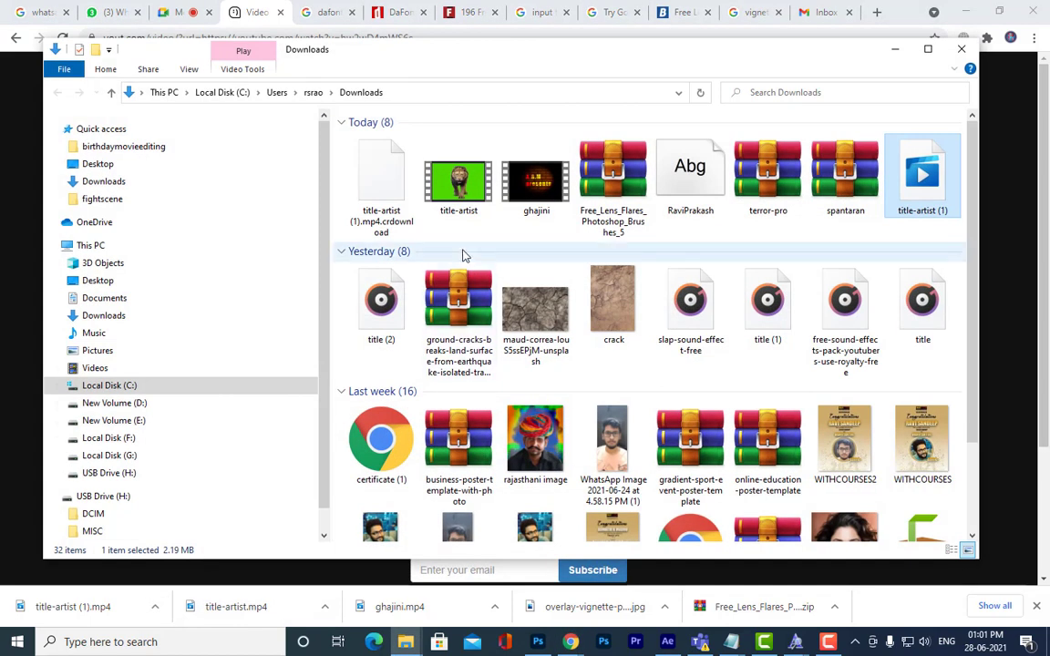
double_click(928, 189)
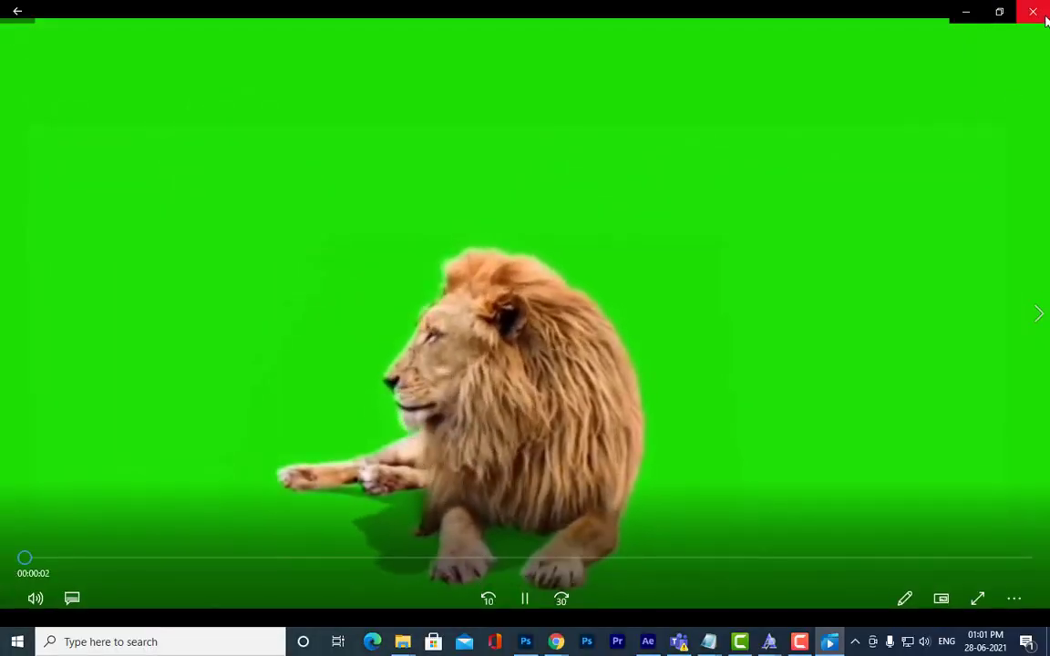
left_click(1033, 12)
Step: Copy the downloaded title-artist (1) video from the Downloads folder and paste it into the Desktop folder
right_click(934, 168)
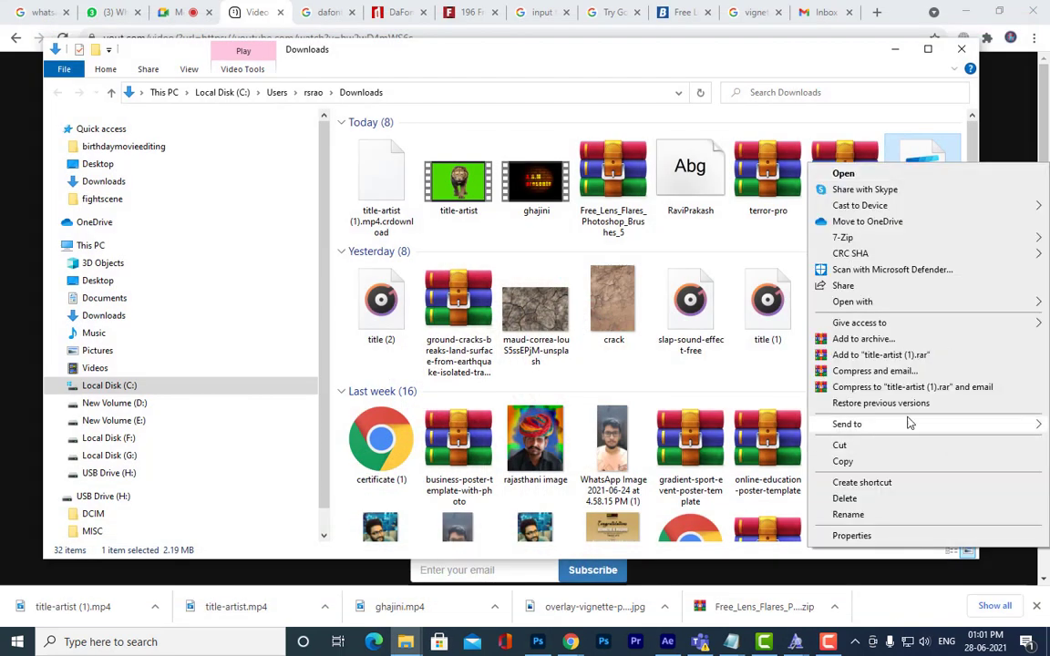
left_click(844, 461)
left_click(97, 164)
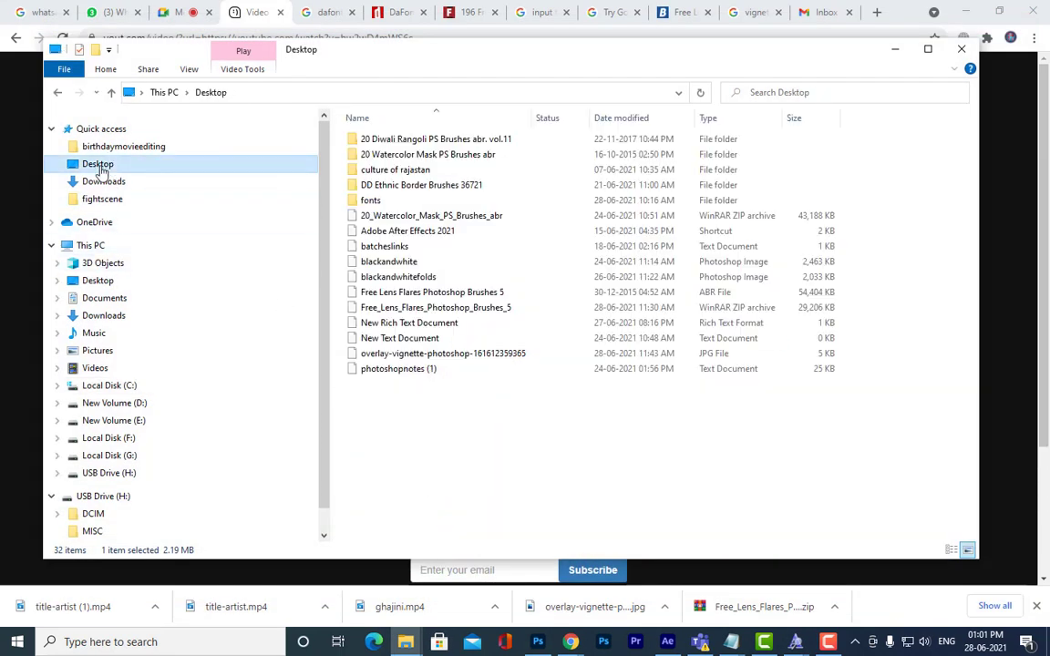
right_click(508, 458)
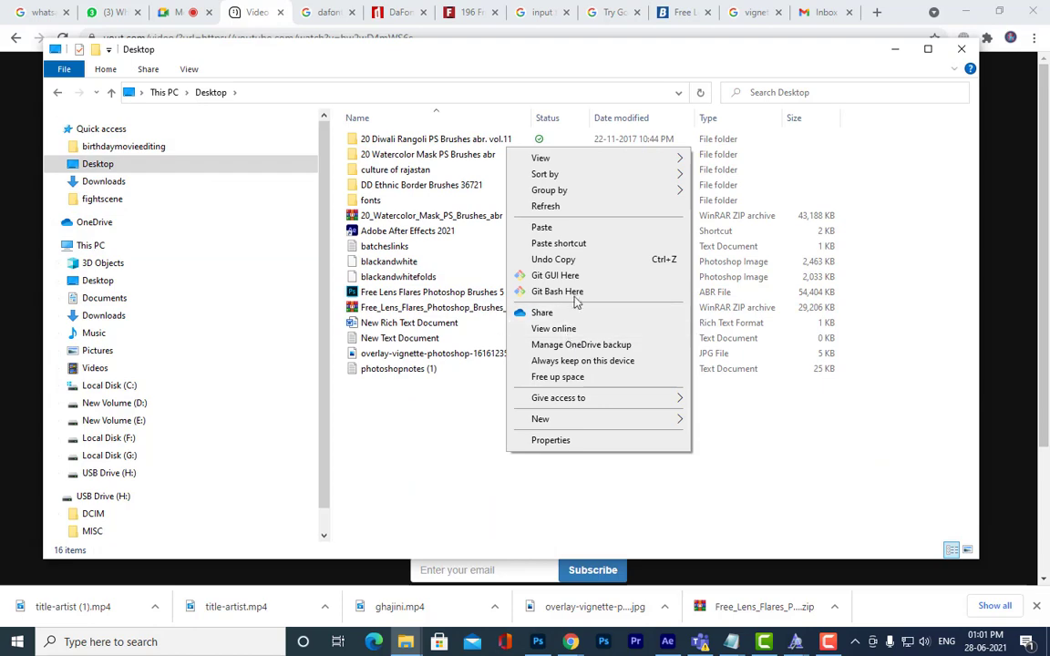
left_click(541, 227)
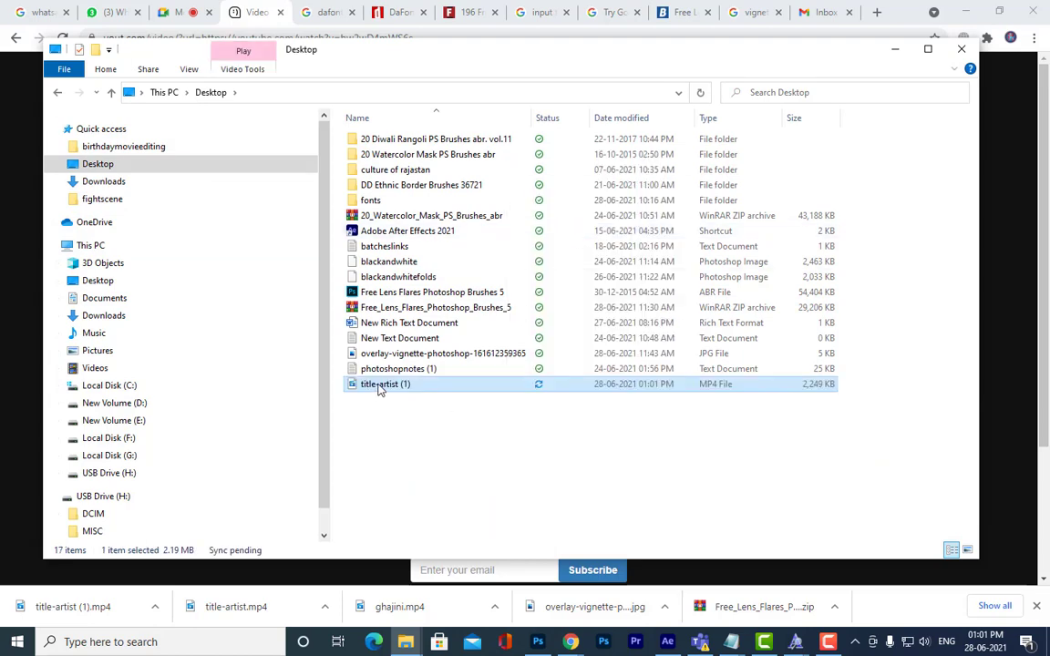
Step: Rename the pasted title-artist (1) video on the Desktop as liongreen
right_click(380, 387)
left_click(446, 593)
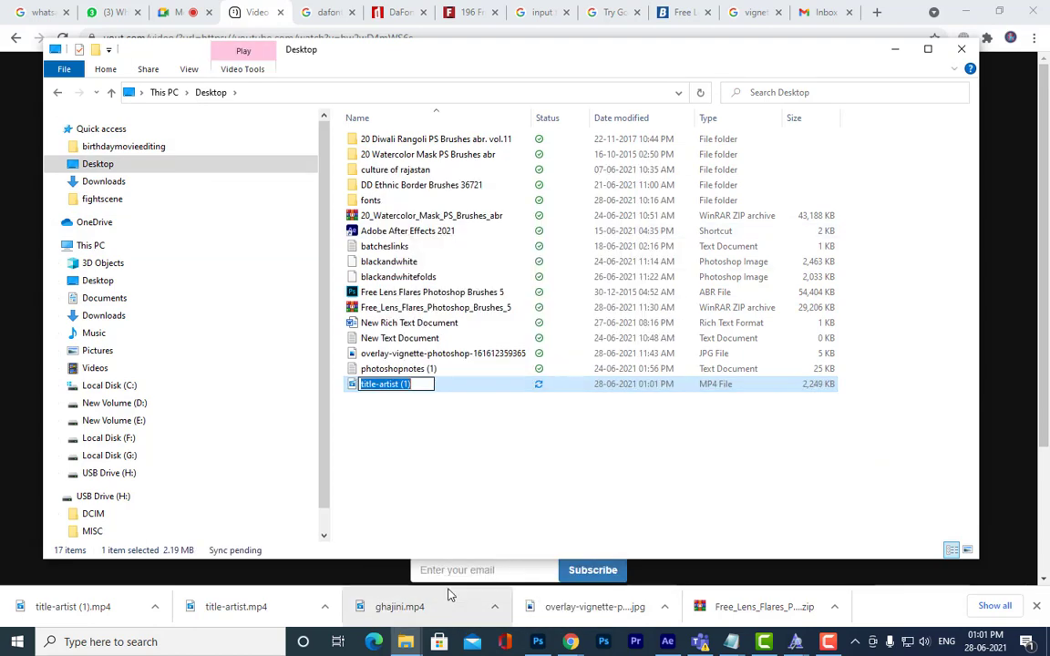
key("BackSpace")
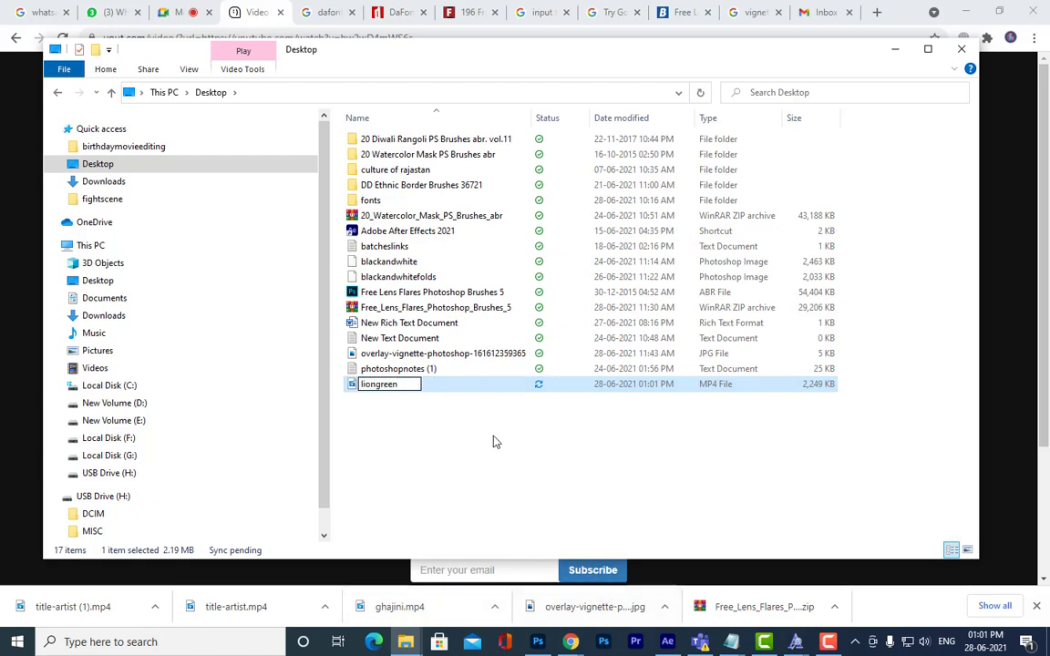
left_click(380, 406)
left_click(373, 326)
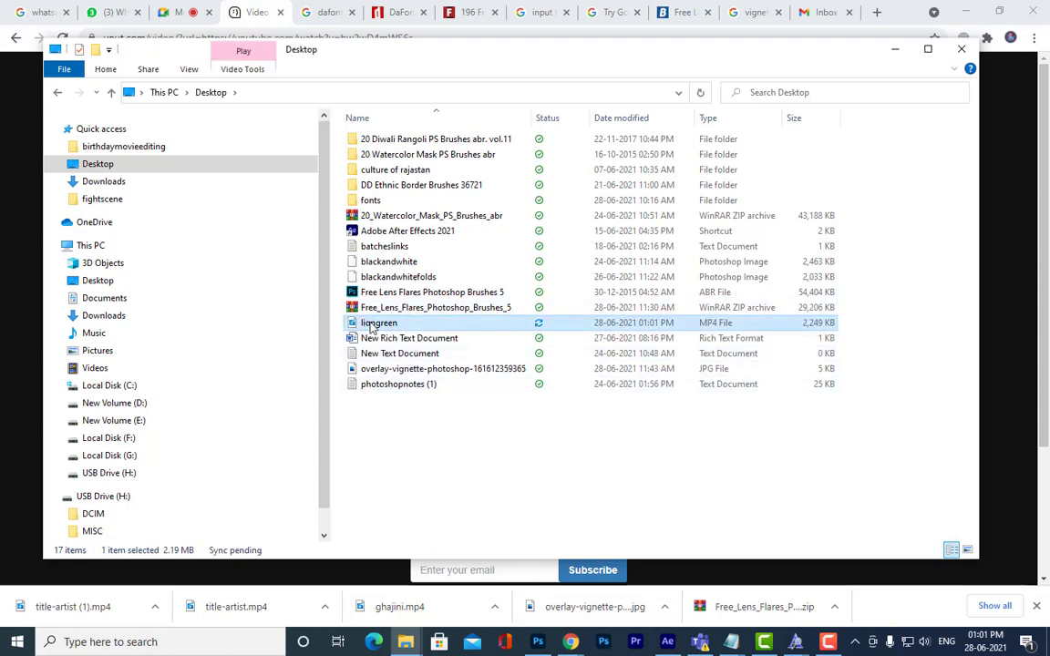
Step: Switch to After Effects and delete the title-artist.mp4 layer from the title-artist 2 composition
left_click(895, 49)
left_click(667, 642)
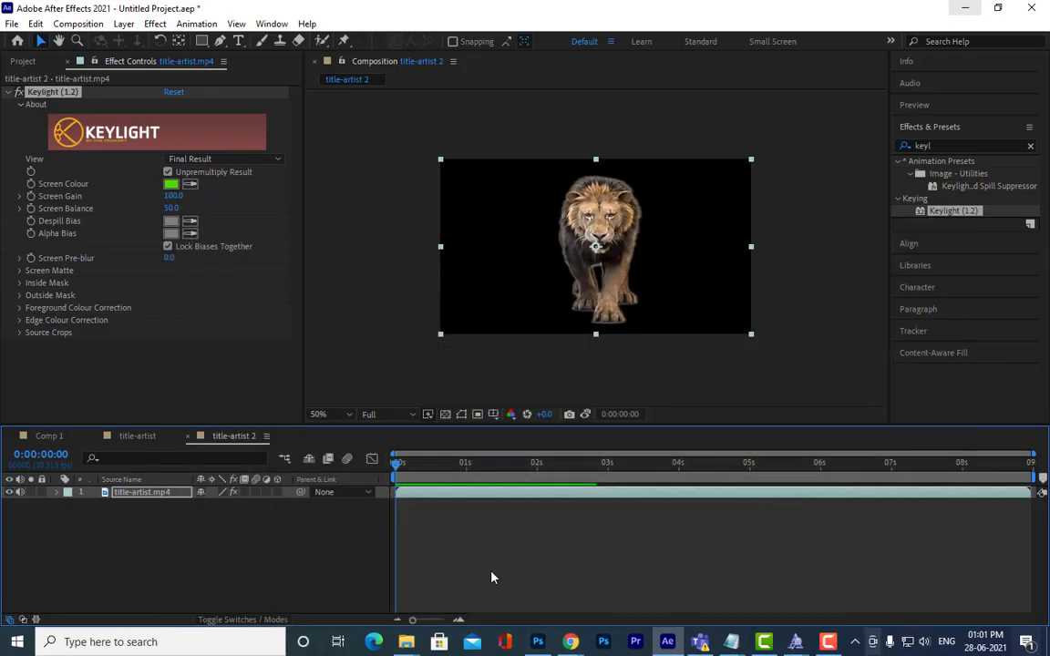
left_click(124, 497)
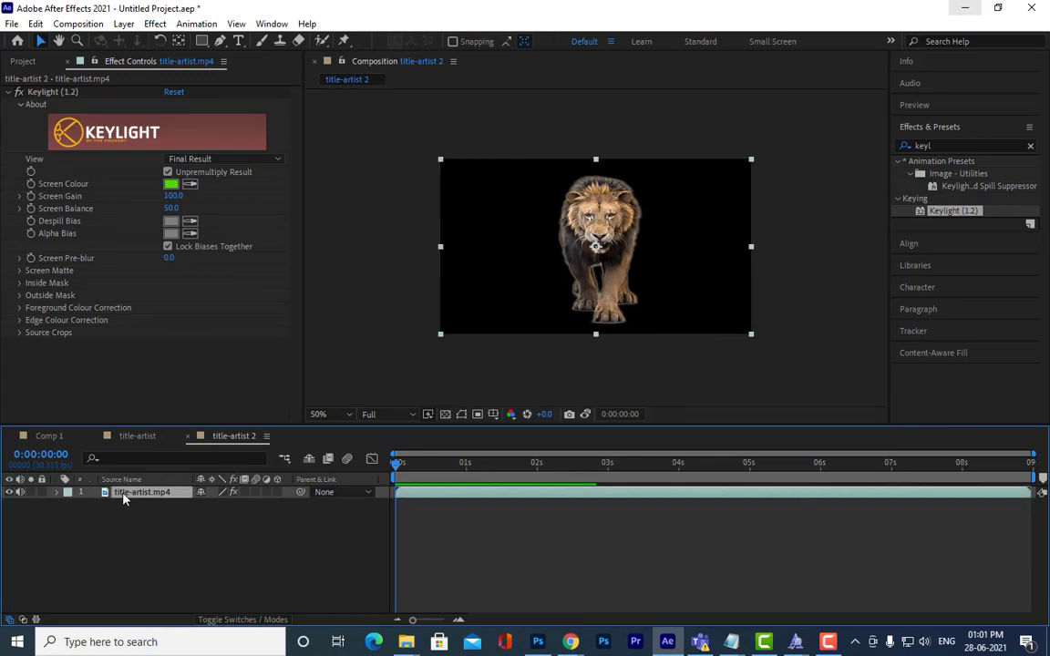
key("Delete")
Step: Import liongreen.mp4 from the Desktop into the project and create a new composition from it
left_click(28, 62)
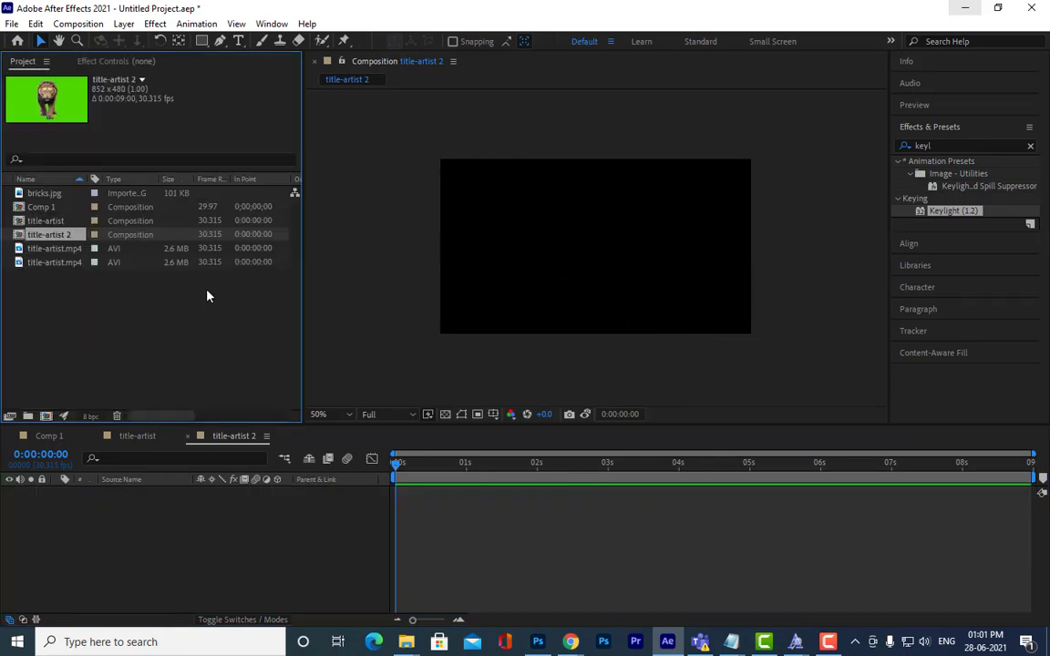
double_click(206, 293)
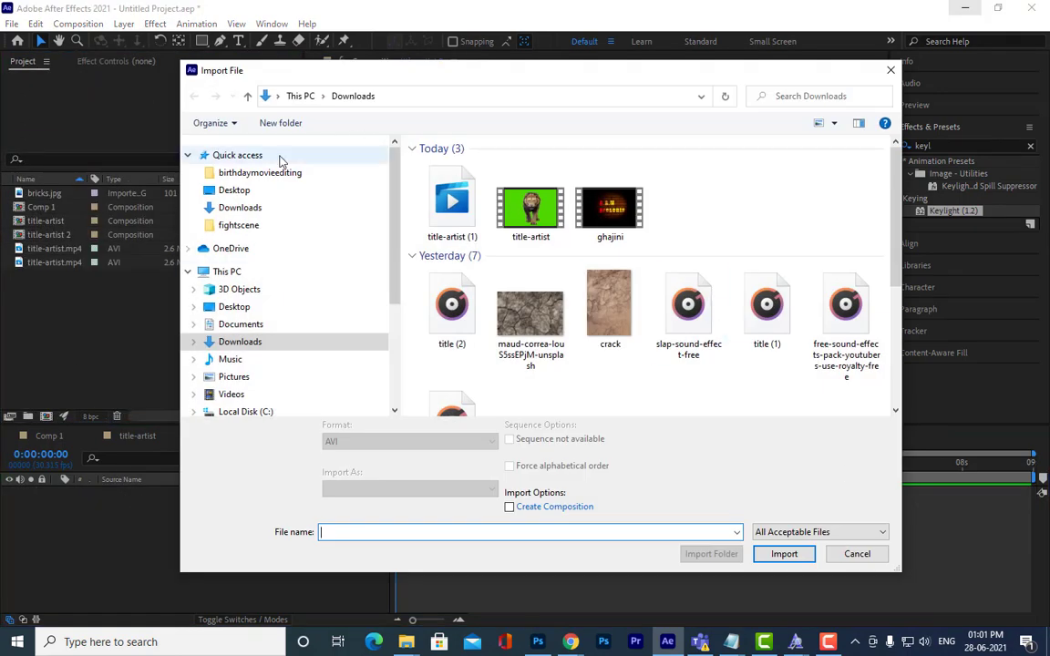
left_click(205, 189)
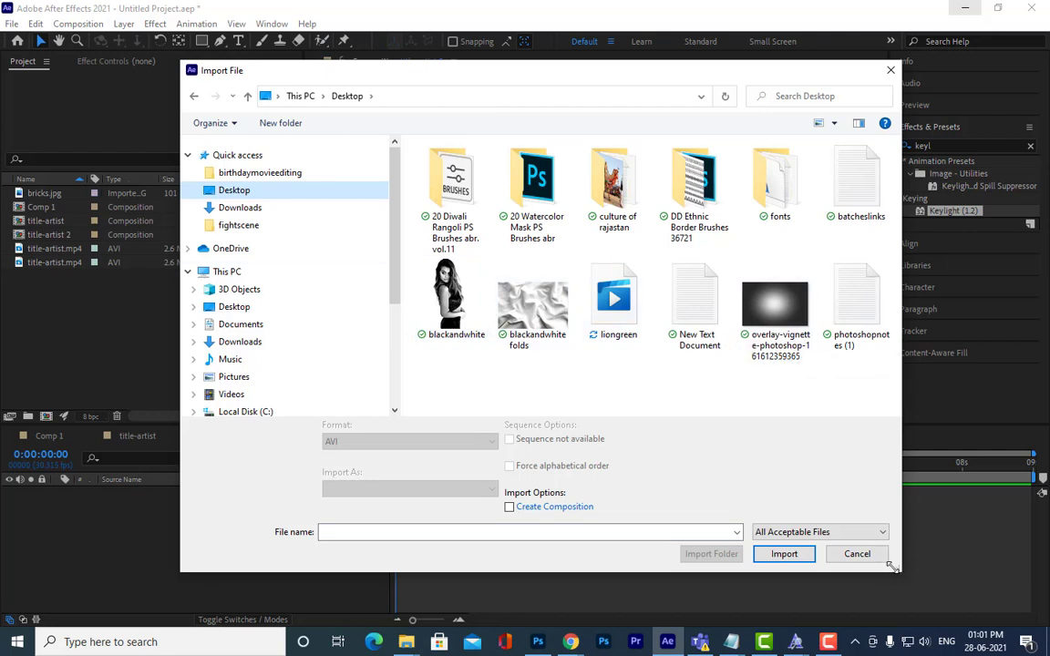
left_click_drag(891, 565, 906, 599)
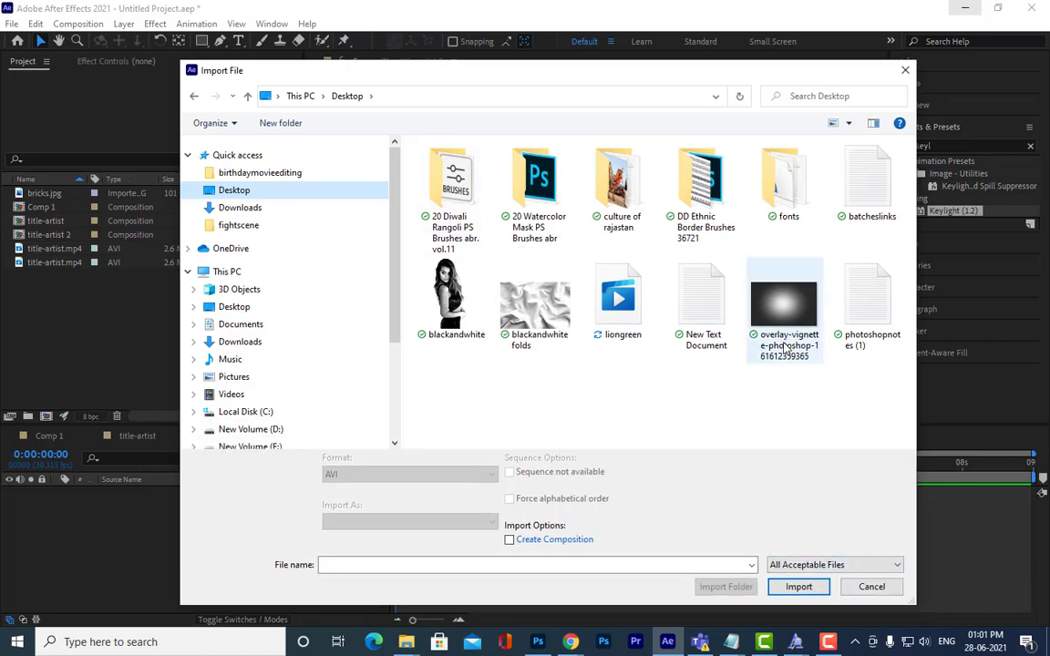
double_click(618, 299)
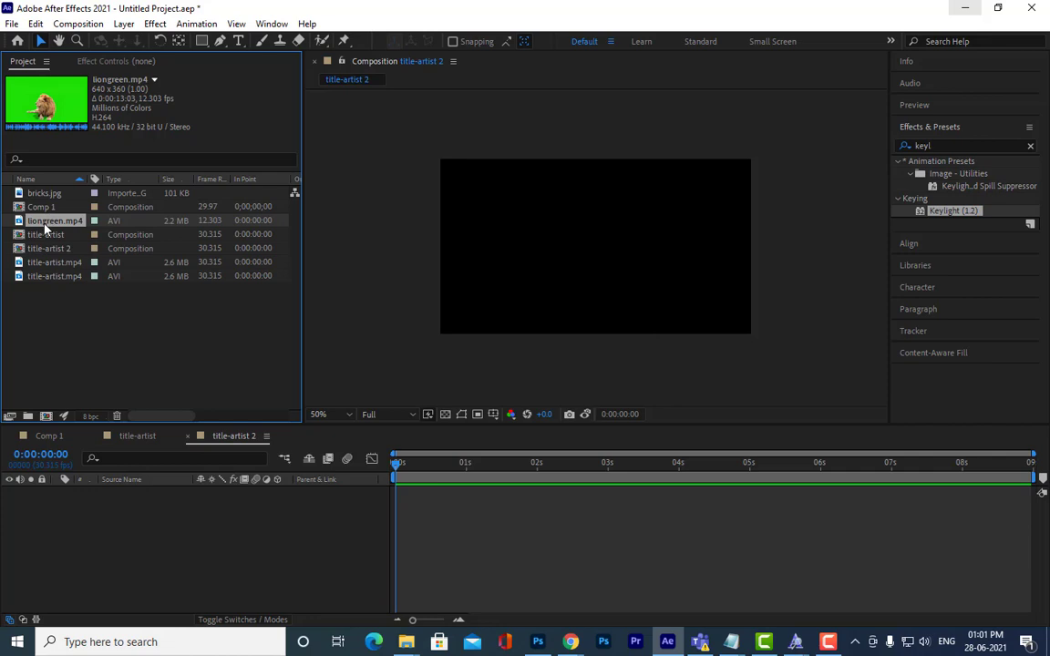
left_click_drag(47, 220, 48, 417)
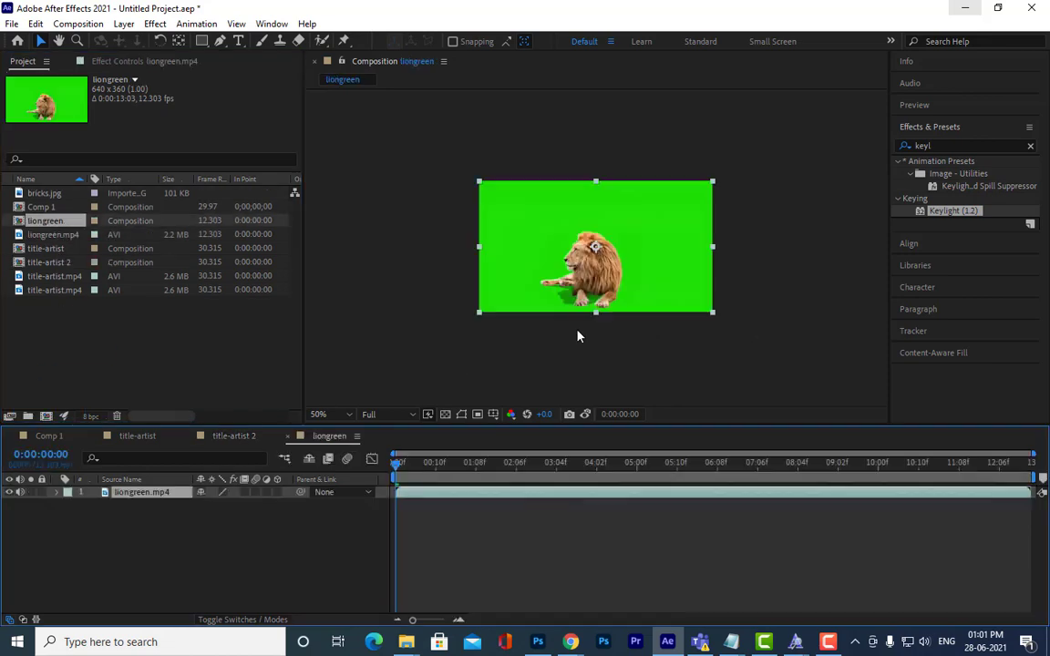
Step: Play back the liongreen composition from its start to review the lion's movement
scroll(574, 226, "up", 2)
key("v")
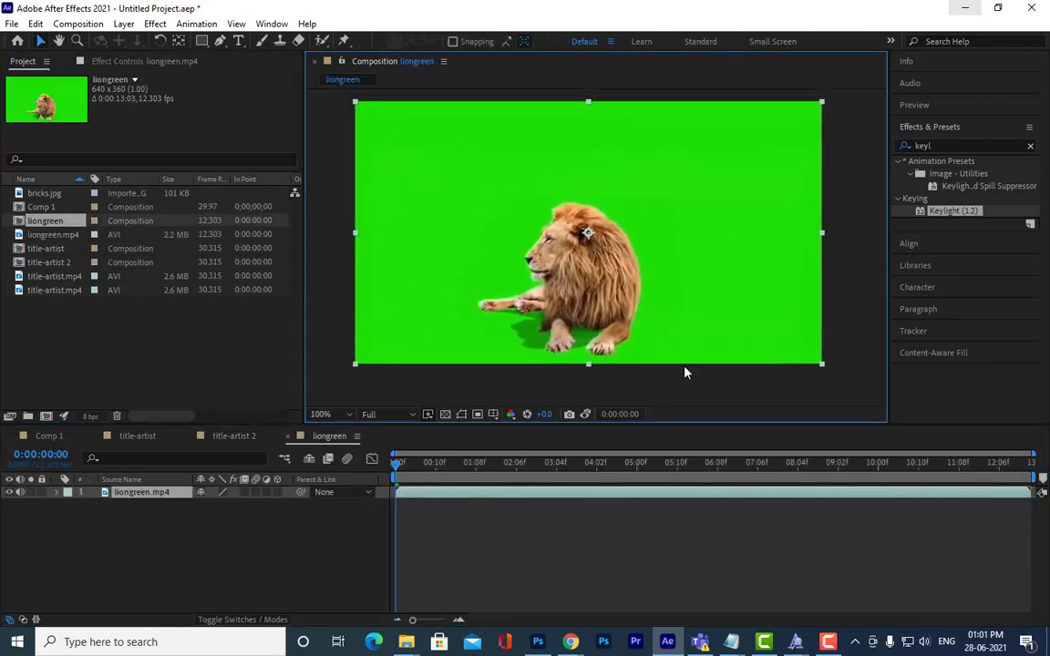
key("space")
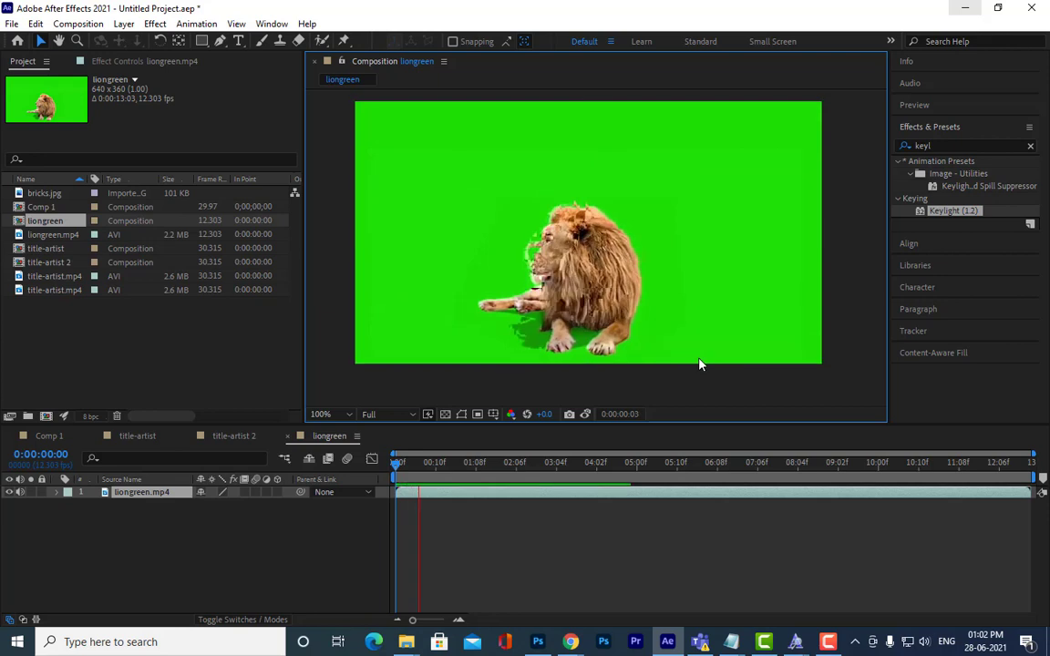
key("space")
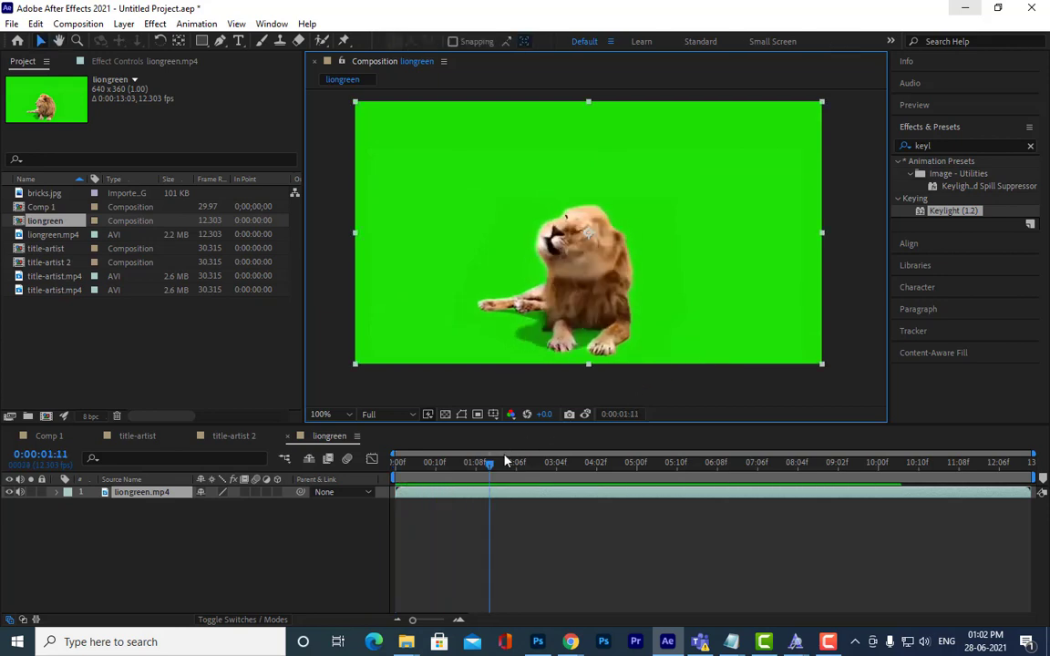
left_click_drag(490, 464, 395, 468)
key("space")
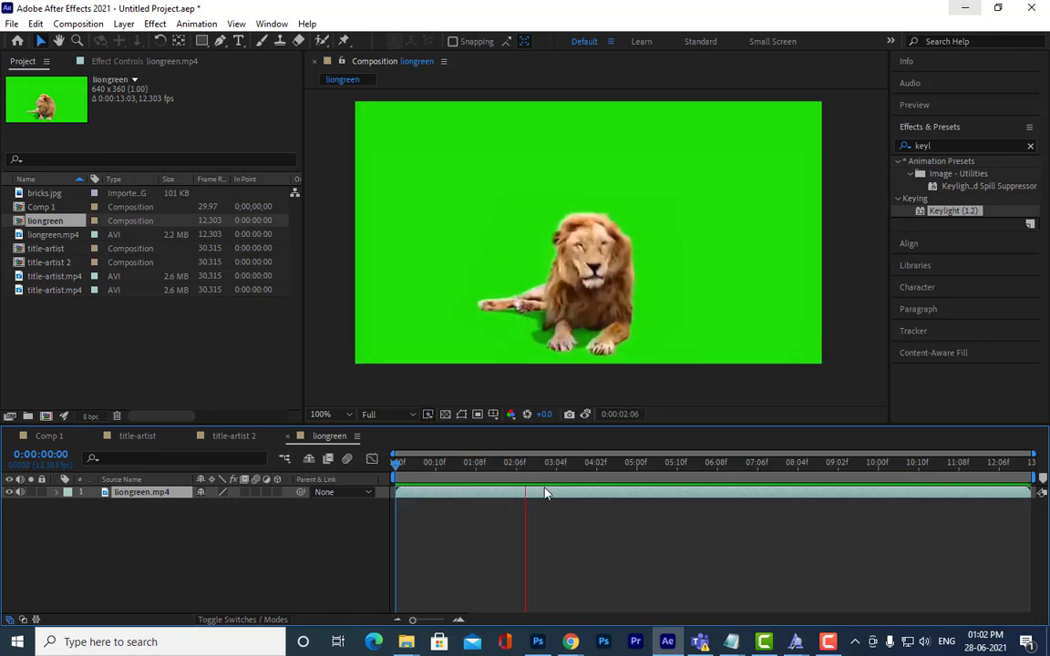
left_click(546, 492)
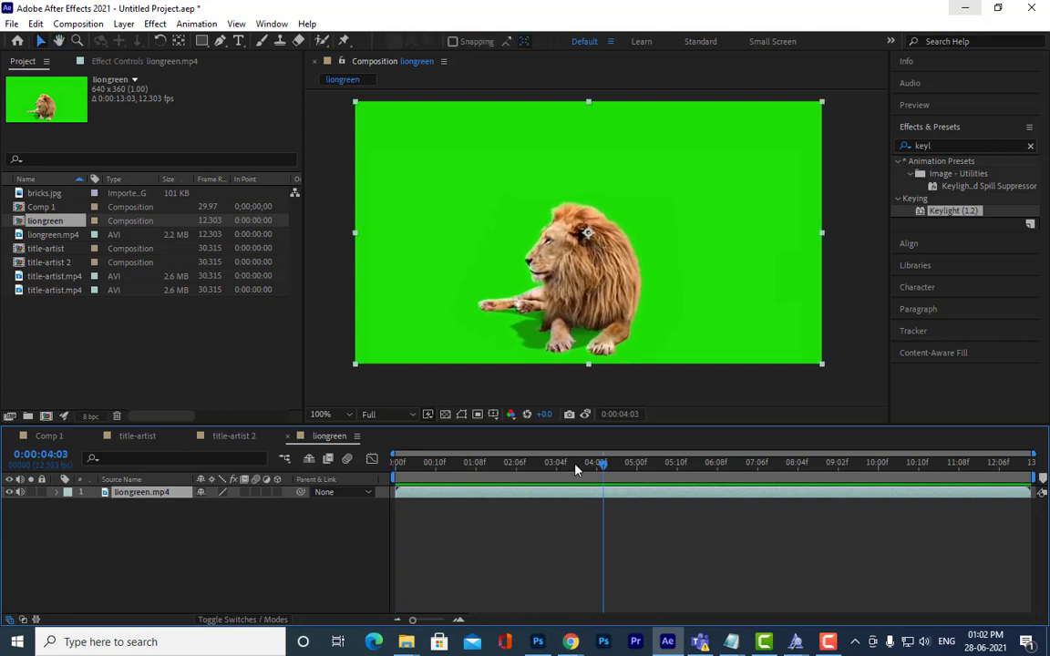
Step: Trim the liongreen.mp4 layer so it starts at 0:00:04:09 and ends at 0:00:10:06
left_click_drag(577, 463, 629, 474)
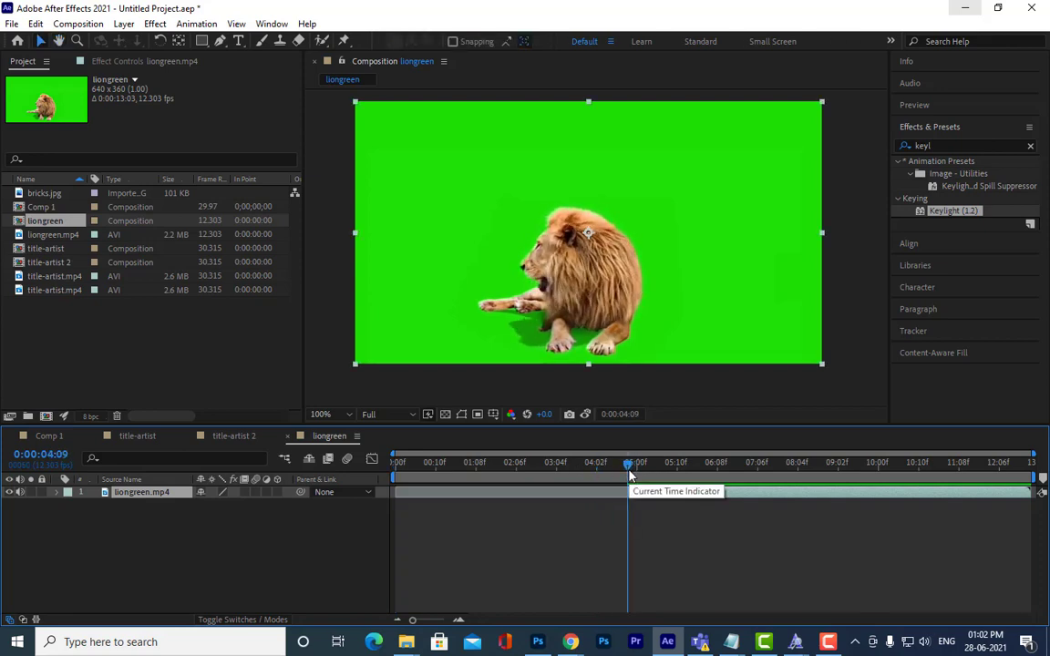
key("space")
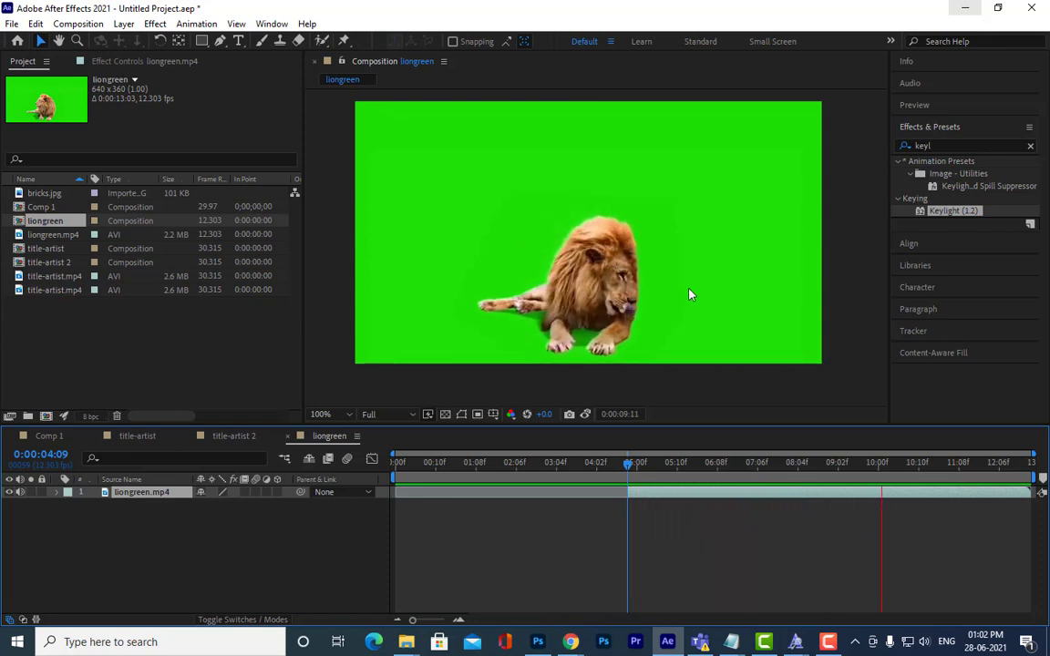
key("space")
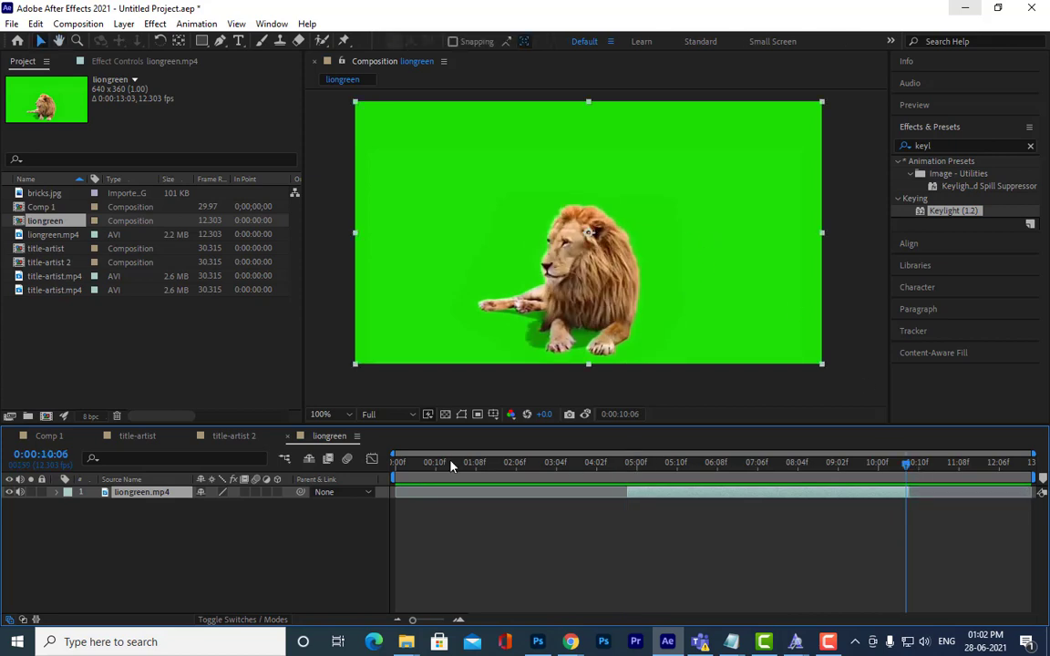
Step: Shift the trimmed lion layer to the composition start and trim the composition to a work area ending with the clip
key("Home")
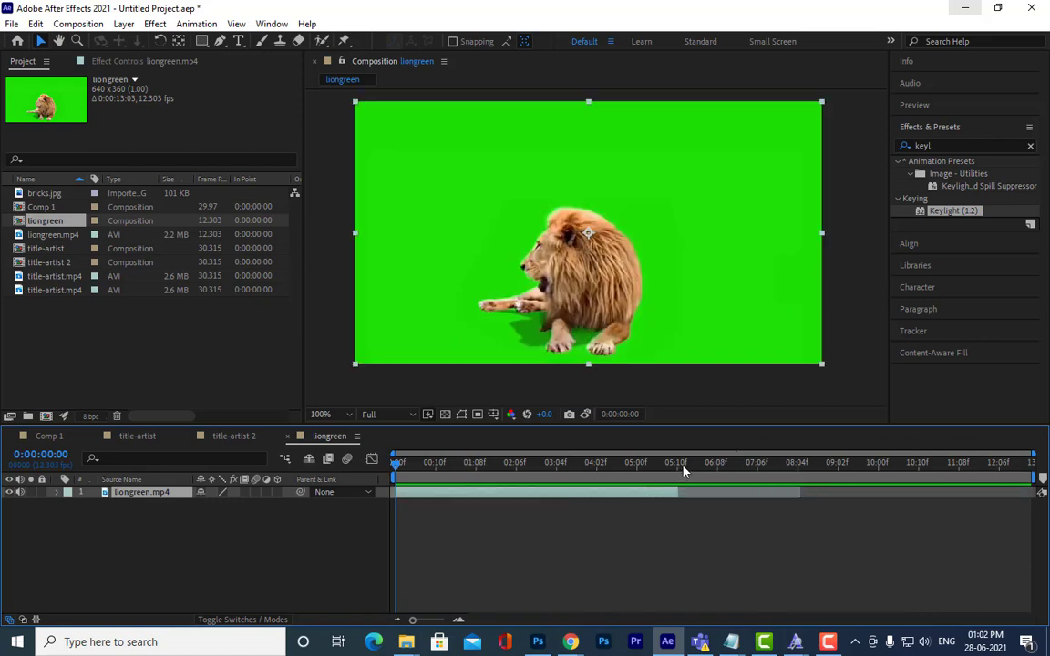
left_click_drag(670, 467, 596, 471)
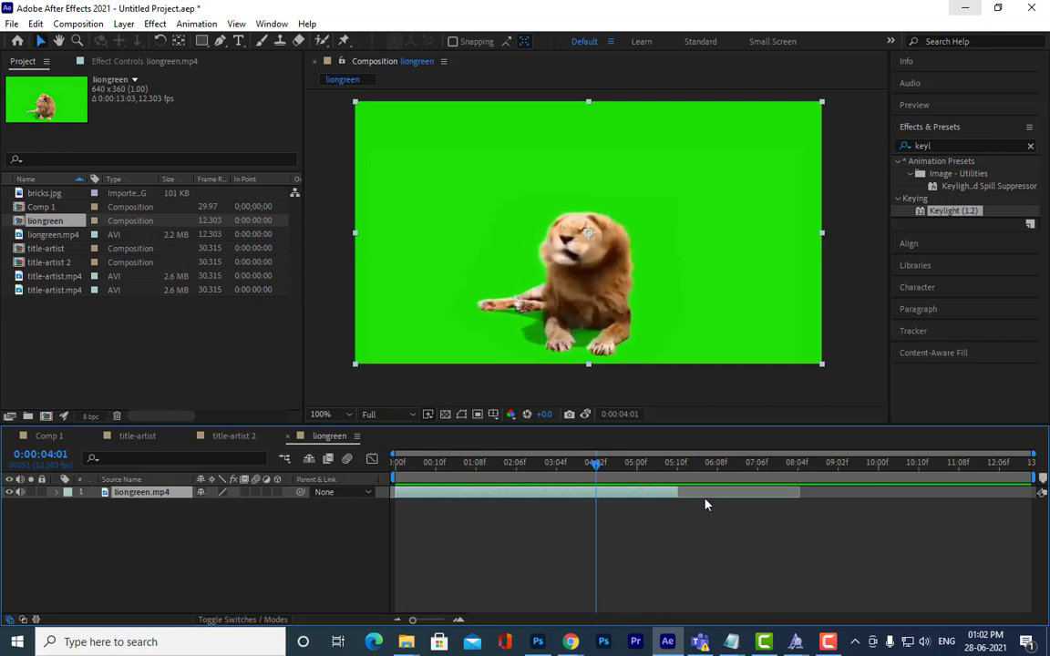
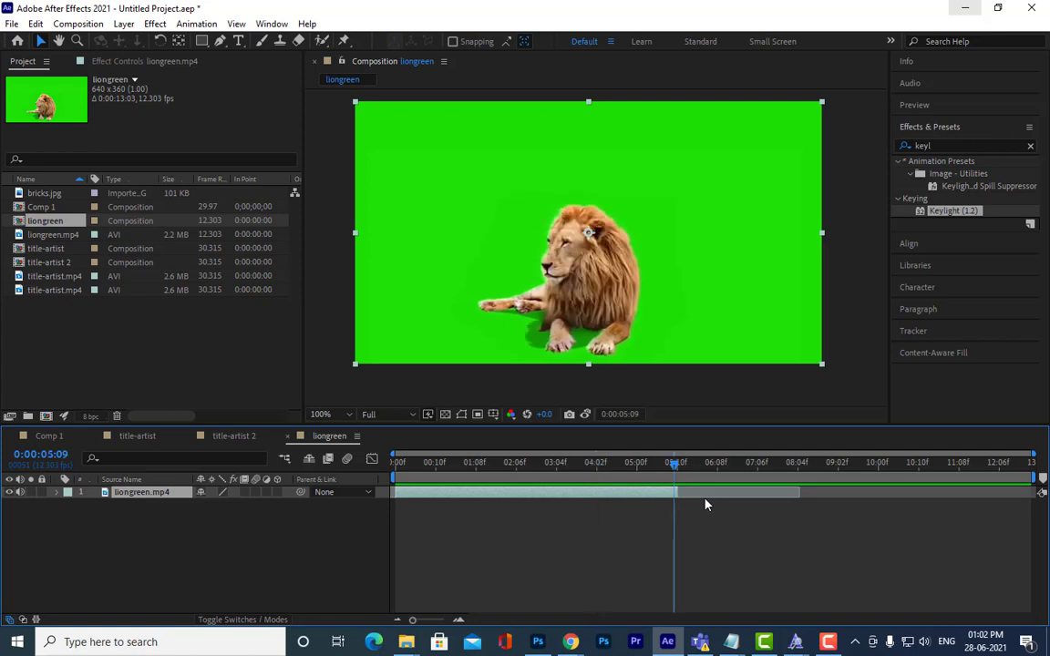
right_click(597, 475)
left_click(649, 517)
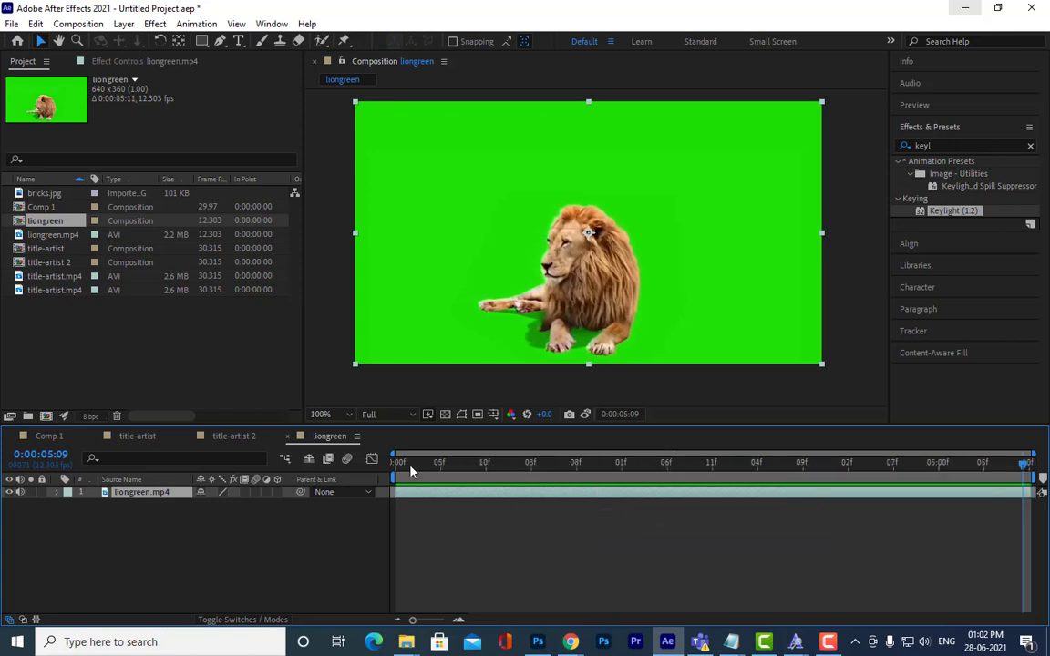
Step: Return to the first frame, apply Keylight (1.2) to the lion layer and sample the green background as its Screen Colour
left_click_drag(410, 465, 368, 468)
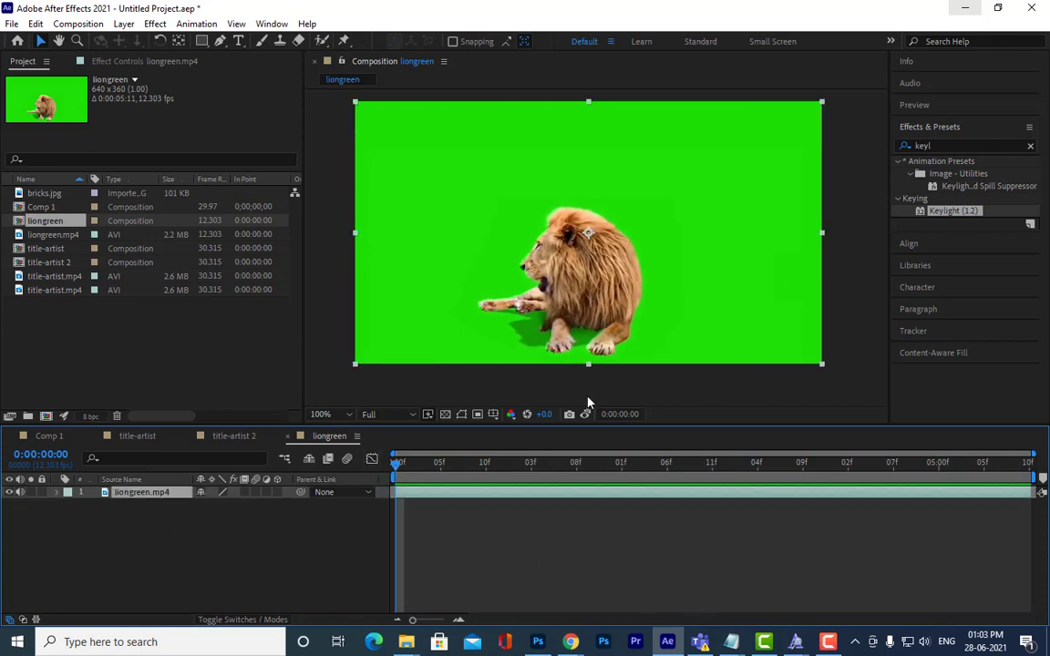
left_click_drag(957, 211, 146, 492)
left_click(194, 186)
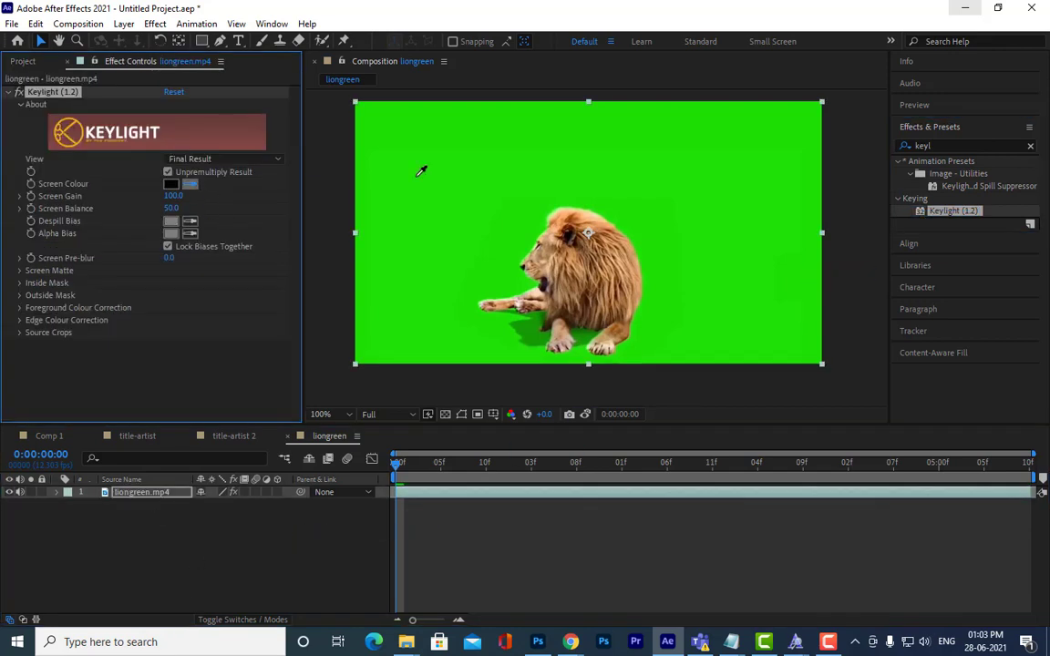
left_click(420, 174)
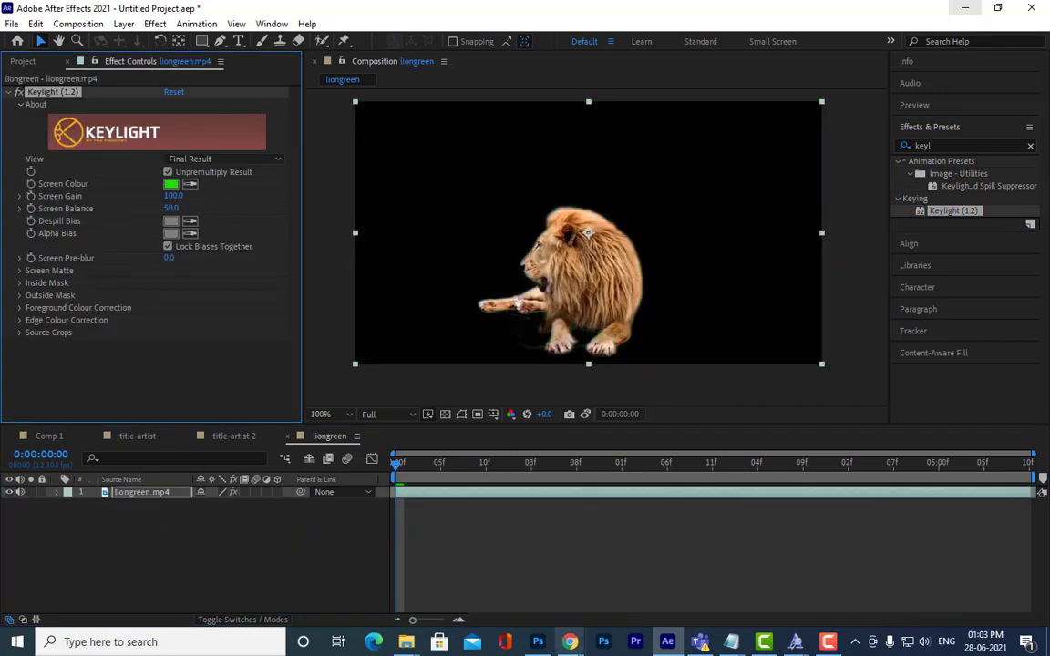
Step: Play back the keyed lion clip to check the background removal
left_click(553, 548)
key("space")
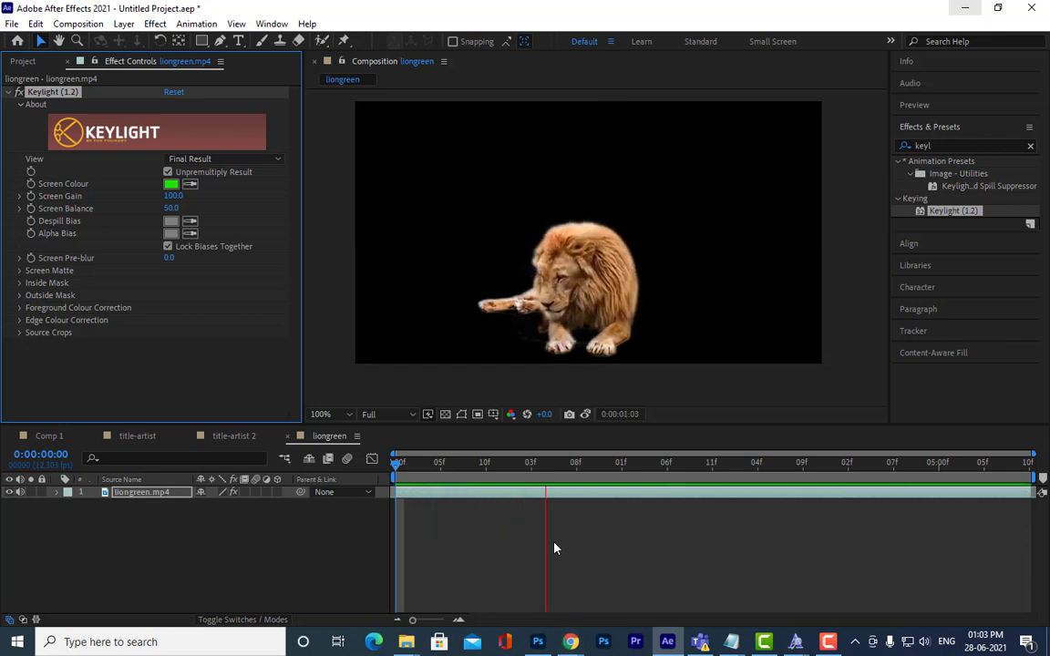
key("space")
key("space")
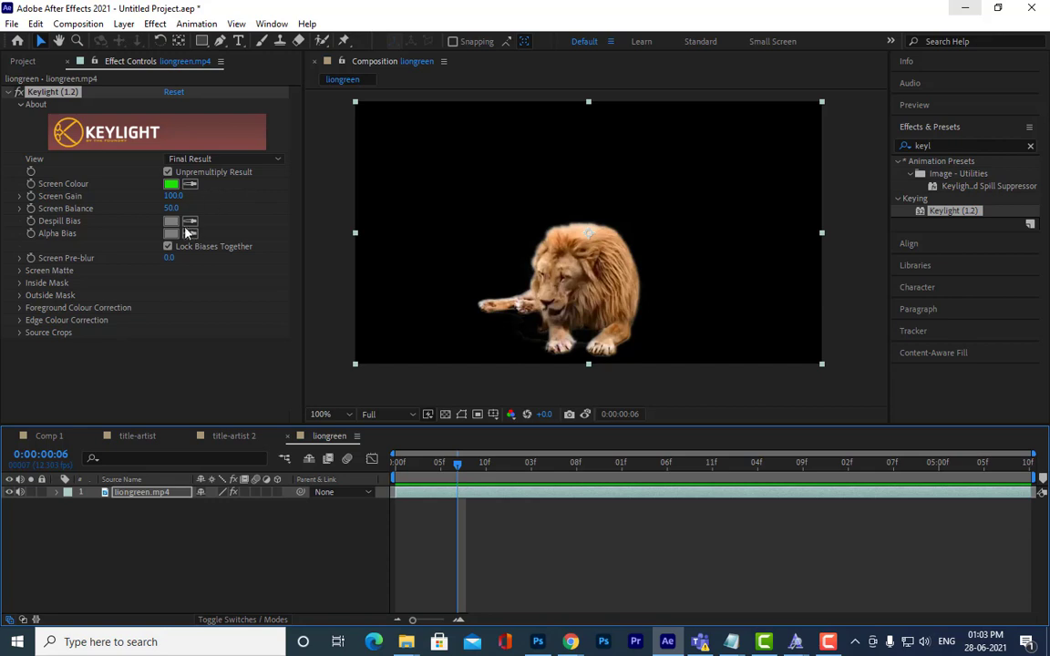
Step: Raise Keylight's Screen Gain to 123 and reveal the modified effect properties under the lion layer
left_click_drag(171, 195, 190, 203)
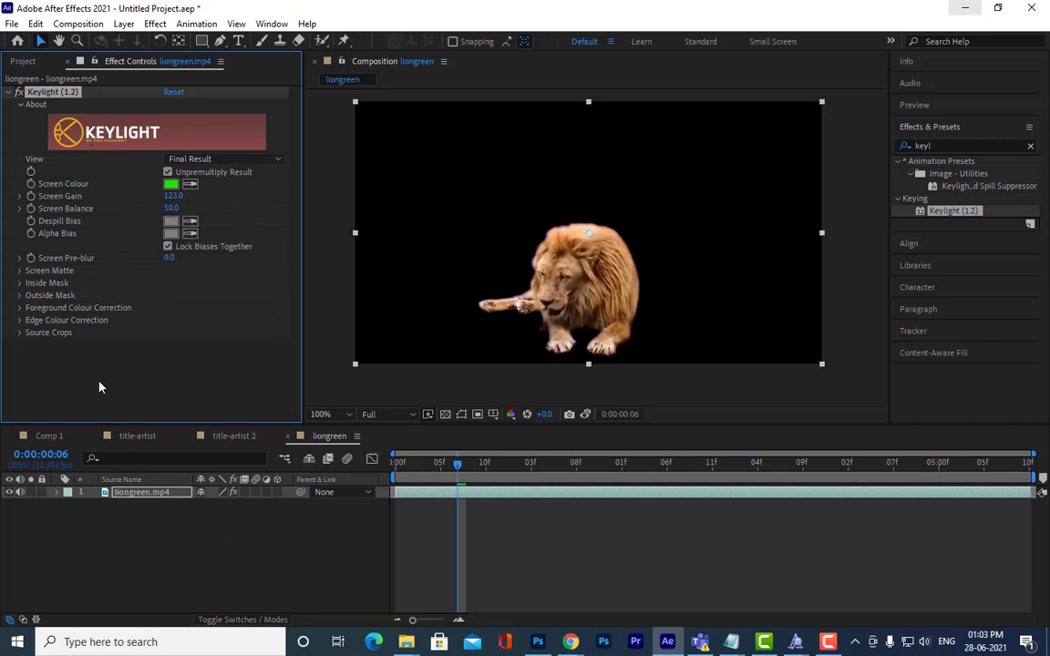
key("u")
key("u")
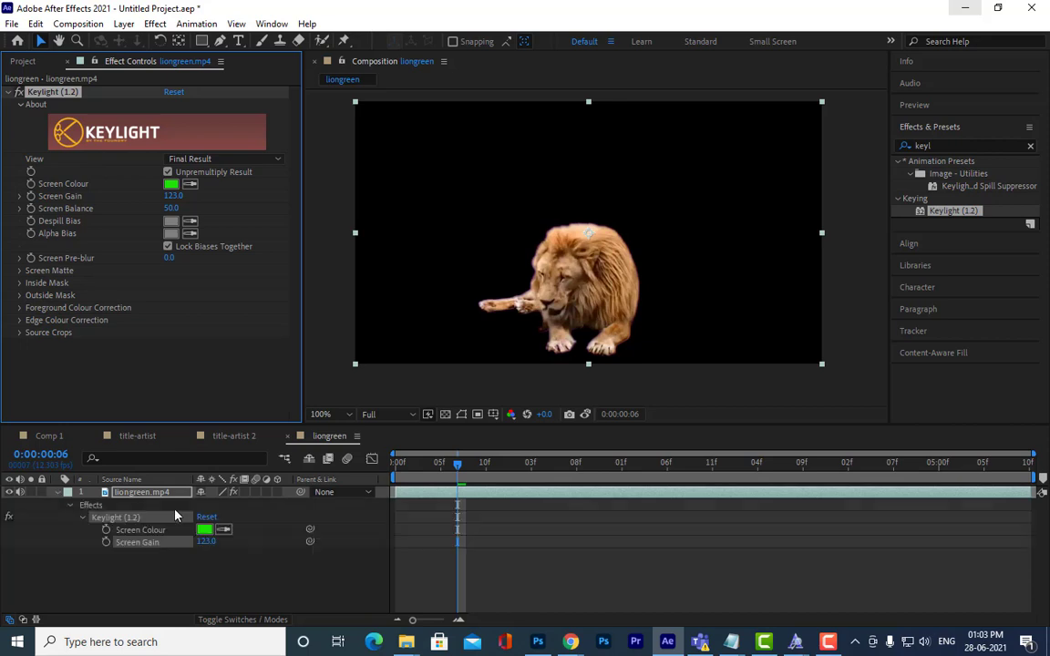
Step: Delete the Keylight (1.2) effect from the lion layer
left_click(79, 558)
left_click(107, 518)
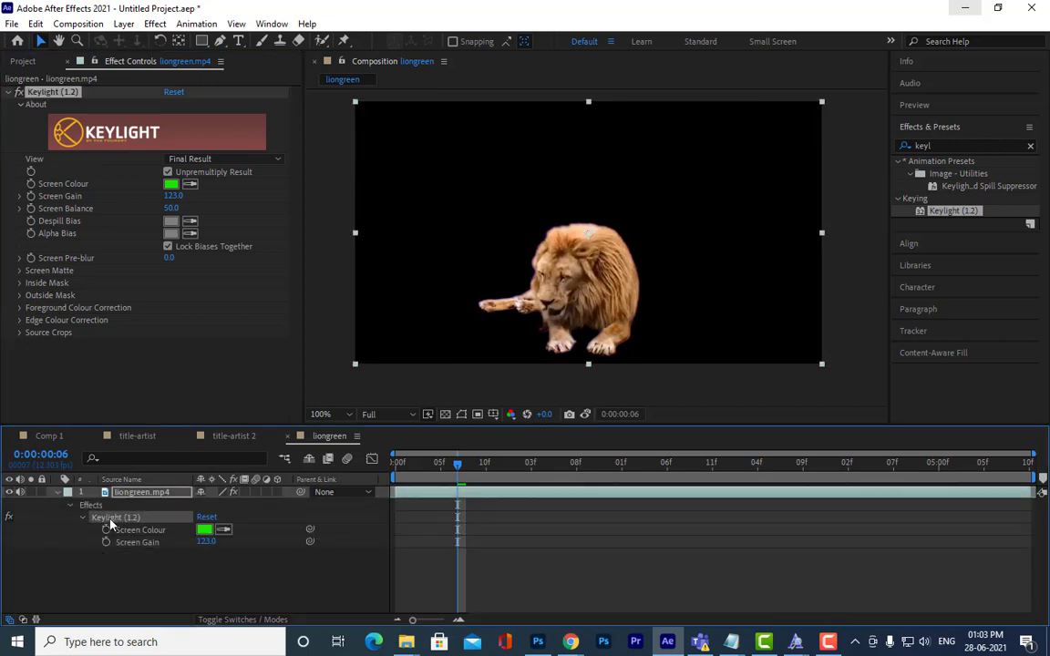
key("Delete")
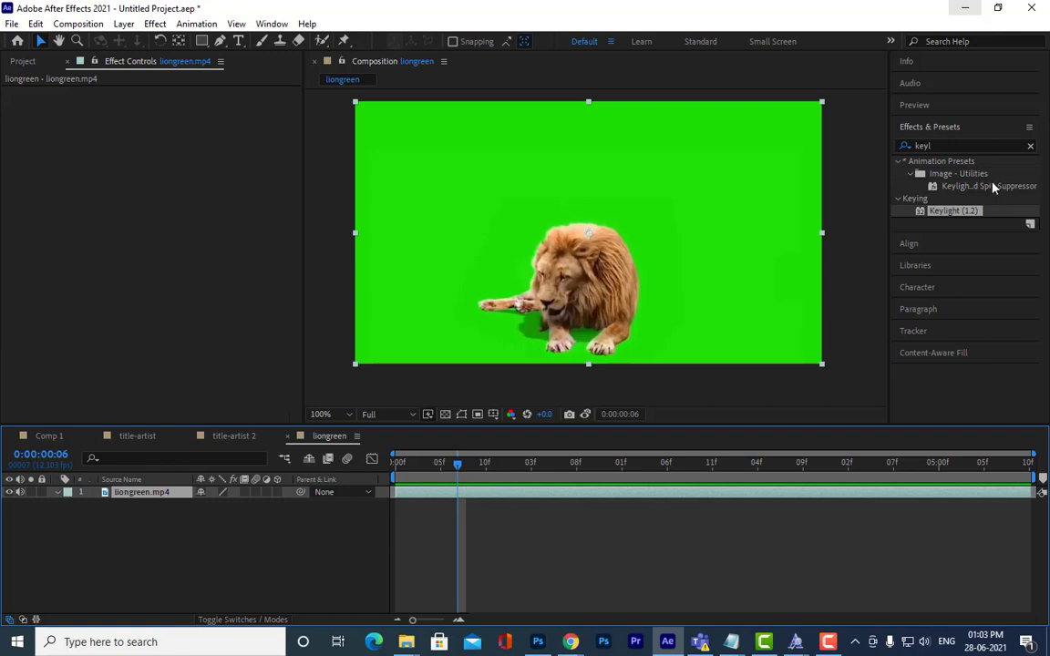
Step: Apply the preset combining Keylight, Key Cleaner and Advanced Spill Suppressor to the lion layer, and sample the green background as Screen Colour
left_click_drag(993, 187, 147, 502)
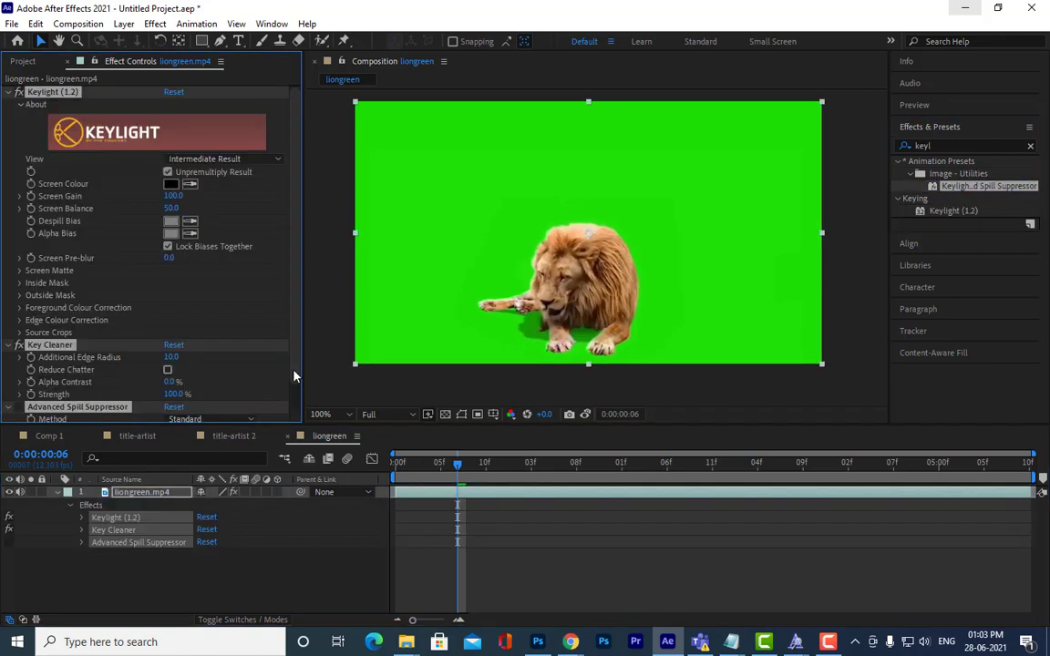
left_click(190, 185)
left_click(489, 227)
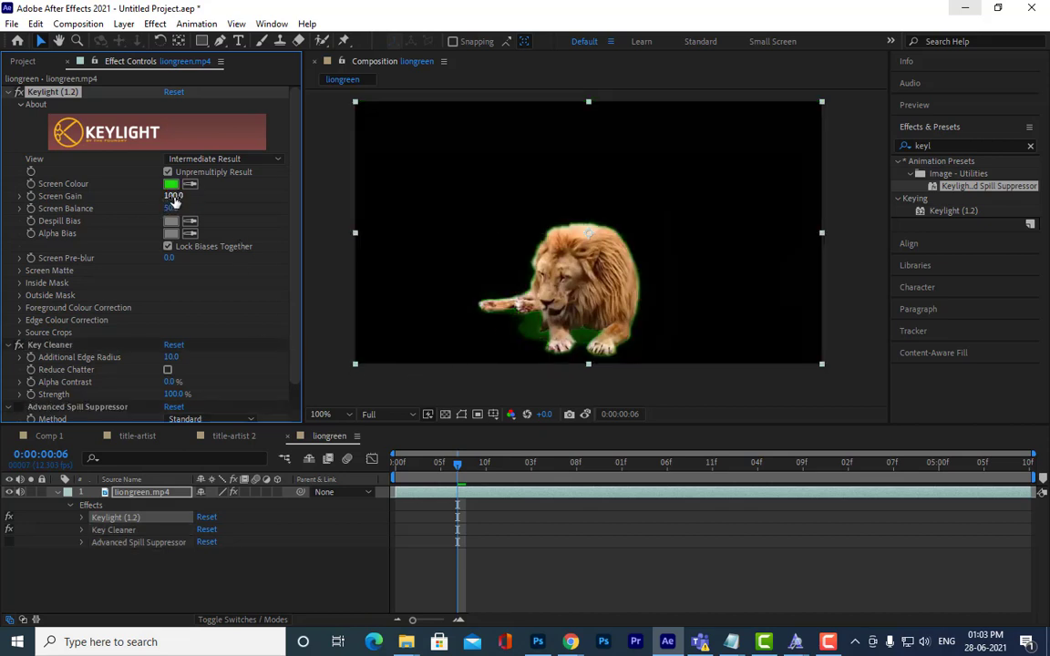
Step: Set Keylight's Screen Gain to 147 and enable the Advanced Spill Suppressor effect
left_click_drag(173, 196, 212, 201)
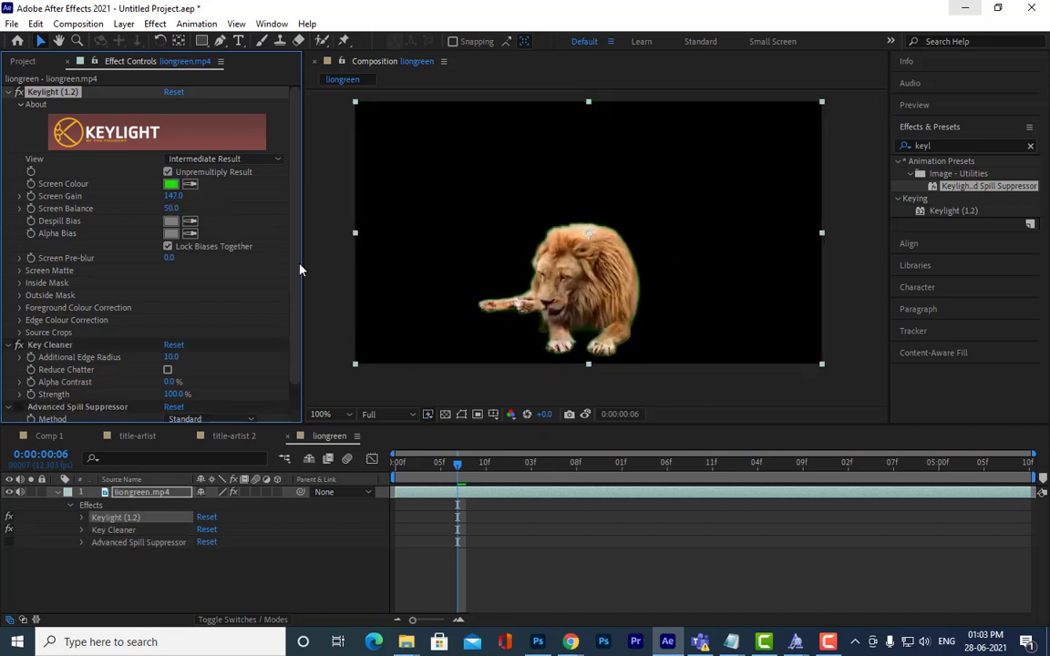
scroll(233, 314, "down", 1)
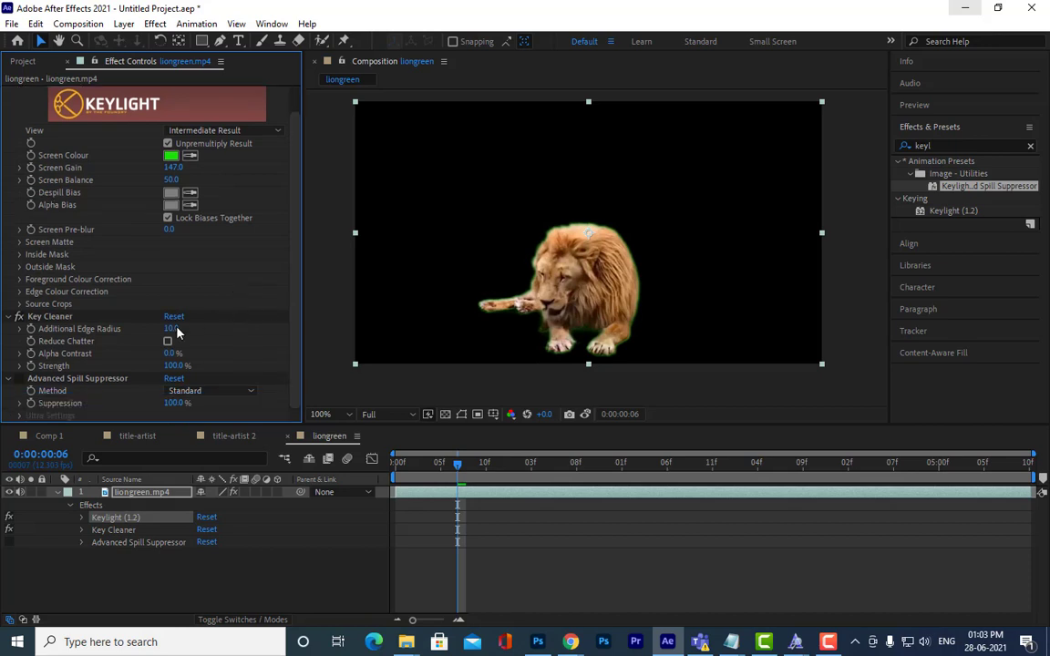
left_click(19, 379)
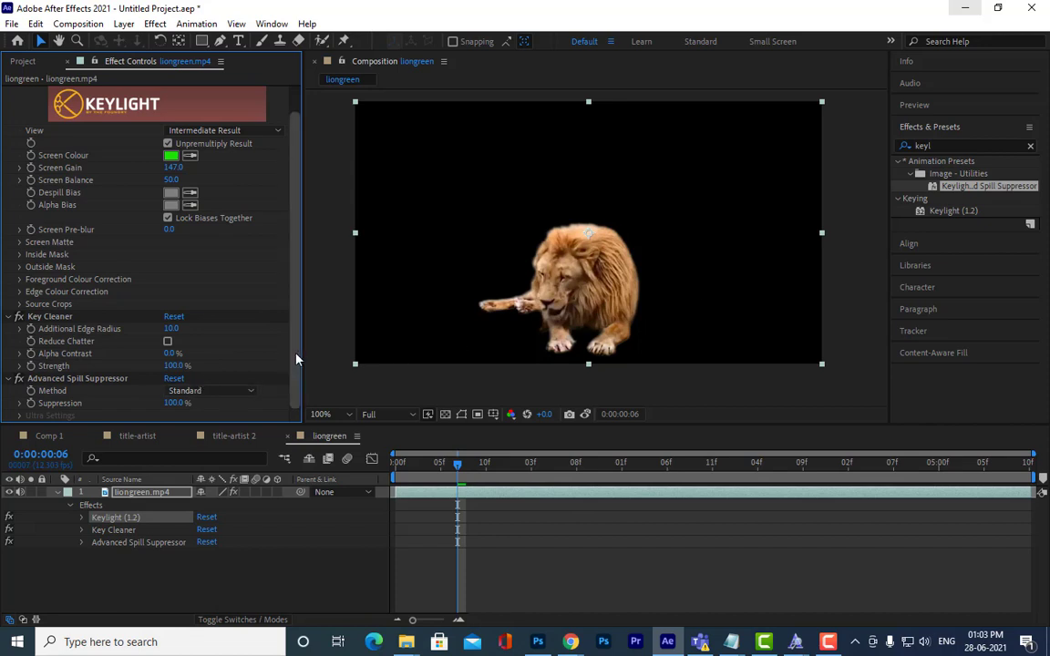
scroll(293, 301, "up", 2)
scroll(293, 301, "down", 1)
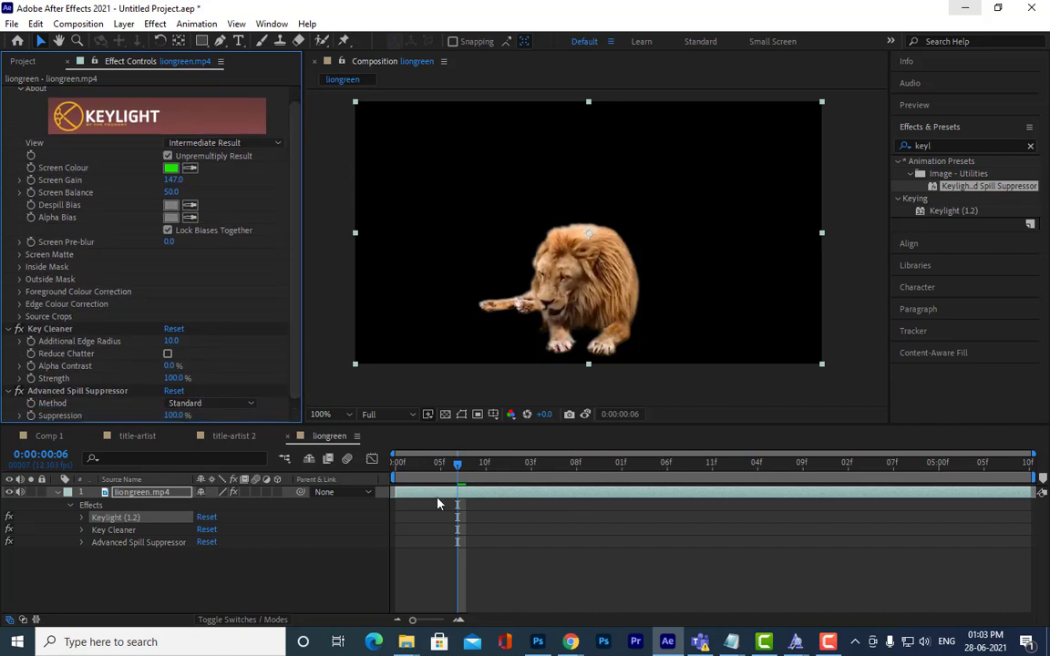
Step: Play back the clip from the start and scrub to 0:00:04:01 to check the keyed edges
left_click(406, 465)
key("space")
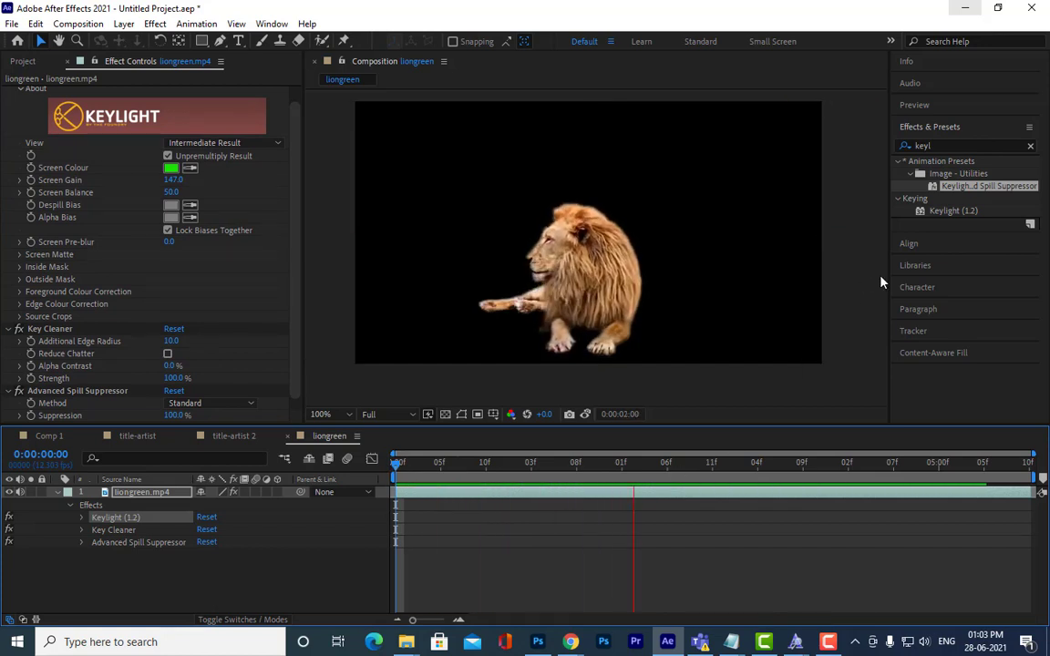
key("space")
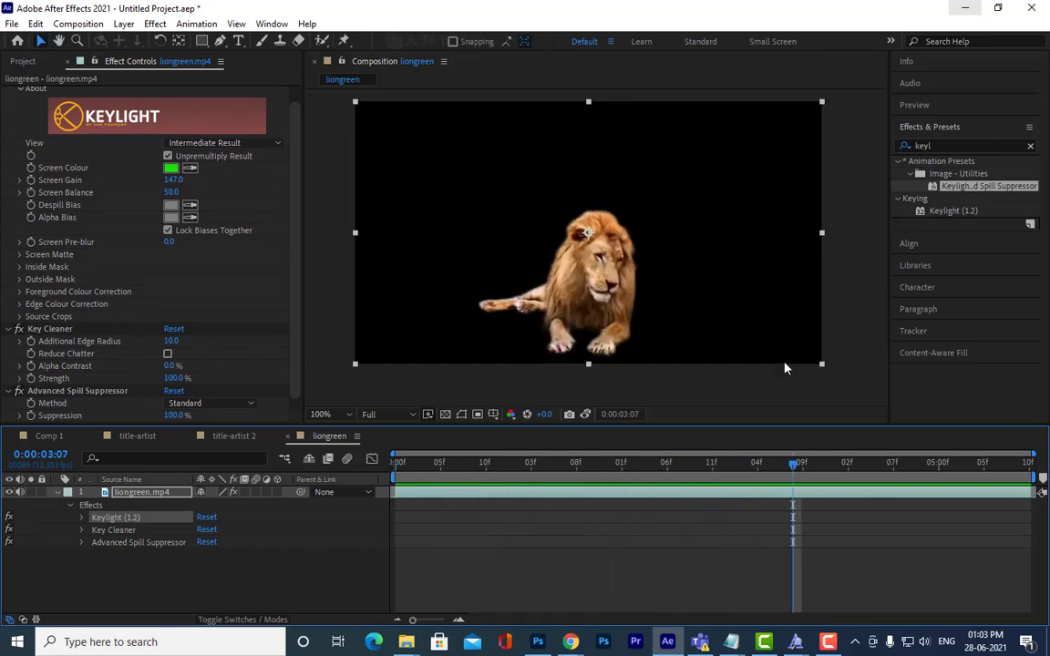
left_click_drag(792, 464, 850, 467)
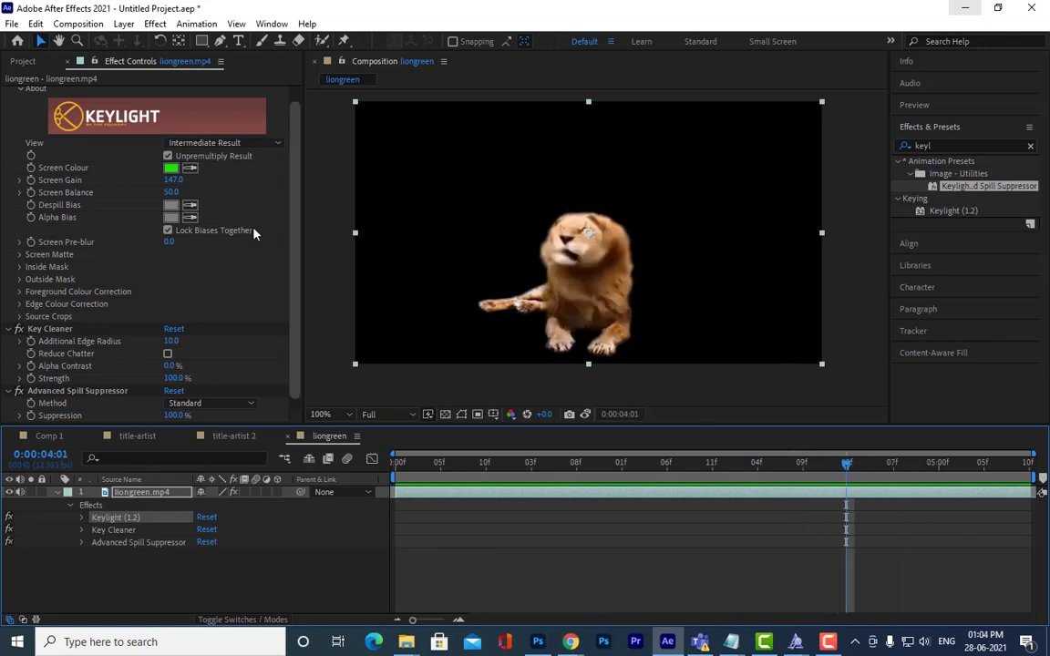
Step: Switch Keylight's view to Screen Matte, expand the Screen Matte settings, and inspect the lion's matte at 0:00:05:01 up close at 200%
left_click(223, 143)
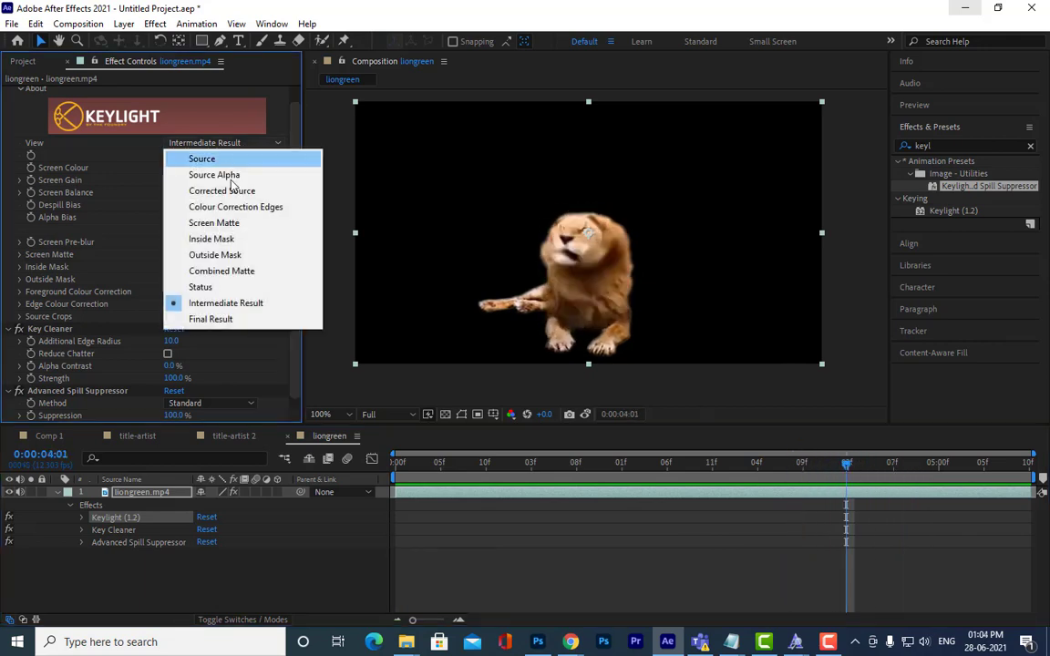
left_click(247, 224)
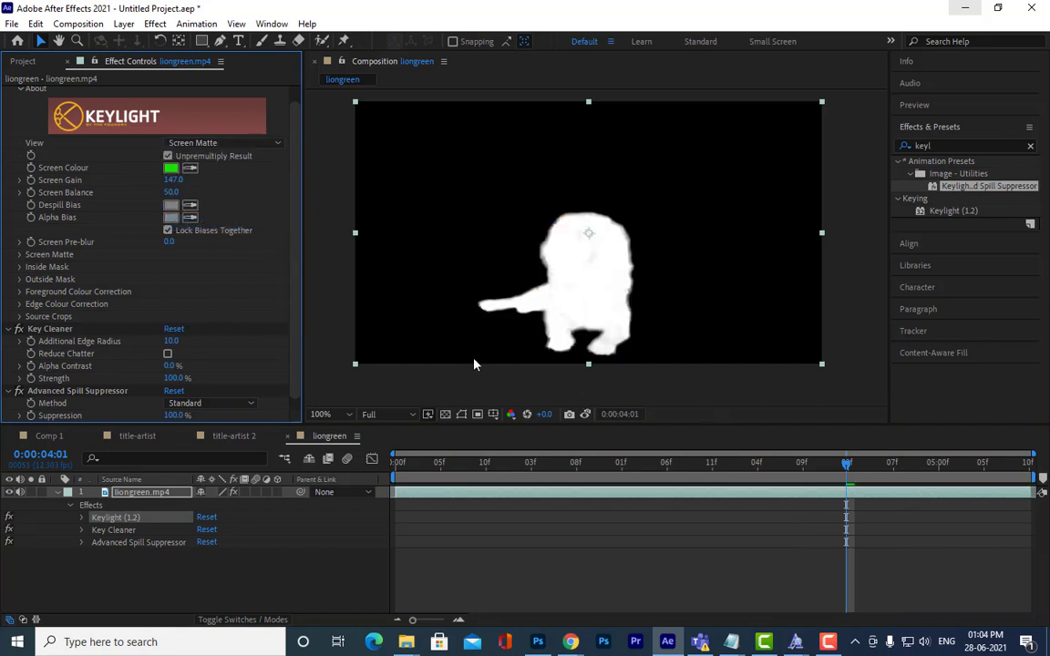
left_click(19, 254)
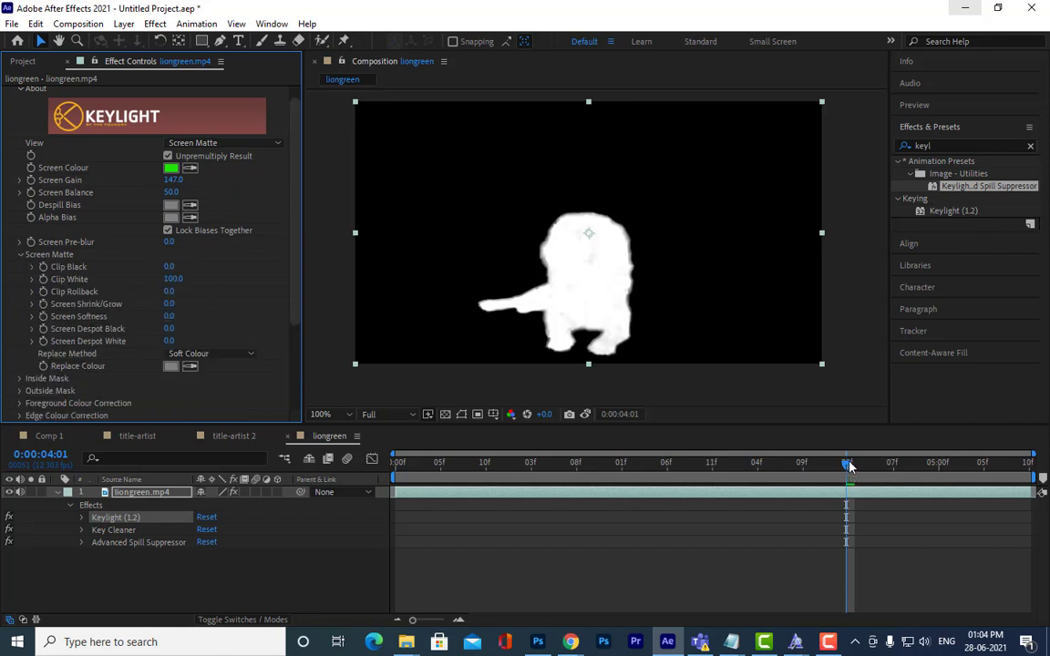
left_click_drag(847, 466, 954, 468)
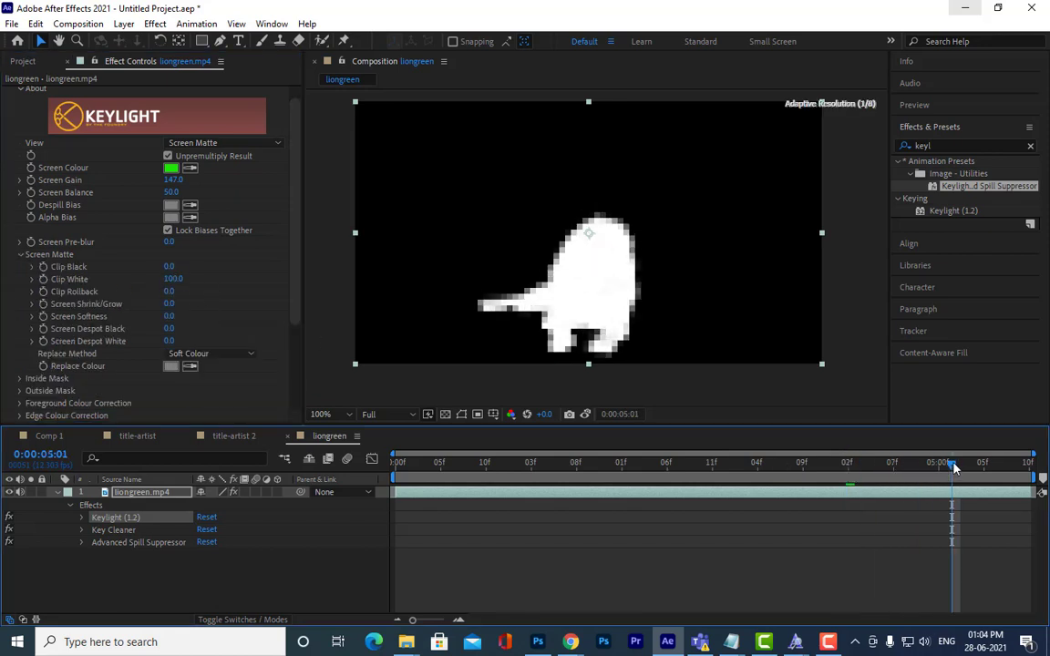
key("period")
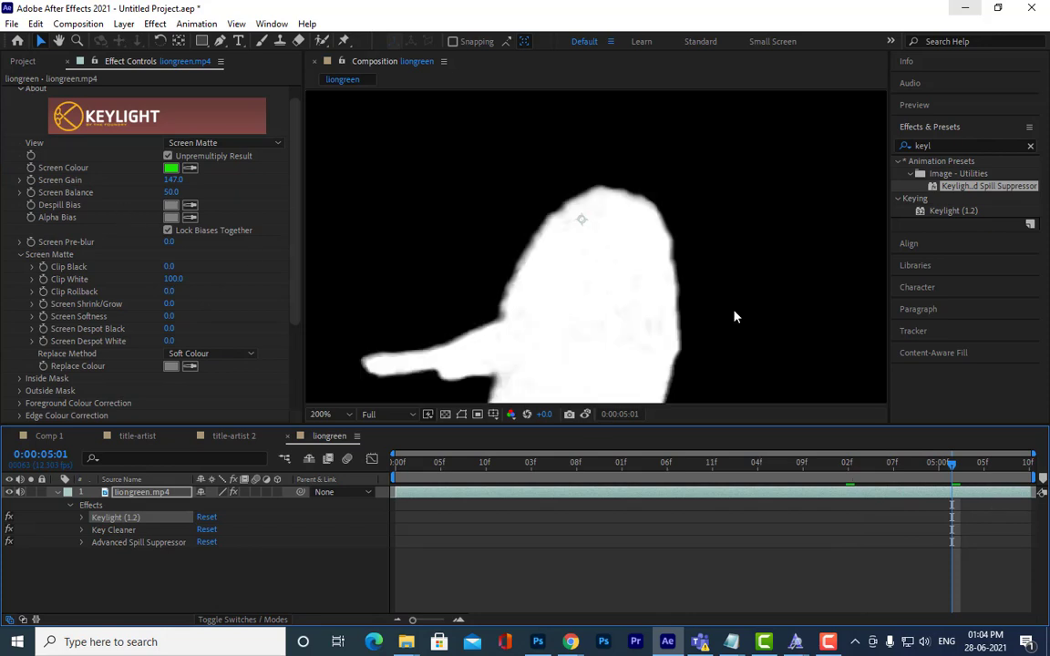
Step: View the whole matte at 100% and set Keylight's Clip White to 79
key("comma")
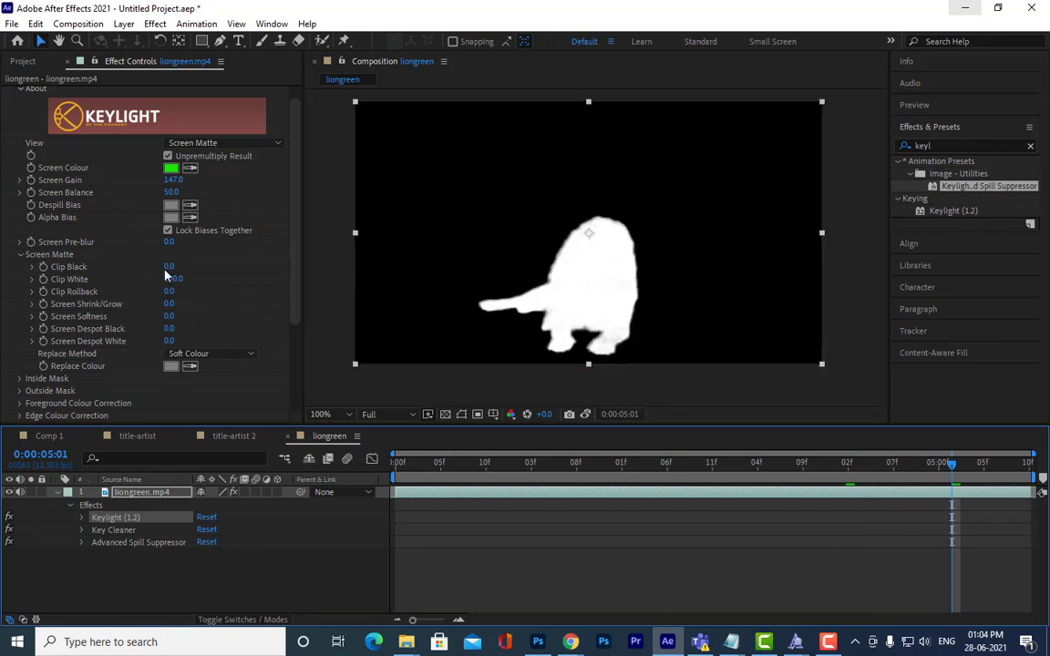
mouse_move(172, 281)
left_mouse_down()
mouse_move(162, 280)
mouse_move(179, 279)
left_mouse_up()
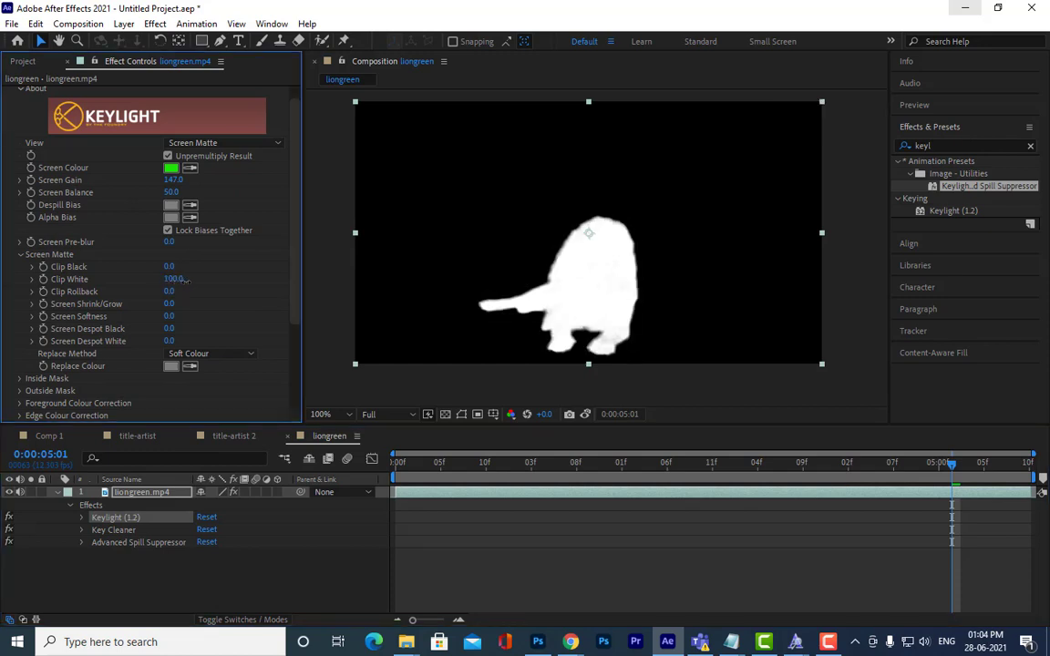
mouse_move(169, 267)
left_mouse_down()
mouse_move(179, 267)
mouse_move(170, 267)
left_mouse_up()
left_click_drag(211, 282, 196, 282)
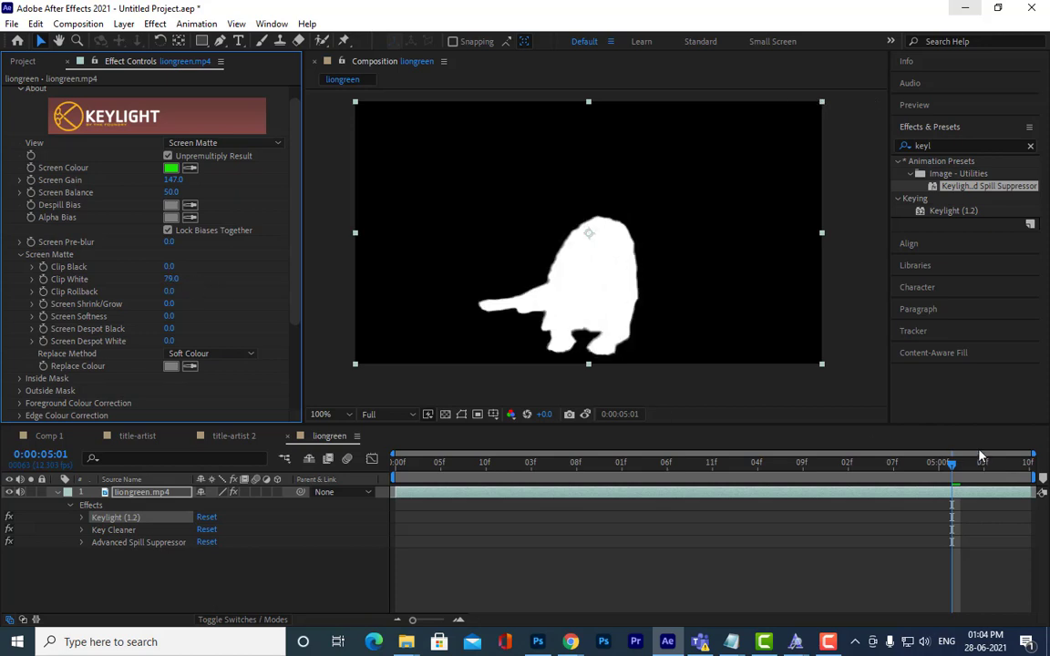
Step: Return Keylight's view to Final Result and set the Screen Matte's Clip White to 100 and Clip Black to 33
left_click(223, 143)
left_click(216, 316)
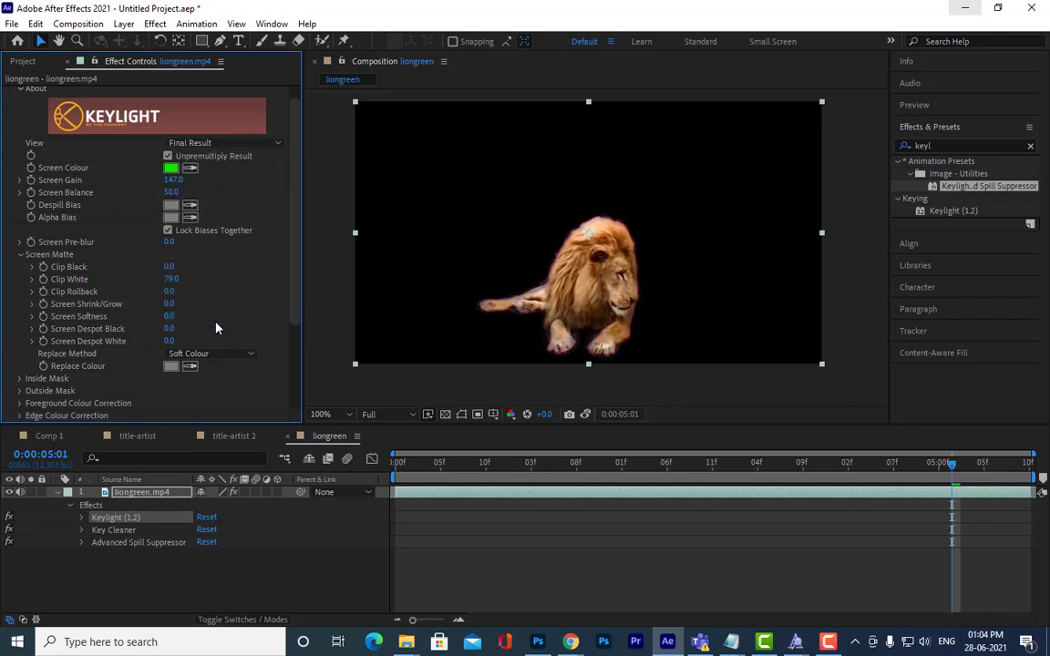
left_click_drag(173, 282, 199, 283)
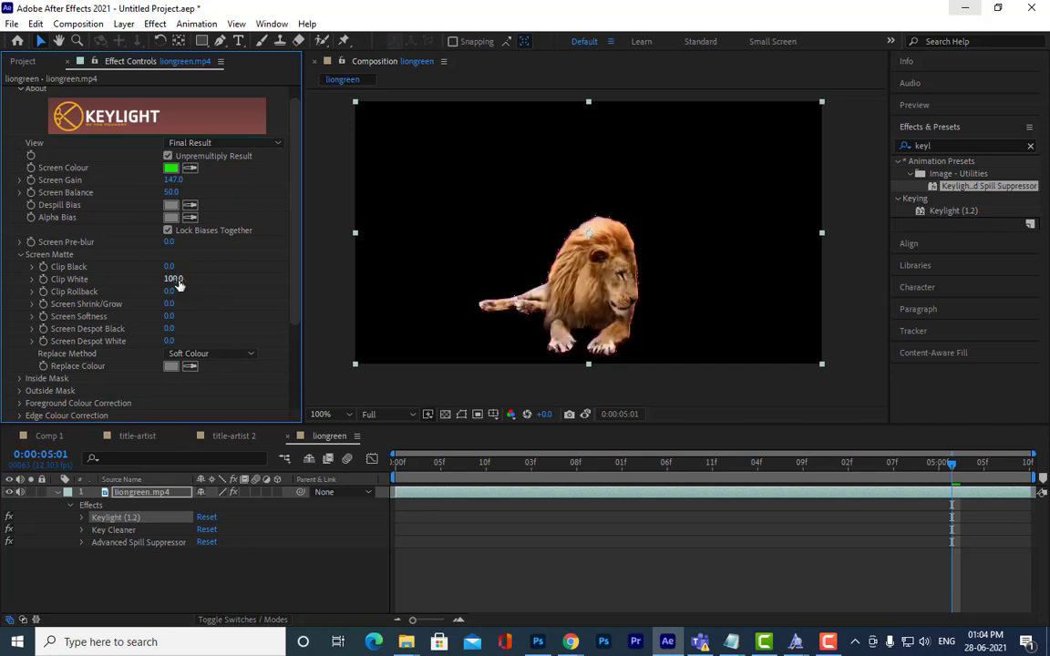
left_click_drag(170, 266, 192, 270)
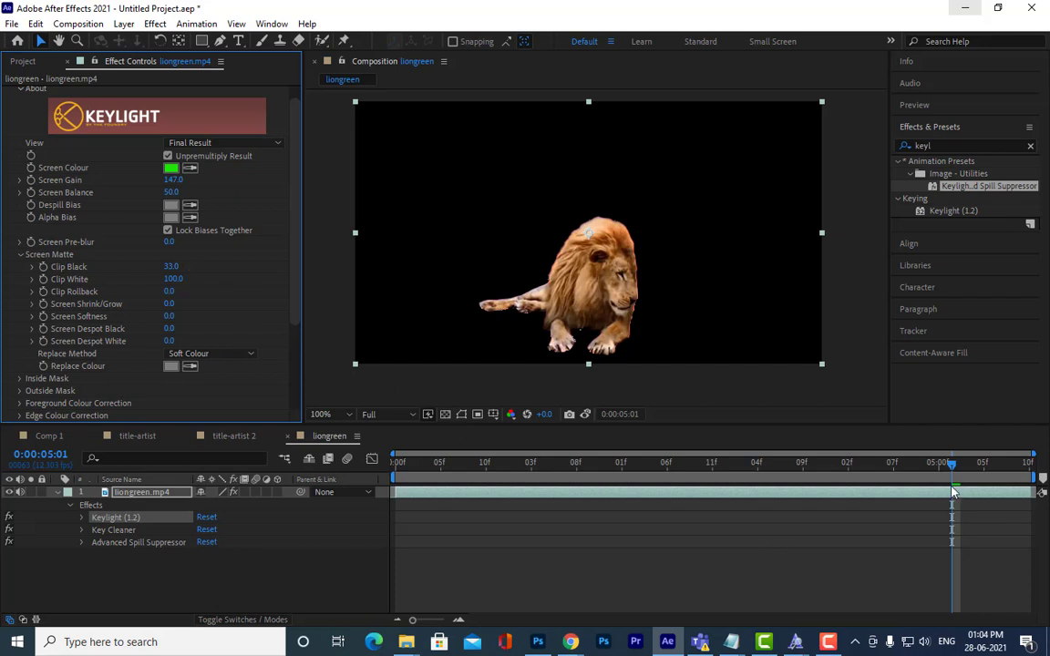
Step: Play back the keyed lion clip twice from the start to check its edges, and return to the first frame
left_click_drag(951, 462, 397, 463)
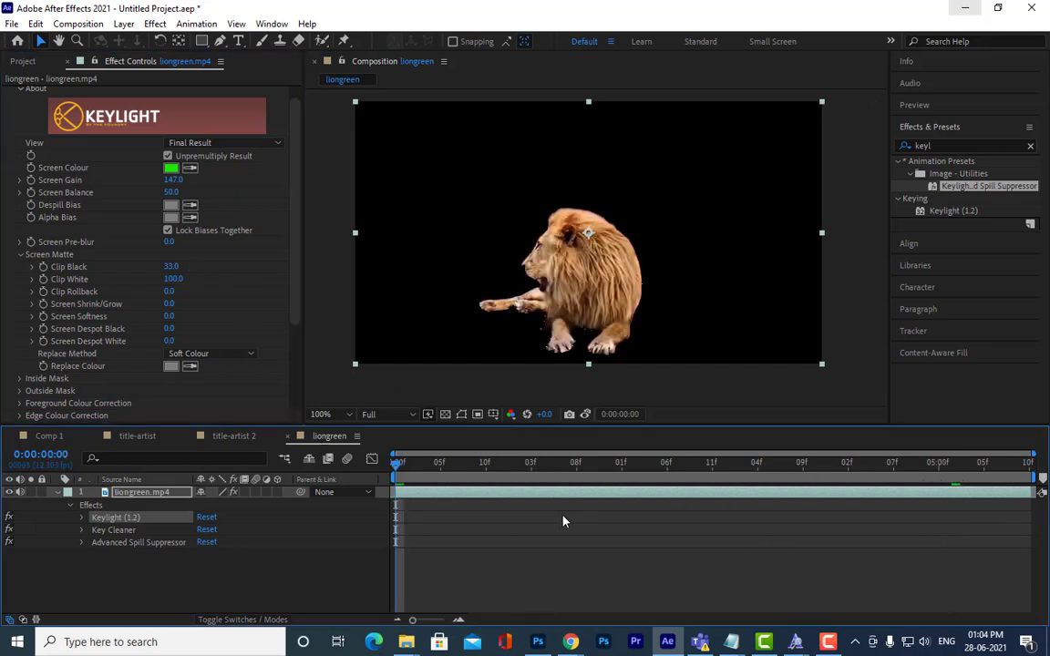
key("space")
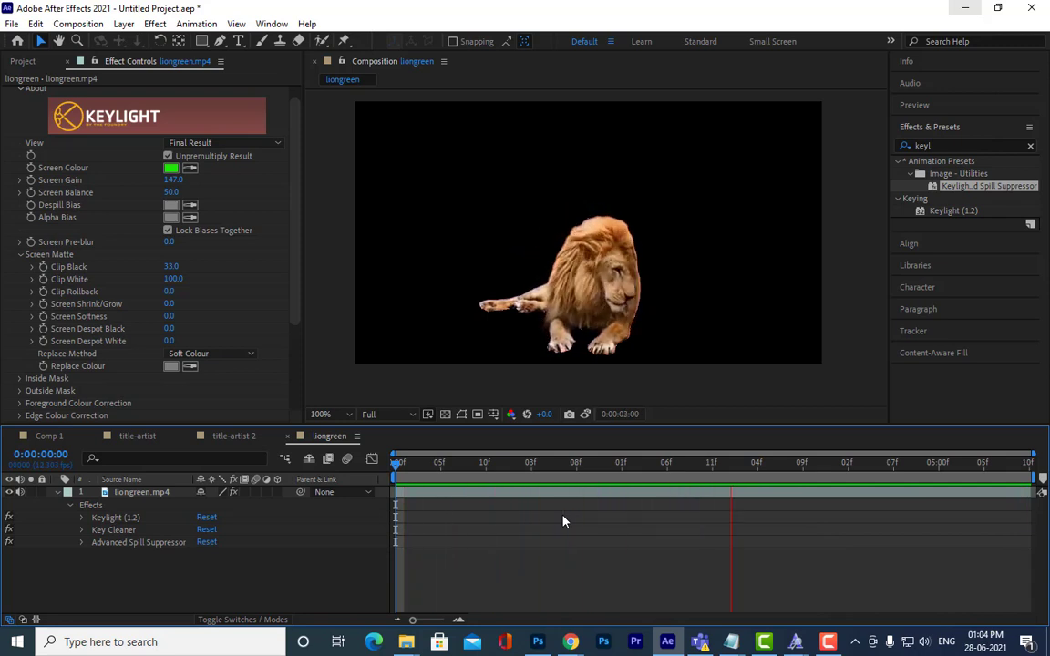
key("space")
key("Home")
key("space")
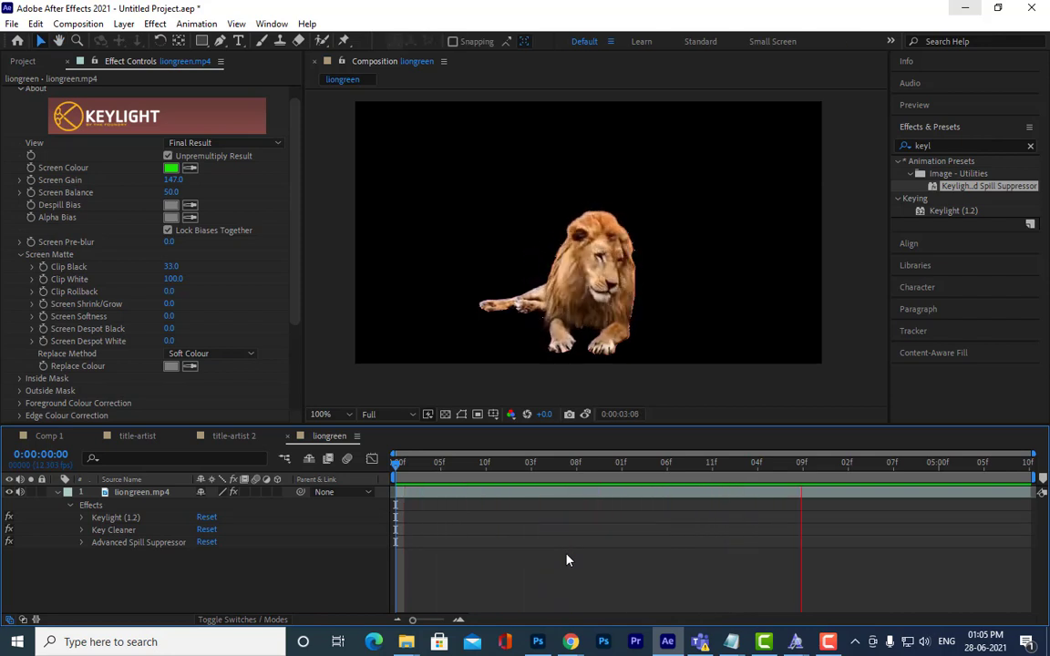
key("space")
left_click_drag(413, 468, 398, 463)
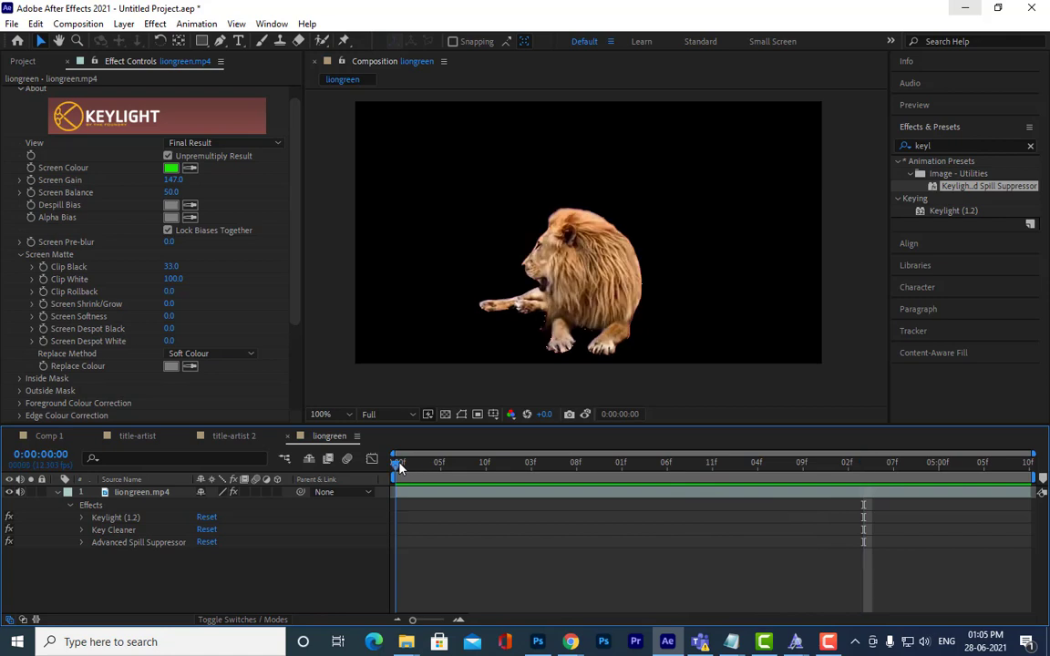
Step: Collapse the lion layer's effects and display the project's list of footage and compositions
left_click(58, 493)
left_click(162, 510)
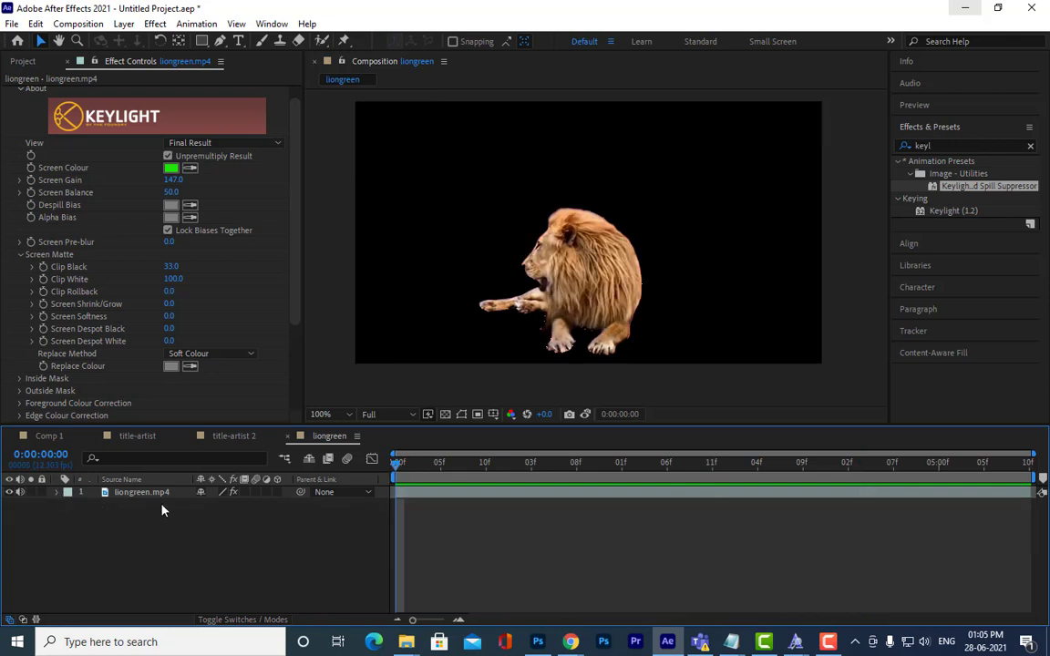
left_click(26, 60)
double_click(165, 359)
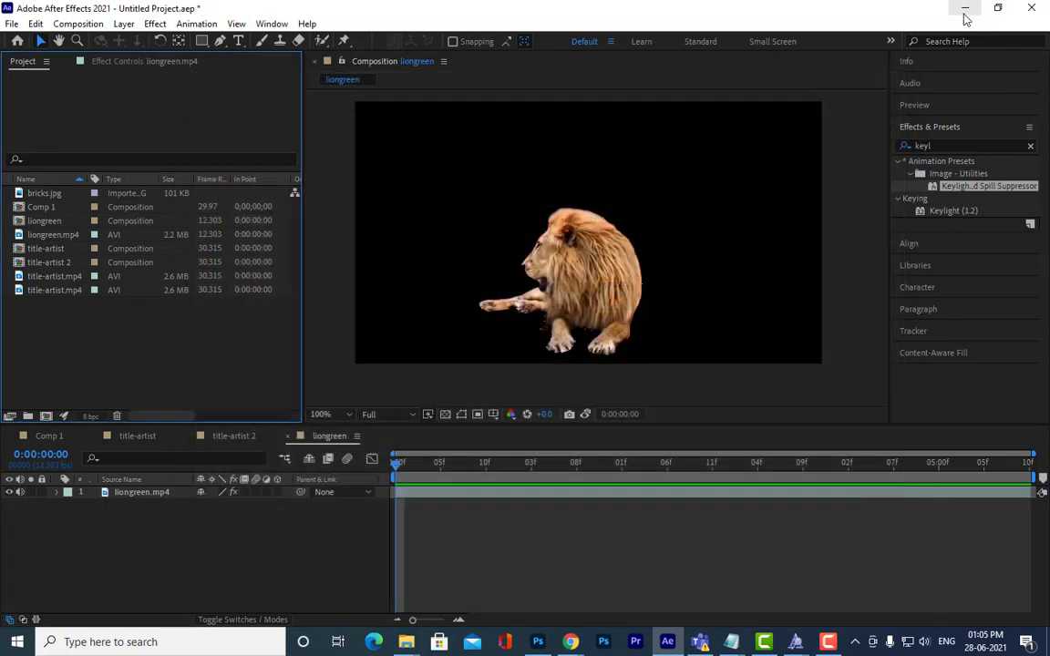
Step: Switch to Chrome and search Google Images for "forest ground" in a new tab
left_click(964, 8)
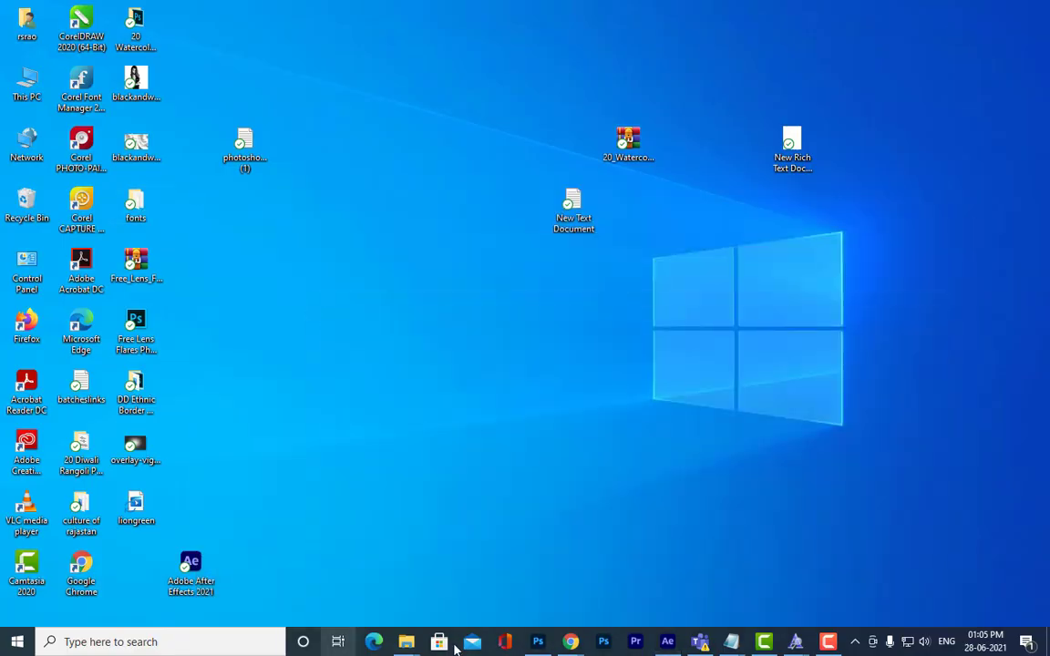
mouse_move(567, 644)
left_click(474, 556)
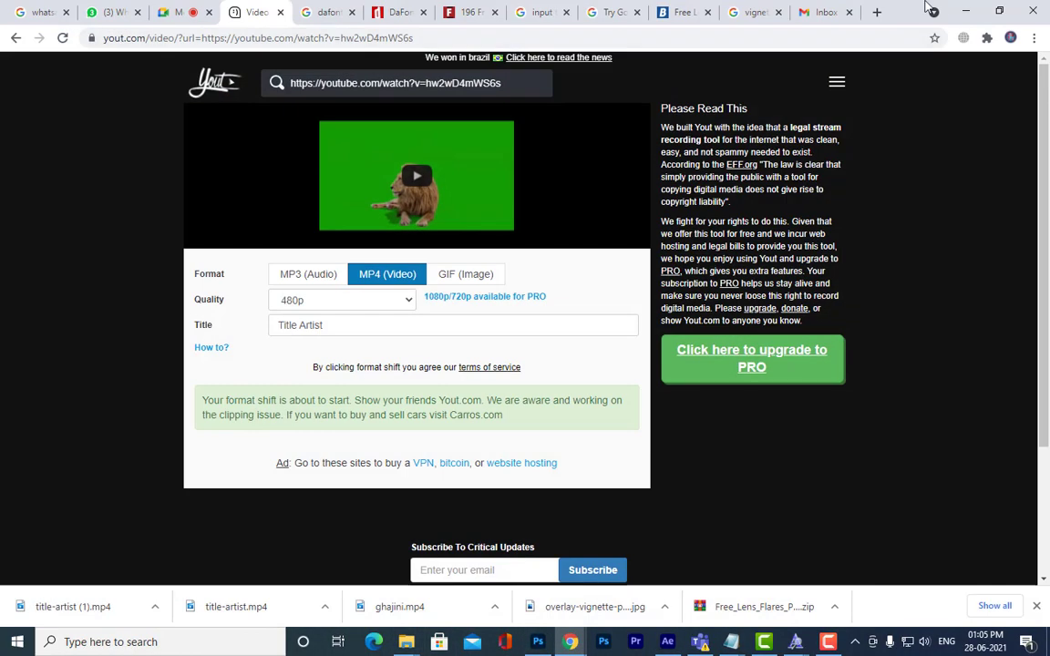
left_click(877, 12)
left_click(949, 98)
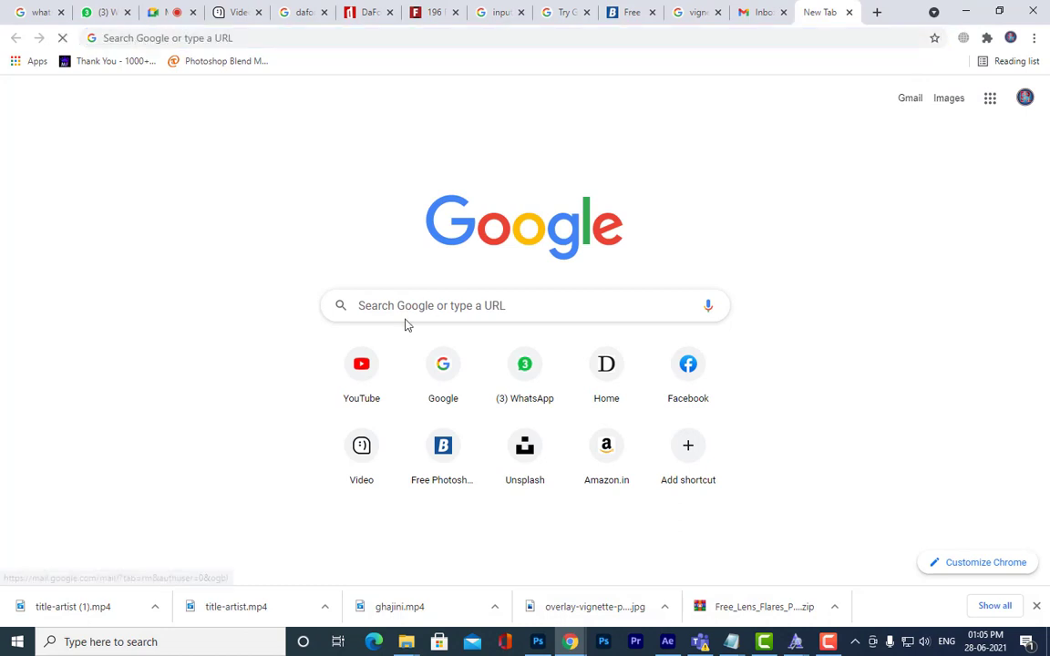
type("fo")
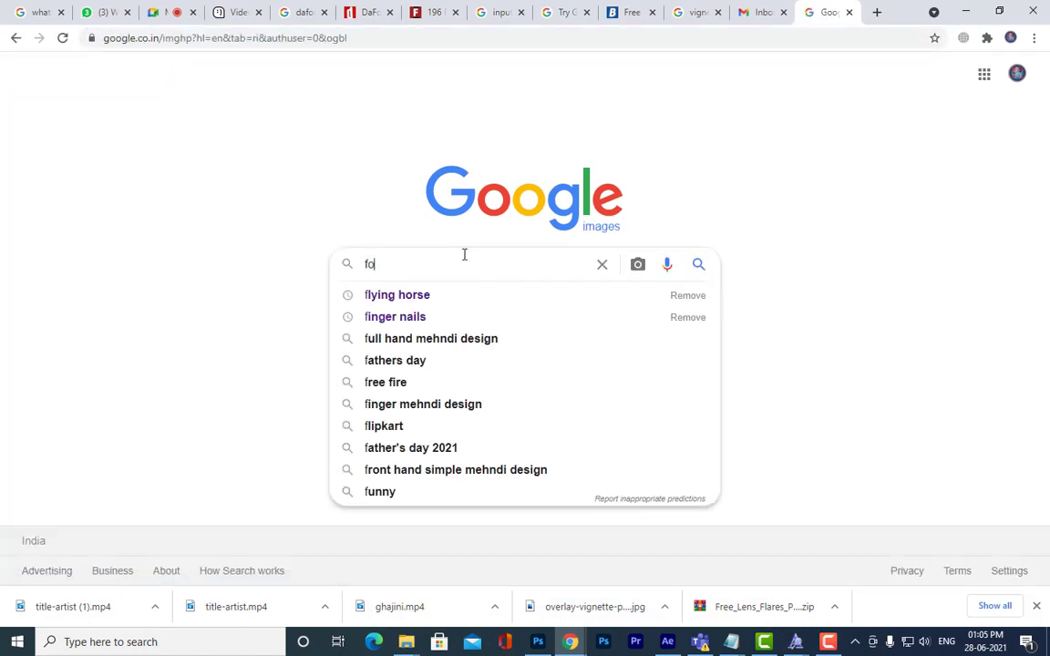
type("rest")
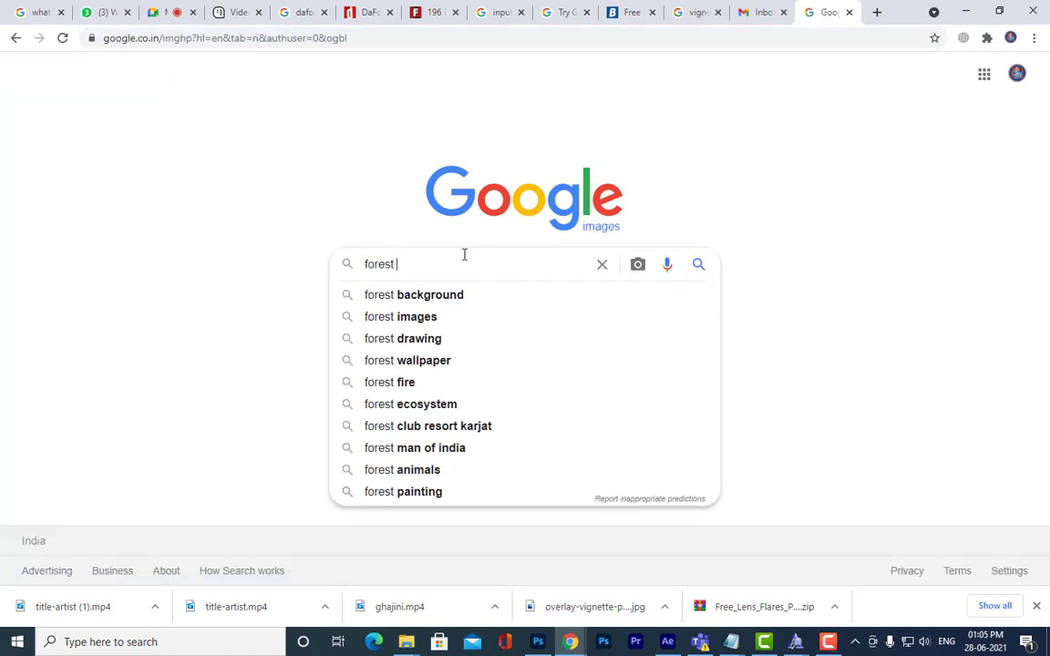
type(" ground")
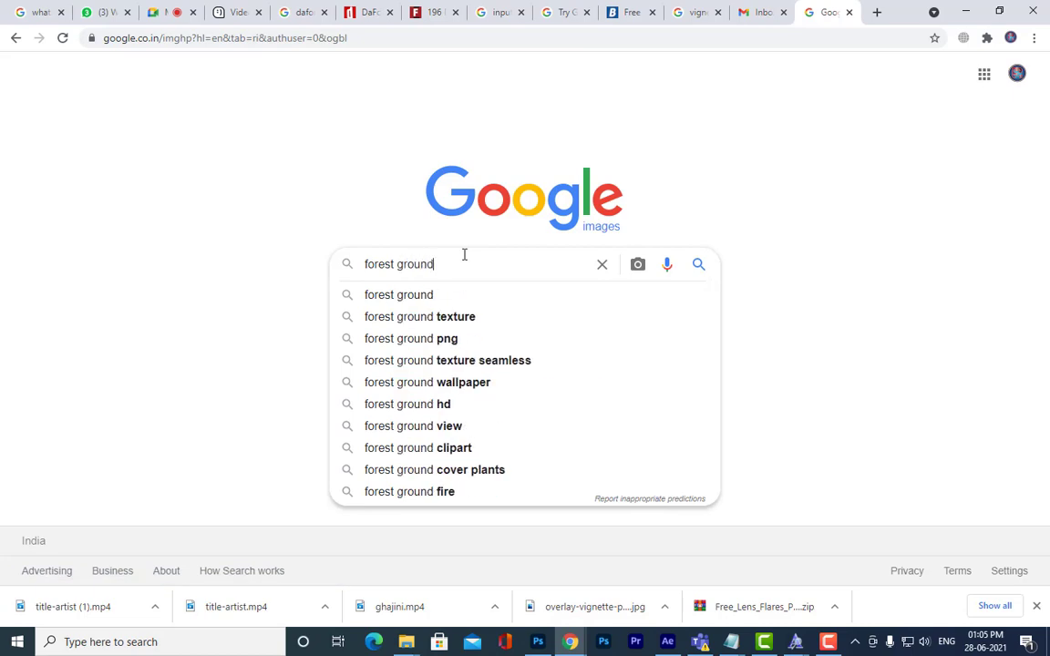
key("Return")
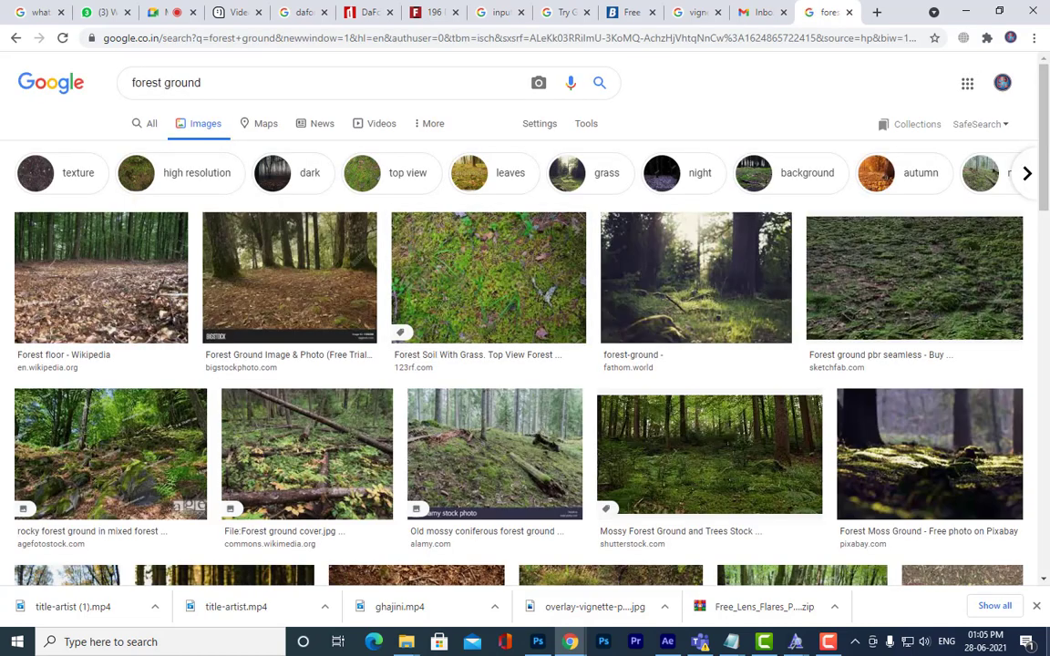
Step: Preview the Wikipedia forest floor photo and look through its related images for a suitable background
left_click(117, 282)
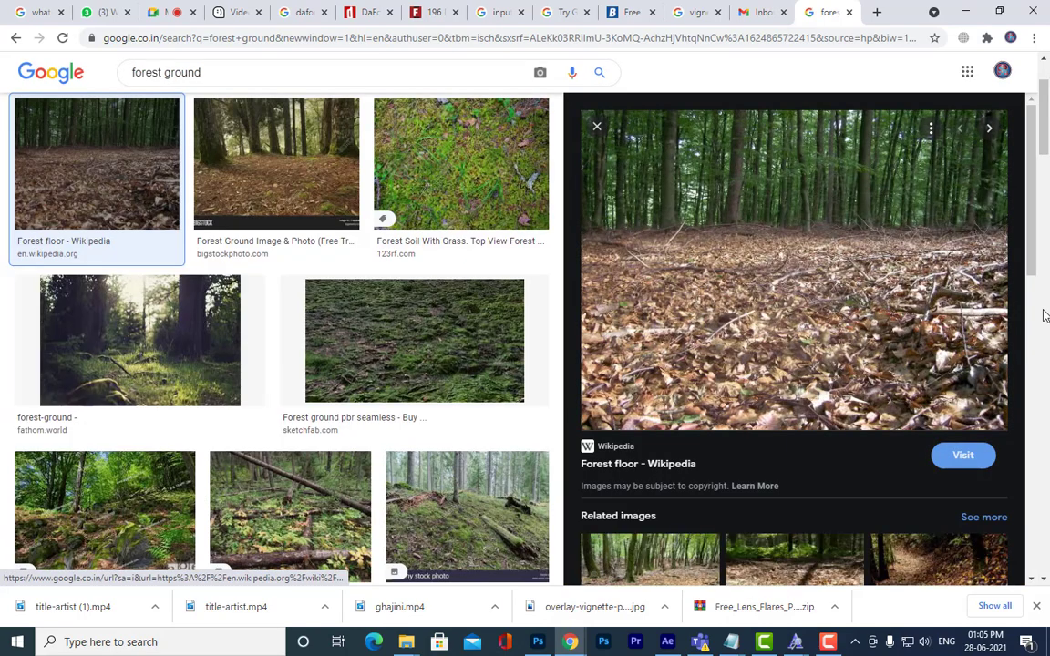
scroll(1045, 315, "down", 5)
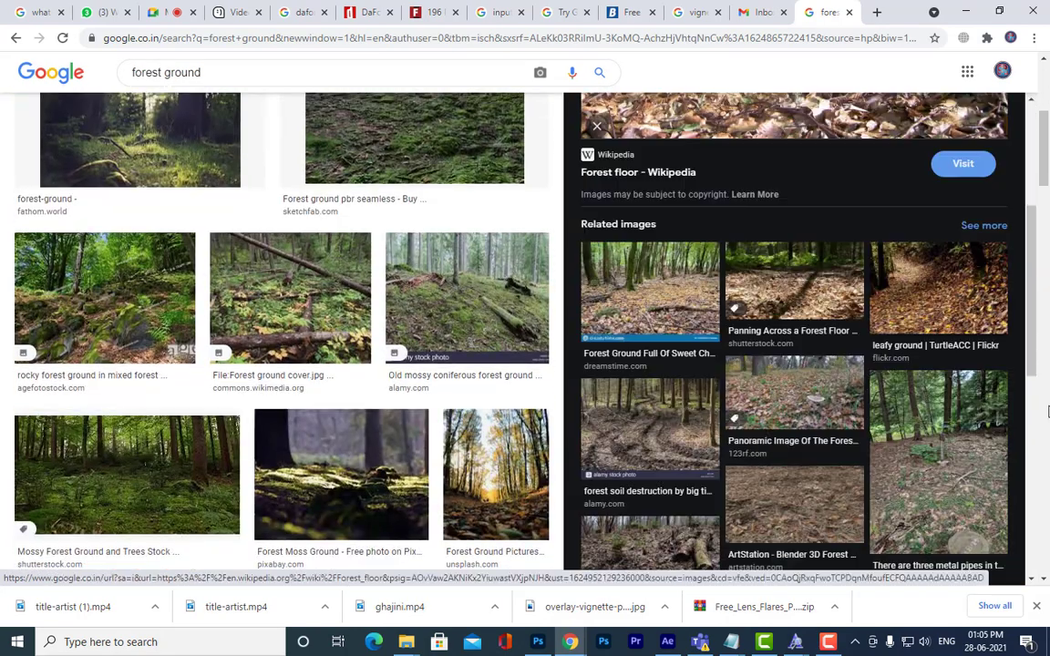
scroll(966, 382, "down", 2)
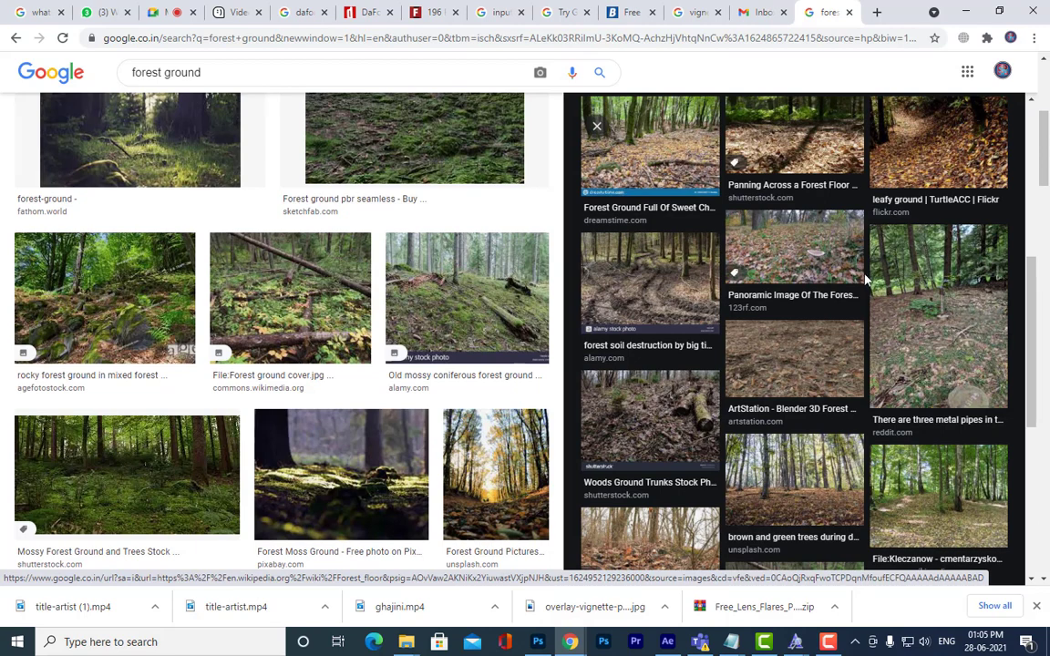
scroll(865, 280, "up", 2)
scroll(943, 383, "down", 3)
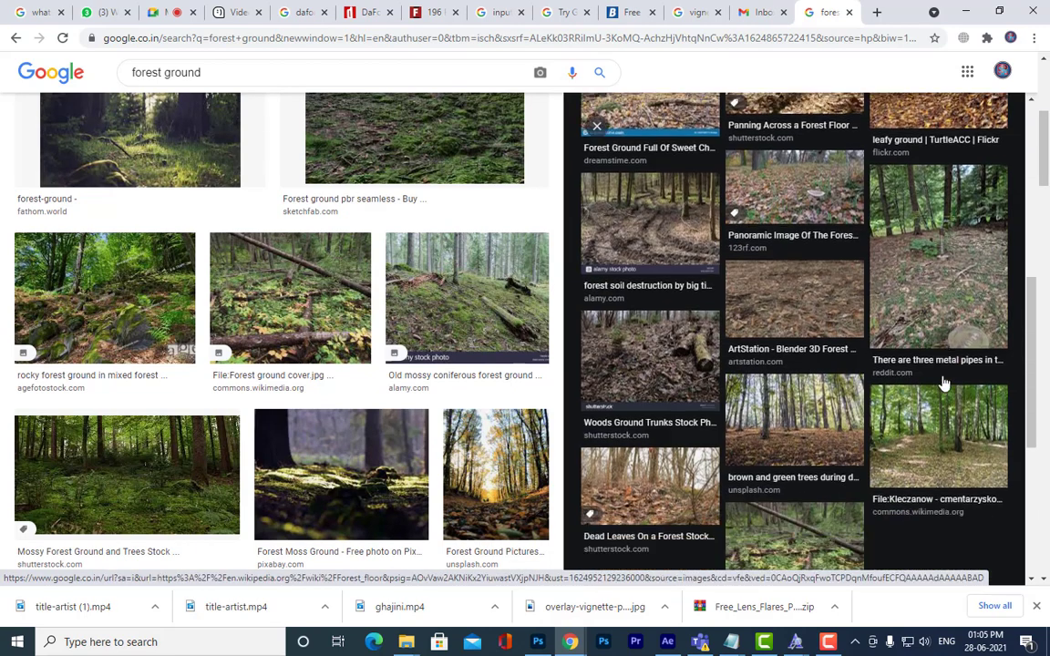
scroll(966, 381, "down", 2)
scroll(956, 328, "up", 3)
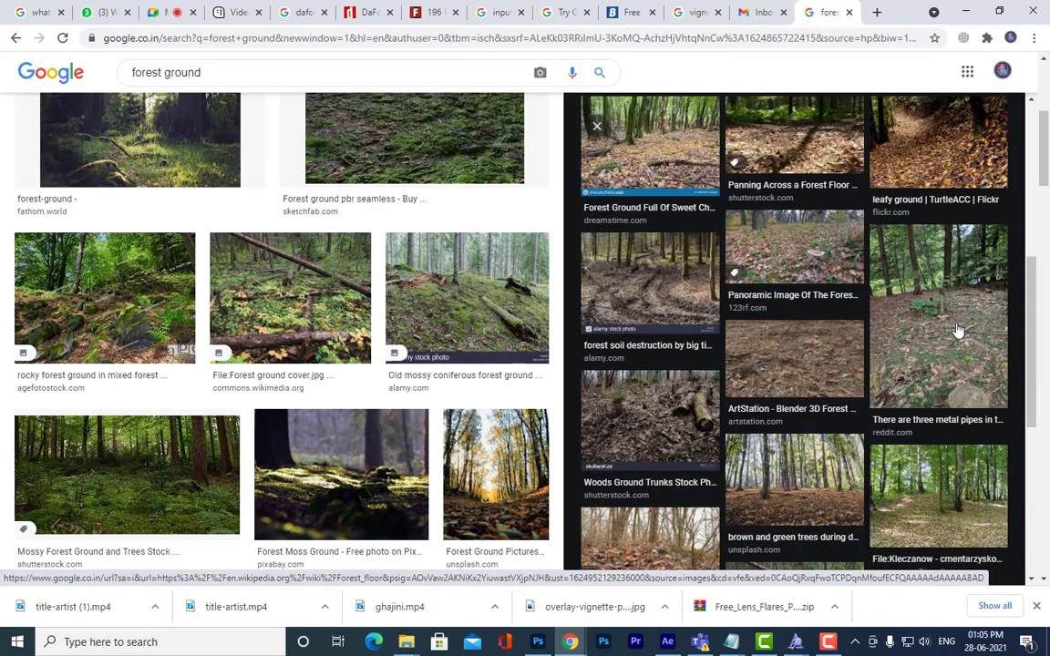
scroll(290, 306, "up", 4)
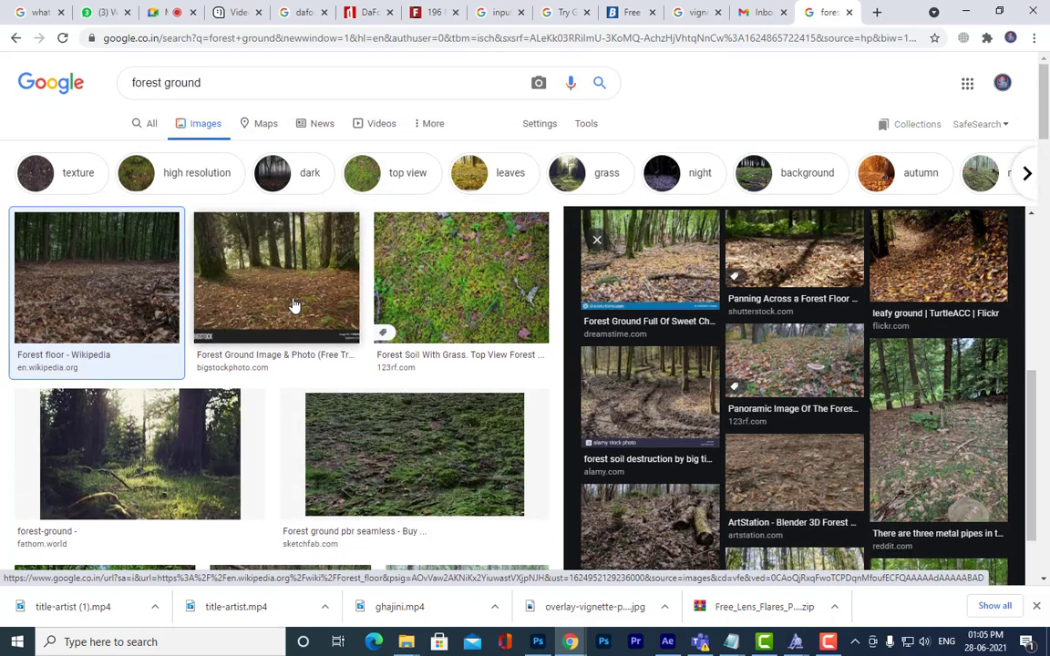
scroll(594, 308, "up", 4)
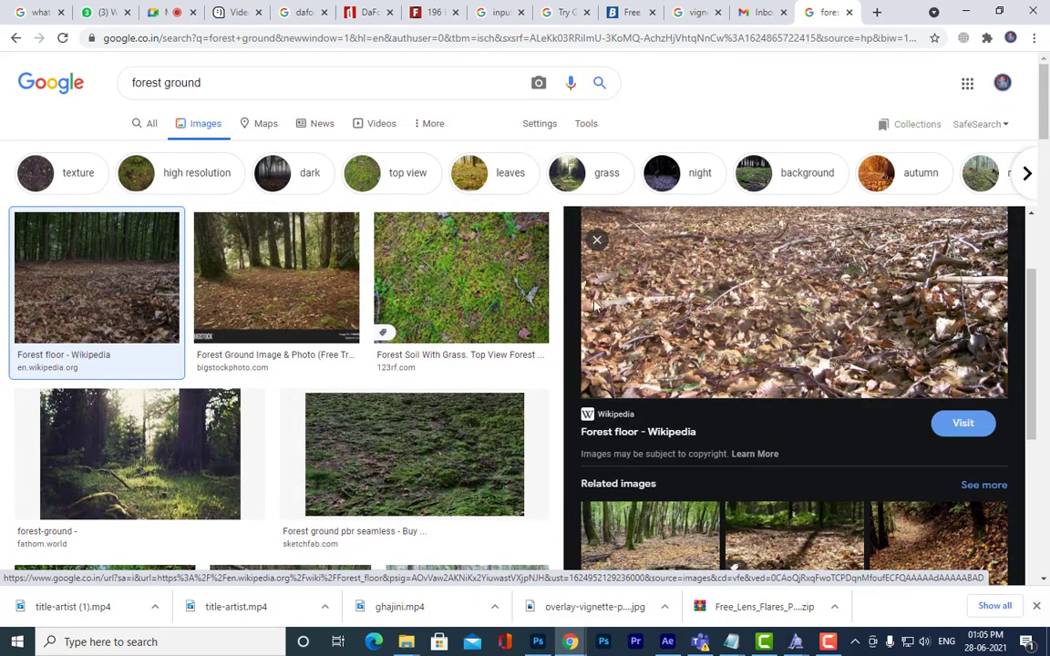
scroll(638, 312, "up", 2)
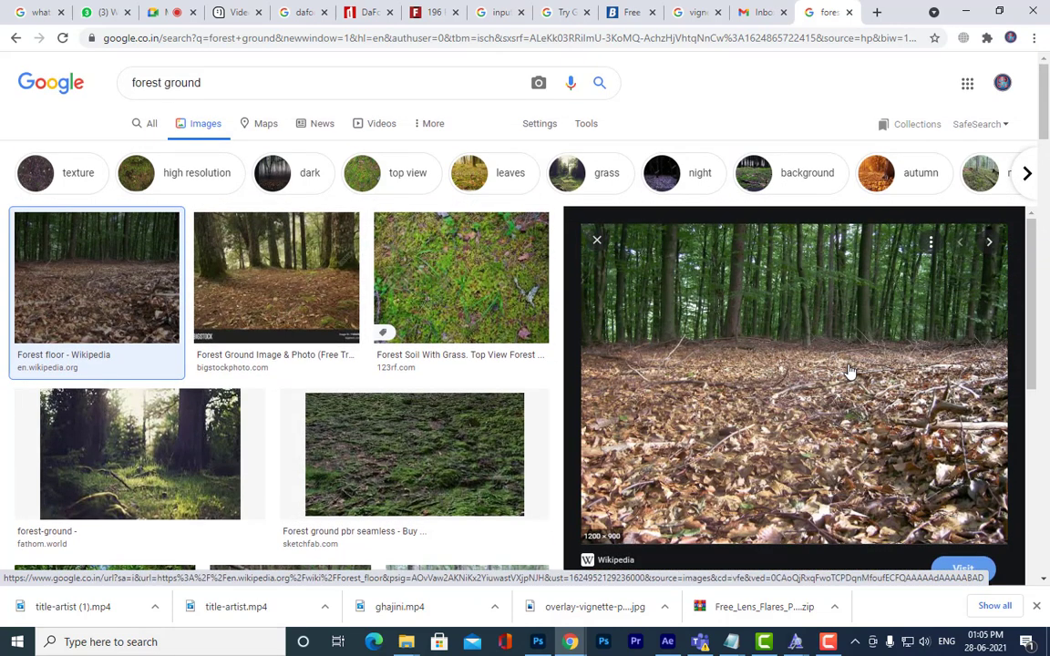
scroll(849, 370, "down", 5)
scroll(852, 369, "down", 4)
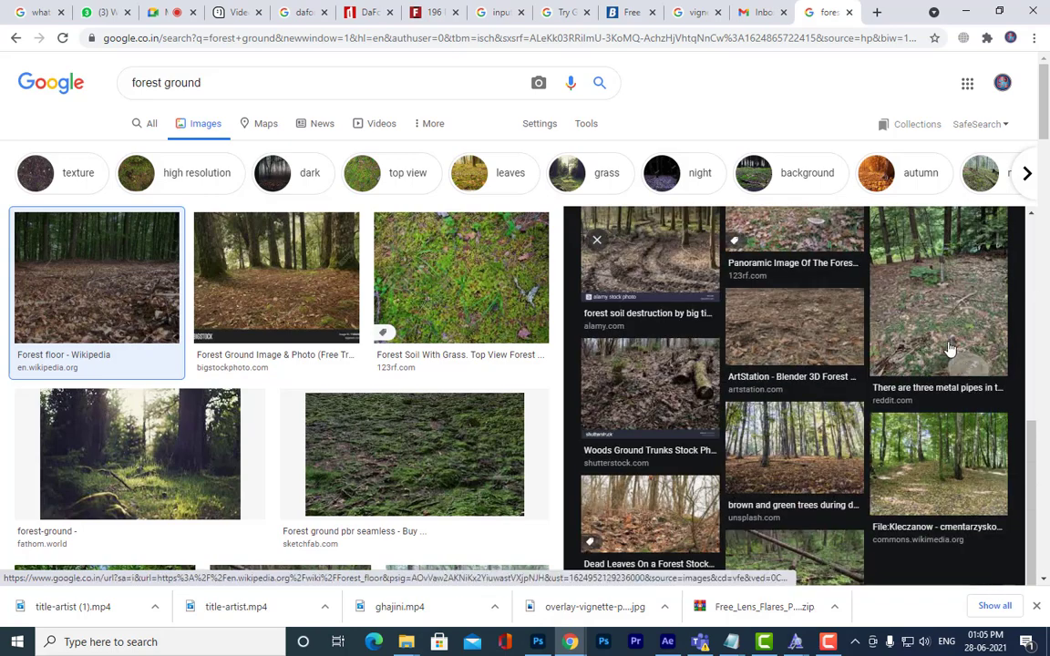
scroll(823, 369, "up", 2)
scroll(822, 368, "down", 6)
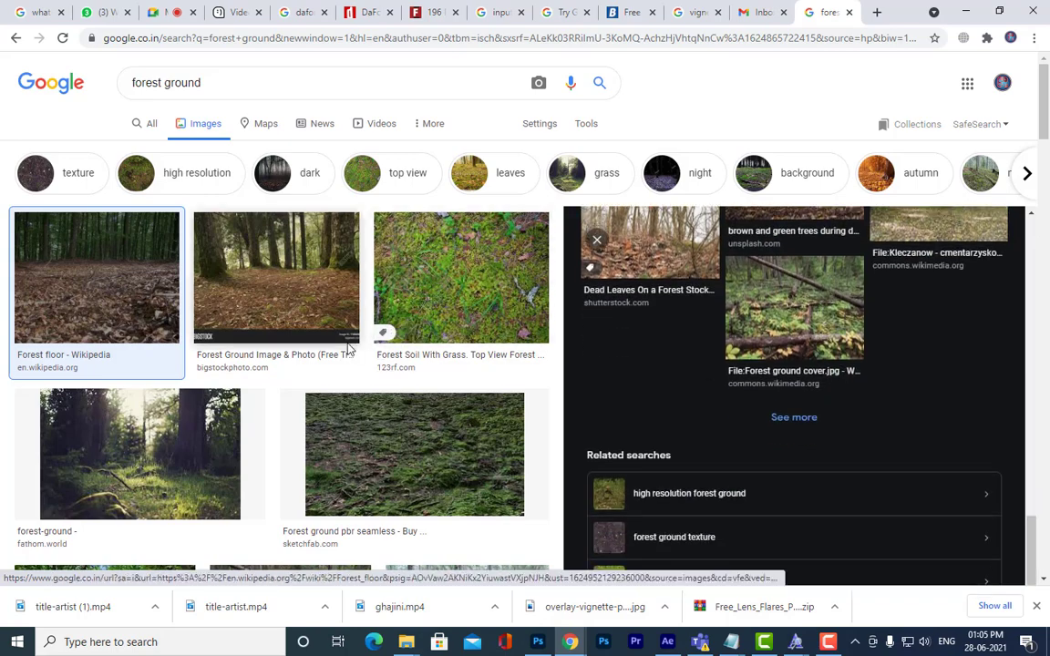
scroll(347, 349, "down", 3)
Step: Preview the Sketchfab forest ground image and look further through the search results for a forest scene
left_click(357, 305)
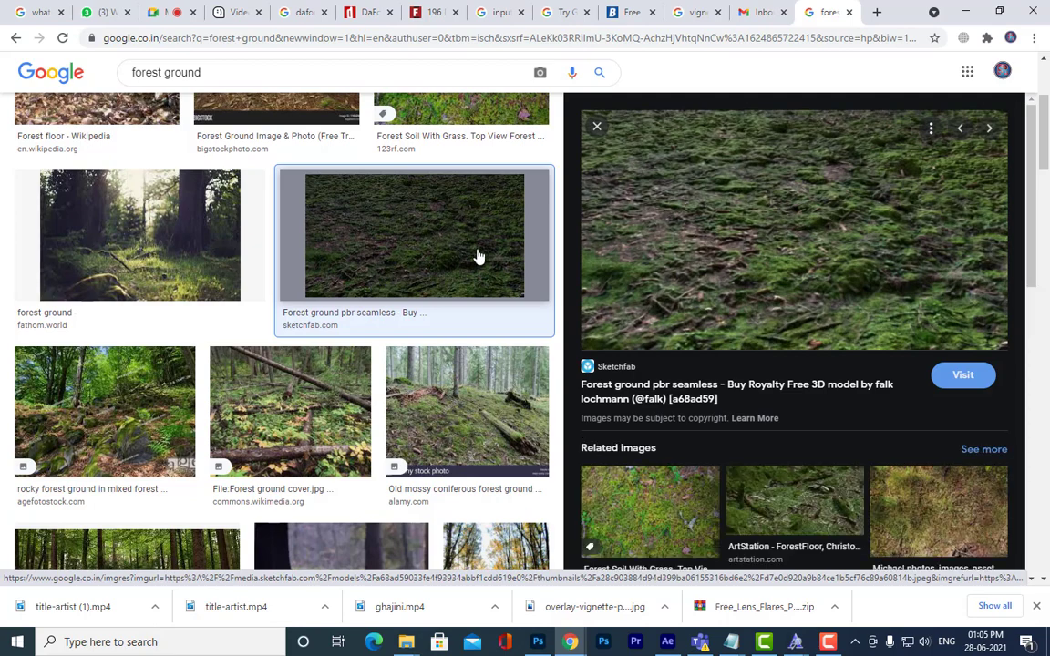
scroll(822, 382, "down", 3)
scroll(346, 420, "down", 4)
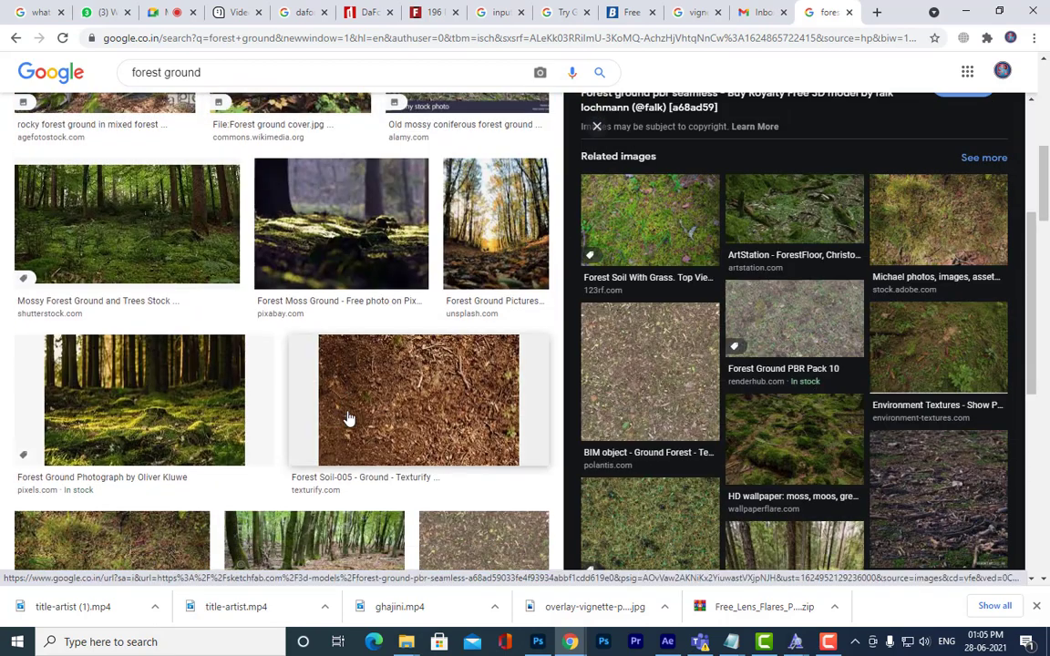
scroll(346, 418, "down", 3)
scroll(178, 370, "down", 2)
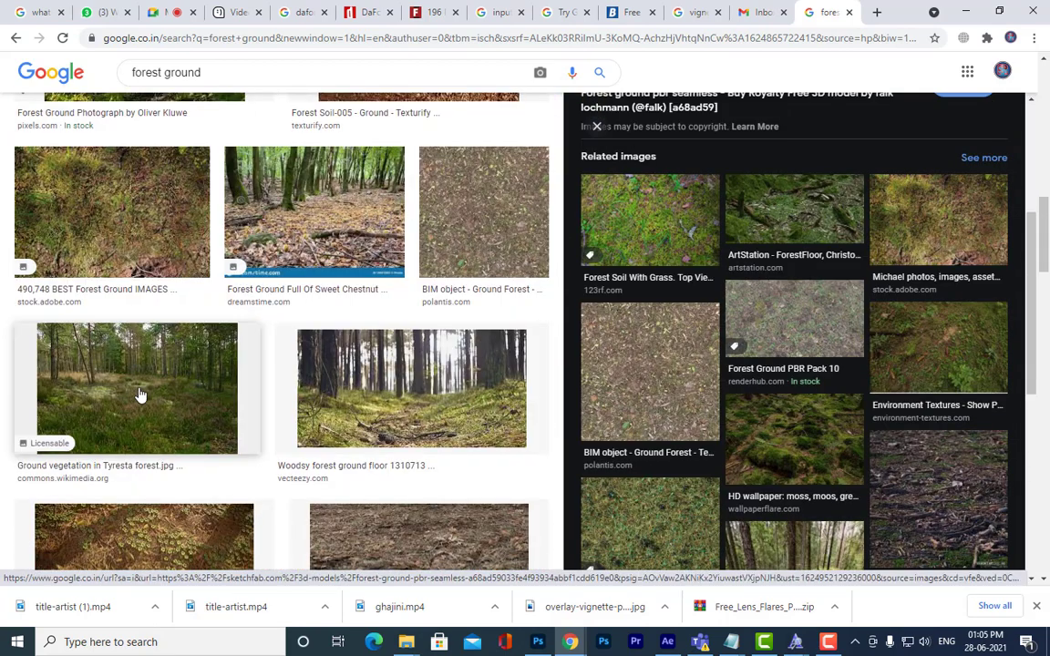
Step: Preview the Wikimedia photo of ground vegetation in Tyresta forest, and open the related Glenorchy forest image
left_click(139, 394)
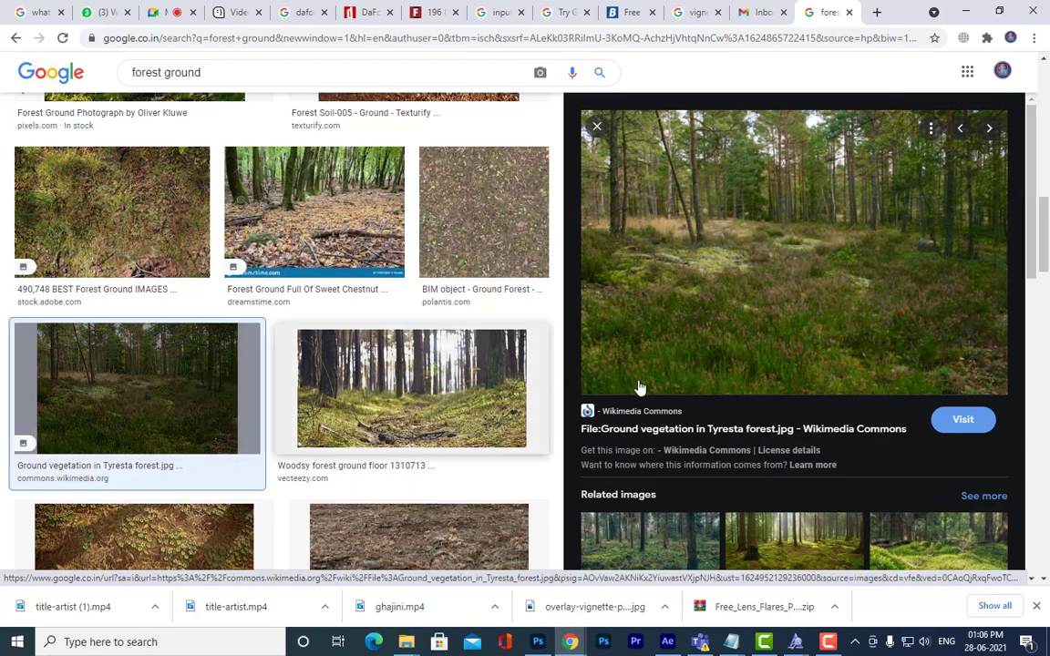
scroll(693, 376, "down", 2)
scroll(964, 430, "down", 1)
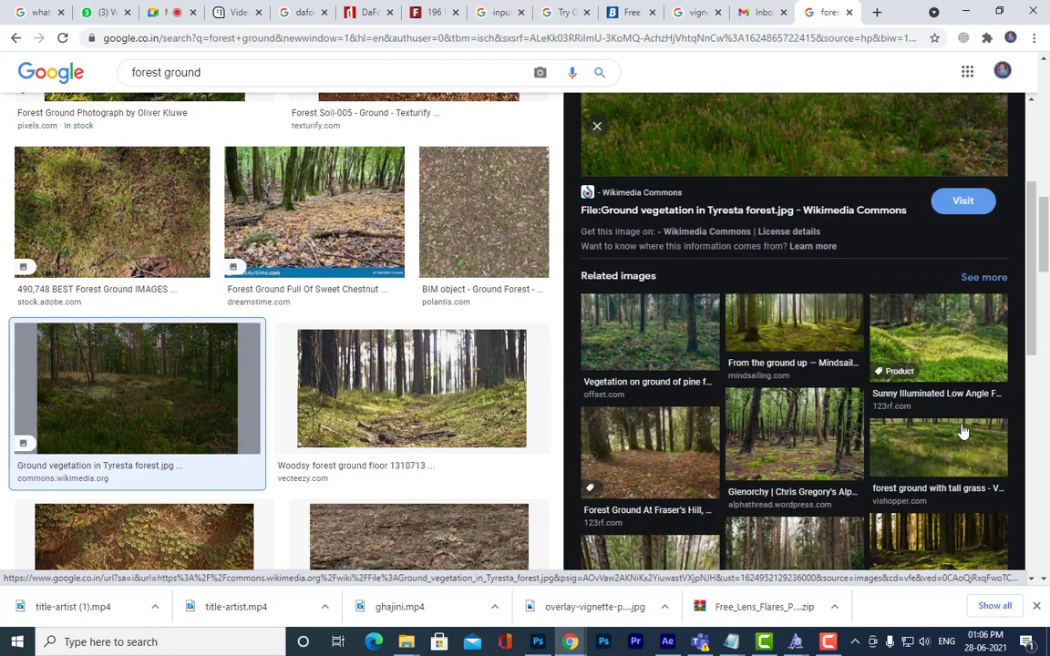
left_click(812, 435)
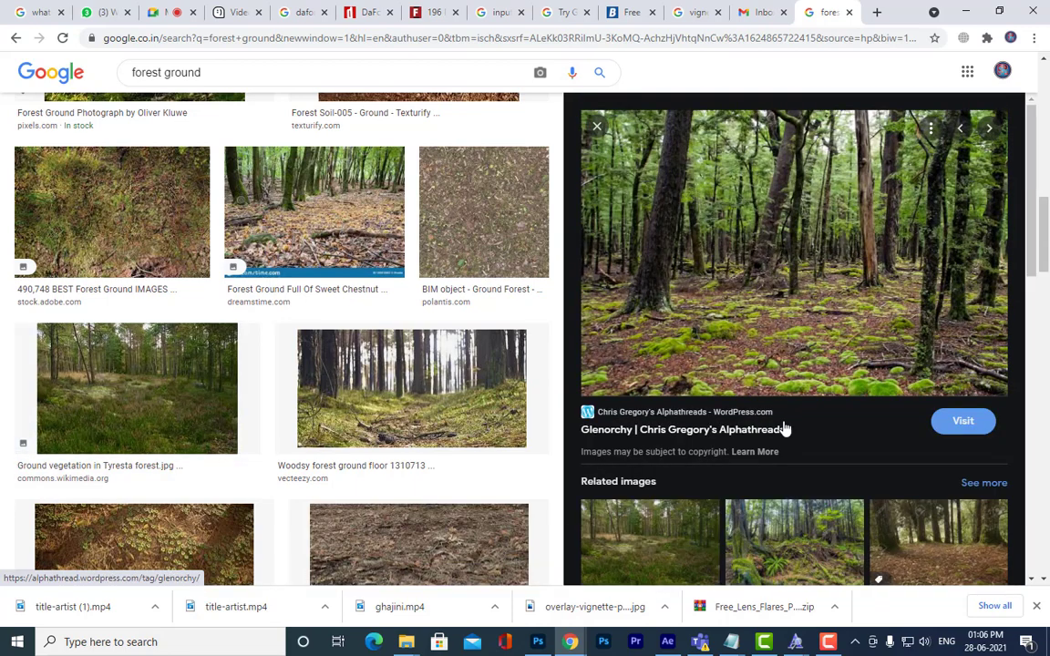
Step: Open the Glenorchy forest image in its own tab and save it to the Desktop as forestground
right_click(826, 246)
left_click(937, 387)
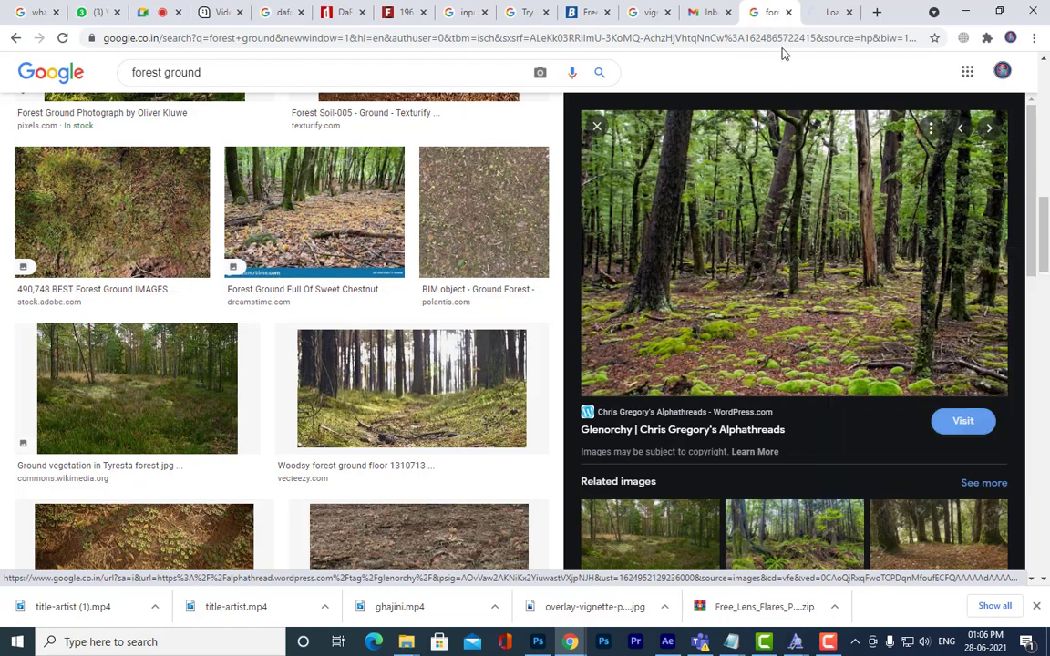
left_click(813, 13)
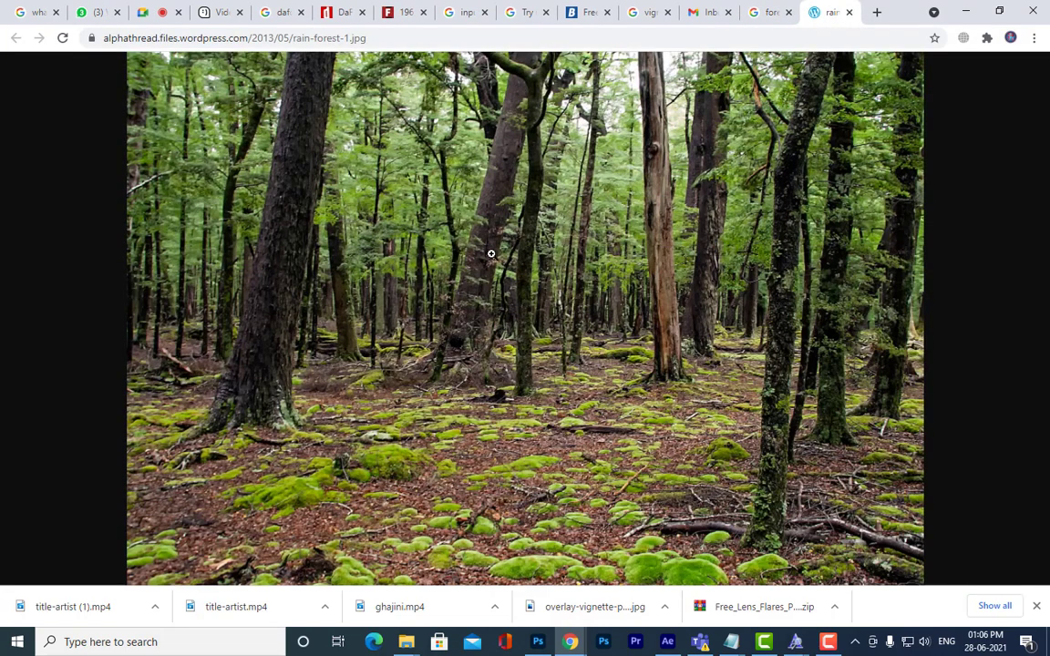
right_click(491, 342)
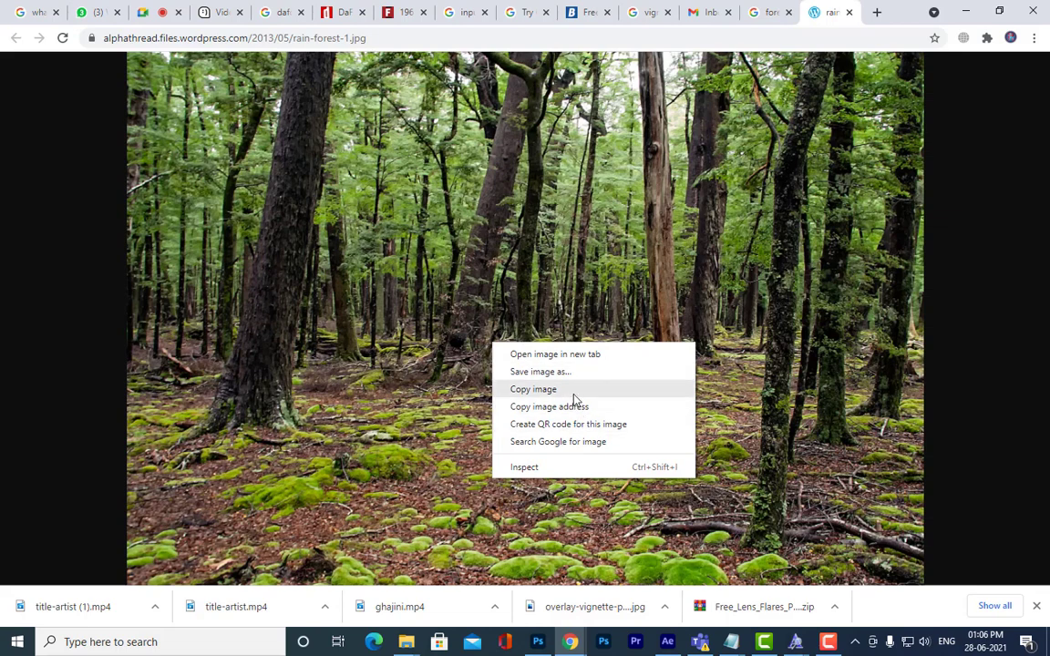
left_click(583, 381)
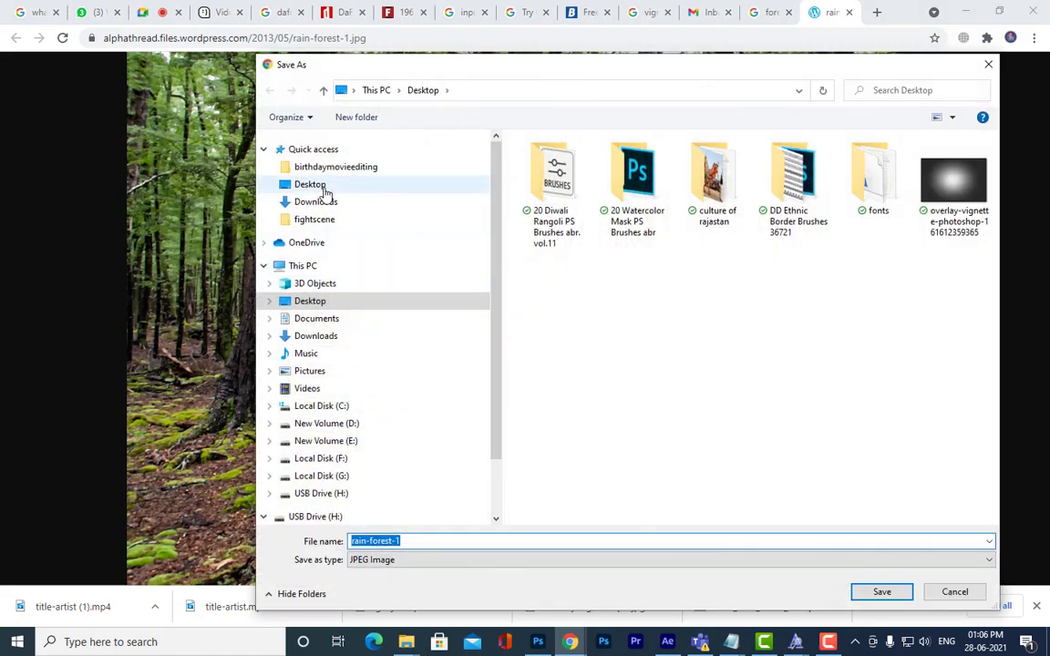
left_click(462, 541)
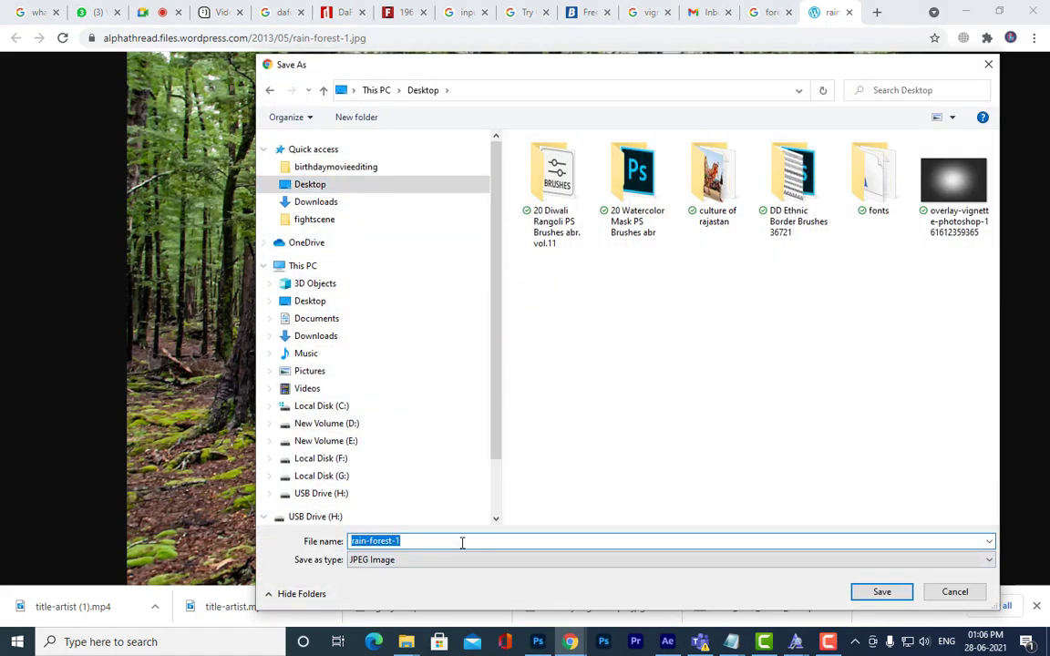
type("forestground")
left_click(881, 591)
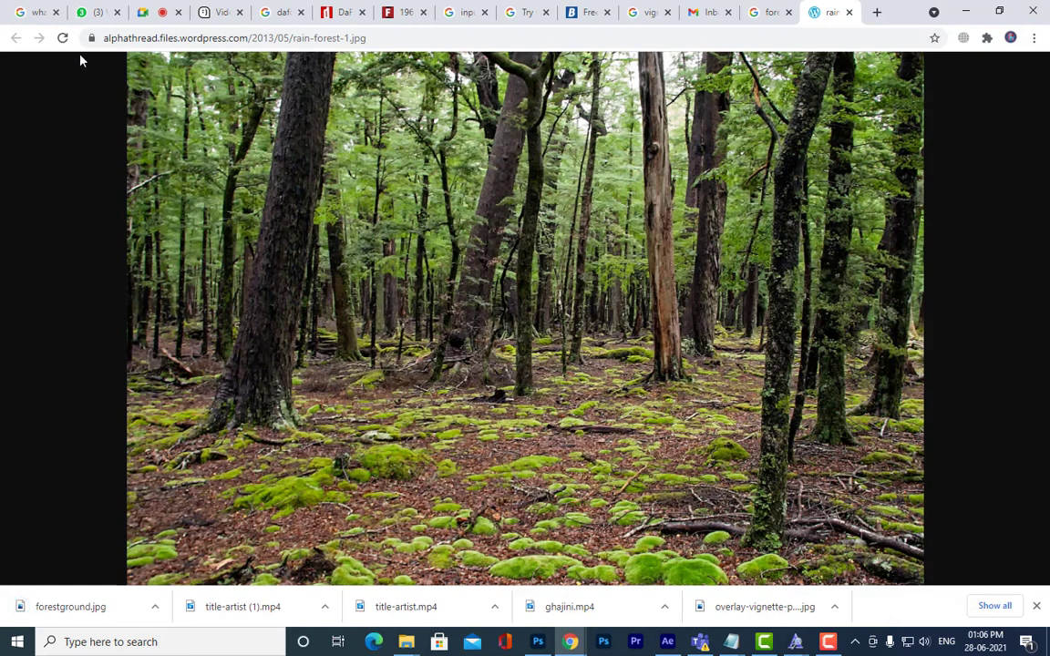
Step: Switch to After Effects, import forestground from the Desktop and place it beneath the liongreen.mp4 layer in the liongreen composition
left_click(95, 12)
left_click(965, 11)
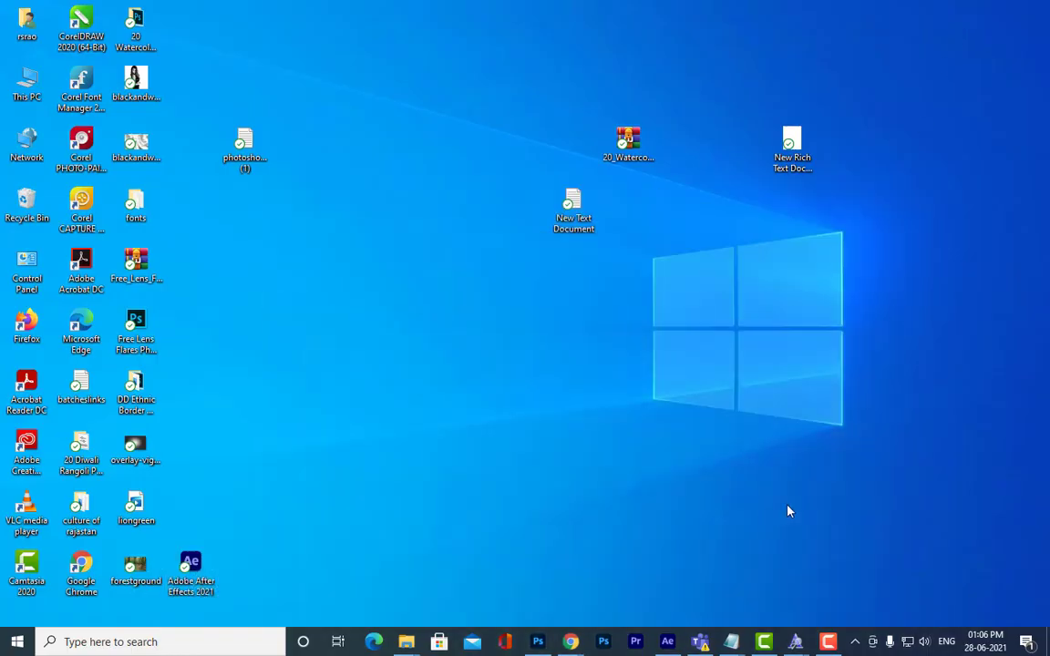
left_click(667, 642)
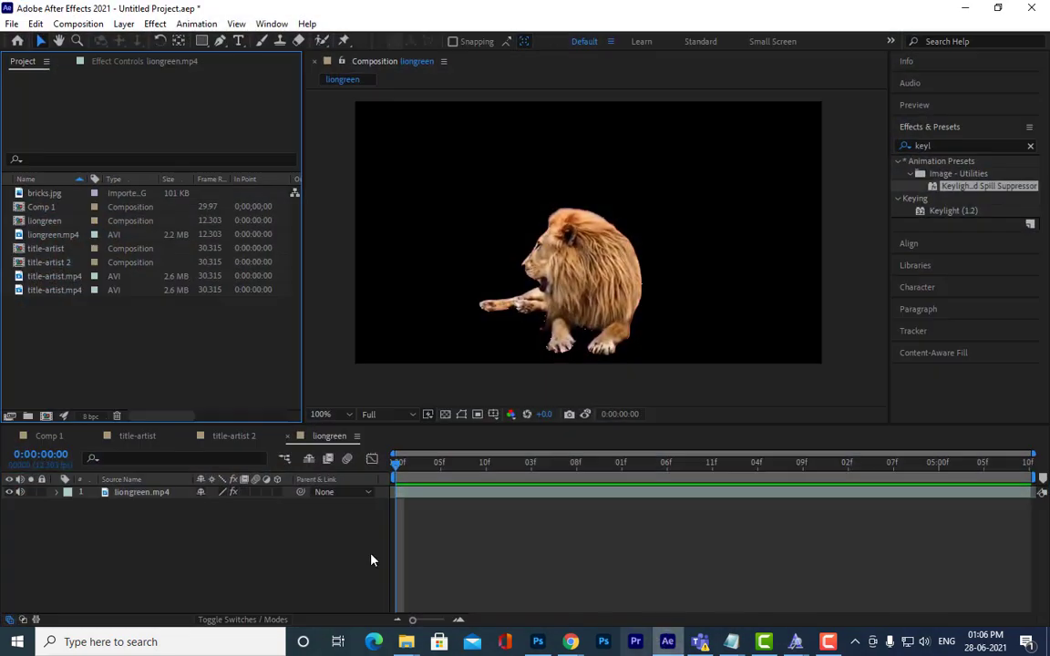
double_click(140, 342)
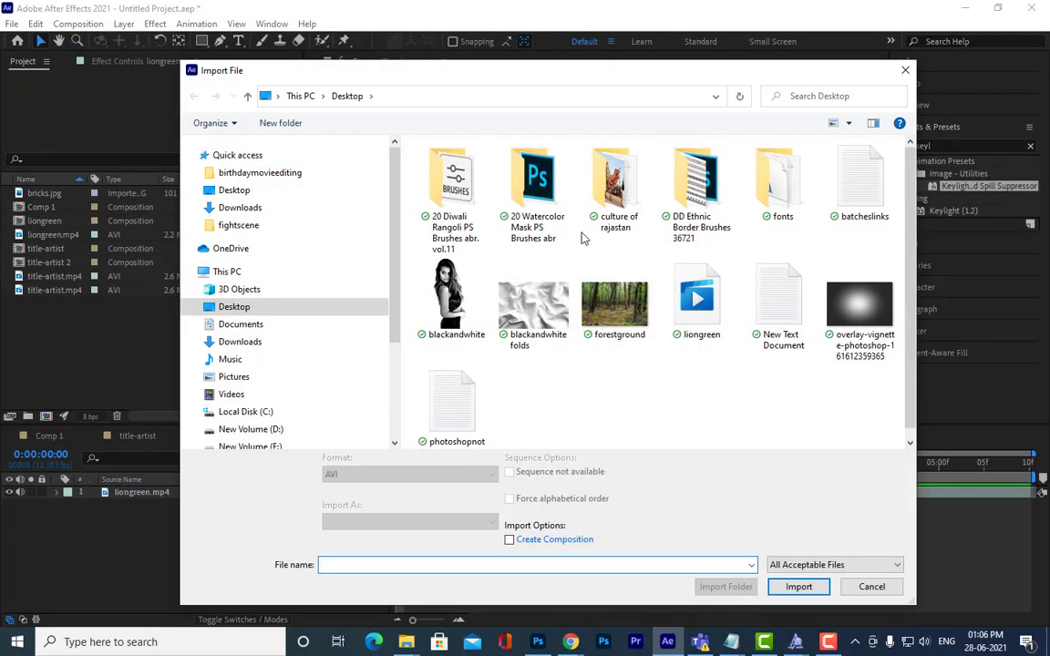
left_click(615, 305)
left_click(796, 586)
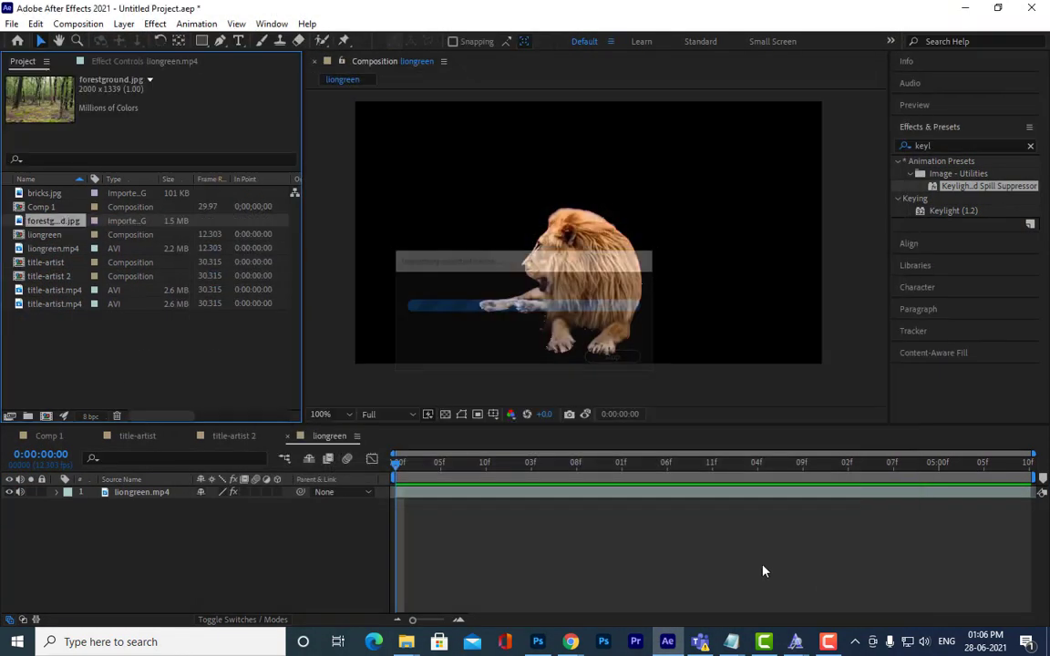
left_click_drag(45, 226, 128, 534)
Step: Move the lion toward the frame's right side and scale the forestground.jpg layer to 32%
left_click(159, 492)
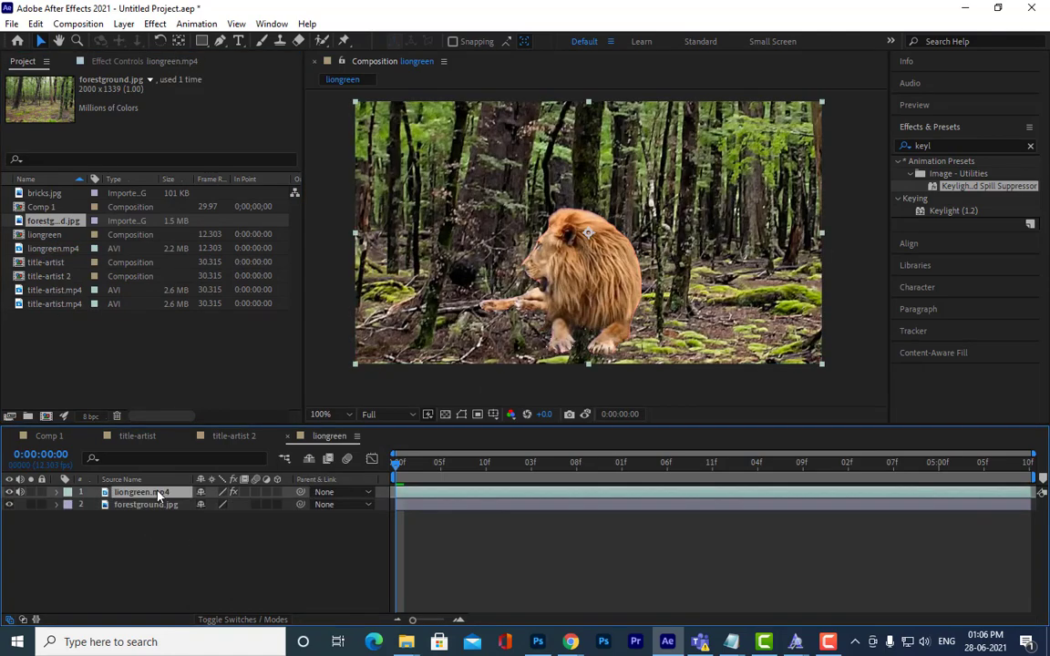
key("s")
left_click_drag(593, 285, 710, 294)
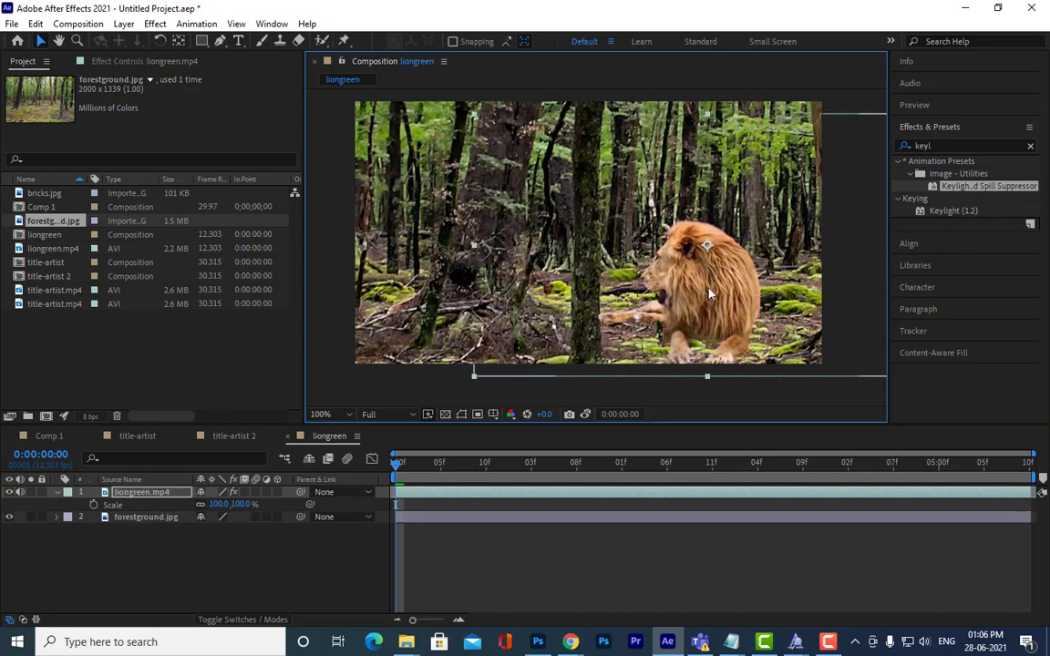
left_click(151, 517)
key("s")
left_click_drag(246, 532, 205, 538)
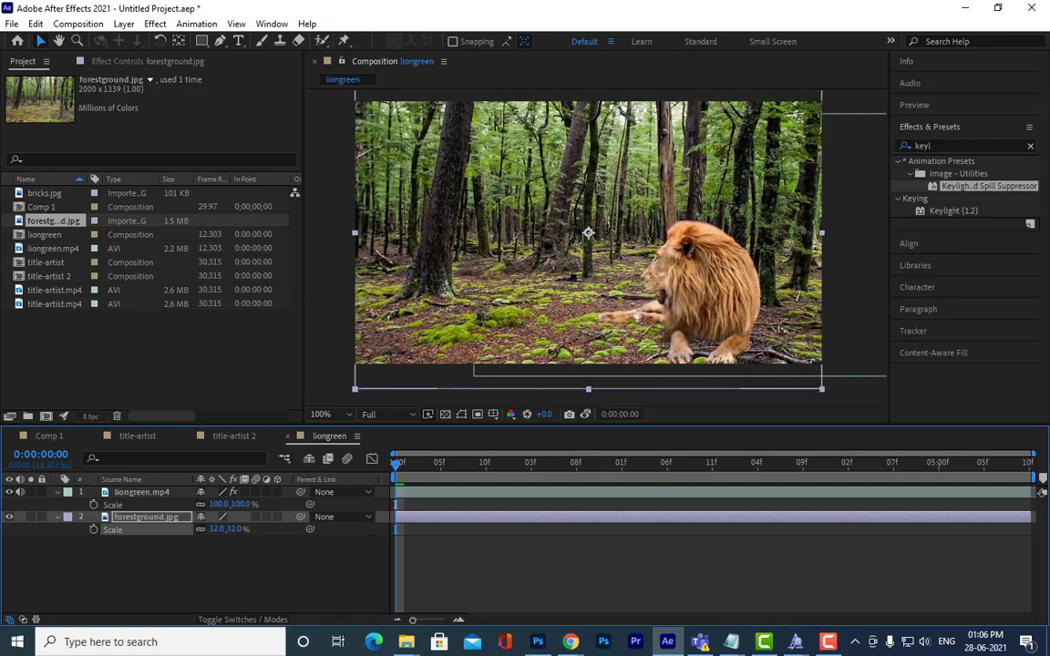
Step: Scale the liongreen.mp4 layer to 63% and place the lion on the ground just right of the frame's centre
left_click(162, 497)
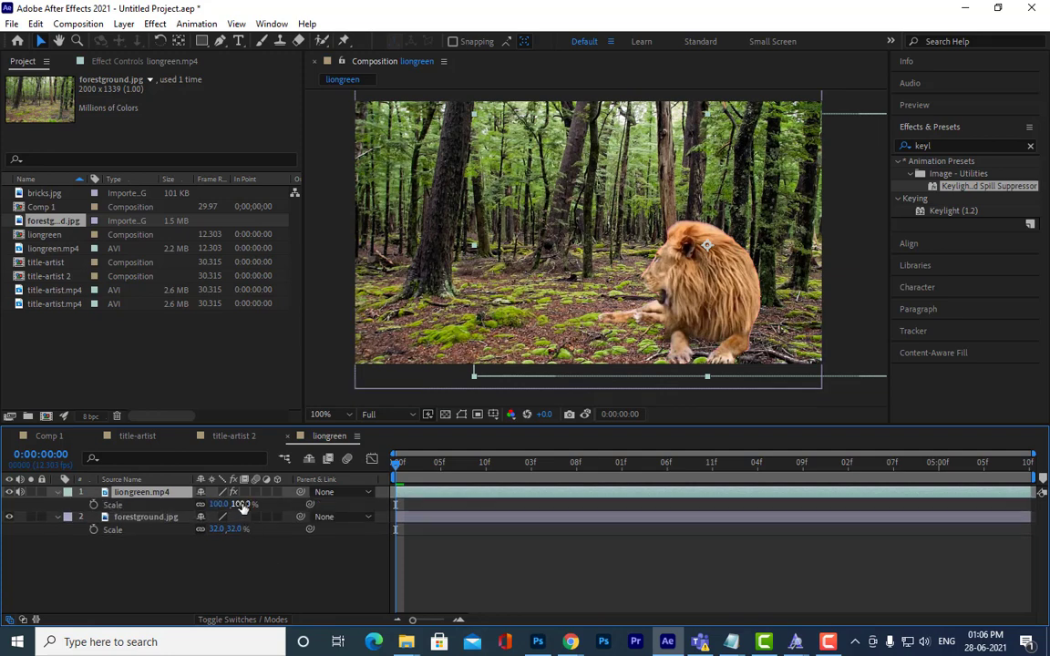
left_click_drag(230, 504, 215, 504)
left_click_drag(713, 275, 608, 308)
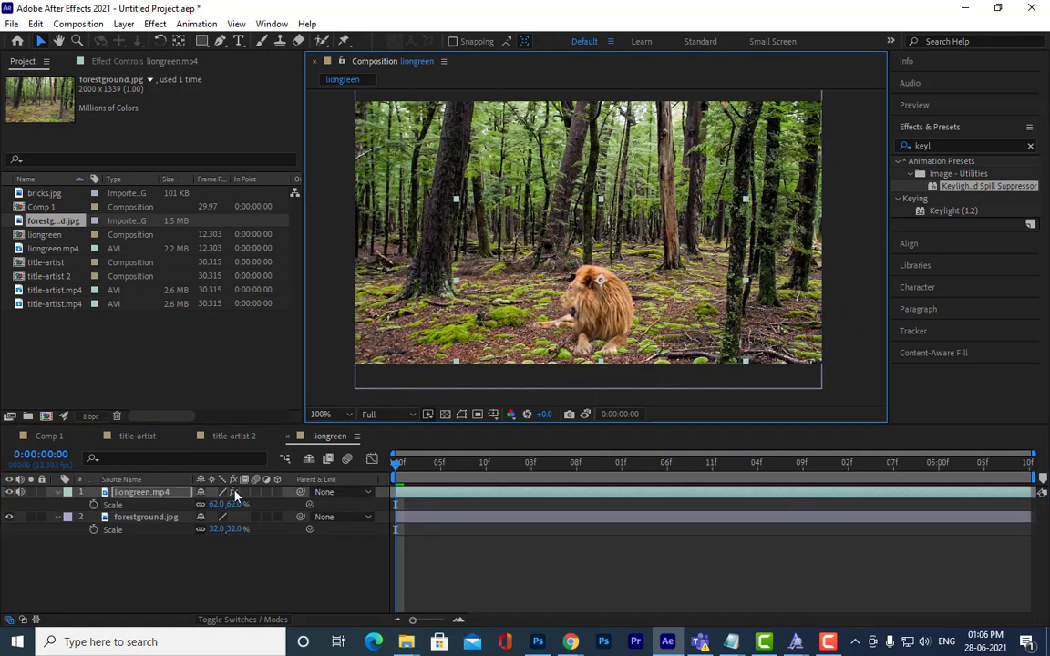
left_click_drag(232, 506, 236, 505)
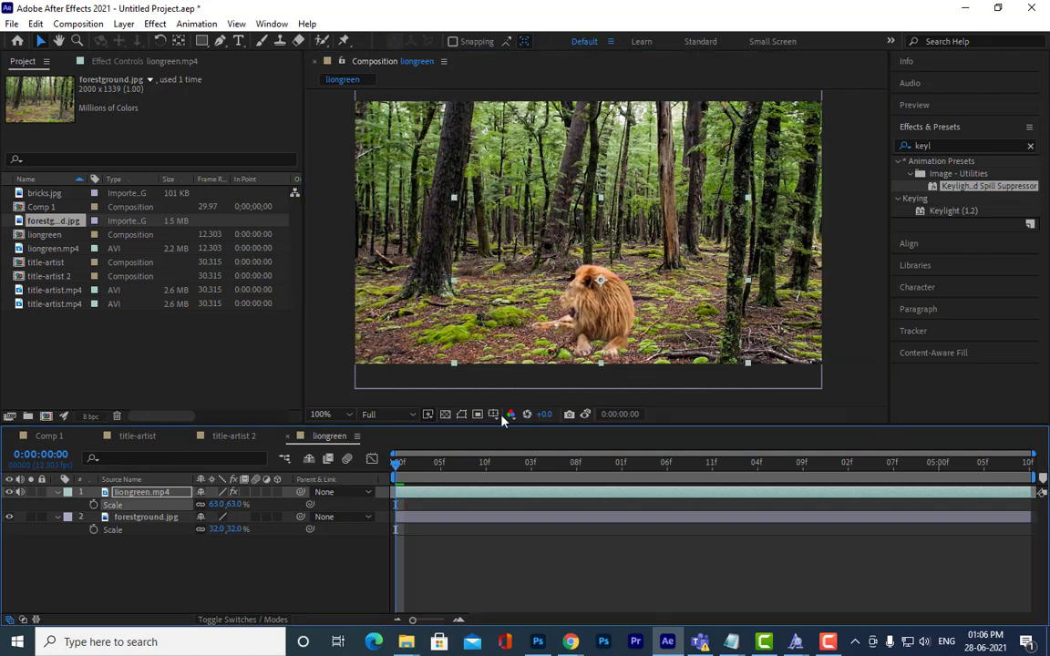
left_click_drag(608, 313, 612, 317)
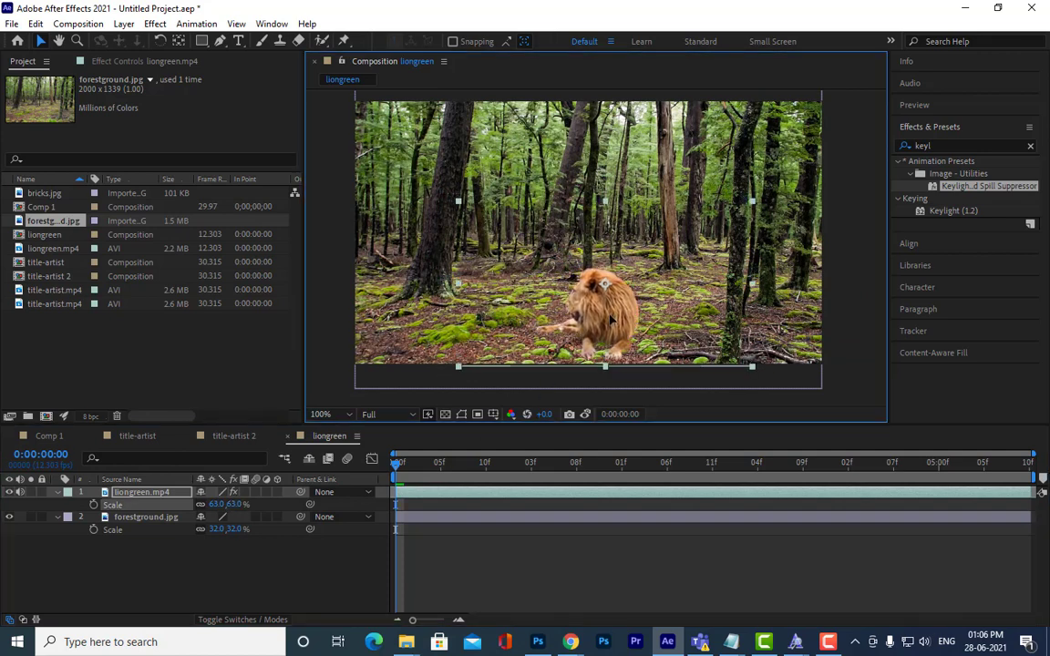
Step: Collapse both layers' properties and preview the lion over the forest background
left_click(57, 517)
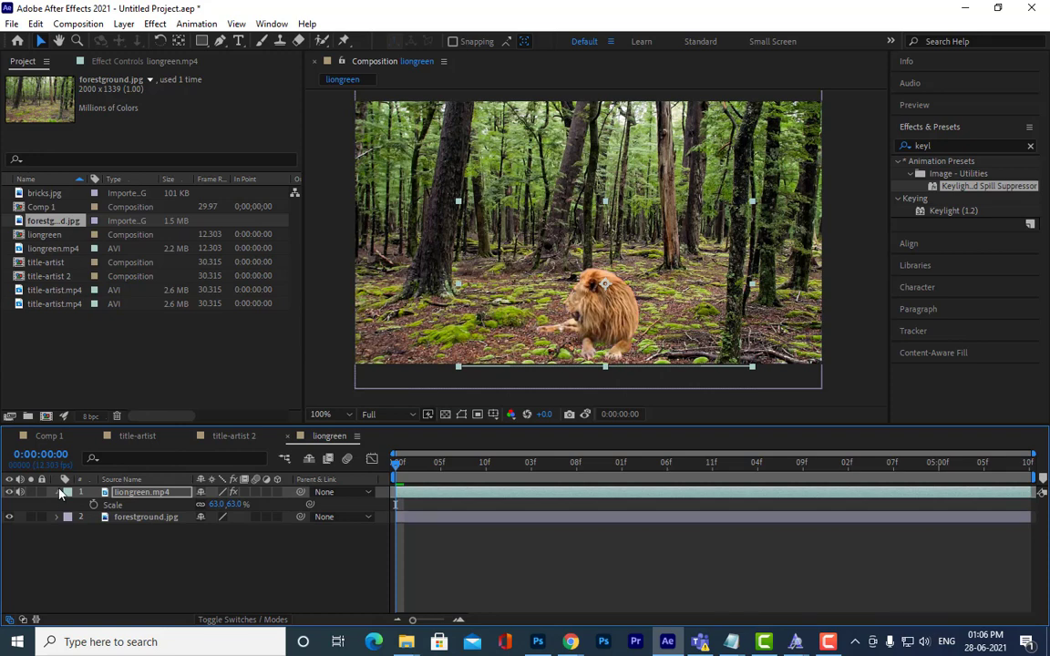
left_click(58, 492)
left_click(104, 553)
key("space")
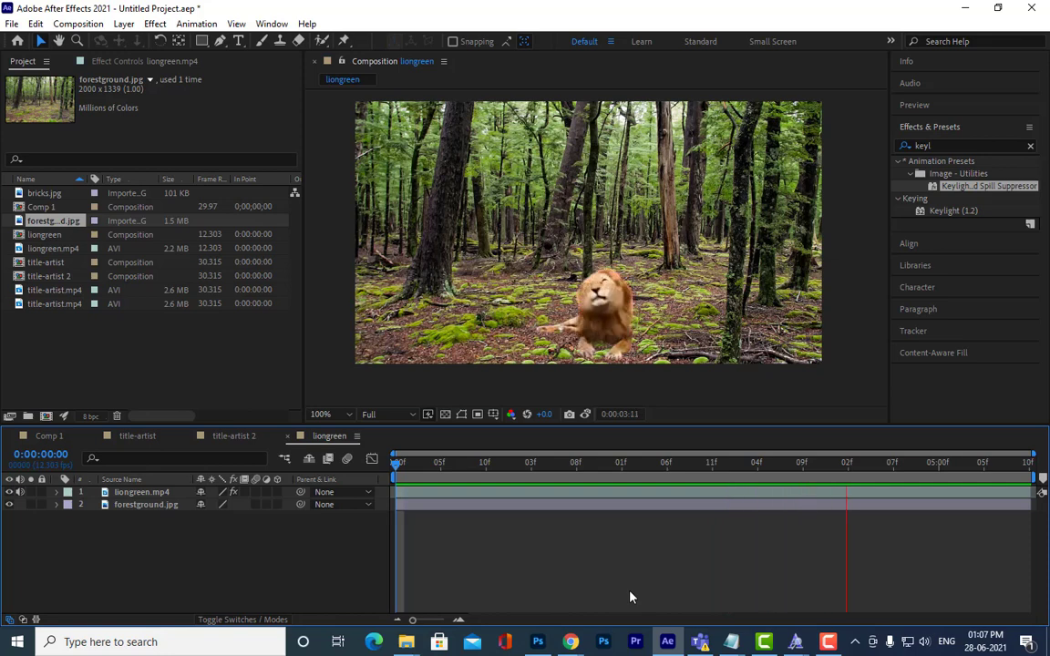
key("space")
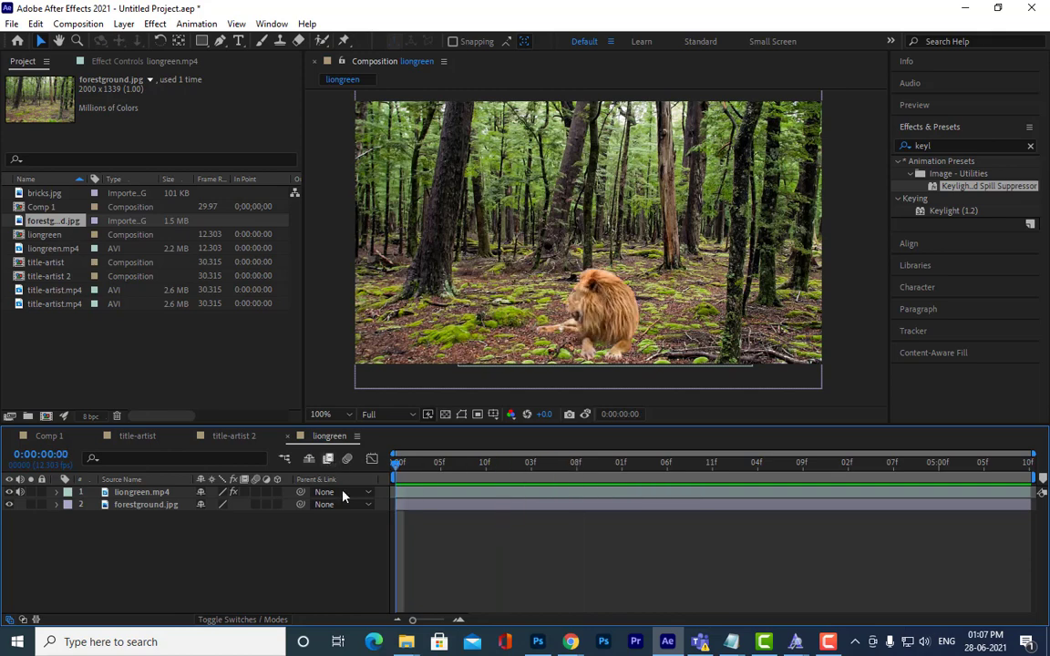
Step: Apply the Brightness & Contrast effect to the forestground.jpg layer and set its brightness to -150
left_click(136, 493)
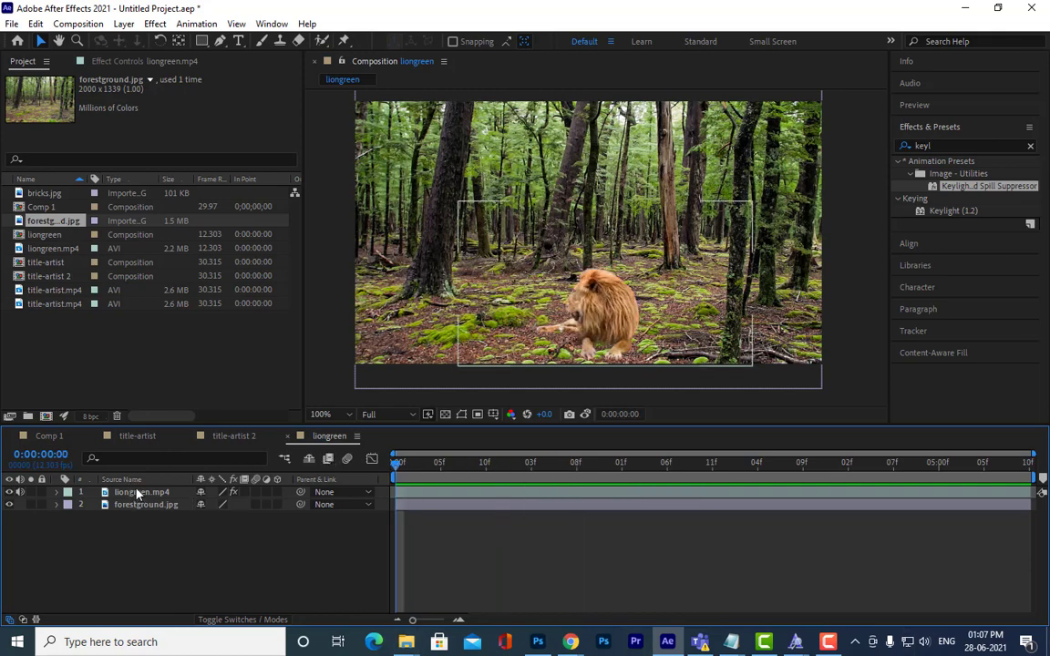
left_click(133, 510)
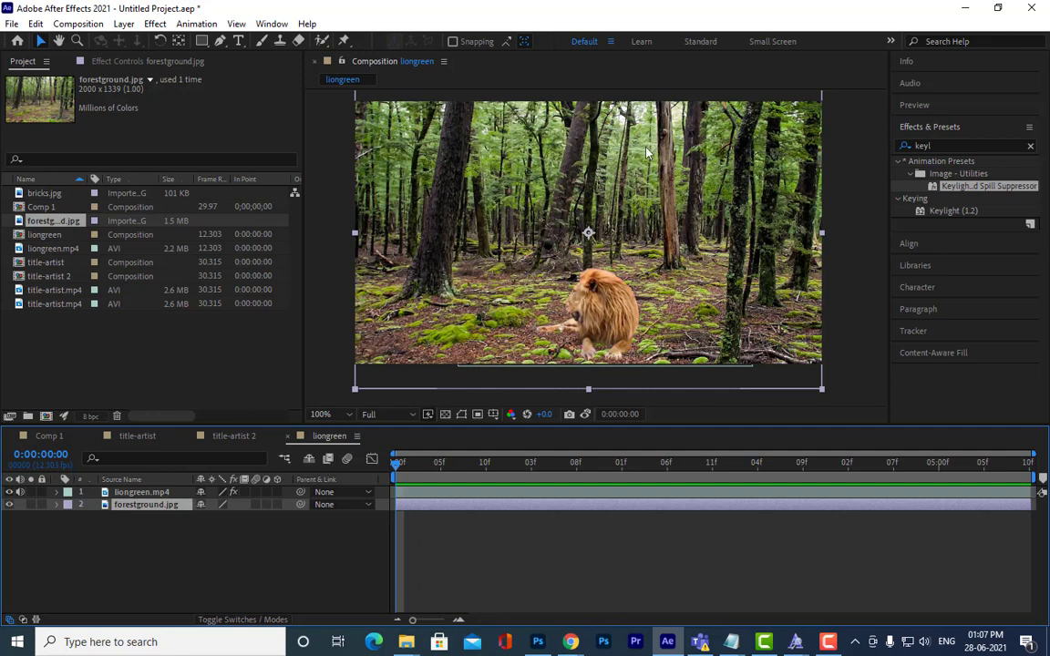
left_click(936, 144)
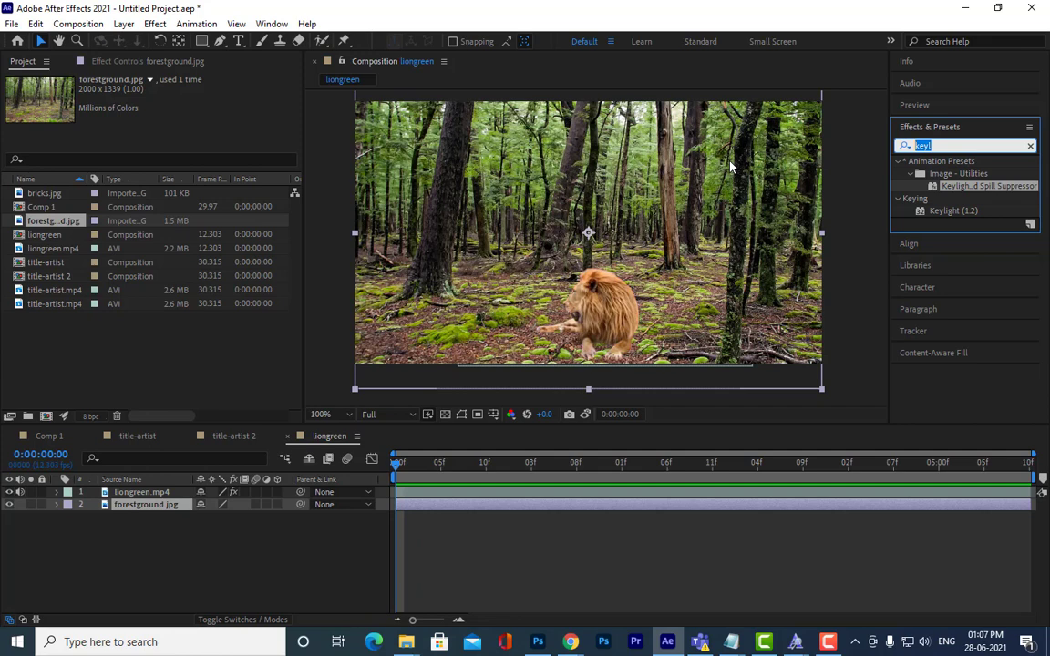
type("br")
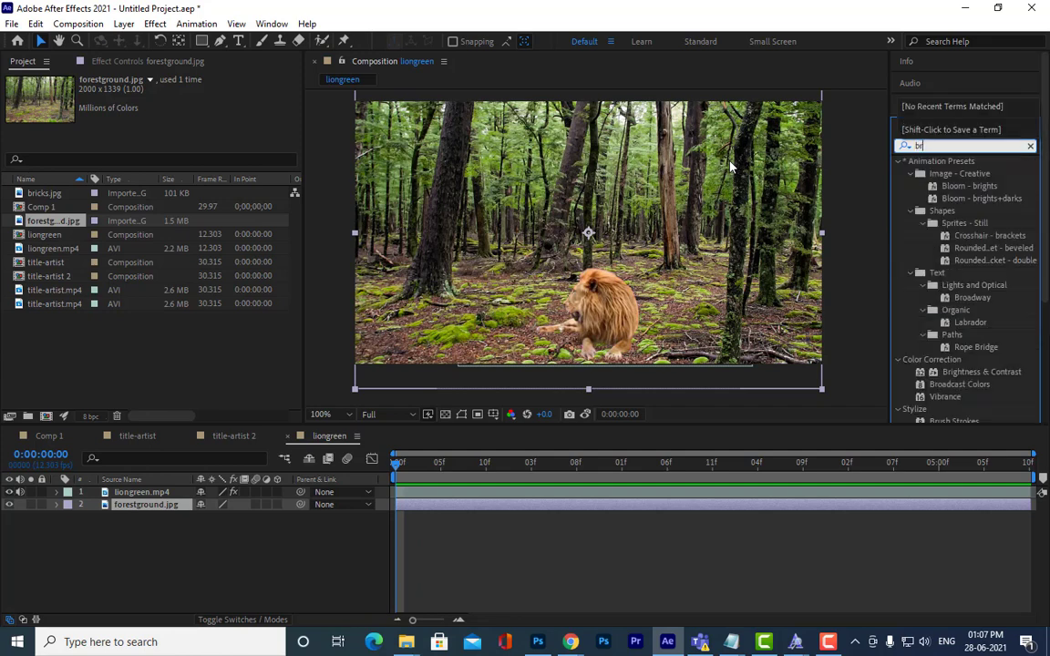
type("i")
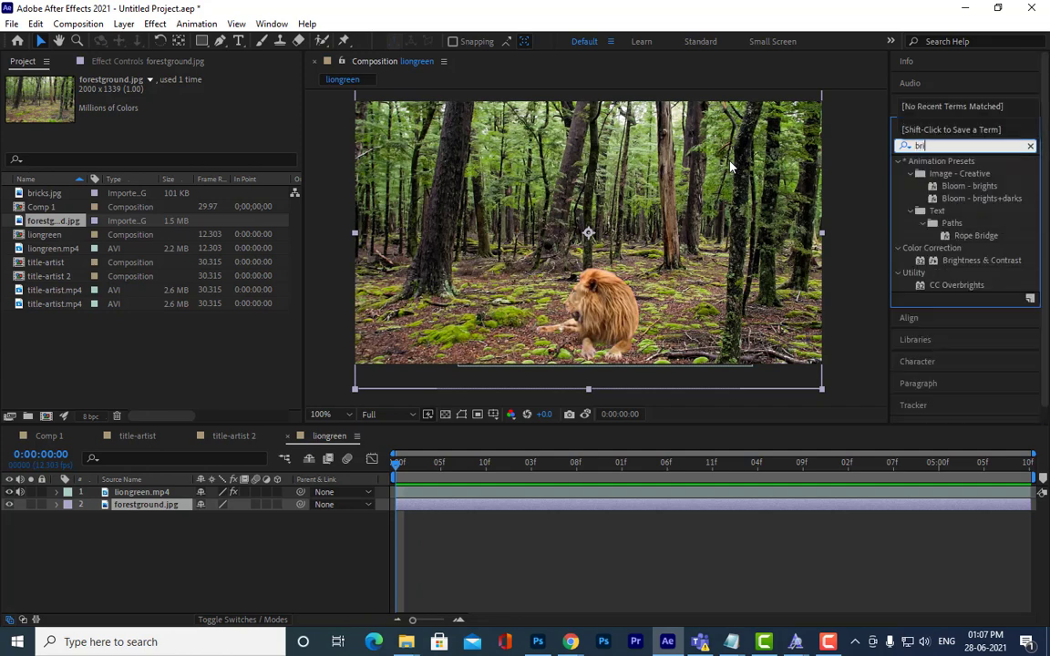
left_click(980, 260)
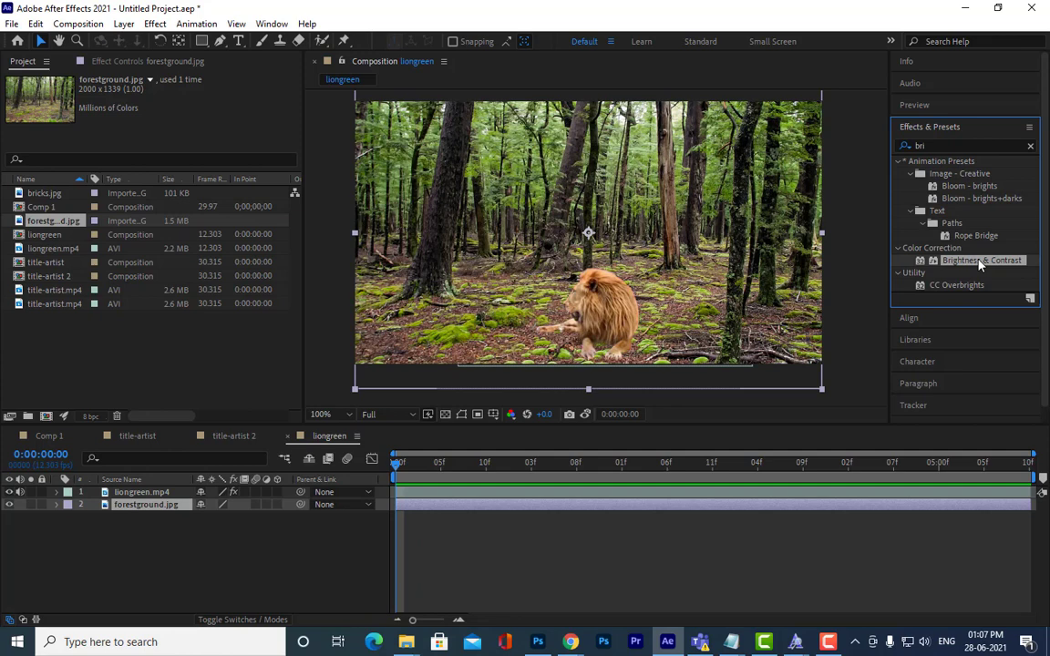
left_click_drag(980, 263, 136, 510)
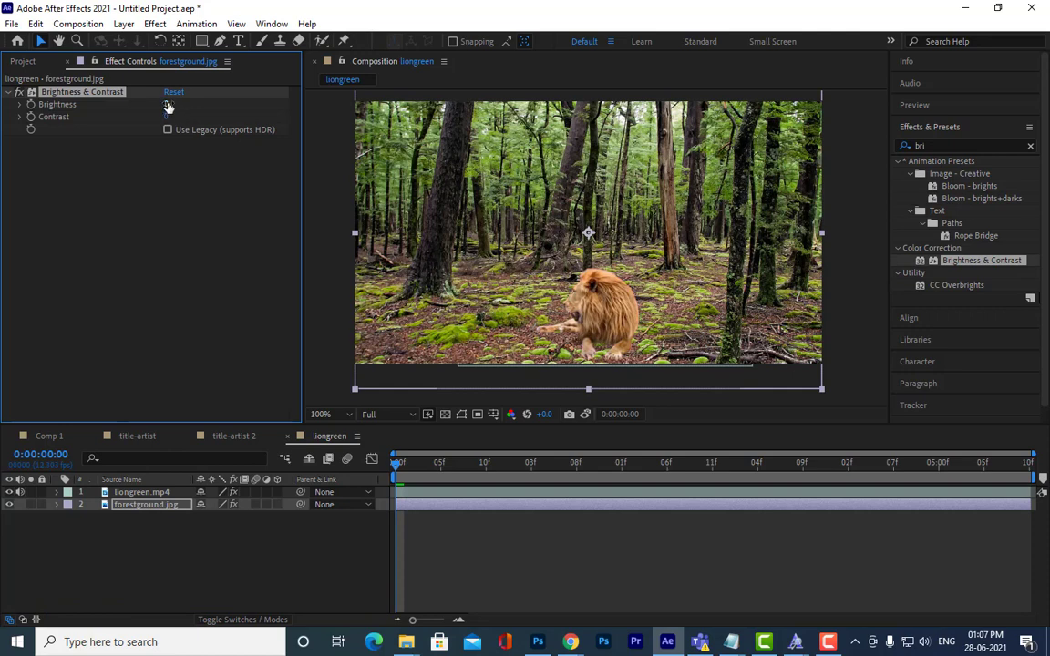
mouse_move(162, 104)
left_mouse_down()
mouse_move(51, 128)
mouse_move(149, 107)
left_mouse_up()
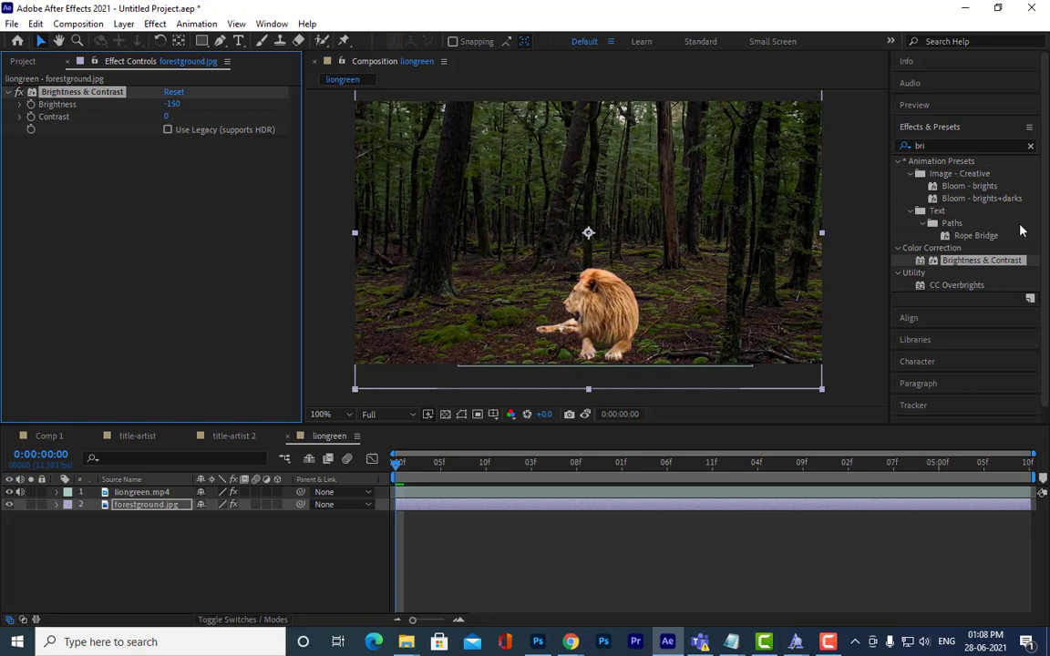
Step: Preview the composition with the darkened forest and return the playhead to the start
key("space")
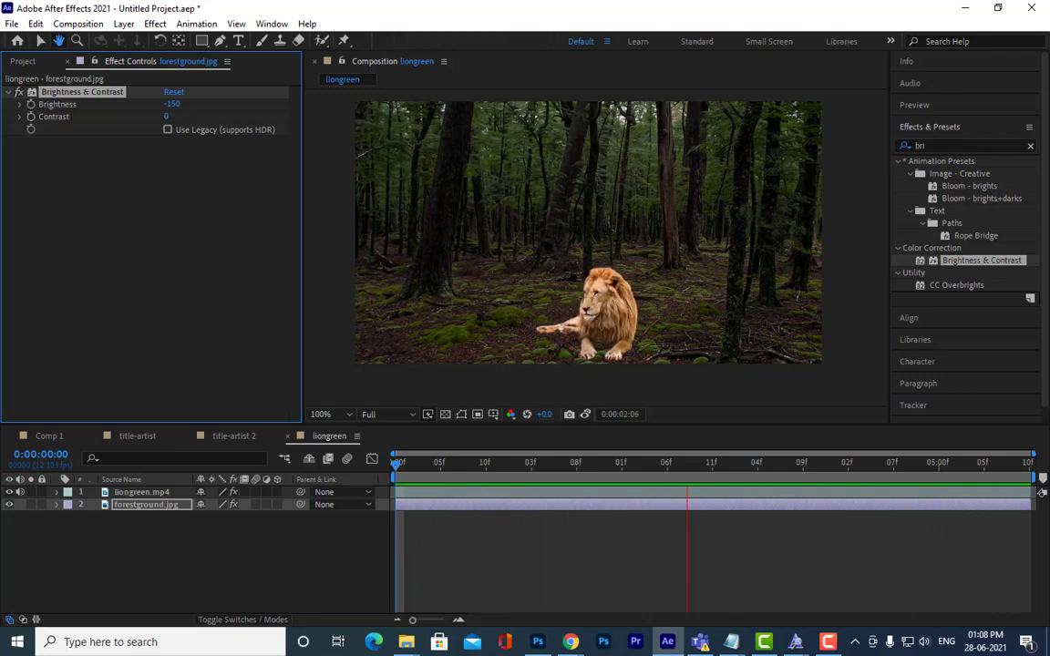
key("space")
key("space")
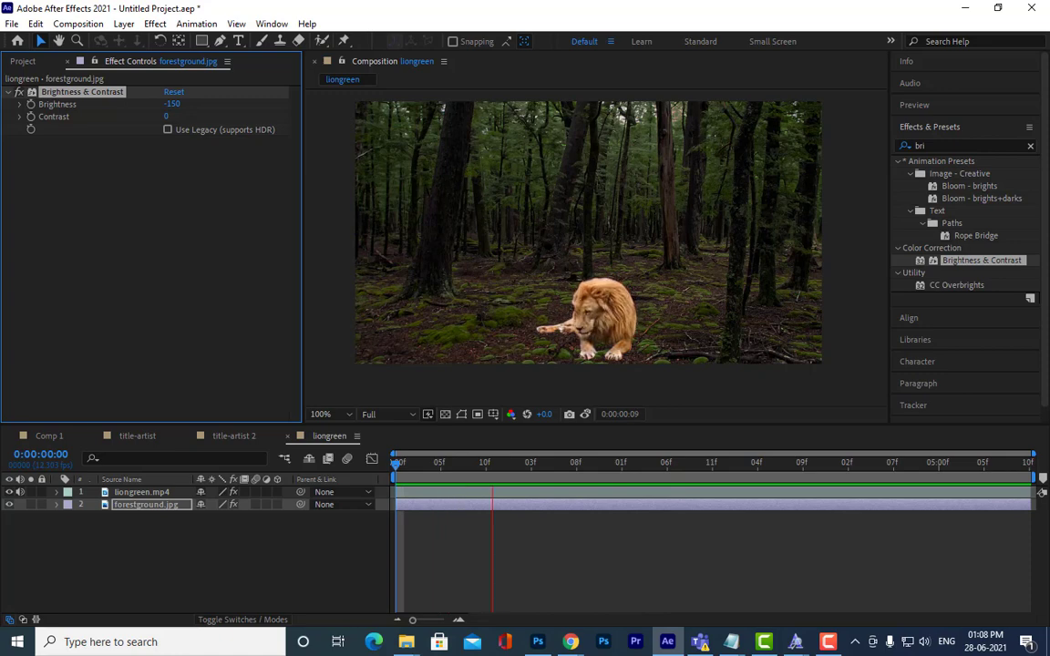
key("space")
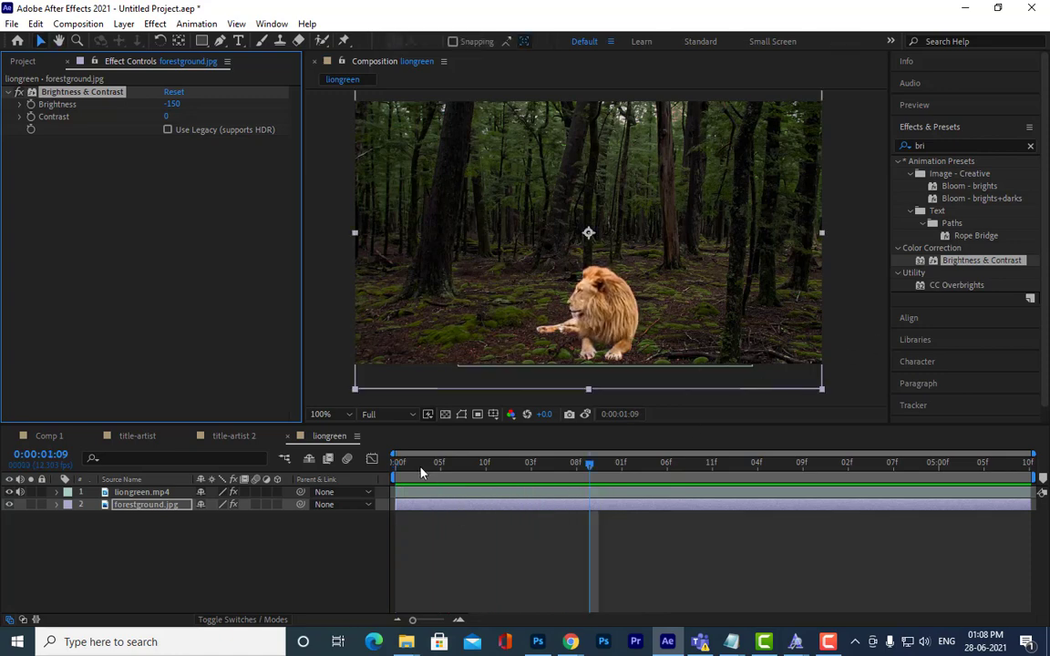
left_click_drag(421, 472, 320, 416)
Step: Find the Shatter effect and apply it to the liongreen.mp4 layer
left_click(936, 143)
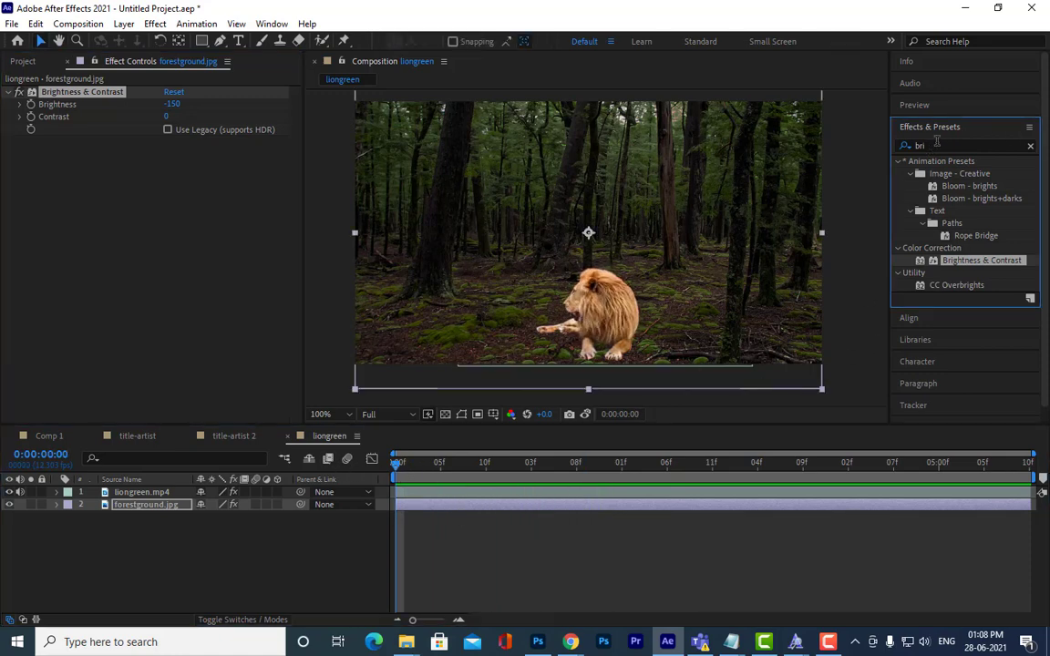
left_click(127, 492)
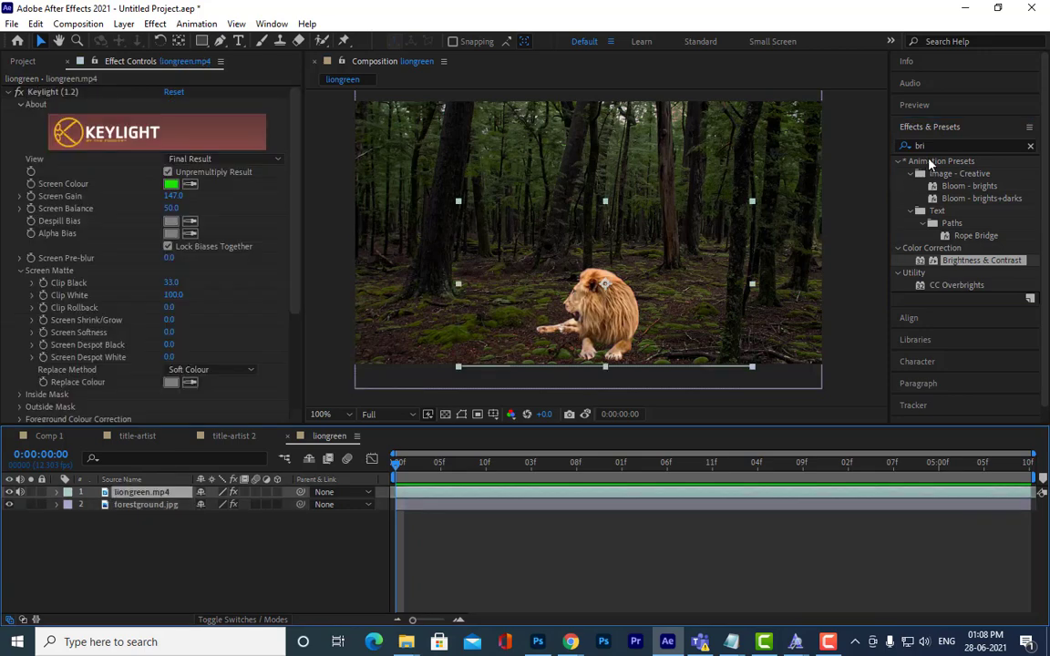
double_click(926, 146)
type("s")
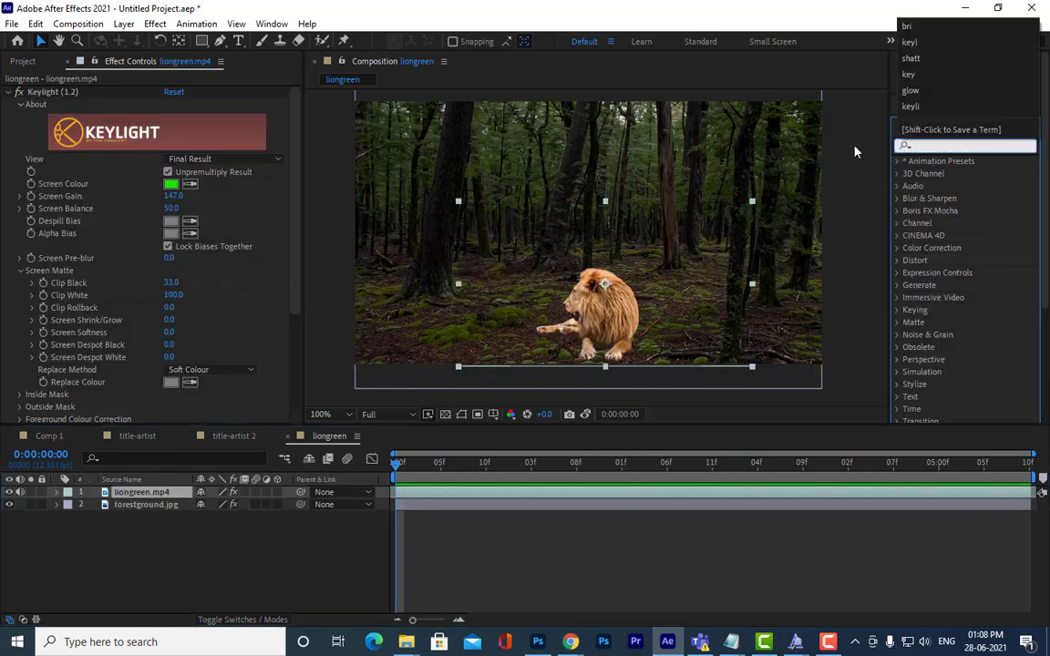
type("hatter")
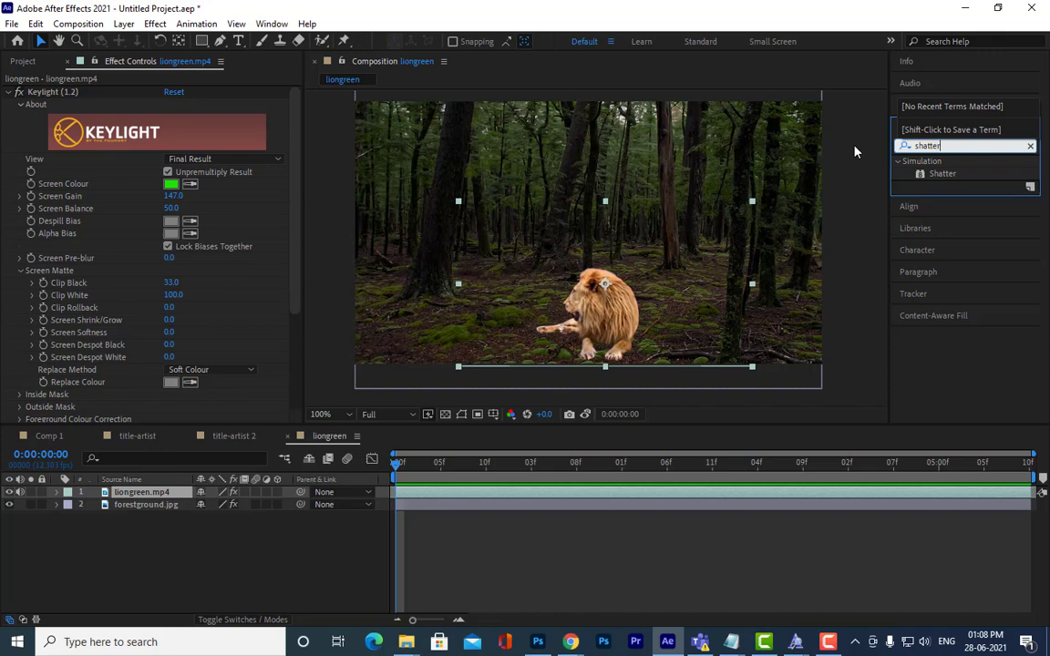
left_click(946, 174)
left_click_drag(952, 176, 158, 495)
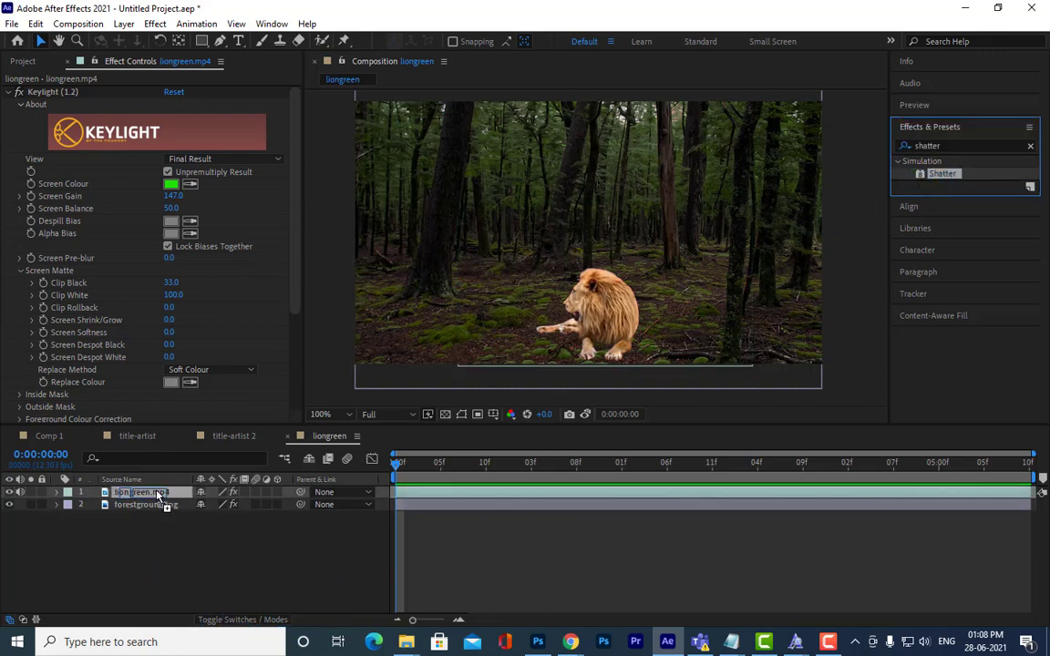
Step: Preview the composition with Shatter on the lion and return the playhead to the start
left_click(488, 517)
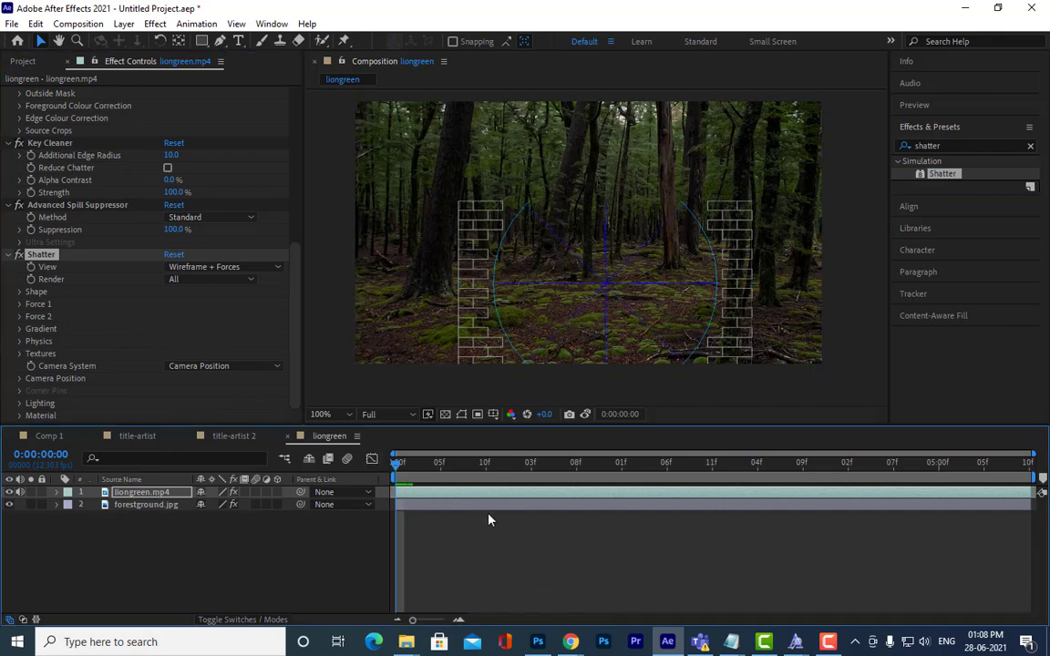
key("space")
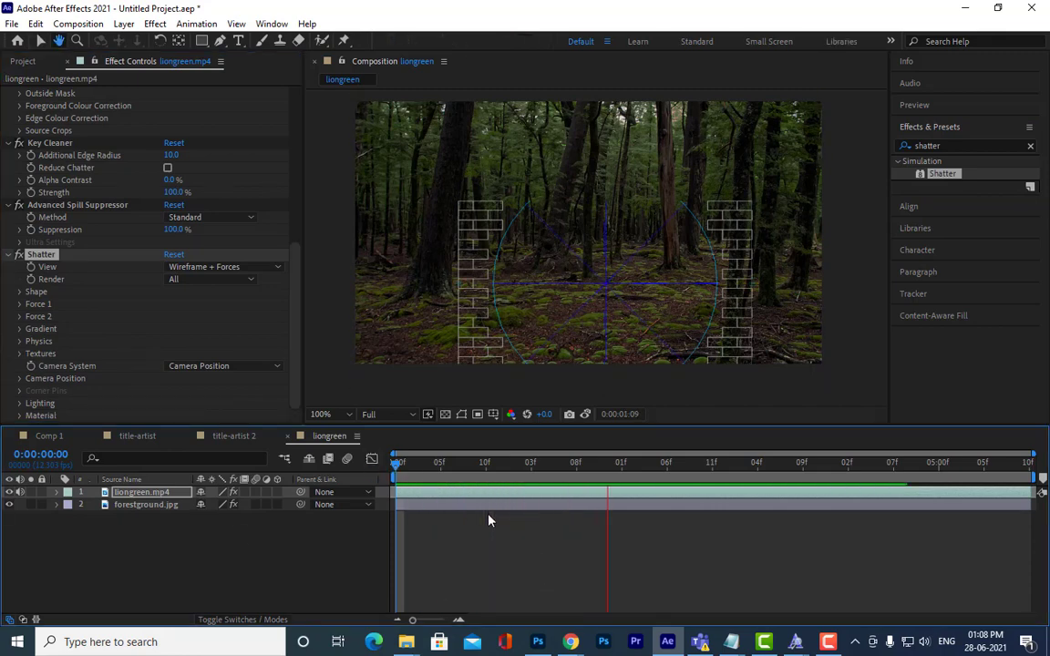
key("space")
left_click_drag(412, 474, 378, 475)
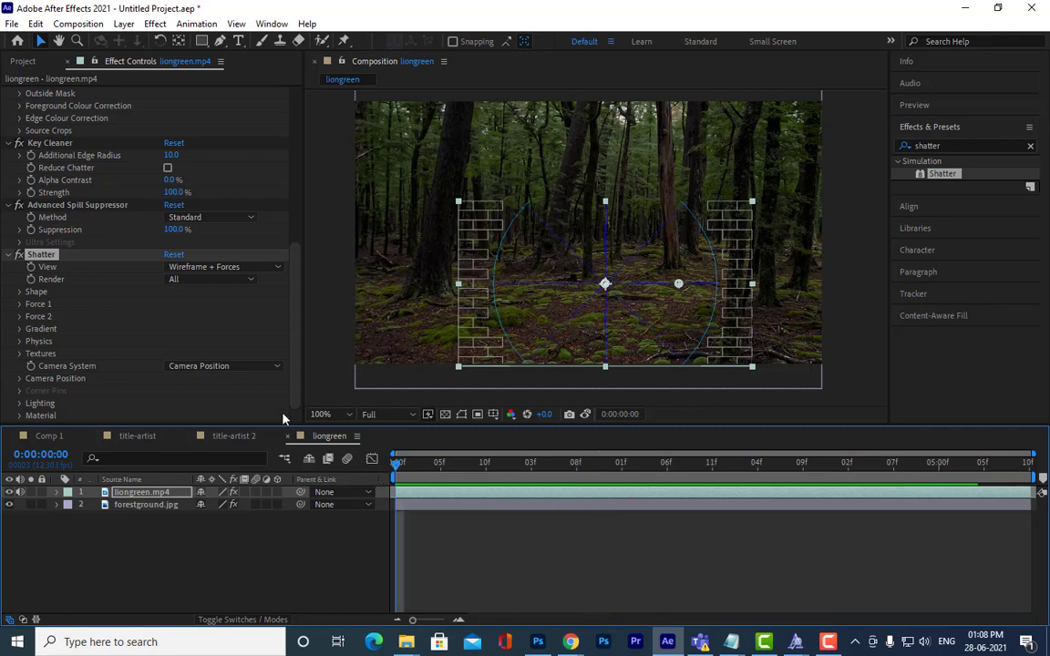
Step: Collapse the Keylight settings and move Shatter directly below Keylight in the lion layer's effect order
scroll(84, 228, "up", 3)
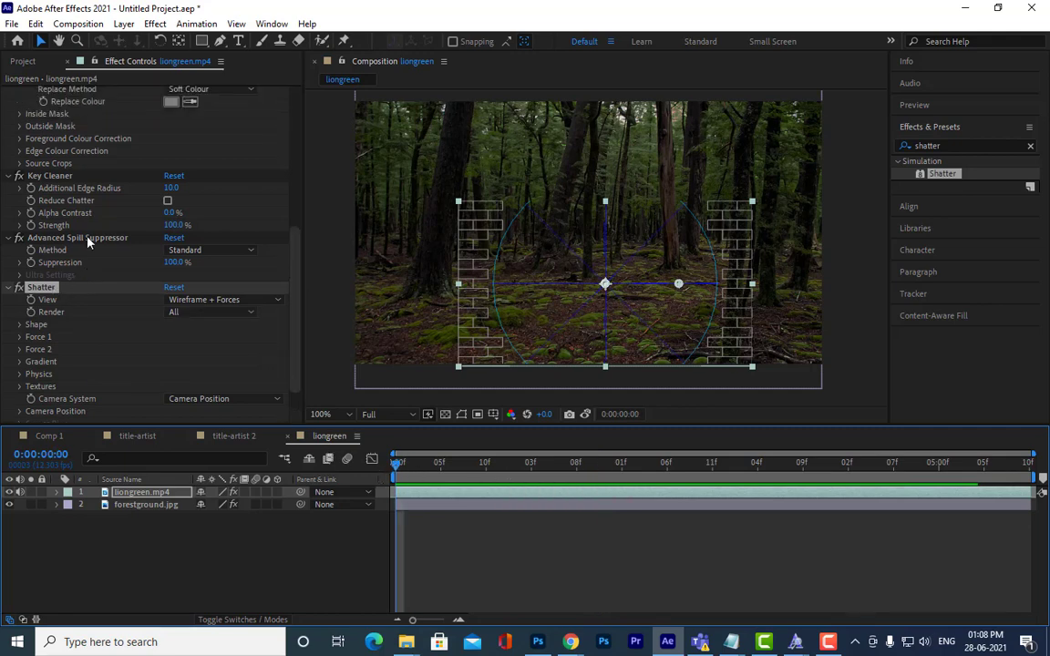
scroll(89, 245, "up", 11)
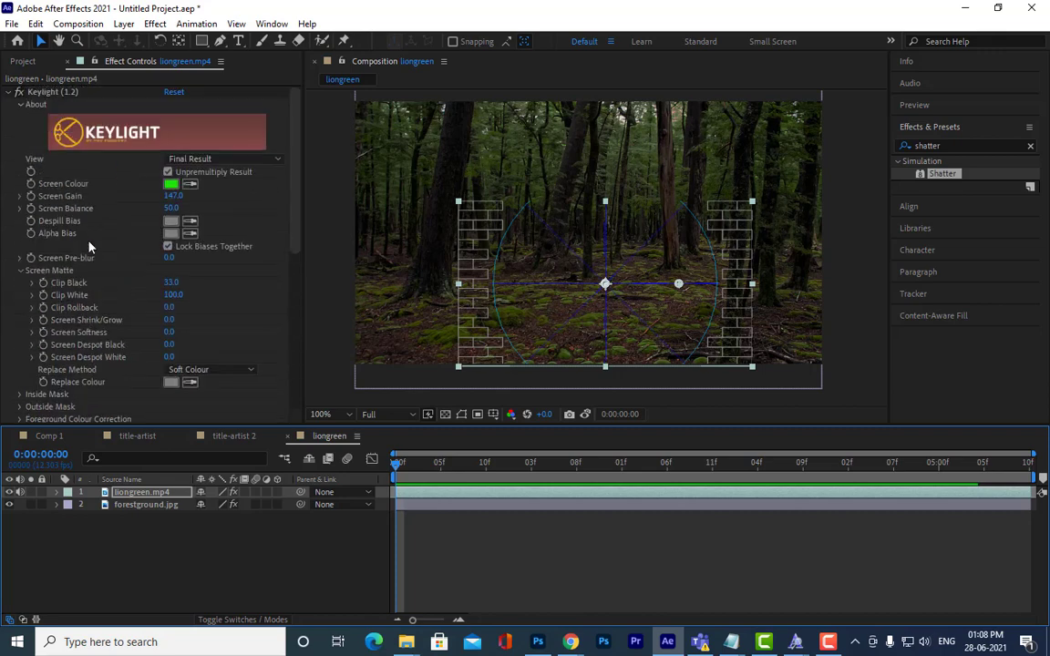
left_click(11, 93)
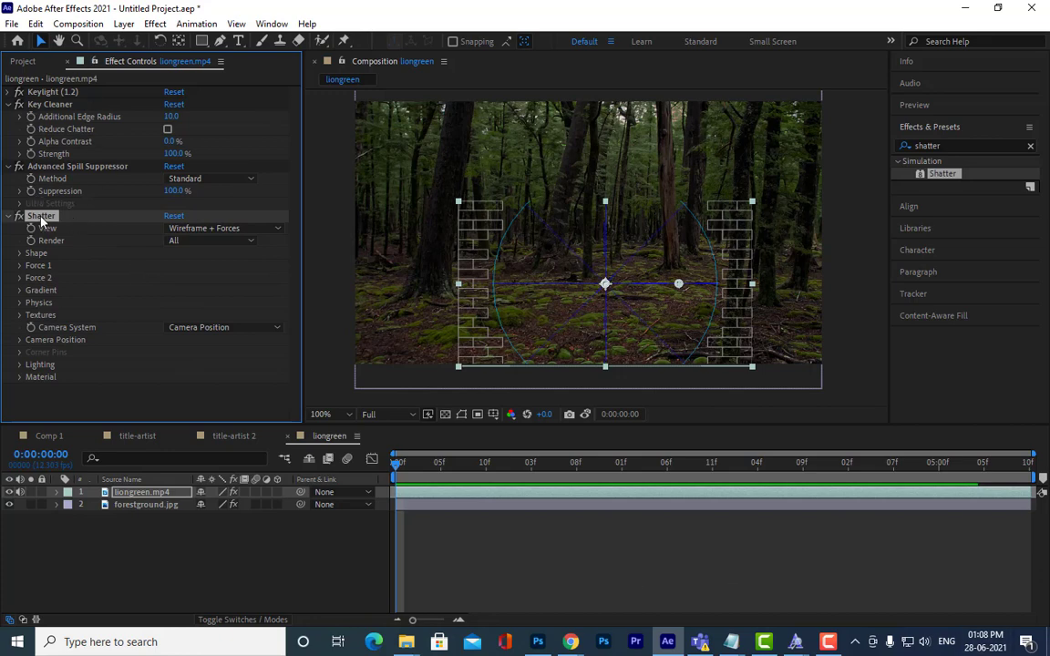
left_click_drag(42, 219, 47, 102)
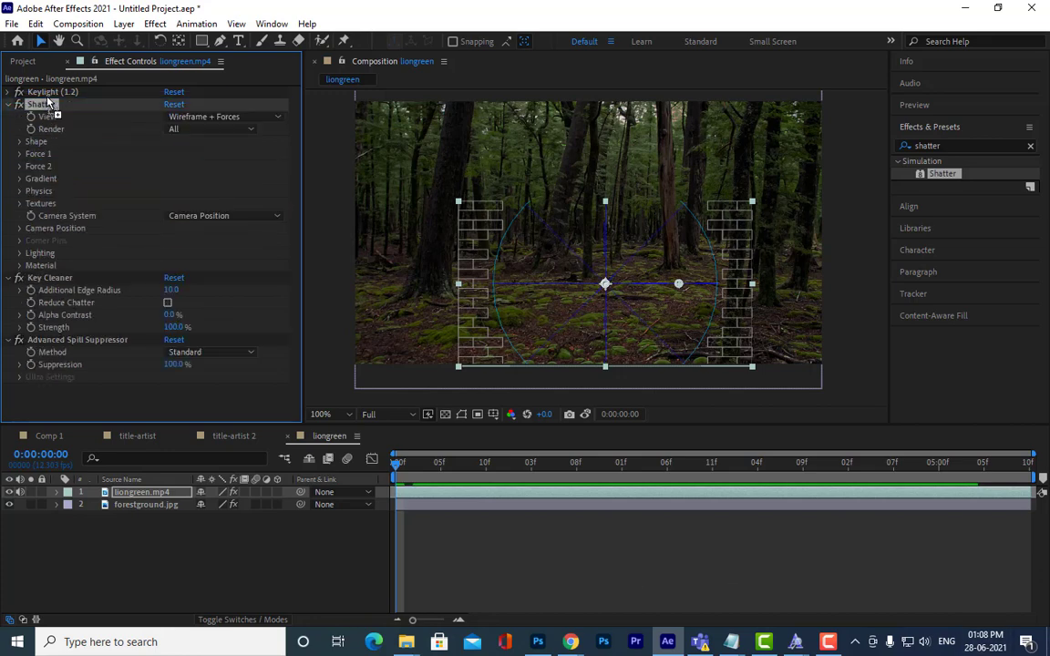
left_click(381, 326)
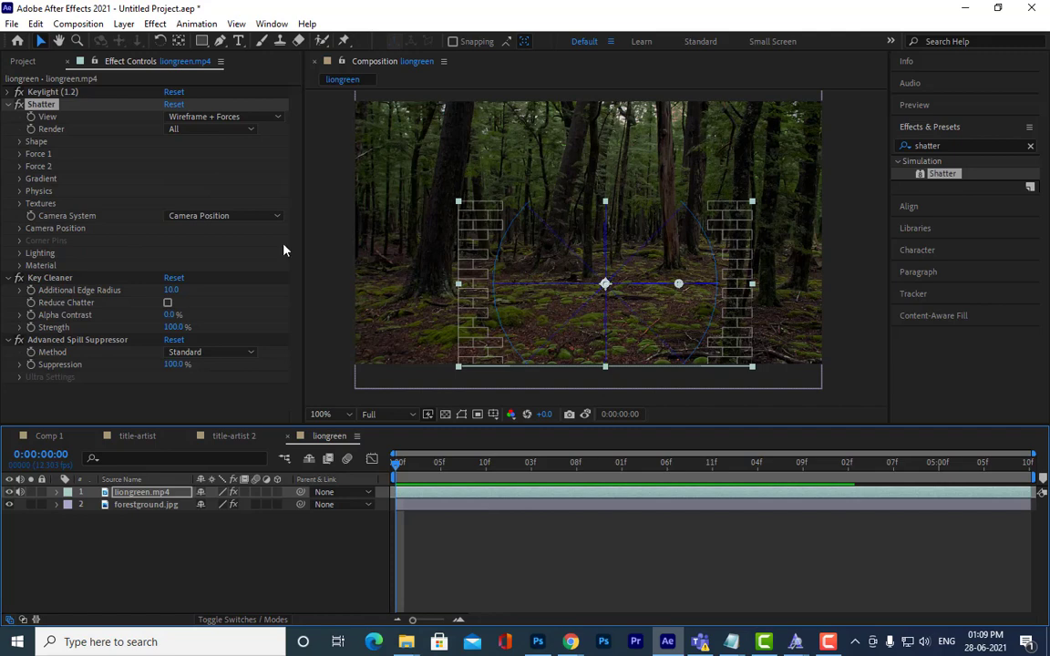
Step: Set the Shatter view to Rendered and its shape pattern to Glass
left_click(212, 116)
left_click(229, 133)
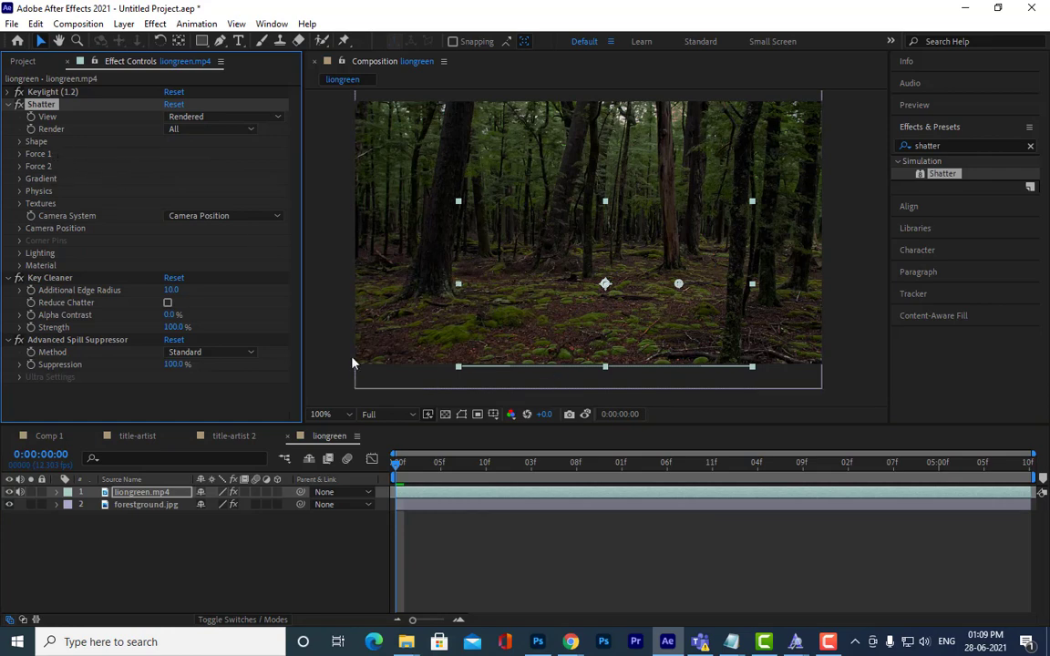
left_click(19, 142)
left_click(218, 153)
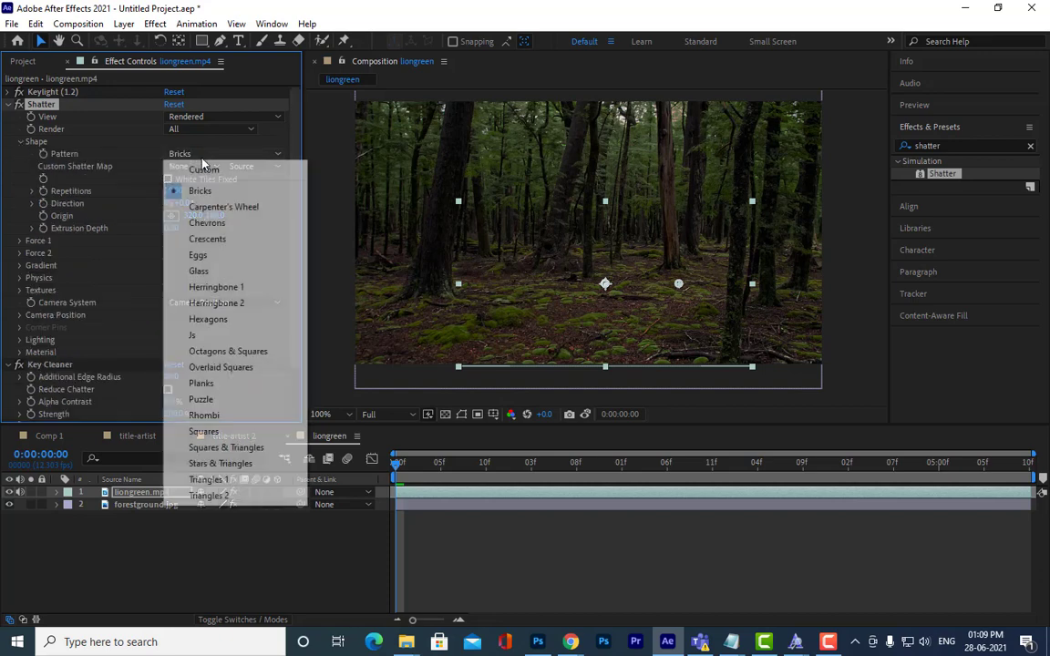
left_click(218, 272)
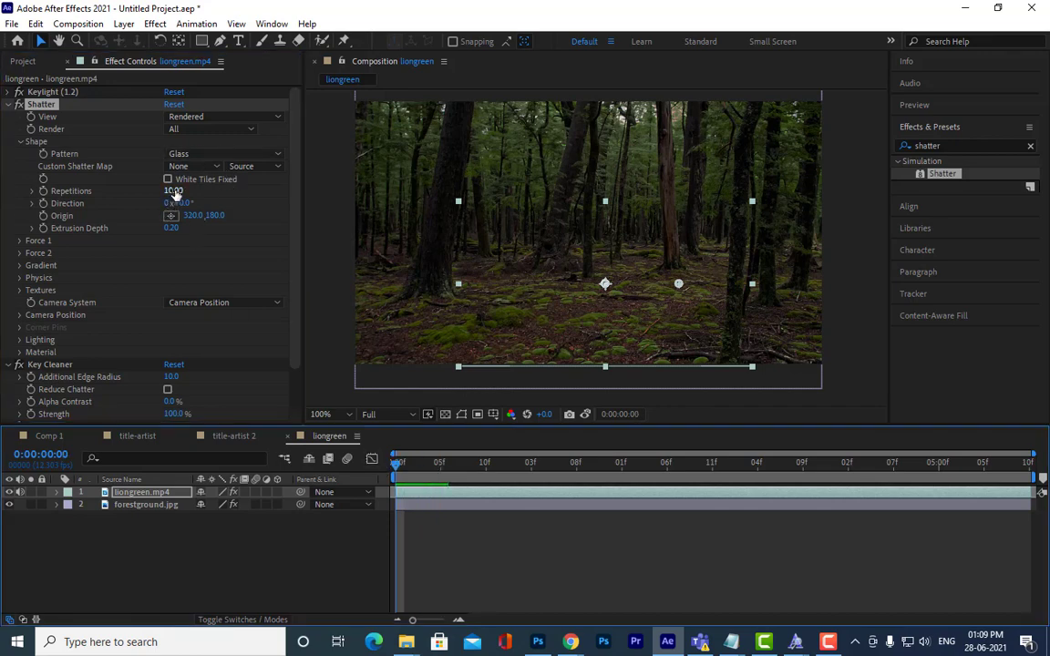
Step: Reduce Shatter's Force 1 radius to 0.08 using the Wireframe + Forces view and preview the glass pattern
left_click(21, 241)
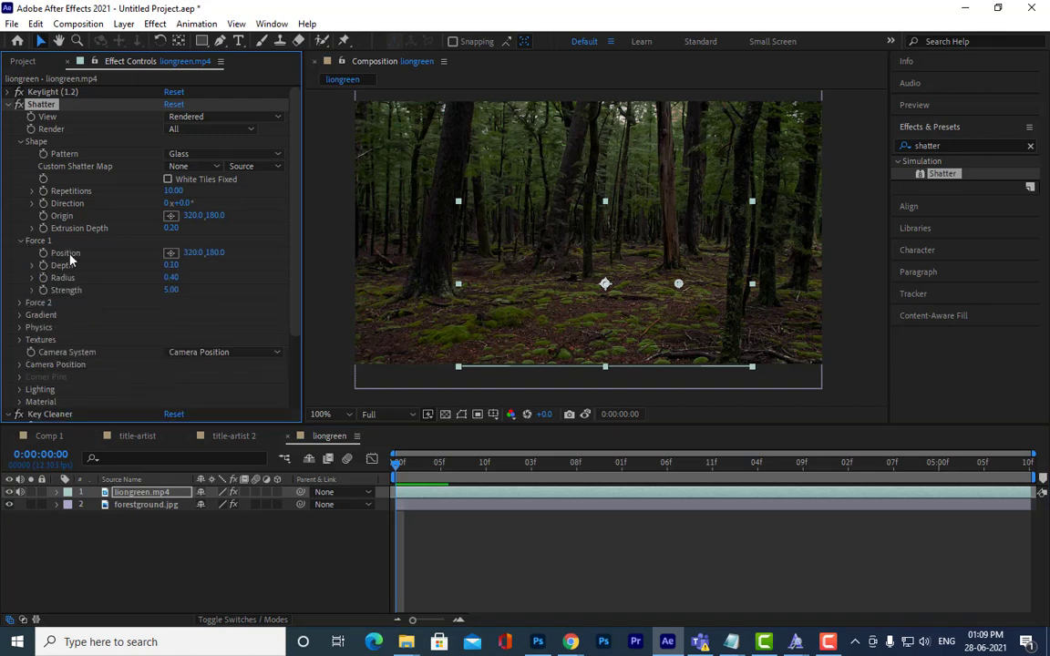
left_click_drag(170, 277, 166, 273)
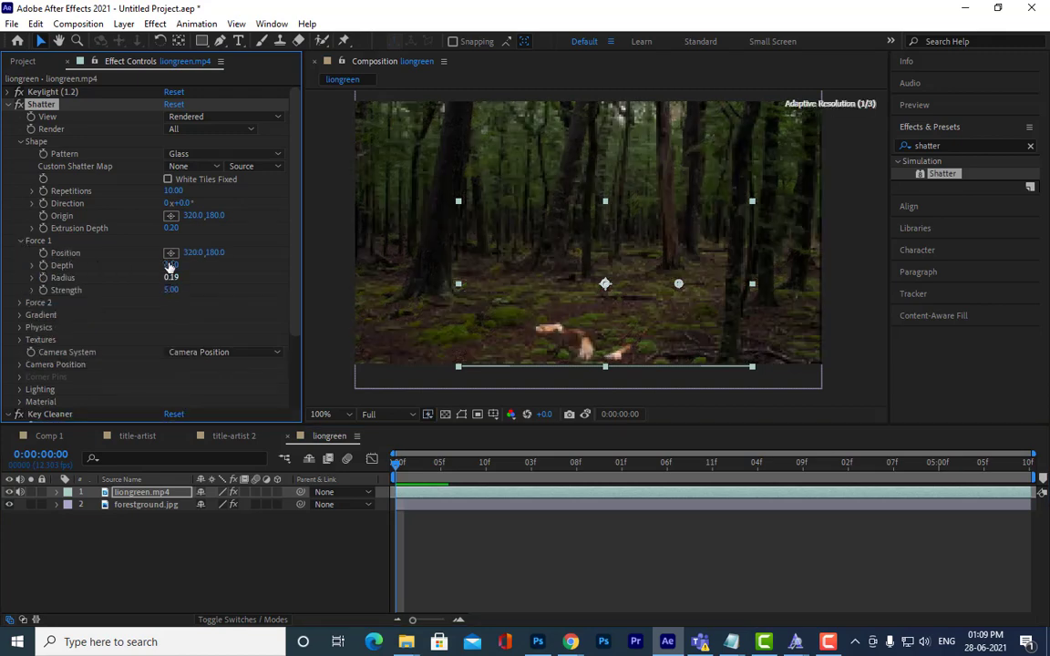
left_click(209, 119)
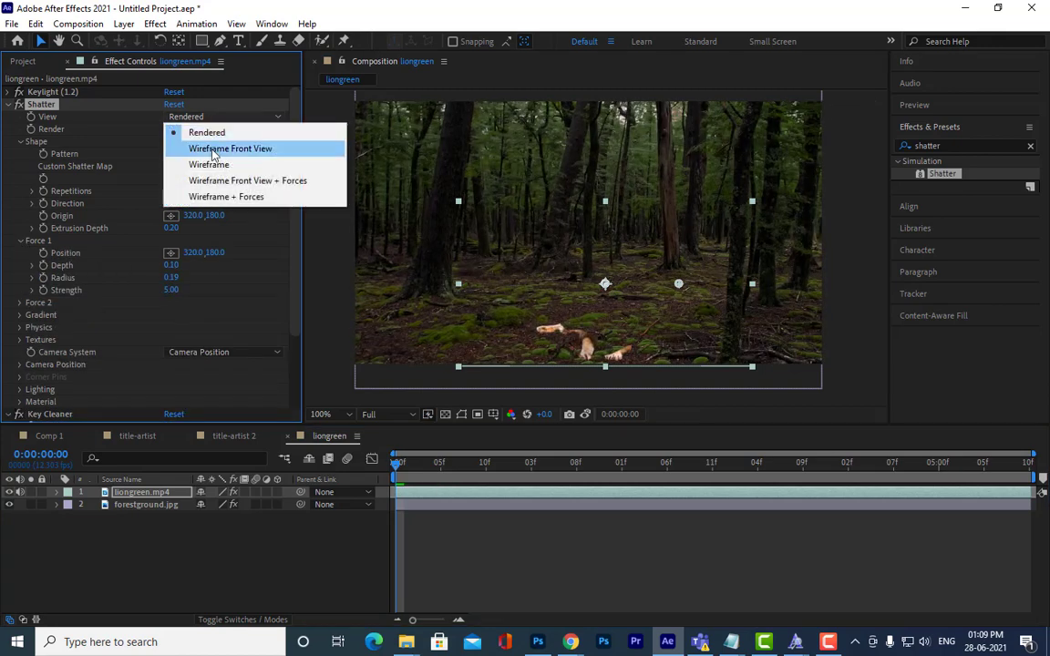
left_click(225, 197)
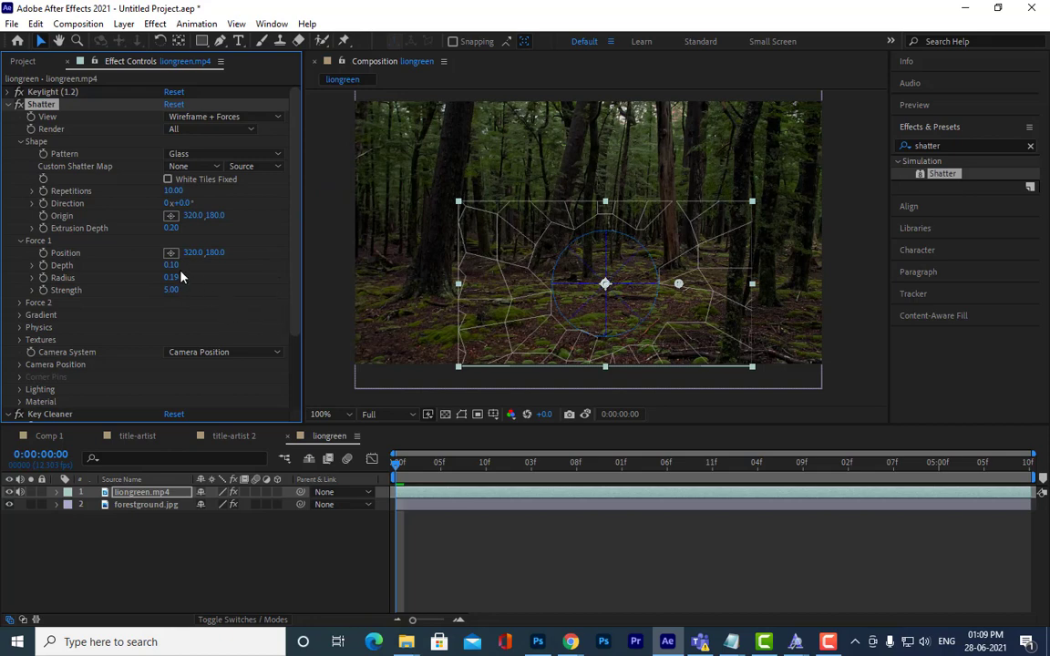
left_click_drag(170, 277, 161, 283)
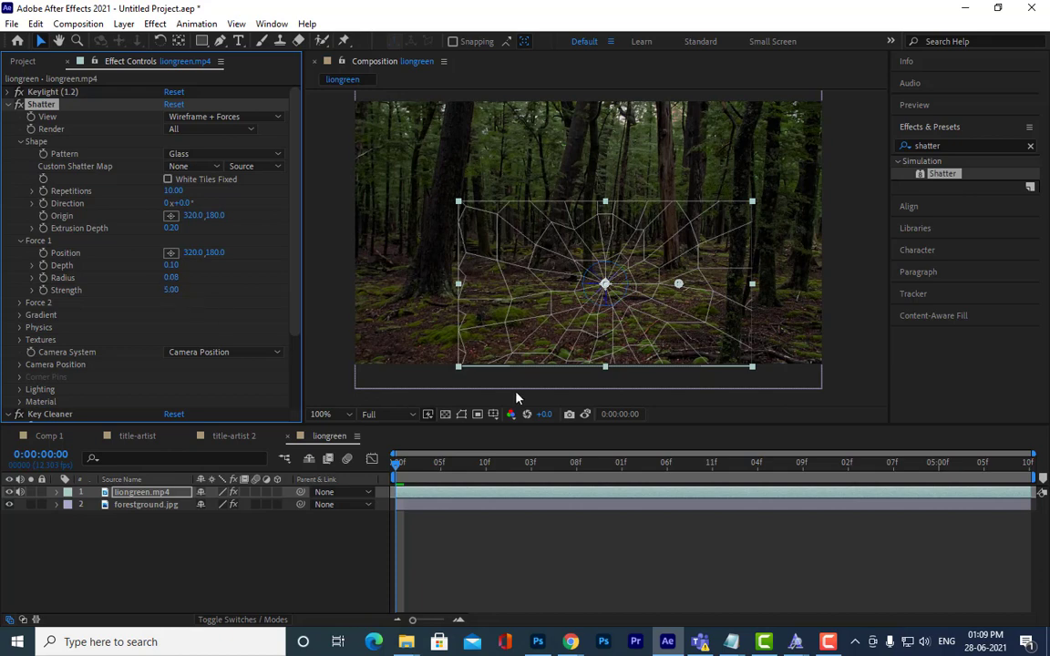
key("space")
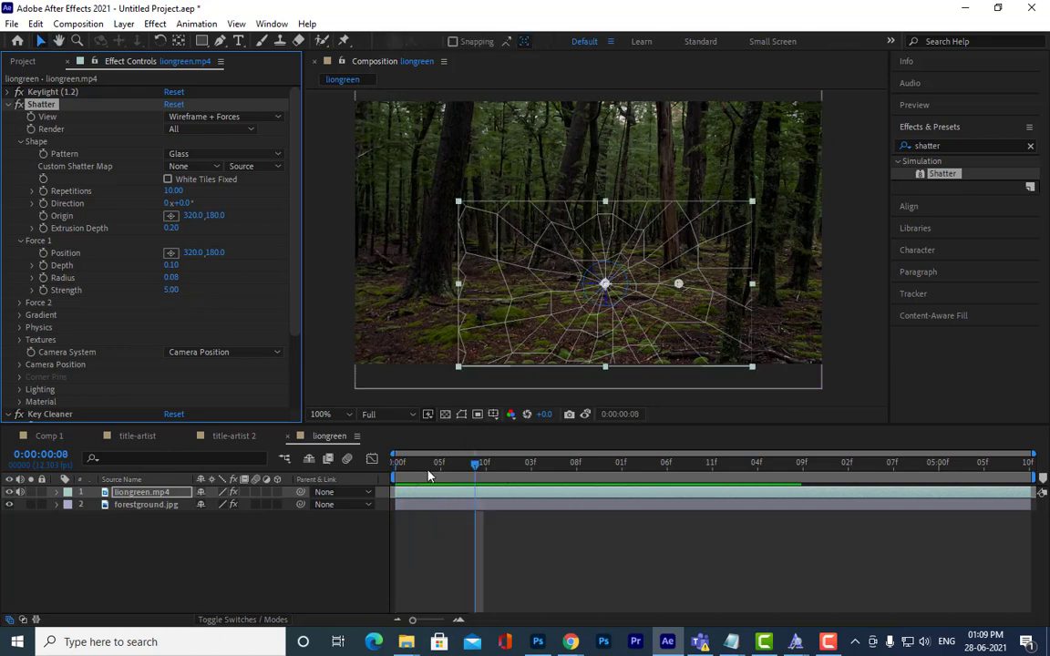
key("space")
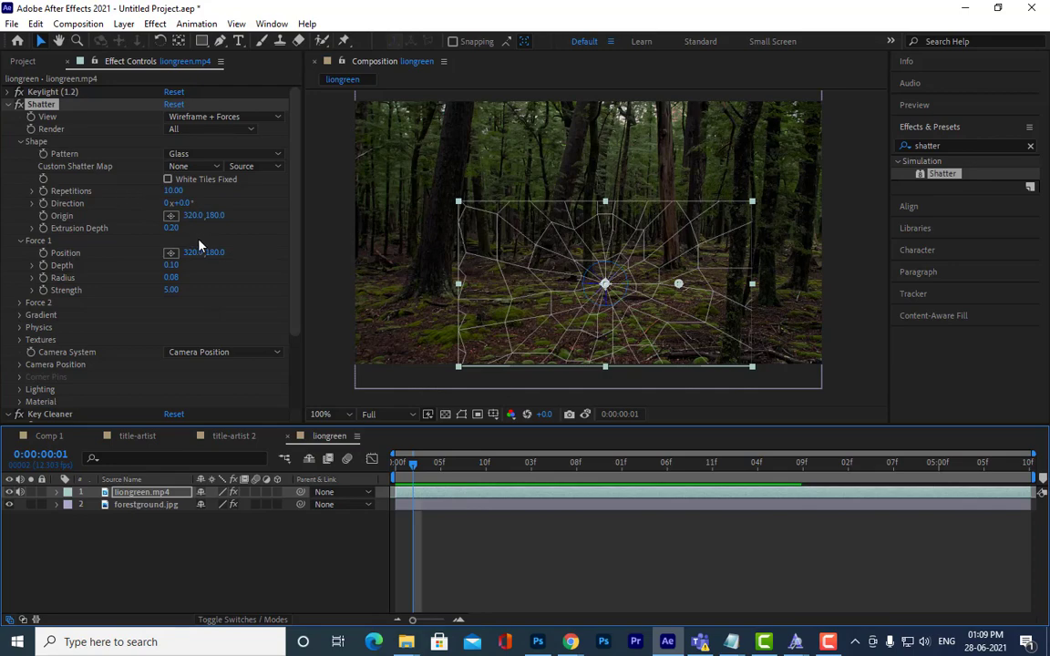
Step: Raise the Shatter repetitions to 58.40 and switch the effect's view back to Rendered
left_click_drag(173, 190, 579, 246)
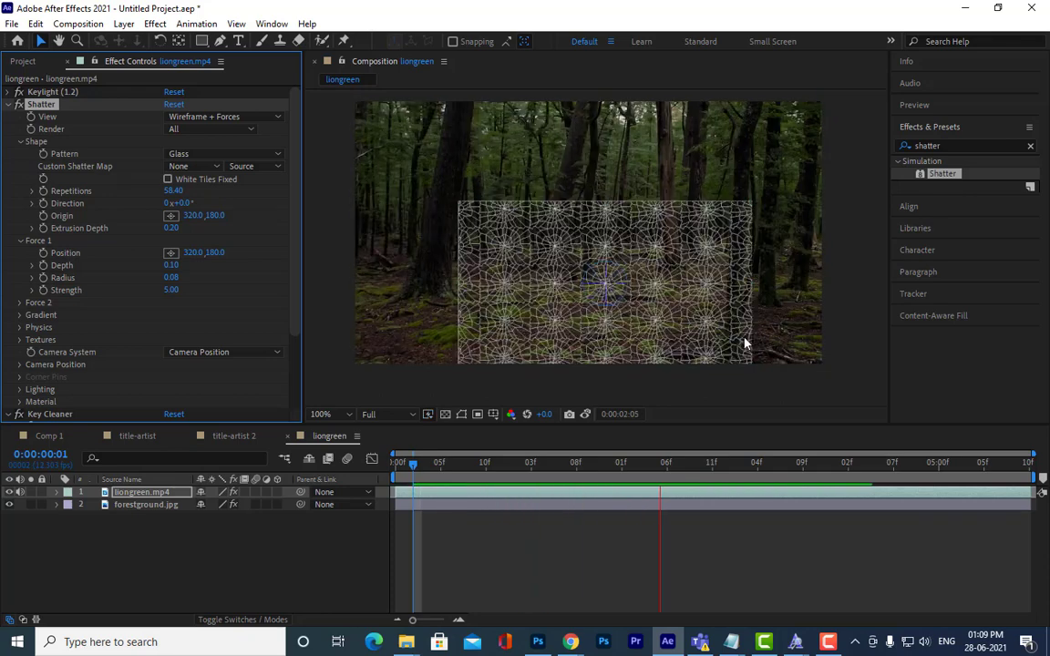
key("space")
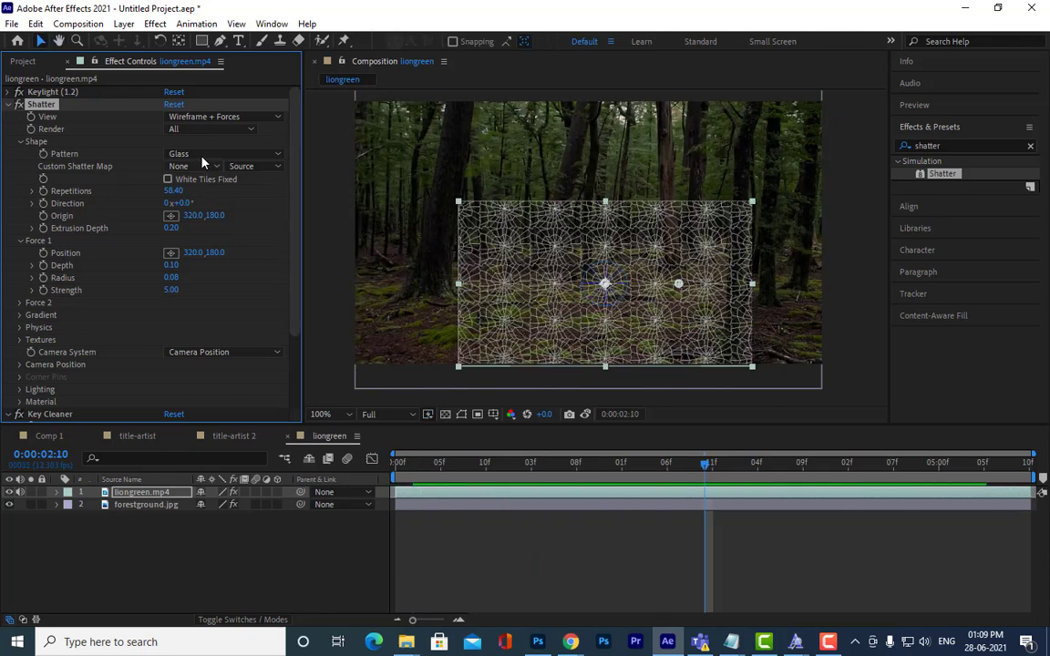
left_click(216, 117)
left_click(216, 133)
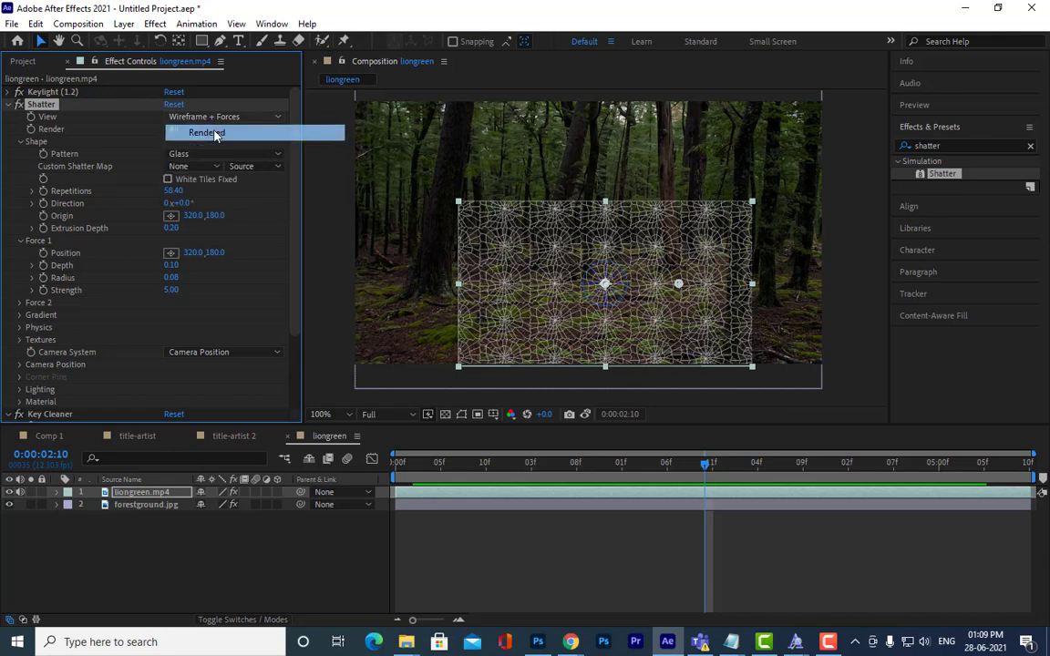
Step: Preview the rendered shatter on the lion, including playback from the start of the composition
key("space")
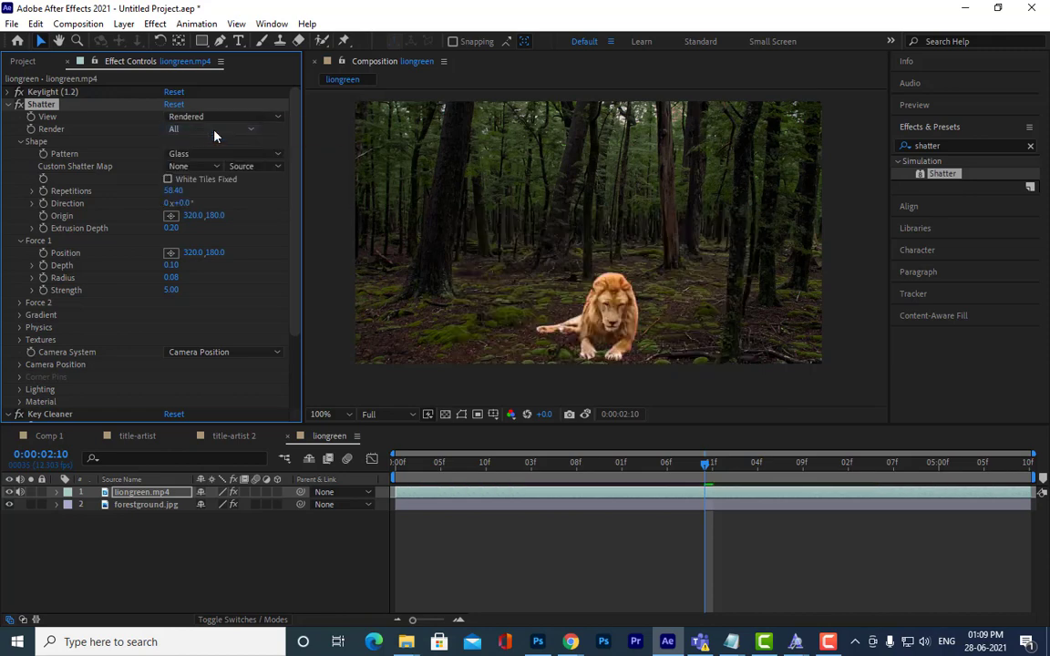
key("space")
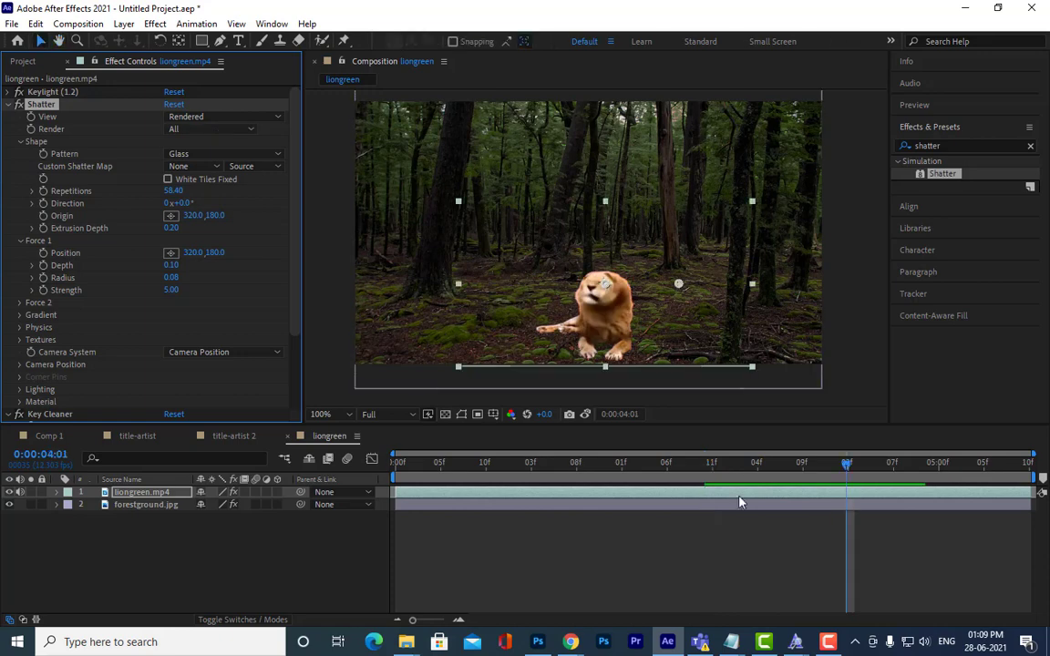
key("Home")
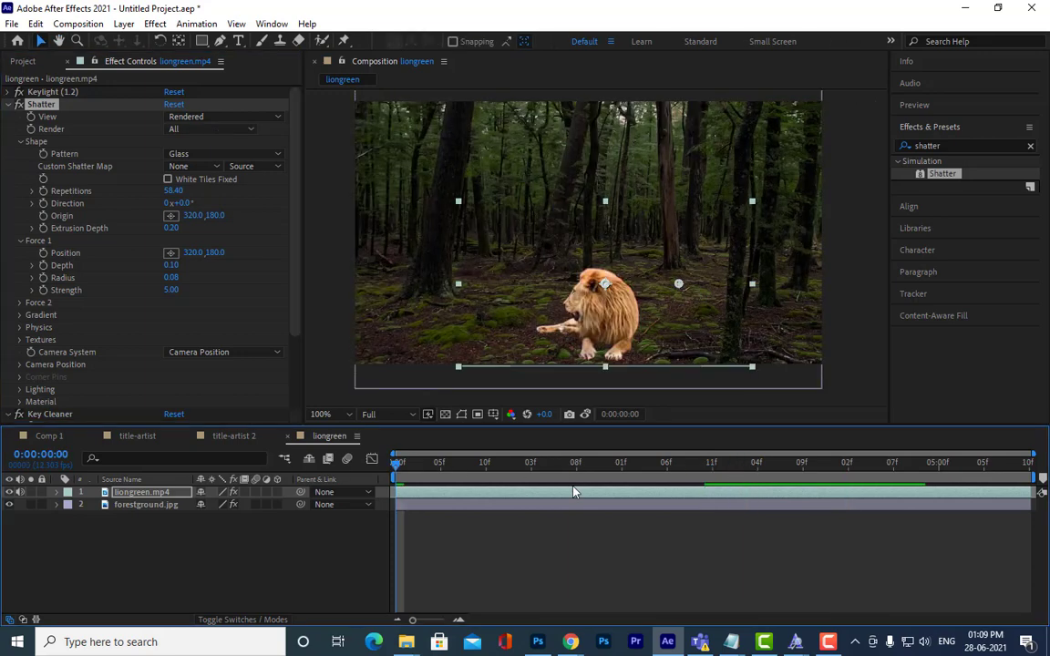
key("space")
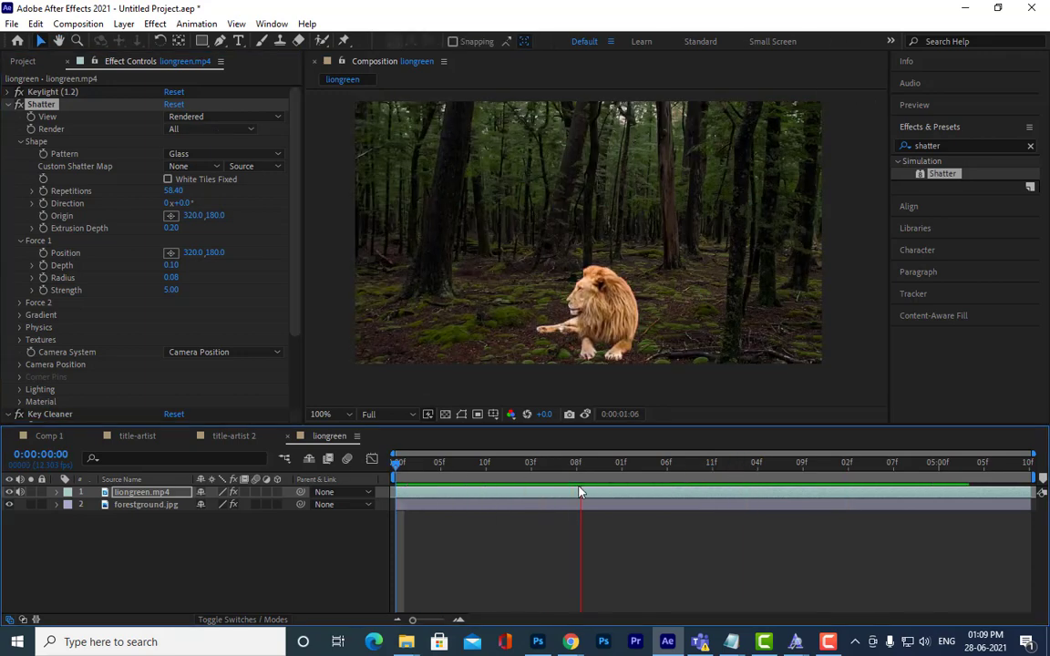
key("space")
Step: At 0:00:01:00, place Shatter's Force 1 position on the lion's head at 307.3, 207.0
left_click_drag(443, 474, 510, 469)
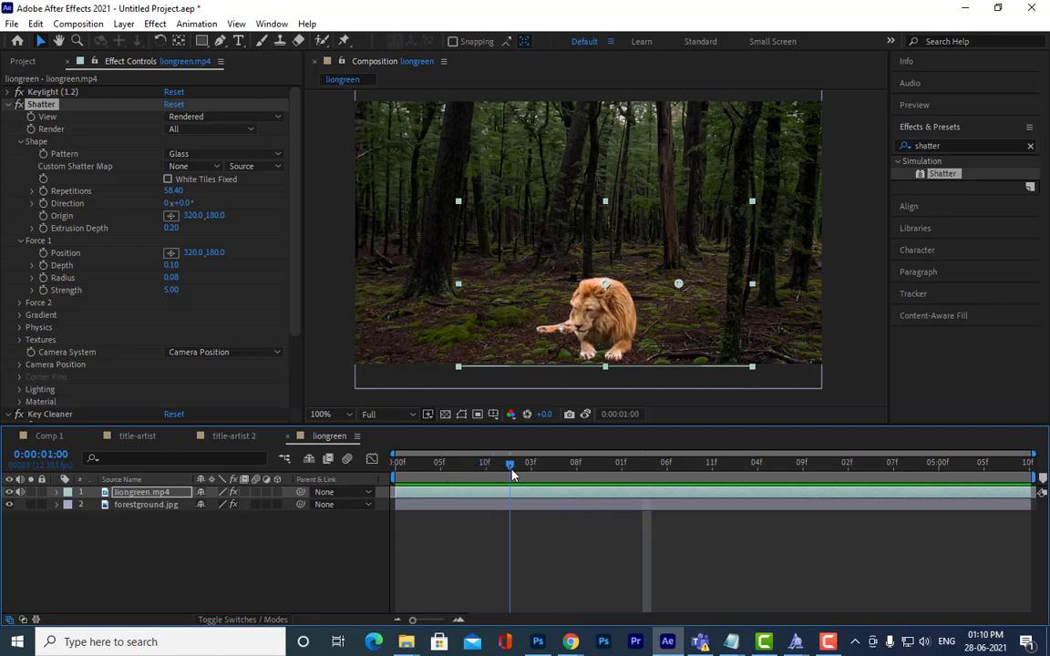
left_click(171, 253)
left_click(600, 296)
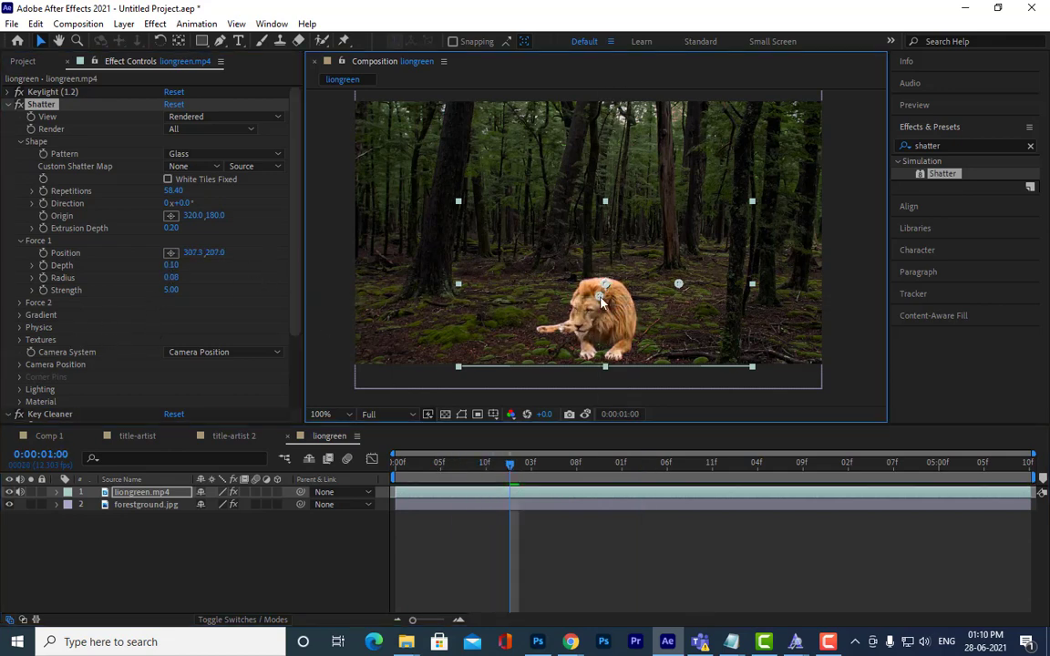
Step: Preview the shatter with the moved force point and park the playhead at 0:00:01:06
key("space")
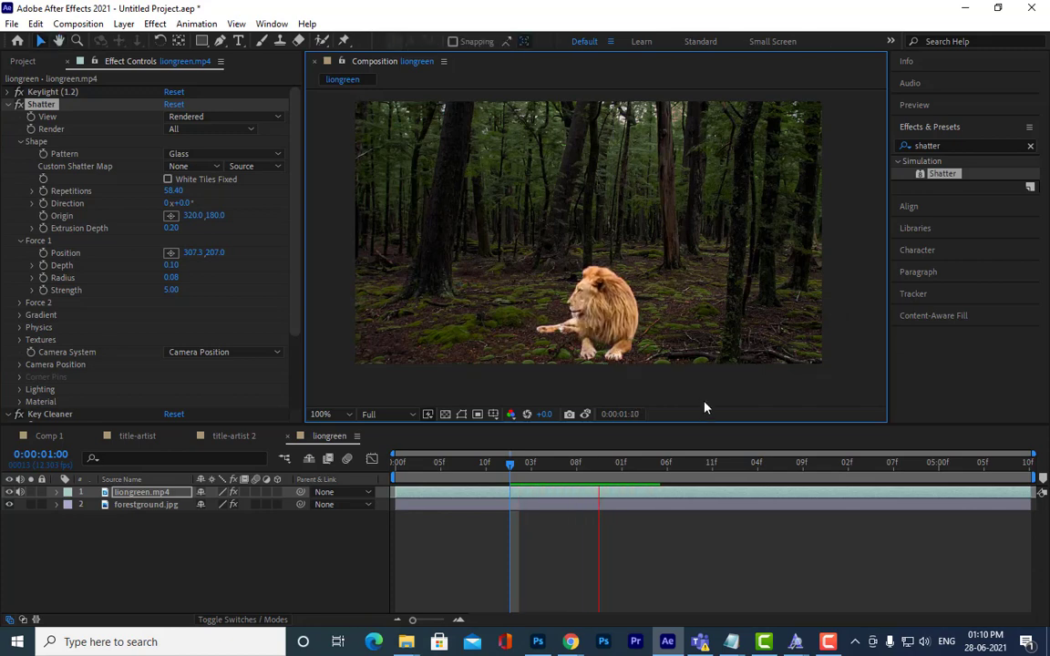
left_click(521, 464)
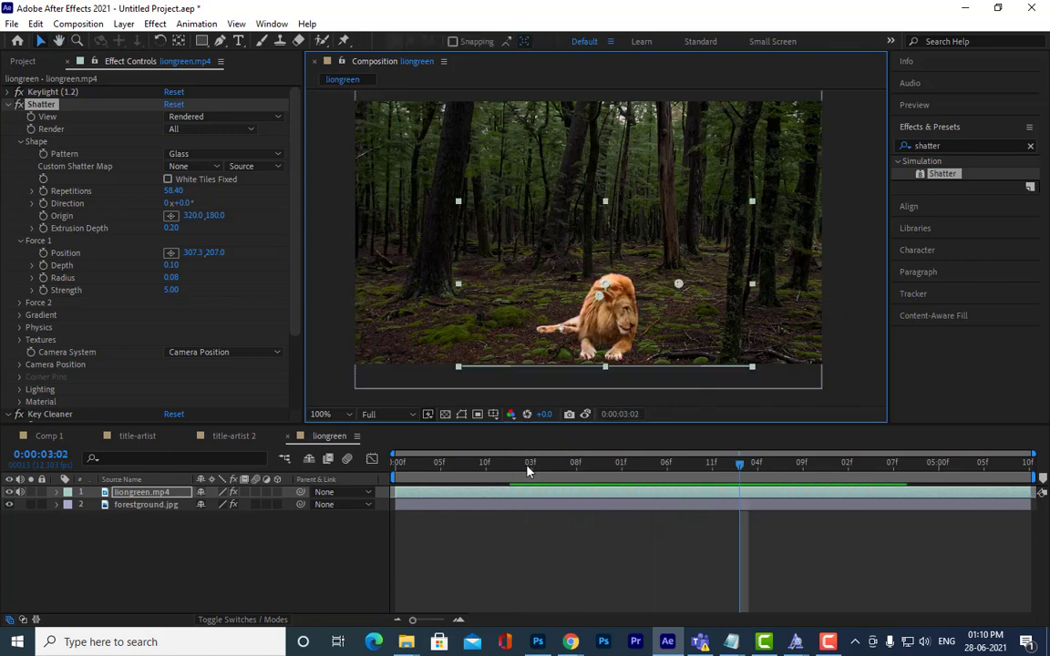
left_click_drag(529, 468, 563, 471)
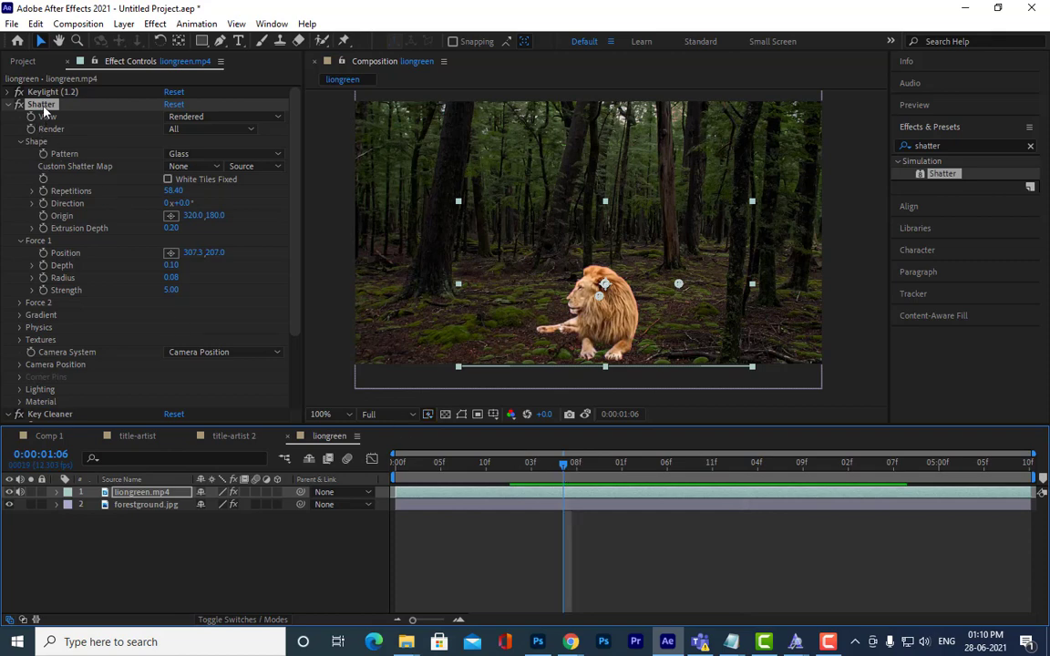
Step: Move Shatter below Advanced Spill Suppressor in the lion clip's effect order and preview the result
left_click_drag(44, 111, 68, 421)
key("space")
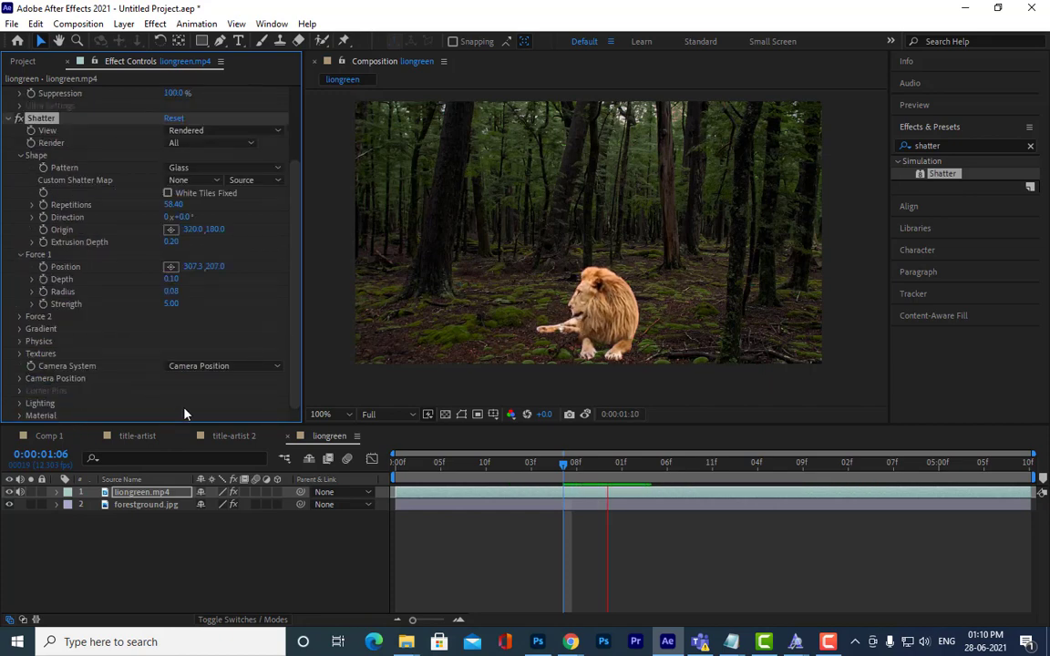
key("space")
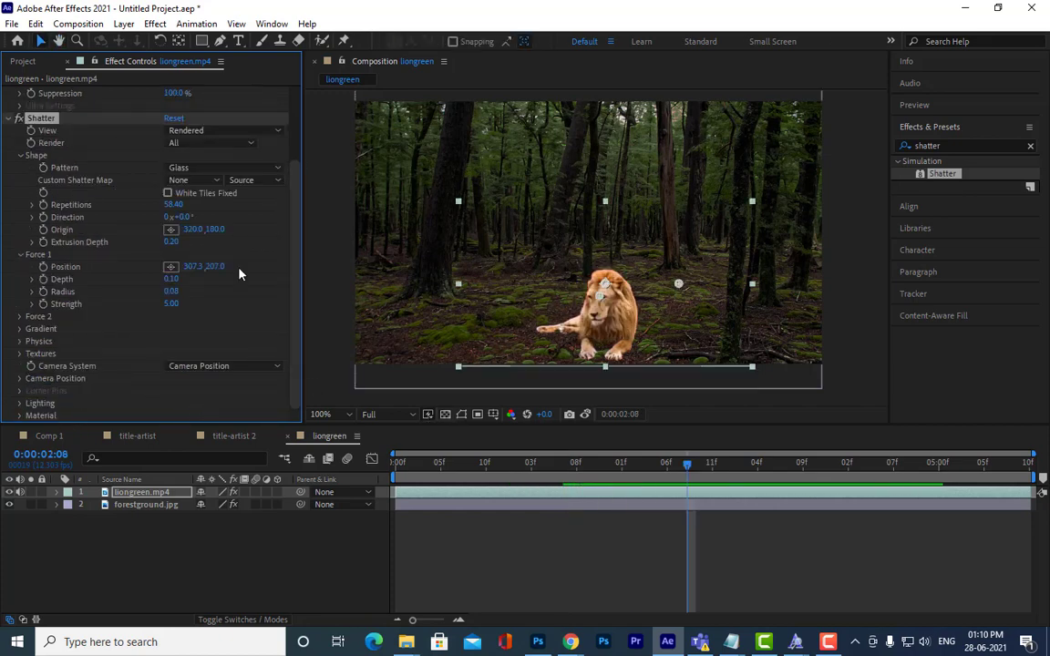
scroll(214, 239, "up", 3)
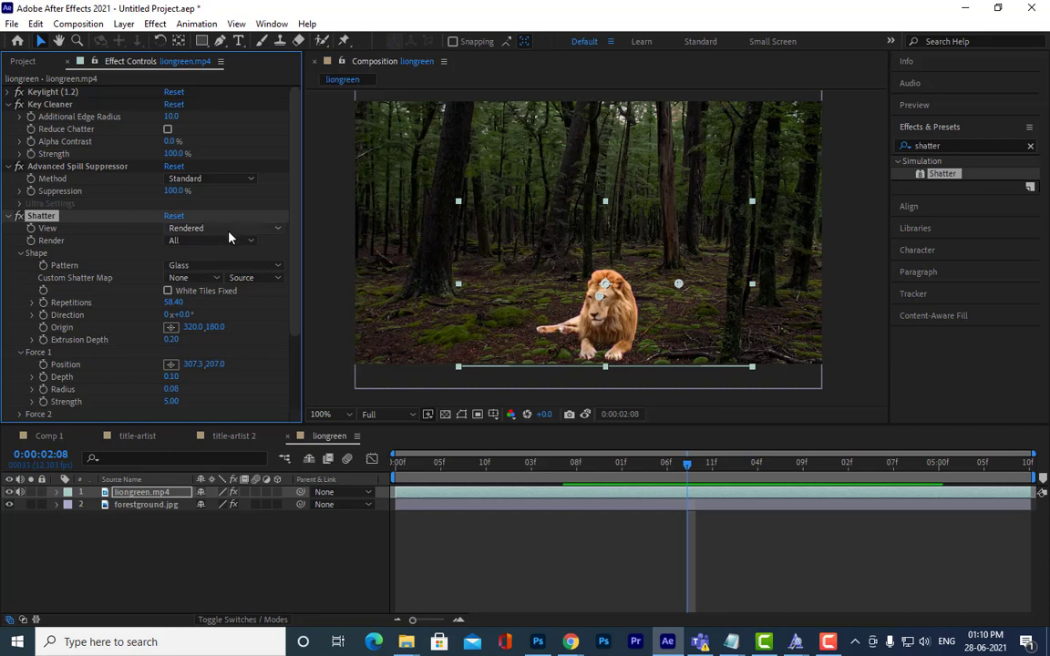
Step: Switch Shatter's view to Wireframe + Forces and preview the wireframe from different points in the timeline
left_click(226, 228)
left_click(226, 308)
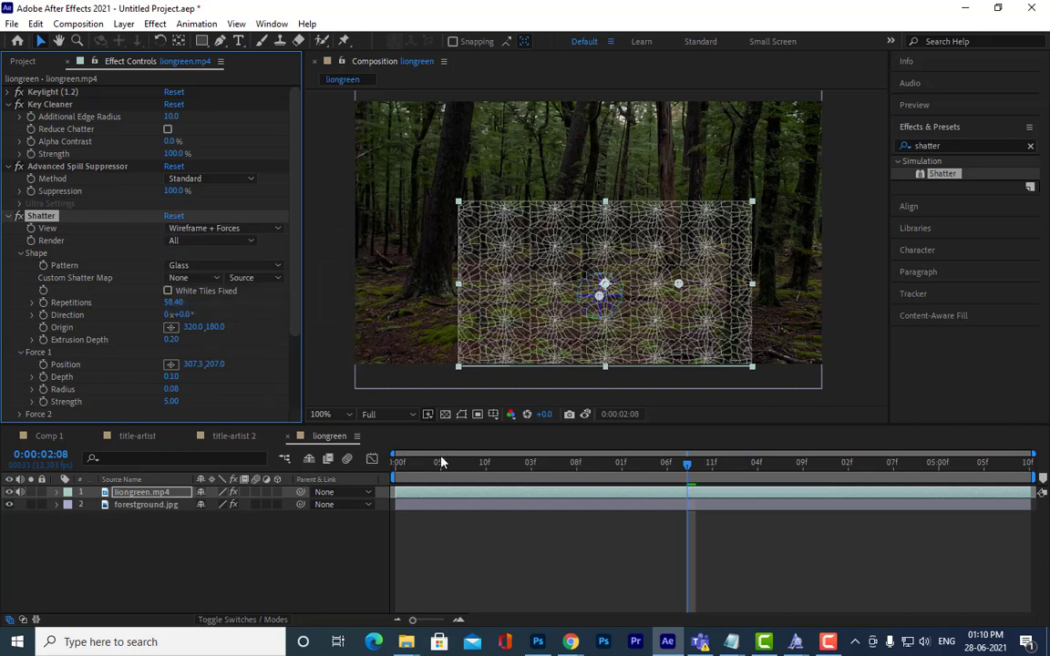
key("space")
key("space")
left_click(562, 467)
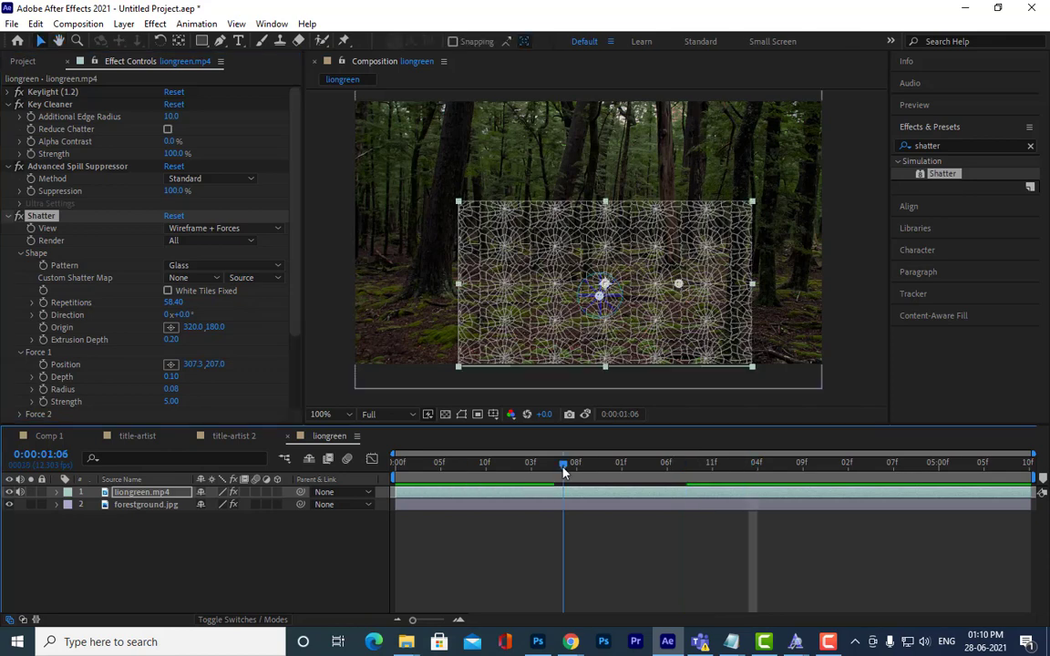
key("space")
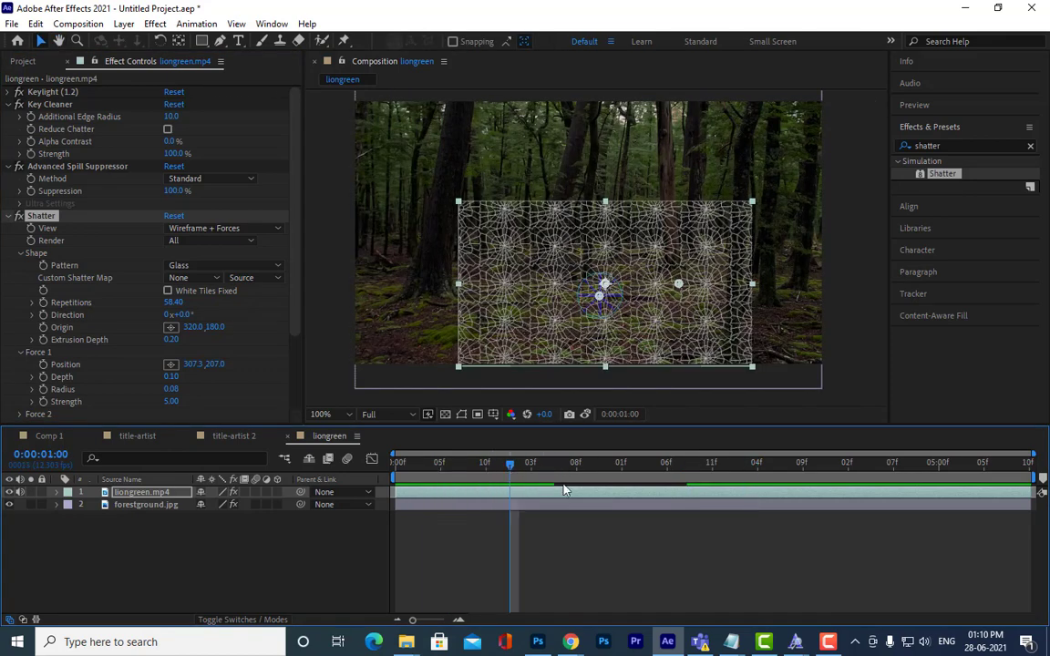
key("space")
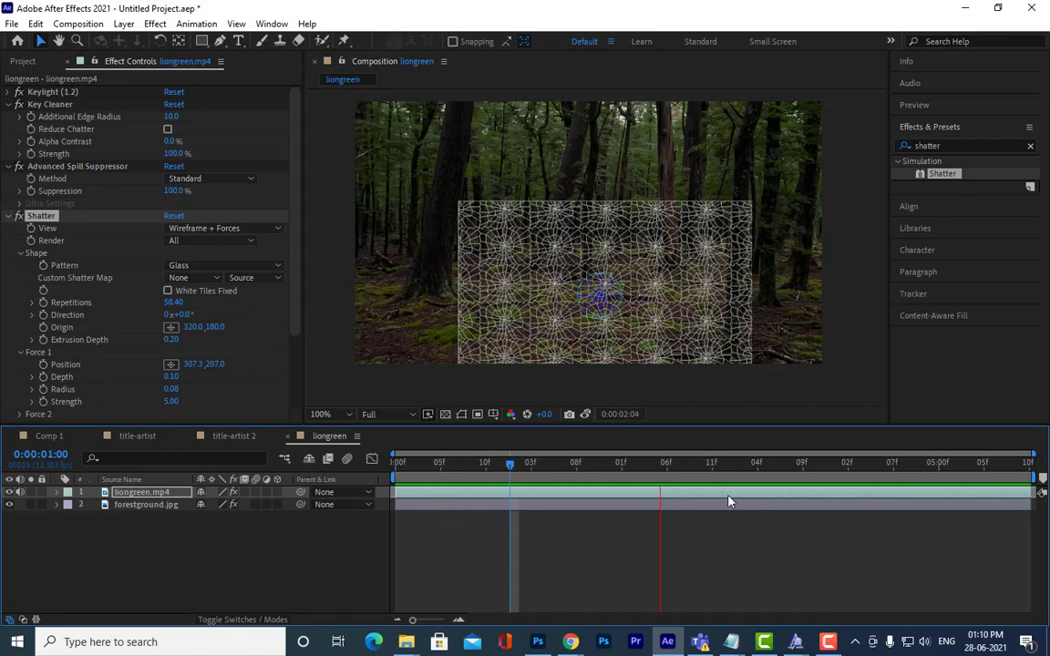
key("space")
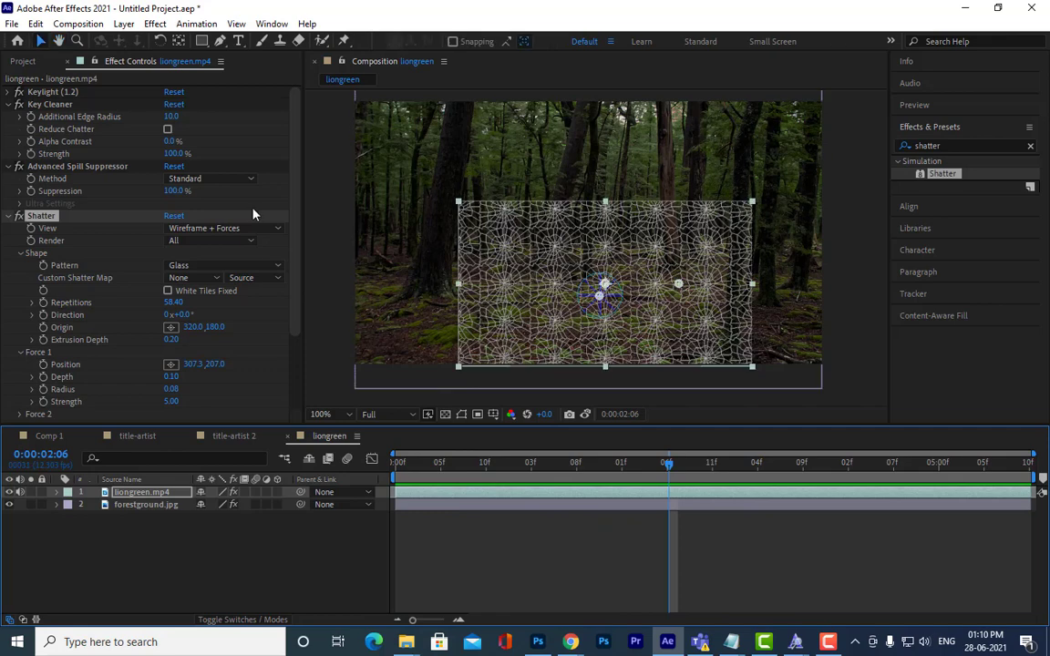
Step: Set Shatter's Render option to Pieces
left_click(277, 278)
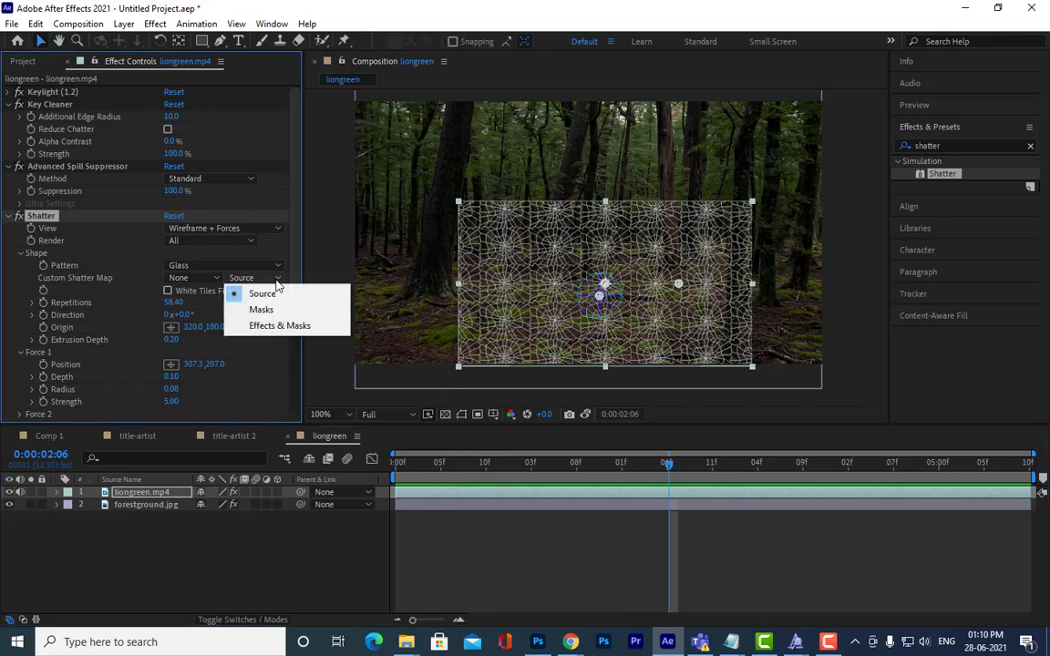
left_click(247, 242)
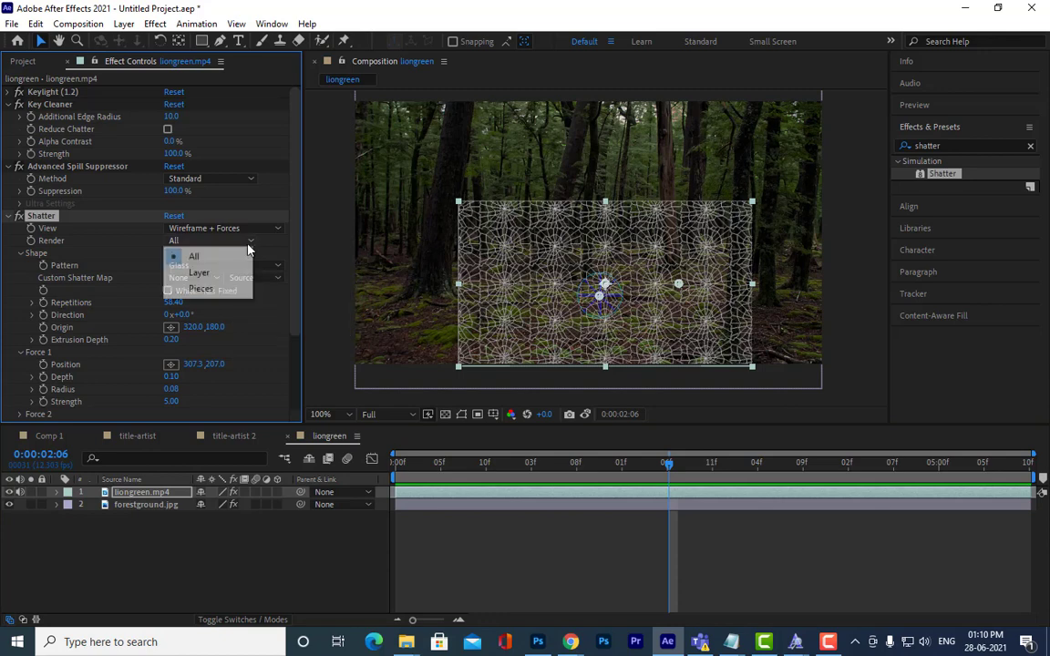
left_click(200, 288)
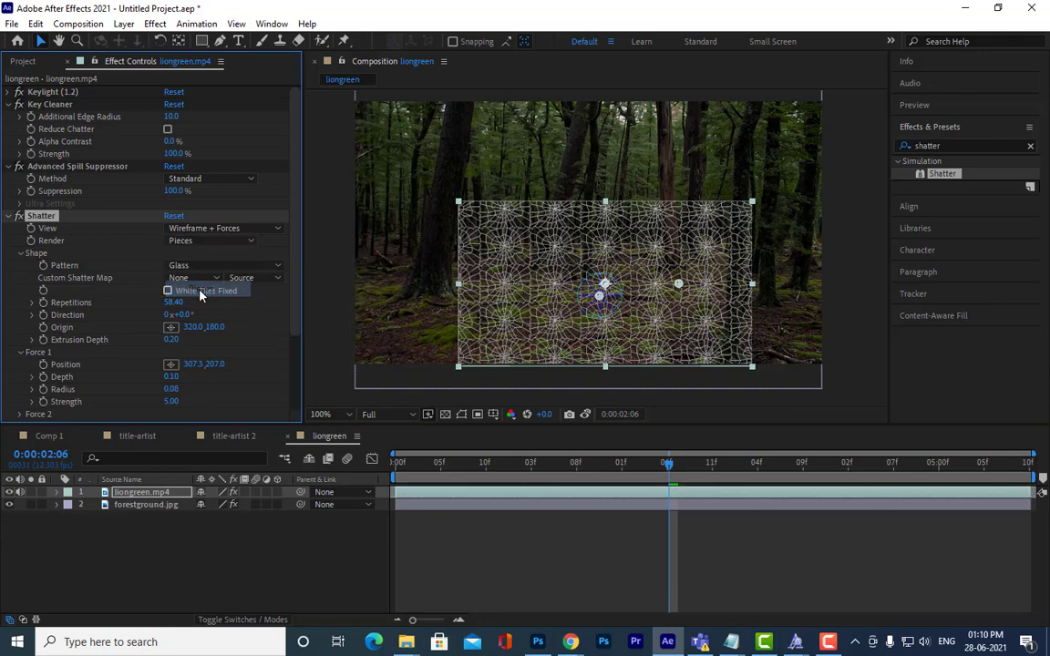
left_click(239, 229)
left_click(270, 150)
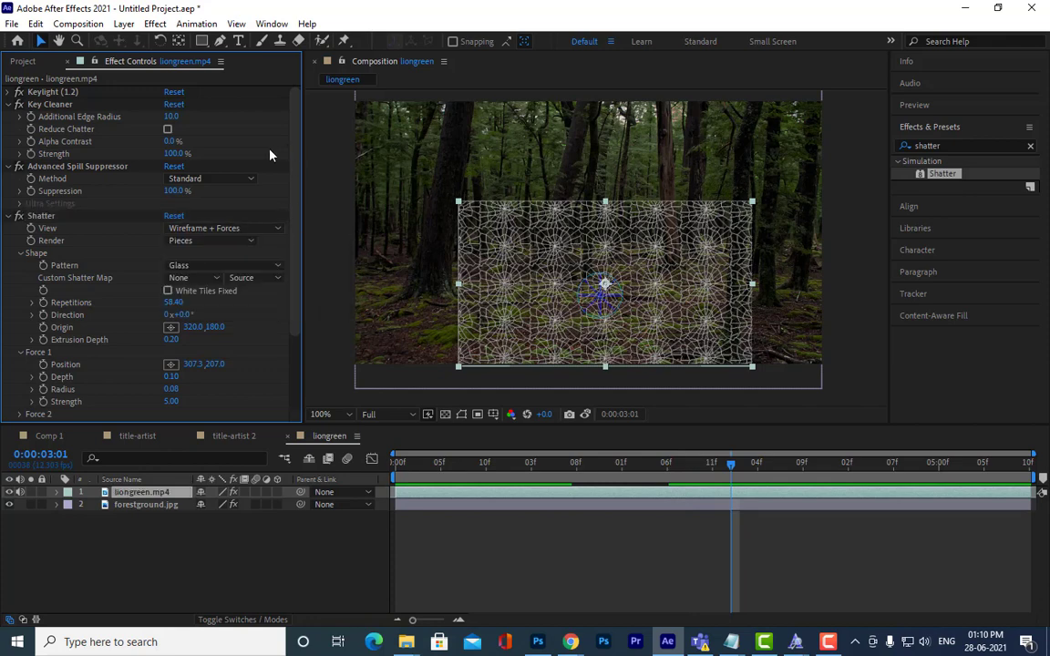
Step: Choose liongreen.mp4 as Shatter's custom shatter map
left_click_drag(291, 261, 291, 330)
left_click(194, 197)
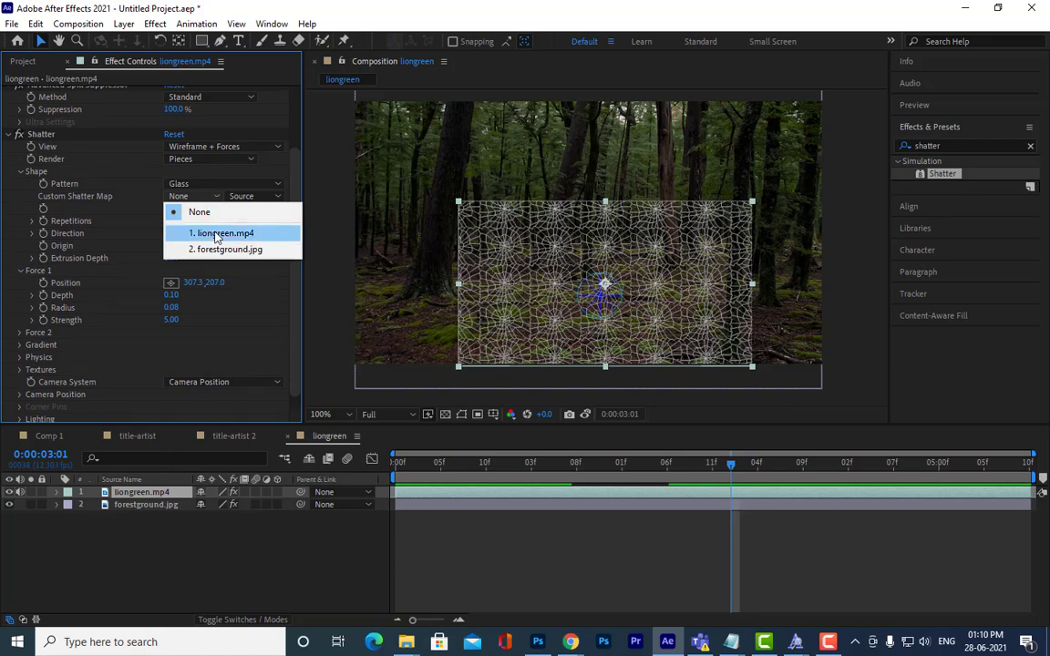
left_click(217, 235)
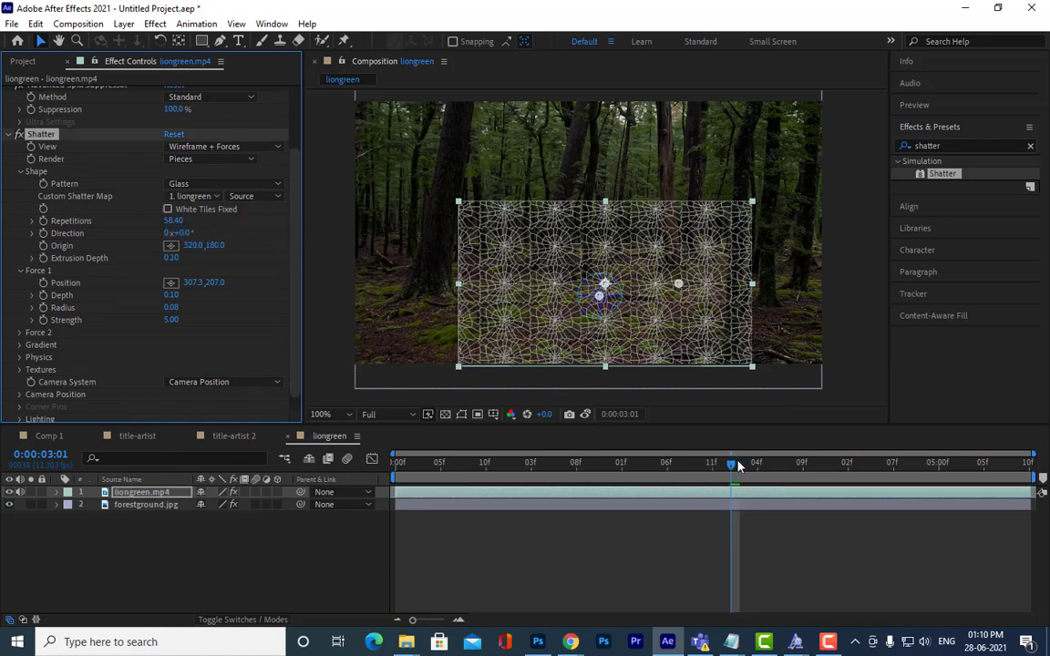
Step: Play back the wireframe shatter from several points, including 0:00:00:11 and 0:00:00:02, to check the effect of the custom map
key("space")
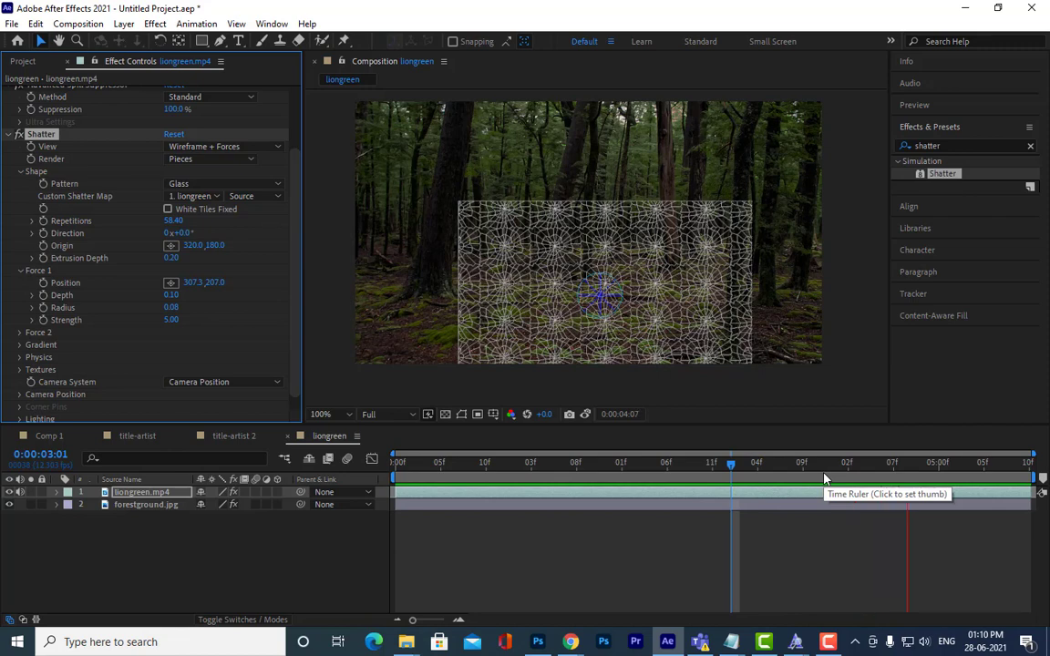
key("space")
left_click_drag(546, 465, 504, 471)
key("space")
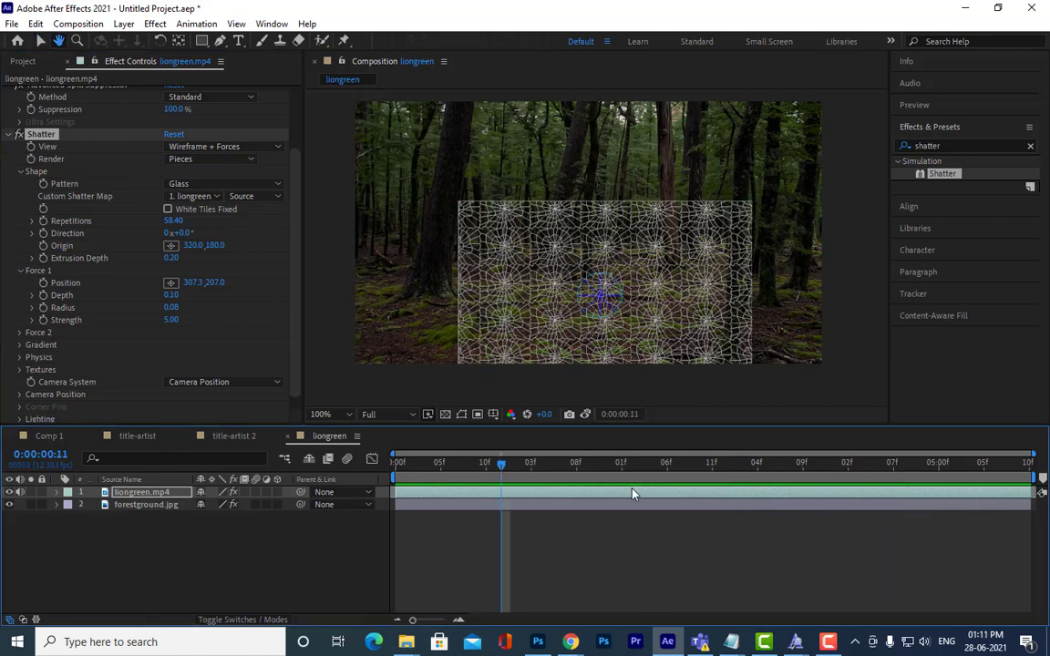
key("space")
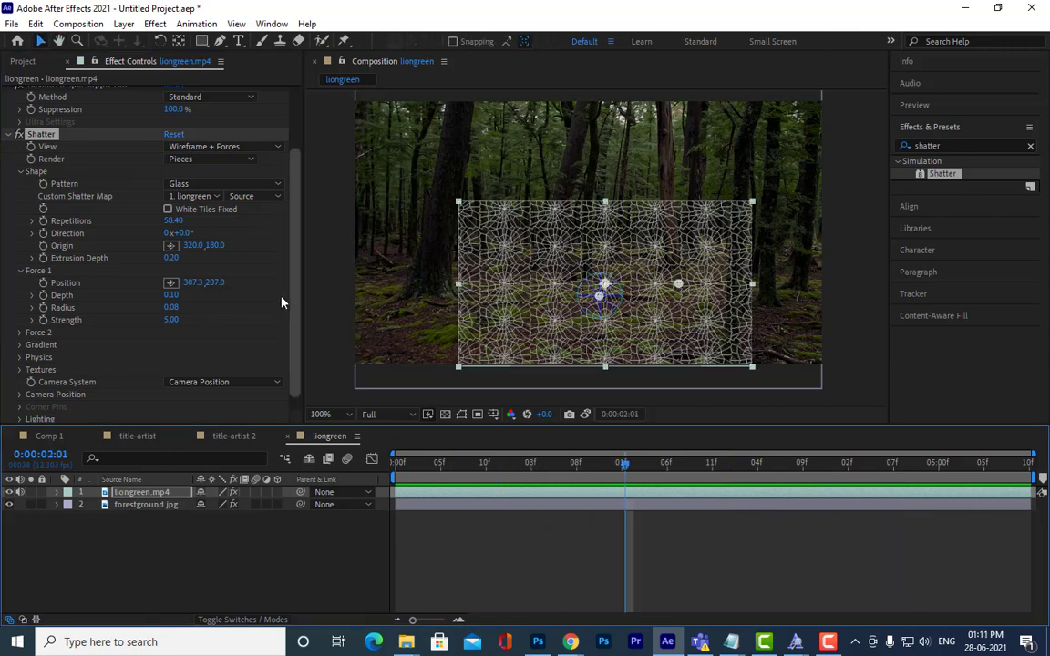
left_click(215, 197)
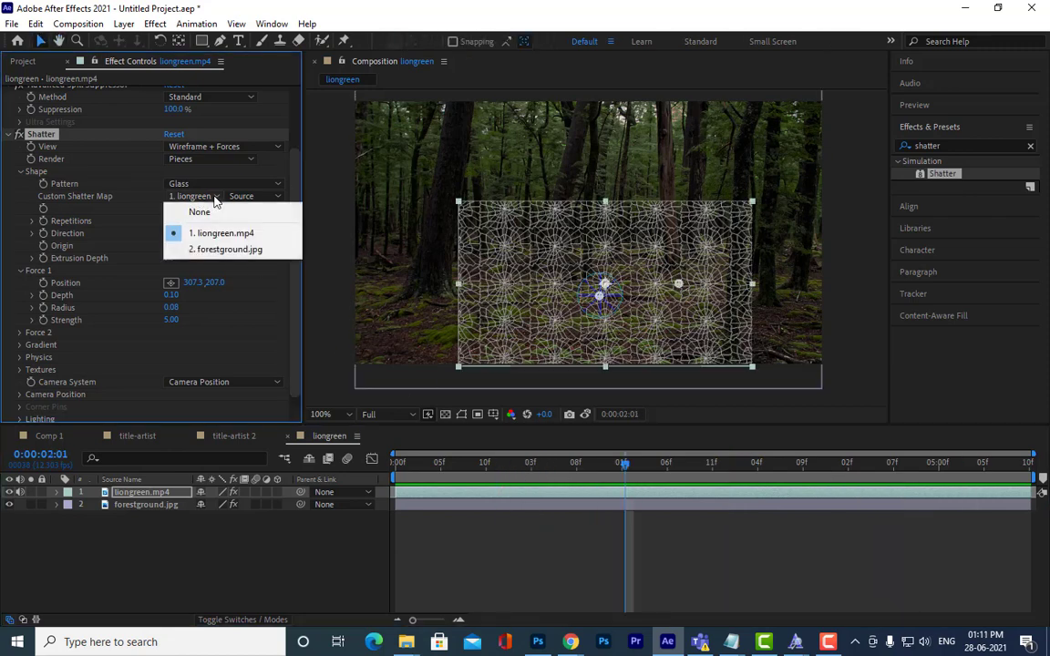
left_click(631, 465)
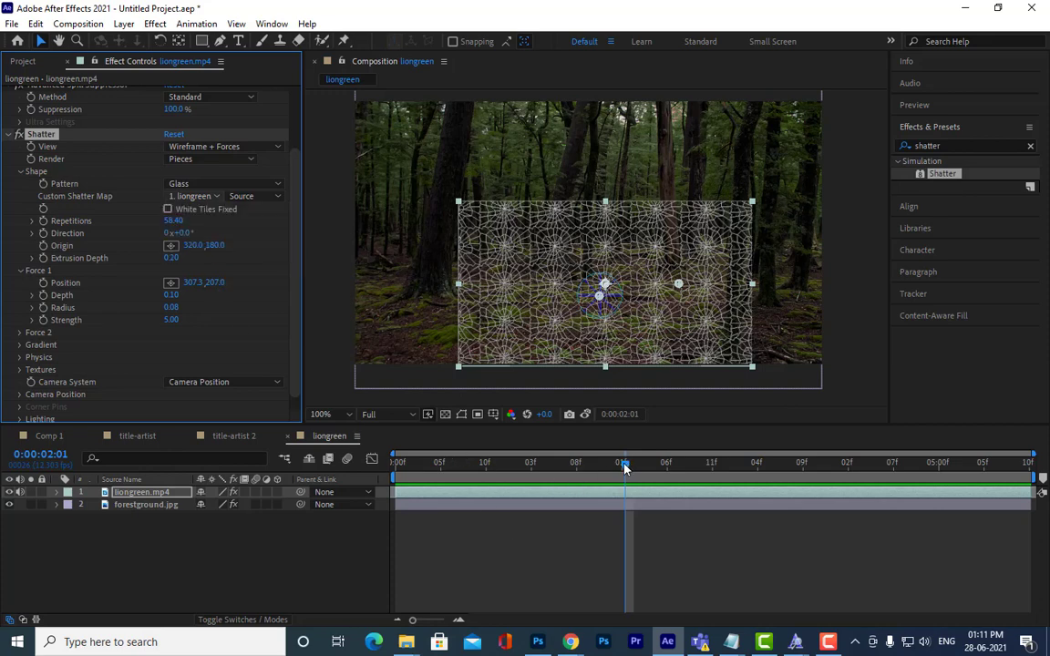
left_click(426, 463)
key("space")
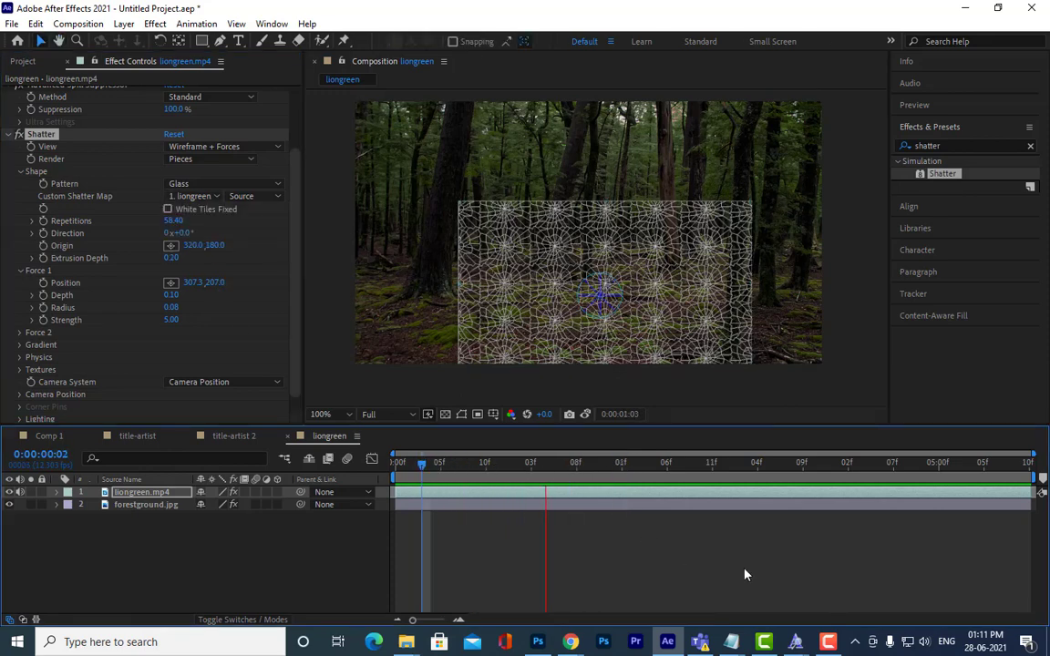
key("space")
Step: Raise Shatter's repetitions to 142.90 and preview the finer wireframe
scroll(173, 255, "up", 2)
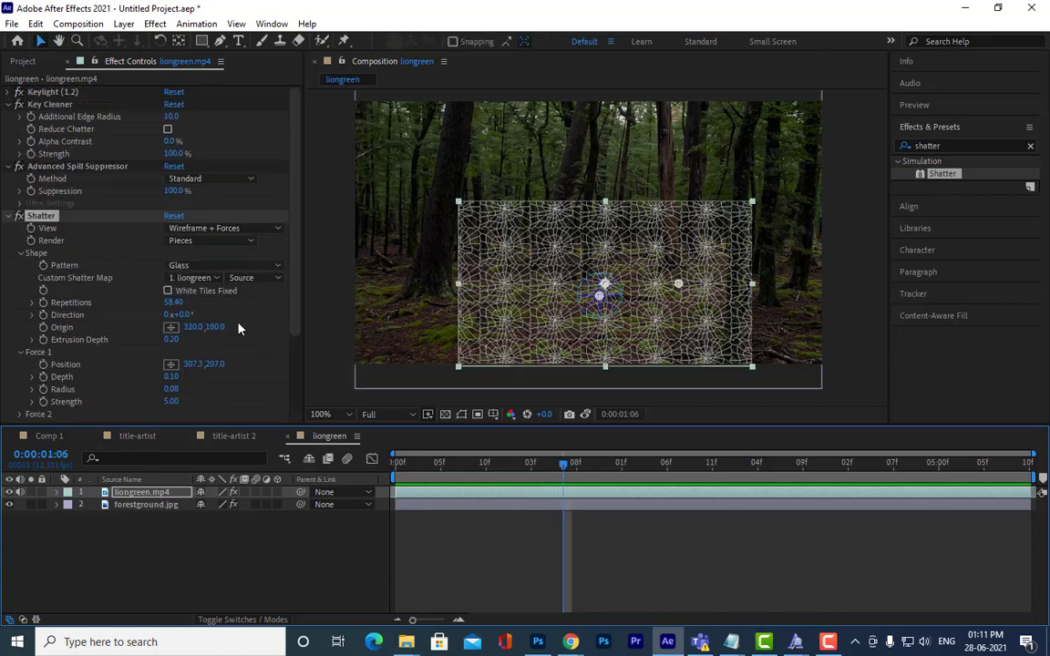
left_click_drag(172, 304, 795, 310)
key("space")
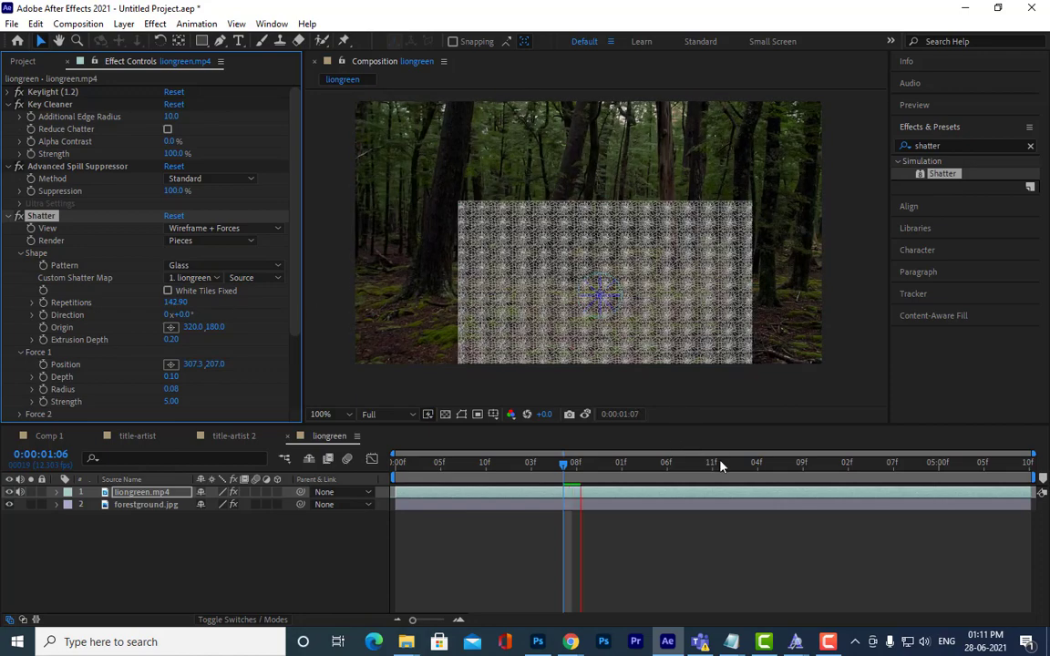
key("space")
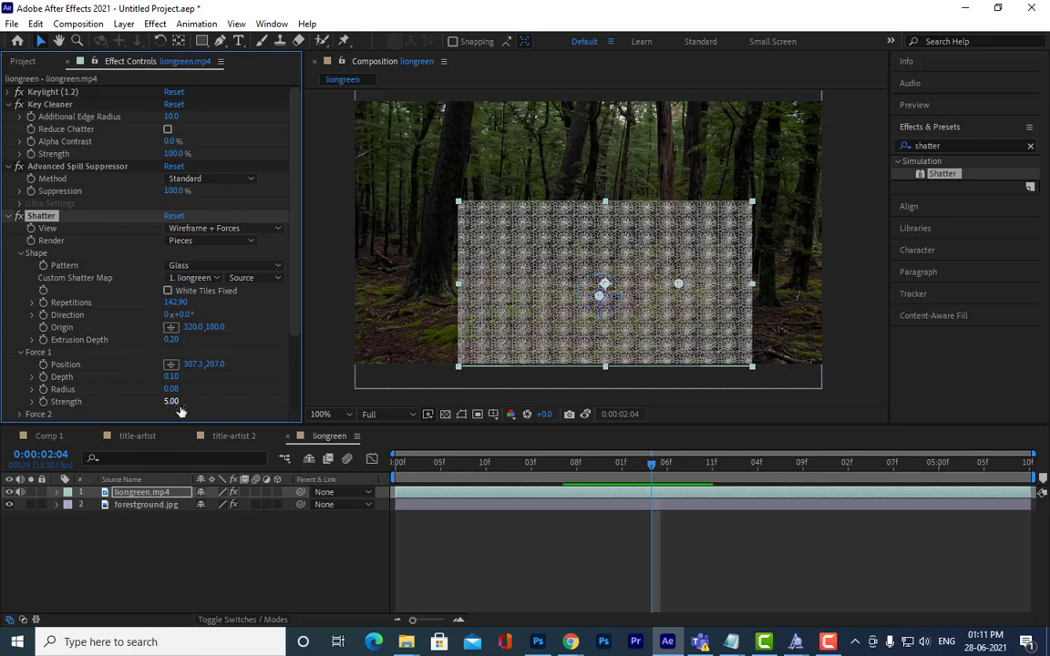
Step: Raise Shatter's Force 1 strength to 17.30 and preview the change
left_click_drag(171, 401, 231, 401)
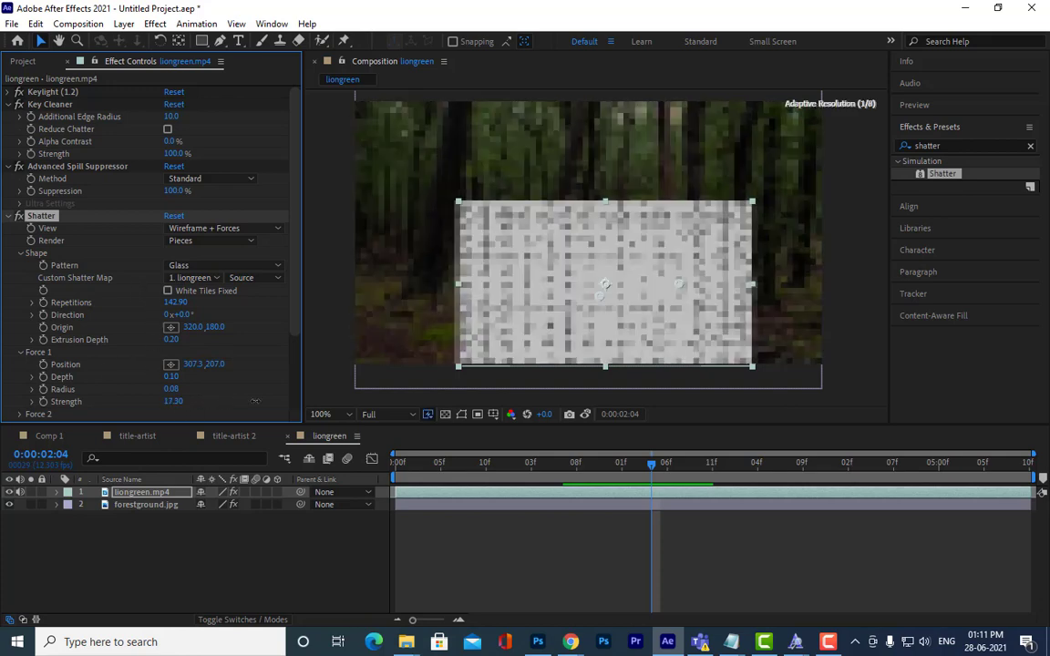
key("space")
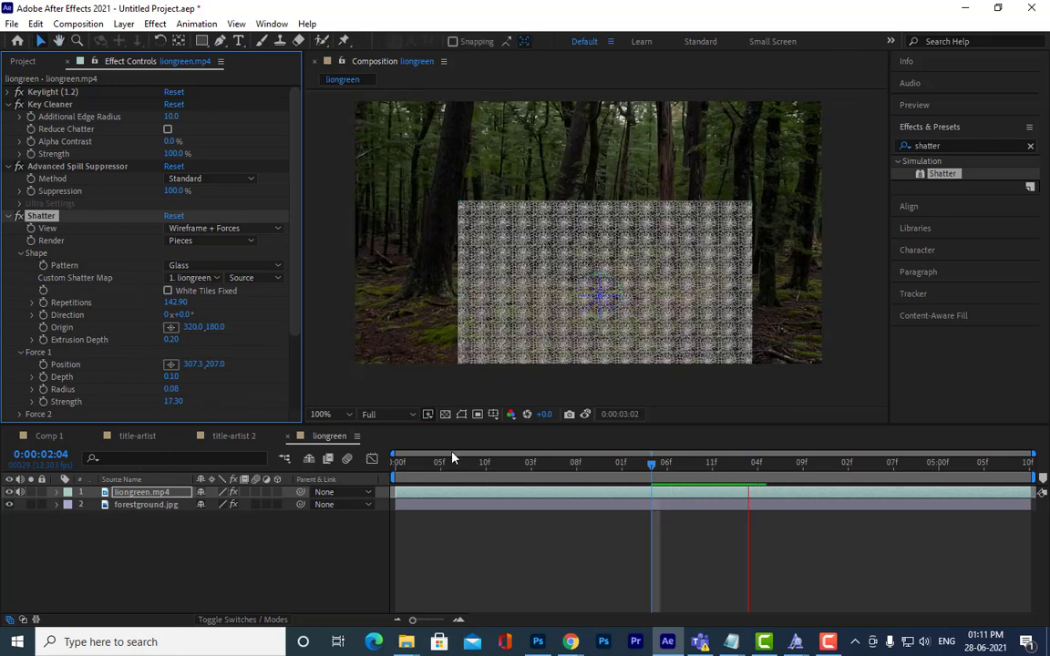
key("space")
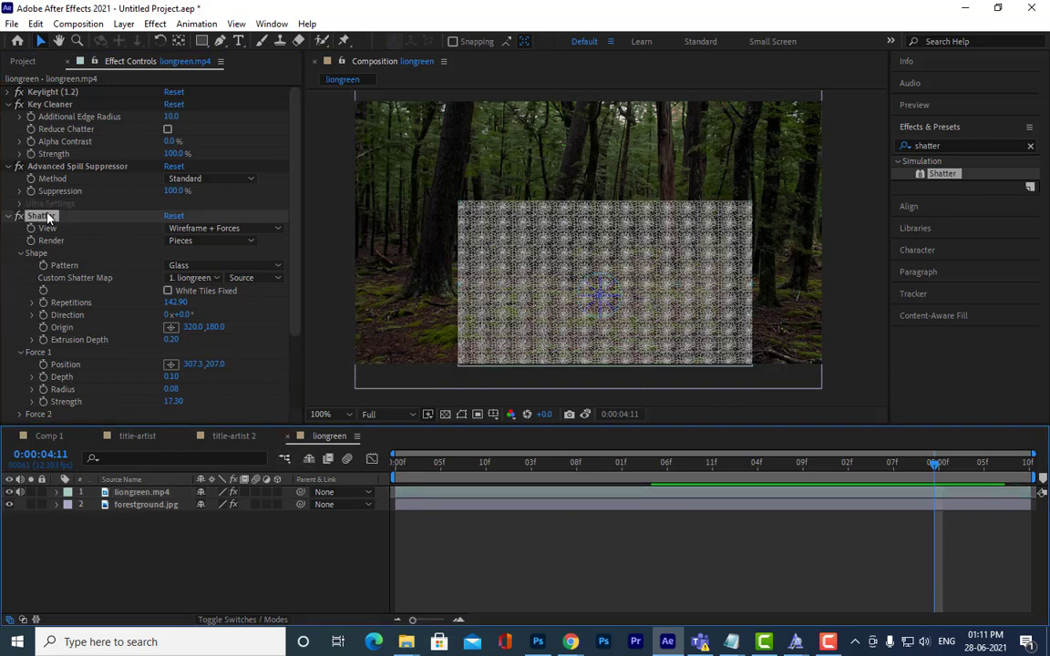
Step: Delete Shatter from liongreen.mp4, park the playhead at 0:00:00:07, and discard a trial reapplication of the effect as well
key("Delete")
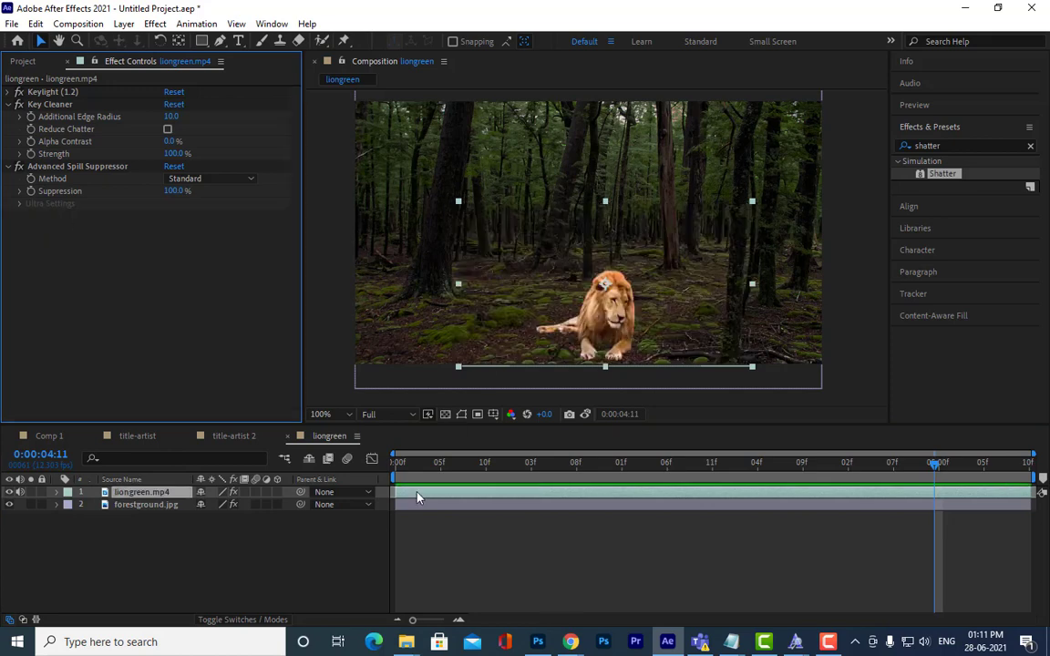
left_click_drag(431, 478, 466, 472)
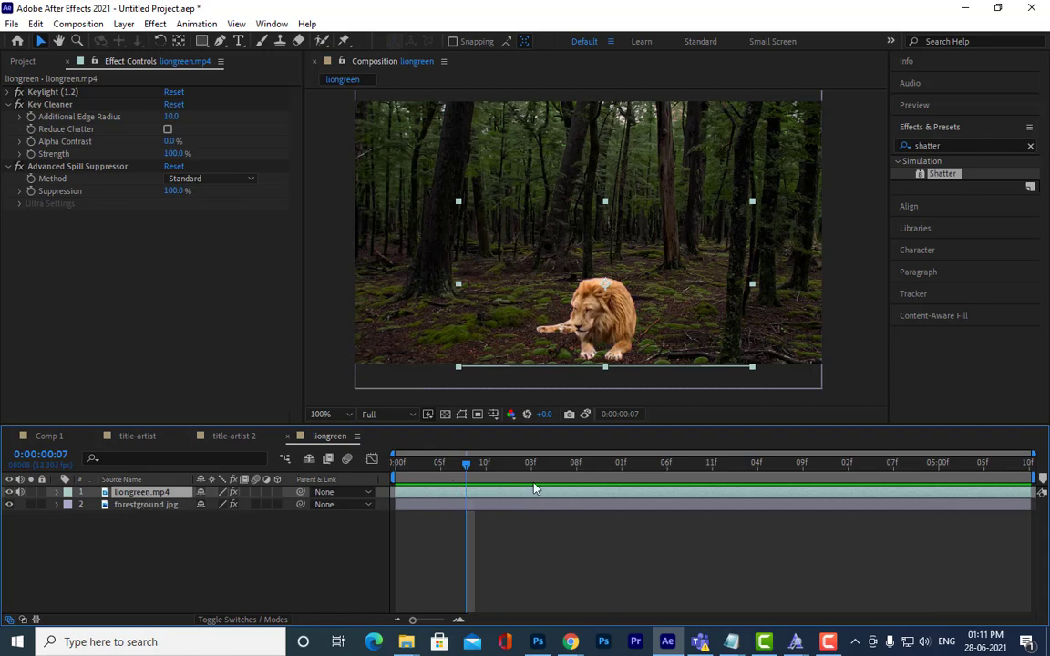
left_click_drag(942, 173, 166, 497)
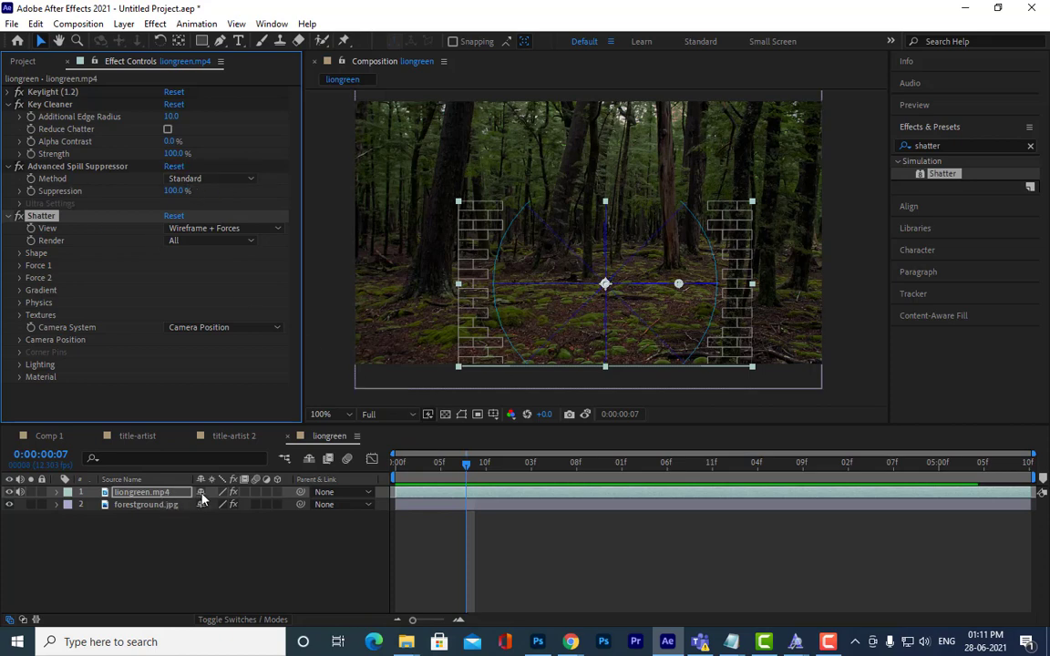
key("Delete")
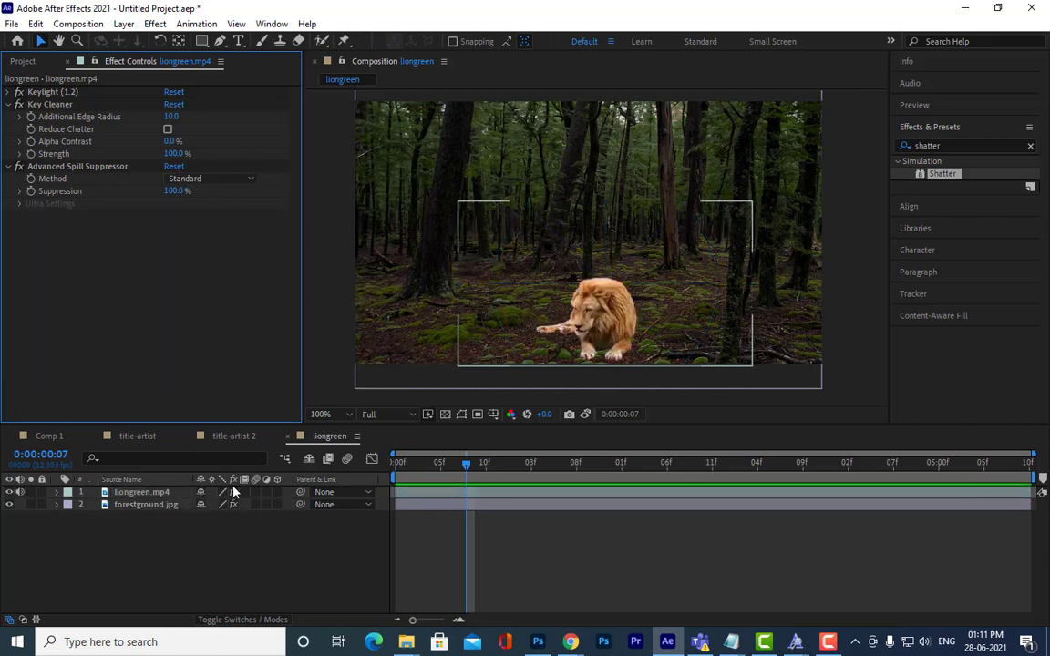
Step: Scale the lion layer to 163% and reposition it so the lion sits large in the centre of the forest
key("s")
left_click_drag(237, 505, 314, 516)
left_click_drag(623, 348, 638, 240)
left_click_drag(229, 504, 243, 506)
mouse_move(635, 274)
left_mouse_down()
mouse_move(660, 206)
mouse_move(656, 276)
left_mouse_up()
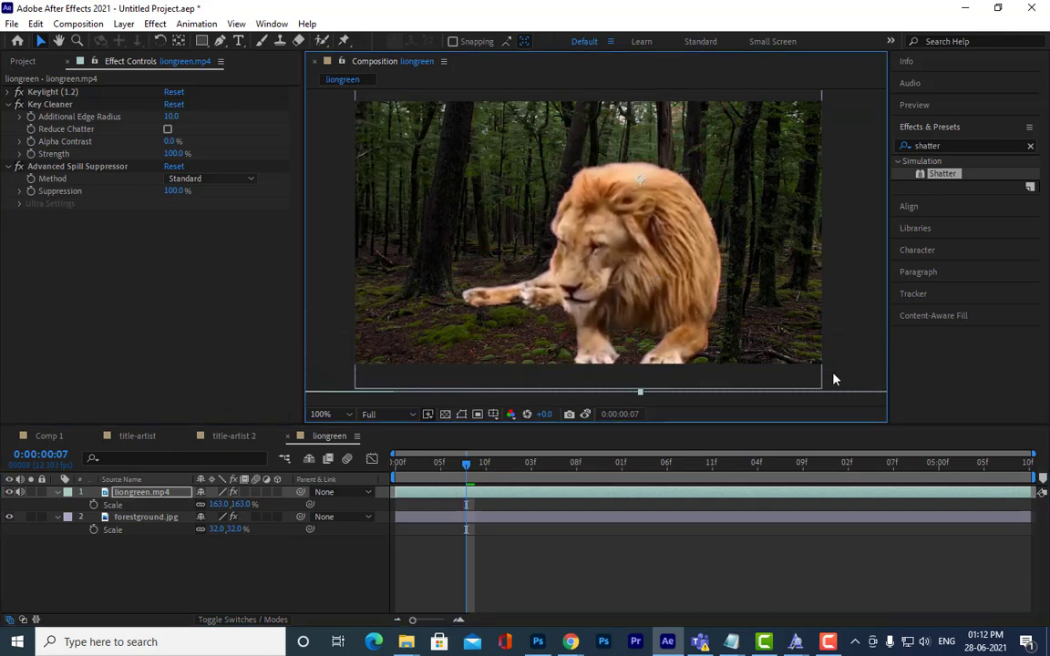
Step: Apply a fresh Shatter effect to the enlarged lion clip, check its Rendered view and return it to Wireframe + Forces
left_click_drag(943, 173, 166, 499)
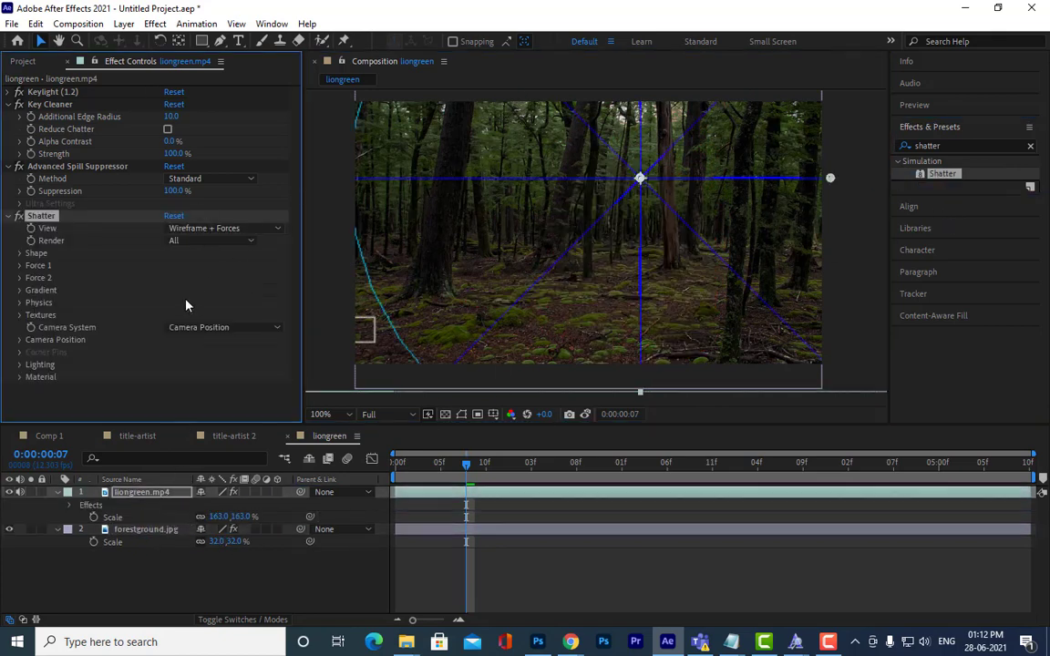
left_click(252, 230)
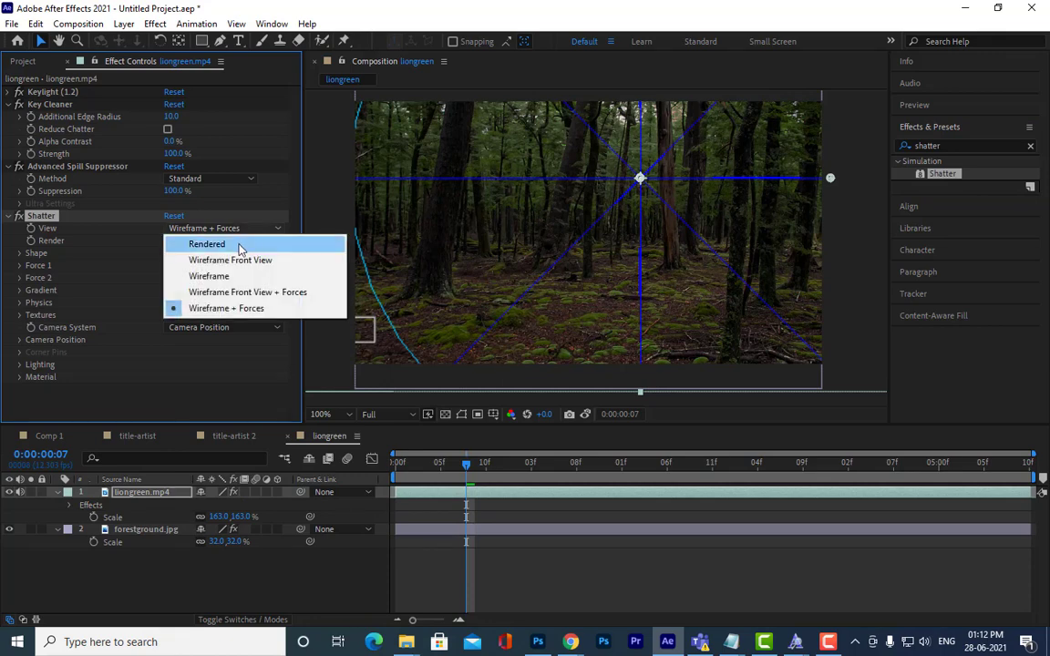
left_click(241, 244)
left_click(252, 230)
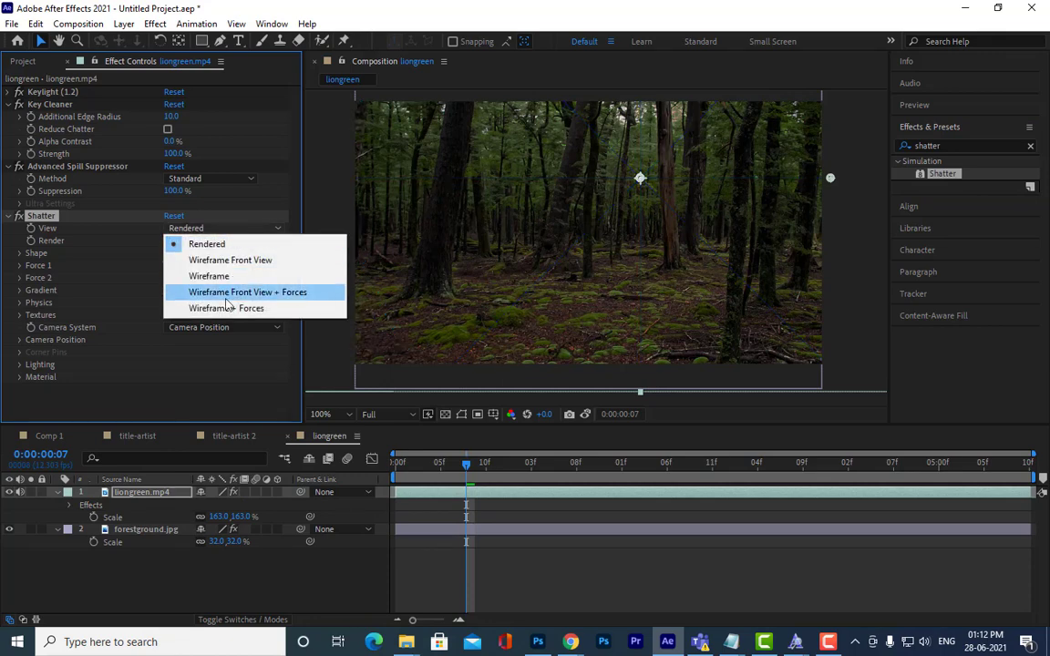
left_click(219, 307)
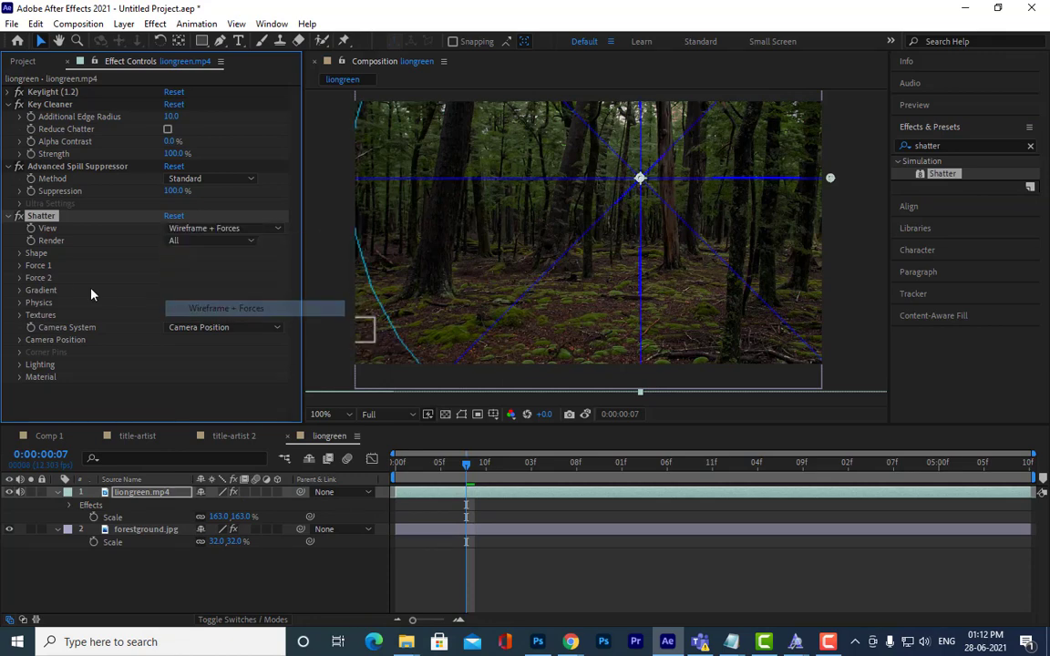
Step: Set the Force 1 radius of the lion's Shatter effect to 0.08 and switch its view to Rendered
left_click(19, 266)
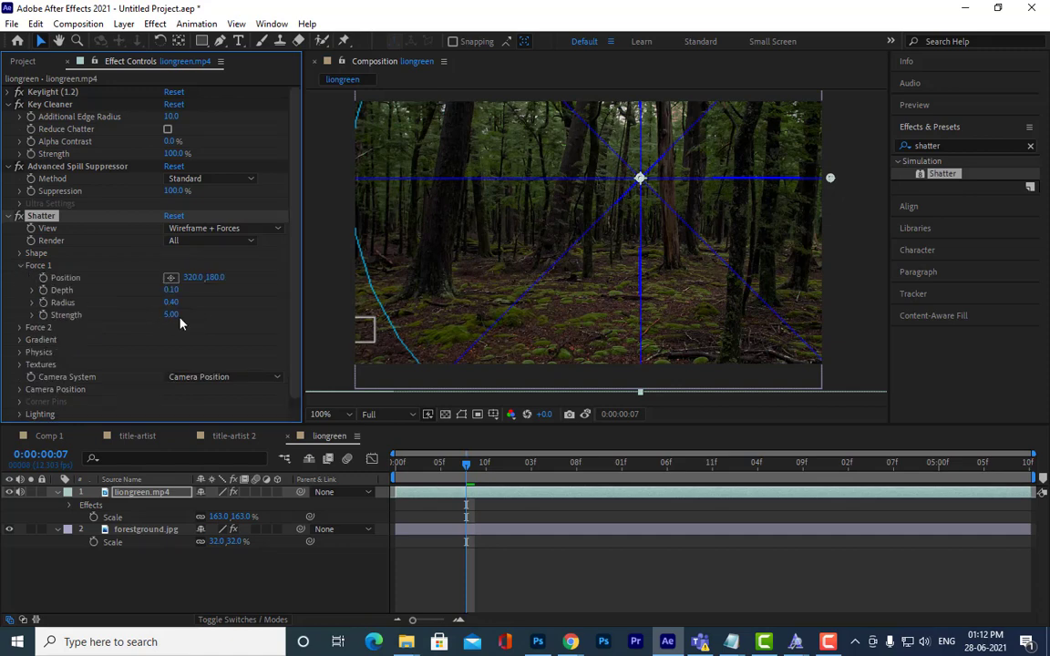
mouse_move(173, 303)
left_mouse_down()
mouse_move(156, 314)
mouse_move(166, 313)
left_mouse_up()
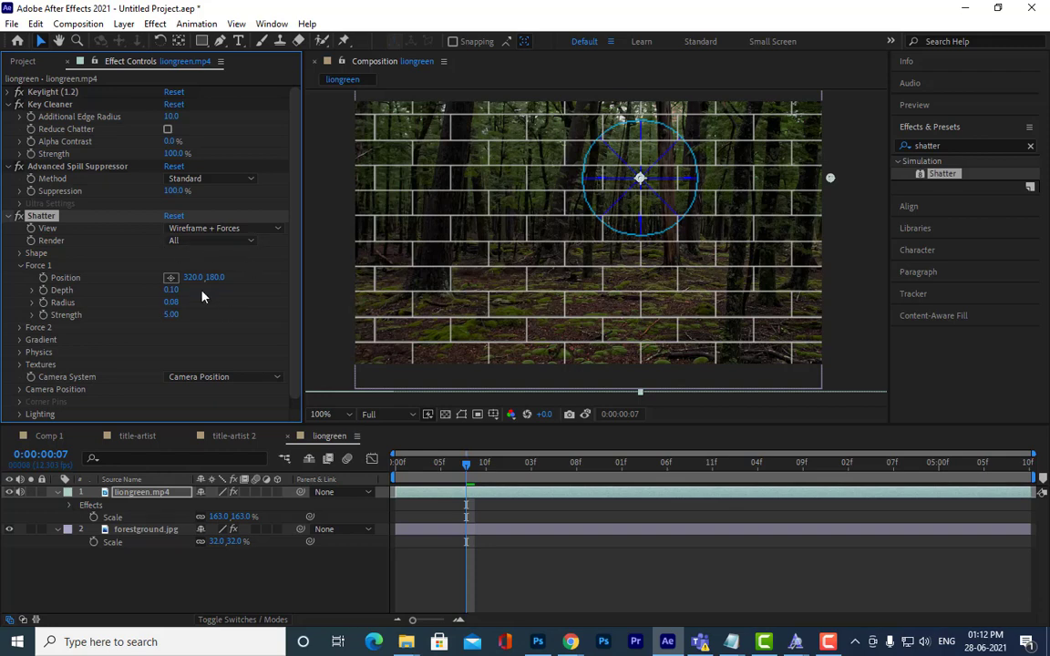
left_click(265, 229)
left_click(245, 244)
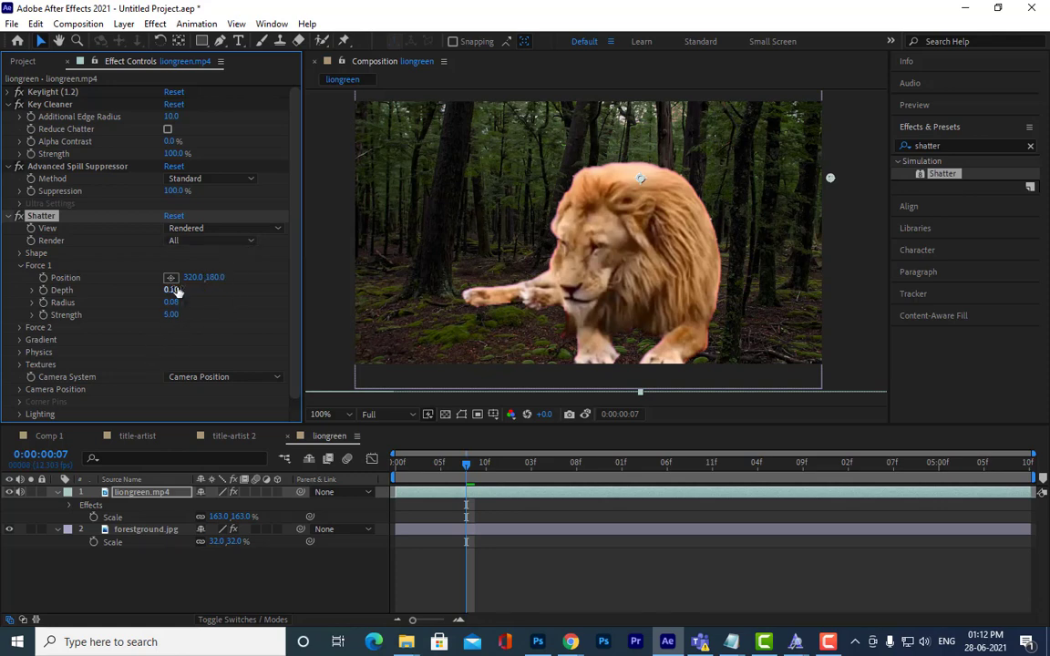
Step: Place Shatter's Force 1 position on the lion's body at about 317.5, 240.7 and preview the clip
left_click(170, 277)
left_click(638, 250)
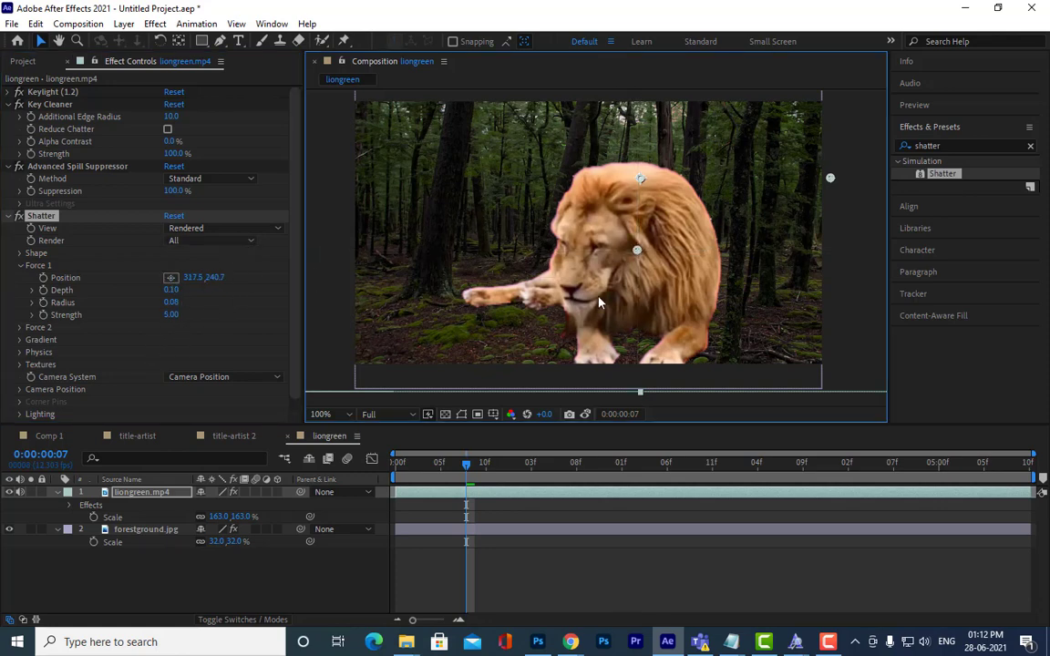
key("space")
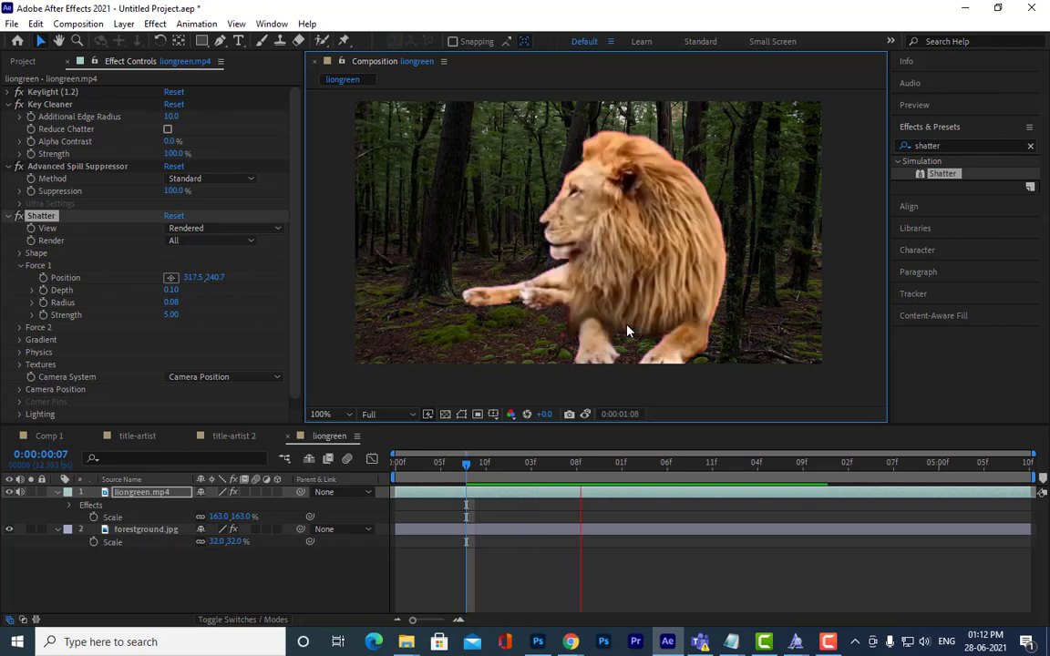
key("space")
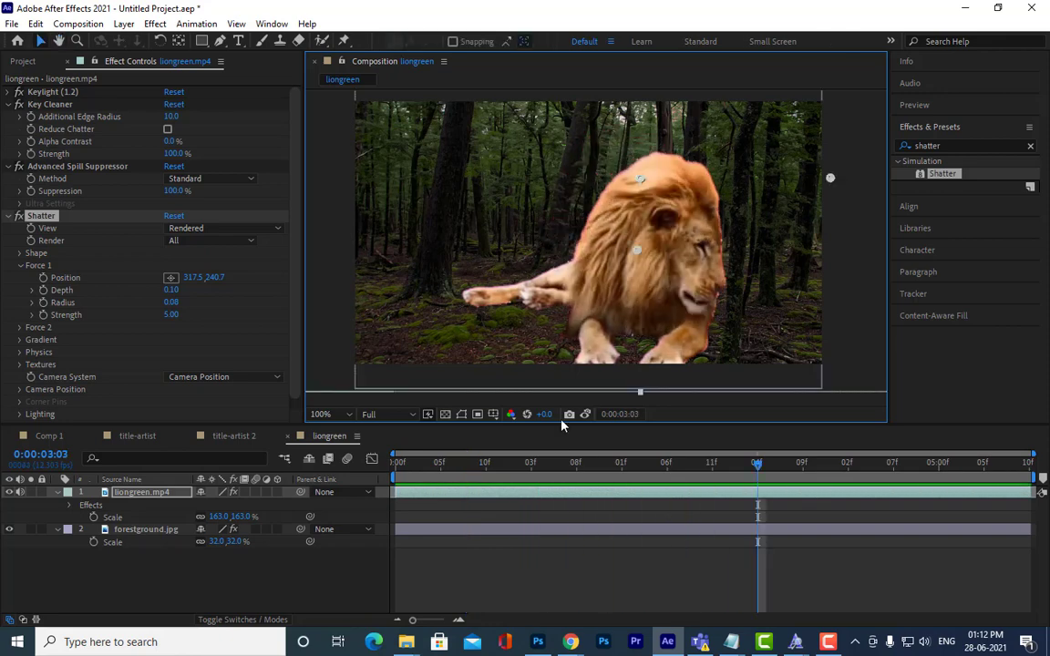
key("space")
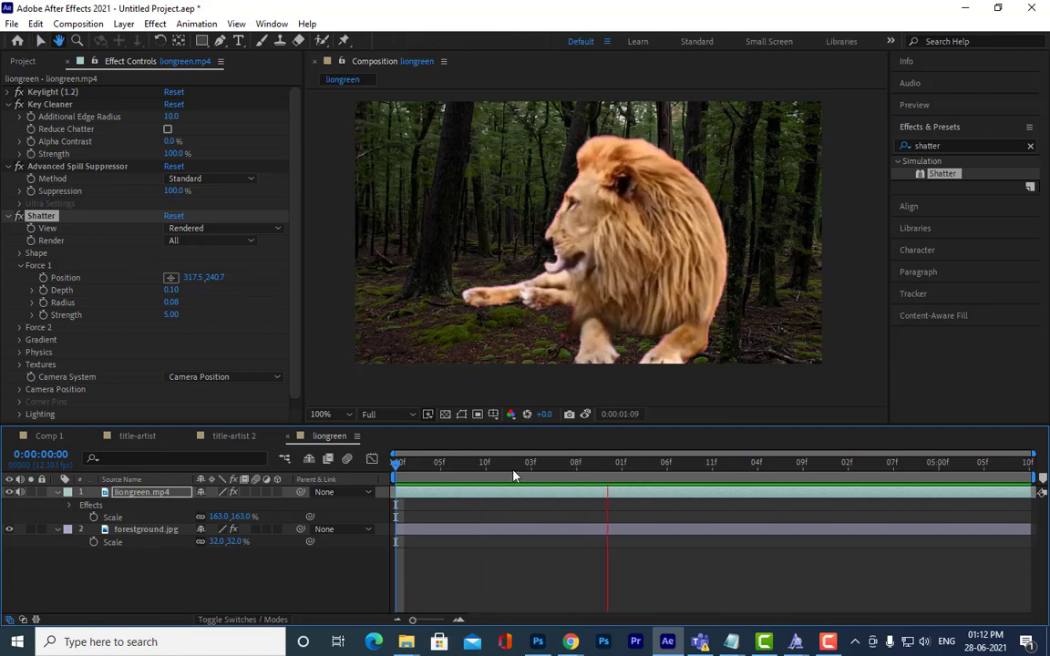
key("space")
left_click_drag(436, 463, 499, 465)
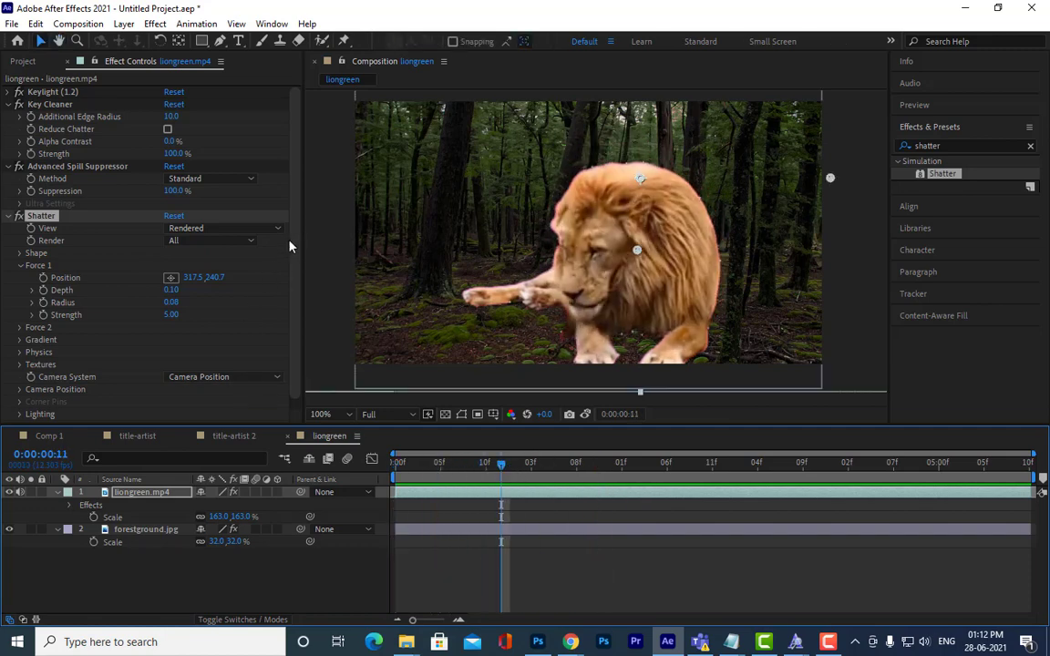
left_click_drag(292, 238, 292, 263)
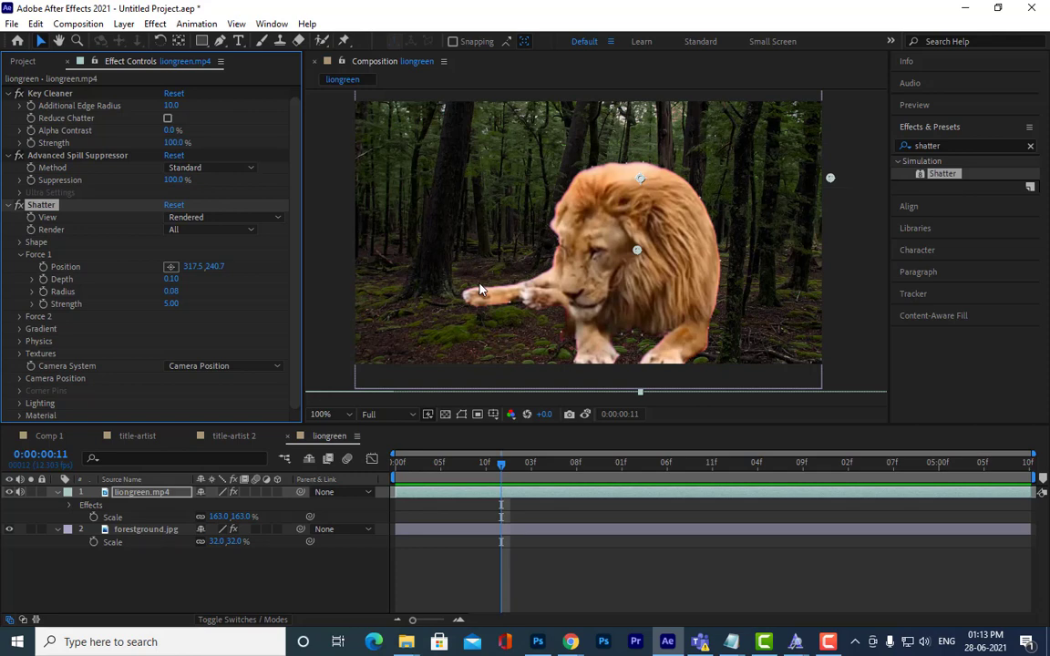
Step: Hide the lion layer and, with the playhead at 0:00:00:00, apply Shatter to the forestground.jpg layer
left_click(22, 61)
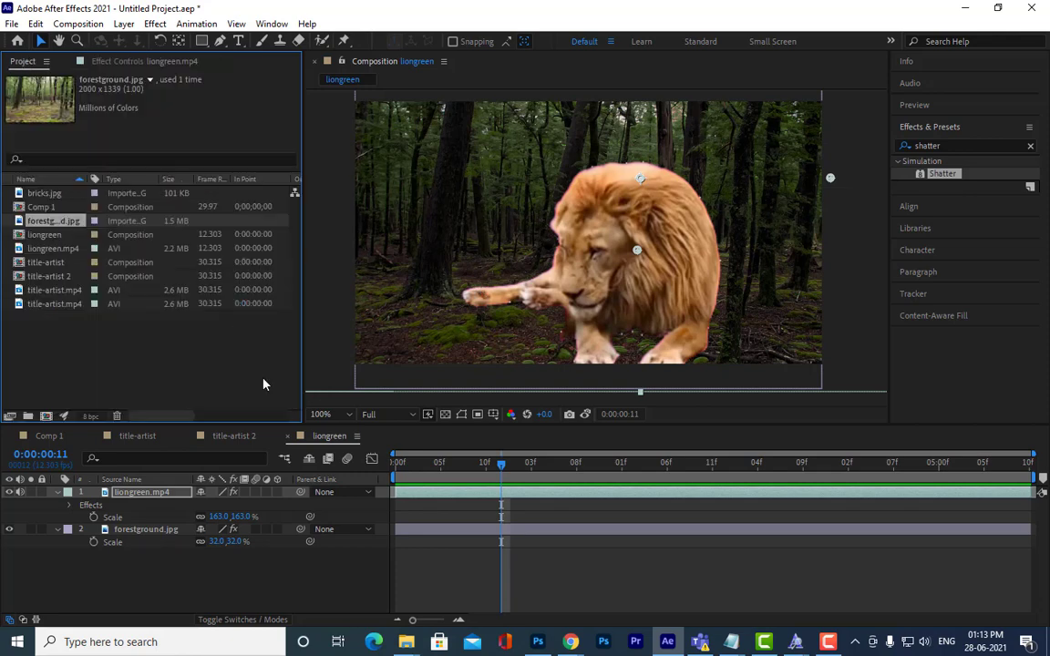
left_click(10, 492)
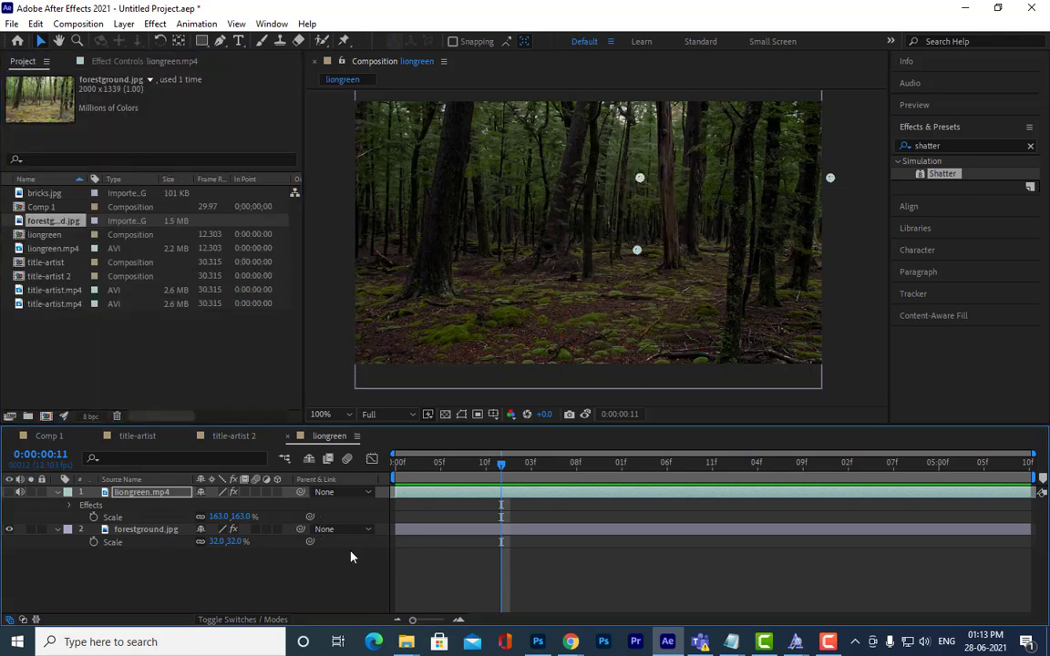
key("Home")
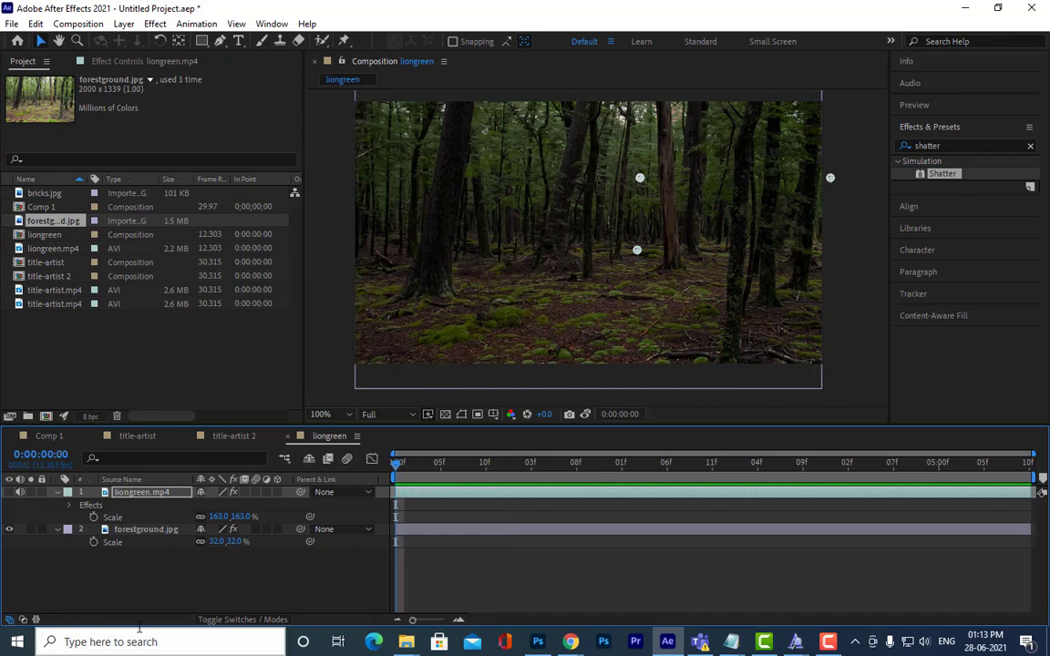
left_click(158, 534)
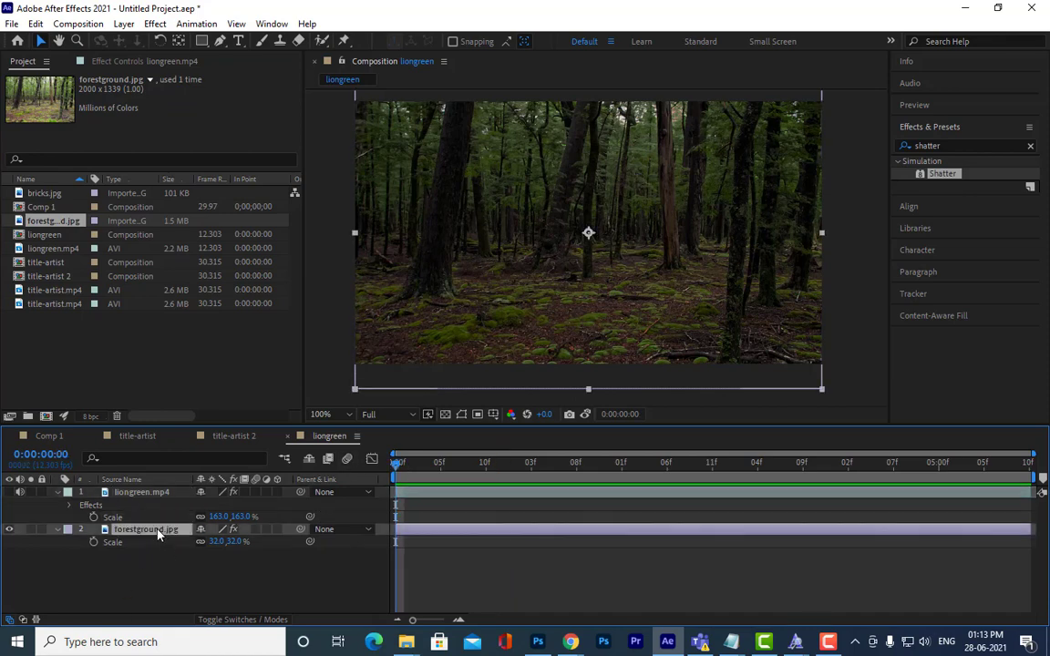
left_click_drag(942, 173, 152, 535)
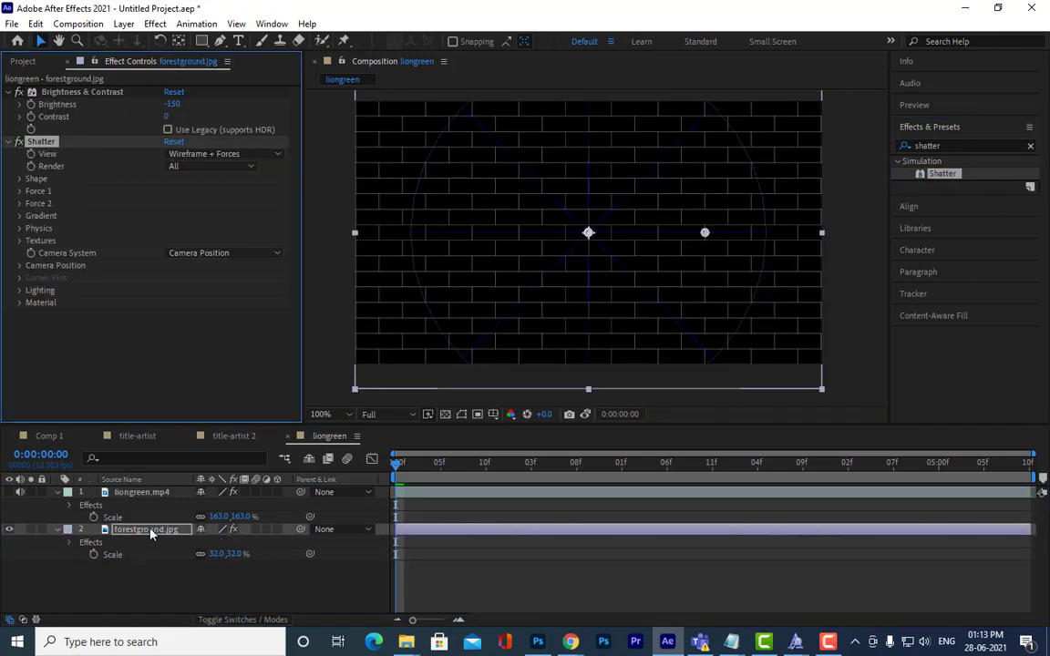
Step: Switch the forest's Shatter view to Rendered and preview the break-up from the first frame, returning to the start
key("space")
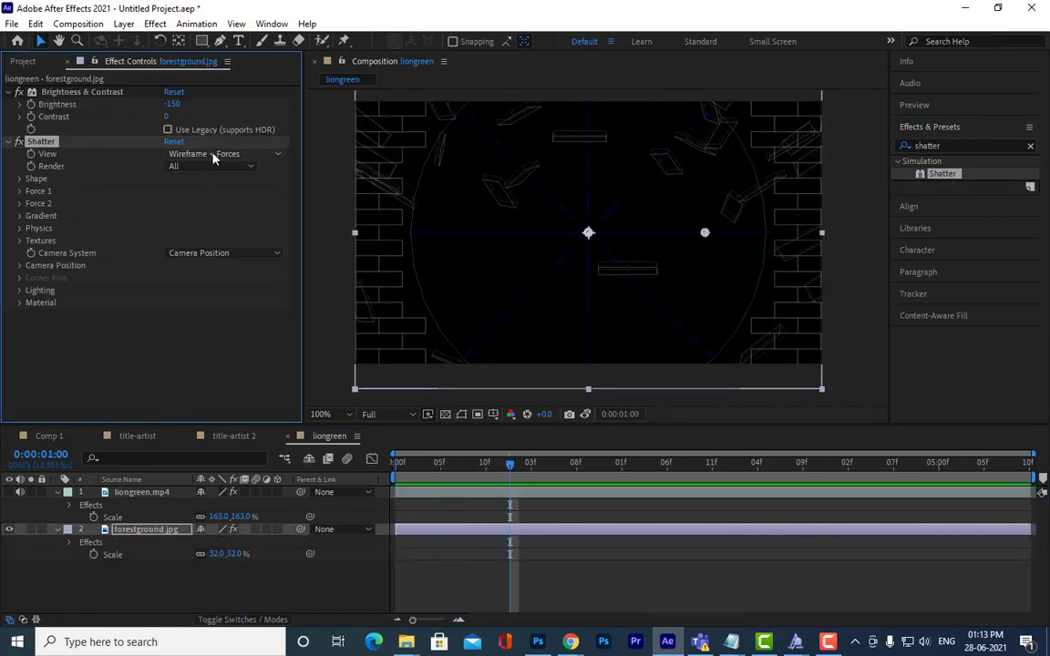
left_click(212, 154)
left_click(214, 169)
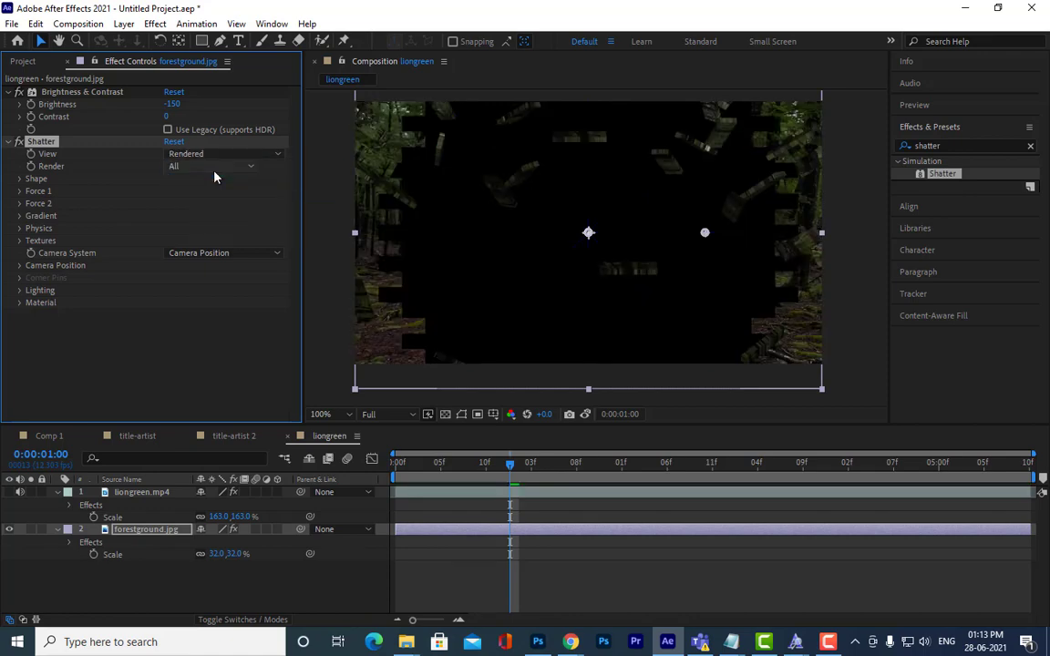
left_click_drag(442, 464, 343, 474)
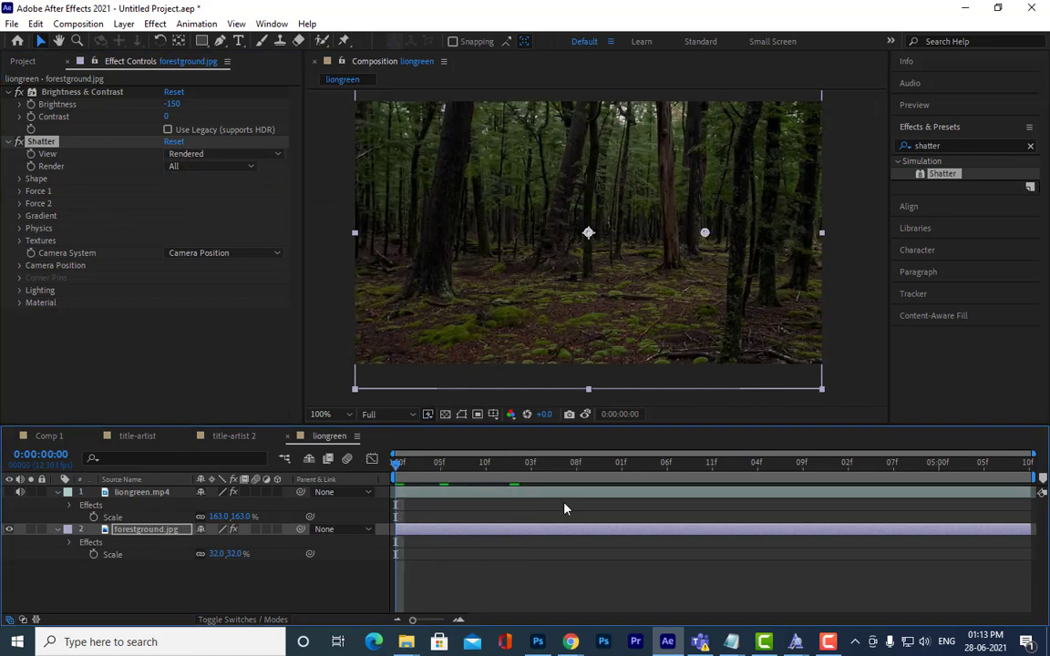
key("space")
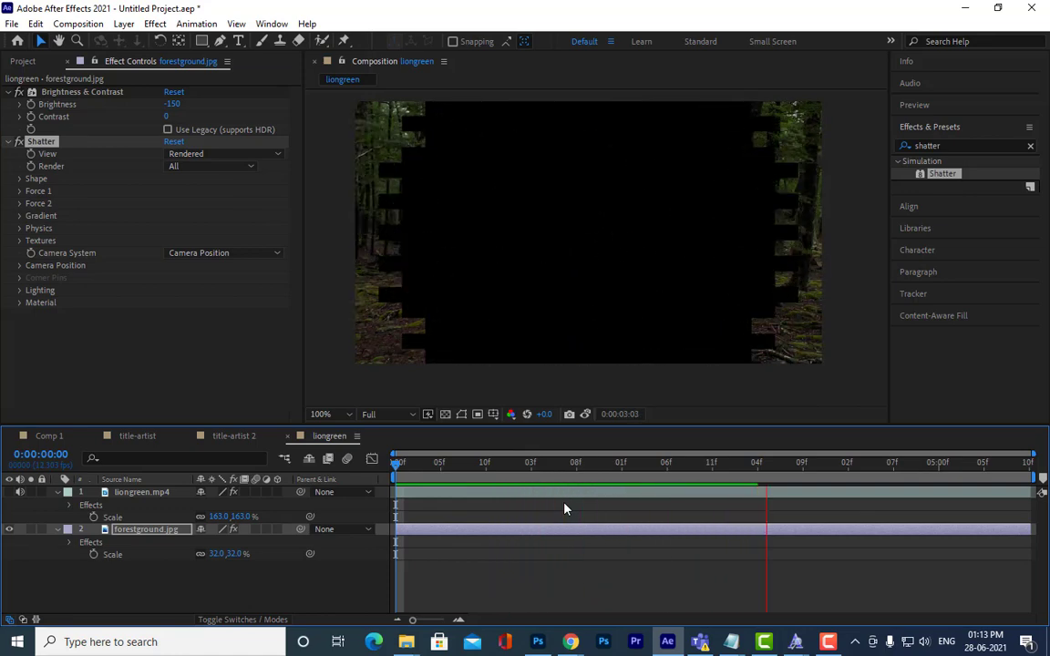
key("space")
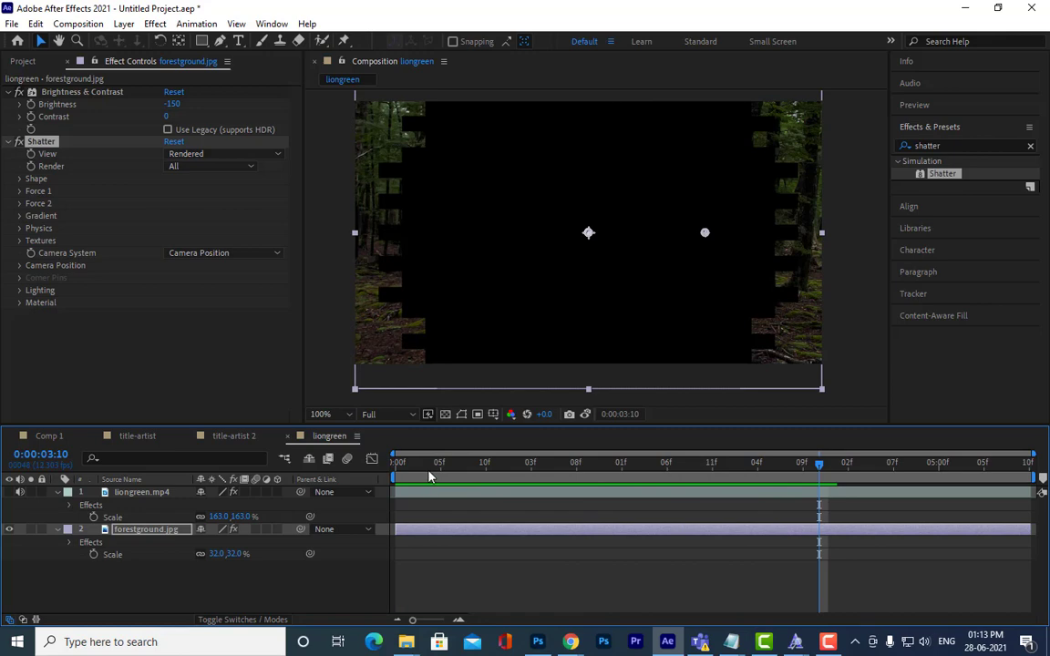
mouse_move(399, 470)
left_mouse_down()
mouse_move(427, 478)
mouse_move(398, 490)
left_mouse_up()
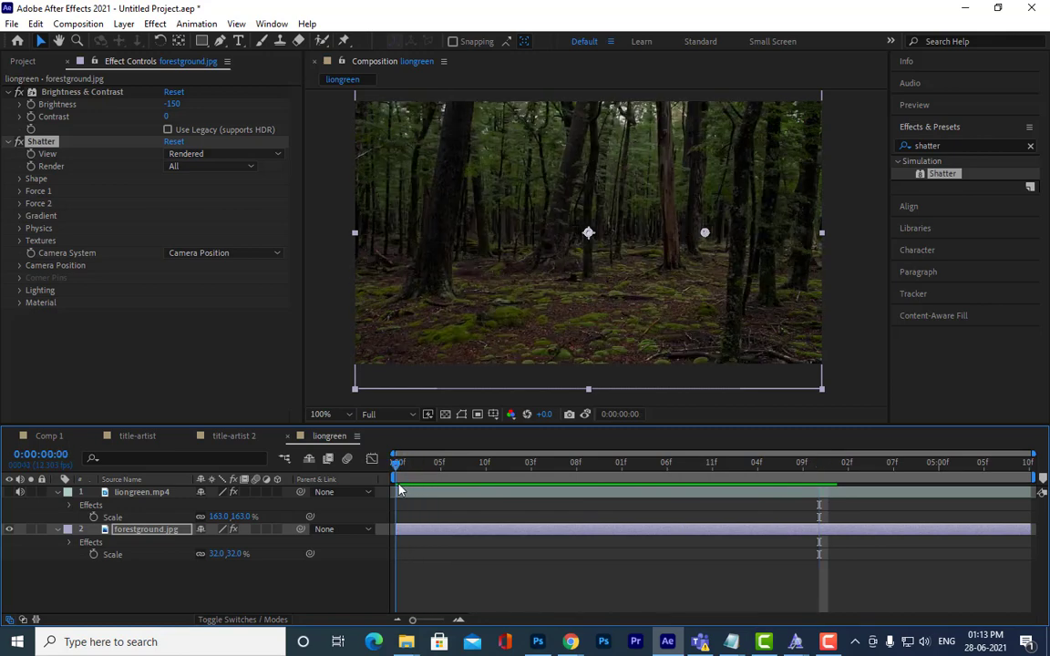
Step: Hide the forestground.jpg layer and make the liongreen.mp4 layer visible again
left_click(8, 530)
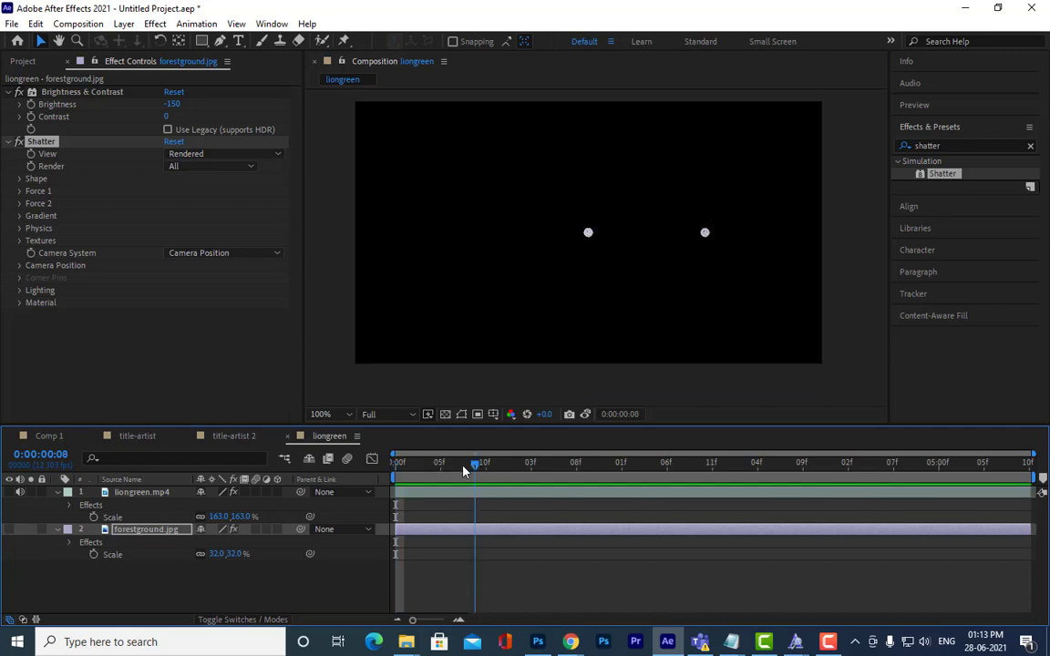
left_click(131, 494)
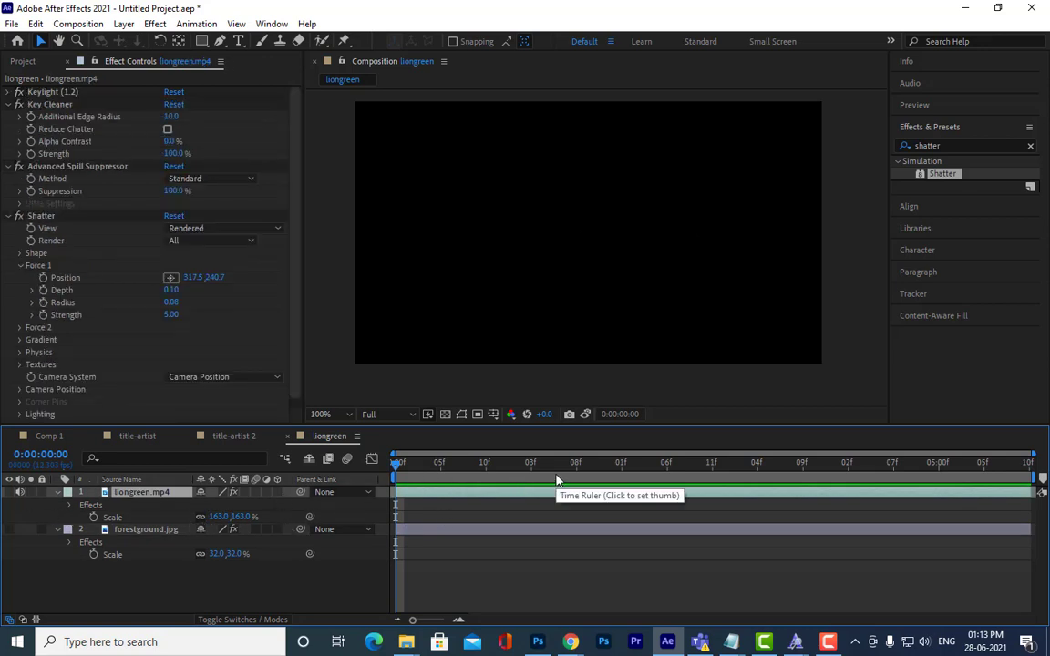
left_click(9, 492)
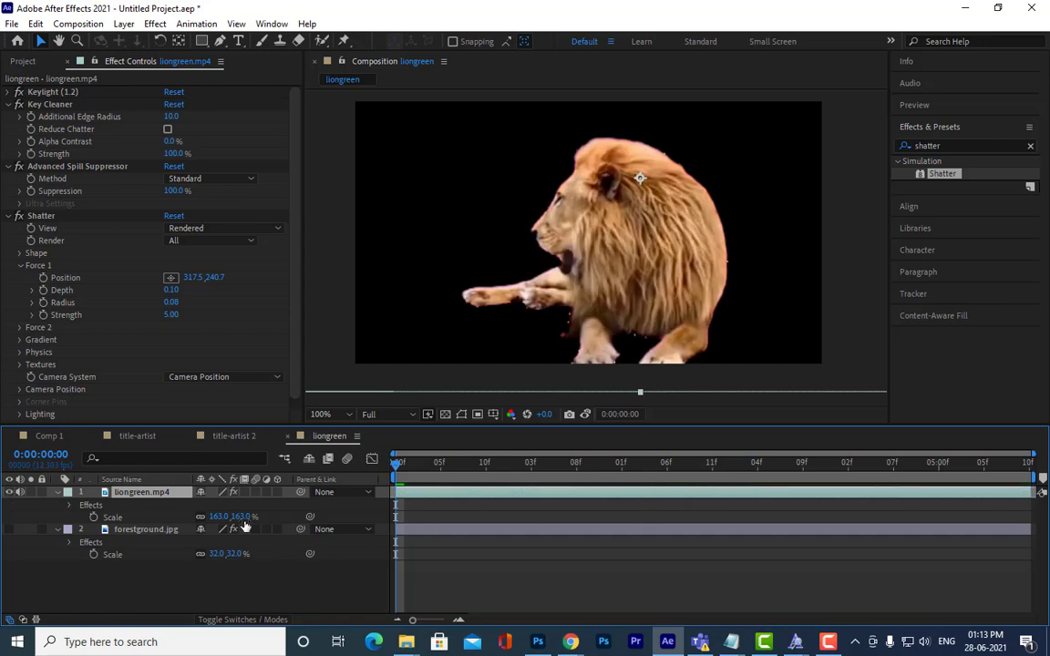
Step: Scale the lion layer to 141%, reposition it fully inside the frame, preview it and park the playhead at 0:00:05:09
left_click_drag(243, 520, 208, 517)
left_click(676, 230)
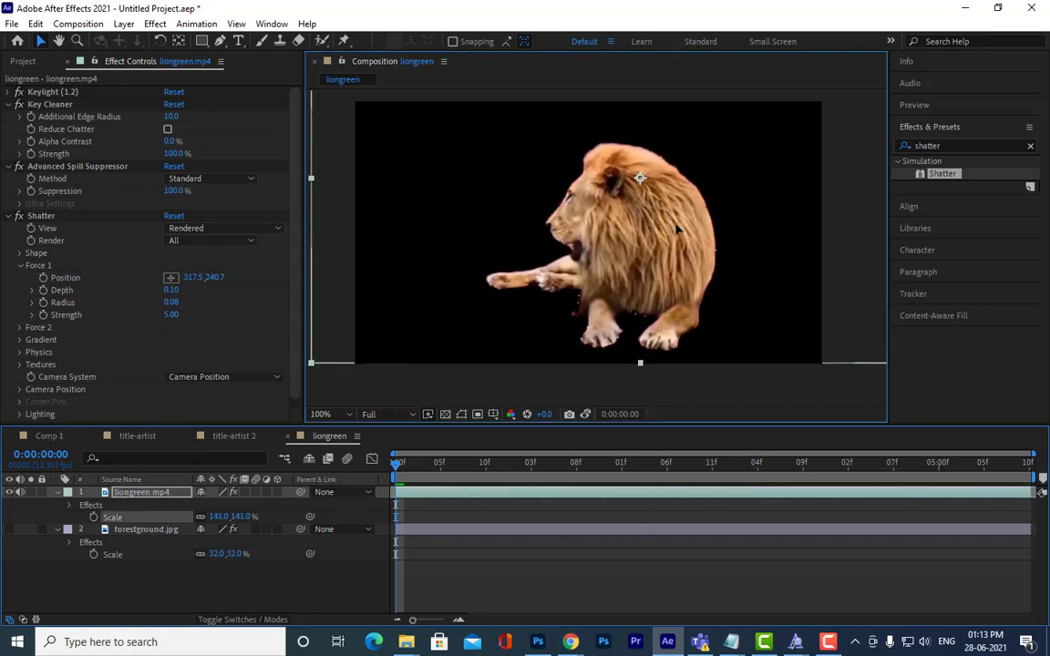
left_click_drag(676, 230, 640, 241)
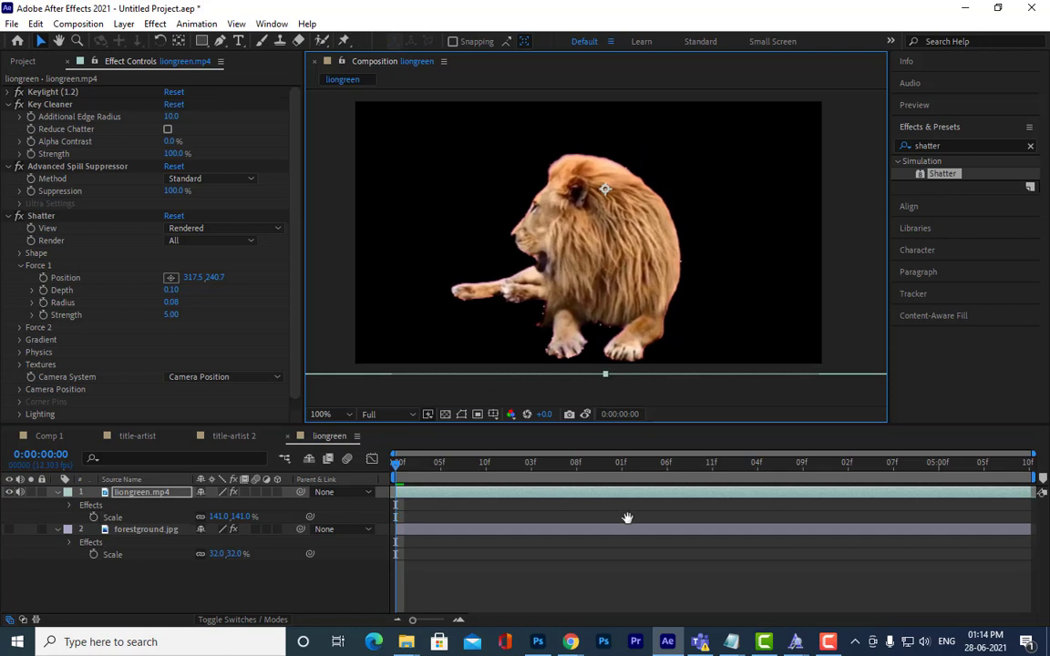
key("space")
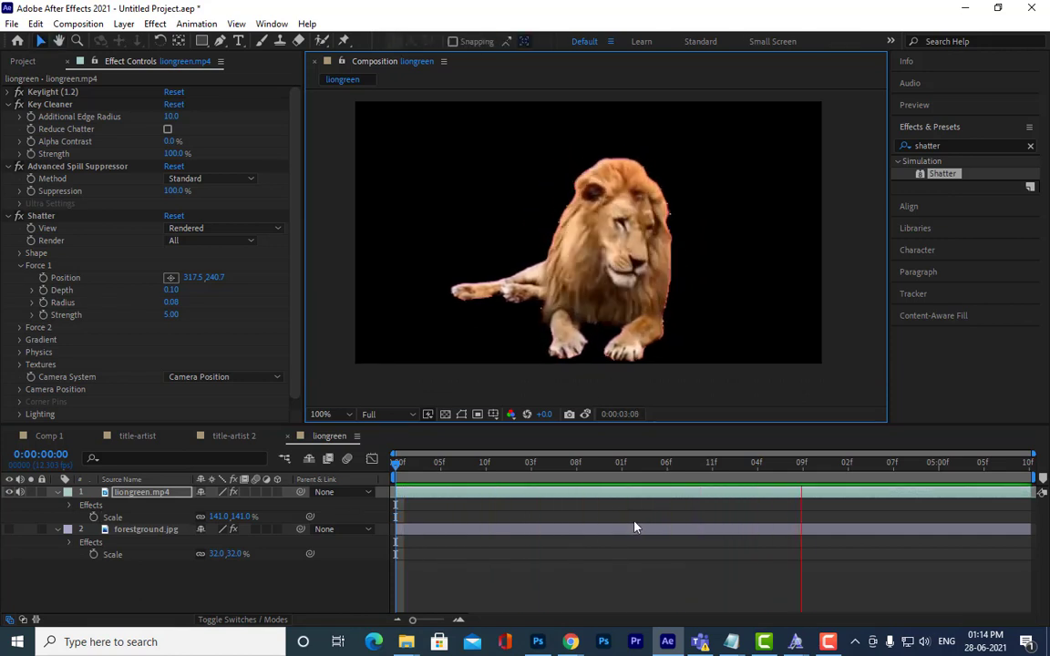
key("space")
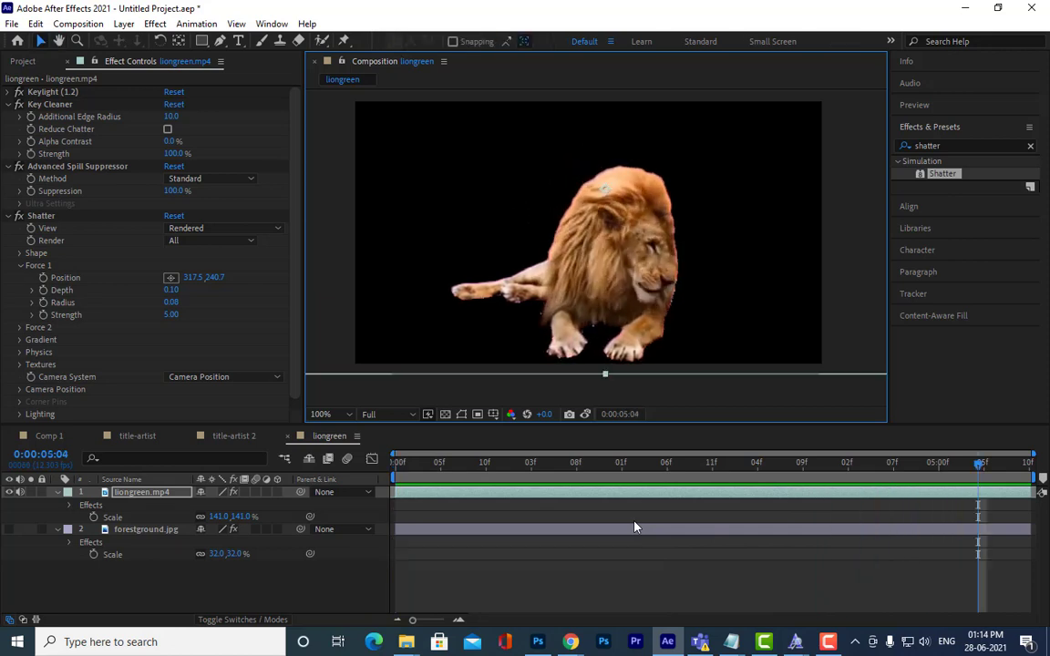
left_click(1026, 466)
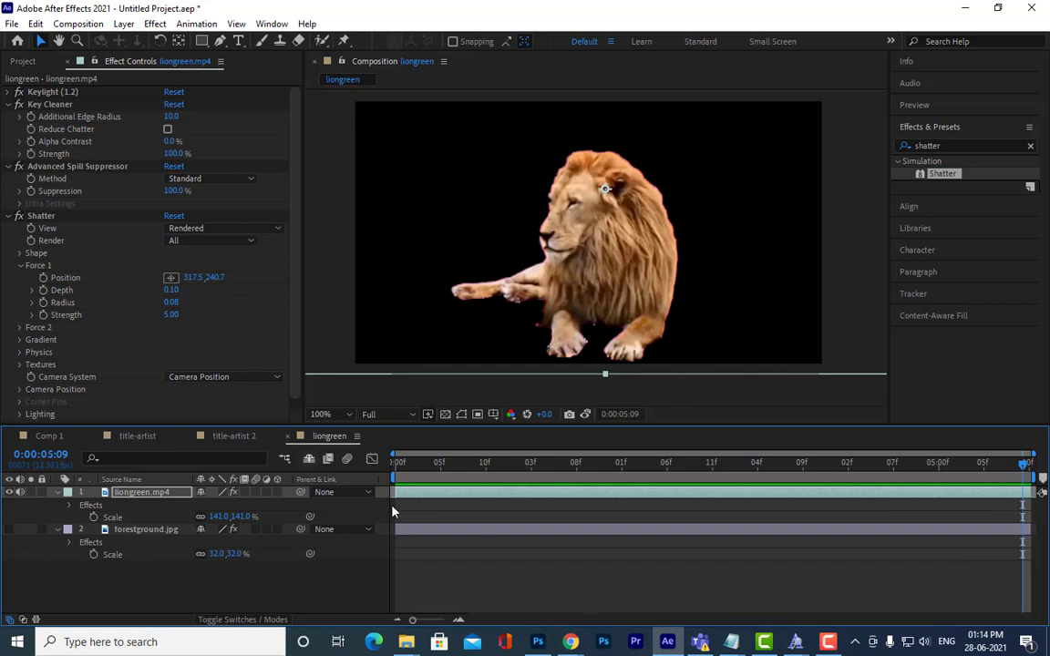
Step: Add the liongreen composition to the render queue and set its output format to PNG Sequence
left_click(78, 24)
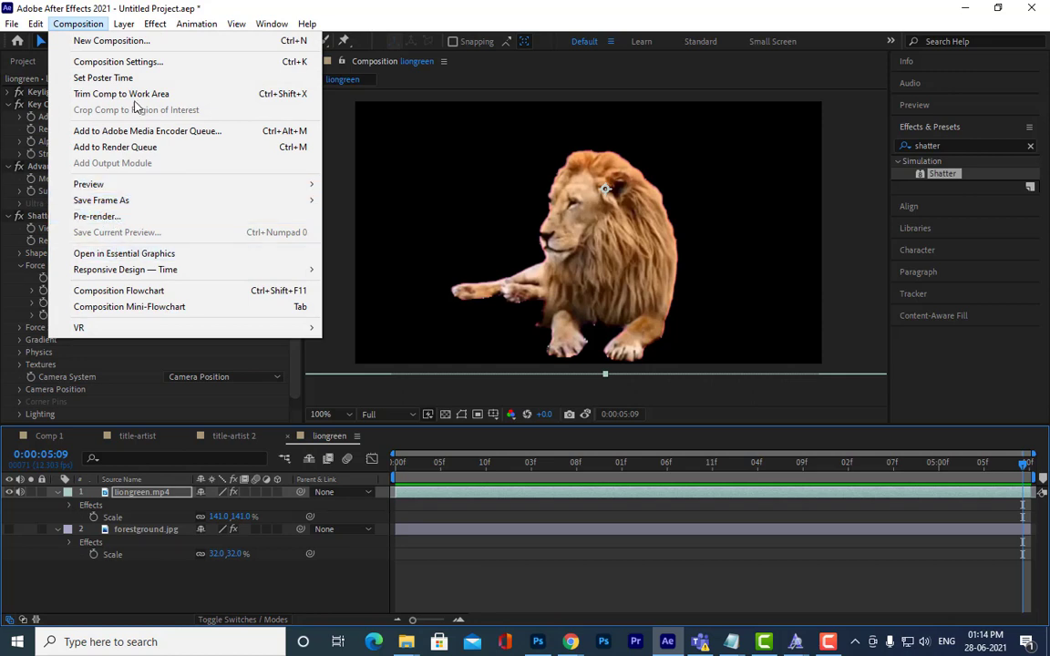
left_click(133, 148)
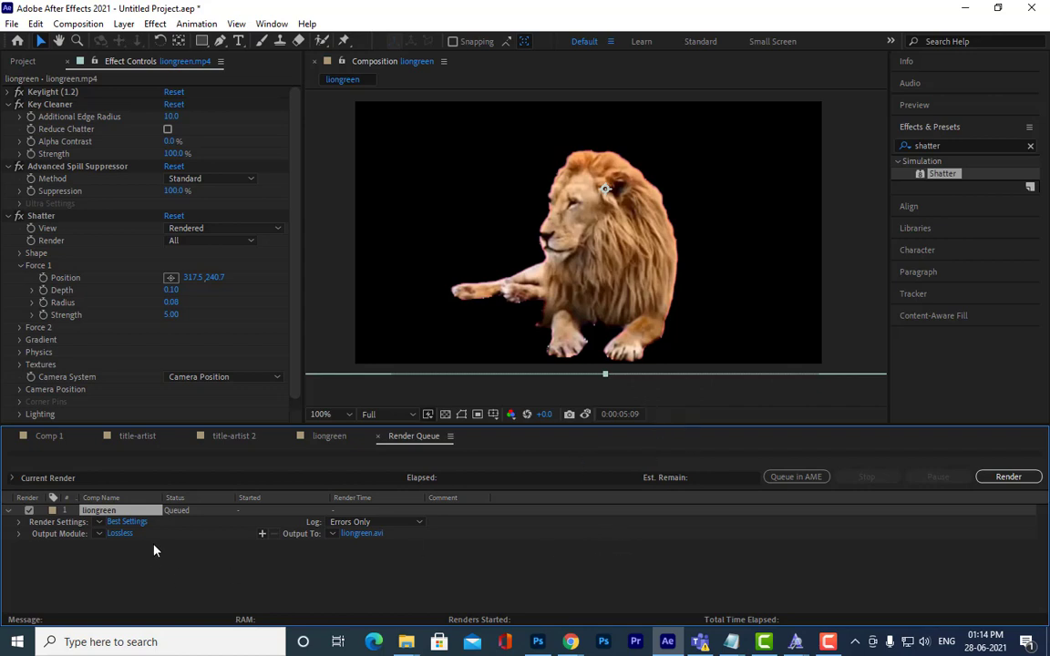
left_click(116, 534)
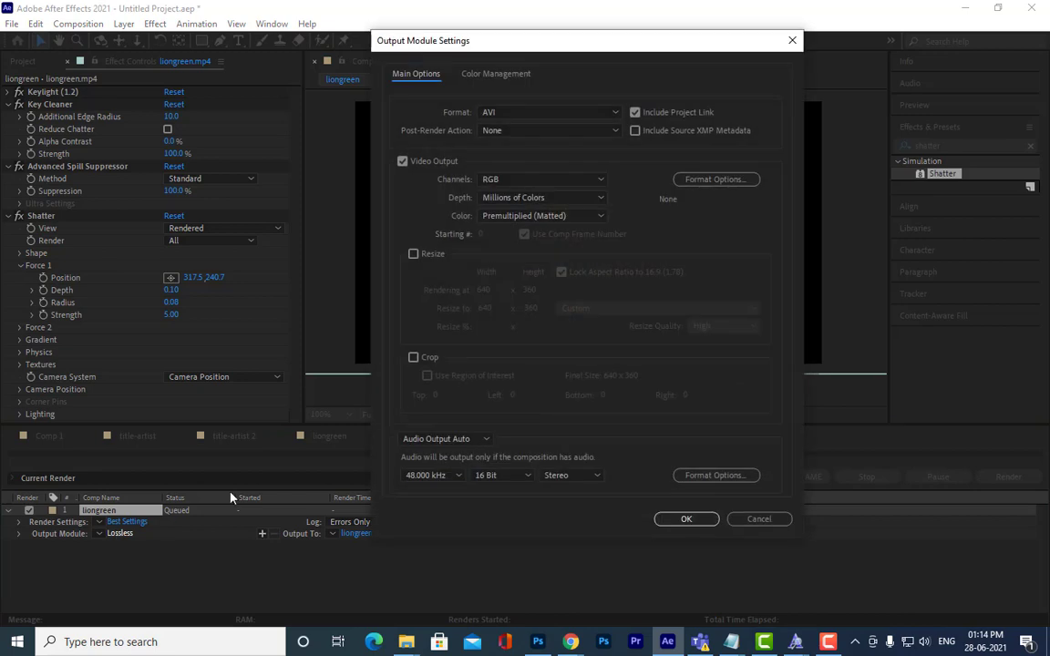
left_click(619, 118)
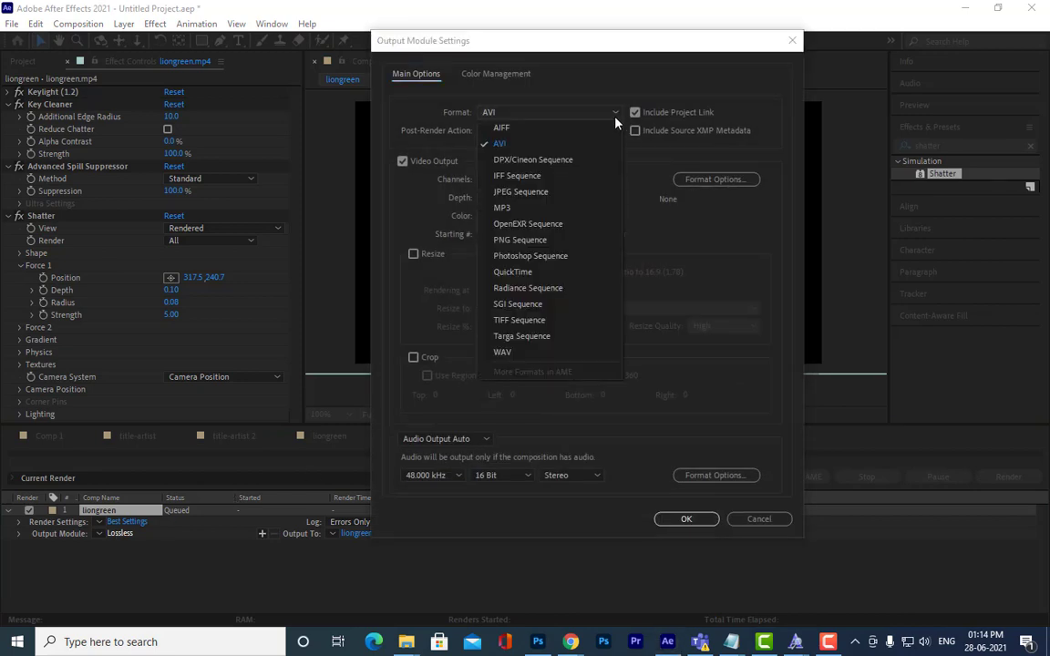
left_click(577, 240)
left_click(683, 520)
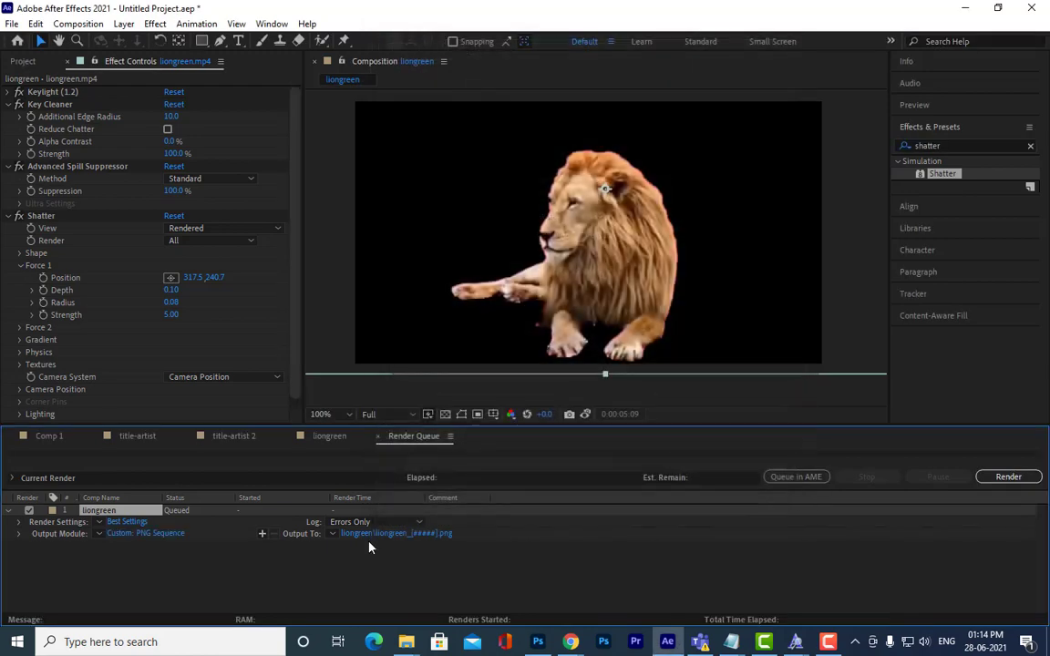
left_click(372, 537)
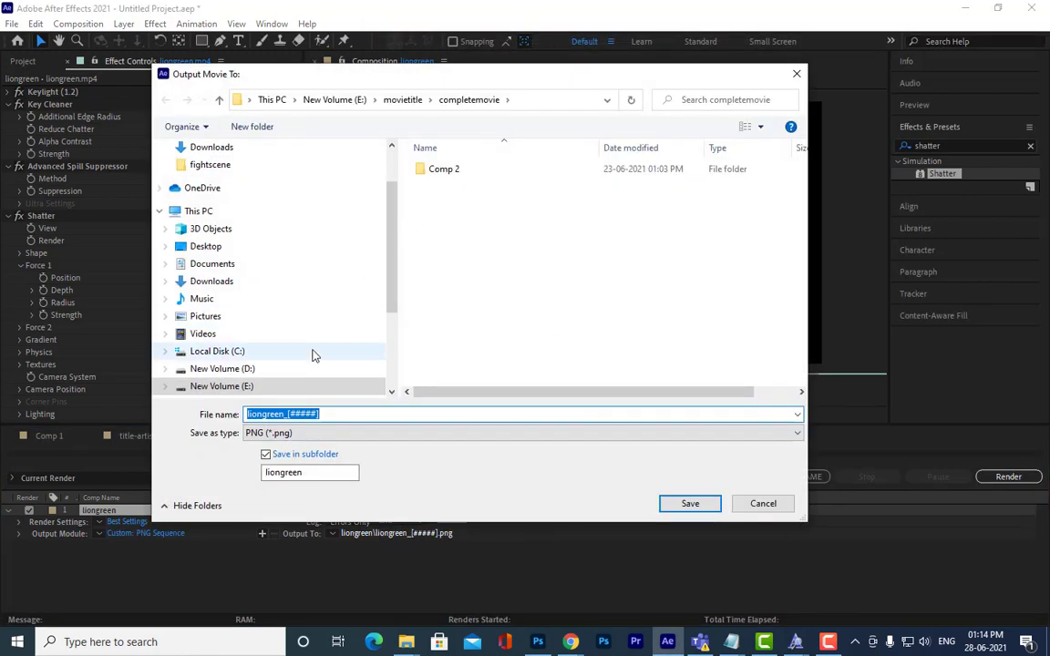
left_click_drag(389, 251, 387, 310)
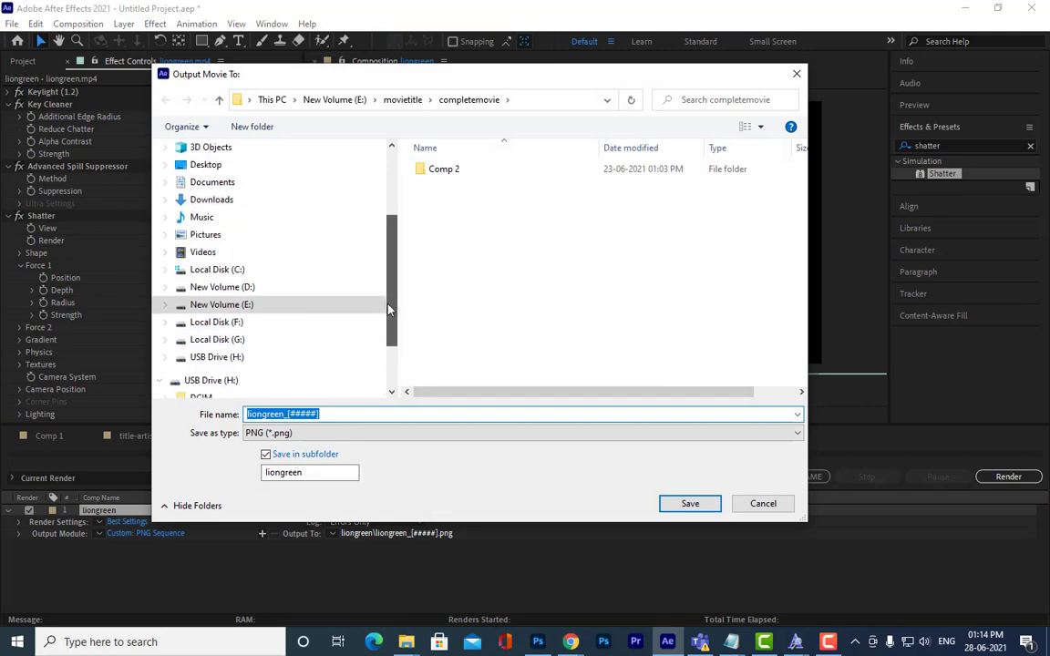
left_click(233, 324)
left_click(690, 503)
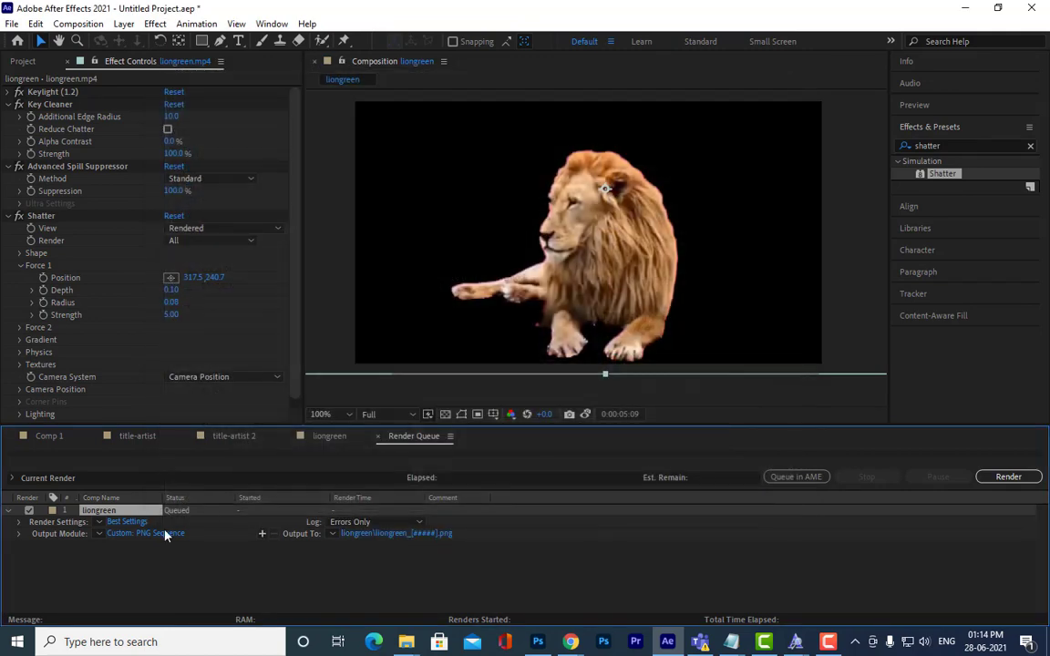
Step: Set the PNG Sequence output module's channels to RGB + Alpha
left_click(159, 533)
left_click(546, 180)
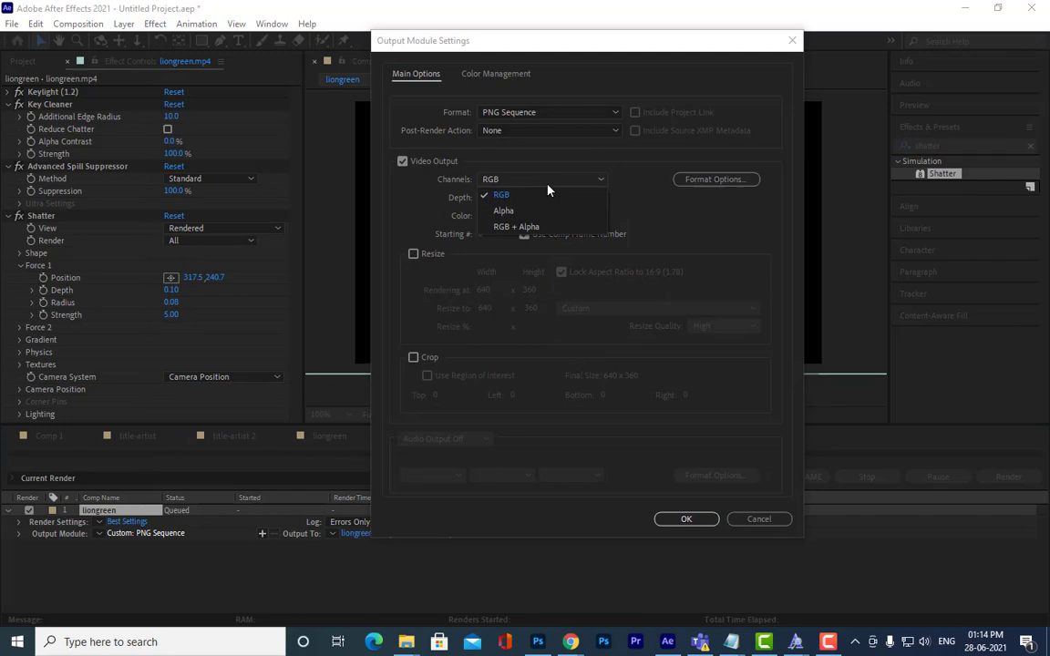
left_click(520, 226)
left_click(681, 520)
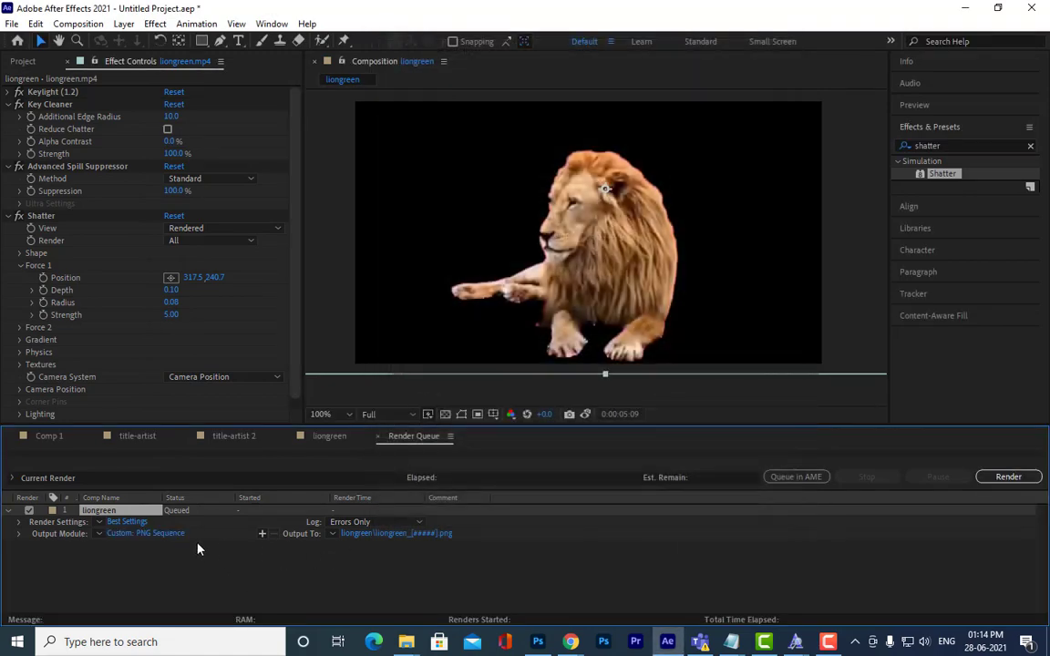
Step: Browse the render's output location to New Volume (D:) and create a new folder there named lion
left_click(374, 534)
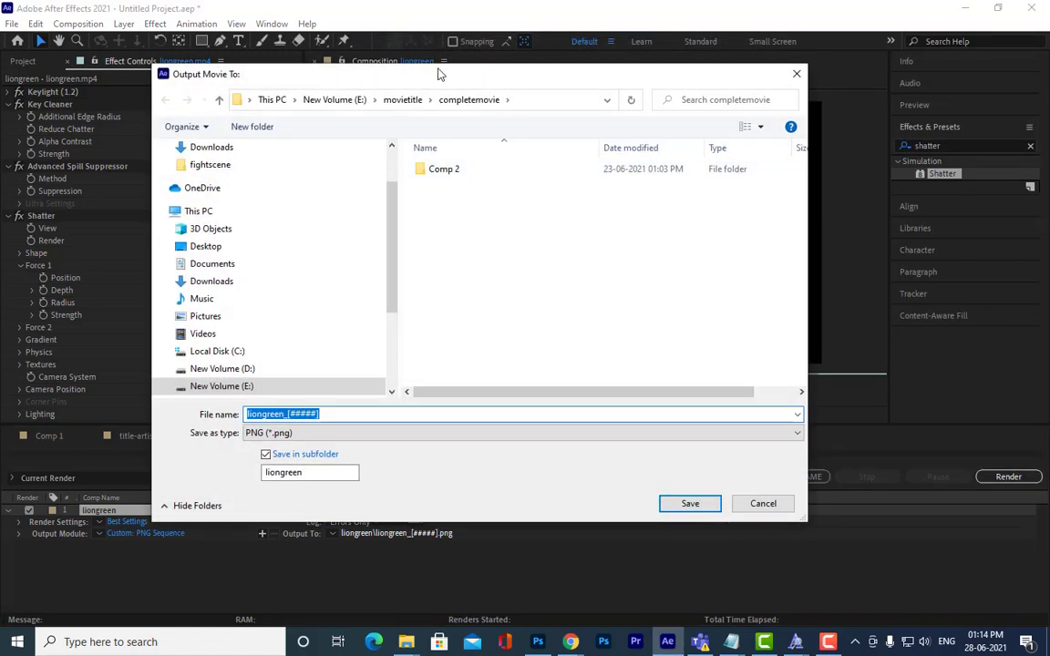
left_click_drag(438, 73, 491, 70)
scroll(444, 282, "down", 1)
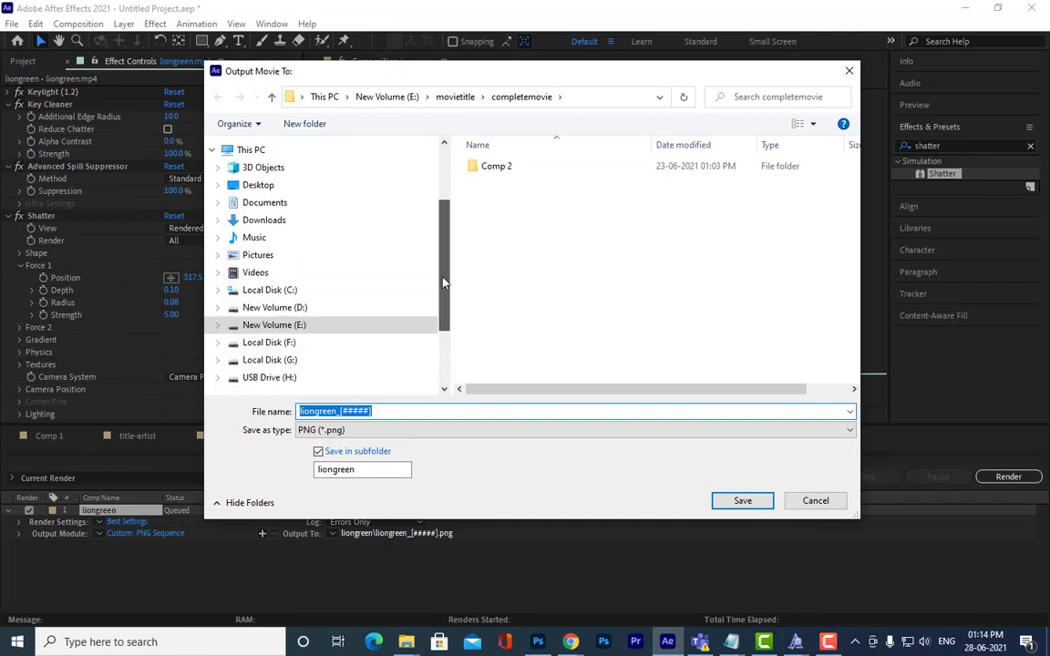
left_click(275, 308)
scroll(840, 336, "down", 5)
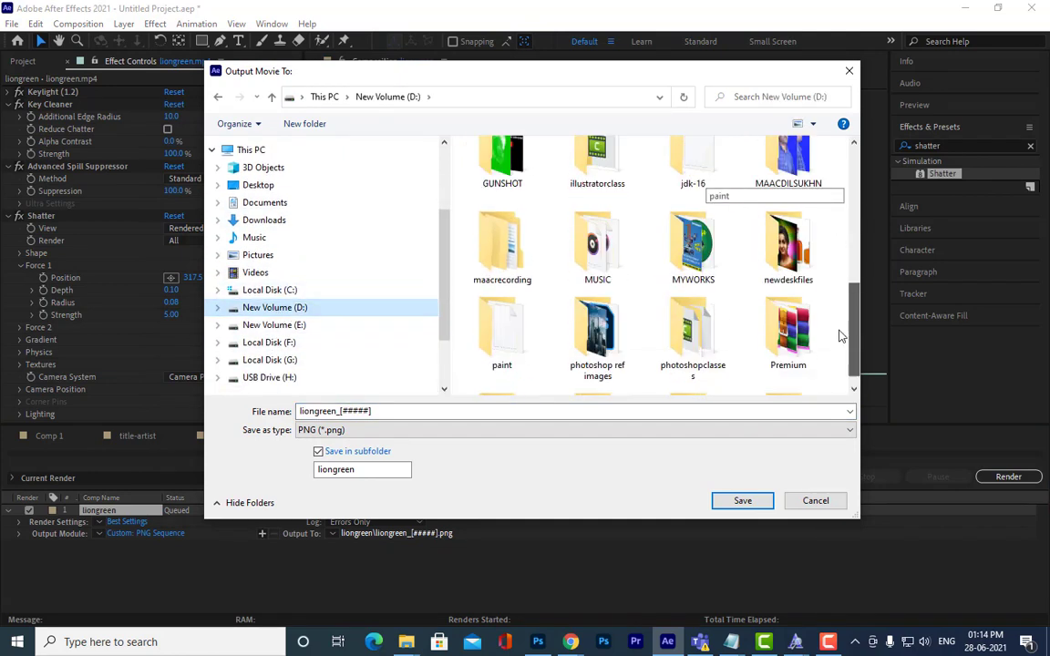
scroll(840, 336, "down", 2)
right_click(834, 275)
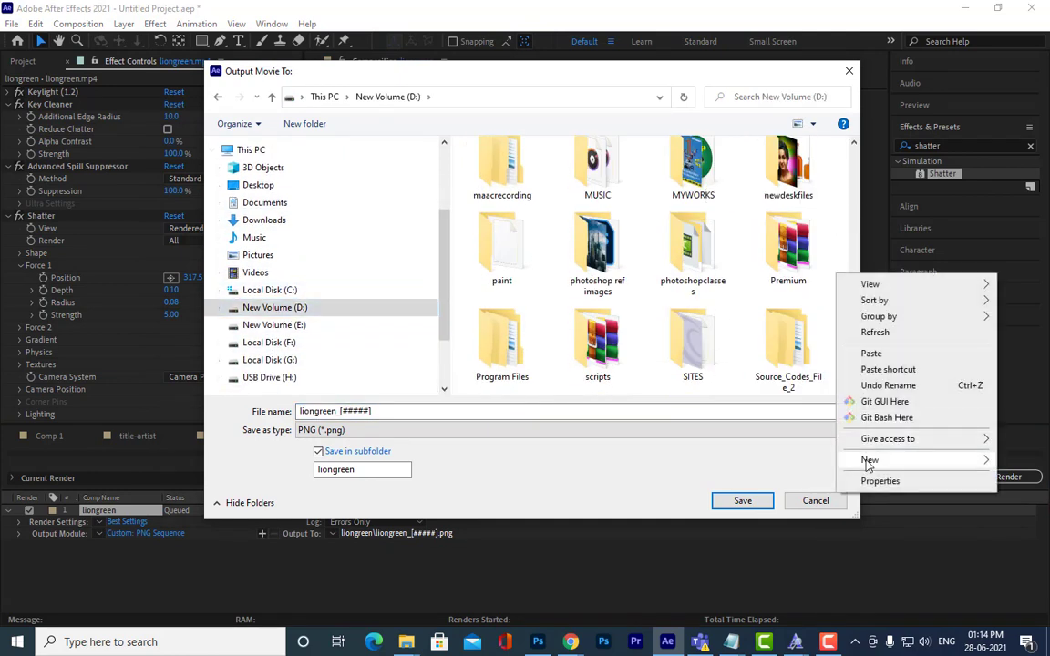
mouse_move(868, 463)
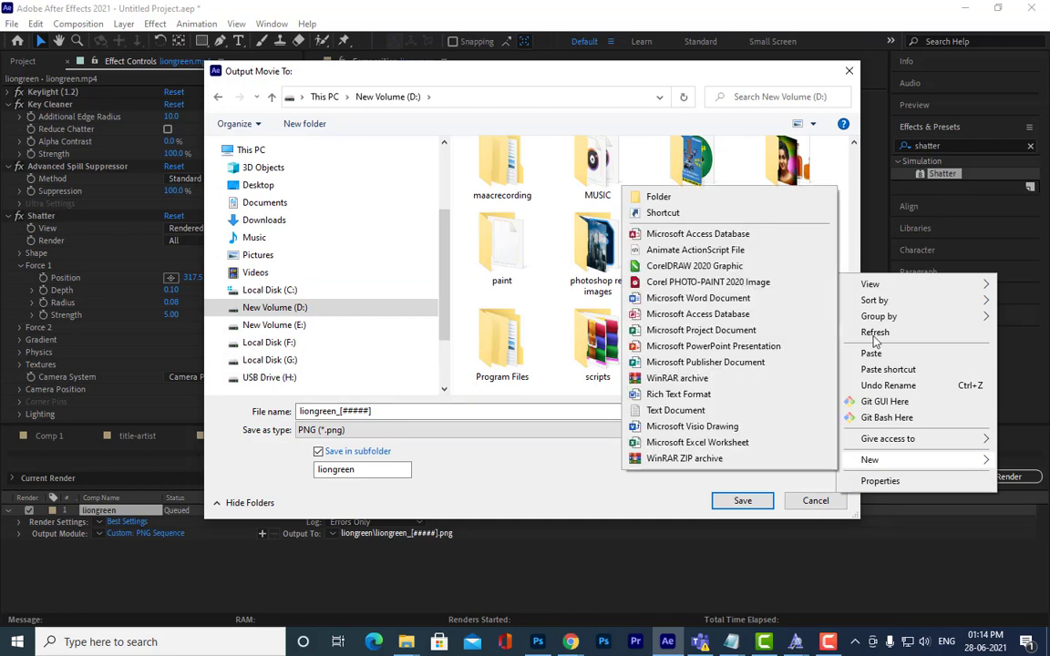
left_click(707, 198)
type("lion")
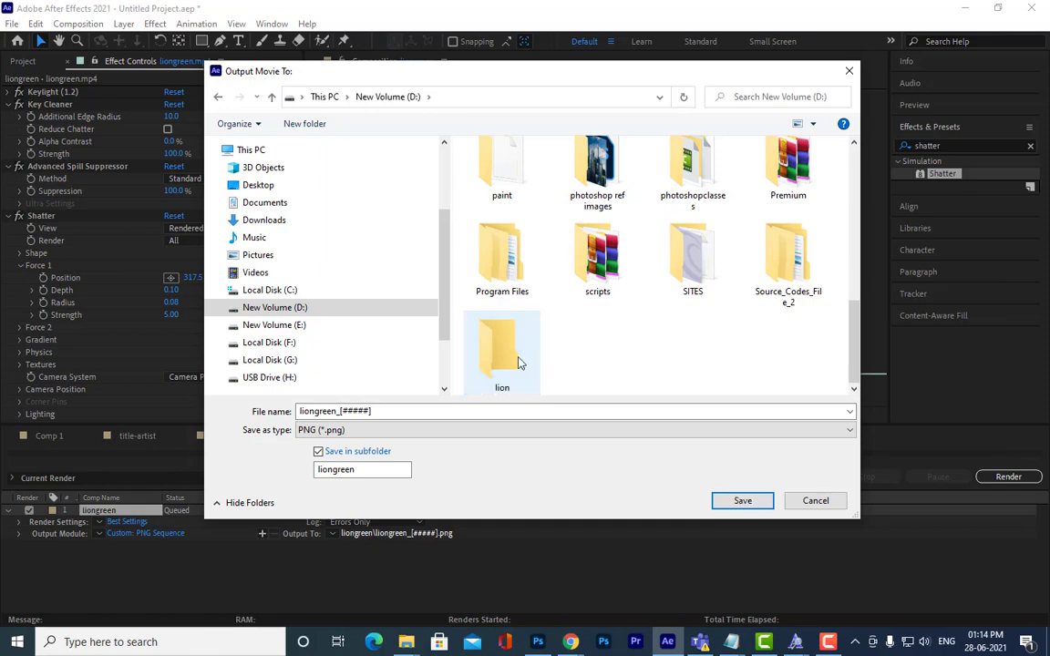
Step: Save the output inside the lion folder under the file name lion and render the queued composition
double_click(516, 353)
triple_click(401, 416)
type("lion")
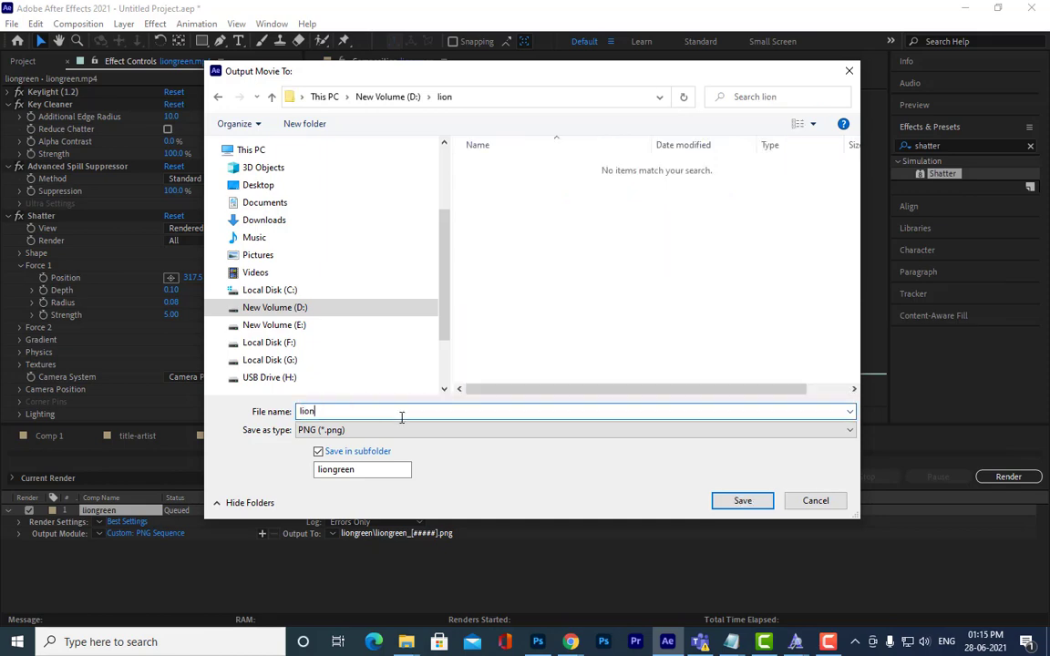
left_click(736, 500)
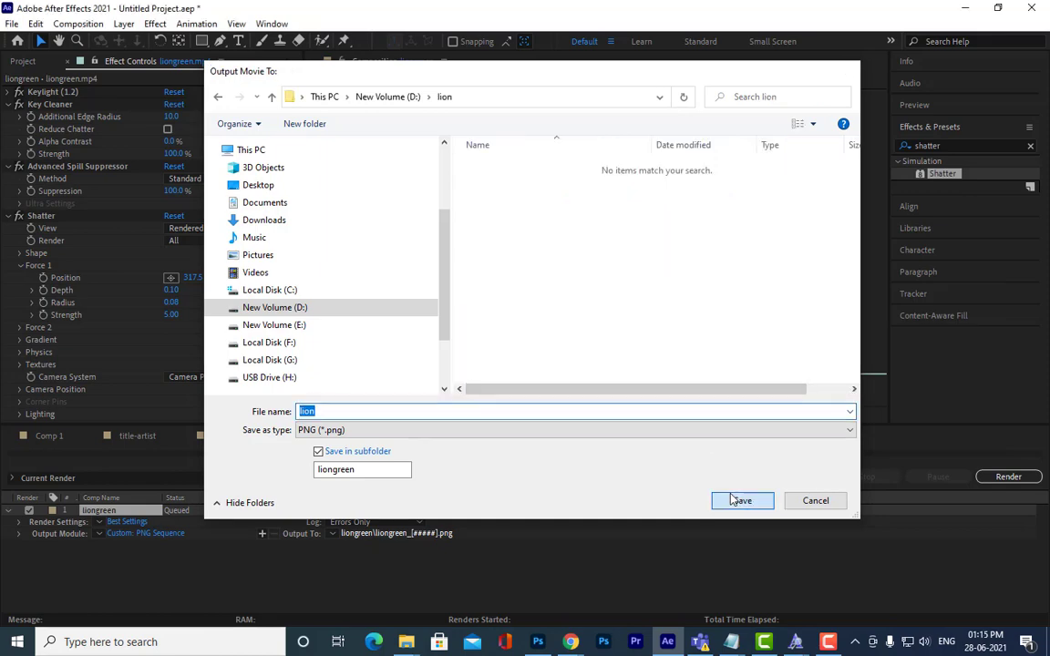
left_click(1008, 476)
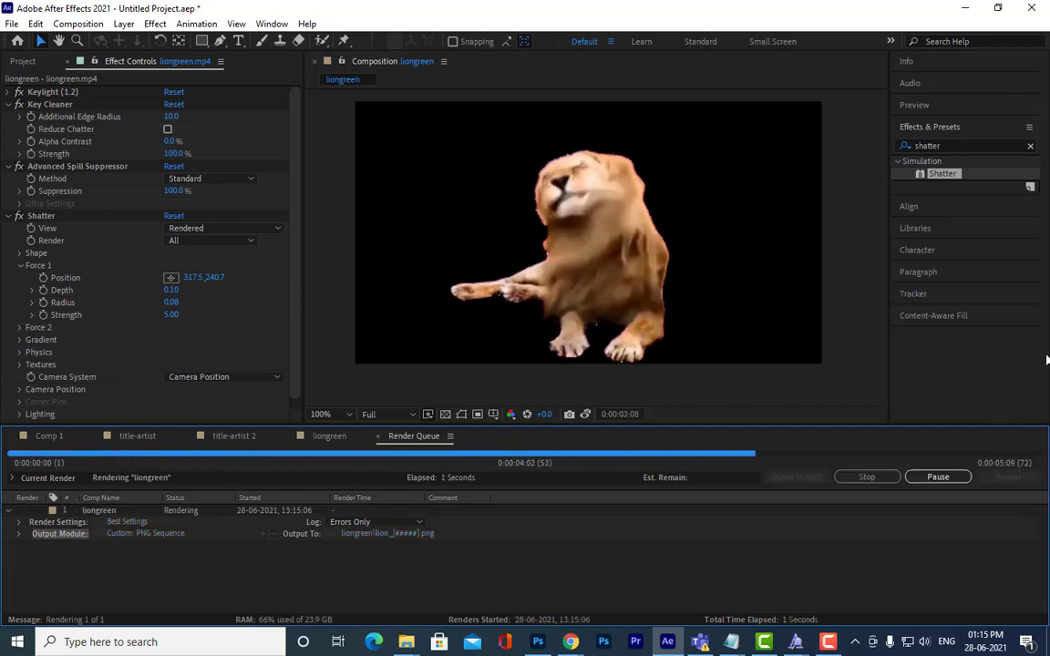
Step: Import the rendered frames from D:\lion\liongreen as a PNG sequence, starting from lion_00000
left_click(23, 61)
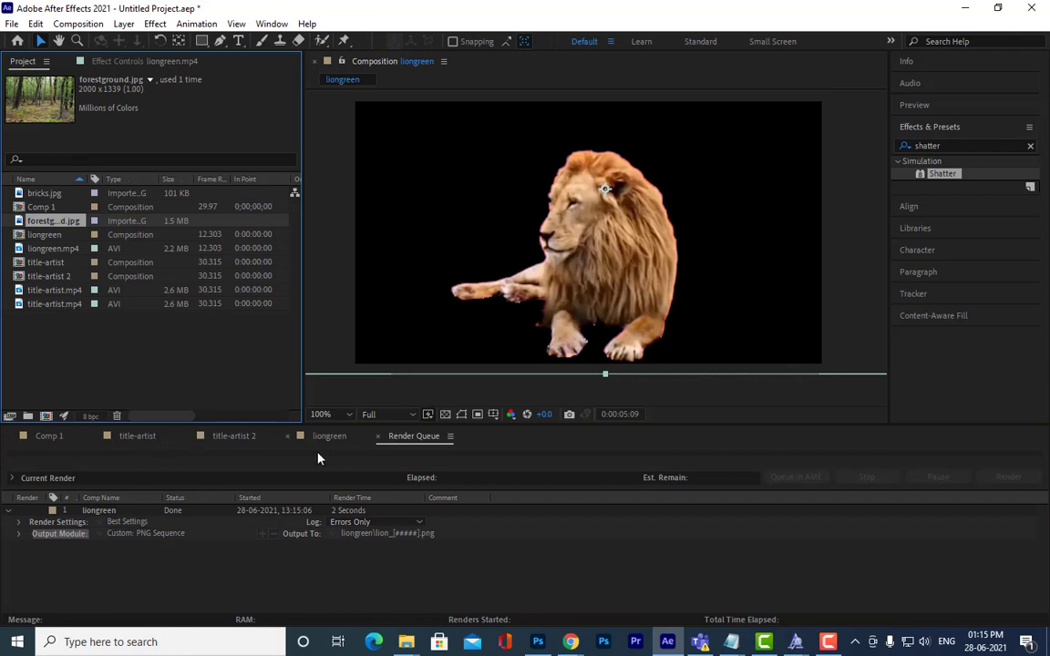
double_click(121, 333)
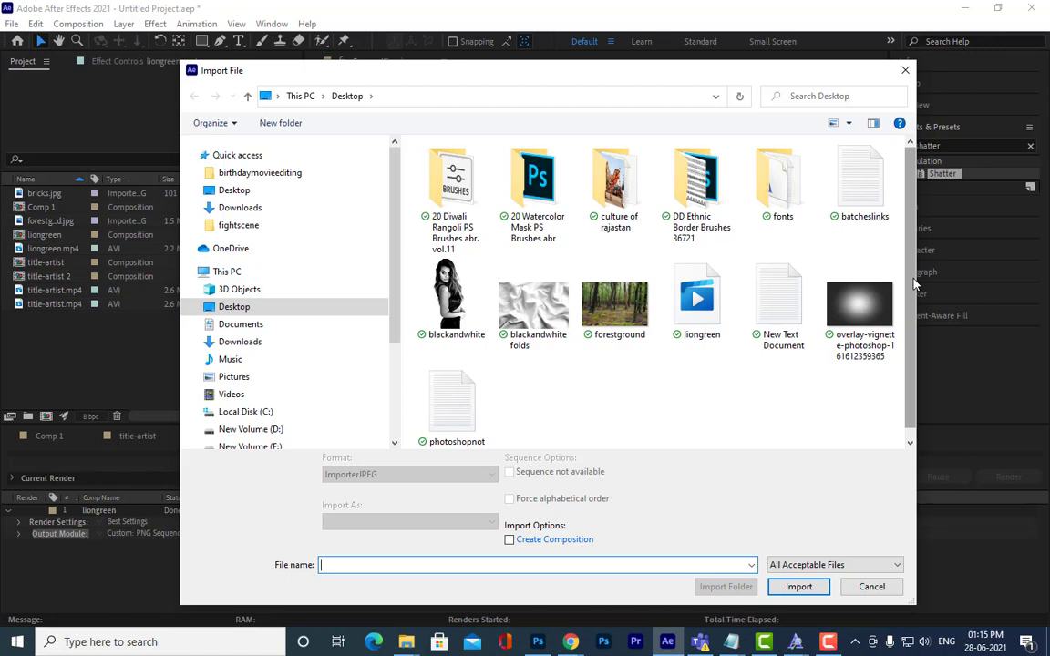
left_click(261, 430)
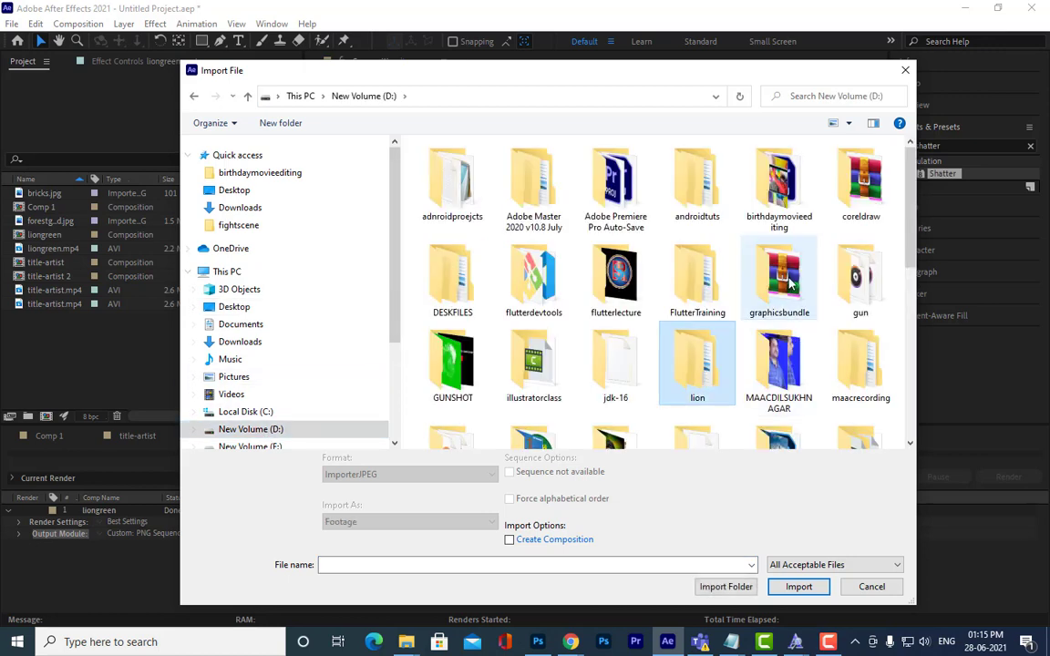
double_click(698, 363)
double_click(455, 171)
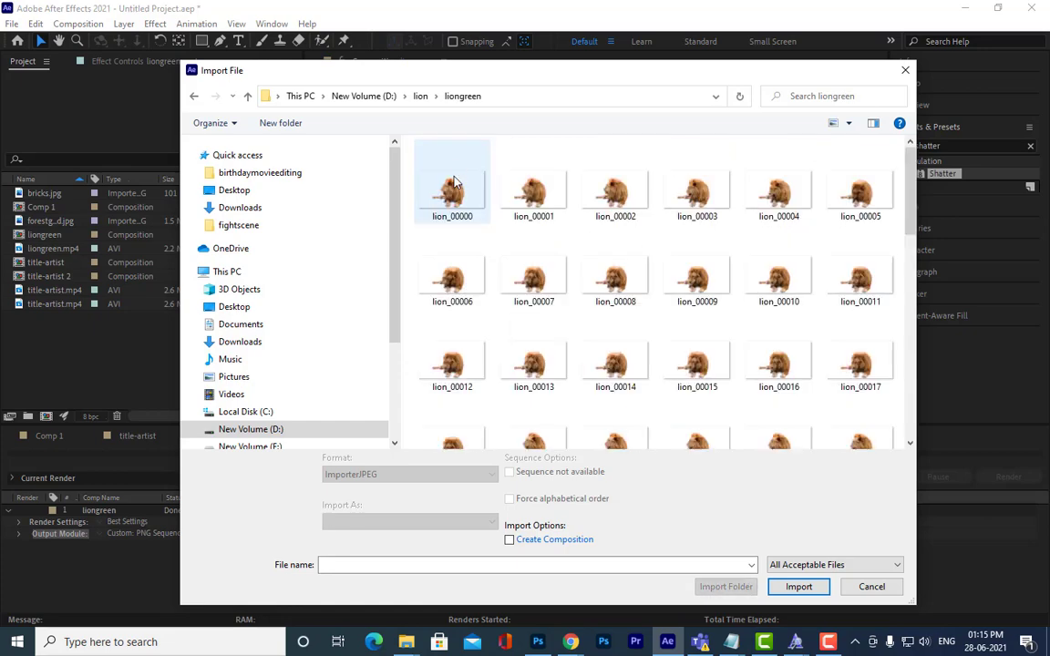
left_click(415, 173)
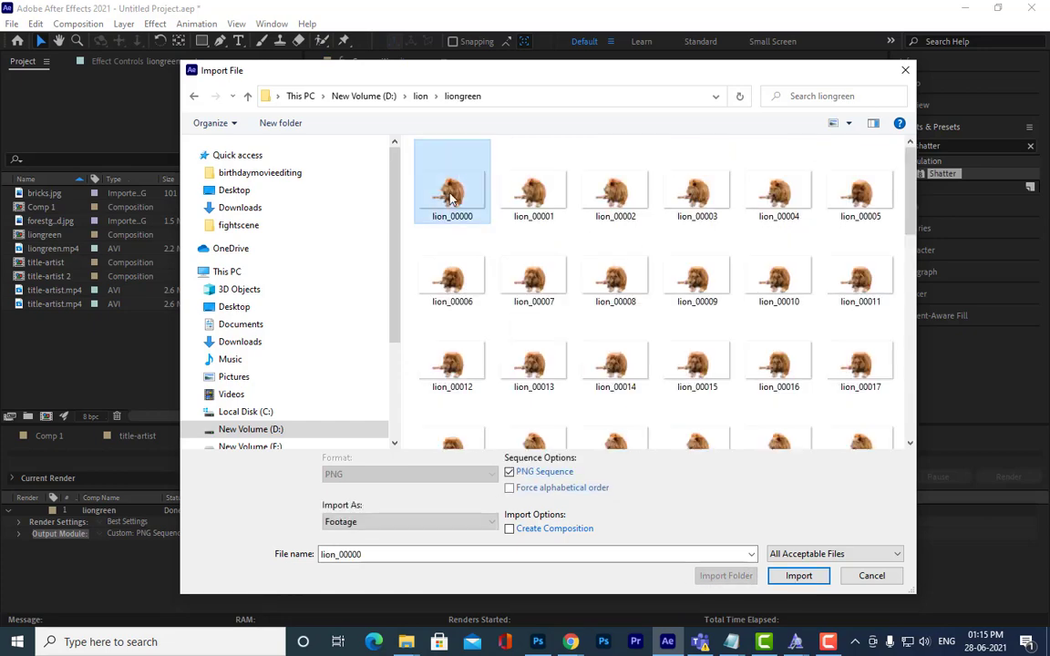
left_click(806, 579)
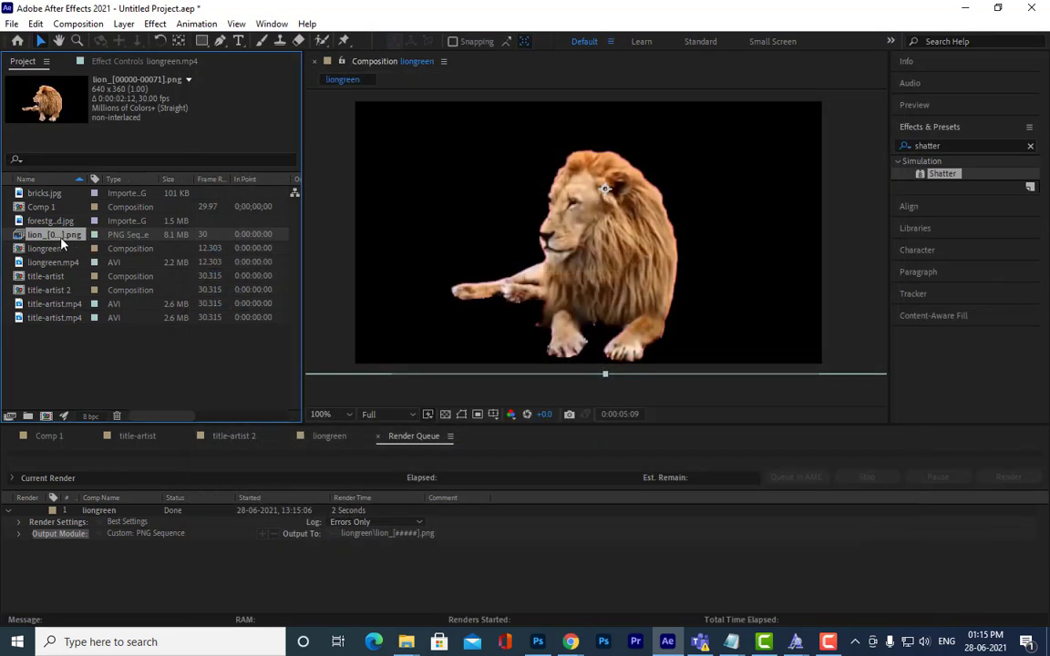
left_click_drag(55, 235, 46, 416)
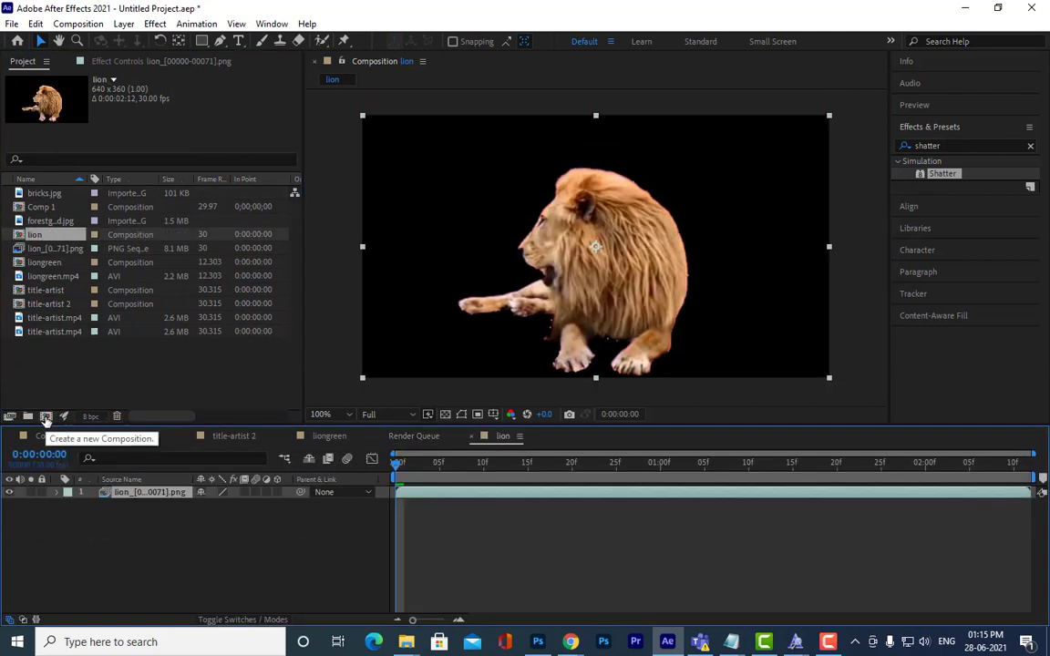
key("ctrl+z")
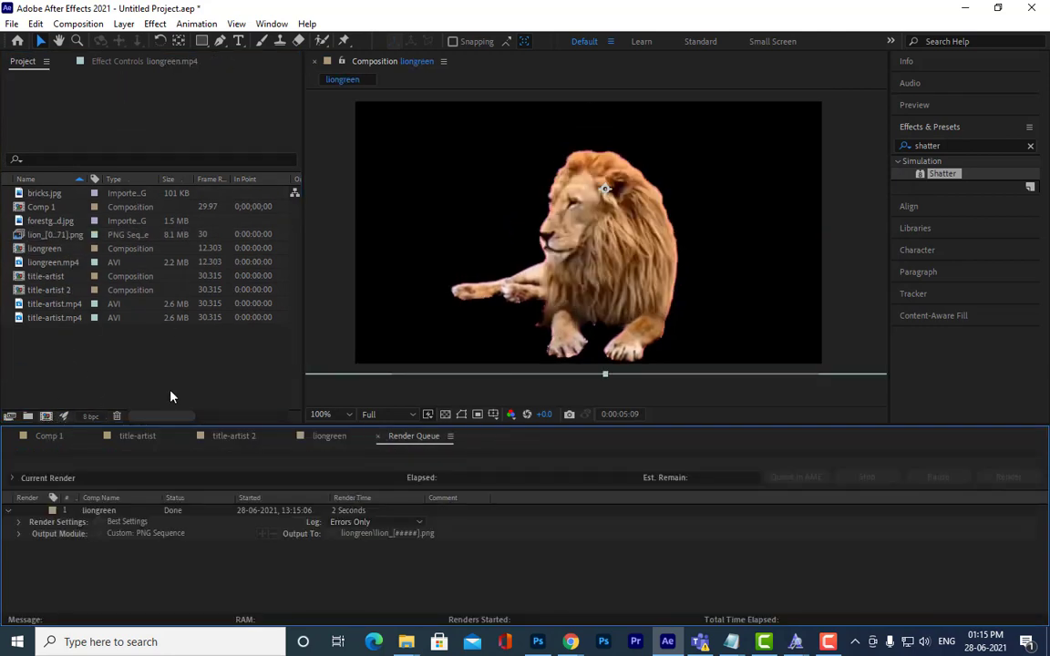
left_click(46, 437)
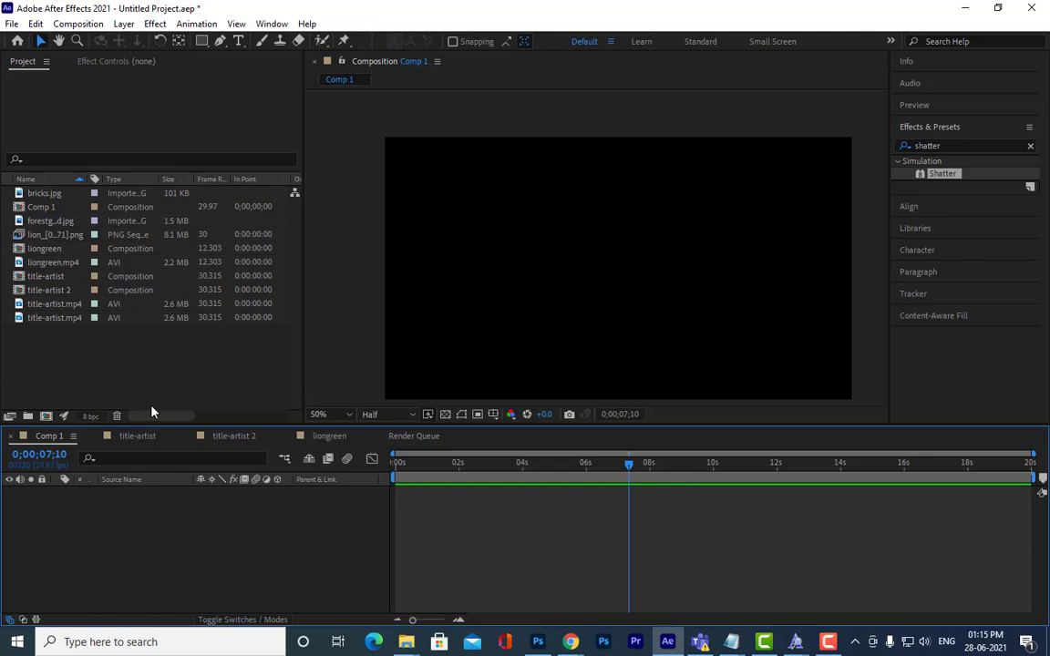
Step: Create a composition from forestground.jpg and add the imported lion PNG sequence as a layer above it
left_click_drag(52, 221, 47, 418)
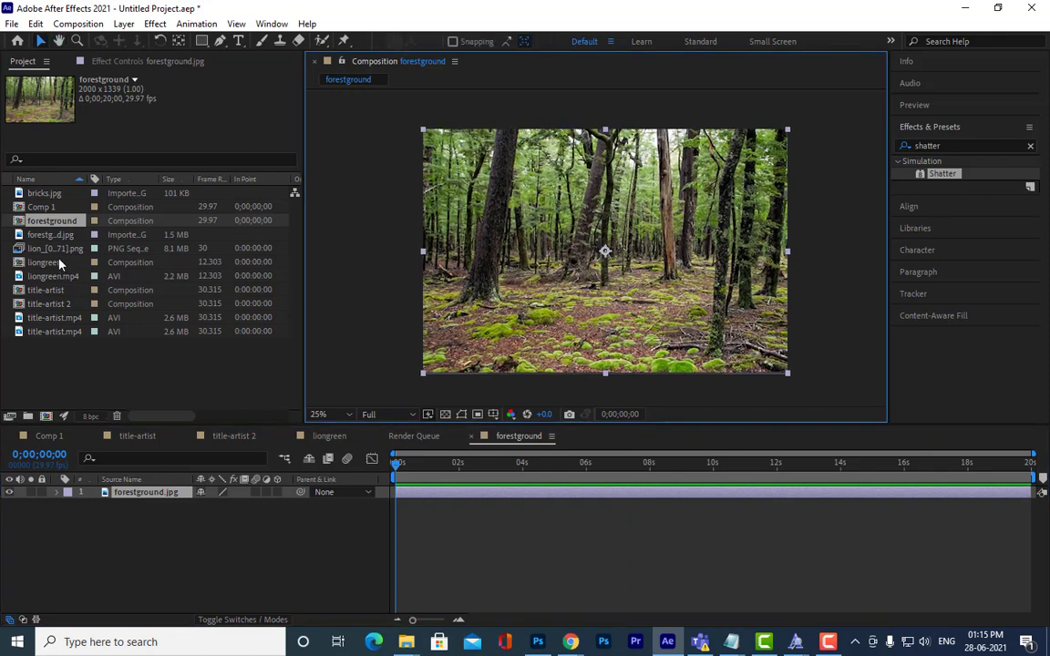
left_click_drag(54, 247, 169, 494)
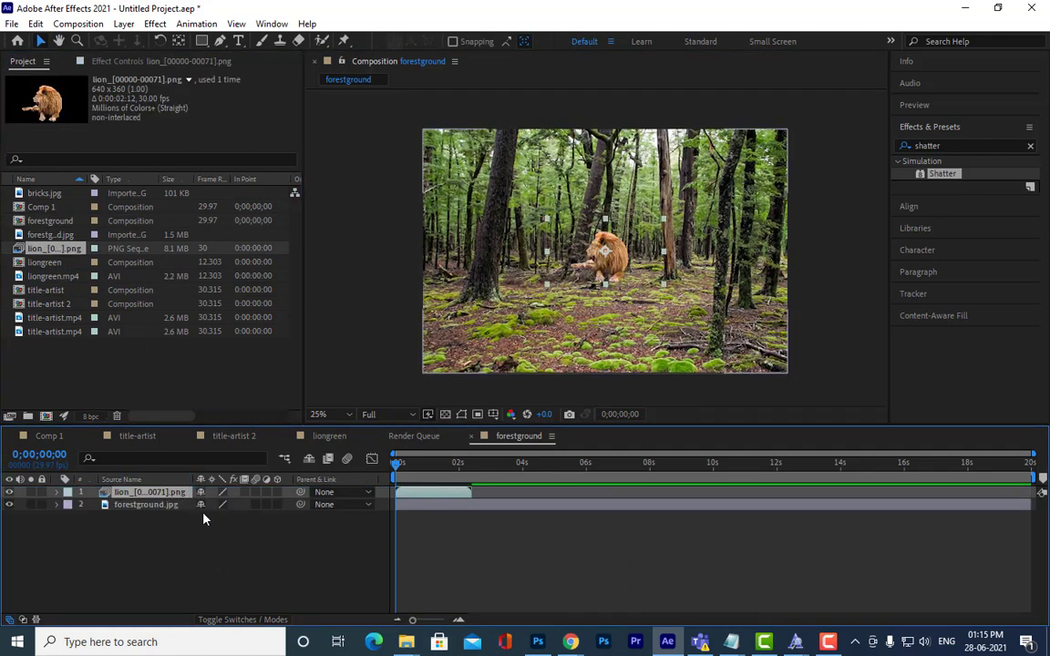
Step: Scale the lion sequence layer to 293% and move it down onto the forest floor, then deselect it
key("s")
left_click_drag(230, 504, 300, 504)
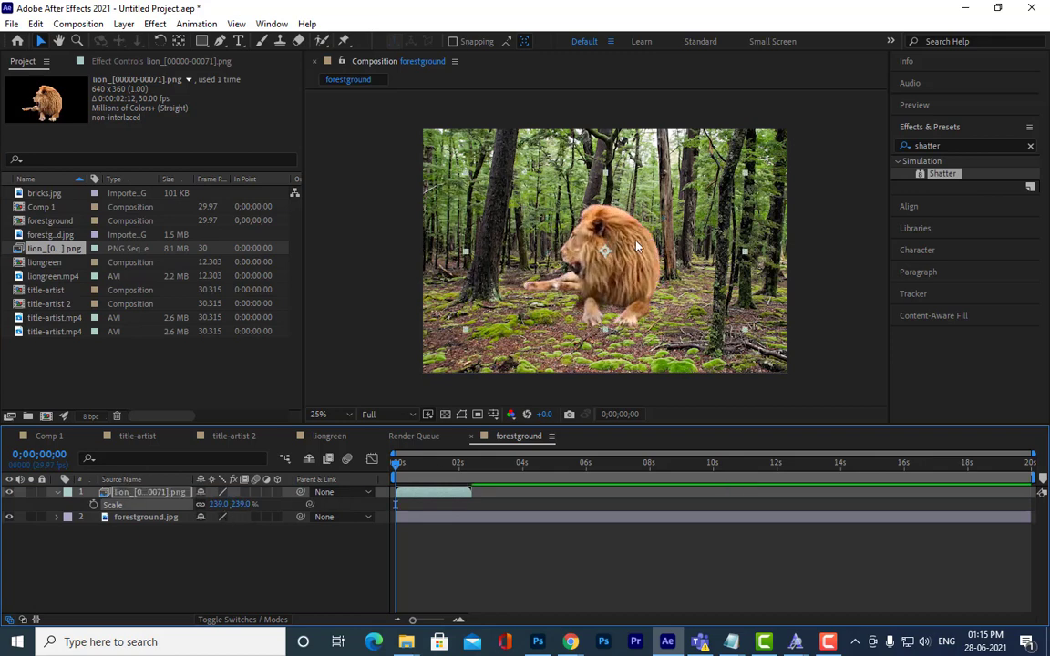
left_click_drag(634, 237, 639, 264)
left_click_drag(242, 504, 271, 503)
left_click_drag(669, 286, 664, 283)
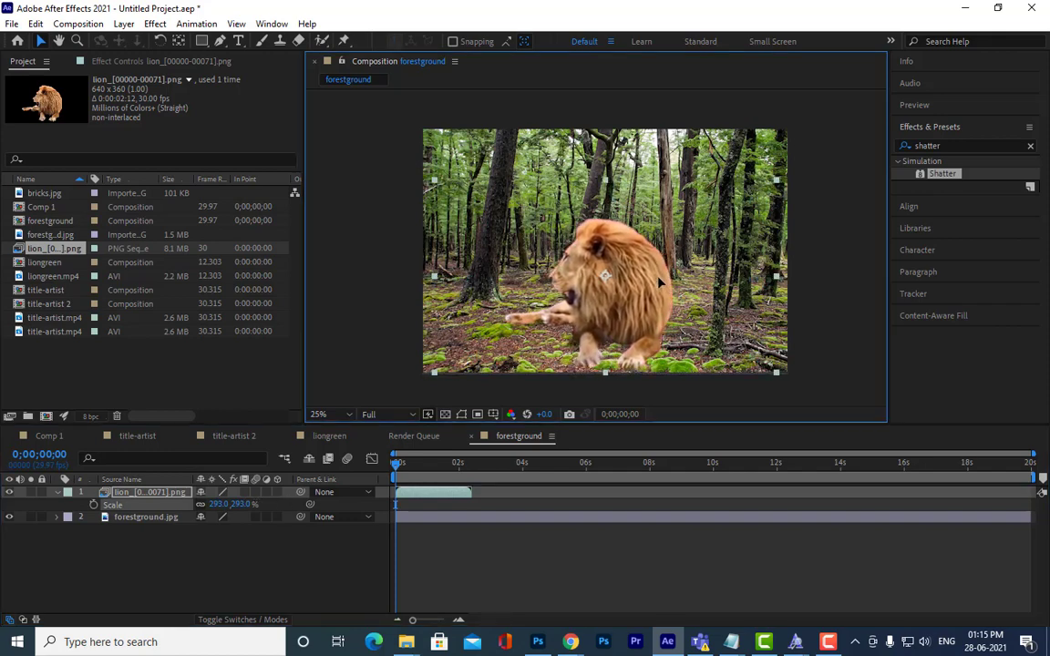
left_click(223, 552)
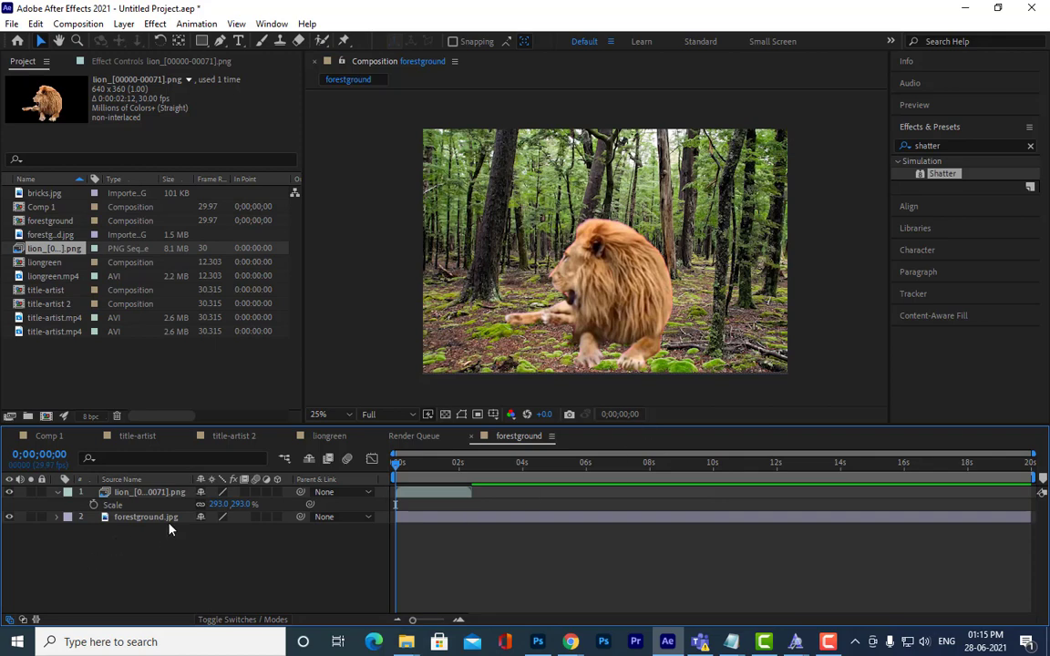
Step: Apply the Shatter effect to the lion sequence layer and preview the wireframe break-up from the first frame
left_click(164, 493)
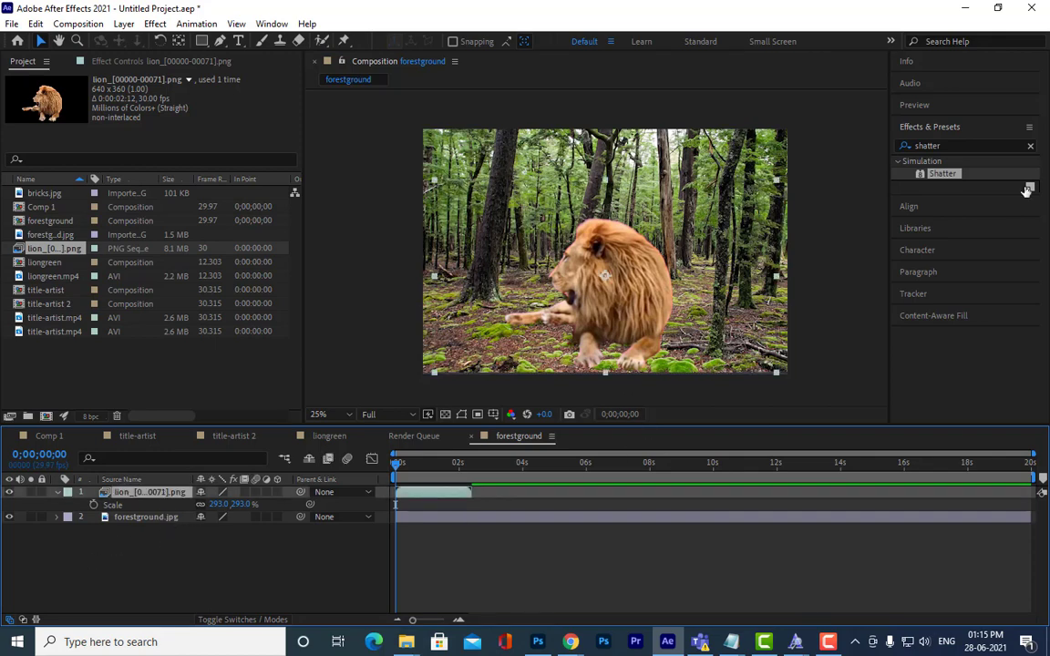
left_click_drag(944, 176, 156, 498)
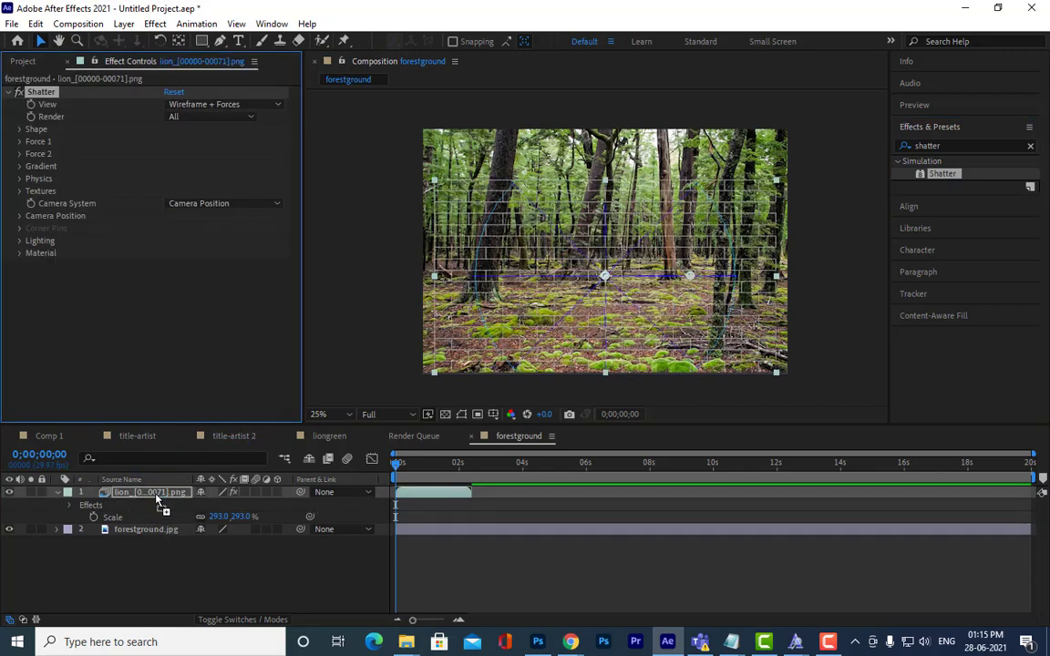
key("space")
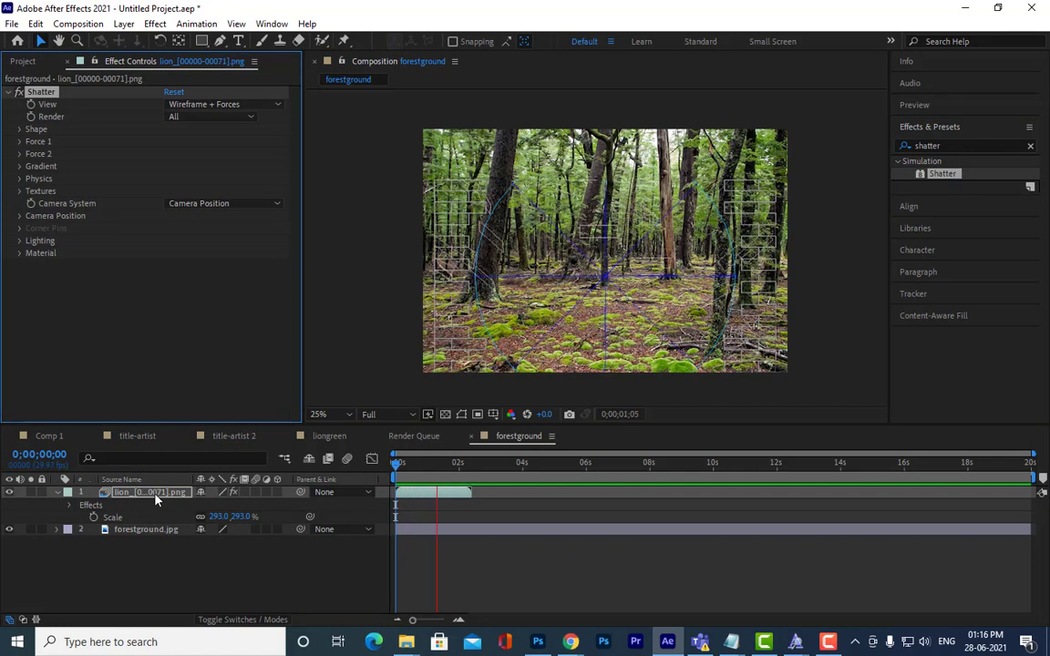
left_click_drag(425, 470, 389, 470)
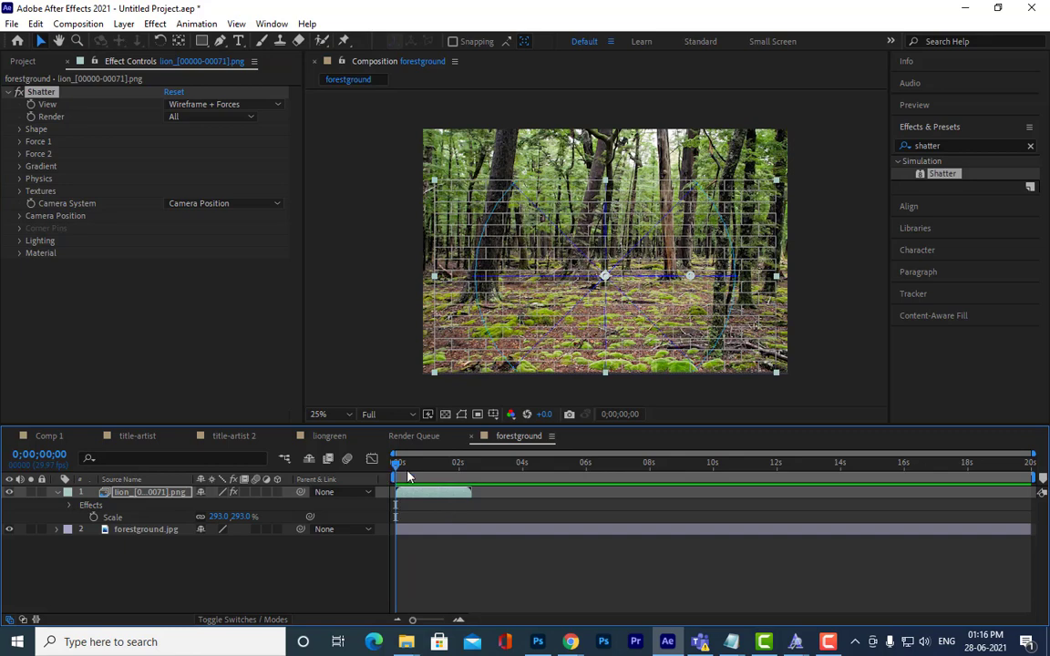
key("space")
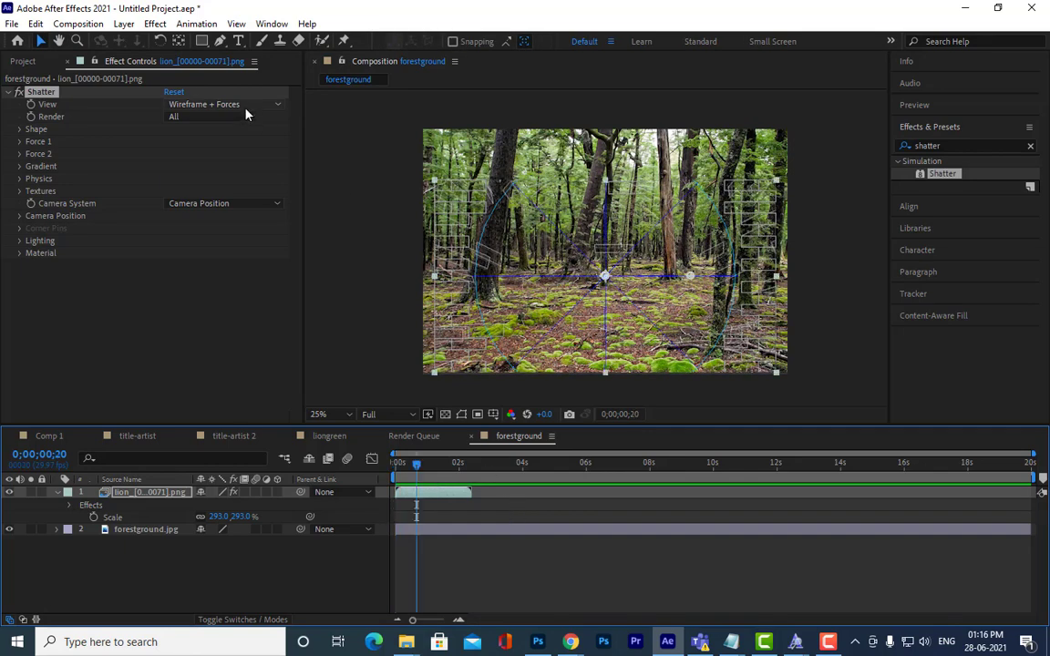
Step: Switch the lion's Shatter view to Rendered and preview the break-up over the forest from the first frame
left_click(242, 105)
left_click(240, 121)
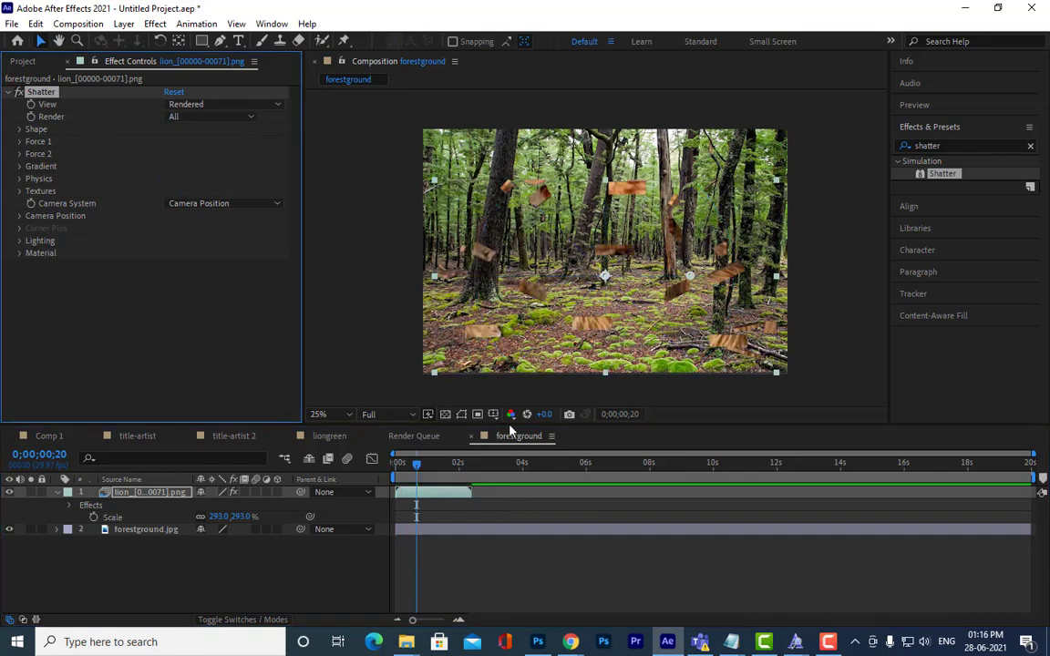
left_click_drag(416, 466, 372, 468)
key("space")
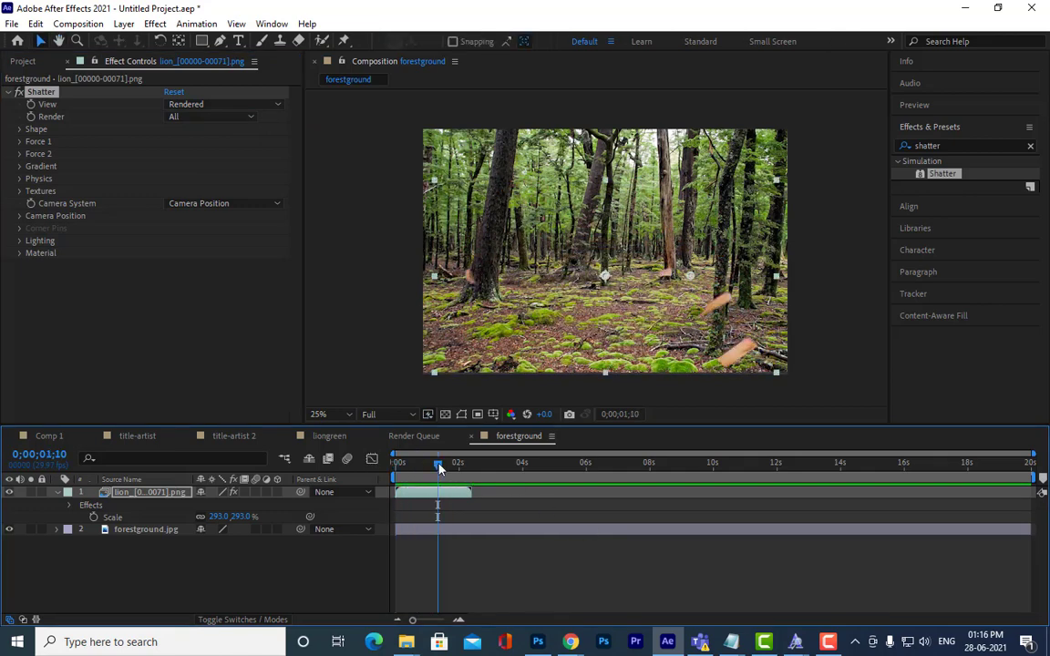
Step: Scrub to 0;00;00;06 and change the lion's Shatter shape pattern to Glass
key("space")
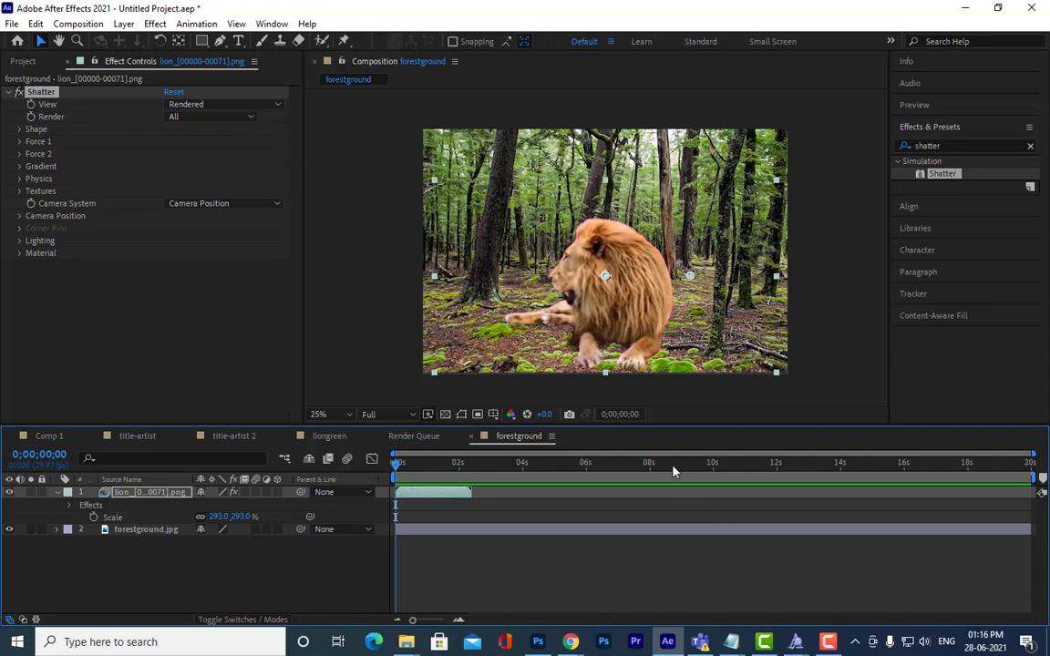
mouse_move(396, 468)
left_mouse_down()
mouse_move(423, 474)
mouse_move(402, 483)
left_mouse_up()
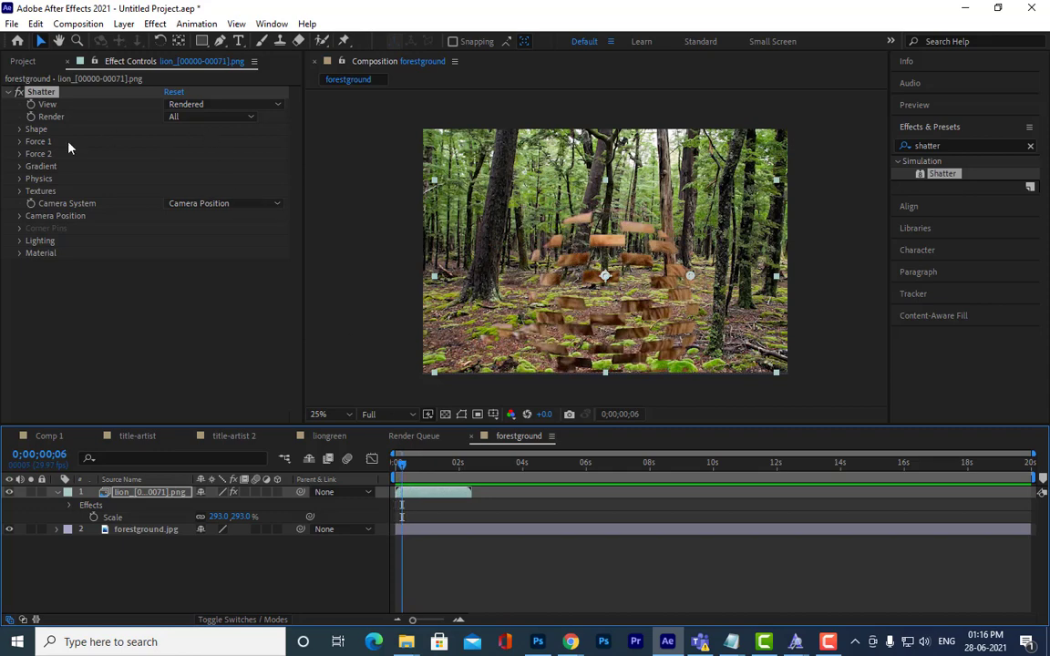
left_click(18, 130)
left_click(182, 142)
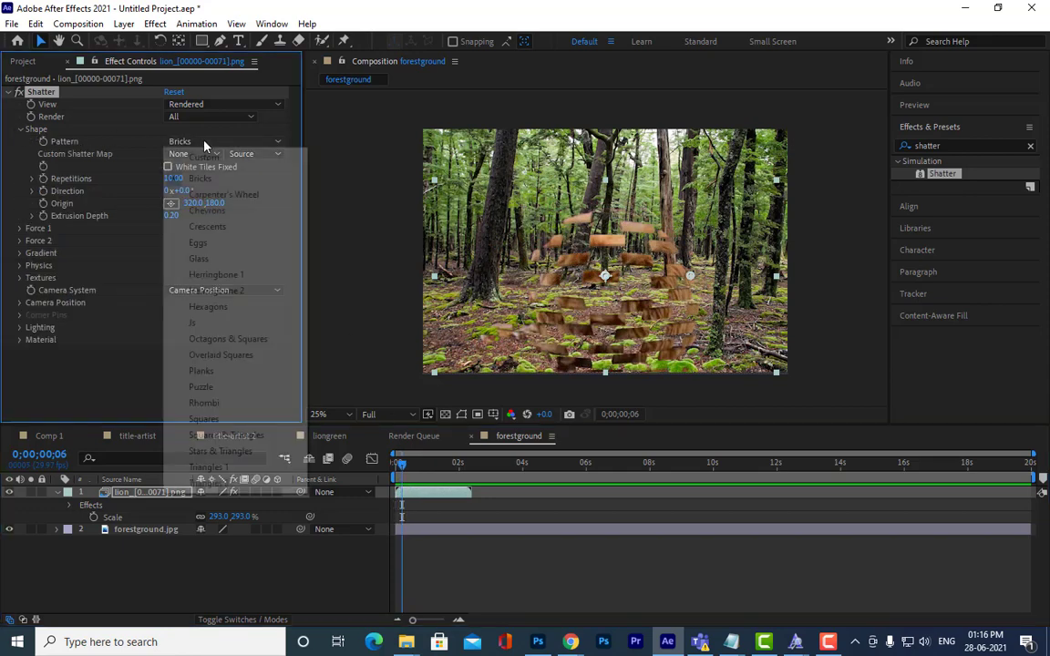
left_click(200, 258)
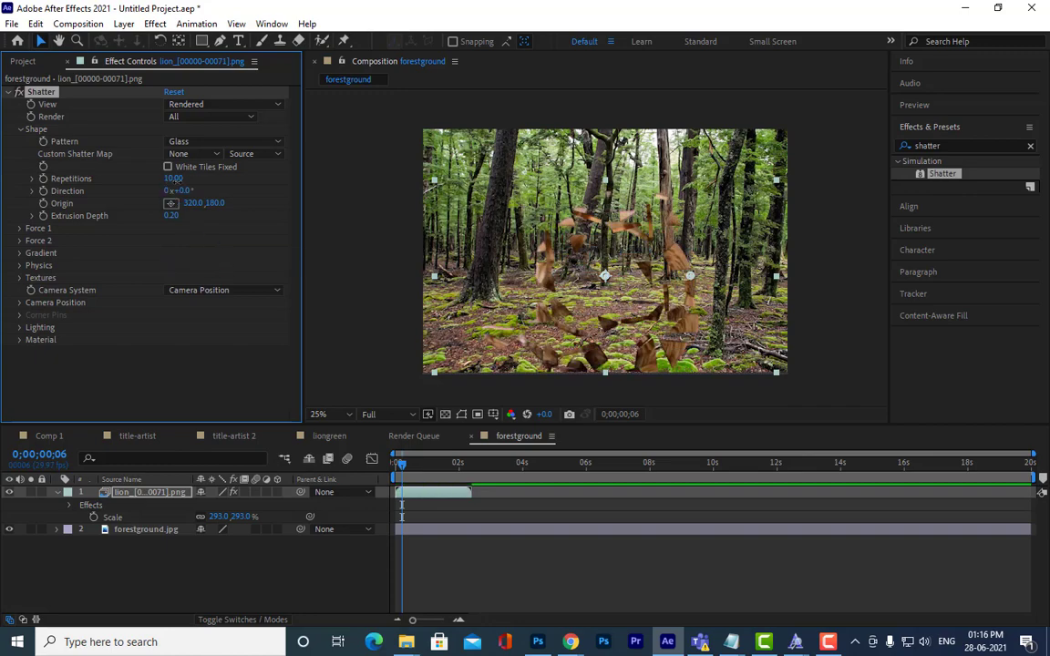
Step: Increase the Glass pattern's repetitions to 59.70 for smaller fragments
left_click_drag(171, 180, 319, 205)
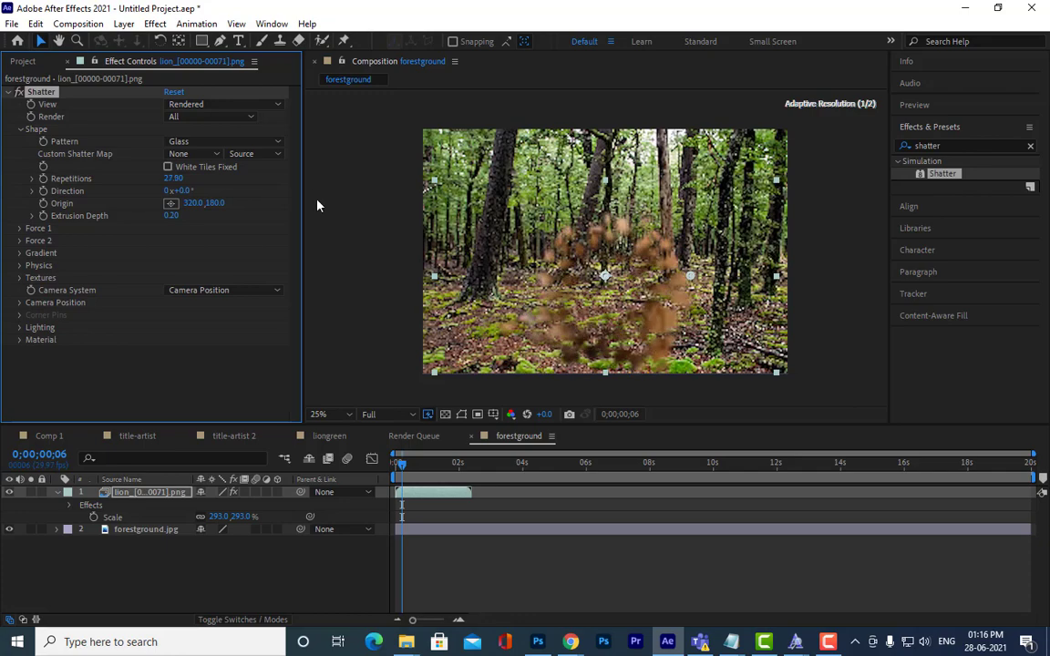
left_click_drag(173, 178, 342, 199)
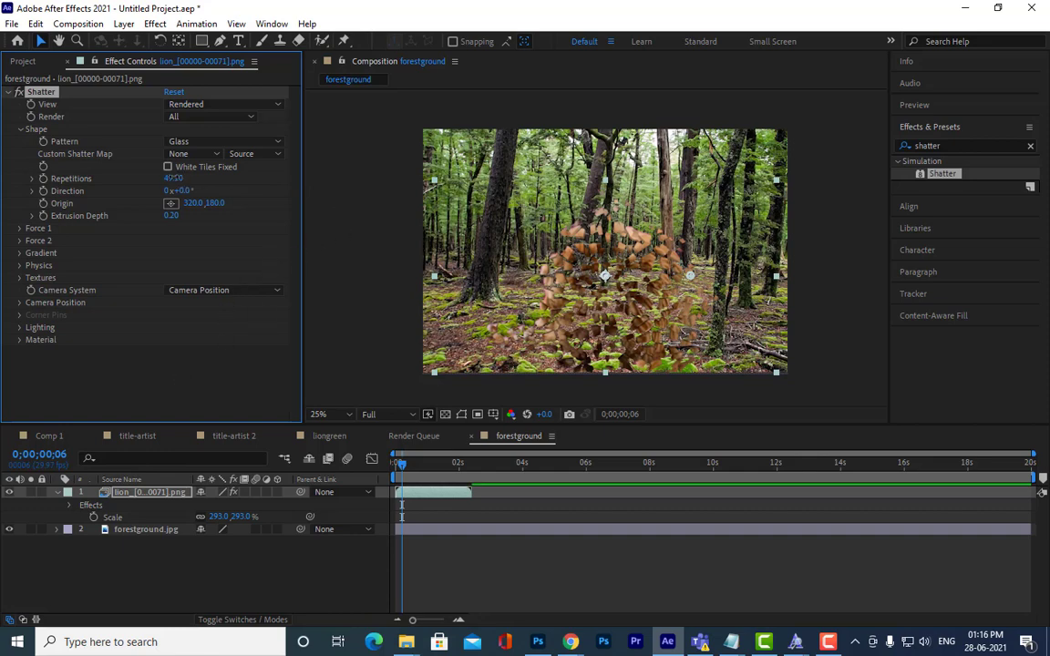
left_click_drag(185, 182, 252, 185)
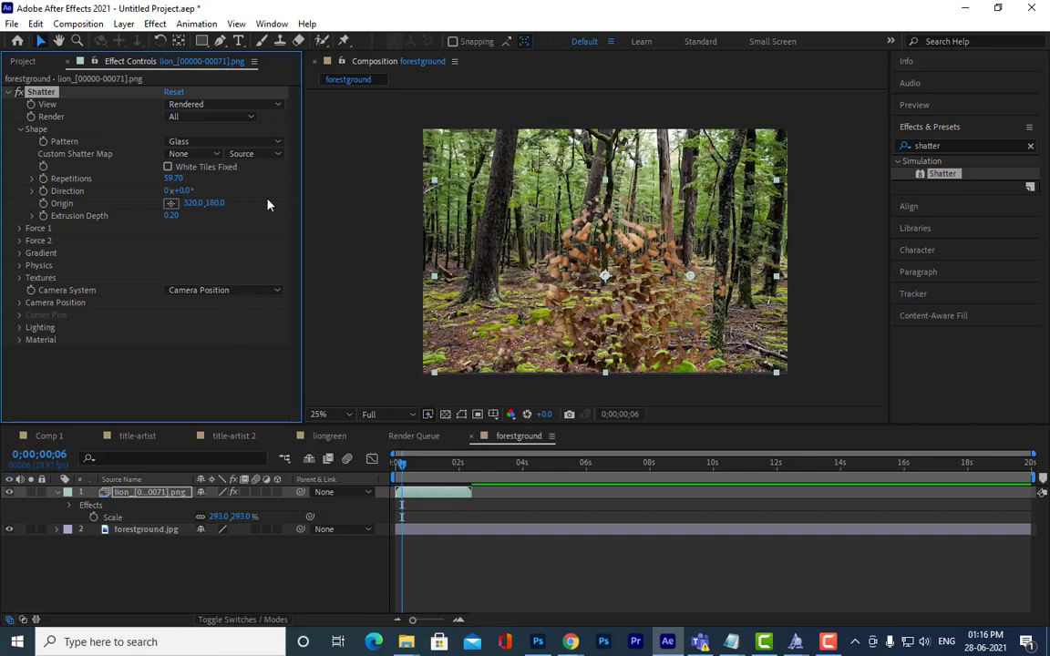
Step: Go to 0;00;00;01 and place the Force 1 position at 485.2, 107.1, up and to the right of the lion
left_click_drag(402, 463, 395, 466)
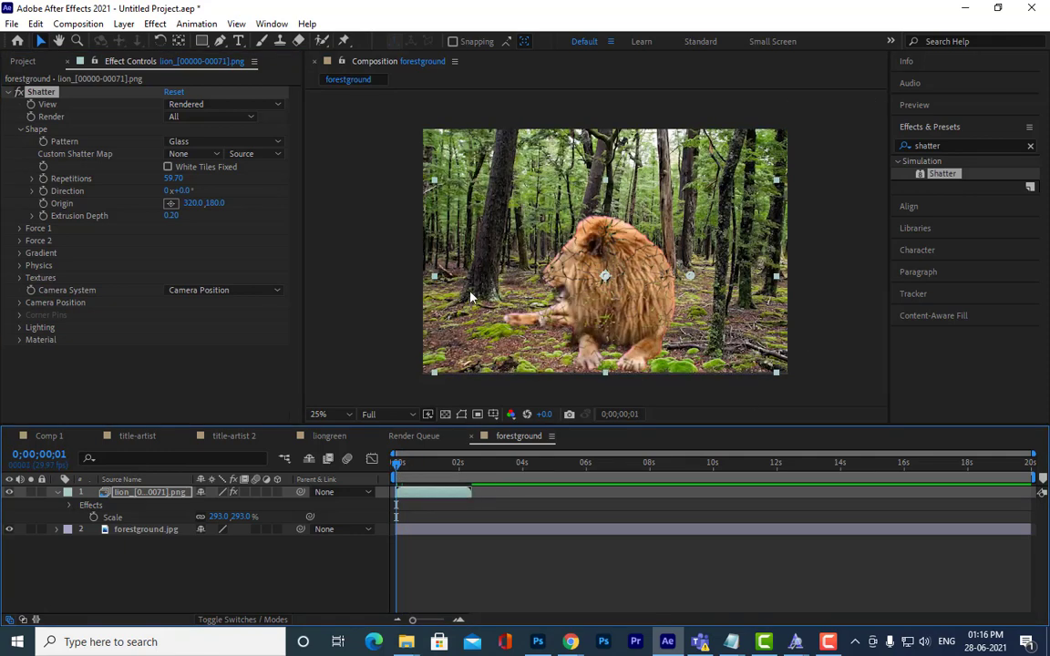
left_click(20, 228)
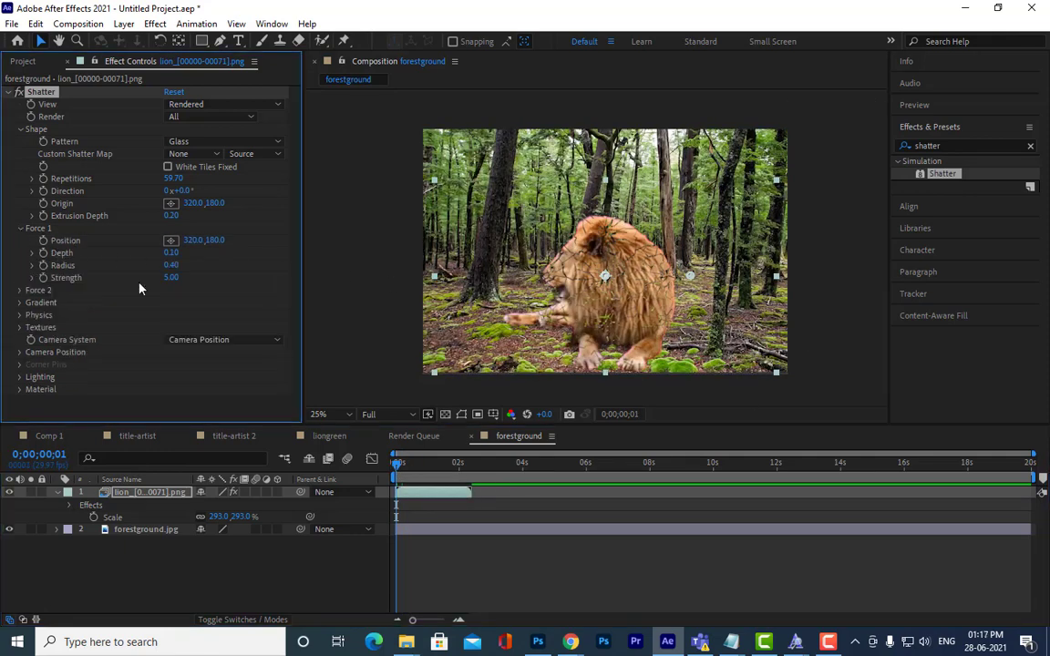
left_click(170, 240)
left_click(694, 232)
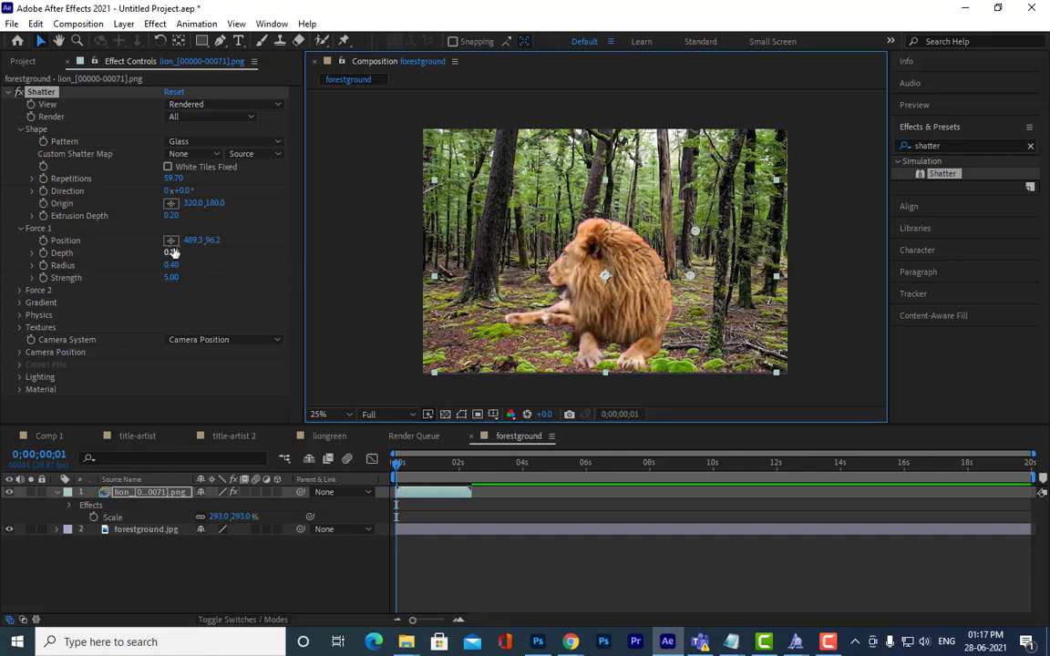
mouse_move(693, 234)
left_mouse_down()
mouse_move(639, 274)
mouse_move(692, 237)
left_mouse_up()
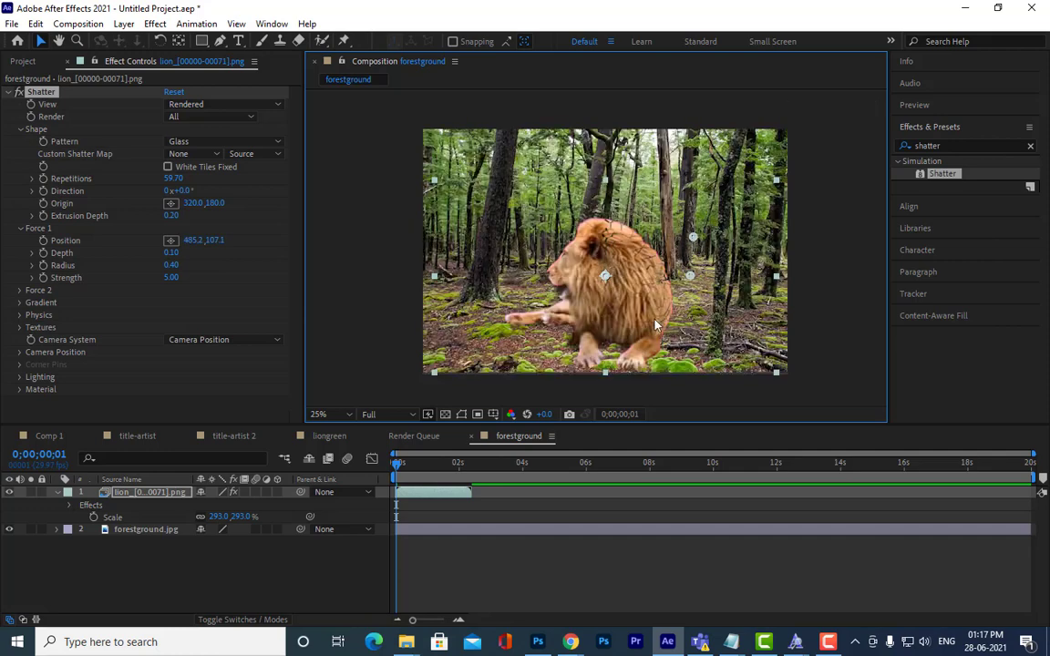
Step: Reduce the Force 1 radius to 0.15 in Wireframe + Forces view, then return to Rendered and set the strength to 16.50
left_click(237, 105)
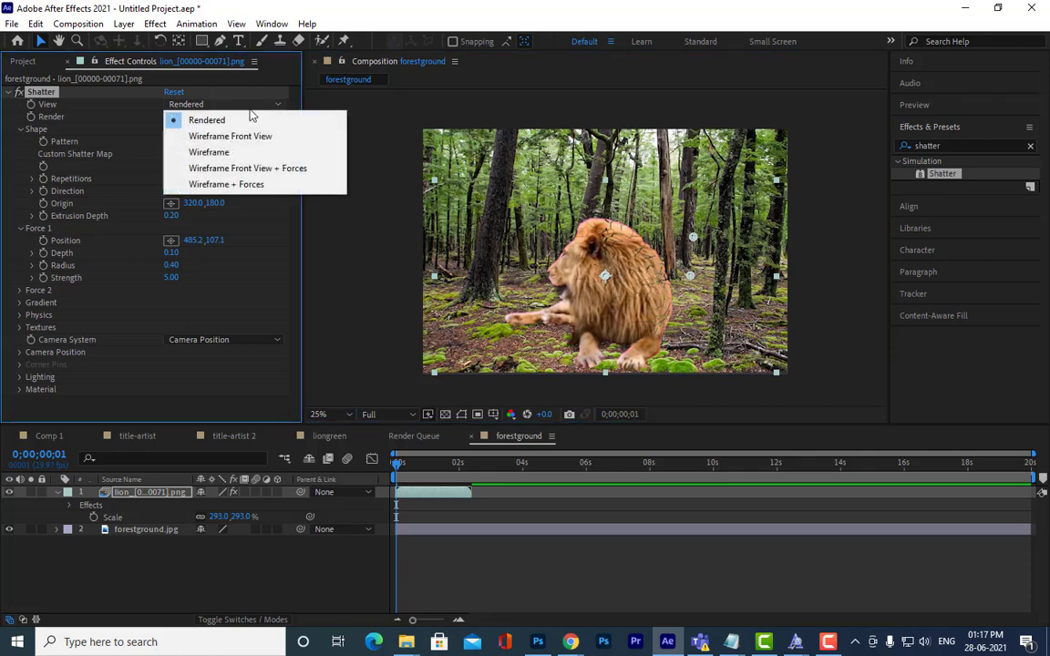
left_click(246, 185)
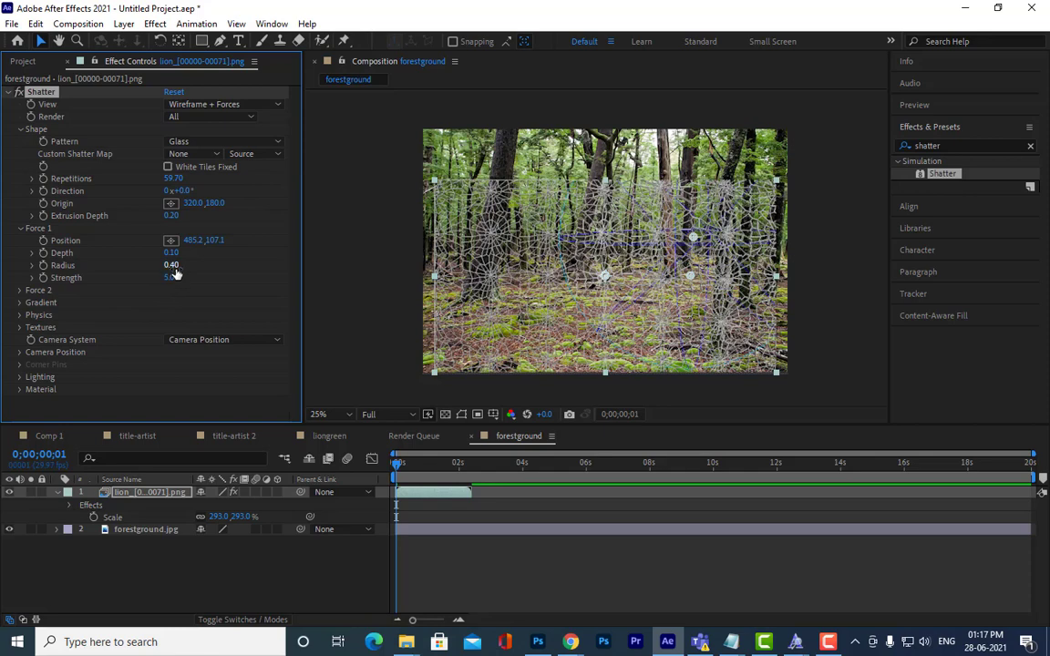
mouse_move(175, 270)
left_mouse_down()
mouse_move(160, 270)
mouse_move(172, 266)
left_mouse_up()
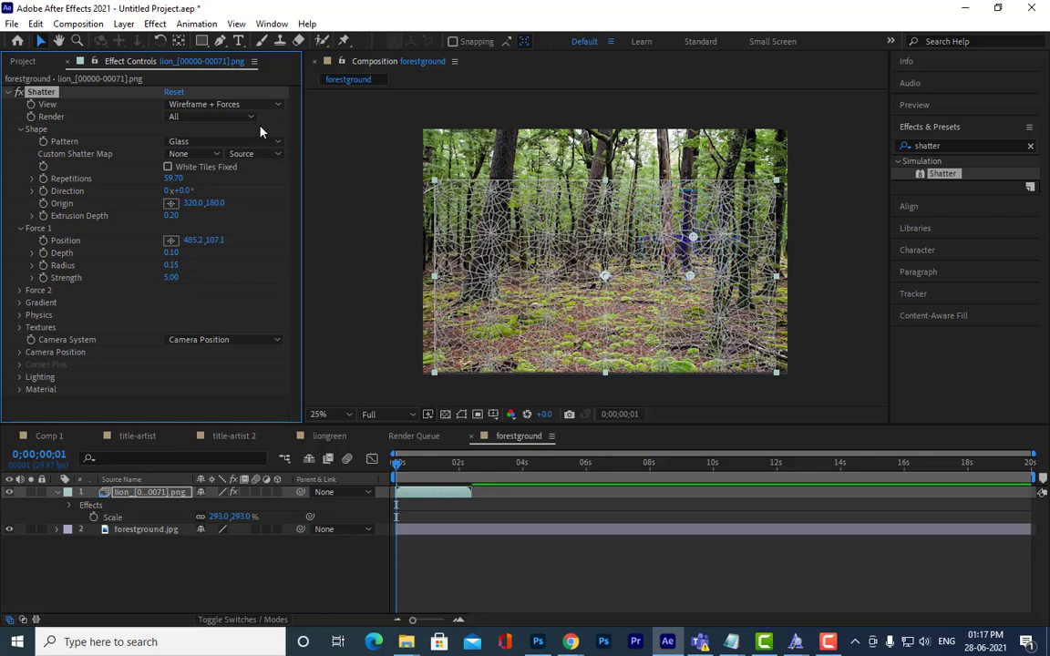
left_click(248, 105)
left_click(241, 121)
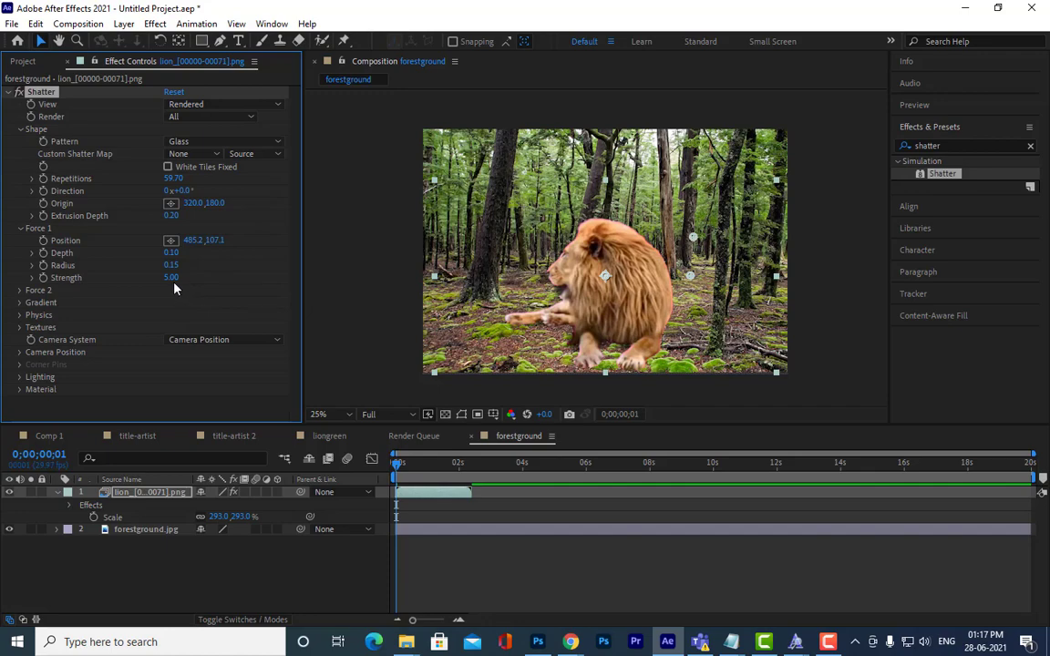
left_click_drag(170, 277, 258, 287)
Step: Animate the Force 1 position by placing it at 143.9, 326.9 near the lion's front paws at 0;00;01;27
left_click(450, 472)
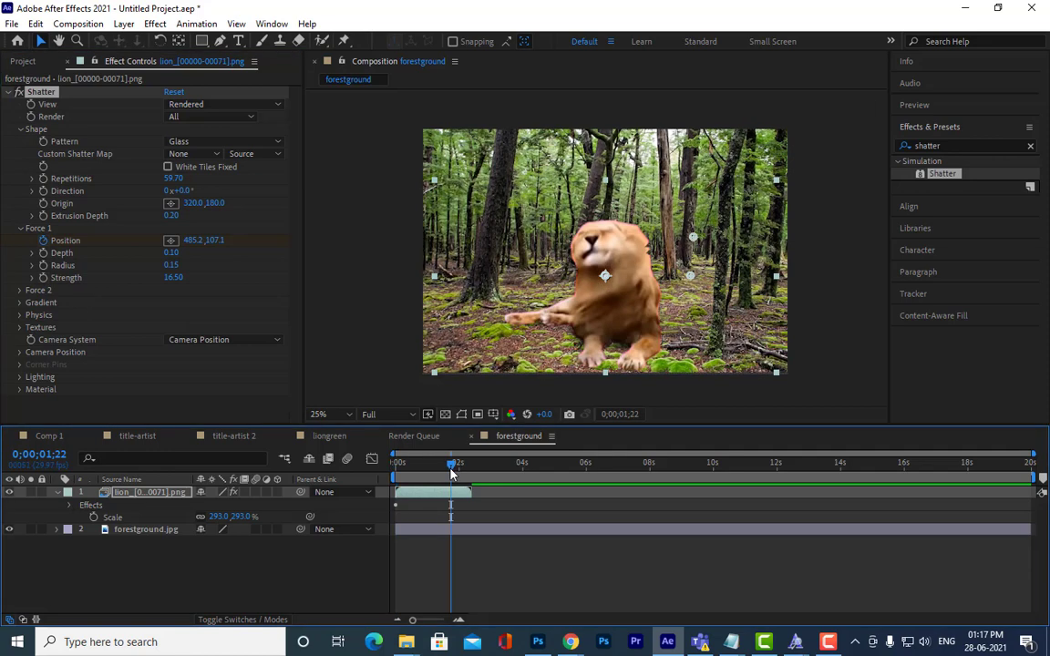
left_click_drag(450, 469, 456, 470)
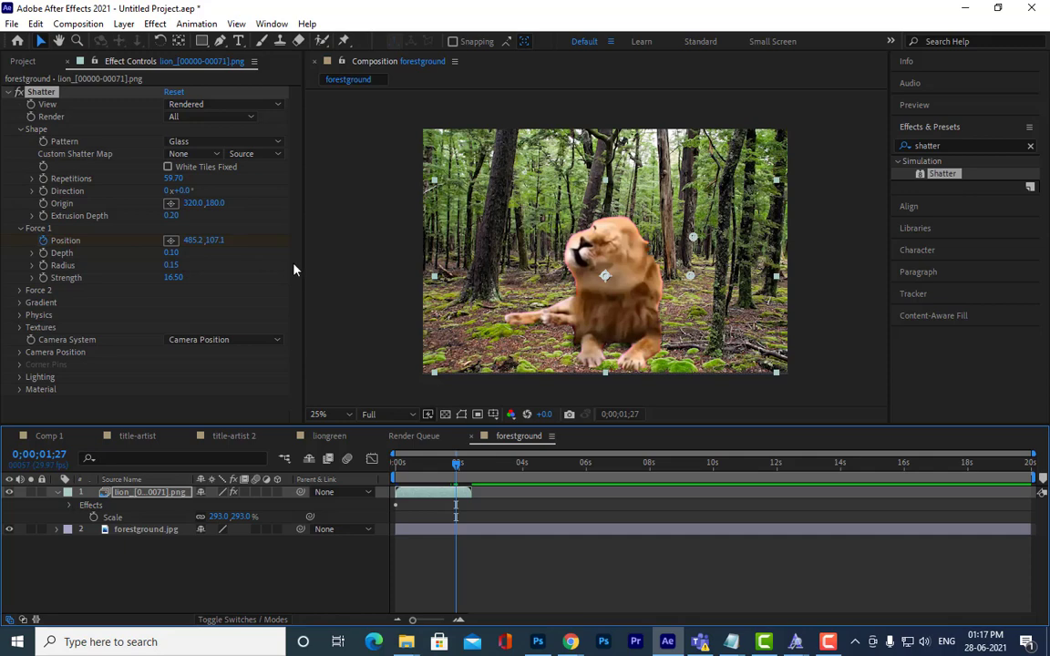
left_click(172, 241)
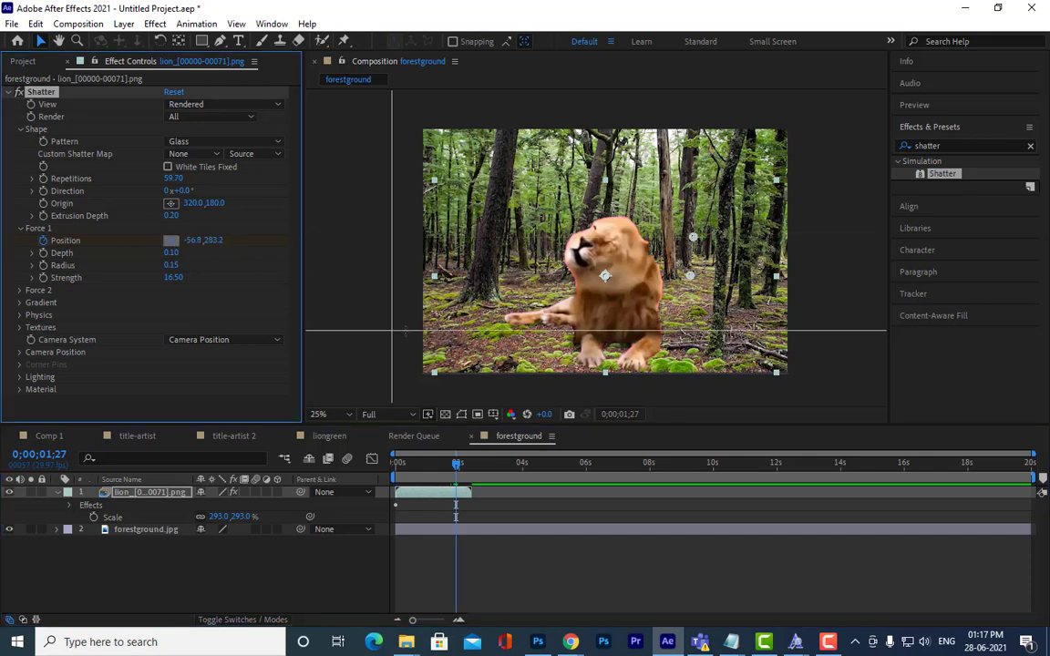
left_click(510, 353)
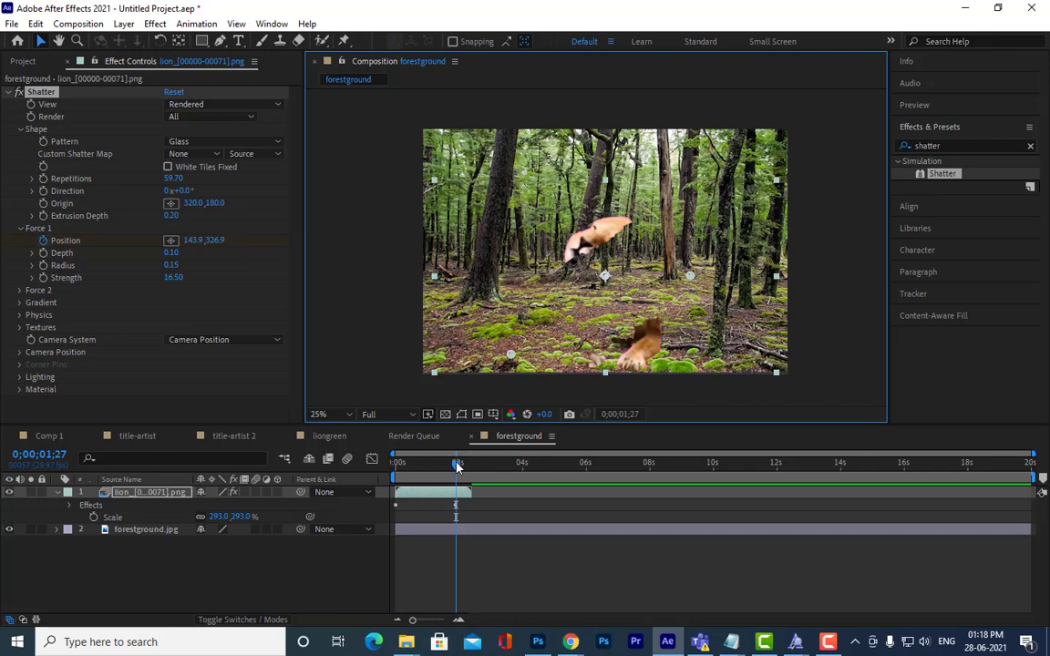
Step: Keyframe the Force 1 radius at 0.15 on the first frame and preview the animated shatter
left_click_drag(458, 464, 395, 462)
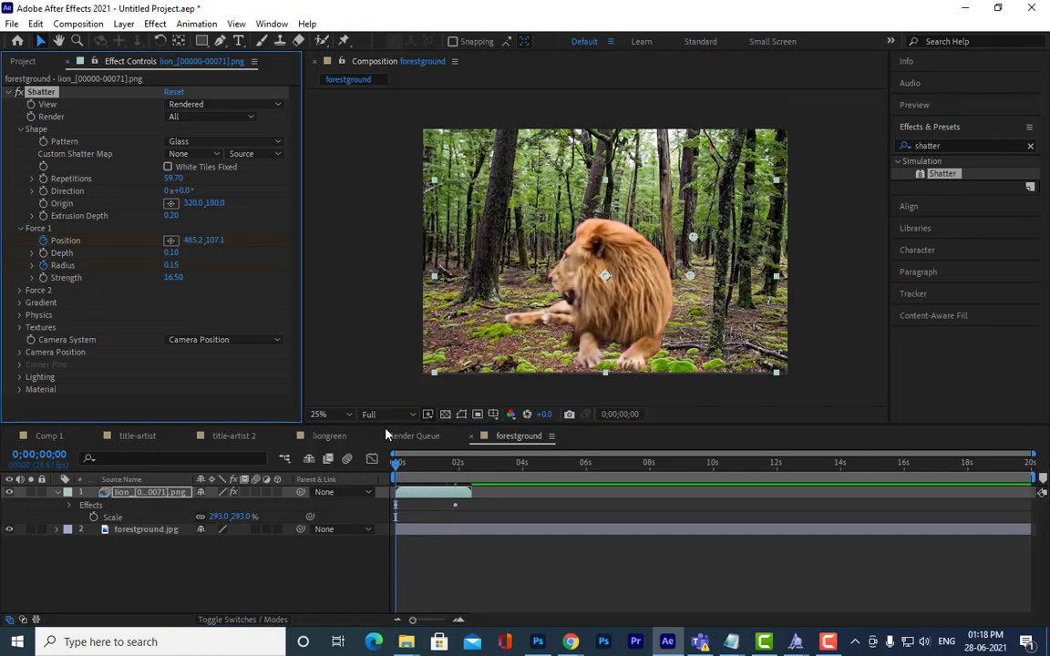
left_click(401, 464)
mouse_move(402, 467)
left_mouse_down()
mouse_move(461, 467)
mouse_move(396, 464)
left_mouse_up()
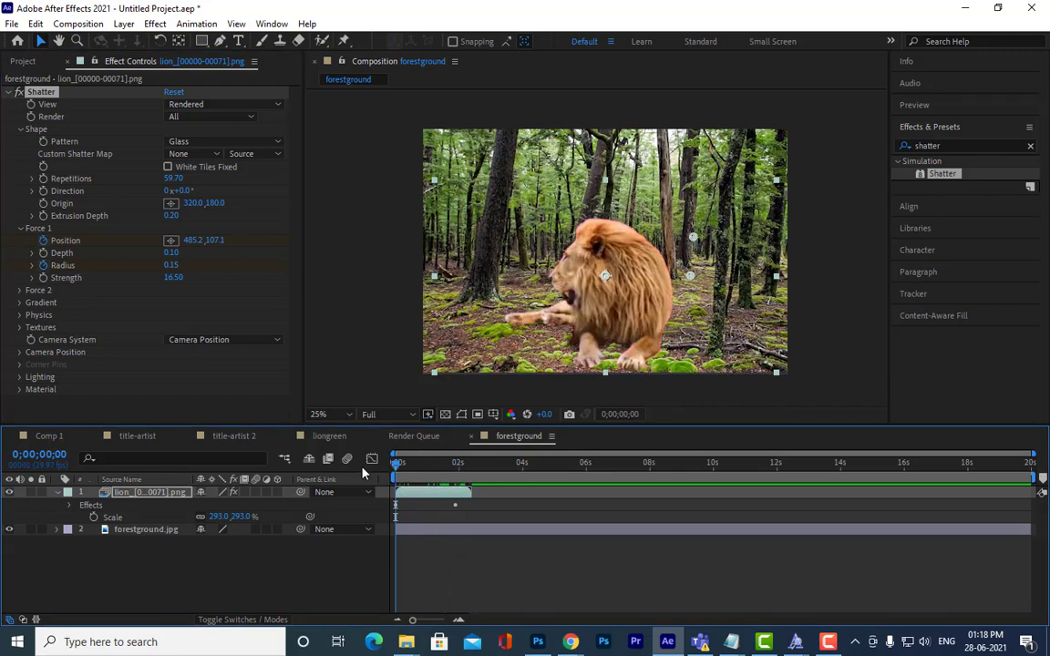
key("space")
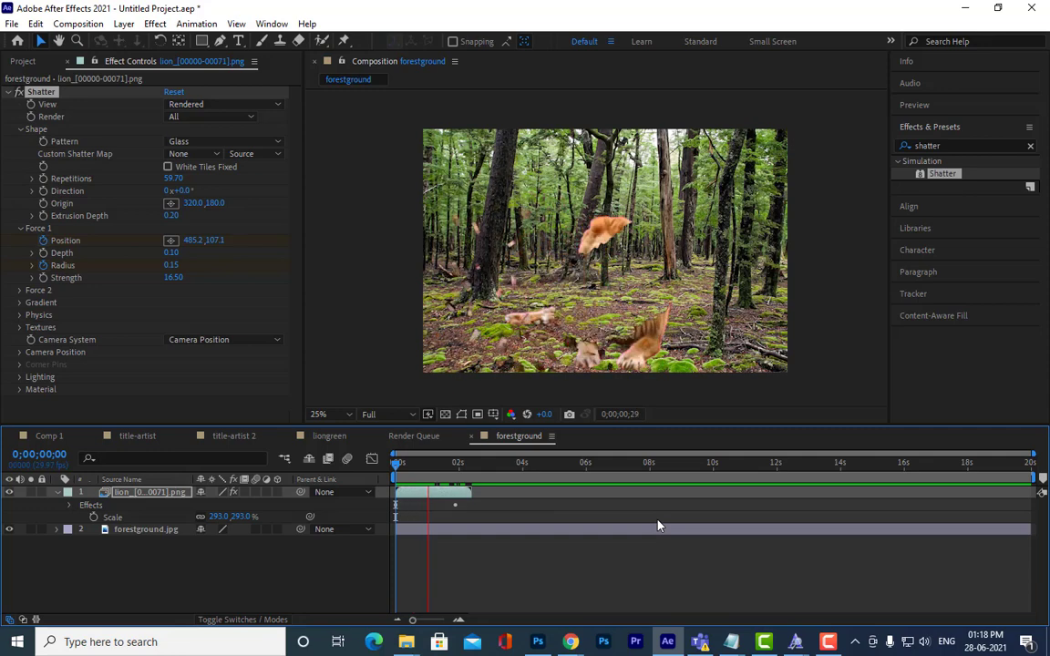
key("space")
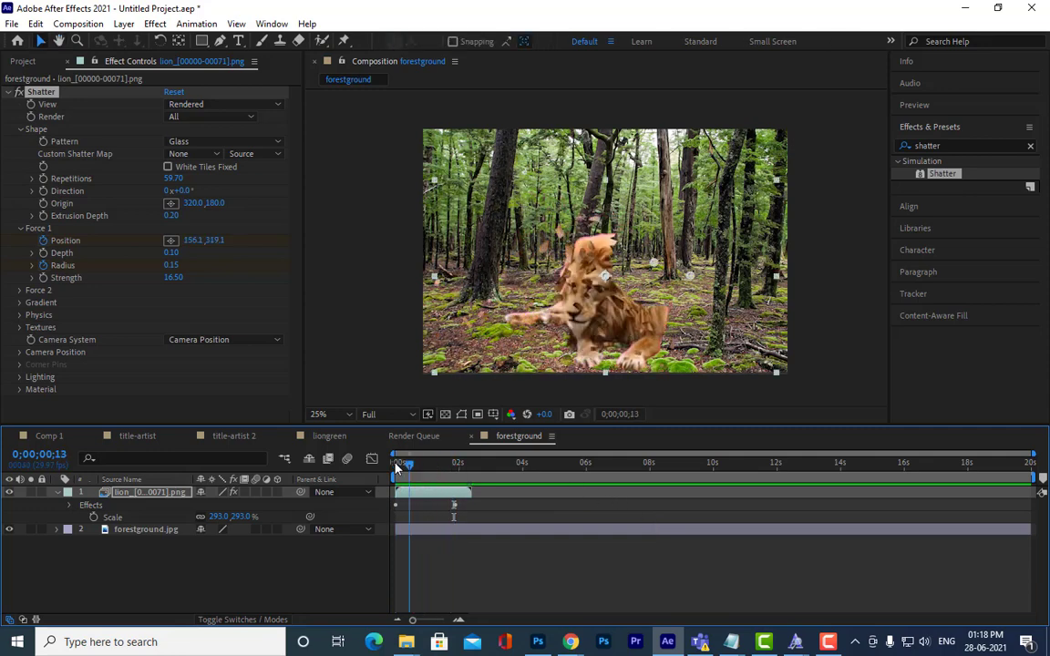
key("space")
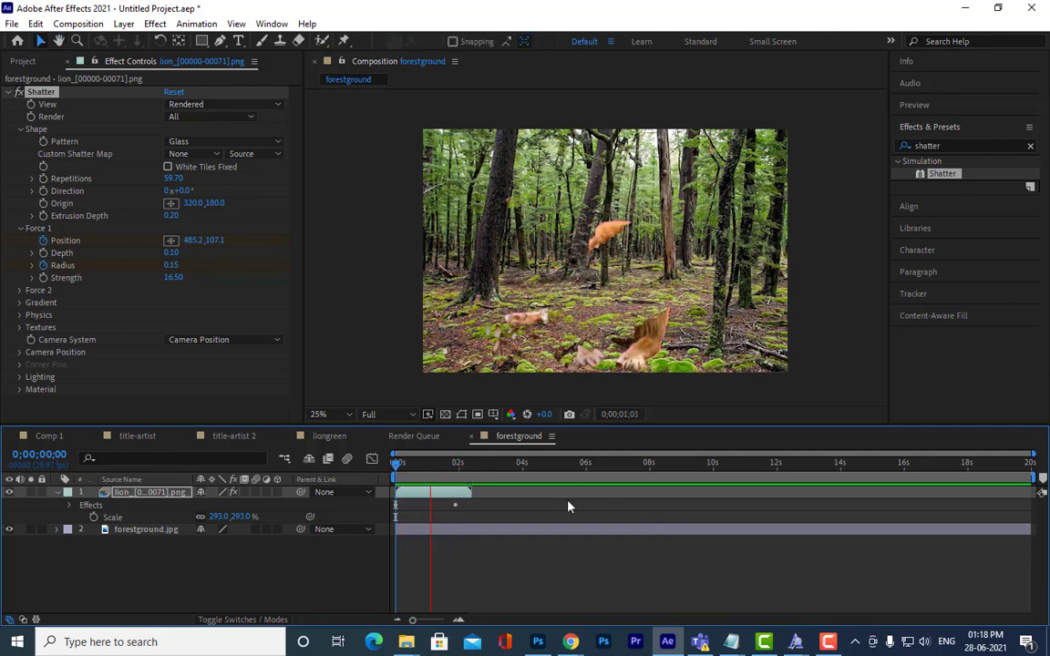
key("space")
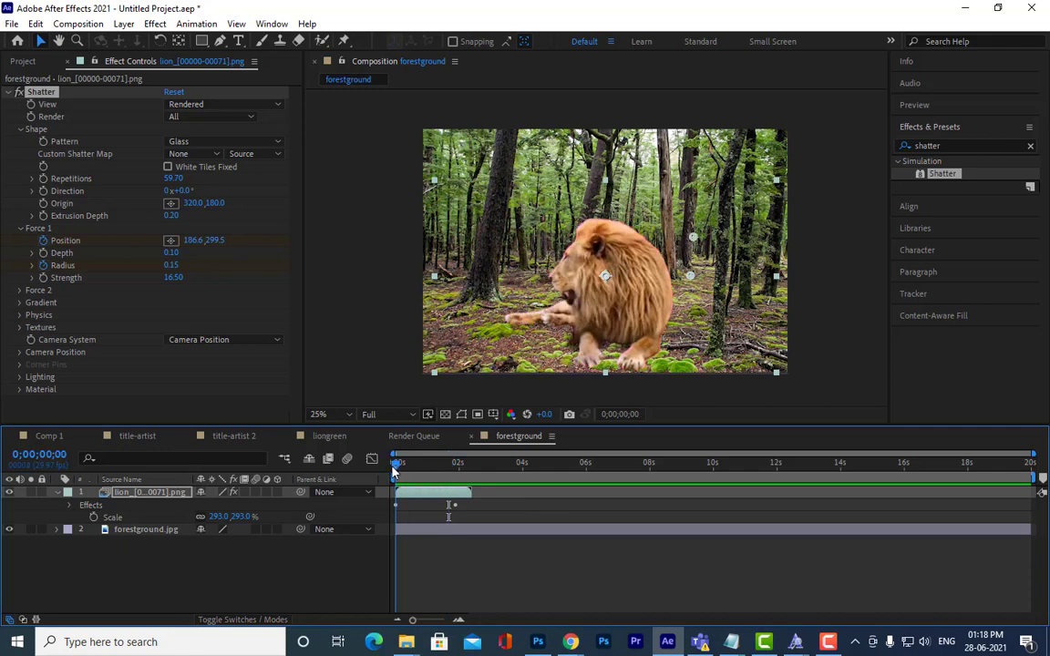
Step: Reveal the lion layer's Shatter Shape and Force 1 properties in the timeline and enlarge the timeline area
left_click(58, 493)
left_click(58, 493)
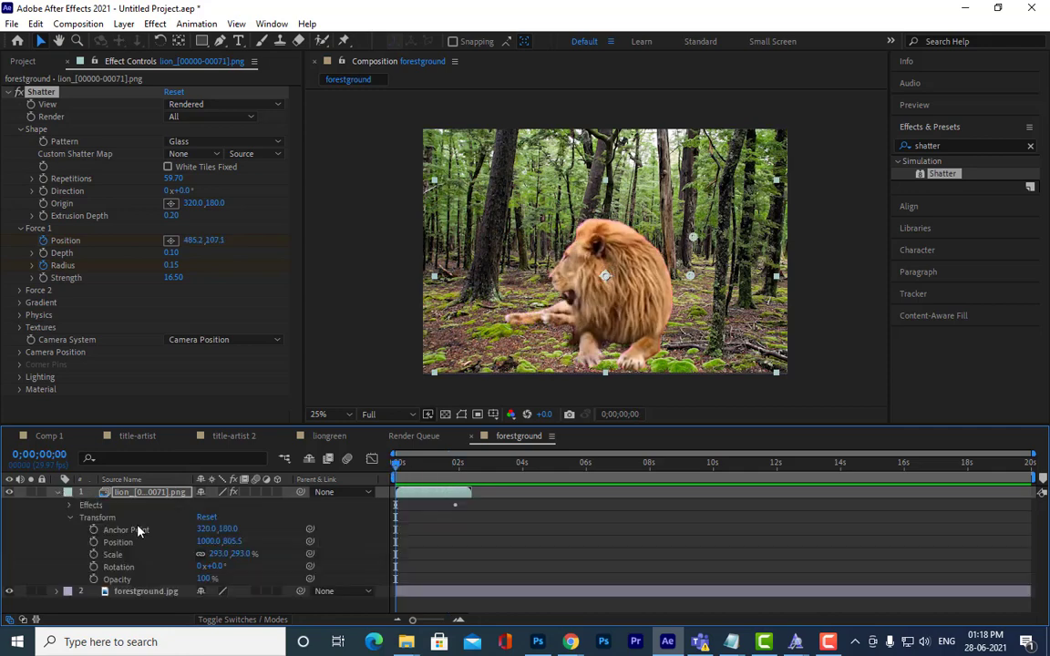
left_click(69, 507)
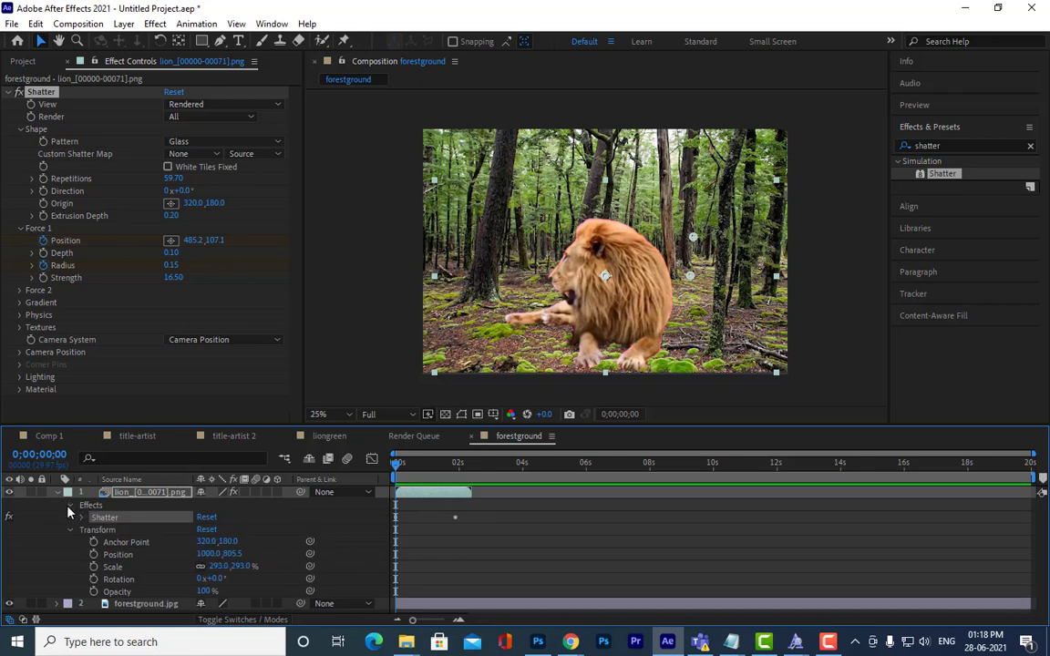
left_click(80, 517)
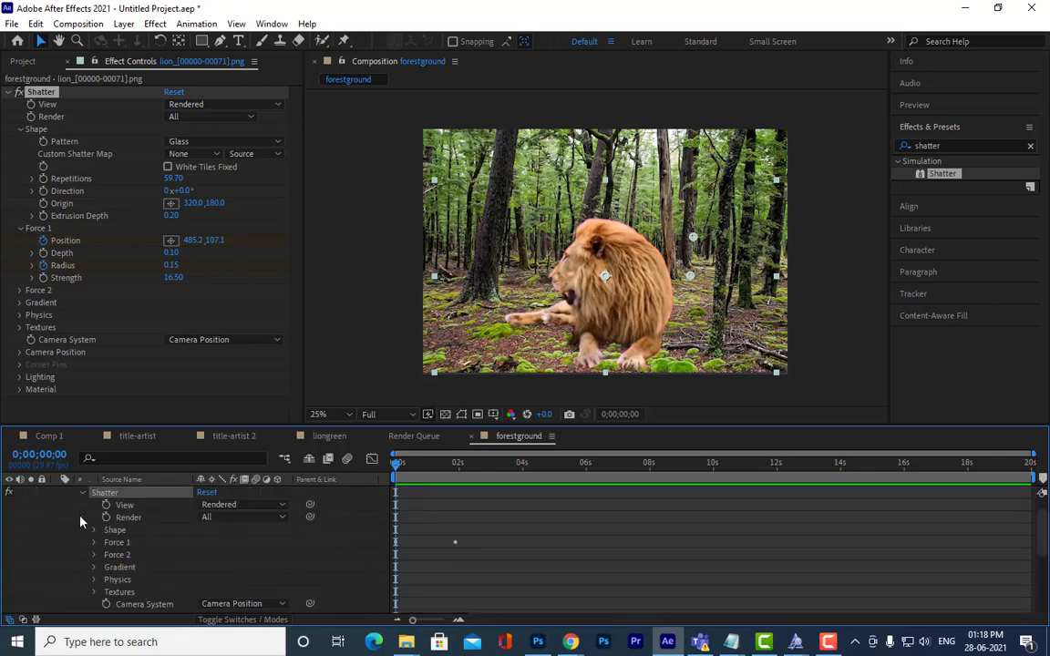
left_click(94, 532)
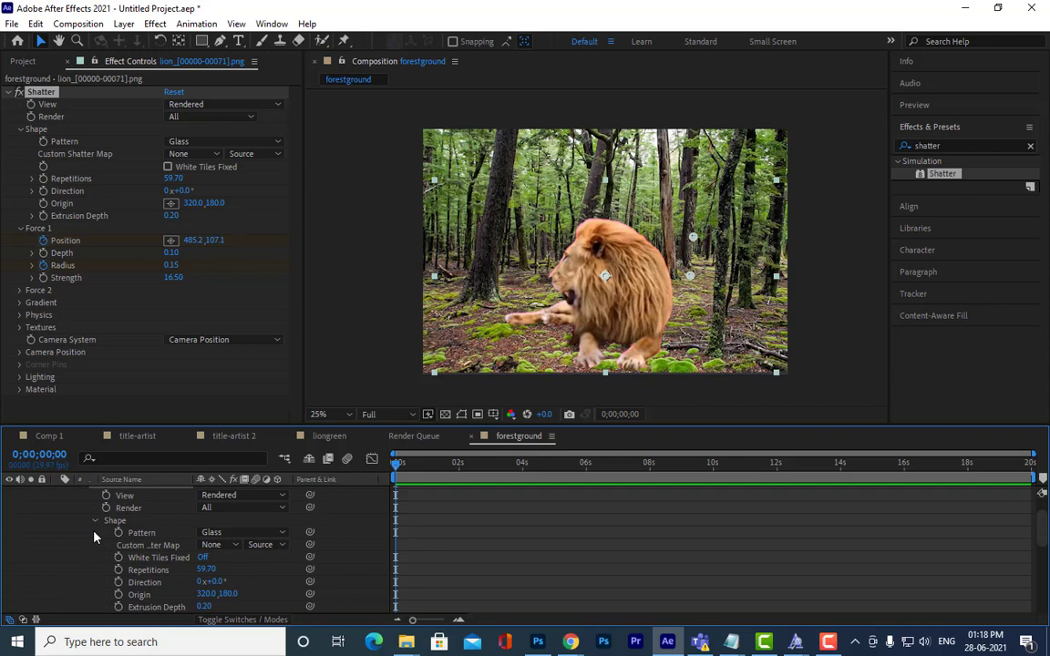
left_click_drag(167, 425, 166, 350)
left_click(94, 543)
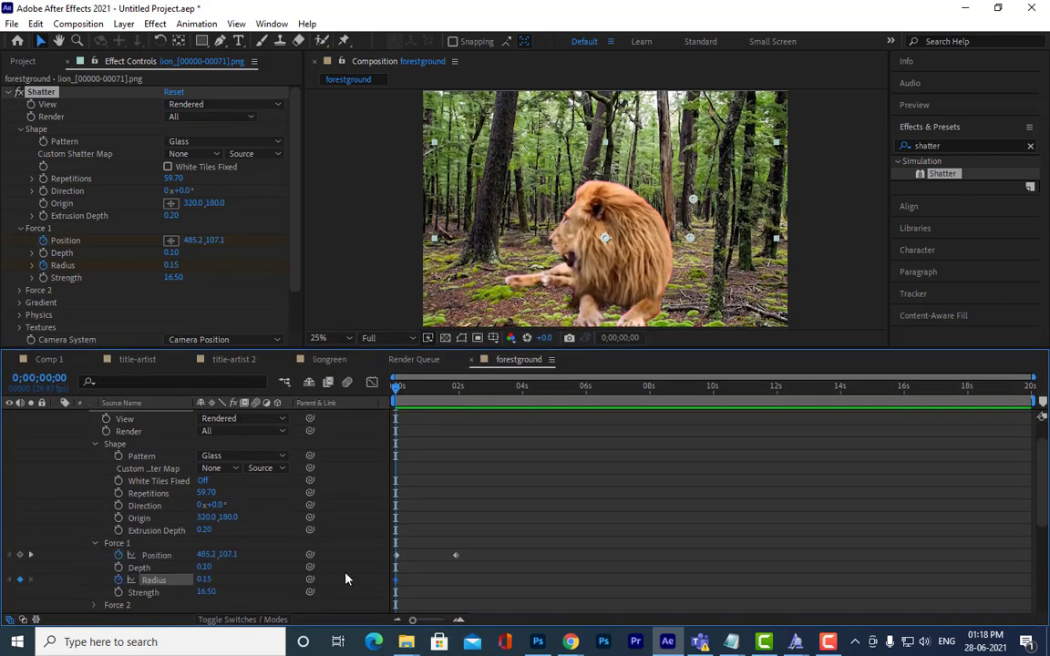
Step: Retime the two Force 1 position keyframes to run from just after one second to just before two seconds and preview
left_click_drag(392, 535, 459, 561)
mouse_move(458, 558)
left_mouse_down()
mouse_move(474, 558)
mouse_move(428, 562)
mouse_move(475, 557)
mouse_move(452, 558)
left_mouse_up()
left_click(471, 562)
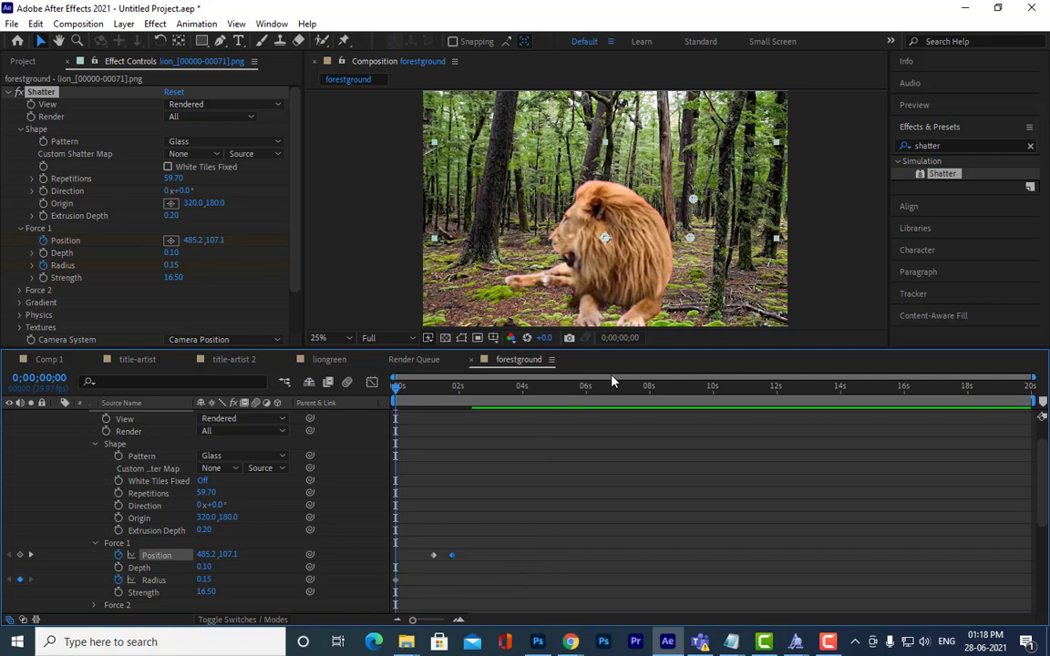
key("space")
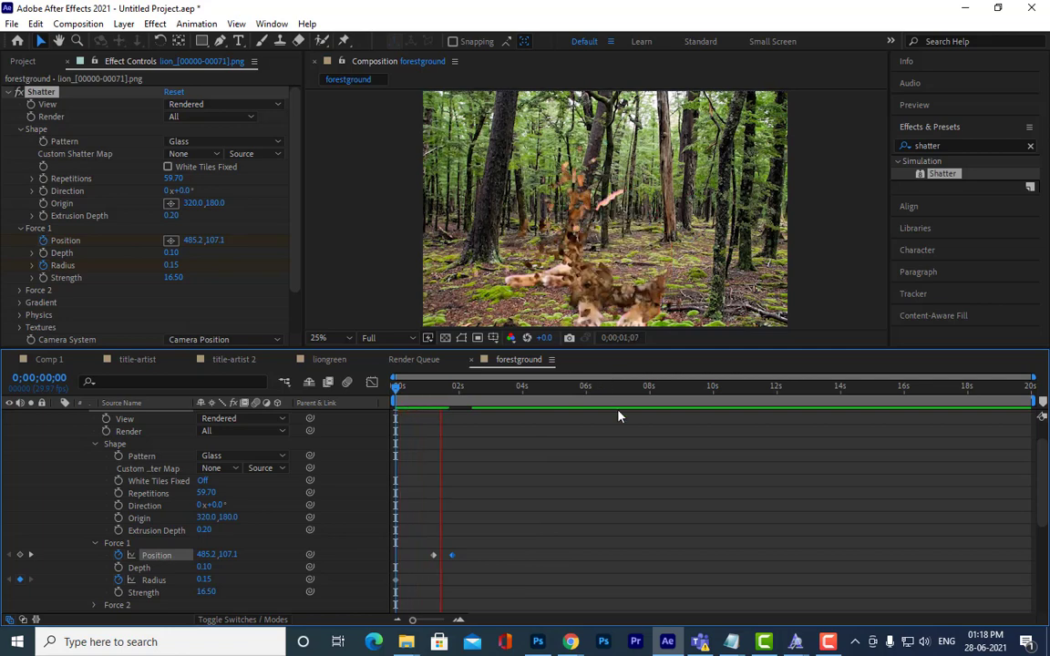
Step: Set the current time to 0;00;01;05 and collapse the lion layer's properties in the timeline
left_click_drag(521, 392, 433, 403)
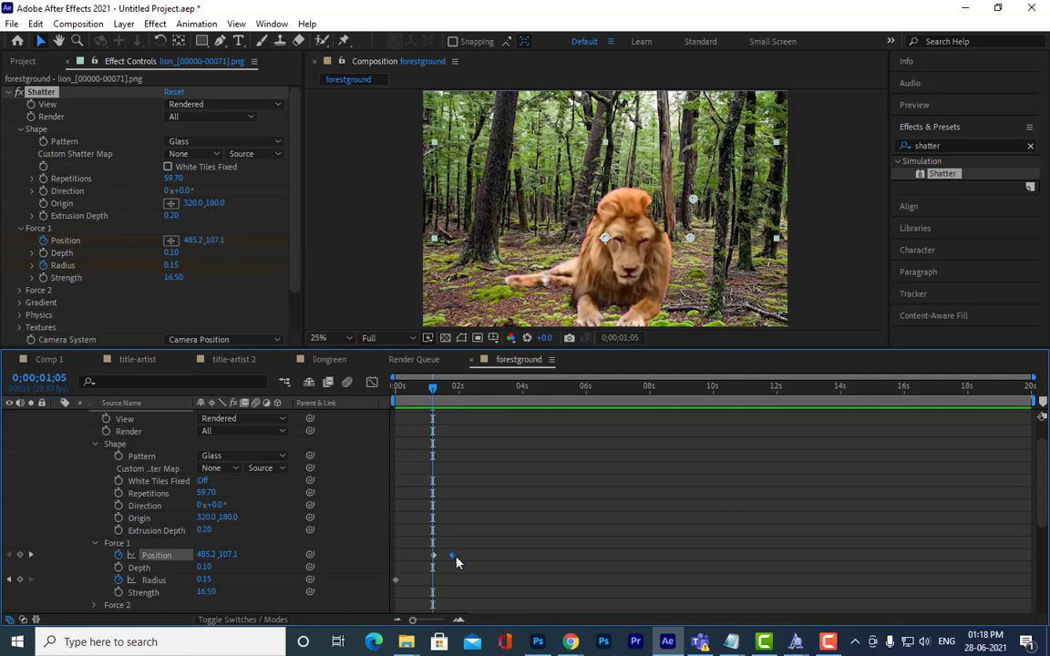
scroll(500, 487, "up", 2)
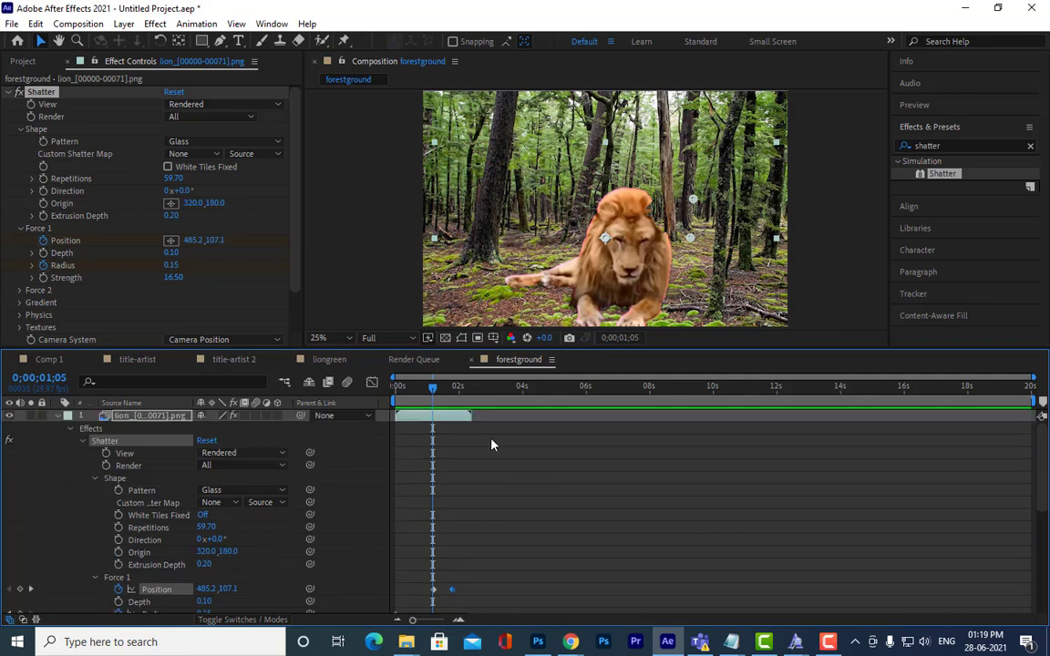
left_click(58, 417)
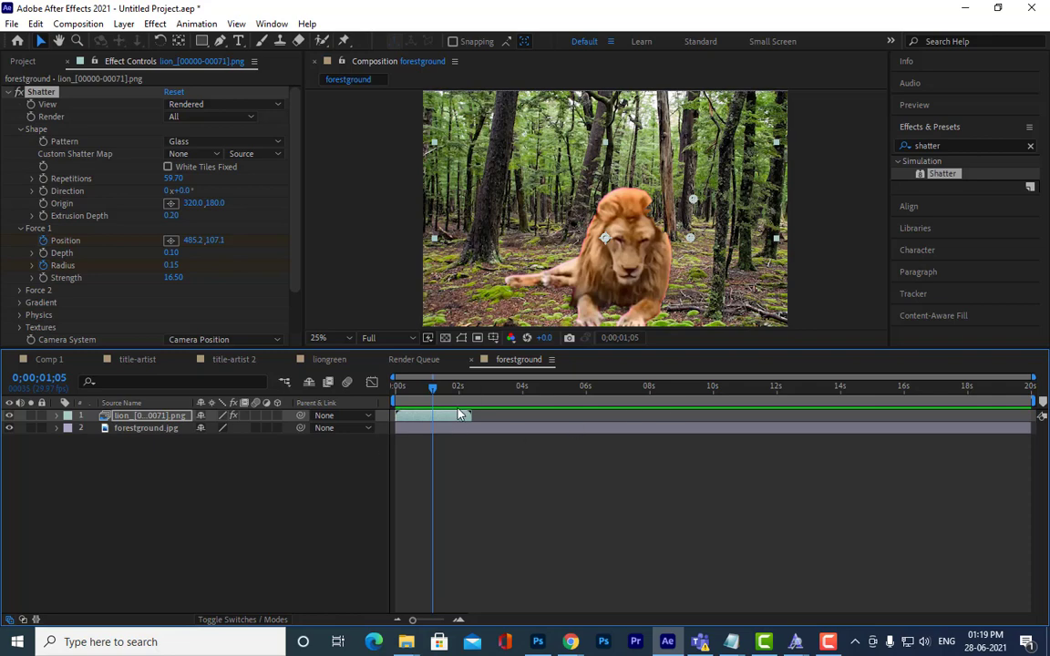
Step: Set the lion layer's Shatter repetitions to 95.70 at 0;00;01;13 and preview the break-up from the first frame
key("space")
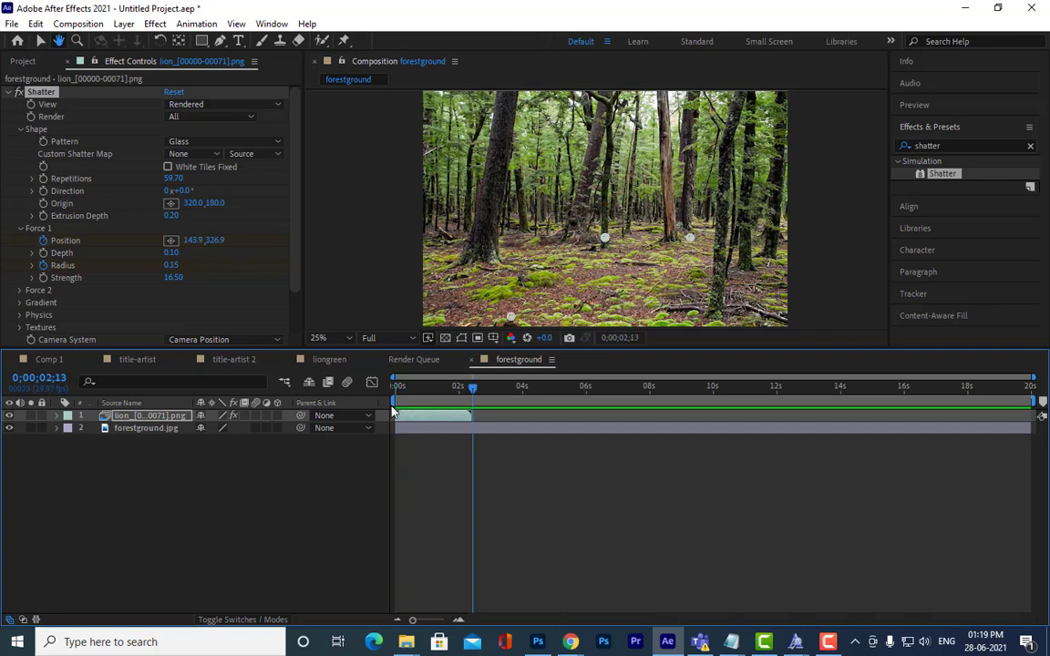
mouse_move(423, 392)
left_mouse_down()
mouse_move(399, 392)
mouse_move(442, 398)
left_mouse_up()
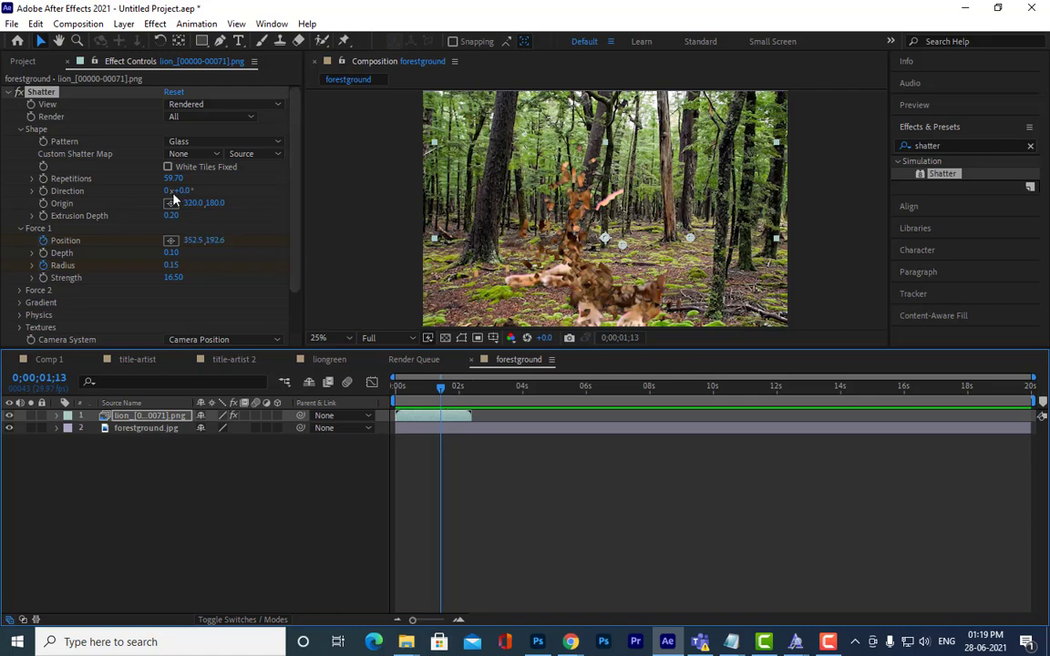
left_click_drag(172, 179, 449, 207)
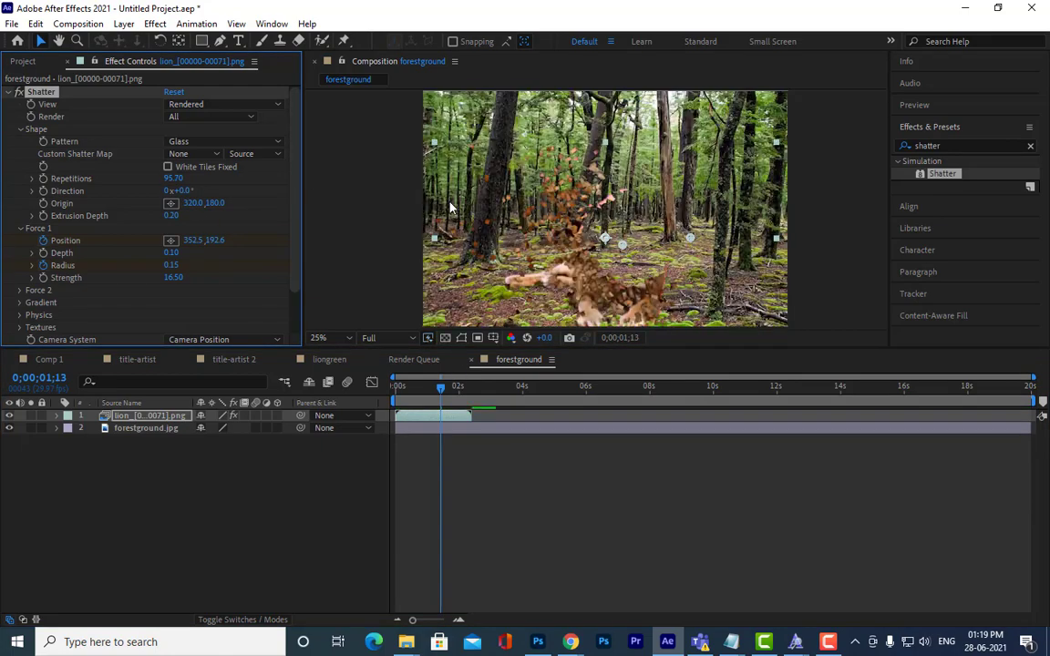
left_click_drag(432, 390, 393, 392)
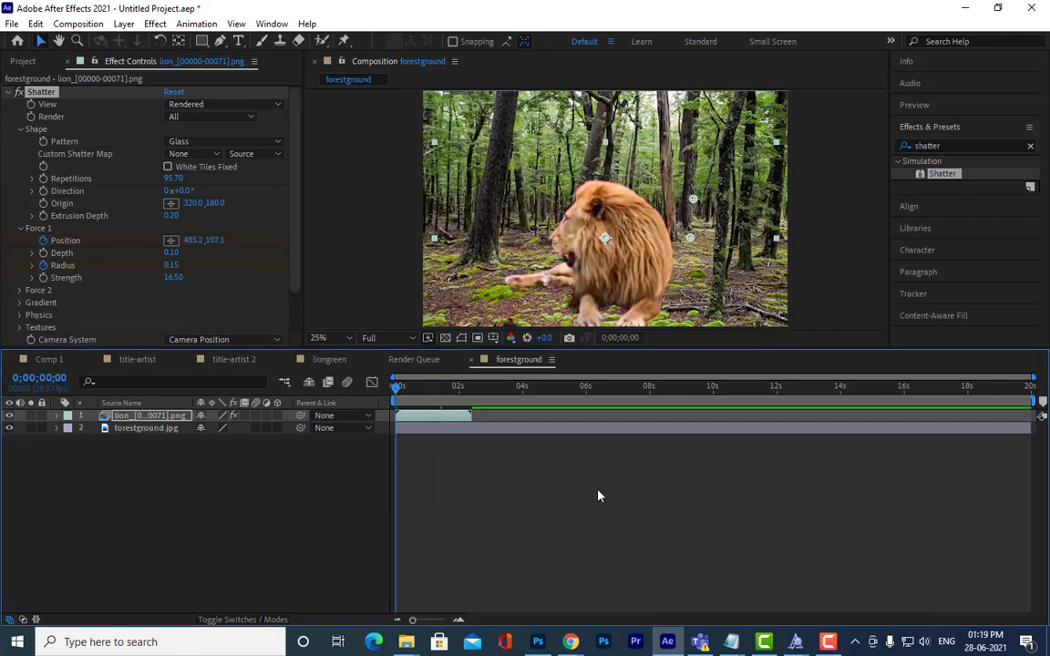
key("space")
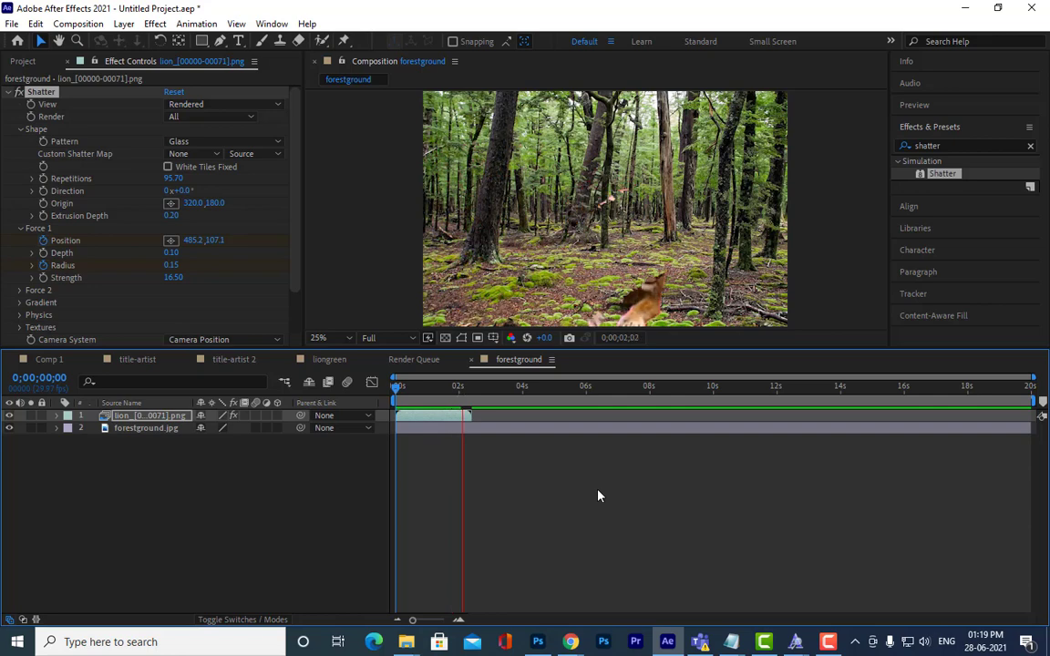
Step: Apply the Timewarp effect to the lion layer with the current time at 0;00;00;08
mouse_move(422, 390)
left_mouse_down()
mouse_move(398, 391)
mouse_move(446, 390)
mouse_move(405, 393)
left_mouse_up()
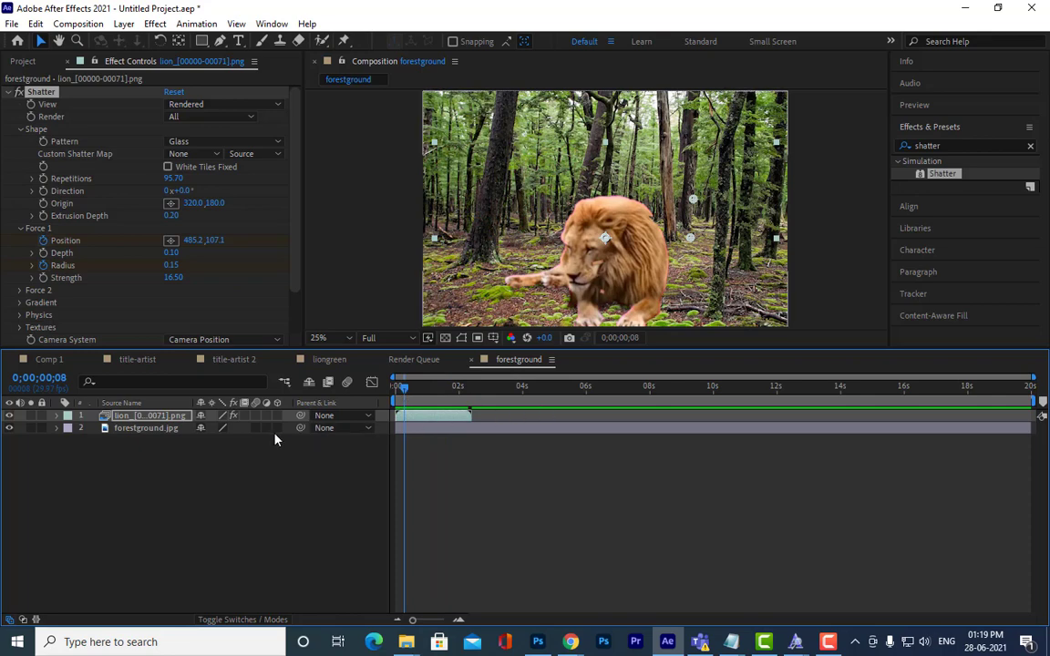
right_click(167, 418)
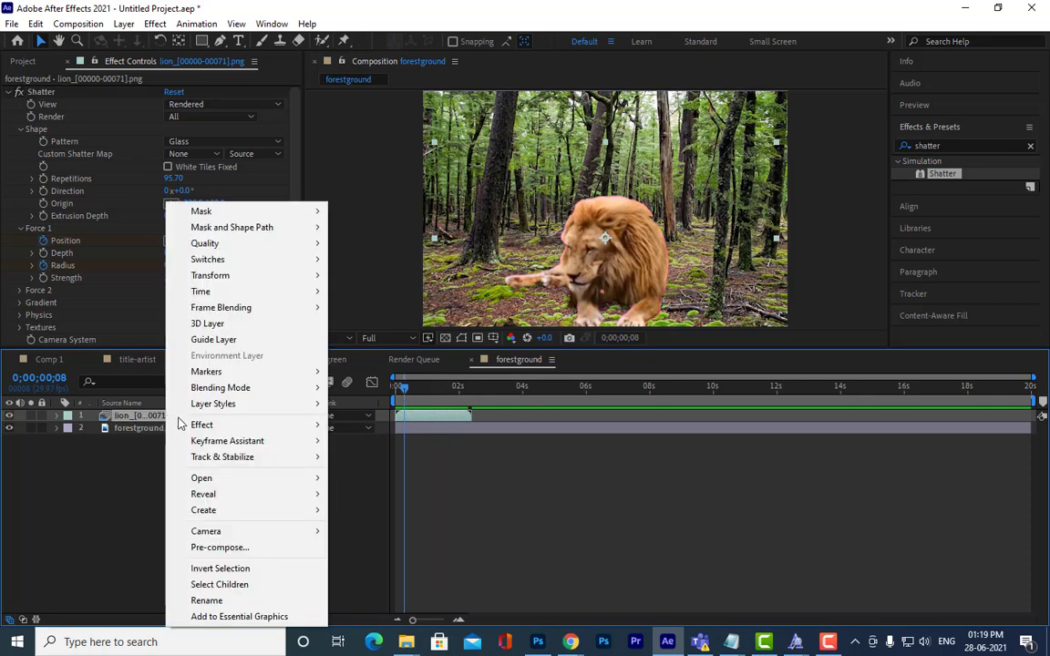
mouse_move(221, 428)
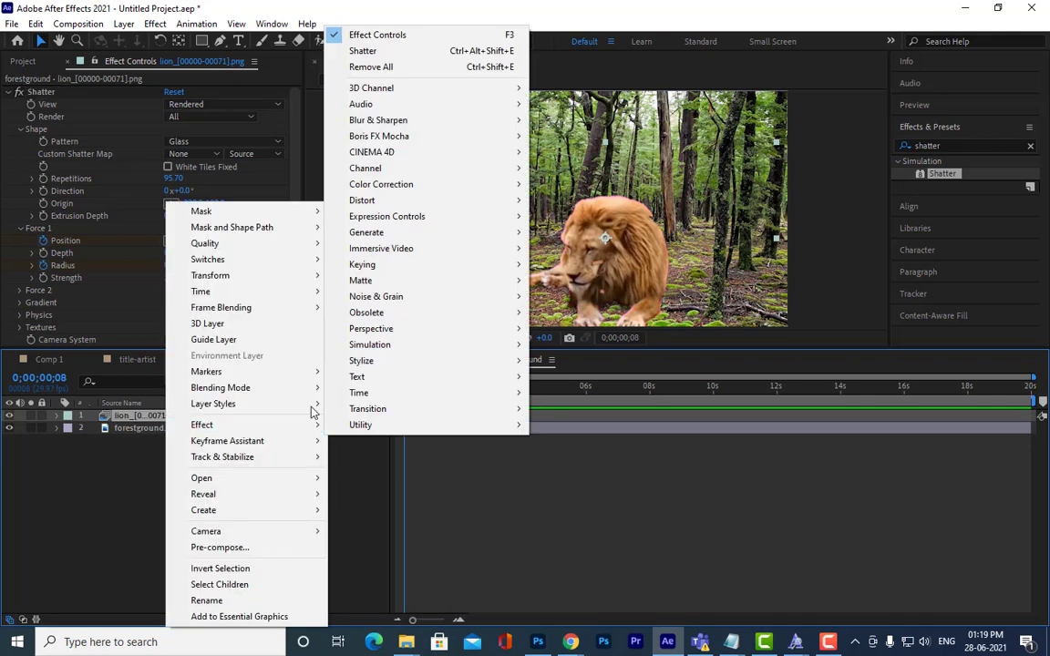
mouse_move(399, 364)
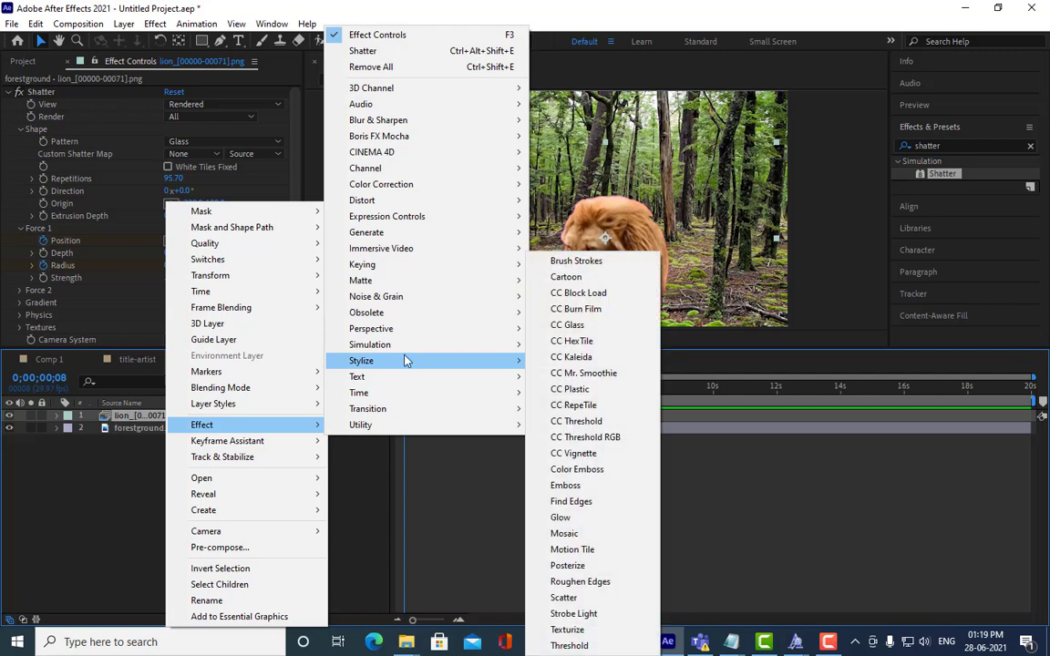
mouse_move(408, 392)
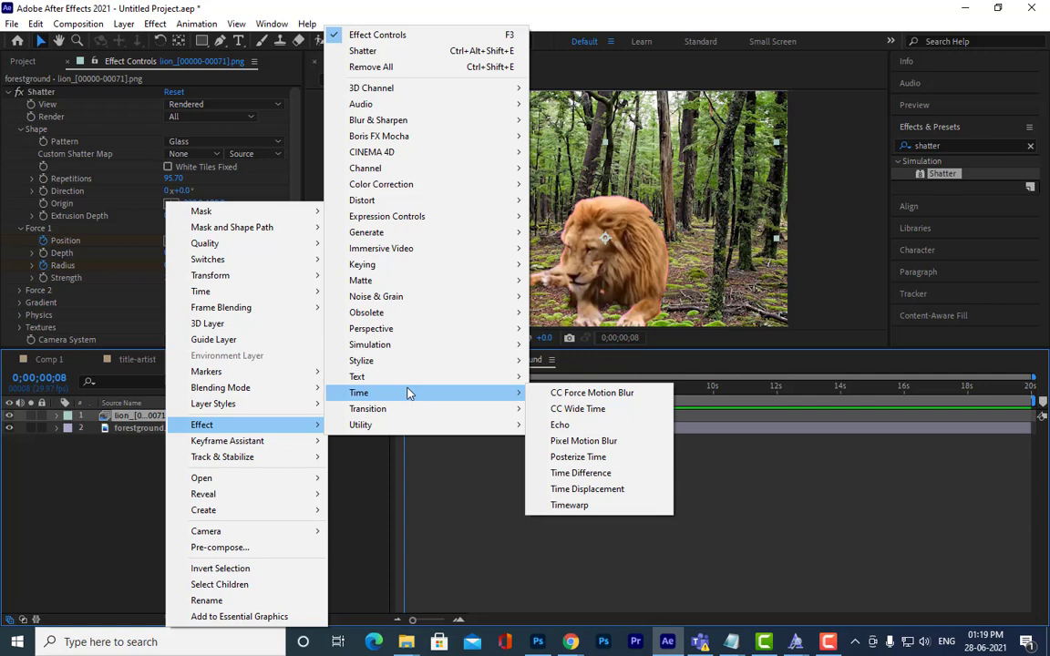
left_click(572, 505)
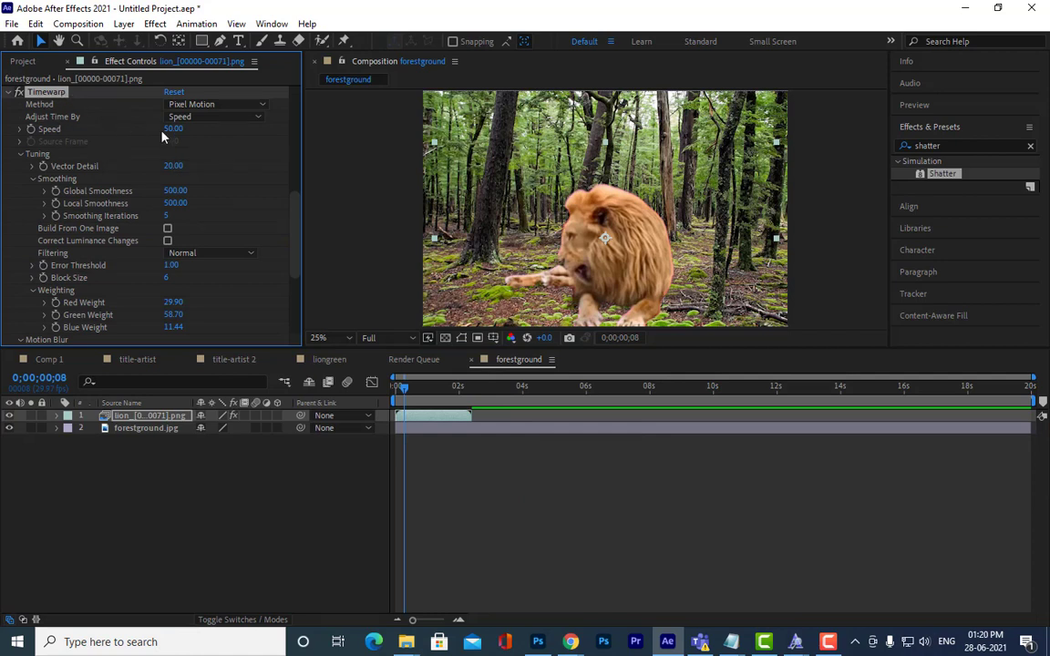
Step: Set the Timewarp speed to 10 and preview the slowed lion from the first frame
left_click_drag(169, 130, 100, 139)
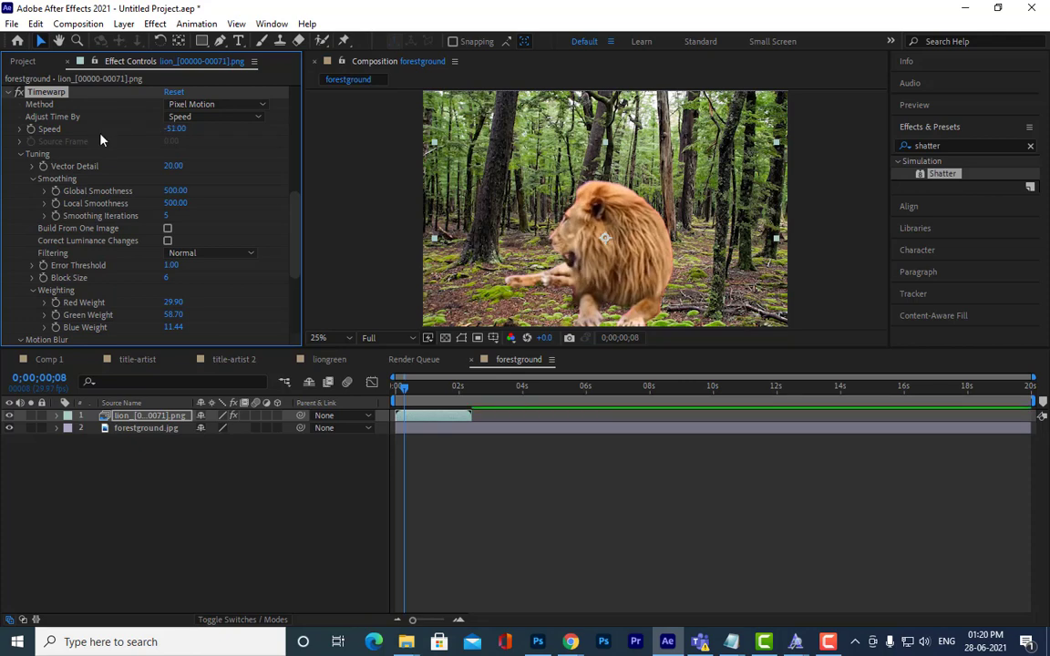
left_click_drag(169, 137, 226, 139)
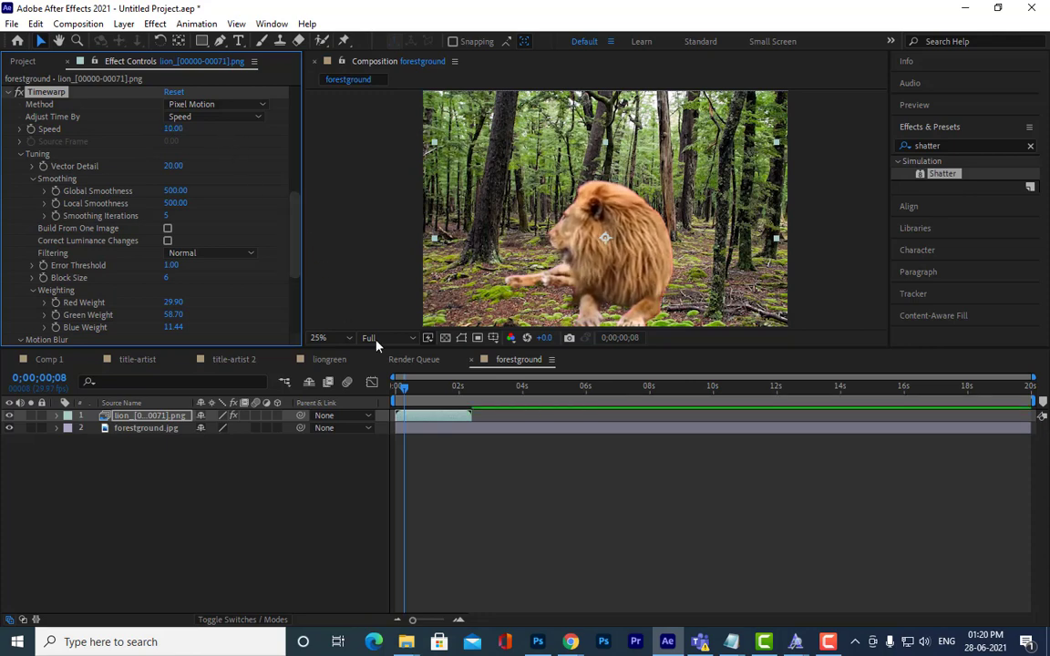
left_click_drag(405, 391, 369, 388)
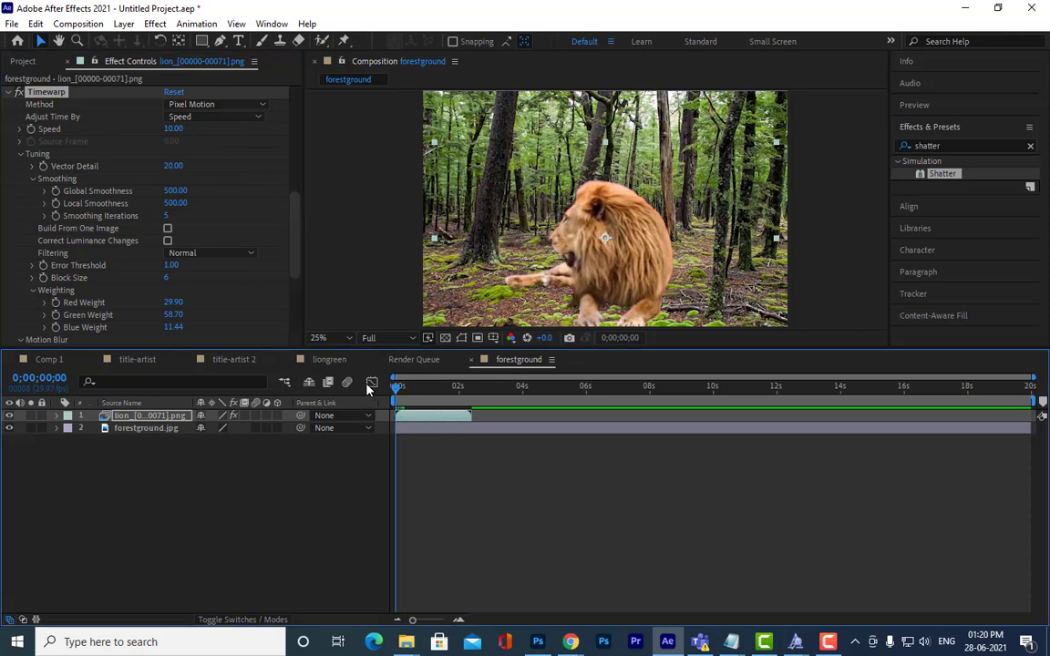
key("space")
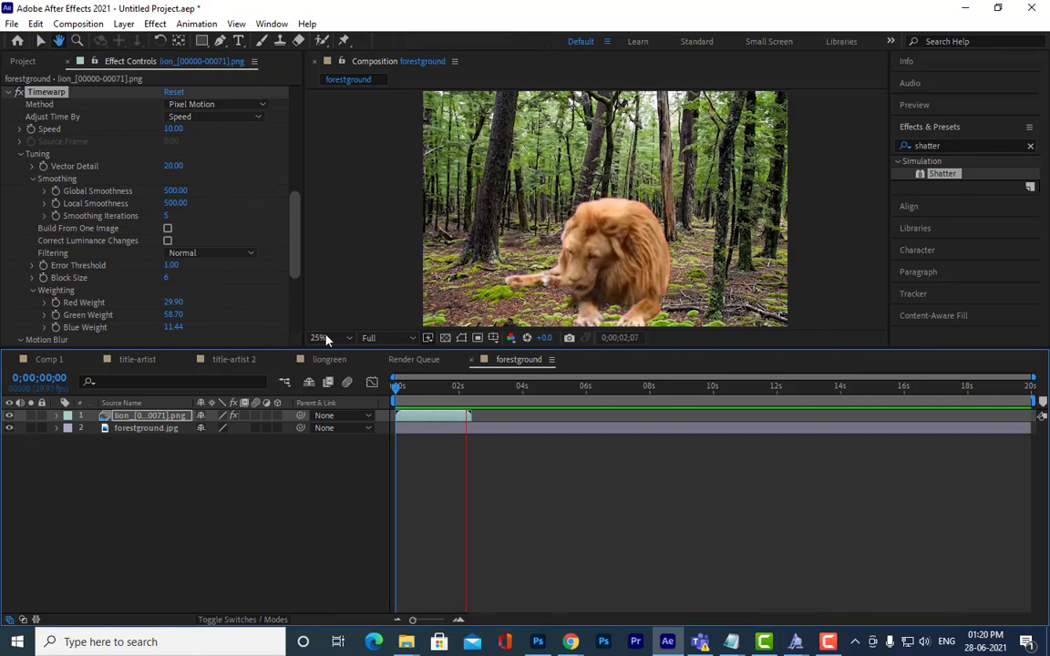
key("space")
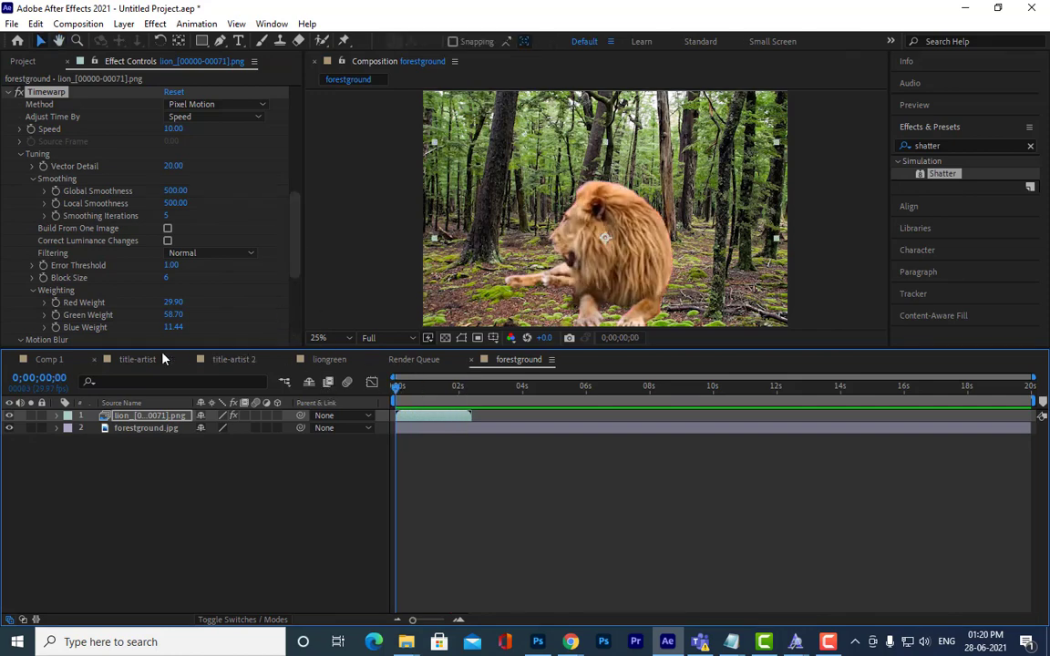
Step: Enlarge the composition view area, set its preview resolution to Half, and return the current time to the first frame
left_click_drag(160, 349, 157, 428)
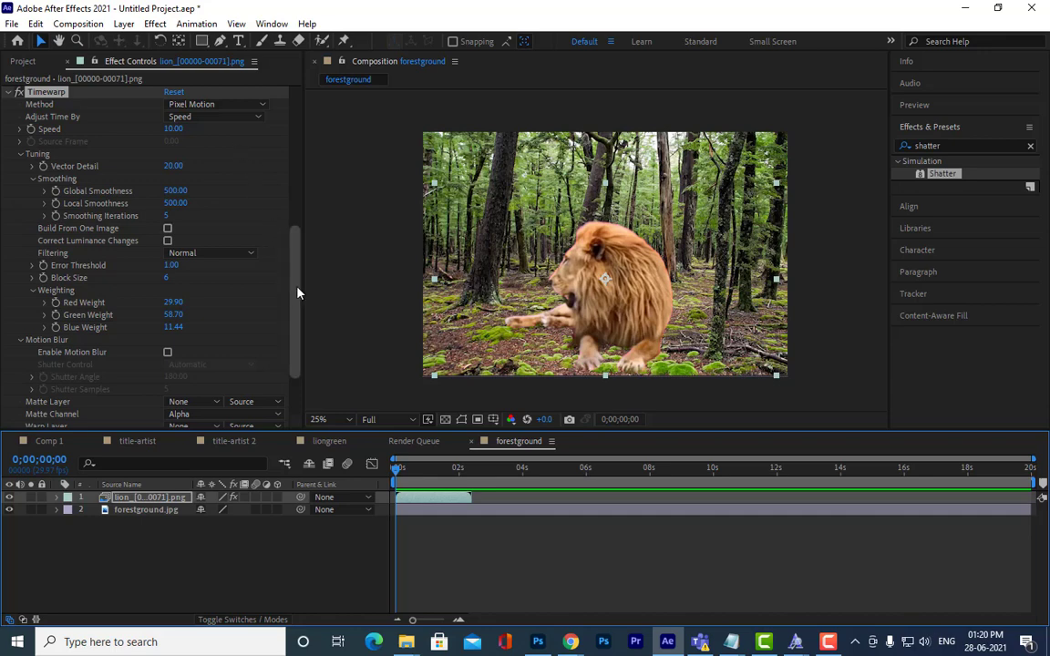
scroll(297, 293, "up", 1)
key("space")
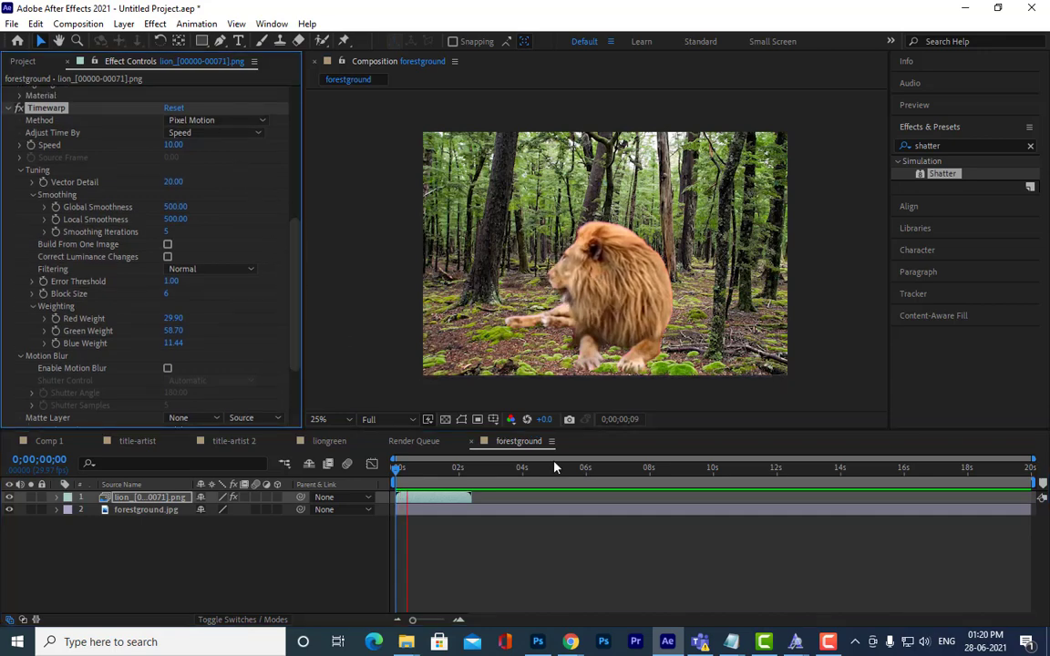
left_click(405, 424)
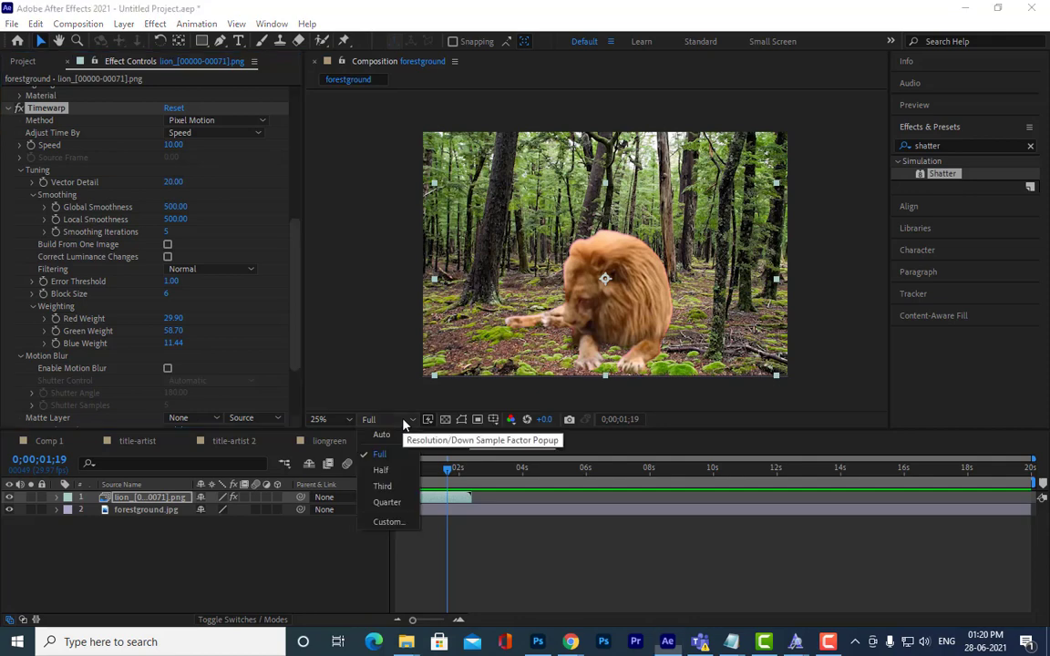
left_click(394, 472)
left_click(397, 477)
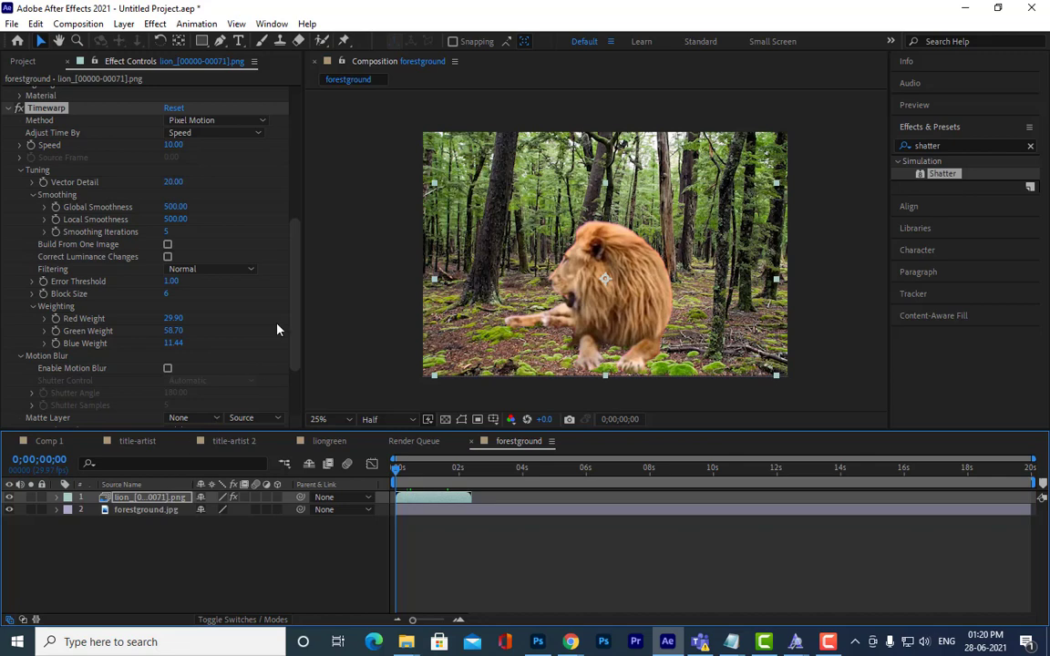
Step: Try having Timewarp adjust time by Source Frame, and switch it back to Speed
left_click_drag(293, 238, 294, 223)
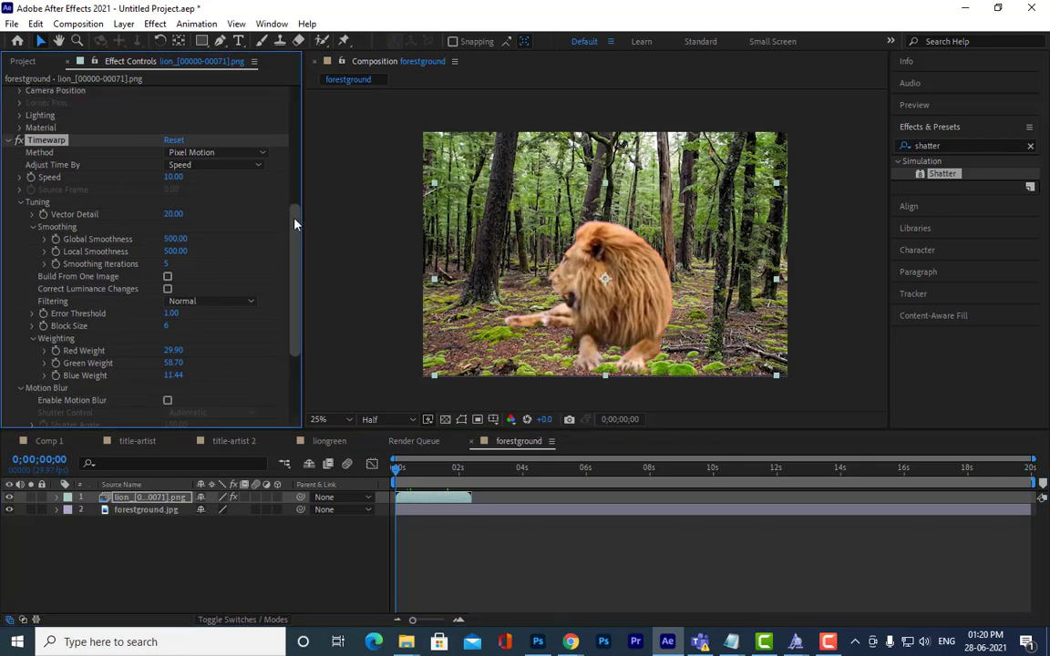
scroll(143, 214, "up", 6)
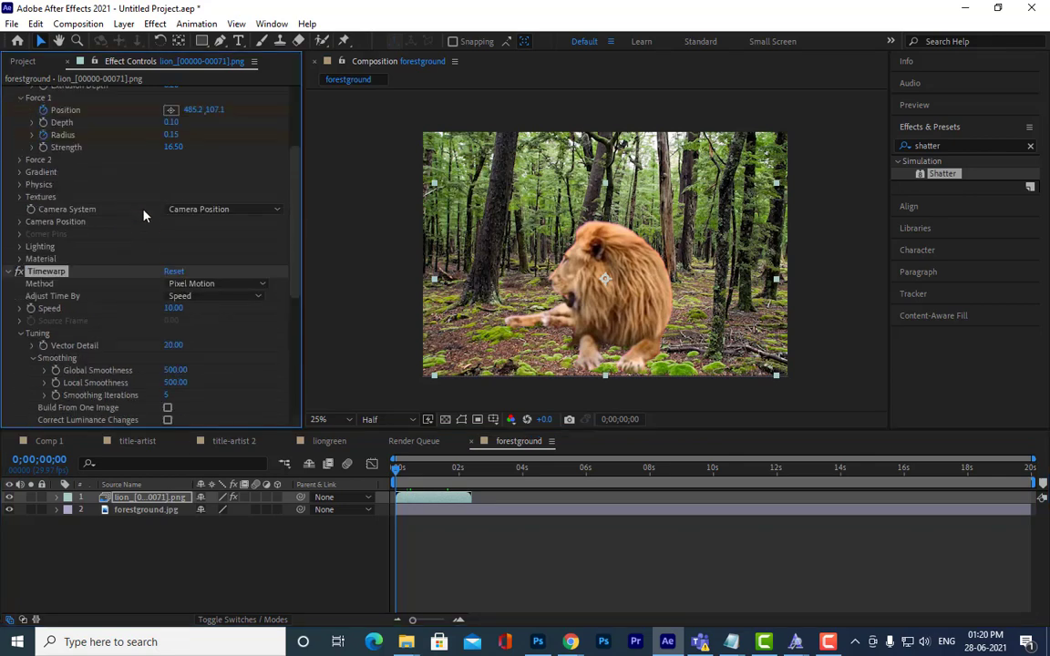
scroll(102, 369, "down", 7)
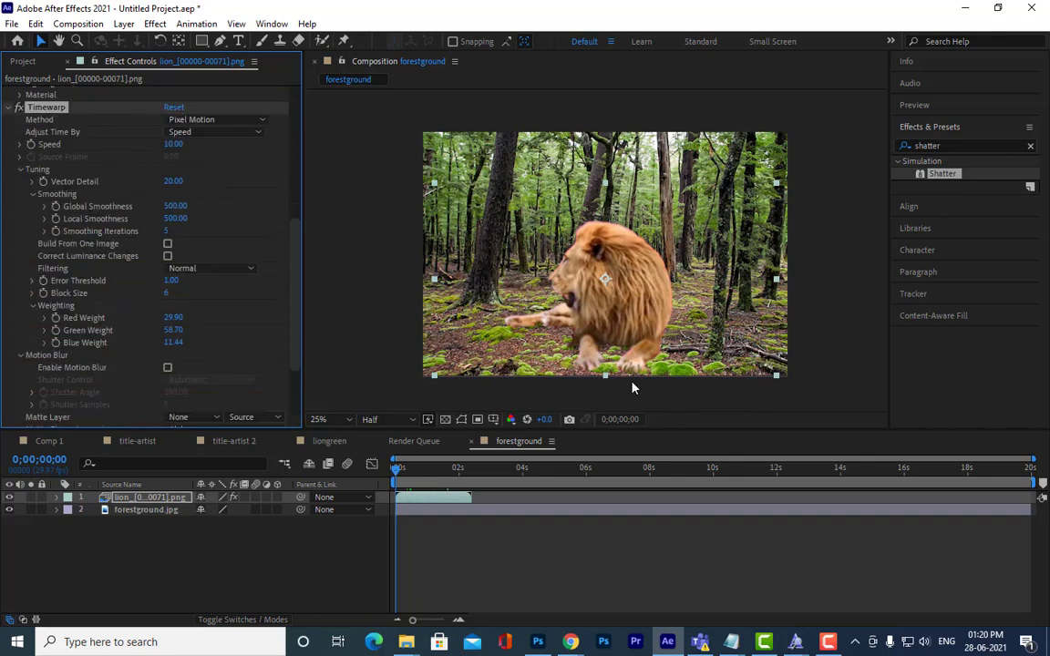
left_click(212, 132)
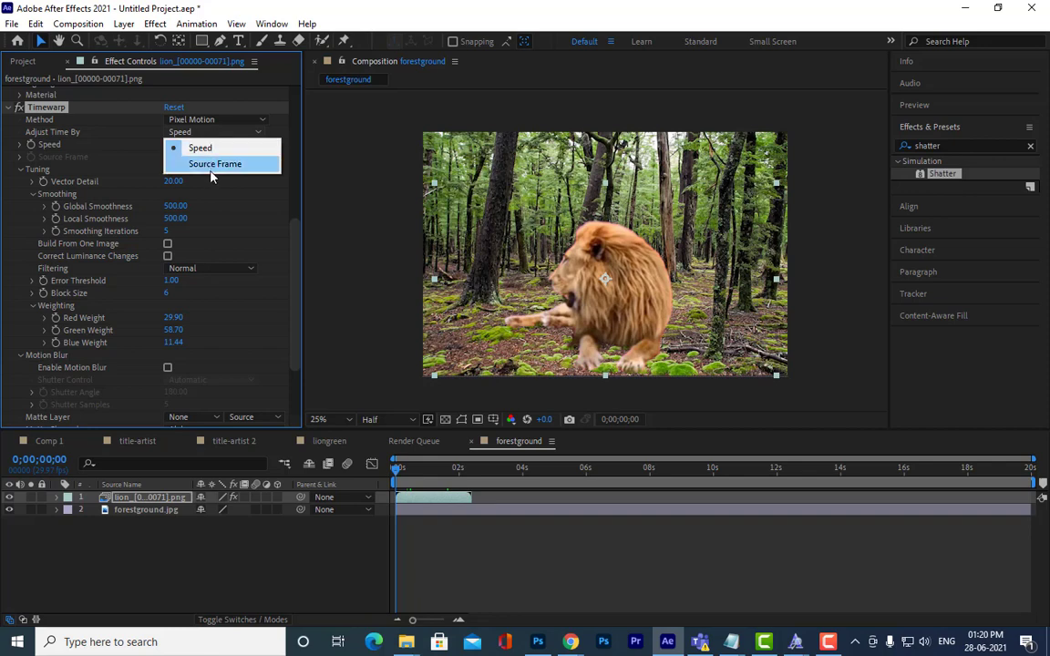
left_click(211, 164)
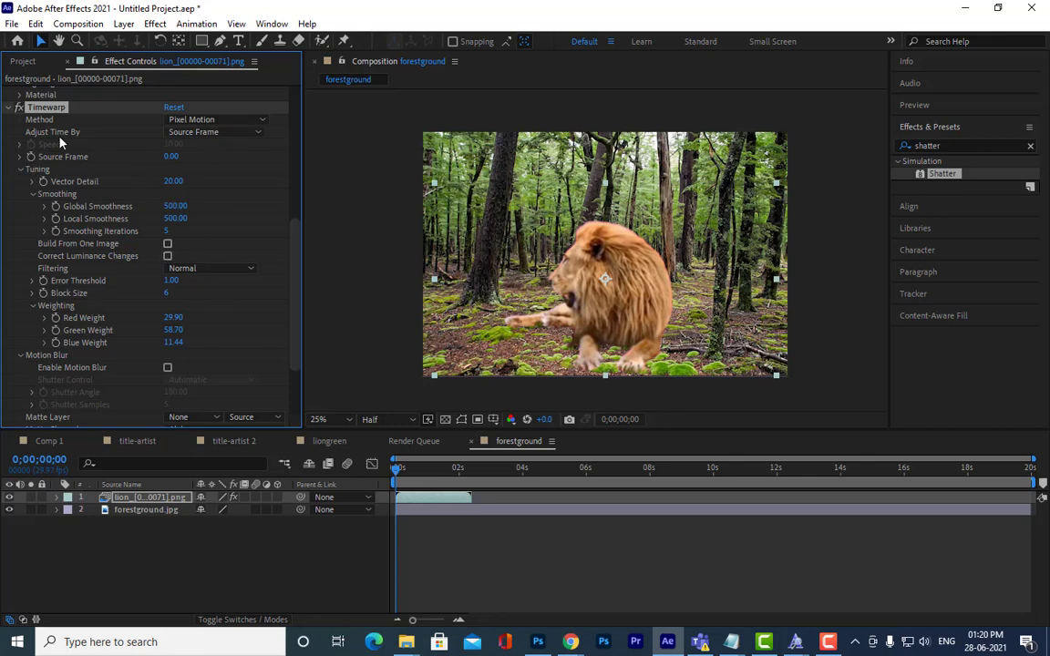
left_click(223, 132)
left_click(213, 151)
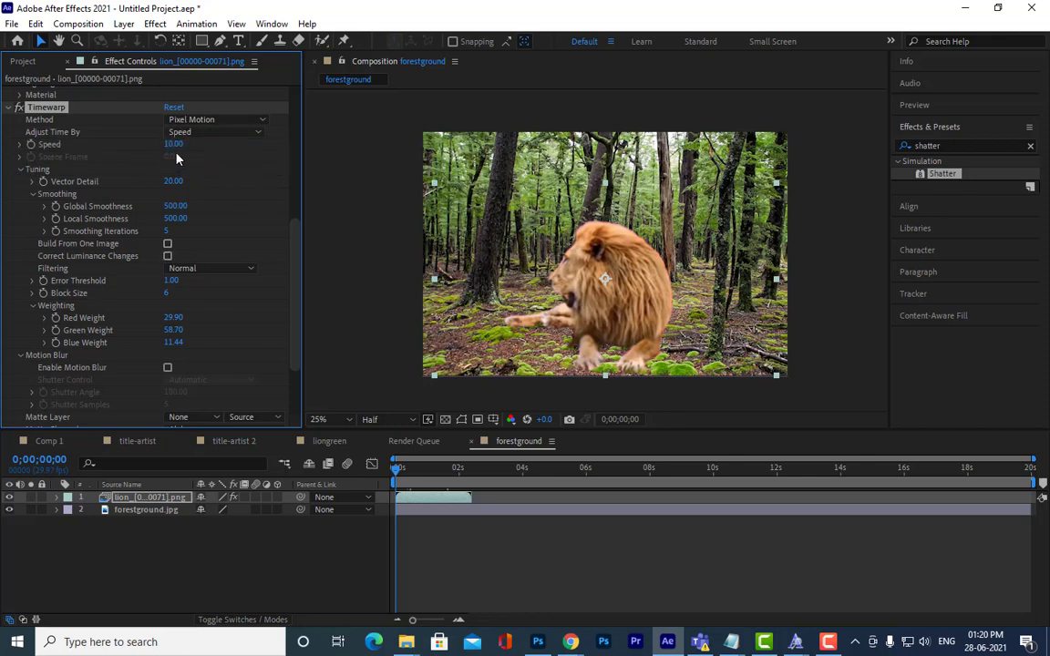
Step: Reduce the Timewarp speed to 8 and preview the lion animation
left_click_drag(155, 146, 217, 210)
key("space")
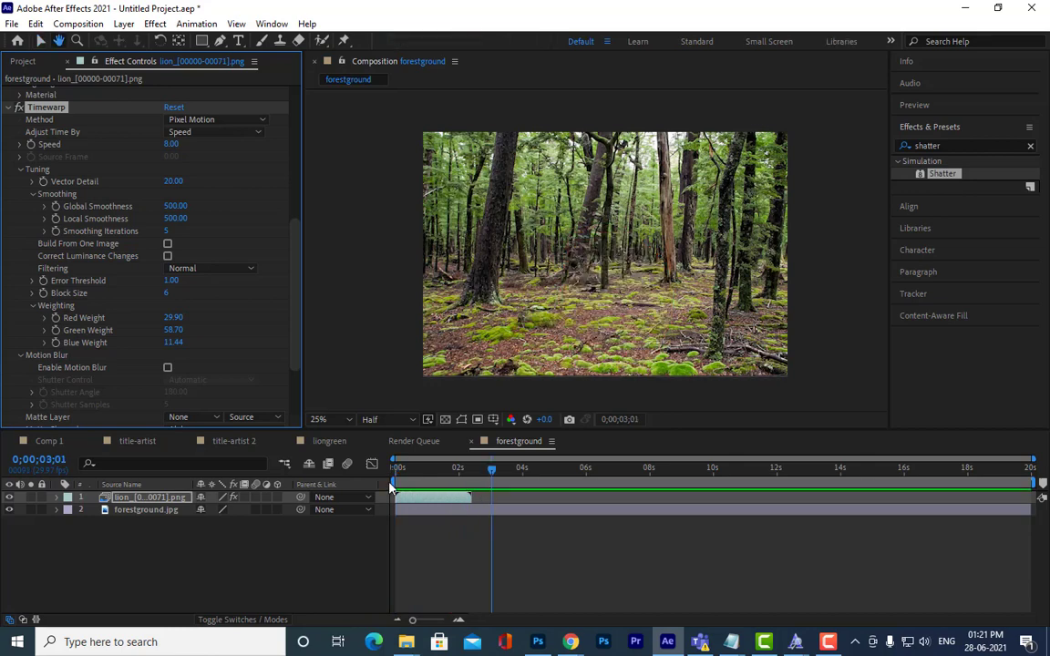
key("space")
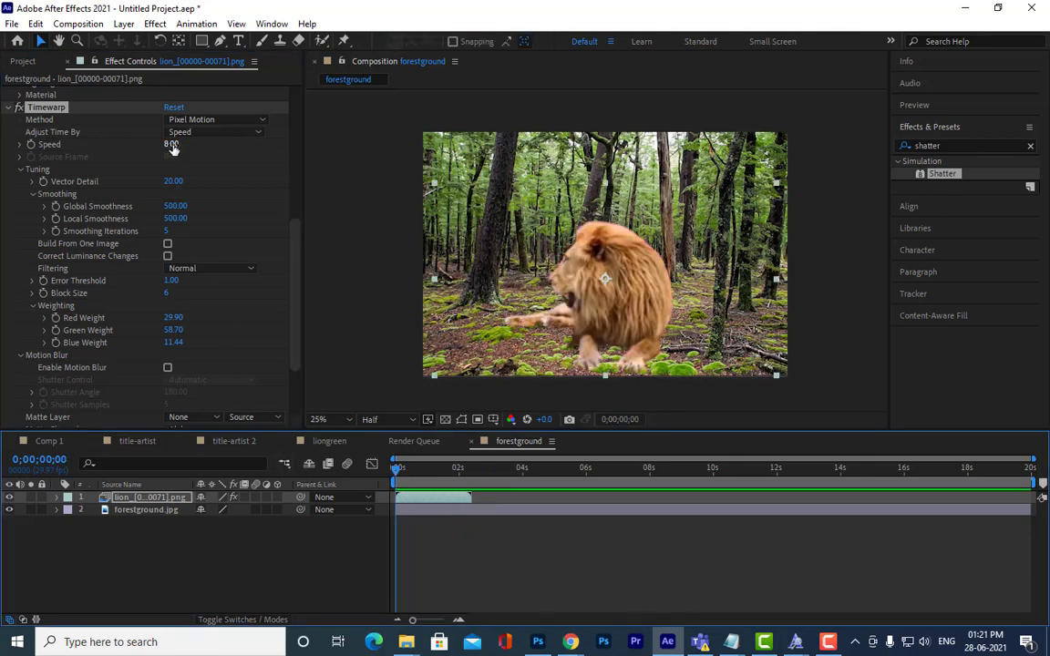
Step: Set the Timewarp speed to 100 and preview the lion's shatter again from the first frame
left_click(172, 144)
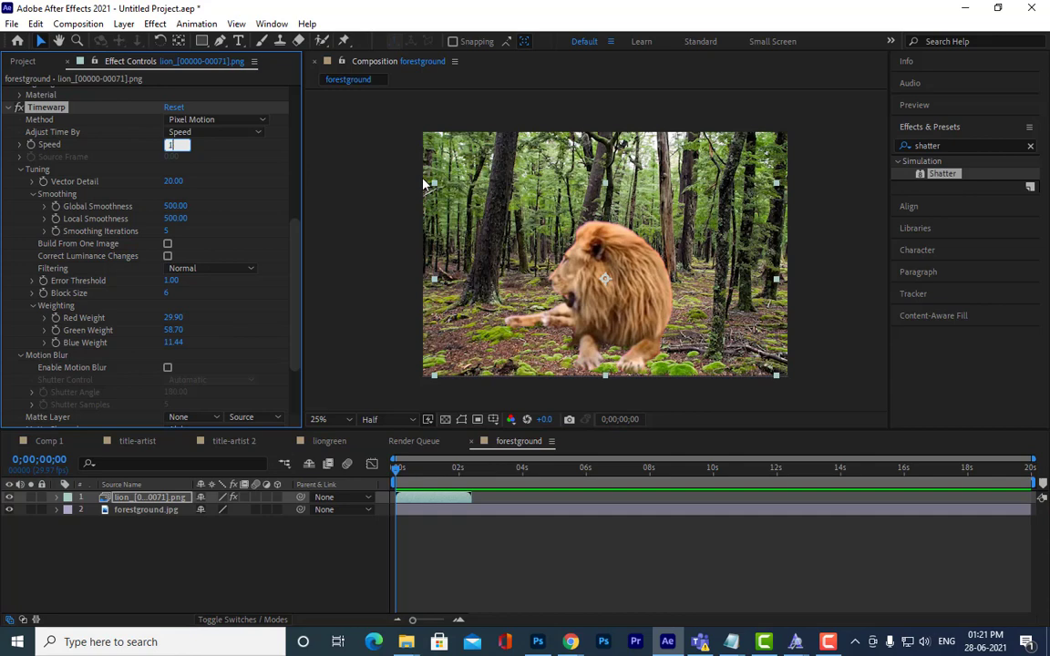
key("Return")
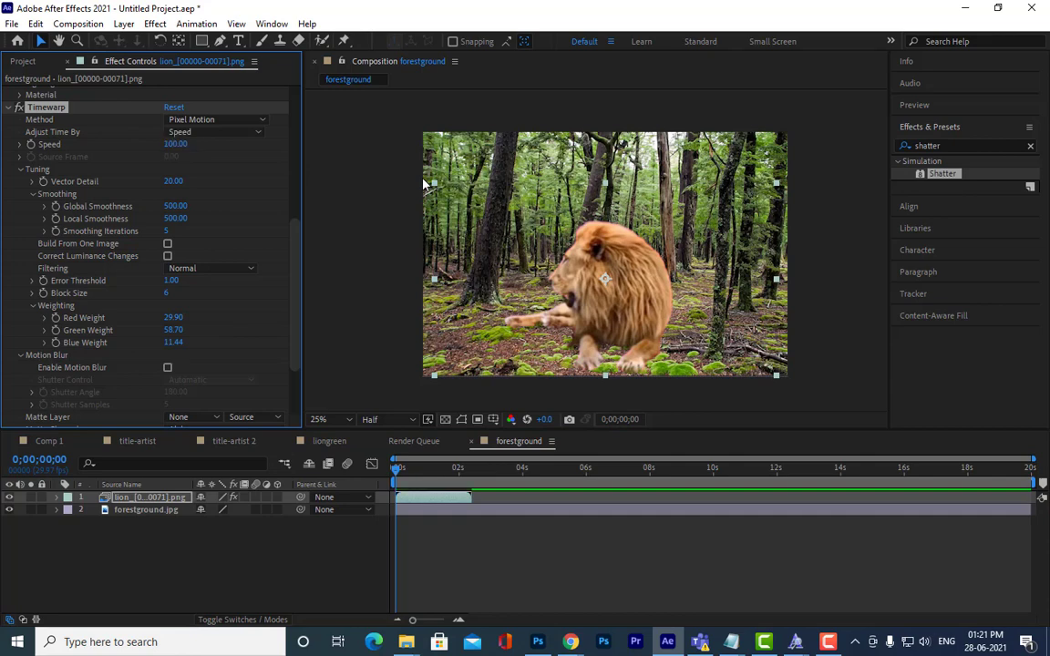
key("space")
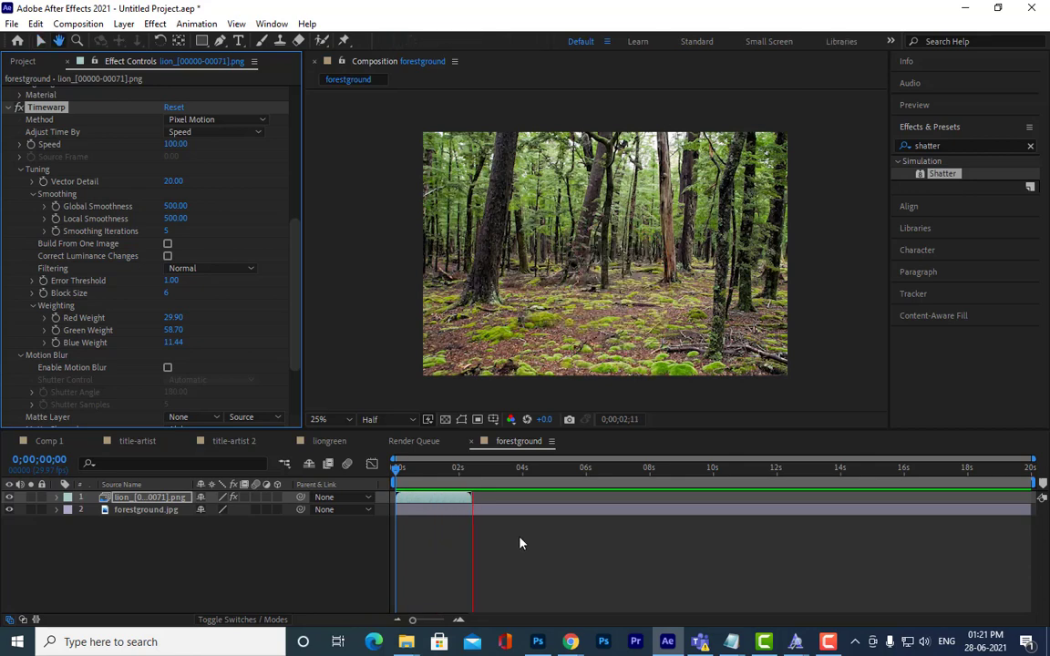
key("space")
key("space")
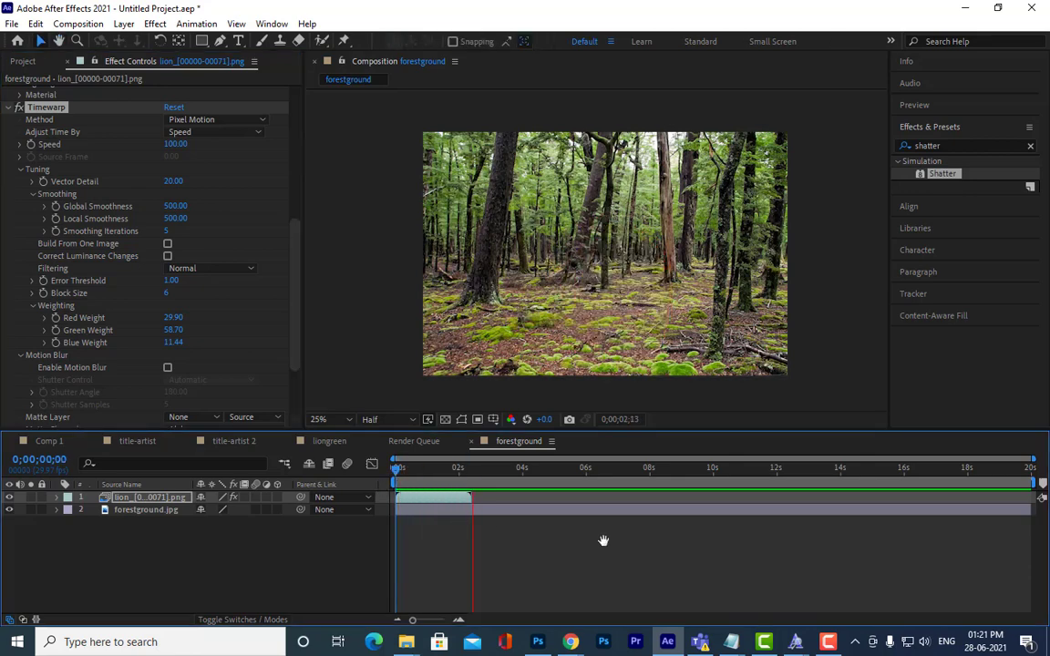
key("space")
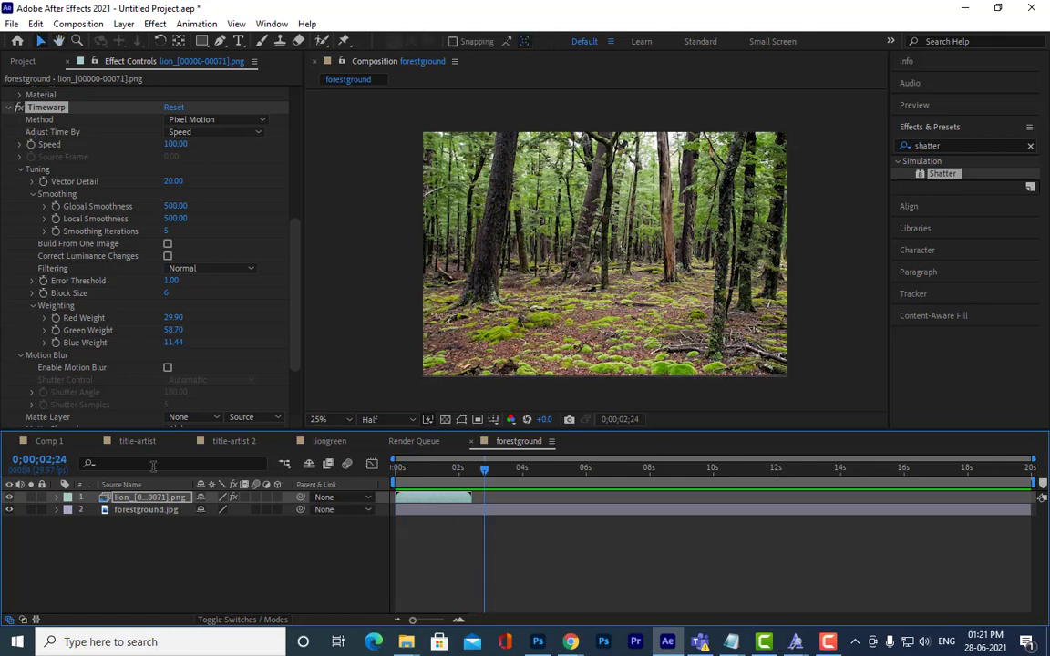
right_click(181, 499)
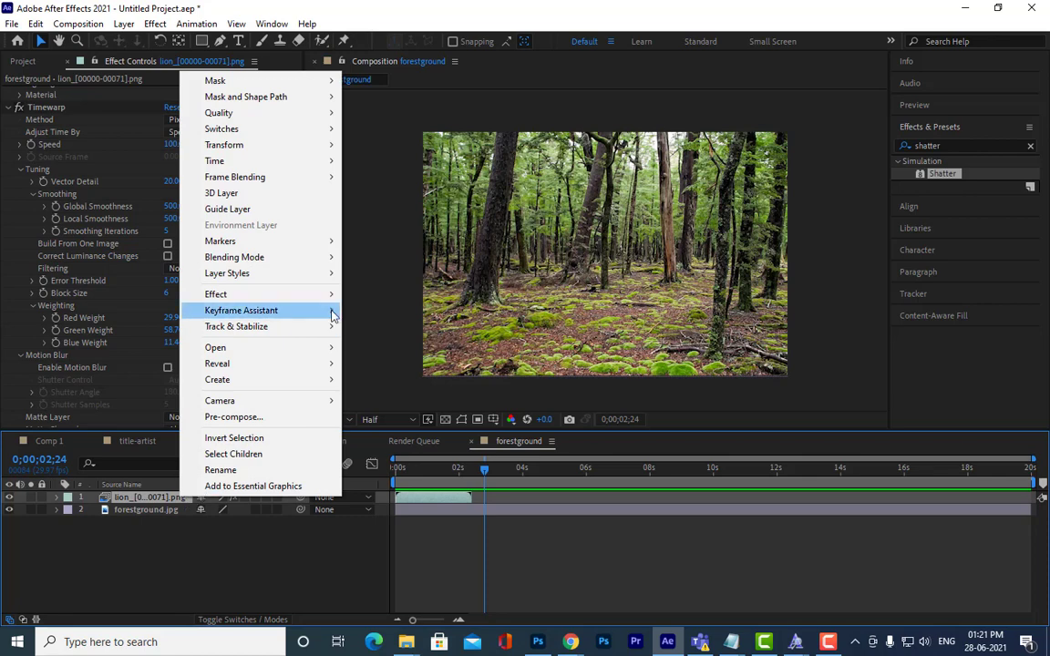
mouse_move(333, 314)
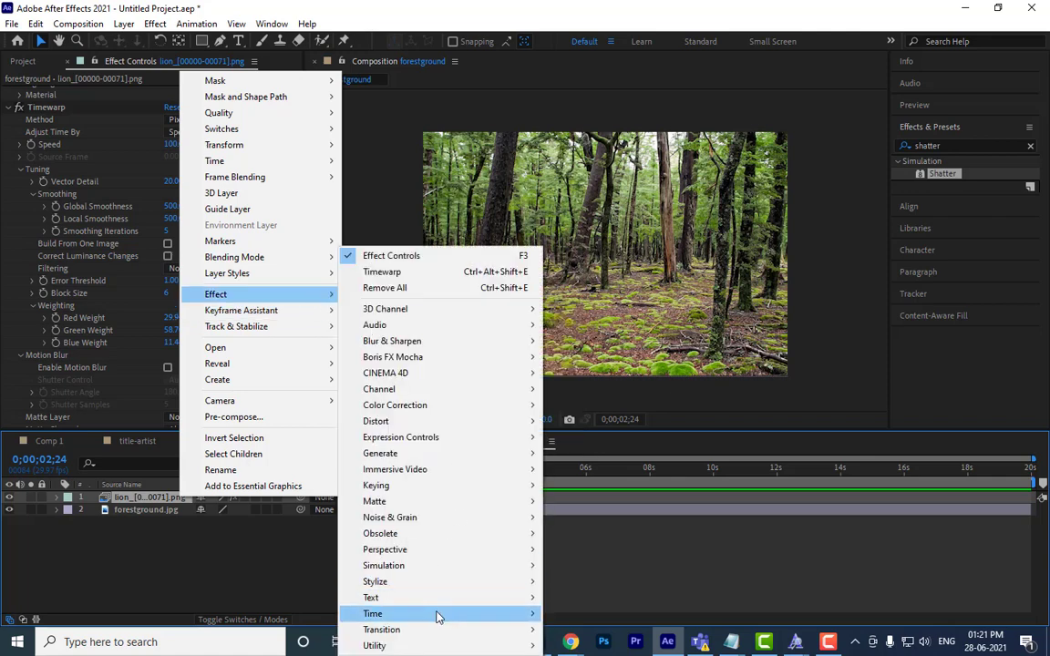
mouse_move(436, 617)
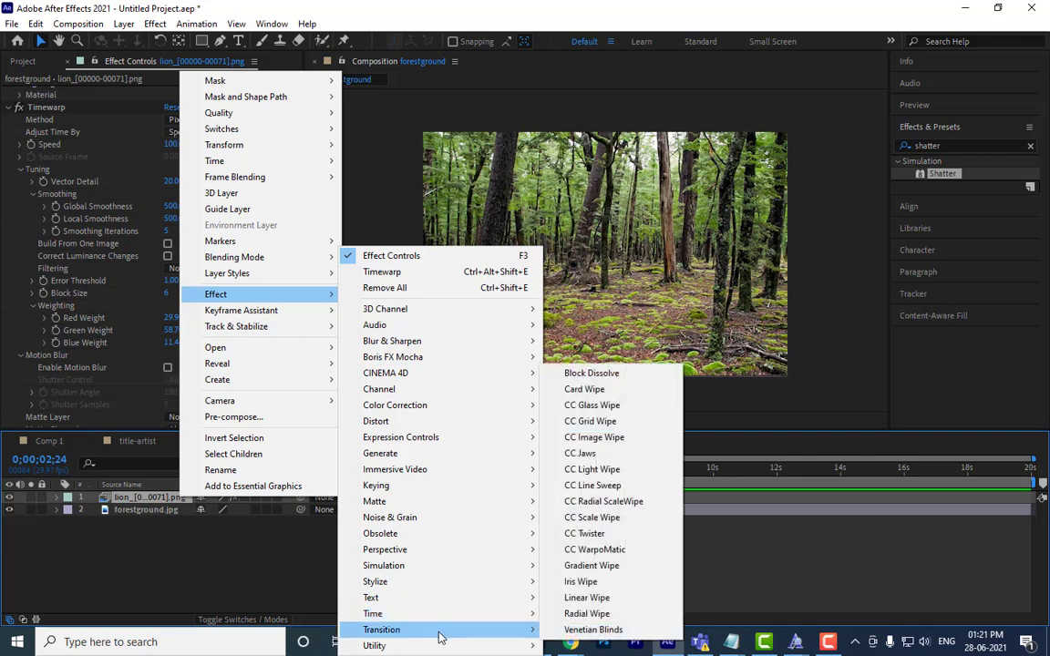
mouse_move(449, 574)
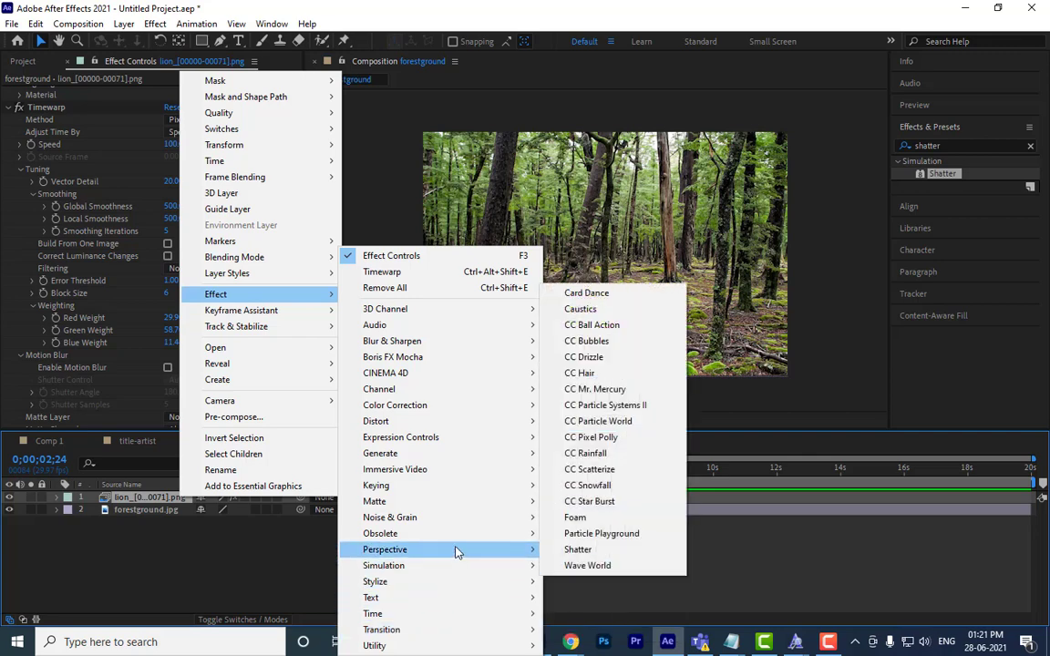
mouse_move(456, 552)
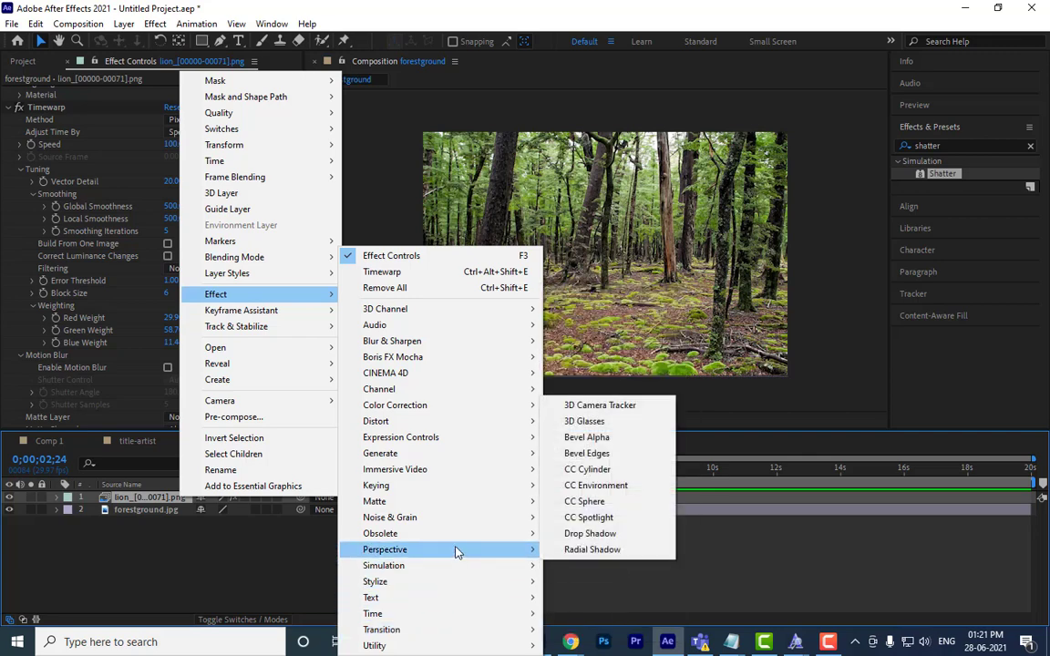
mouse_move(463, 504)
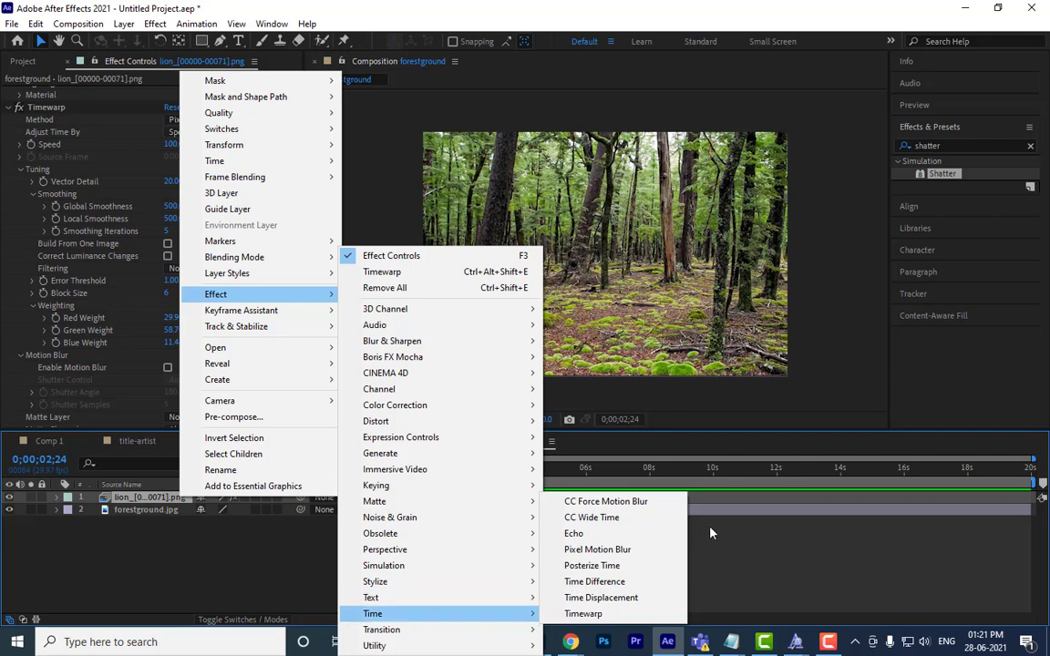
left_click(652, 533)
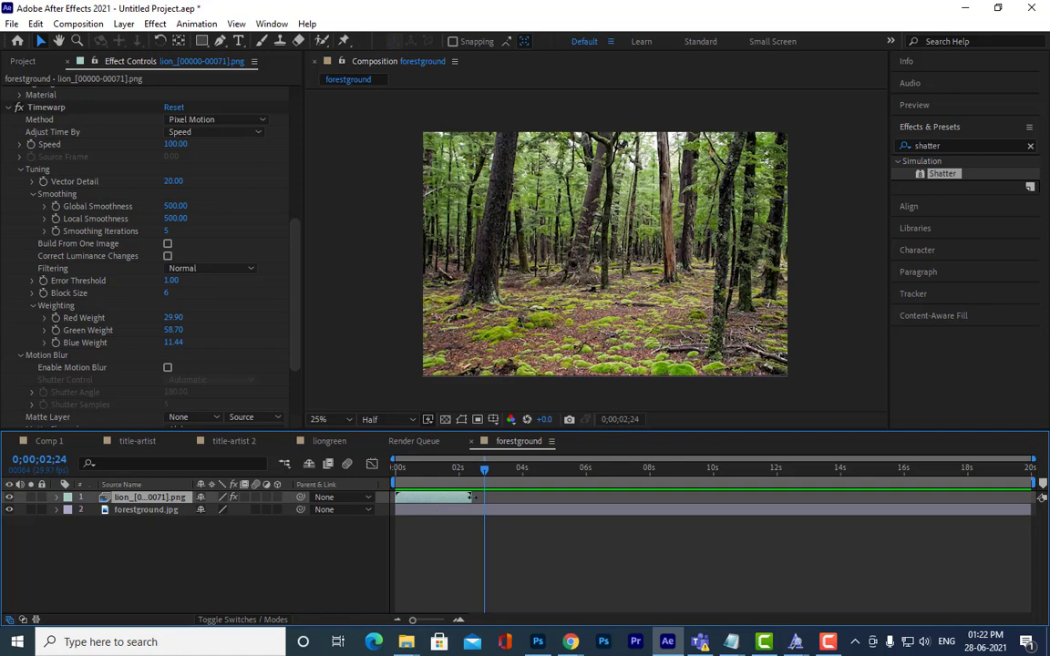
Step: Time-stretch the lion layer with a stretch factor of 200, holding its in-point in place
right_click(434, 506)
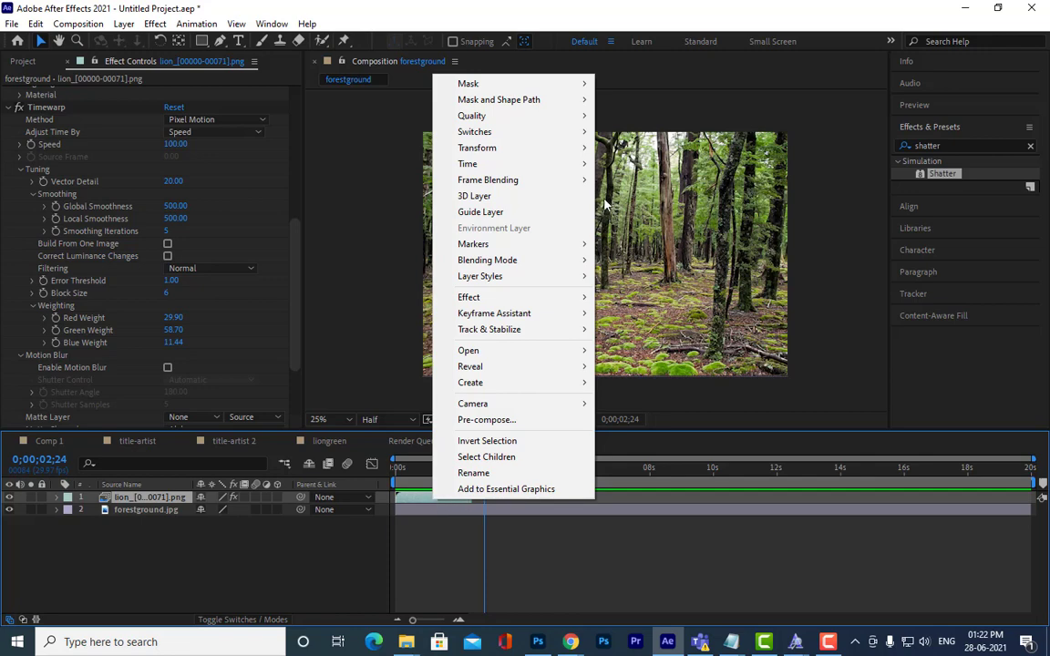
mouse_move(571, 167)
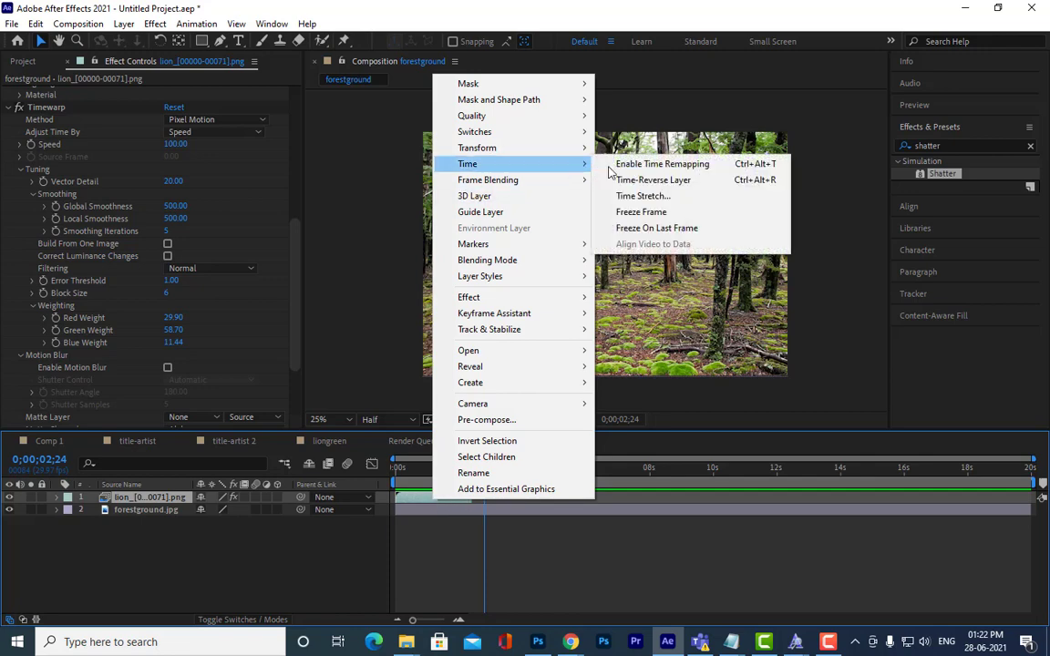
left_click(643, 197)
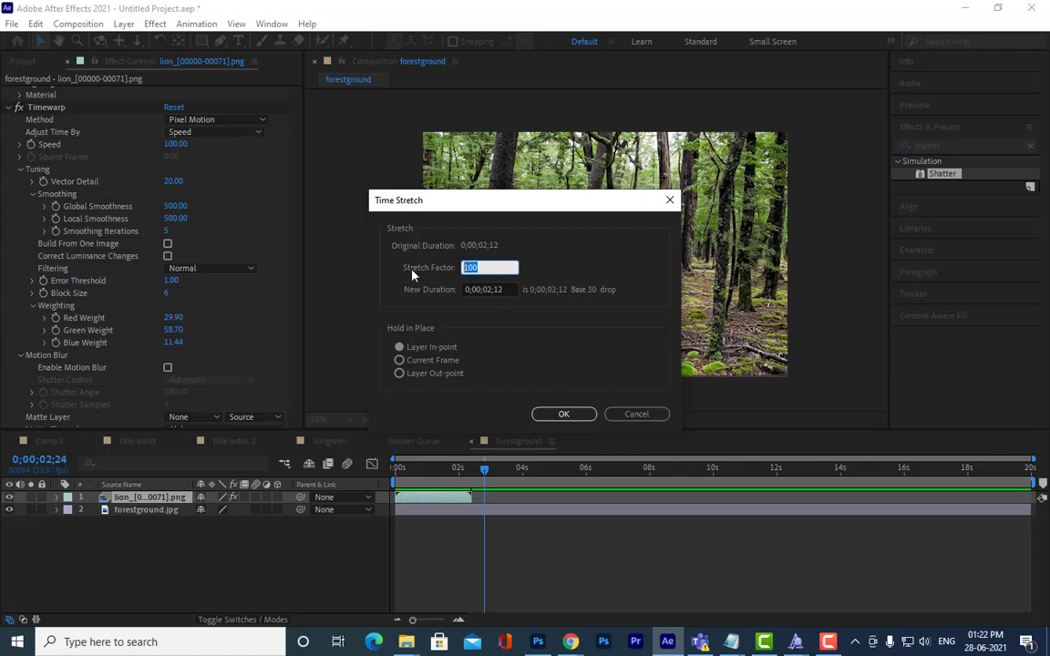
type("2")
type("0.0")
left_click(563, 414)
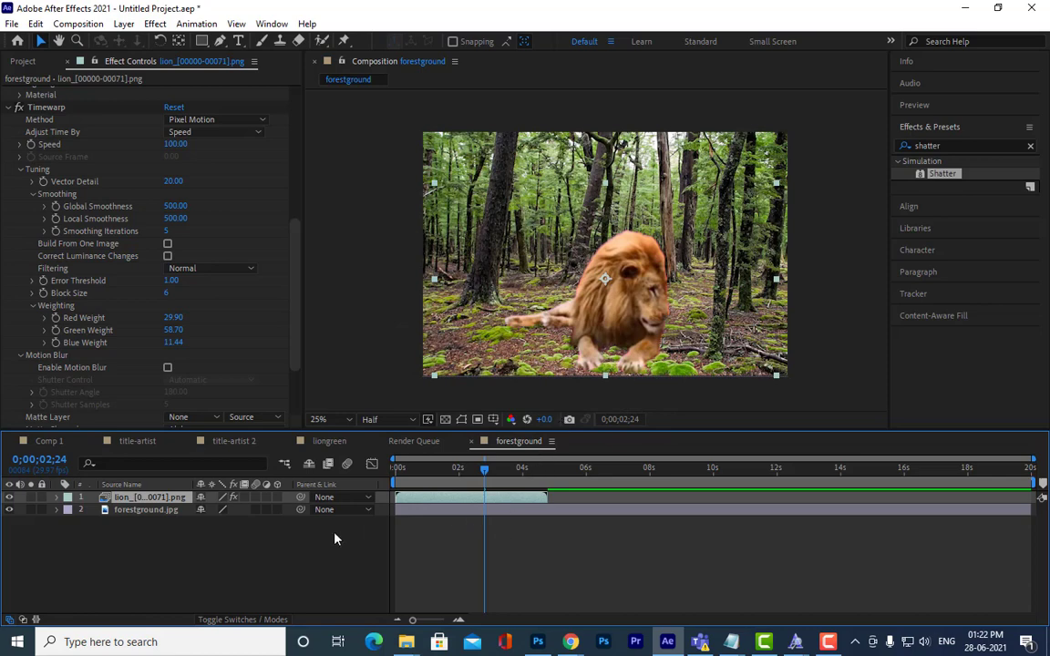
right_click(139, 499)
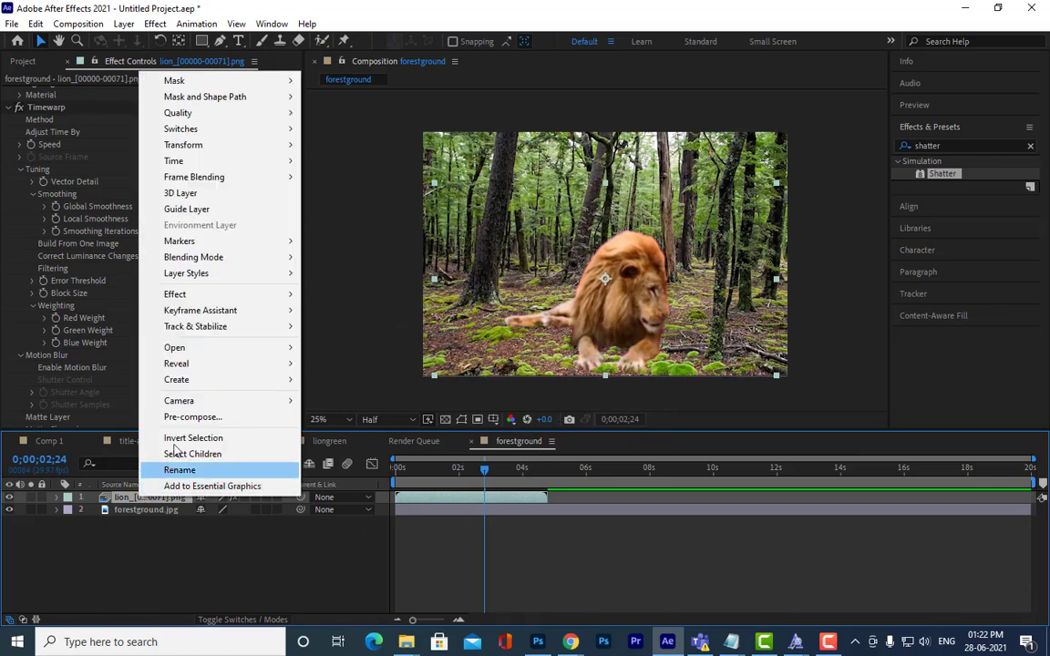
mouse_move(189, 299)
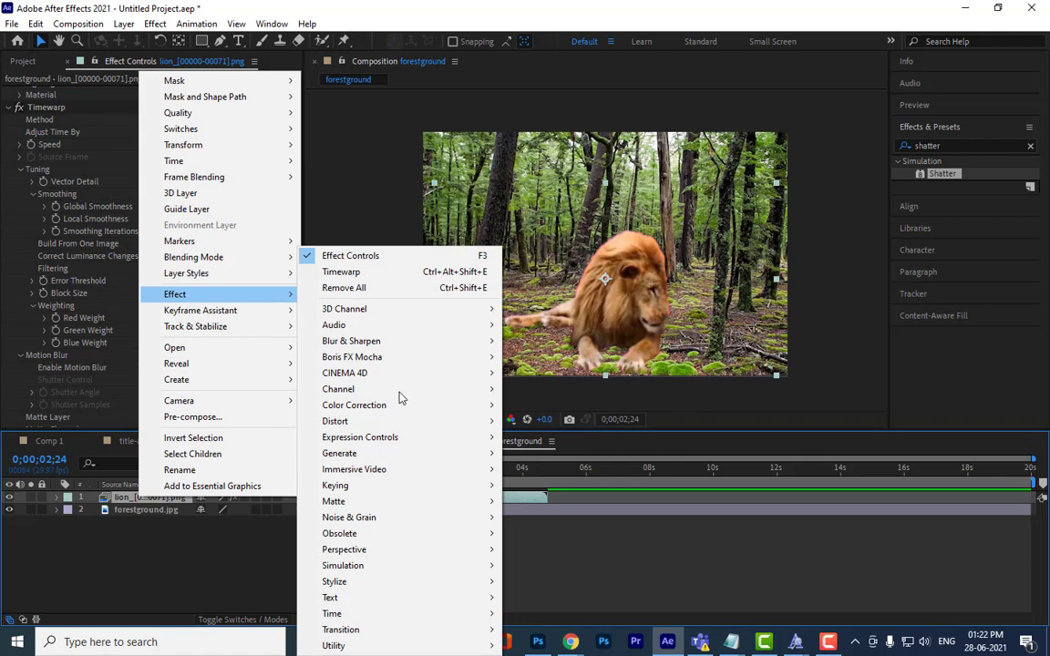
mouse_move(412, 619)
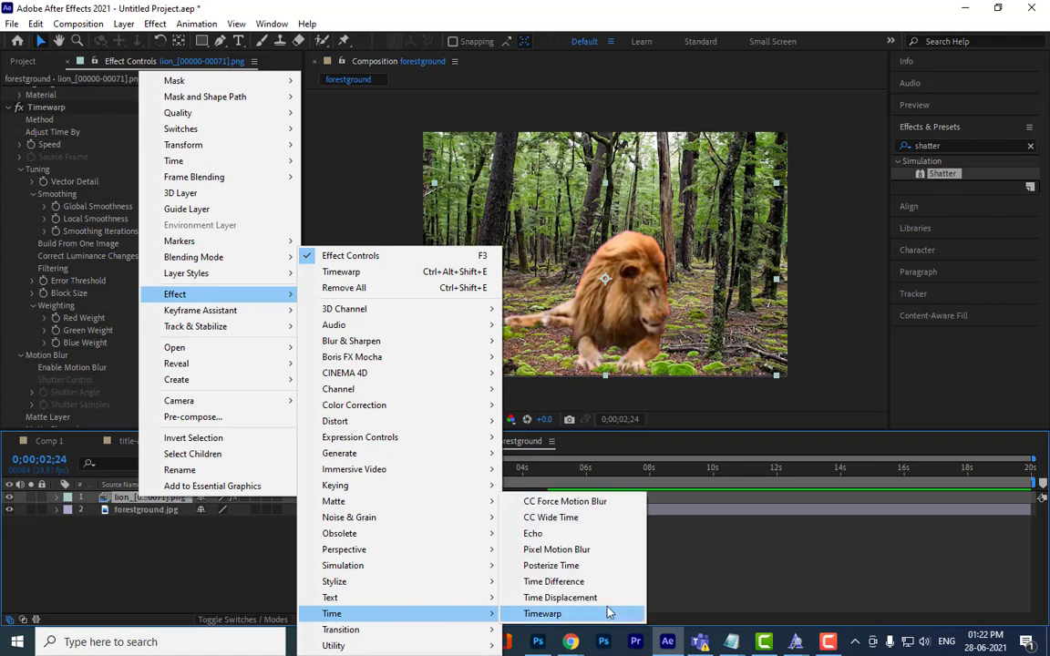
left_click(739, 597)
left_click(739, 597)
Step: Preview the time-stretched lion animation from the first frame
left_click_drag(456, 468, 390, 483)
key("space")
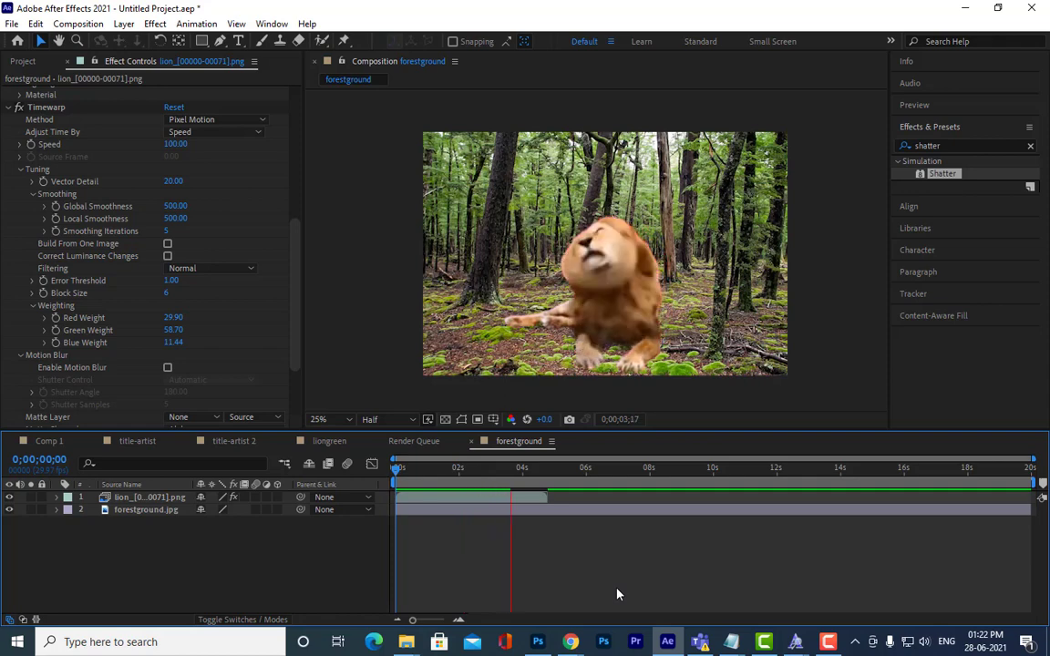
key("space")
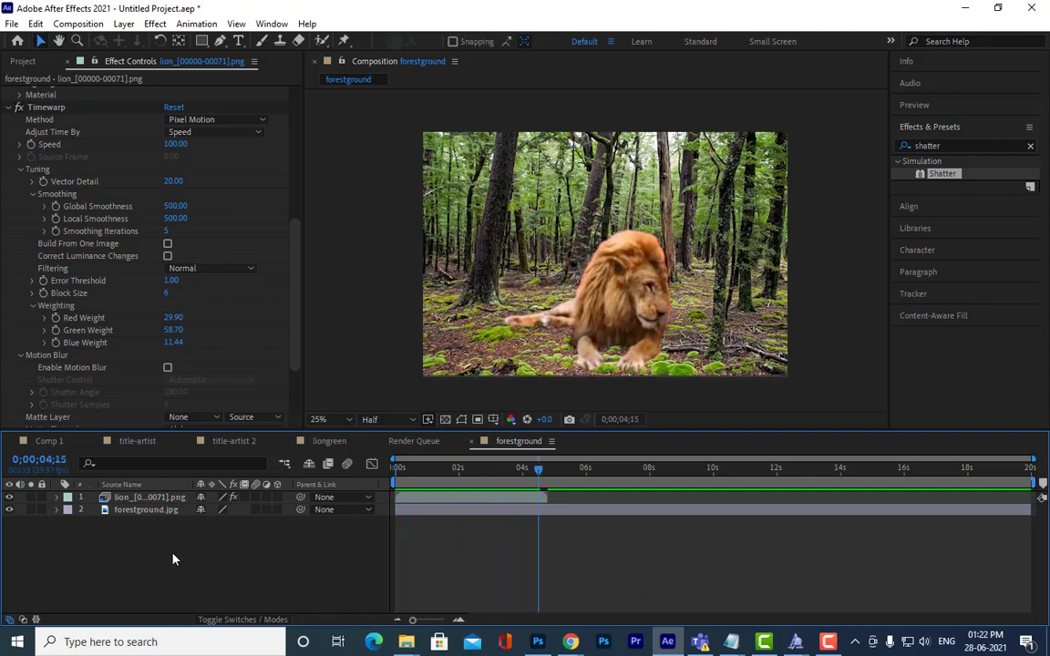
Step: Expand the lion layer's effects and delete its keyframed Shatter effect
left_click(58, 498)
left_click(108, 525)
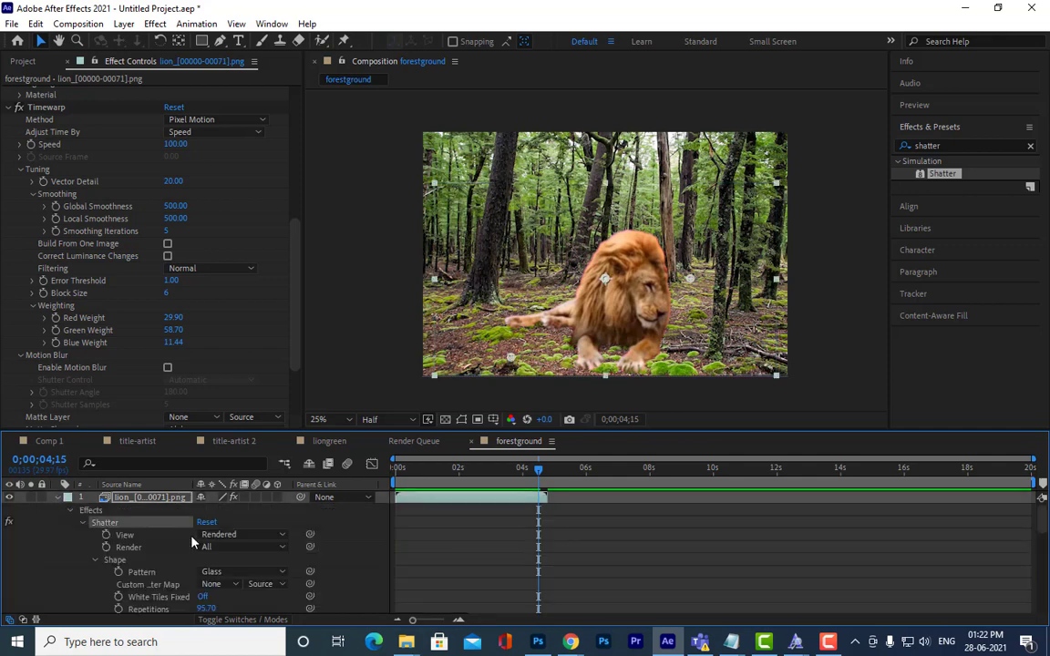
scroll(487, 543, "down", 3)
left_click_drag(452, 544, 537, 587)
scroll(473, 567, "up", 6)
left_click(107, 519)
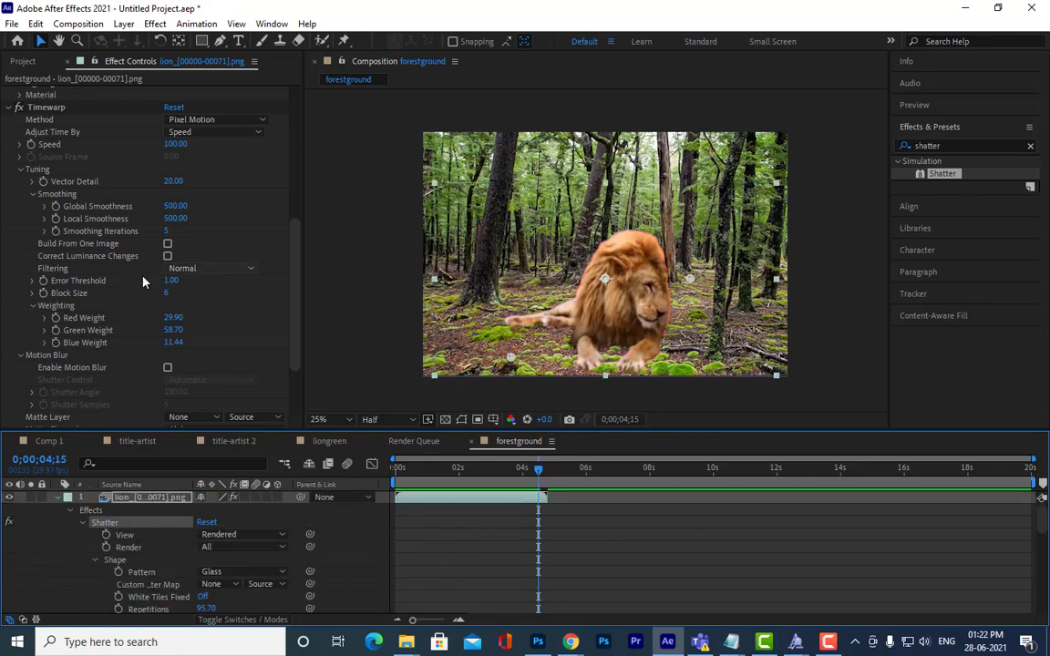
scroll(145, 274, "up", 3)
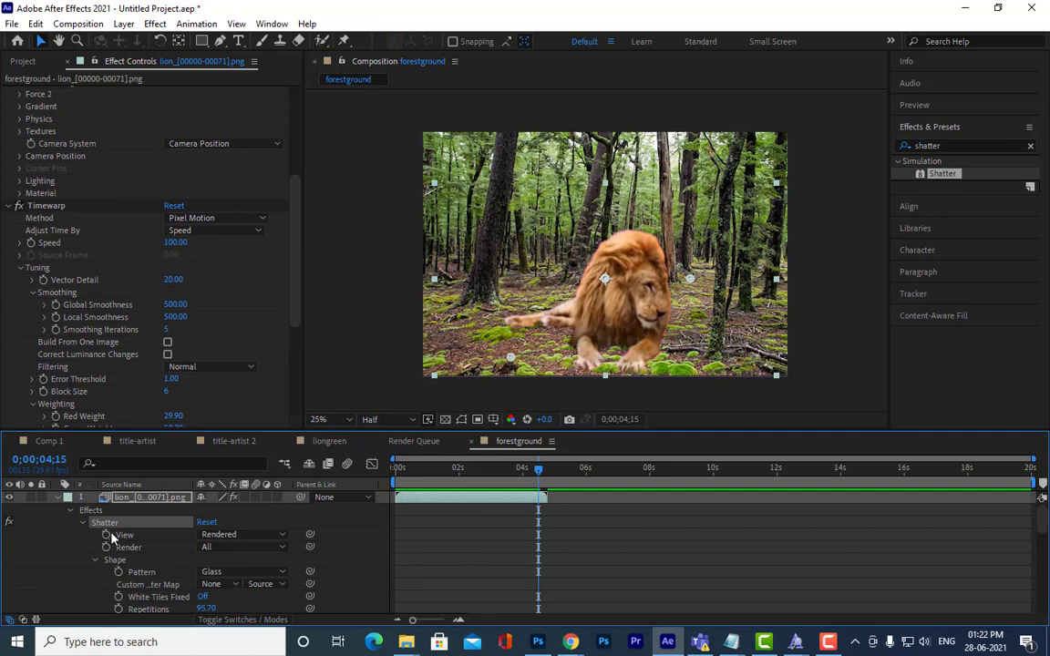
scroll(155, 255, "up", 6)
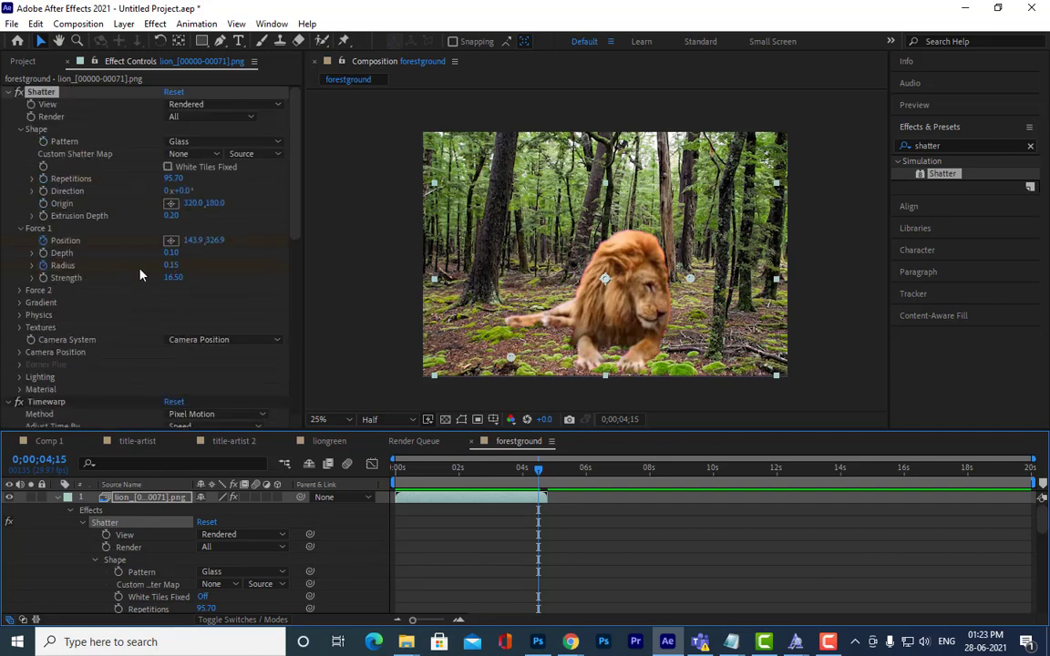
scroll(123, 346, "down", 1)
scroll(123, 360, "up", 1)
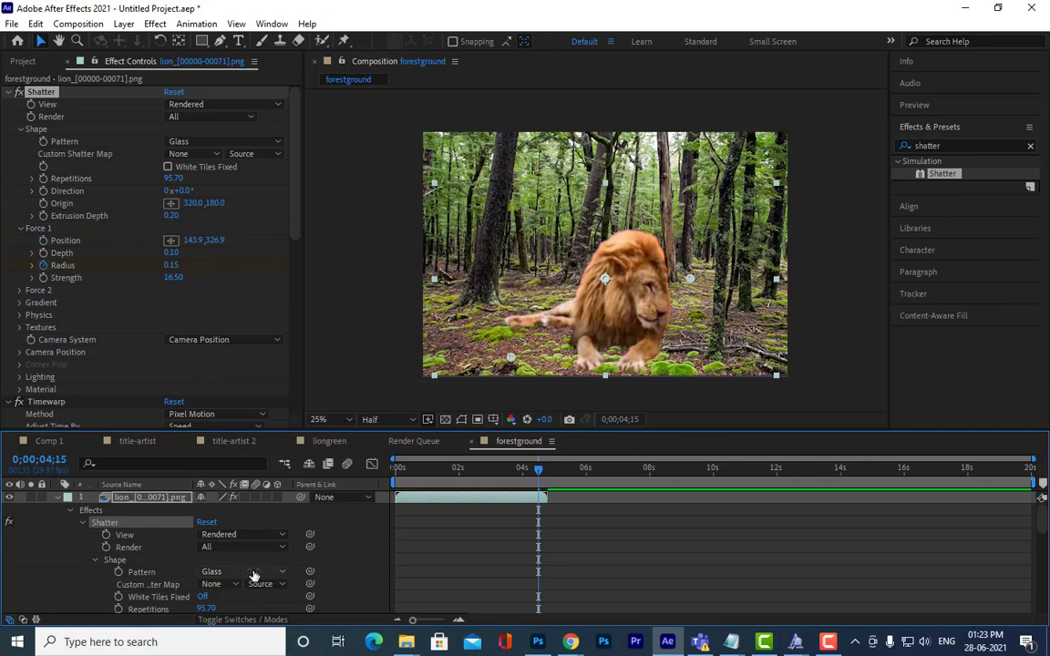
key("Delete")
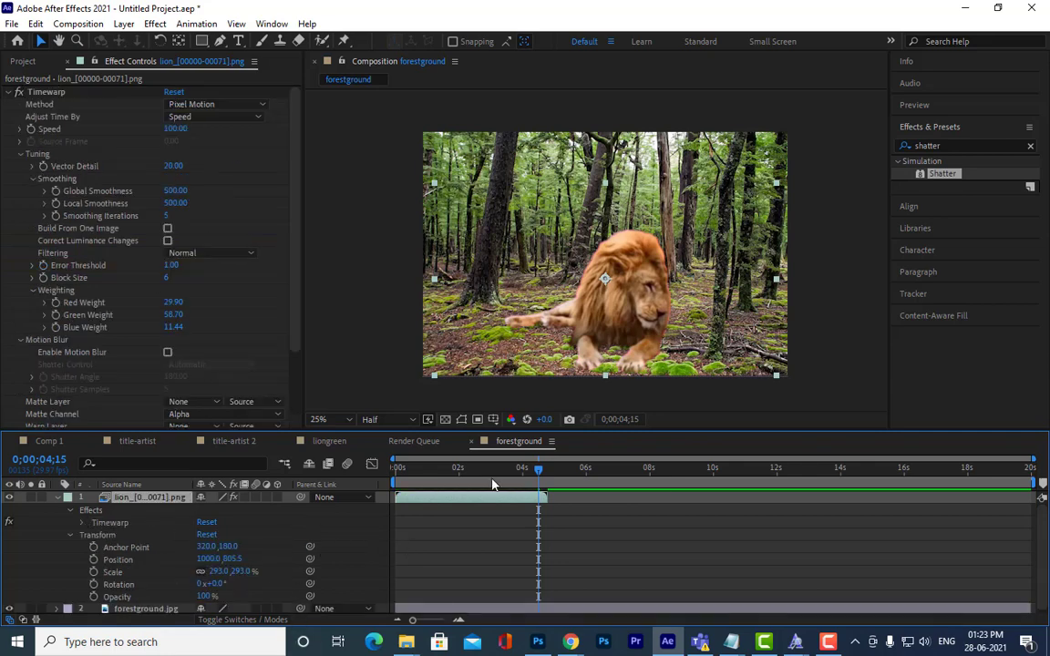
Step: Apply a fresh Shatter effect to the lion layer at the first frame and preview its wireframe break-up
left_click(397, 468)
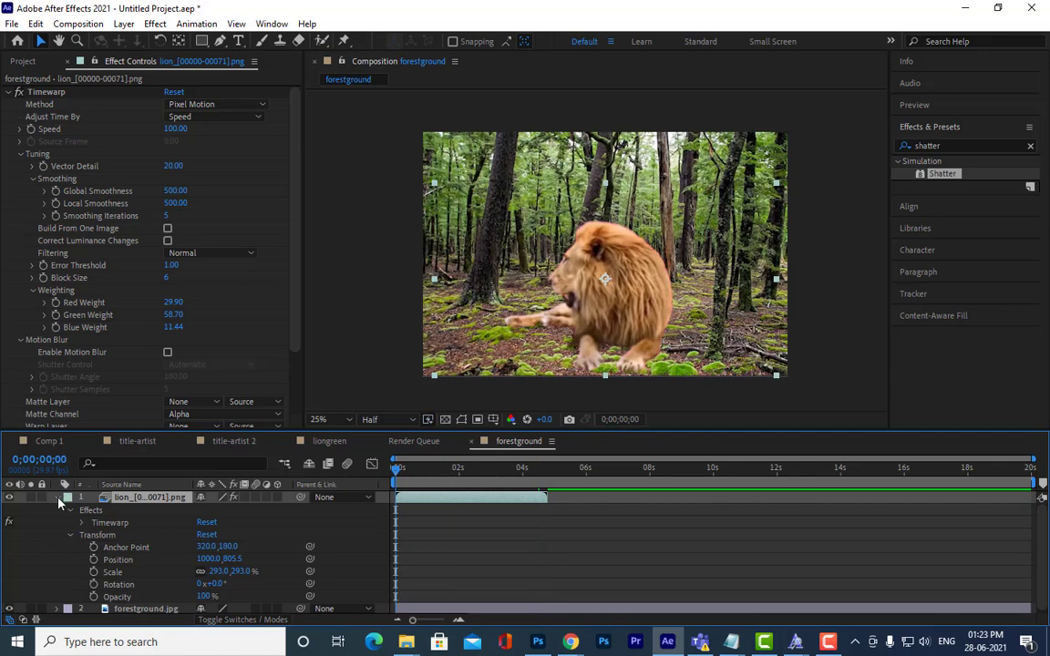
left_click(56, 498)
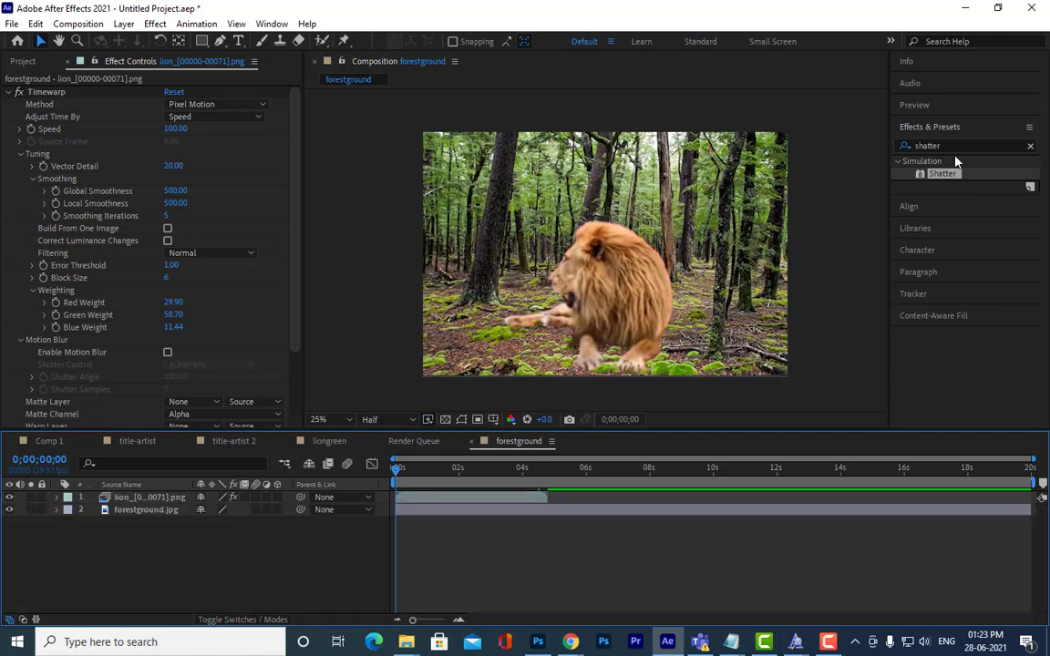
left_click_drag(952, 179, 146, 500)
key("space")
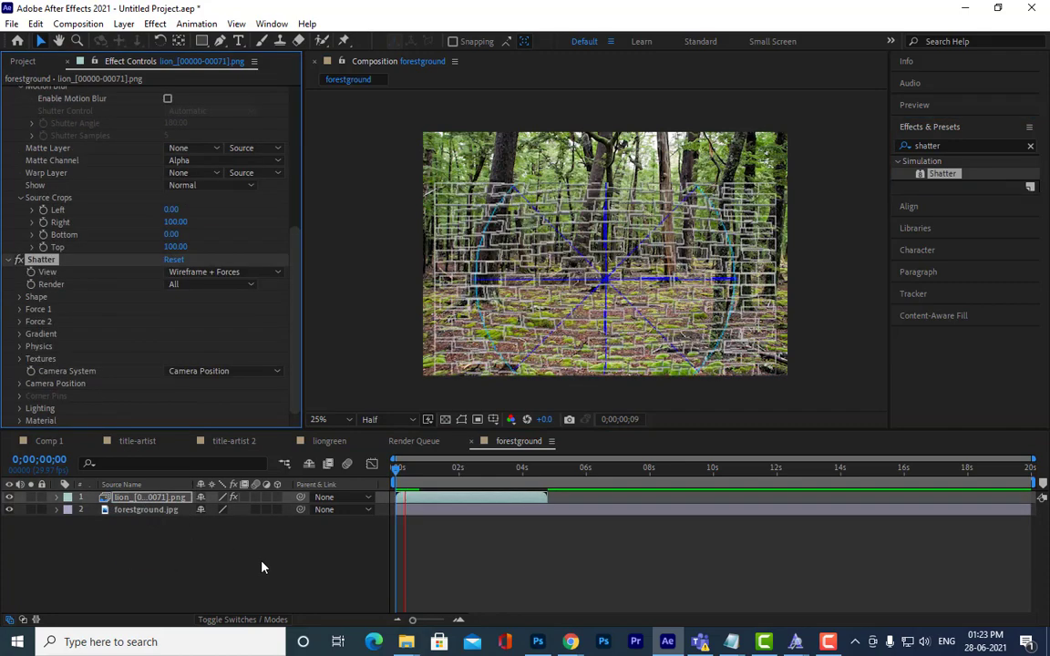
left_click(422, 478)
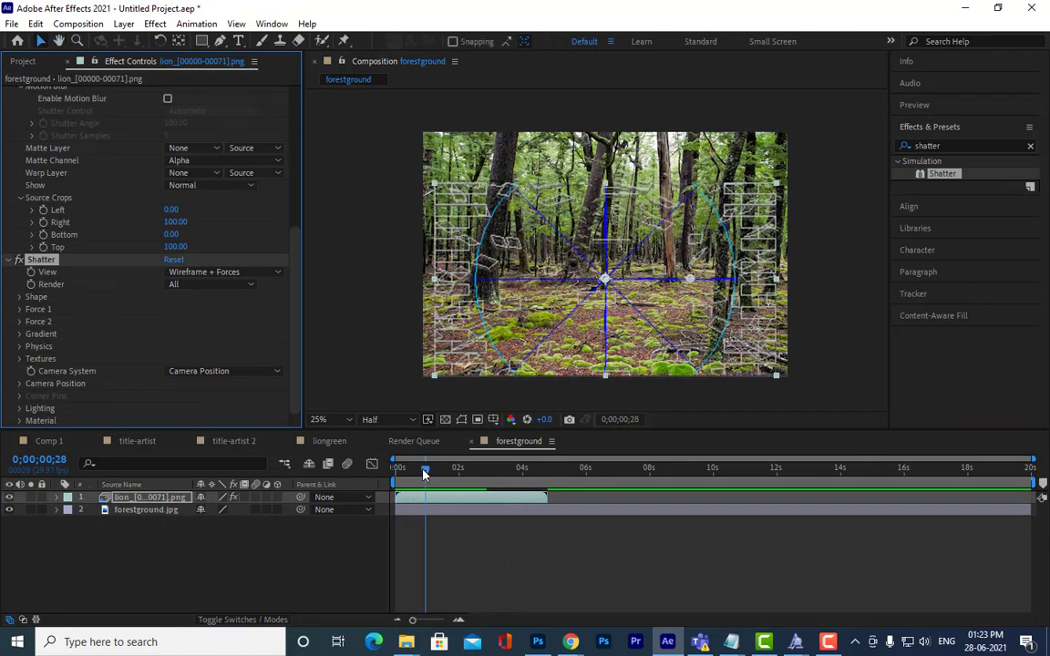
left_click_drag(422, 470, 365, 469)
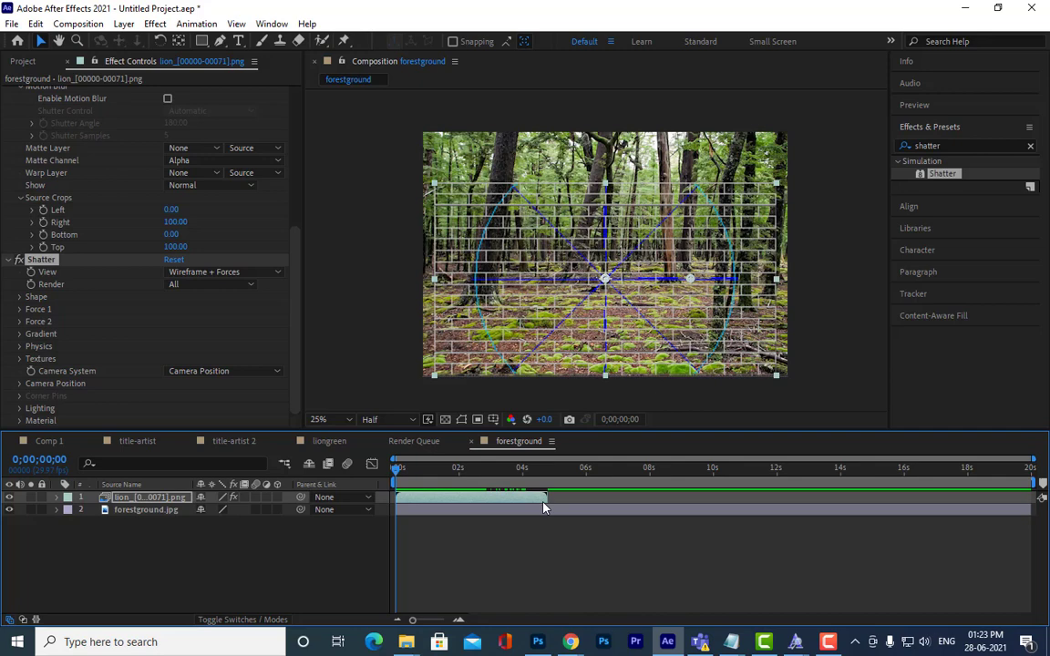
Step: Switch the new Shatter effect's view to Rendered and preview the lion's break-up
left_click(218, 272)
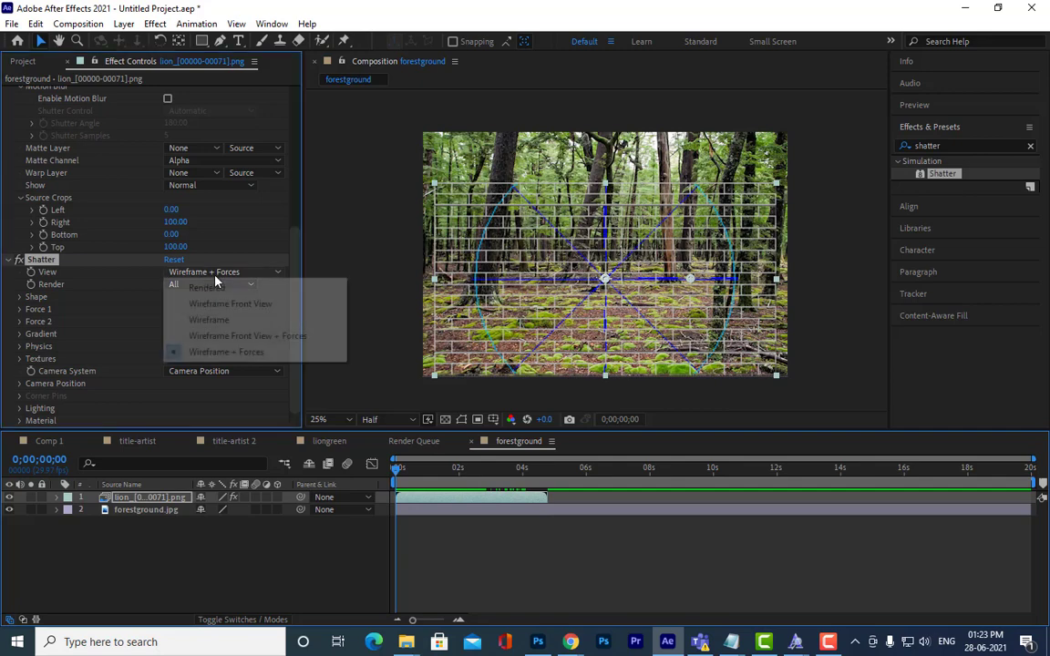
left_click(222, 287)
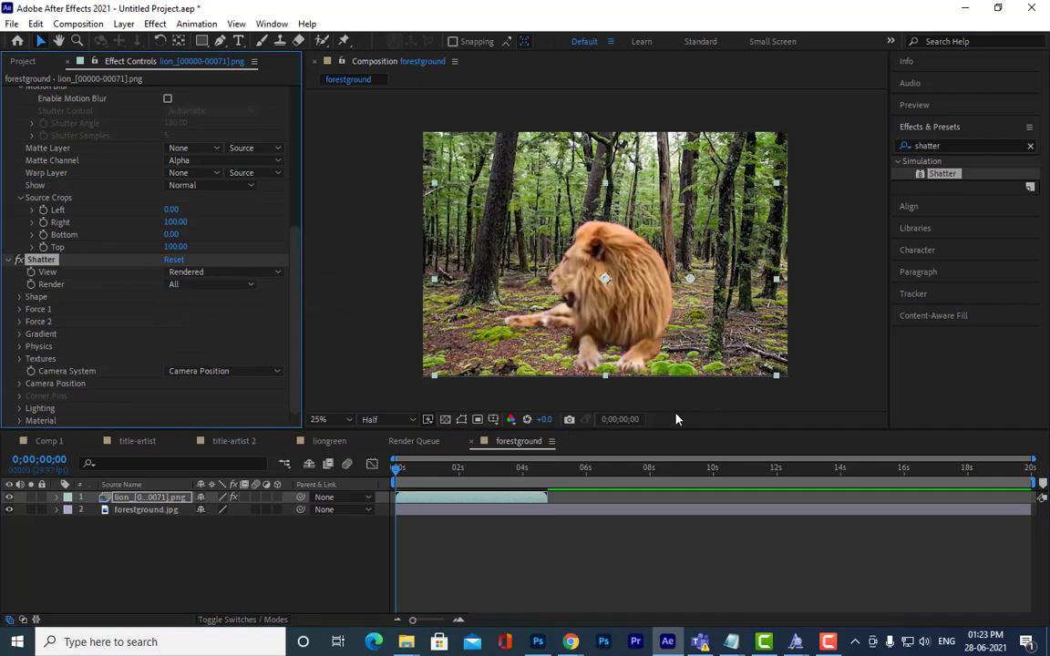
key("space")
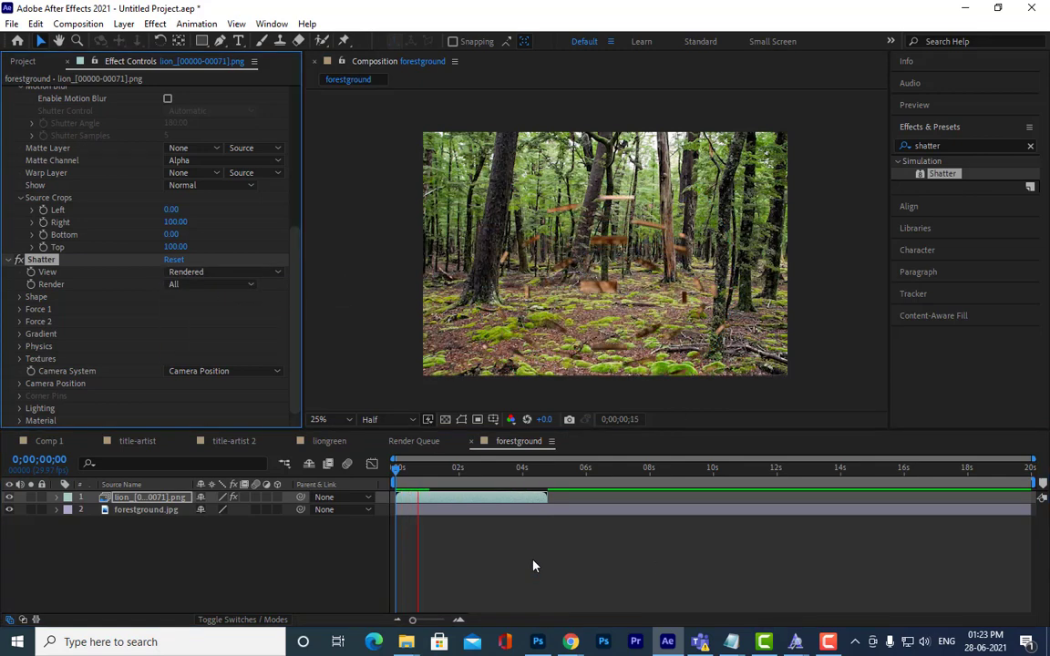
Step: Set the Shatter shape pattern to Glass and preview the break-up from the first frame
left_click(19, 297)
left_click(215, 311)
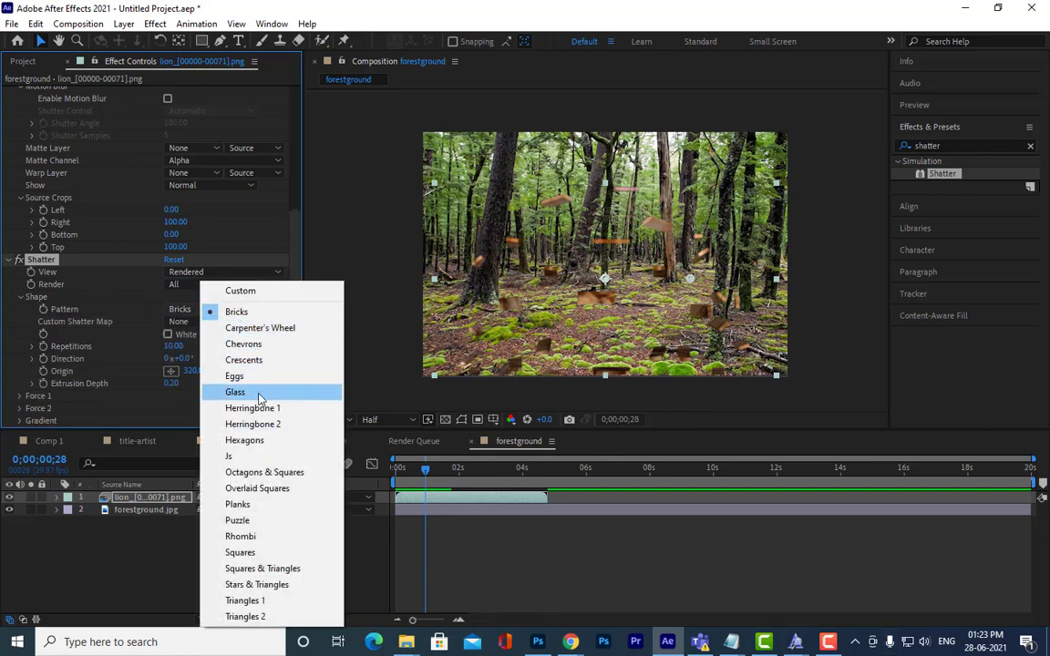
left_click(259, 398)
left_click_drag(424, 467, 364, 480)
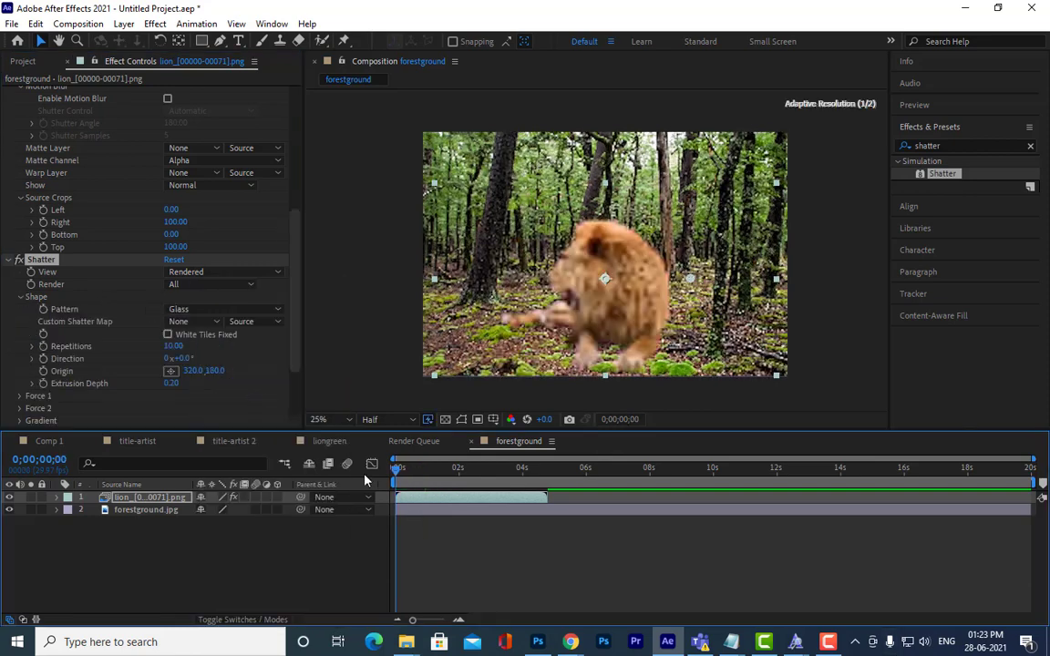
key("space")
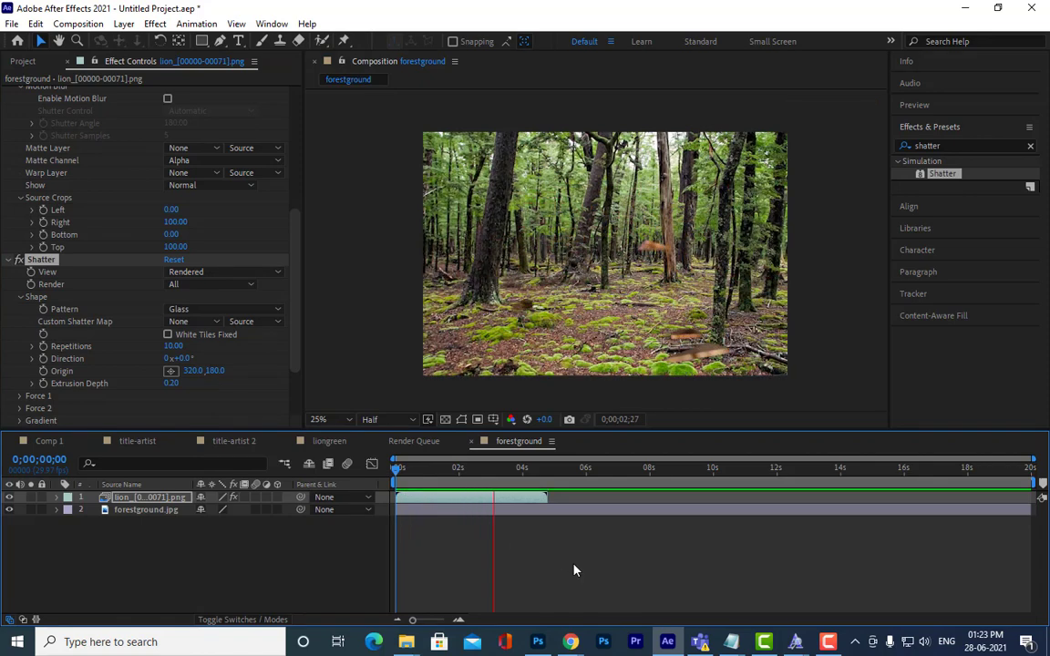
key("space")
Step: Go to 0;00;00;06 and increase the Shatter shape's Repetitions to 48.70
left_click_drag(418, 473, 402, 472)
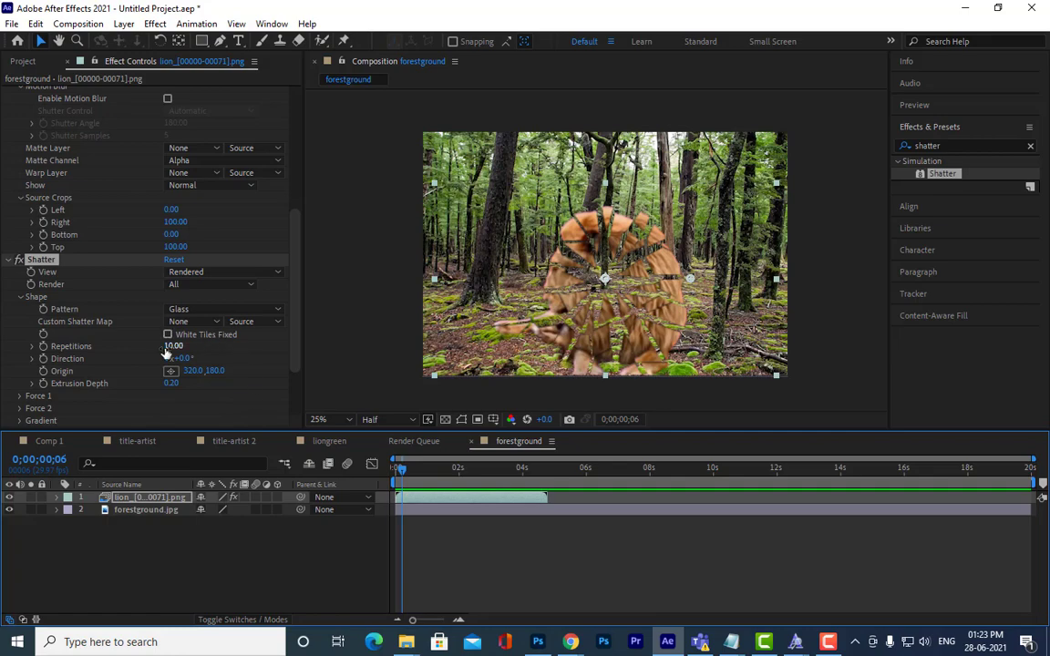
left_click_drag(170, 347, 468, 377)
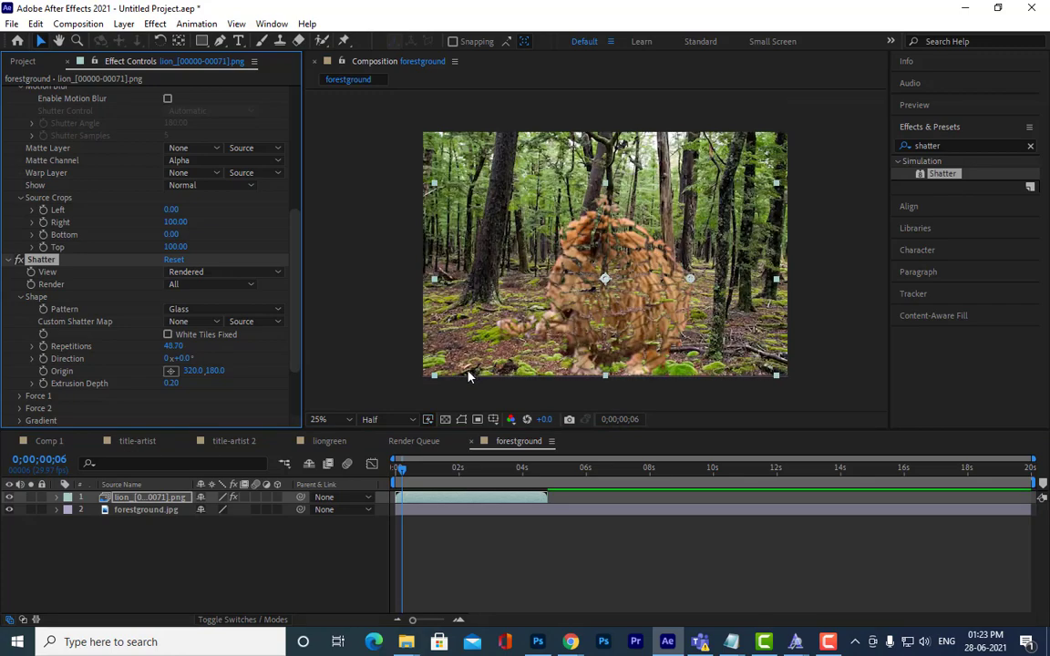
Step: Raise the Shatter shape's Repetitions to 73.10 and preview the break-up from the first frame
left_click_drag(167, 348, 345, 347)
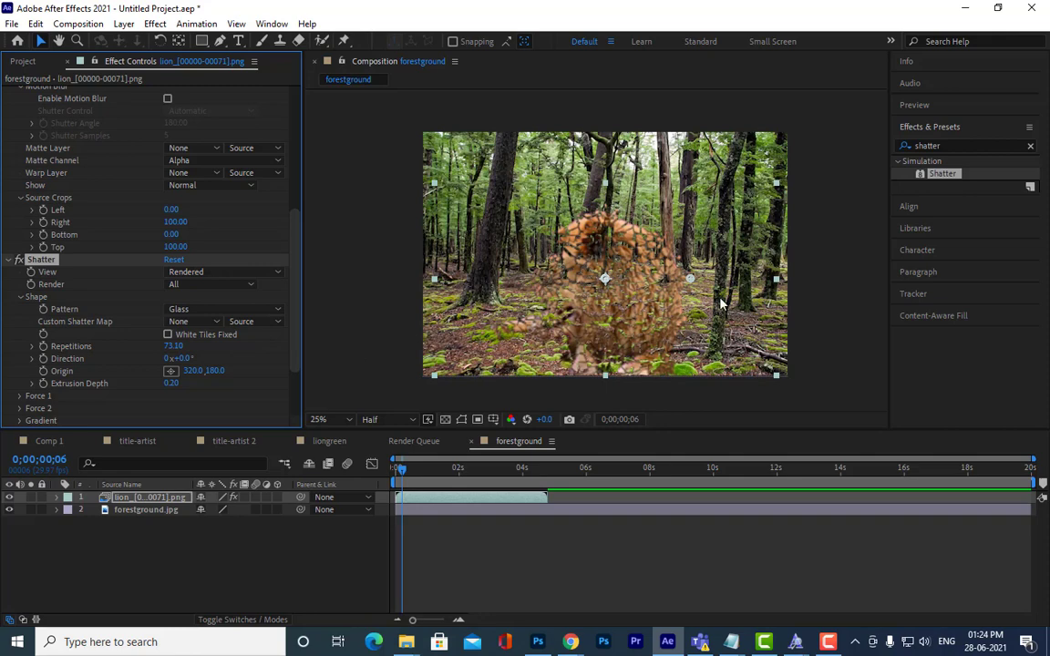
key("Home")
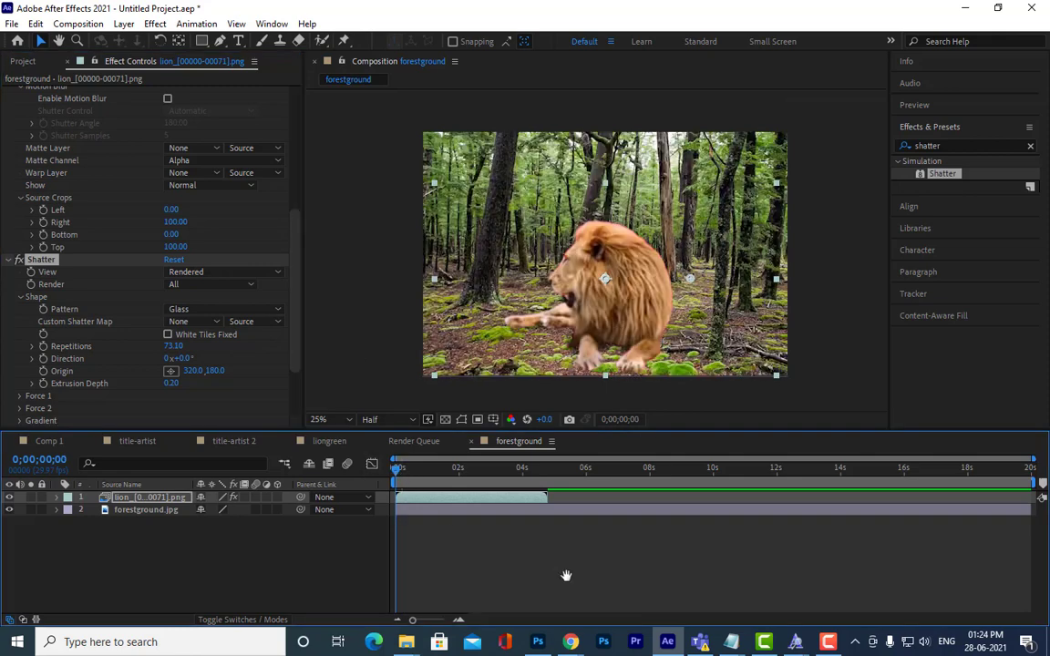
key("space")
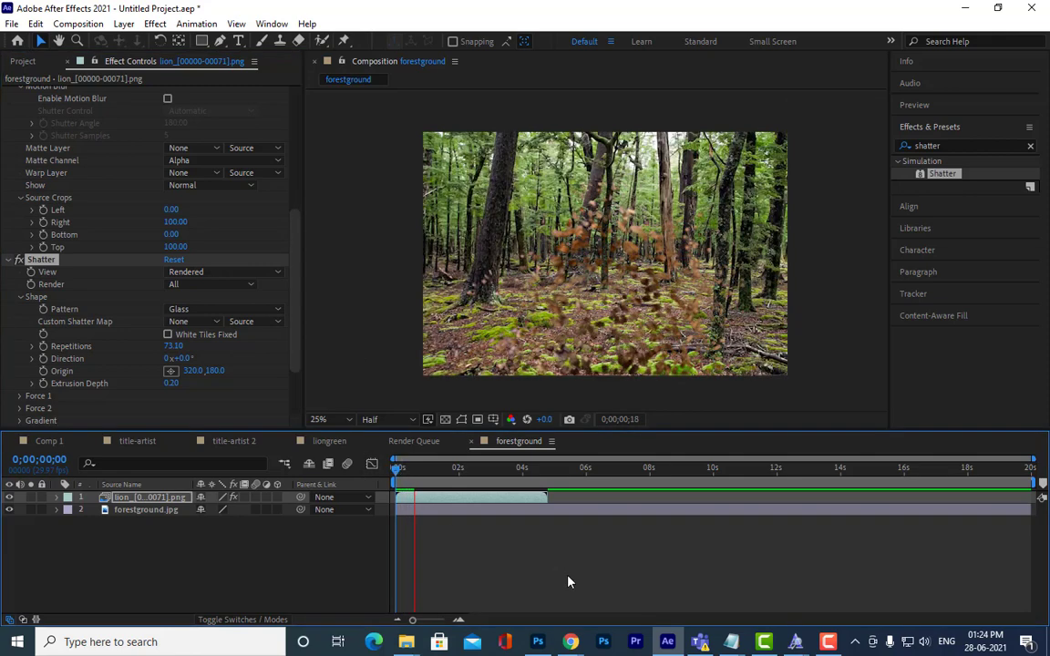
key("space")
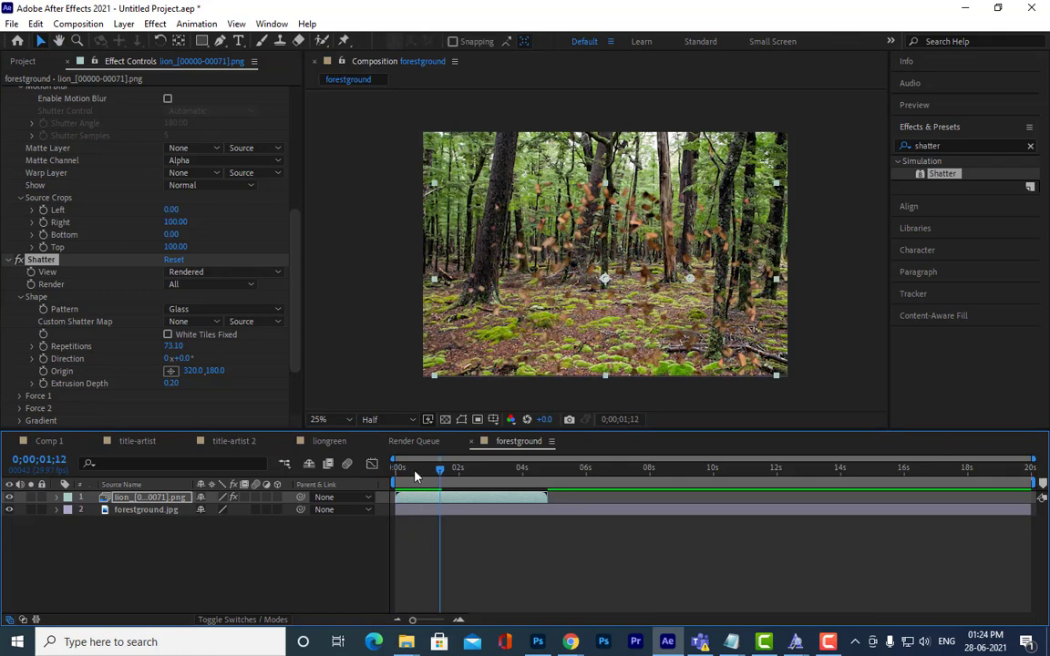
Step: At 0;00;00;07, switch the Shatter view to Wireframe + Forces and set Force 1's Radius to 0.19
left_click_drag(414, 477, 404, 477)
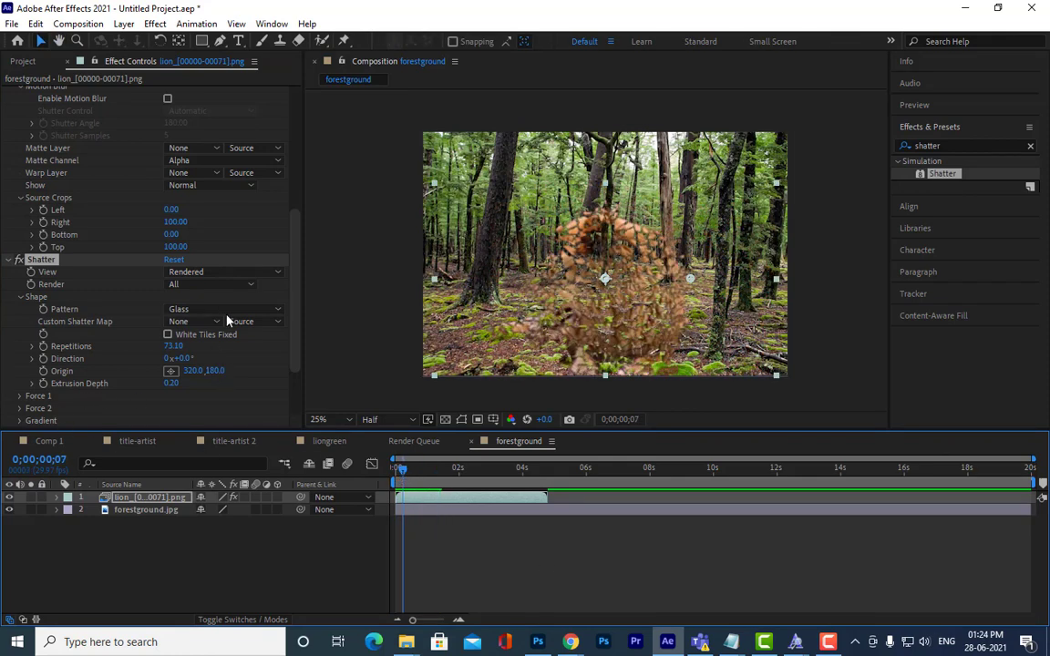
left_click(243, 271)
left_click(244, 352)
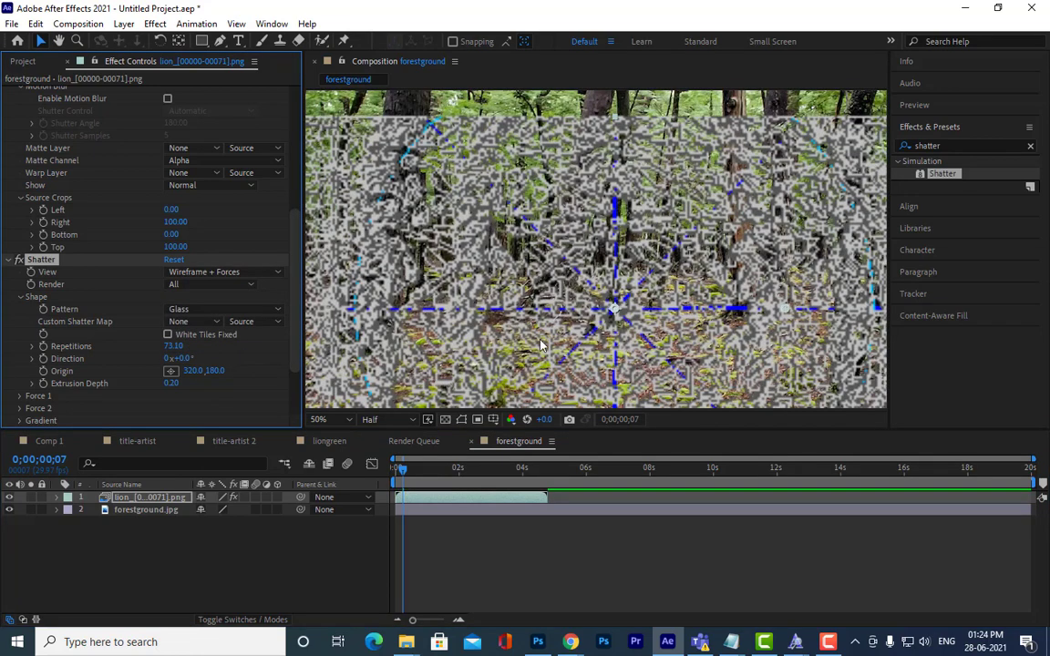
scroll(688, 238, "down", 1)
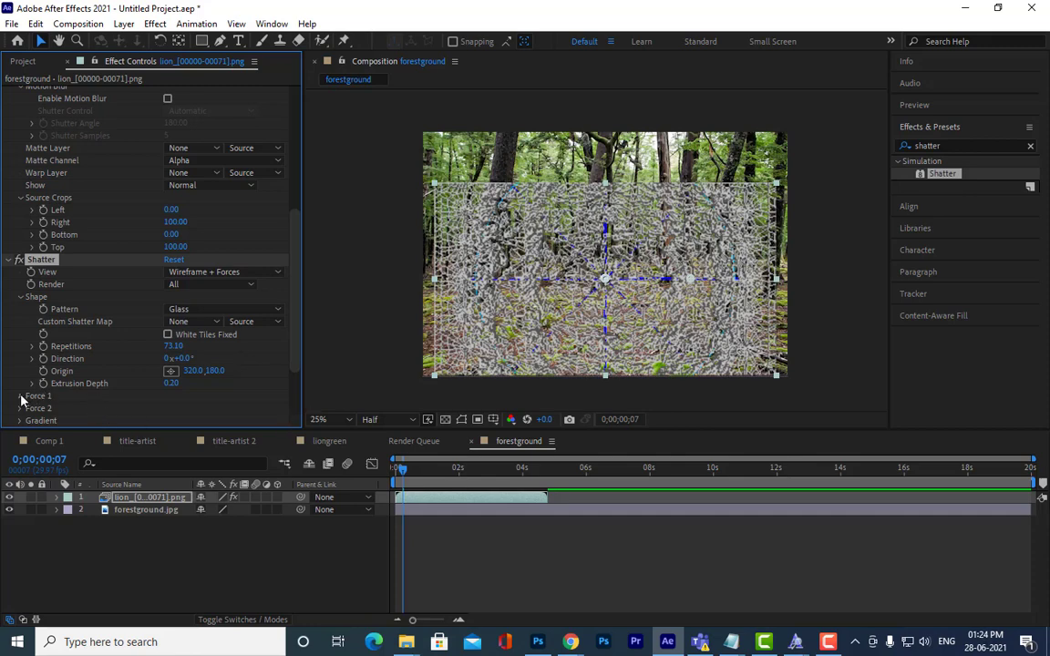
left_click(20, 396)
scroll(103, 412, "down", 1)
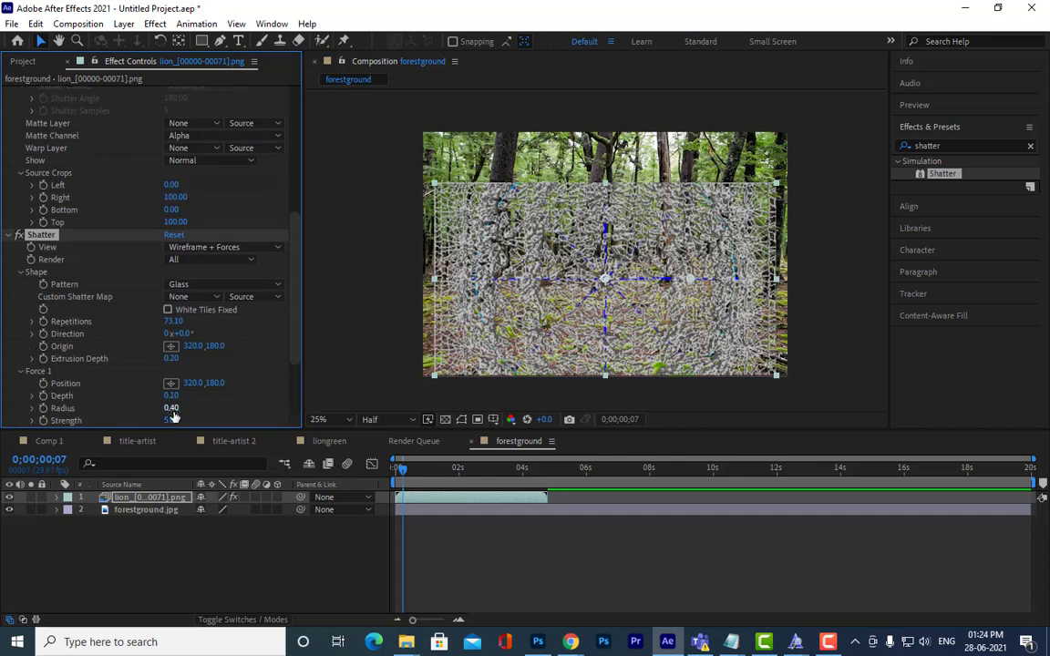
left_click_drag(173, 409, 159, 417)
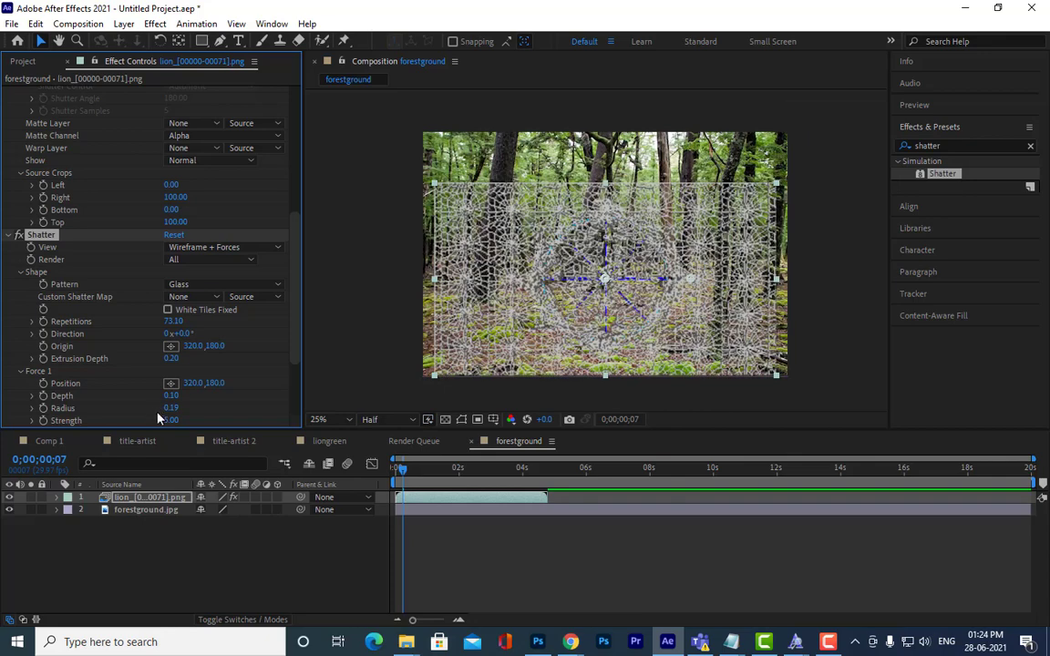
Step: Place Force 1 at about 468.8, 115.3 and start keyframing its Position, Depth, Radius and Strength at 0;00;00;07
left_click(170, 383)
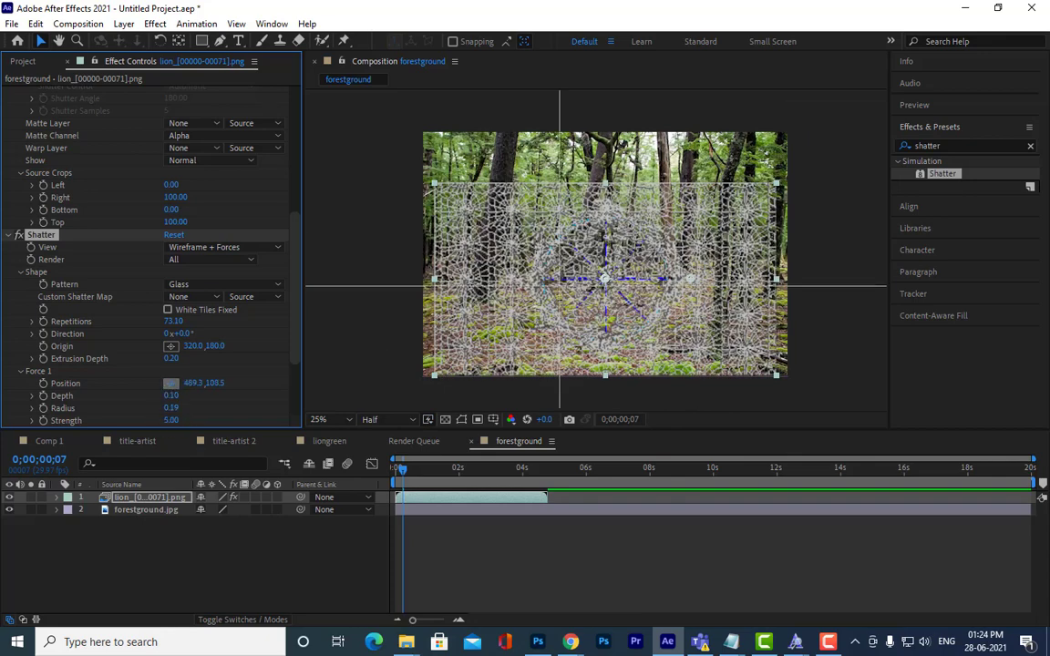
left_click(695, 243)
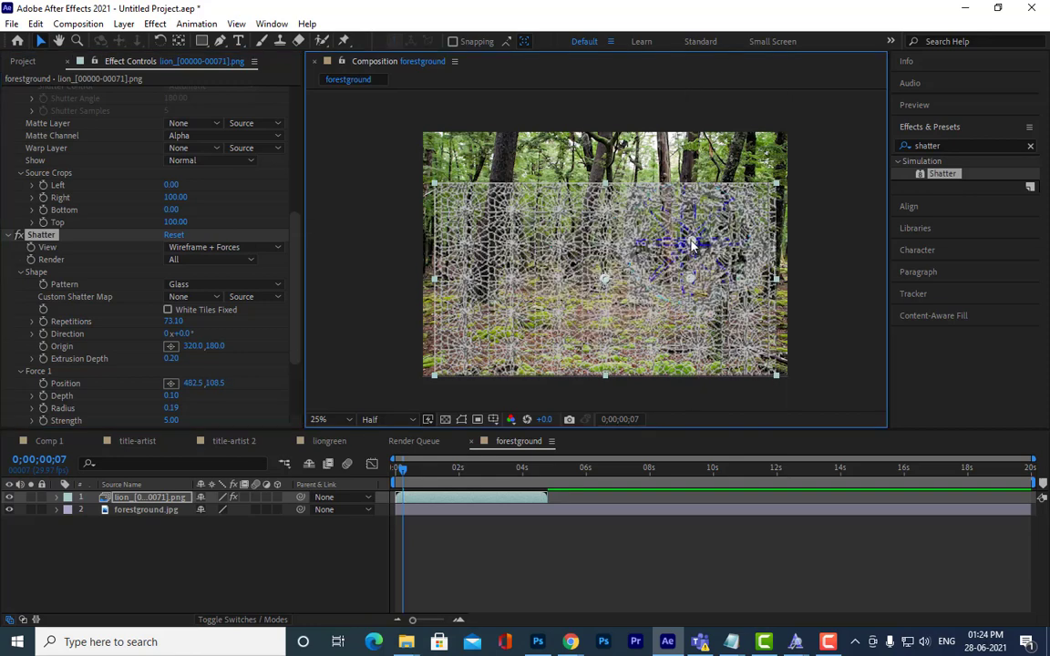
left_click_drag(691, 245, 685, 247)
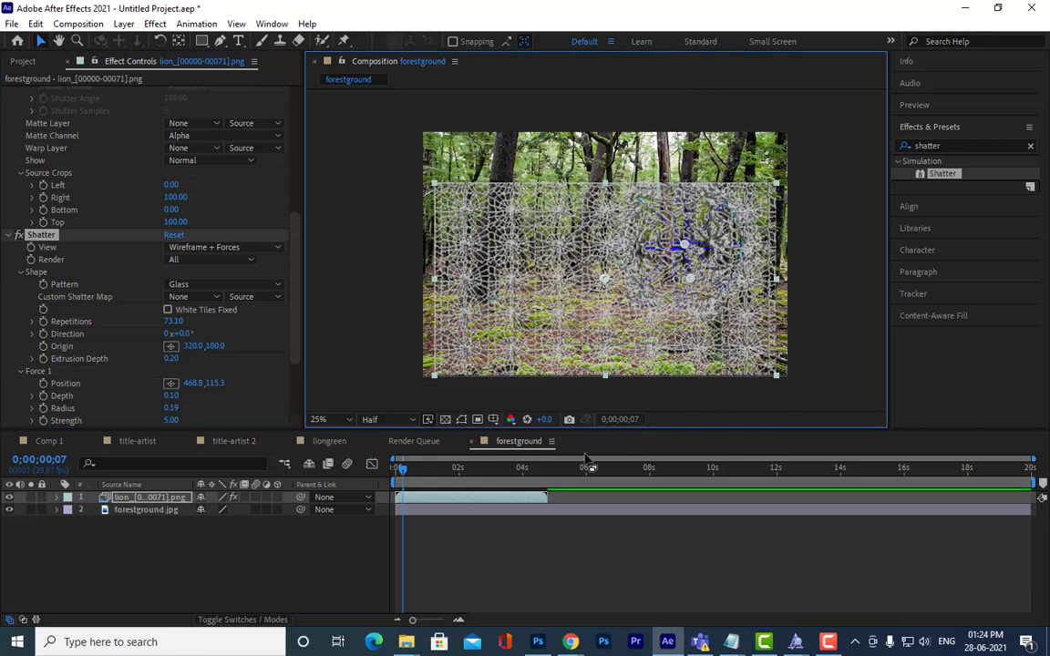
left_click(43, 388)
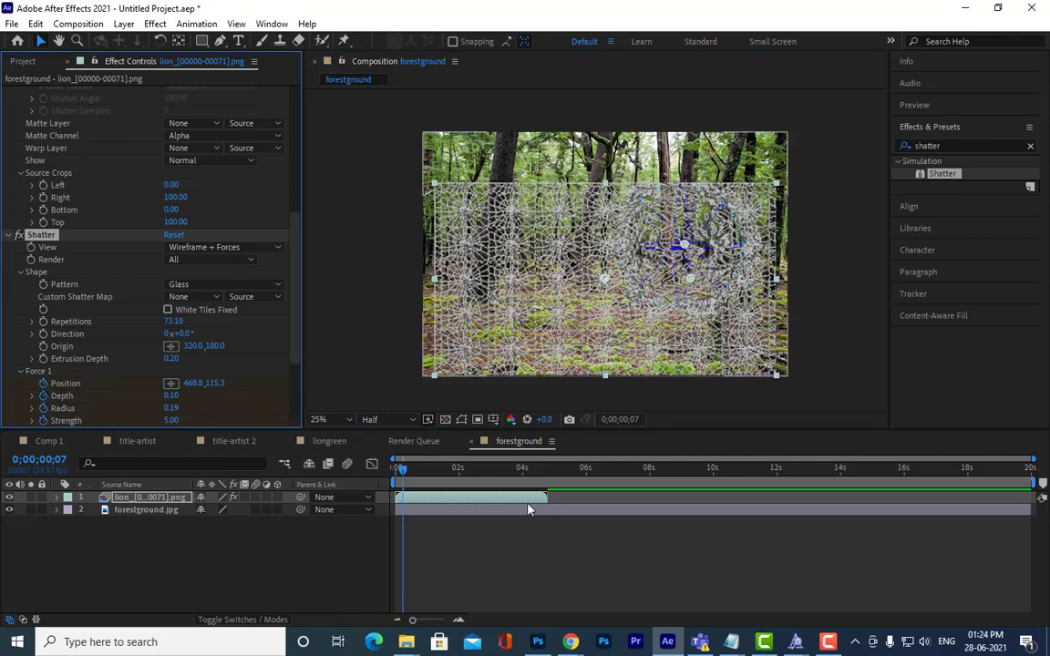
Step: At 0;00;01;24, move Force 1 to about 139.8, 317.4 and preview the wireframe animation from the first frame
left_click(454, 472)
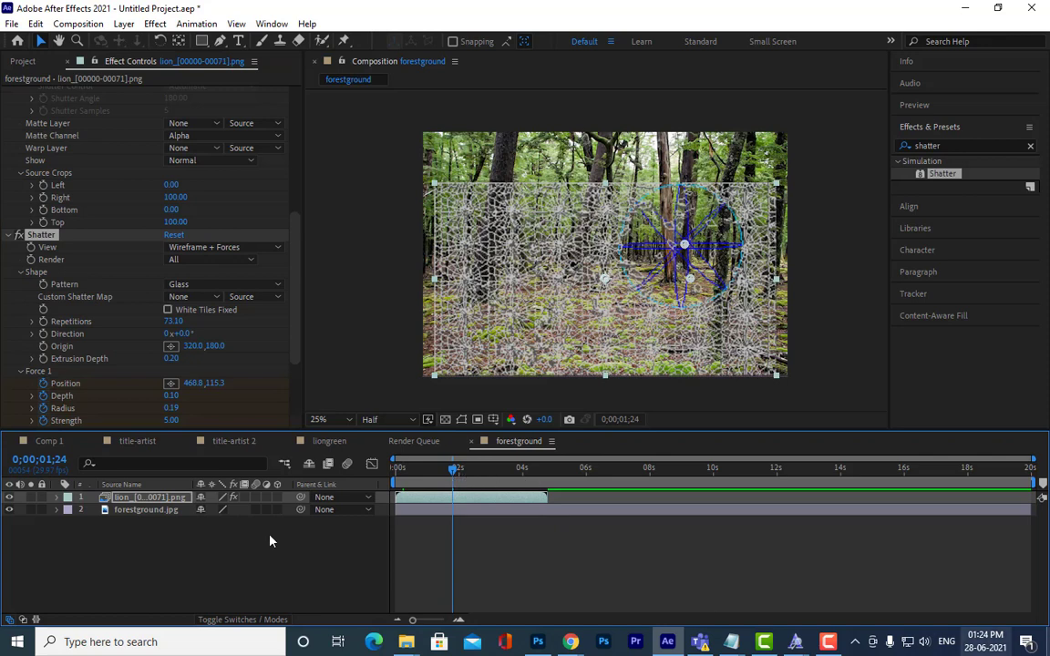
left_click_drag(633, 259, 650, 227)
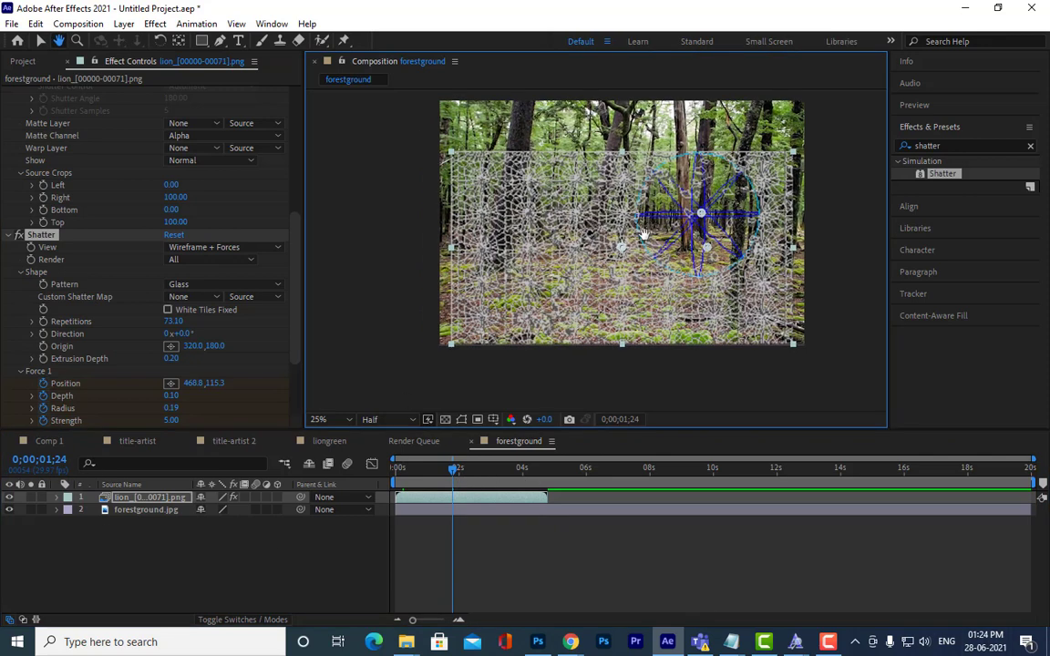
left_click(169, 383)
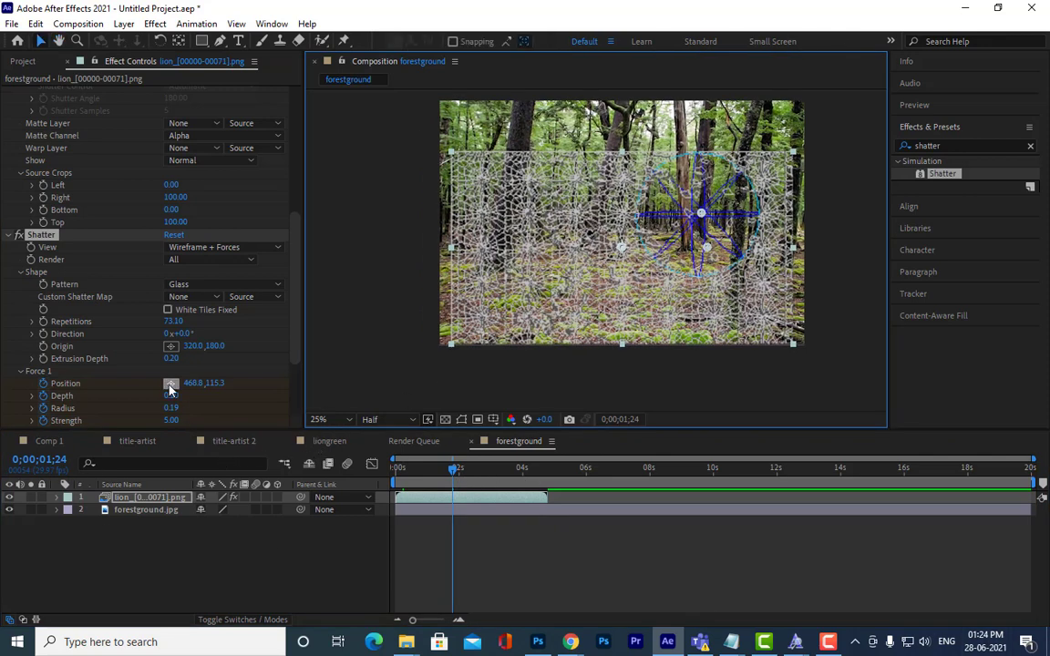
left_click(526, 321)
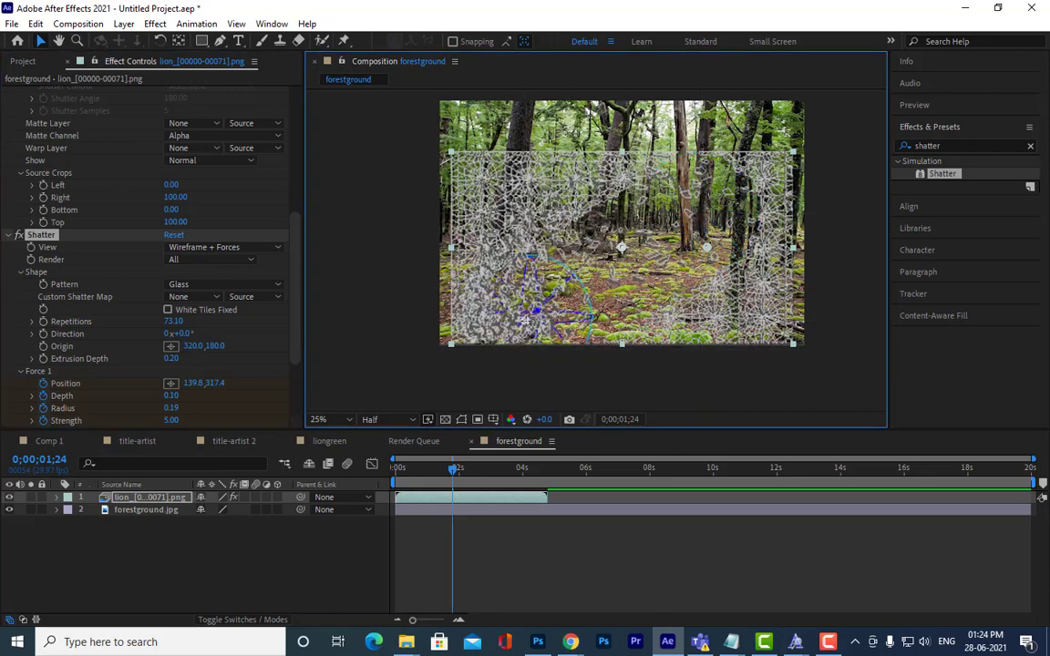
key("space")
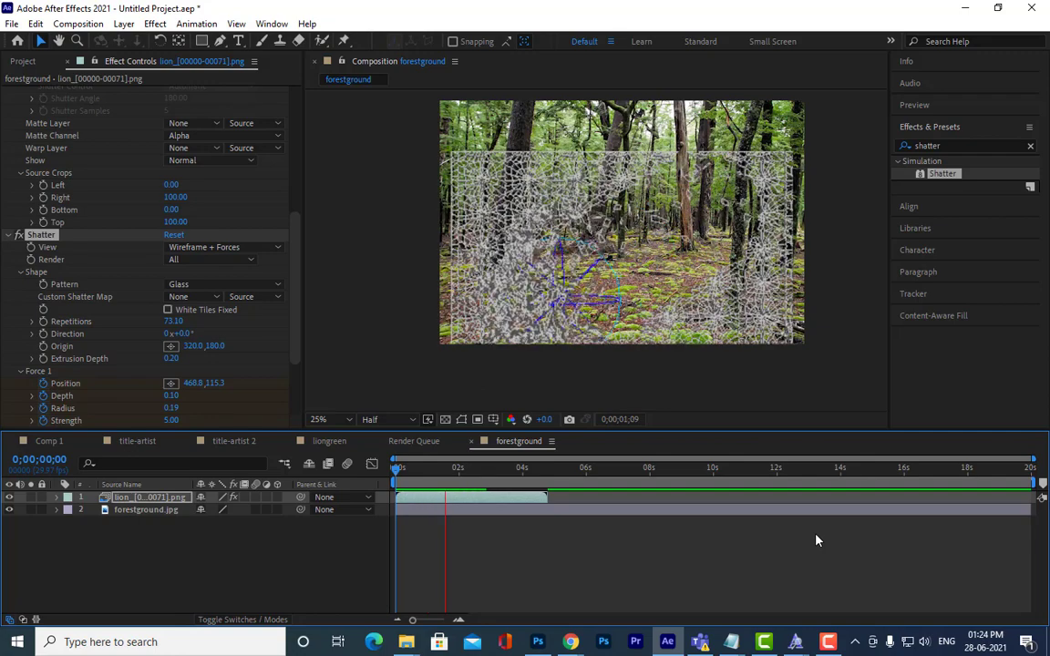
key("space")
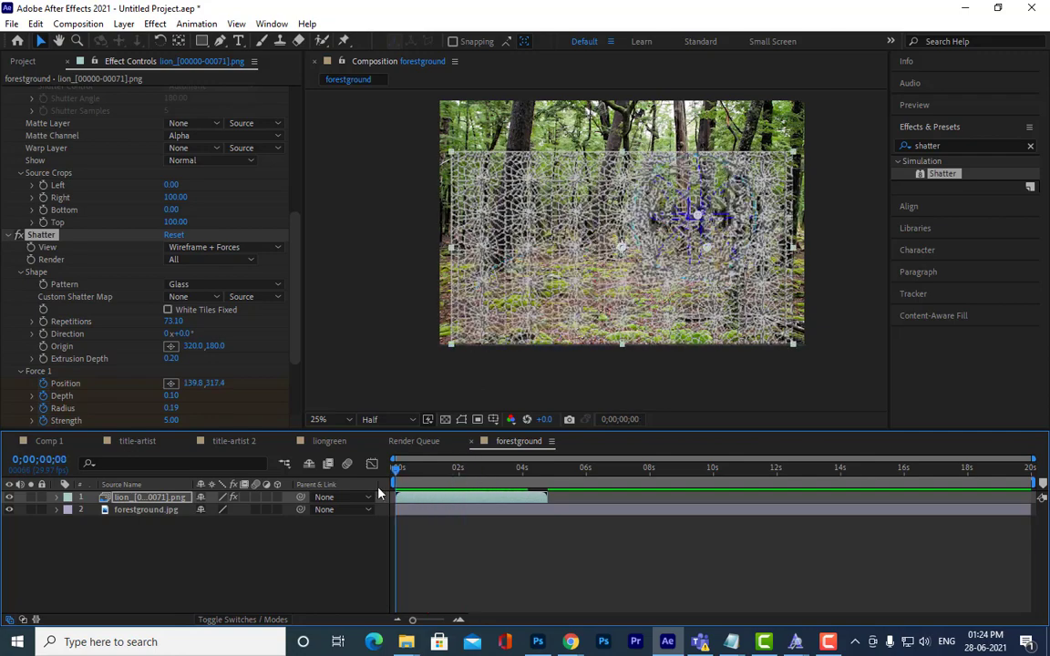
Step: Switch the Shatter view back to Rendered and preview the lion breaking up along the animated force
scroll(174, 202, "up", 3)
scroll(191, 182, "up", 2)
scroll(265, 298, "down", 3)
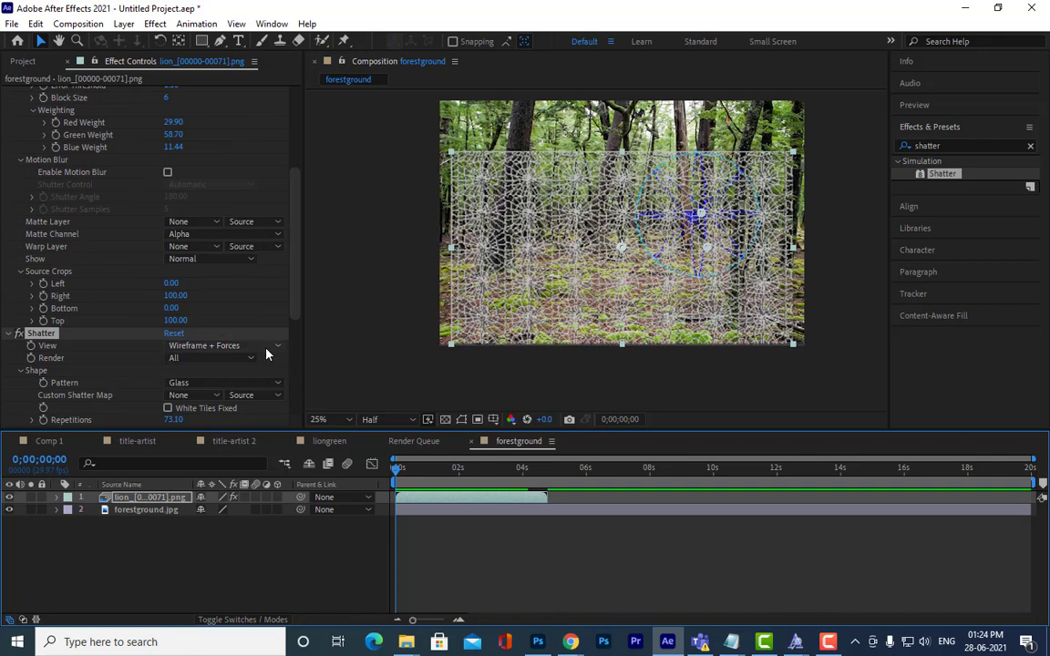
left_click(241, 347)
left_click(239, 362)
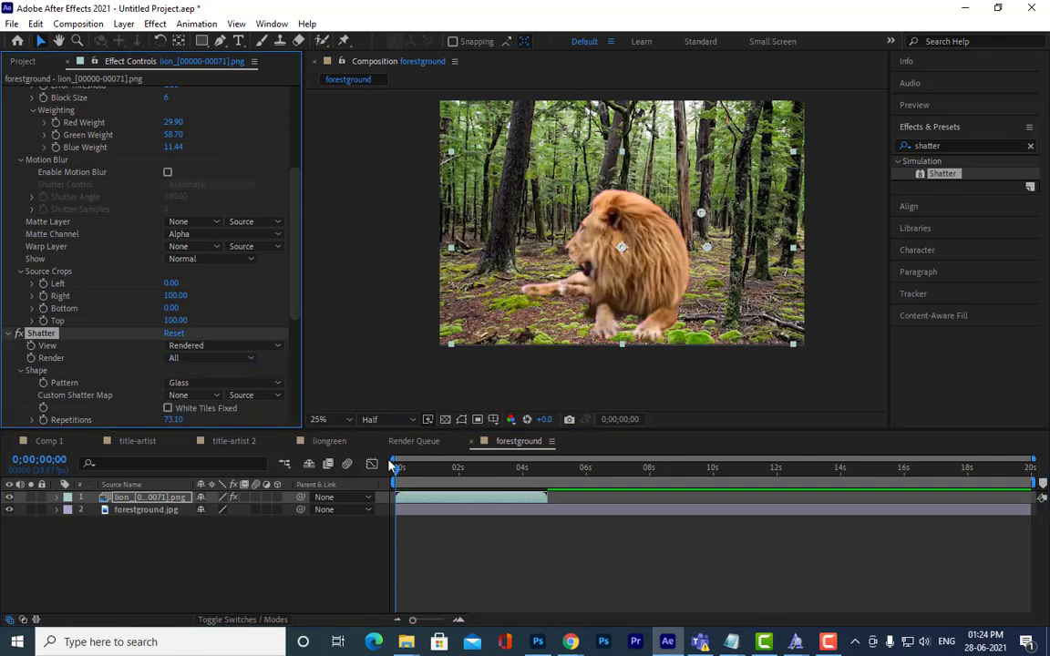
key("space")
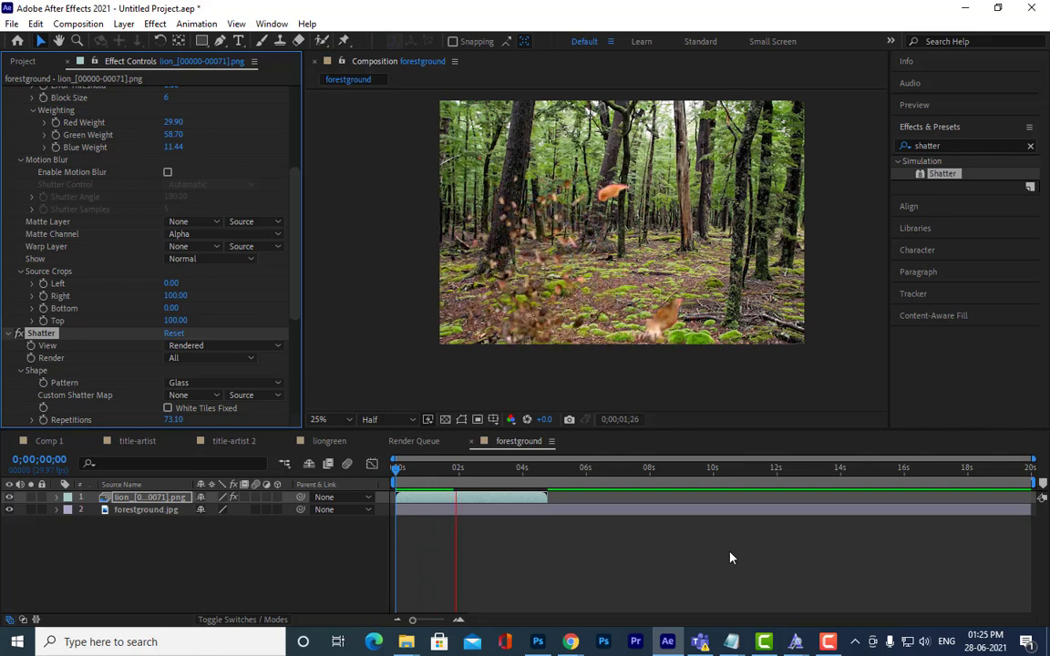
key("space")
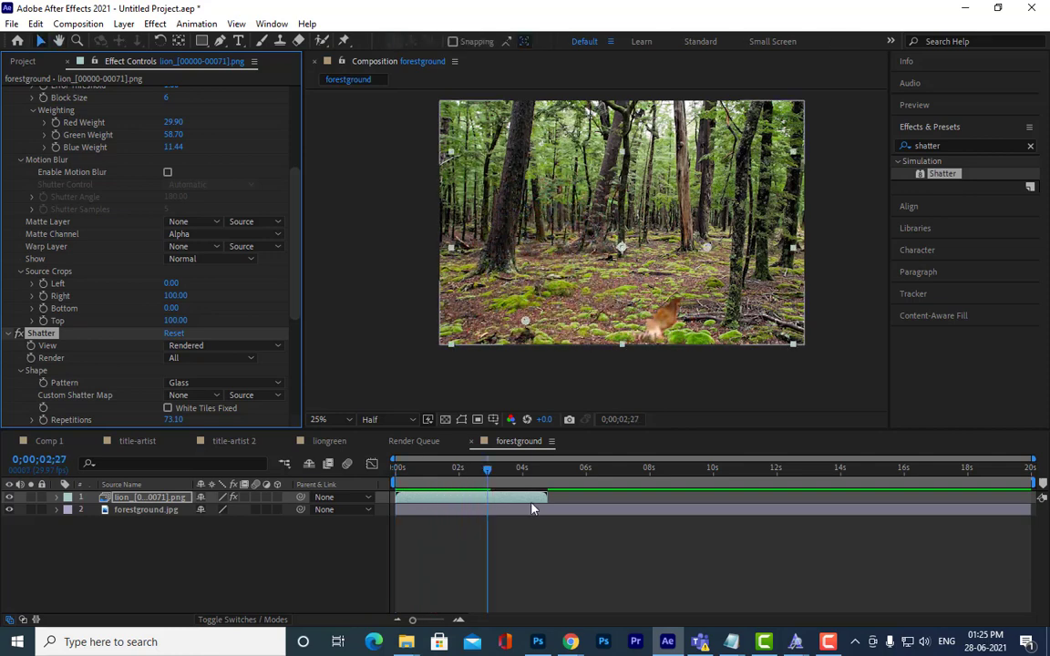
Step: Play the shatter animation repeatedly from the start and examine how the lion breaks apart
left_click_drag(488, 471, 320, 487)
key("Home")
key("space")
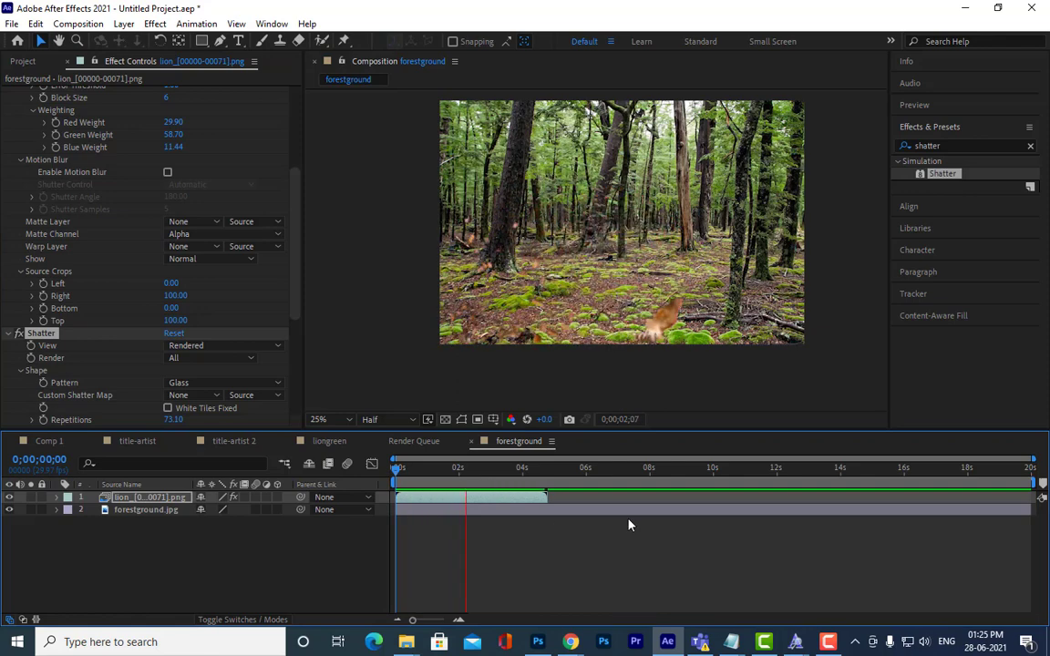
key("space")
left_click(392, 468)
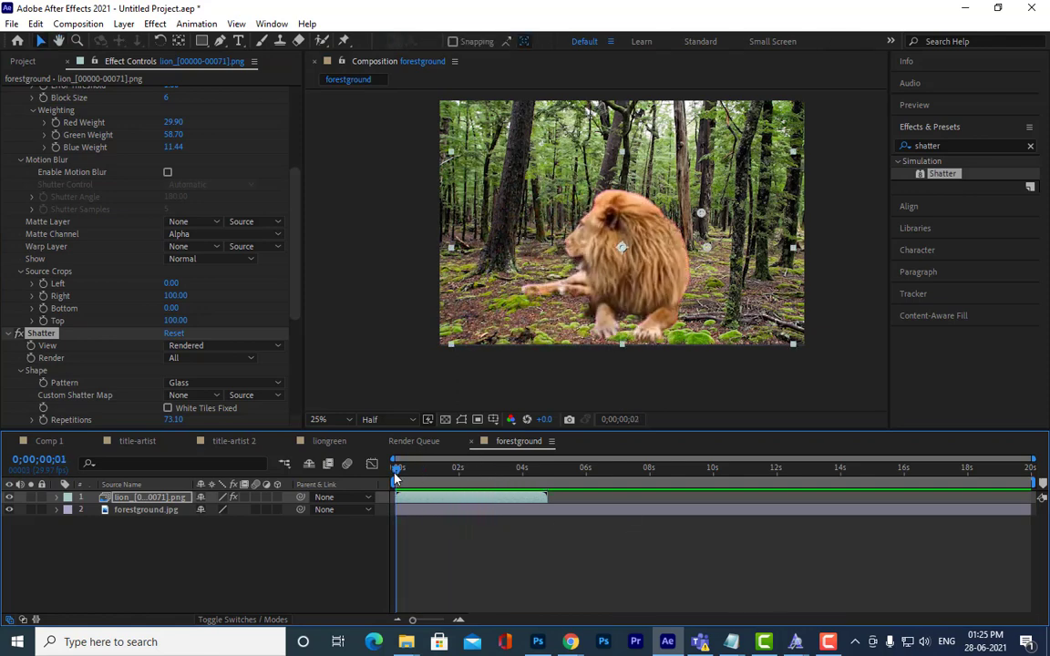
key("space")
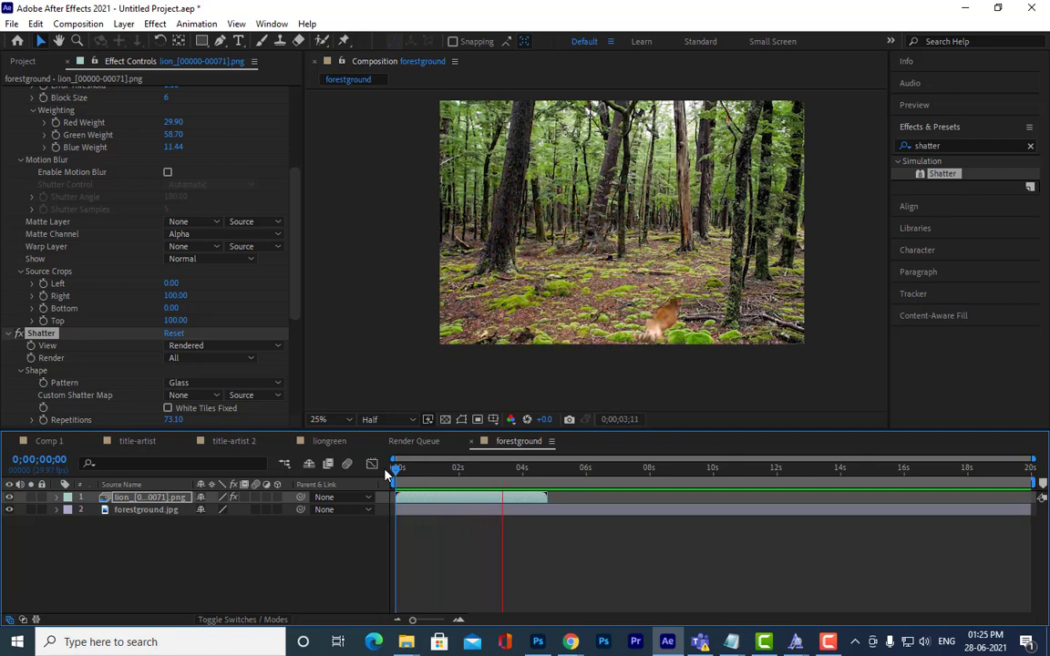
key("space")
left_click_drag(431, 467, 392, 481)
key("space")
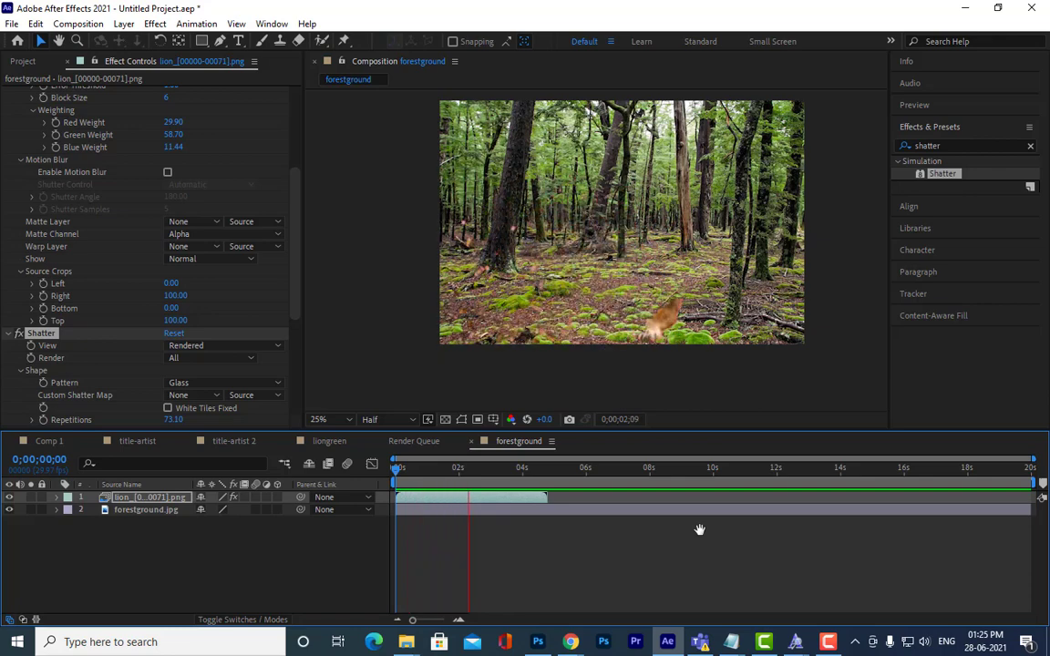
key("space")
Step: Set the lion's Shatter view to Wireframe + Forces with the playhead at 0;00;02;27
mouse_move(482, 472)
left_mouse_down()
mouse_move(471, 476)
mouse_move(490, 480)
left_mouse_up()
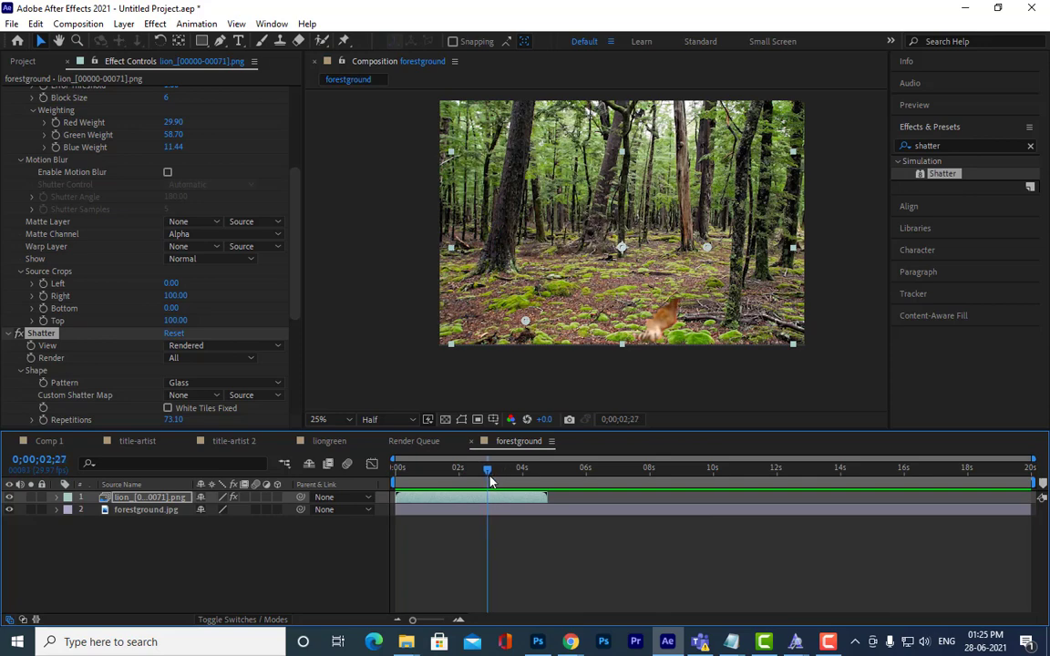
scroll(298, 309, "down", 1)
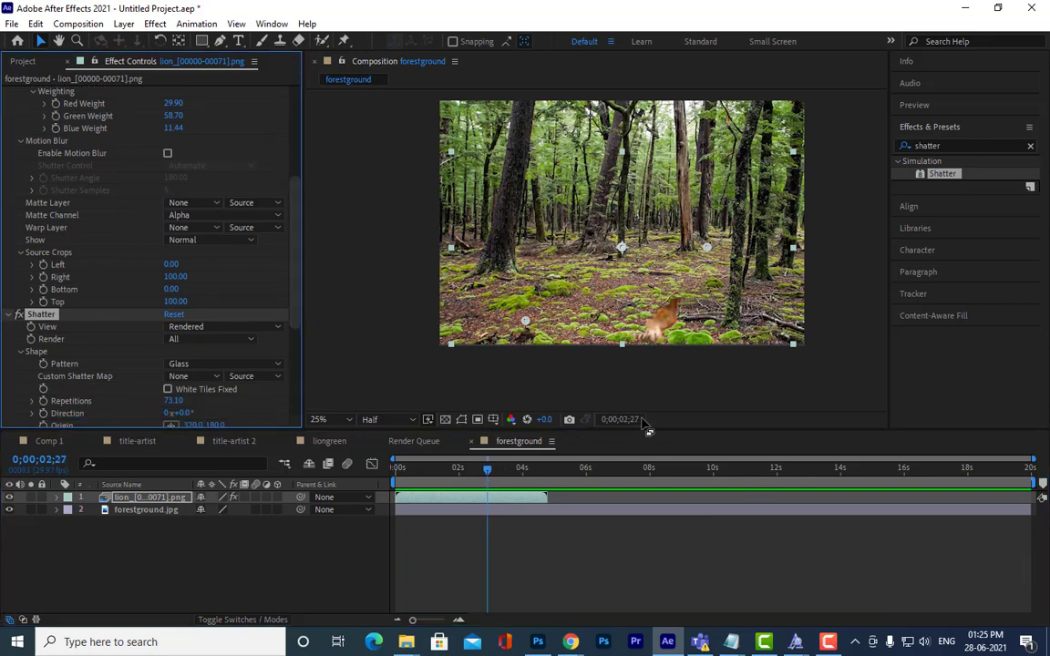
scroll(271, 312, "down", 2)
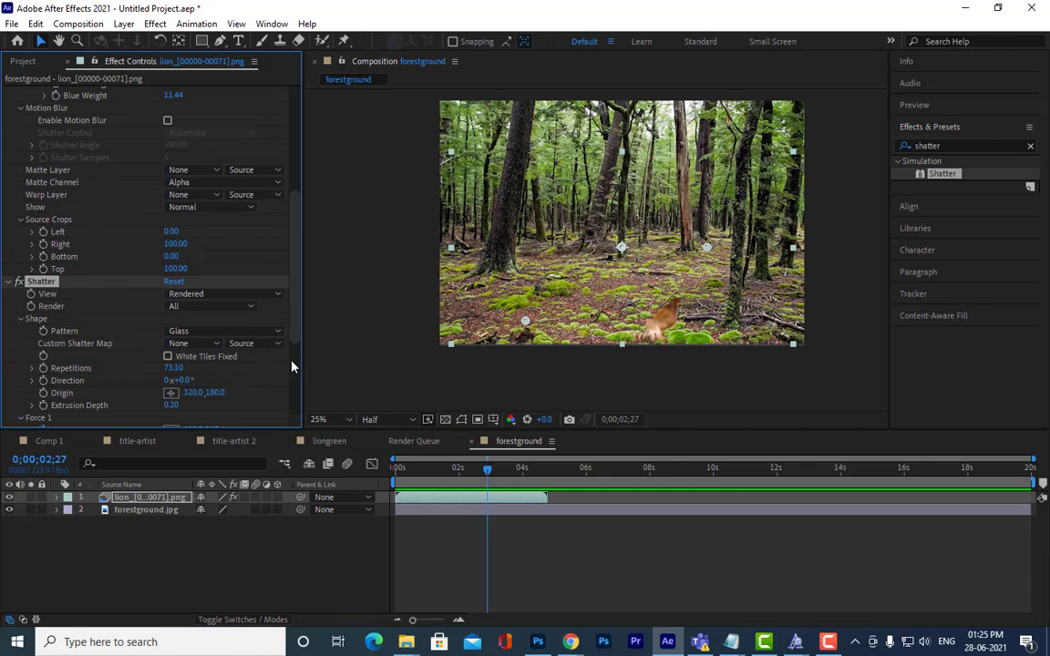
left_click(277, 296)
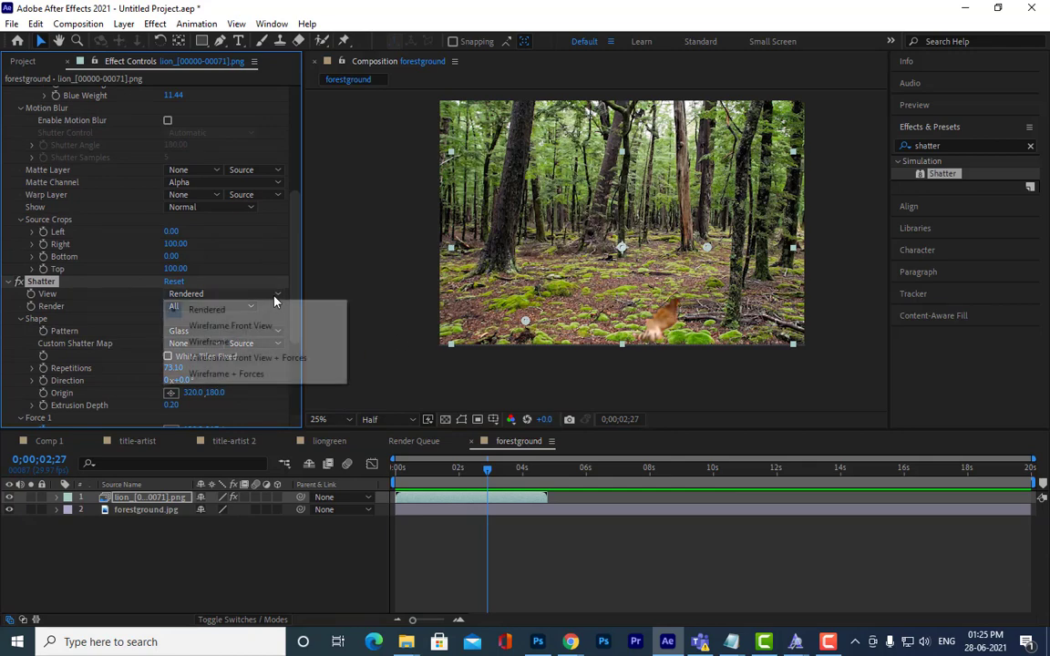
left_click(234, 372)
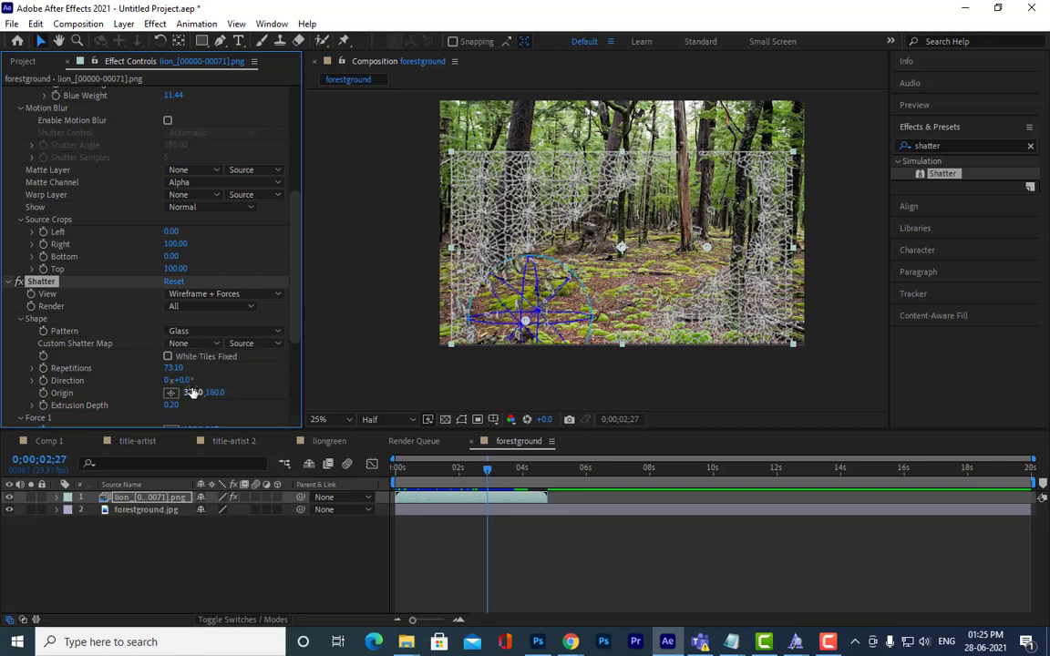
Step: At 0;00;03;12, keyframe Shatter's Force 1 position to about 414.2, 326.9, over the remaining lion fragment
left_click_drag(484, 472, 504, 473)
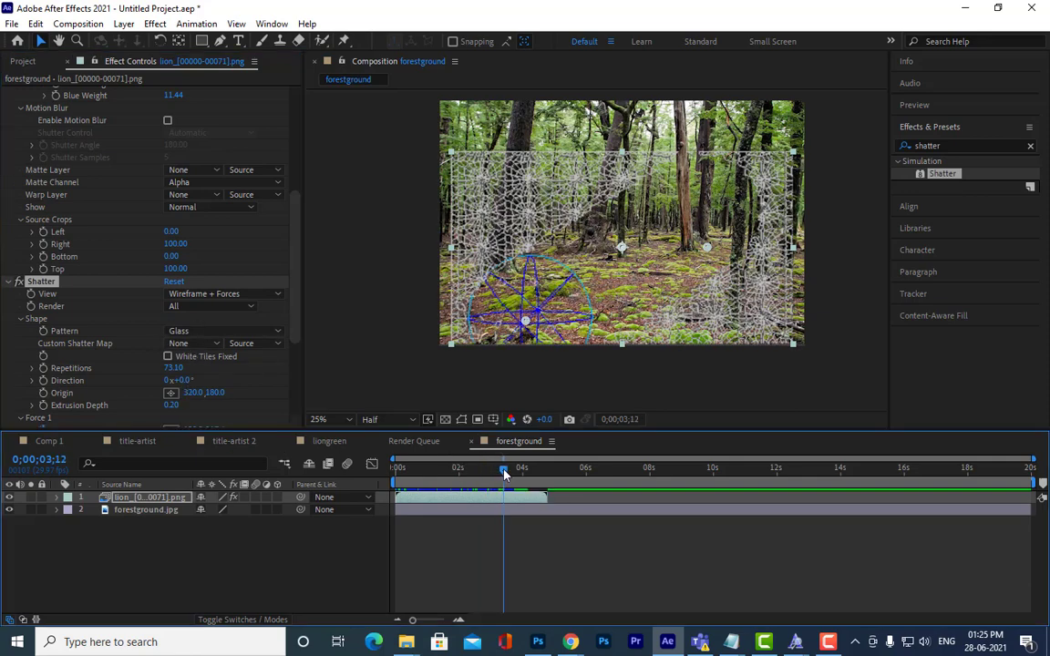
left_click(171, 392)
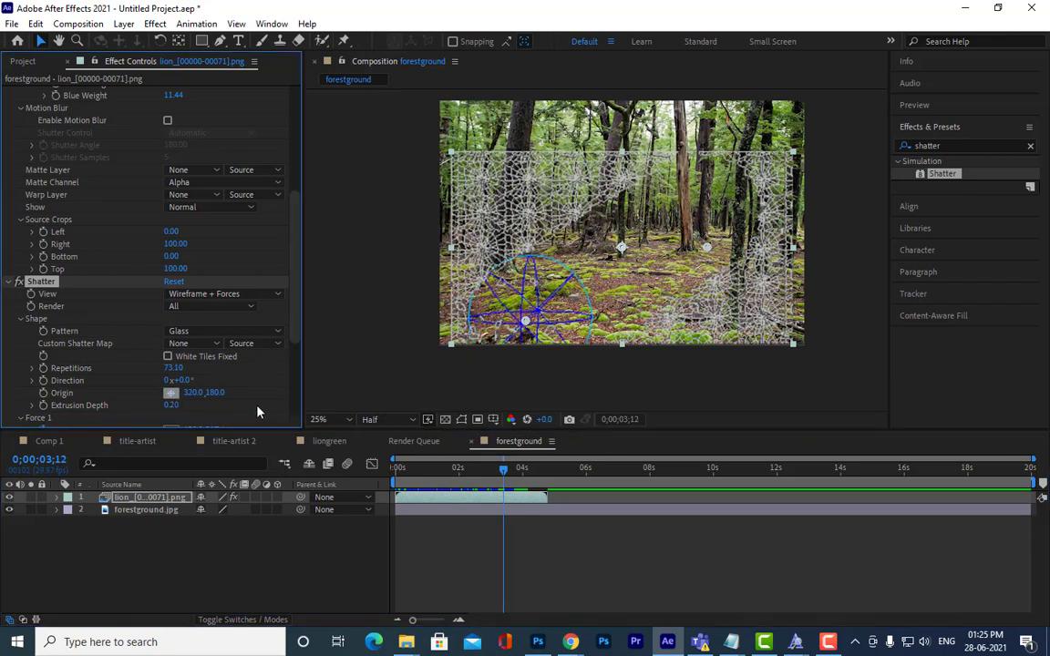
scroll(219, 388, "down", 3)
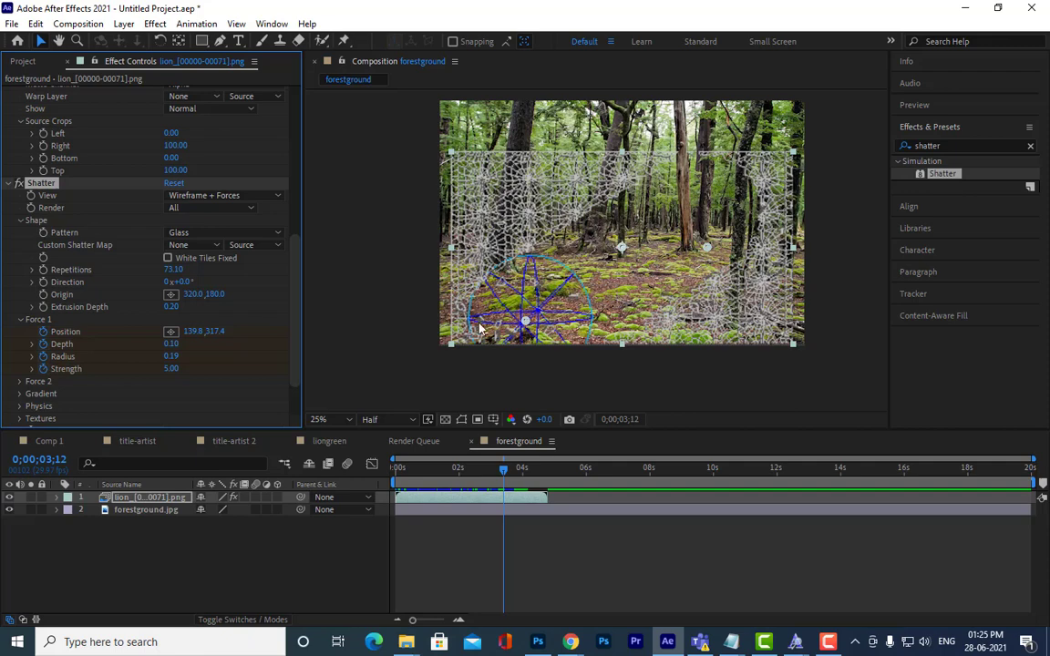
left_click(170, 331)
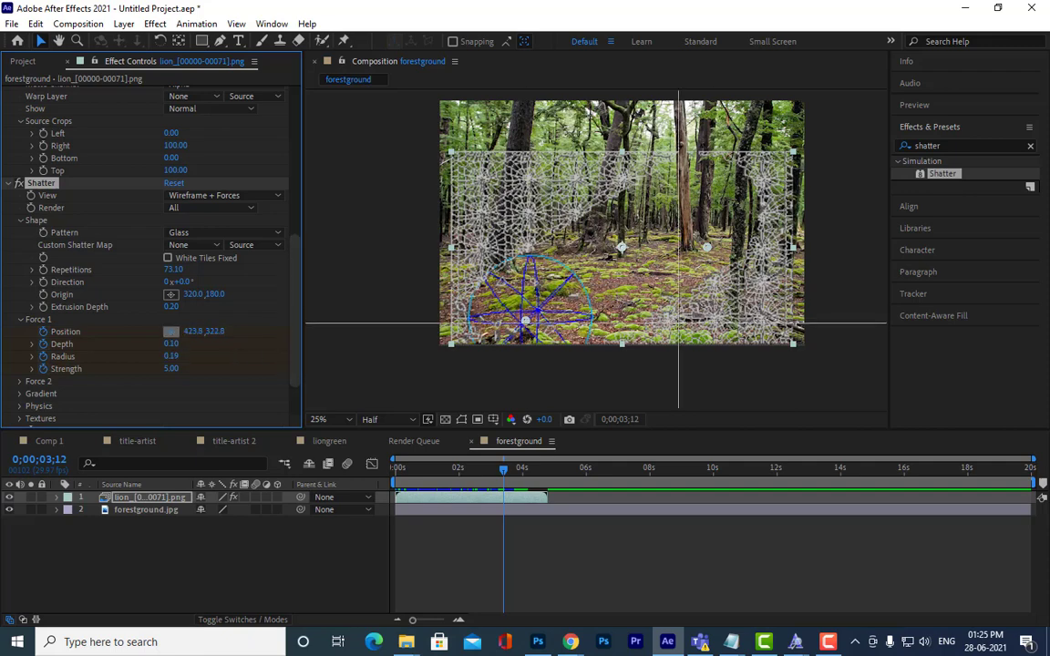
left_click(674, 324)
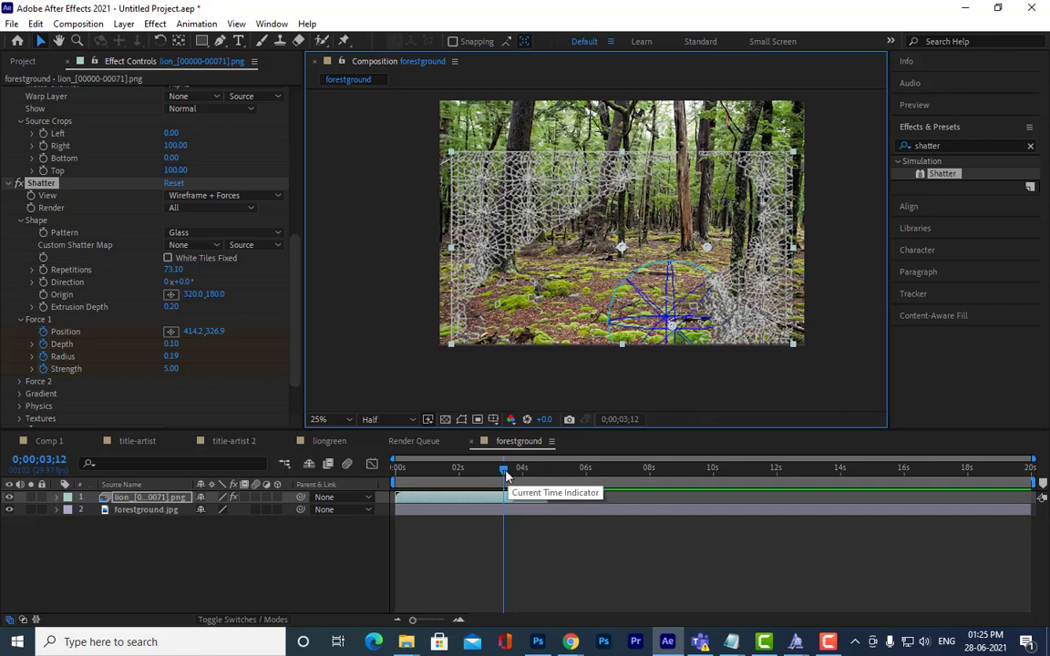
Step: Play the composition from the start in wireframe view to check the force's path across the lion
left_click_drag(505, 470, 326, 468)
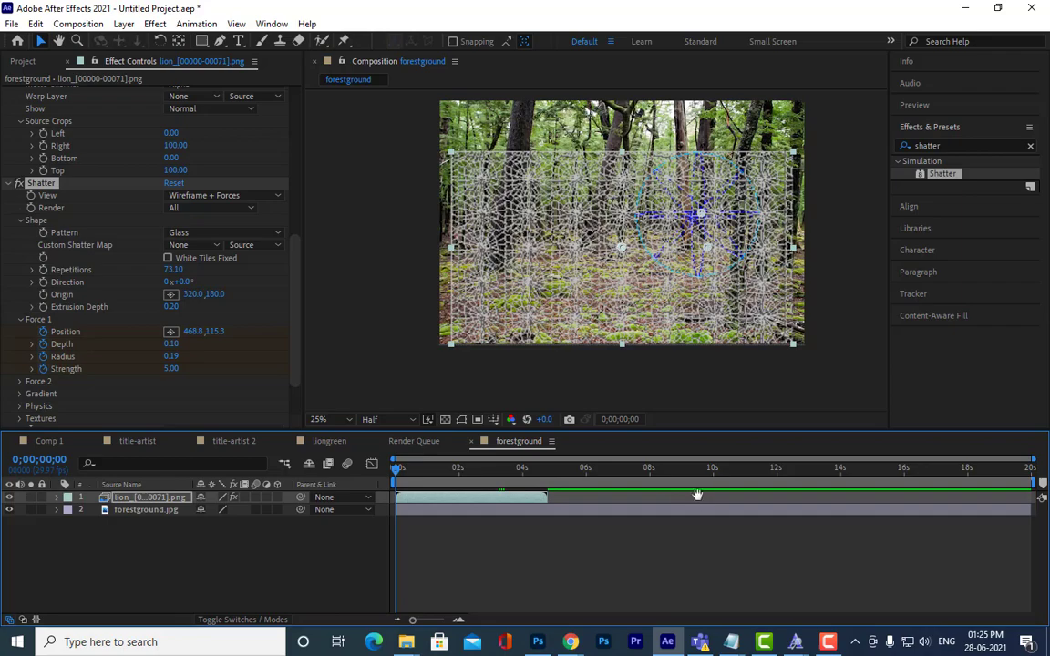
key("space")
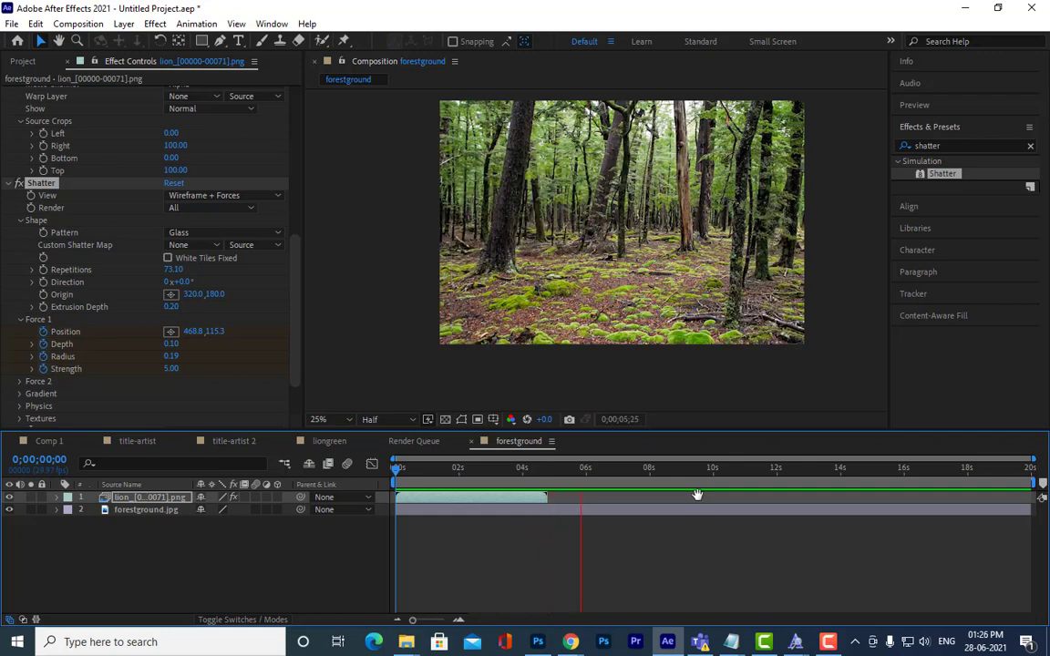
key("space")
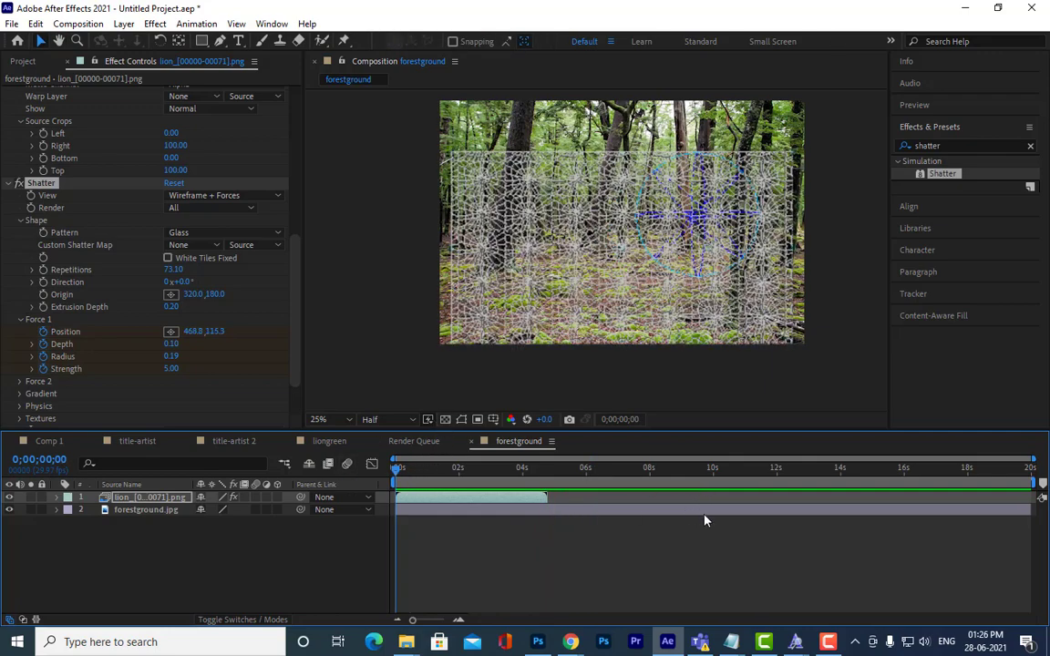
key("space")
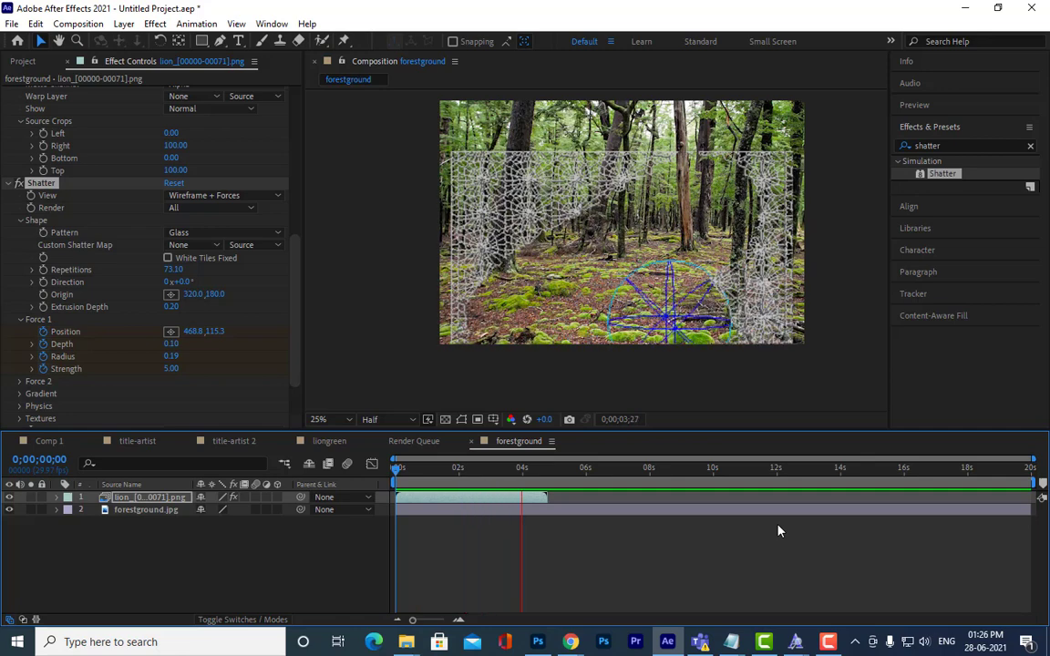
key("space")
Step: Set the Shatter view back to Rendered and preview the animation from the start
left_click(223, 195)
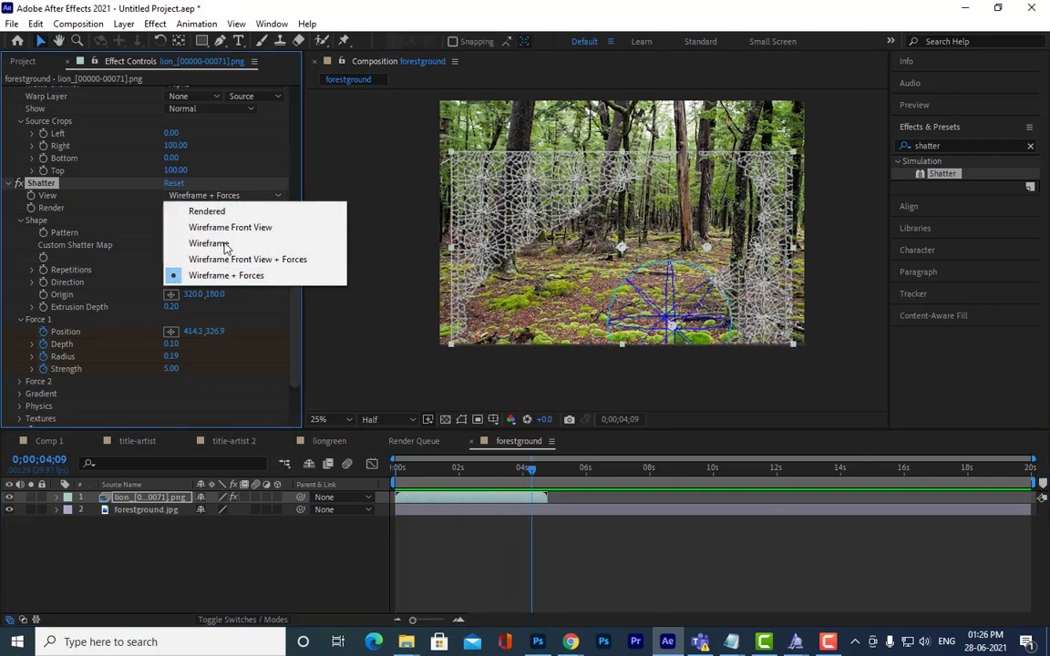
left_click(215, 210)
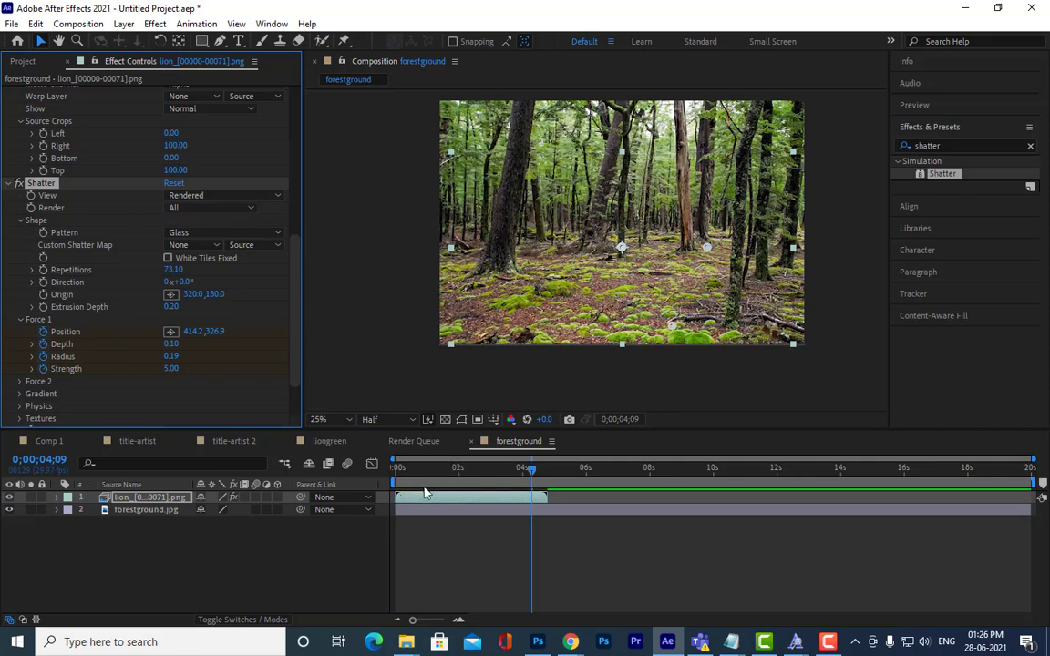
left_click(398, 468)
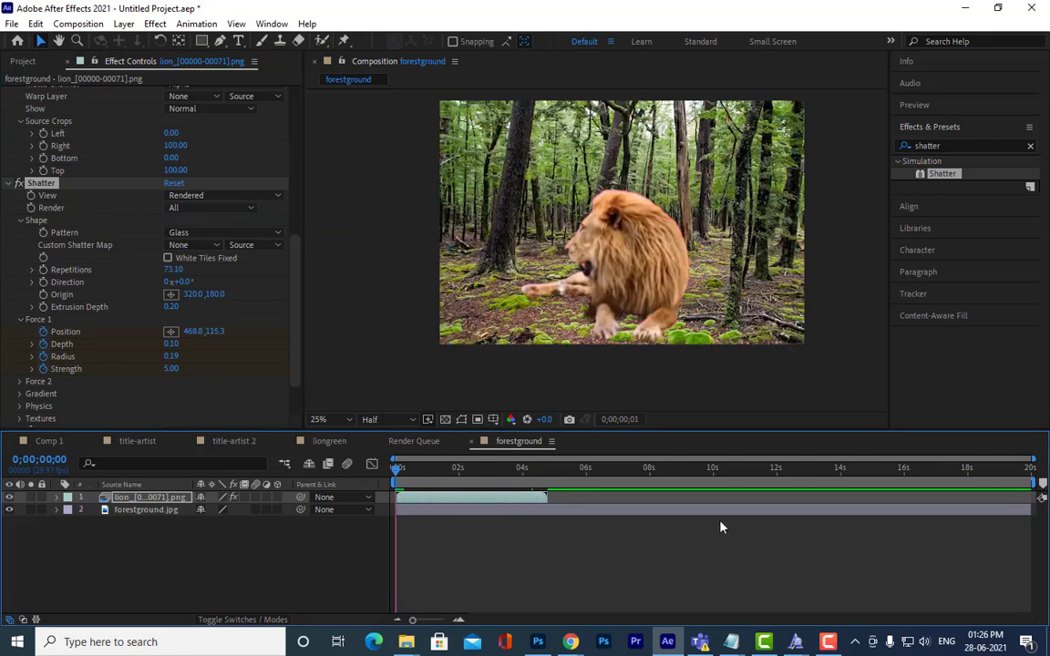
key("space")
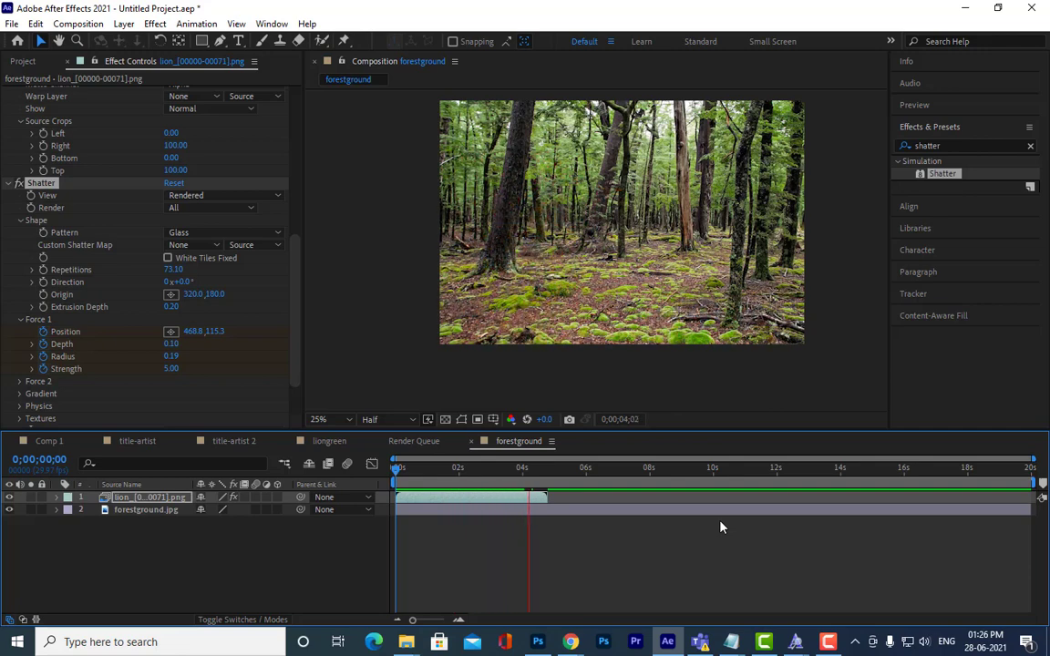
key("space")
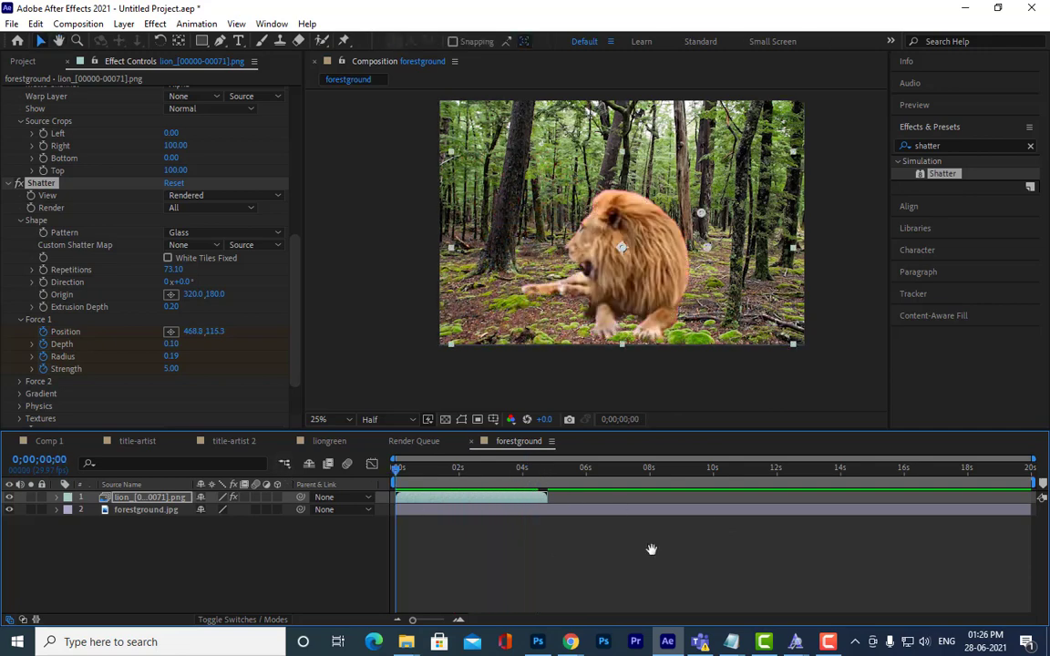
key("space")
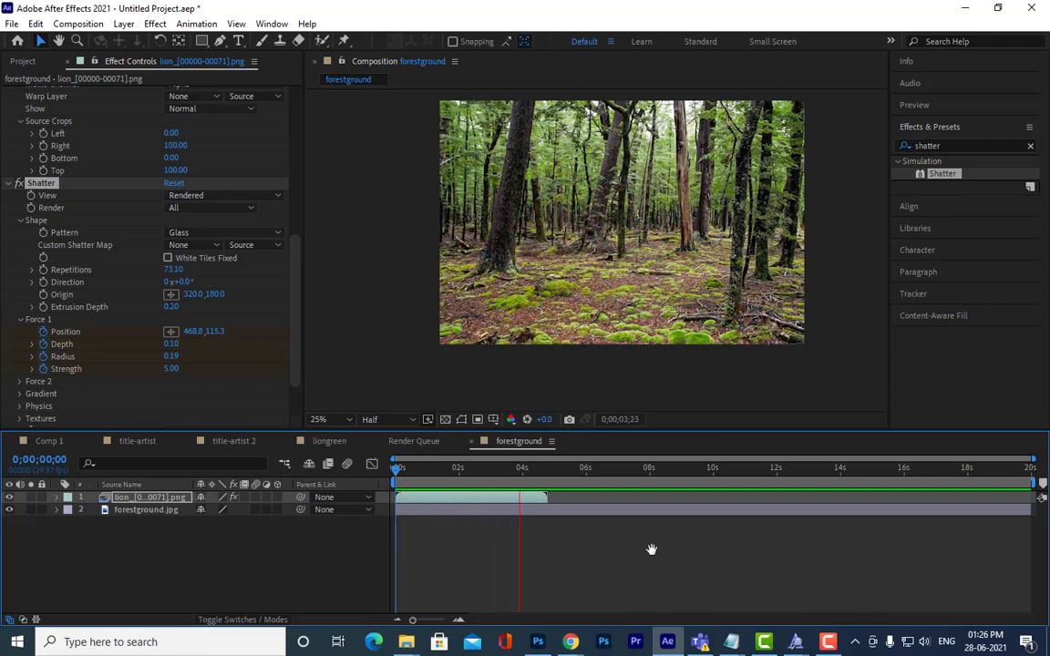
key("space")
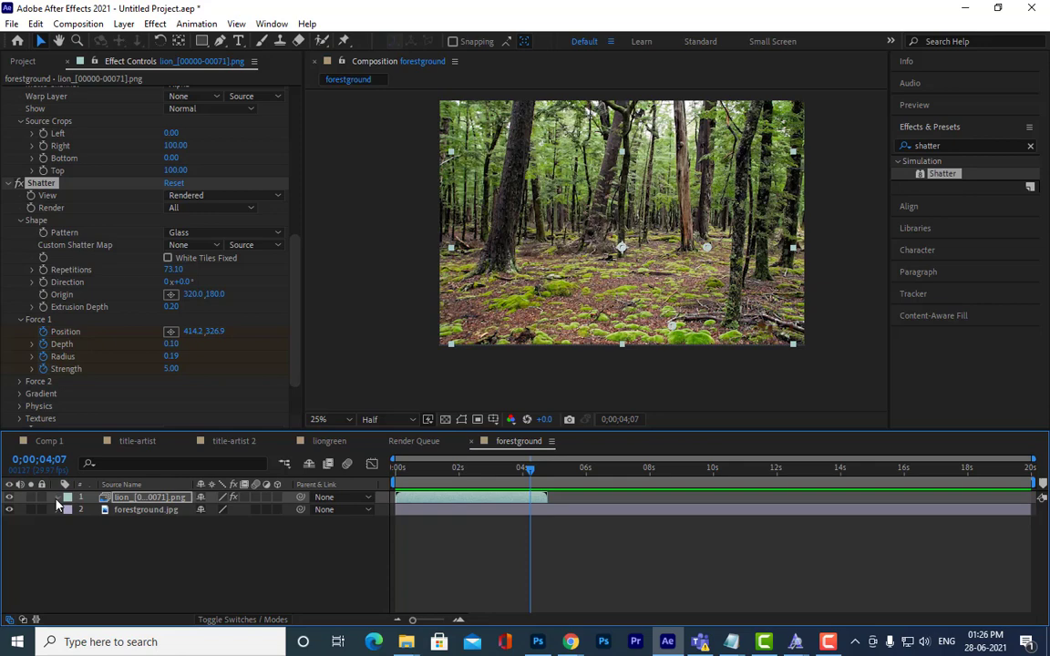
Step: Shift all of the lion layer's Shatter Force 1 keyframes about one second later, keeping their spacing, and collapse the layer's properties
left_click(56, 498)
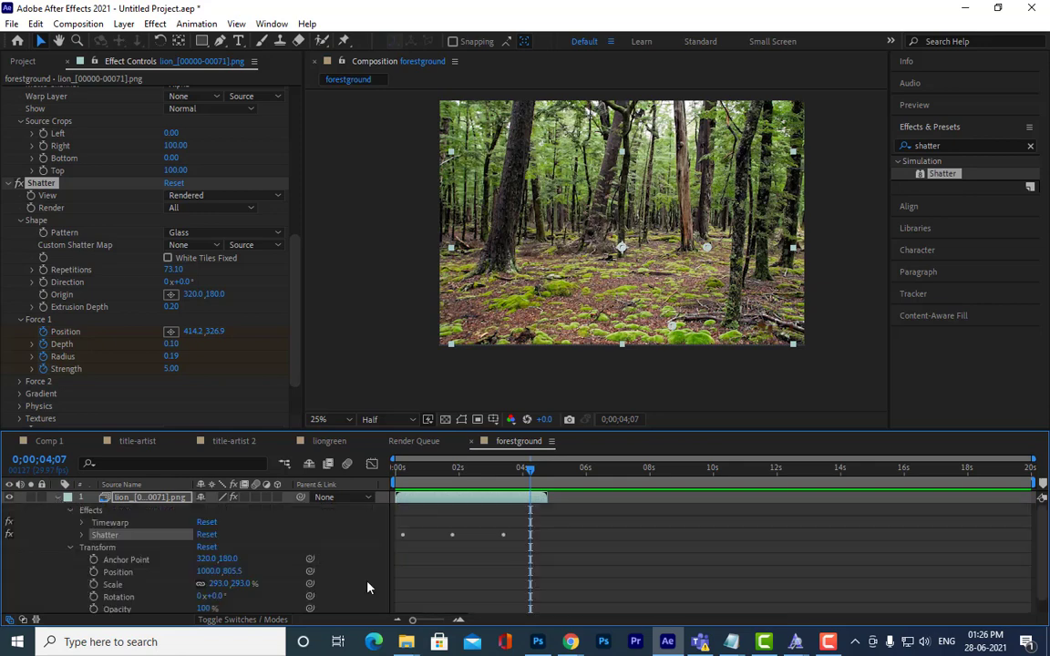
left_click(82, 535)
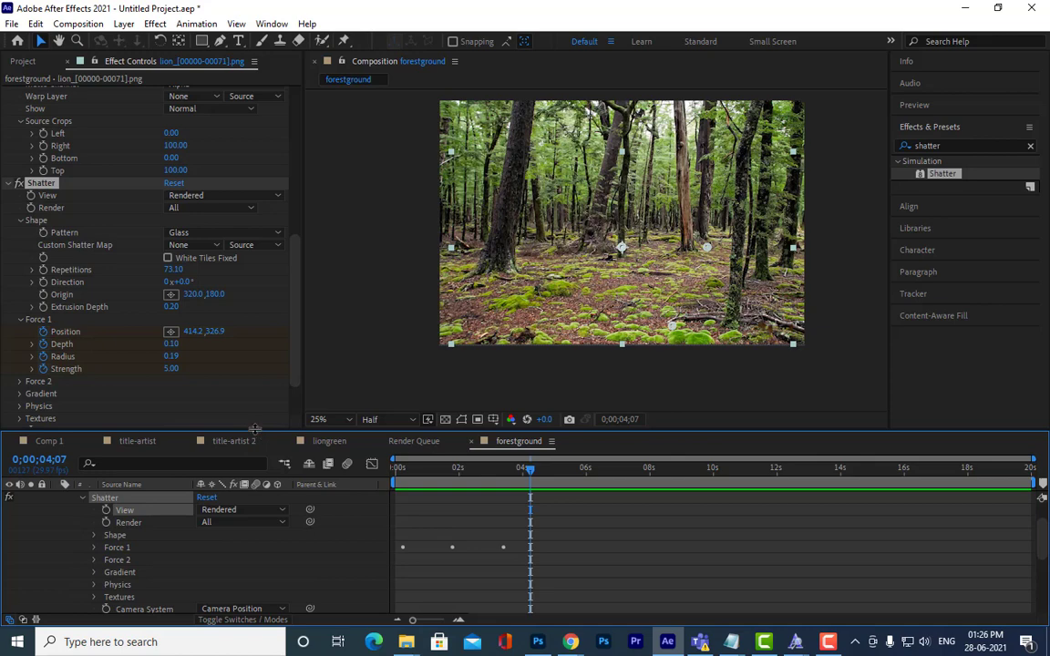
left_click_drag(255, 428, 255, 351)
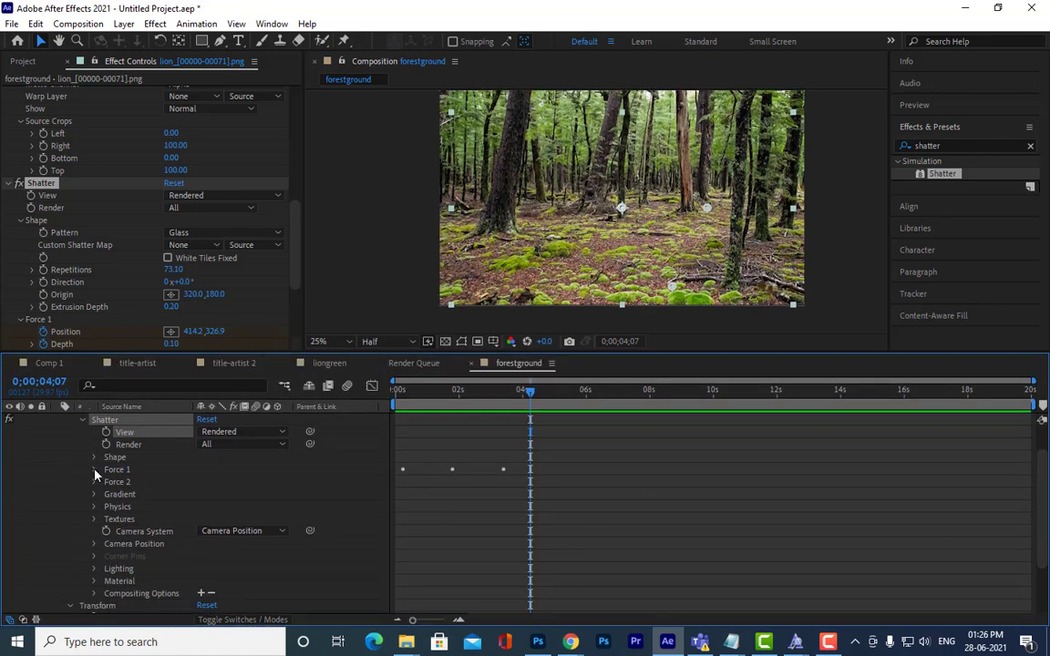
left_click(94, 470)
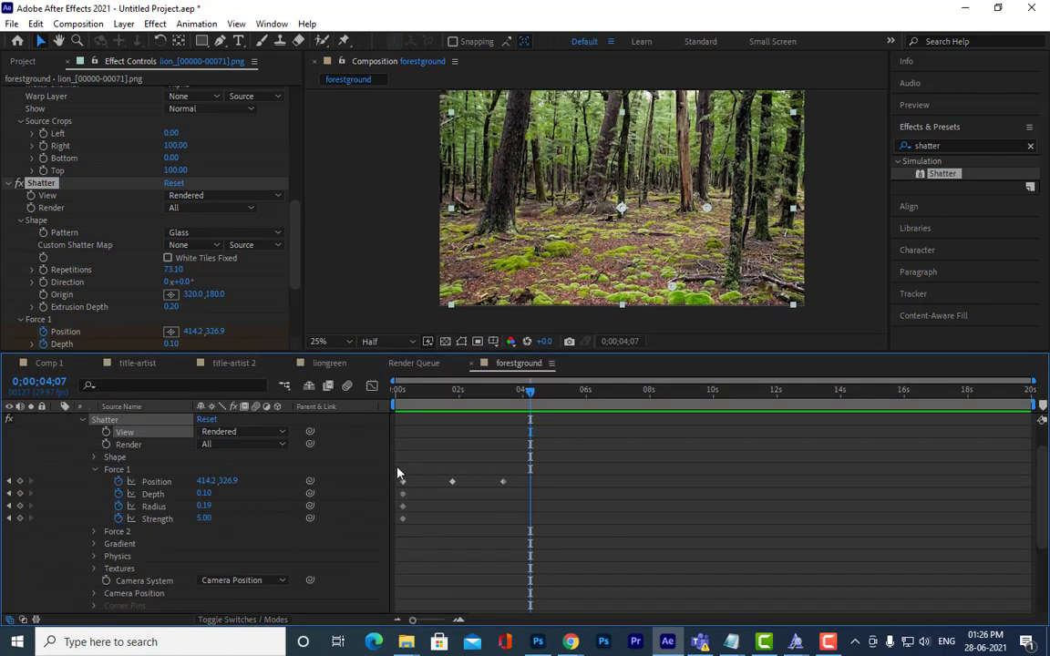
left_click_drag(397, 474, 523, 555)
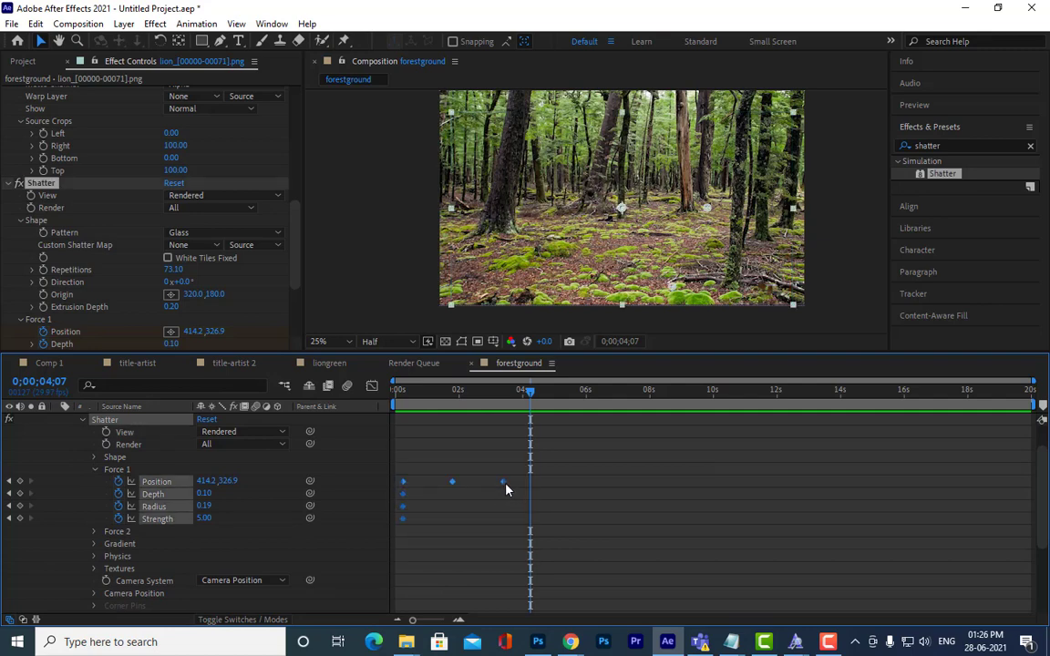
left_click_drag(507, 490, 538, 523)
scroll(573, 501, "up", 1)
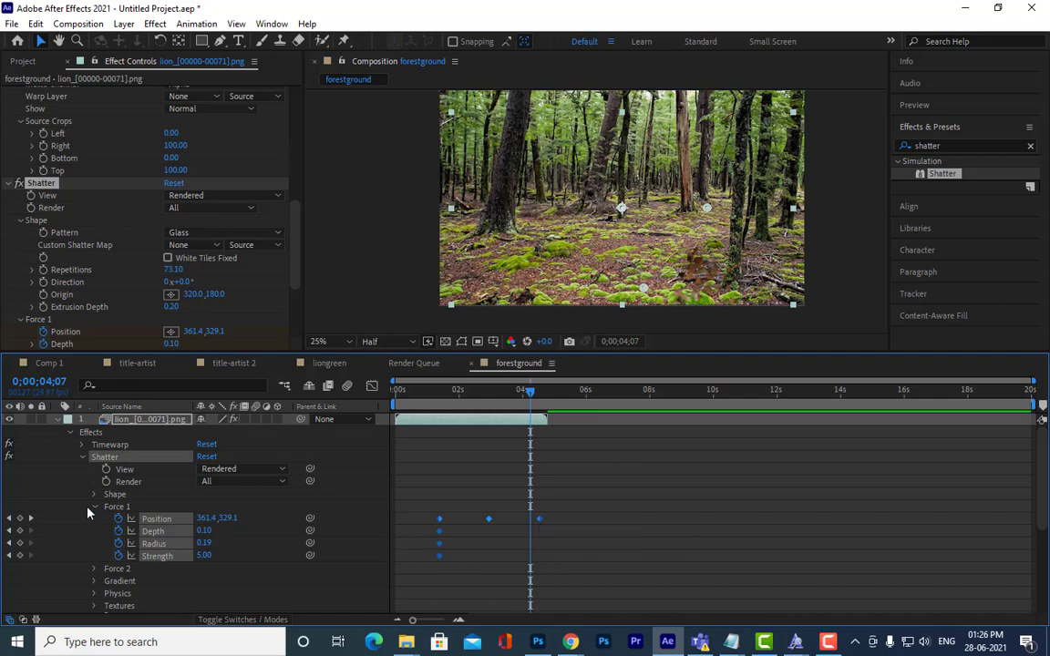
left_click(58, 420)
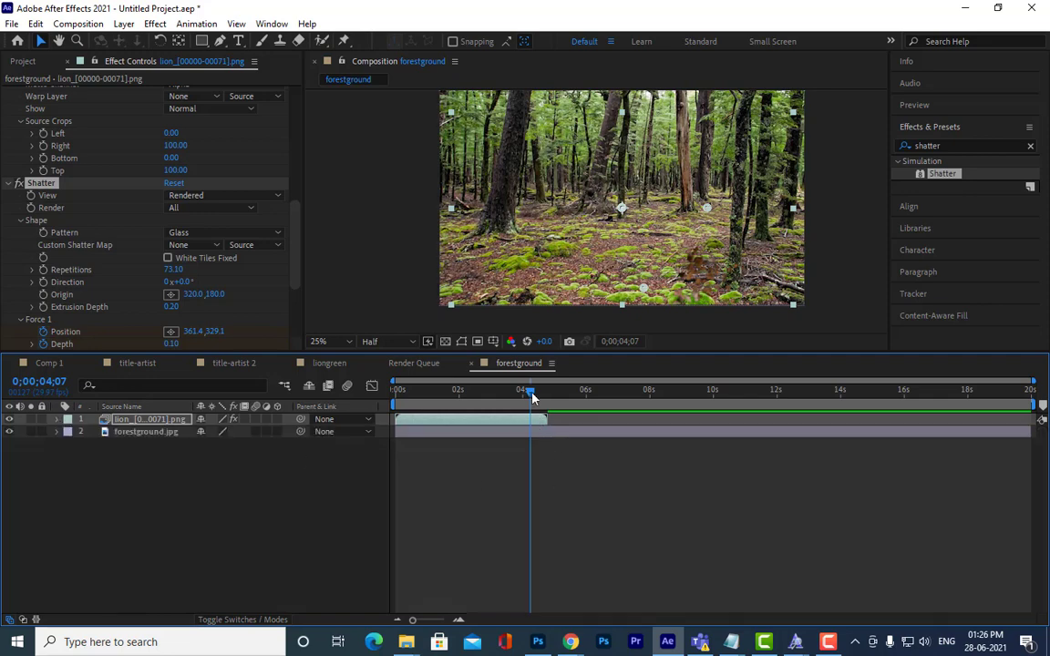
Step: Play the composition from the first frame to check the timing of the delayed shatter
left_click_drag(530, 391, 356, 402)
key("space")
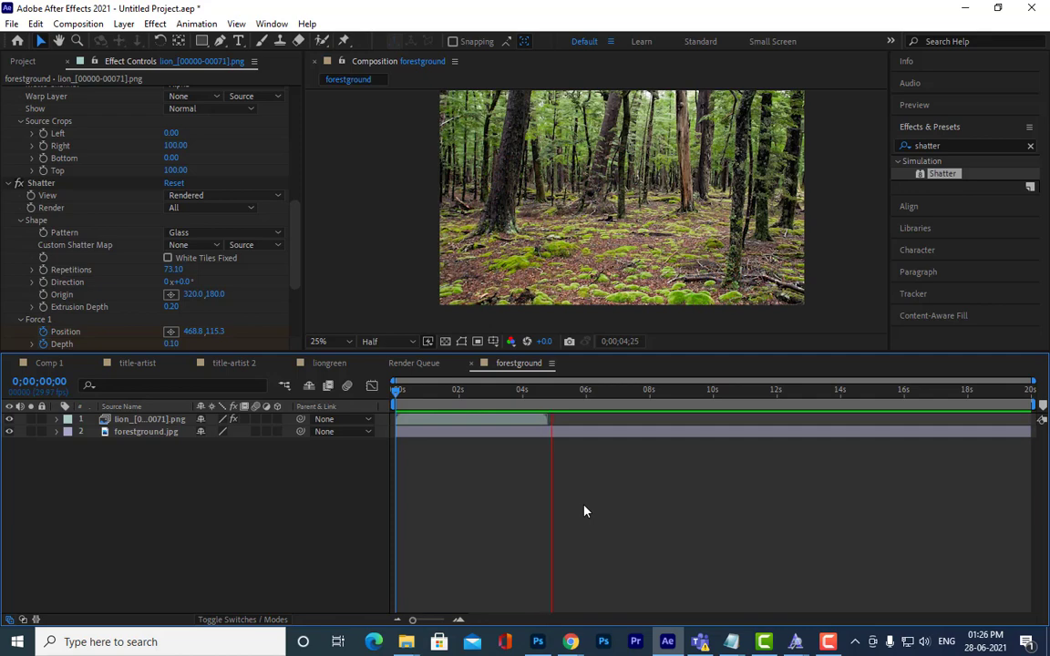
key("space")
left_click_drag(429, 395, 541, 406)
key("Home")
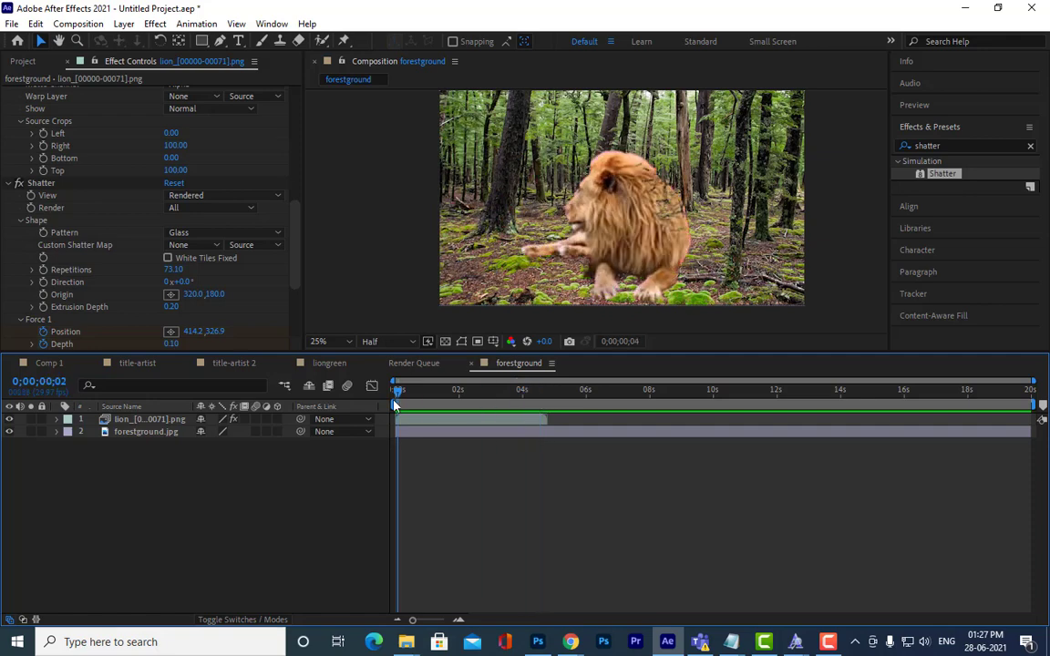
key("space")
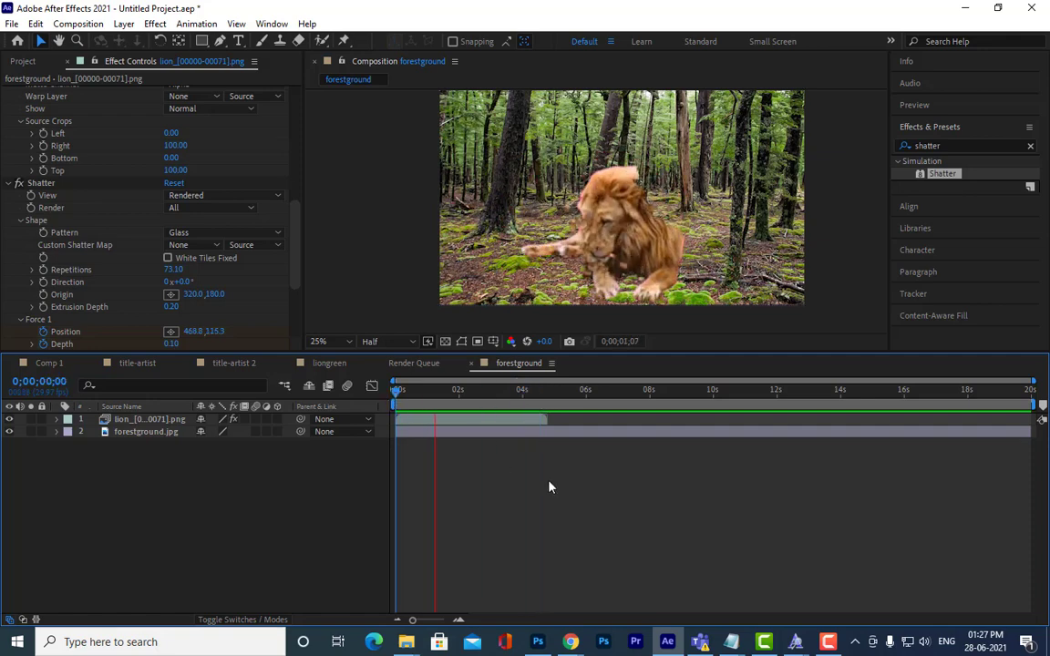
Step: Enable motion blur on the lion layer, preview the shatter from the first frame, and inspect the breakup just before two seconds
key("space")
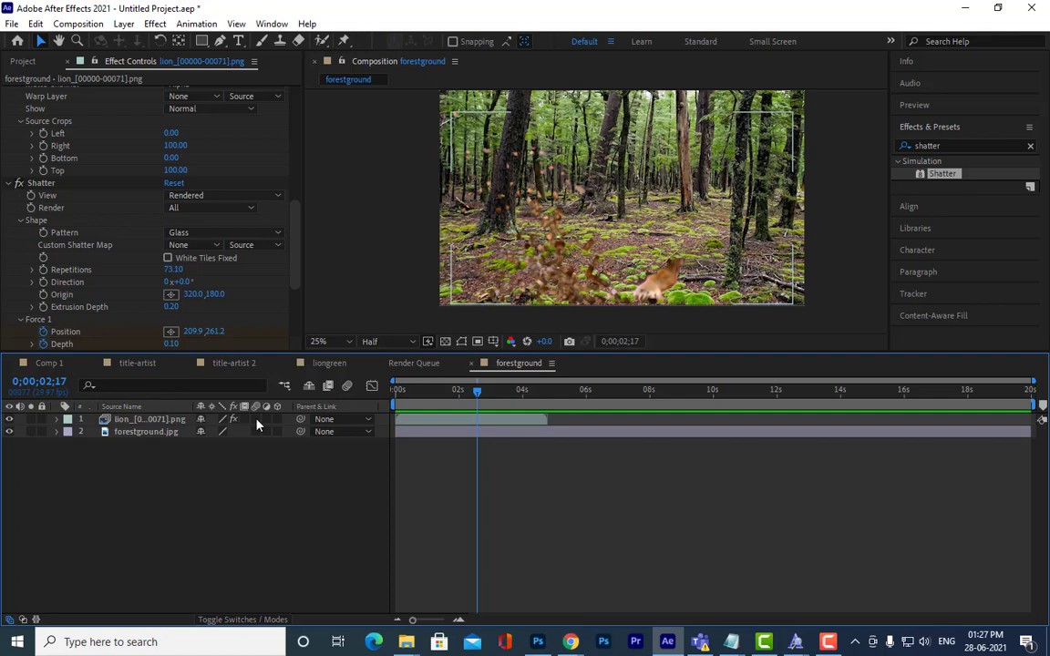
mouse_move(476, 396)
left_mouse_down()
mouse_move(405, 396)
mouse_move(467, 398)
left_mouse_up()
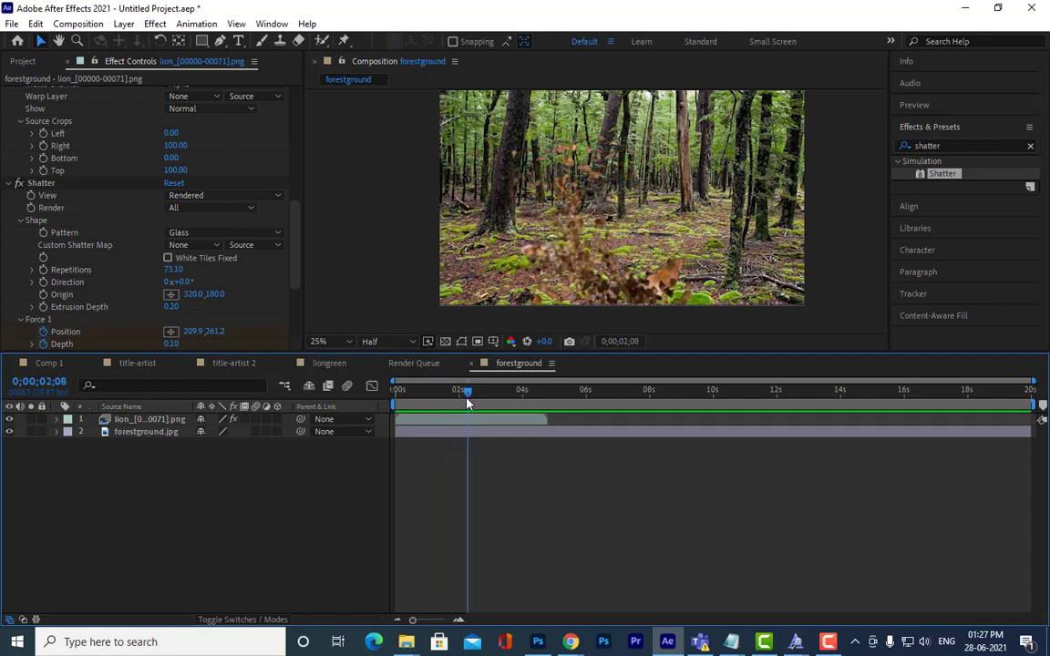
left_click(256, 419)
left_click(395, 390)
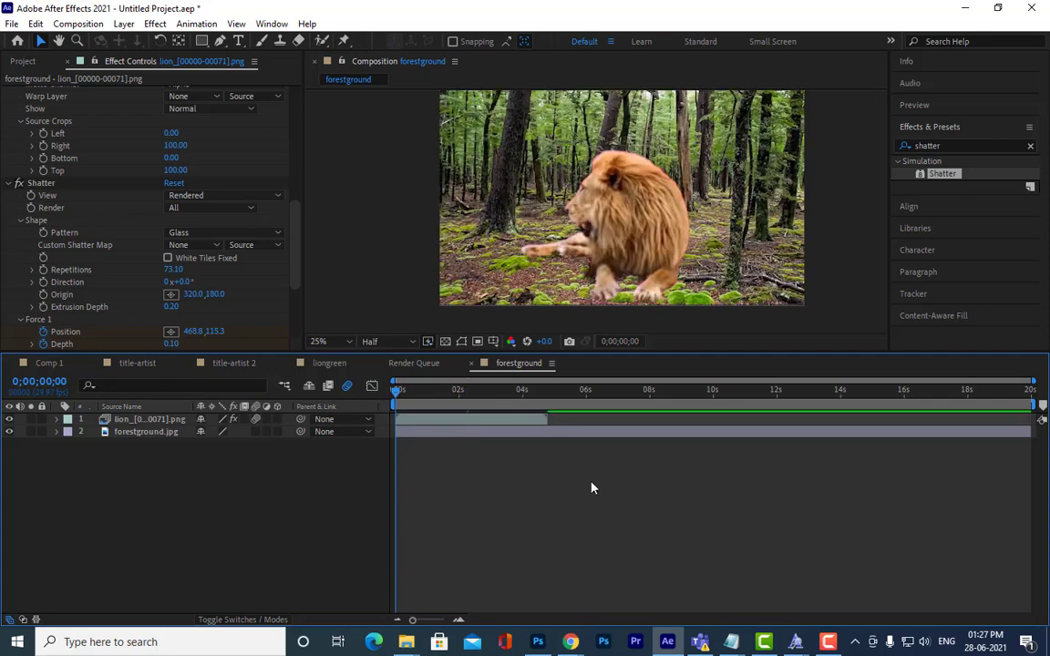
key("space")
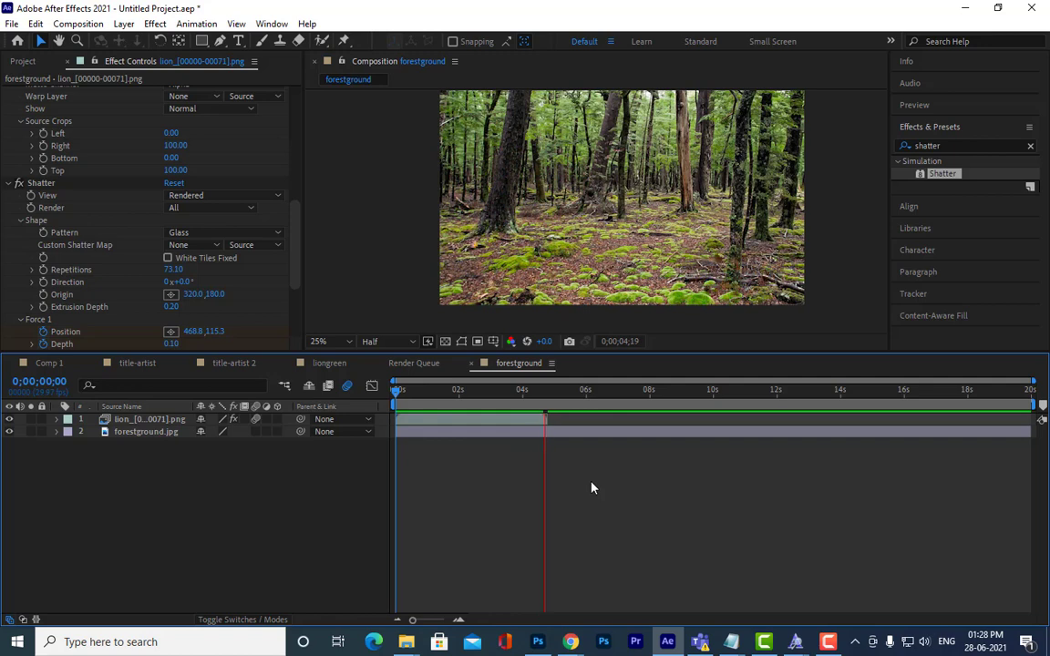
left_click(431, 391)
left_click_drag(431, 391, 452, 404)
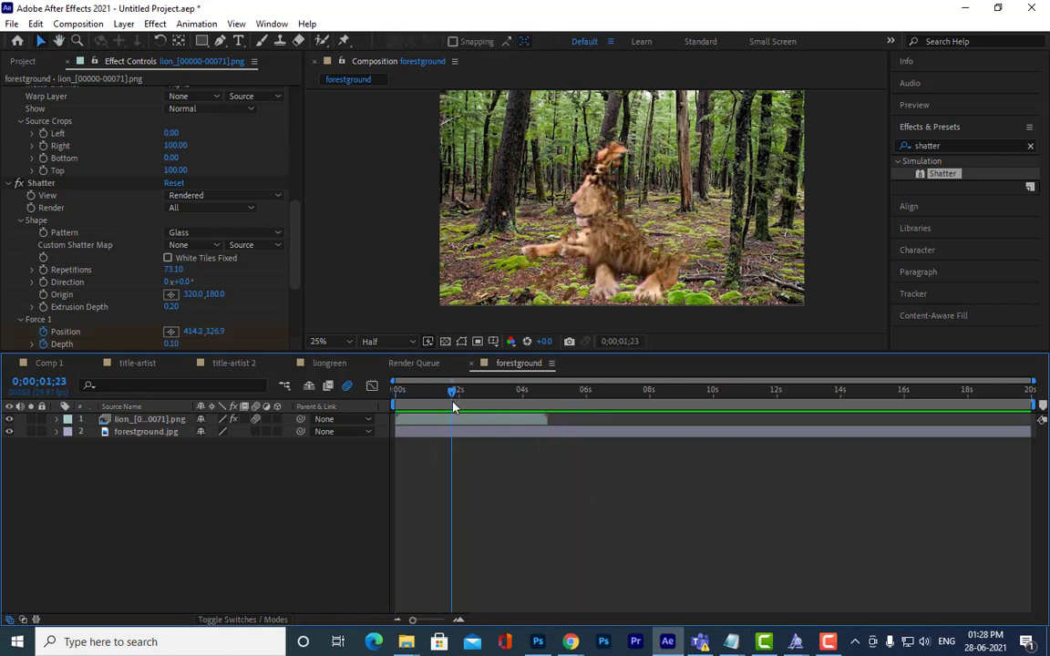
Step: Search the effects for "force" and apply CC Force Motion Blur to the lion layer
left_click(949, 147)
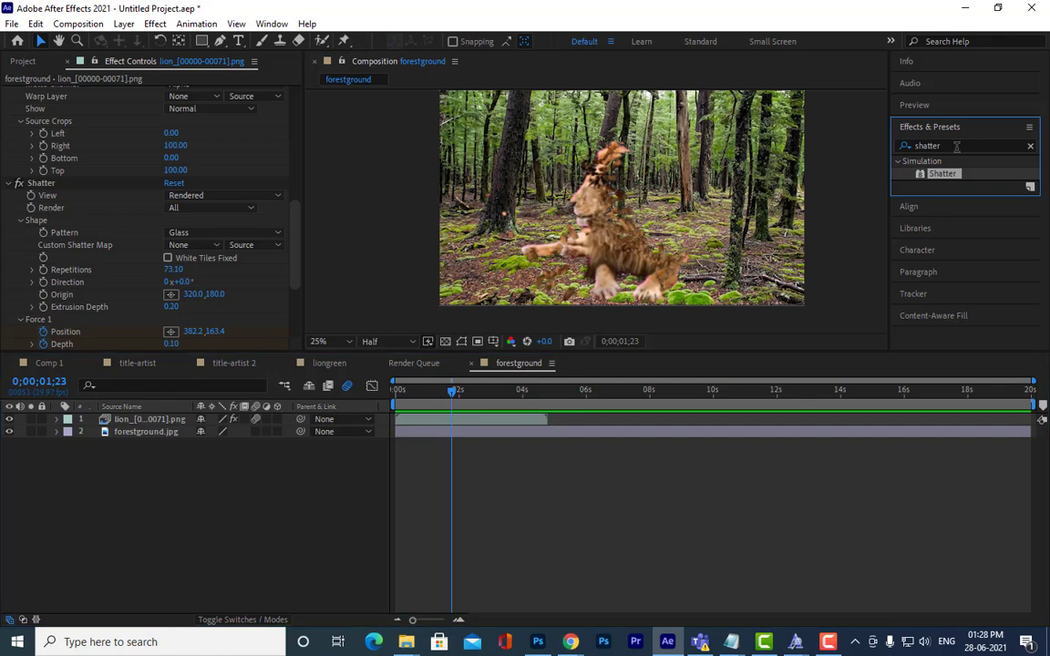
left_click(955, 146)
left_click_drag(952, 145, 886, 144)
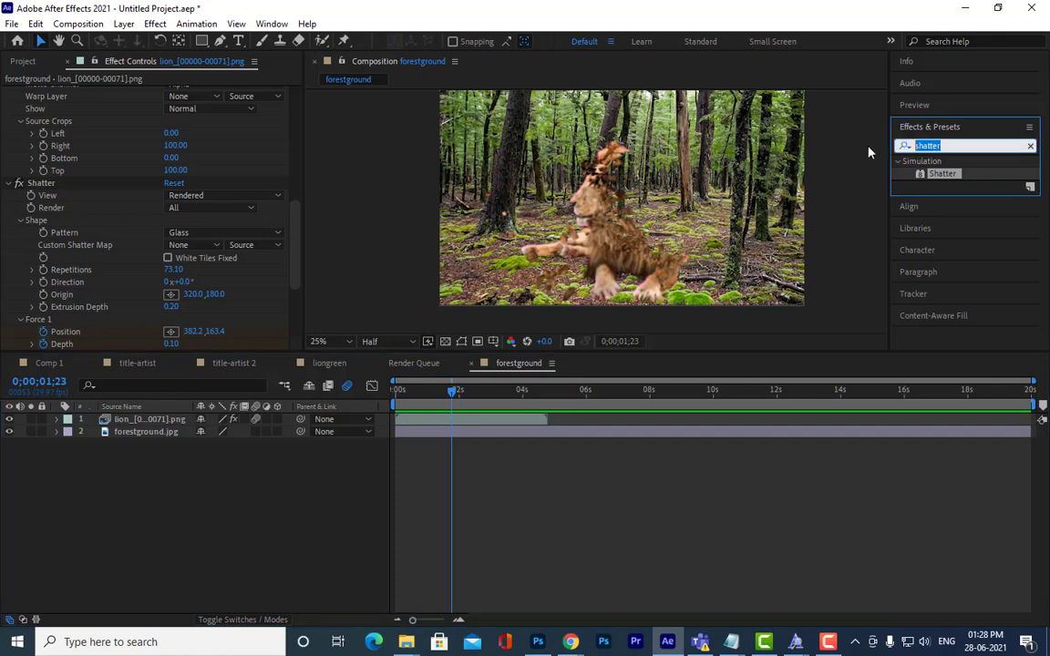
type("force")
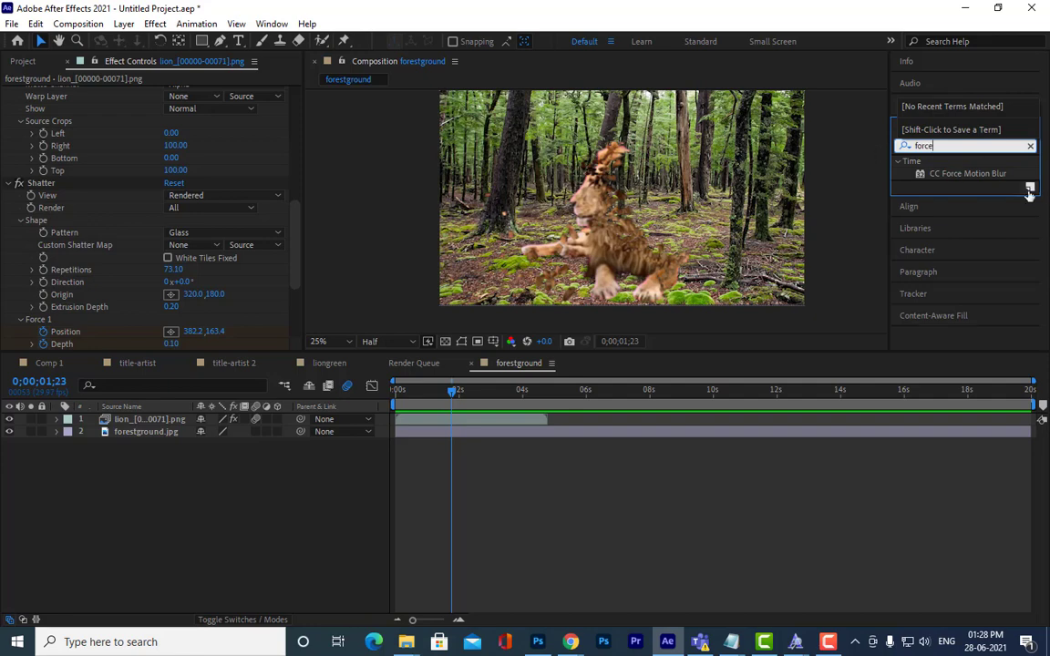
left_click(962, 175)
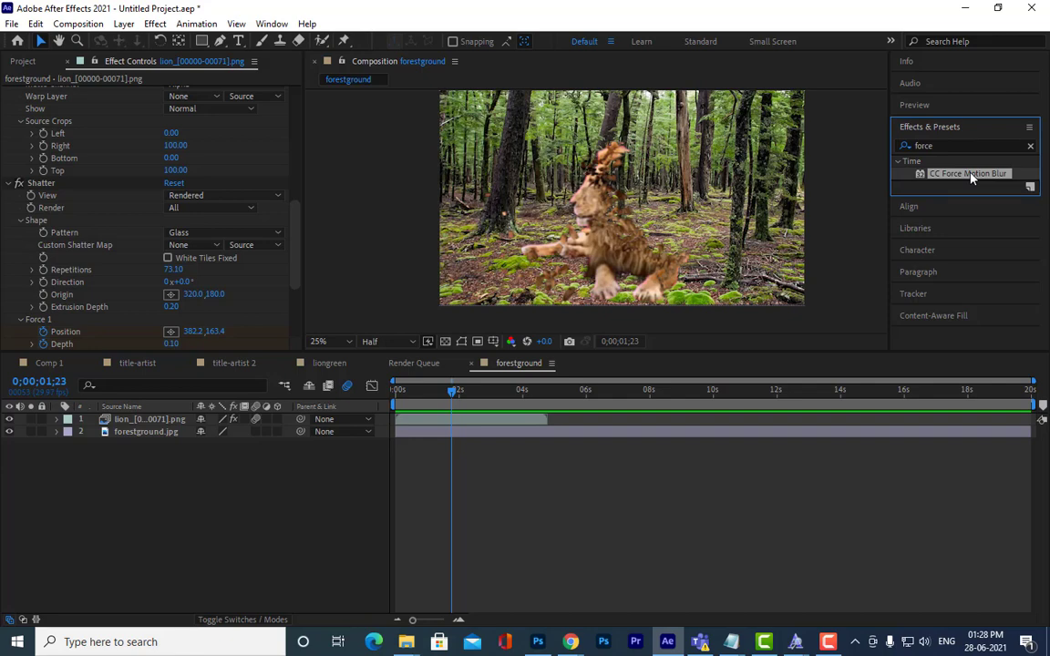
left_click_drag(971, 177, 140, 420)
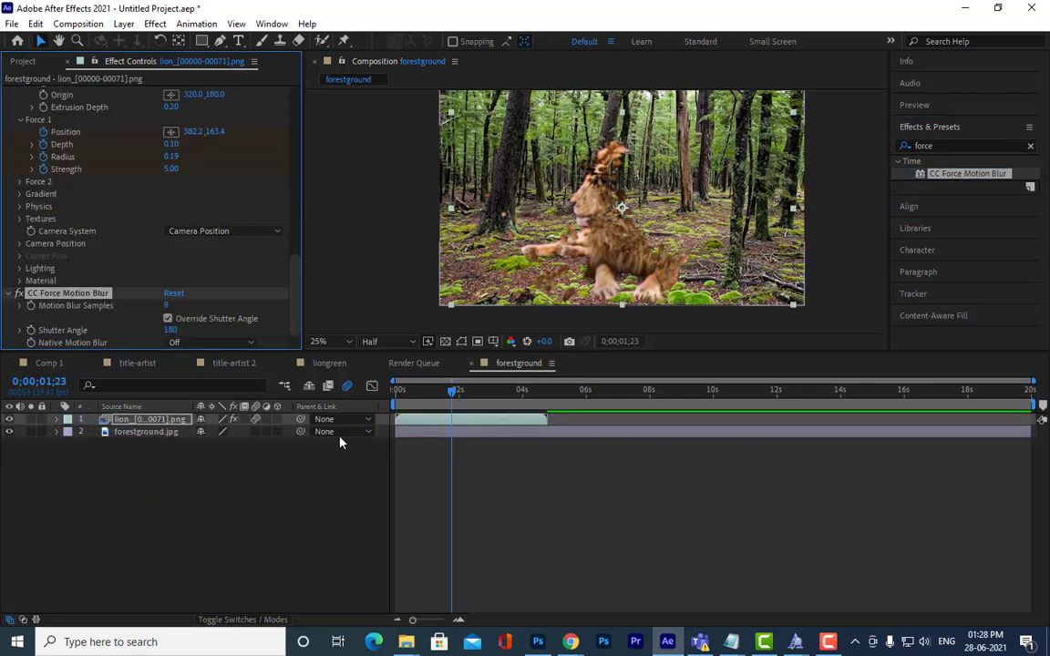
Step: Play the composition from the first frame to check the motion blur, and inspect the broken pieces around two seconds
left_click_drag(451, 396, 381, 394)
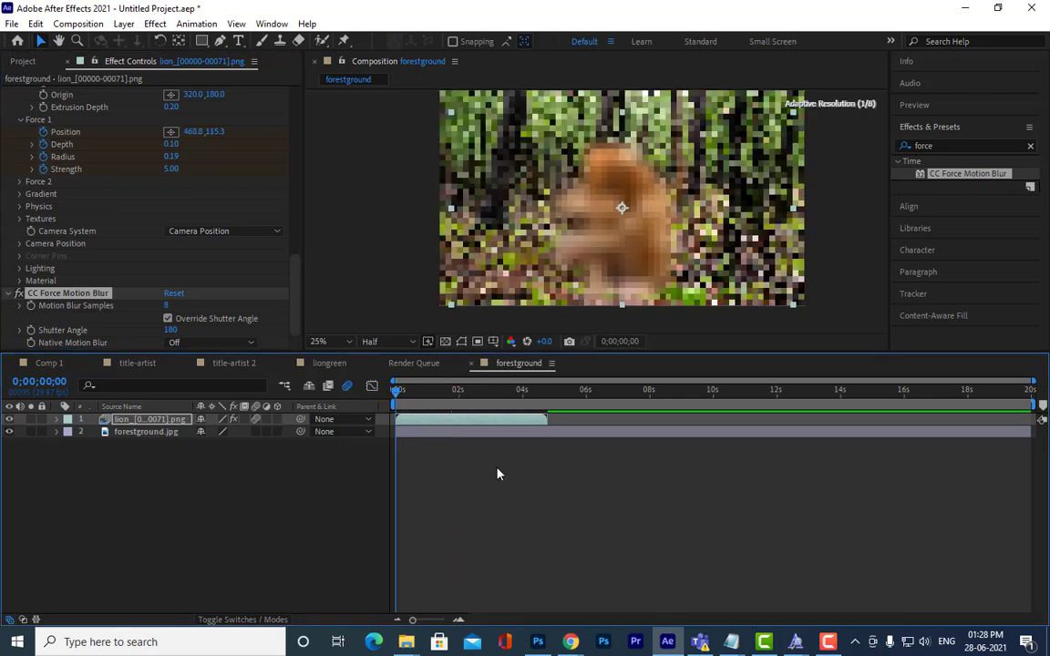
key("space")
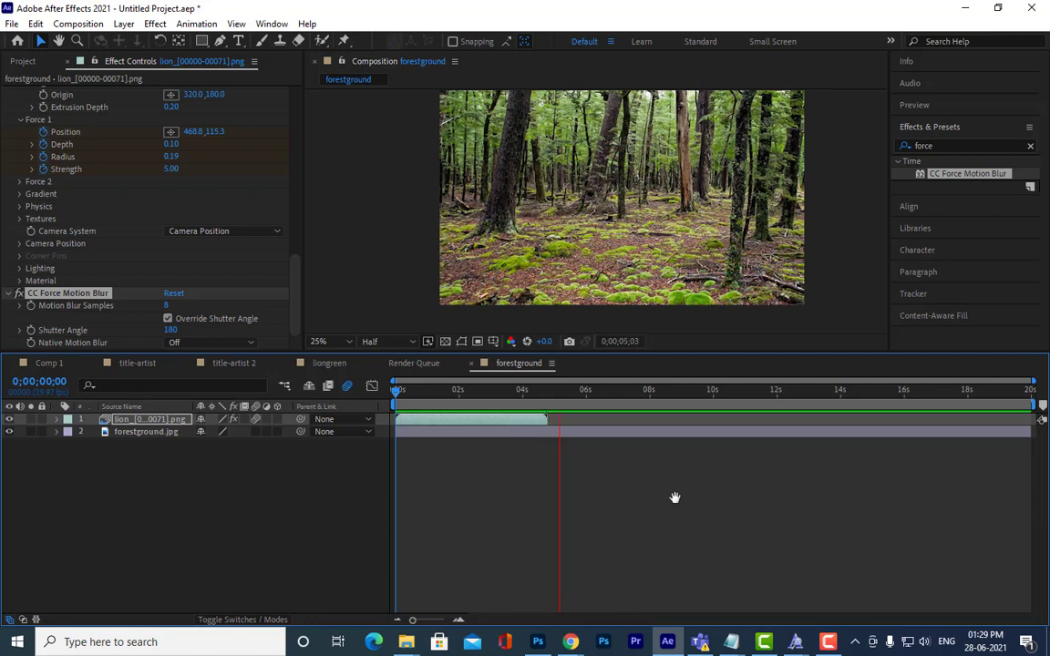
key("space")
key("space")
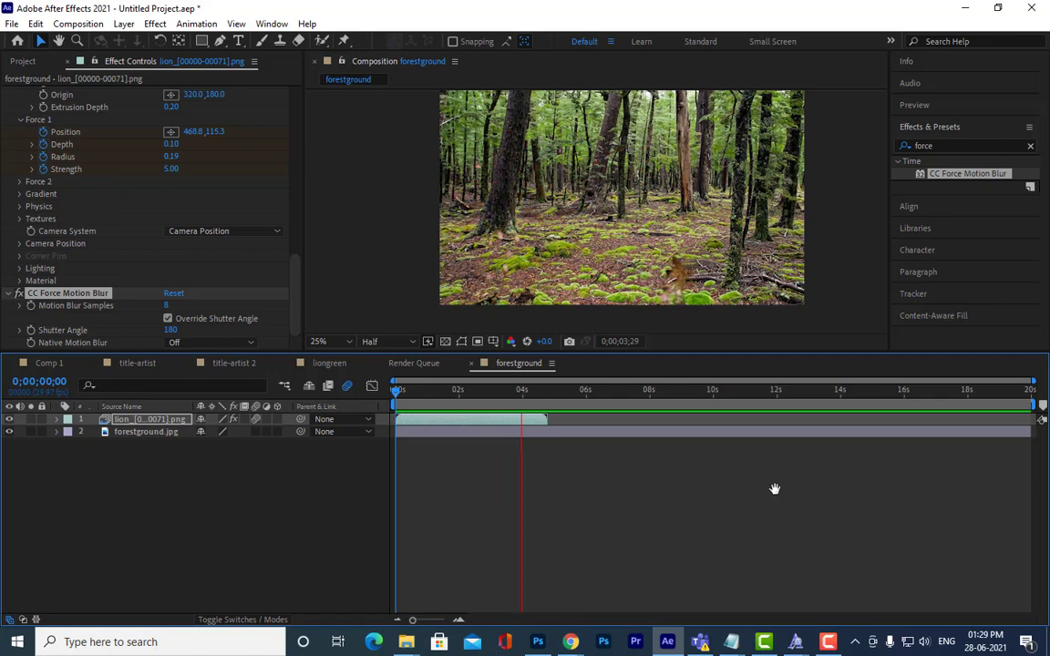
key("space")
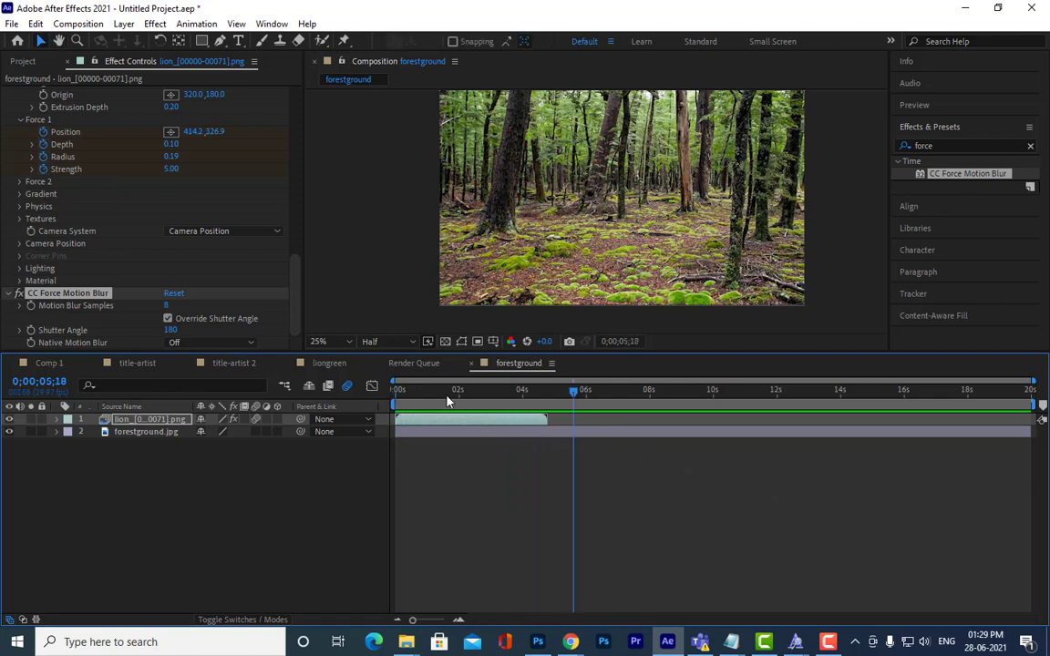
left_click_drag(443, 395, 466, 410)
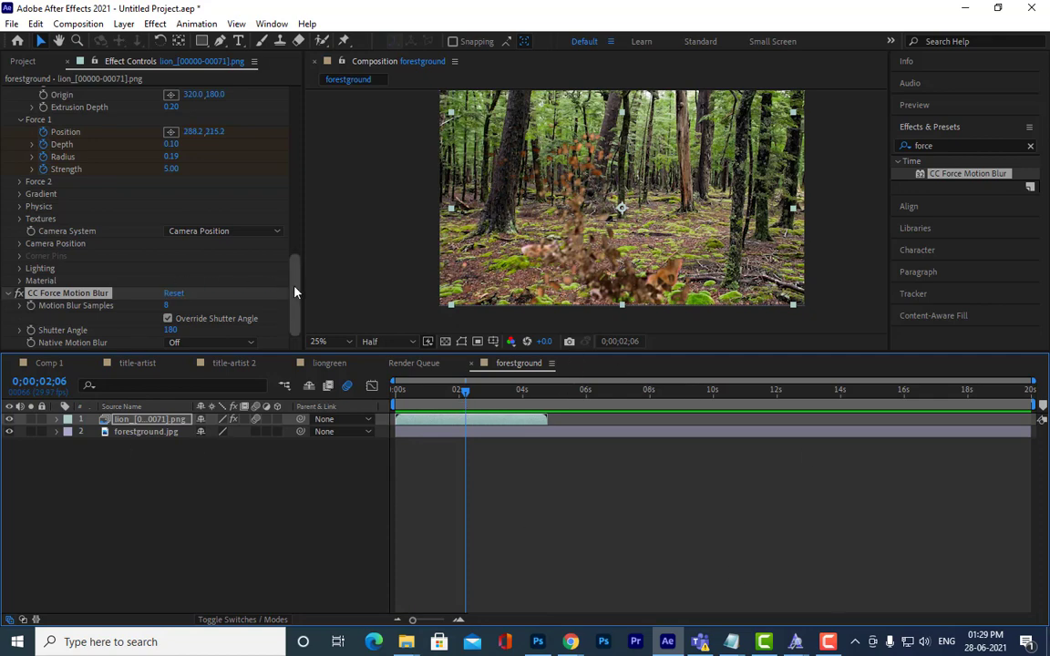
Step: Set the Shatter effect's Repetitions to 200 on the lion layer
left_click_drag(294, 286, 292, 239)
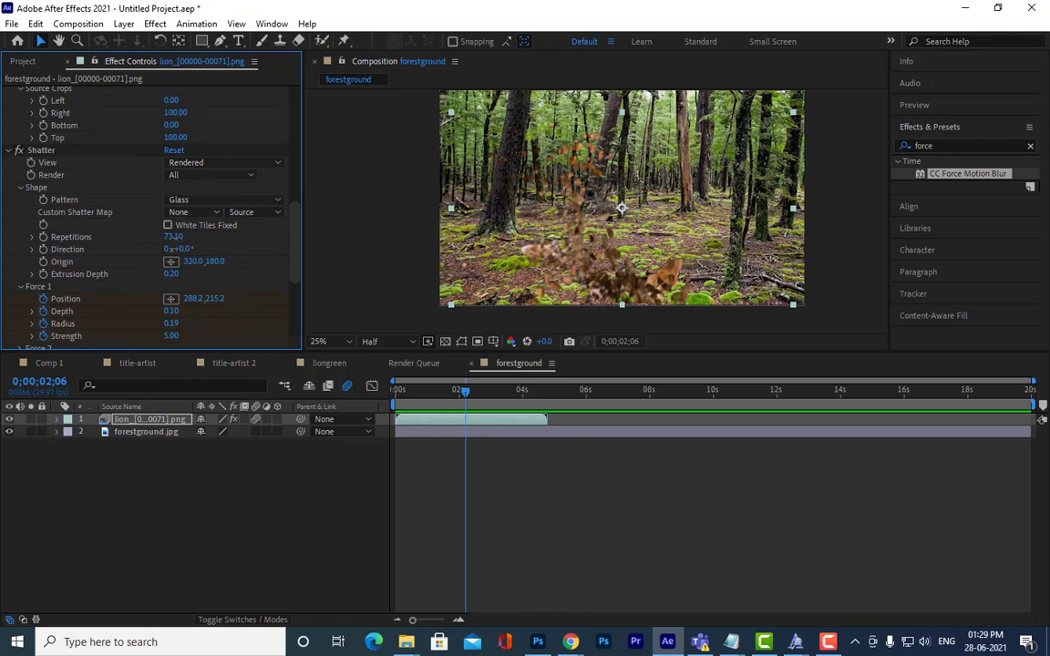
left_click_drag(173, 237, 223, 246)
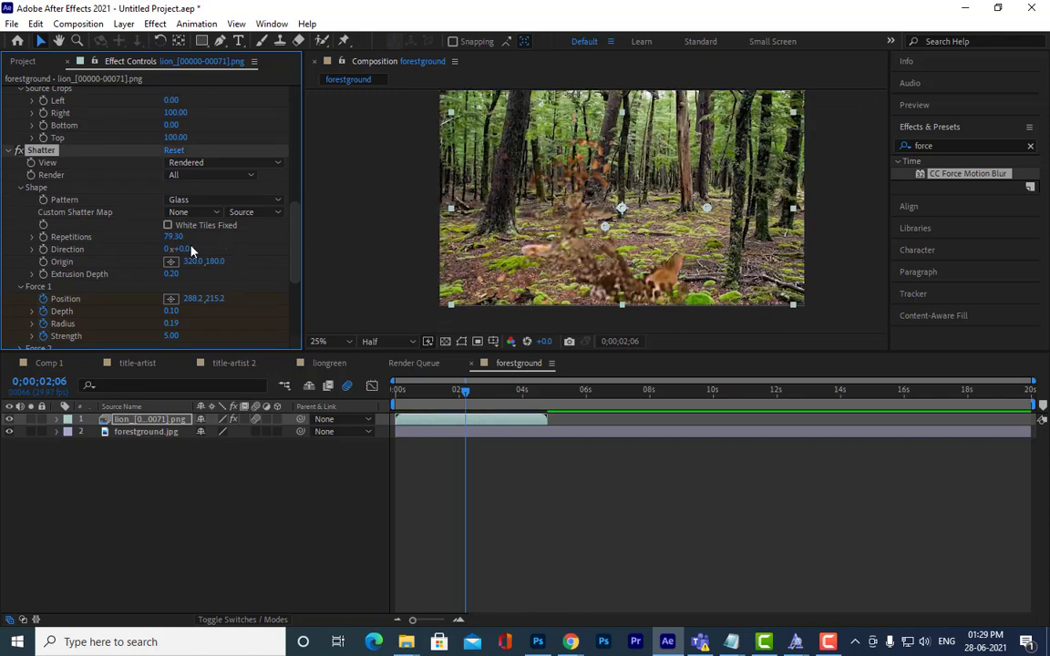
left_click_drag(174, 237, 270, 270)
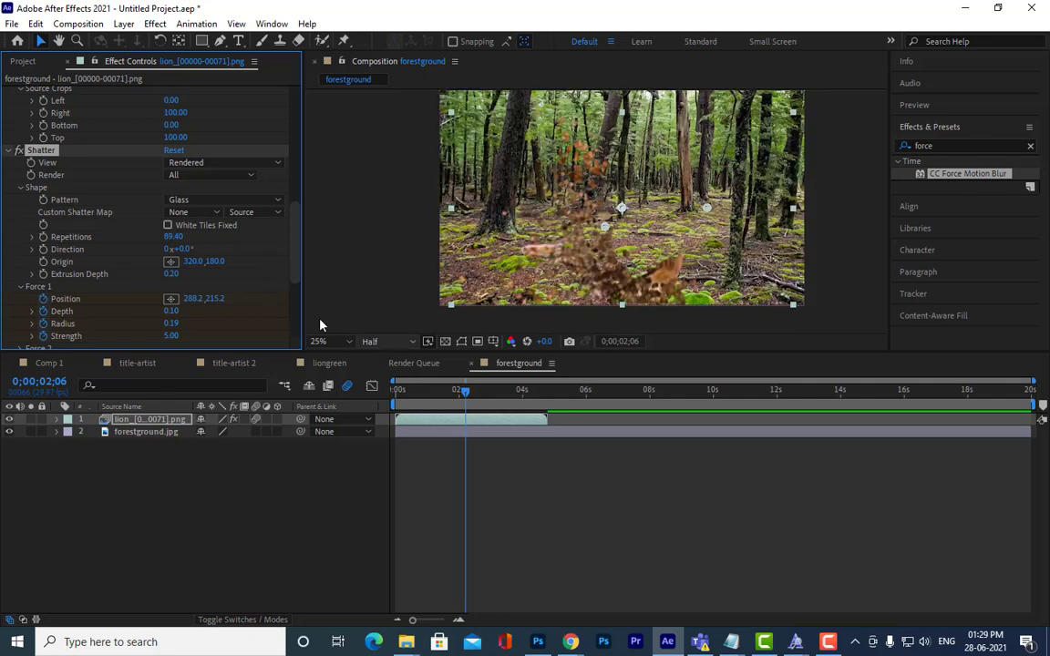
left_click_drag(171, 236, 477, 271)
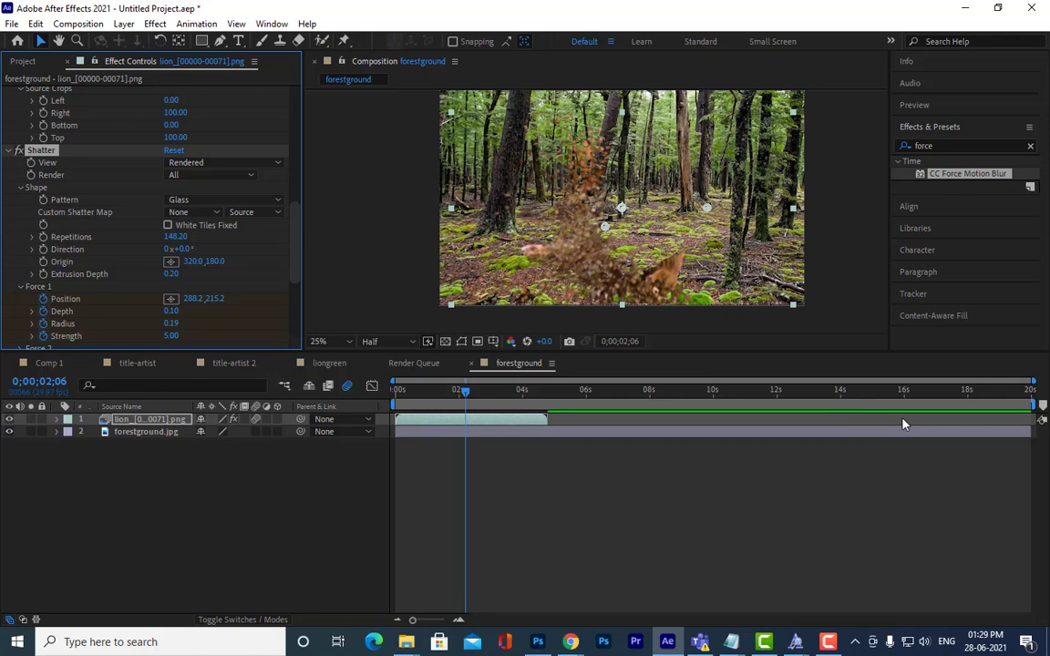
left_click(178, 237)
type("200")
key("Return")
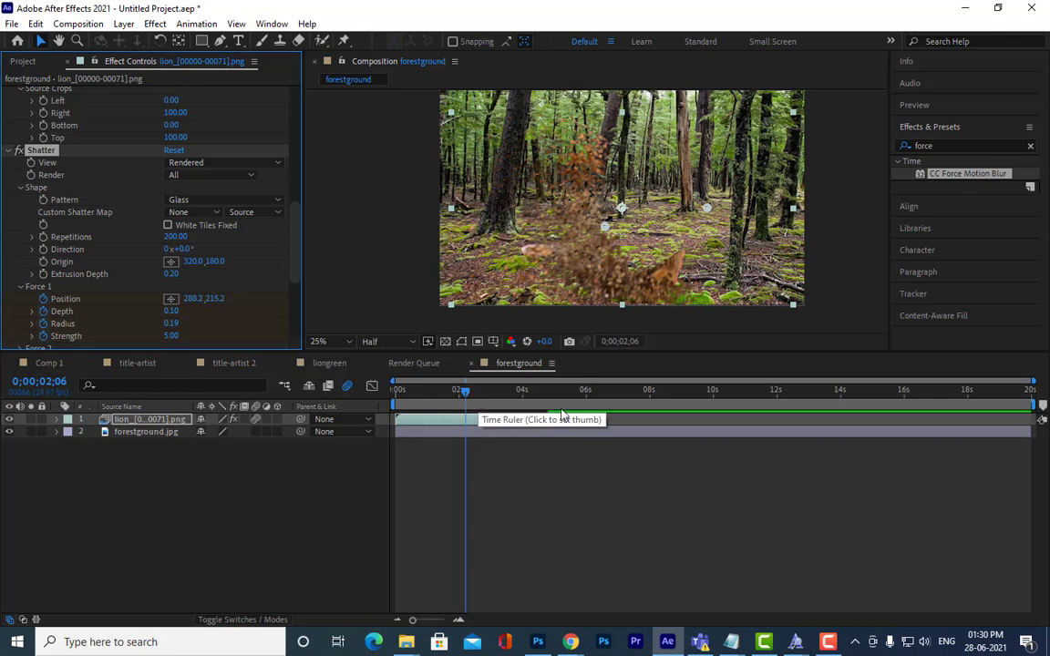
Step: Preview the finer shatter around two to three seconds several times, scrubbing between frames to examine the scattering particles
left_click(597, 469)
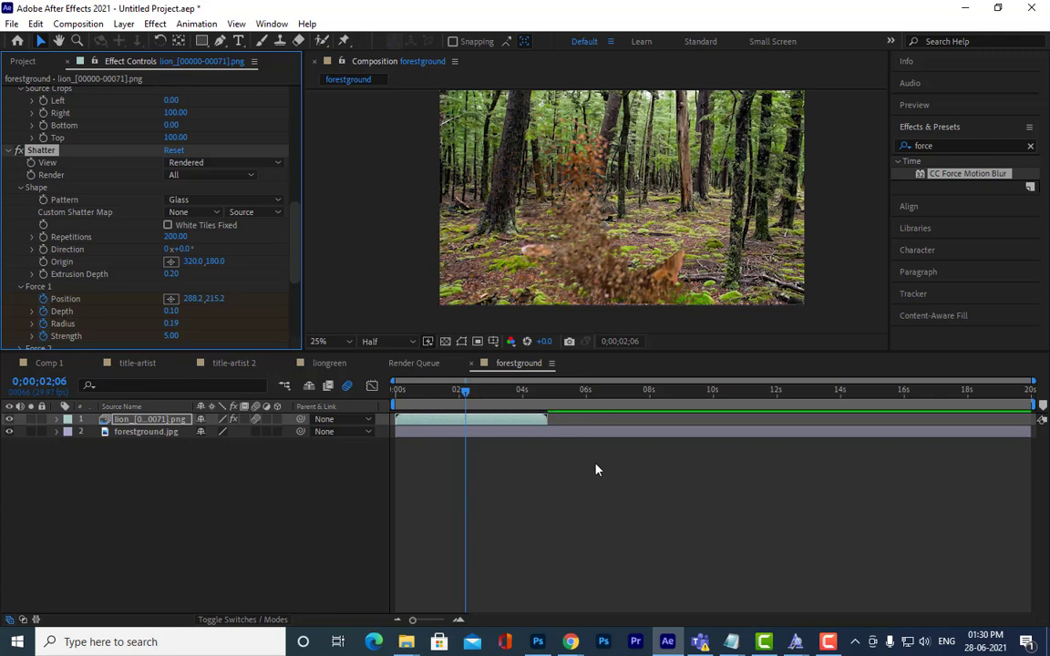
key("space")
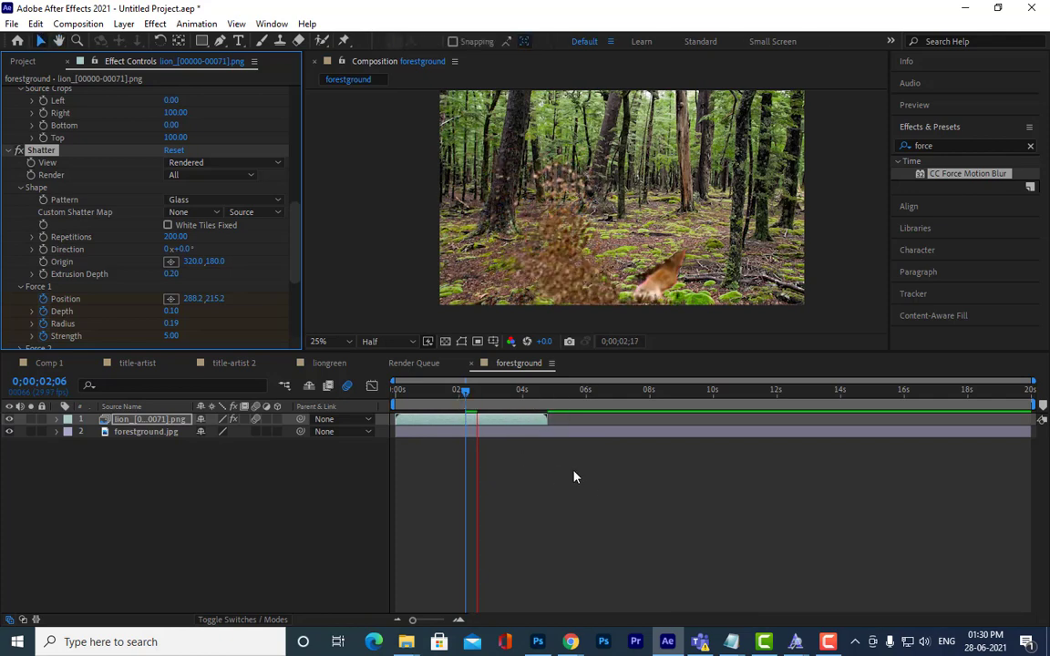
left_click_drag(476, 392, 427, 402)
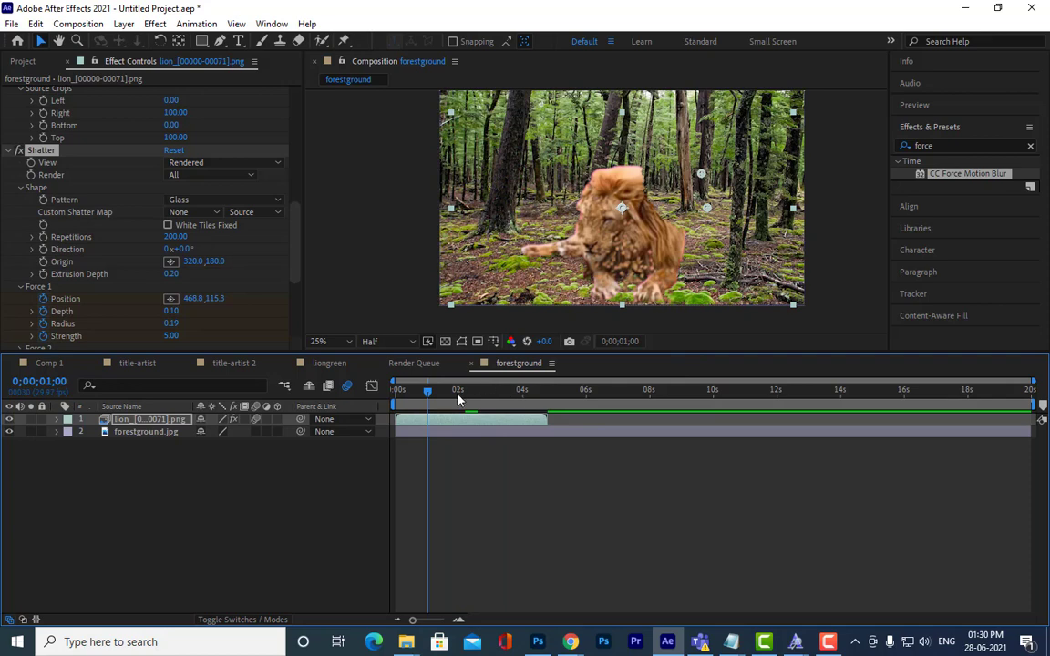
mouse_move(456, 393)
left_mouse_down()
mouse_move(479, 394)
mouse_move(468, 401)
left_mouse_up()
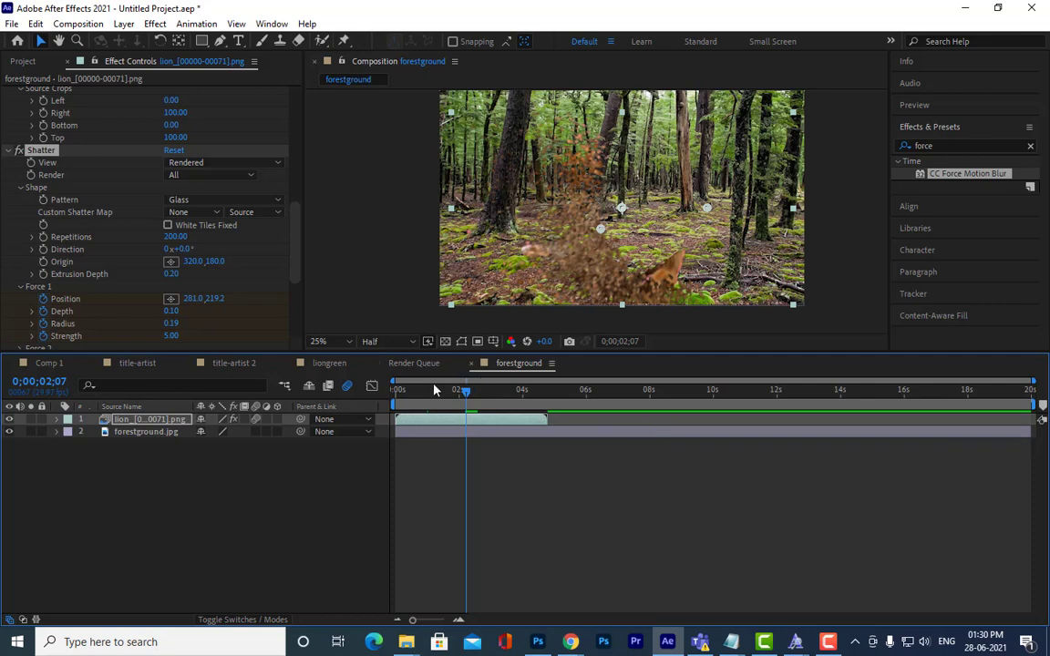
mouse_move(465, 395)
left_mouse_down()
mouse_move(497, 392)
mouse_move(465, 397)
left_mouse_up()
key("space")
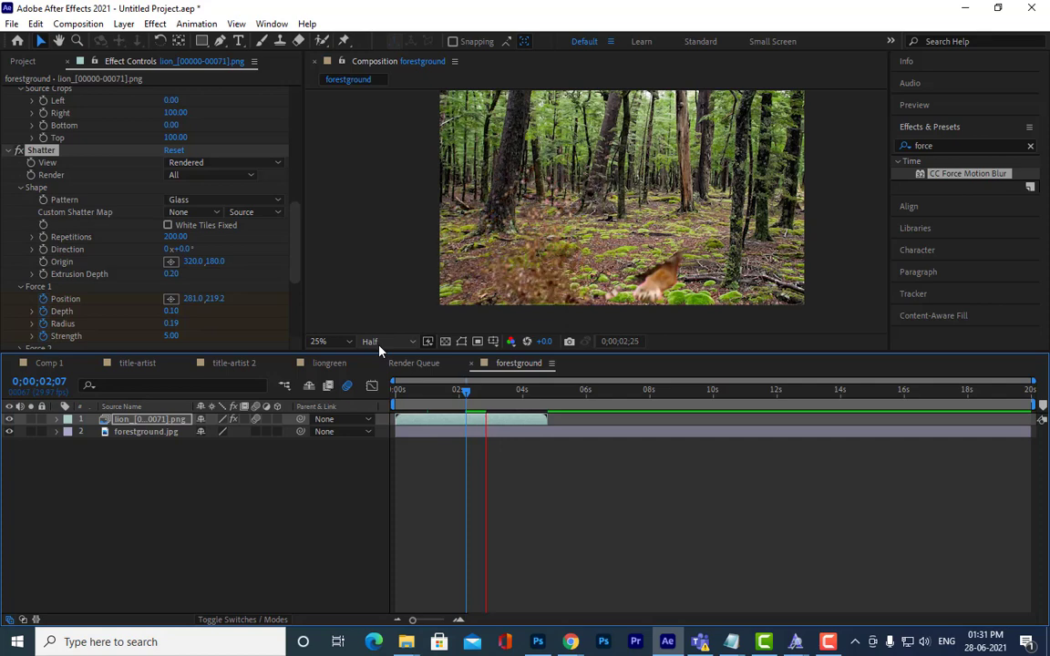
left_click_drag(485, 392, 464, 397)
key("space")
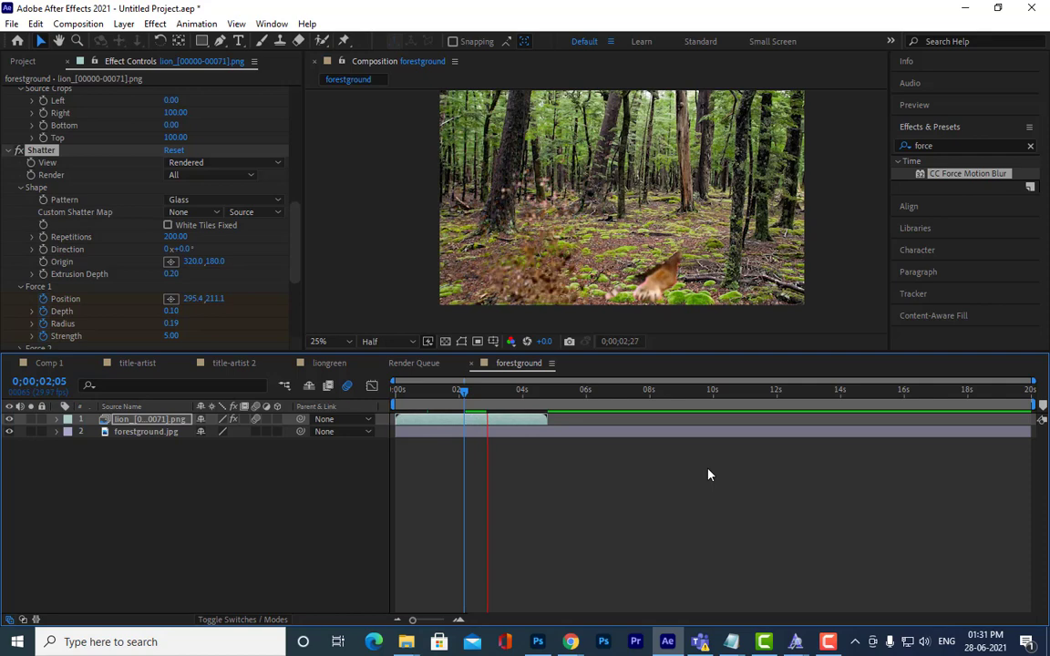
left_click(477, 396)
mouse_move(477, 397)
left_mouse_down()
mouse_move(438, 396)
mouse_move(469, 396)
left_mouse_up()
key("space")
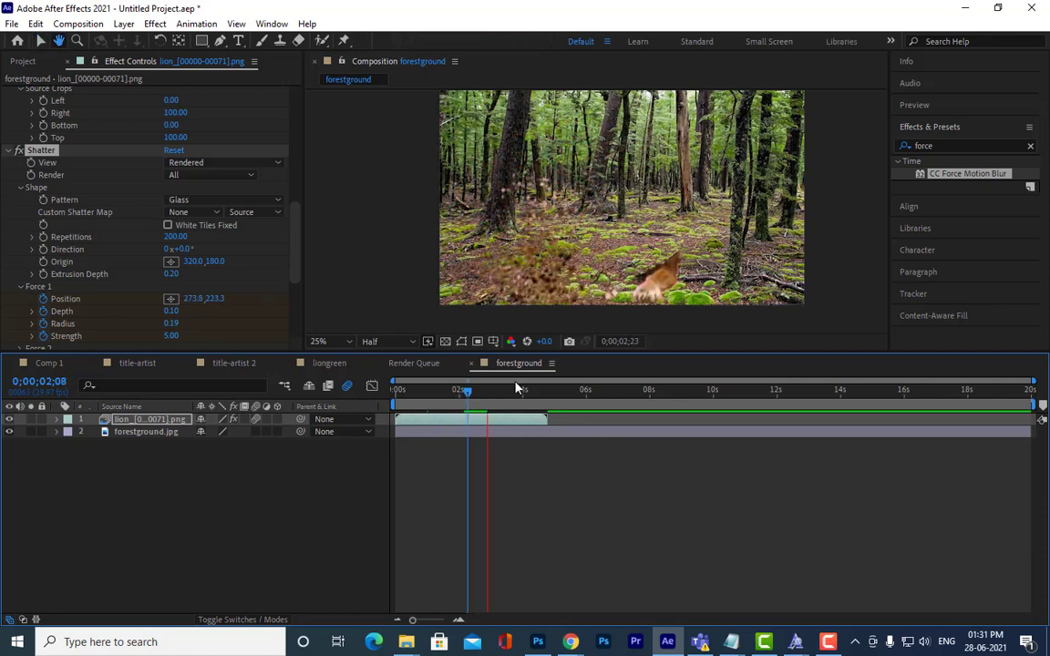
key("space")
Step: Return to the project's file list and delete the lion layer from the forestground composition
left_click(13, 66)
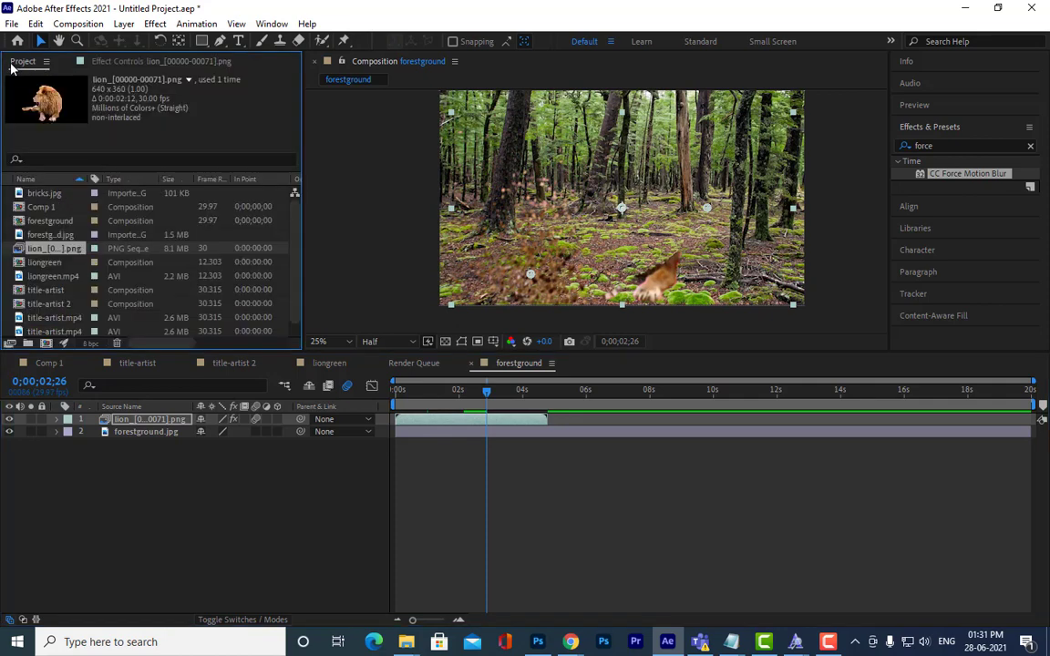
left_click(154, 425)
key("Delete")
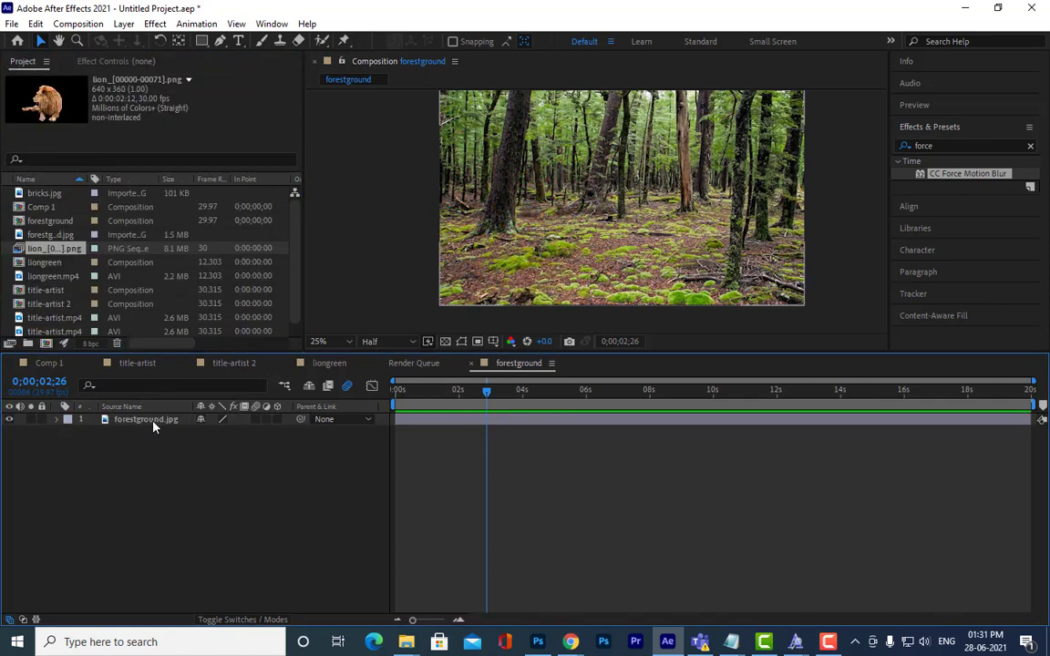
Step: Close the current project to get an empty workspace
left_click(154, 421)
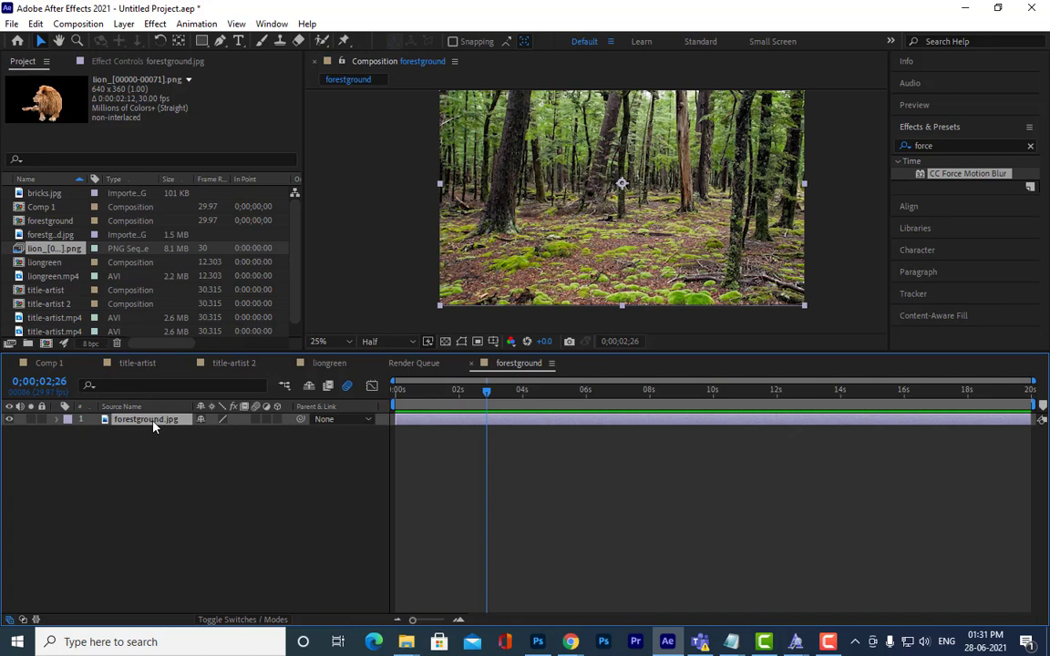
left_click(12, 23)
left_click(66, 126)
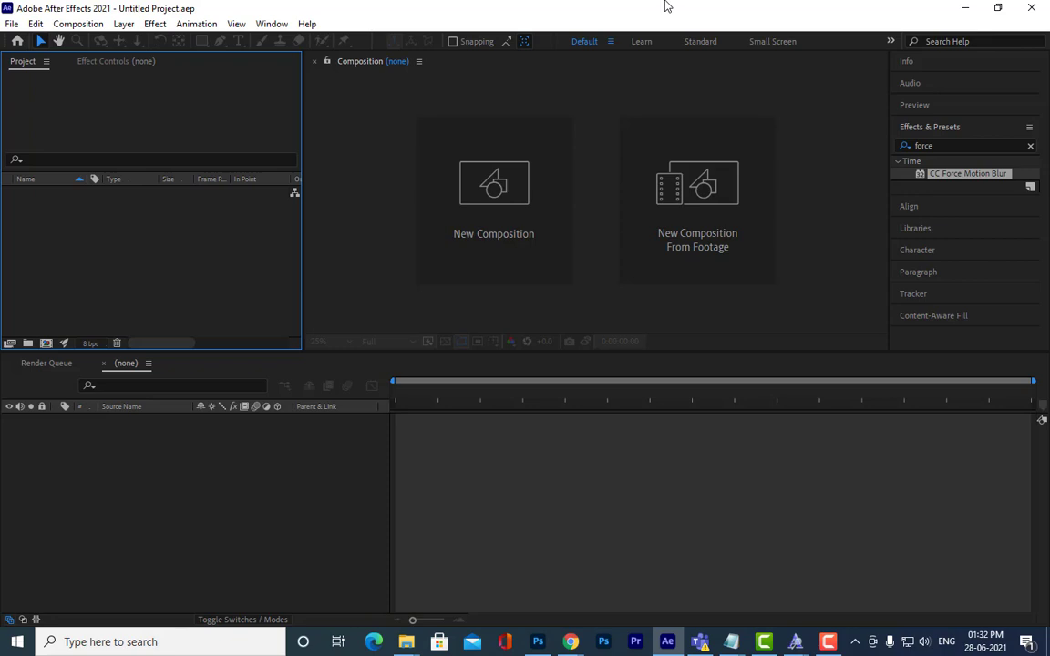
Step: Switch to the New Text Document in Notepad and delete all of its existing text
left_click(729, 640)
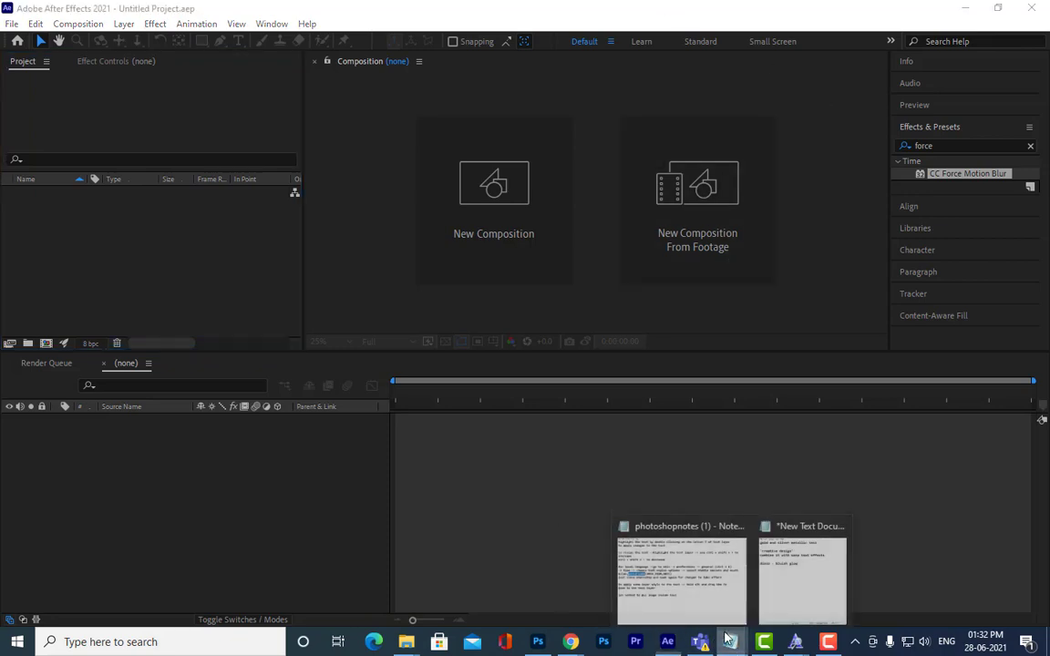
left_click(803, 574)
left_click_drag(804, 301, 448, 106)
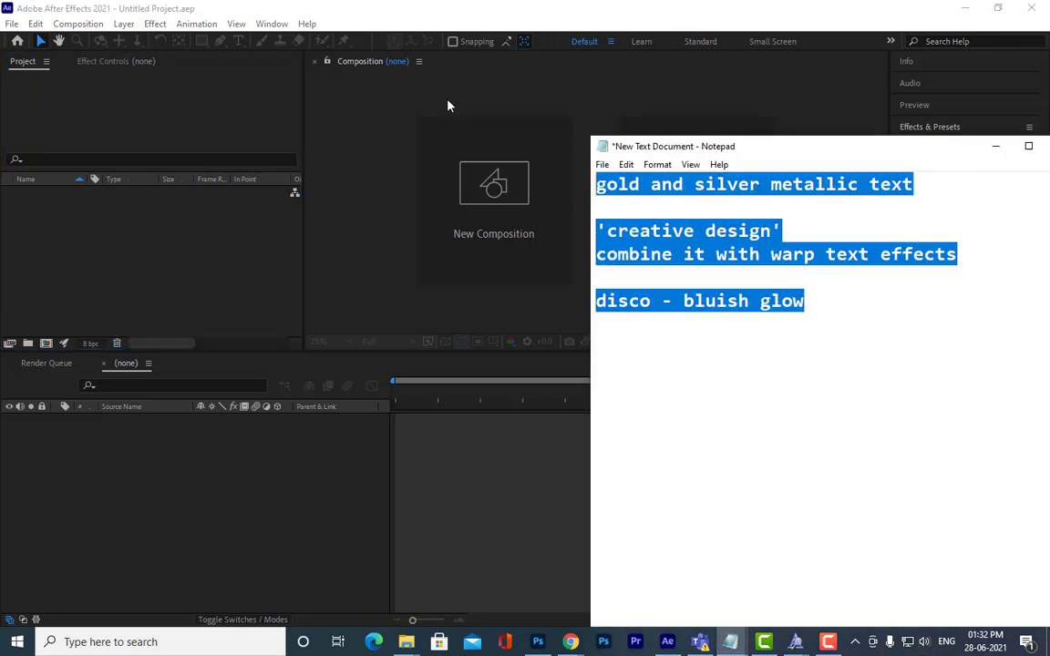
key("BackSpace")
Step: Write "use the word" in the empty note, followed by "RUINS" on a second line
left_click_drag(855, 148, 705, 85)
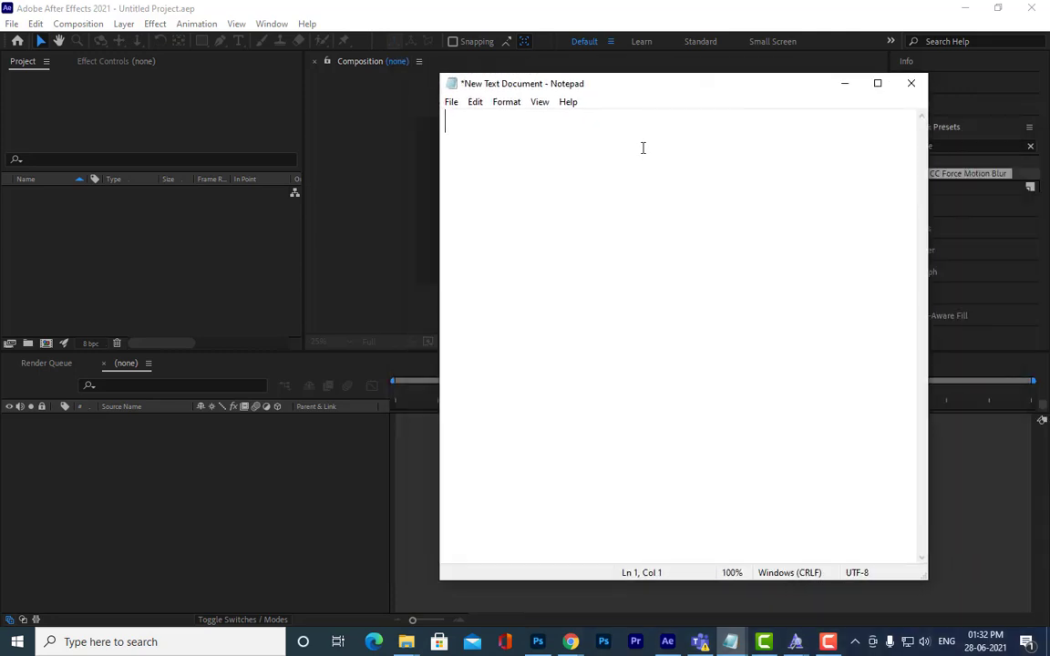
type("use the wor")
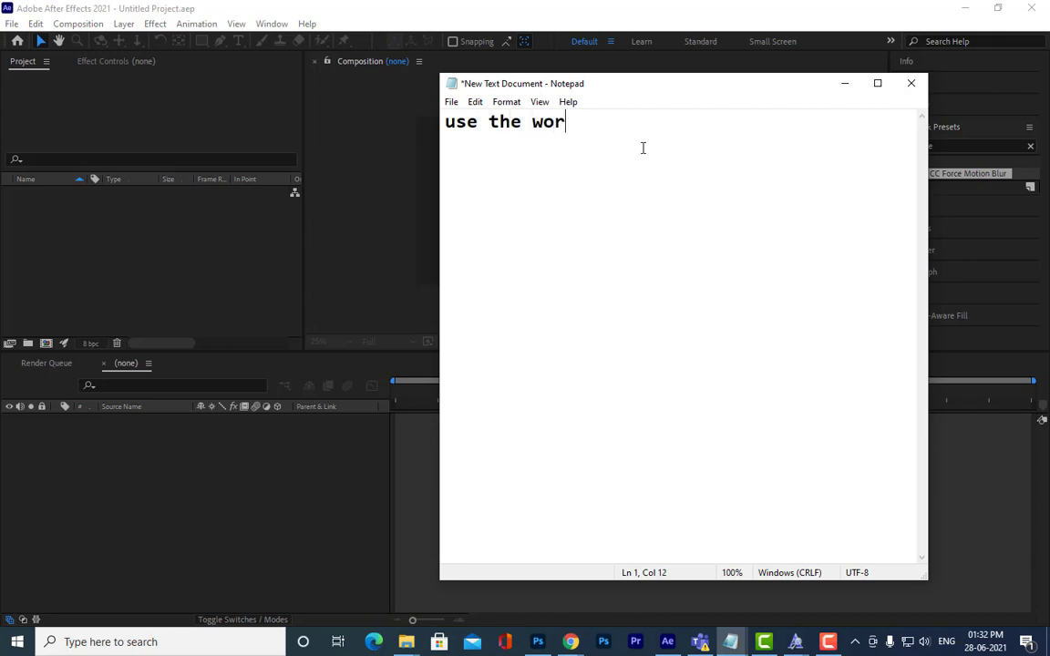
type("d")
left_click_drag(597, 88, 698, 138)
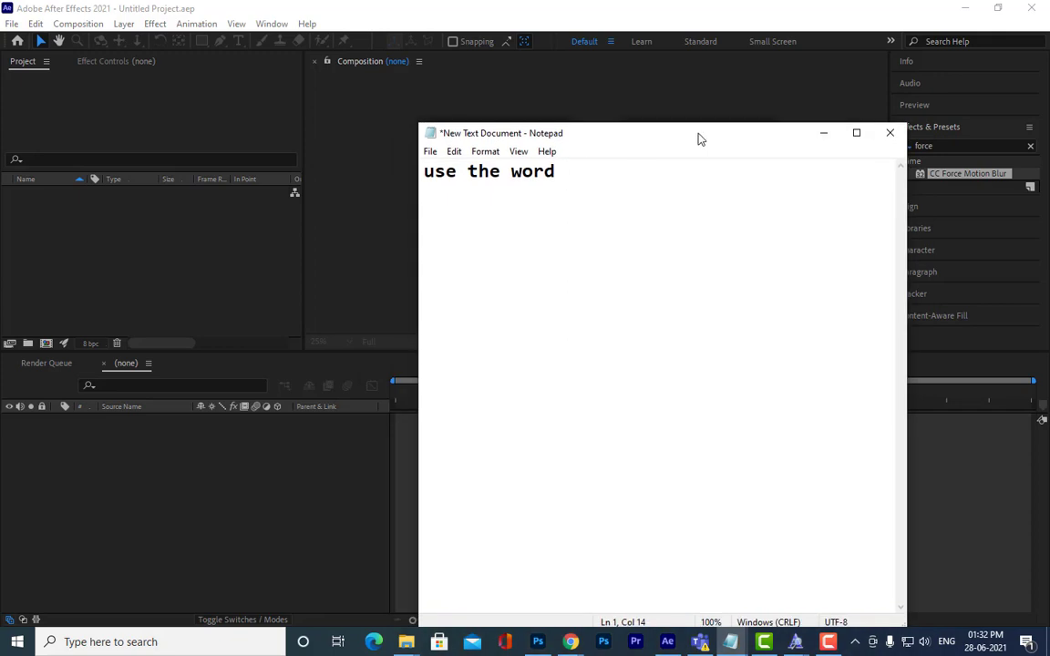
key("Return")
type("RUINS")
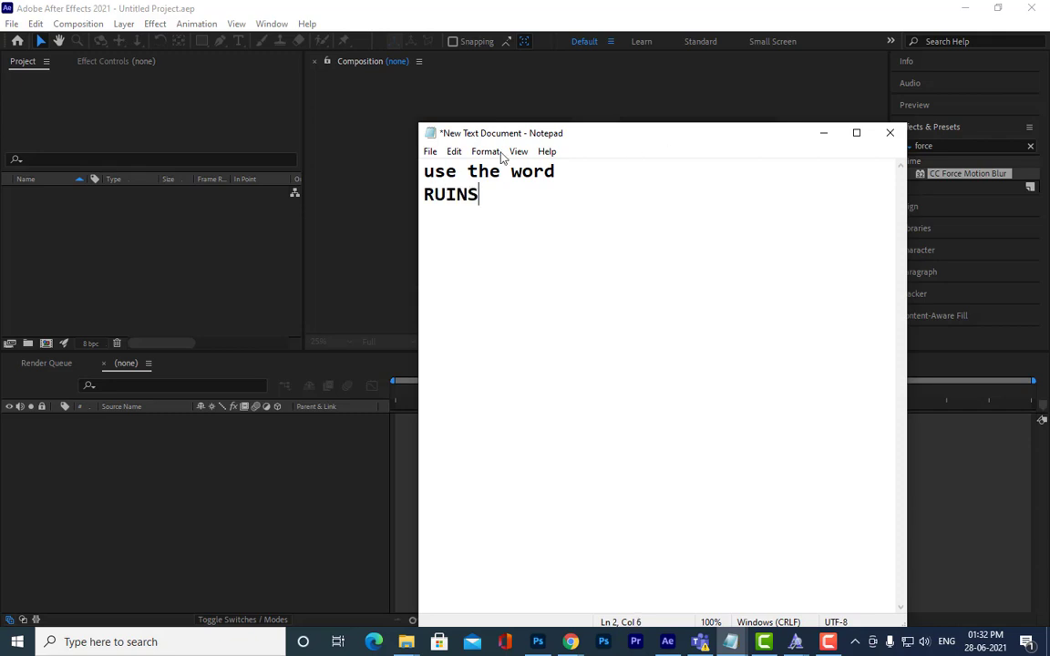
Step: Continue the second line of the note as "RUINS ALONG WITH HISTORIC BACKGROUND" and start a new line
type(" AND")
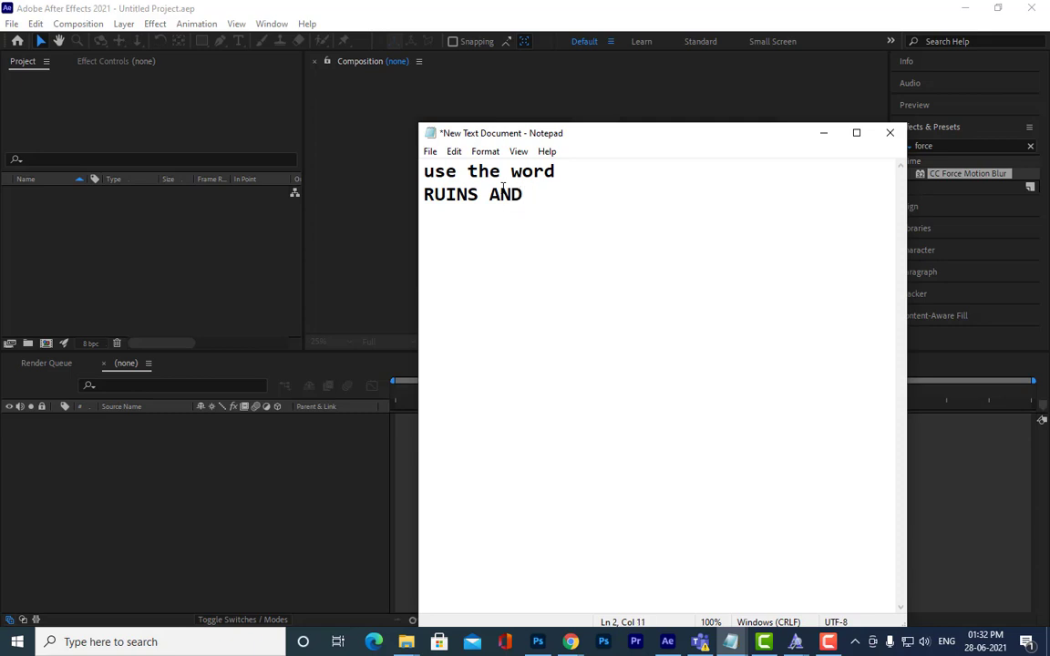
key("BackSpace")
key("BackSpace")
key("BackSpace")
key("BackSpace")
type("ALONG W")
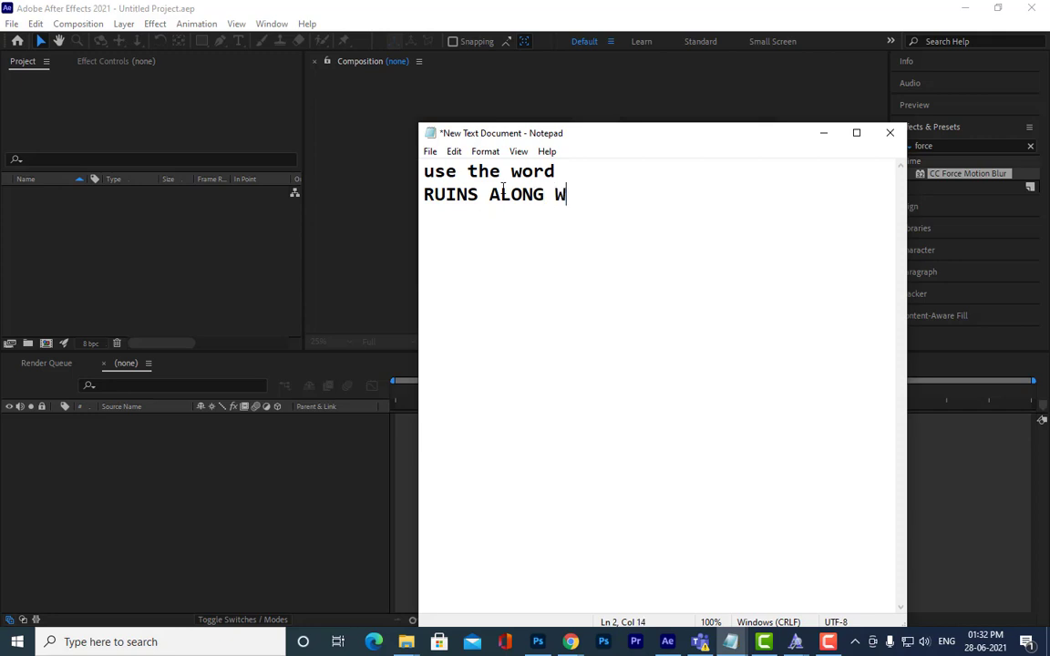
type("ITH HIS")
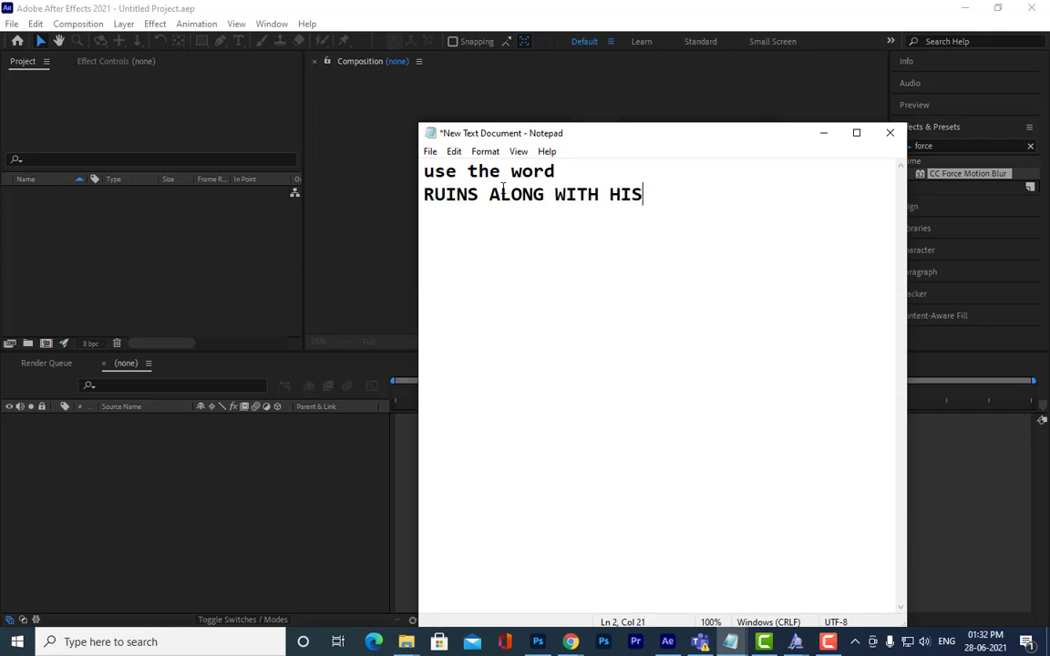
type("TORIC BAC")
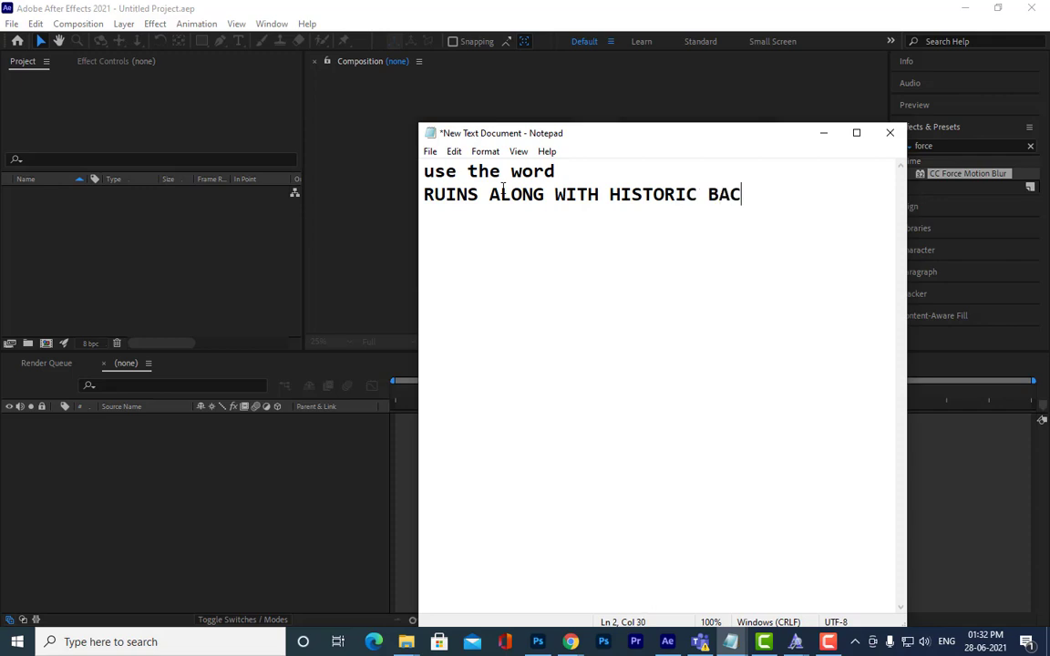
type("KGROUND")
key("Return")
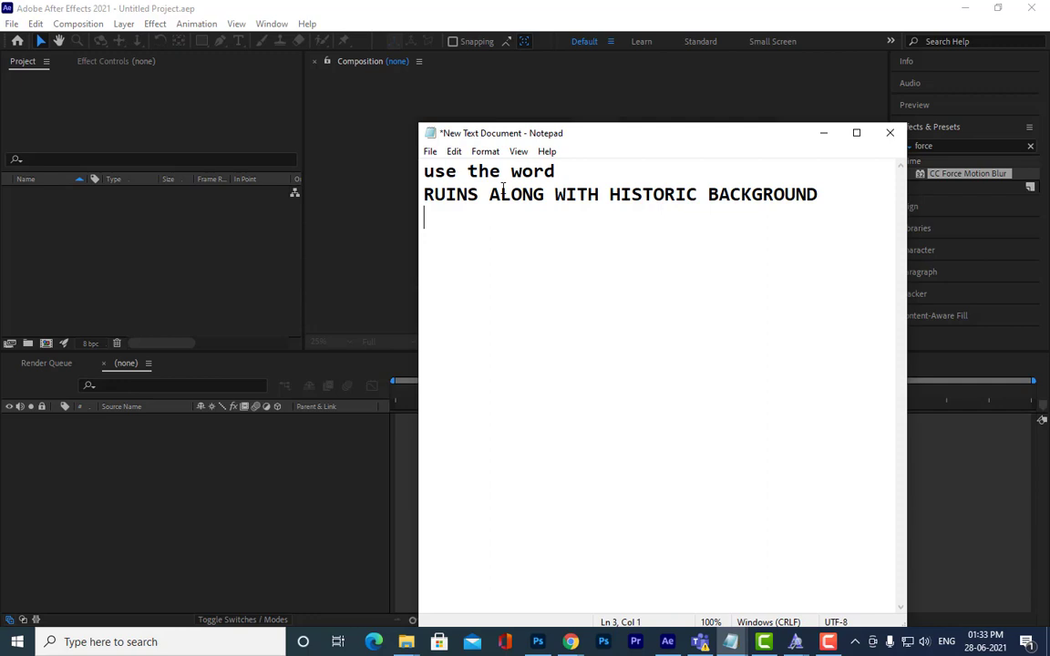
Step: Enclose RUINS in single quotes and move "ALONG WITH HISTORIC BACKGROUND" onto its own line
left_click_drag(479, 194, 398, 192)
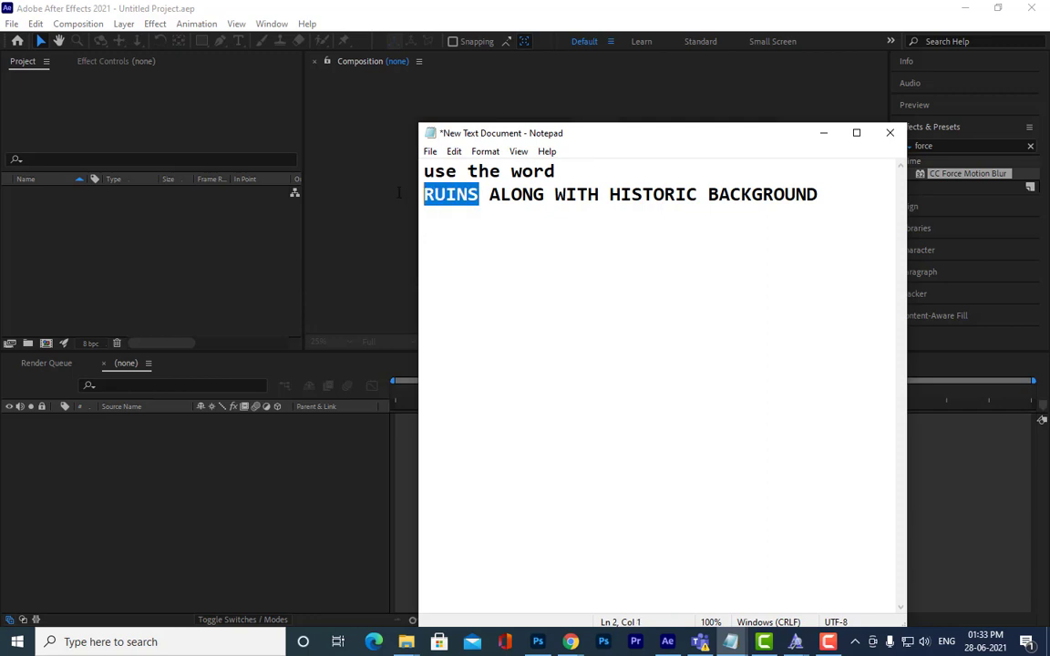
left_click(427, 199)
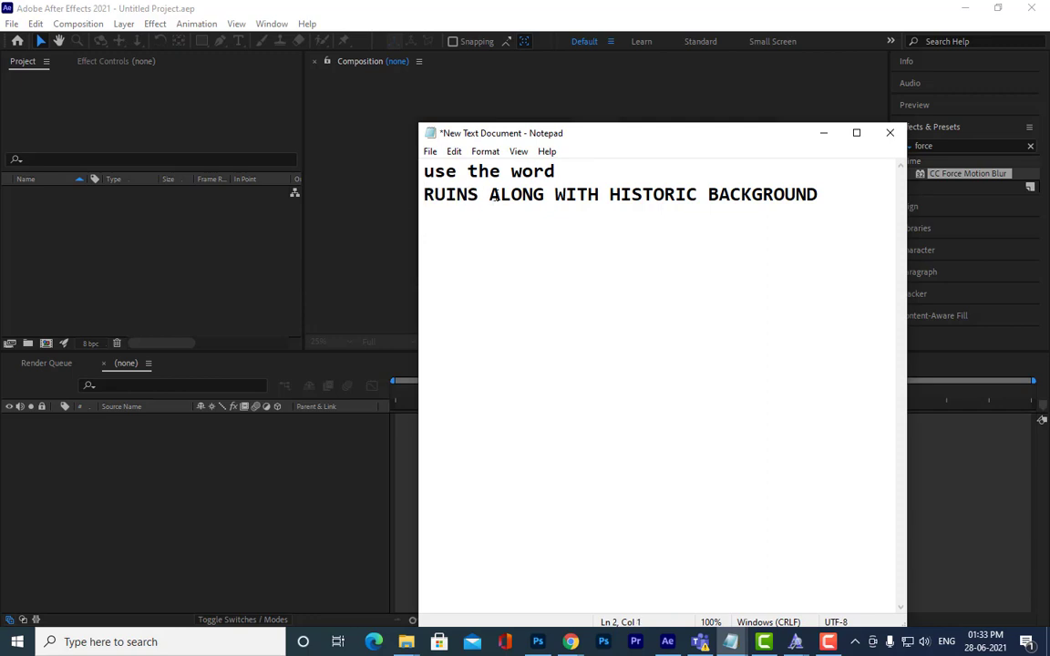
type("'")
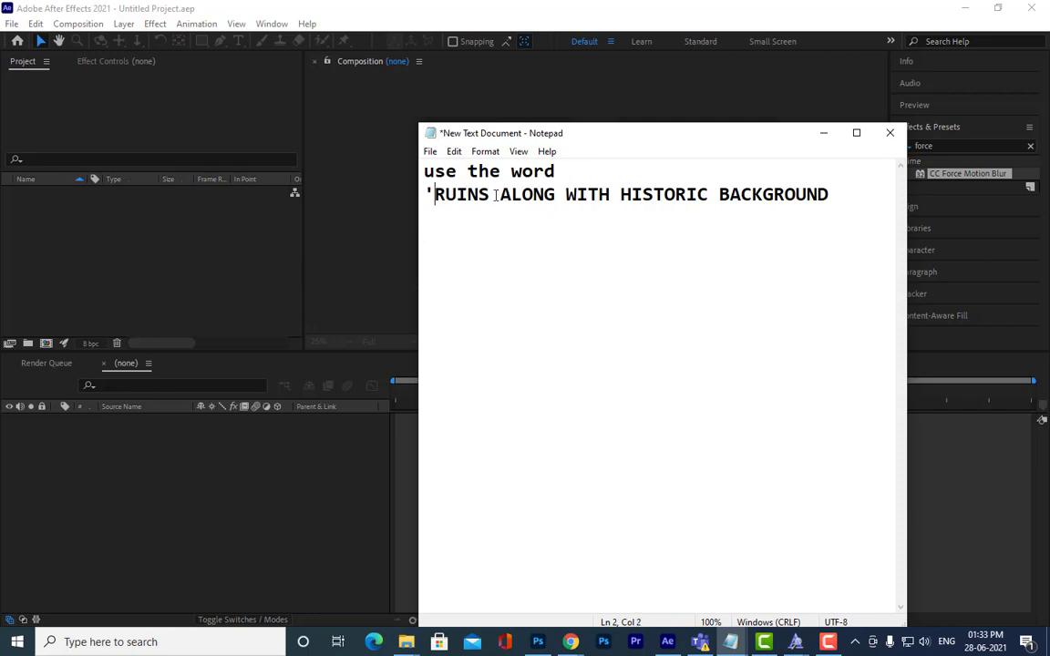
key("Right")
key("Right")
key("Right")
key("Right")
key("Right")
type("'")
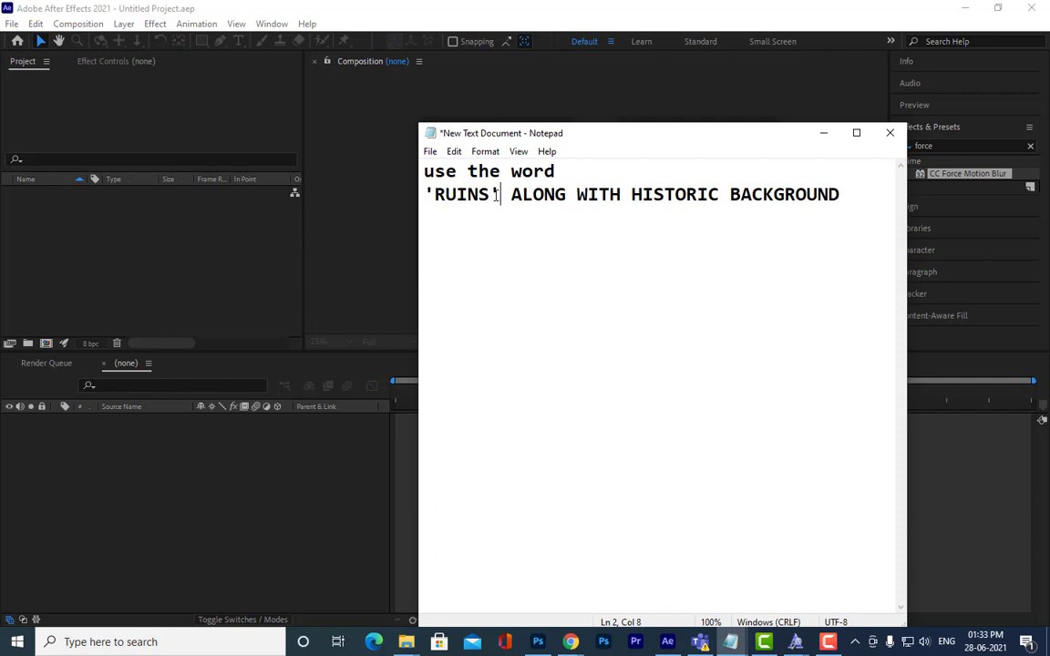
left_click(513, 201)
key("Return")
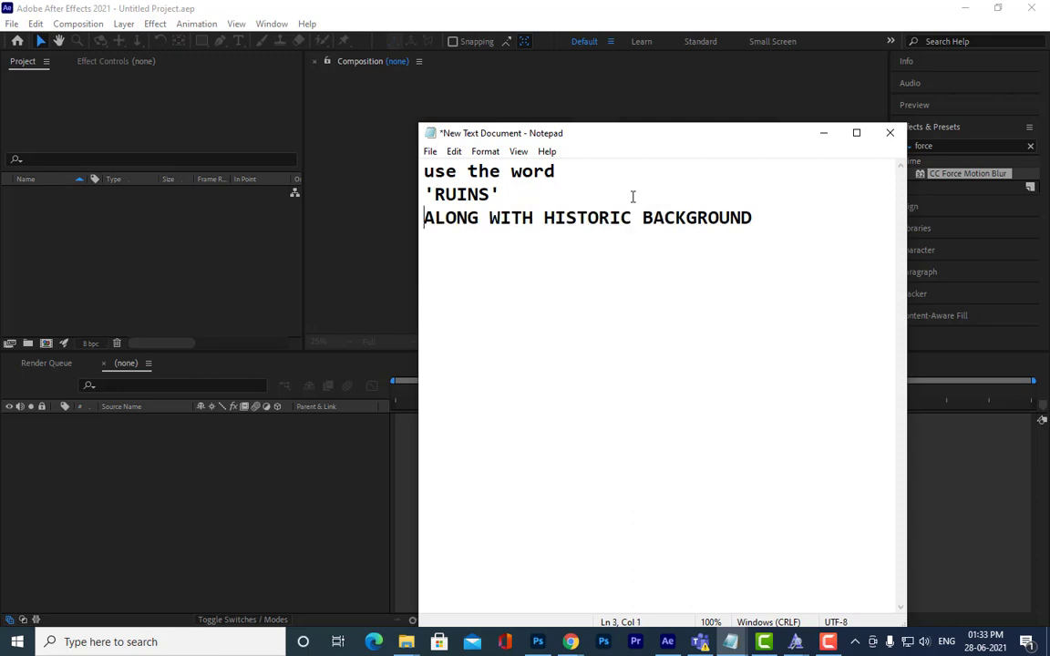
Step: Add the line "CREATE A SHATTER EFFECT TITLE" below the historic background line
left_click(777, 212)
key("Return")
type("CREAT")
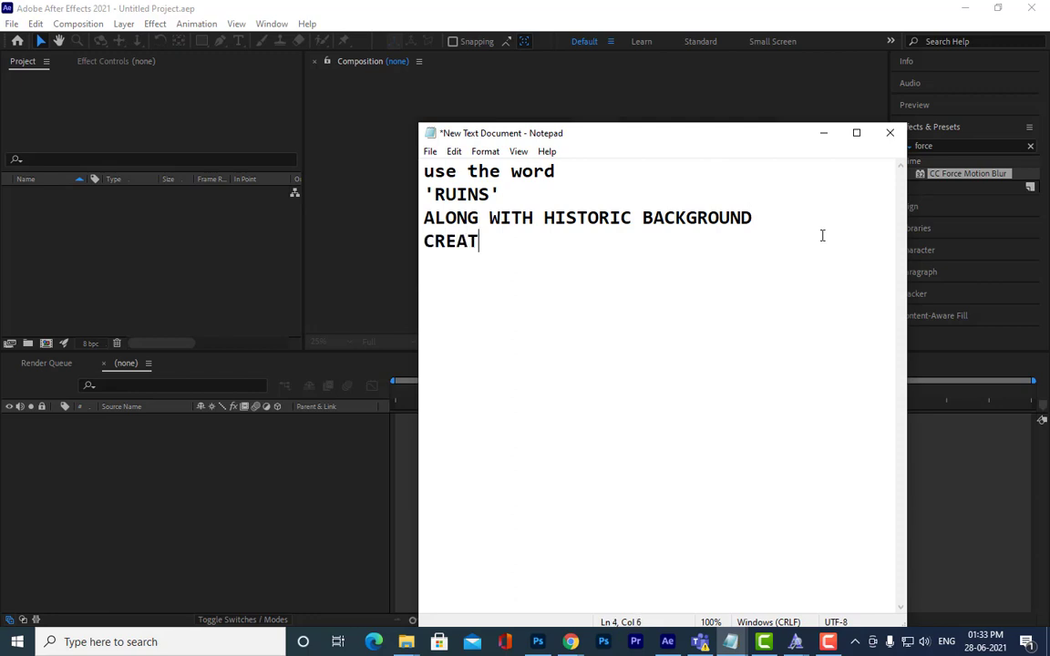
type("E A SHATTE")
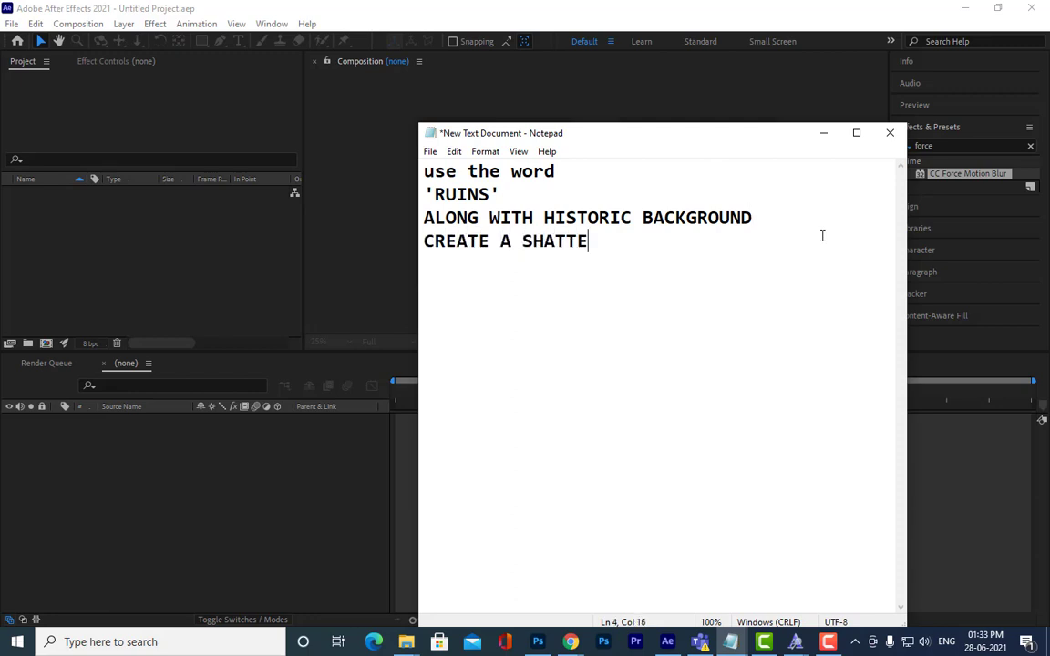
type("R EFF")
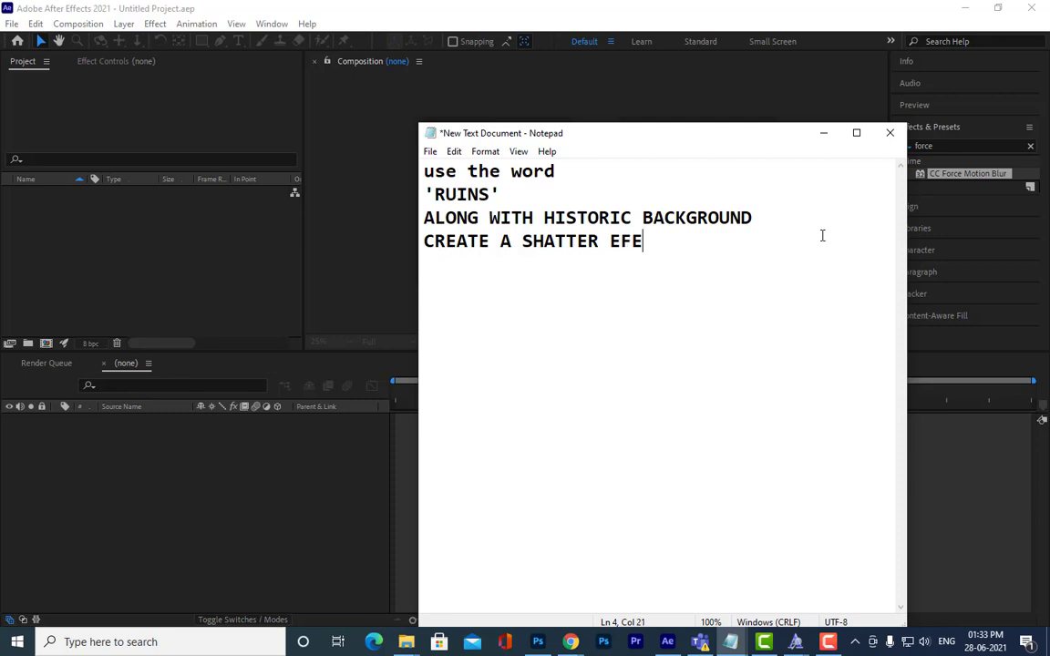
type("ECT TITLE")
Step: Add a final line reading "TRY TO USE CAMERA AND LIGHTS ALSO" to the note
key("Return")
type("TR")
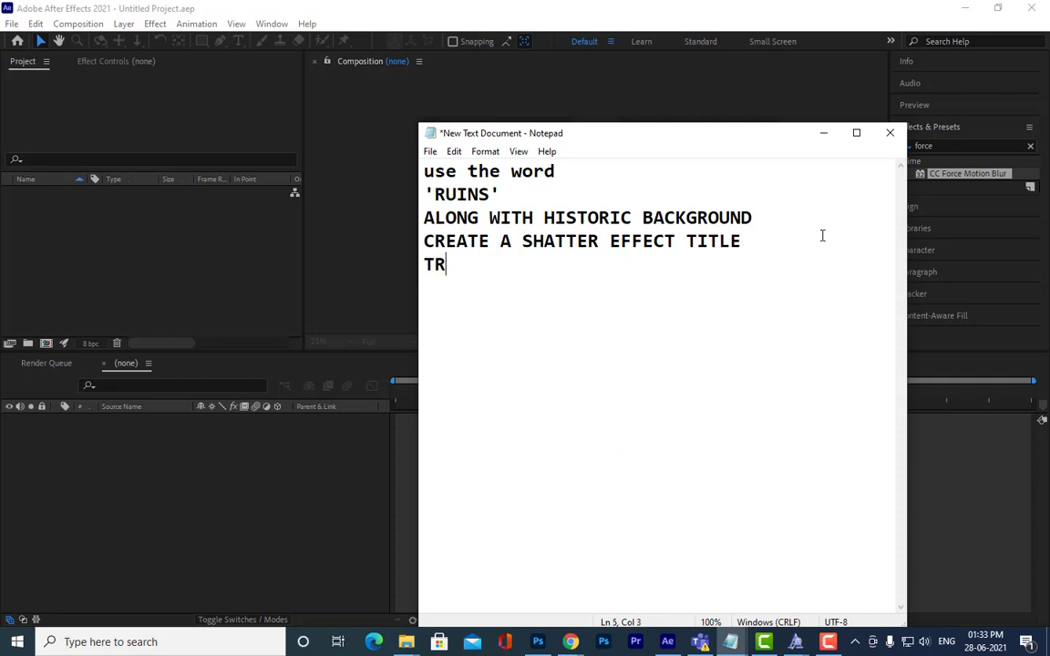
type("Y TO USE CA")
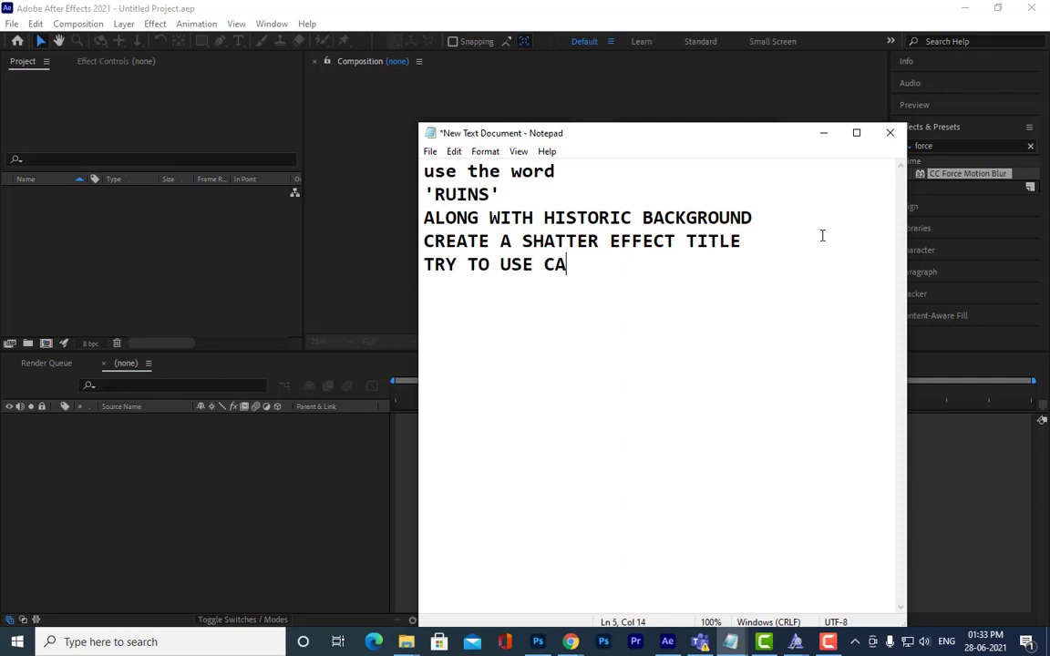
type("MERA AND LIGHTS ALSO")
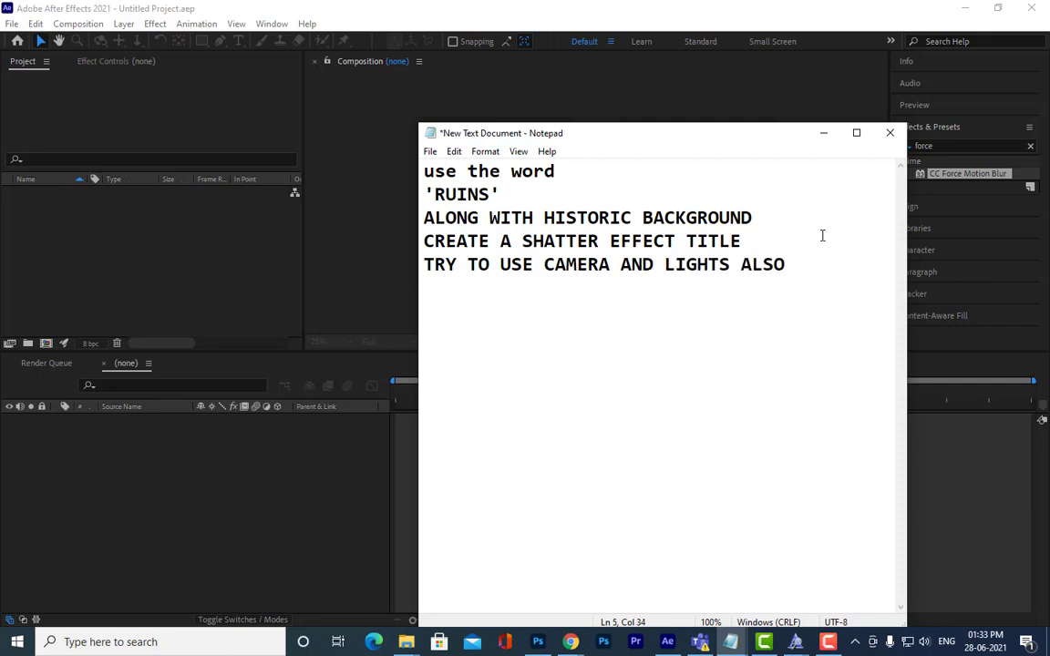
Step: Review the note's instructions by highlighting the title word, the background and shatter lines, and the whole text
left_click_drag(492, 196, 434, 194)
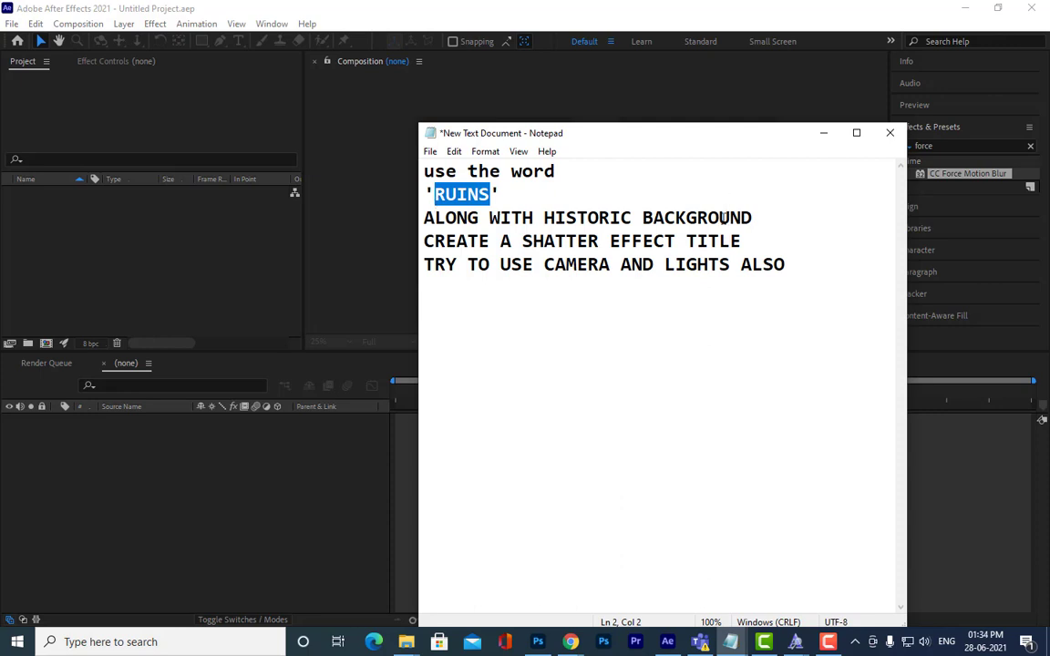
left_click_drag(567, 218, 720, 218)
left_click(557, 281)
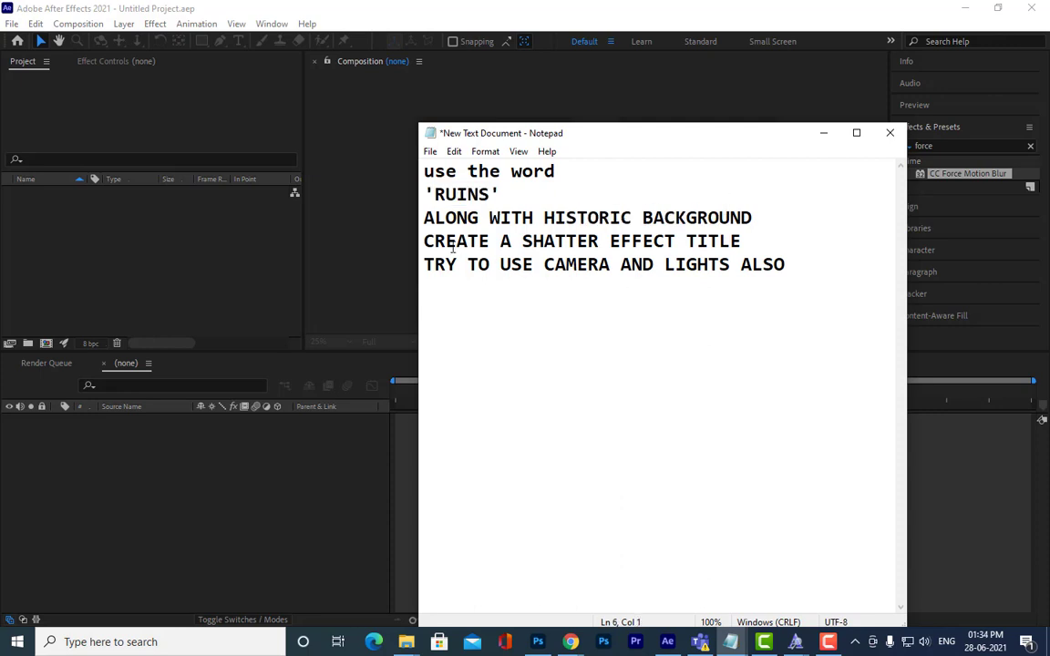
left_click_drag(435, 242, 766, 250)
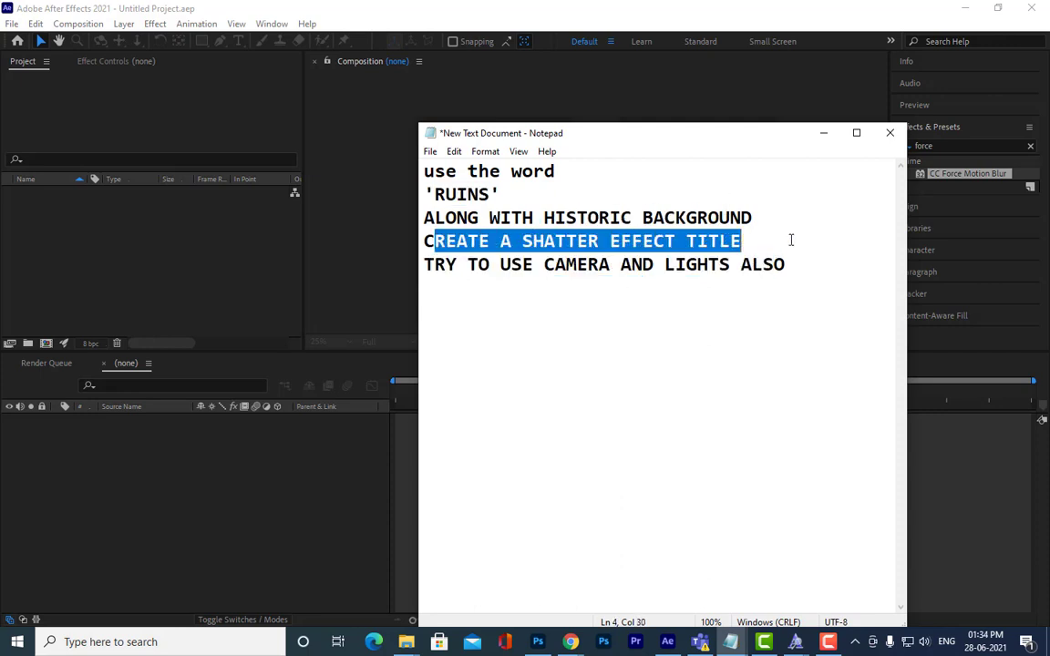
left_click(471, 273)
left_click_drag(427, 270, 383, 153)
left_click(789, 265)
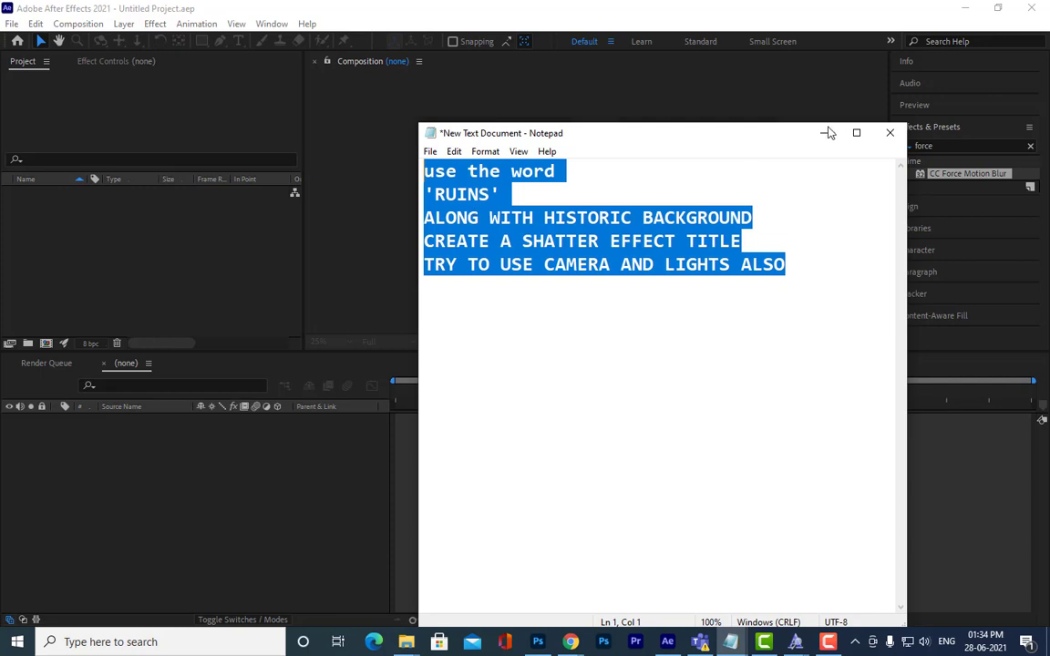
Step: Return to After Effects and create the composition Comp 1 with the HDV/HDTV 720 29.97 preset and a 20-second duration
left_click(889, 134)
left_click(553, 336)
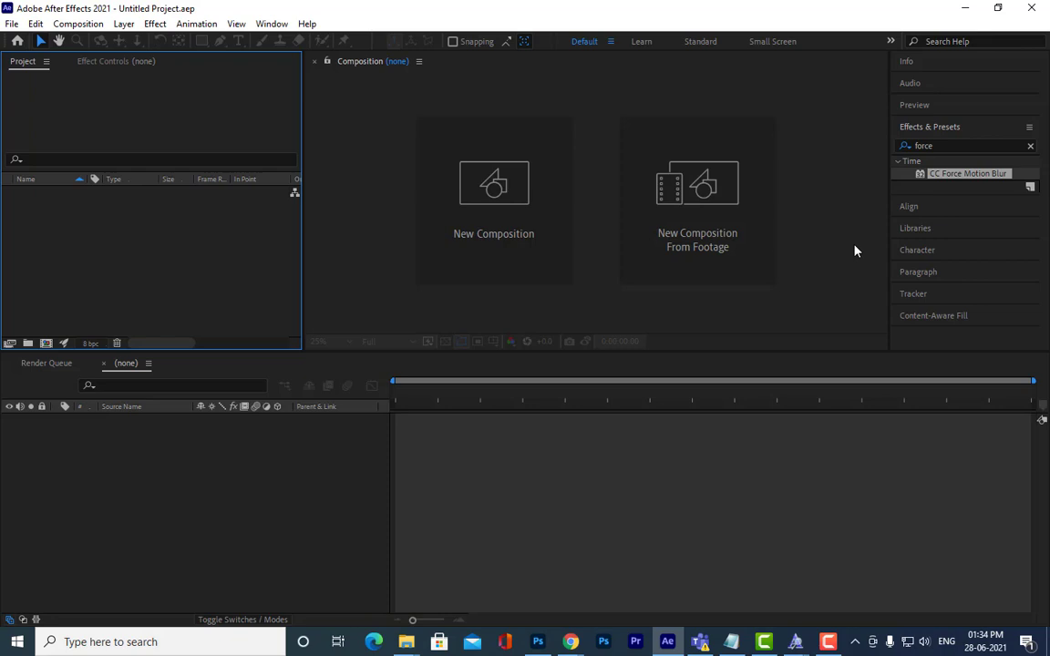
left_click(513, 241)
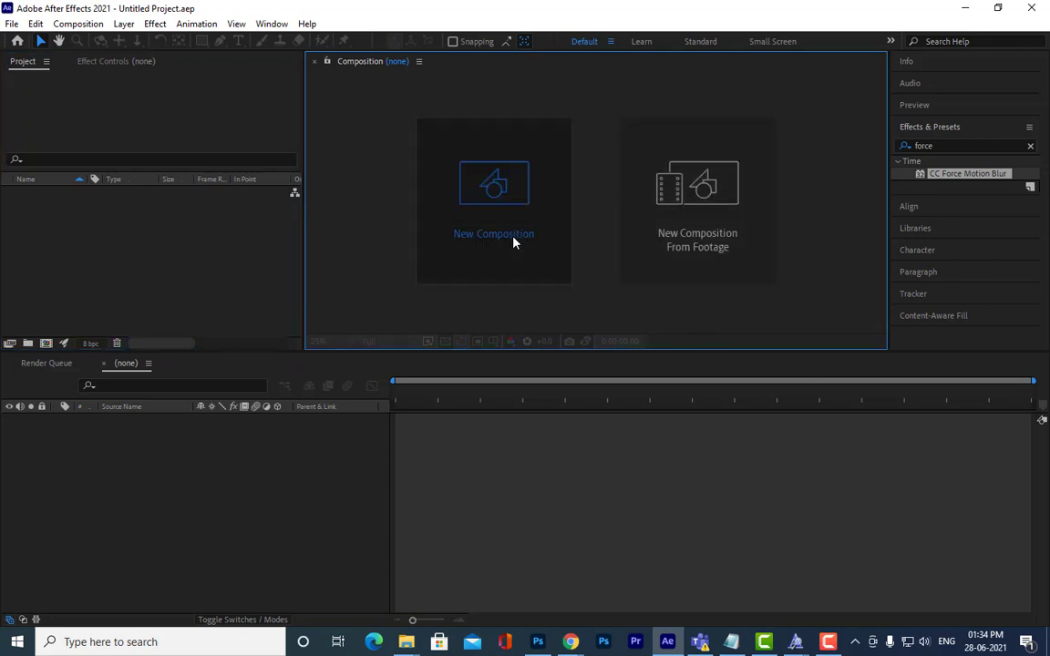
left_click(513, 241)
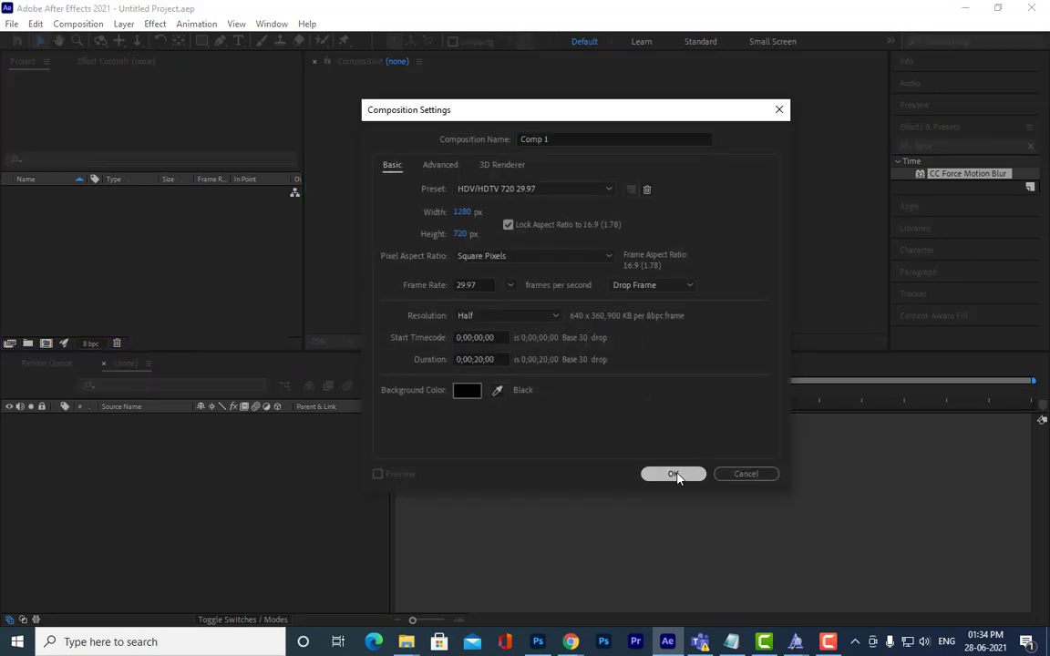
left_click(674, 474)
Step: Add a white (FFFFFF) solid at composition size, 1280 x 720 px, to Comp 1
right_click(197, 446)
mouse_move(362, 454)
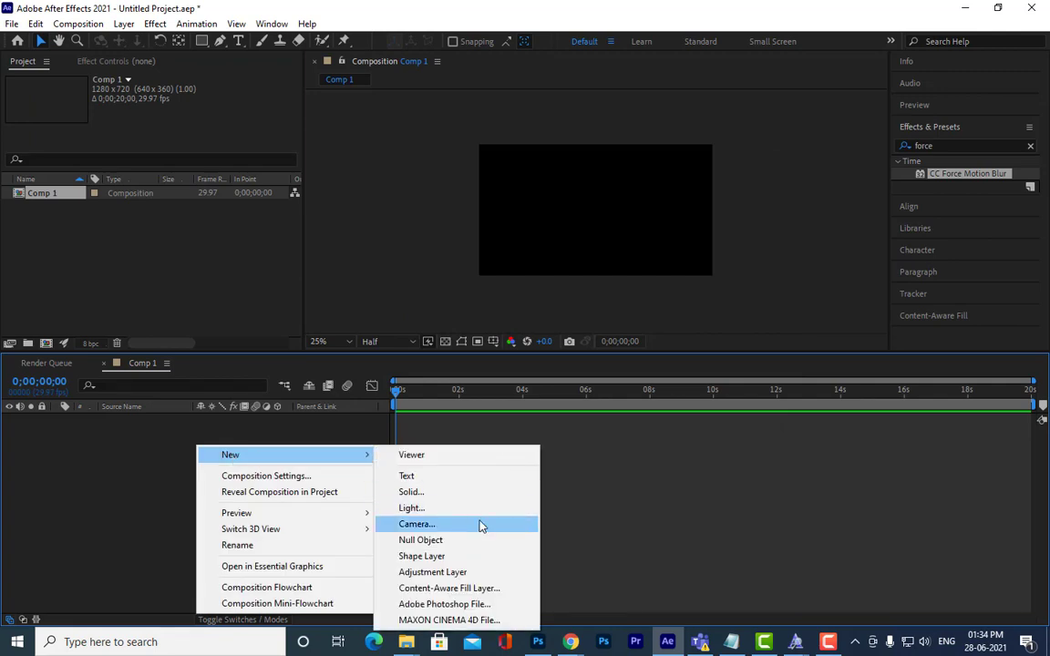
left_click(464, 493)
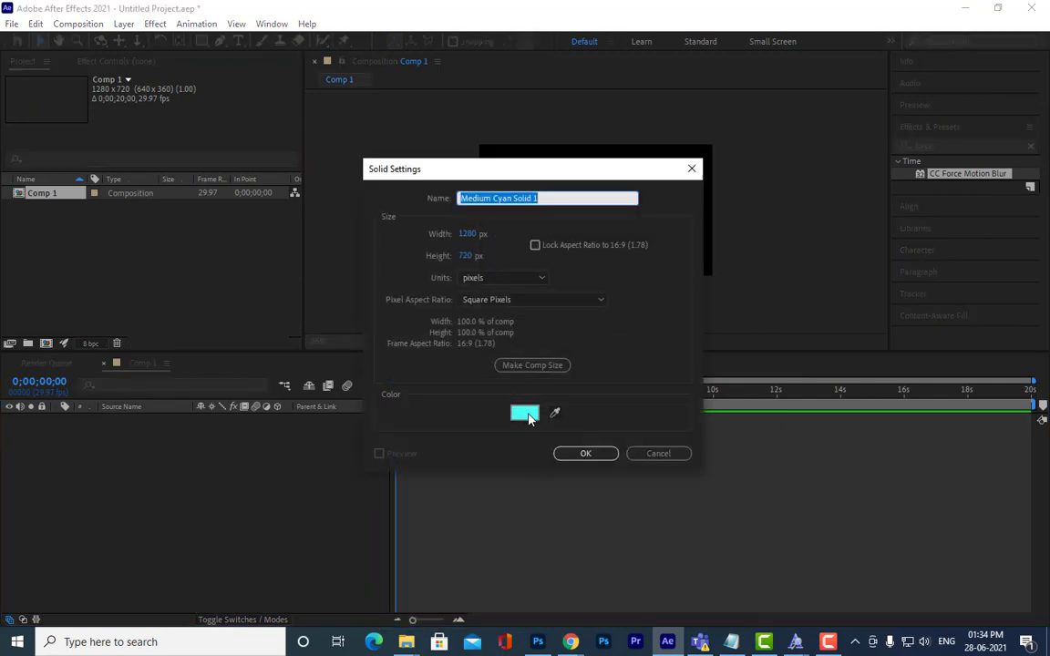
left_click(526, 414)
left_click_drag(837, 188, 668, 162)
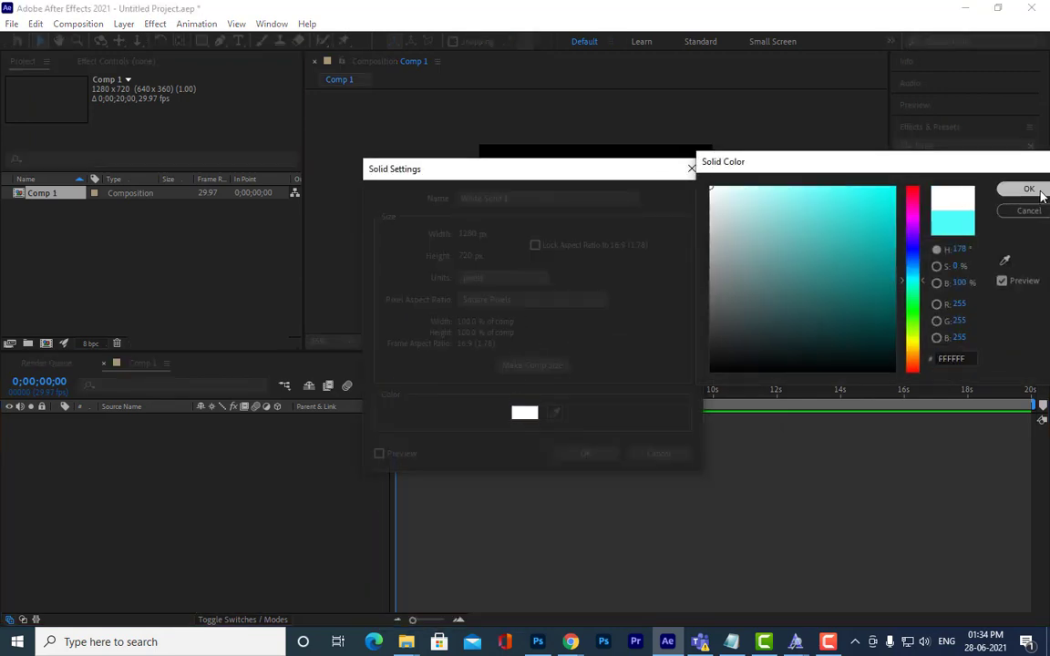
left_click(1028, 190)
left_click(537, 368)
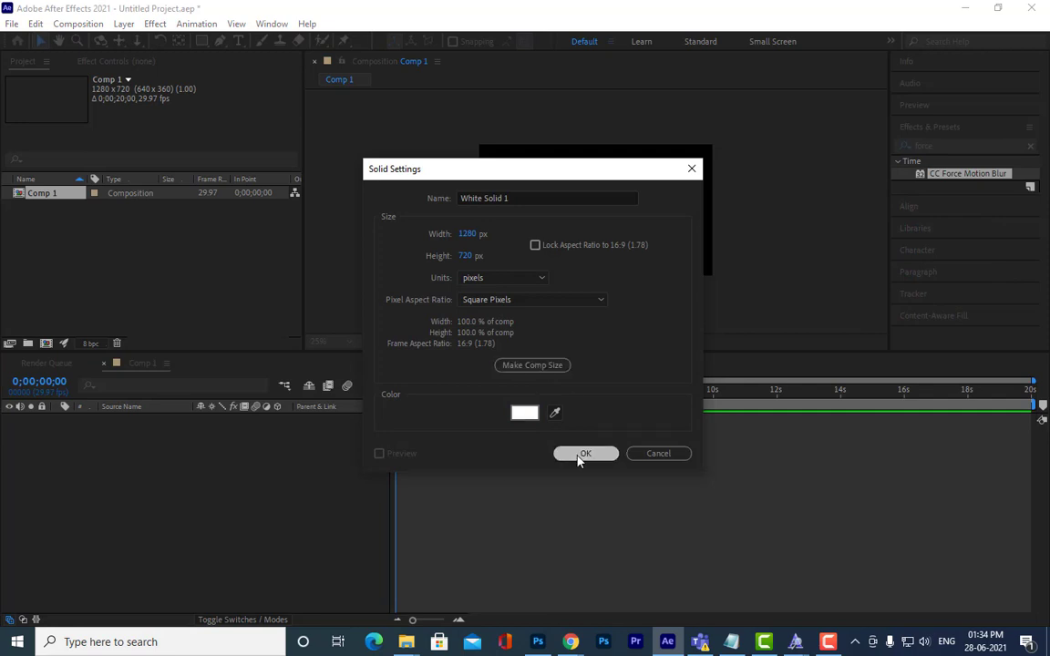
left_click(583, 454)
key("Caps_Lock")
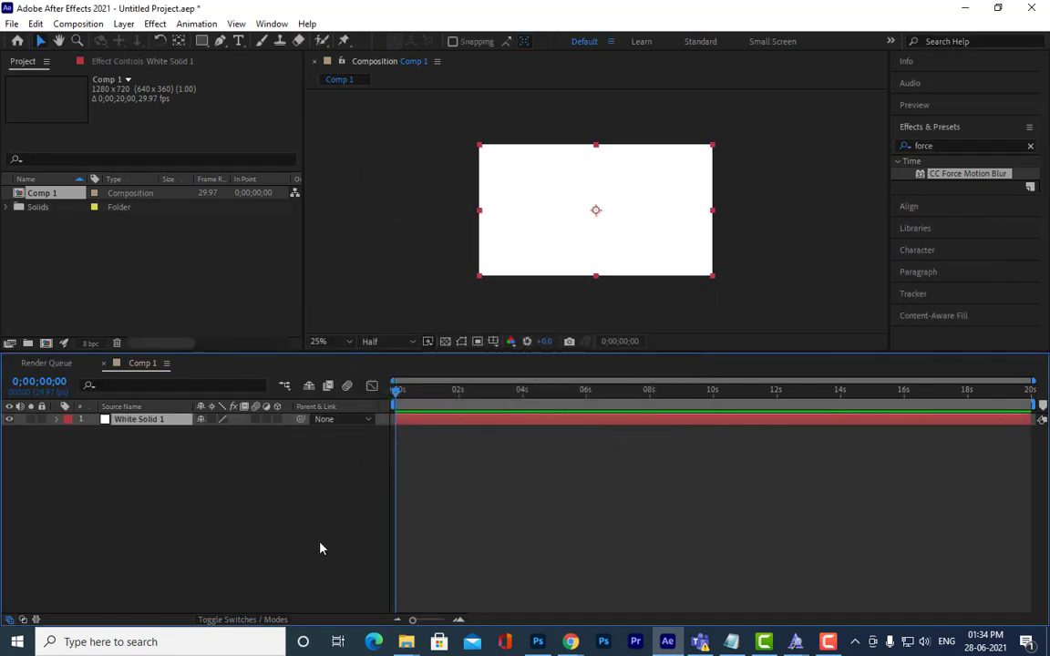
Step: Apply the CC Star Burst simulation effect to the white solid layer
scroll(649, 325, "up", 4)
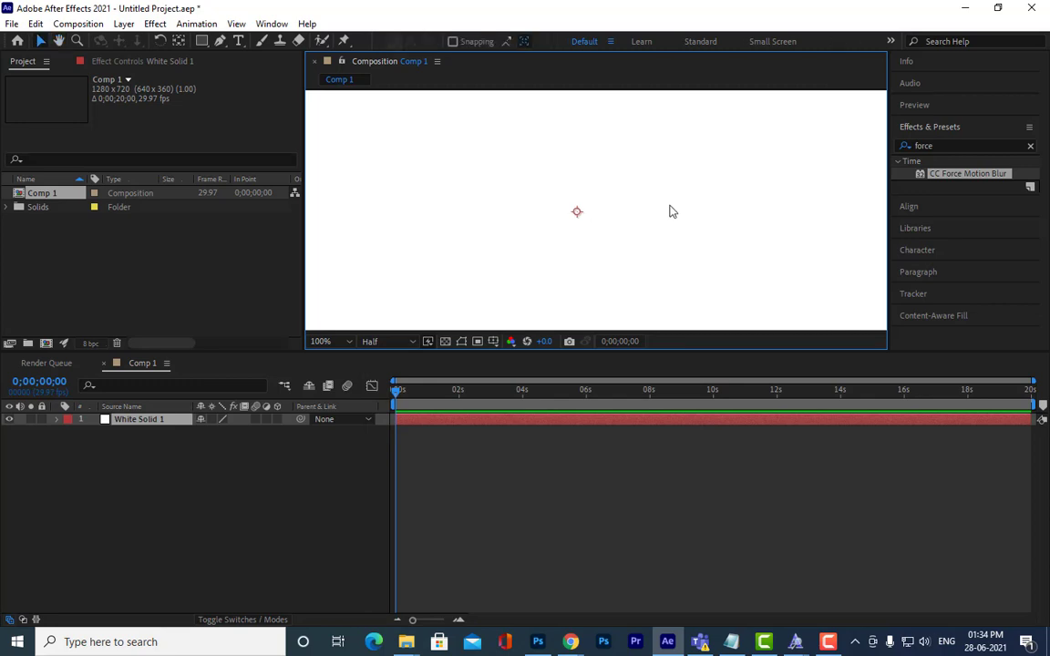
scroll(670, 208, "down", 2)
left_click_drag(674, 202, 677, 193)
right_click(145, 421)
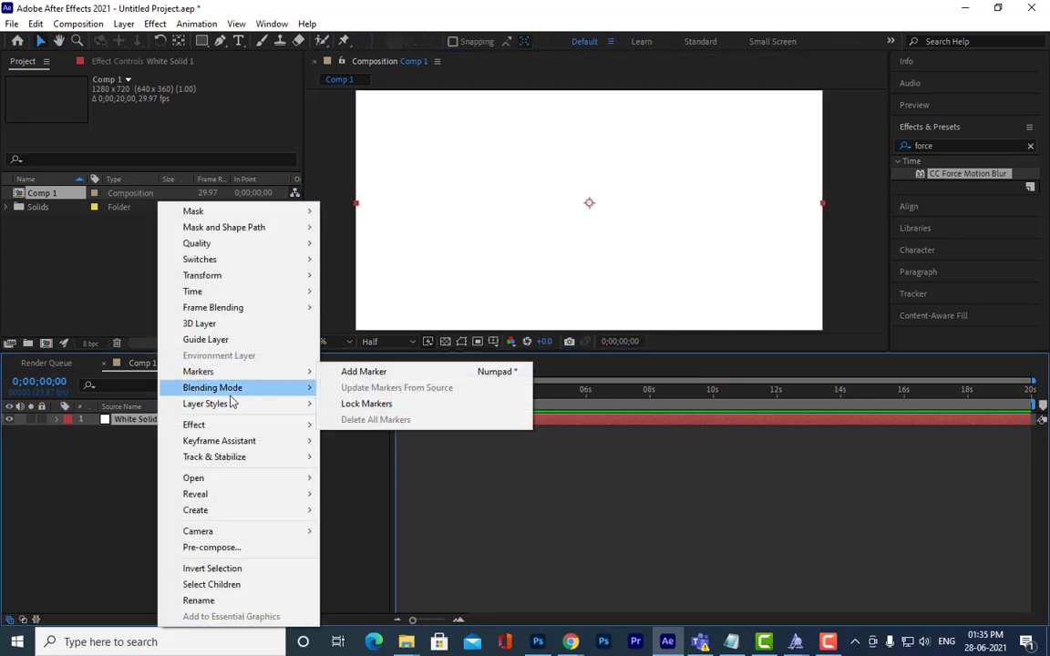
mouse_move(222, 430)
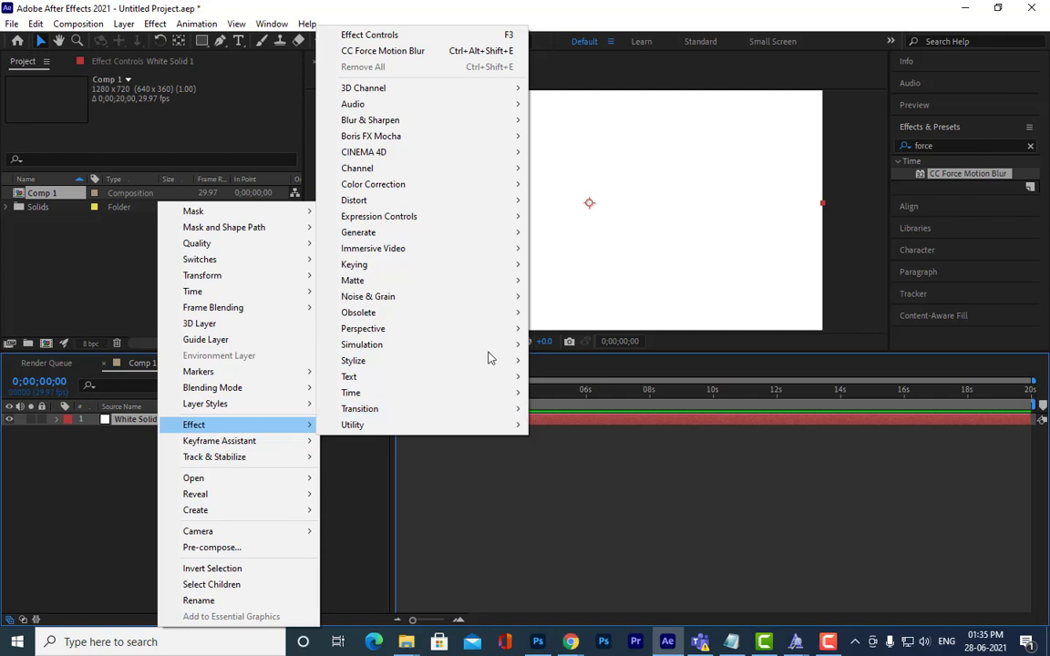
mouse_move(481, 337)
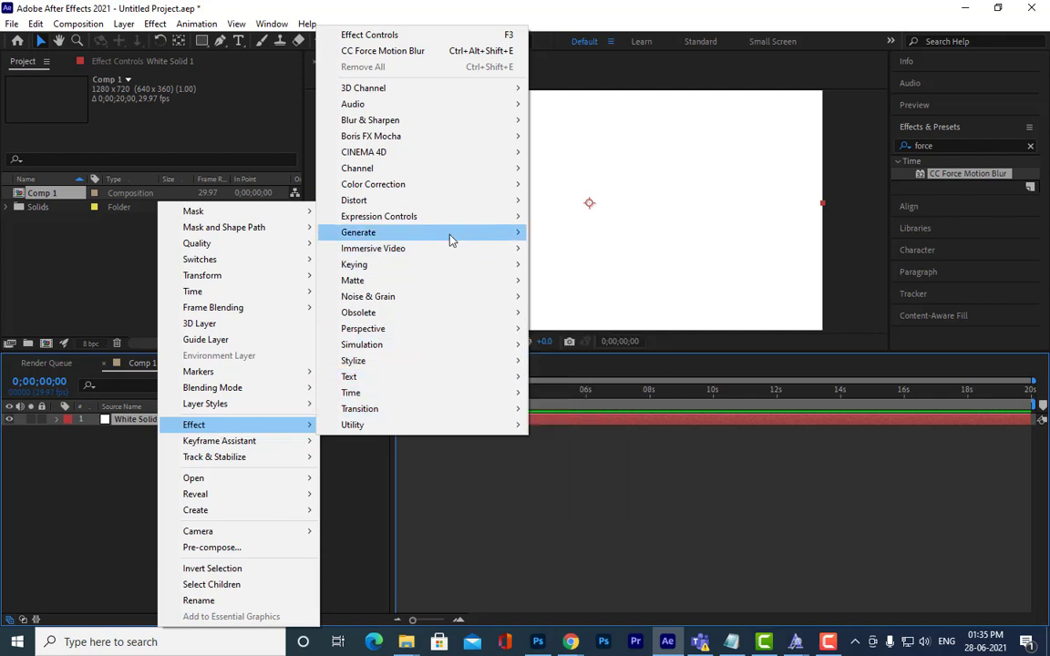
mouse_move(450, 238)
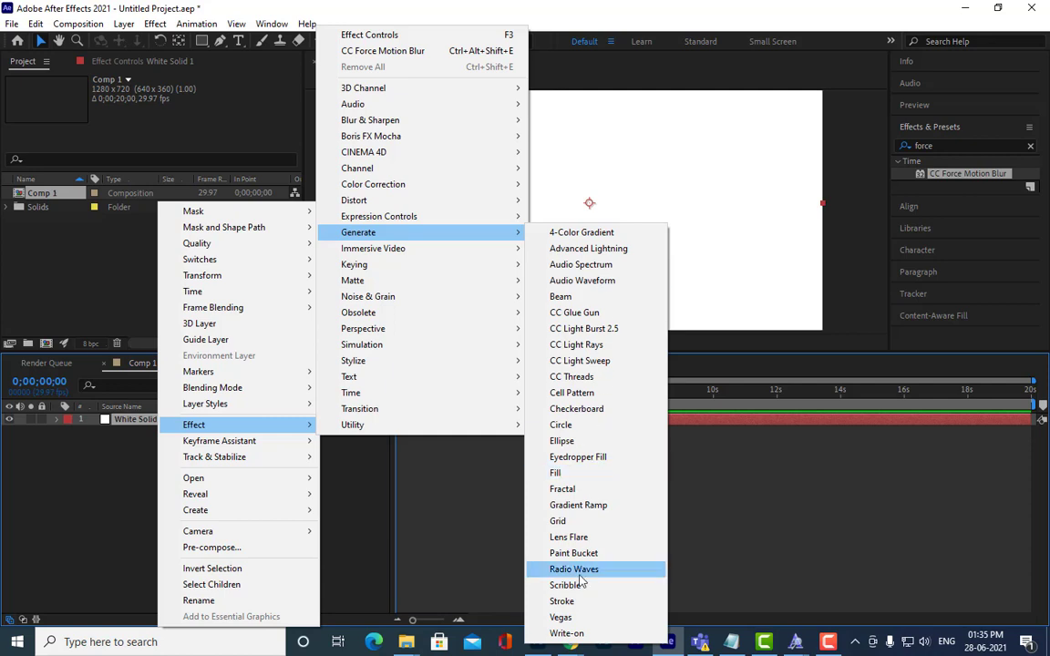
mouse_move(454, 350)
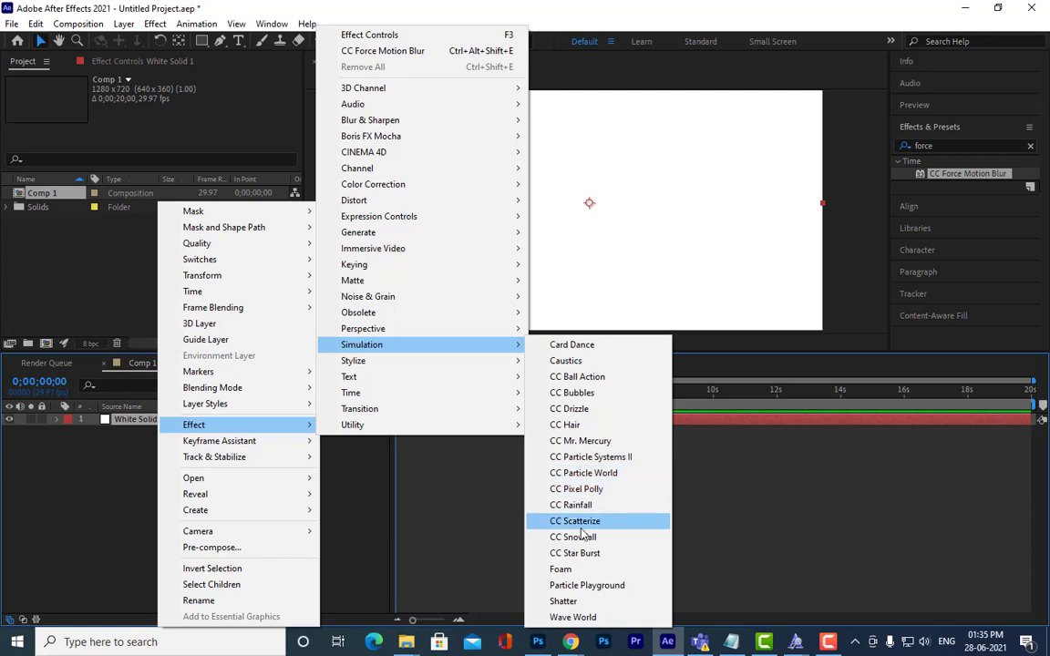
left_click(616, 559)
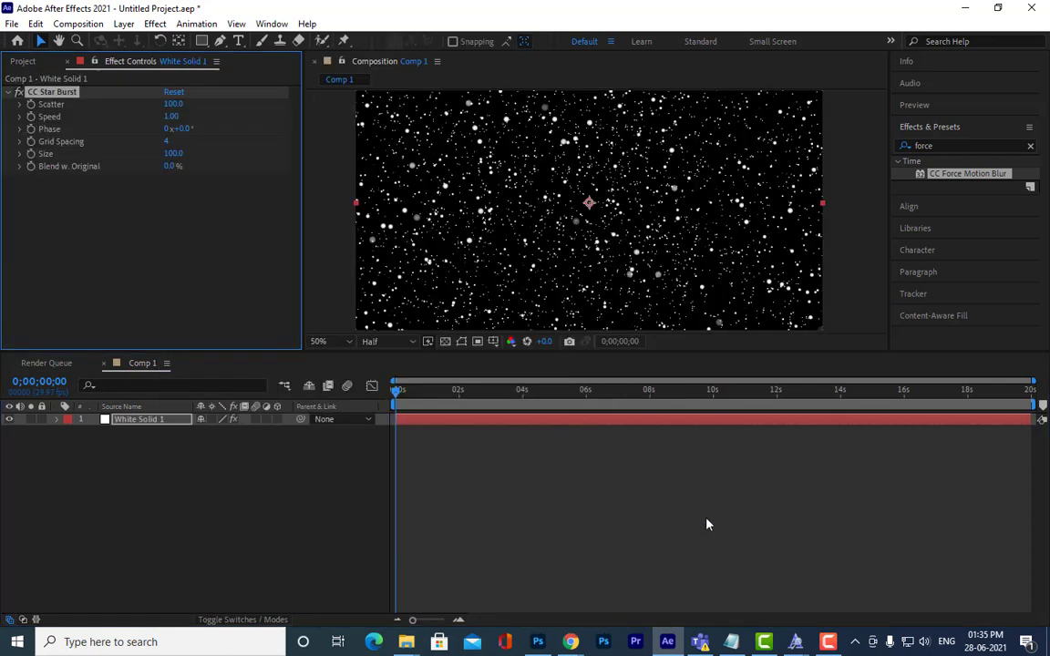
Step: Enlarge the composition view and play back the star burst animation, then return to near the start of the timeline
mouse_move(641, 150)
left_mouse_down()
mouse_move(639, 129)
mouse_move(651, 168)
left_mouse_up()
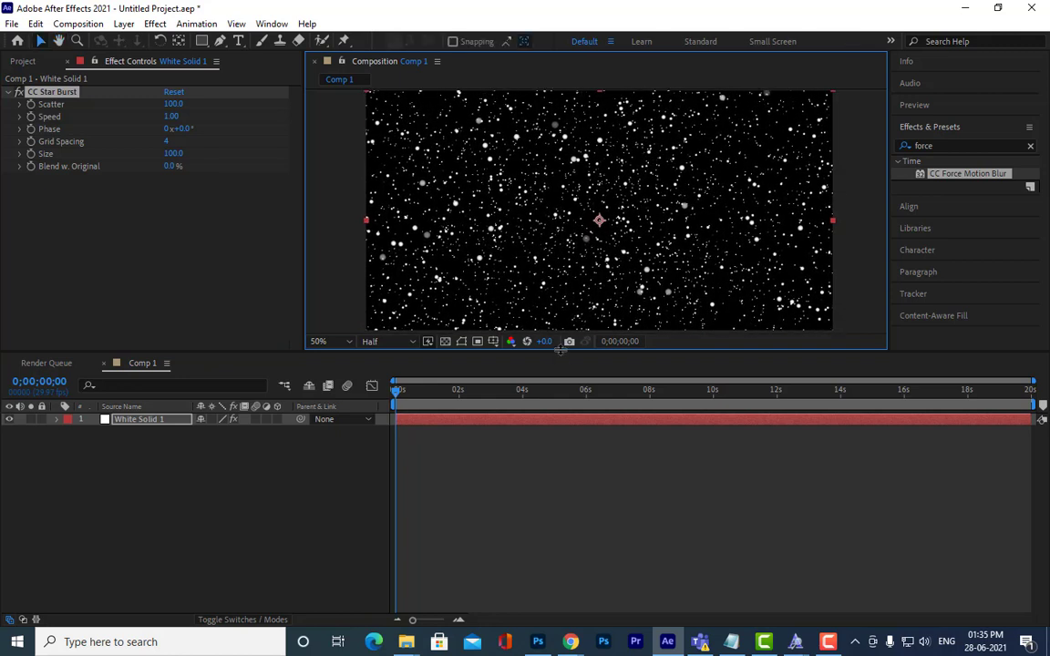
left_click_drag(561, 351, 562, 424)
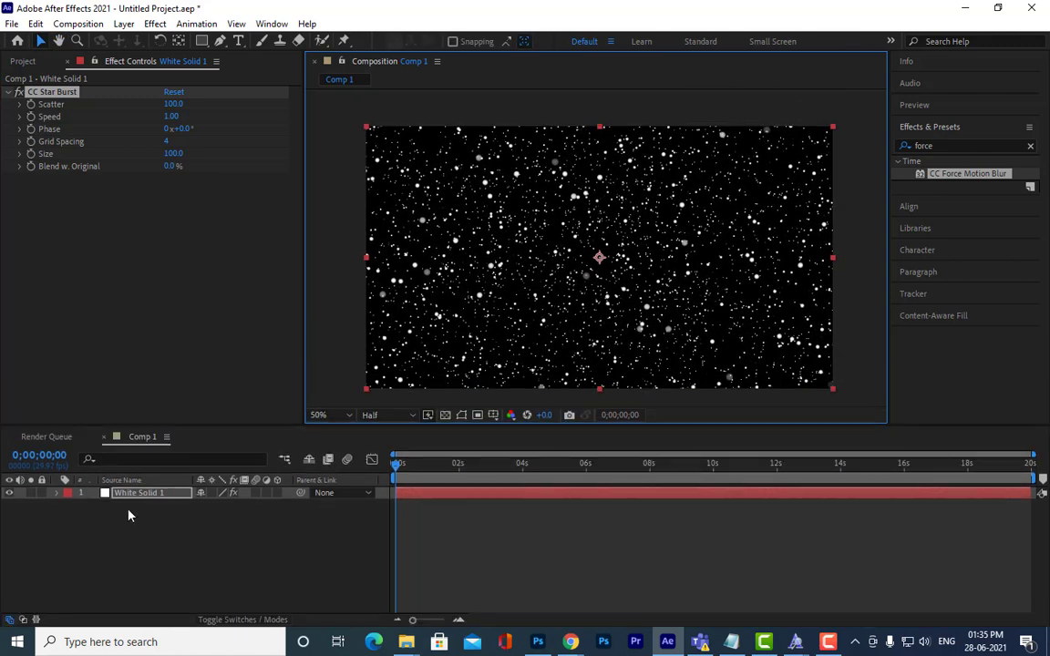
key("space")
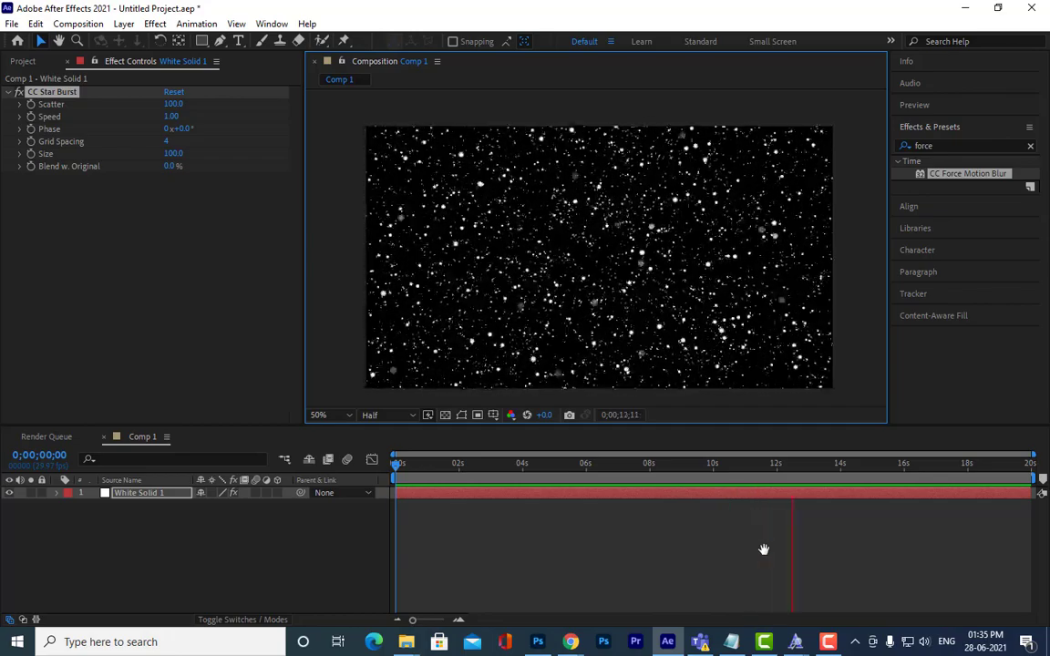
key("space")
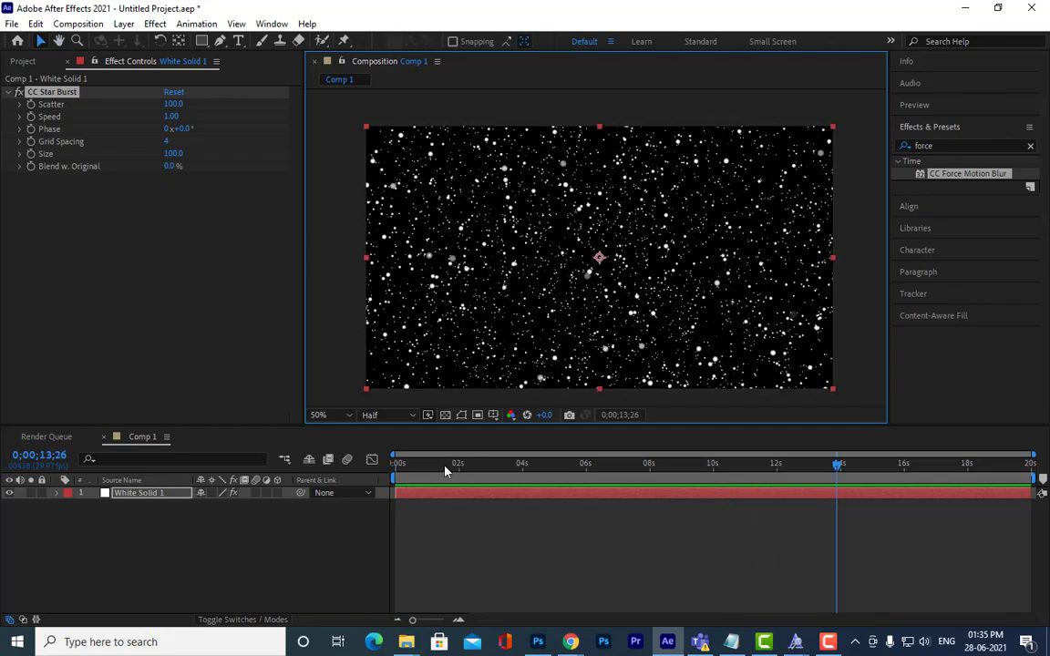
mouse_move(415, 466)
left_mouse_down()
mouse_move(382, 465)
mouse_move(406, 466)
left_mouse_up()
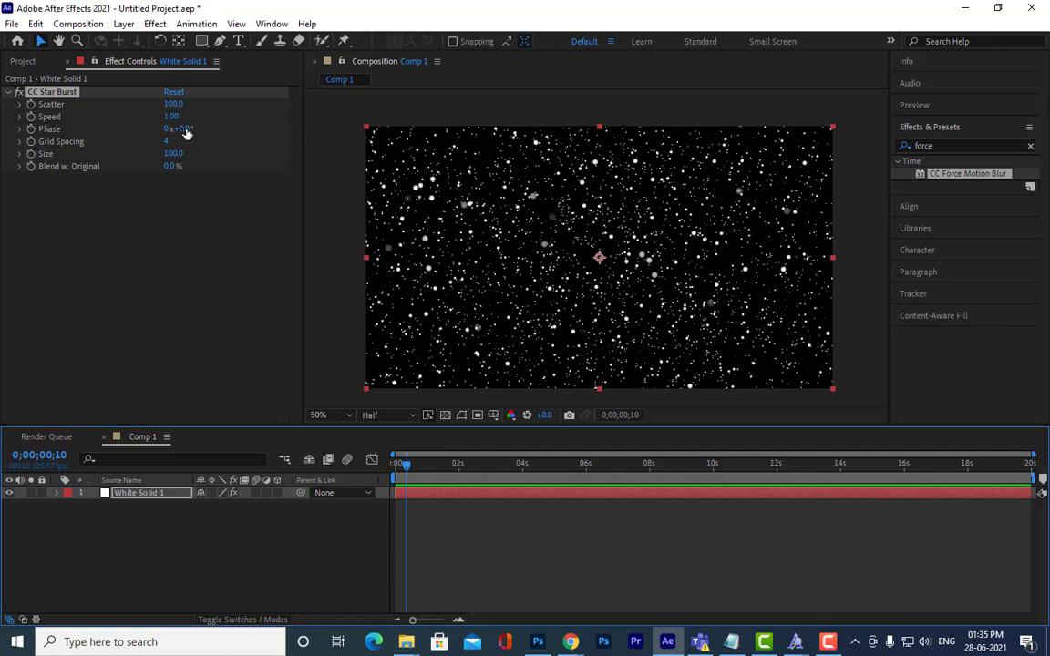
Step: Set the CC Star Burst speed to 0.03, preview the slower star motion and return to the first frame
left_click(170, 117)
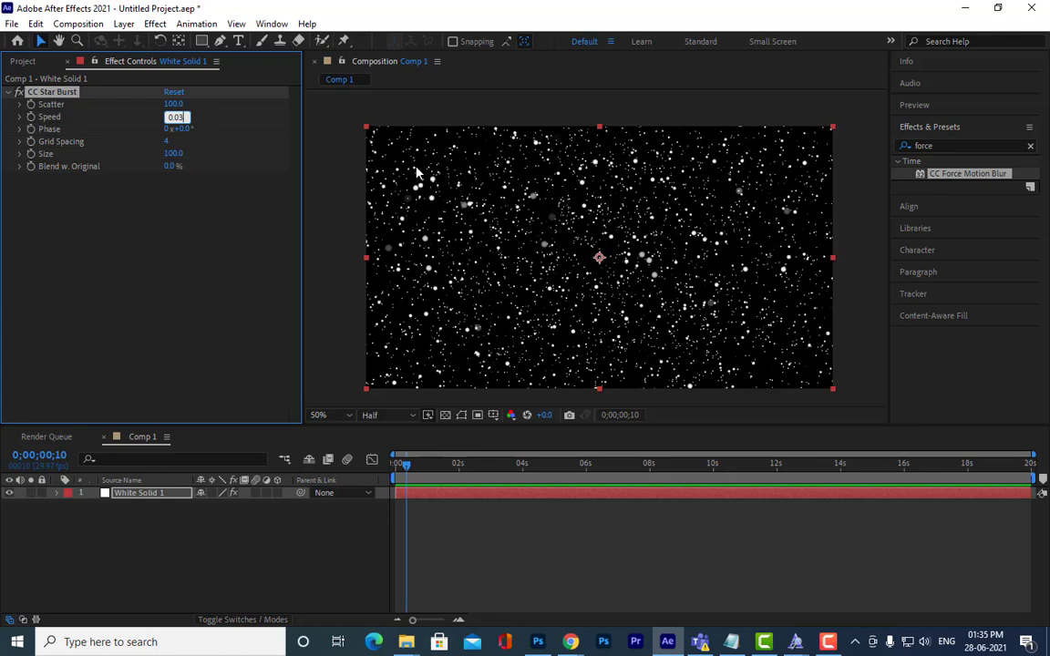
key("Return")
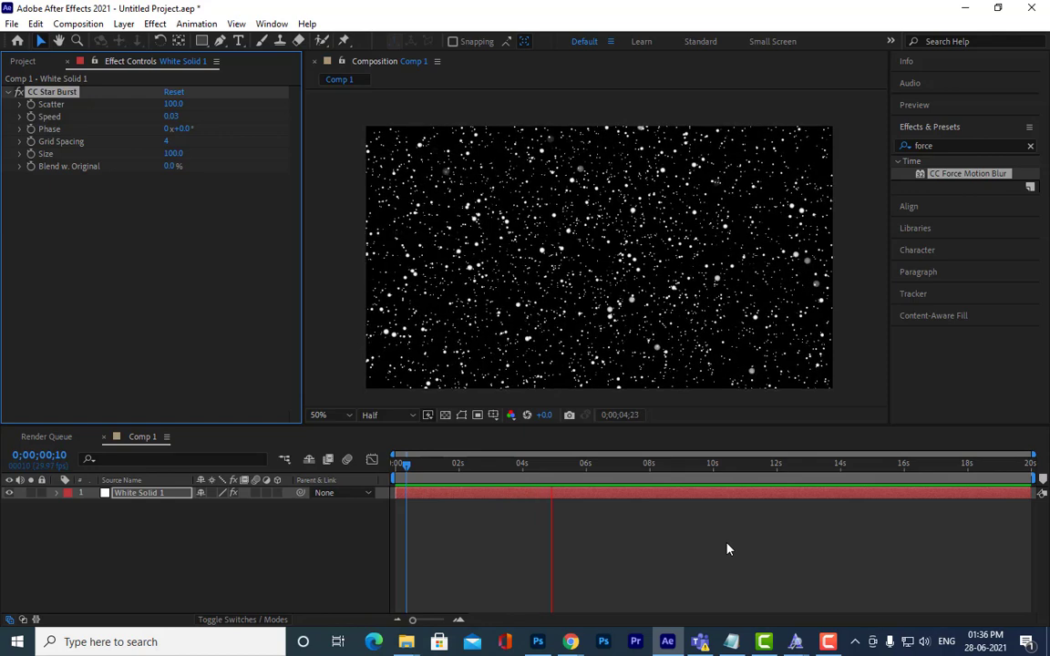
key("space")
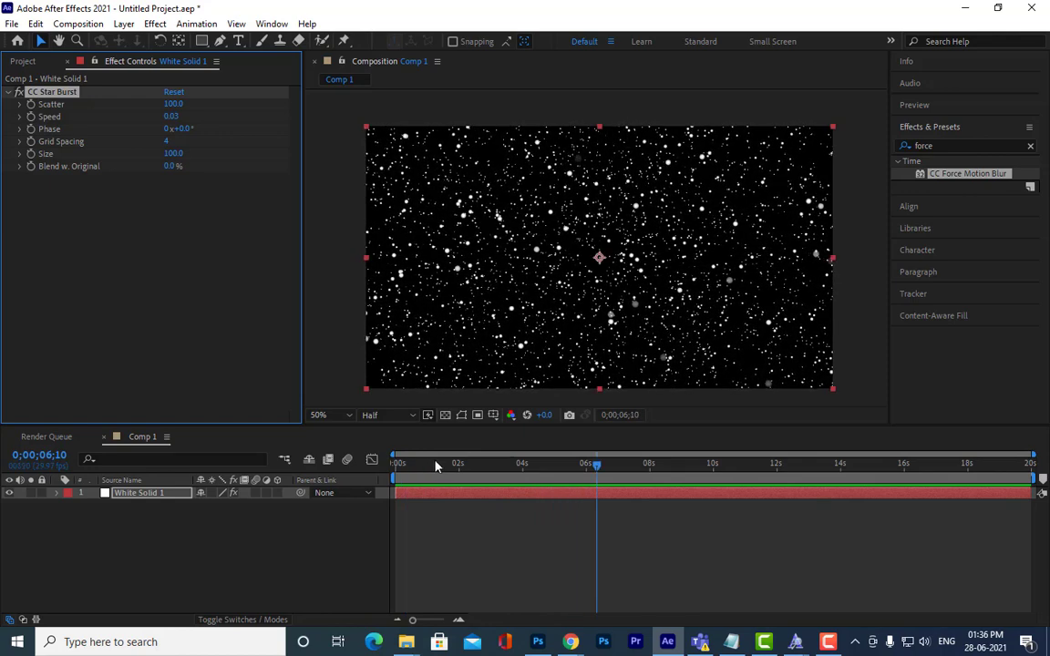
left_click_drag(435, 466, 384, 475)
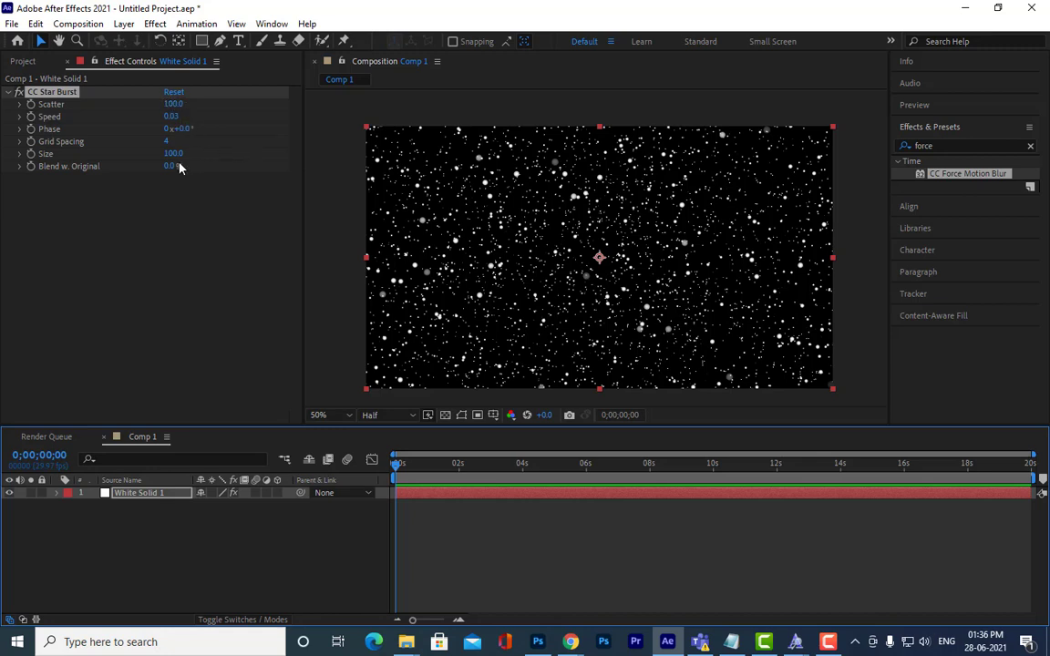
Step: Reduce the CC Star Burst size to 39.0 and preview the star field from the start
left_click_drag(177, 153, 160, 155)
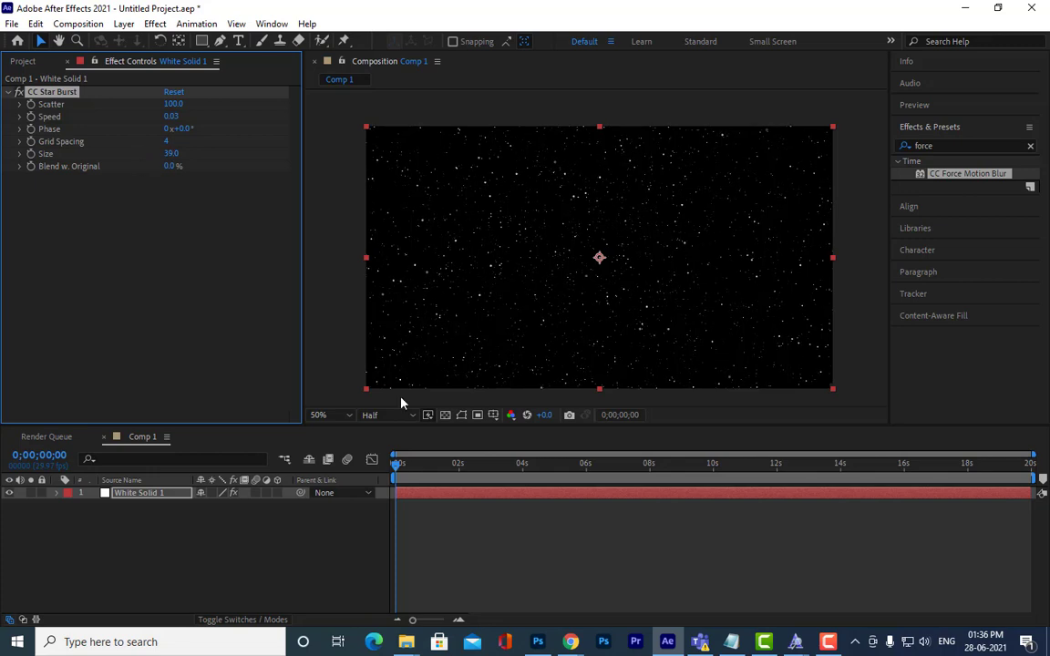
key("space")
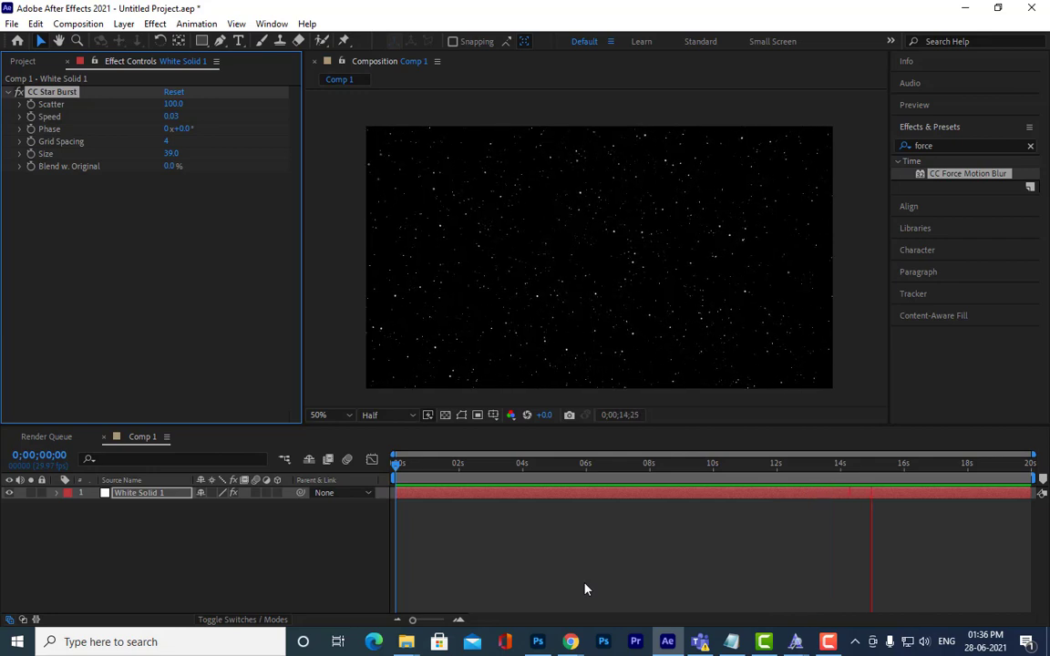
key("space")
left_click(436, 499)
key("Home")
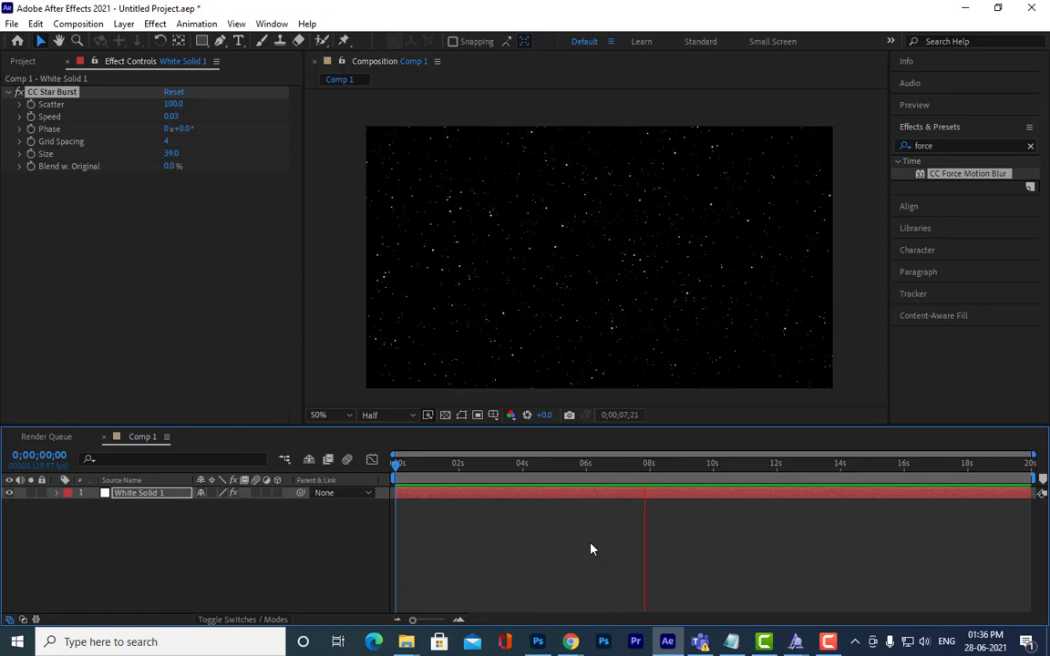
key("space")
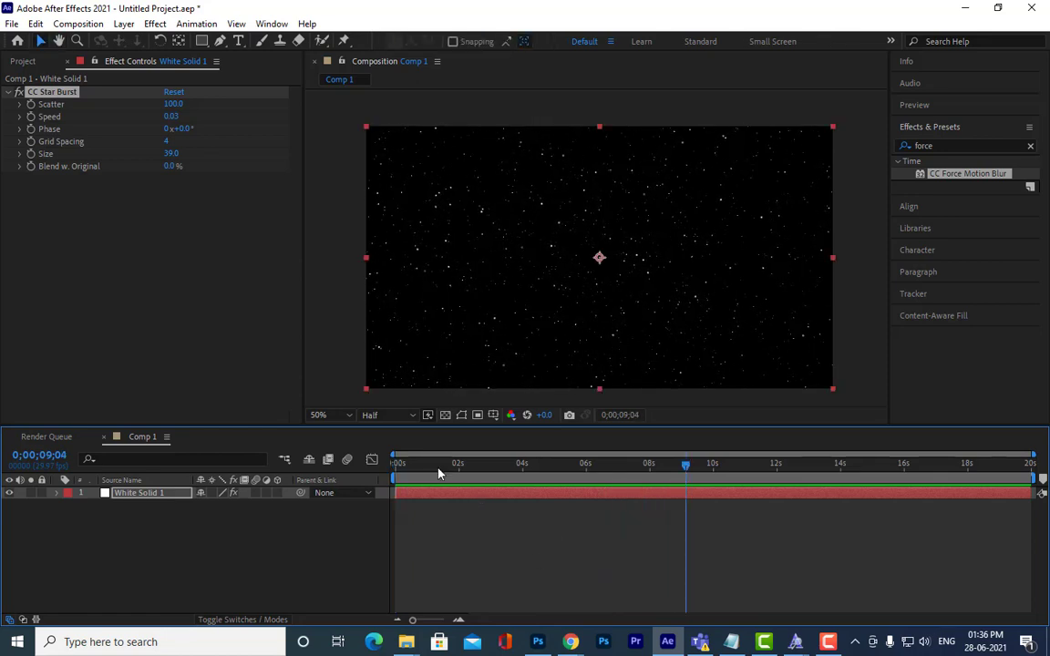
Step: Switch to Chrome and search Google for "space font" in a new tab
left_click(964, 7)
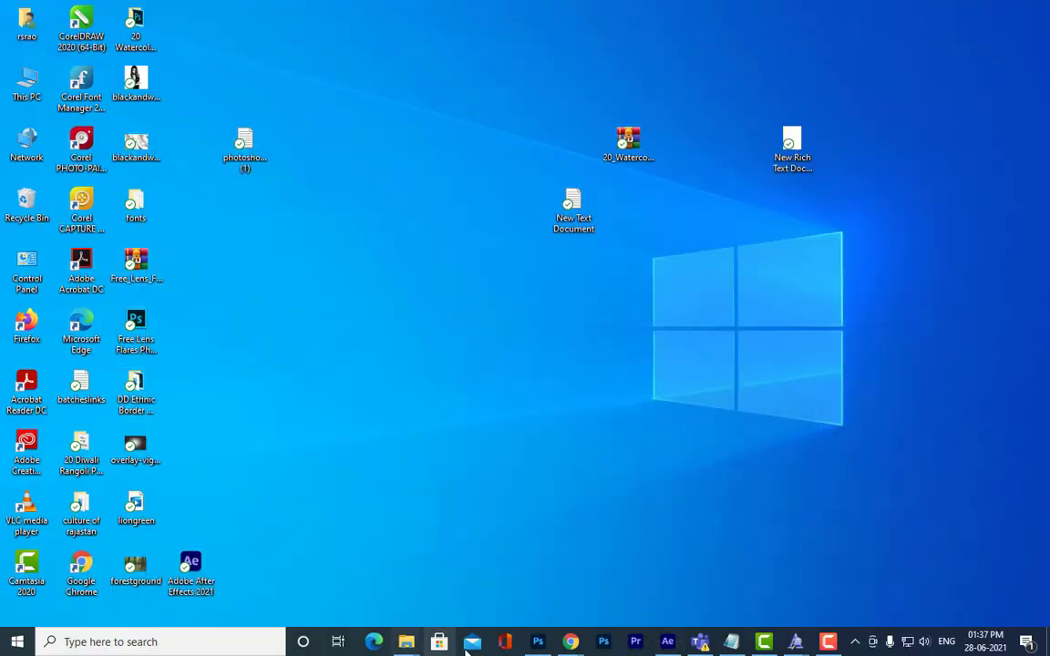
left_click(442, 556)
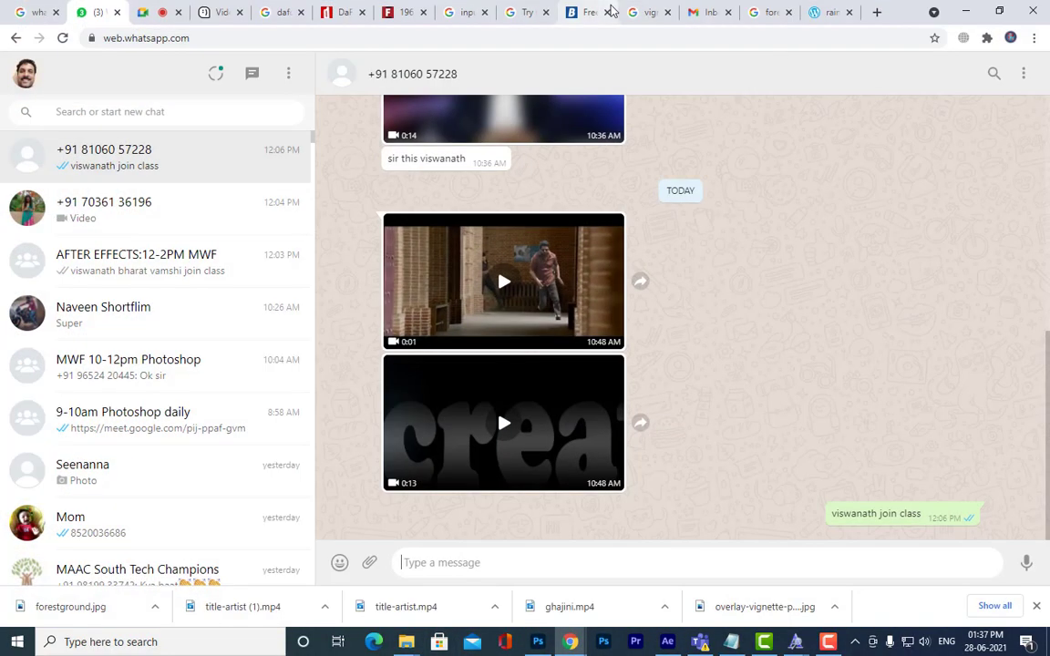
left_click(878, 14)
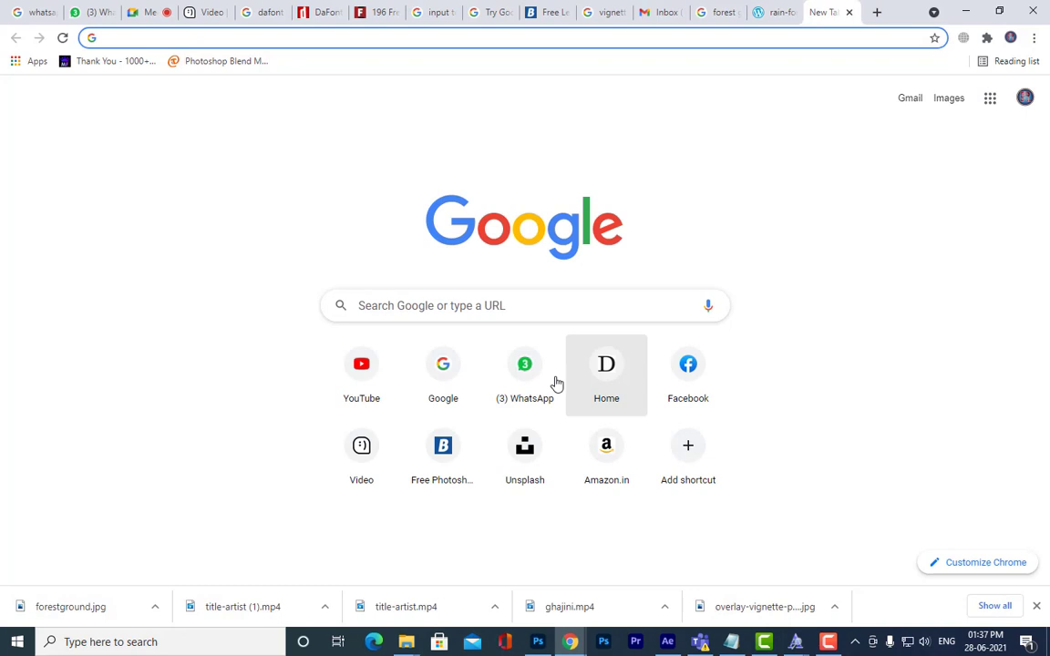
left_click(444, 369)
left_click(384, 255)
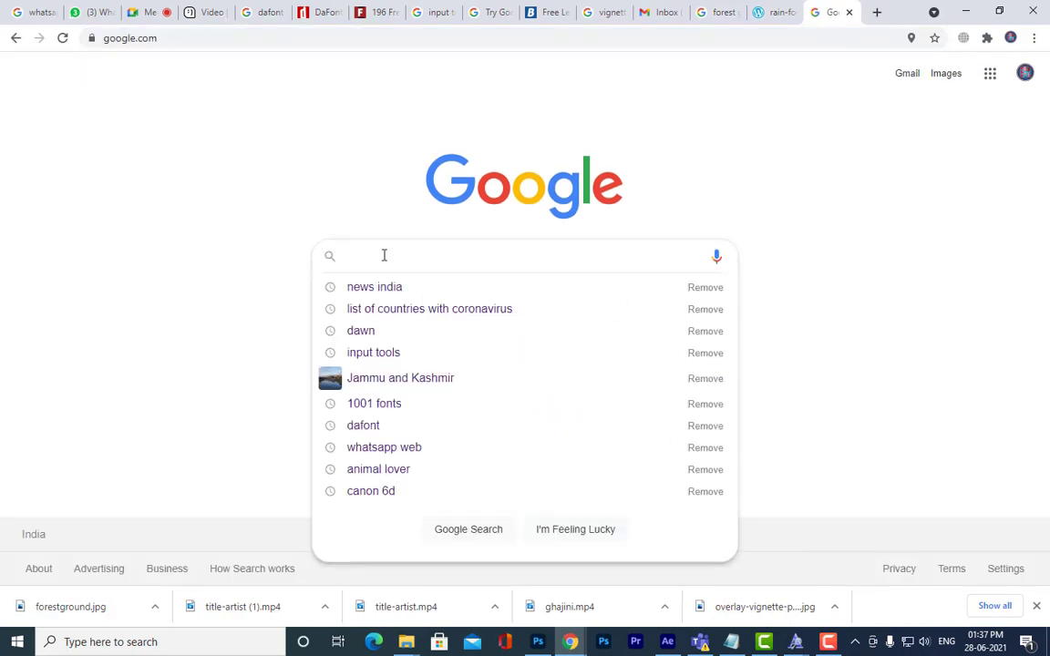
type("space fo")
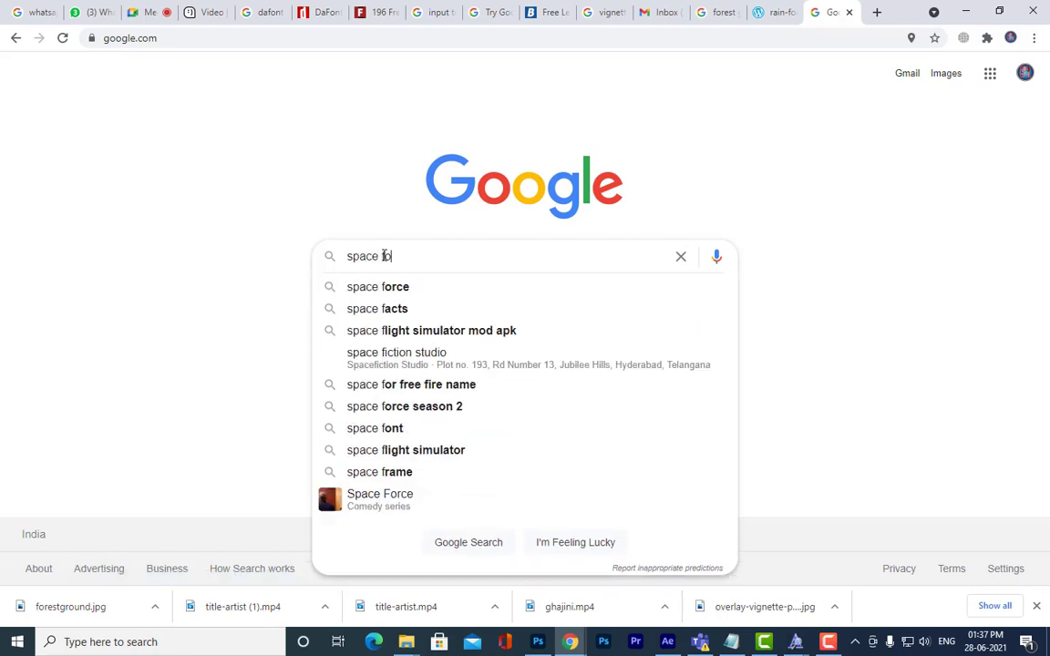
type("nt")
key("Return")
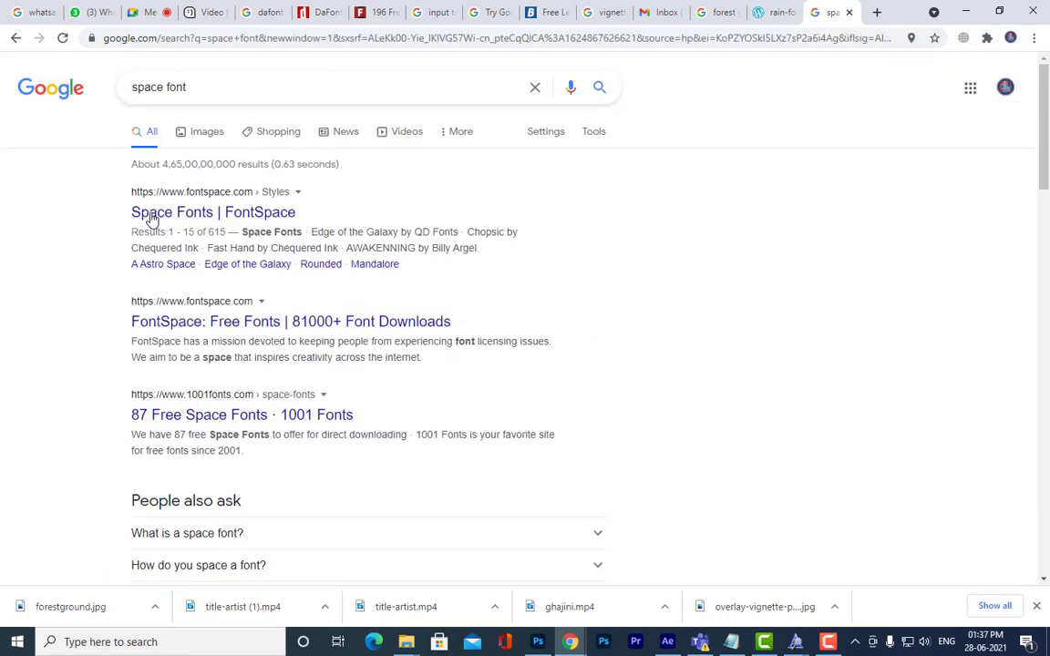
Step: Open the FontSpace page of space fonts and look through the listed typefaces for a suitable title font
left_click(152, 219)
scroll(536, 377, "down", 3)
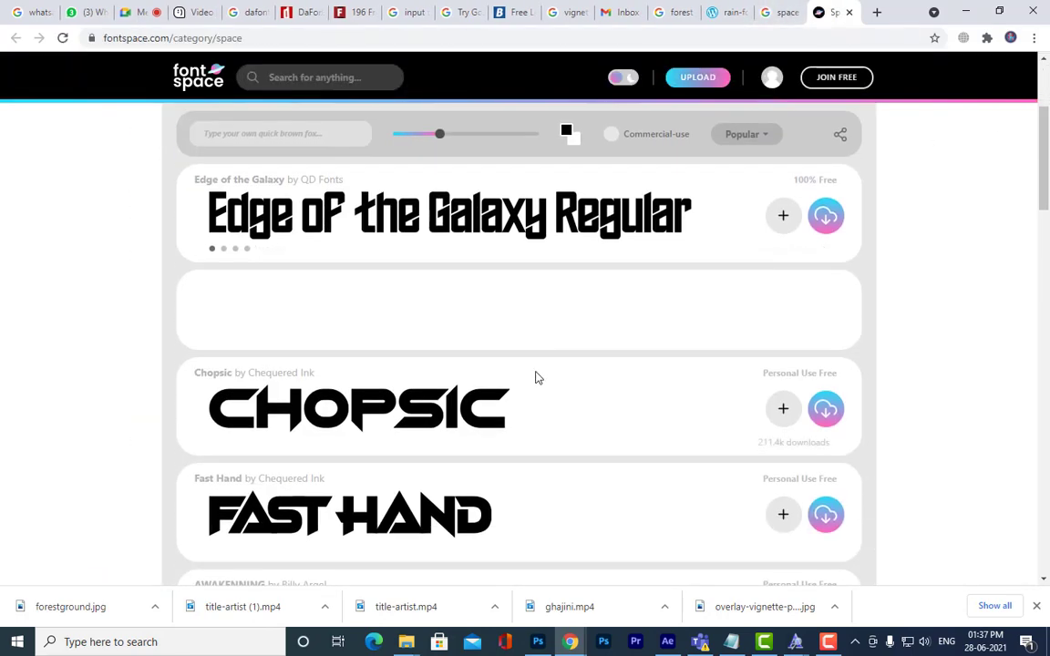
scroll(547, 364, "down", 2)
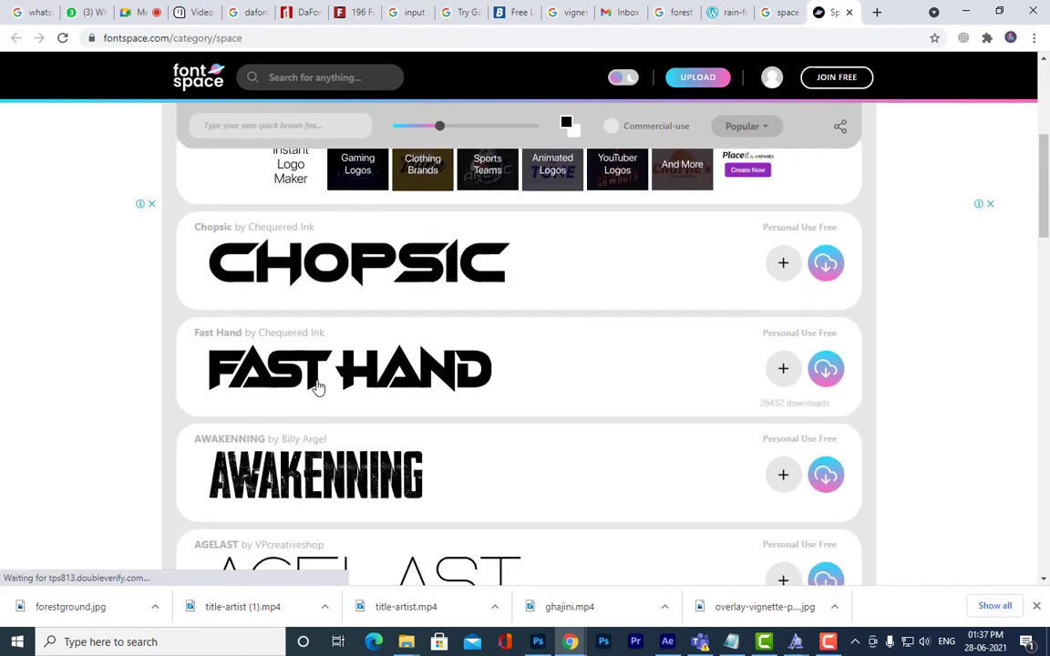
scroll(516, 382, "down", 3)
scroll(516, 381, "up", 5)
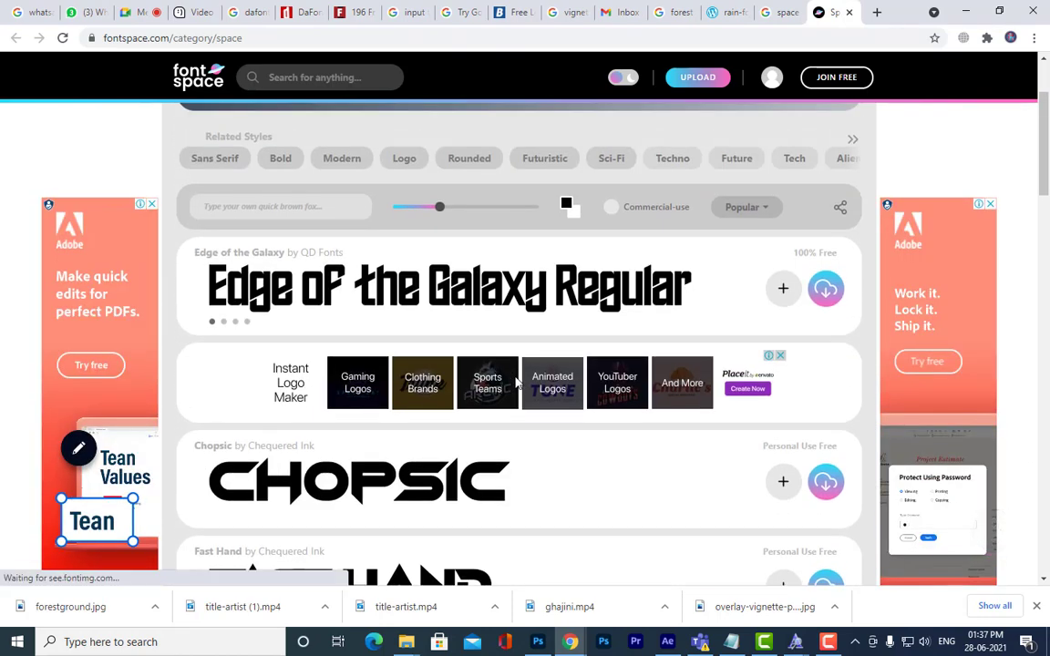
scroll(516, 382, "down", 2)
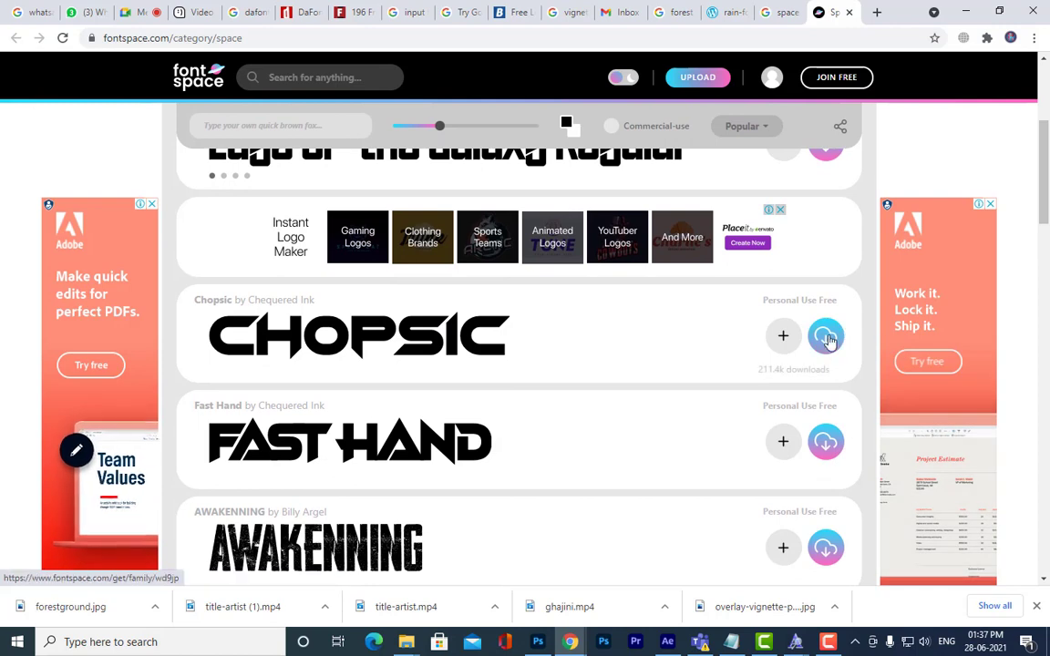
scroll(476, 342, "down", 5)
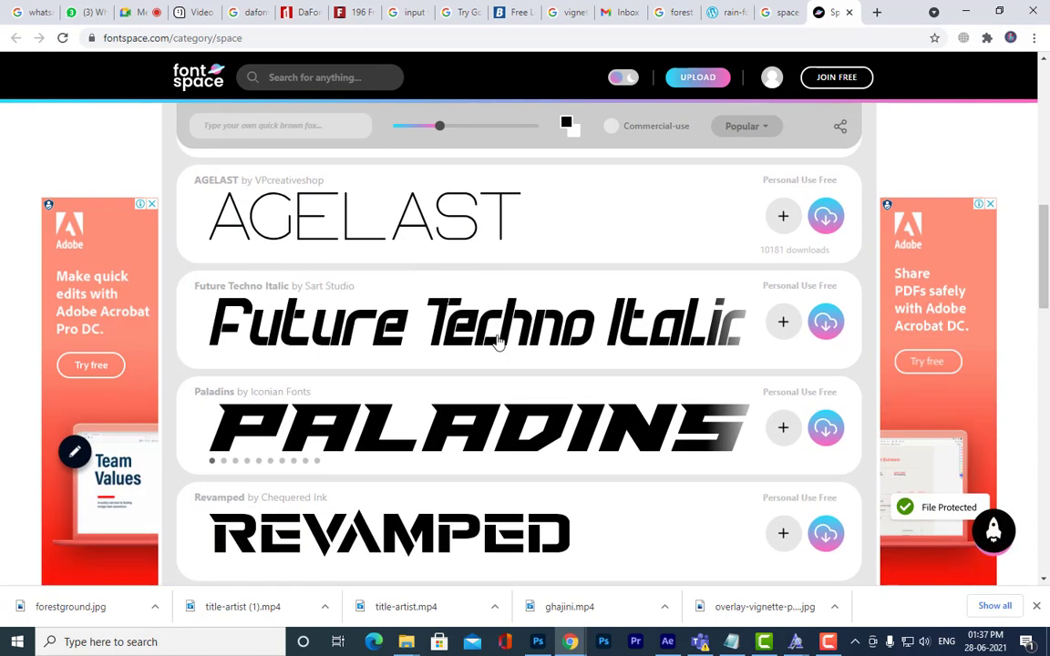
scroll(614, 340, "down", 2)
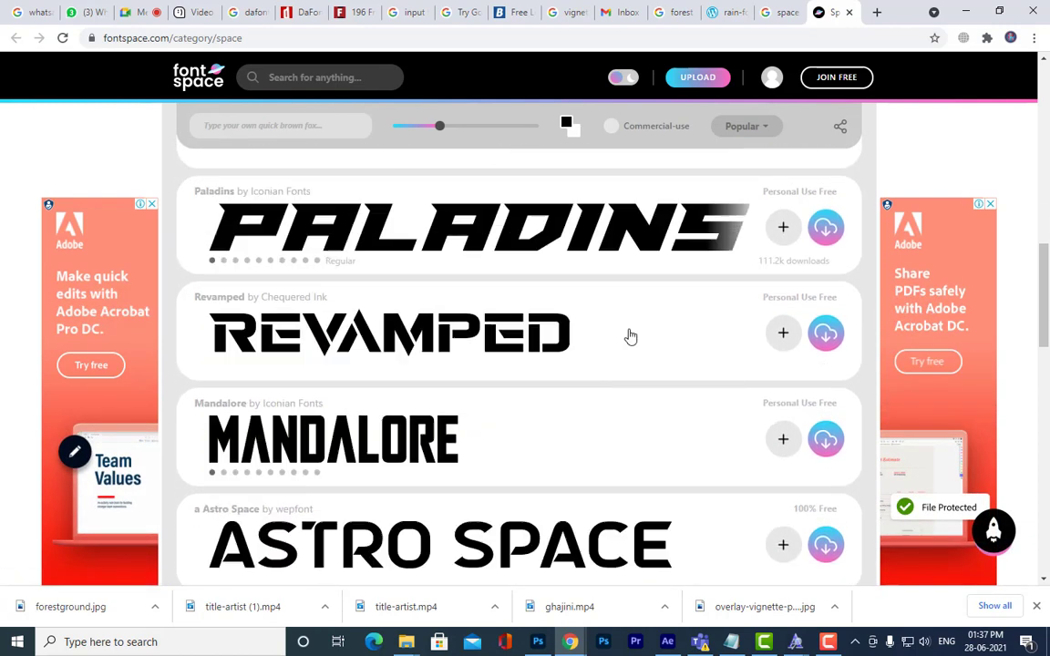
scroll(631, 337, "down", 2)
scroll(631, 337, "down", 3)
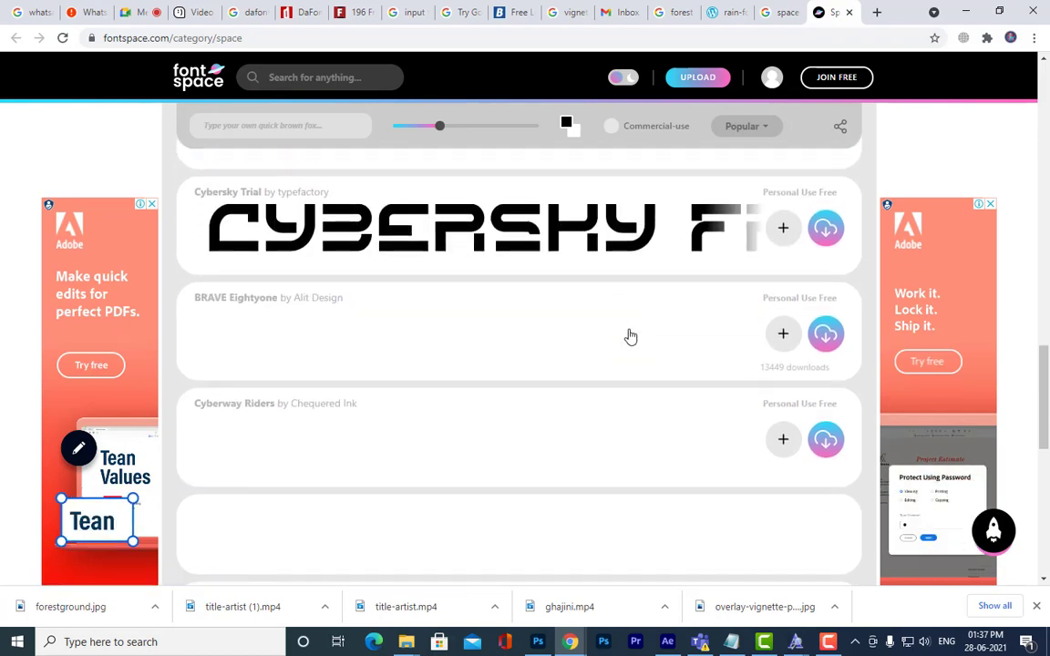
scroll(630, 337, "down", 2)
scroll(631, 337, "up", 4)
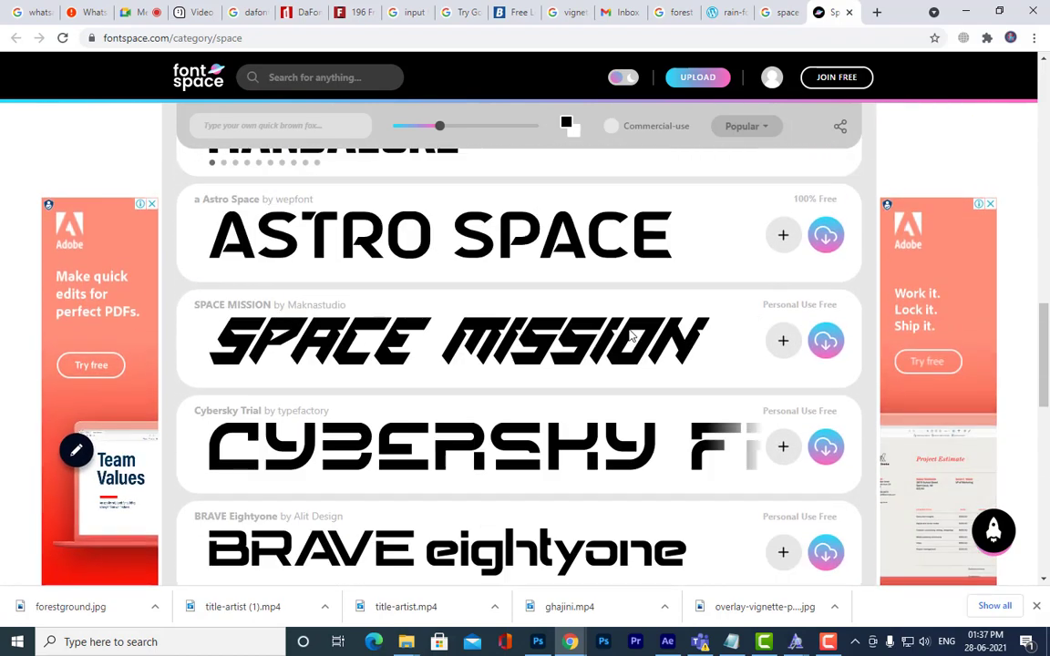
scroll(629, 336, "up", 2)
scroll(629, 335, "down", 1)
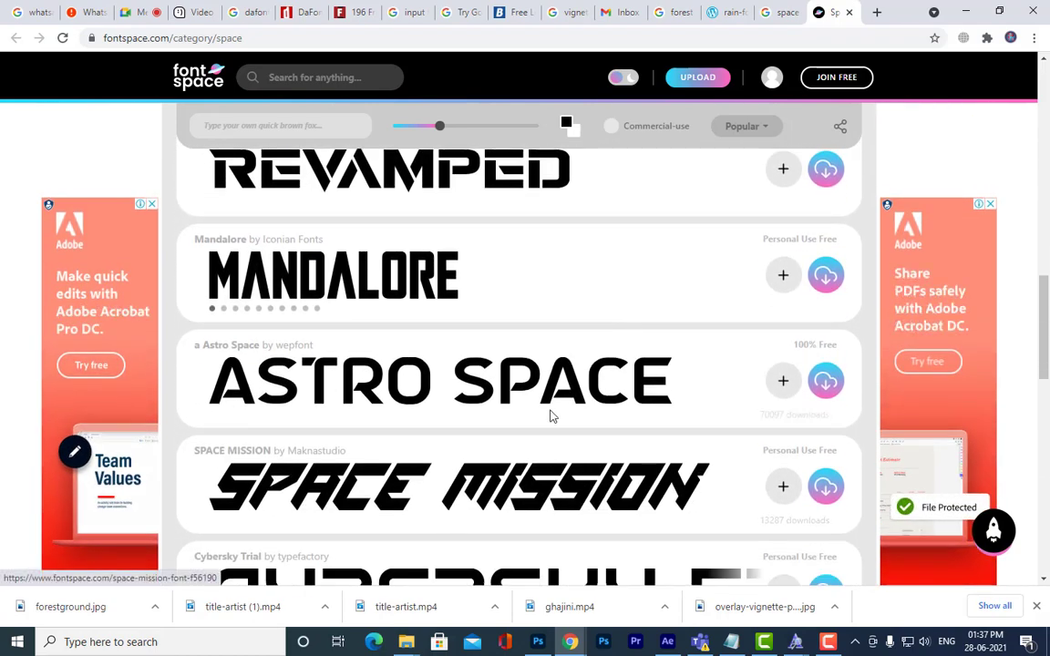
Step: Download the Fast Hand font from the FontSpace list and show the downloaded archive in its folder
scroll(550, 417, "up", 3)
scroll(550, 416, "up", 3)
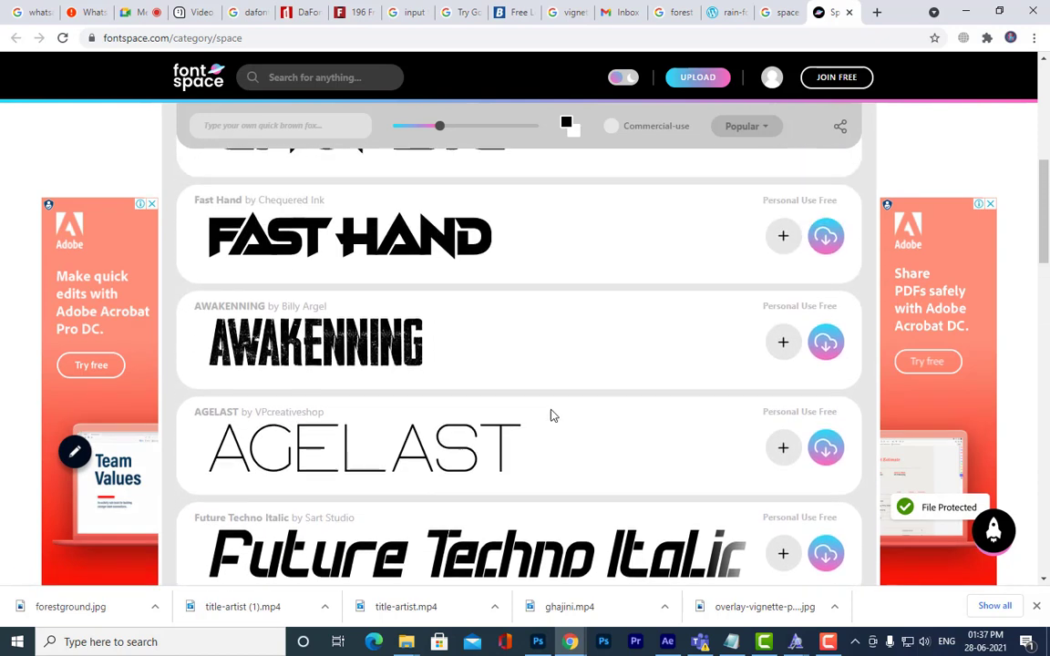
scroll(550, 417, "up", 2)
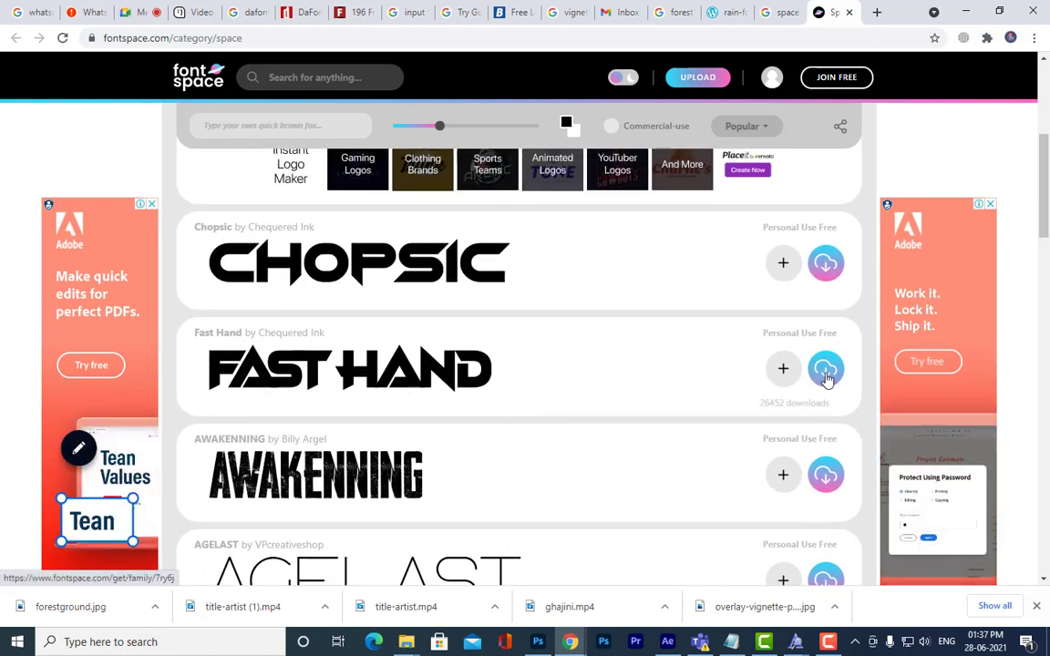
left_click(826, 375)
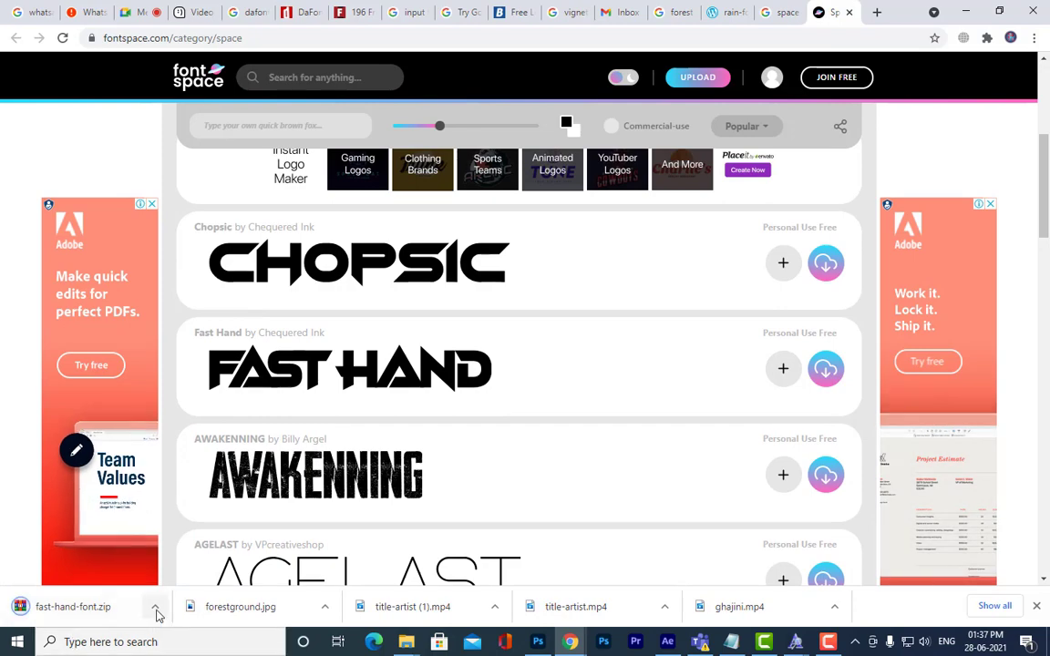
left_click(156, 609)
left_click(183, 556)
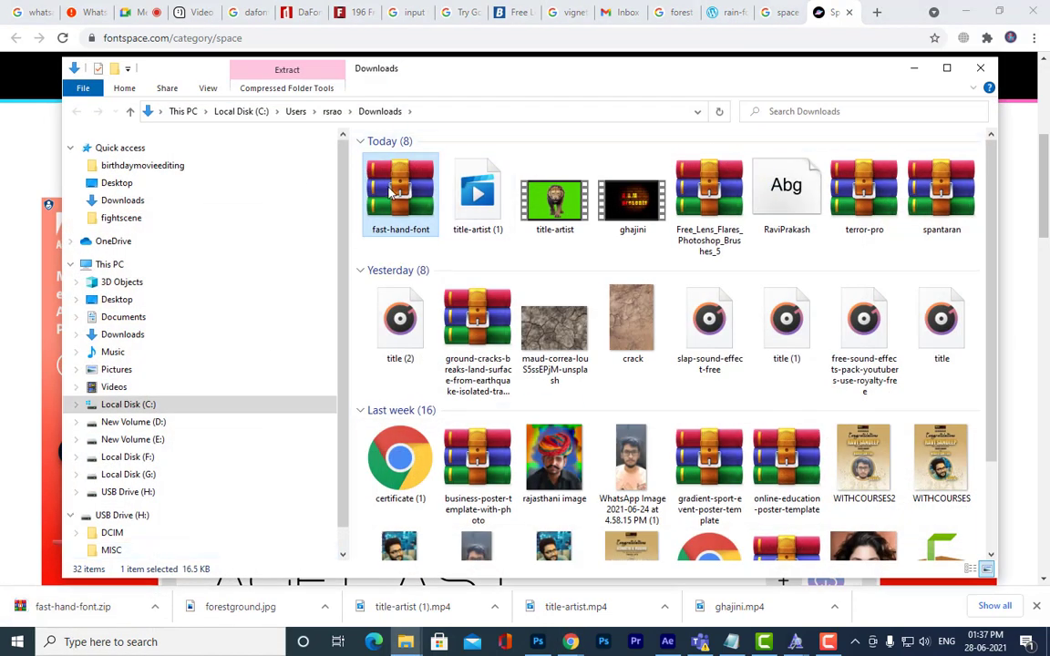
Step: Copy the fast-hand-font archive and create a folder named space on New Volume (D:)
right_click(391, 189)
left_click(425, 454)
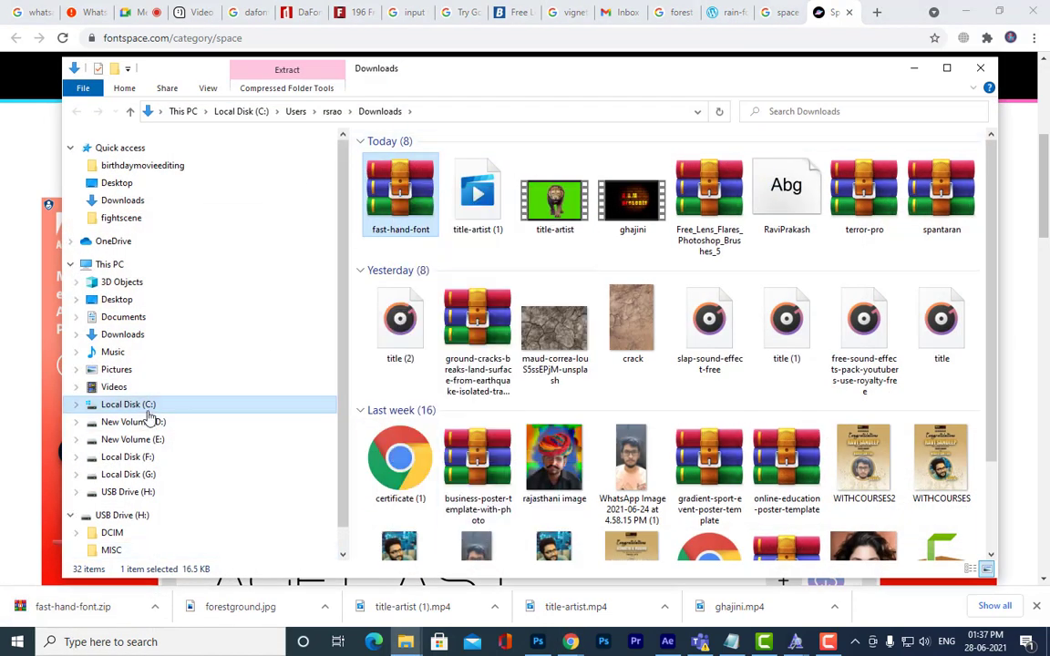
left_click(133, 422)
right_click(616, 187)
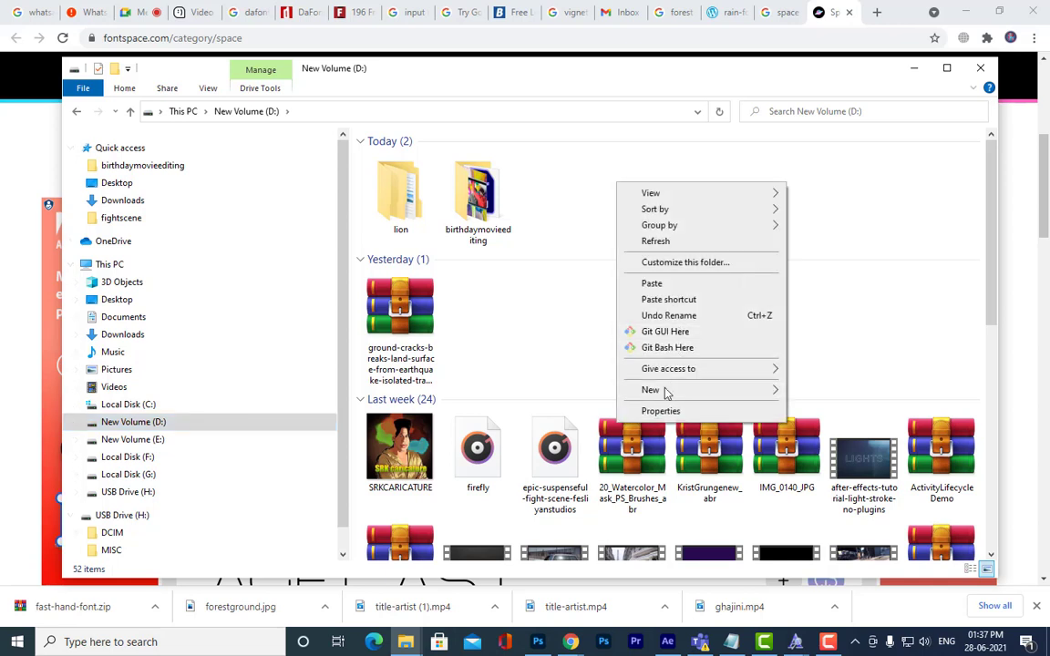
mouse_move(664, 391)
left_click(823, 130)
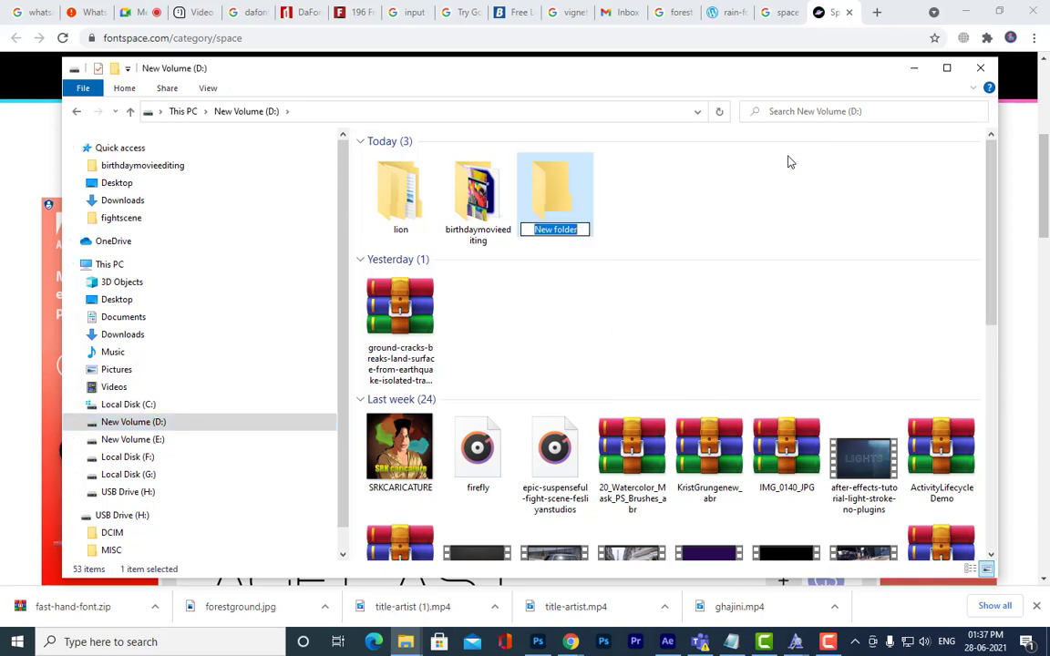
type("s")
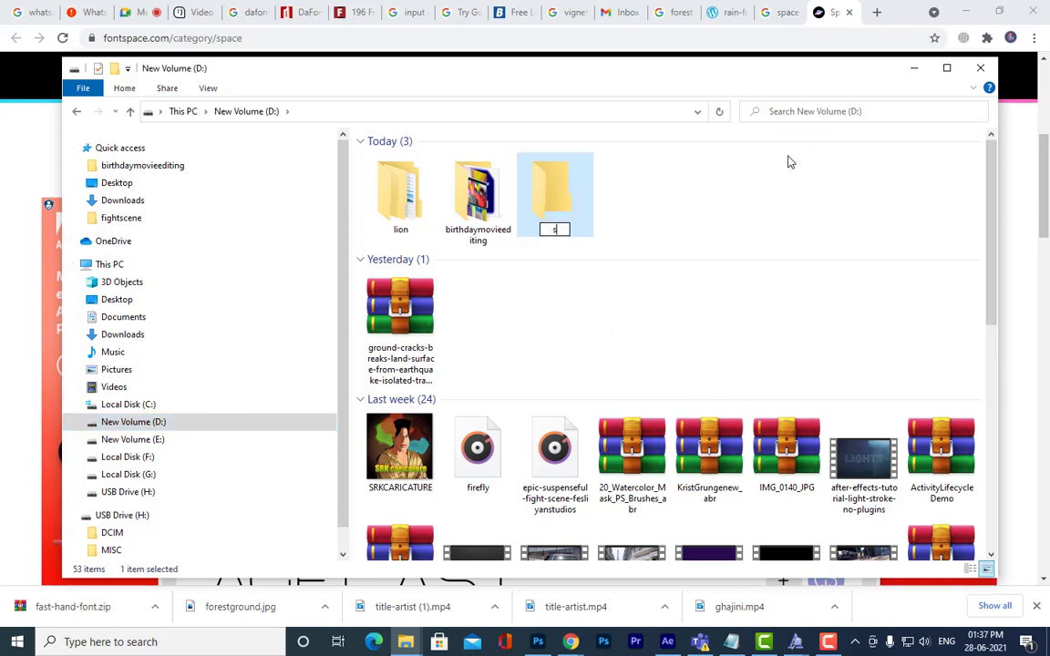
type("oaace")
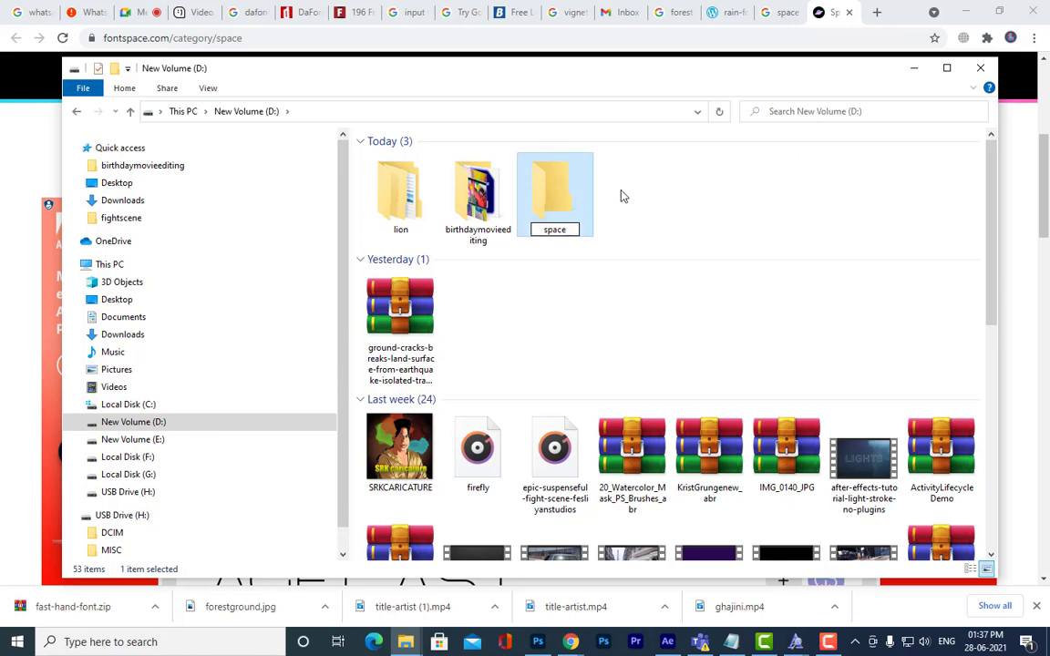
key("Return")
Step: Paste the fast-hand-font archive into the space folder and extract its contents there
double_click(557, 196)
right_click(562, 204)
left_click(629, 302)
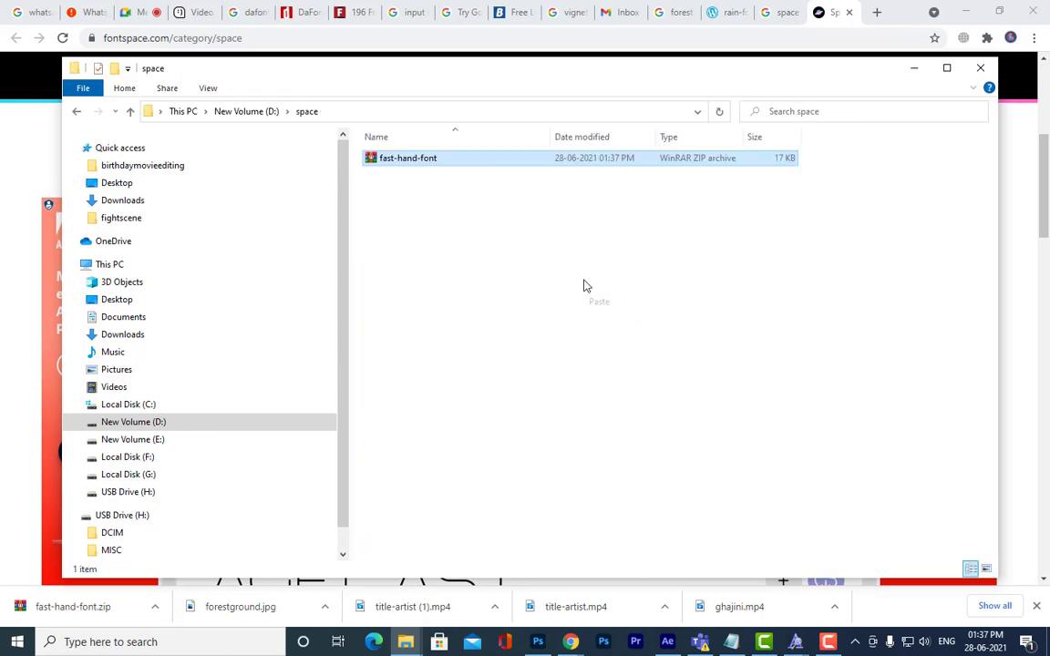
left_click(421, 160)
right_click(421, 157)
left_click(483, 227)
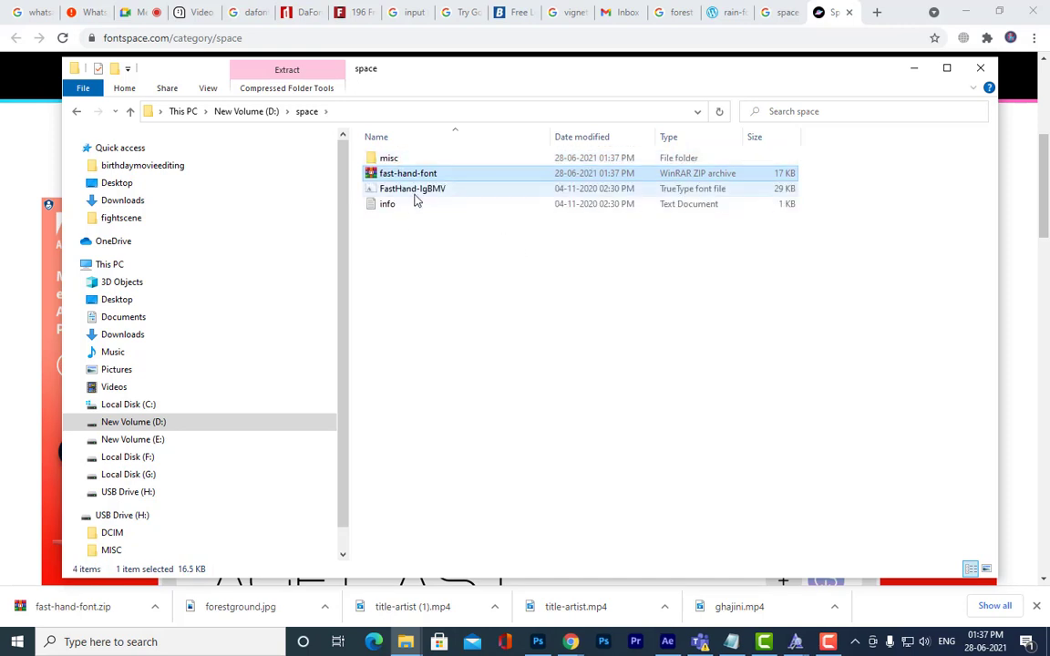
Step: Install the extracted FastHand TrueType font and get the file window out of the way
left_click(413, 194)
right_click(414, 197)
left_click(458, 245)
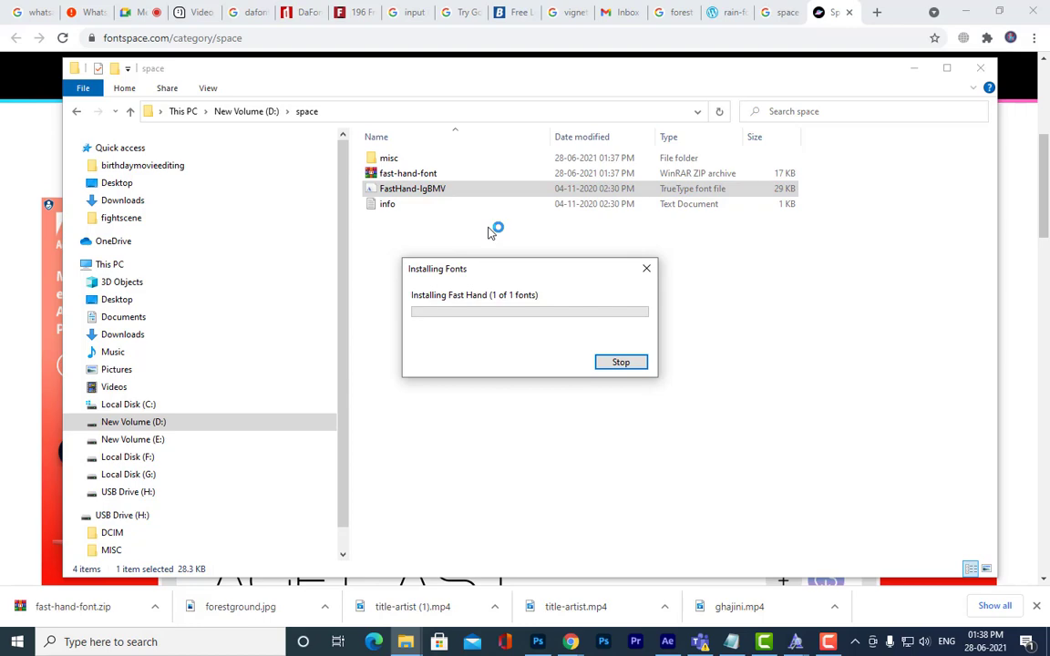
left_click(914, 73)
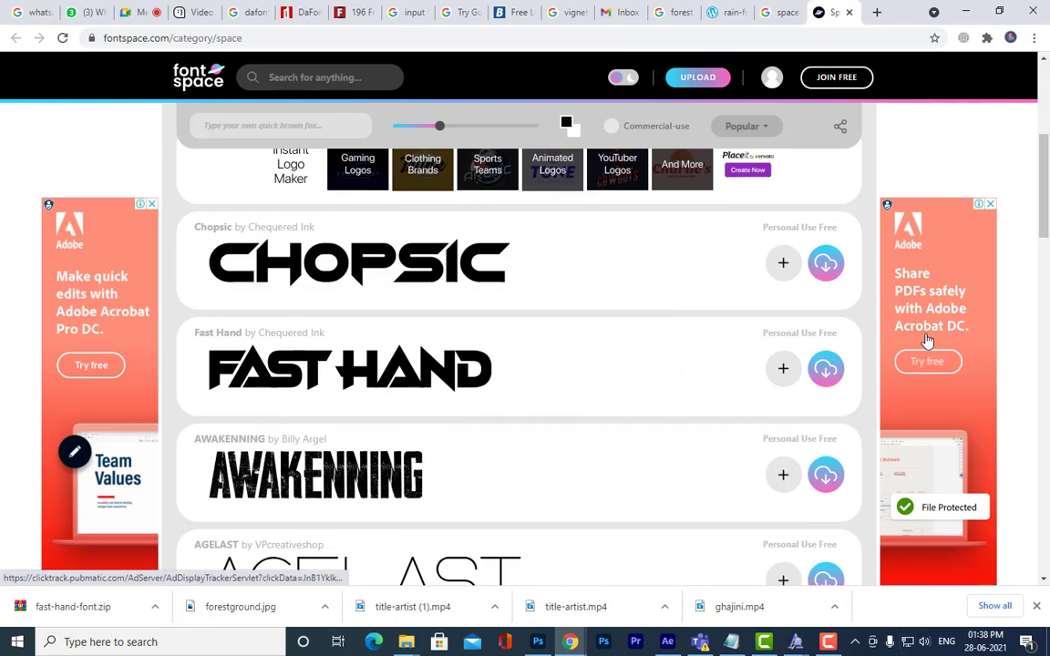
Step: Switch to After Effects and add a text layer reading "space" over the star field in Comp 1
left_click(667, 643)
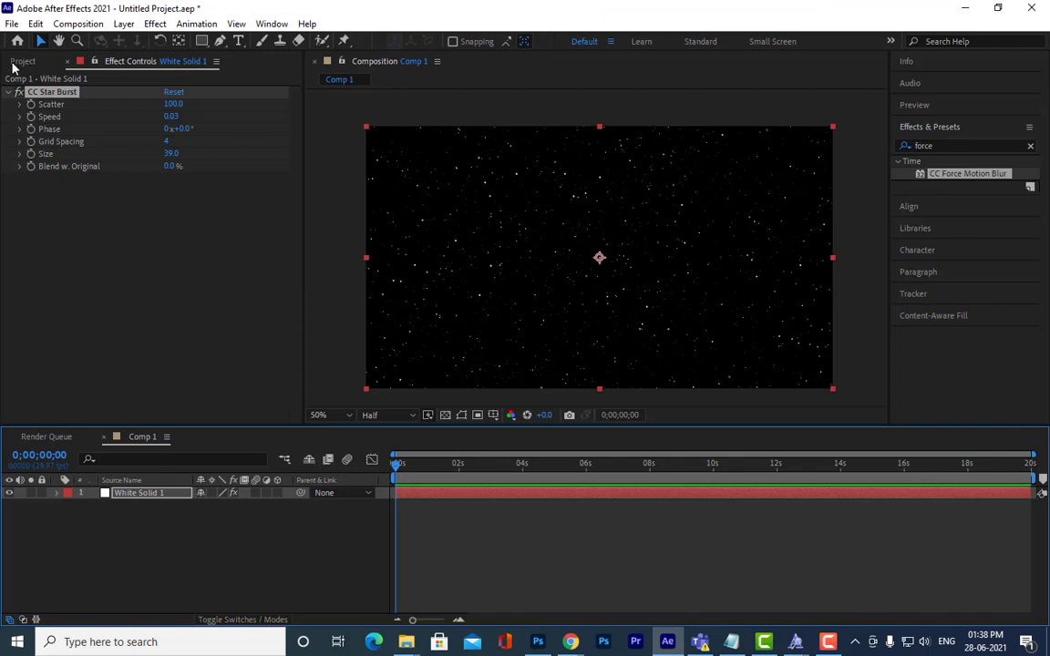
left_click(22, 61)
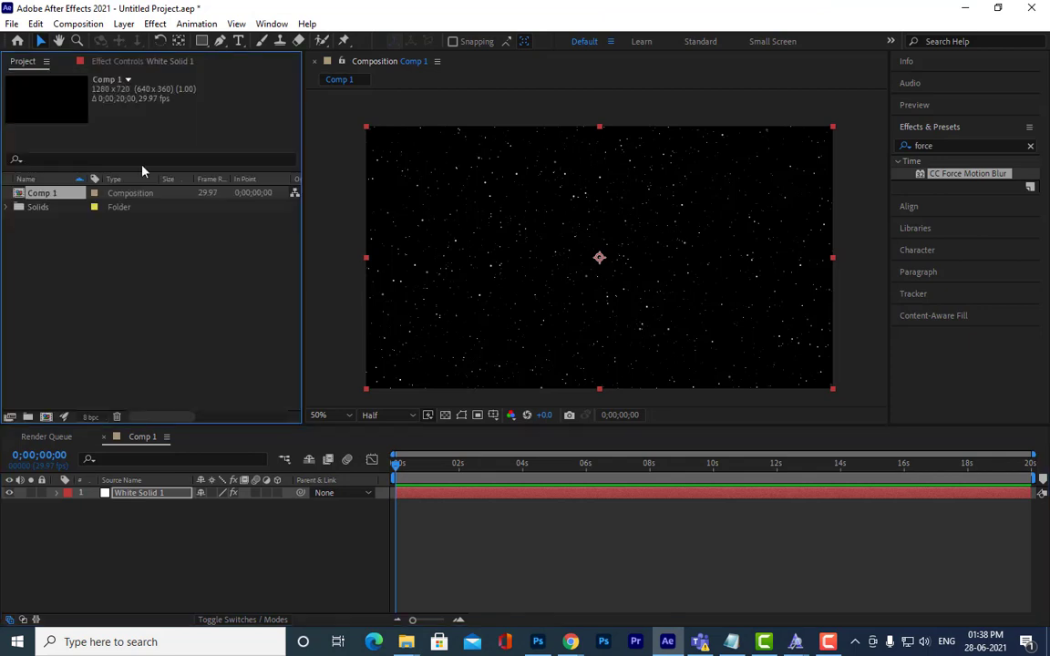
left_click(239, 41)
left_click(512, 298)
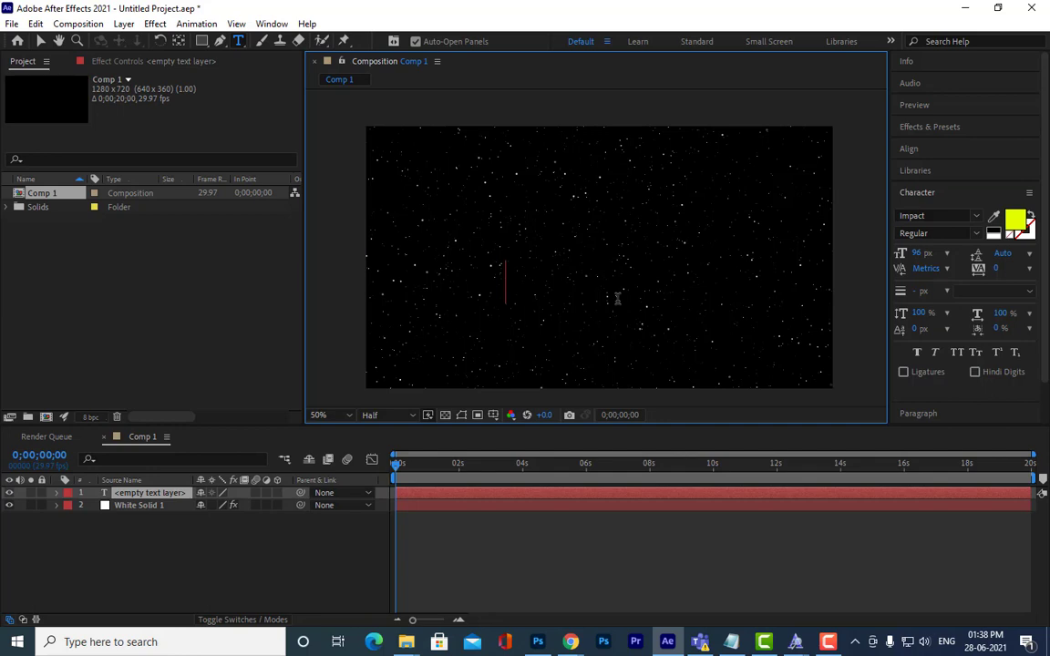
type("spa")
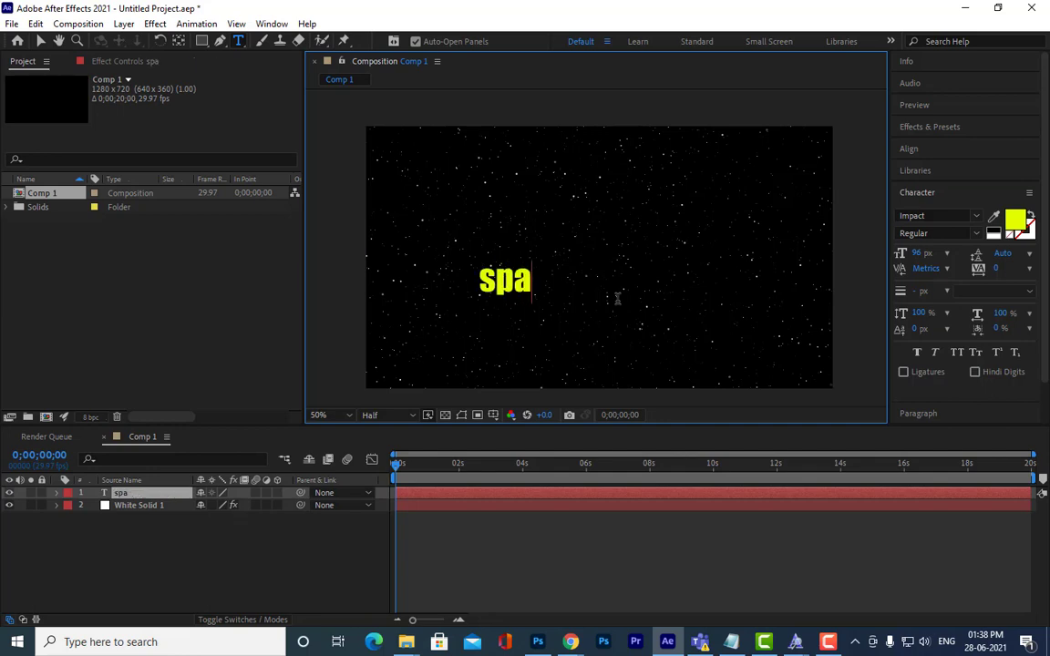
type("ce")
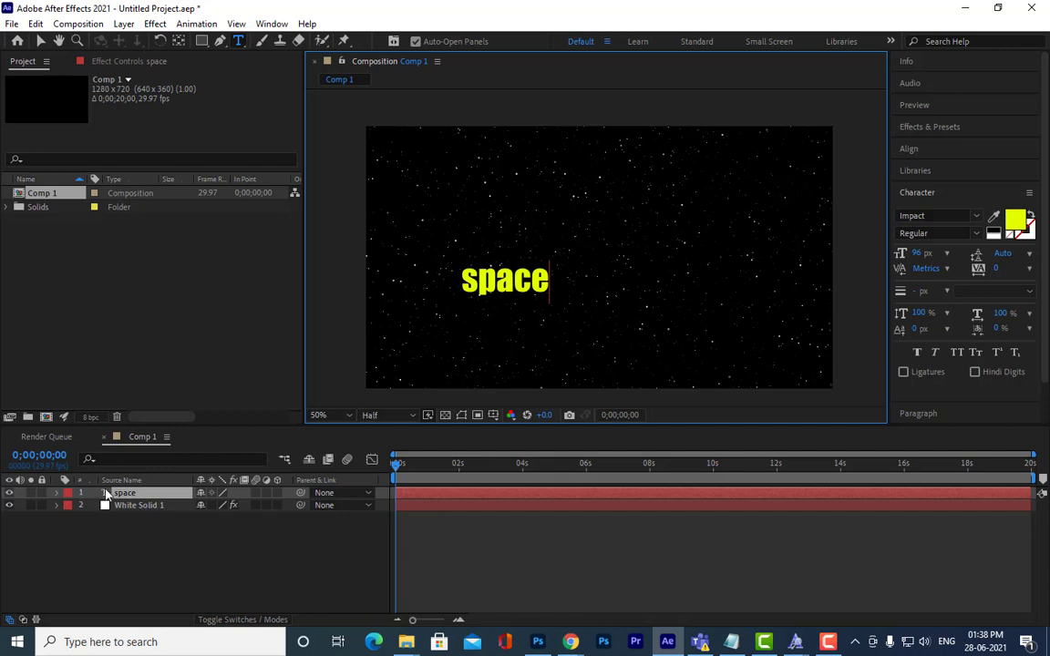
Step: Change the font of the whole "space" text to Fast Hand
double_click(107, 492)
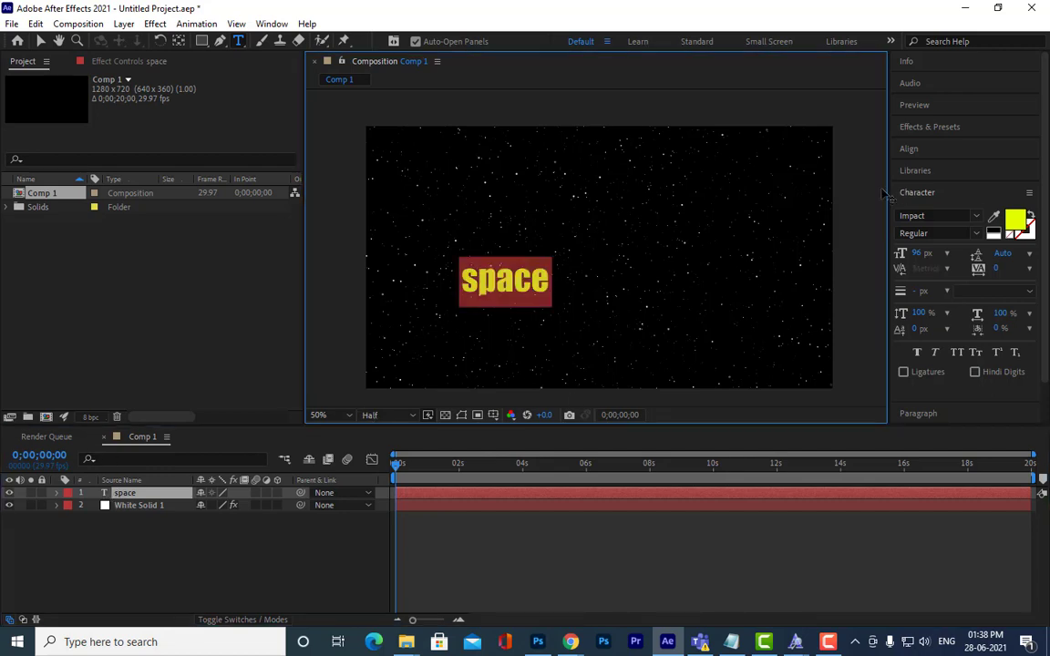
left_click(928, 216)
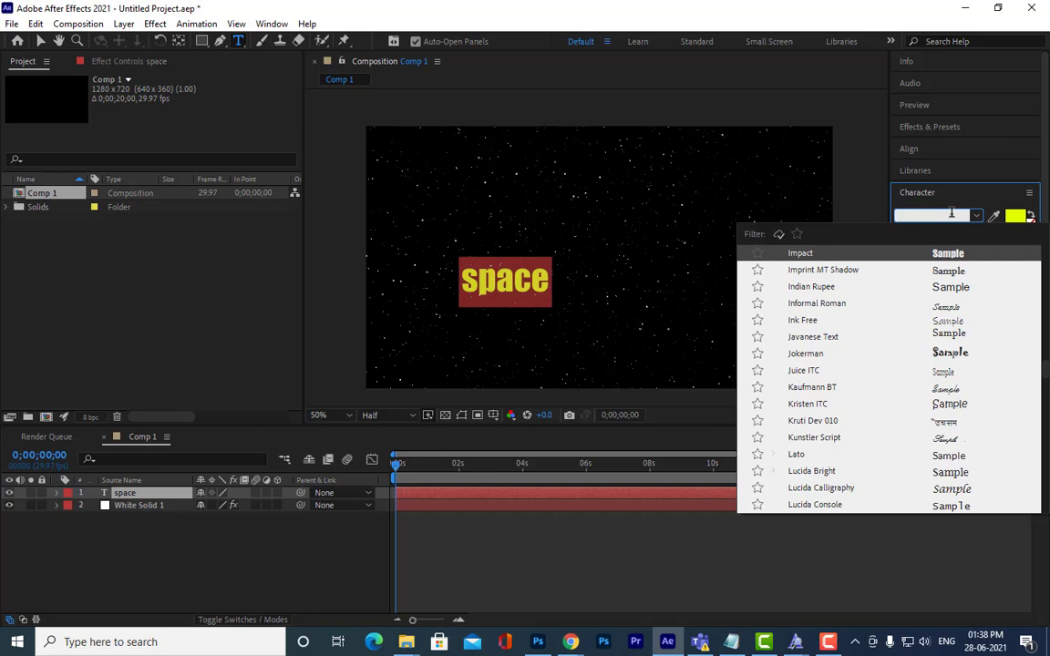
type("fast")
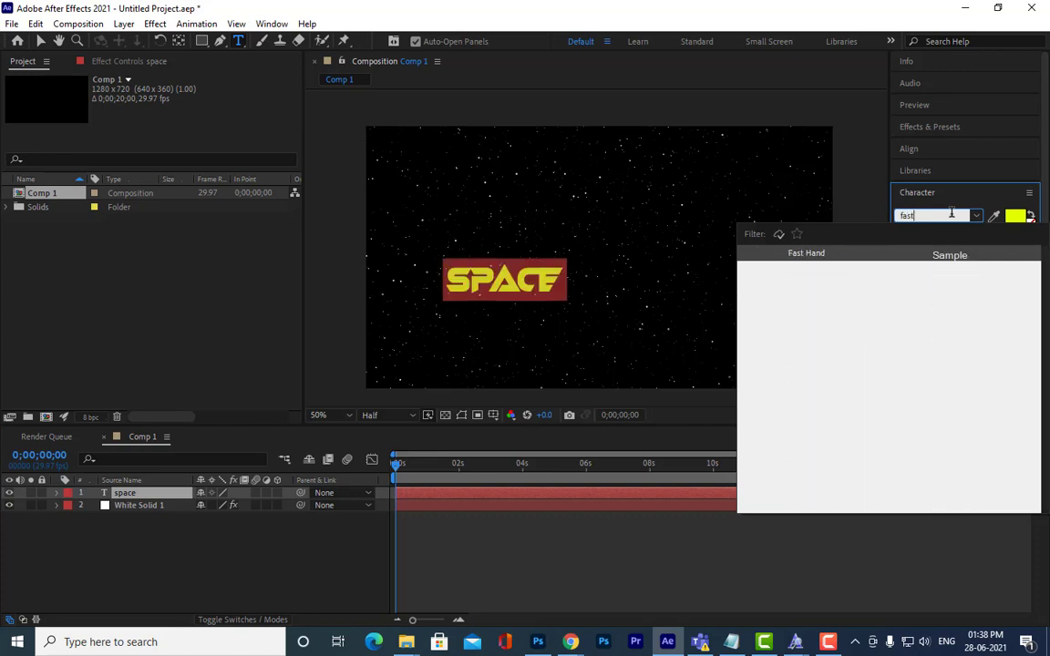
left_click(808, 254)
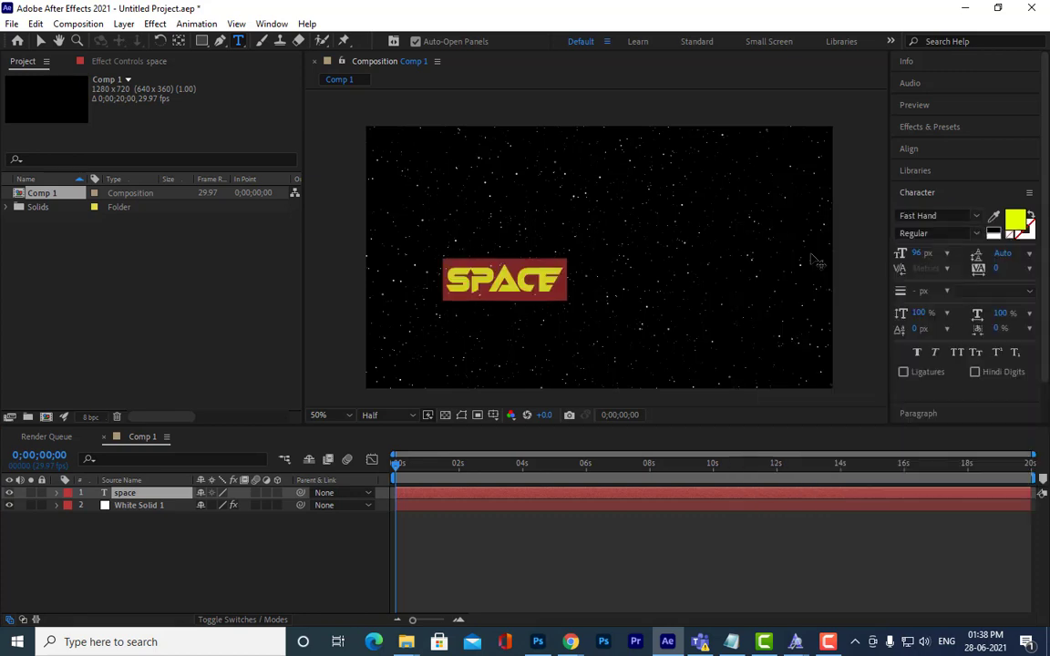
Step: Scale the space text layer to 269% and move it to about the middle of the frame
left_click(127, 497)
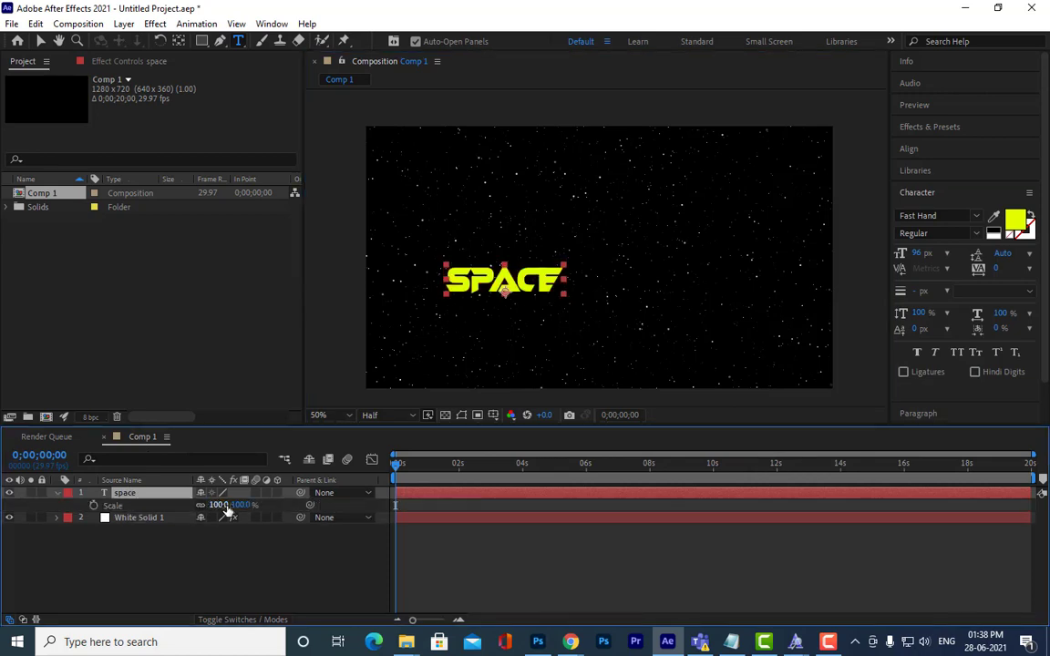
left_click_drag(218, 504, 358, 509)
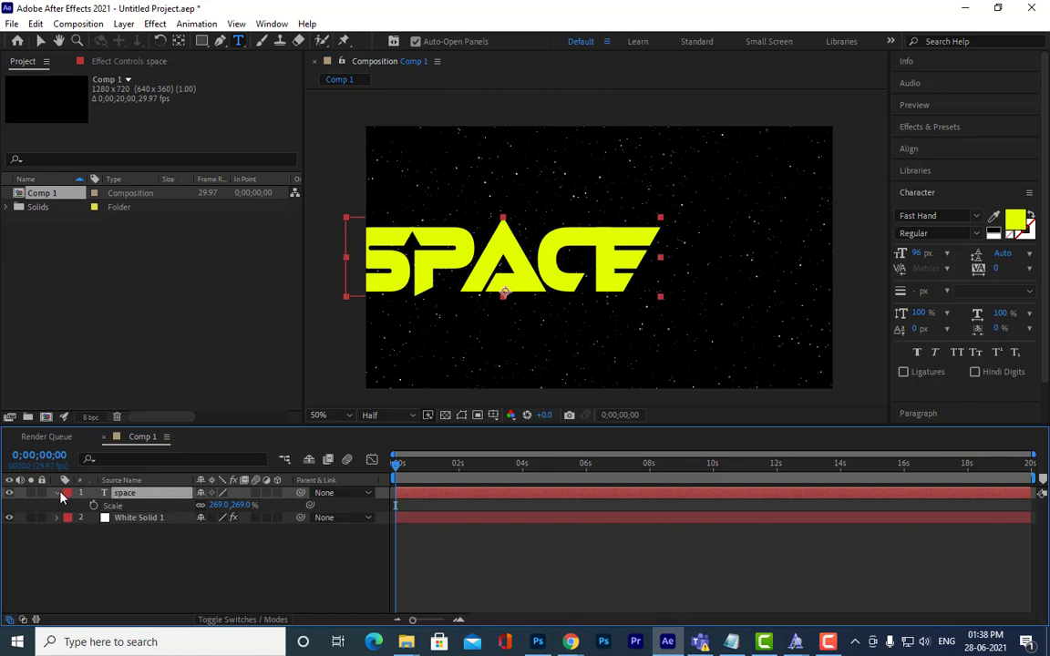
left_click(58, 493)
left_click(41, 41)
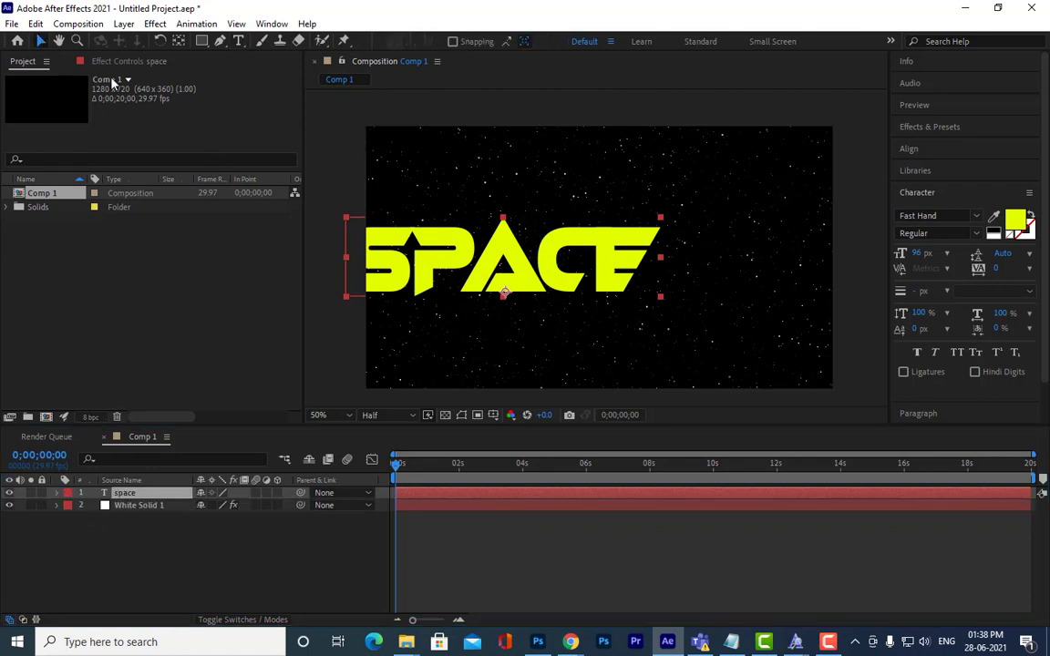
left_click_drag(520, 268, 613, 289)
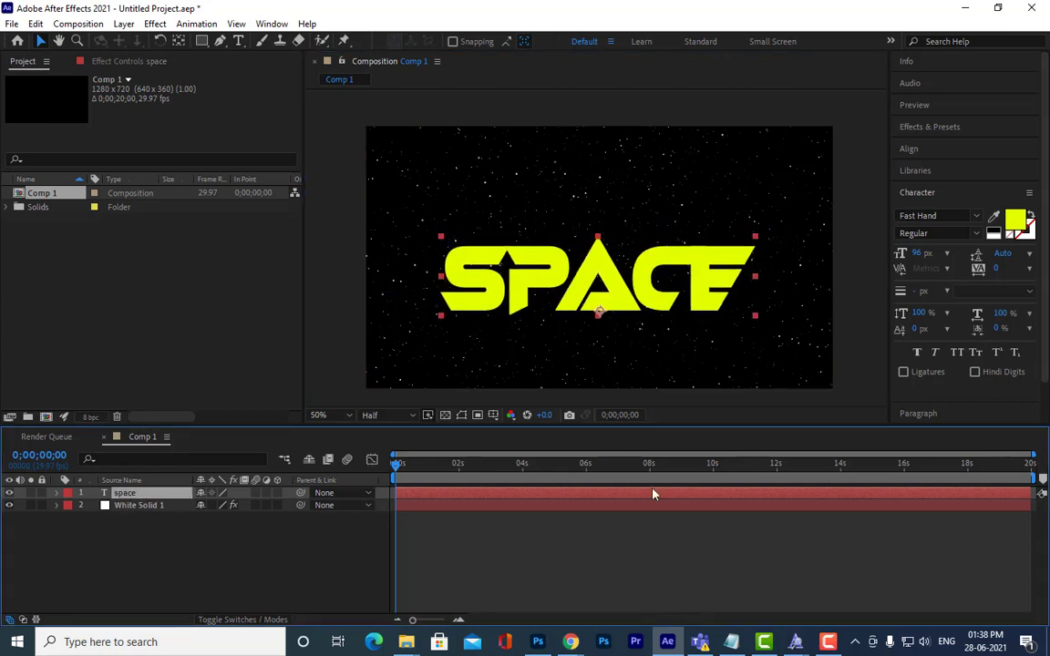
Step: Apply faux italic to the space title and enlarge its scale to 290%
left_click(933, 352)
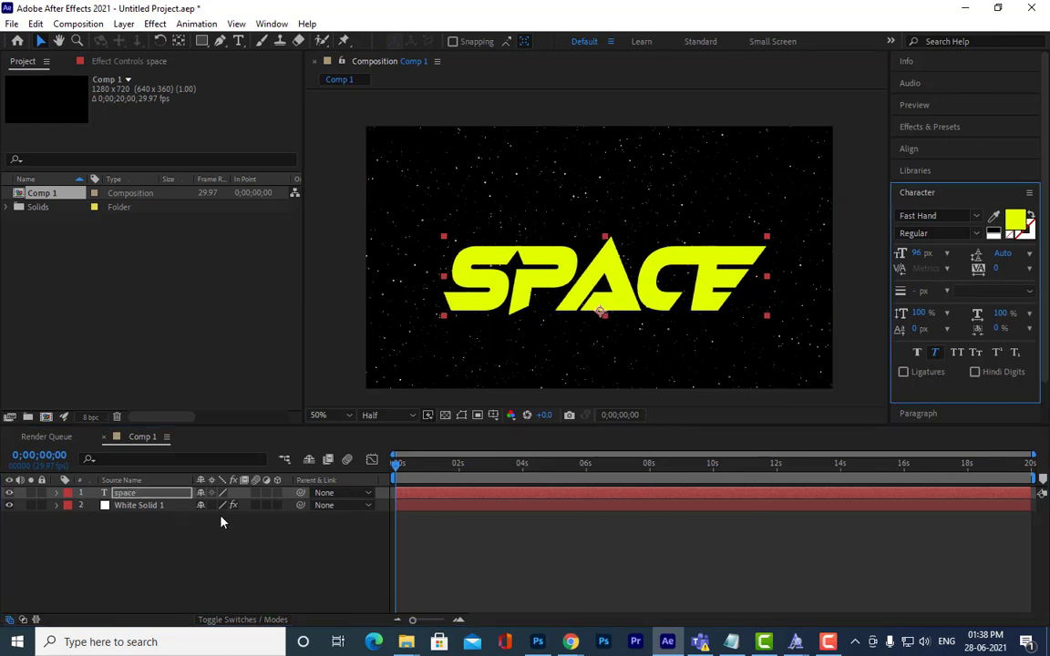
key("s")
left_click_drag(235, 505, 251, 506)
left_click(56, 493)
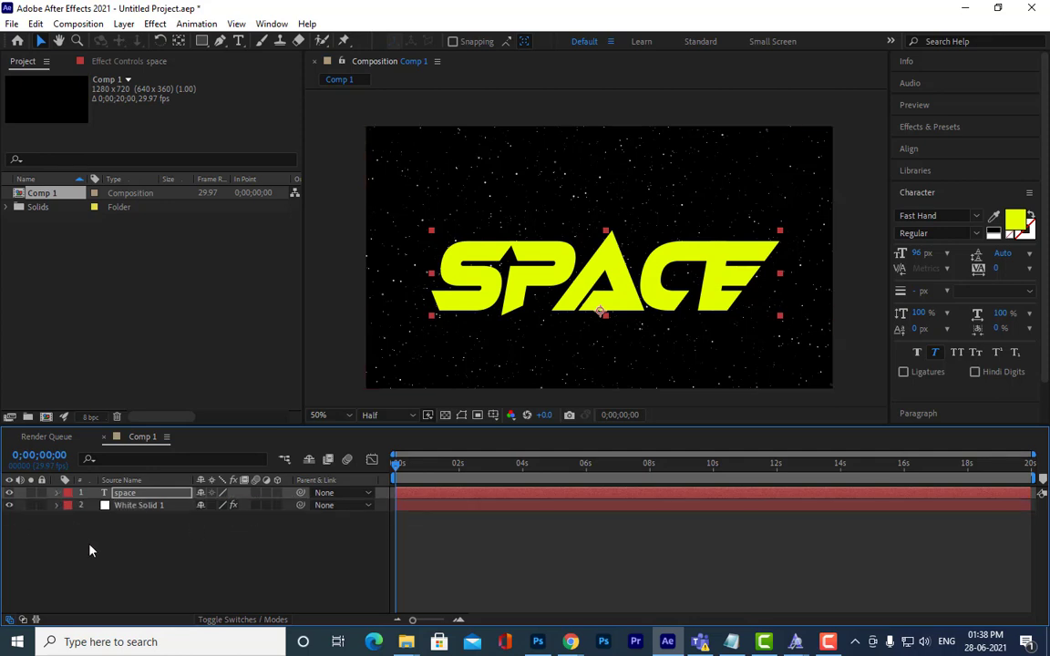
Step: Preview the title over the moving star field and return to the first frame
left_click(89, 550)
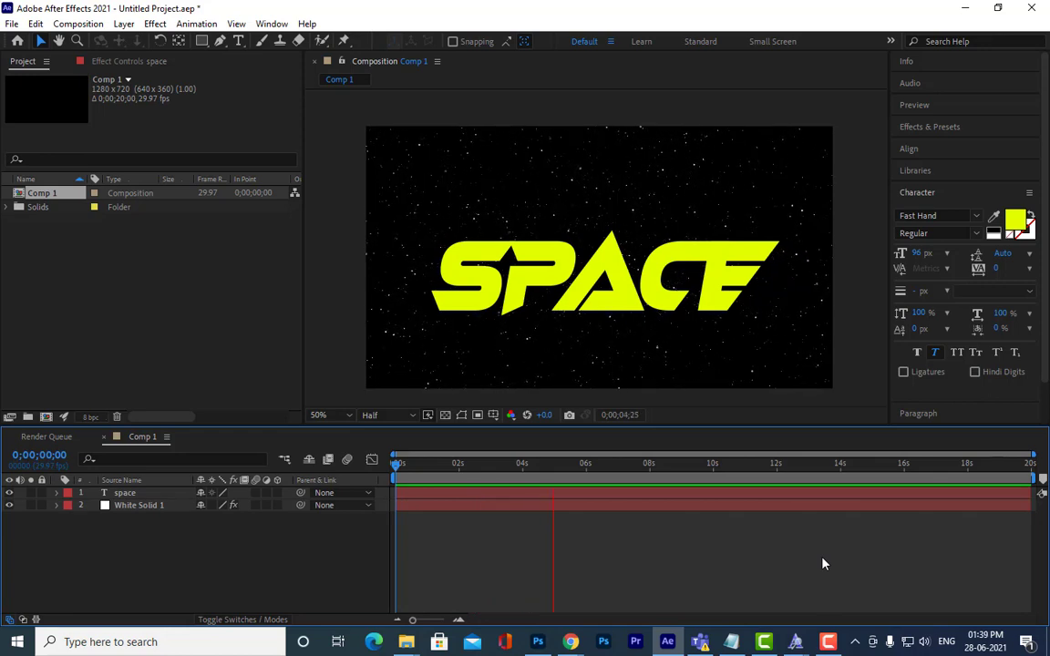
key("space")
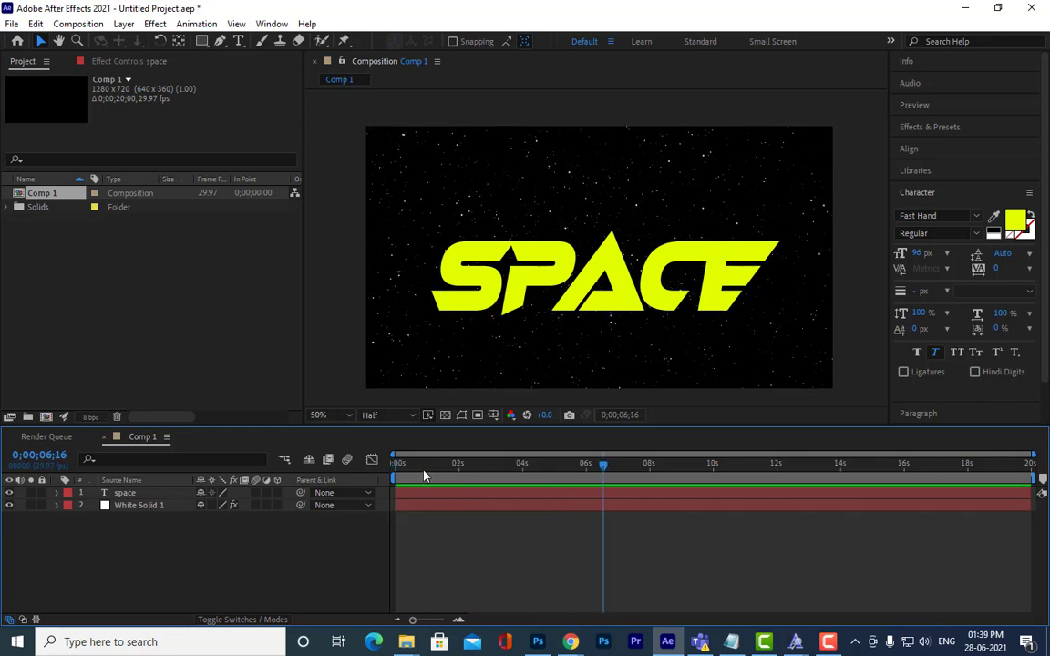
left_click_drag(424, 468, 328, 468)
Step: Reduce the space title's scale to 272%, nudge it slightly upward in the frame and leave its layer selected
left_click(148, 495)
key("s")
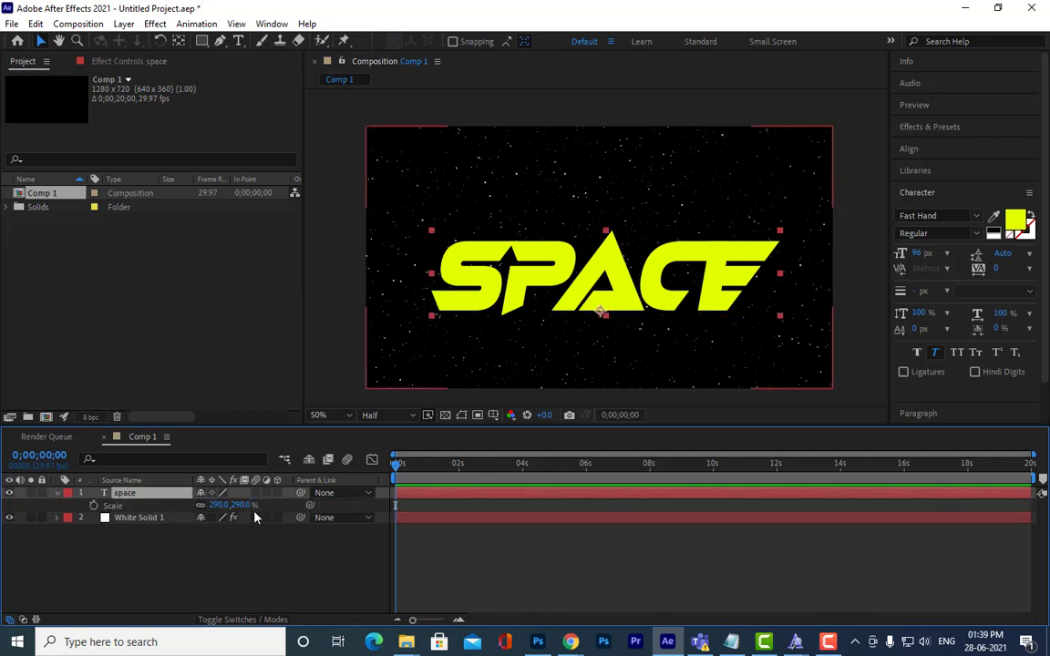
mouse_move(232, 505)
left_mouse_down()
mouse_move(207, 504)
mouse_move(245, 523)
left_mouse_up()
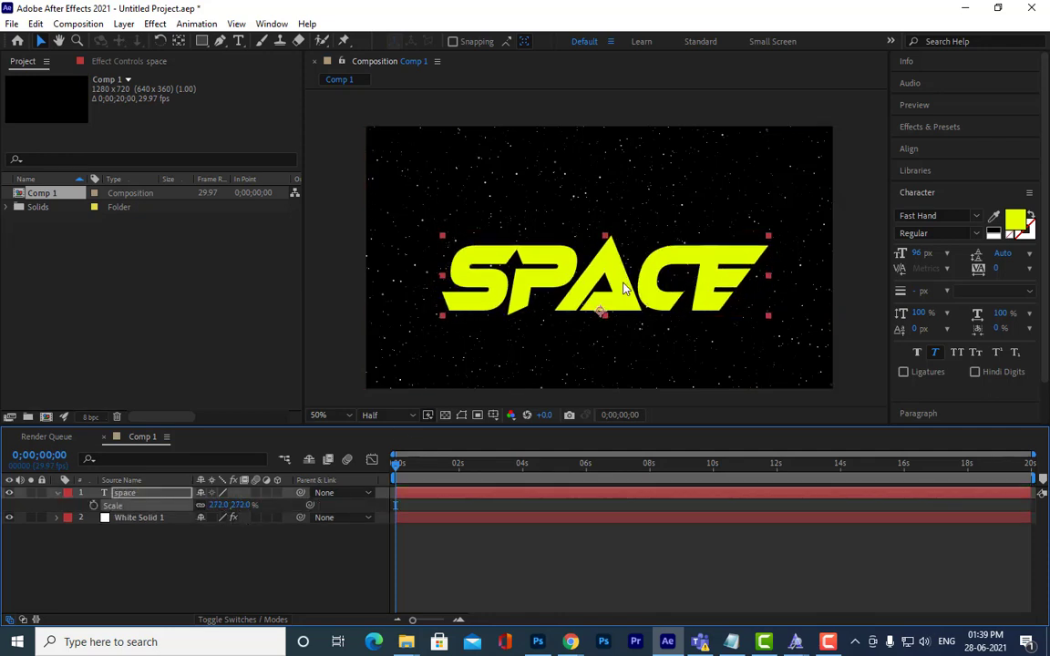
mouse_move(623, 284)
left_mouse_down()
mouse_move(621, 257)
mouse_move(624, 277)
left_mouse_up()
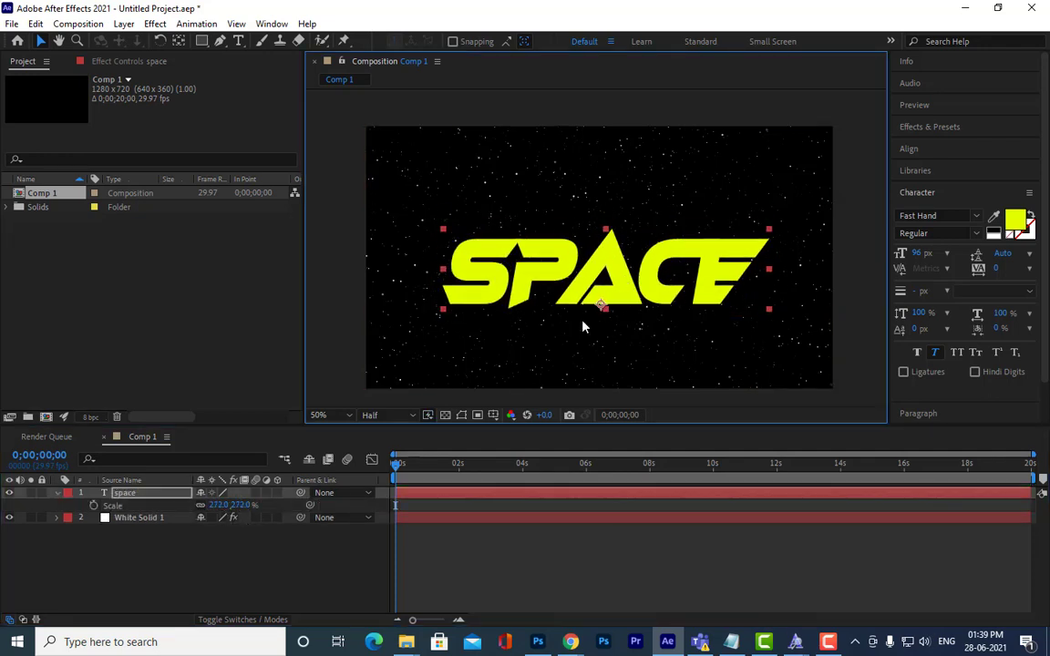
left_click(56, 493)
left_click(147, 538)
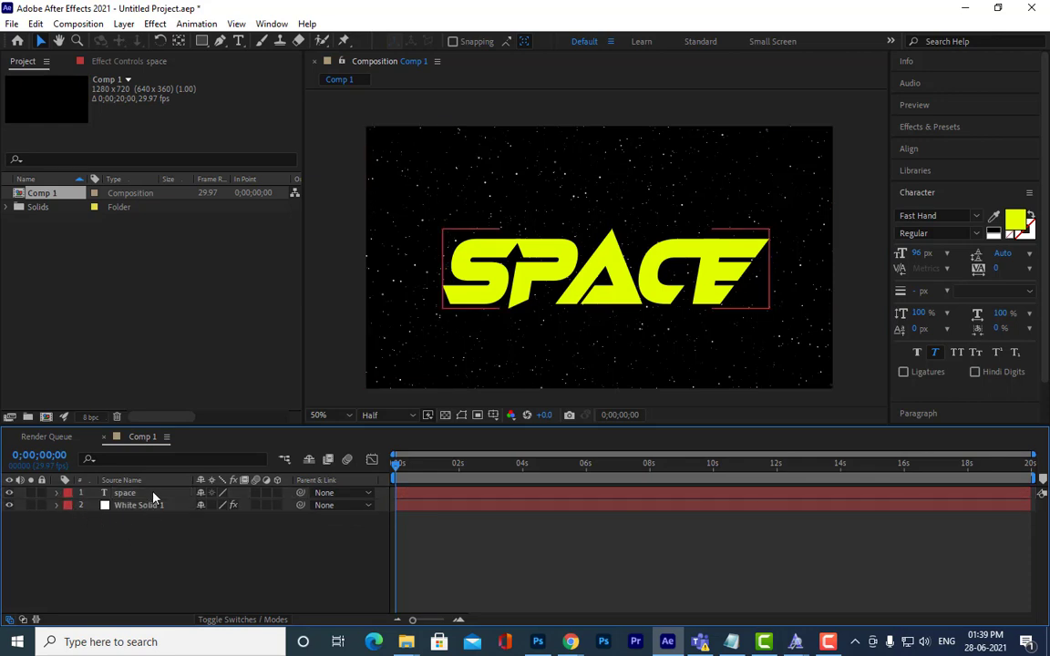
left_click(153, 495)
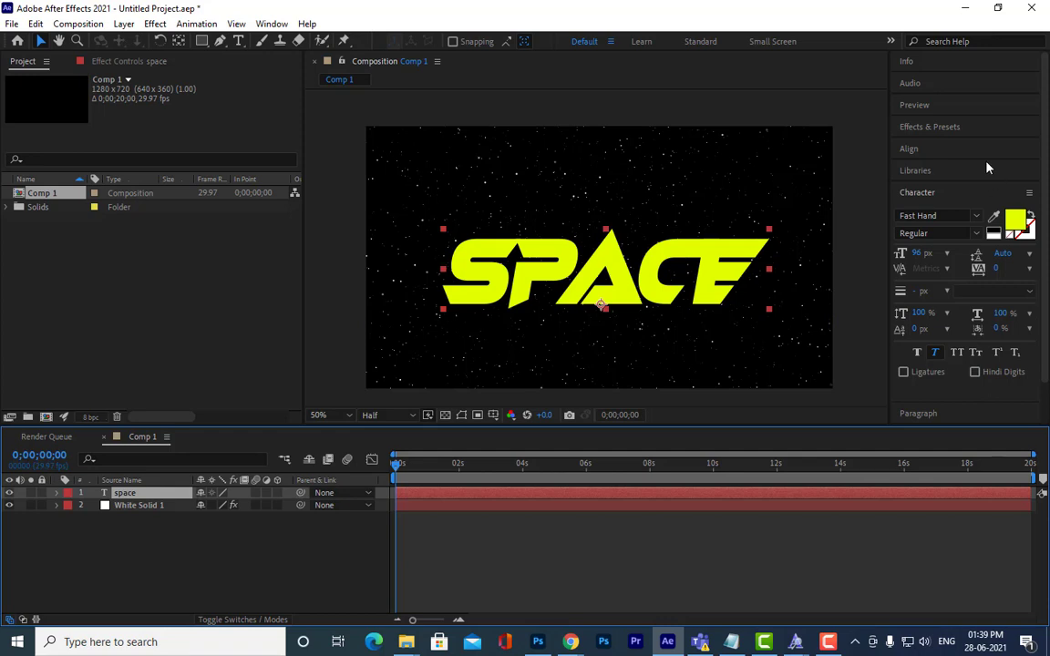
Step: Find the Vegas effect and apply it to the space text layer
left_click(949, 127)
left_click_drag(952, 146, 855, 145)
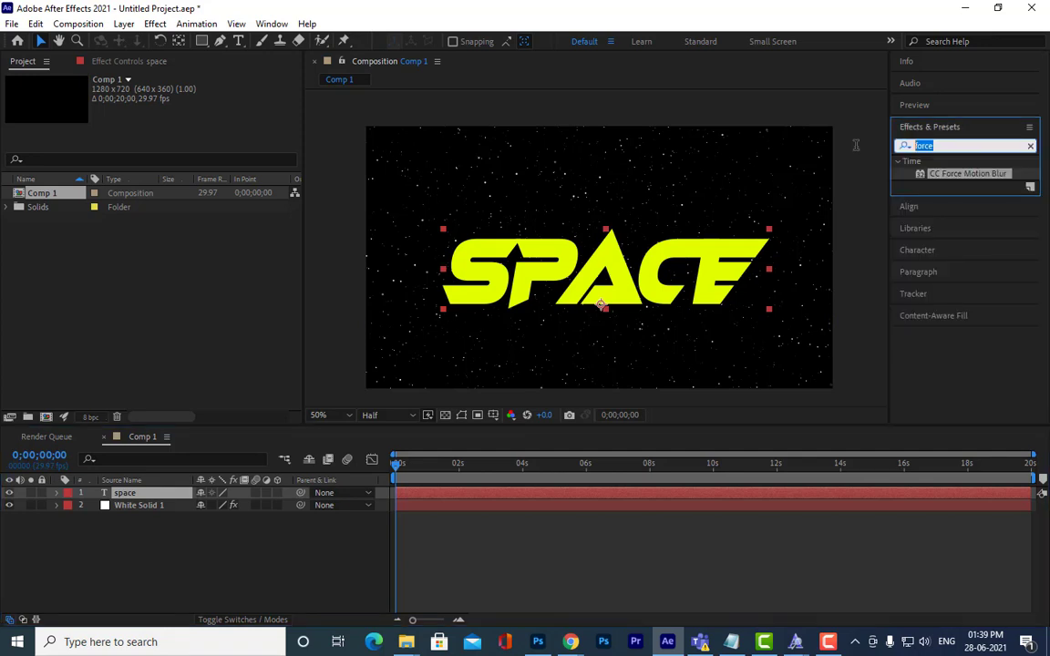
type("vegas")
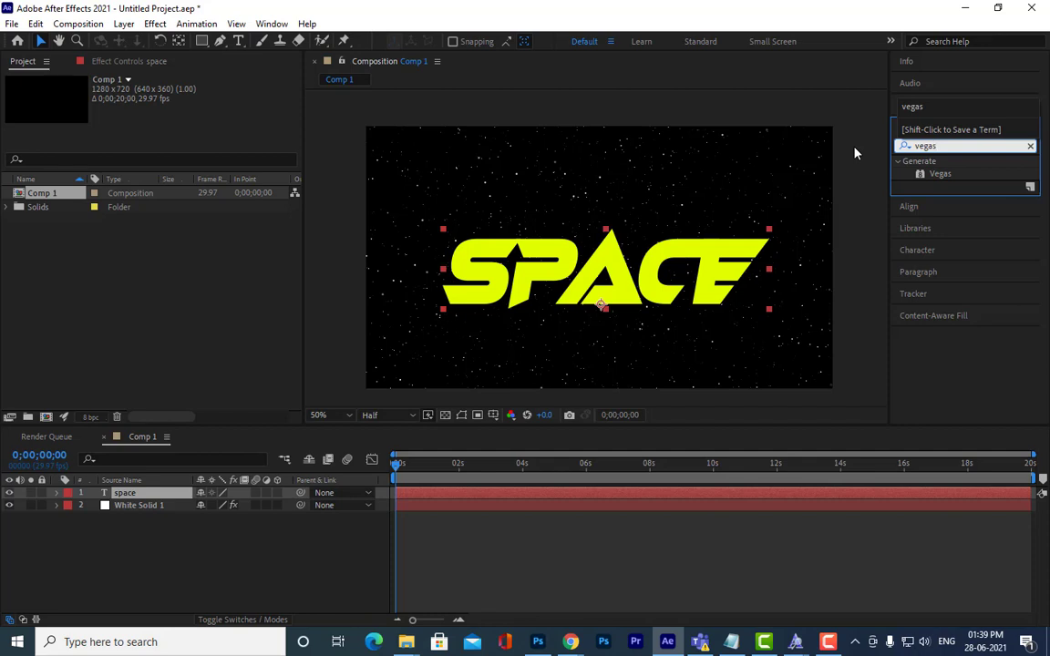
left_click(942, 175)
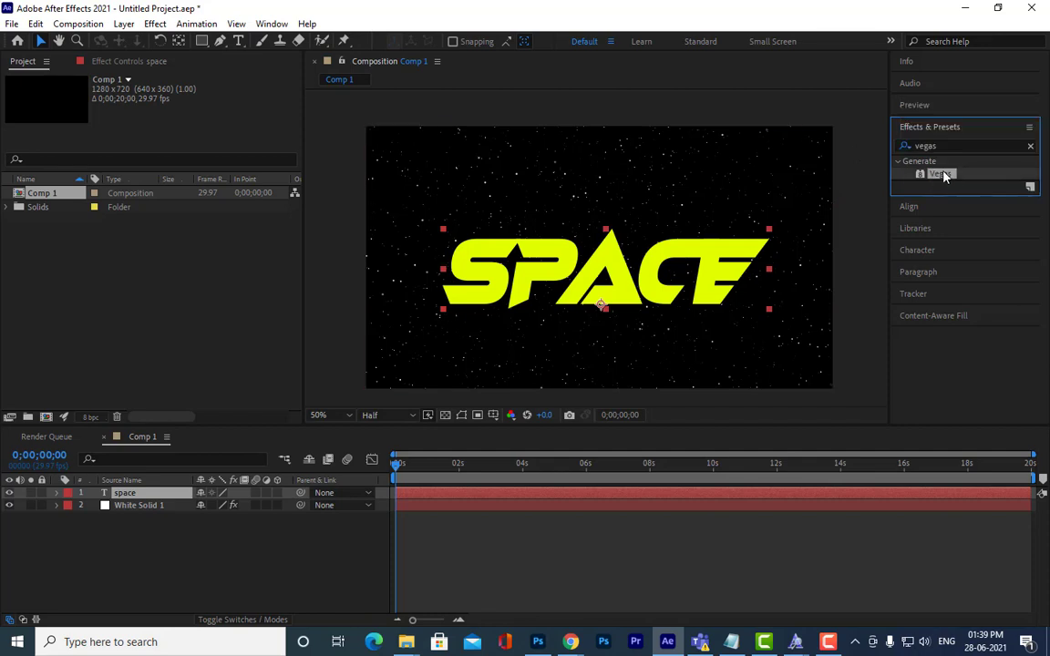
left_click_drag(942, 175, 134, 492)
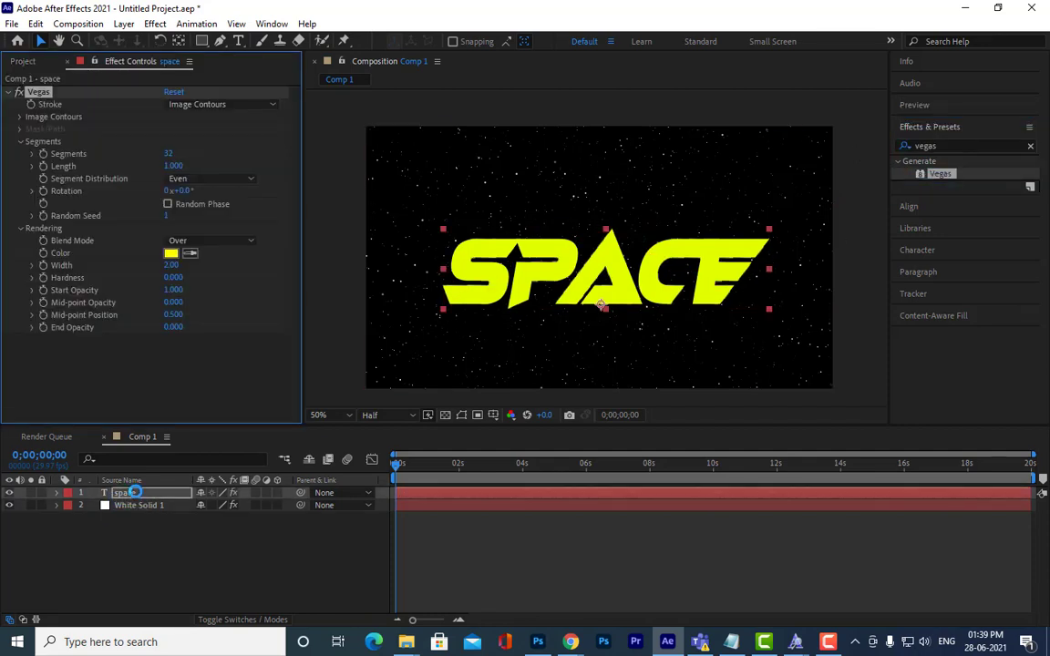
Step: Set the Vegas outline color to light blue 00CCFF
left_click(170, 252)
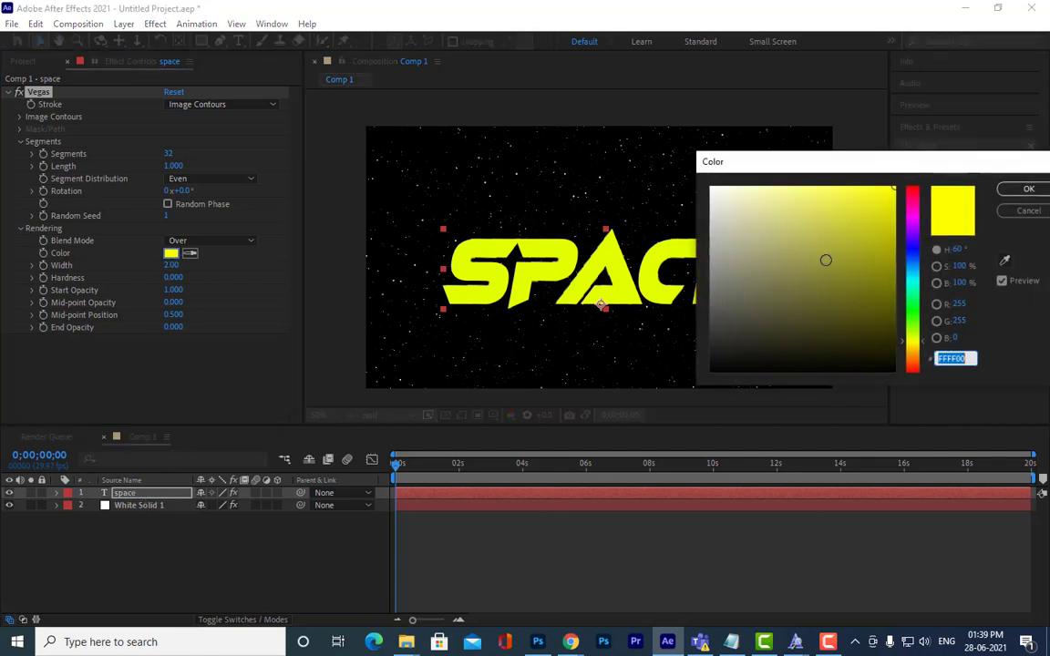
left_click_drag(917, 266, 914, 273)
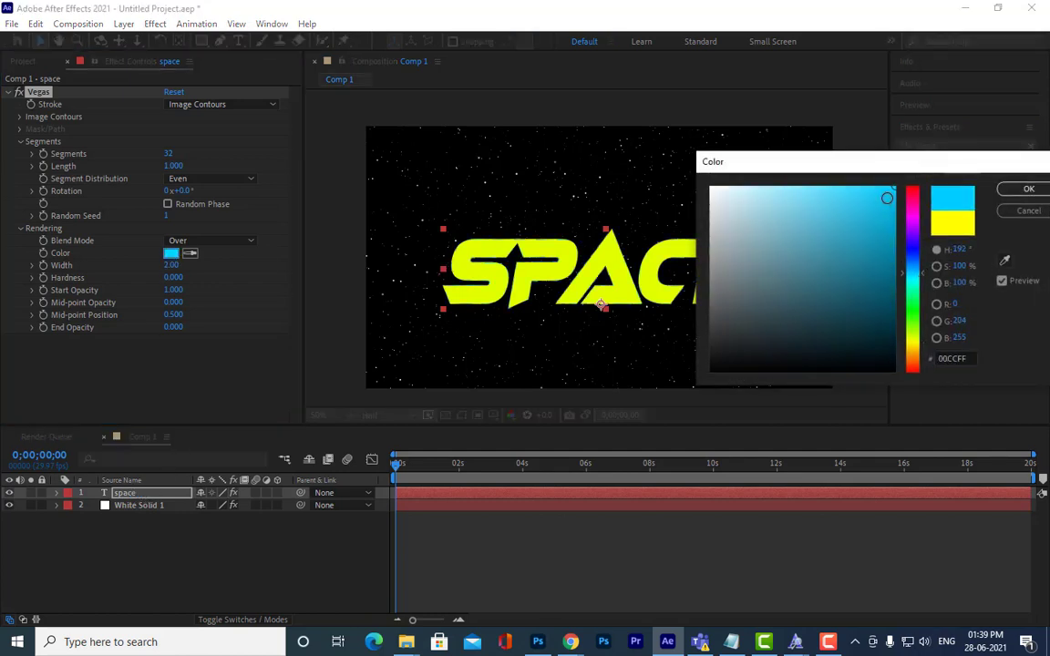
left_click(1002, 188)
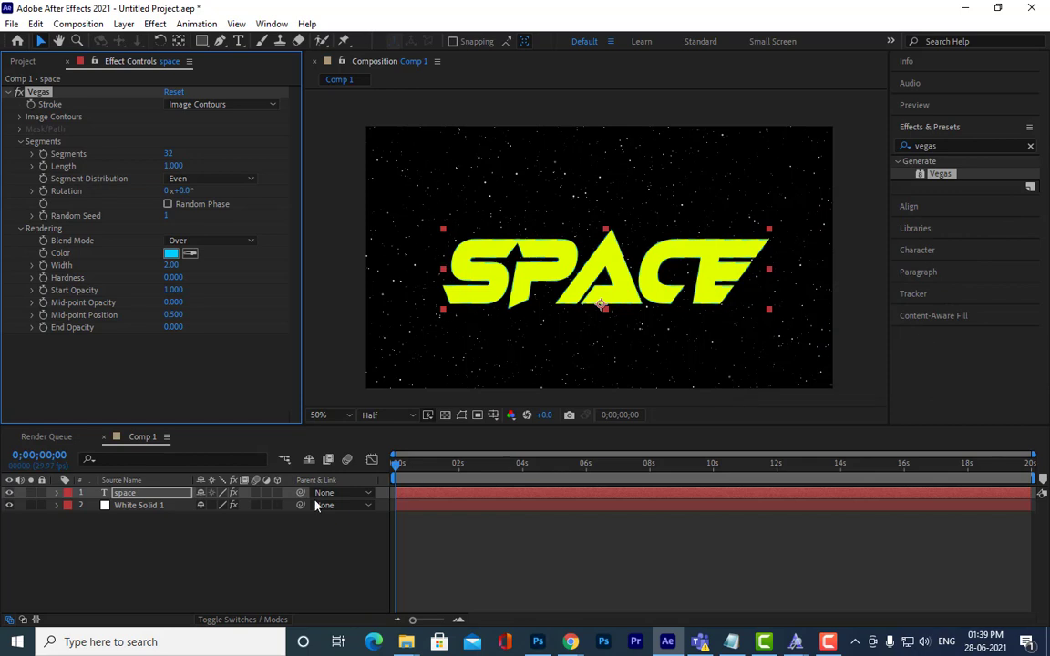
Step: Find the Stylize Glow effect, apply it to the space text layer and leave that layer selected
left_click(134, 497)
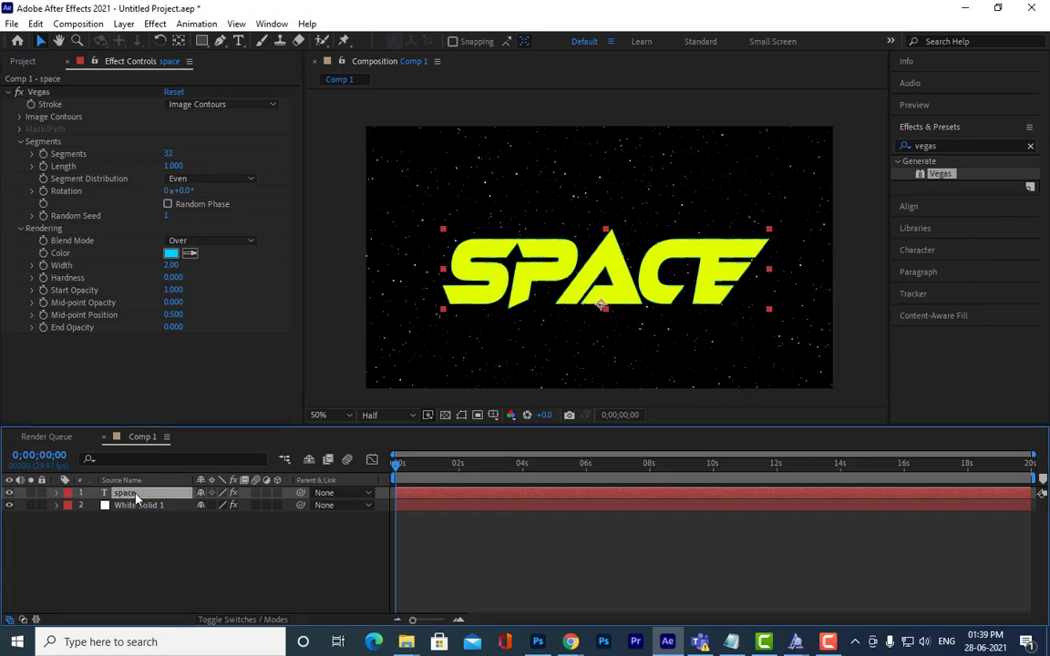
left_click(948, 146)
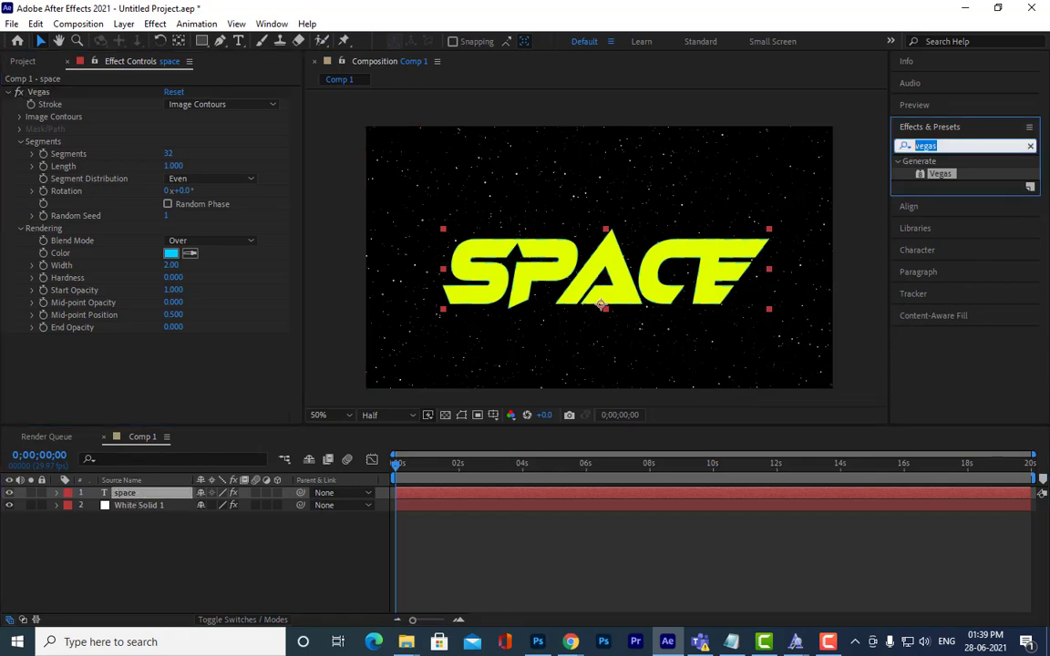
type("glow")
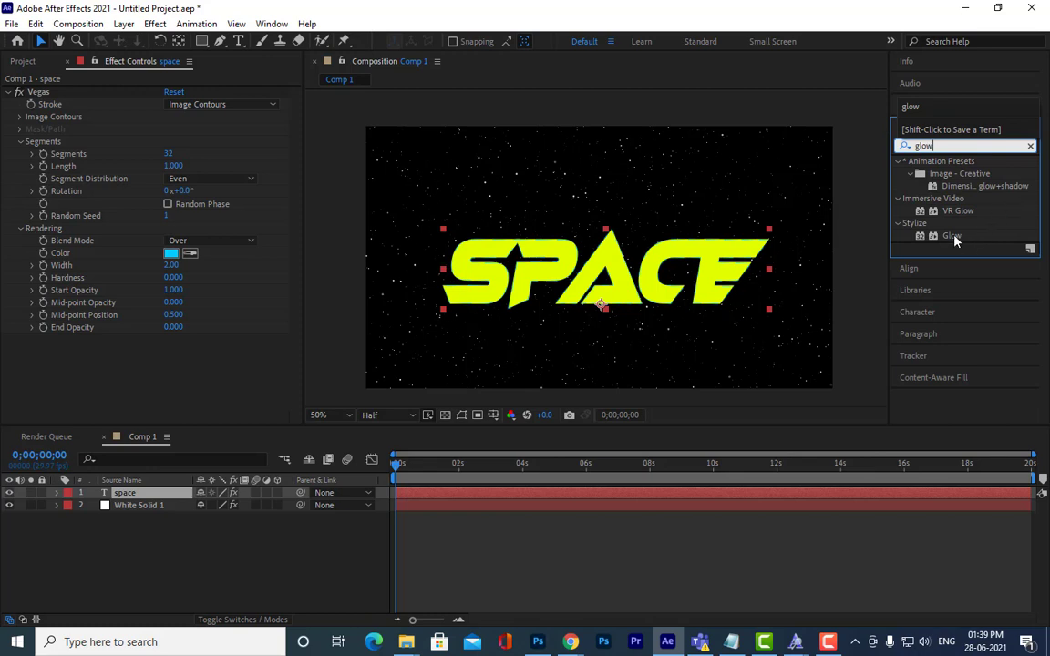
left_click_drag(953, 237, 130, 494)
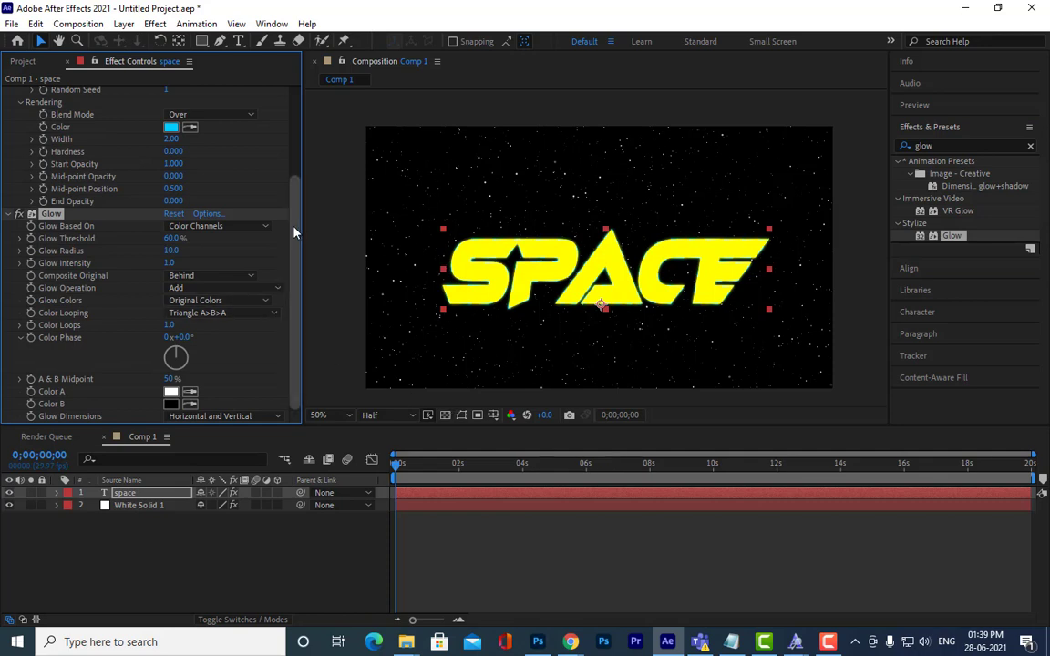
left_click_drag(293, 229, 281, 341)
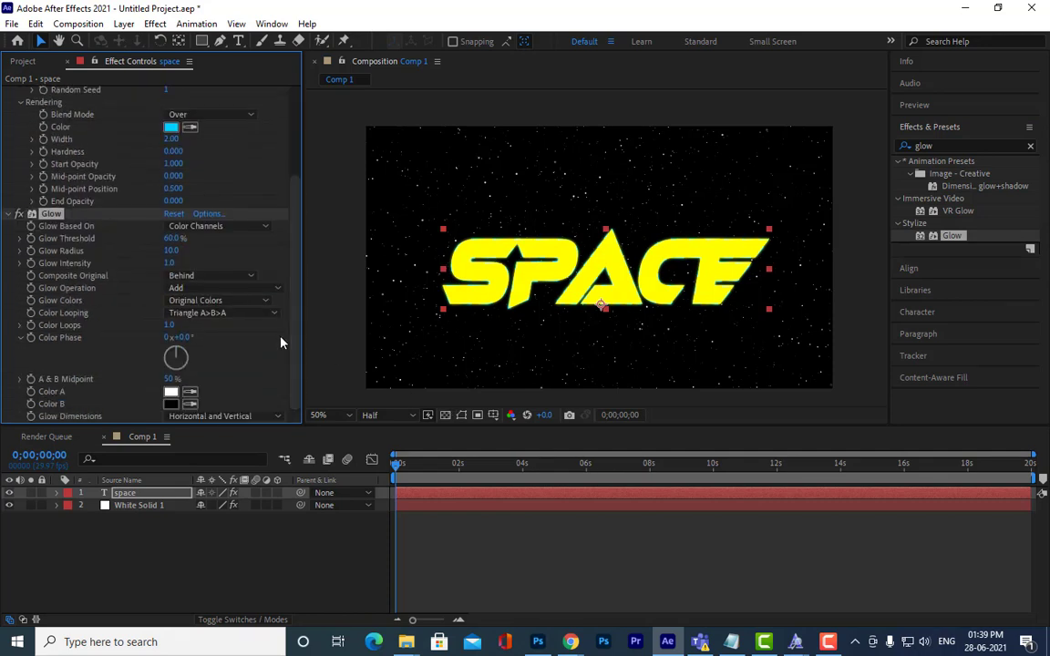
left_click(141, 506)
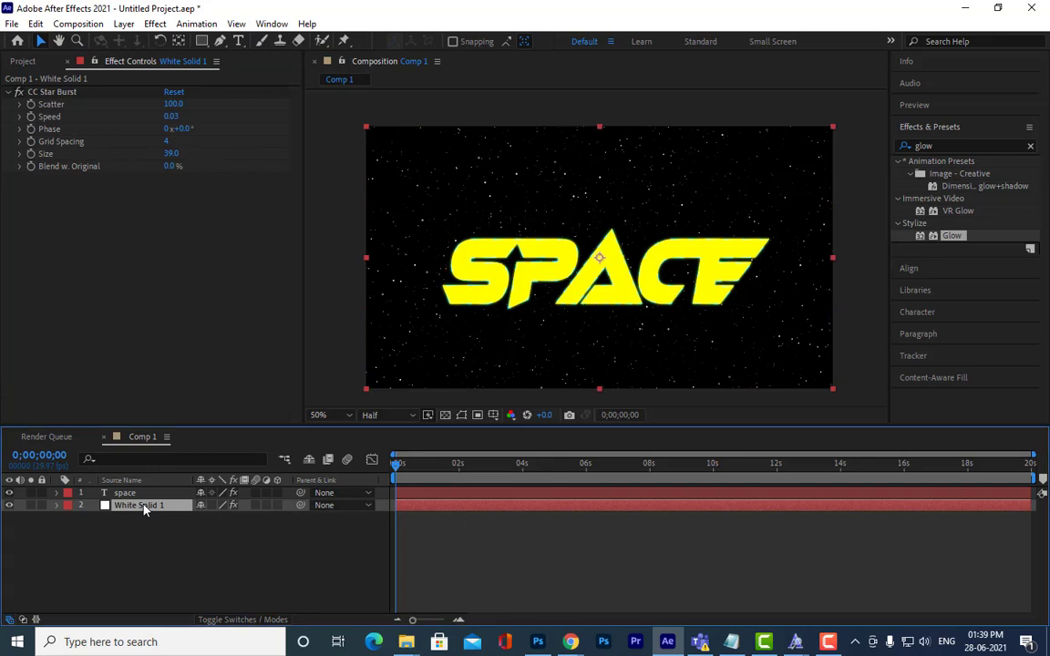
left_click(131, 494)
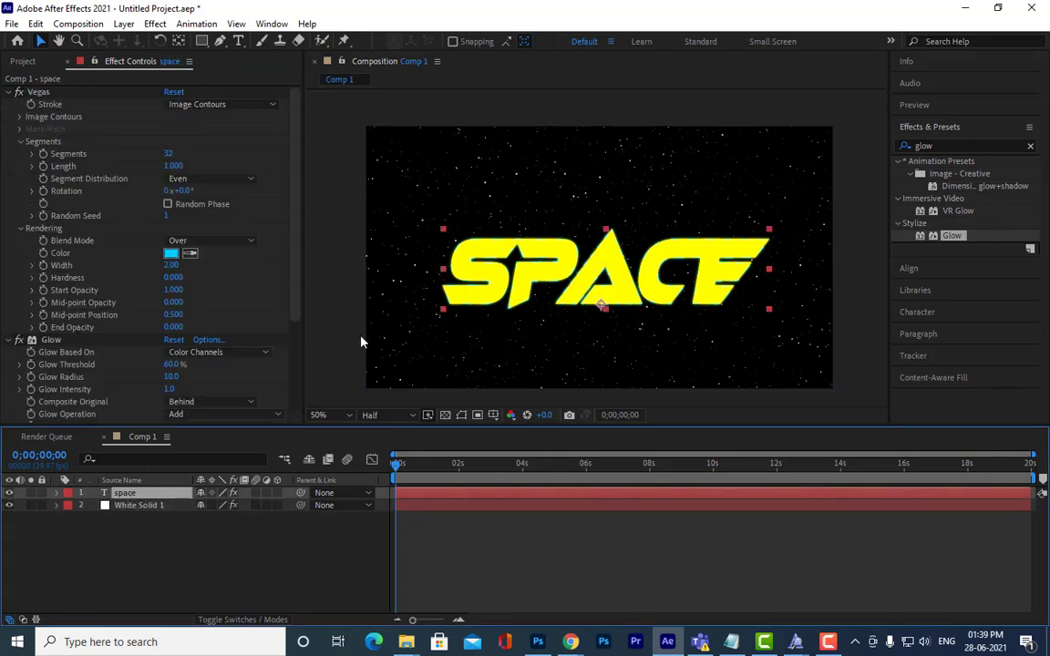
Step: Set the Vegas effect's segments to 6 and its outline width to 3.70
left_click_drag(296, 312, 298, 265)
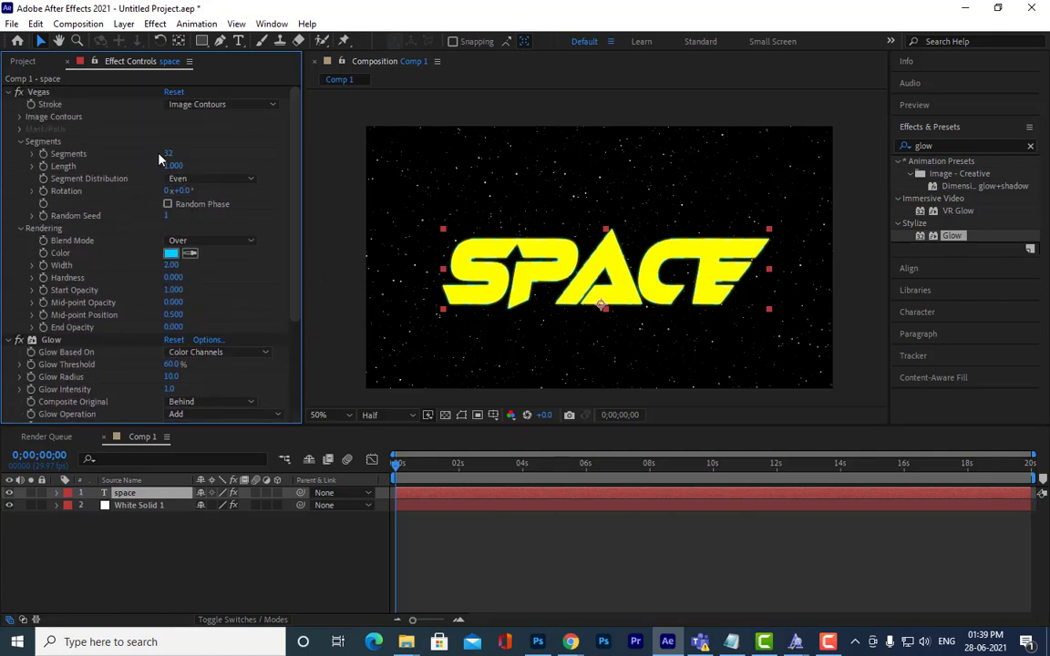
left_click_drag(170, 156, 157, 159)
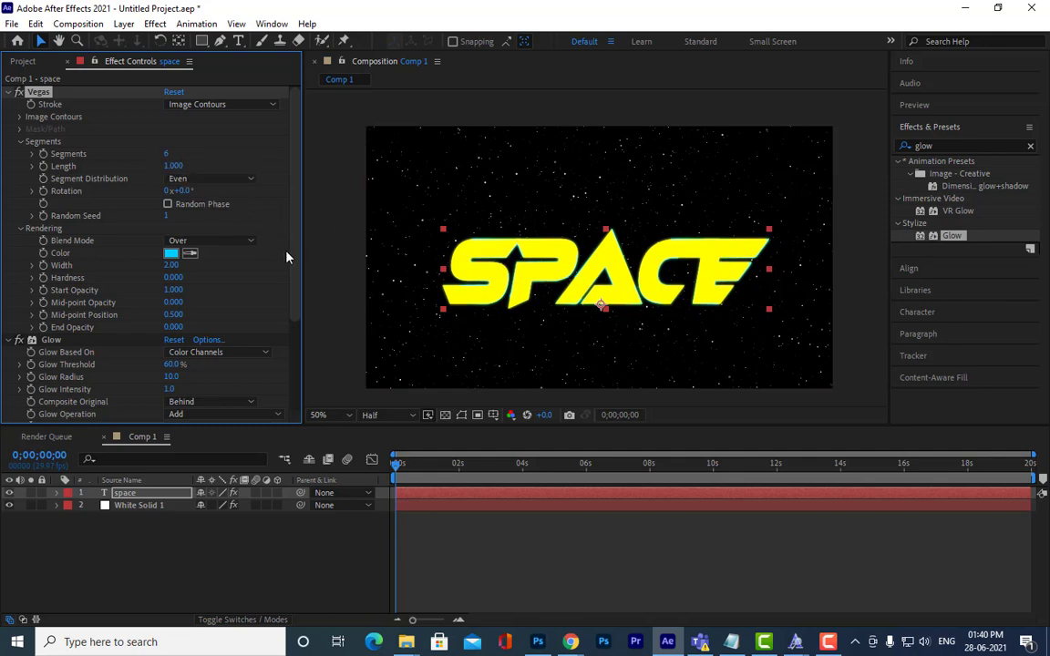
left_click_drag(169, 267, 169, 268)
left_click_drag(171, 265, 187, 266)
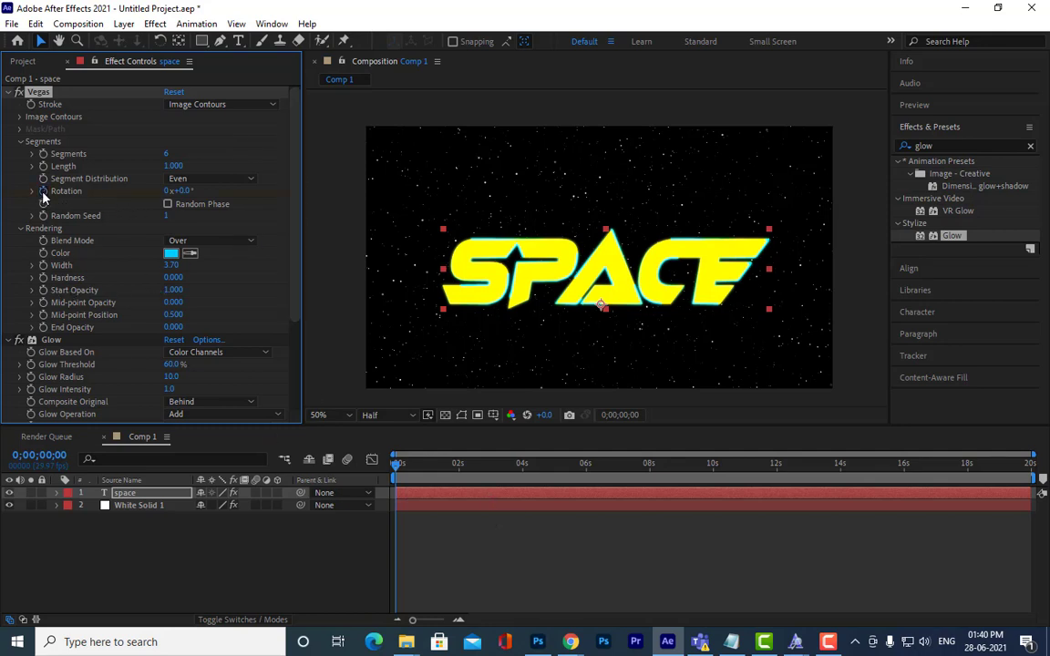
Step: Keyframe the Vegas rotation from 0° at the first frame to 155° at 0;00;03;29 and preview the moving outline
left_click(520, 475)
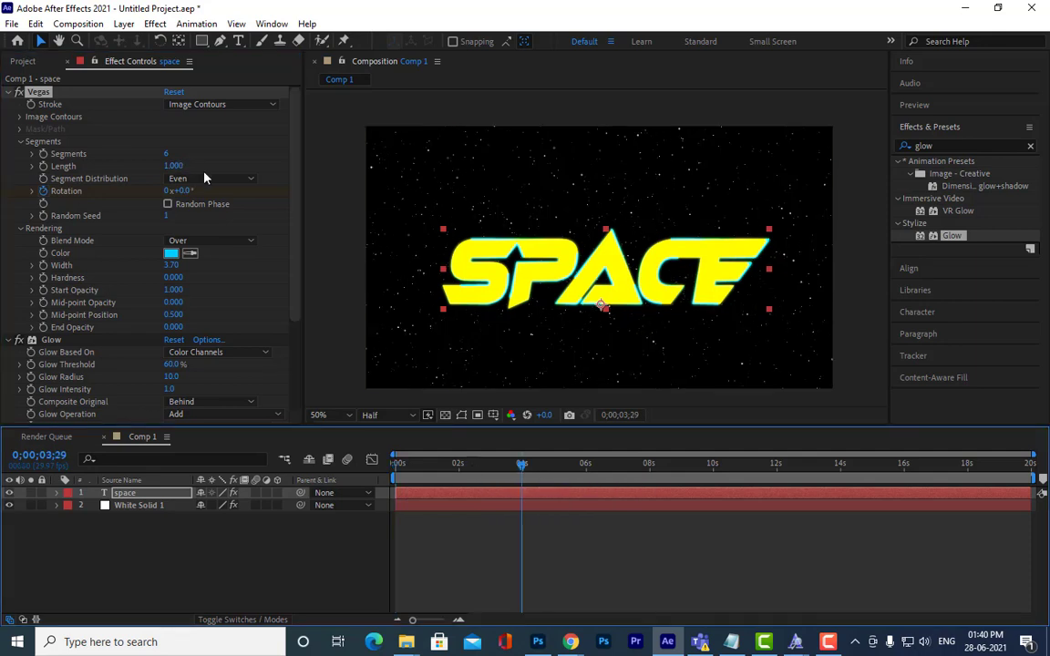
left_click_drag(178, 191, 313, 210)
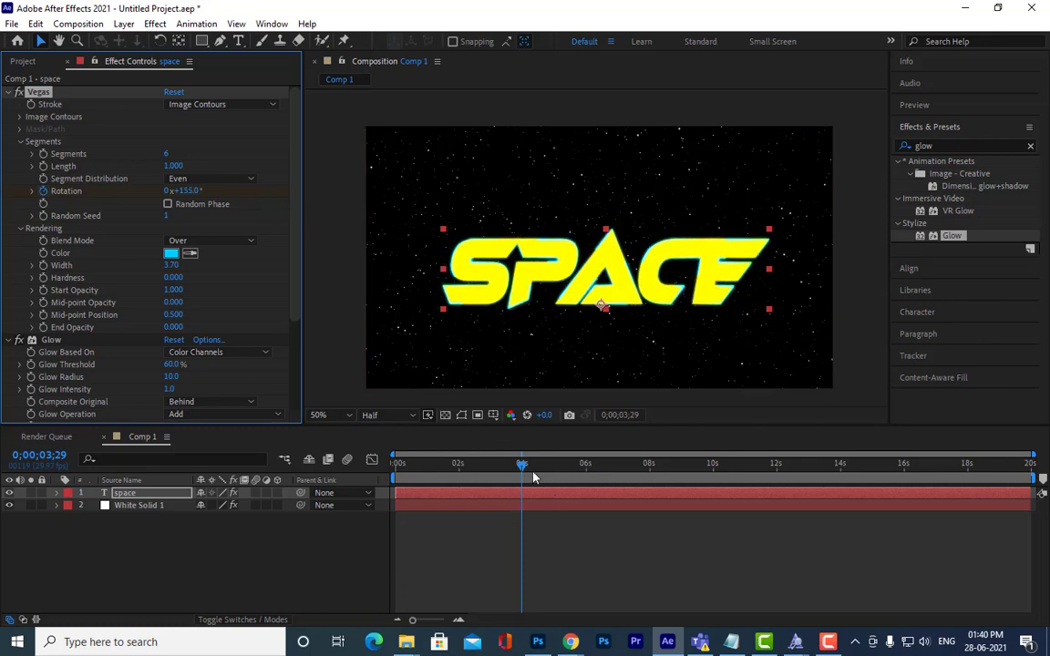
left_click_drag(521, 467, 329, 467)
key("space")
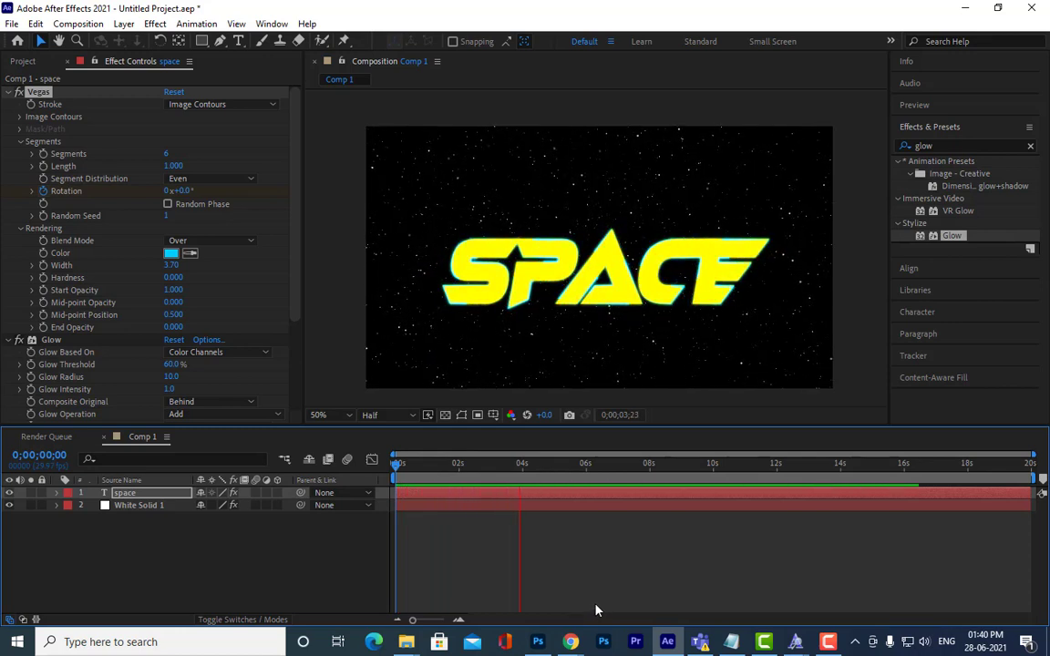
key("space")
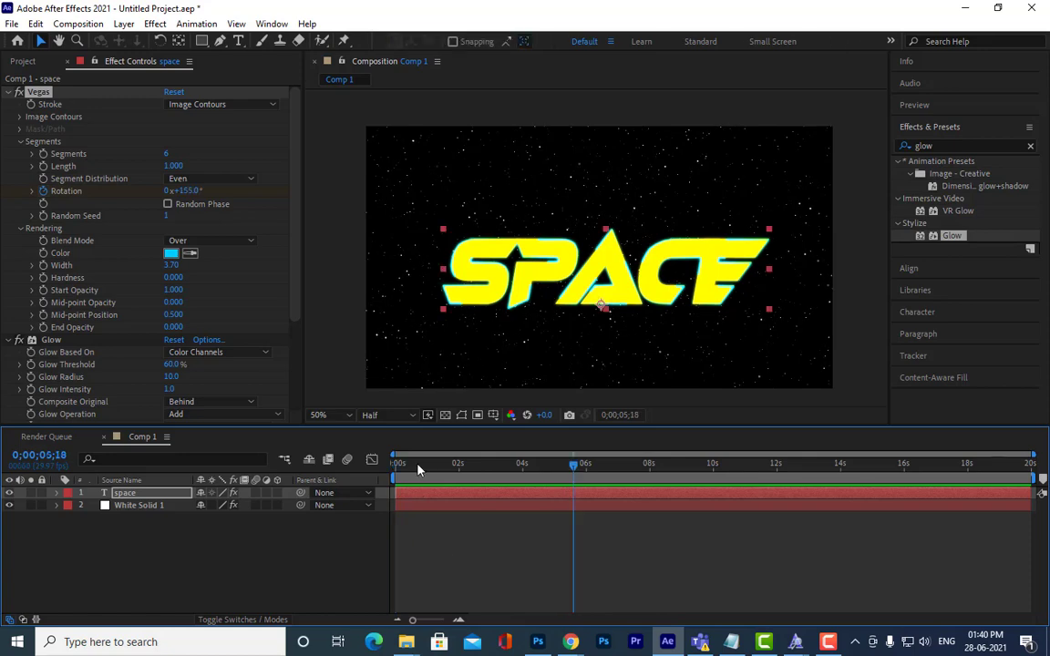
key("space")
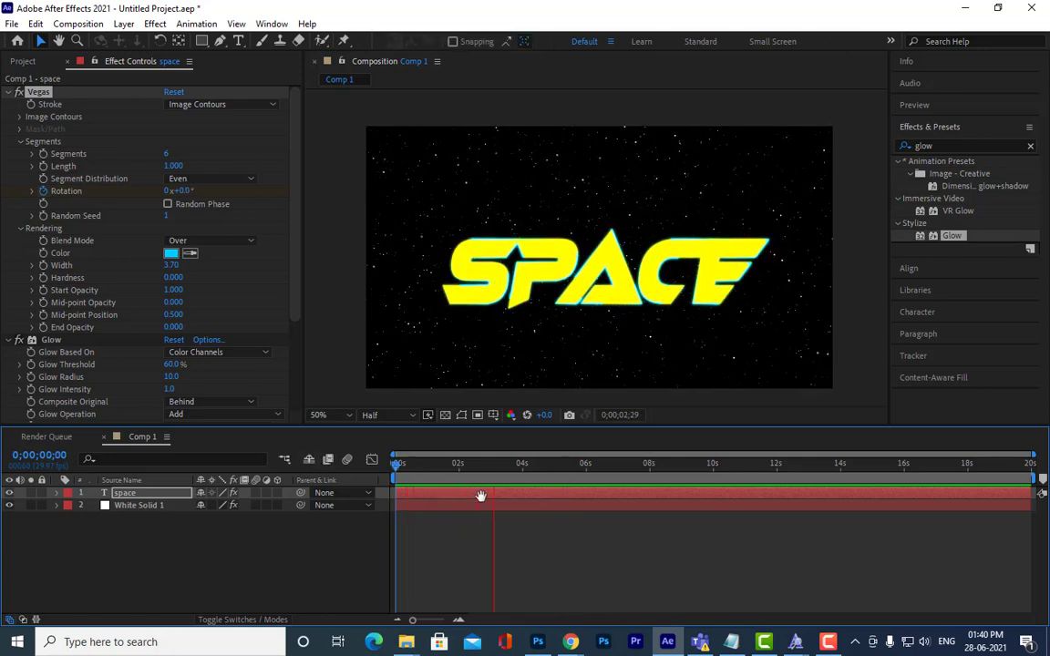
key("space")
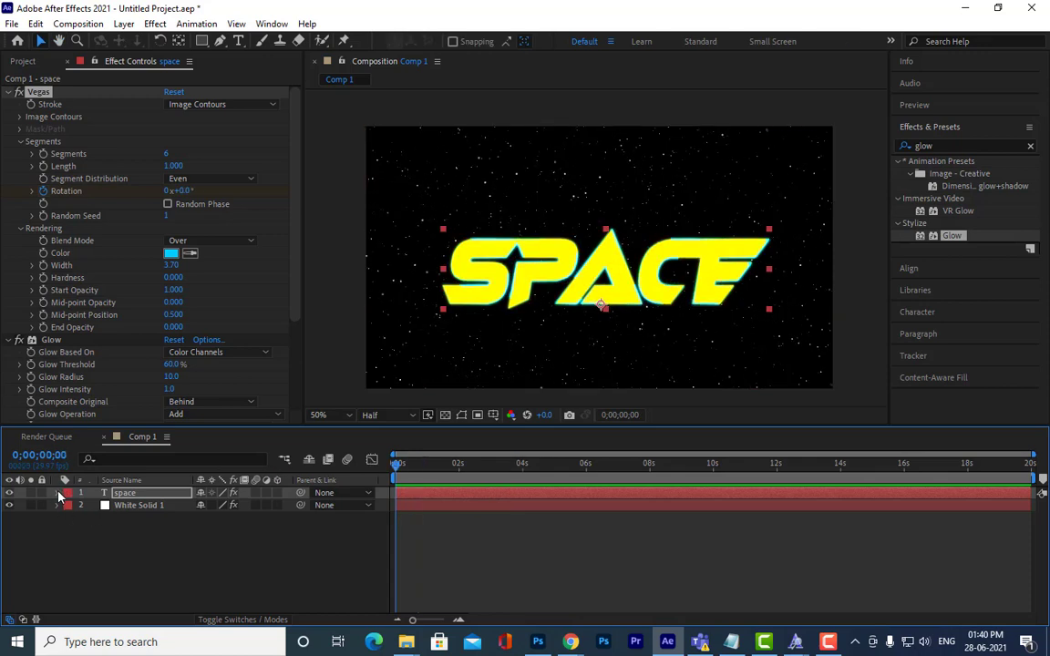
Step: Examine the space layer's opacity, transform and text More Options properties, then collapse the layer
key("t")
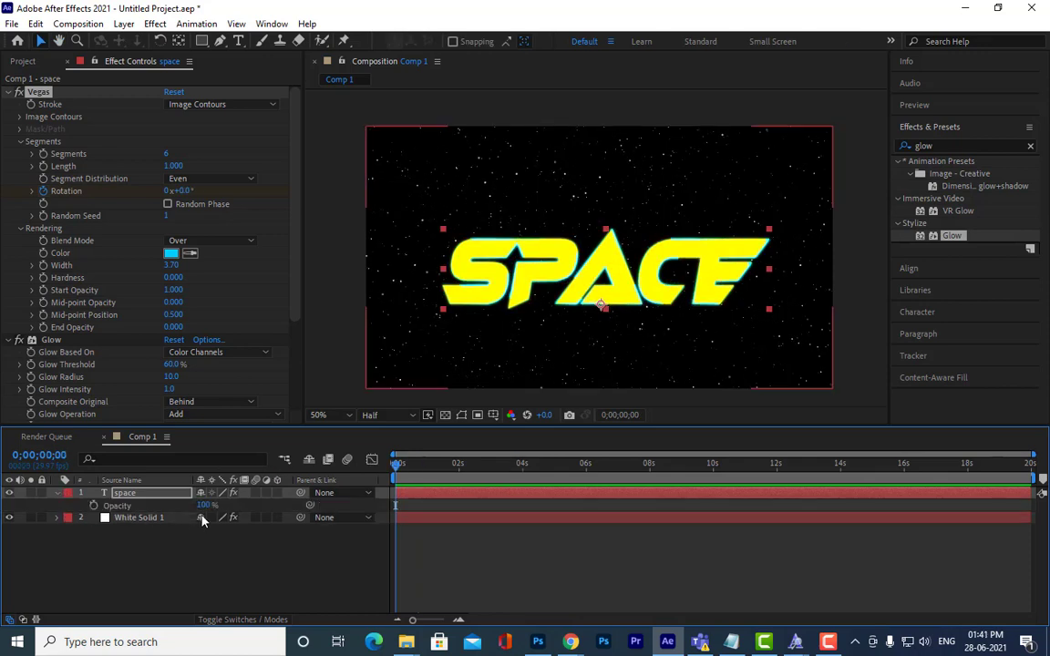
left_click_drag(205, 504, 283, 519)
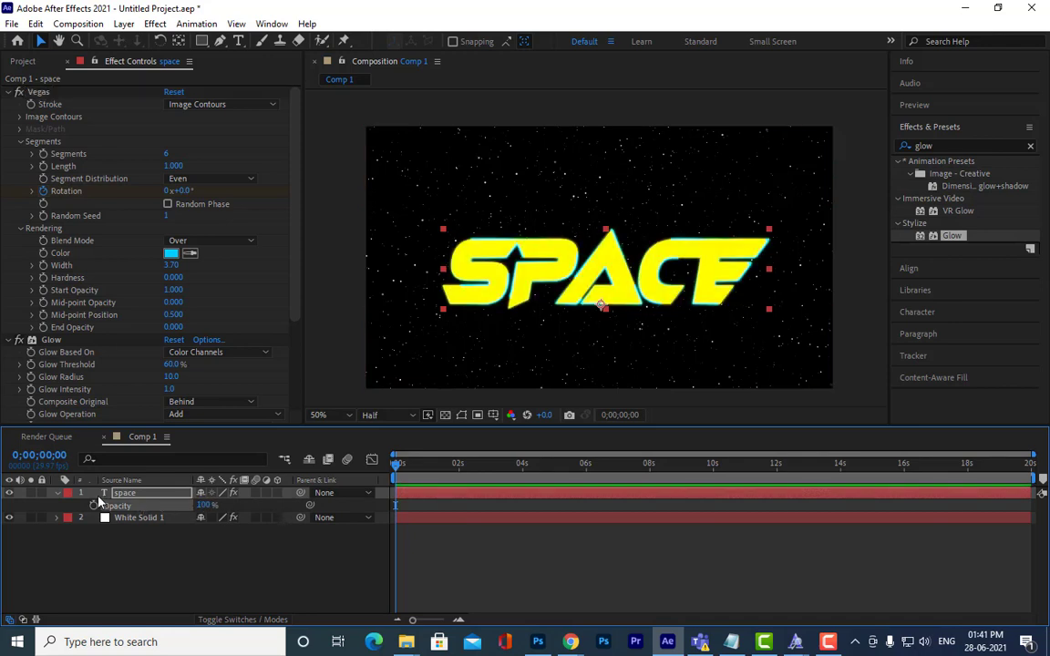
left_click(58, 493)
left_click(58, 493)
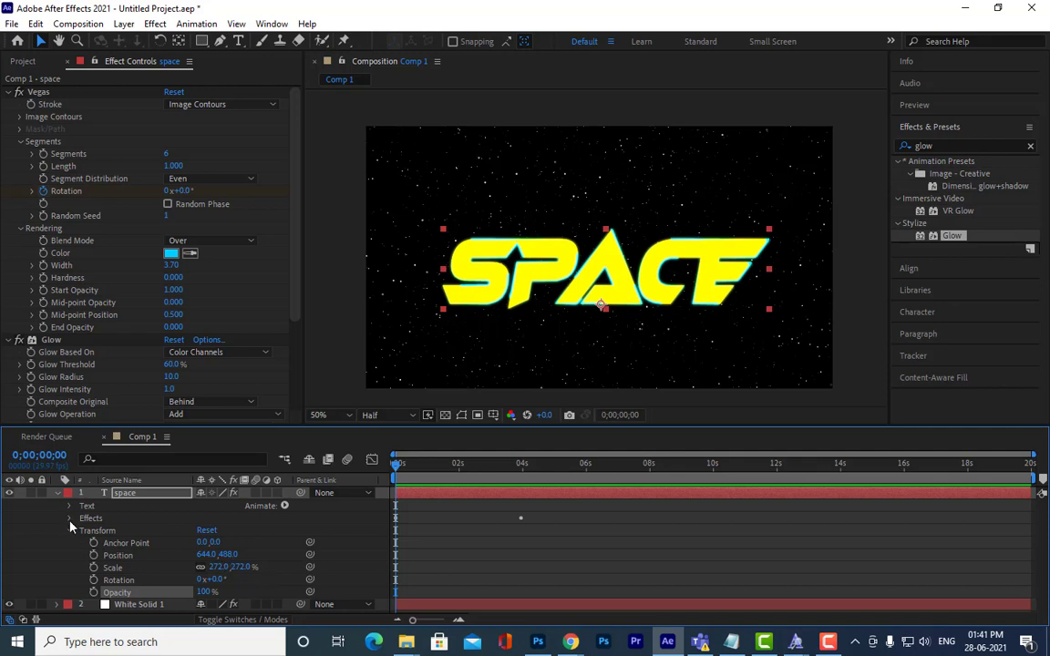
left_click(72, 509)
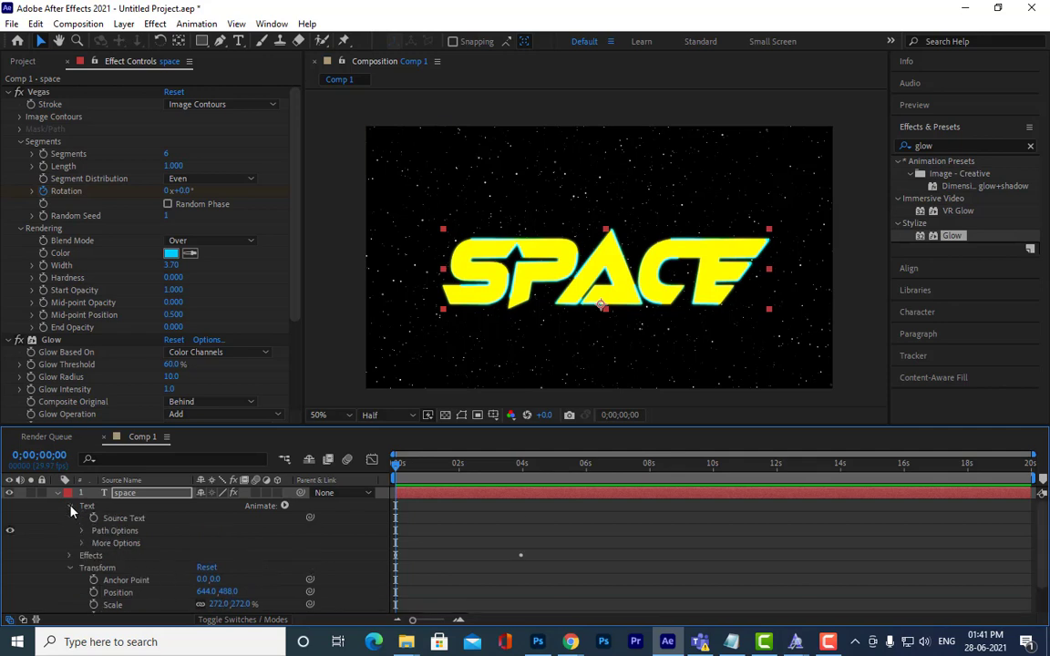
left_click(83, 543)
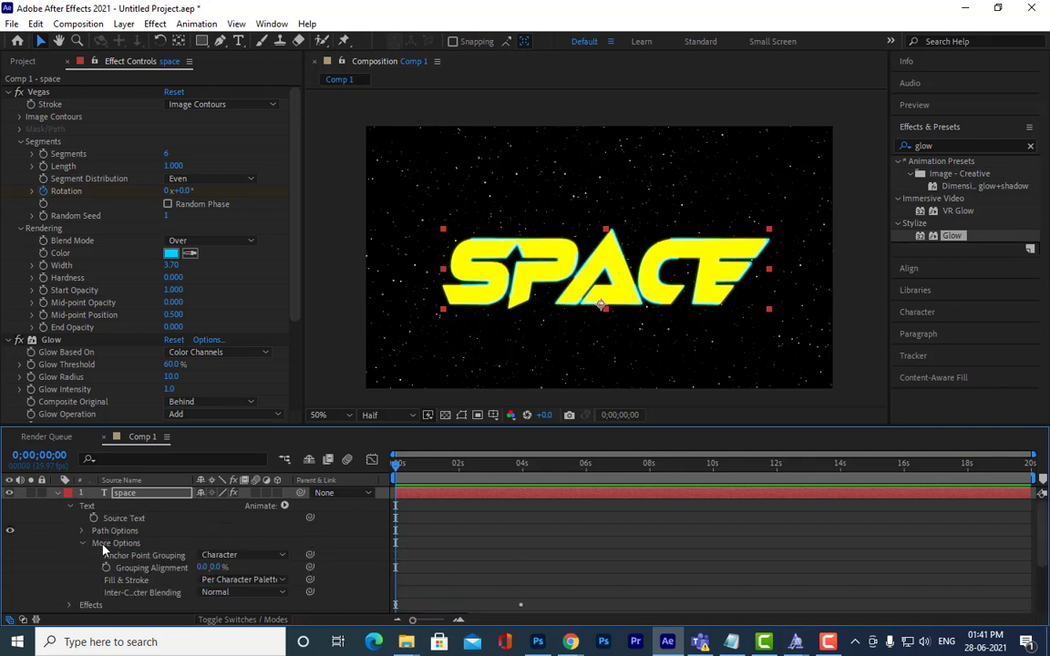
scroll(100, 528, "down", 1)
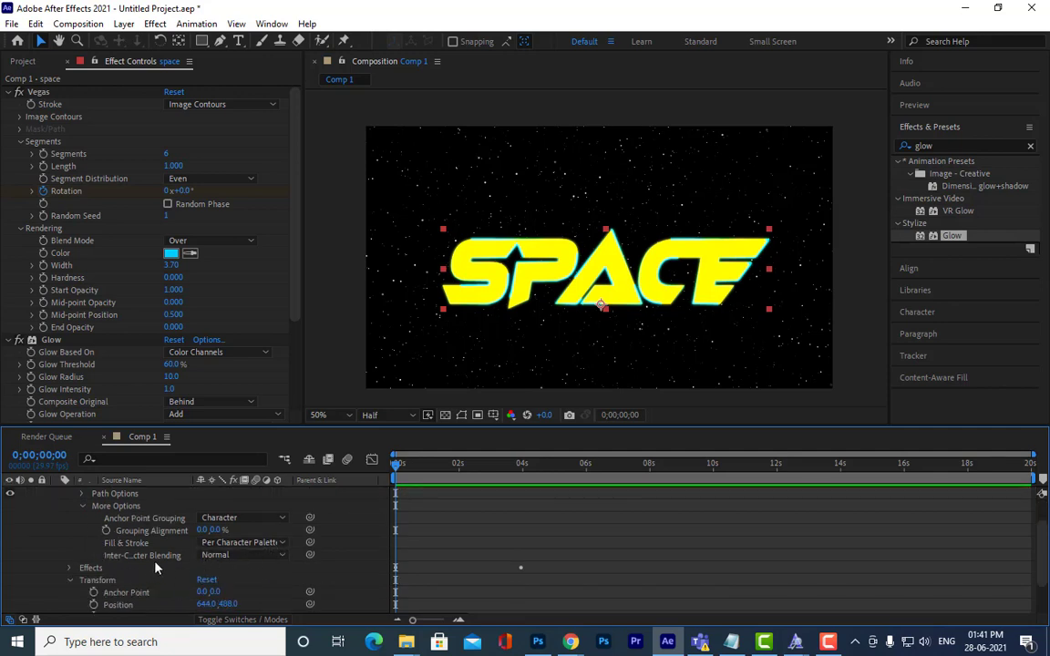
scroll(162, 565, "up", 1)
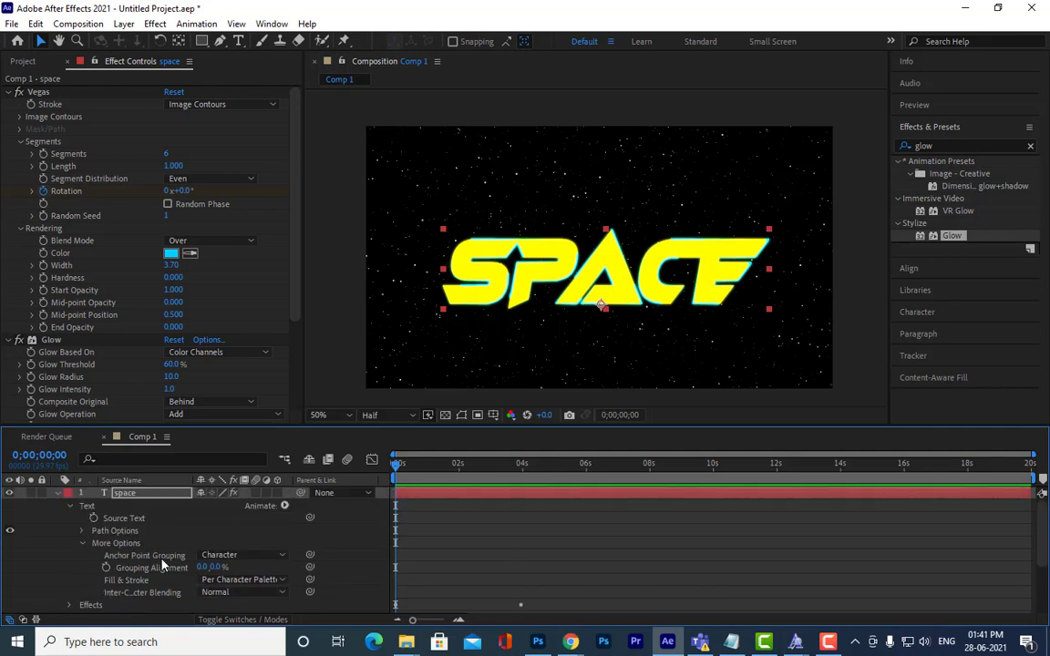
left_click(70, 506)
left_click(58, 493)
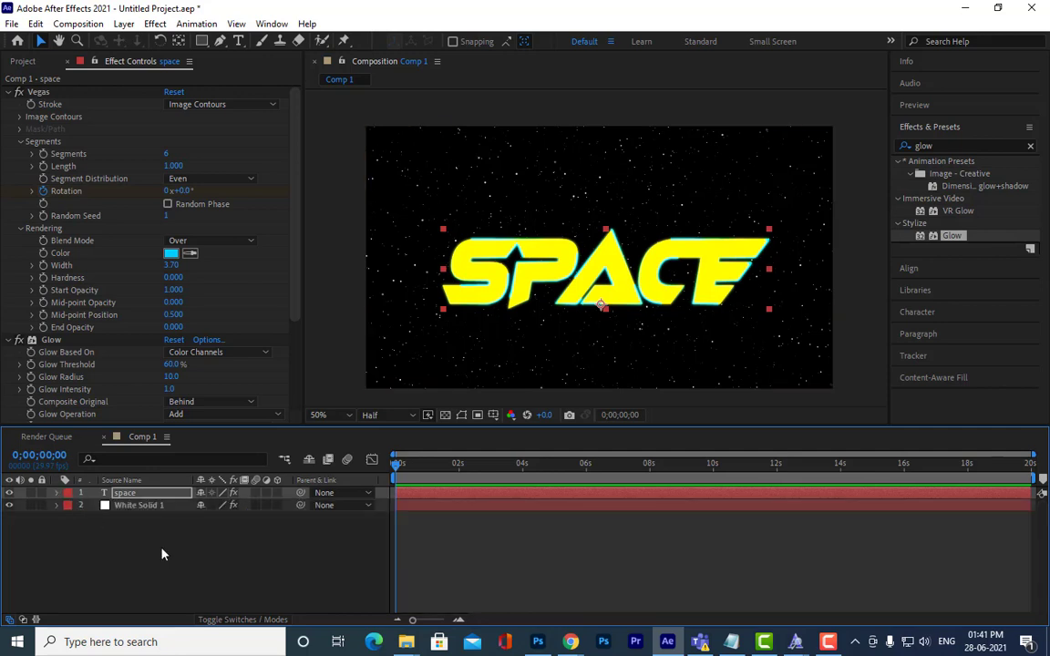
Step: Review the Vegas and Glow settings of the space layer and preview the title from the first frame
left_click(164, 553)
left_click(139, 495)
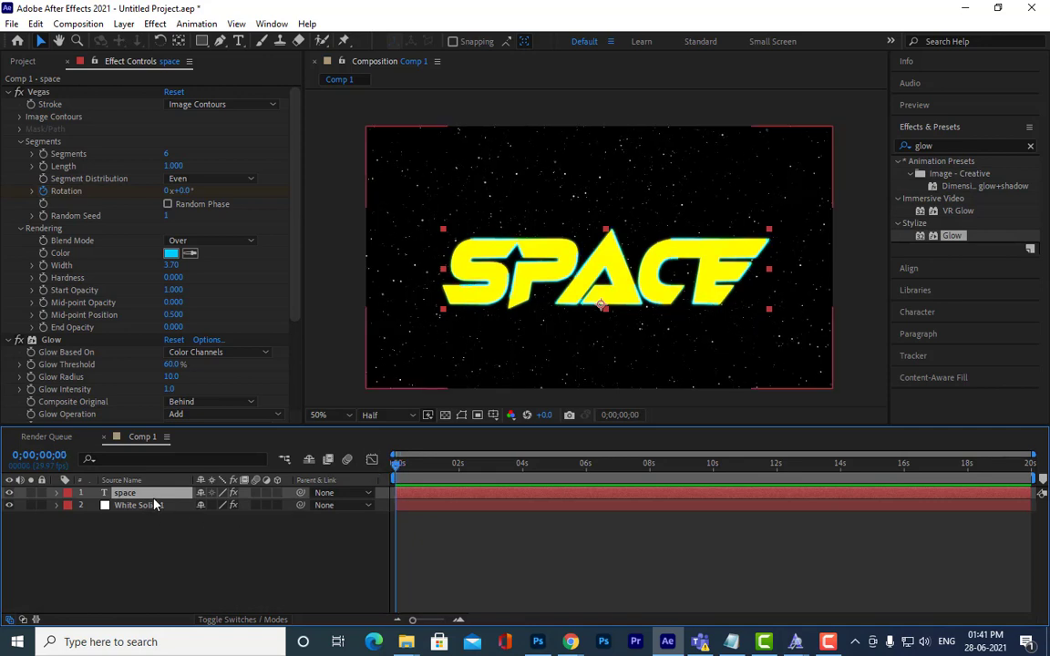
scroll(258, 382, "down", 4)
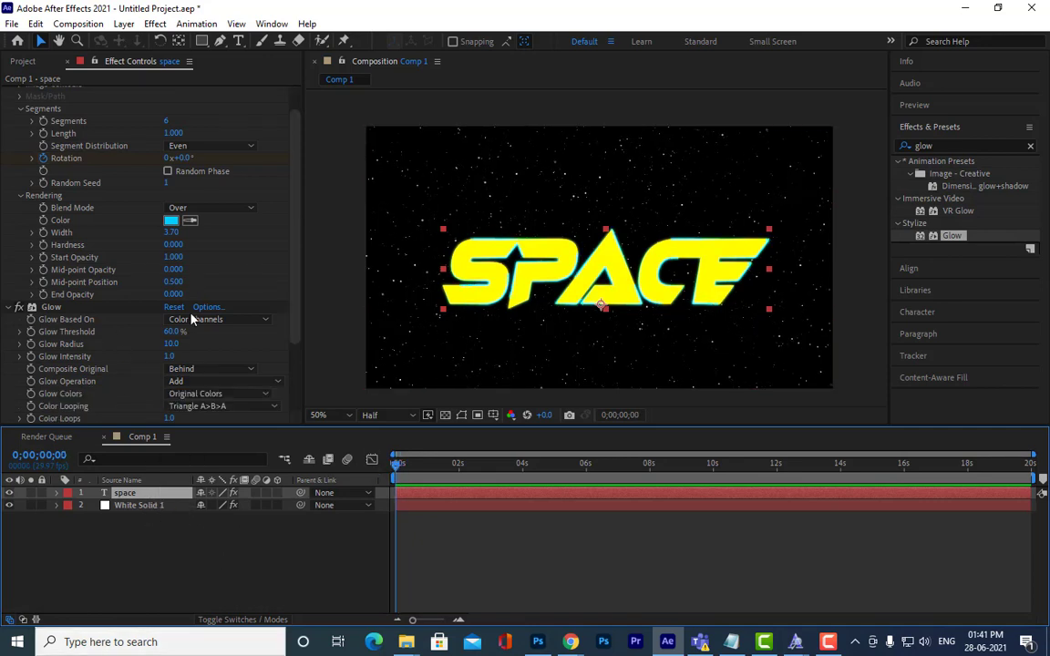
scroll(258, 336, "up", 2)
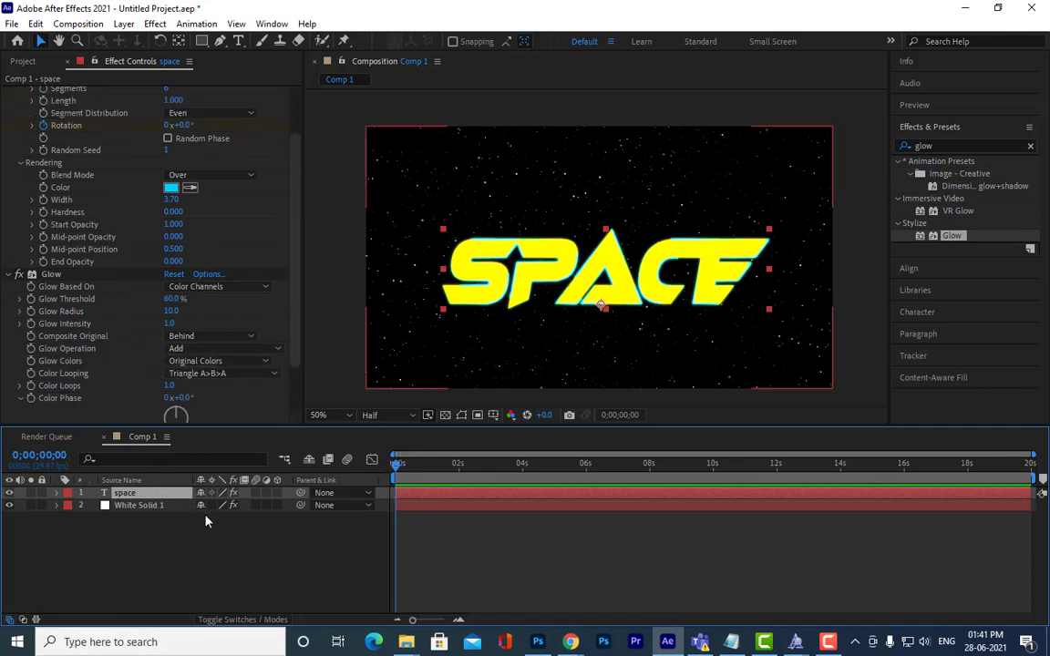
left_click_drag(399, 468, 279, 462)
key("space")
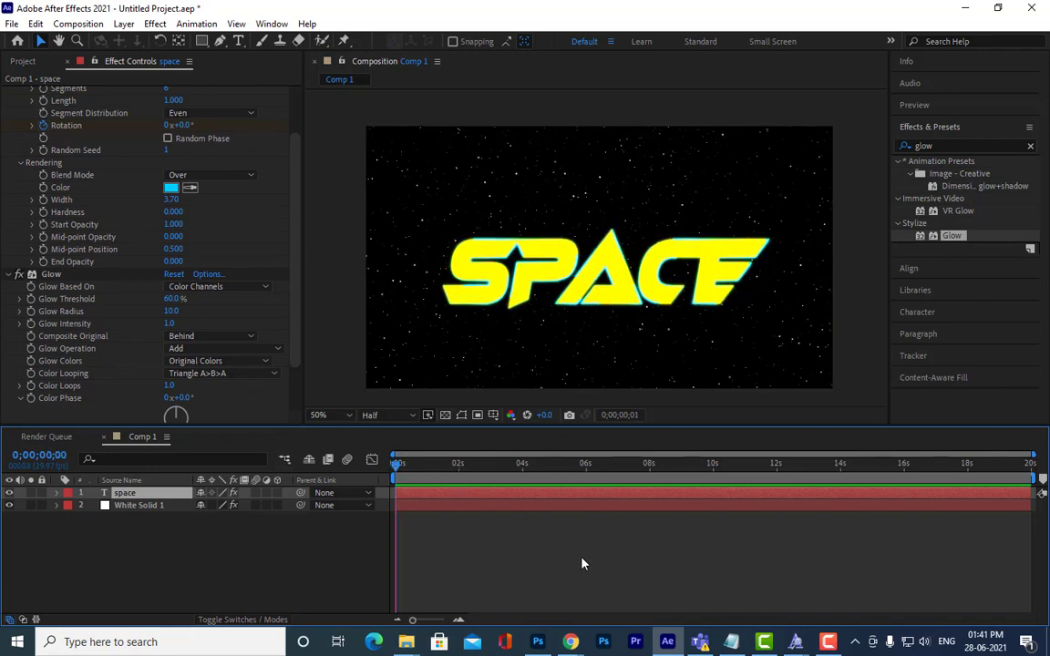
Step: Add a Gradient Overlay layer style to the space layer and open its gradient colors for editing
key("space")
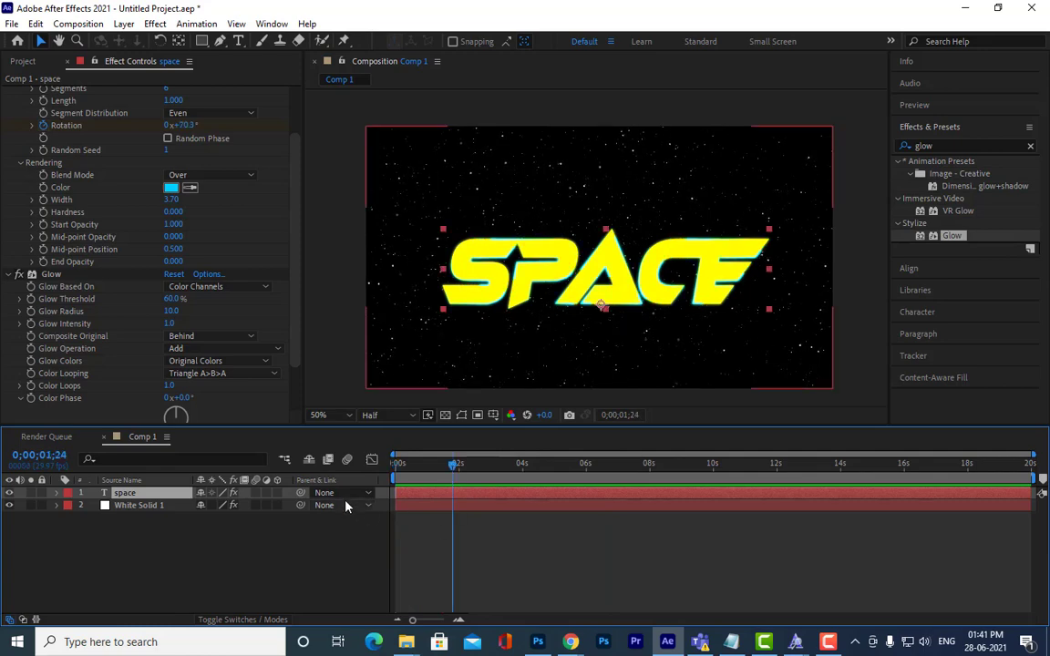
right_click(141, 499)
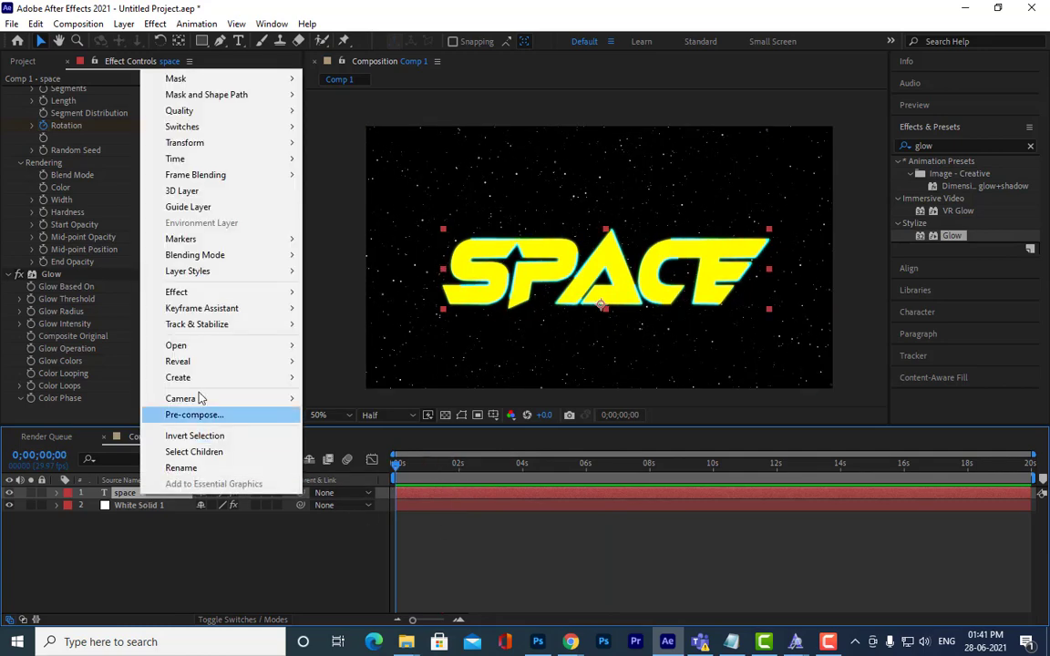
mouse_move(278, 271)
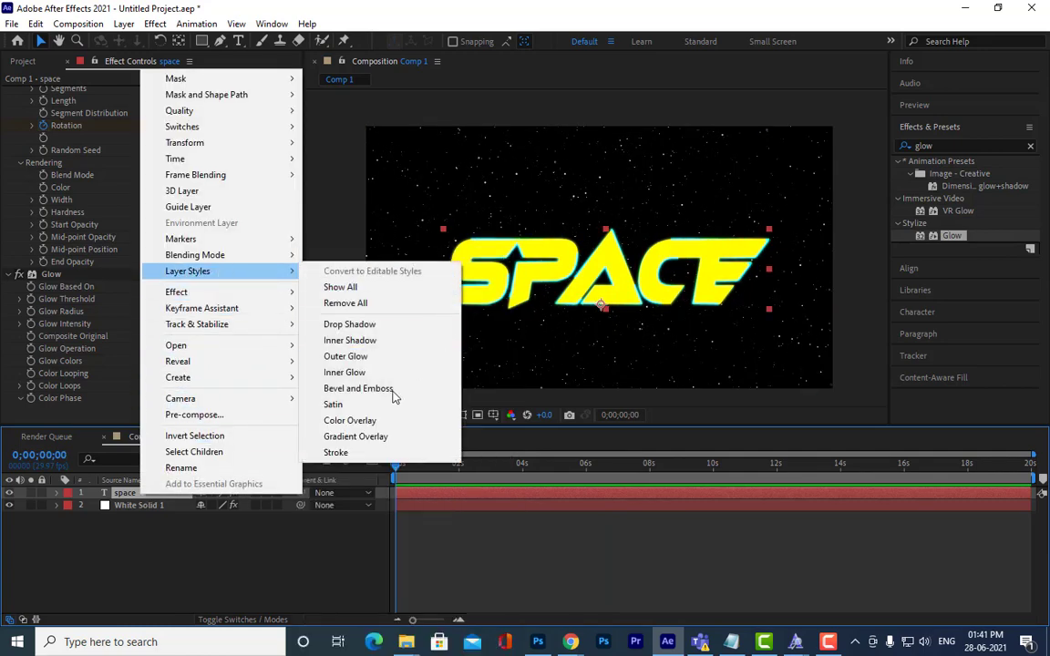
left_click(360, 436)
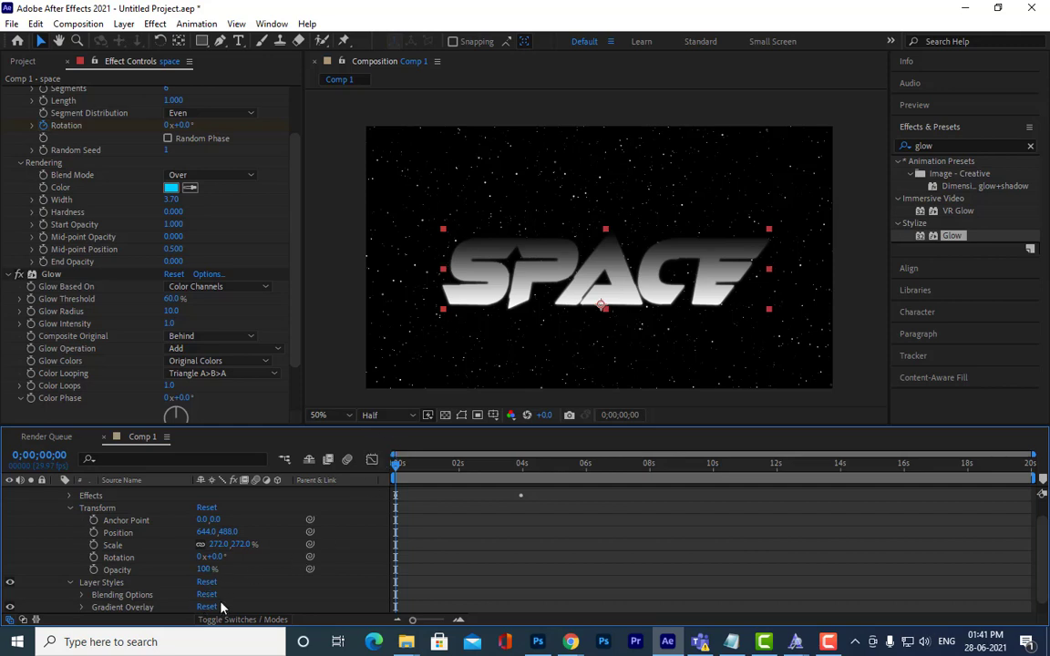
scroll(234, 579, "down", 1)
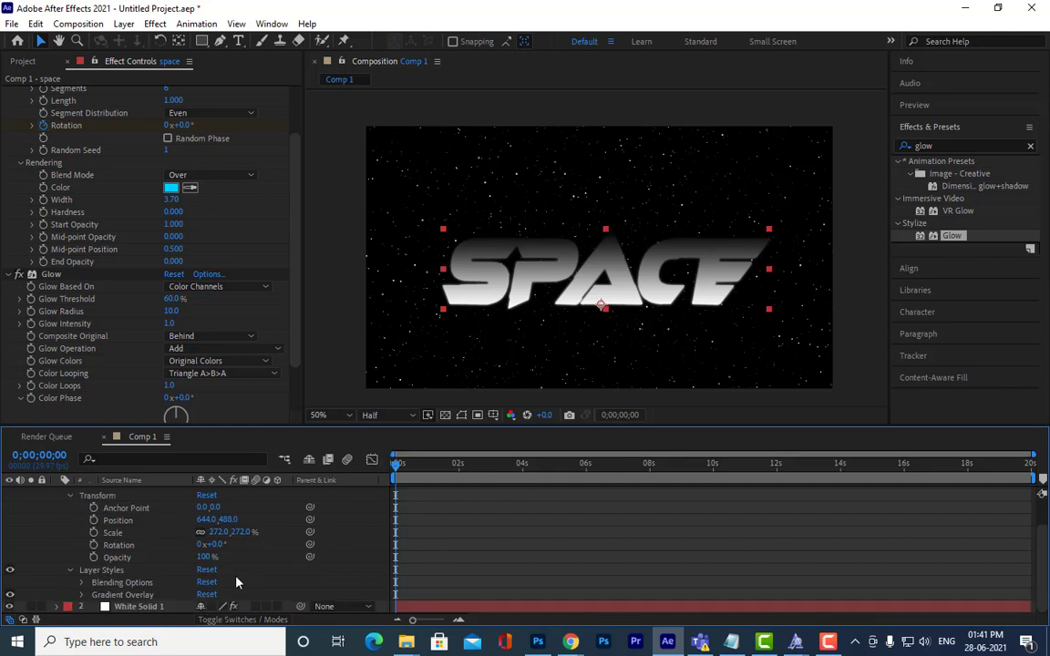
left_click(82, 595)
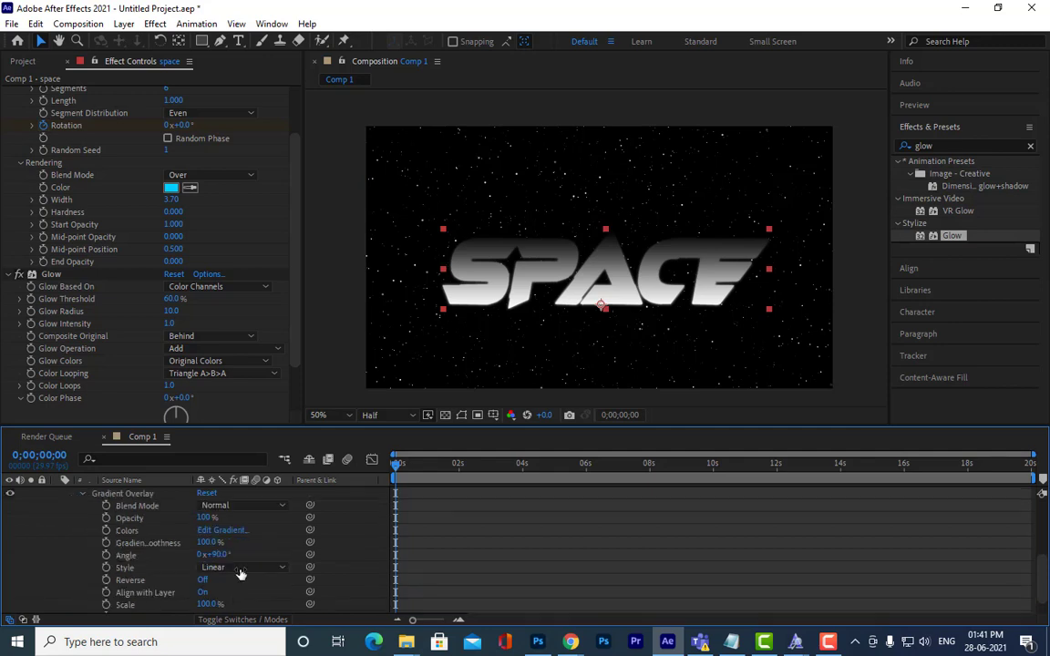
left_click(223, 530)
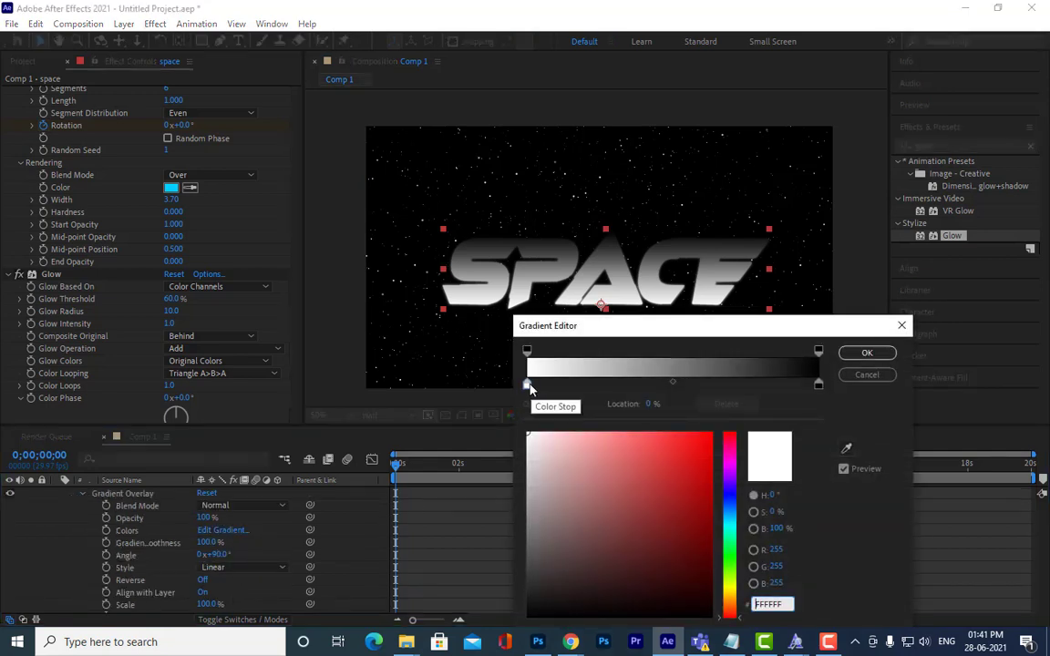
Step: Try red, green and blue 1F80EC for the gradient's start color stop
left_click(687, 445)
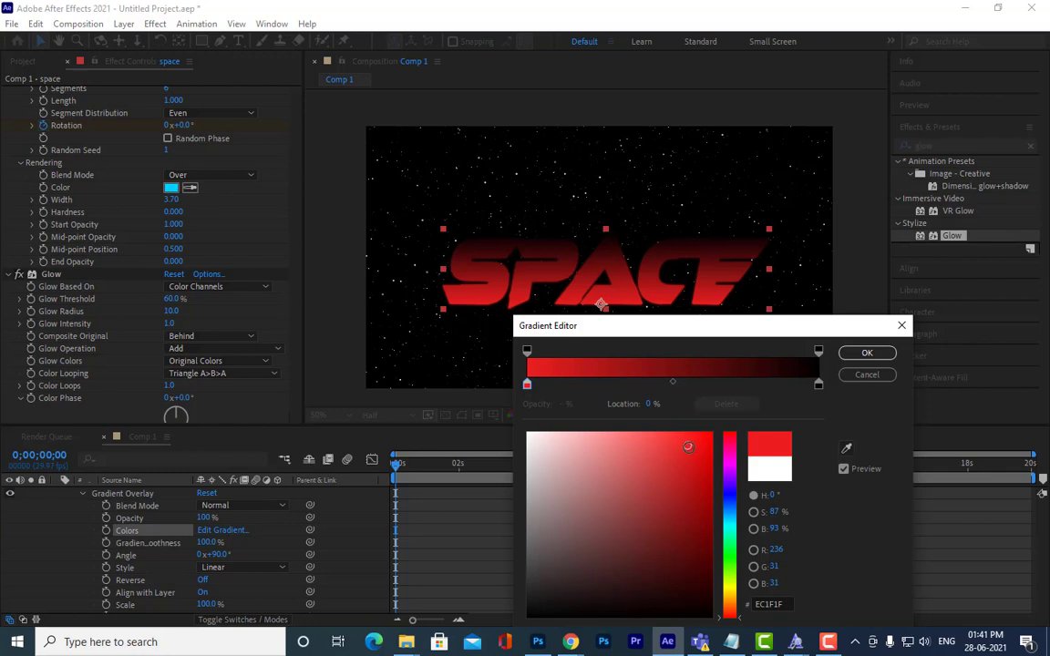
left_click(729, 566)
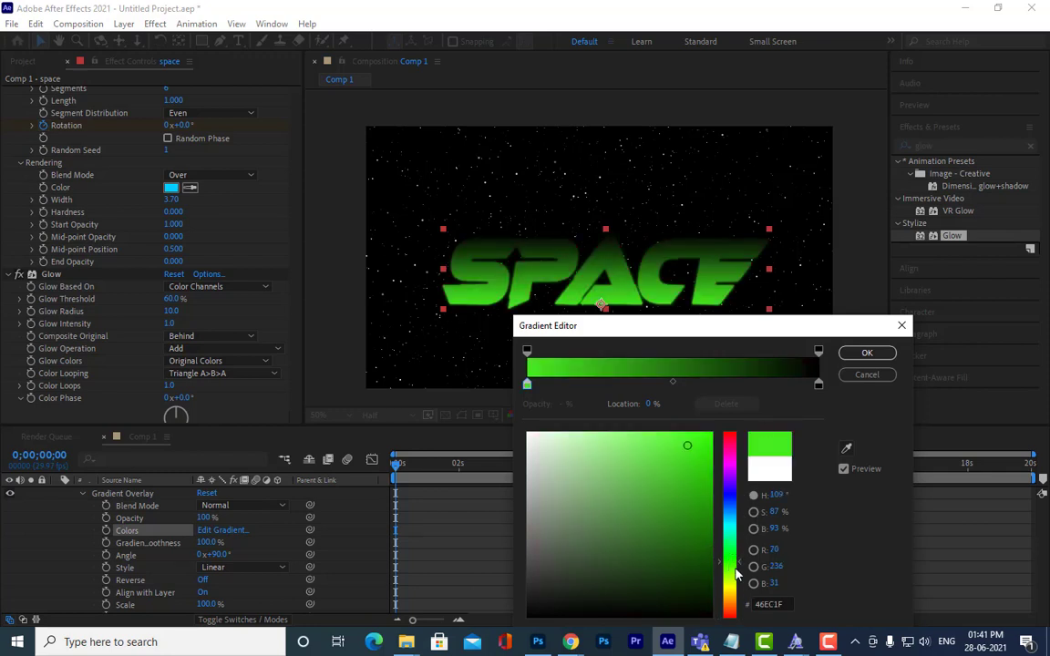
left_click(729, 516)
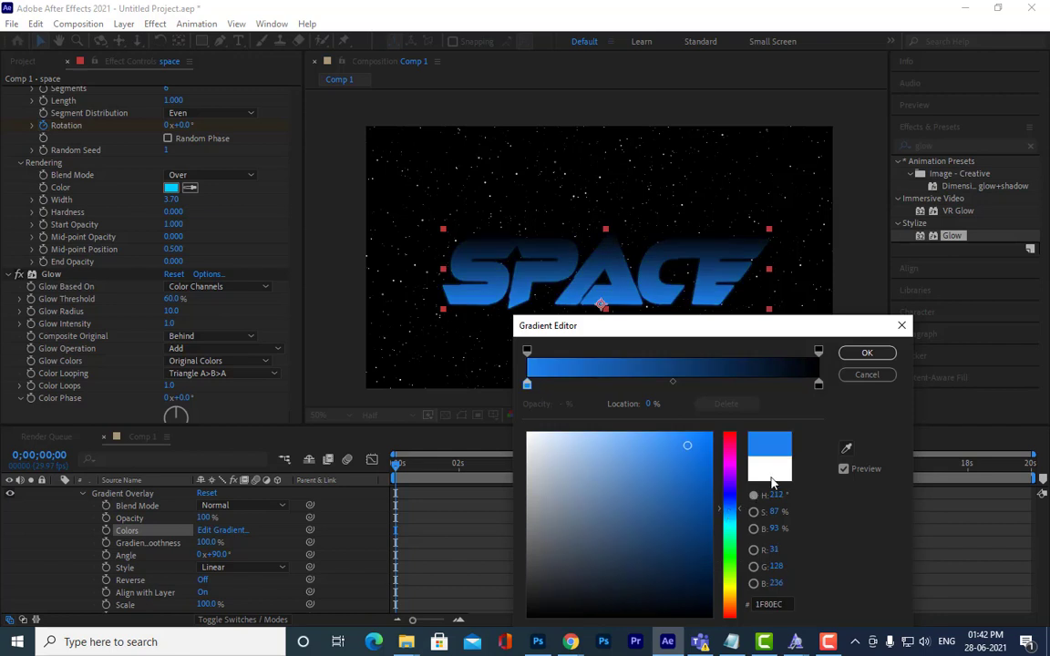
Step: Set the gradient's end color stop at 100% to the yellow D6EF07
left_click(819, 384)
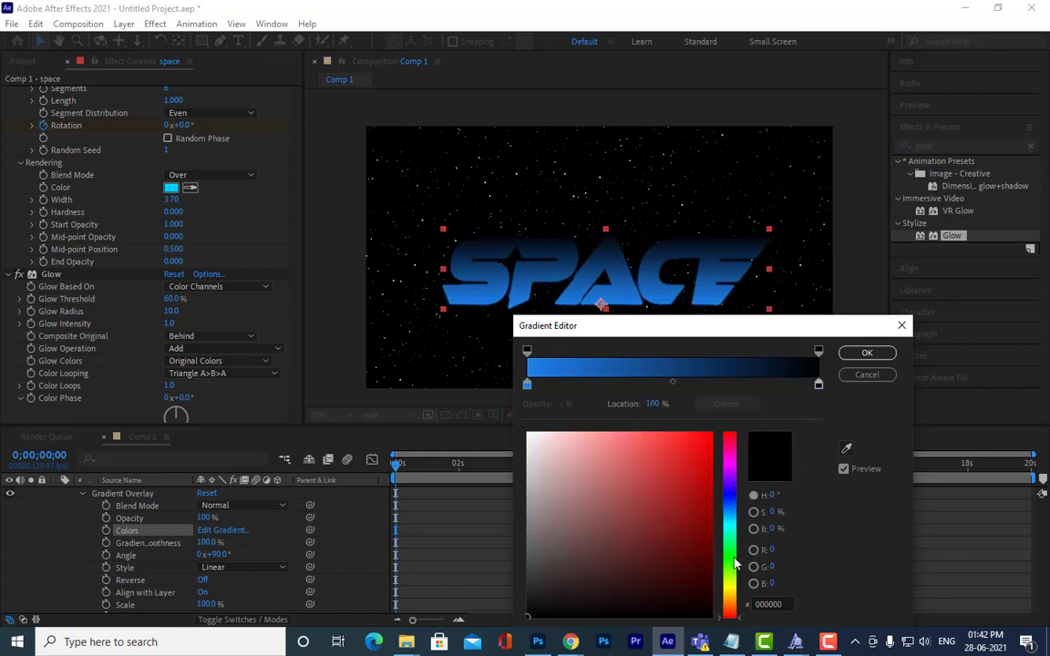
left_click(731, 527)
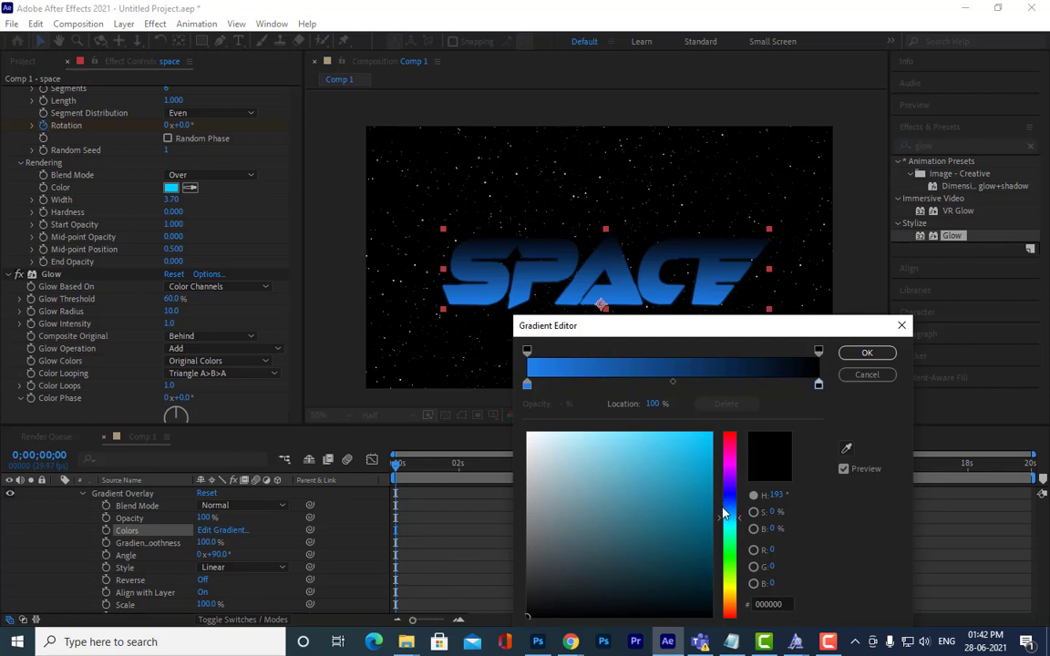
left_click(730, 562)
left_click(697, 449)
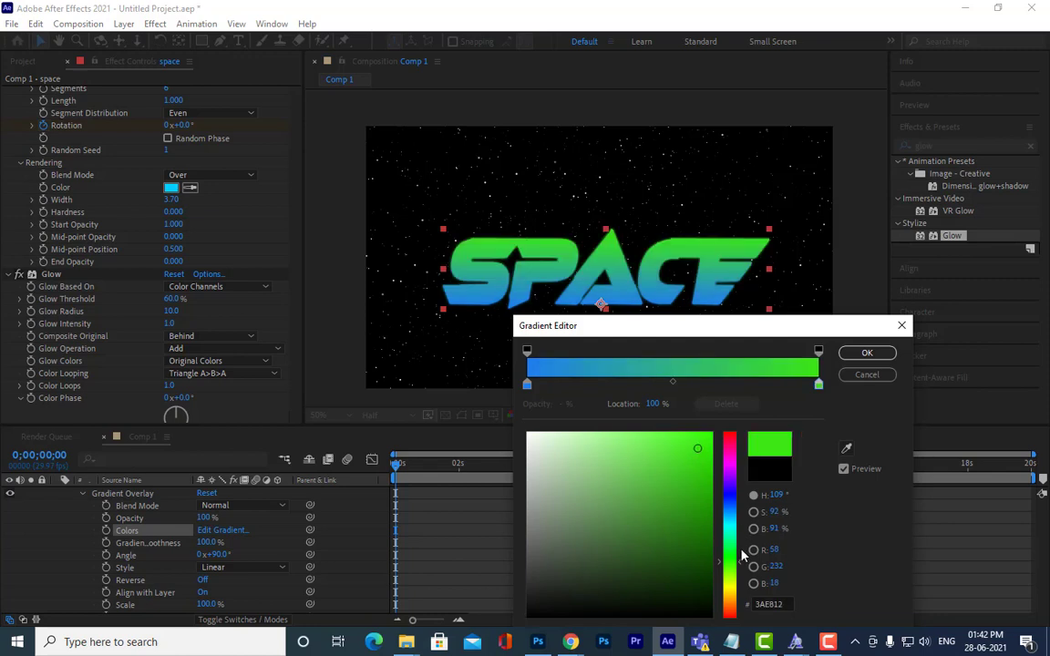
left_click(732, 587)
mouse_move(696, 447)
left_mouse_down()
mouse_move(691, 468)
mouse_move(706, 444)
left_mouse_up()
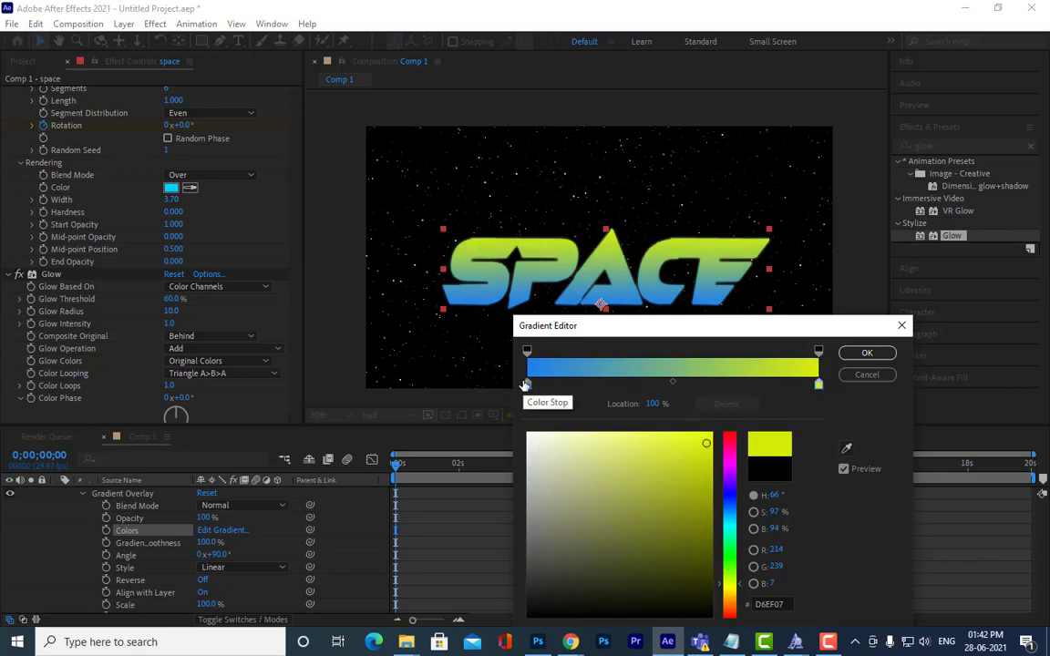
Step: Recolor the gradient's start stop to the orange FD5B02 and apply the edited gradient
left_click(526, 383)
left_click(729, 603)
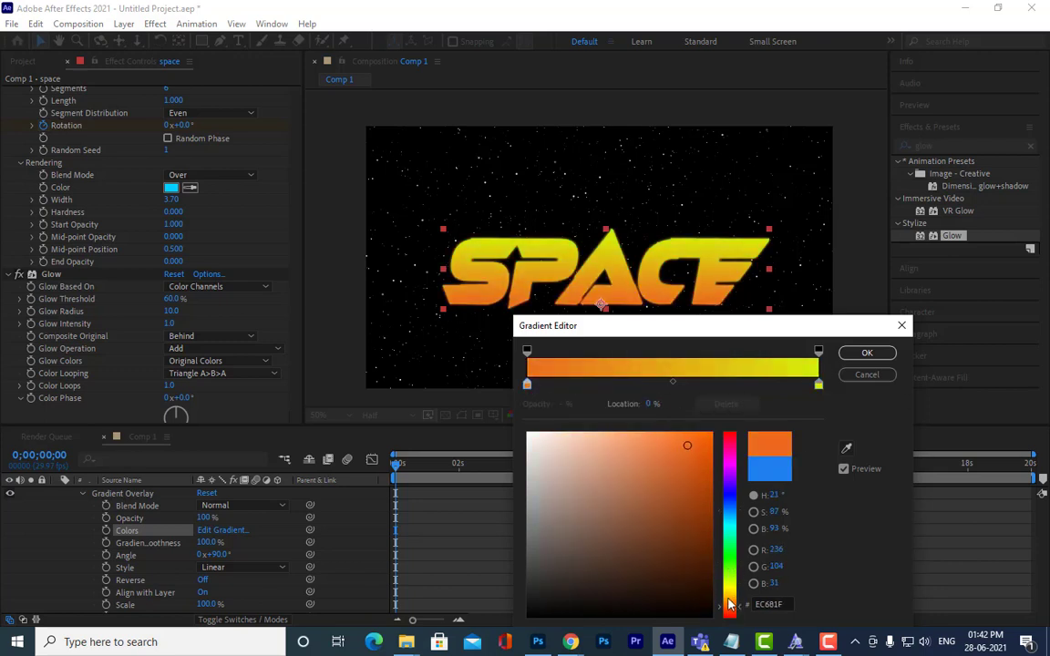
left_click_drag(687, 461, 710, 434)
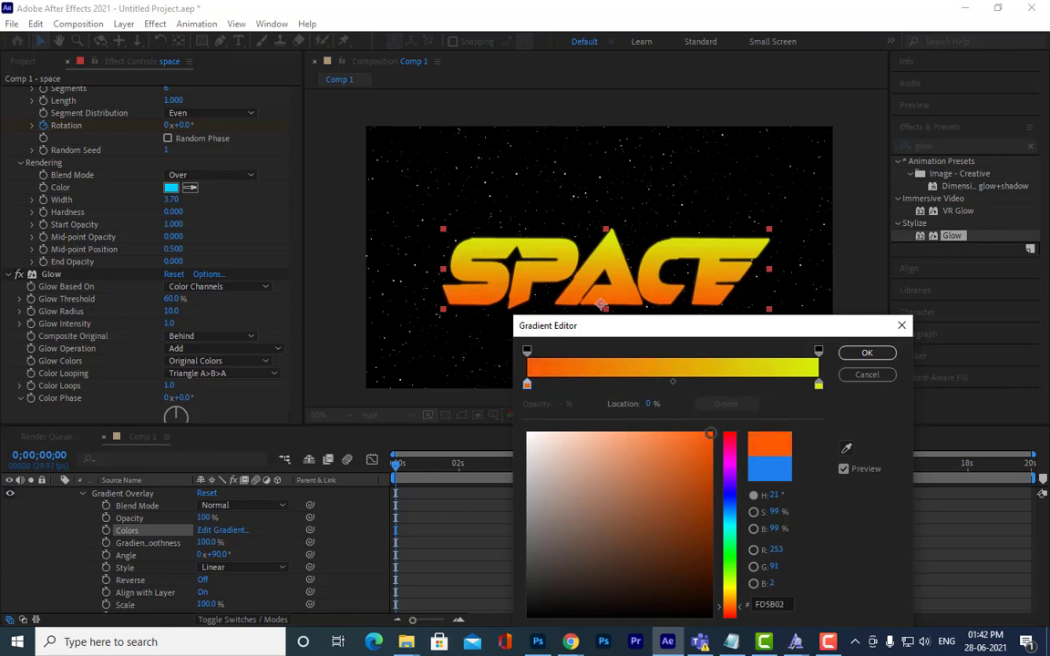
left_click(867, 353)
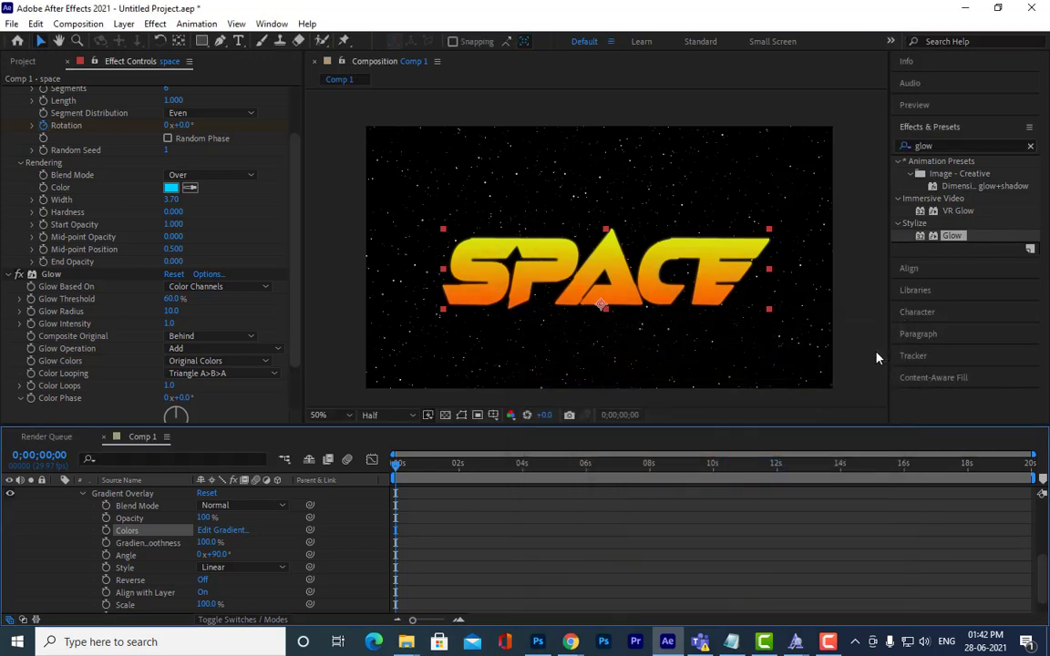
Step: Change the Vegas outline color of the space layer to magenta
scroll(190, 542, "up", 5)
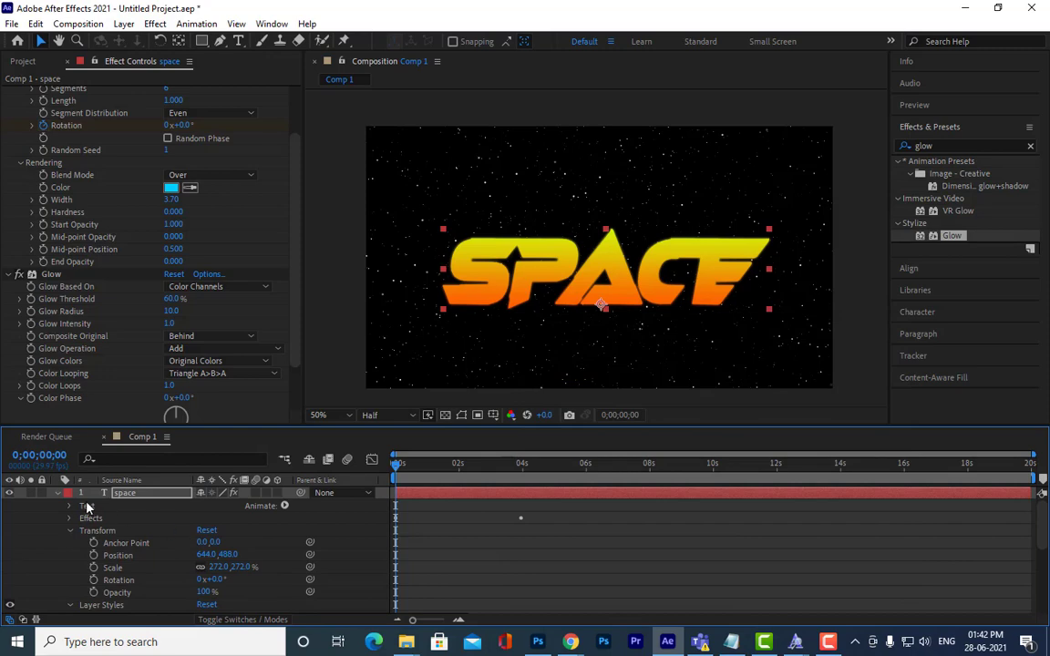
mouse_move(394, 470)
left_mouse_down()
mouse_move(453, 472)
mouse_move(430, 484)
mouse_move(397, 474)
left_mouse_up()
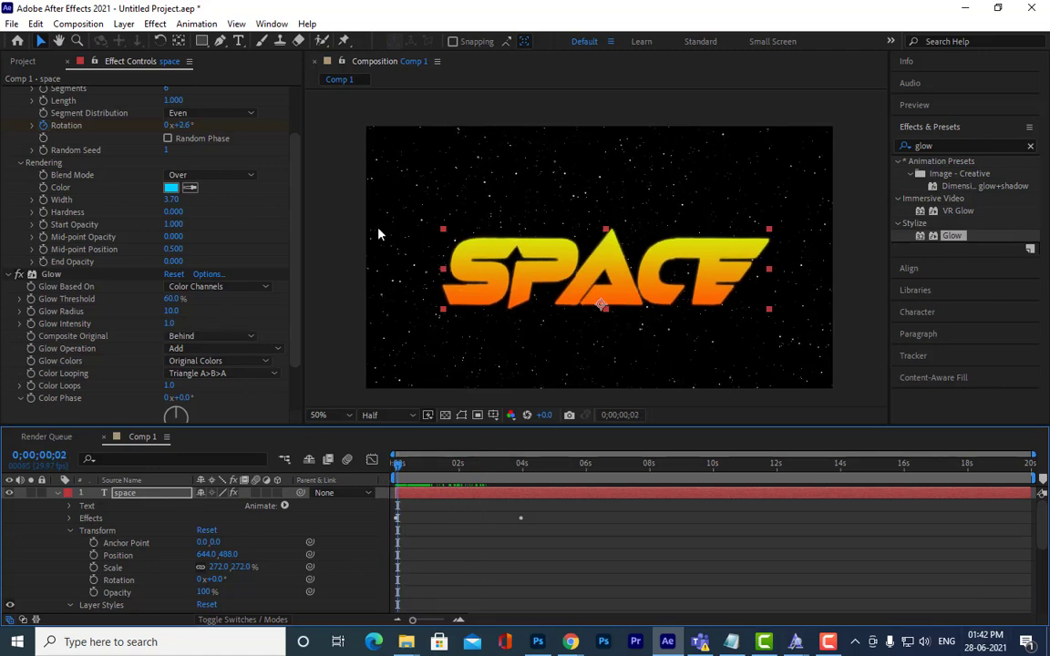
left_click_drag(297, 262, 291, 191)
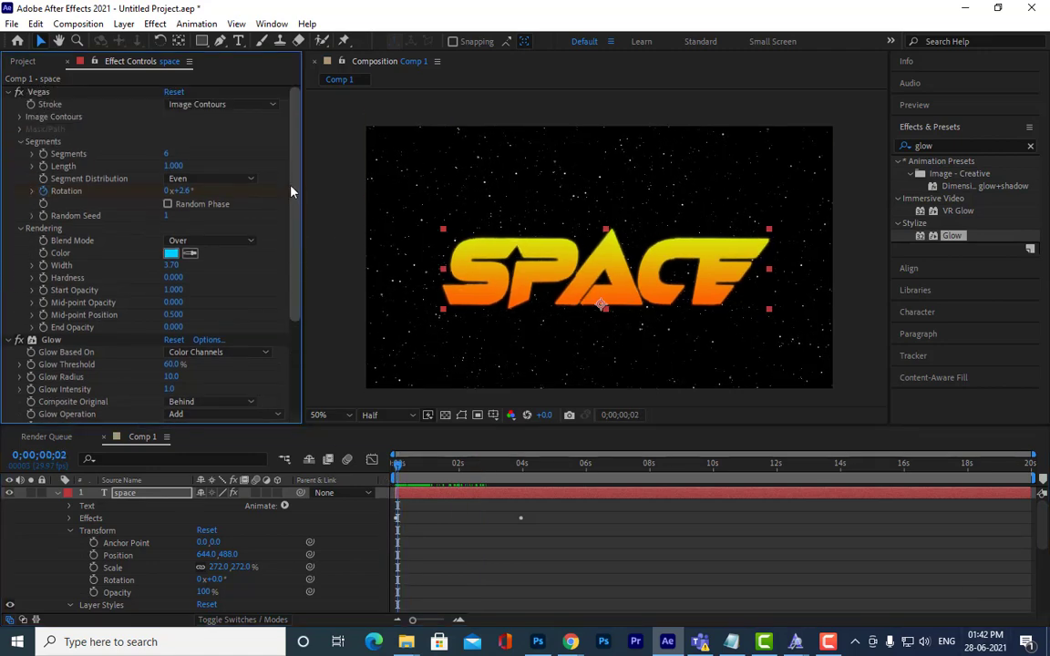
left_click(171, 252)
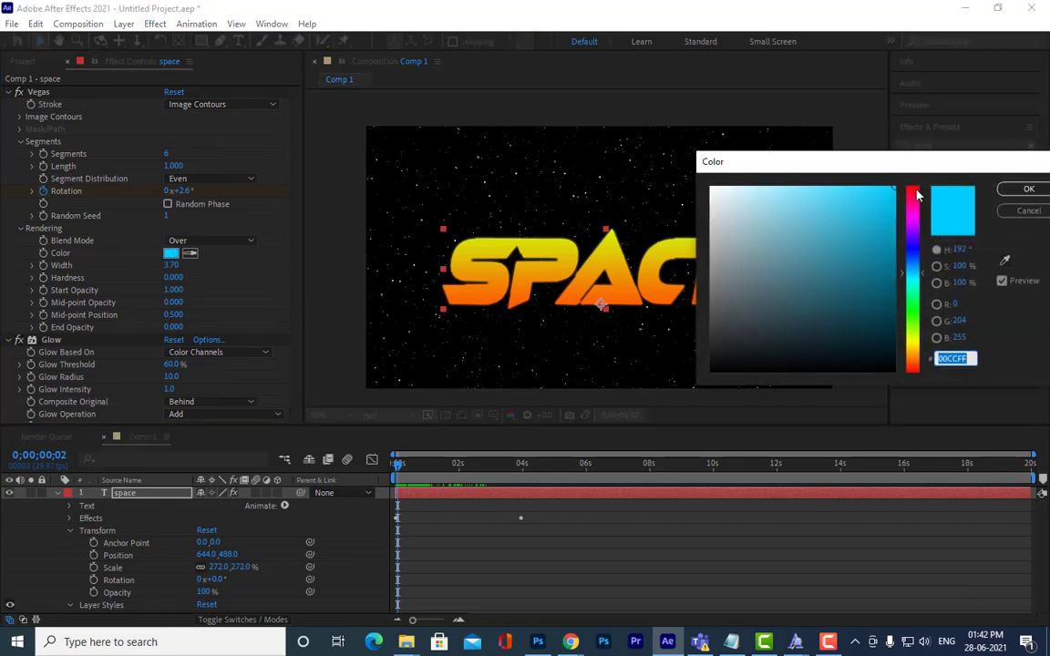
left_click_drag(820, 251, 711, 187)
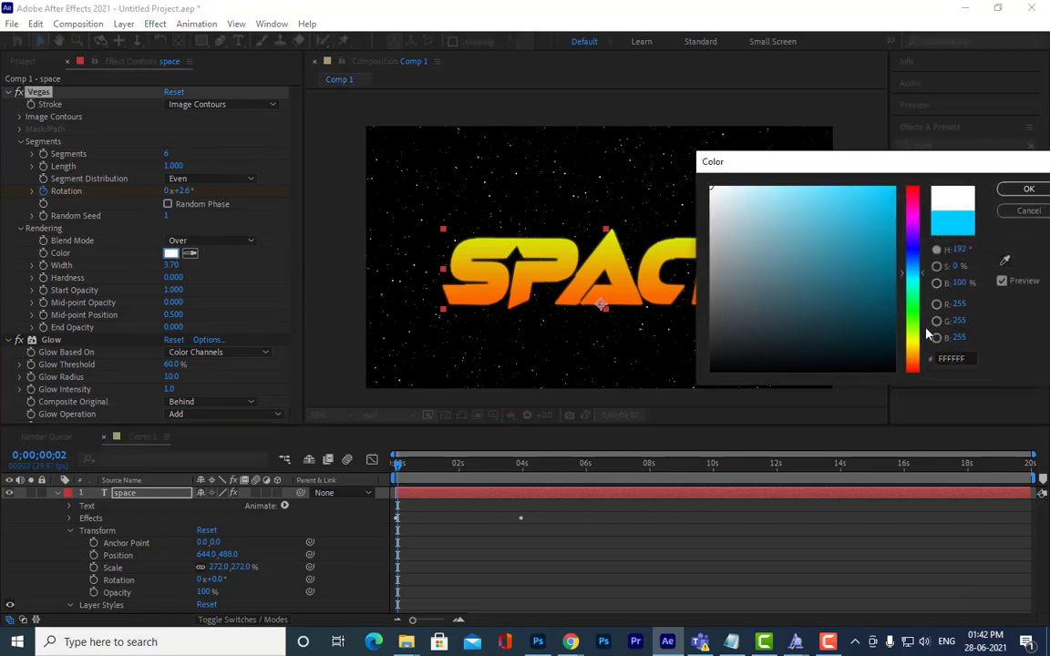
left_click(912, 277)
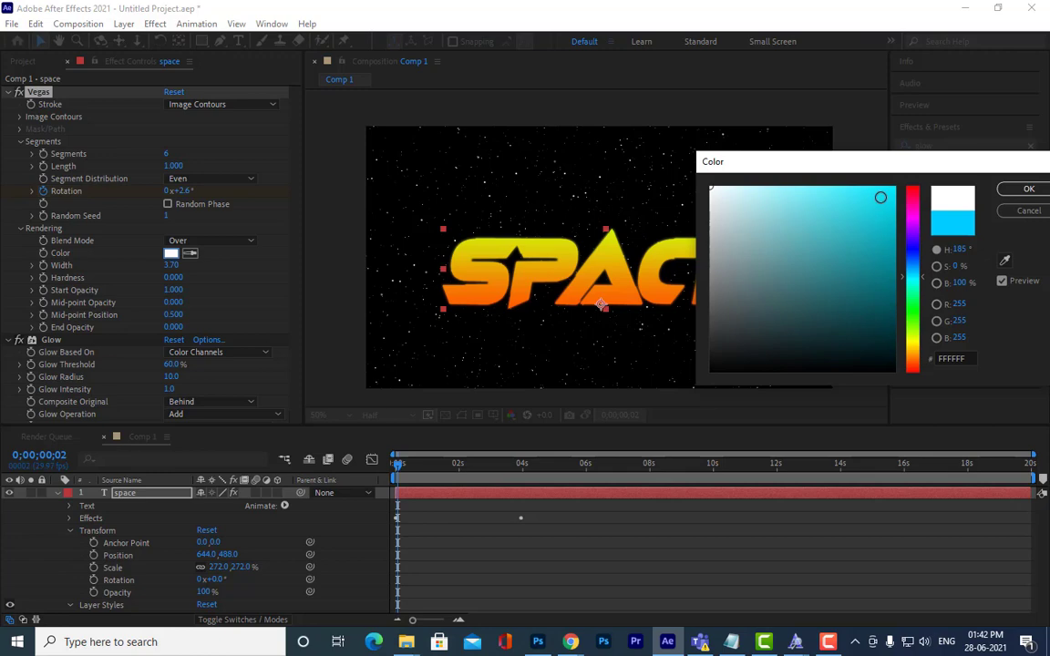
left_click_drag(880, 197, 899, 194)
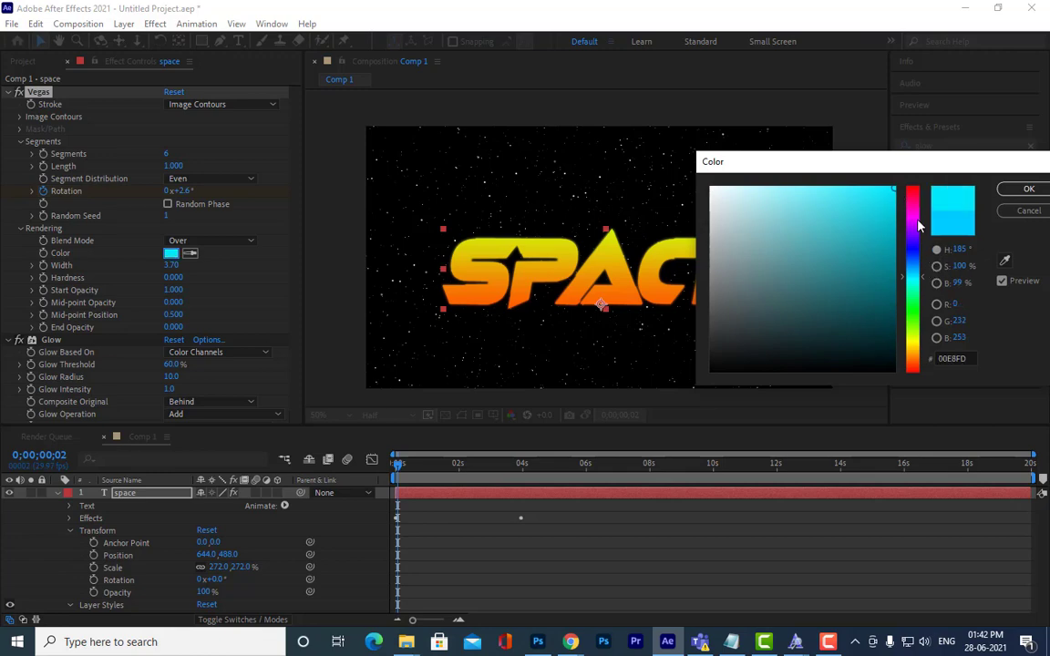
left_click(915, 219)
left_click(1020, 189)
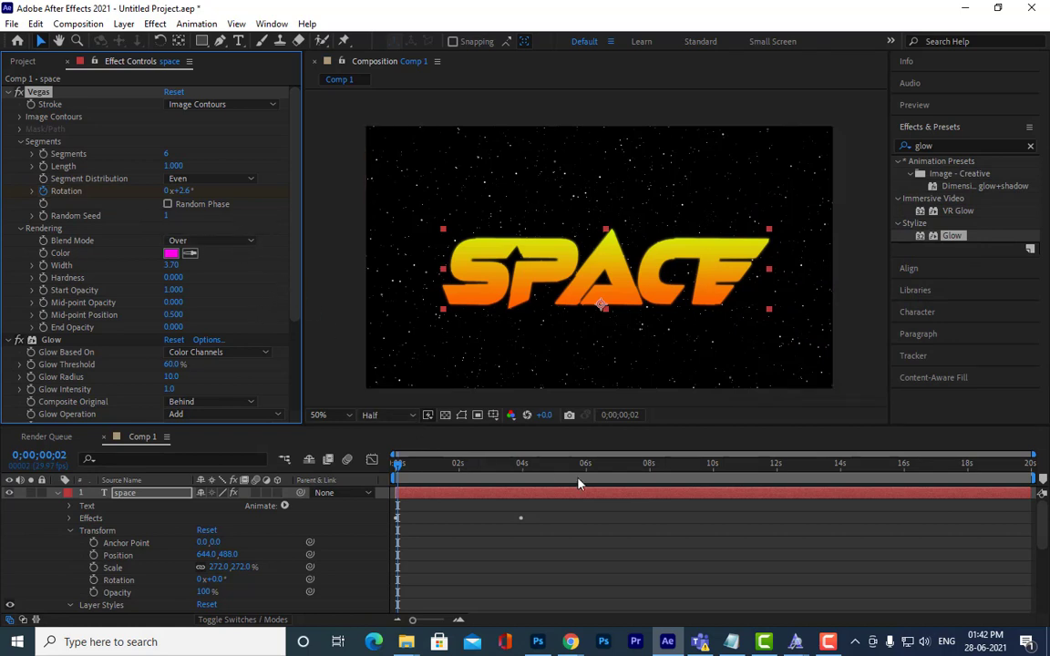
Step: Preview the gradient title with its recolored outline and return to the first frame
key("space")
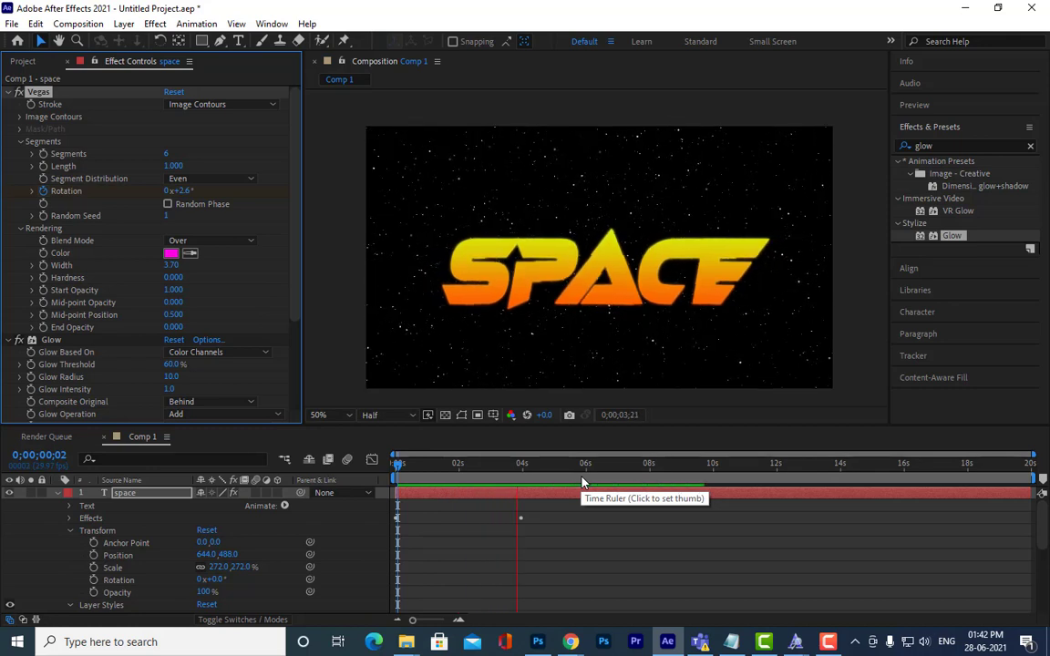
key("space")
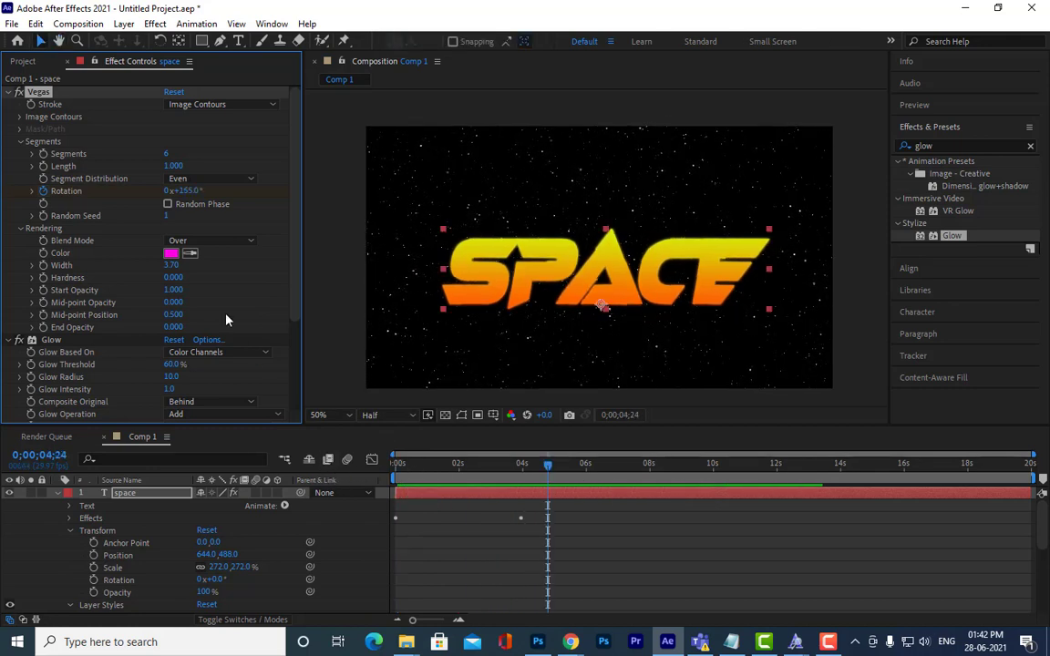
left_click_drag(548, 471, 374, 469)
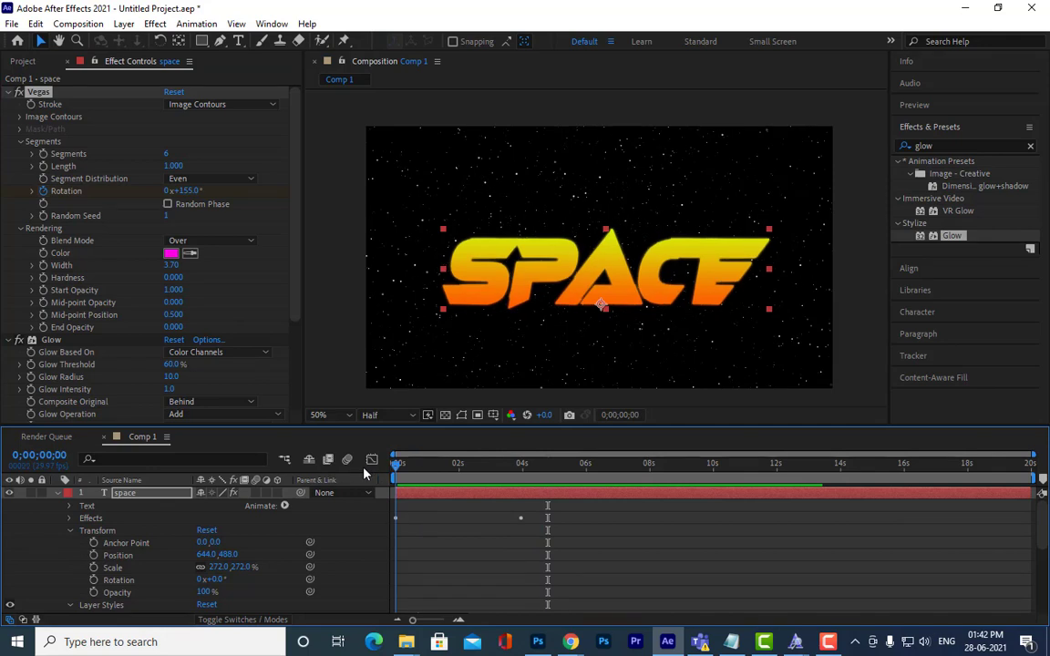
Step: Try Mask/Path as the Vegas stroke source and switch it back to Image Contours
scroll(290, 320, "down", 2)
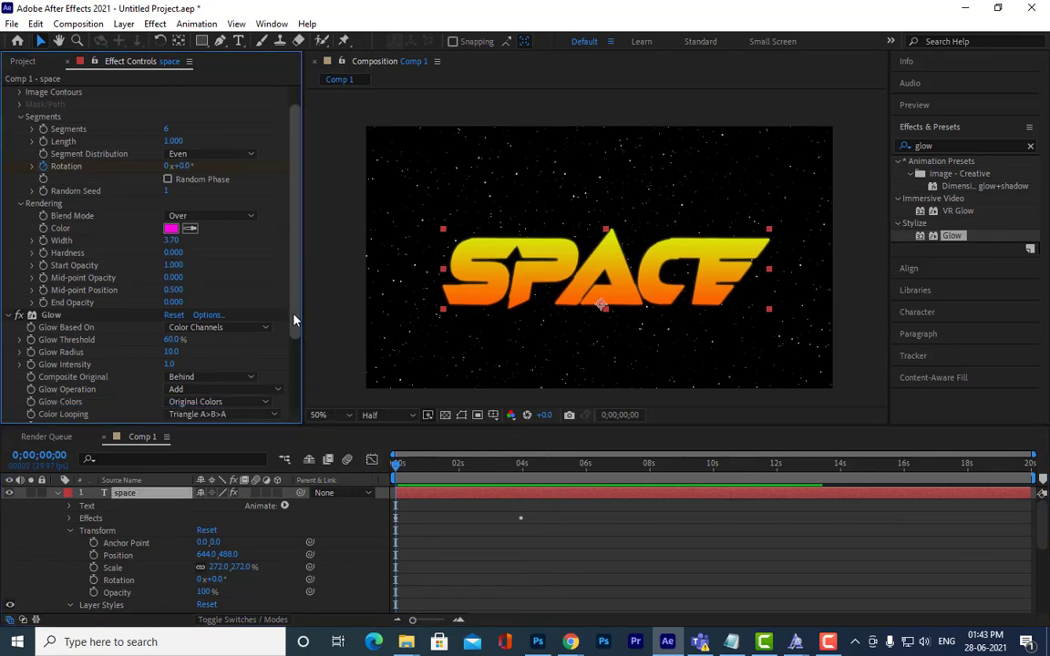
scroll(296, 237, "up", 2)
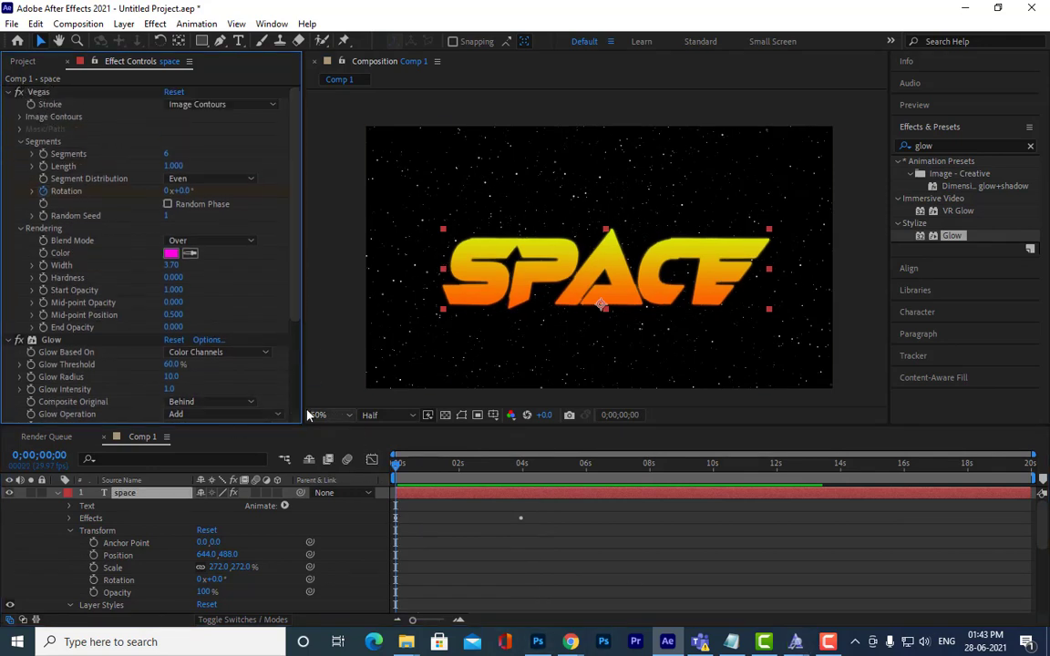
left_click(270, 105)
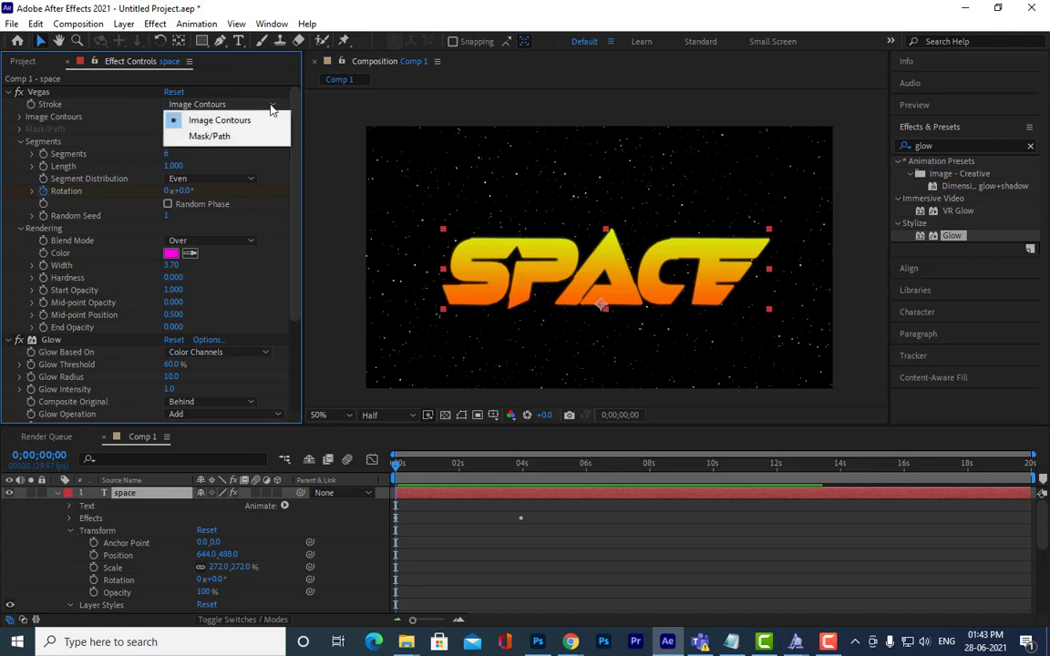
left_click(228, 136)
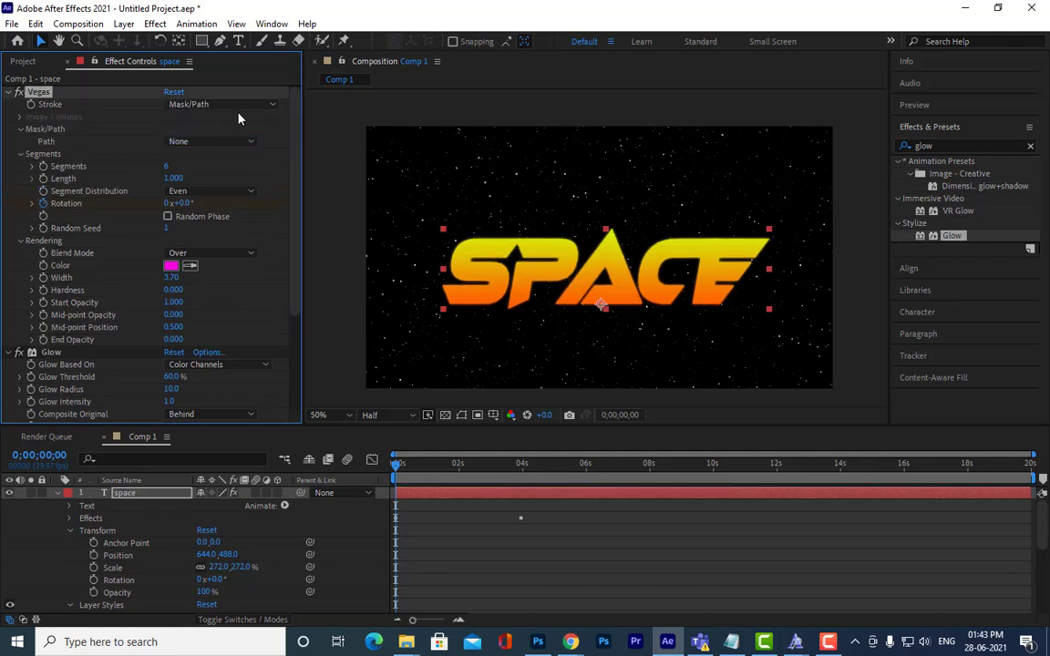
left_click(217, 104)
left_click(227, 121)
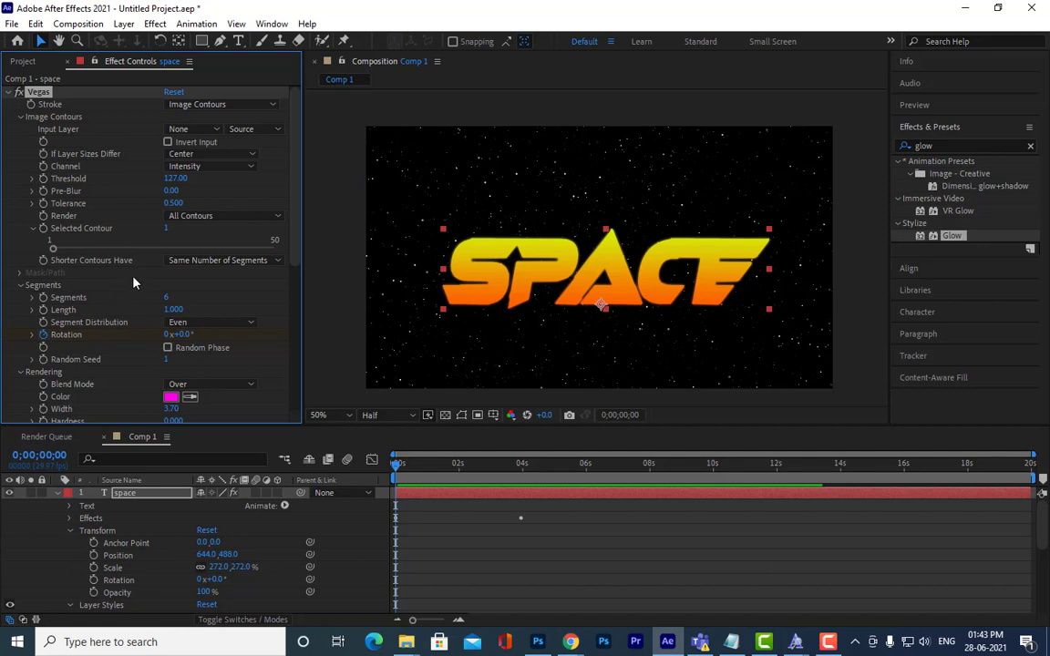
Step: Collapse the space layer's properties and play the title animation from the first frame
left_click(56, 492)
key("space")
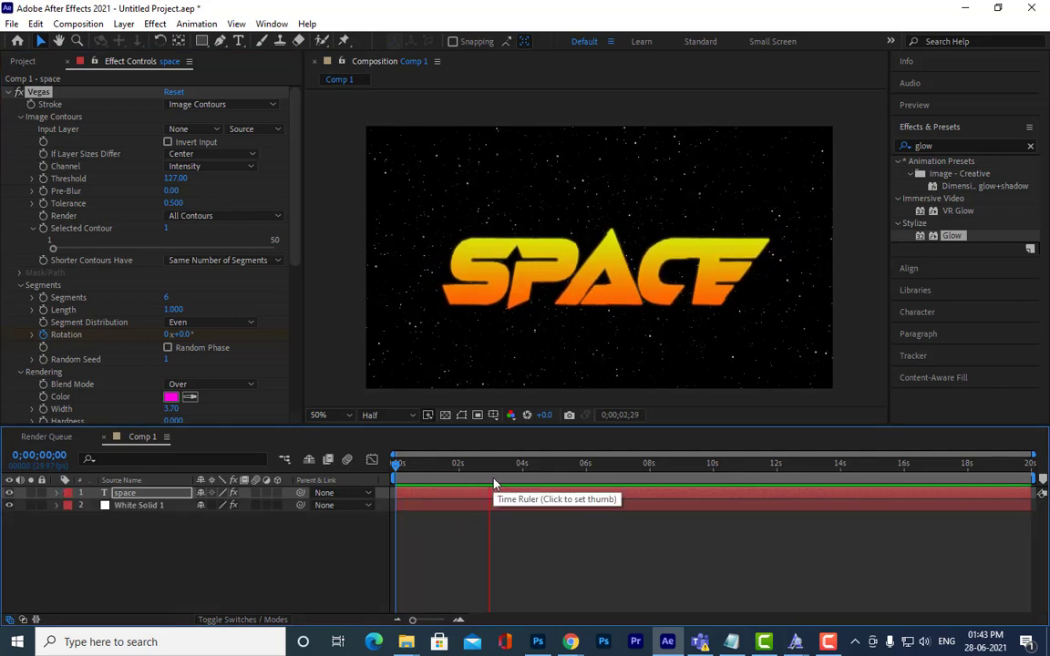
key("space")
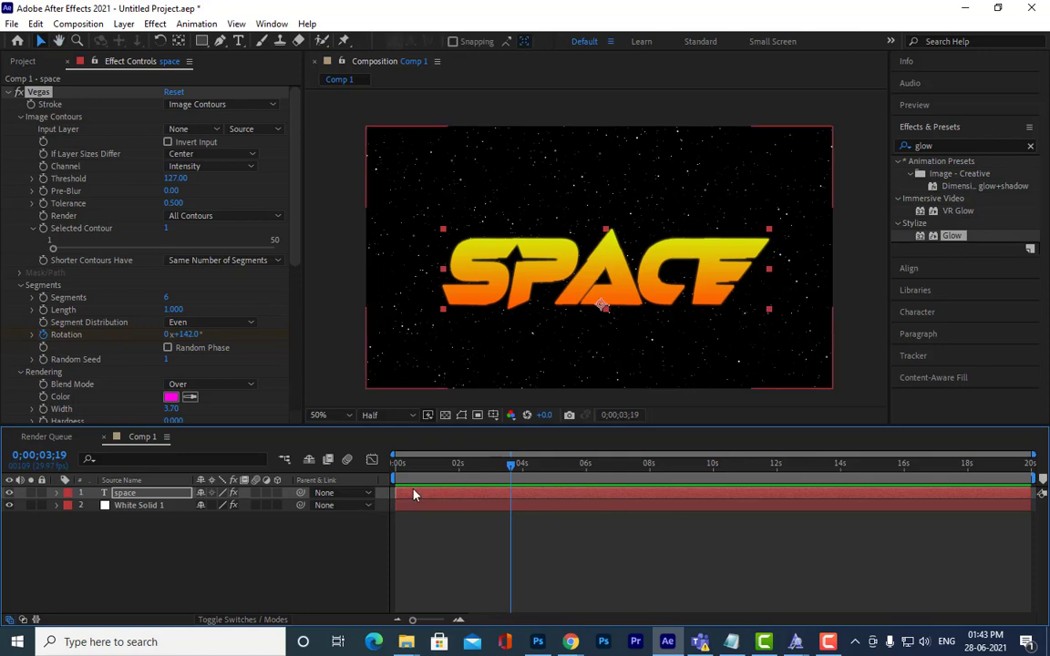
Step: Review the Vegas and Glow settings, and expand the space layer down to its Gradient Overlay properties
left_click_drag(421, 463, 408, 463)
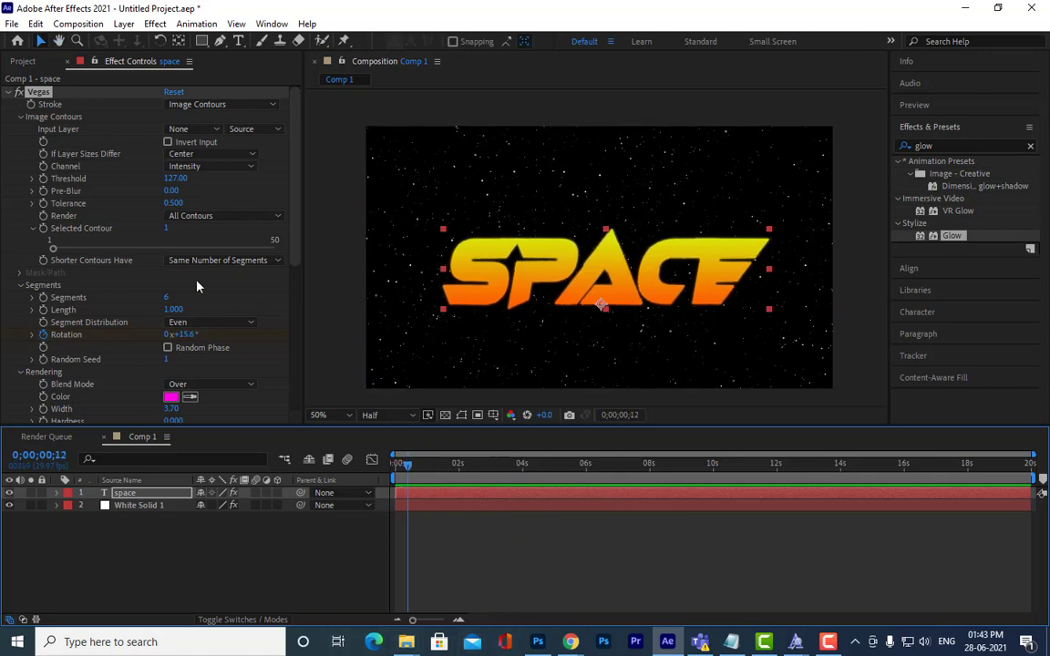
scroll(197, 284, "down", 5)
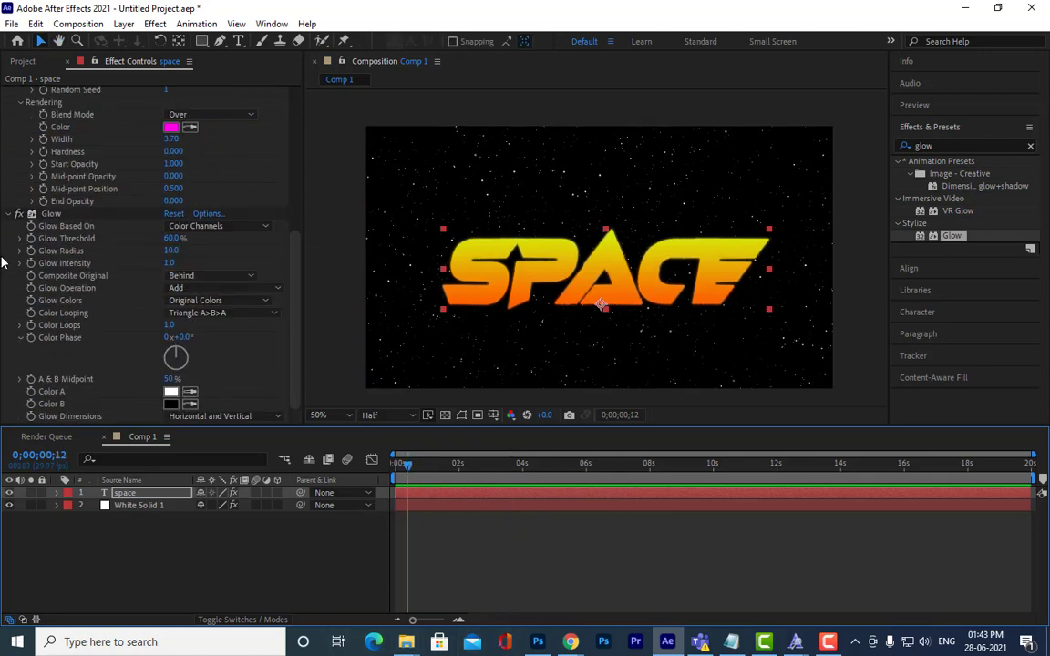
scroll(82, 205, "up", 6)
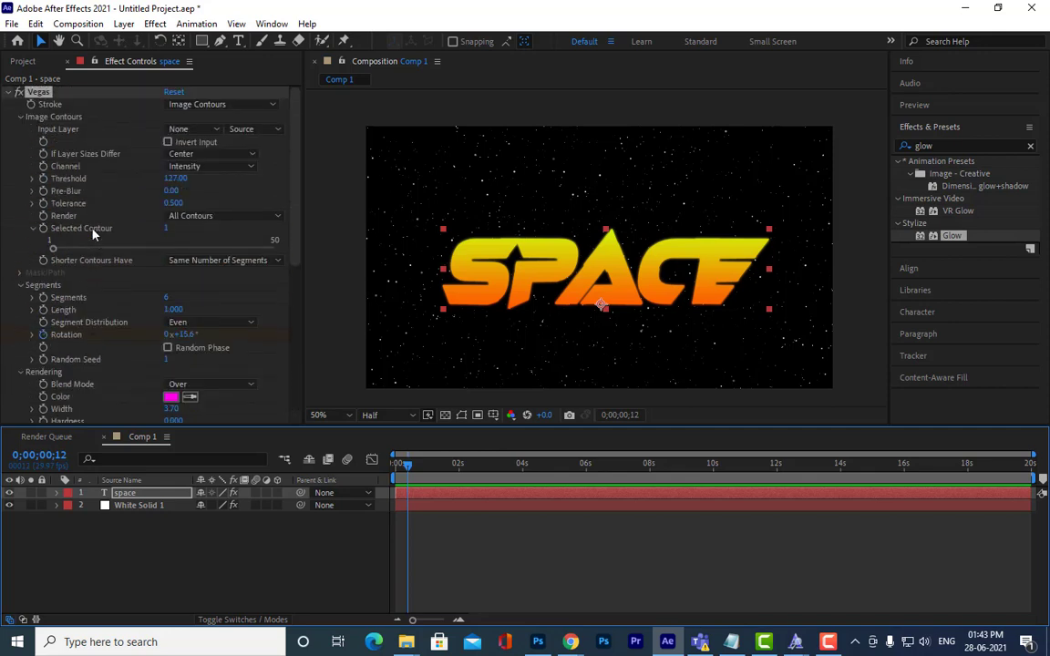
scroll(91, 273, "down", 4)
left_click(55, 493)
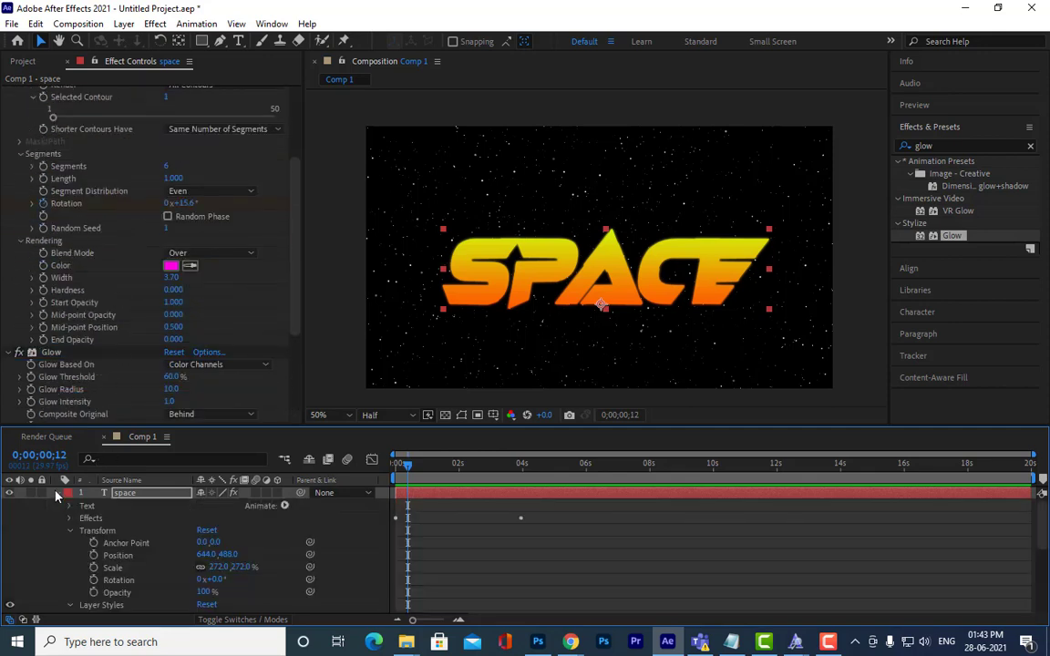
left_click(70, 506)
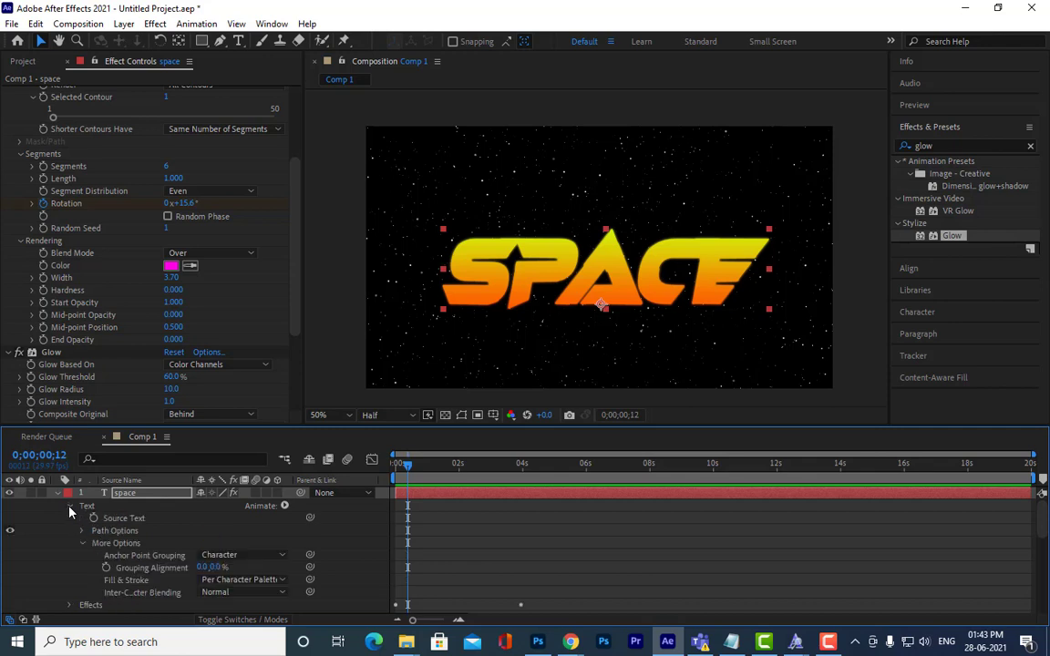
scroll(144, 519, "down", 5)
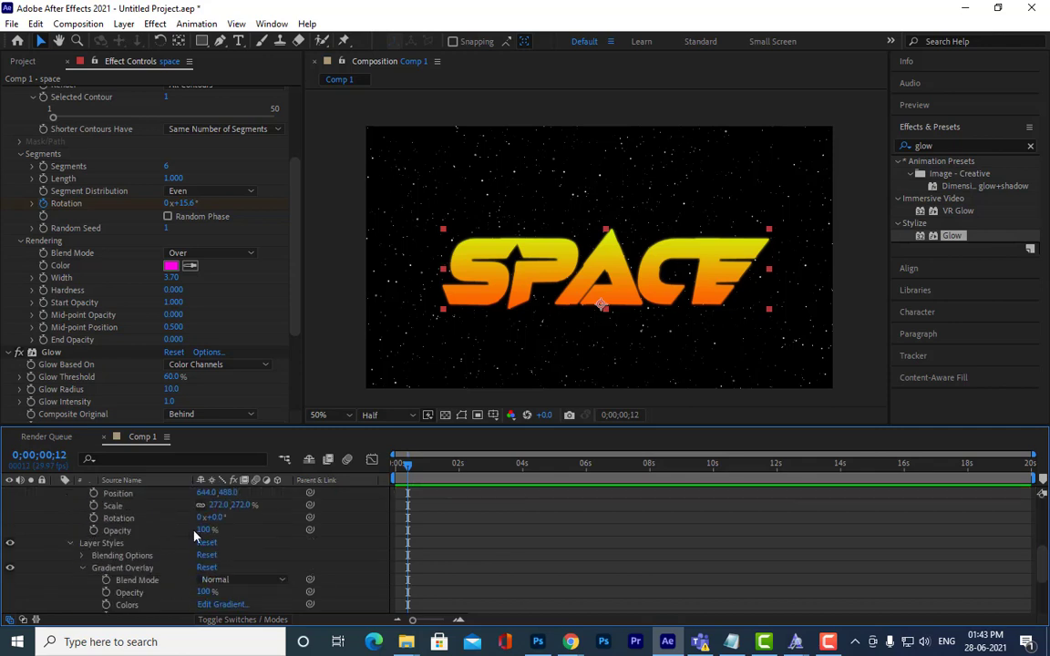
scroll(196, 536, "down", 2)
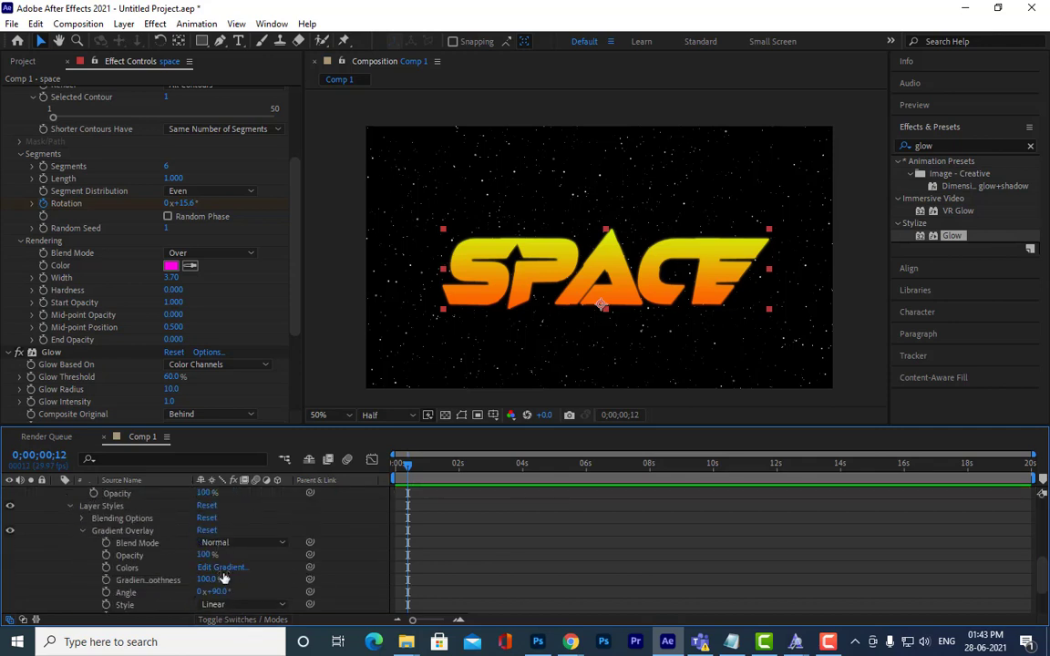
Step: Try Overlay and Multiply as the Gradient Overlay blend mode and preview the title from the first frame
left_click(243, 544)
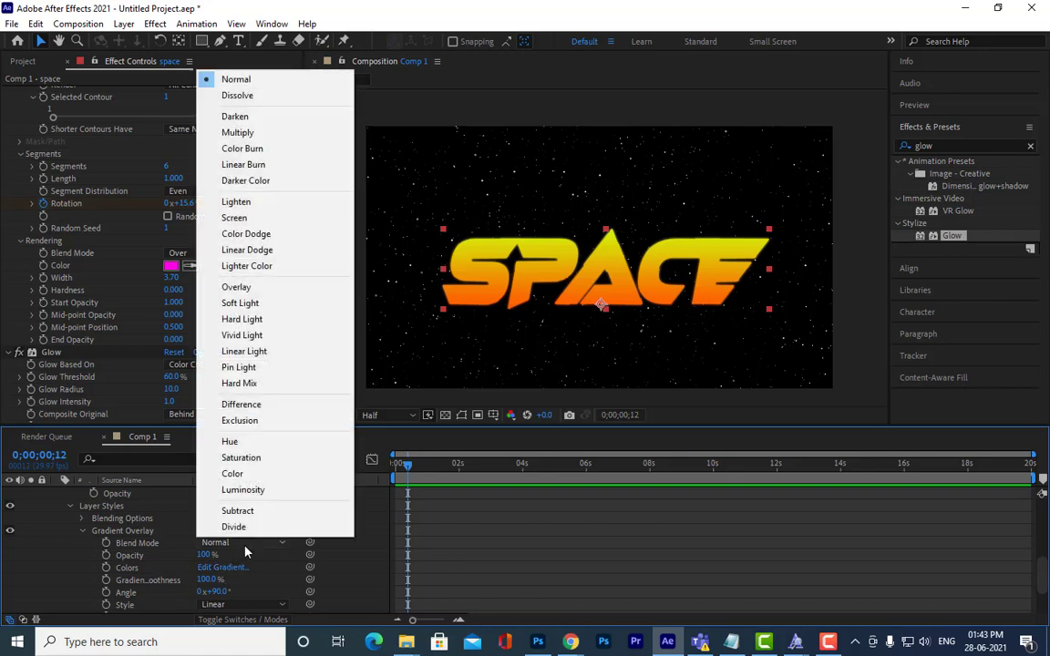
left_click(236, 287)
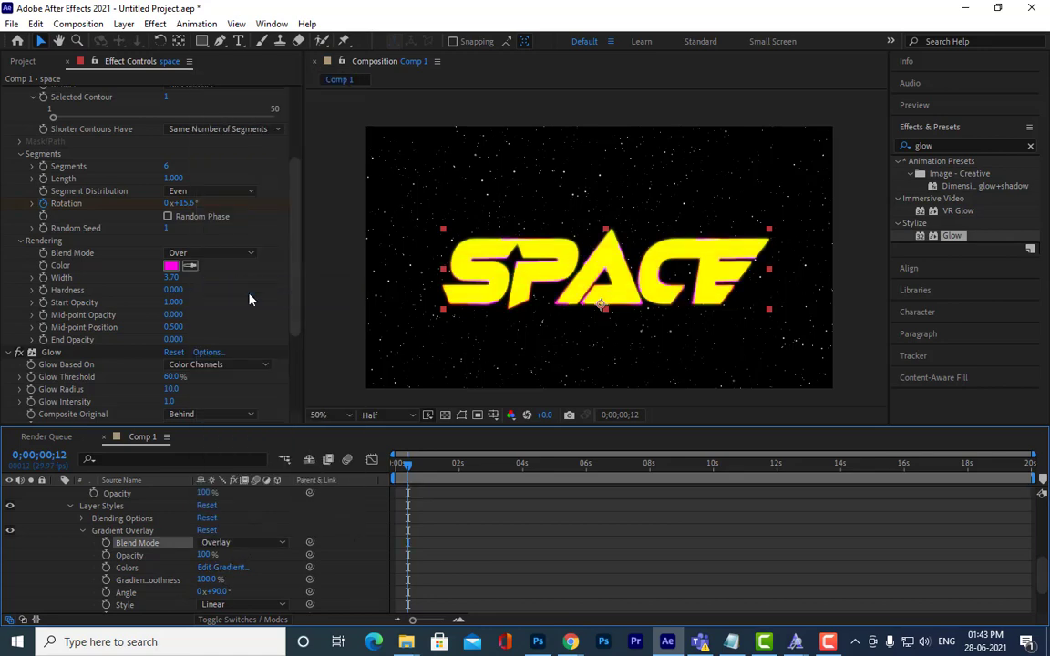
left_click(244, 543)
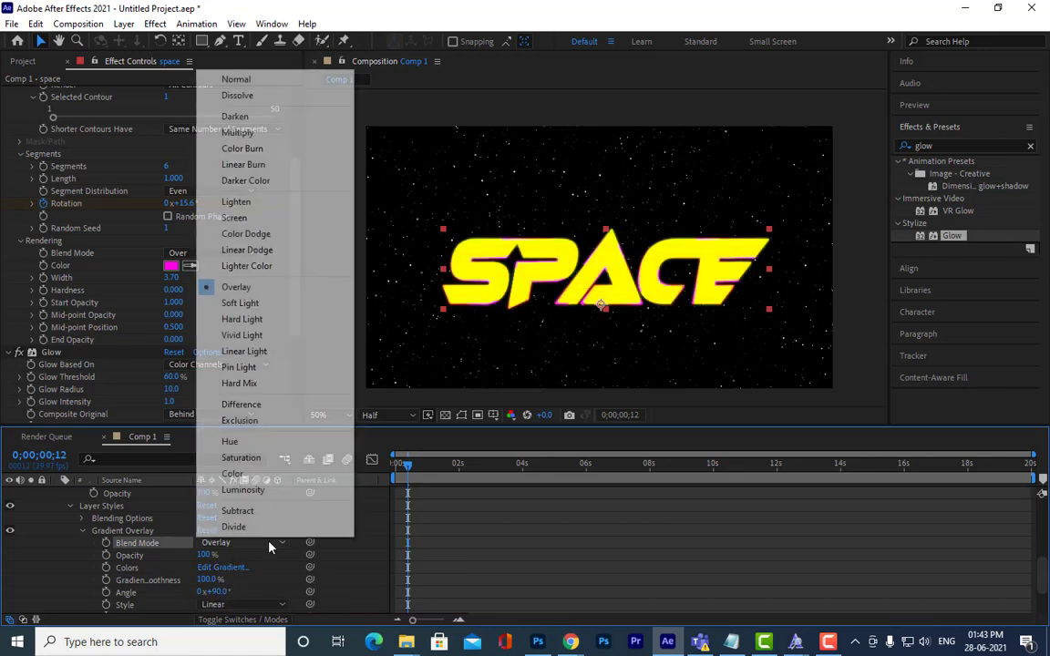
left_click(274, 135)
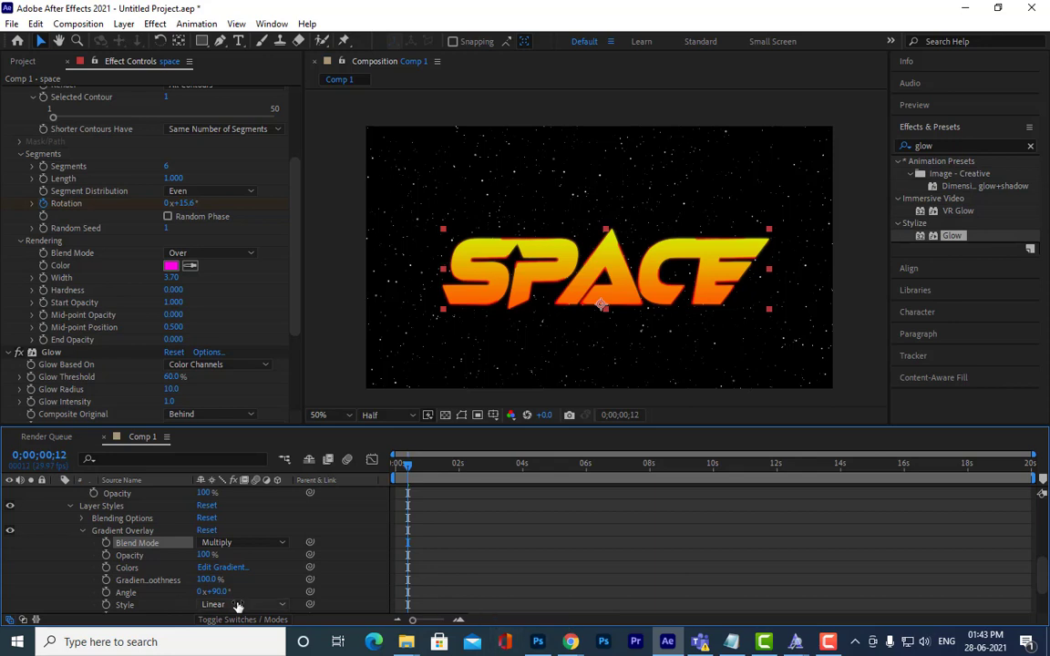
left_click(397, 466)
key("space")
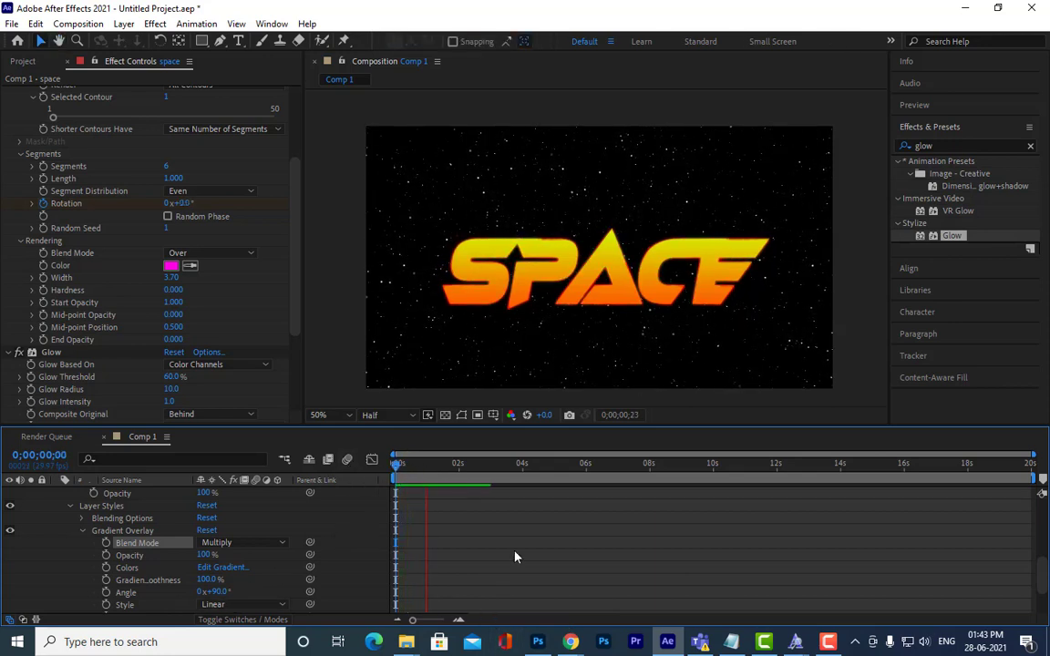
key("space")
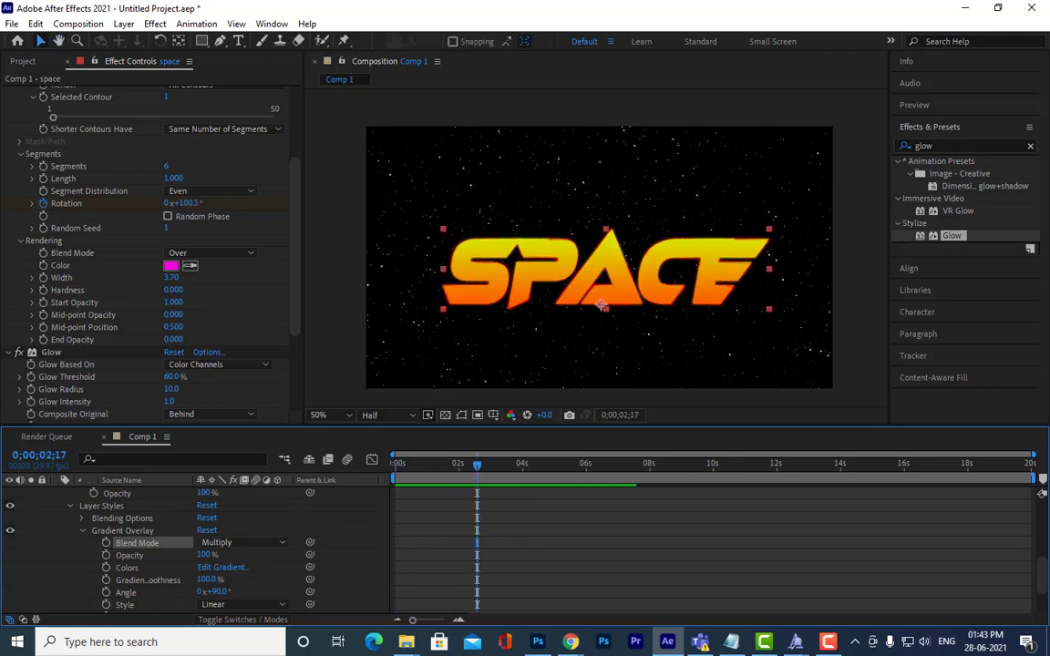
Step: Change the Vegas outline color of the space layer to dark blue 000C7E
left_click(170, 265)
left_click_drag(786, 233, 676, 186)
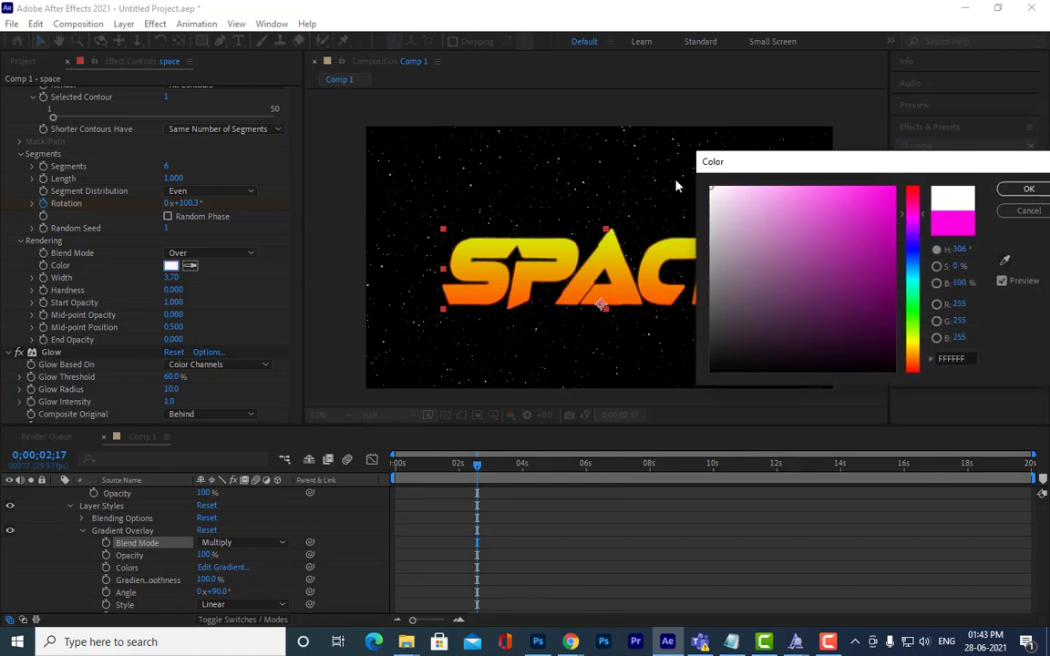
left_click(912, 287)
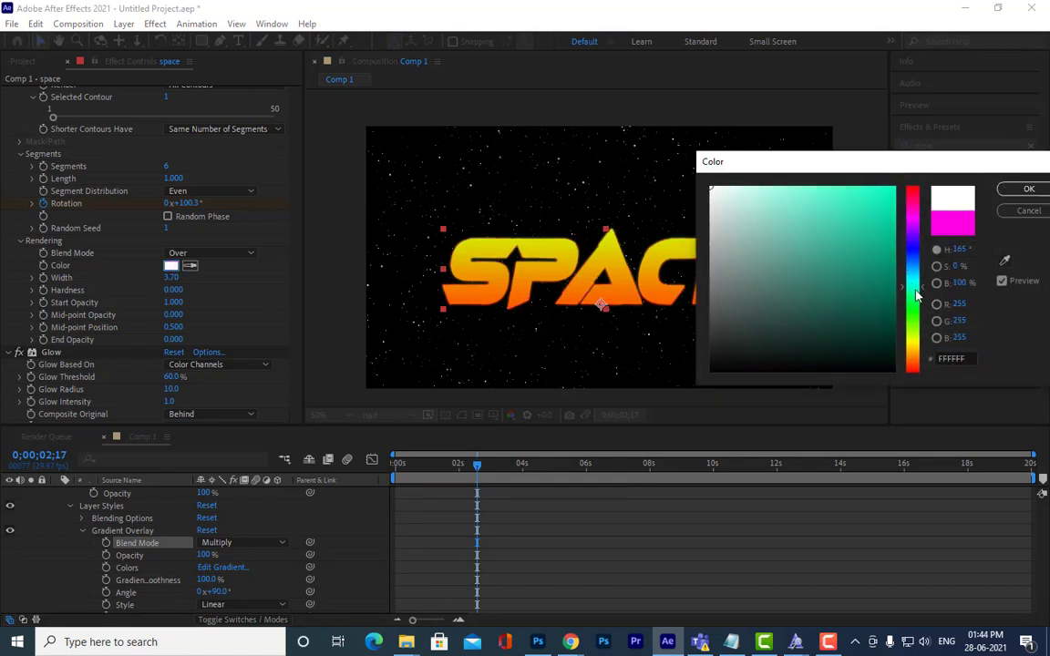
mouse_move(913, 235)
left_mouse_down()
mouse_move(917, 251)
mouse_move(904, 181)
left_mouse_up()
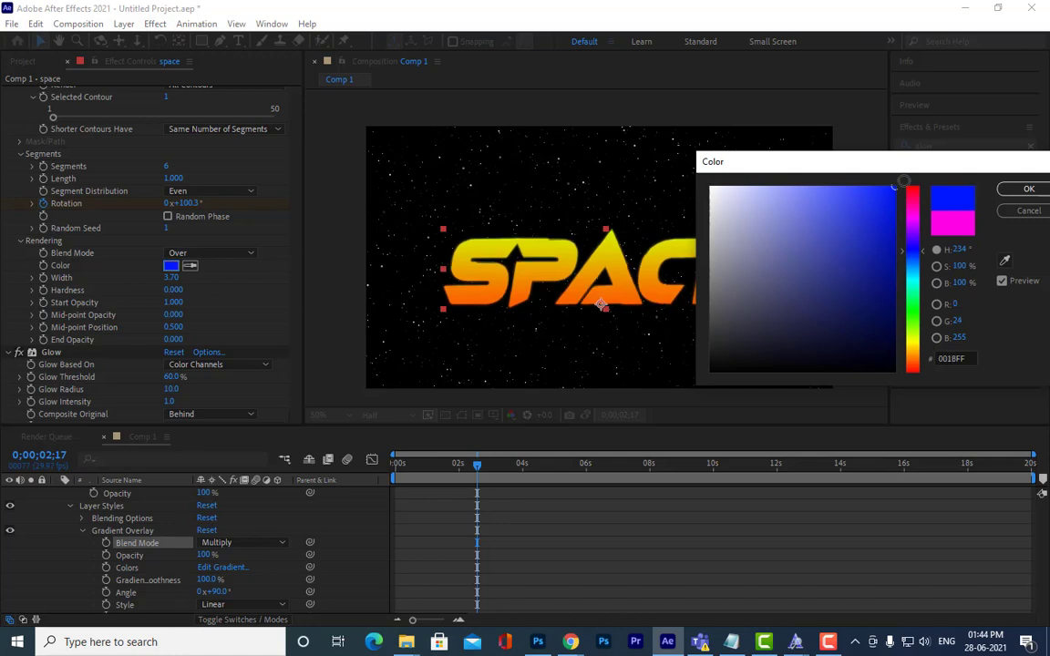
left_click(894, 280)
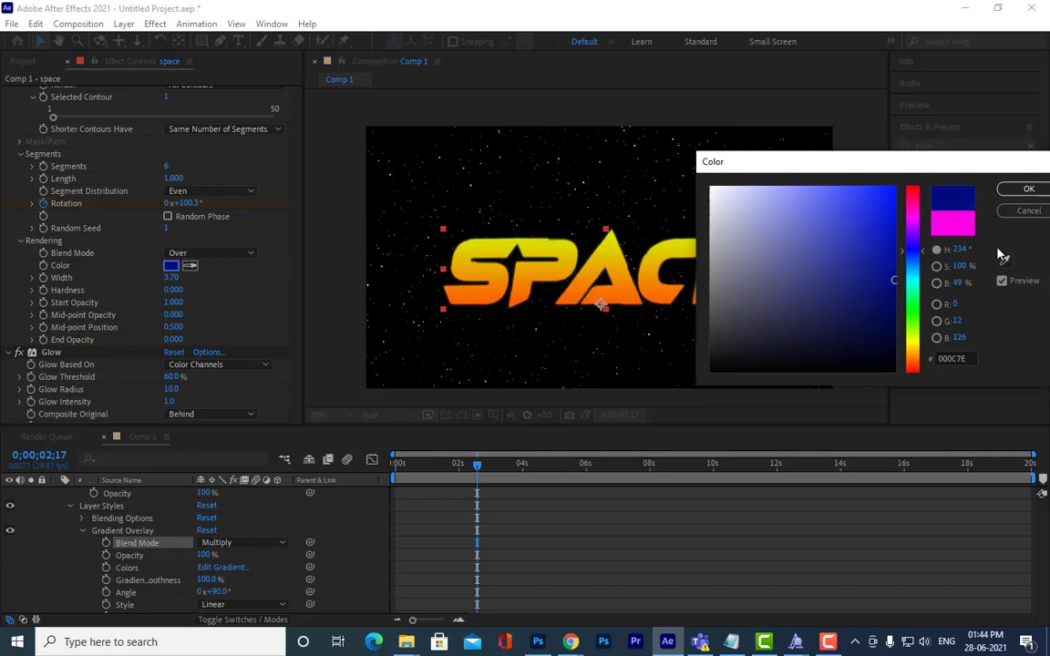
left_click(1028, 189)
Step: Preview the title with the dark blue outline from the first frame and scrub back near the start
left_click_drag(424, 467, 320, 468)
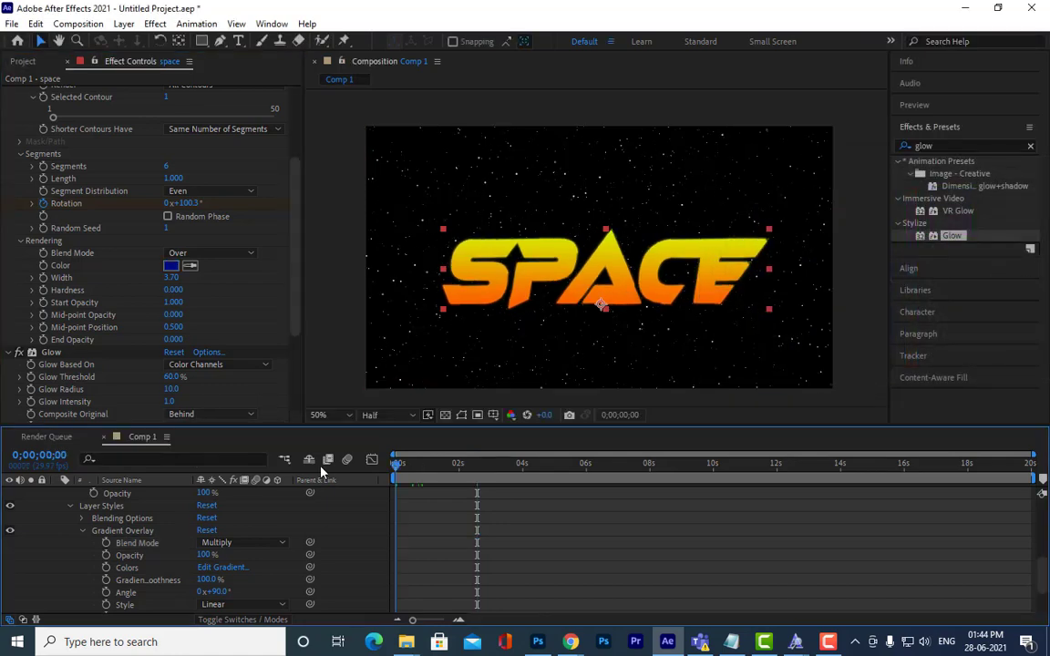
key("space")
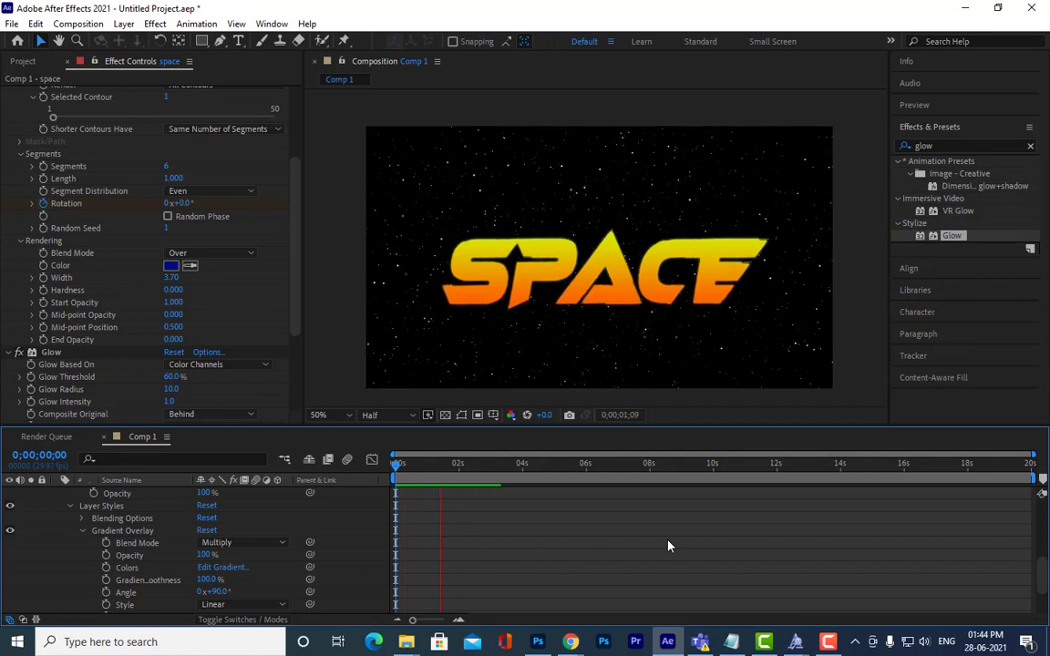
left_click(465, 464)
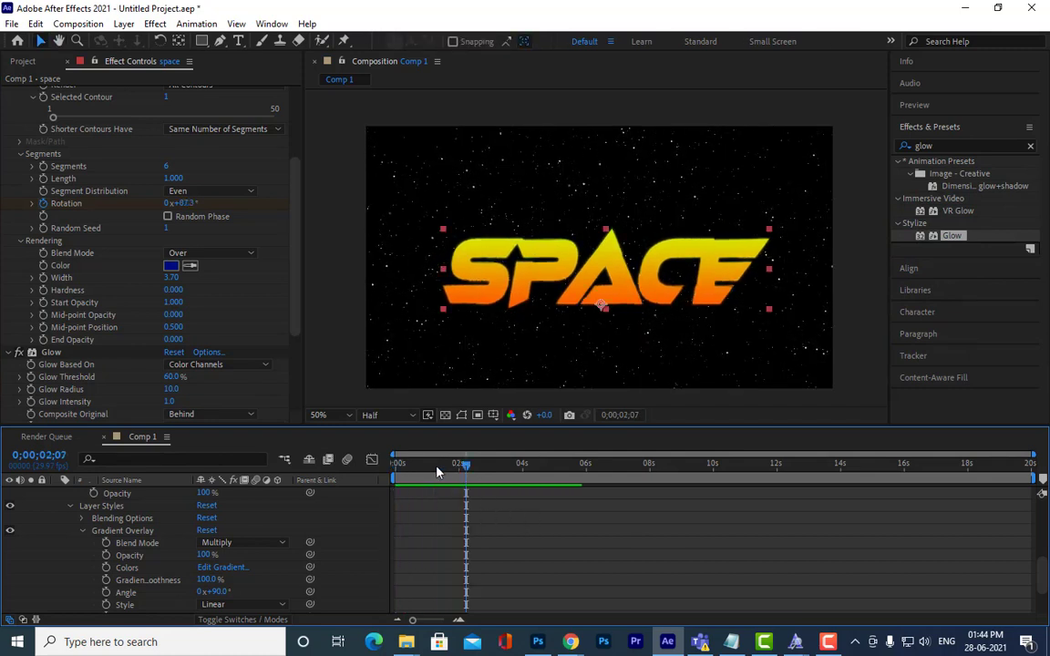
left_click_drag(437, 470, 408, 472)
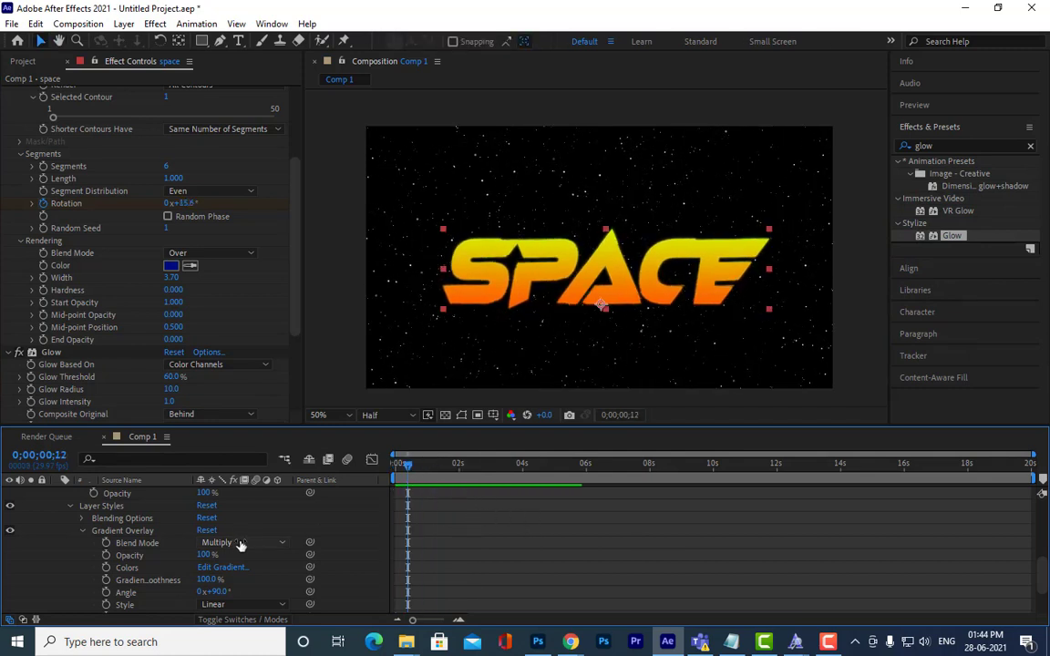
Step: Try the Color blend mode on the Gradient Overlay and scrub the timeline to check the title
left_click(240, 544)
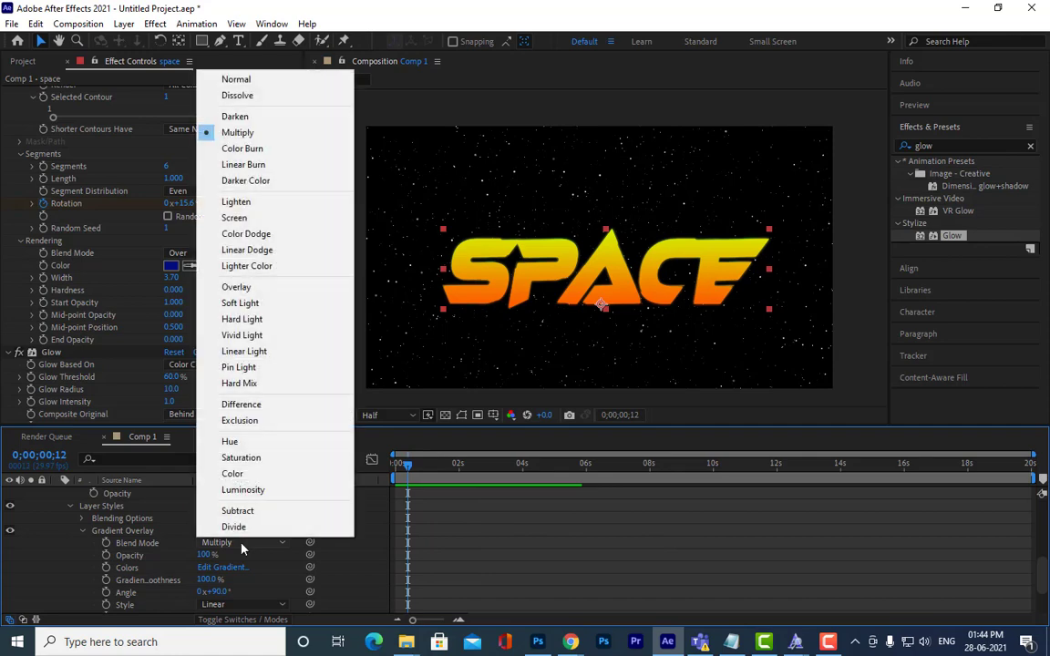
left_click(264, 474)
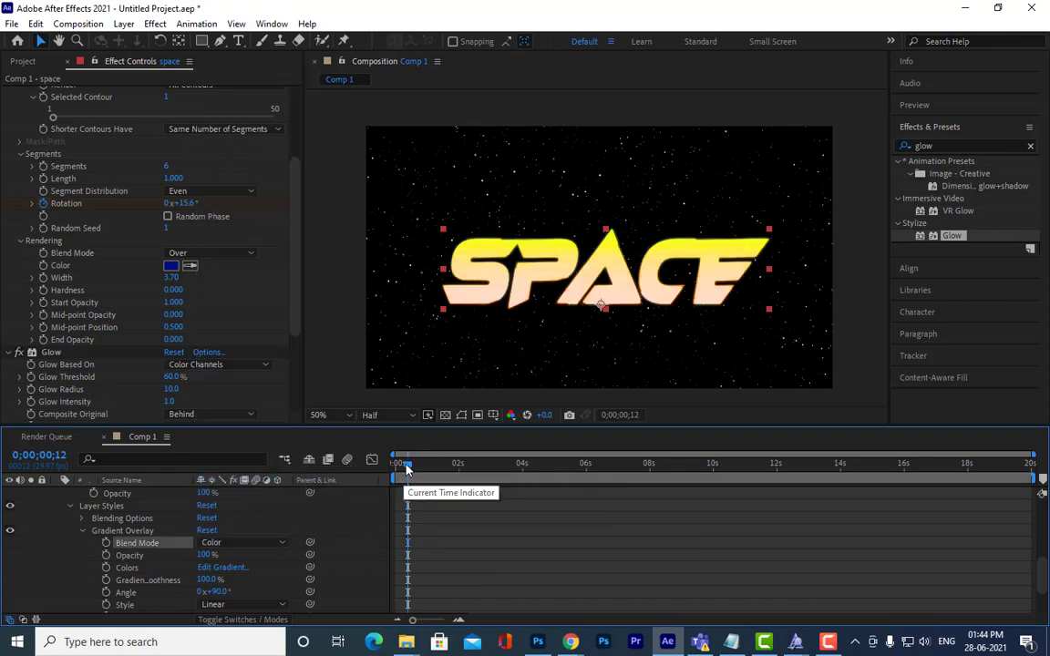
left_click_drag(407, 468, 435, 469)
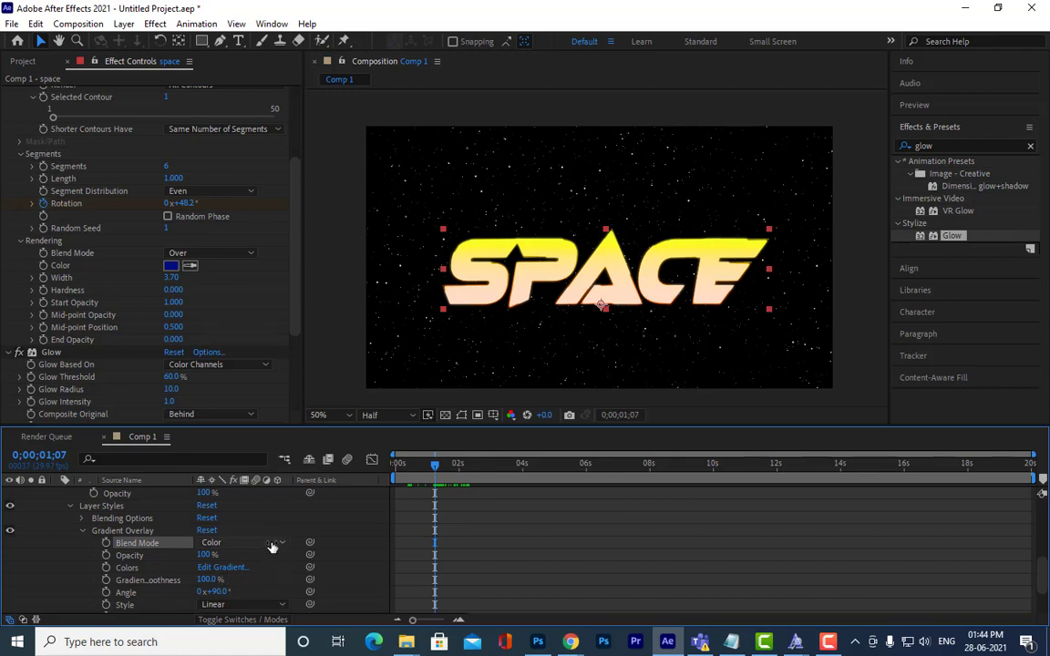
Step: Switch the Gradient Overlay blend mode back to Multiply and play the title animation
left_click(271, 544)
left_click(274, 132)
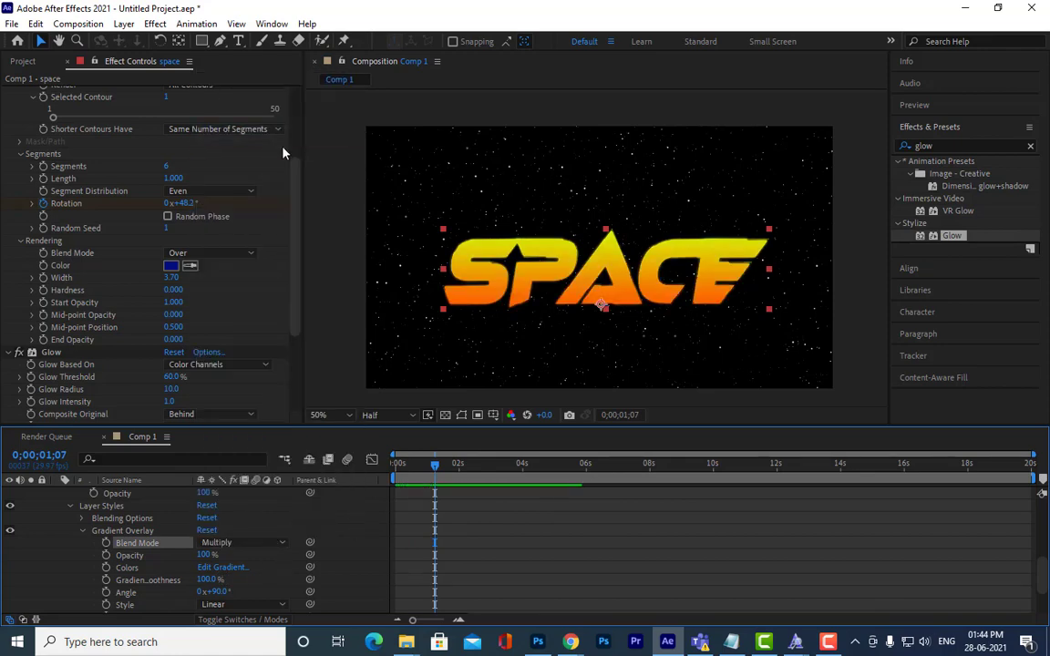
key("space")
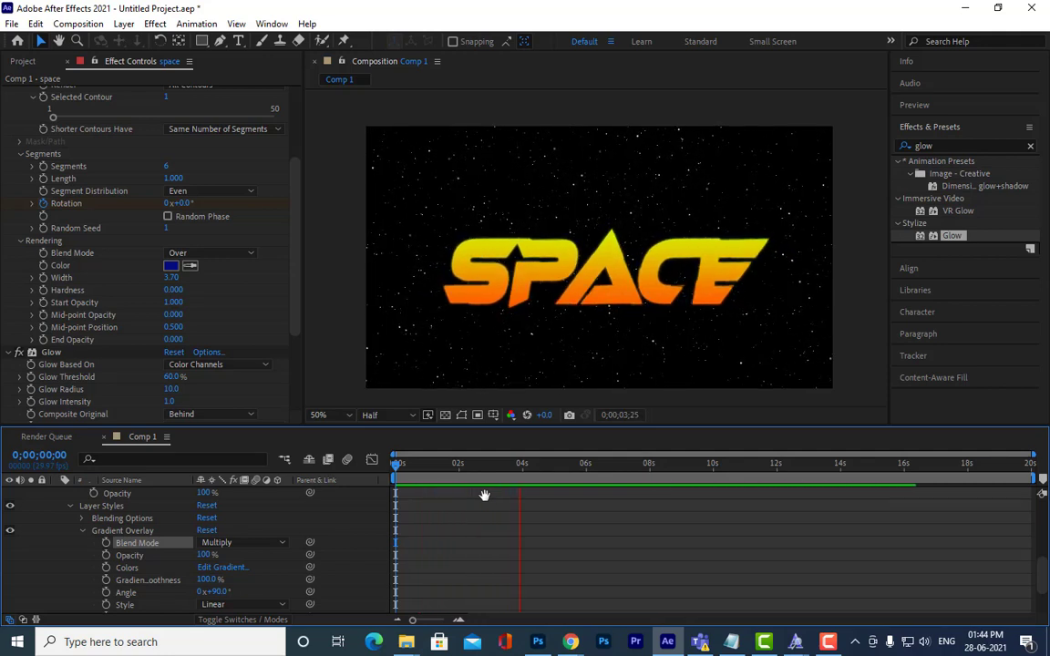
left_click(422, 468)
Step: Set the Gradient Overlay blend mode to Exclusion and preview the start of the animation
left_click(262, 544)
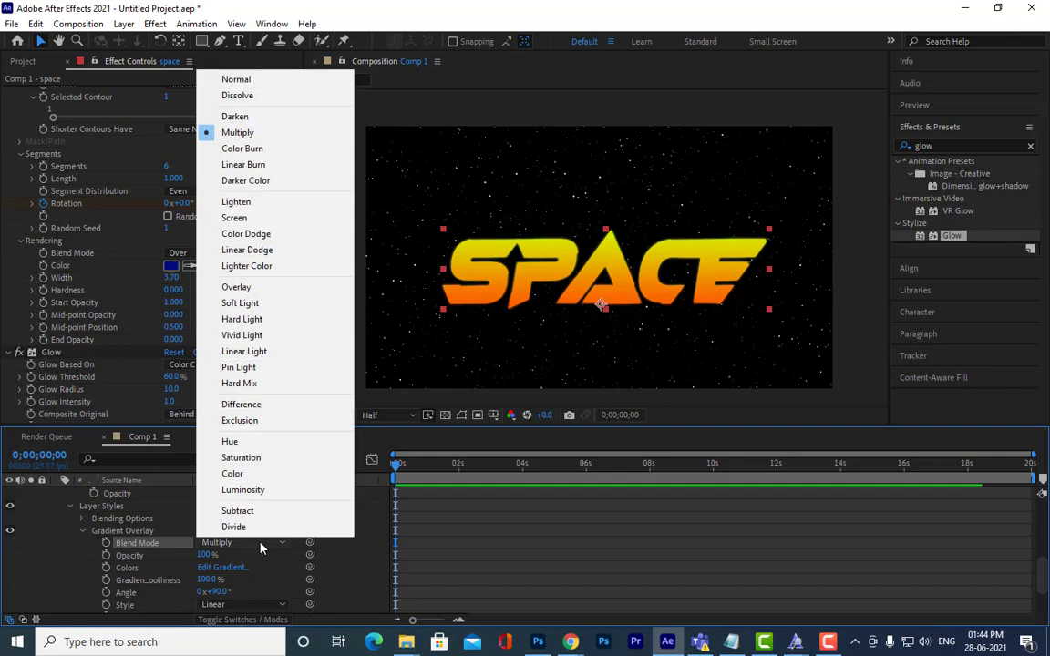
left_click(260, 421)
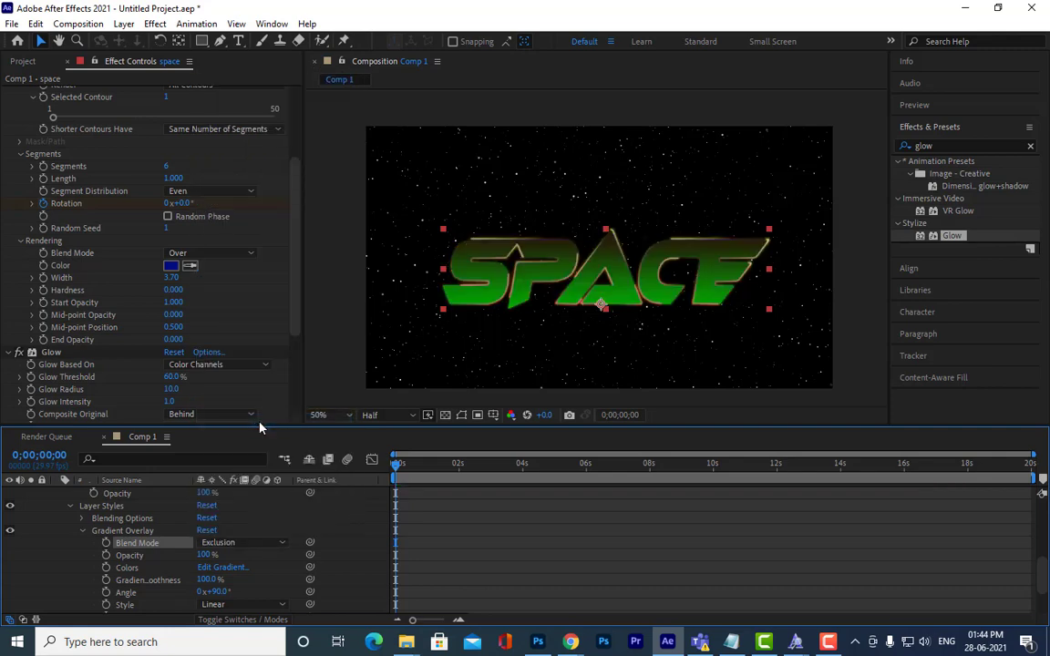
key("space")
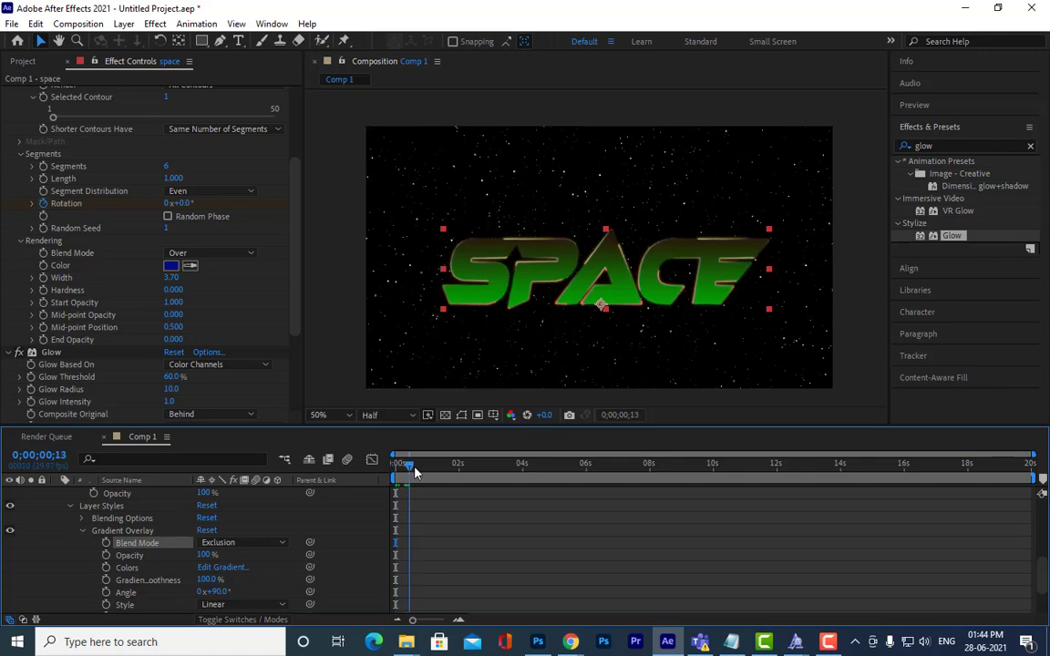
key("space")
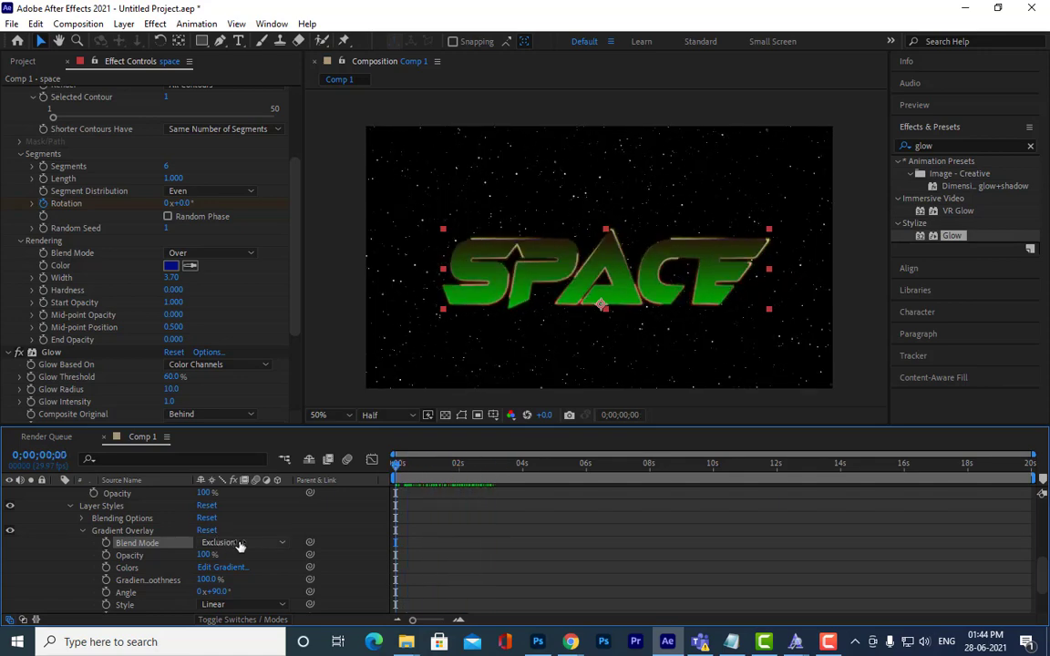
Step: Collapse the space layer's properties and play back the Exclusion-blended title over the star field
scroll(72, 549, "up", 8)
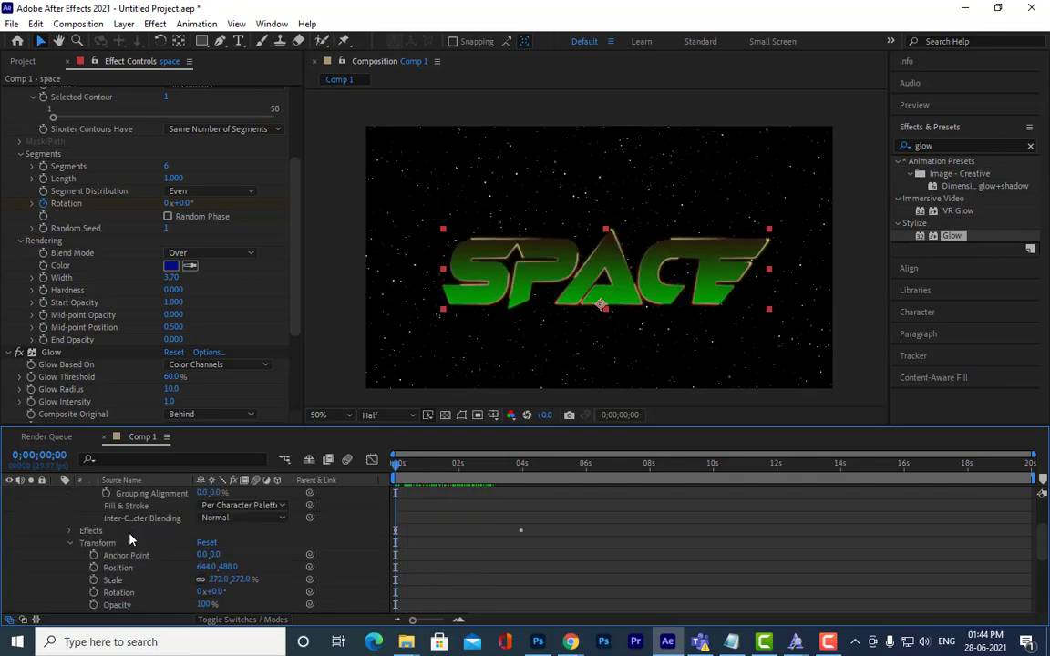
left_click(57, 493)
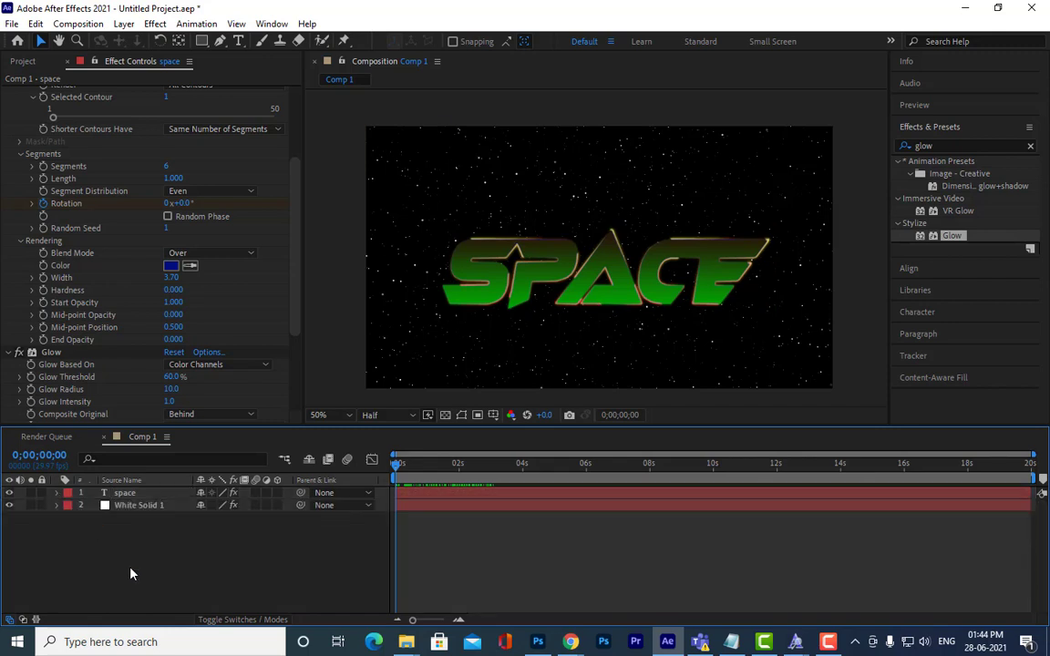
left_click(128, 571)
key("space")
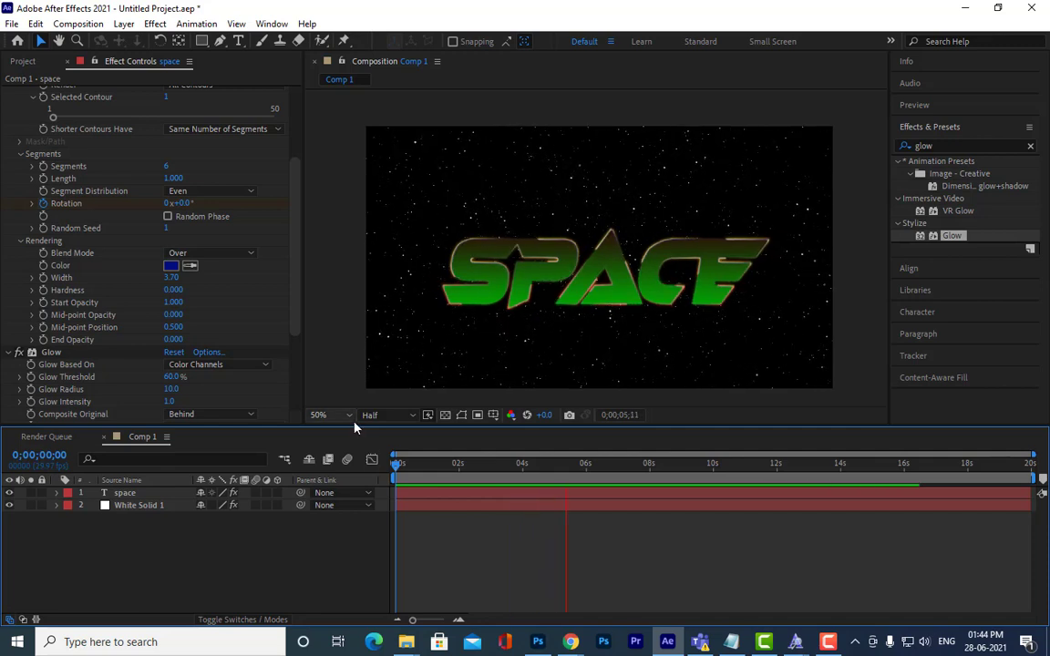
key("space")
left_click(148, 493)
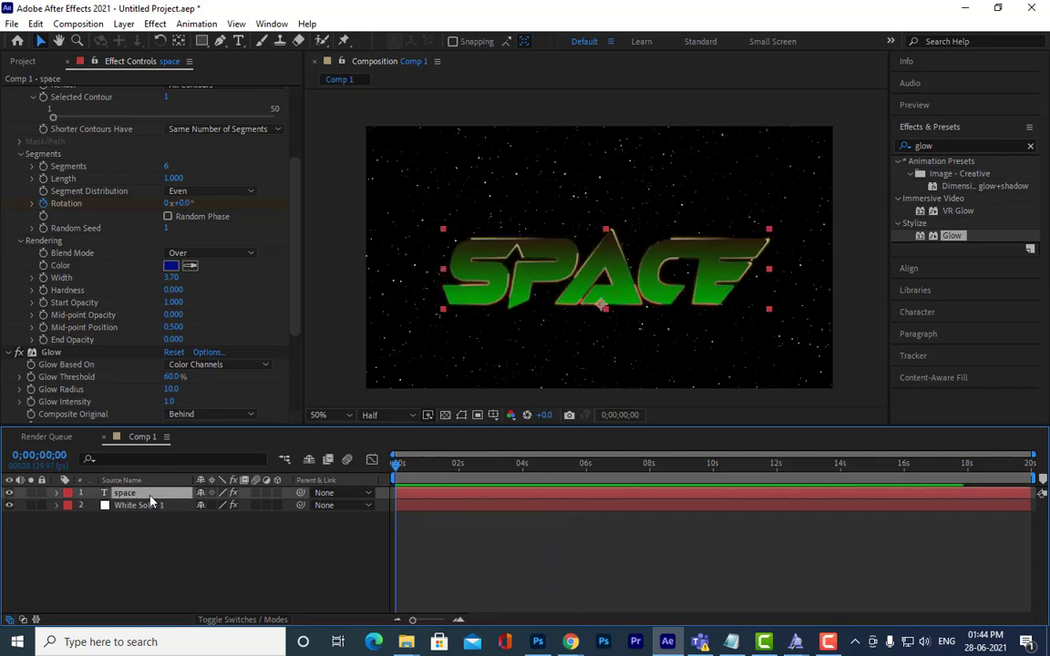
key("space")
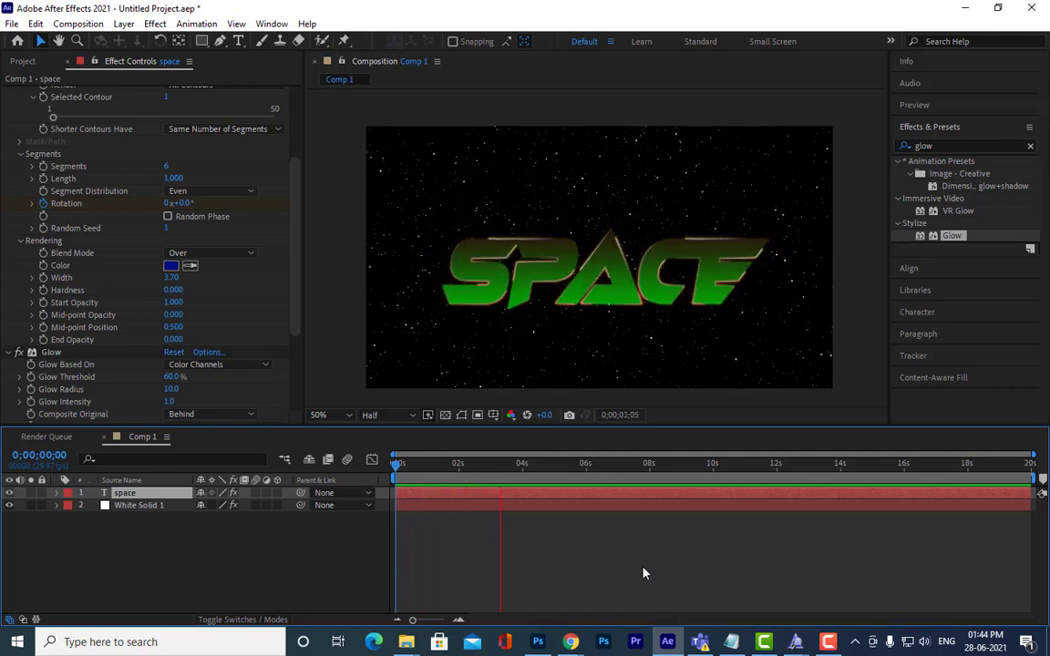
Step: Replay the title animation from the start of the composition to check the moving outline
key("space")
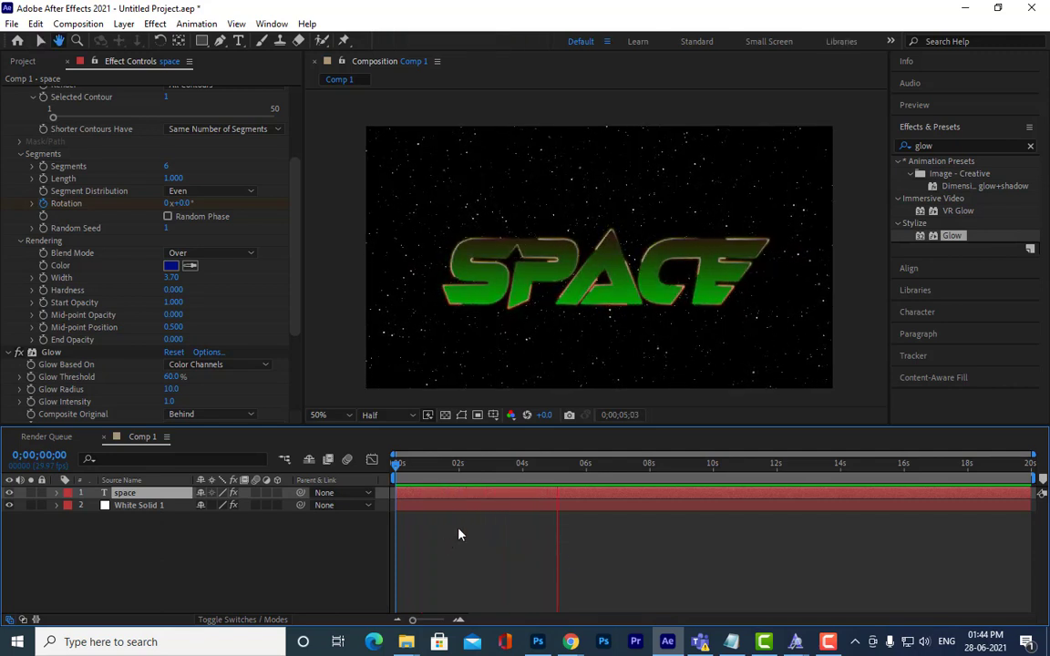
key("Home")
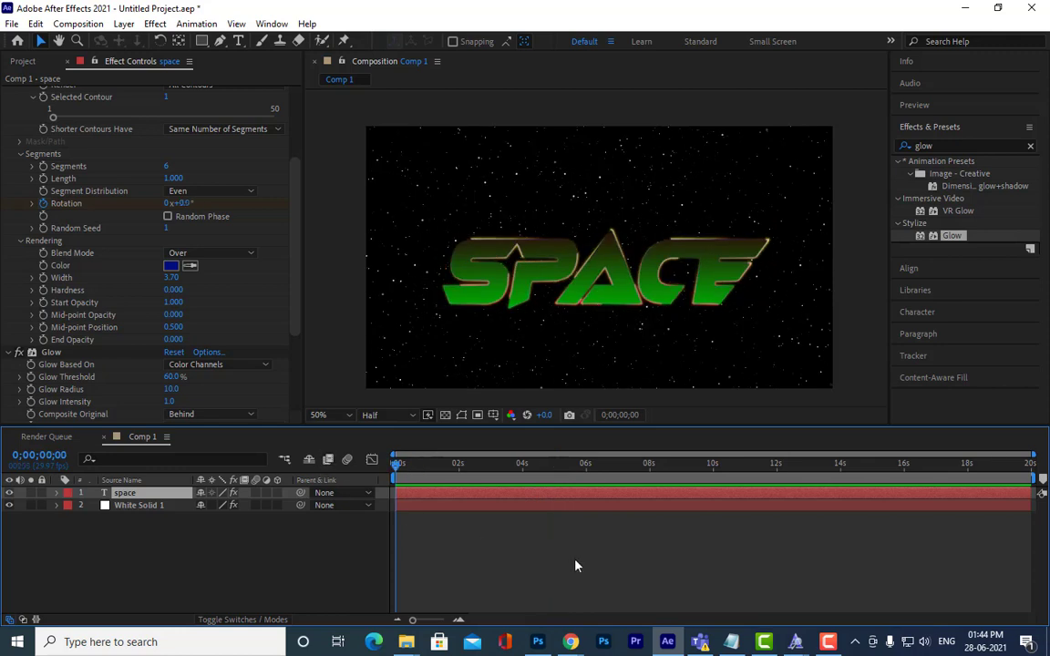
key("space")
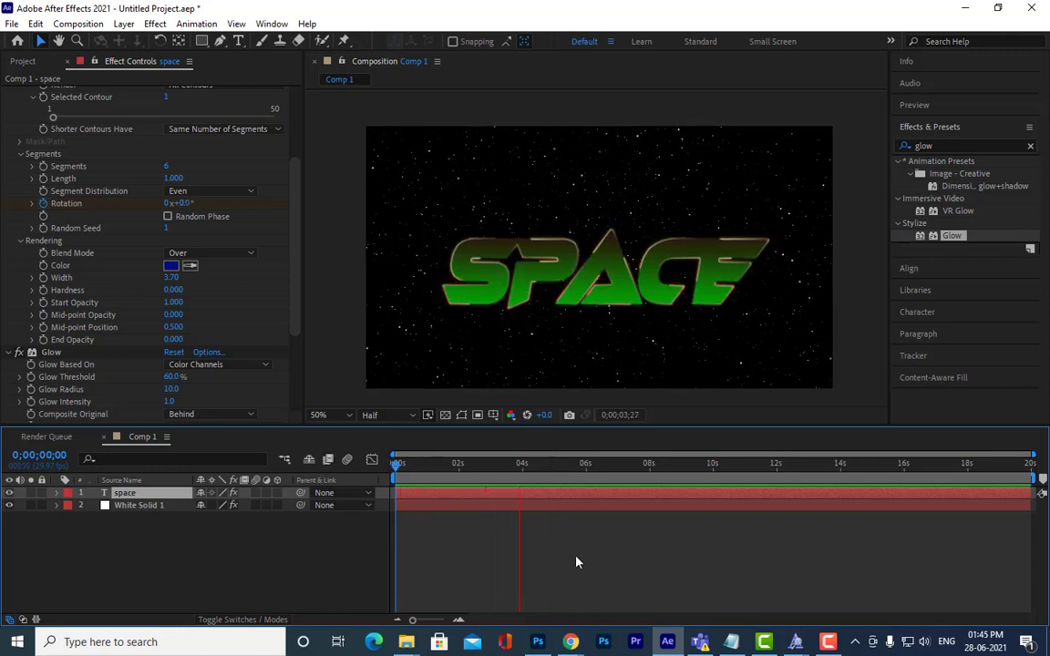
key("space")
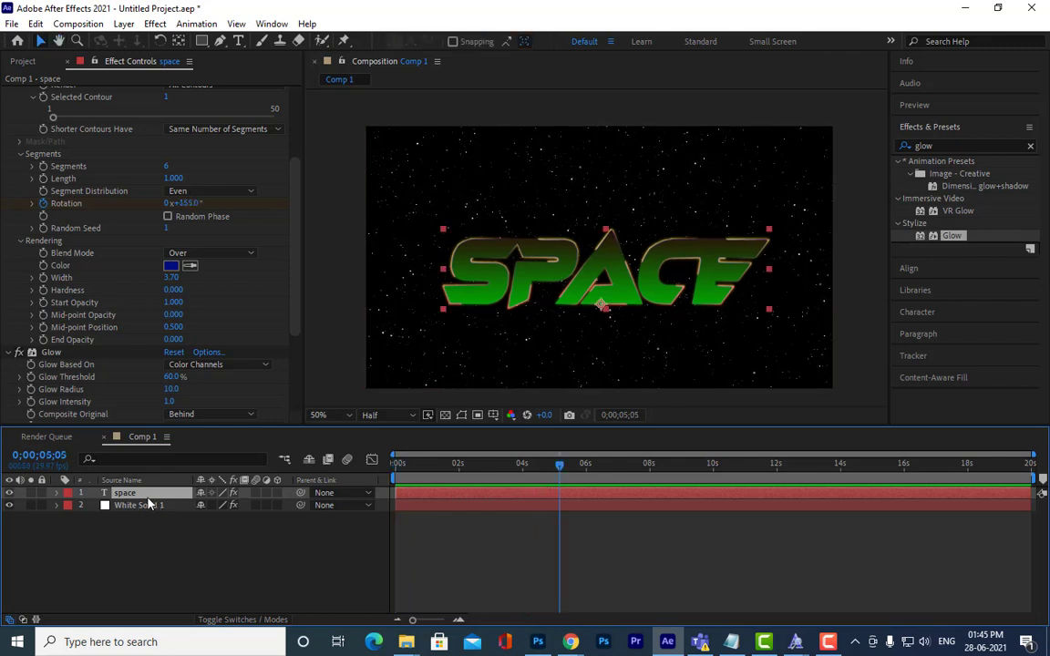
Step: Move the space layer's last Vegas Rotation keyframe to about 12 seconds and apply Easy Ease Out to both Rotation keyframes
key("u")
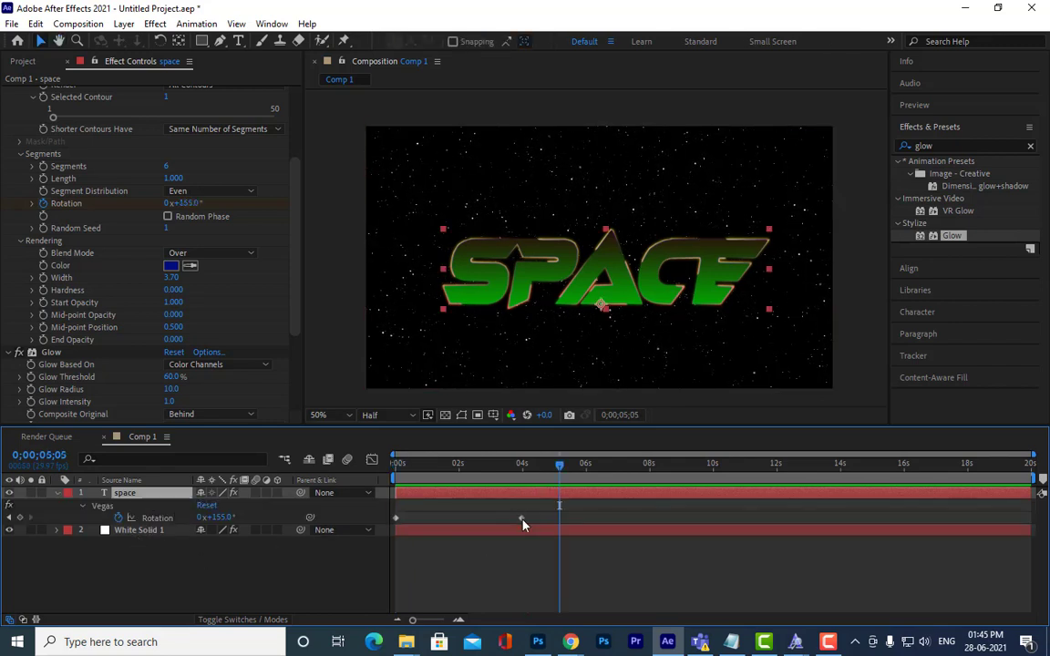
left_click_drag(522, 519, 389, 528)
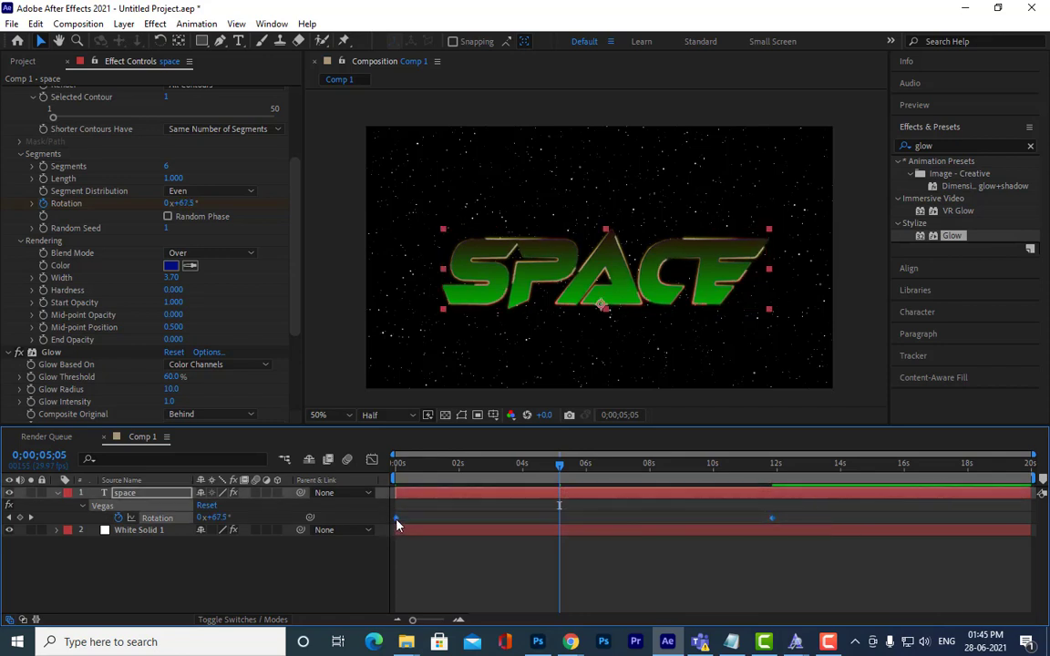
right_click(396, 521)
mouse_move(520, 508)
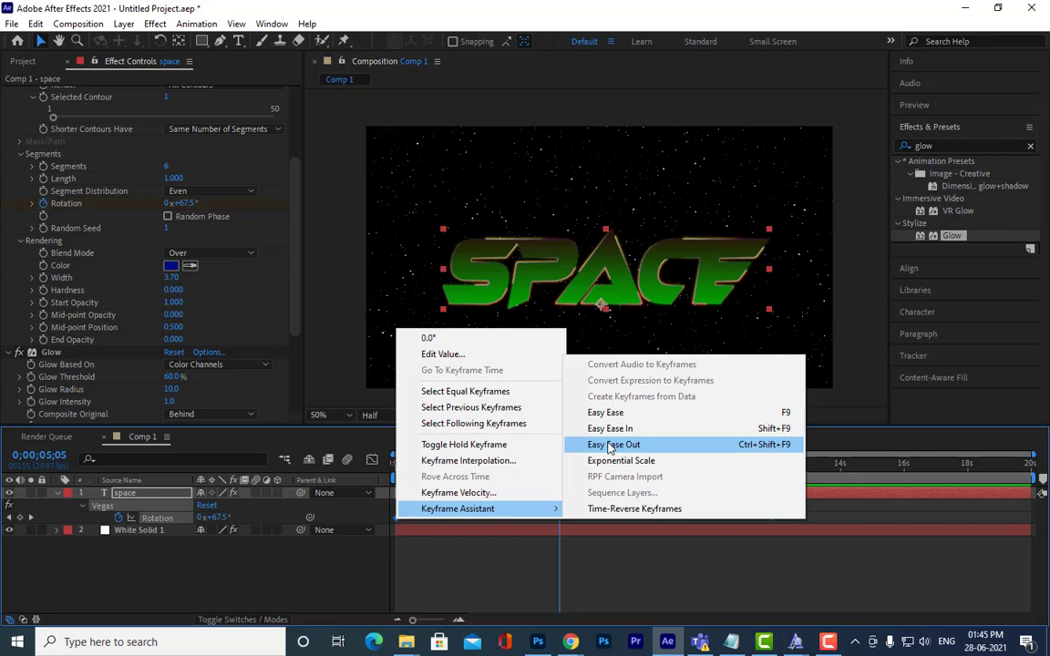
left_click(610, 445)
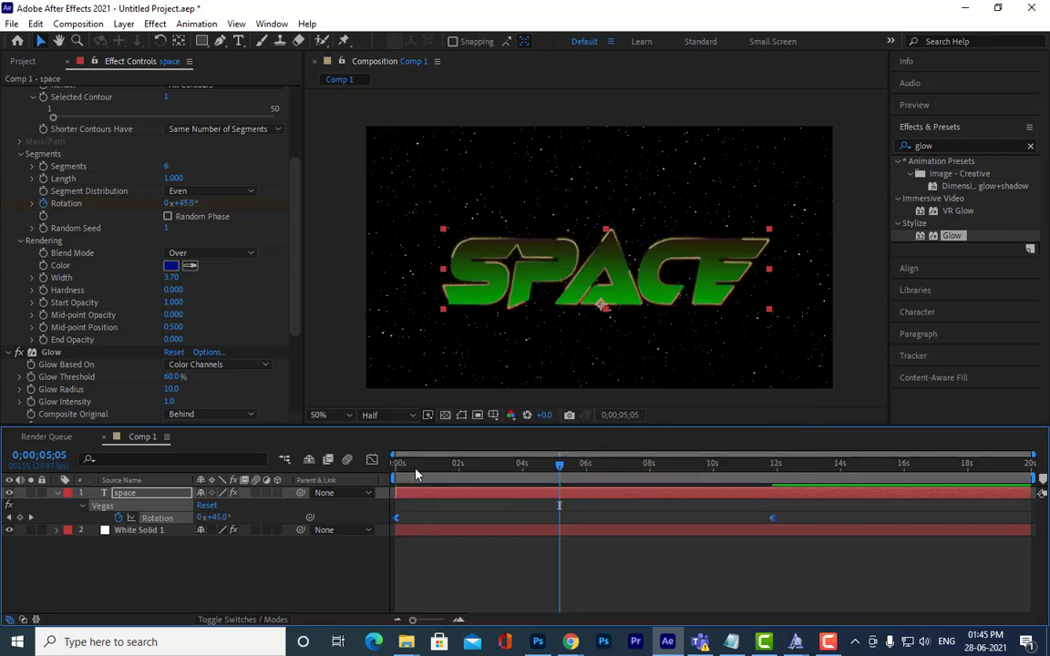
Step: Play the slower, eased outline animation from the beginning and return the playhead to 0 seconds
left_click_drag(415, 474, 355, 472)
key("space")
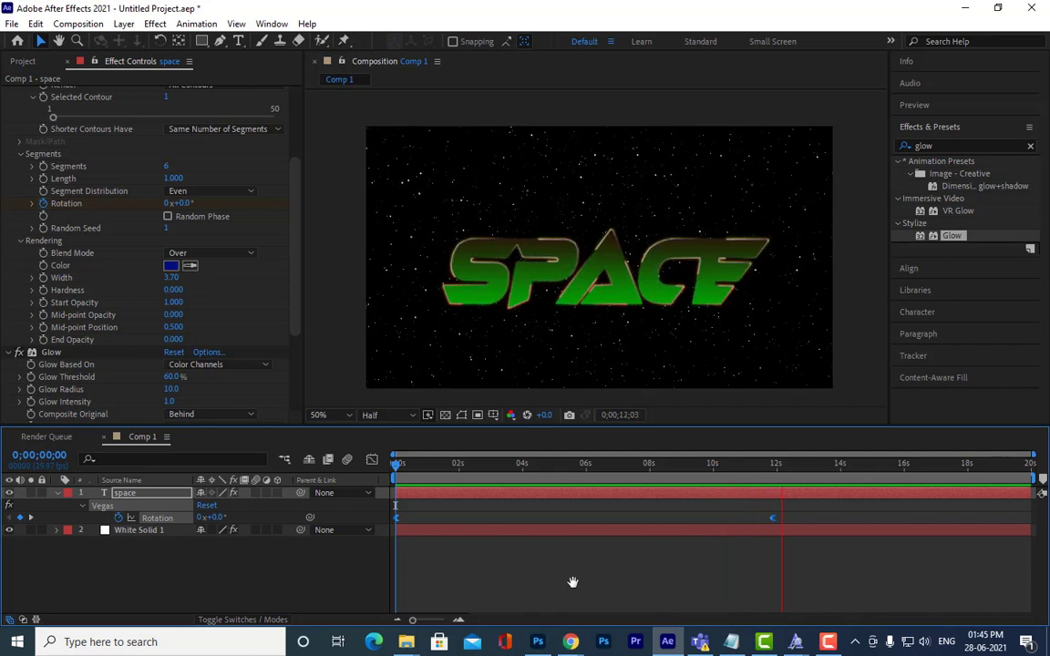
key("space")
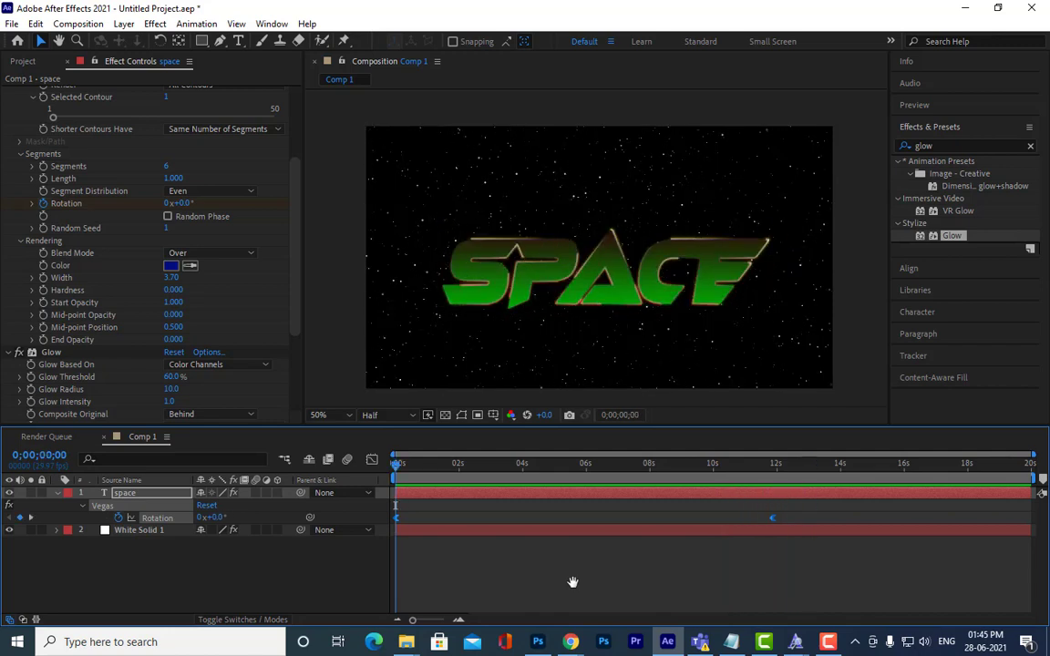
key("space")
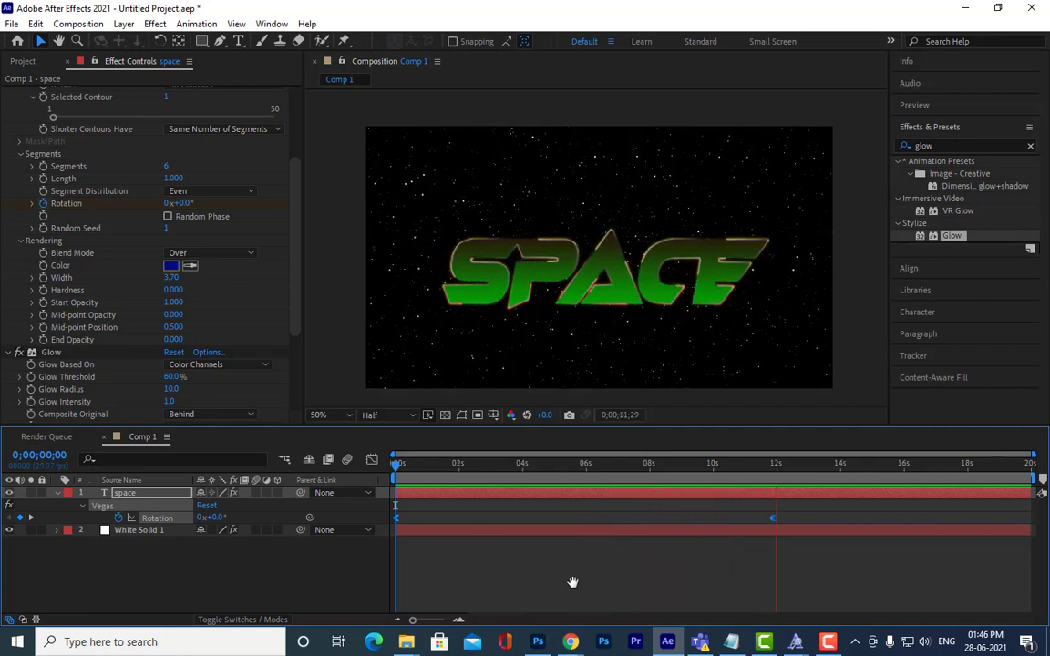
key("space")
left_click_drag(447, 470, 328, 472)
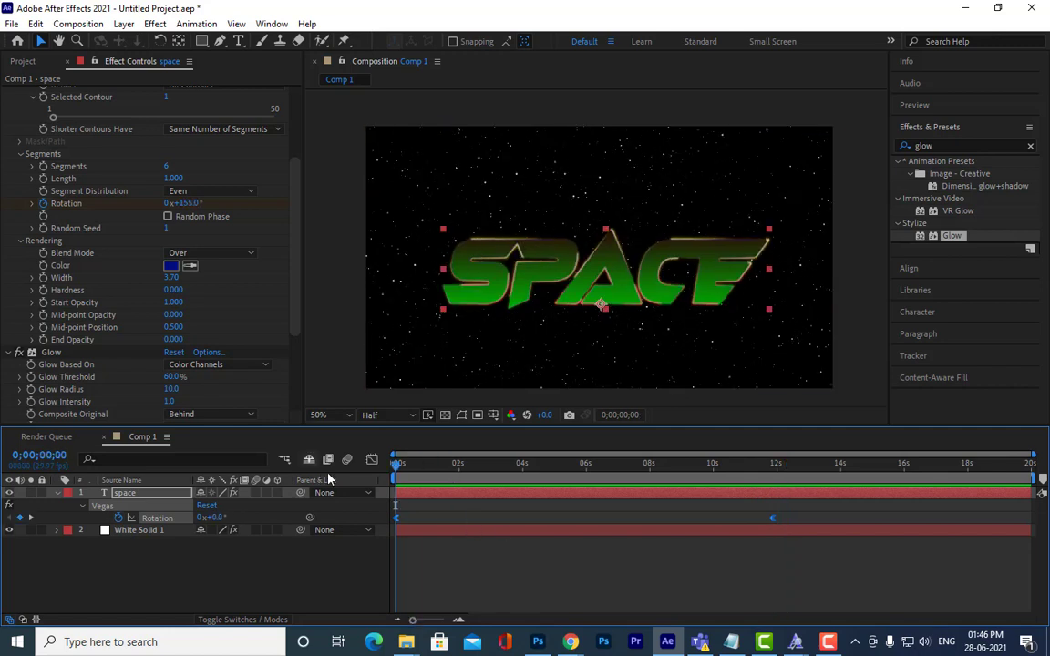
Step: Make the space and White Solid 1 layers 3D and add a new camera to the composition
left_click(56, 493)
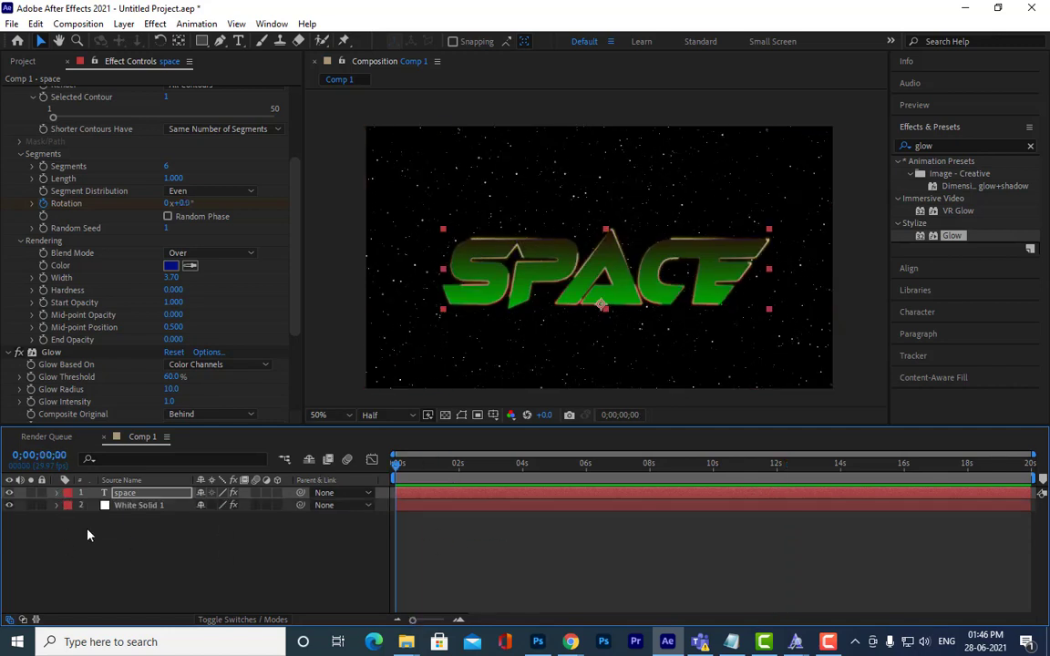
left_click(278, 494)
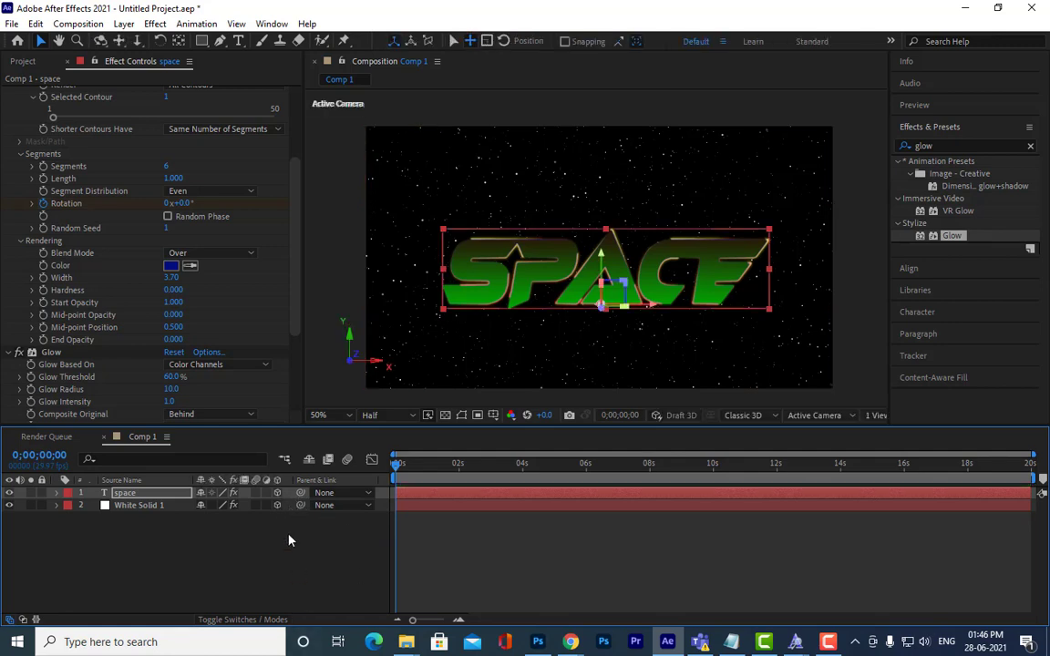
right_click(289, 533)
mouse_move(375, 374)
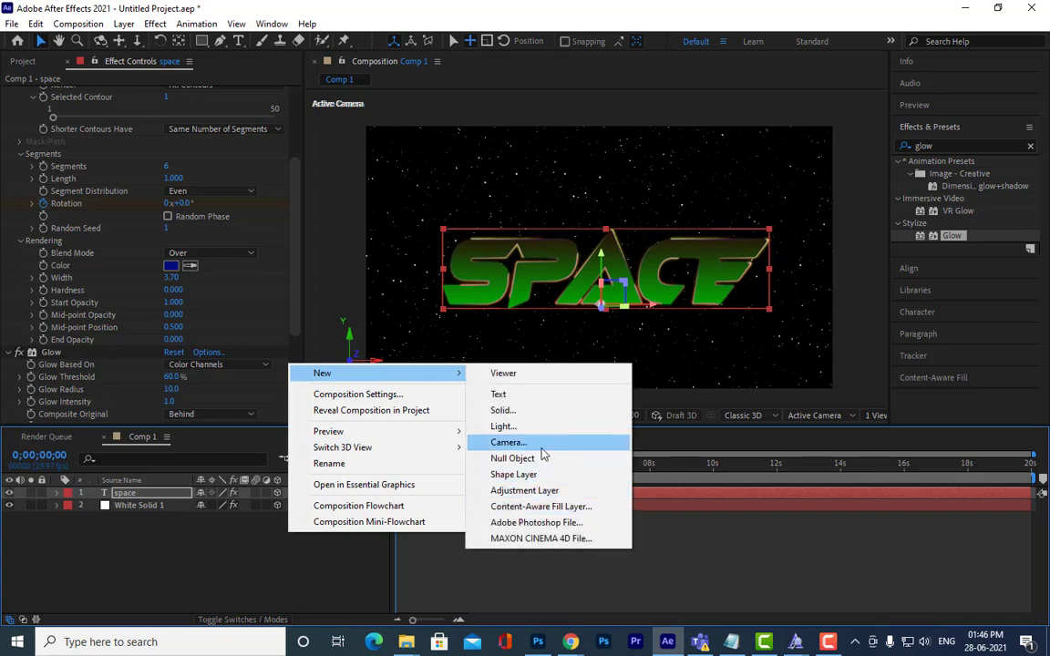
left_click(541, 445)
left_click(868, 425)
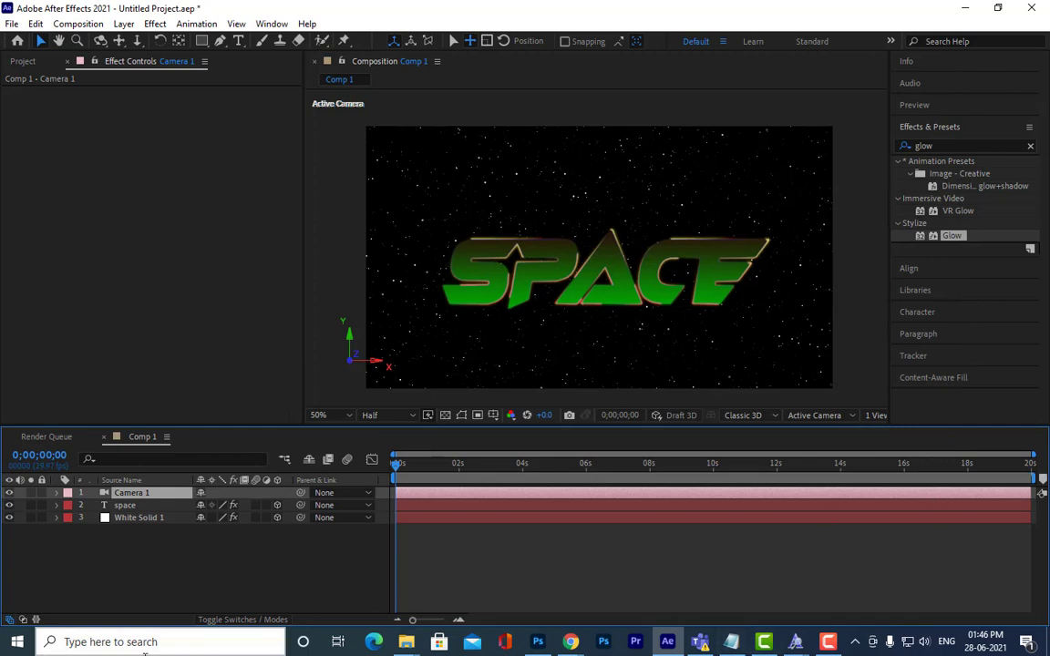
Step: In a two-view layout, move Camera 1 close to the title at about Z -650.7 and keyframe its Position at 0 seconds
left_click(874, 416)
left_click(885, 445)
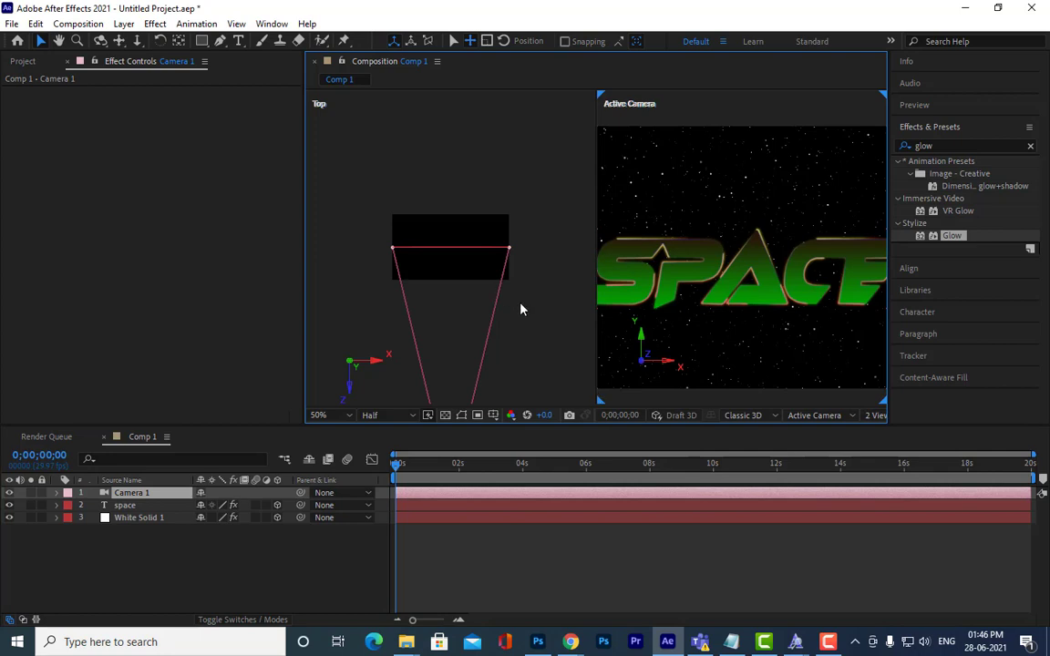
scroll(521, 310, "down", 4)
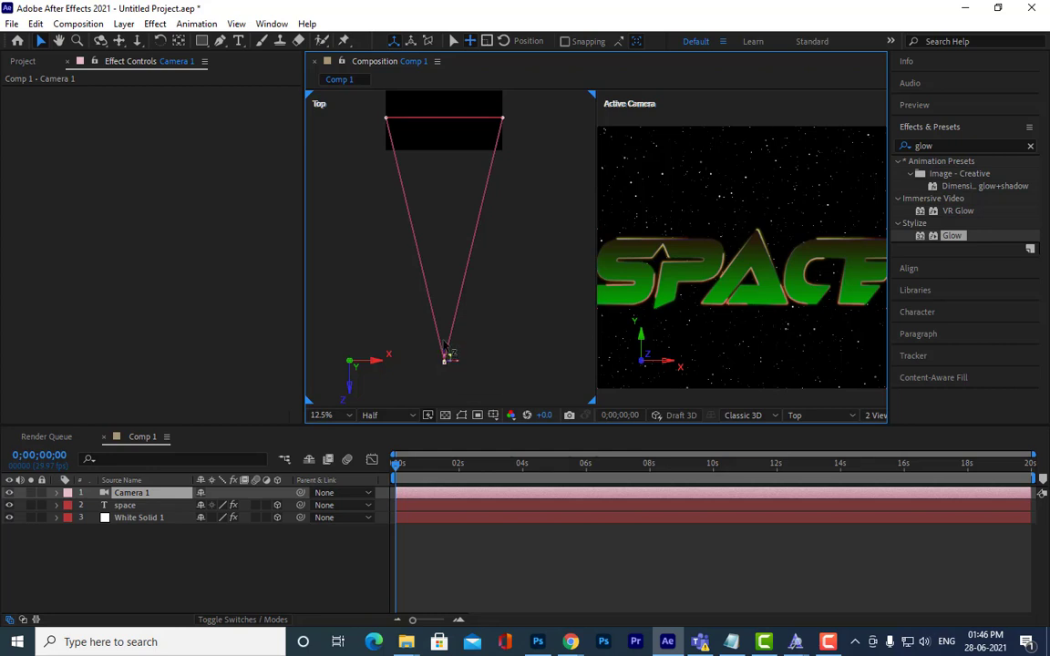
left_click_drag(445, 345, 434, 169)
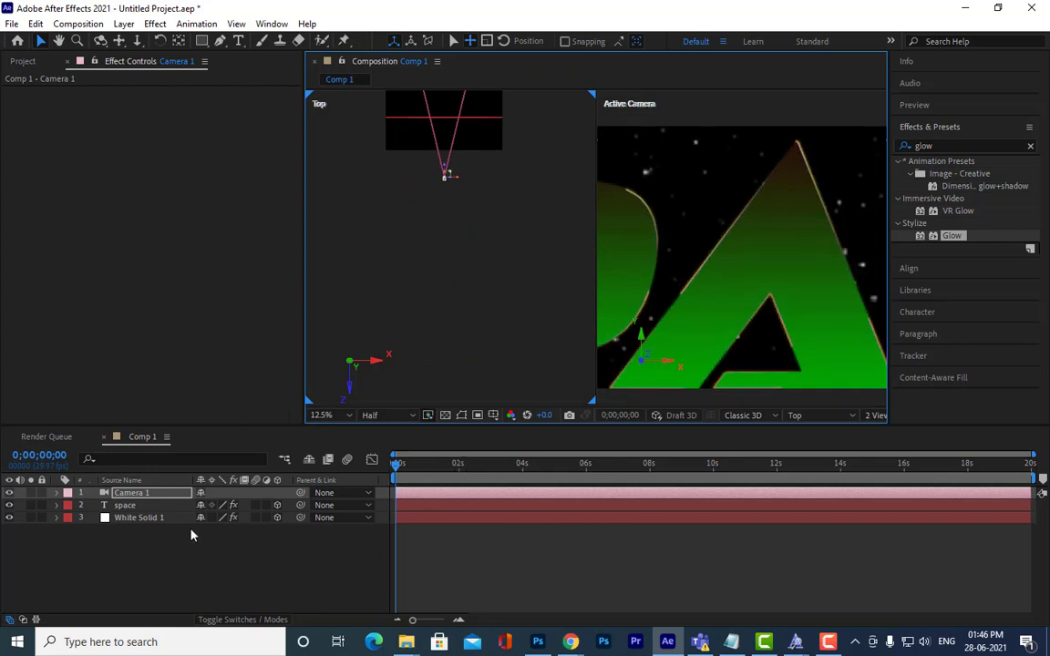
key("p")
left_click(94, 506)
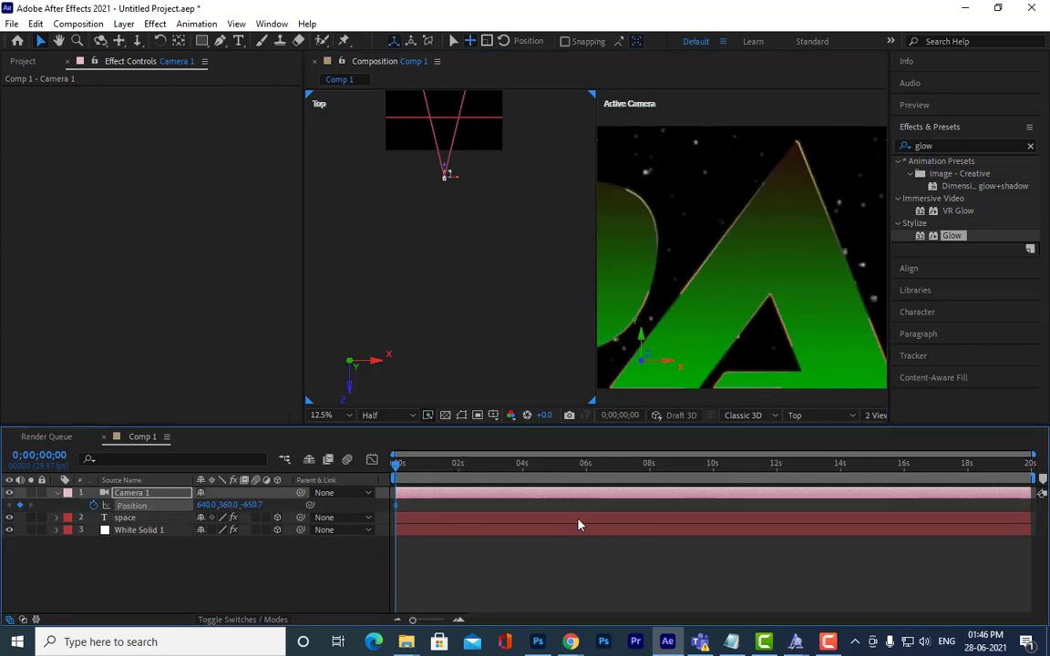
Step: At 2 seconds, pull Camera 1 back to about Z -3154.7 in the Top view, and restore the single-view layout
left_click(459, 465)
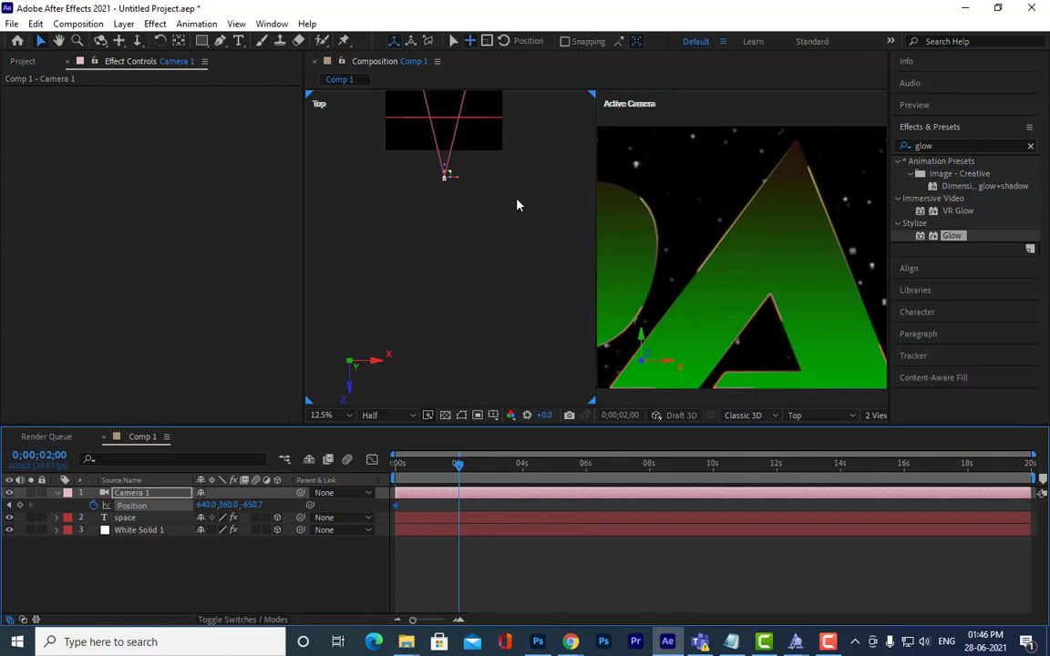
left_click_drag(516, 203, 490, 253)
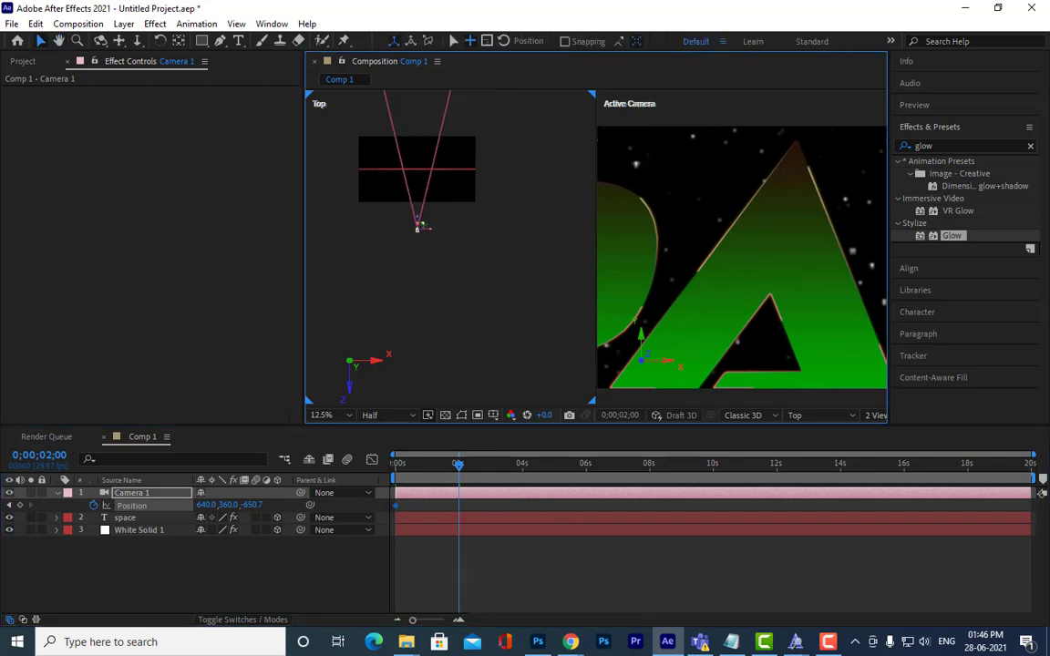
left_click_drag(419, 227, 451, 452)
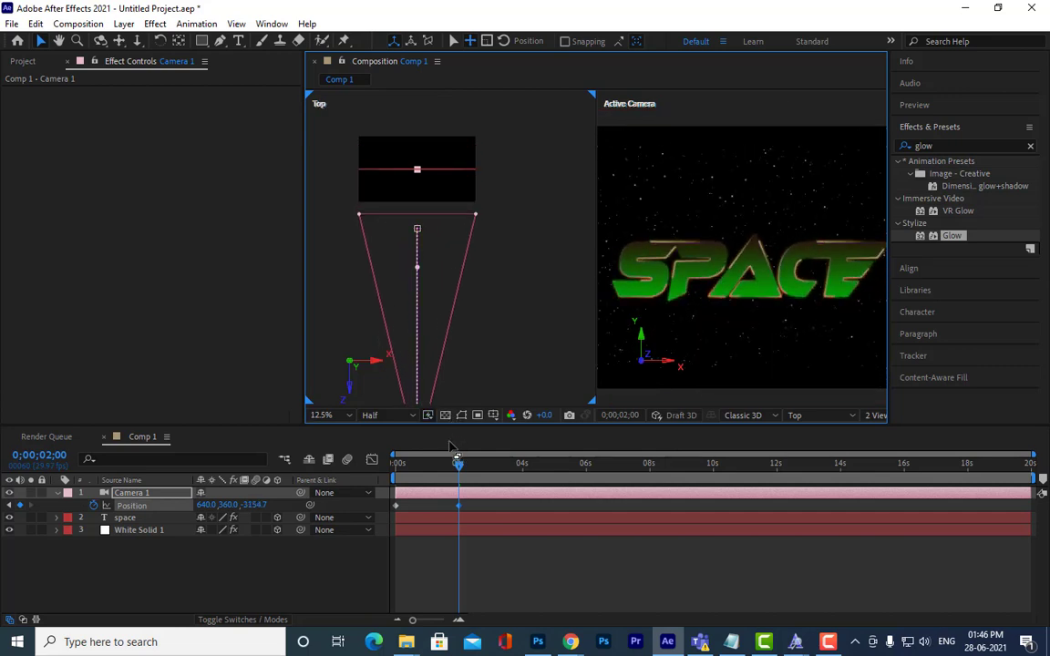
left_click(873, 415)
left_click(886, 431)
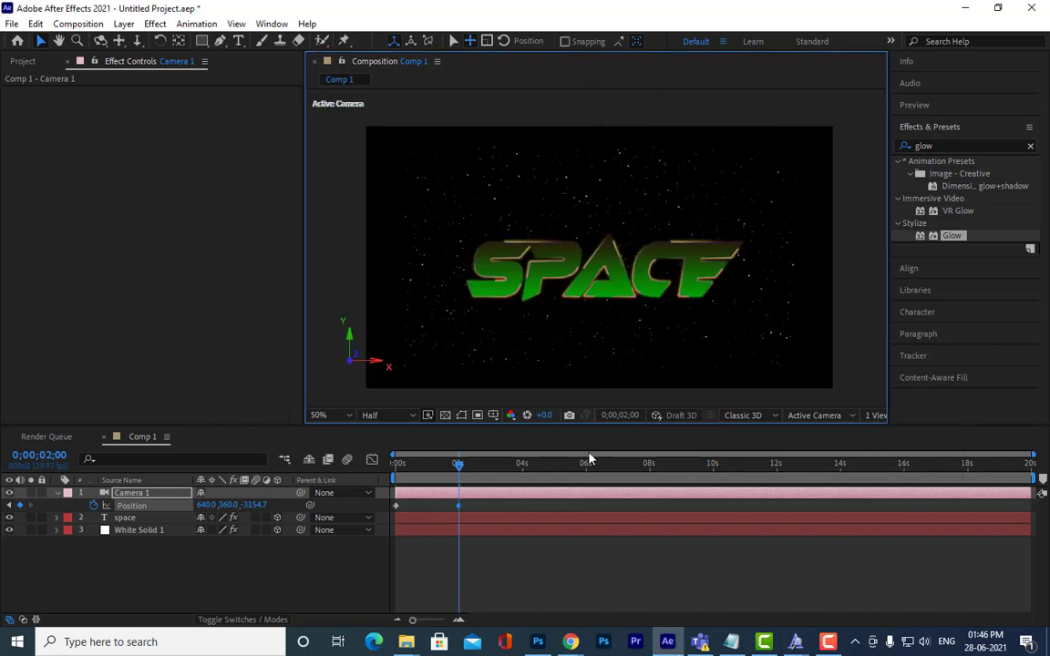
Step: Play the camera pull-back from the start of the composition to check the title reveal
left_click_drag(458, 466, 307, 471)
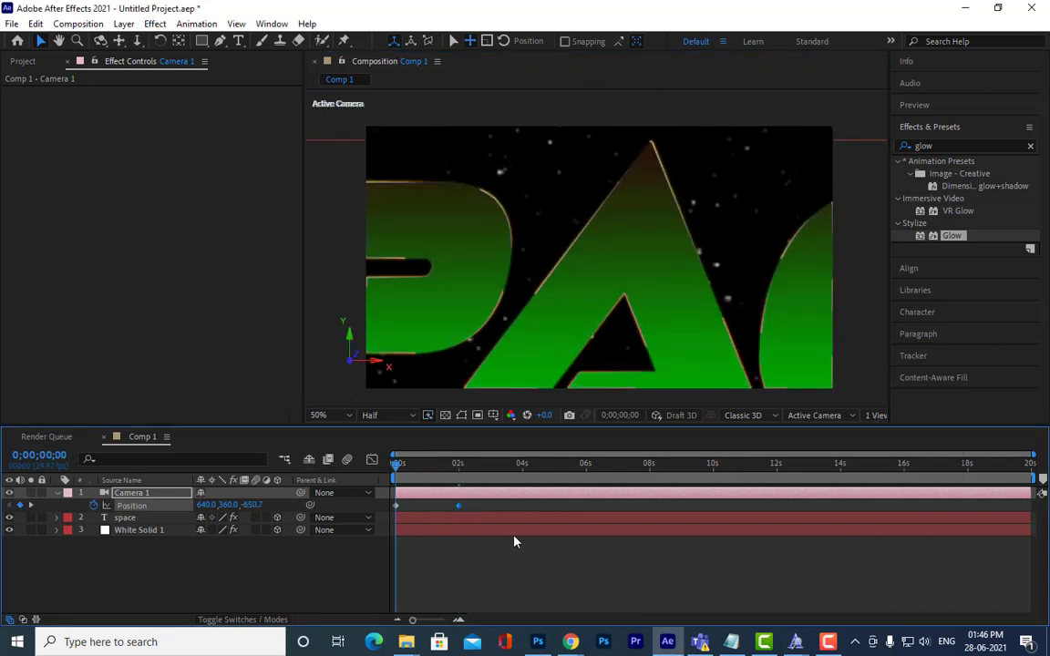
key("space")
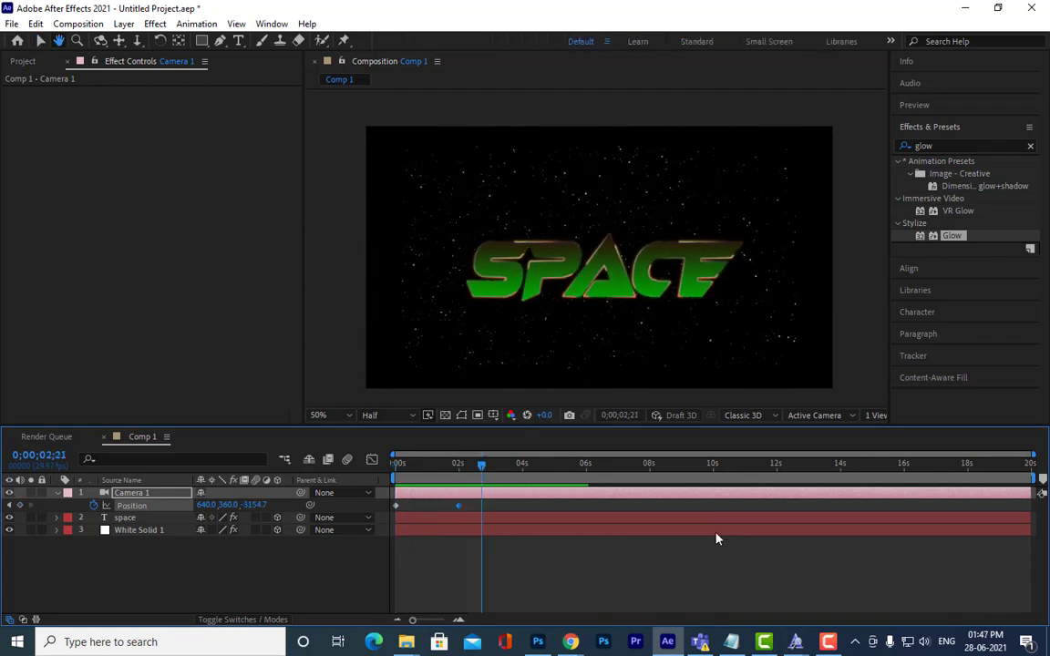
key("space")
left_click_drag(416, 475, 275, 473)
key("space")
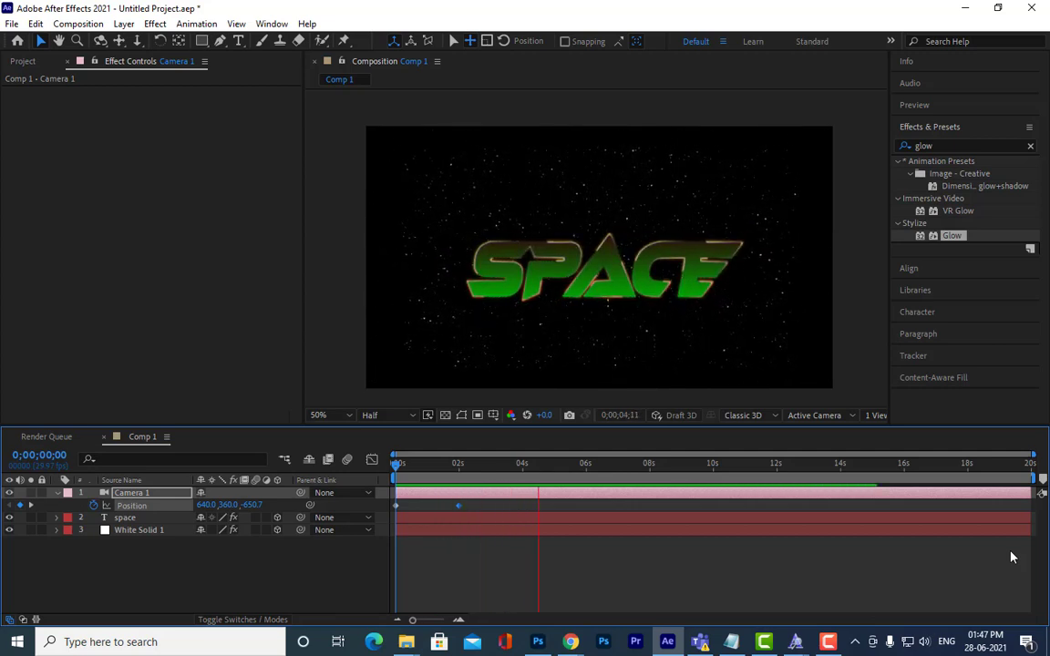
key("space")
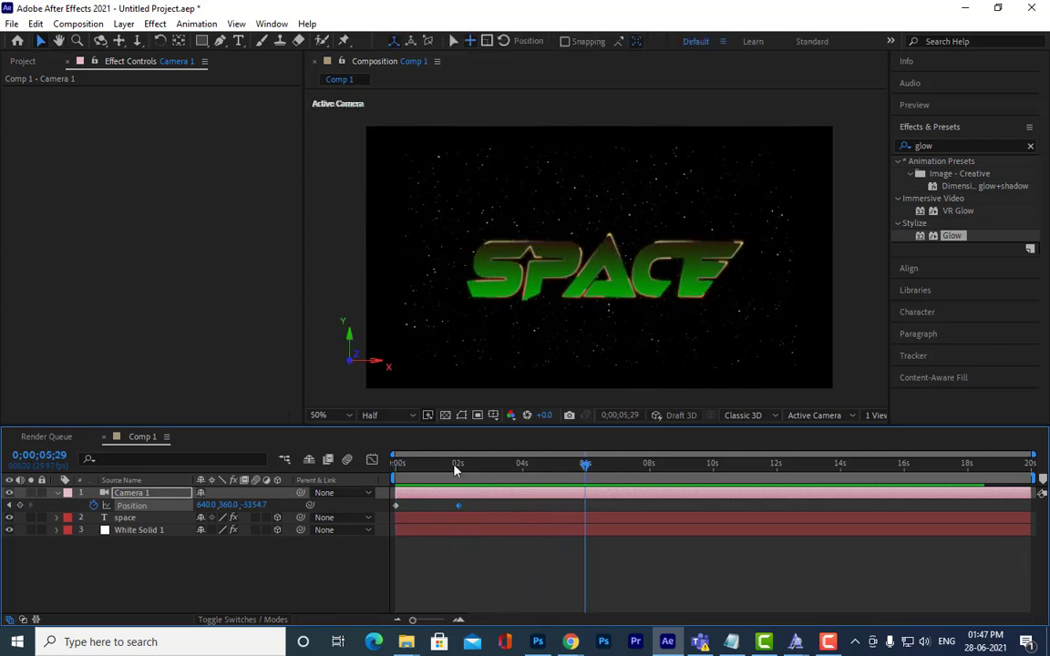
Step: Switch to Chrome, open YouTube in a new tab and search for "starwars music"
left_click(965, 9)
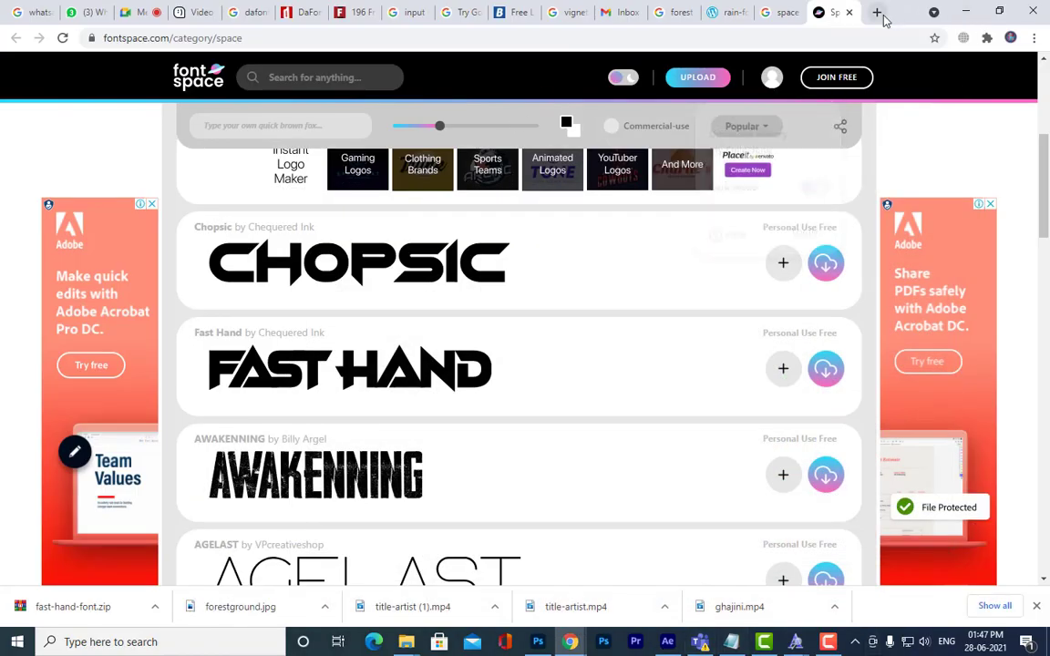
left_click(876, 11)
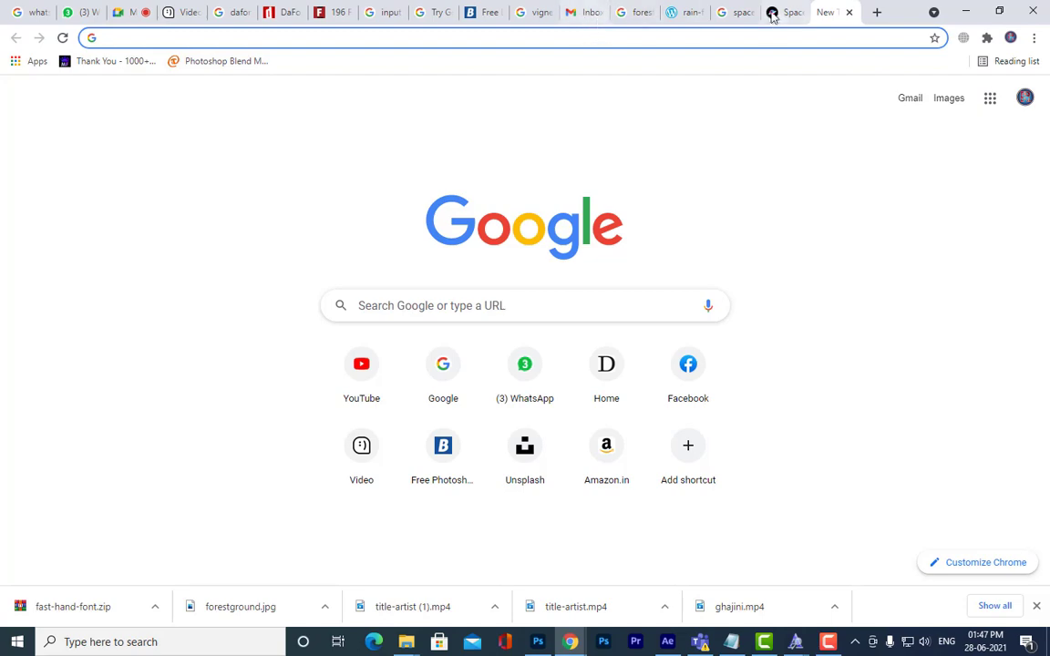
left_click(367, 369)
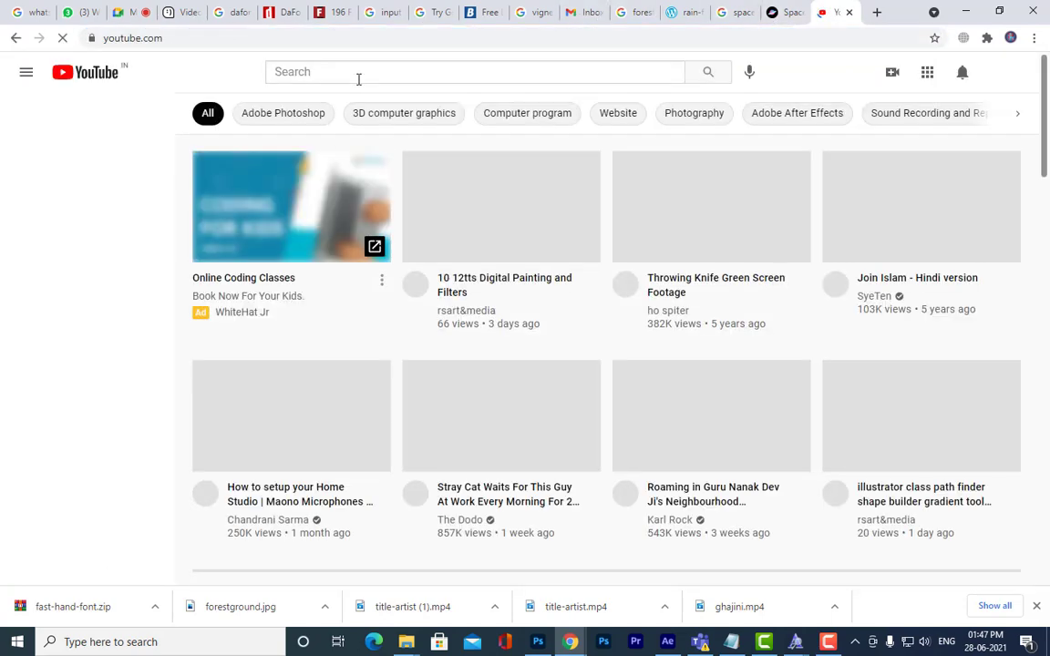
left_click(358, 76)
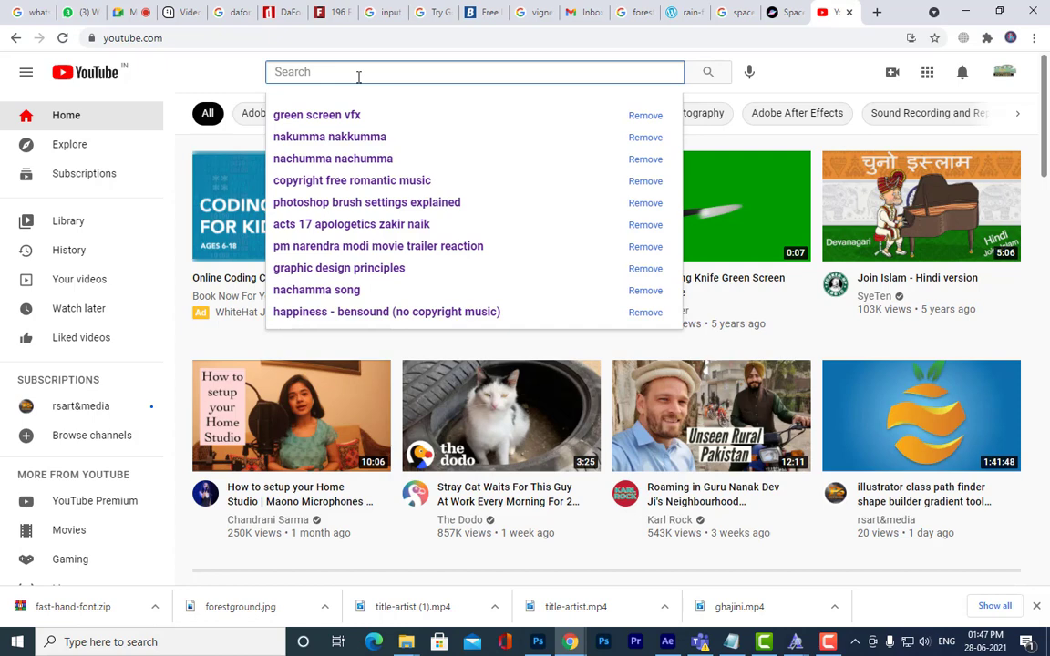
type("starw")
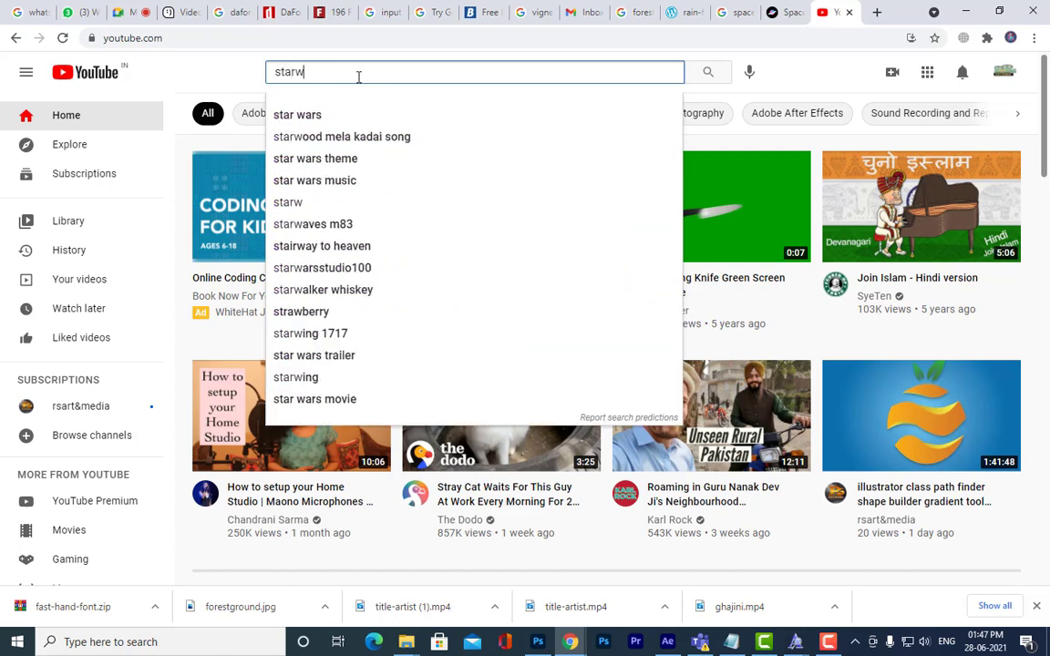
type("ars music")
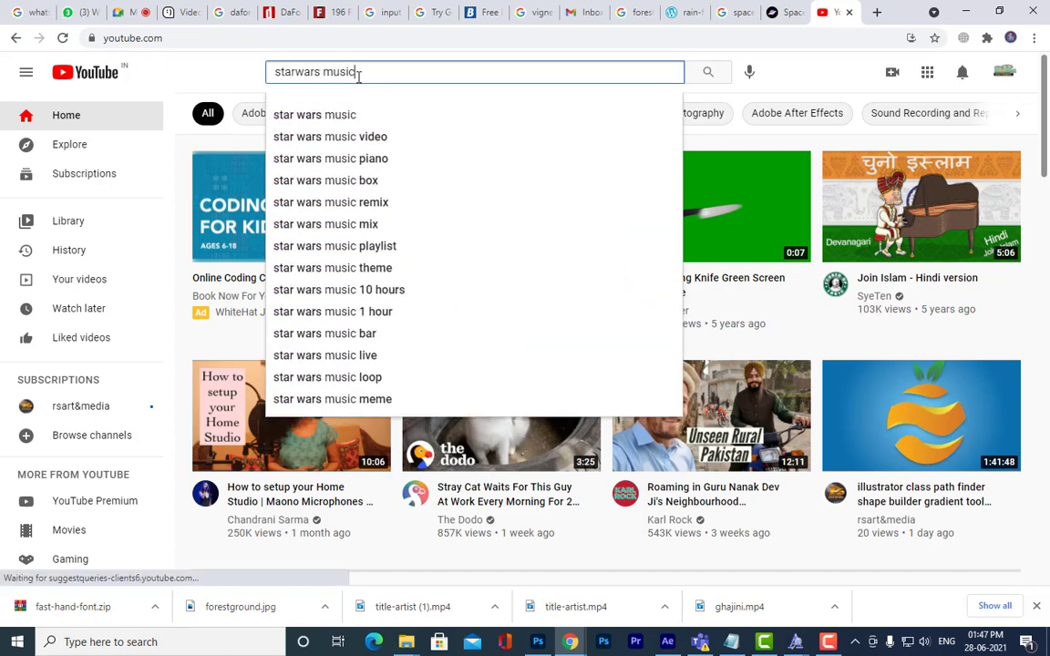
key("Return")
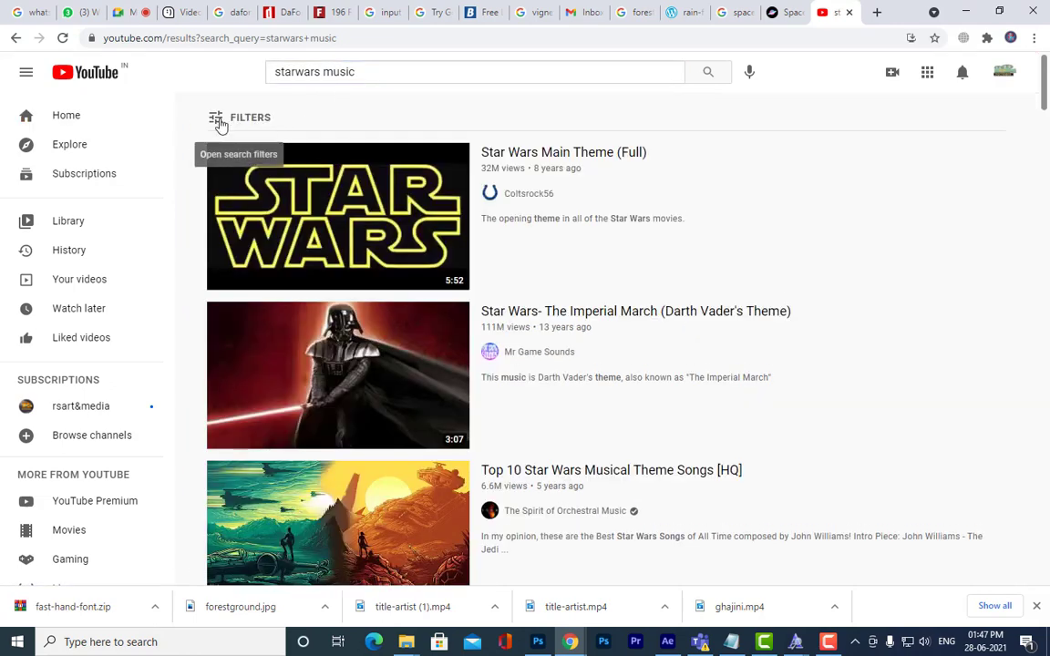
Step: Filter the search results to short videos, open the Star Wars music mix and sample Rey's Theme at several points
left_click(218, 122)
left_click(547, 191)
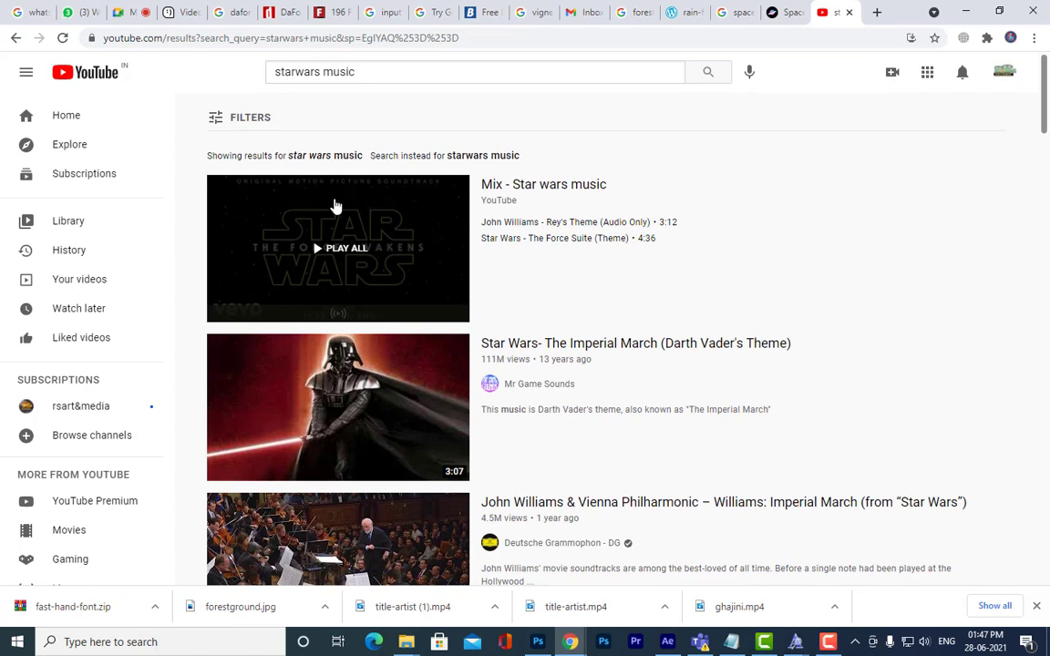
left_click(336, 205)
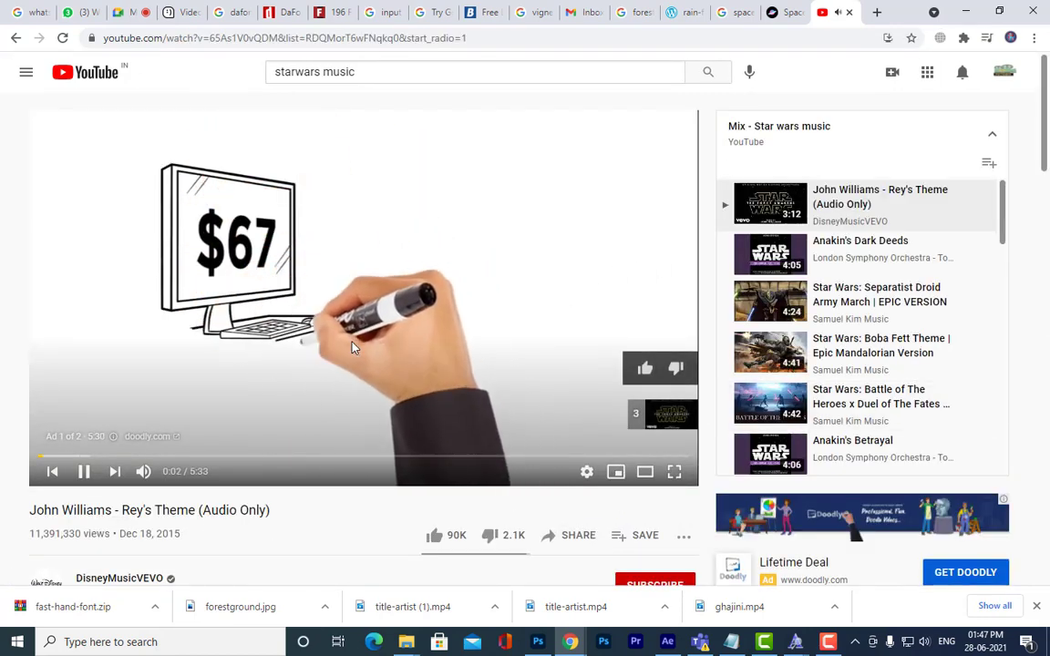
left_click(649, 415)
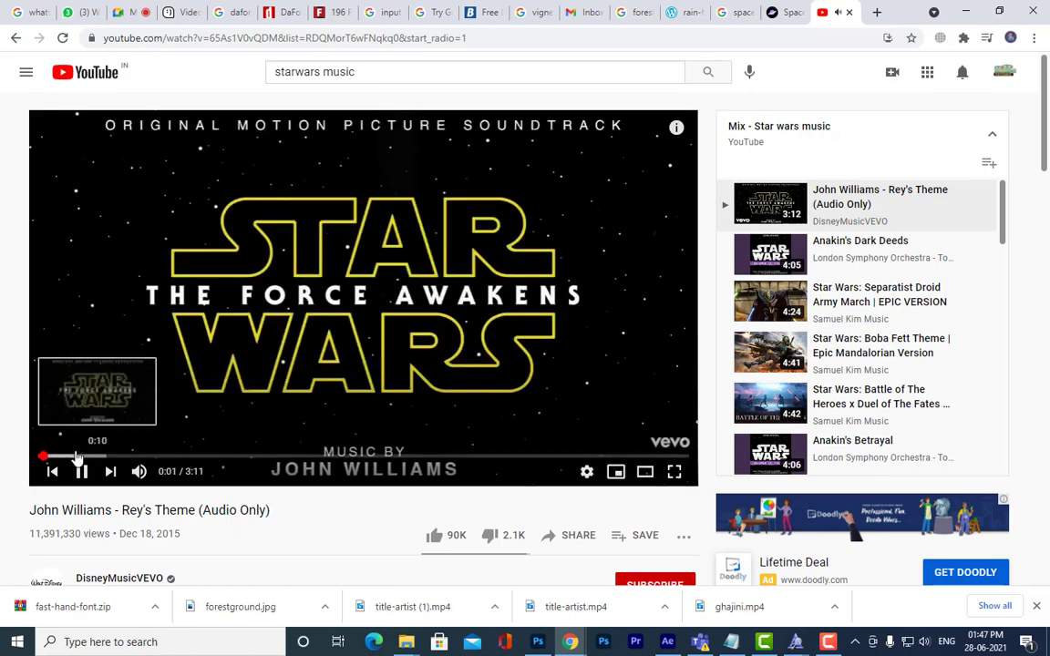
left_click(84, 455)
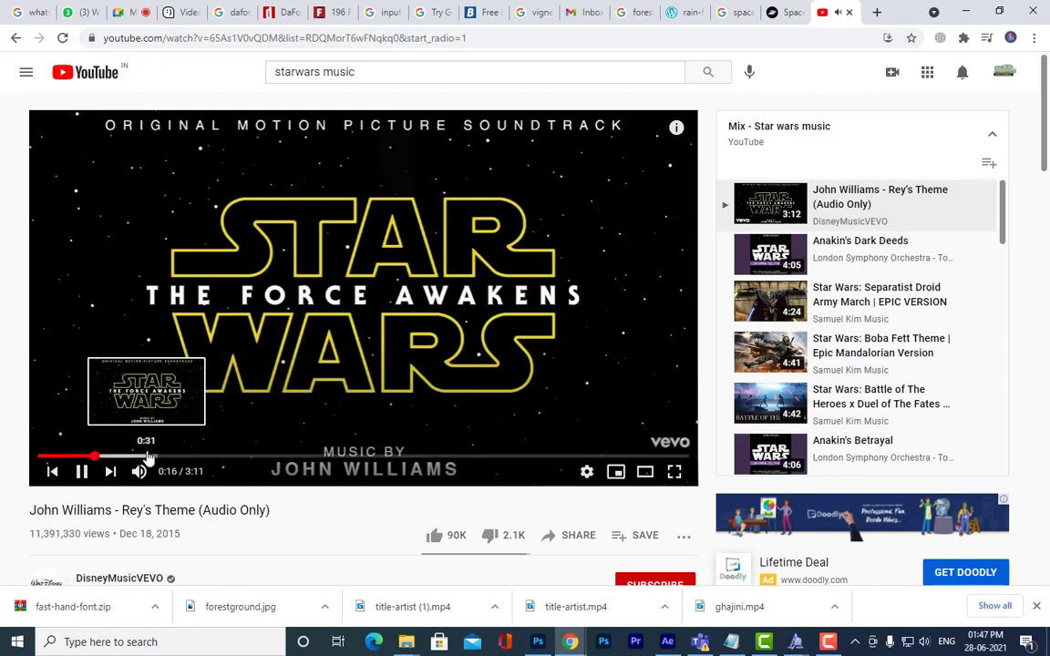
left_click(146, 455)
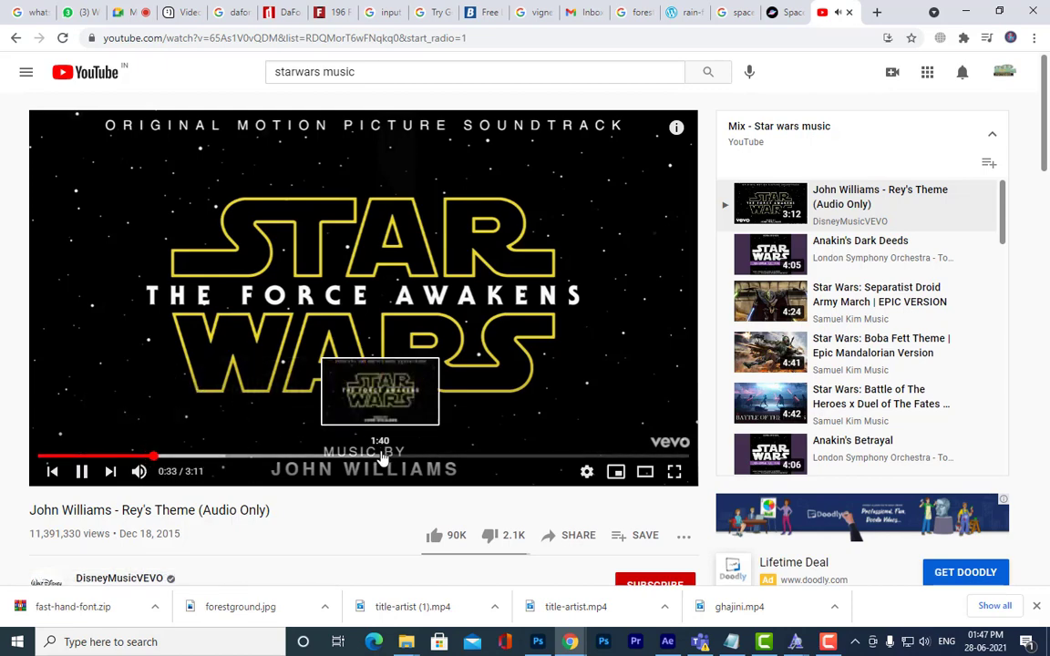
left_click(386, 456)
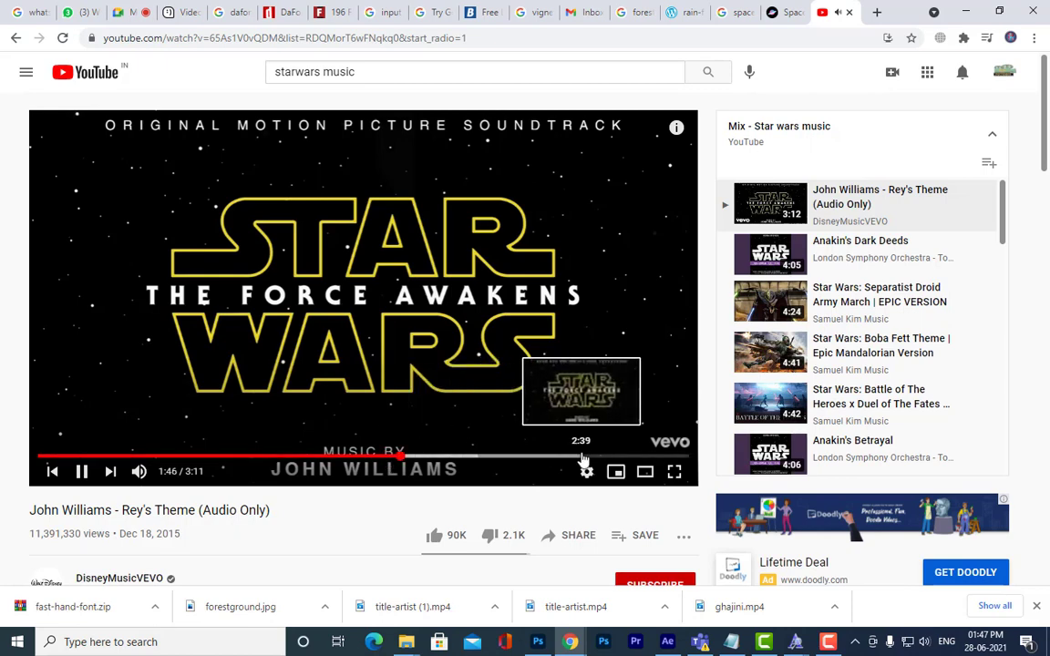
Step: Return to the results, close the mini player, then open The Imperial March (Darth Vader's Theme), sample it and pause
left_click(15, 38)
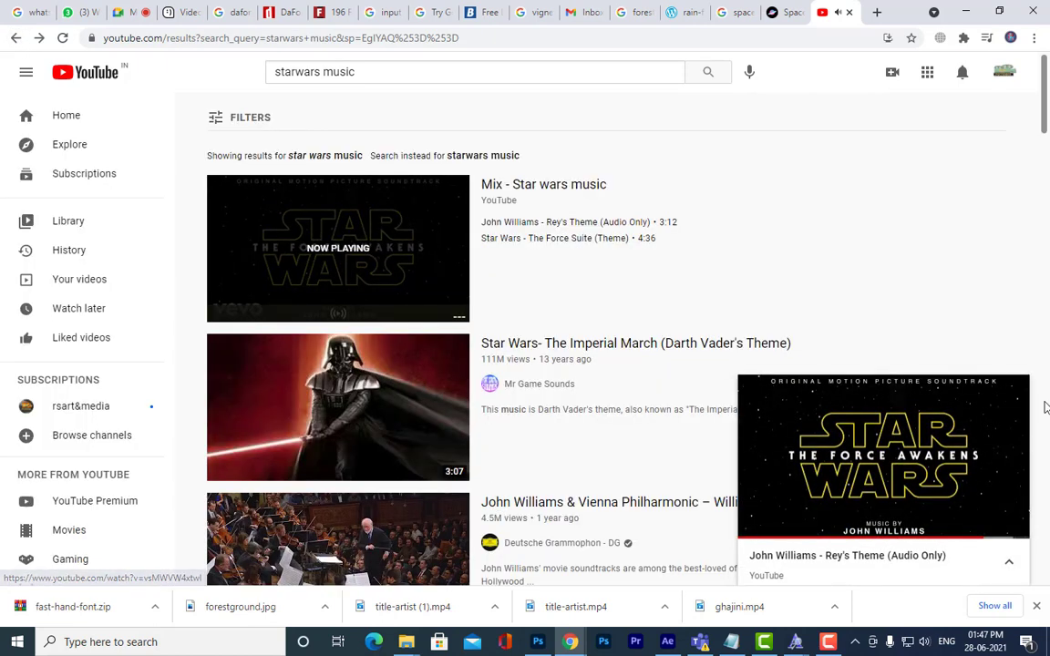
left_click(1013, 391)
left_click(293, 408)
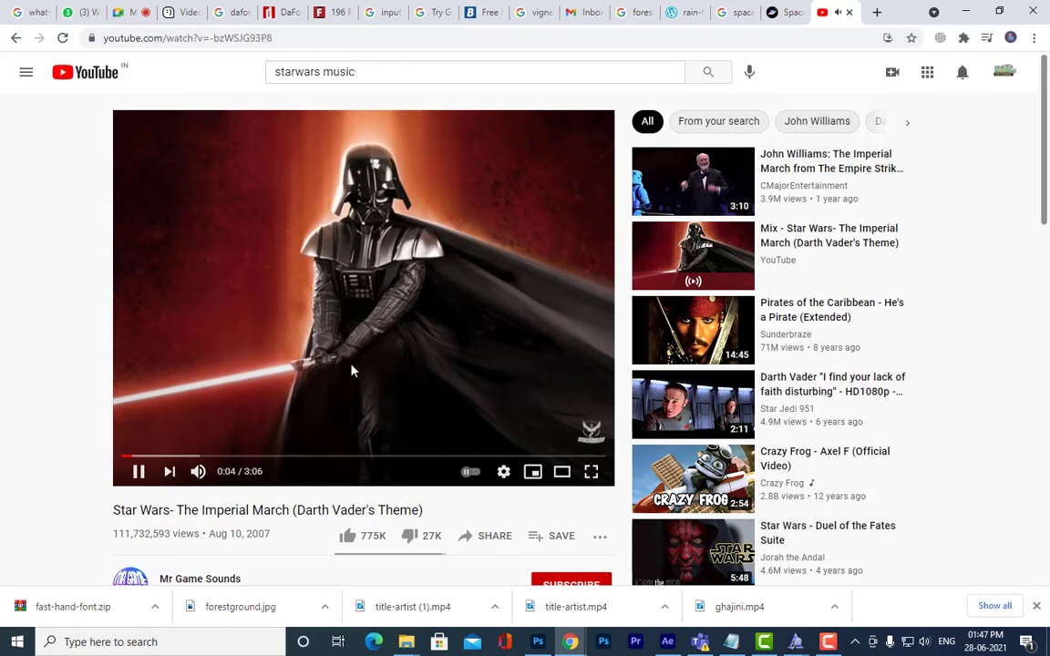
left_click(192, 455)
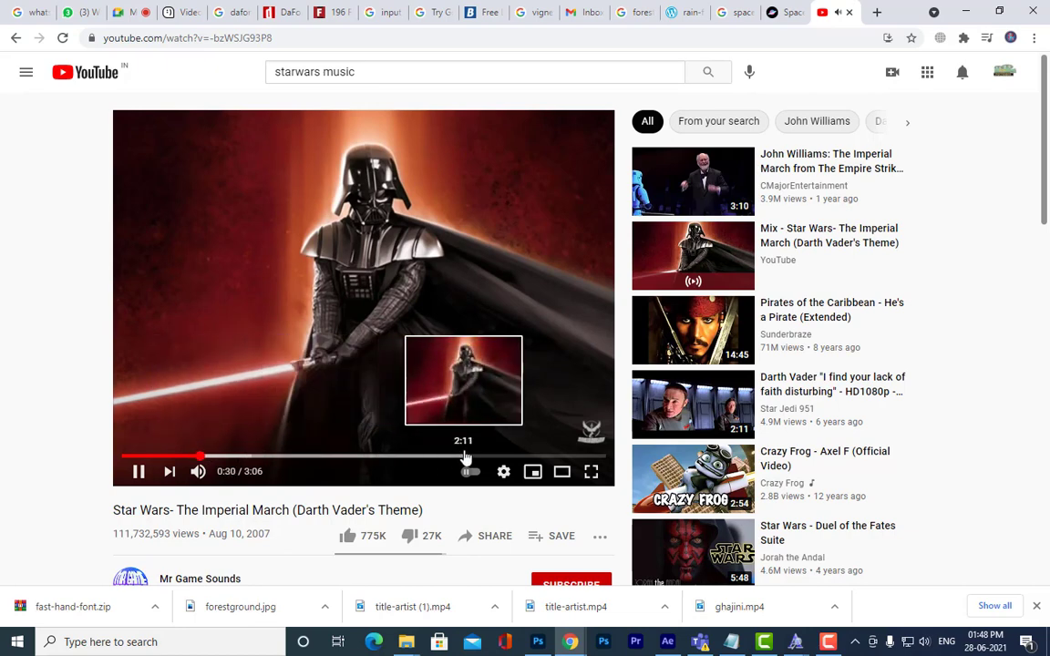
left_click(141, 477)
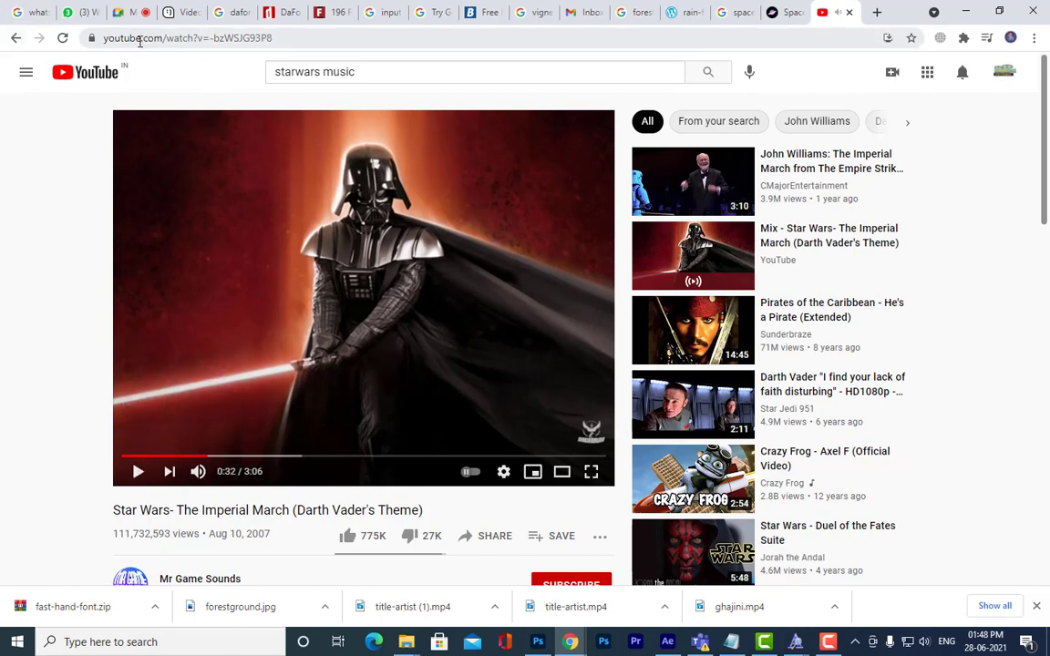
Step: Change the domain in the video's address from youtube.com to yout.com and convert the track to MP3 for download
left_click_drag(139, 40, 125, 41)
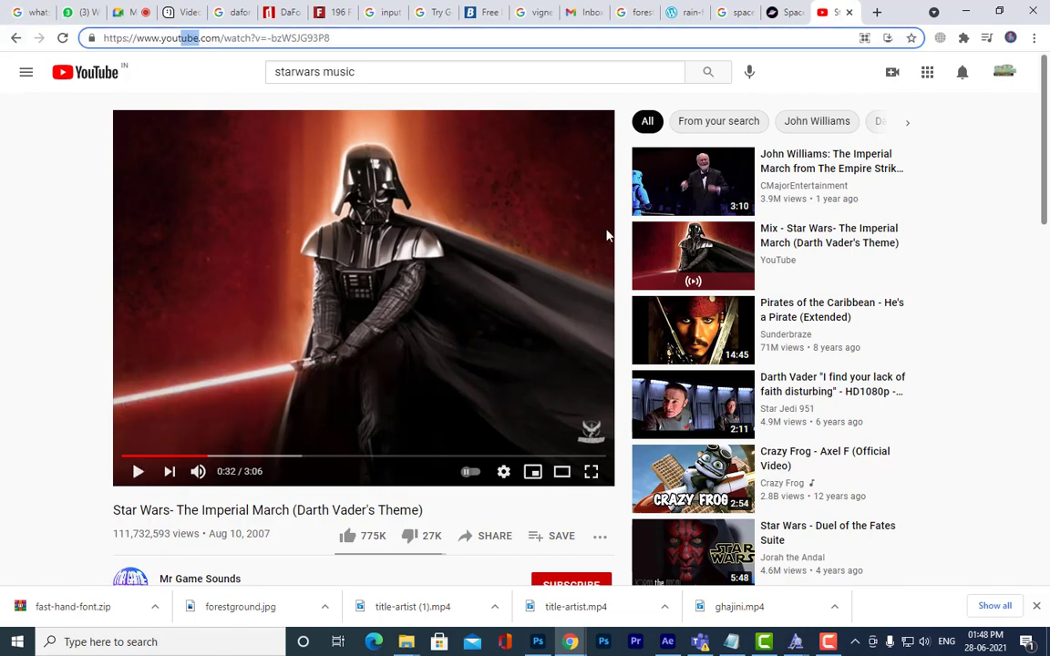
type("t")
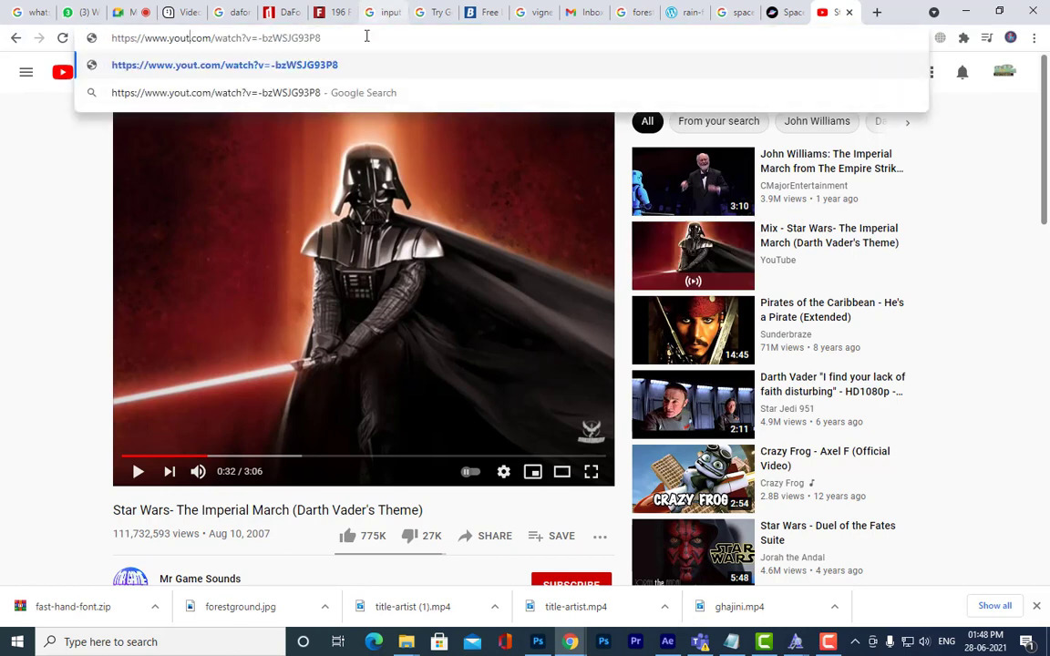
key("Return")
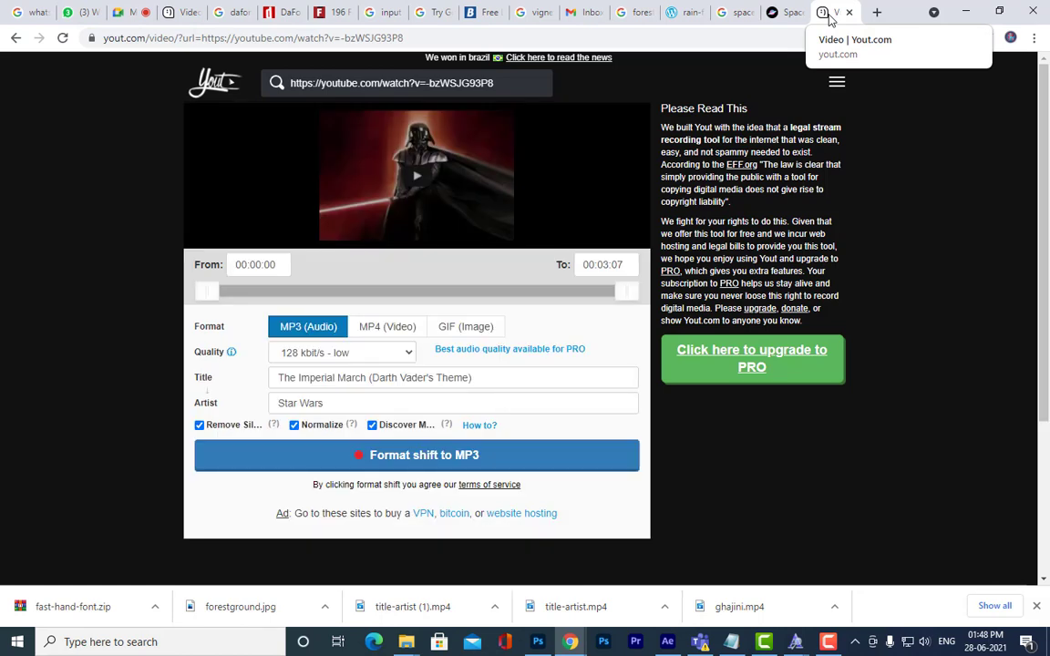
left_click(386, 466)
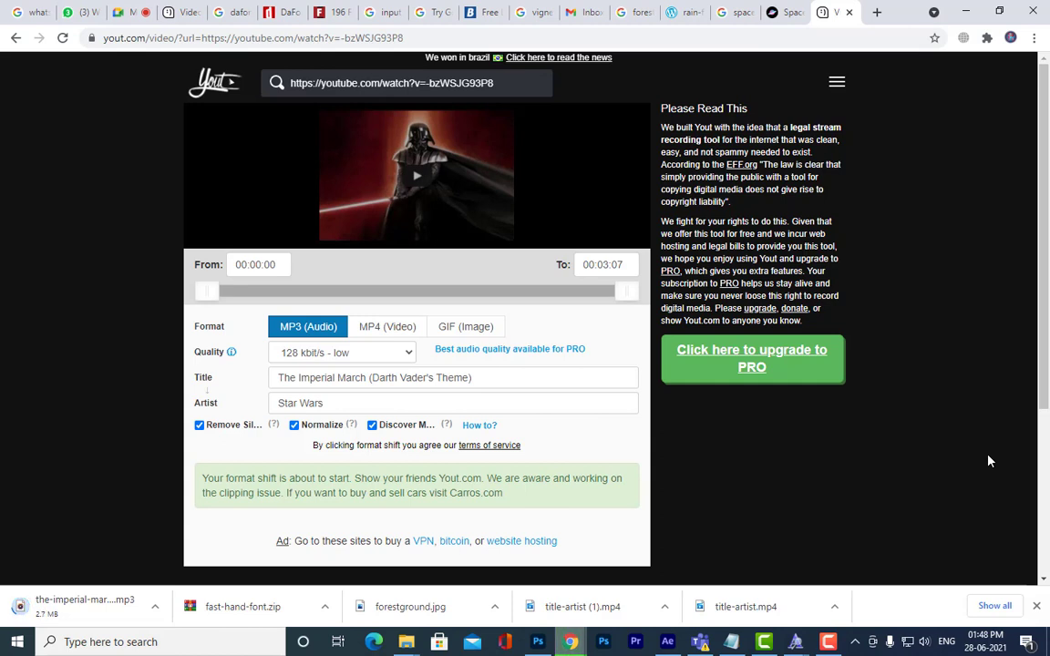
Step: Show the downloaded the-imperial-march-darth-vaders-theme MP3 in its folder and copy it to the Desktop
left_click(155, 606)
left_click(196, 556)
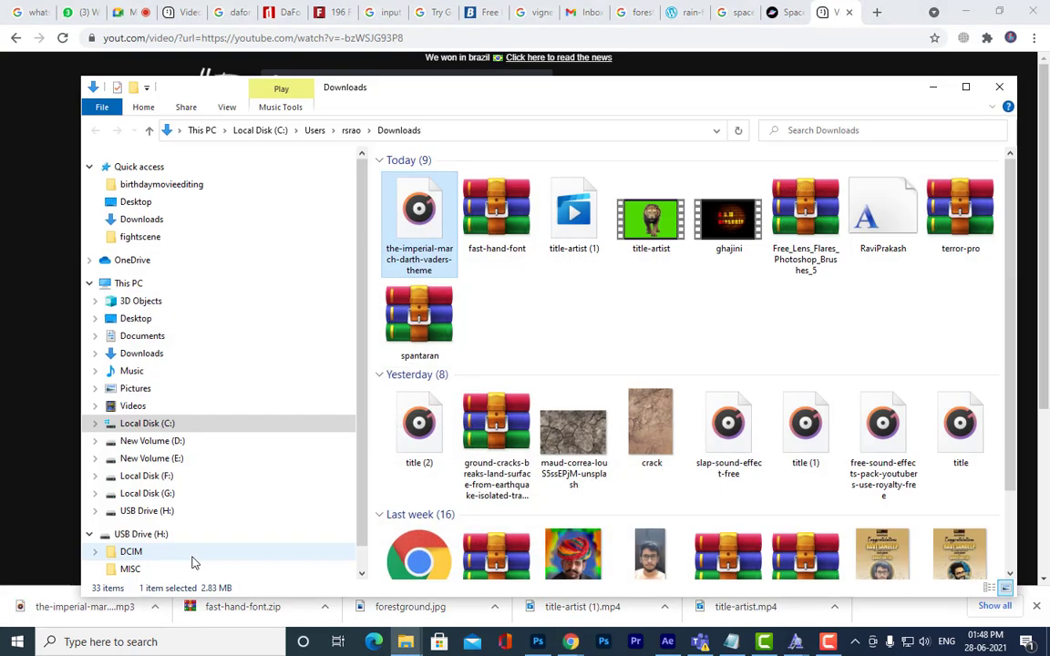
right_click(421, 229)
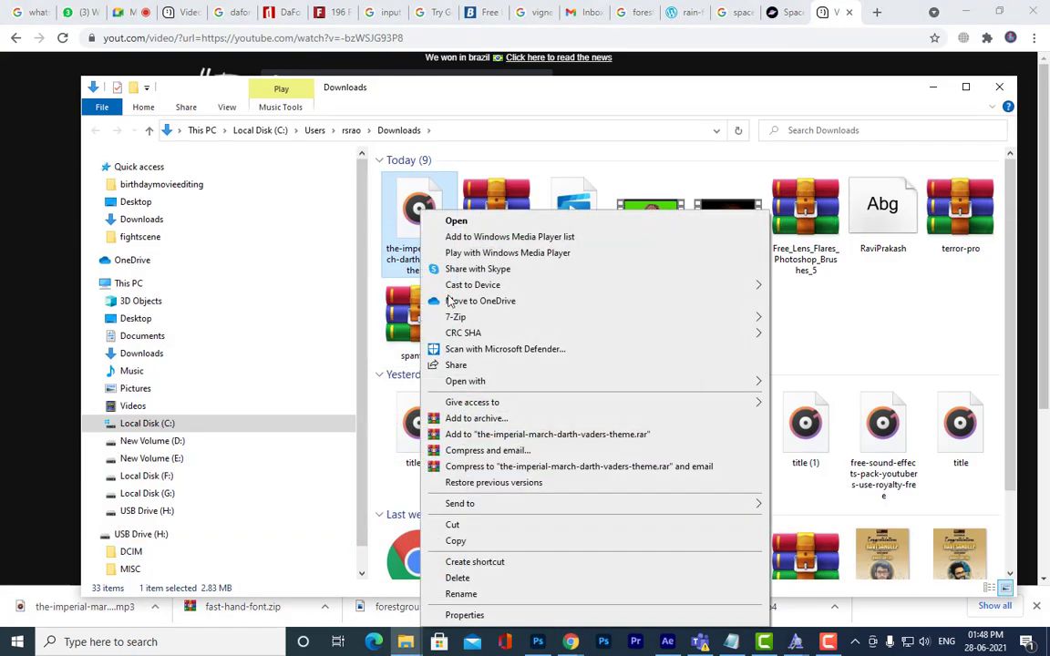
left_click(483, 544)
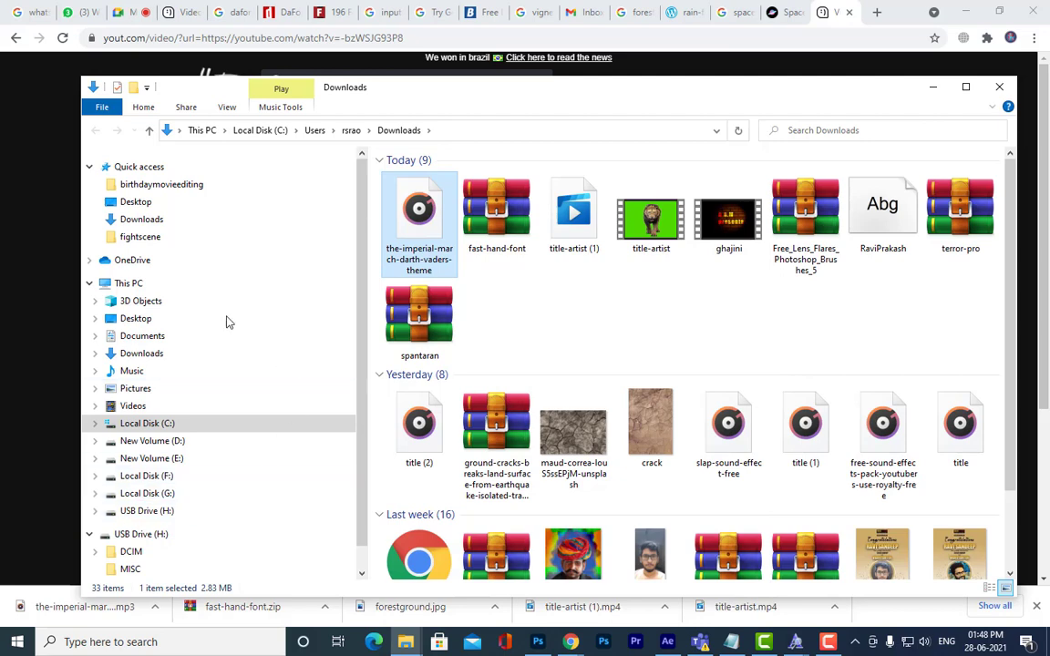
left_click(189, 321)
right_click(865, 202)
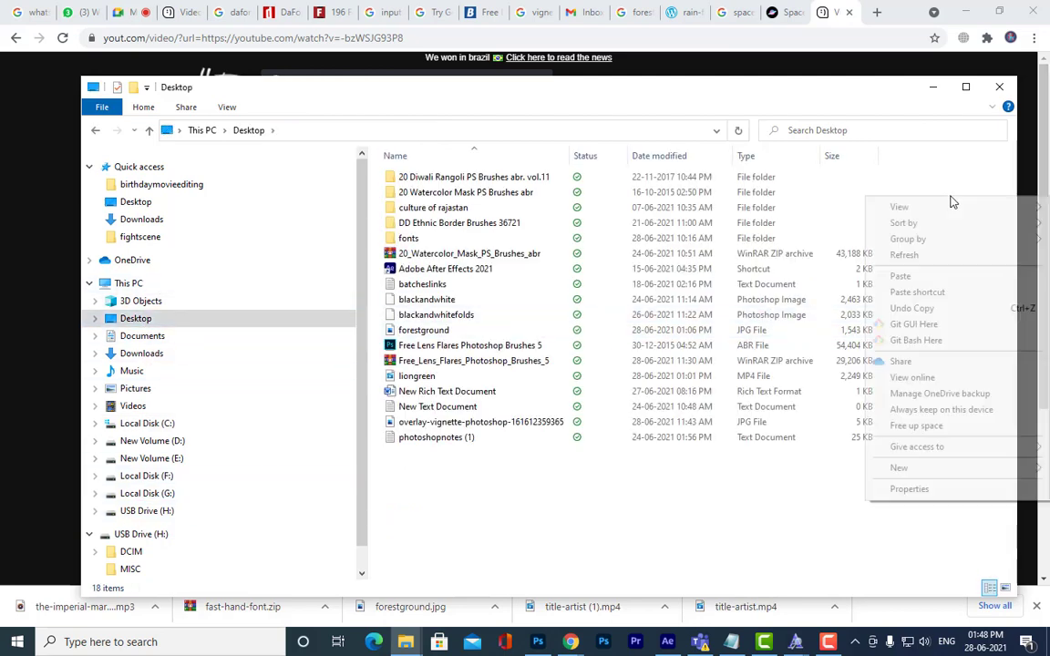
left_click(947, 278)
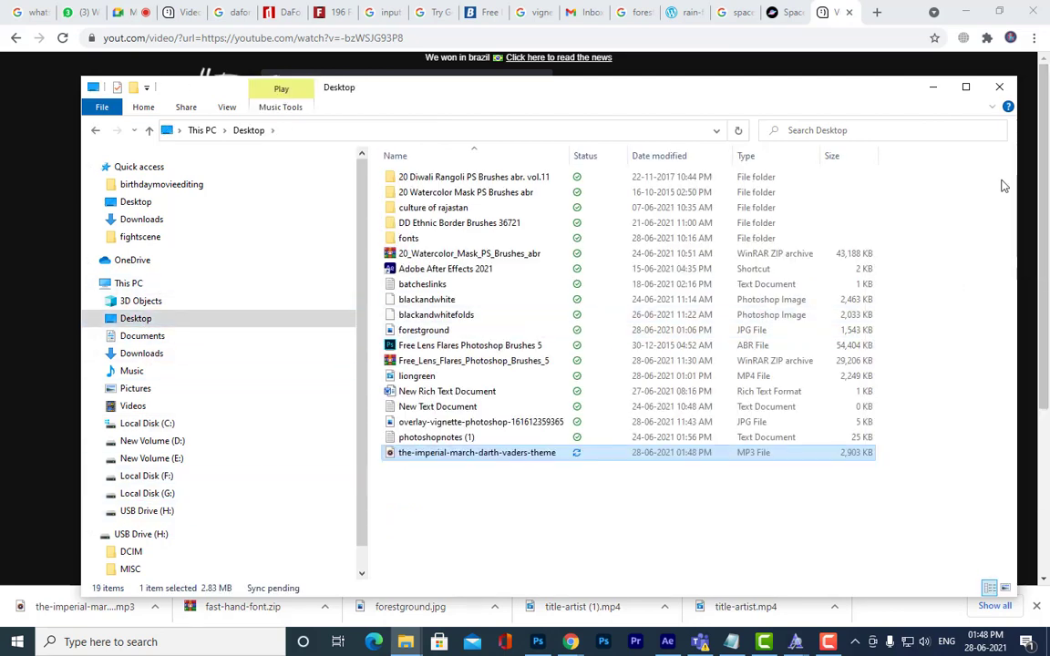
Step: Switch to After Effects, import the-imperial-march-darth-vaders-theme.mp3 from the Desktop and add it as the lowest layer of Comp 1
left_click(932, 88)
left_click(965, 11)
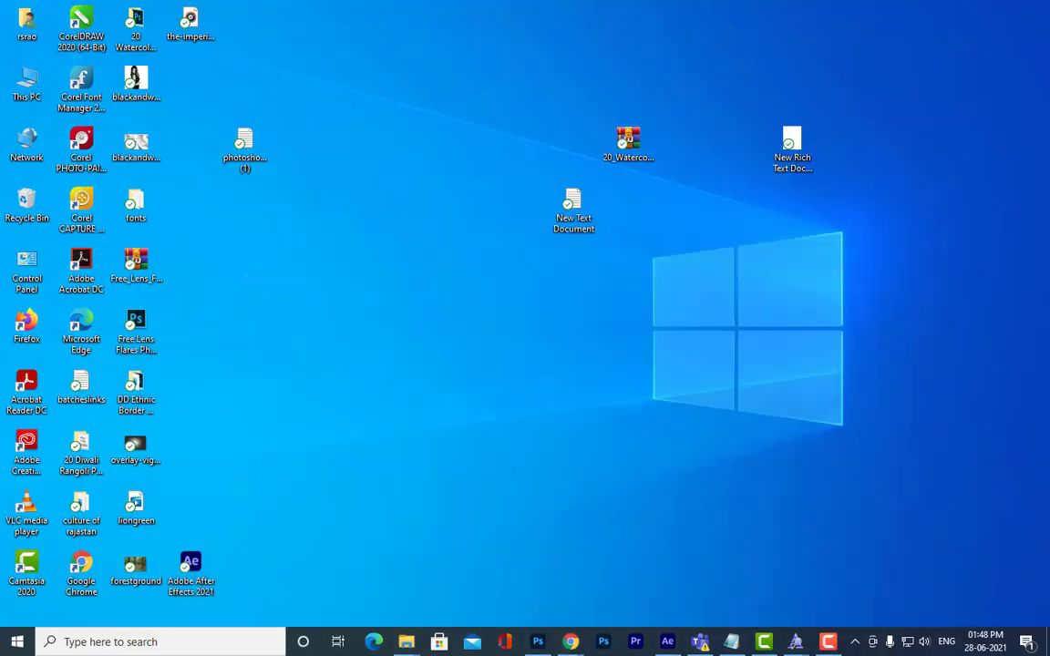
mouse_move(667, 641)
left_click(627, 561)
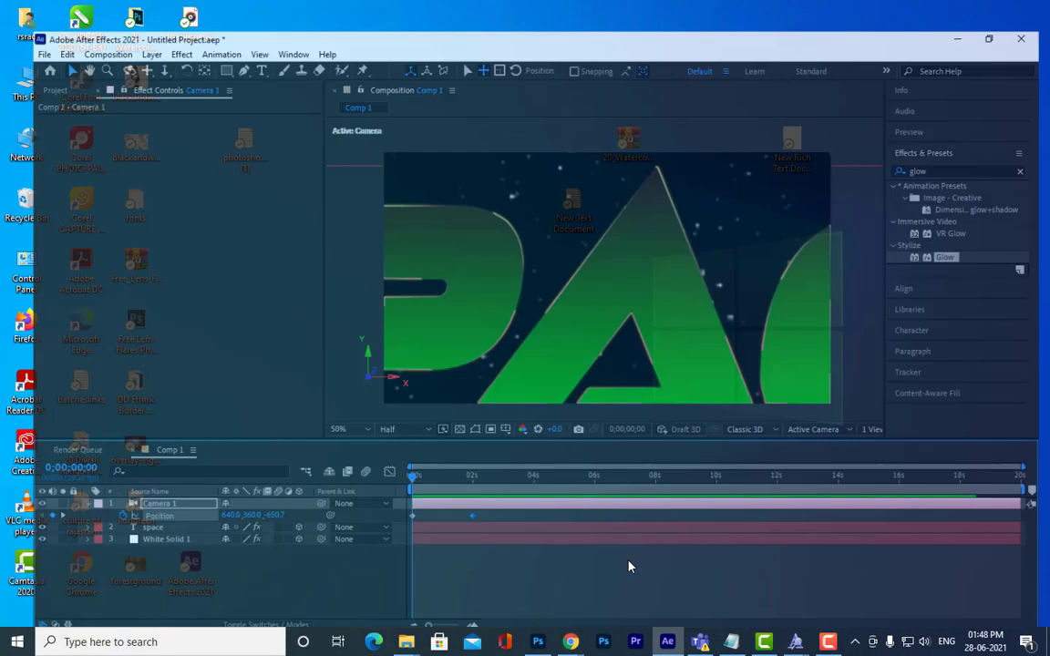
left_click(24, 62)
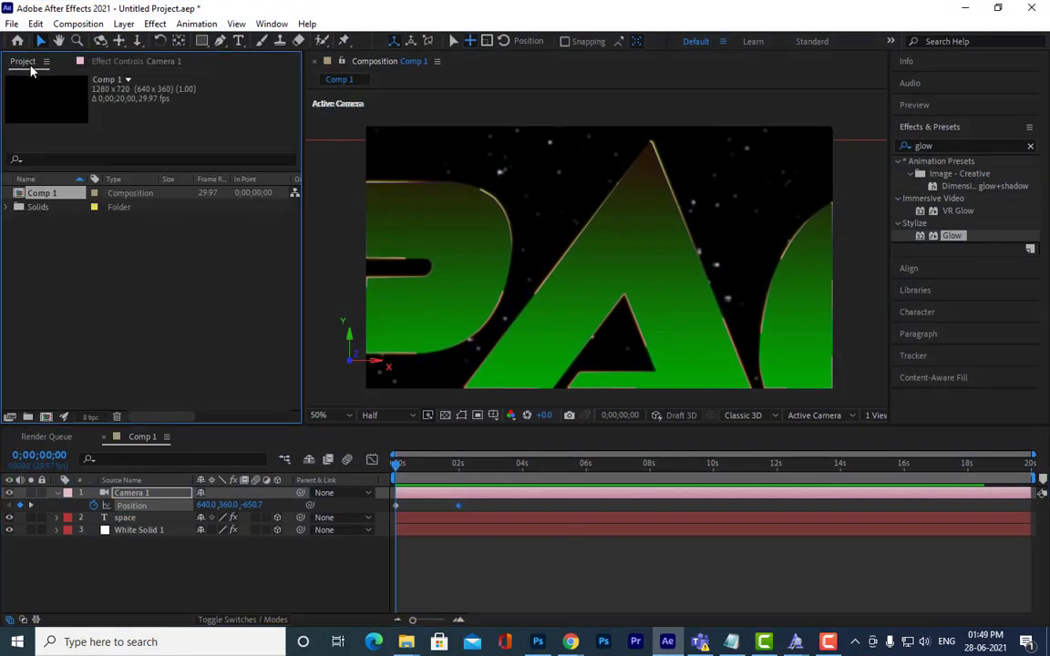
double_click(164, 331)
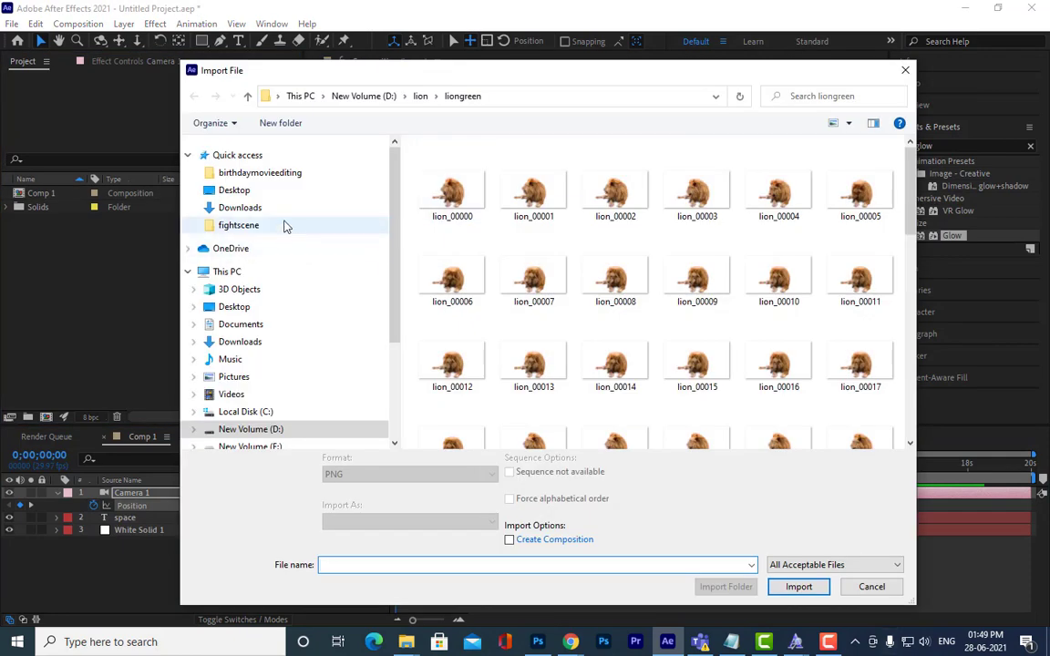
left_click(234, 190)
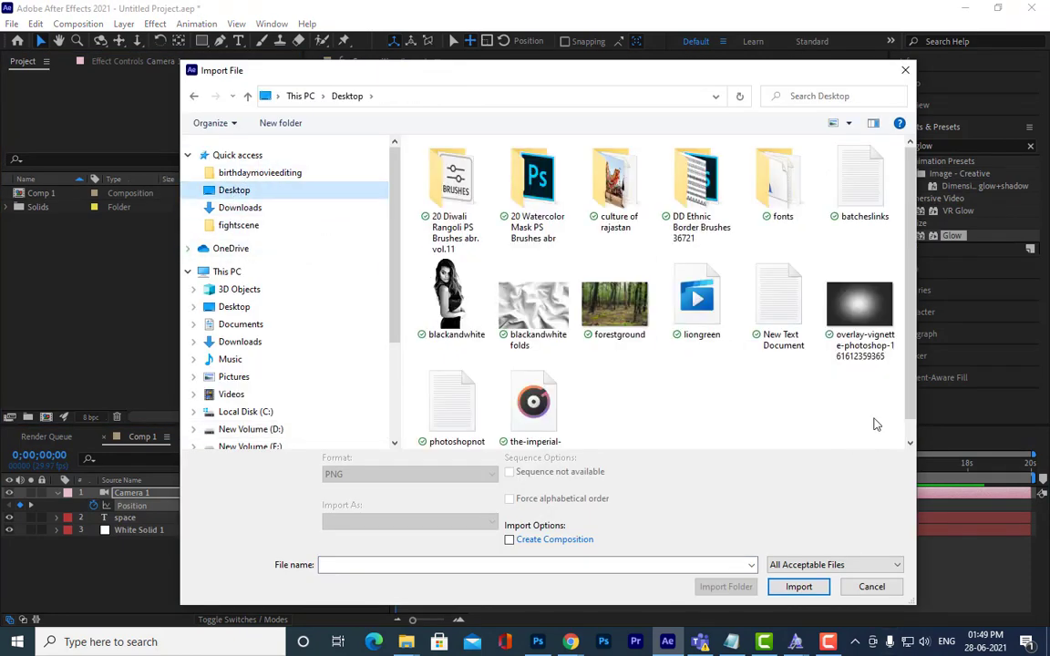
scroll(828, 404, "down", 1)
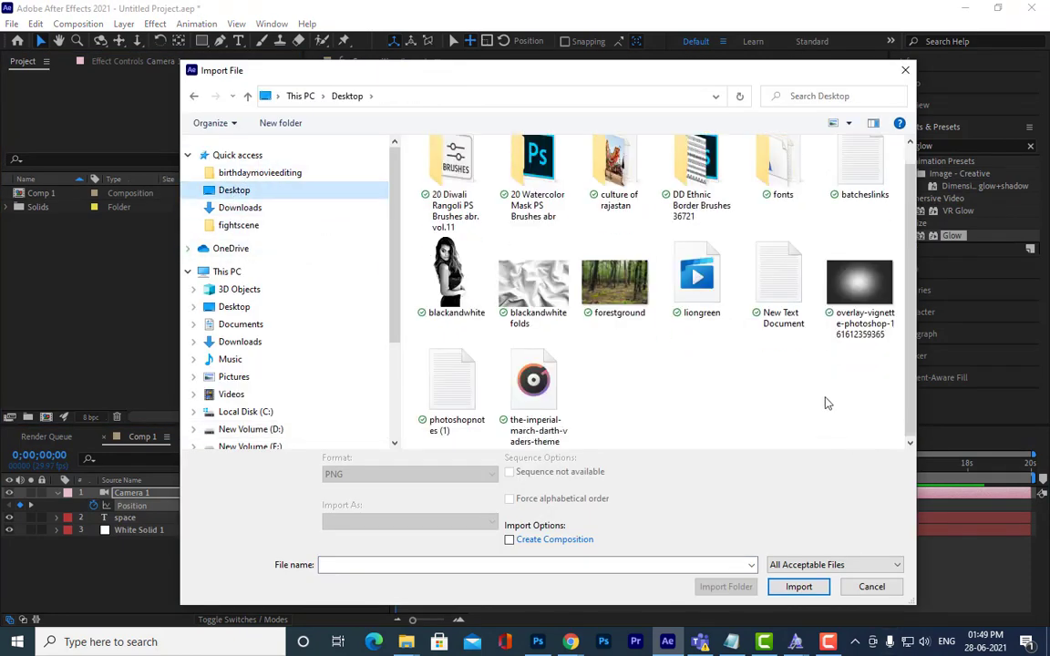
left_click(534, 382)
left_click(798, 586)
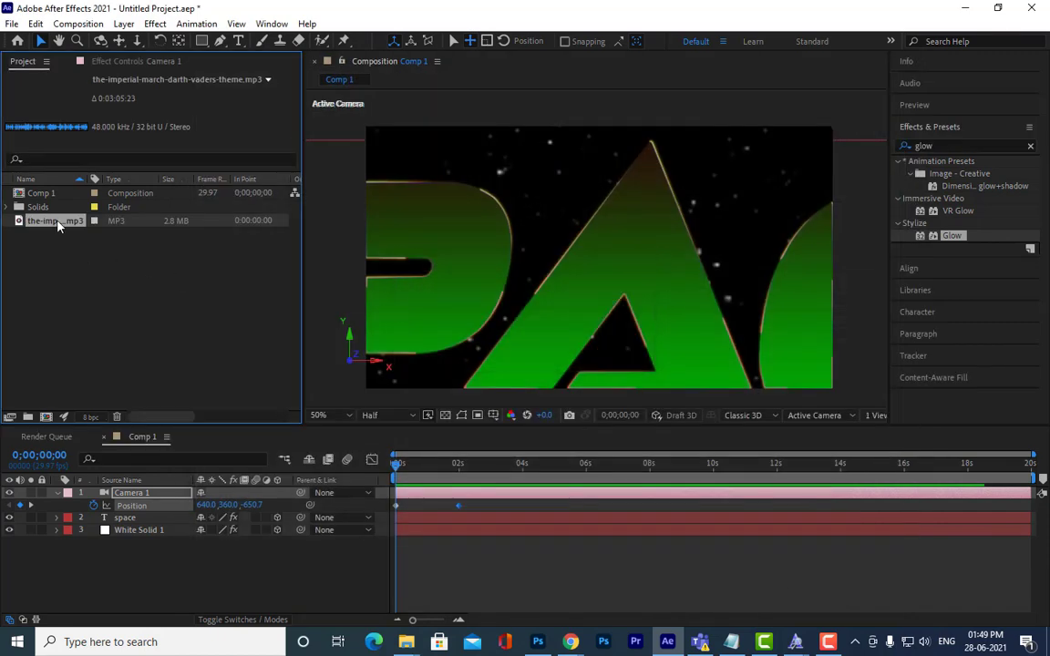
left_click_drag(58, 240, 104, 565)
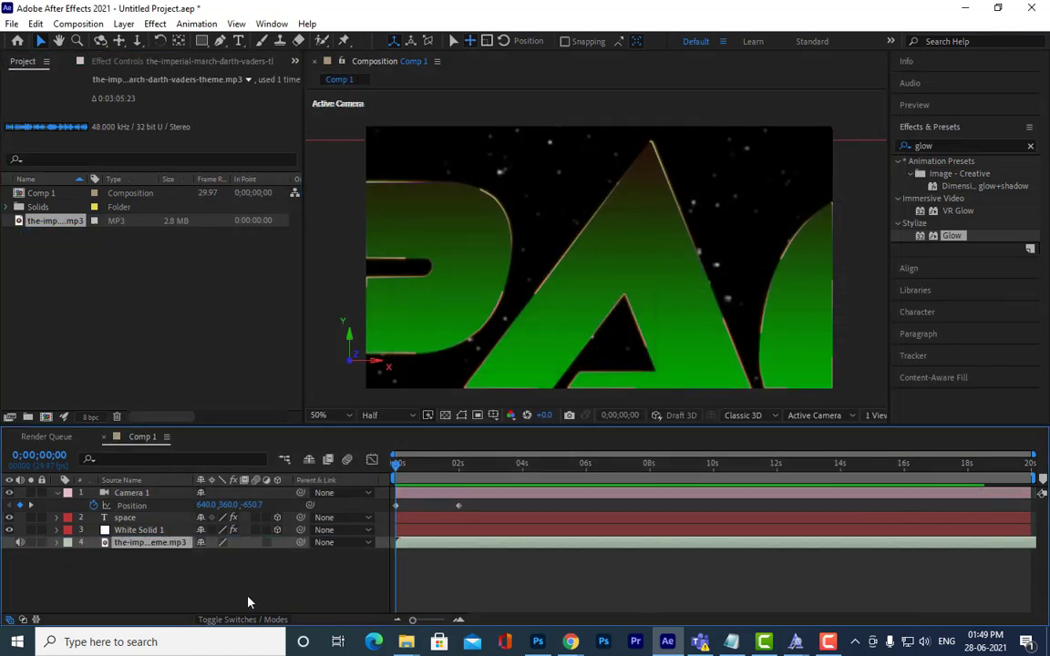
Step: Play Comp 1 from the start several times to check the title reveal together with the music
key("space")
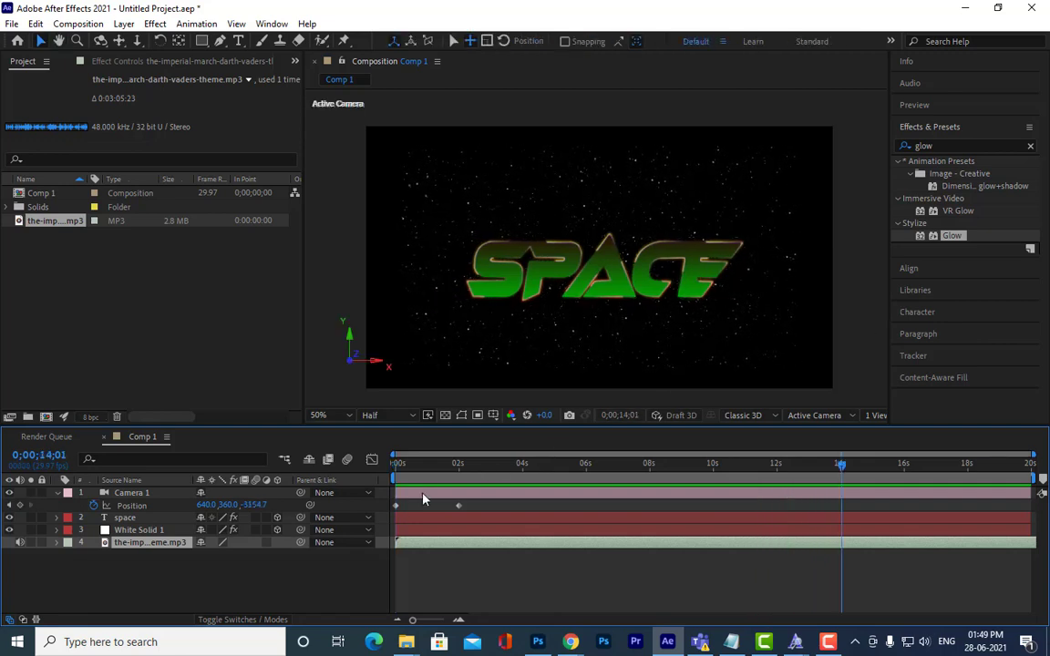
key("space")
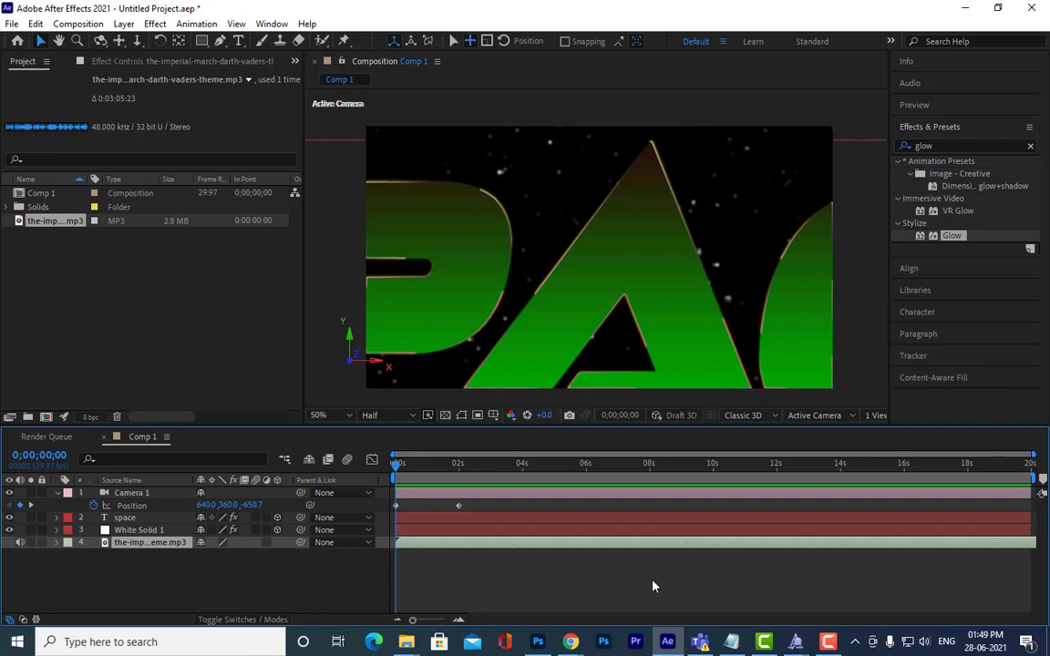
key("space")
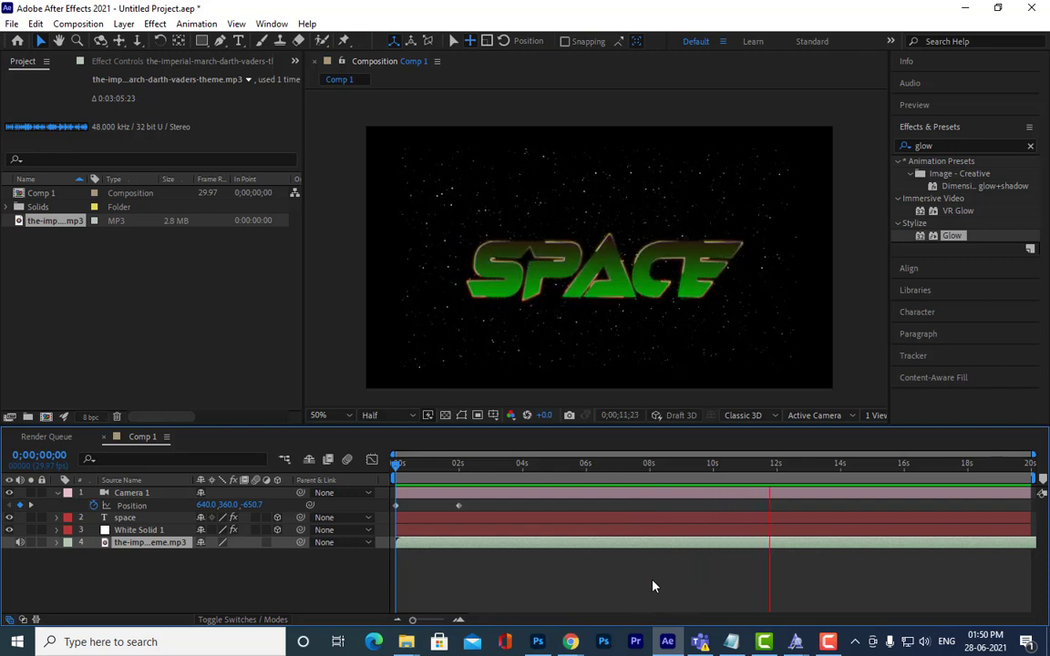
key("space")
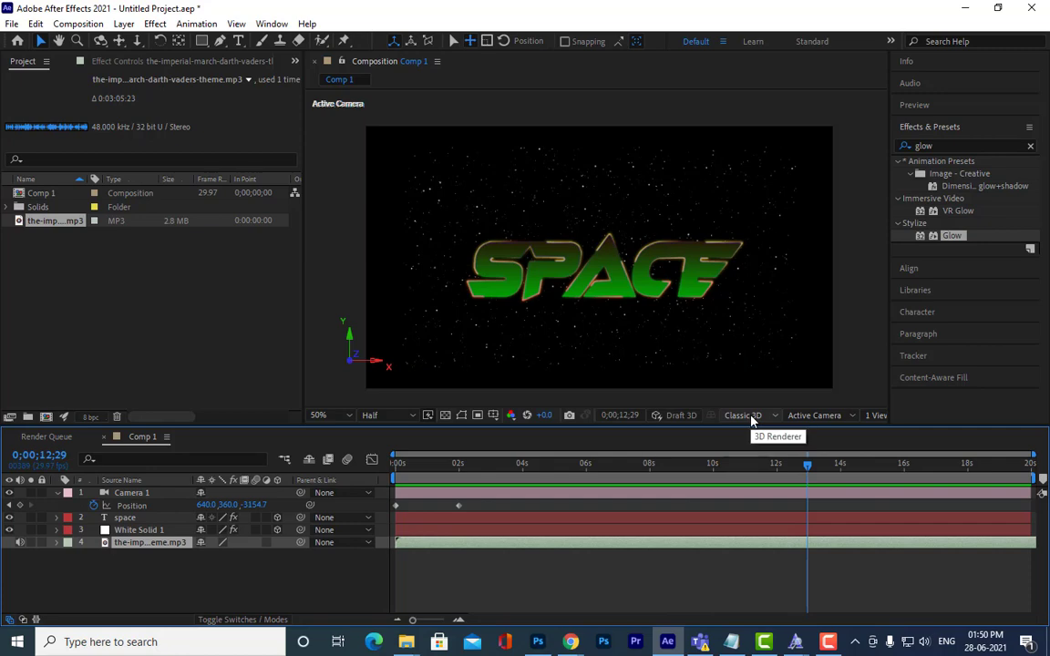
key("Home")
key("space")
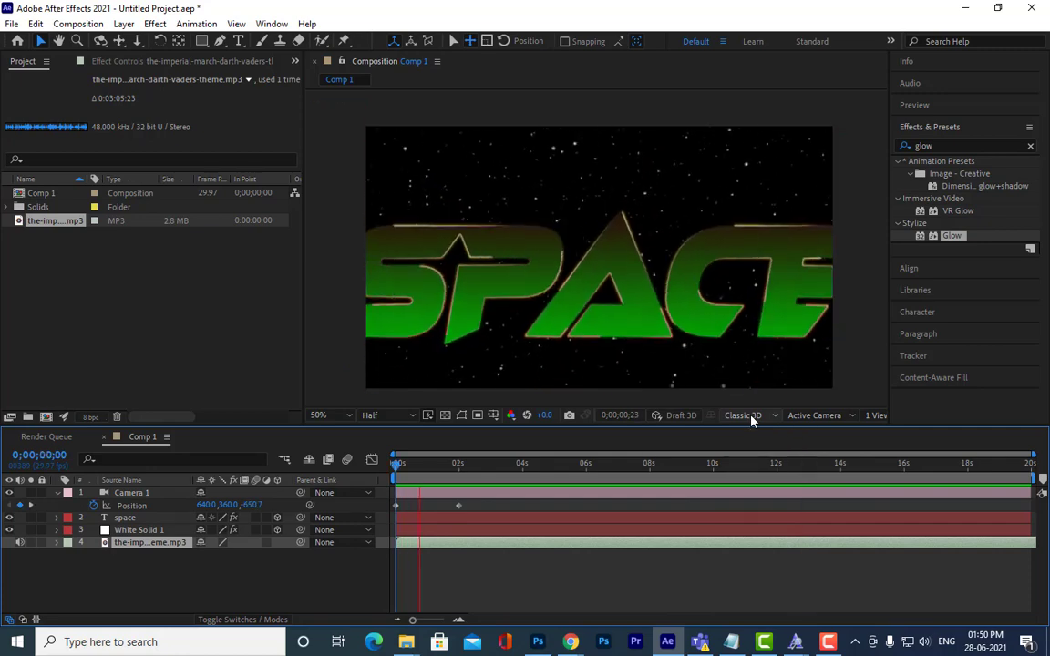
key("space")
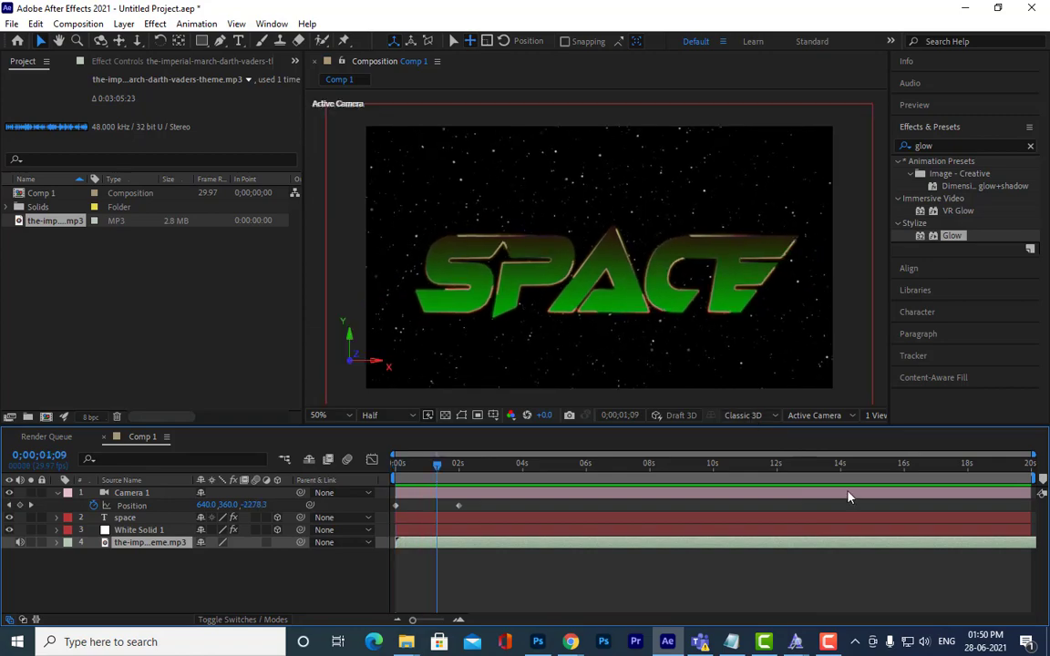
Step: Minimize After Effects, open New Text Document from the Desktop in Notepad and write "create a title" on its first line
left_click(736, 642)
left_click(946, 230)
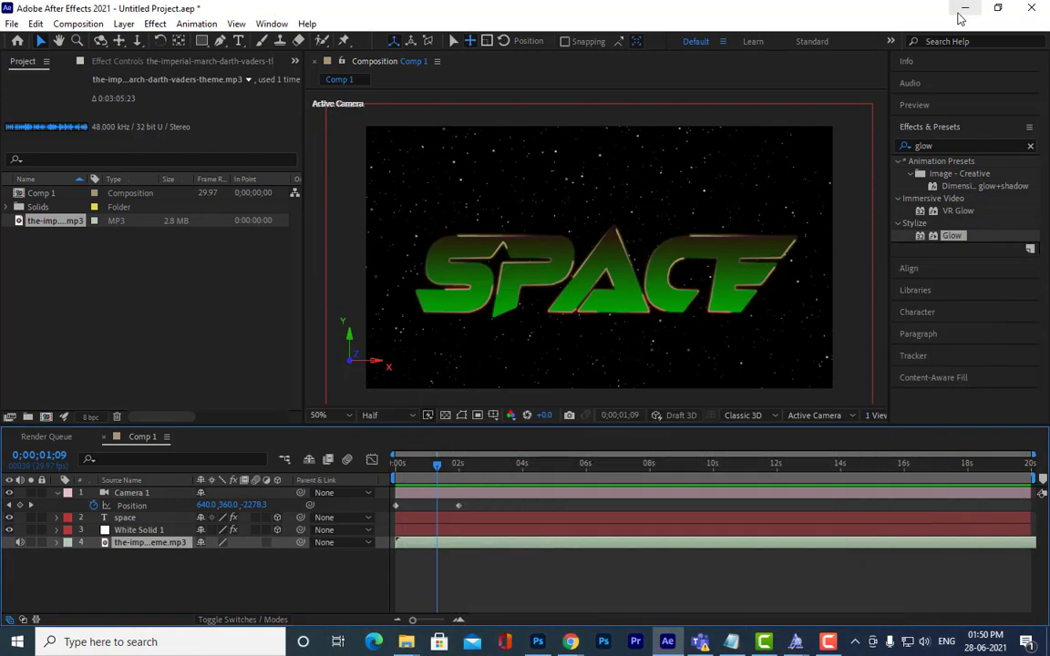
left_click(964, 8)
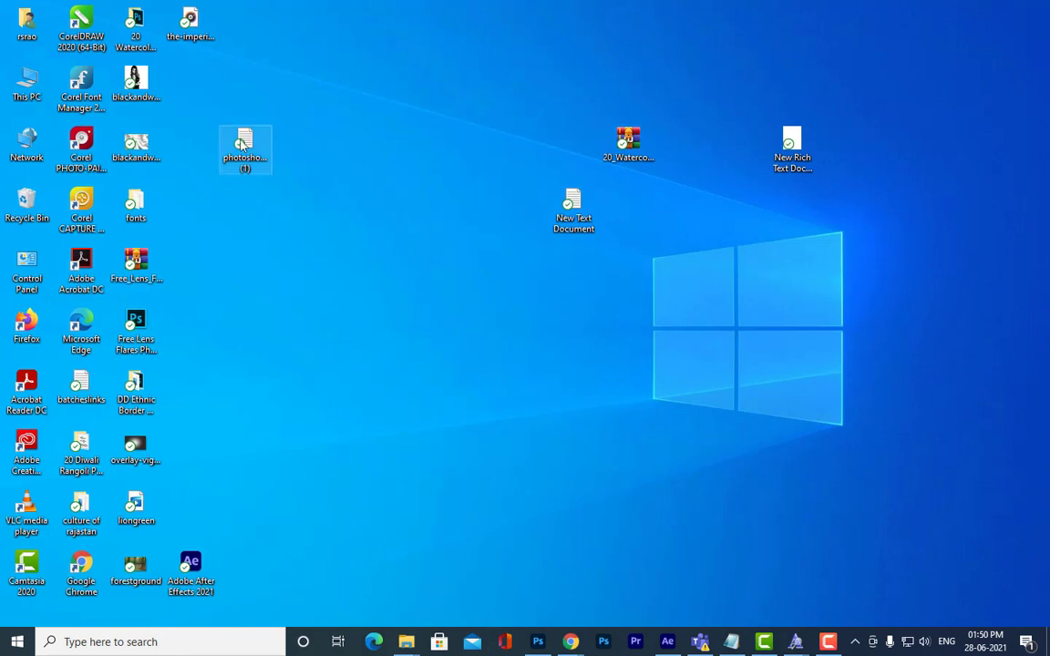
double_click(574, 202)
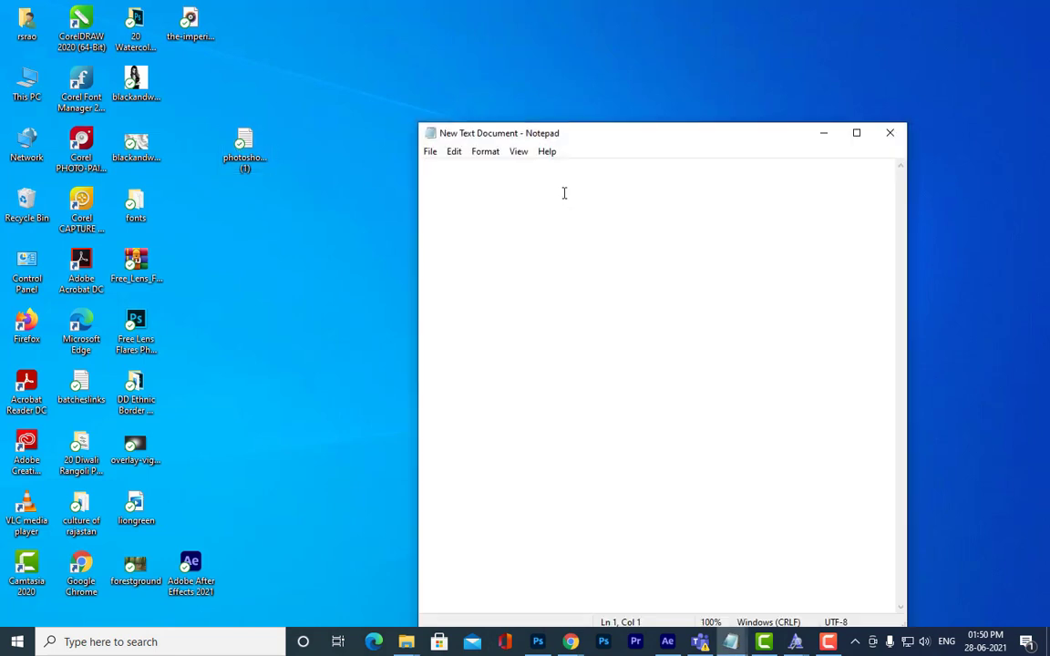
type("crat")
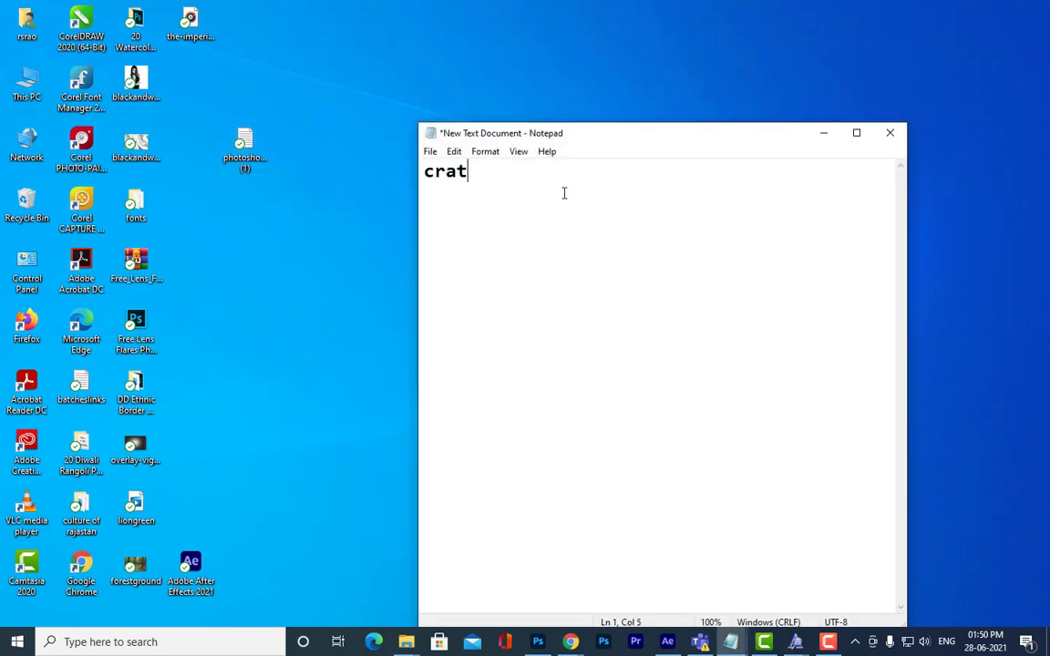
key("BackSpace")
key("BackSpace")
type("eate a titol")
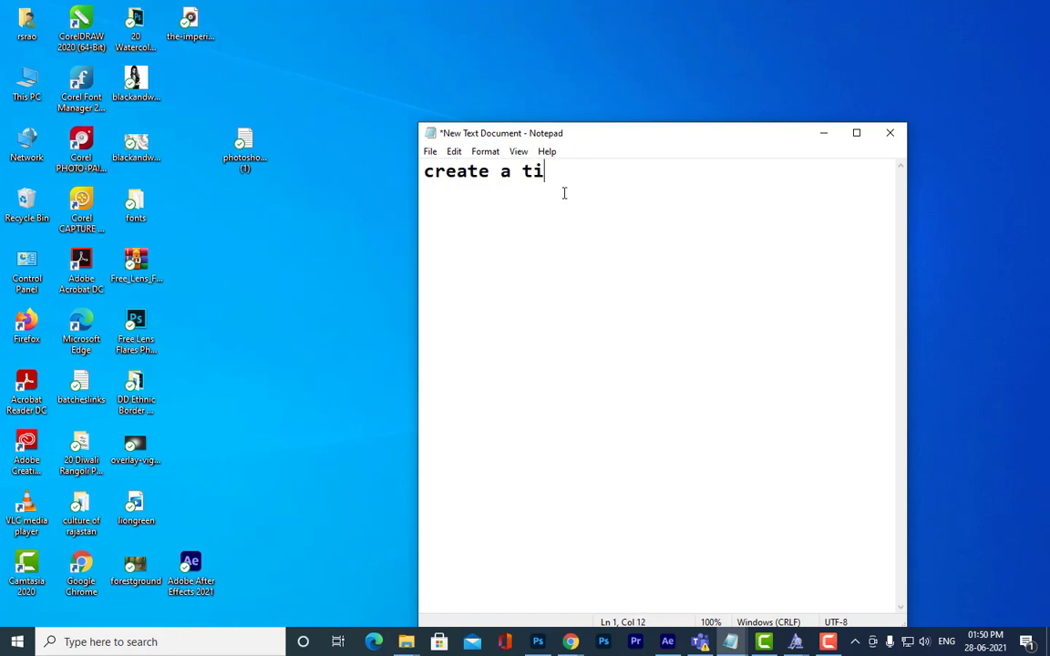
key("BackSpace")
key("BackSpace")
type("le")
Step: Leave a blank line in the note and write "'antariksh' use it with", keeping the title word in single quotes
key("Return")
key("Return")
type("antariksh")
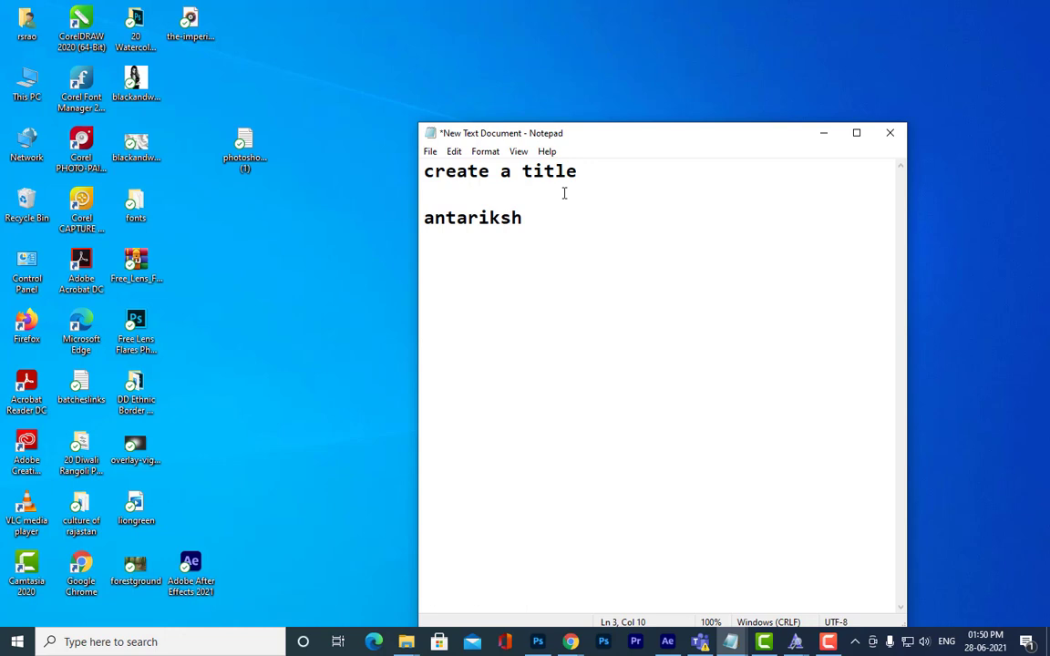
left_click(564, 193)
type("'")
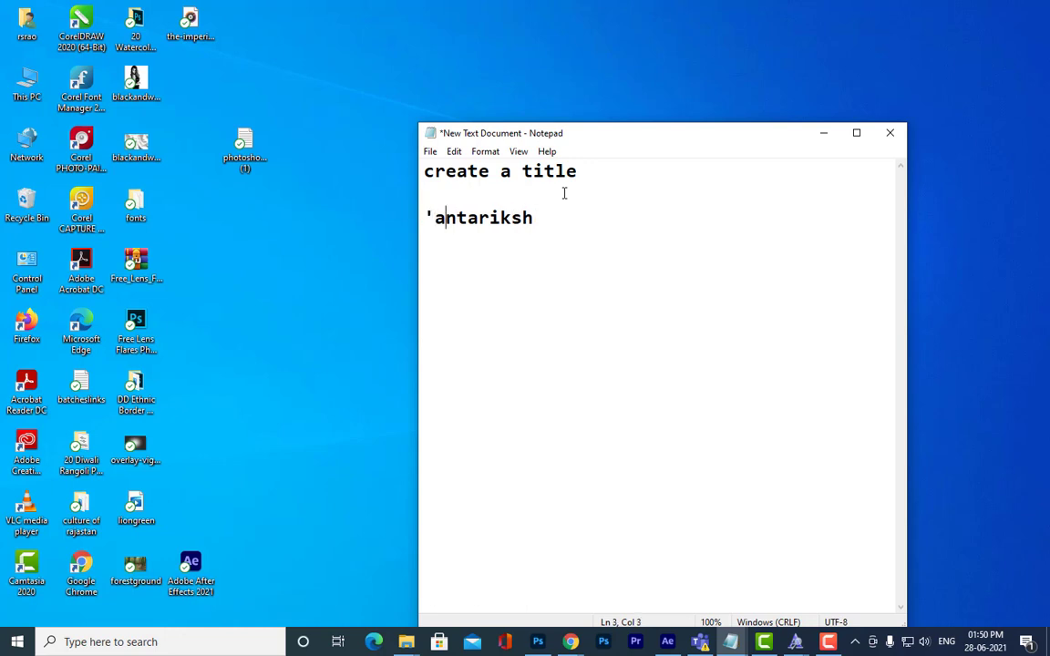
key("Right")
key("Right")
key("Right")
key("Right")
key("Right")
type("' use it with ")
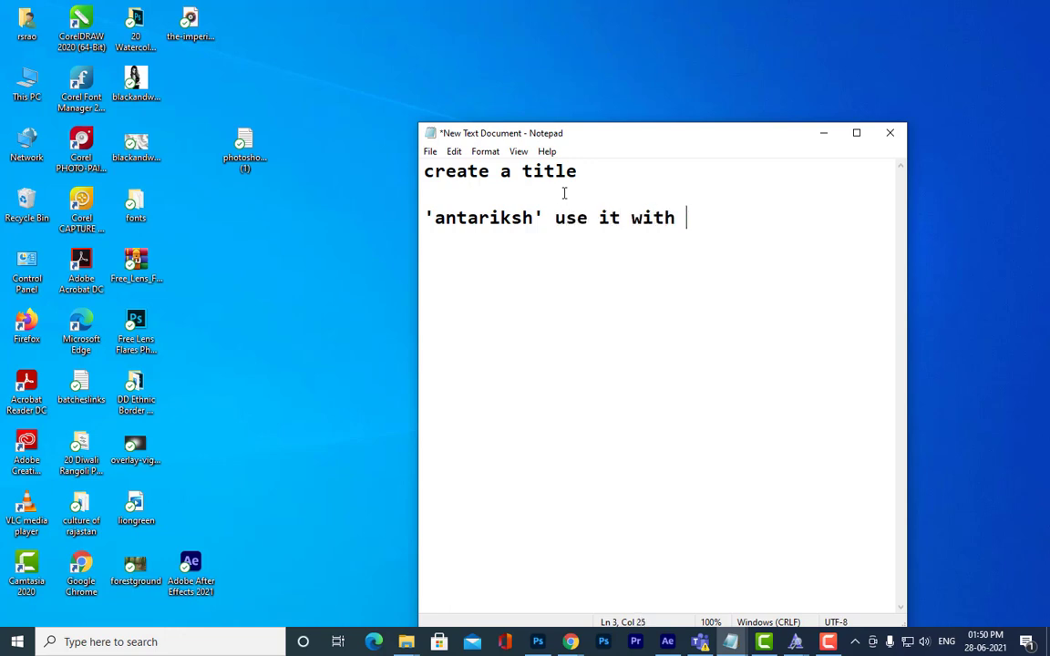
Step: Continue the note with "vegas and cc starburst and also try to use camera animation" over three lines and select the text from 'antariksh' onward
type("vegasan")
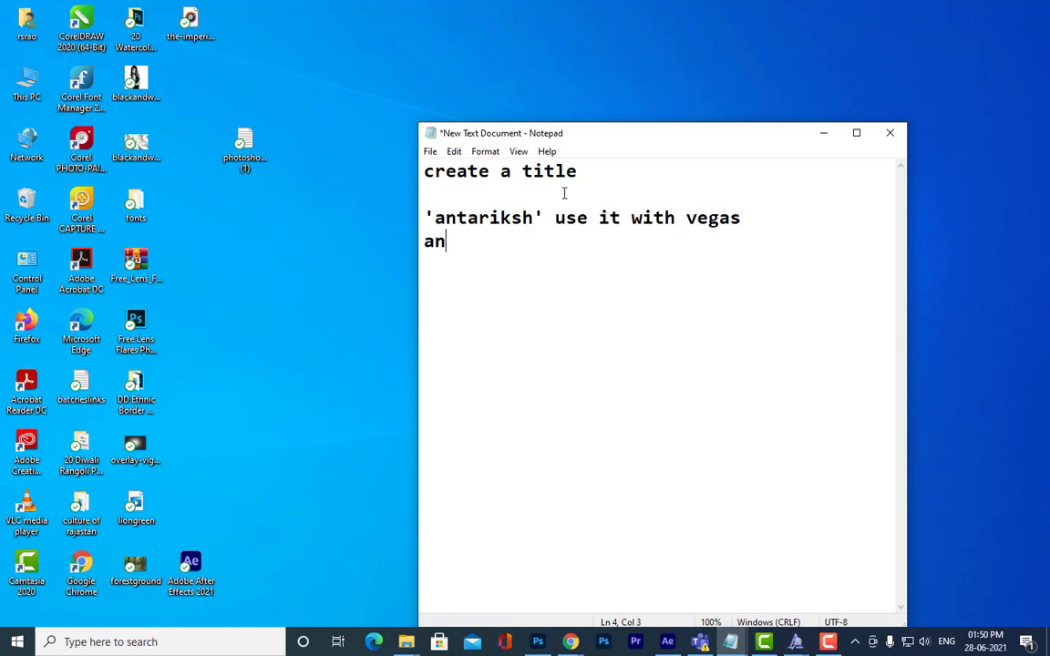
type("d sc start")
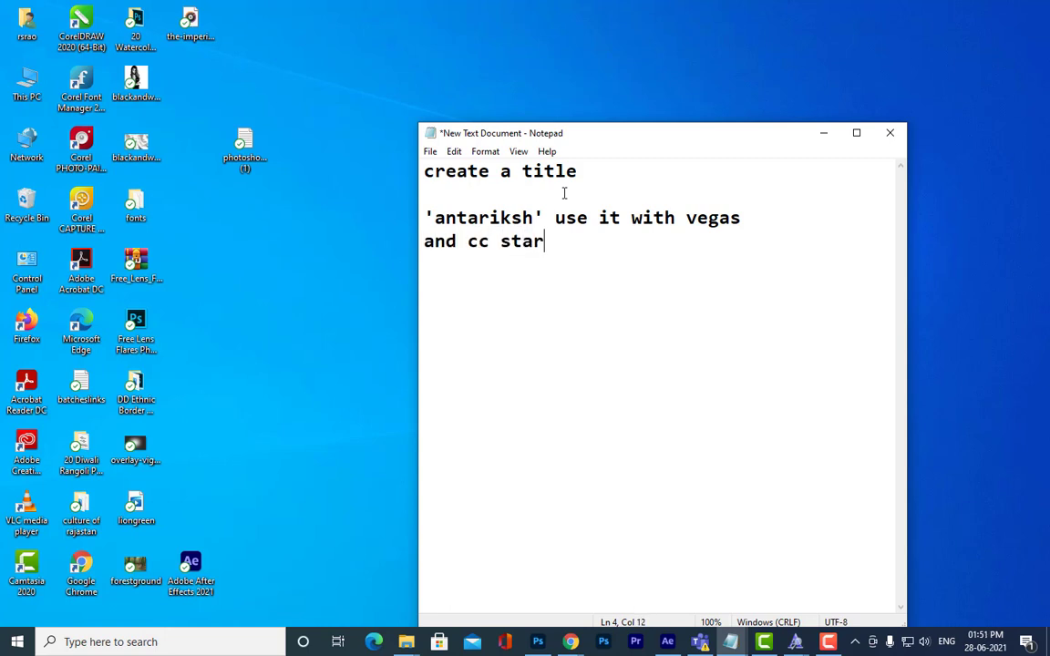
key("BackSpace")
type("burst and also")
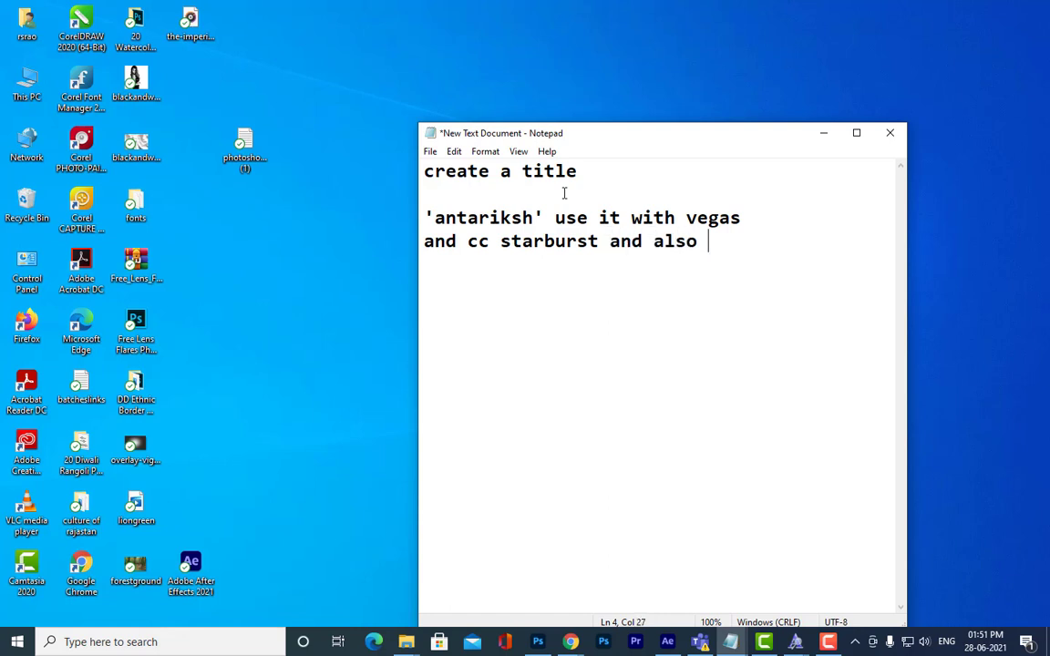
key("Return")
type("try to u")
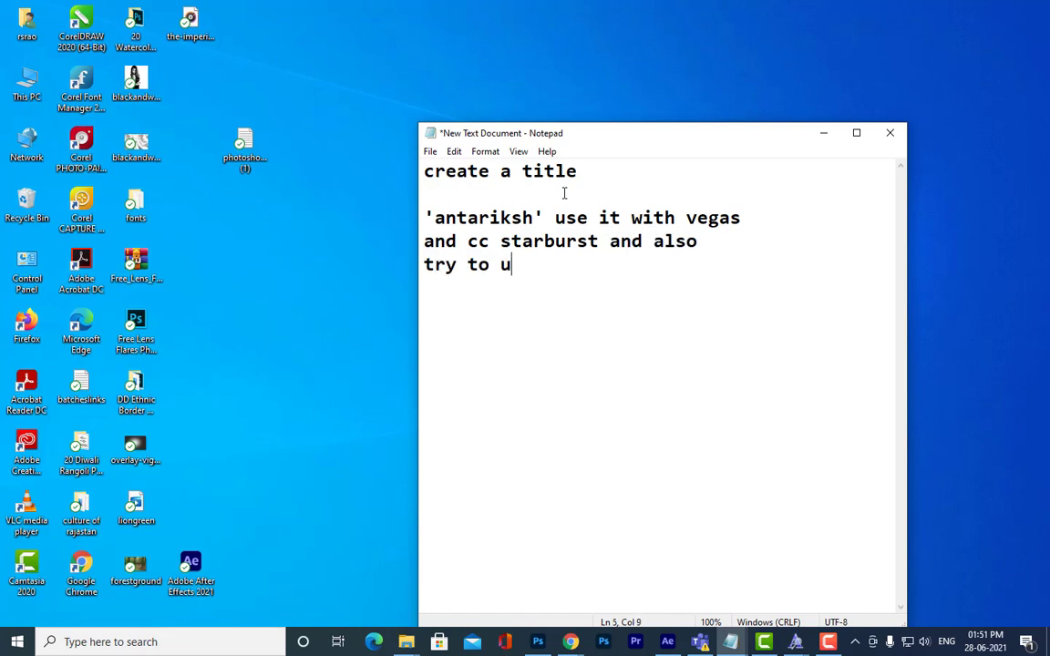
type("se camera")
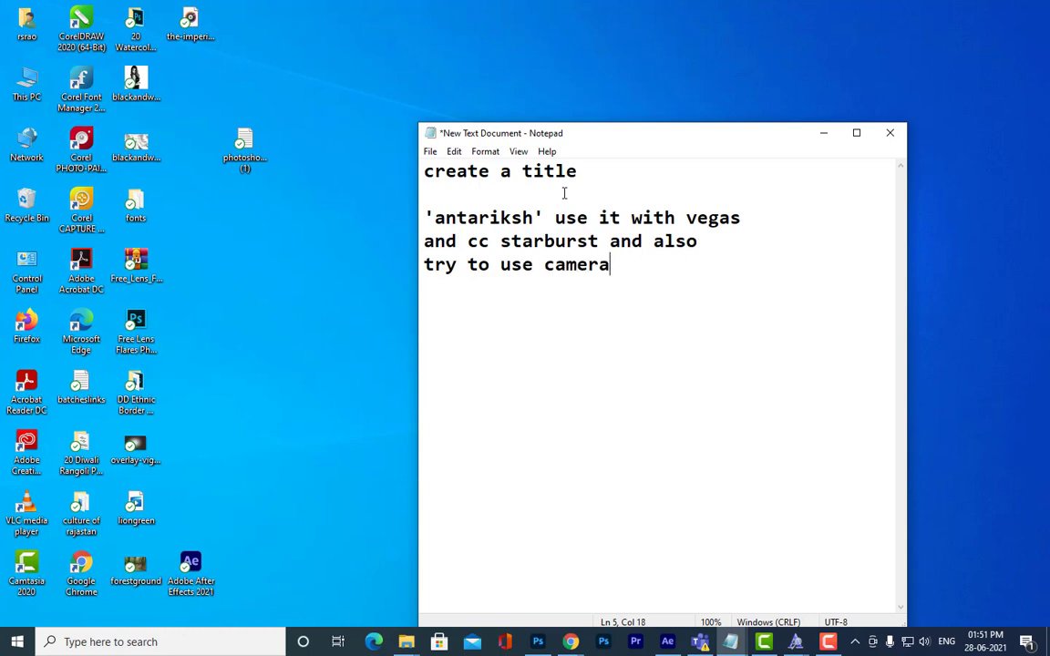
type(" animation")
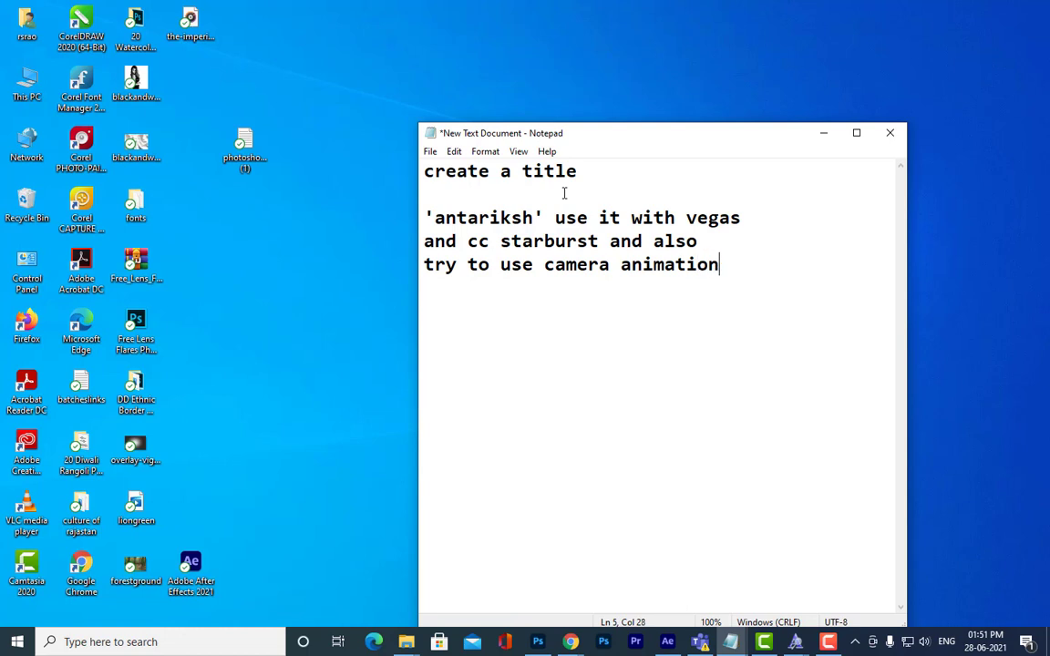
left_click_drag(719, 265, 408, 220)
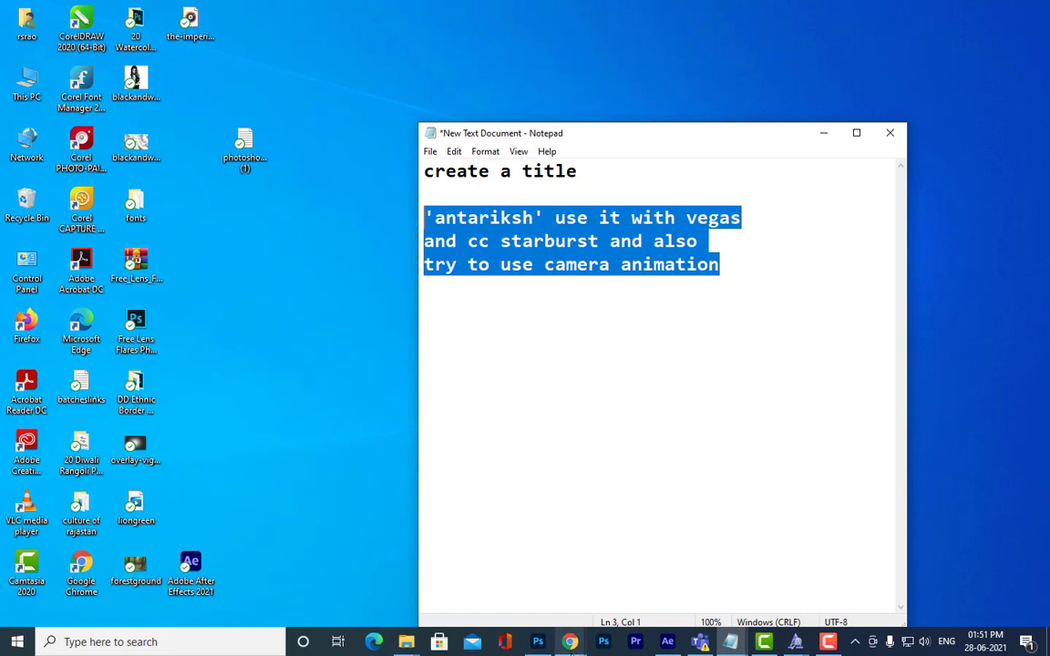
Step: Switch back to After Effects and play Comp 1 from the start to about 13 seconds to review the title with its music
left_click(674, 638)
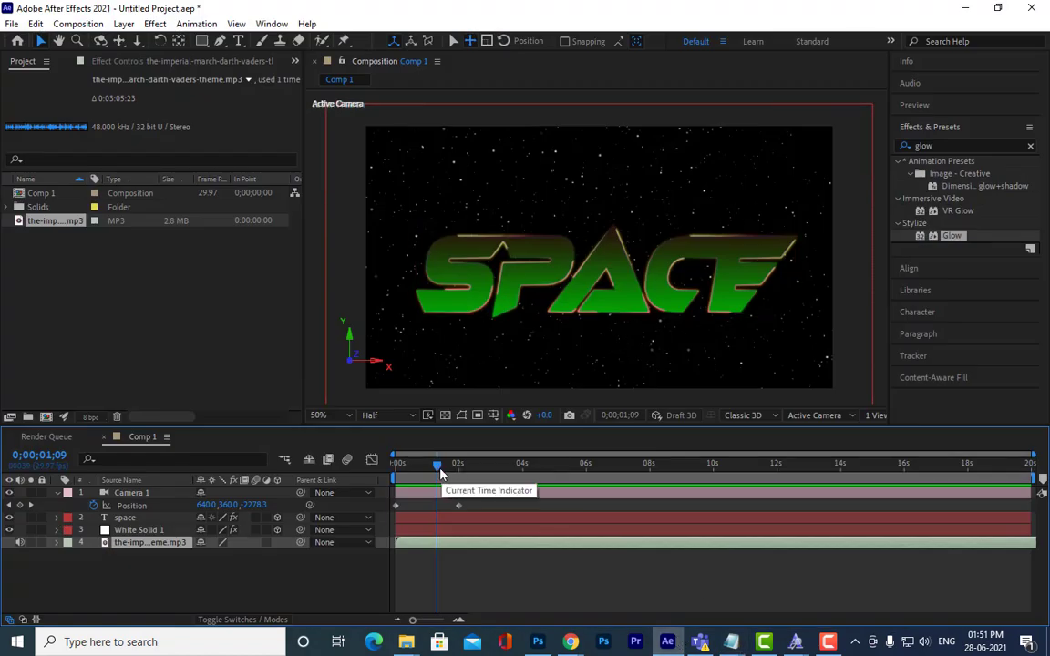
left_click_drag(439, 464, 398, 463)
key("space")
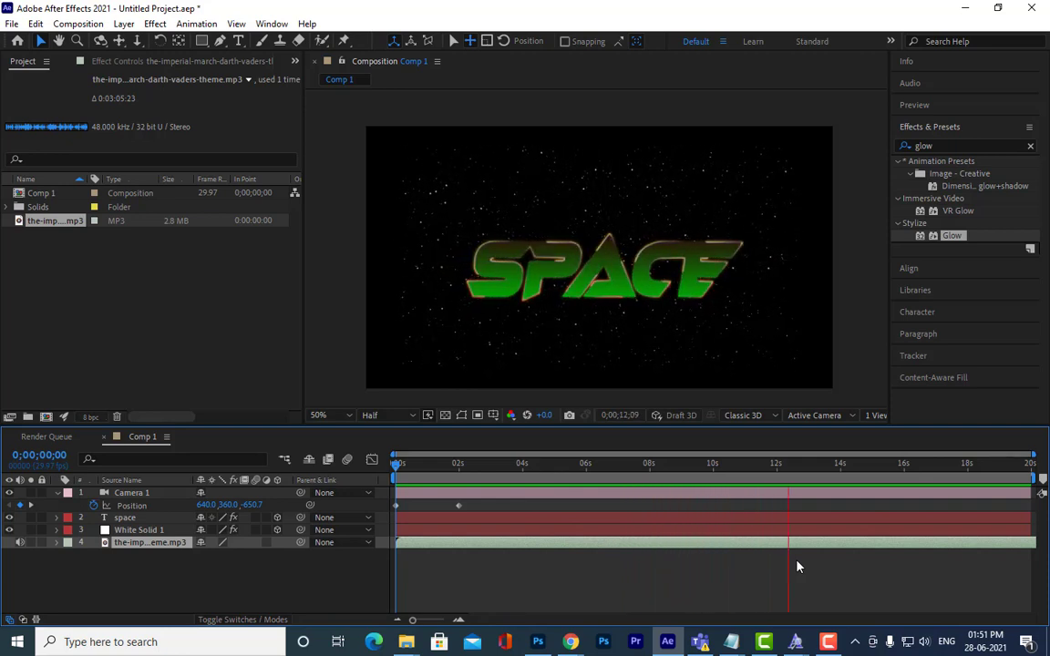
key("space")
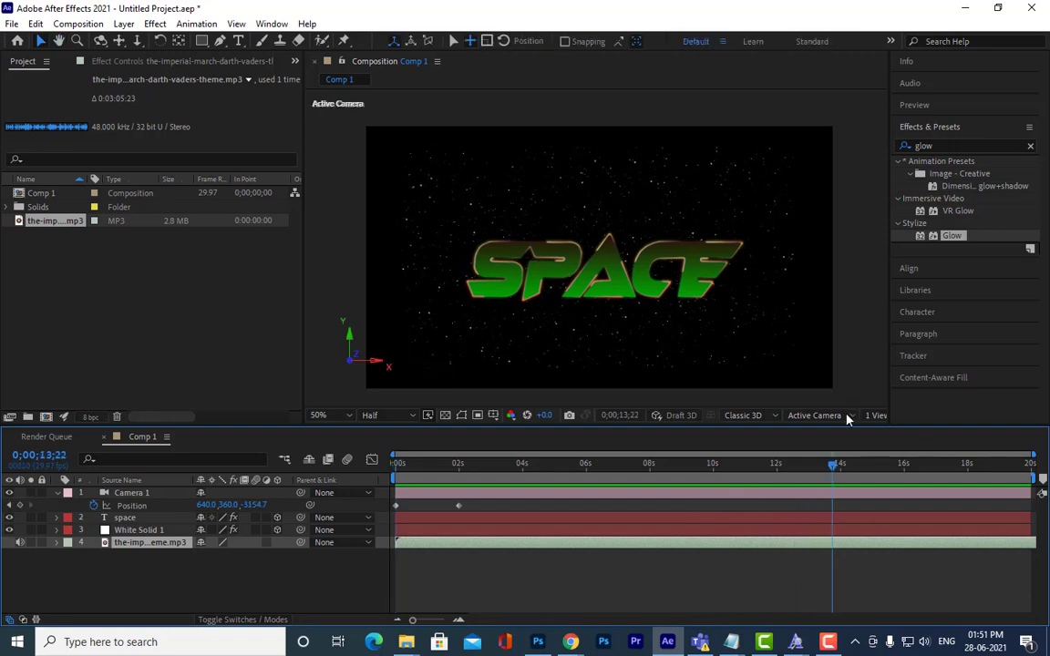
Step: Trim Comp 1 to a work area ending at 0;00;14;02 and preview the trimmed composition
mouse_move(834, 467)
left_mouse_down()
mouse_move(819, 467)
mouse_move(842, 470)
left_mouse_up()
key("n")
right_click(739, 476)
left_click(766, 518)
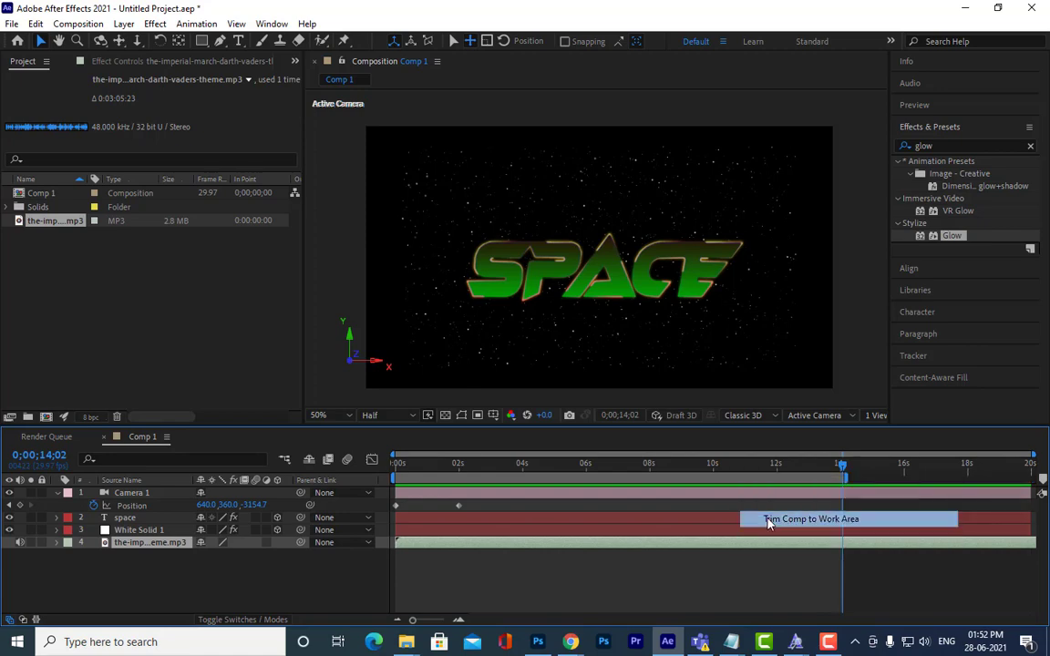
key("space")
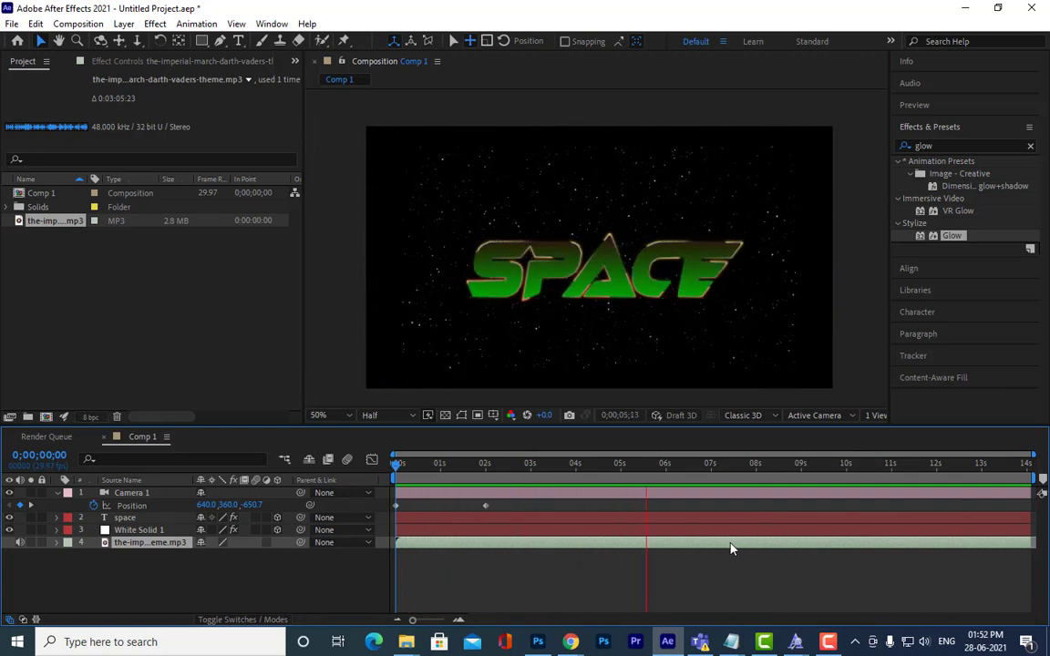
key("space")
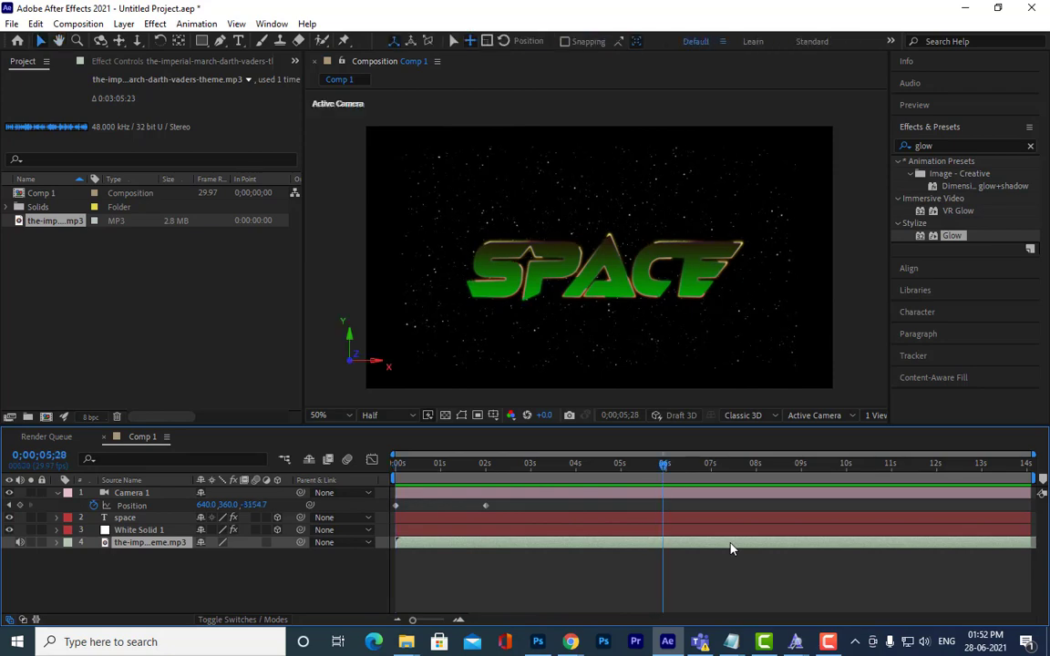